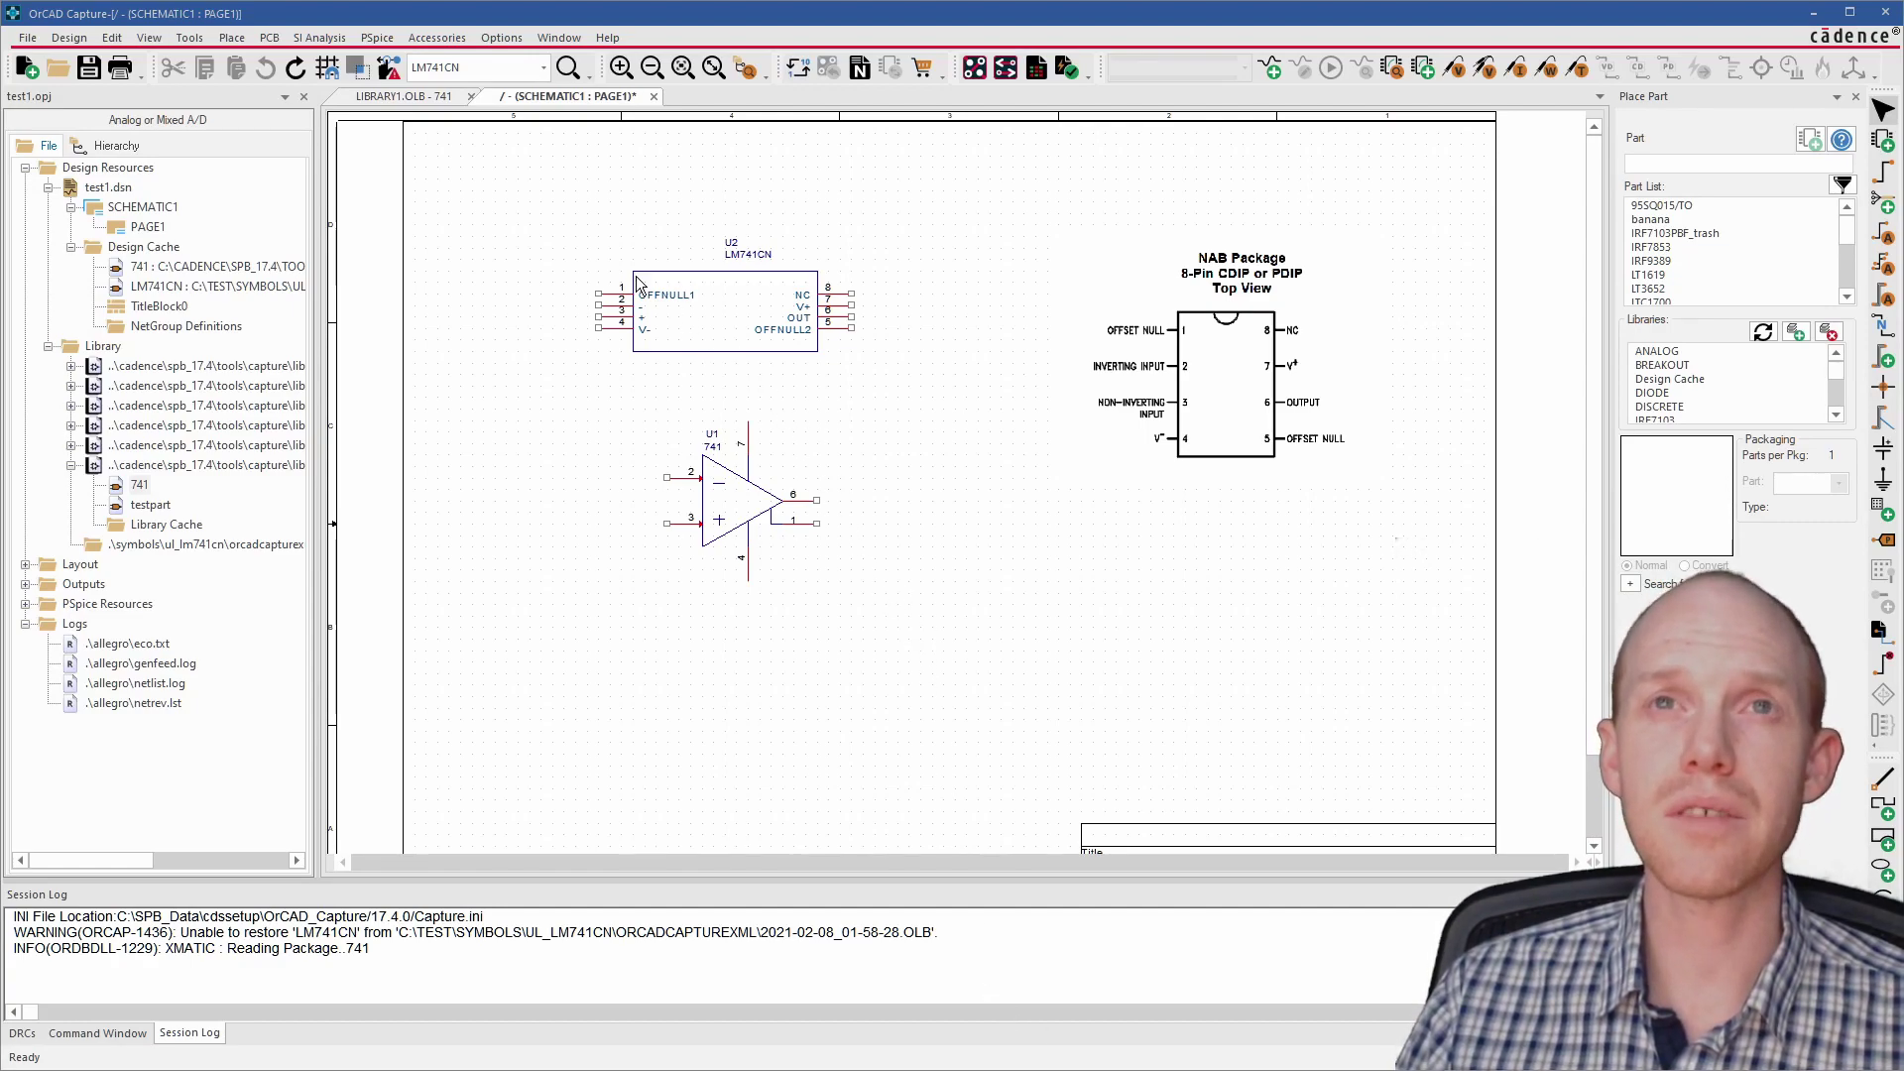
Delete the LM741CN part U2 and reposition the 741 op-amp and the NAB package pinout picture on the schematic page.
{"action": "left_click", "coordinate": [1041, 436]}
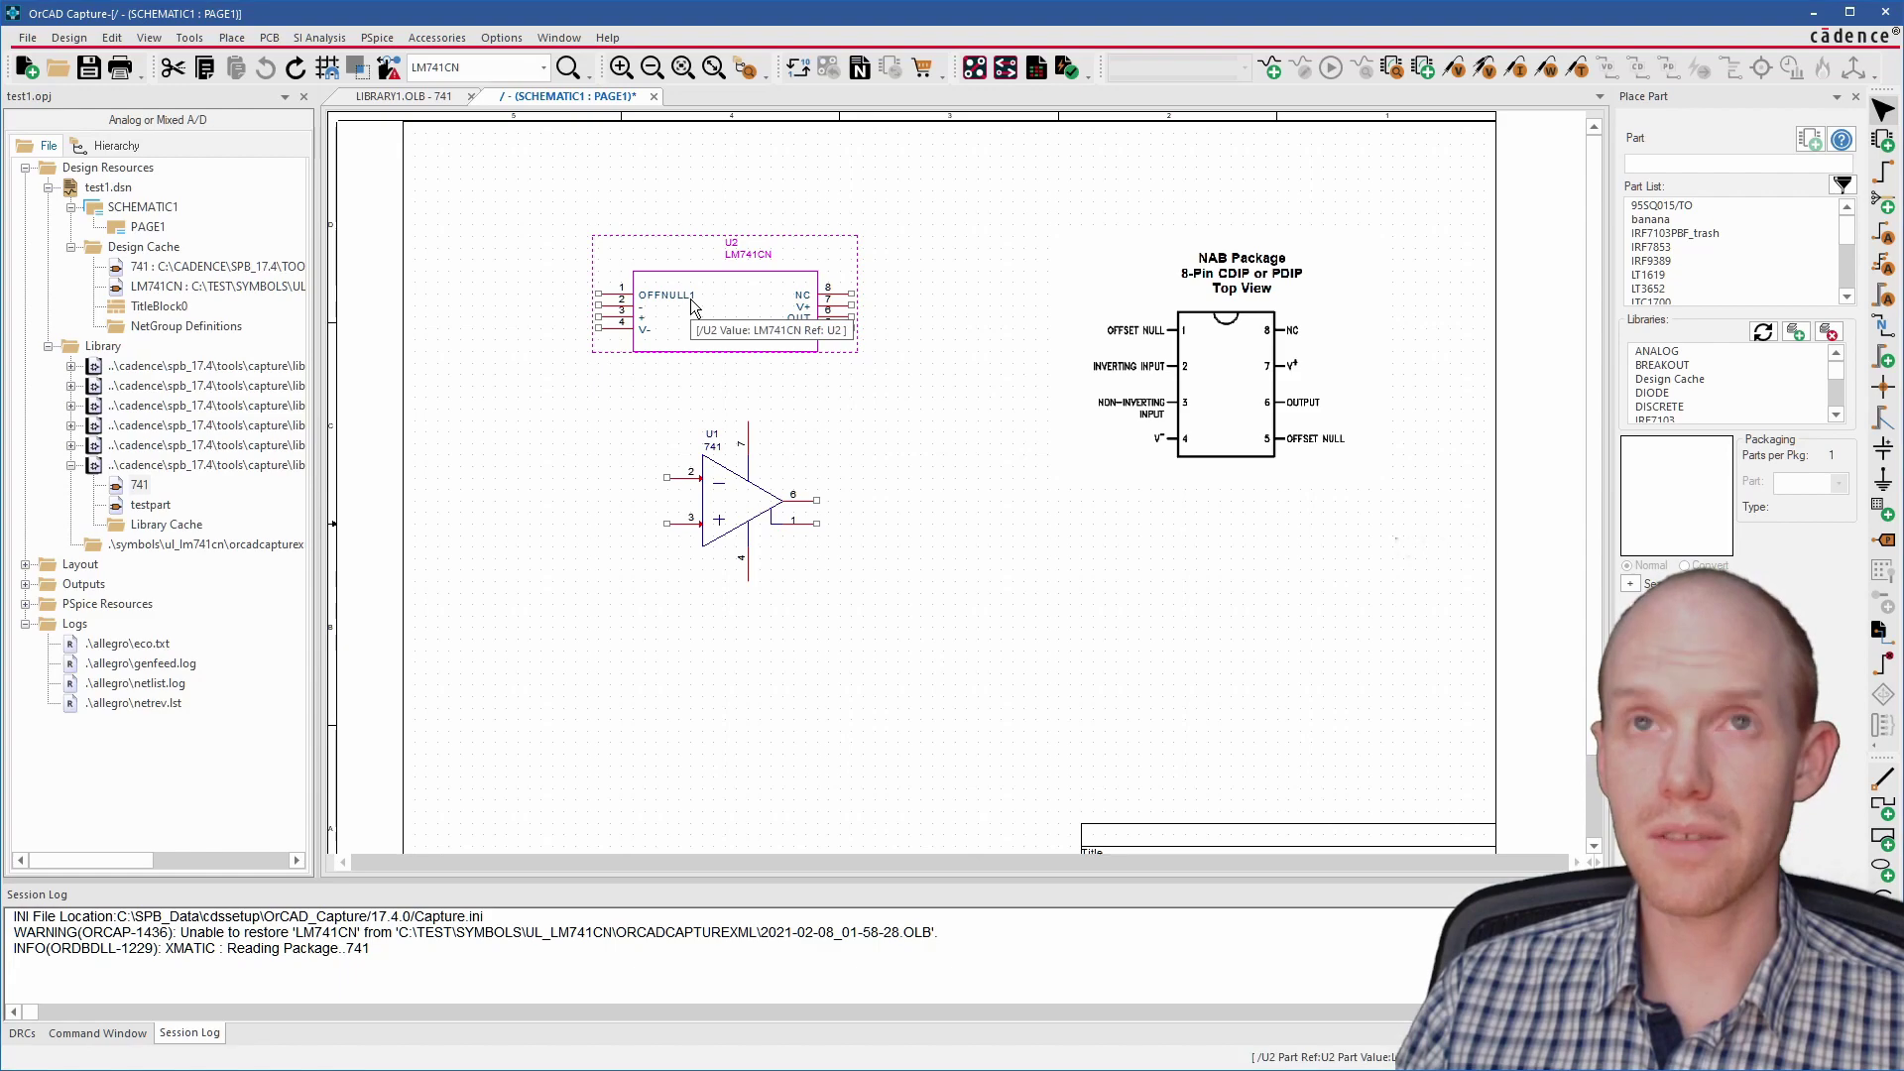
{"action": "left_click_drag", "start_coordinate": [562, 351], "coordinate": [987, 711]}
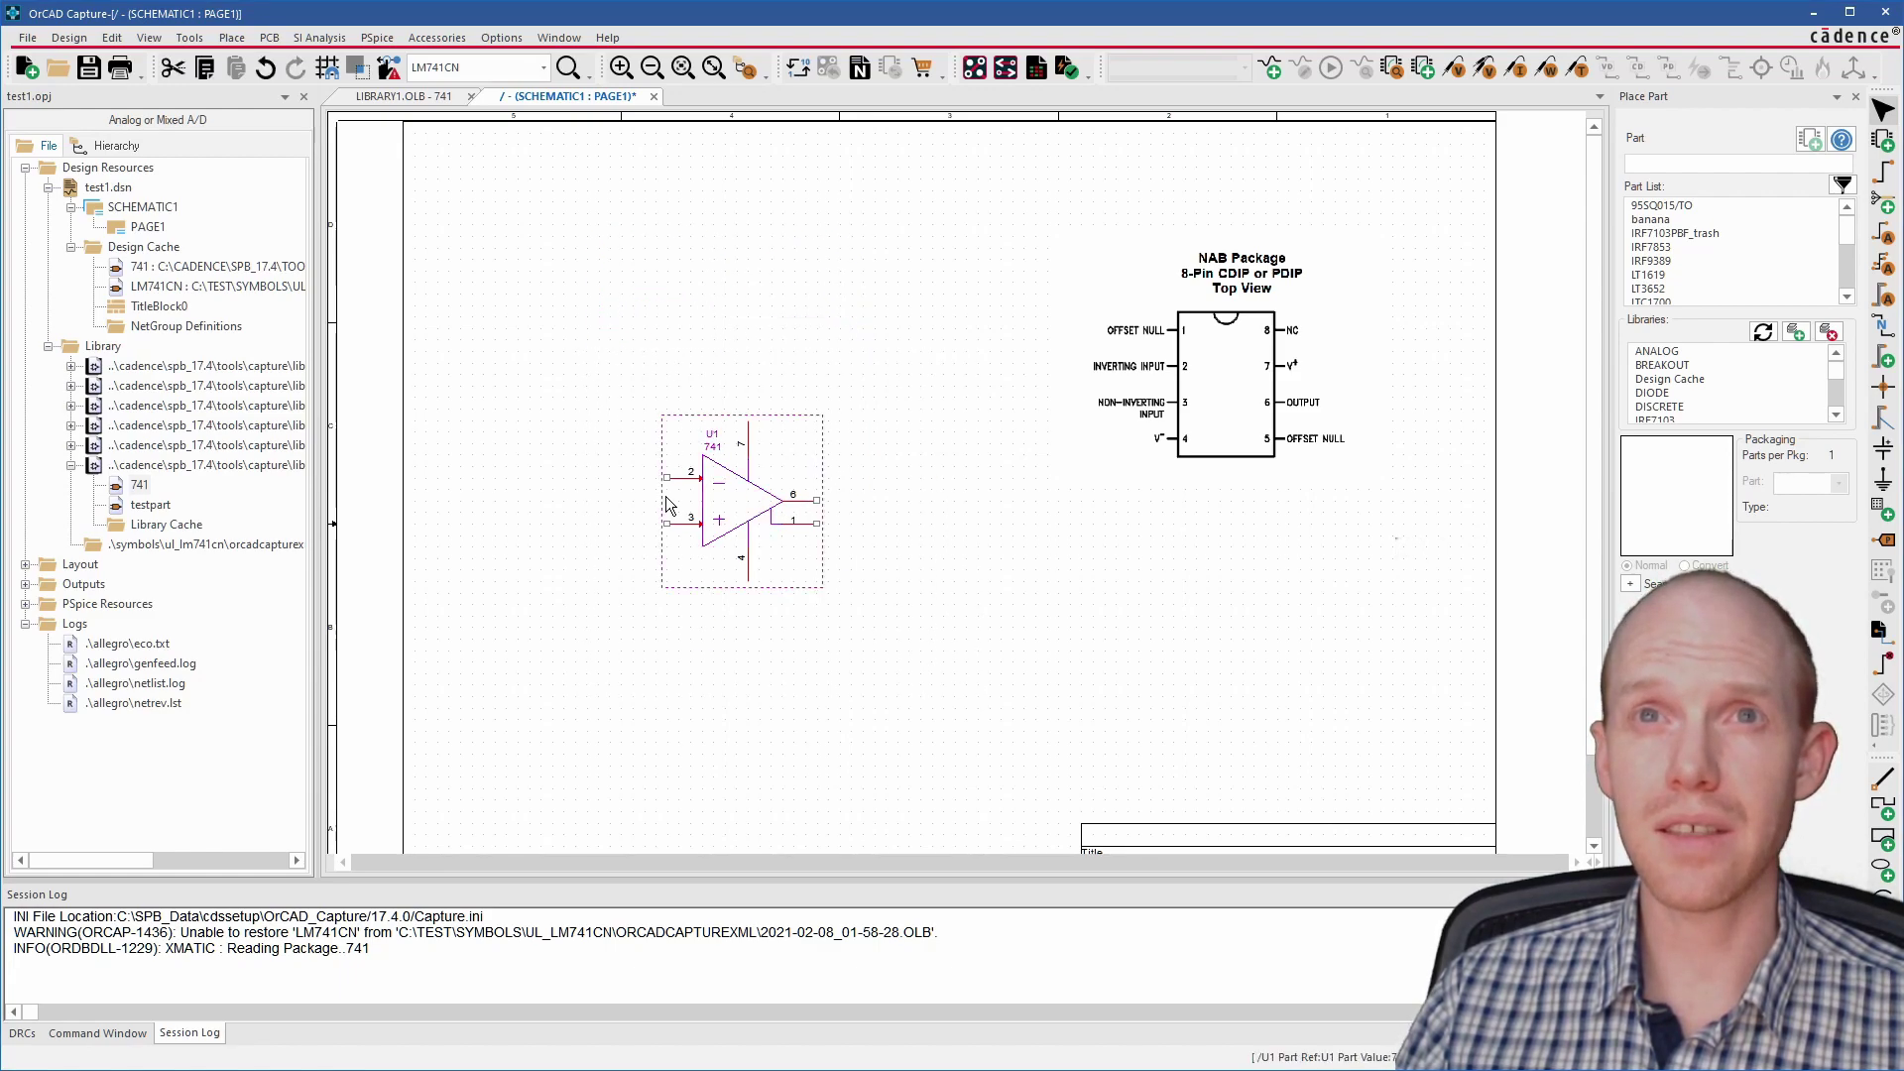
{"action": "left_click_drag", "start_coordinate": [748, 500], "coordinate": [804, 513]}
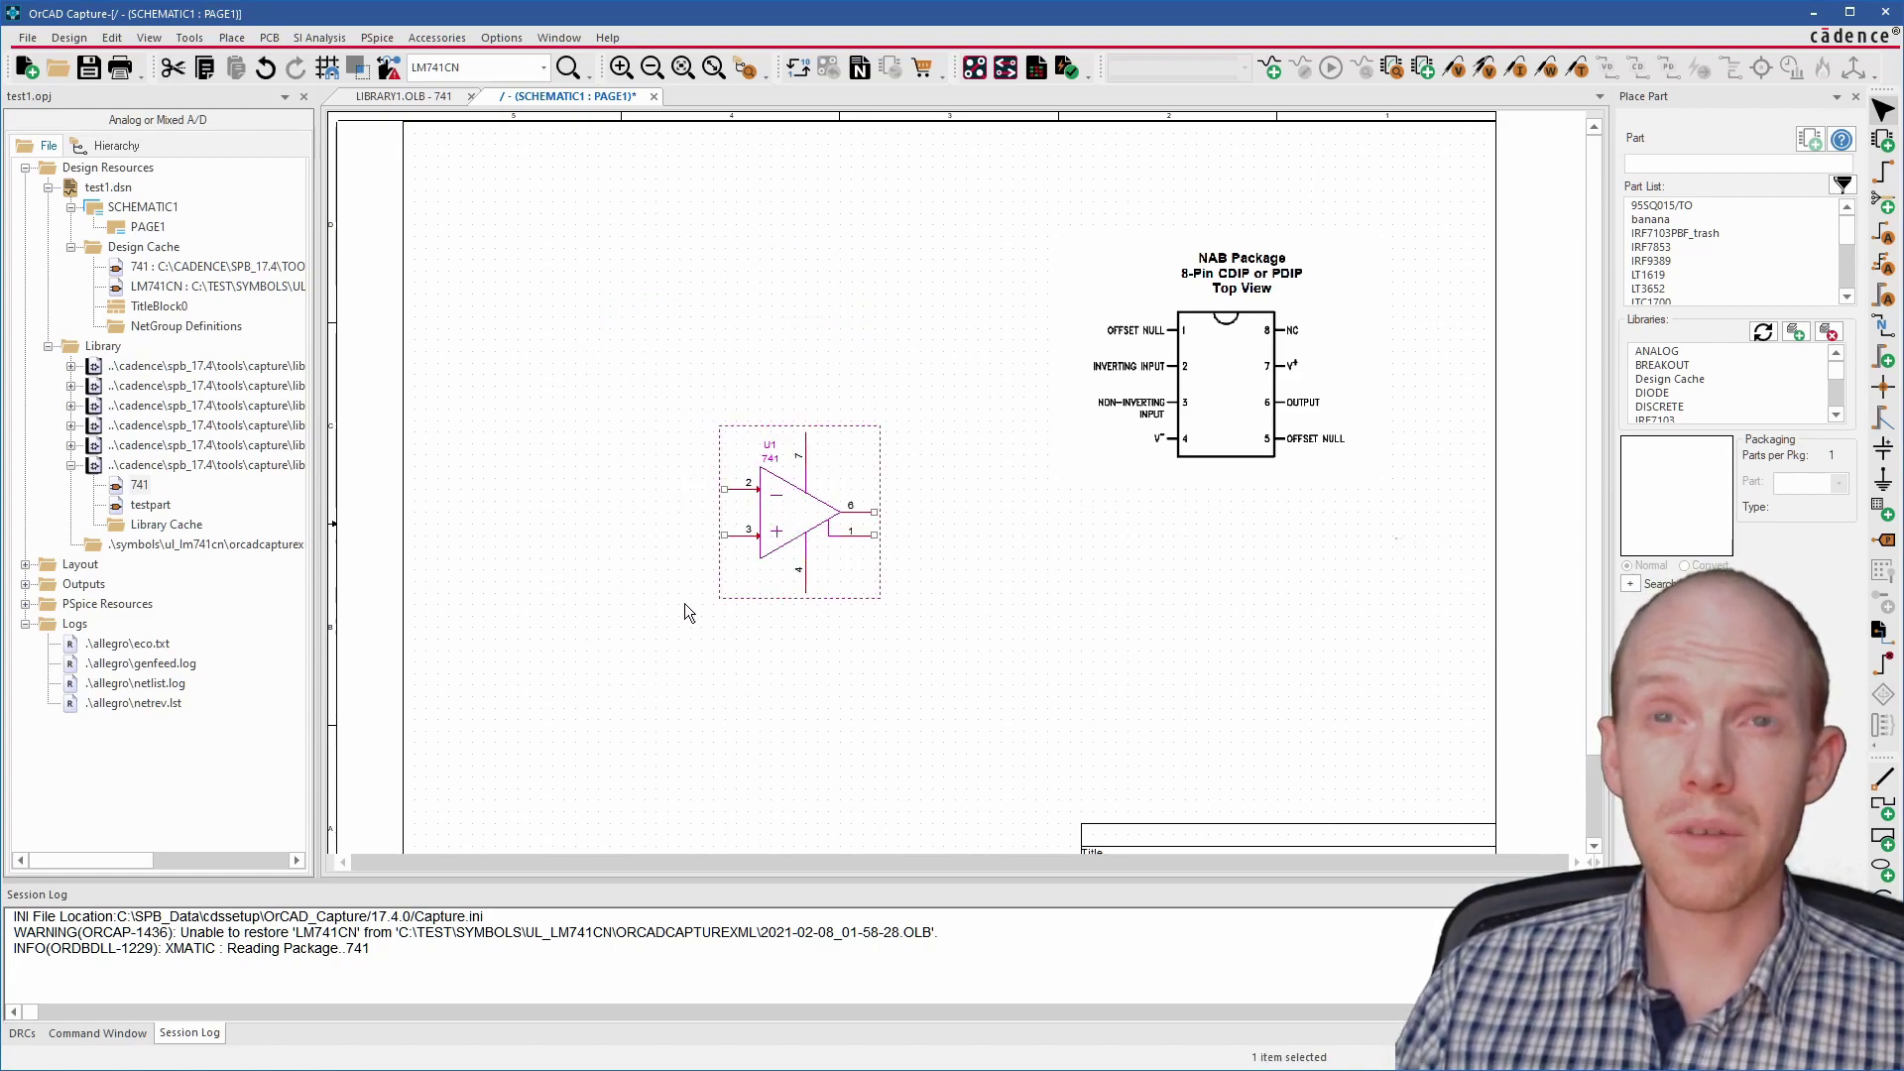
{"action": "left_click", "coordinate": [938, 496]}
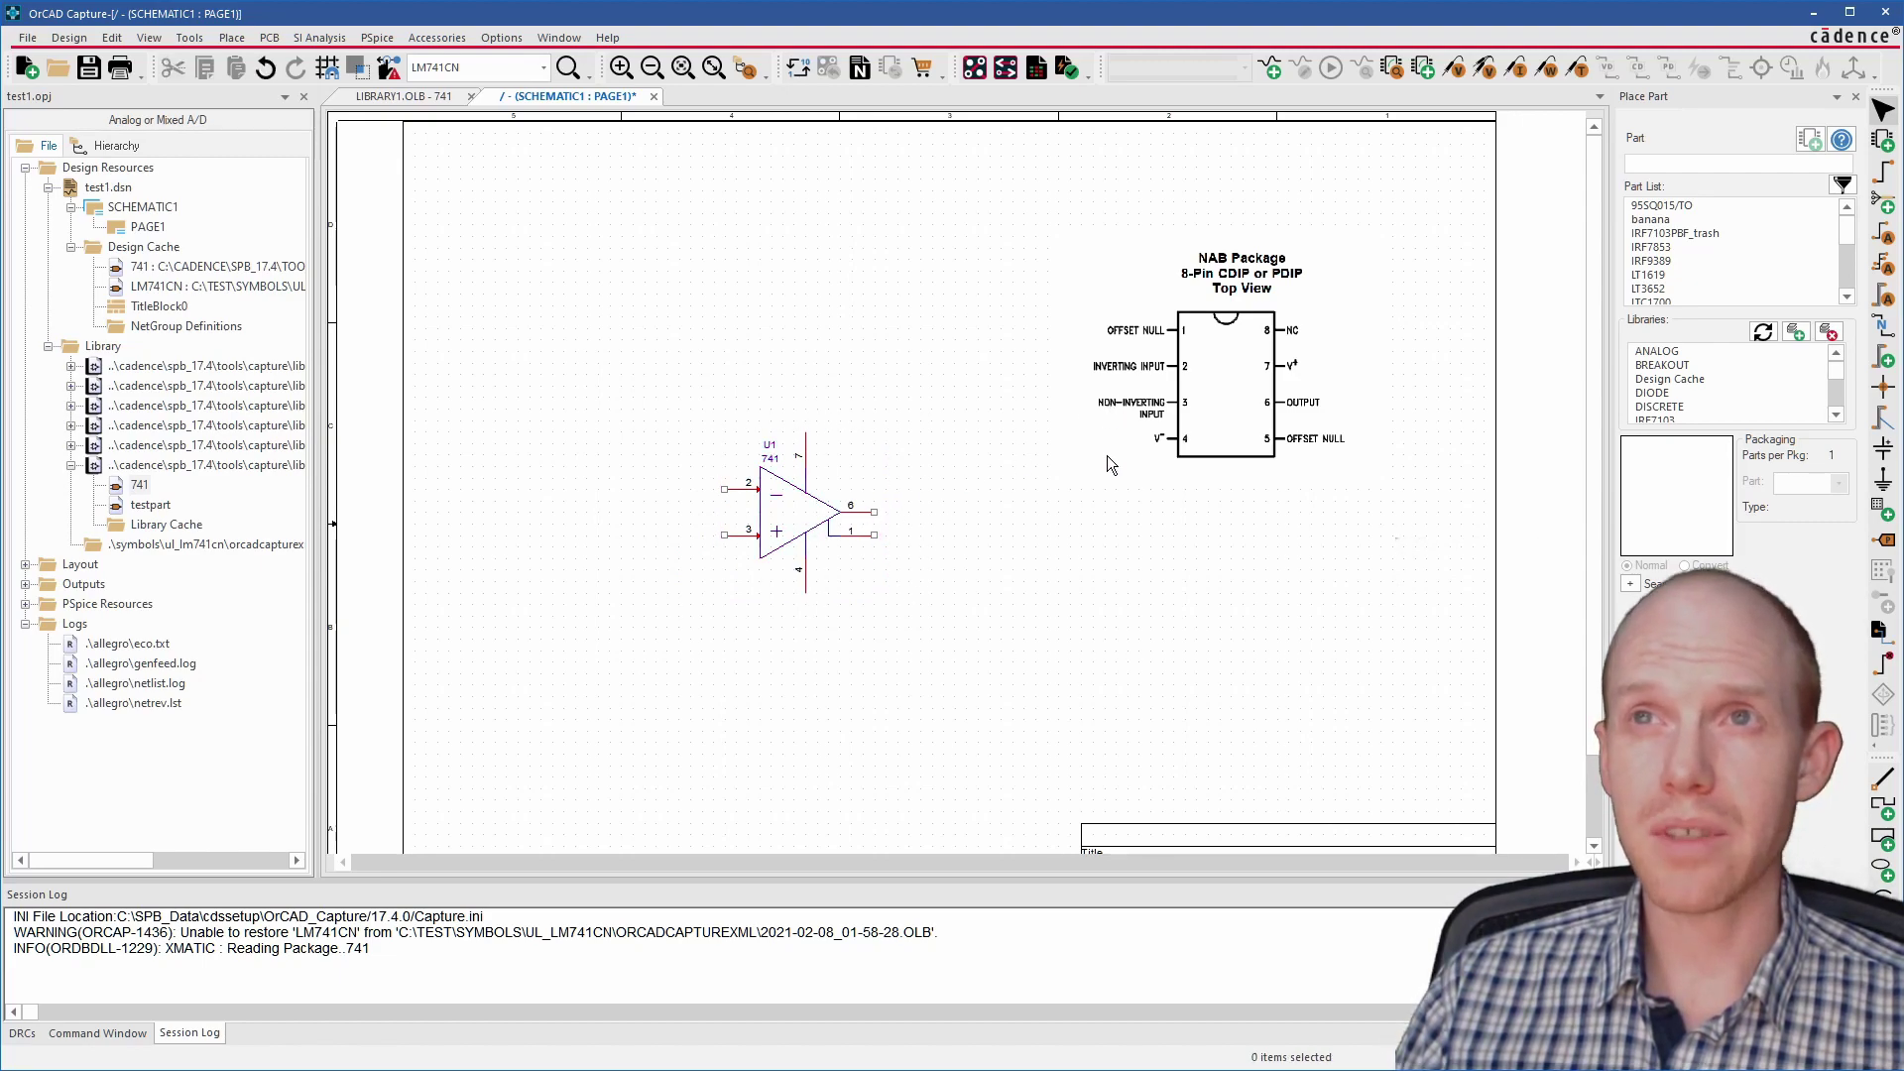
{"action": "left_click_drag", "start_coordinate": [1107, 455], "coordinate": [1187, 375]}
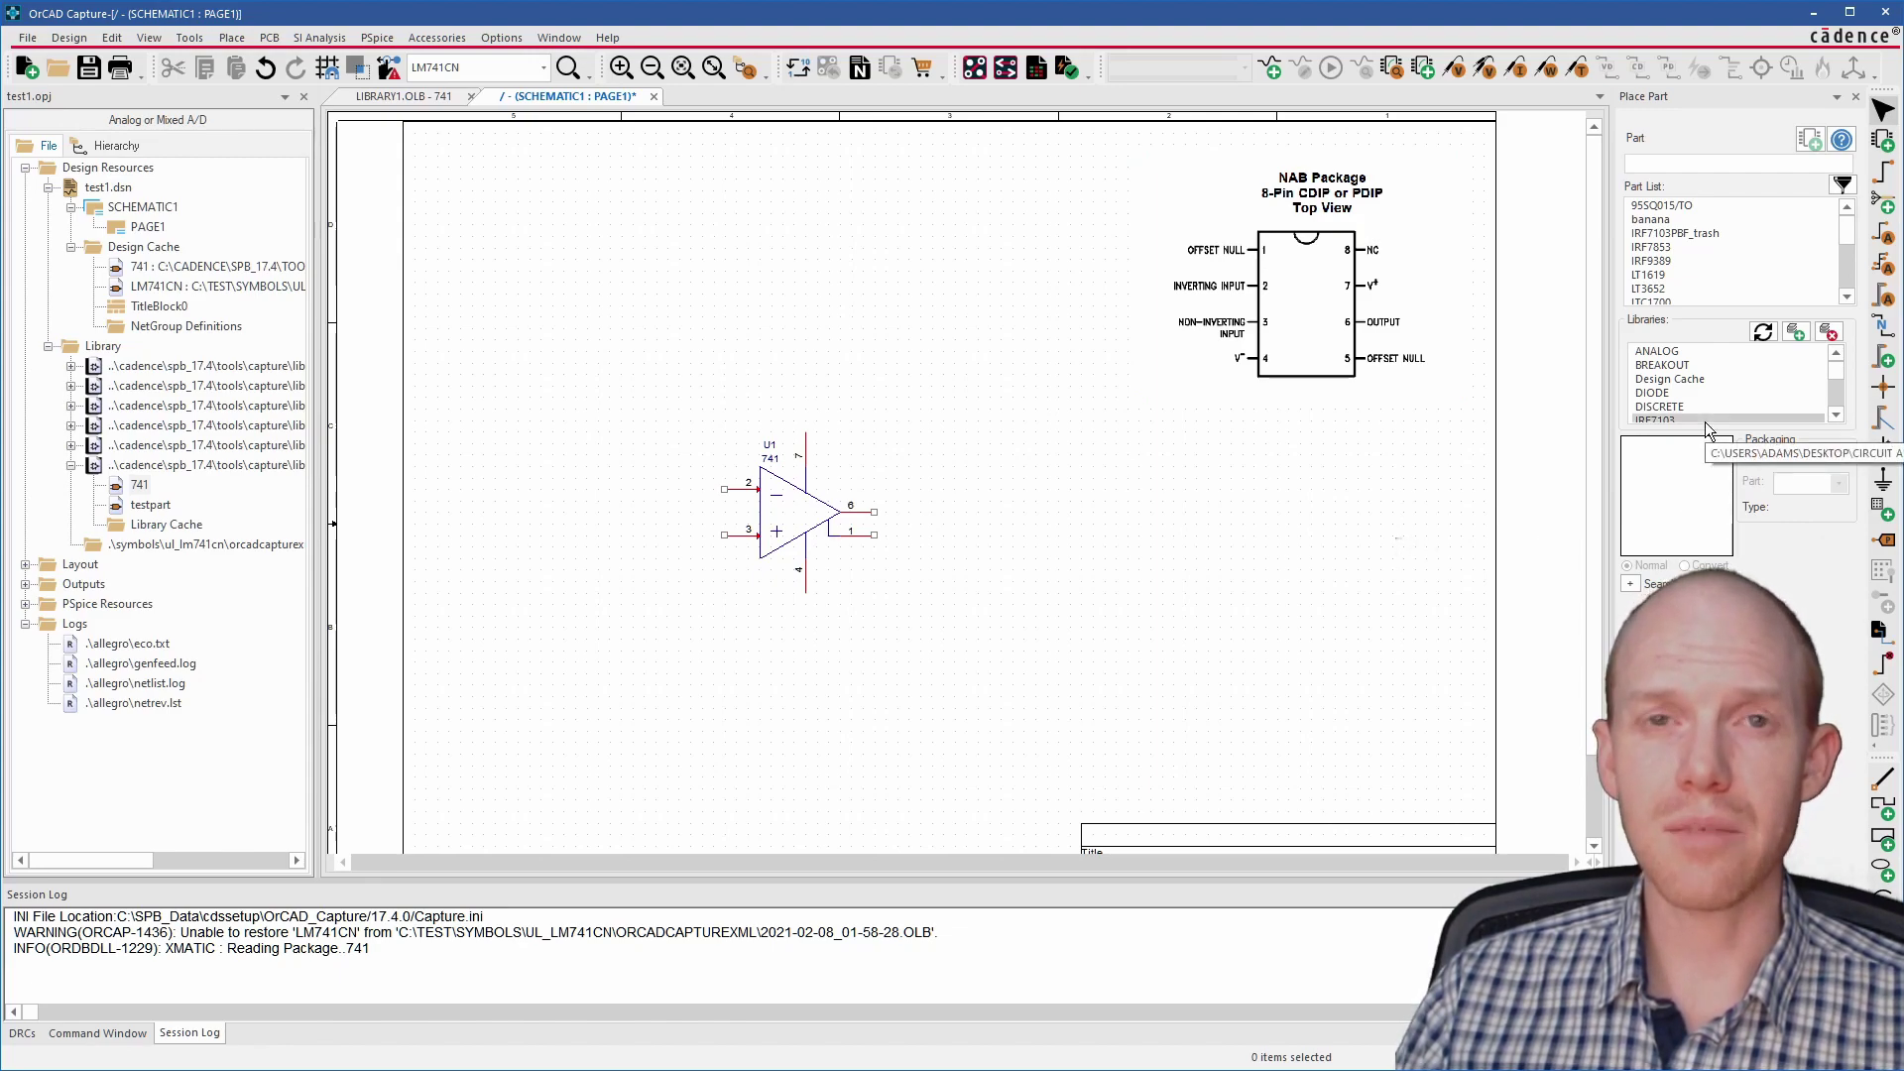
Place two banana parts, one above the op-amp and one rotated 180 degrees below it, aligned with supply pins 7 and 4.
{"action": "left_click", "coordinate": [1704, 219]}
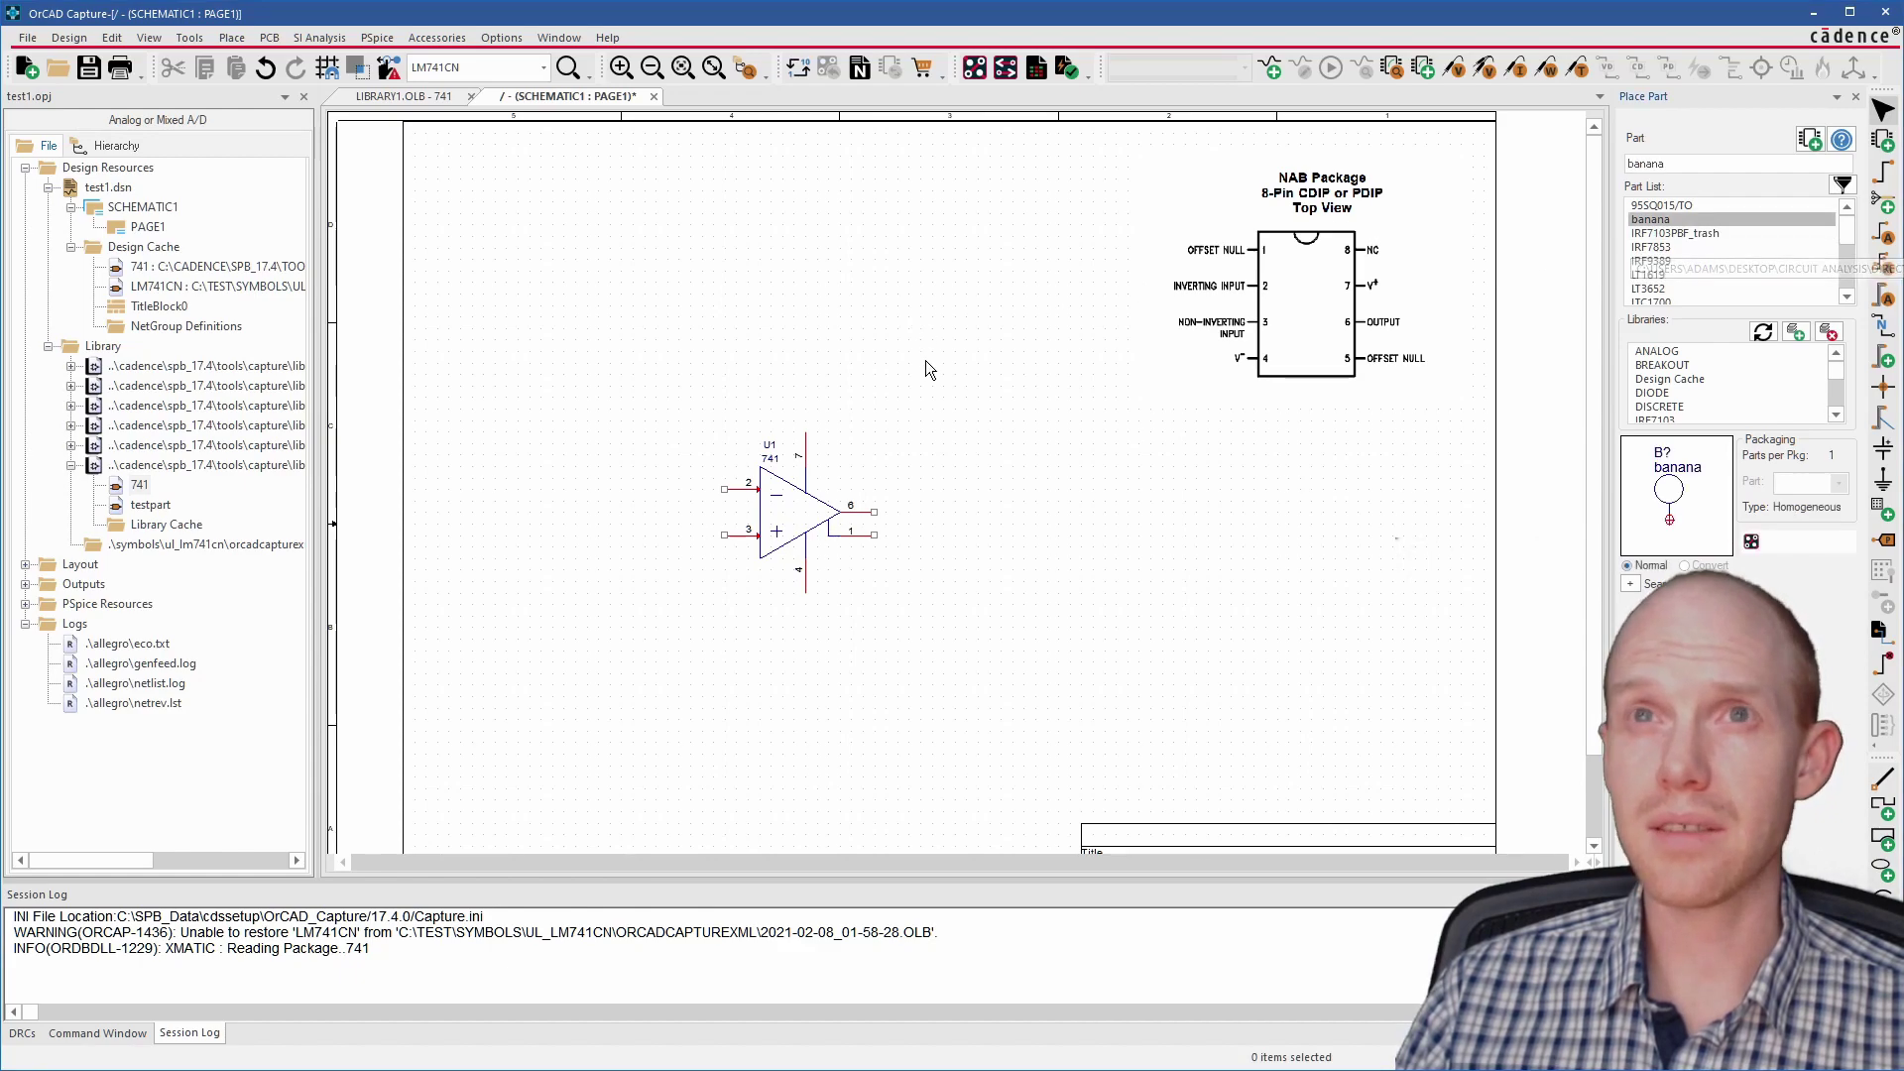
{"action": "double_click", "coordinate": [1679, 220]}
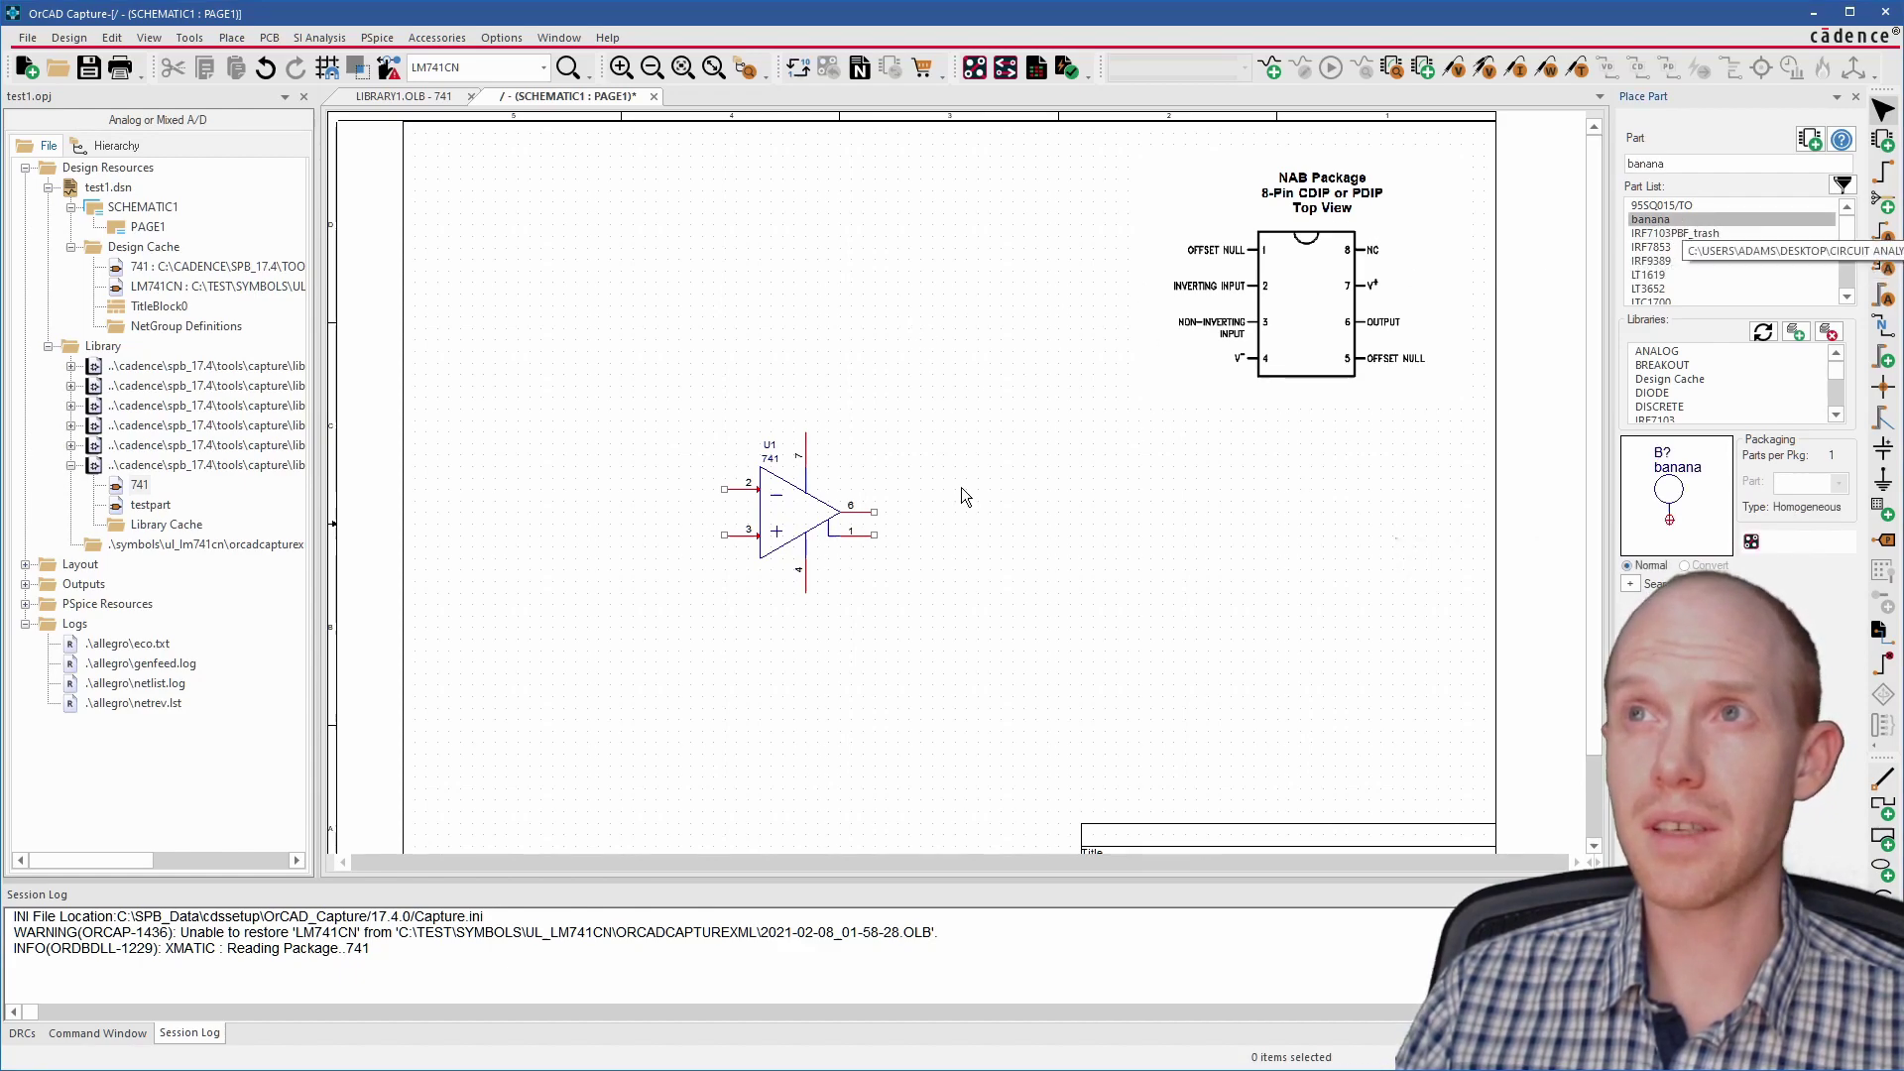
{"action": "left_click", "coordinate": [802, 335]}
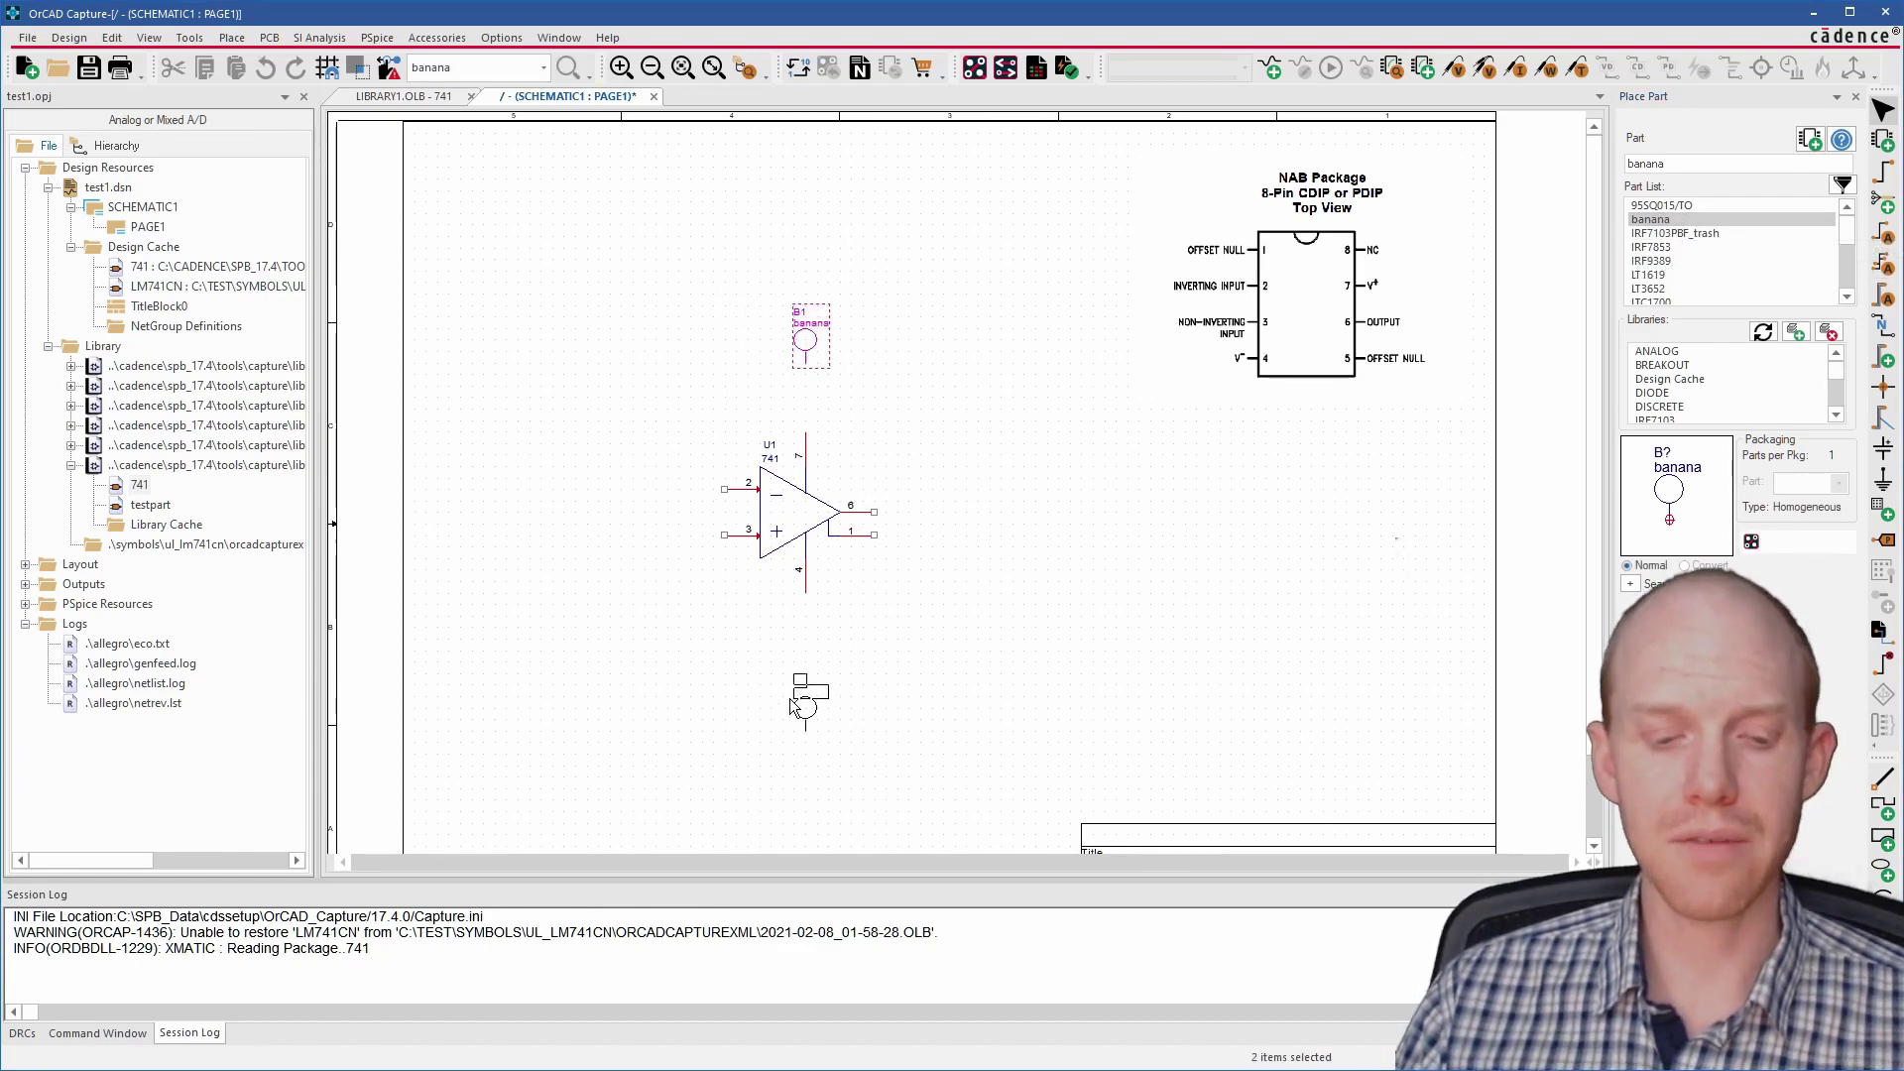
{"action": "key", "text": "r"}
{"action": "key", "text": "r"}
{"action": "left_click", "coordinate": [794, 648]}
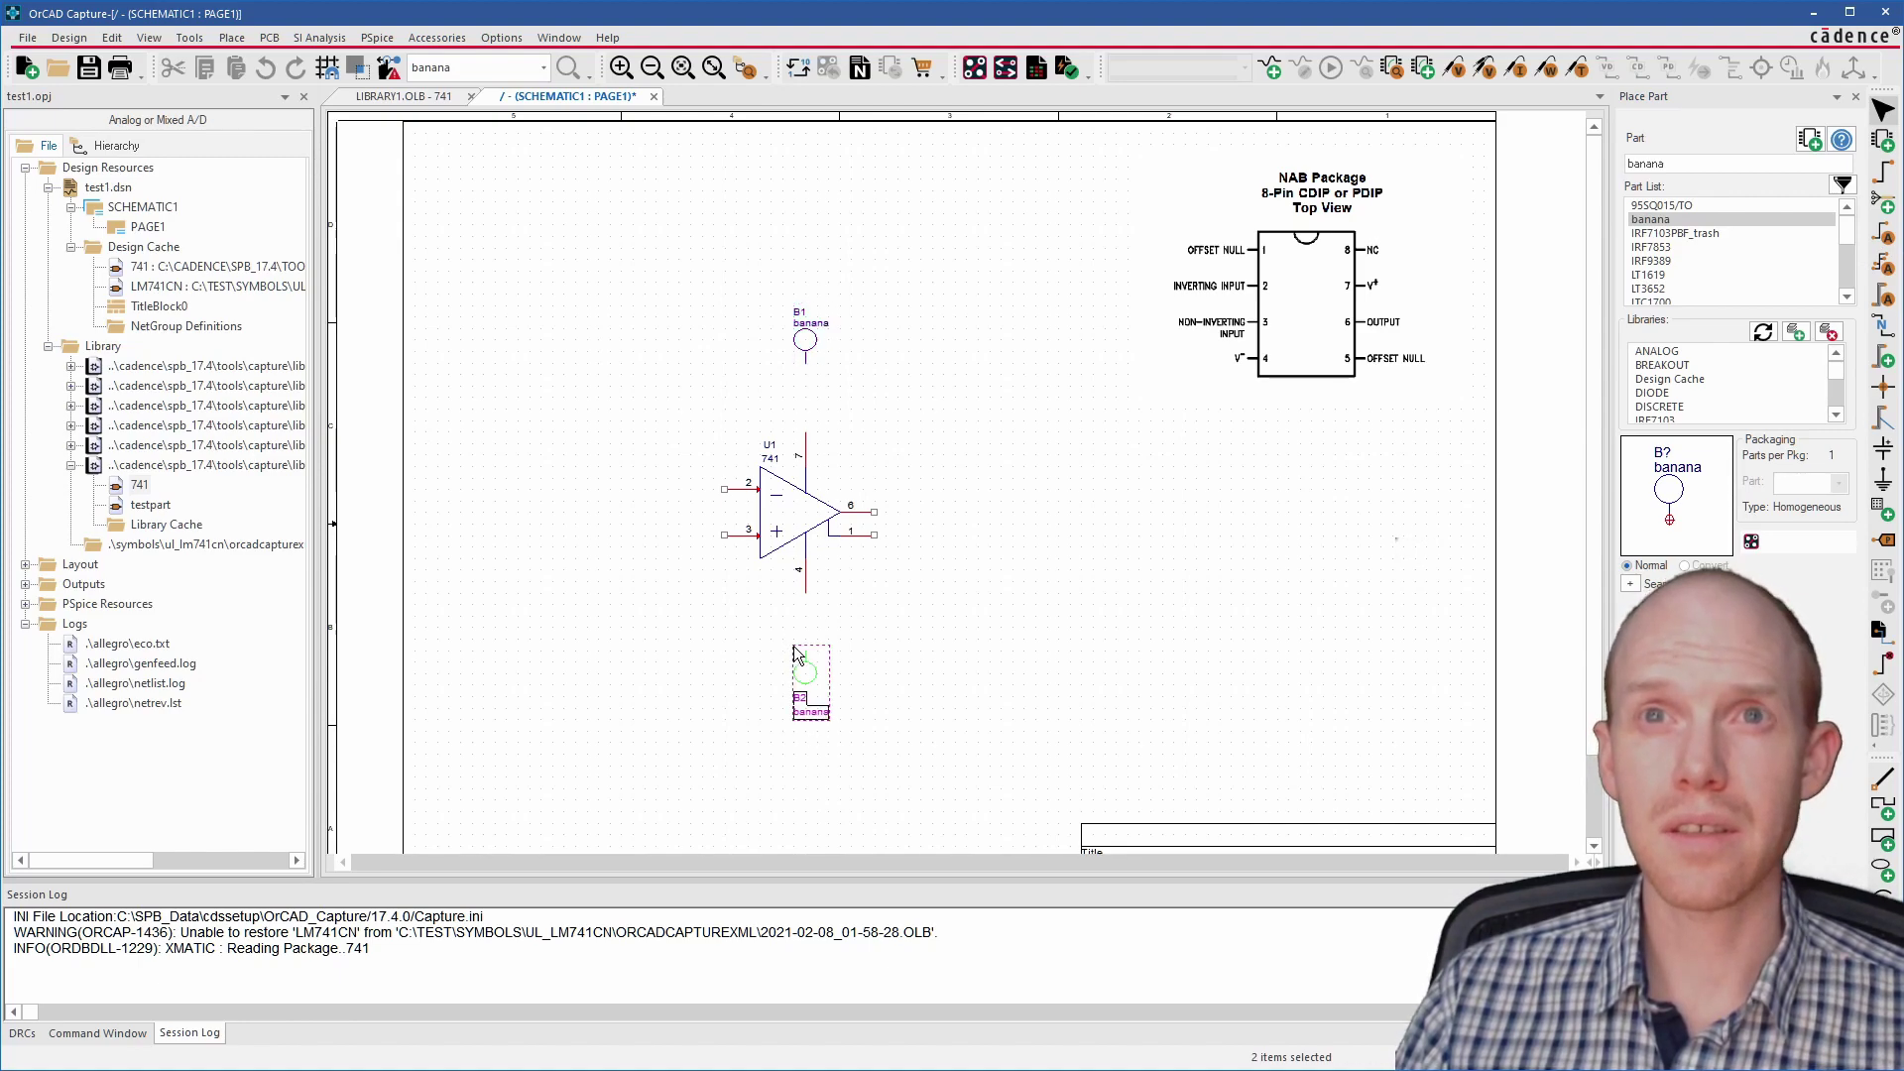
{"action": "key", "text": "Escape"}
Place three TP test points, two on the input side of the op-amp and one on the output side.
{"action": "left_click_drag", "start_coordinate": [1844, 230], "coordinate": [1843, 283]}
{"action": "double_click", "coordinate": [1668, 261]}
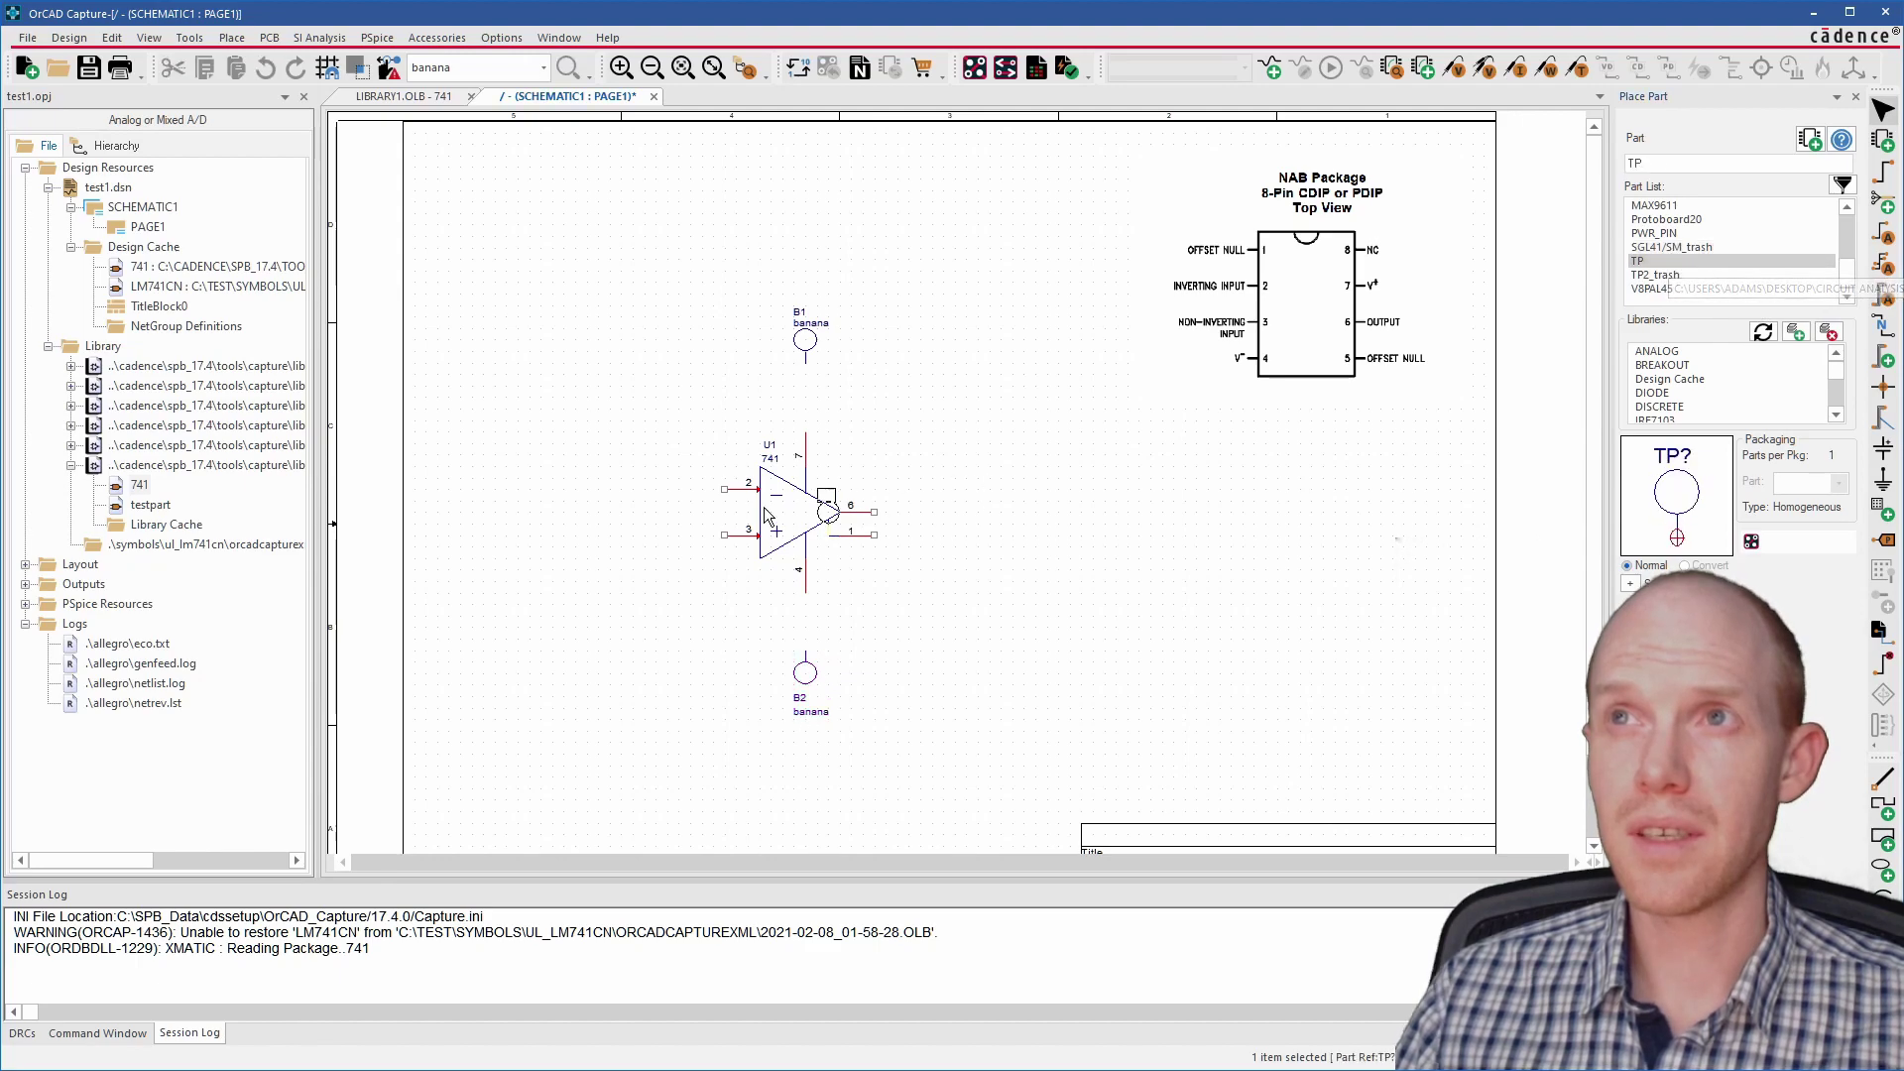
{"action": "left_click", "coordinate": [541, 415]}
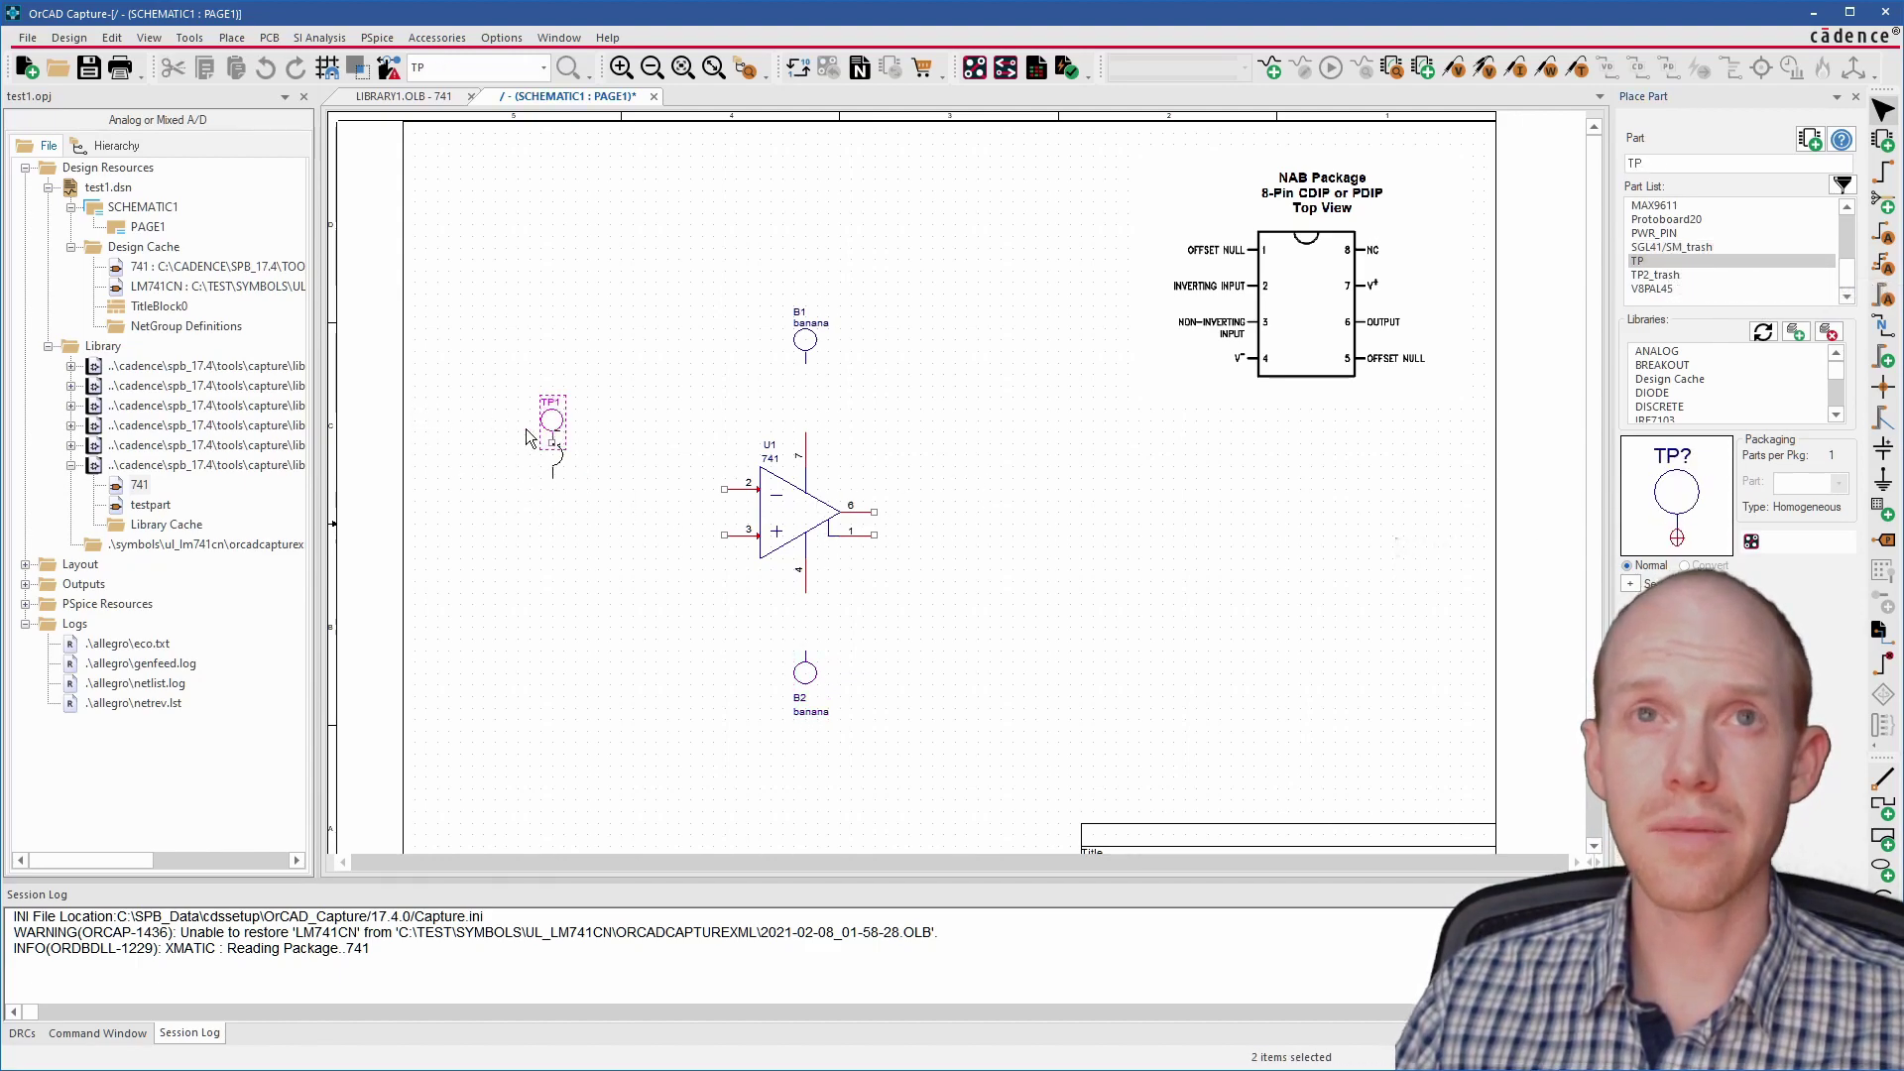
{"action": "left_click", "coordinate": [477, 413]}
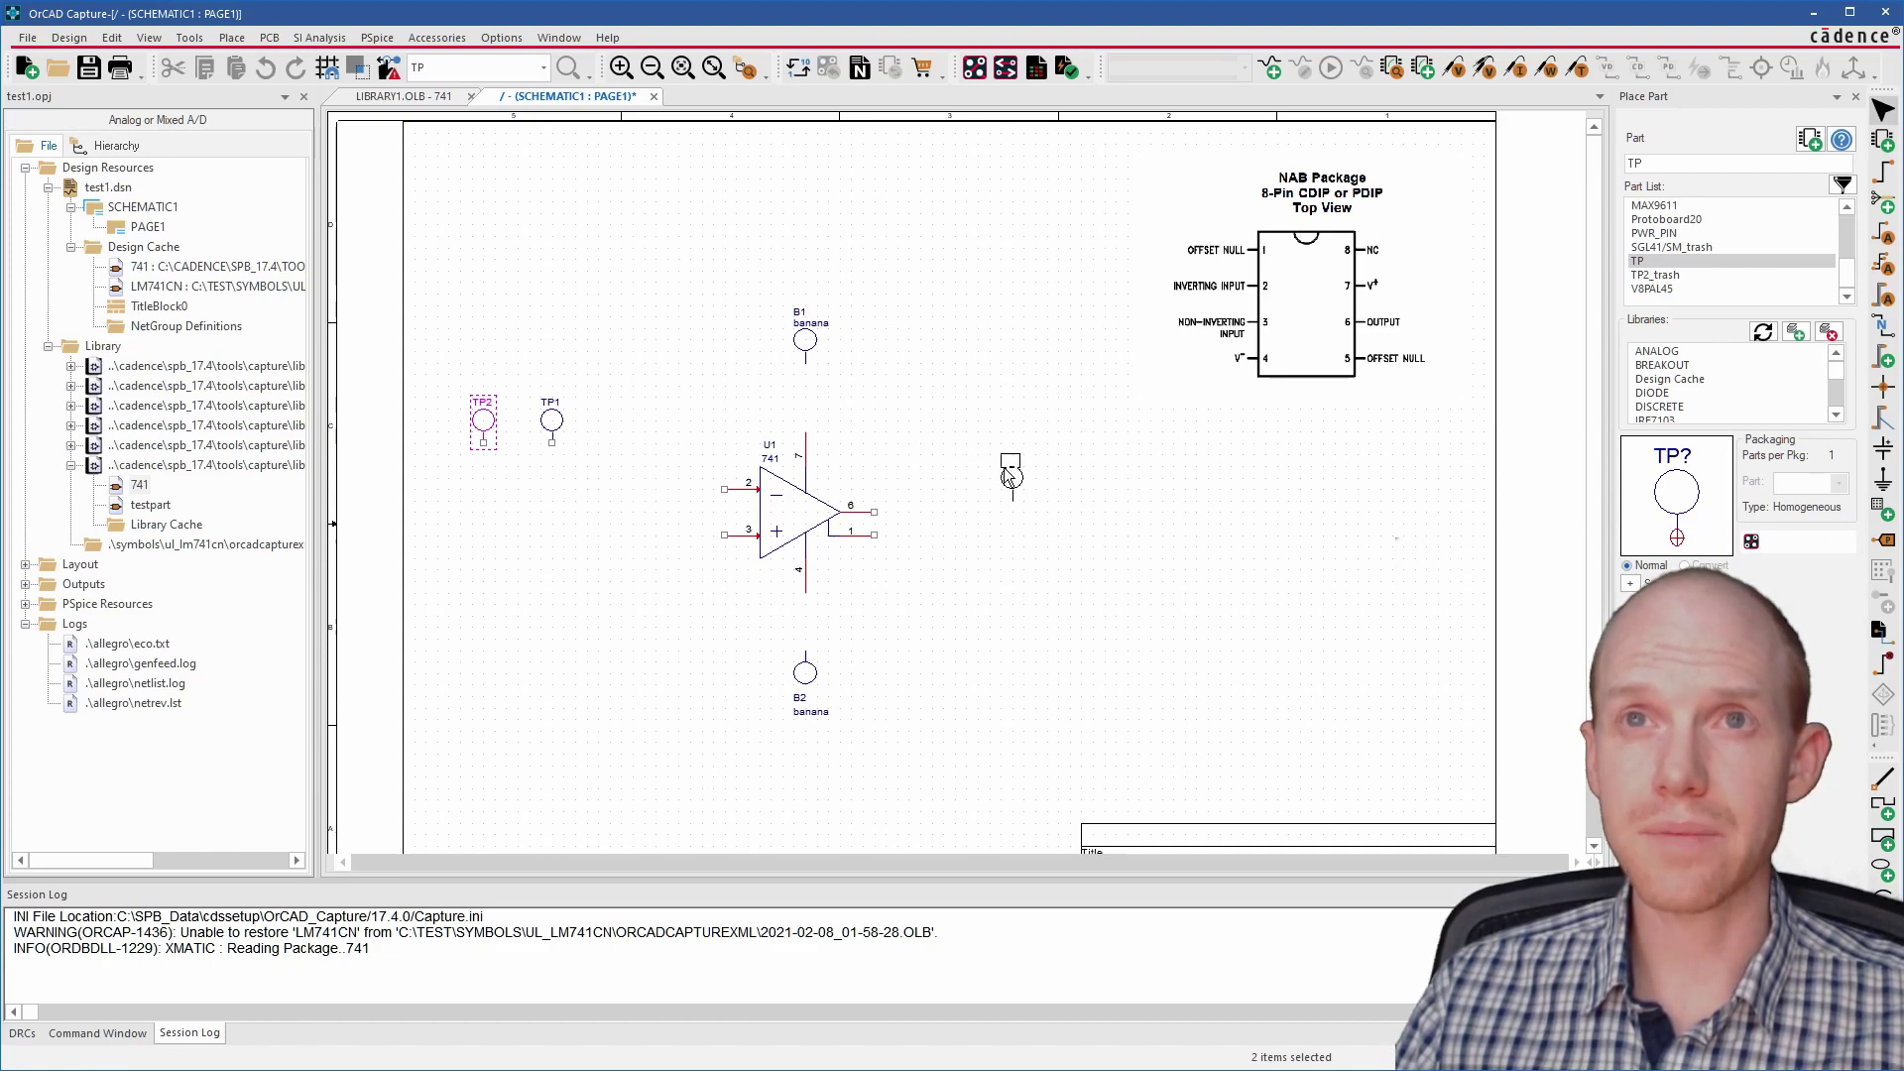
{"action": "left_click", "coordinate": [1043, 464]}
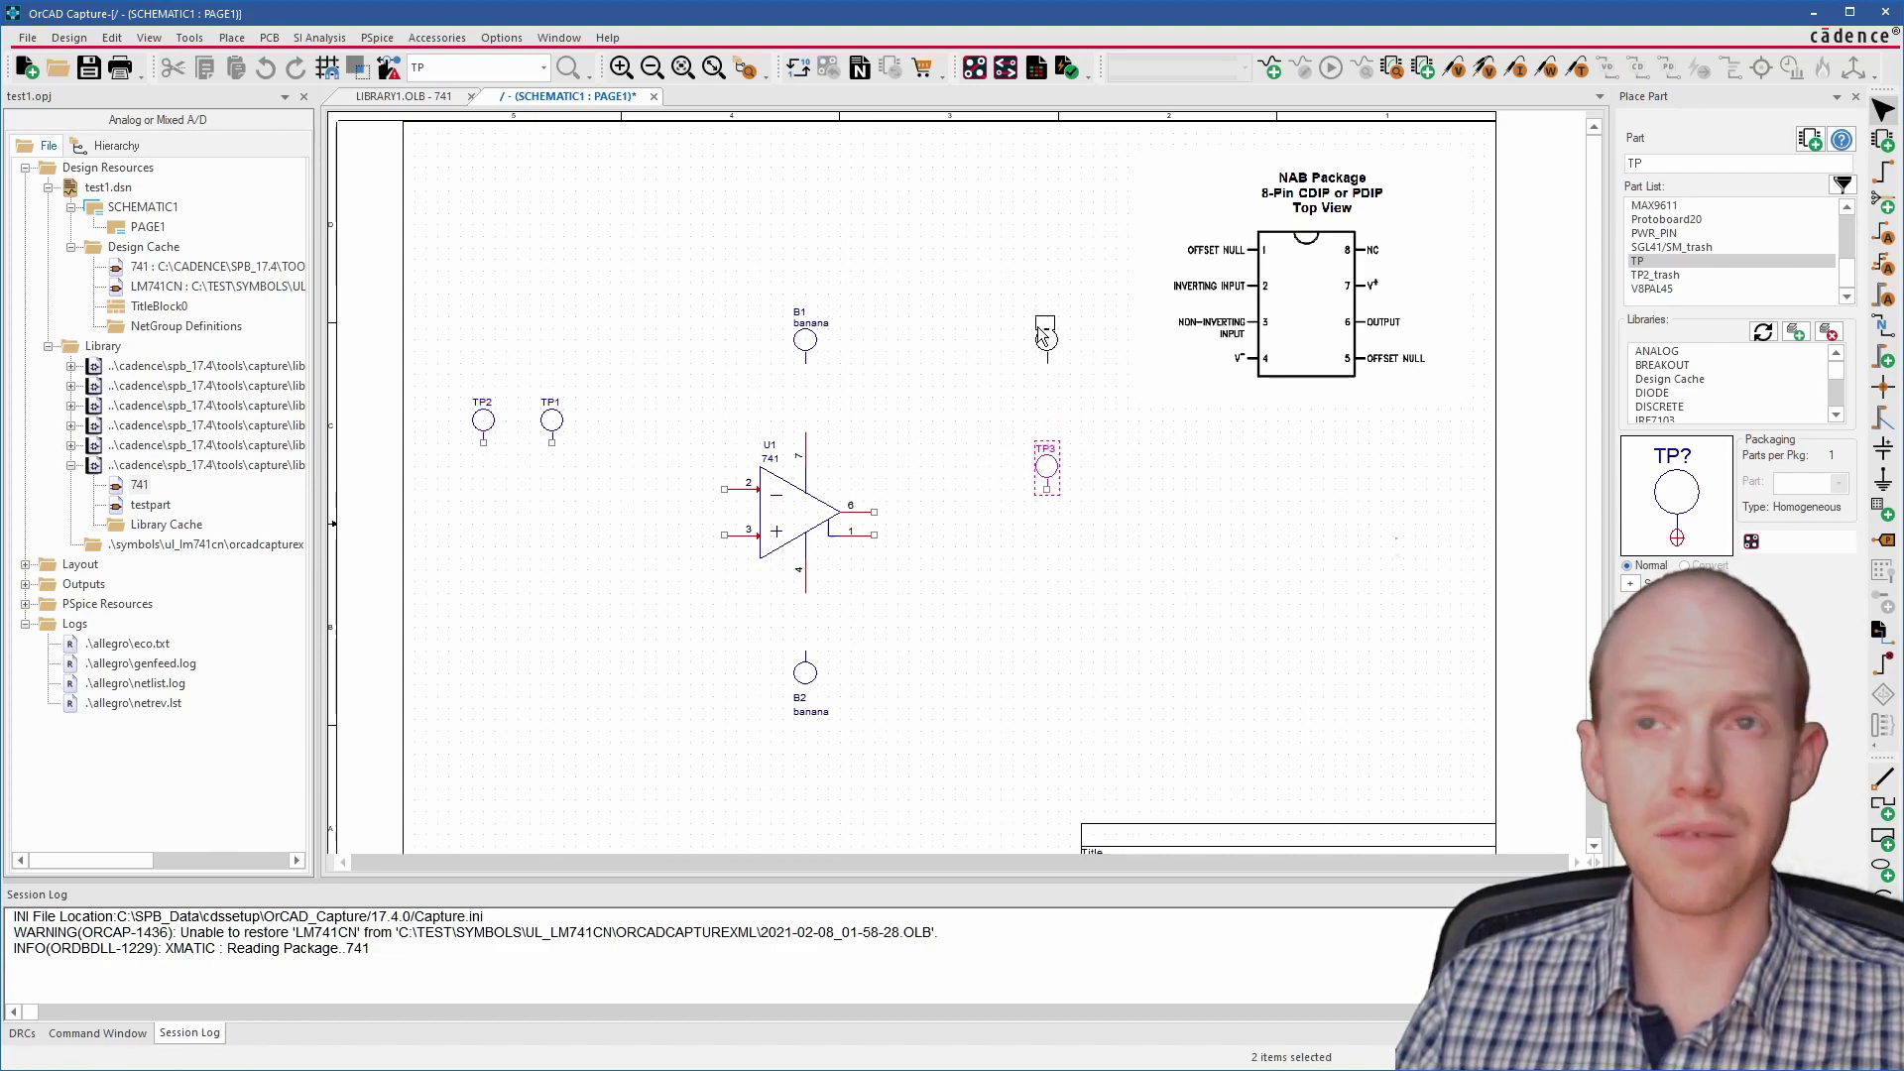
{"action": "key", "text": "Escape"}
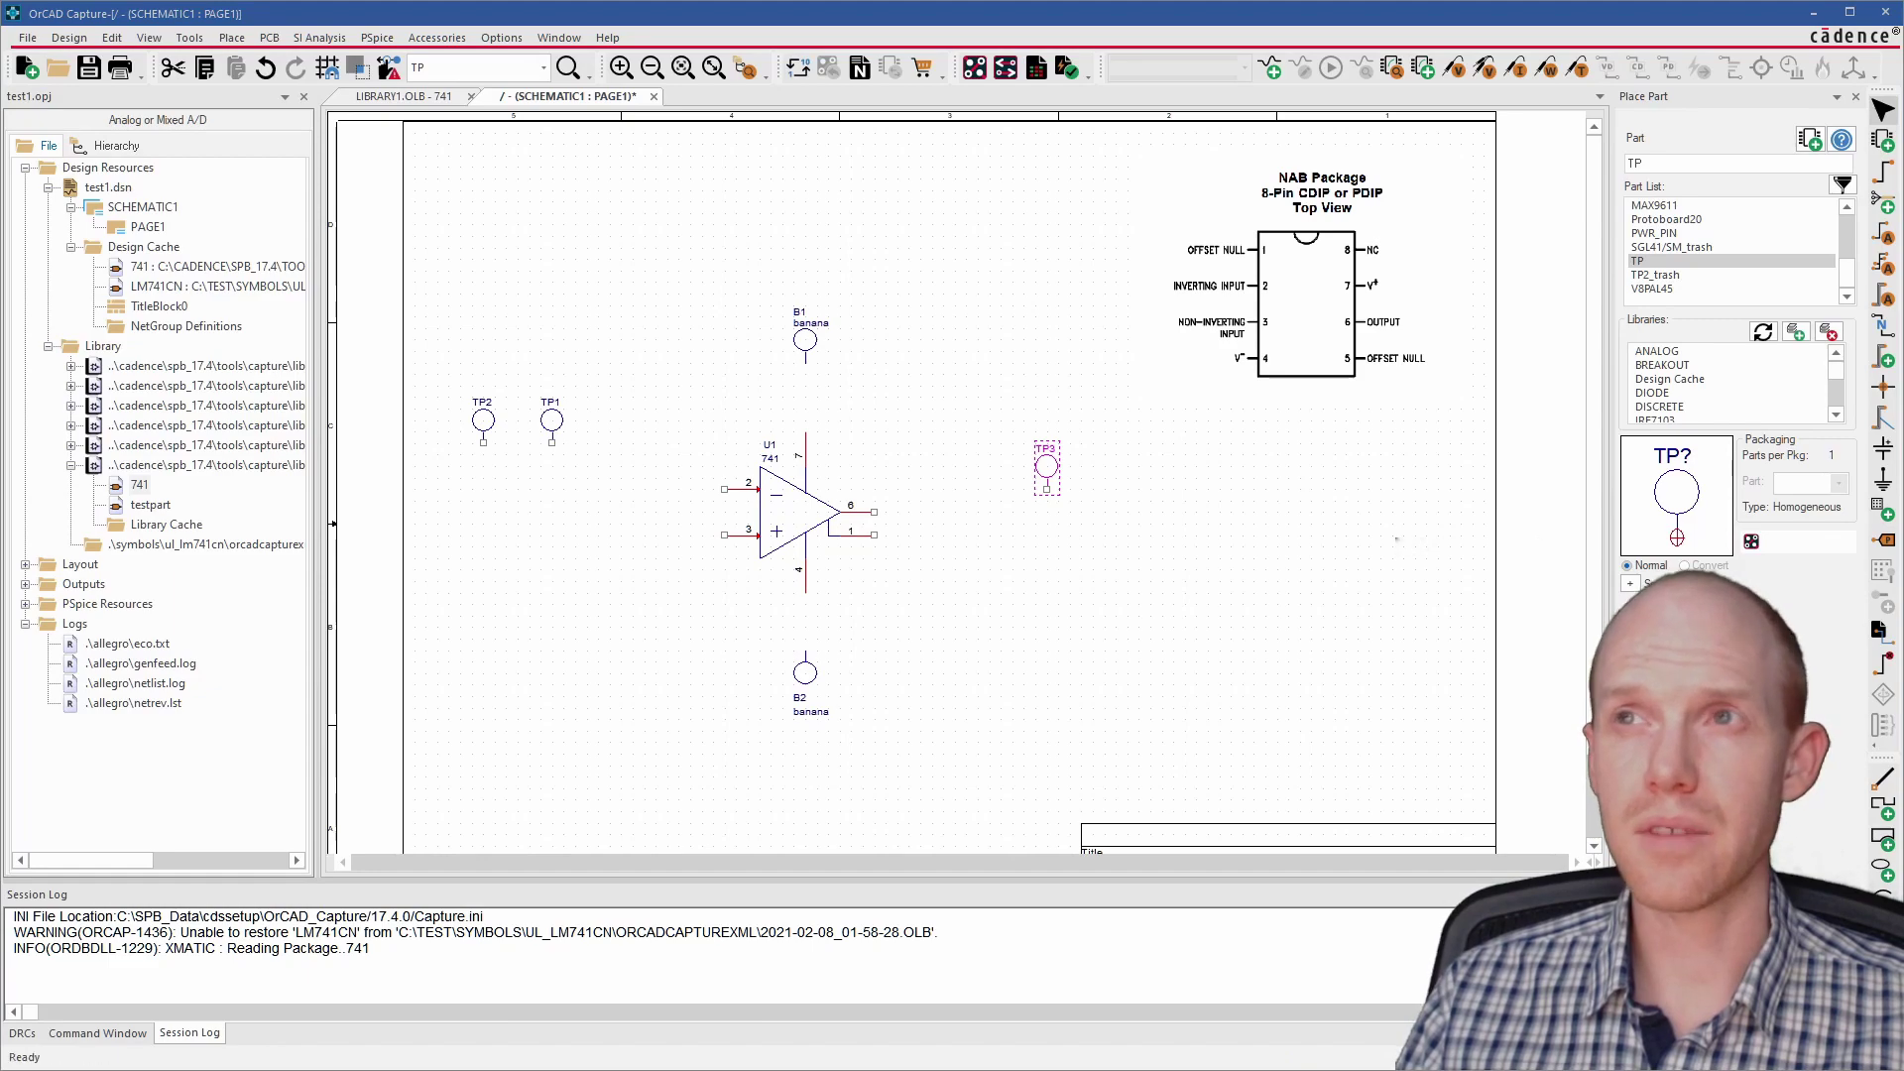
Place four R resistors from the ANALOG library: one at the output, two at the inputs and one above the op-amp.
{"action": "left_click", "coordinate": [1740, 351]}
{"action": "left_click", "coordinate": [1703, 366], "text": "ctrl"}
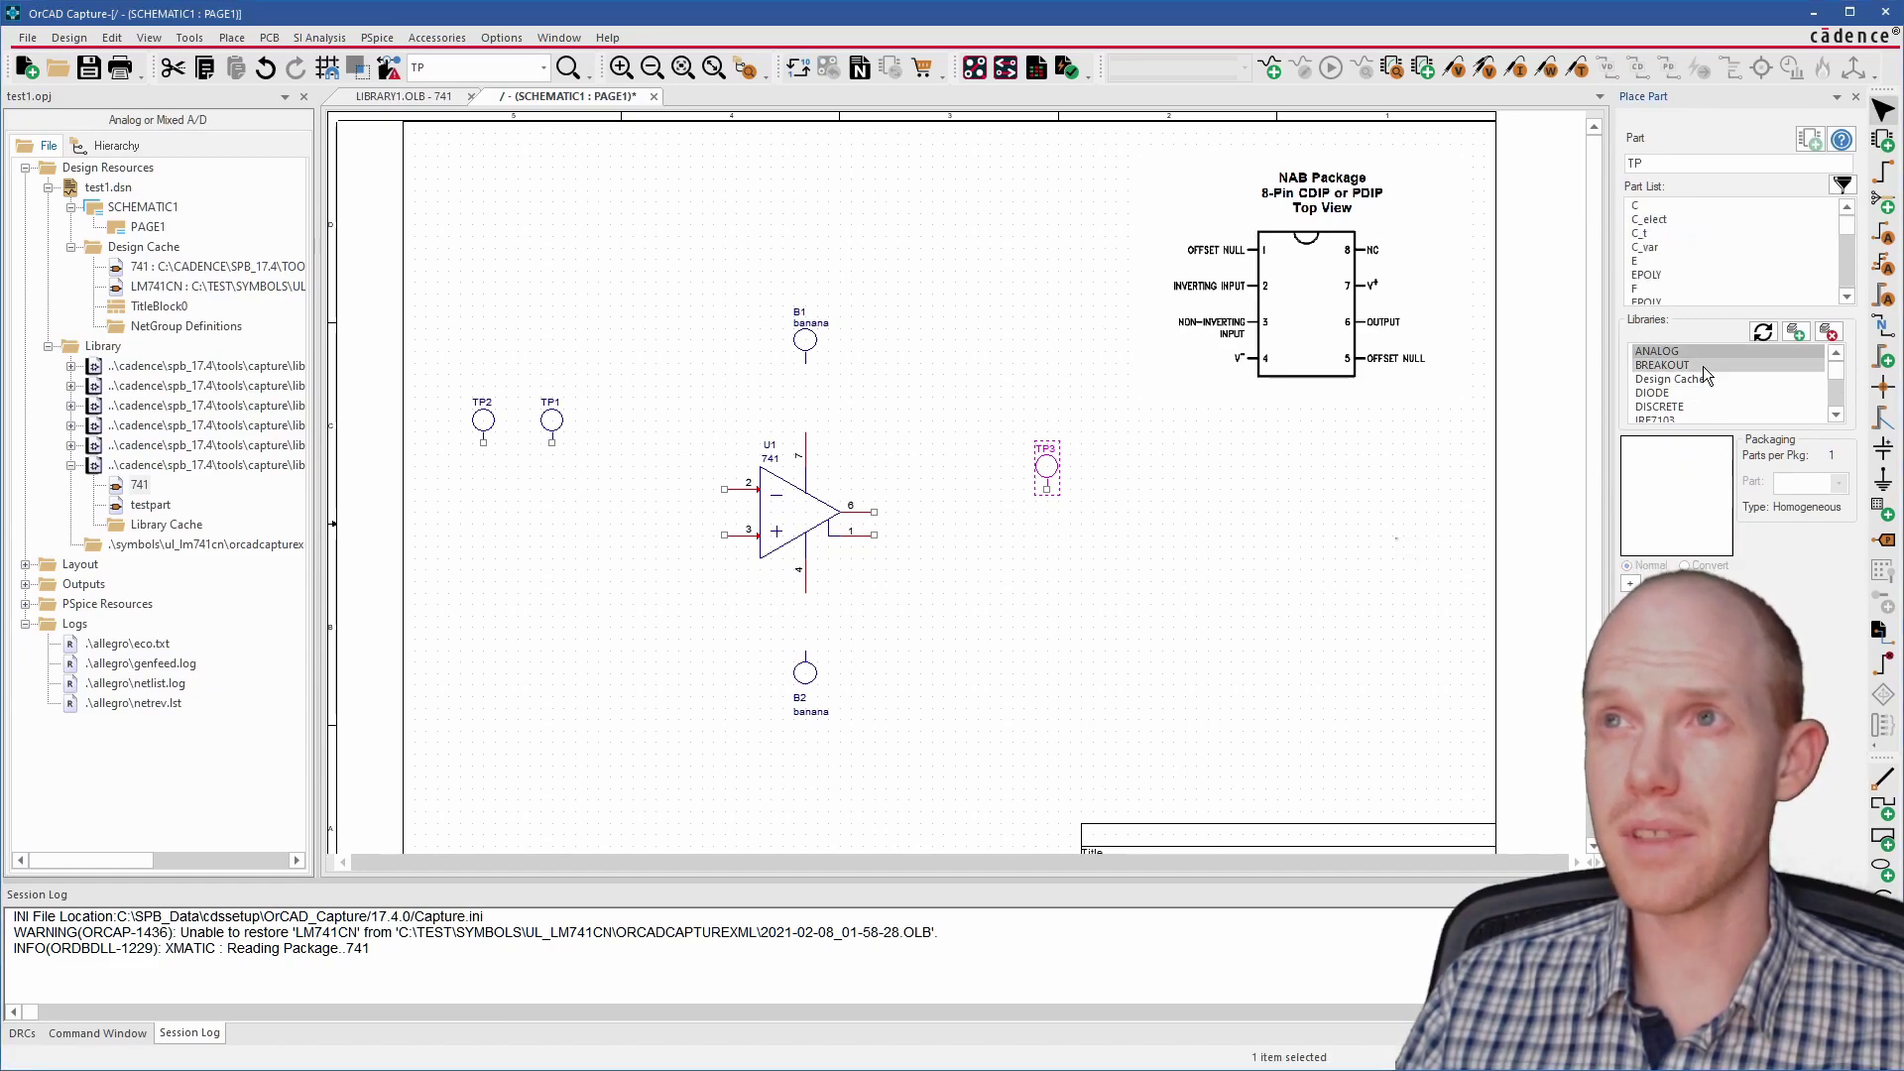
{"action": "left_click", "coordinate": [1698, 235]}
{"action": "scroll", "coordinate": [1666, 268], "scroll_direction": "down", "scroll_amount": 3}
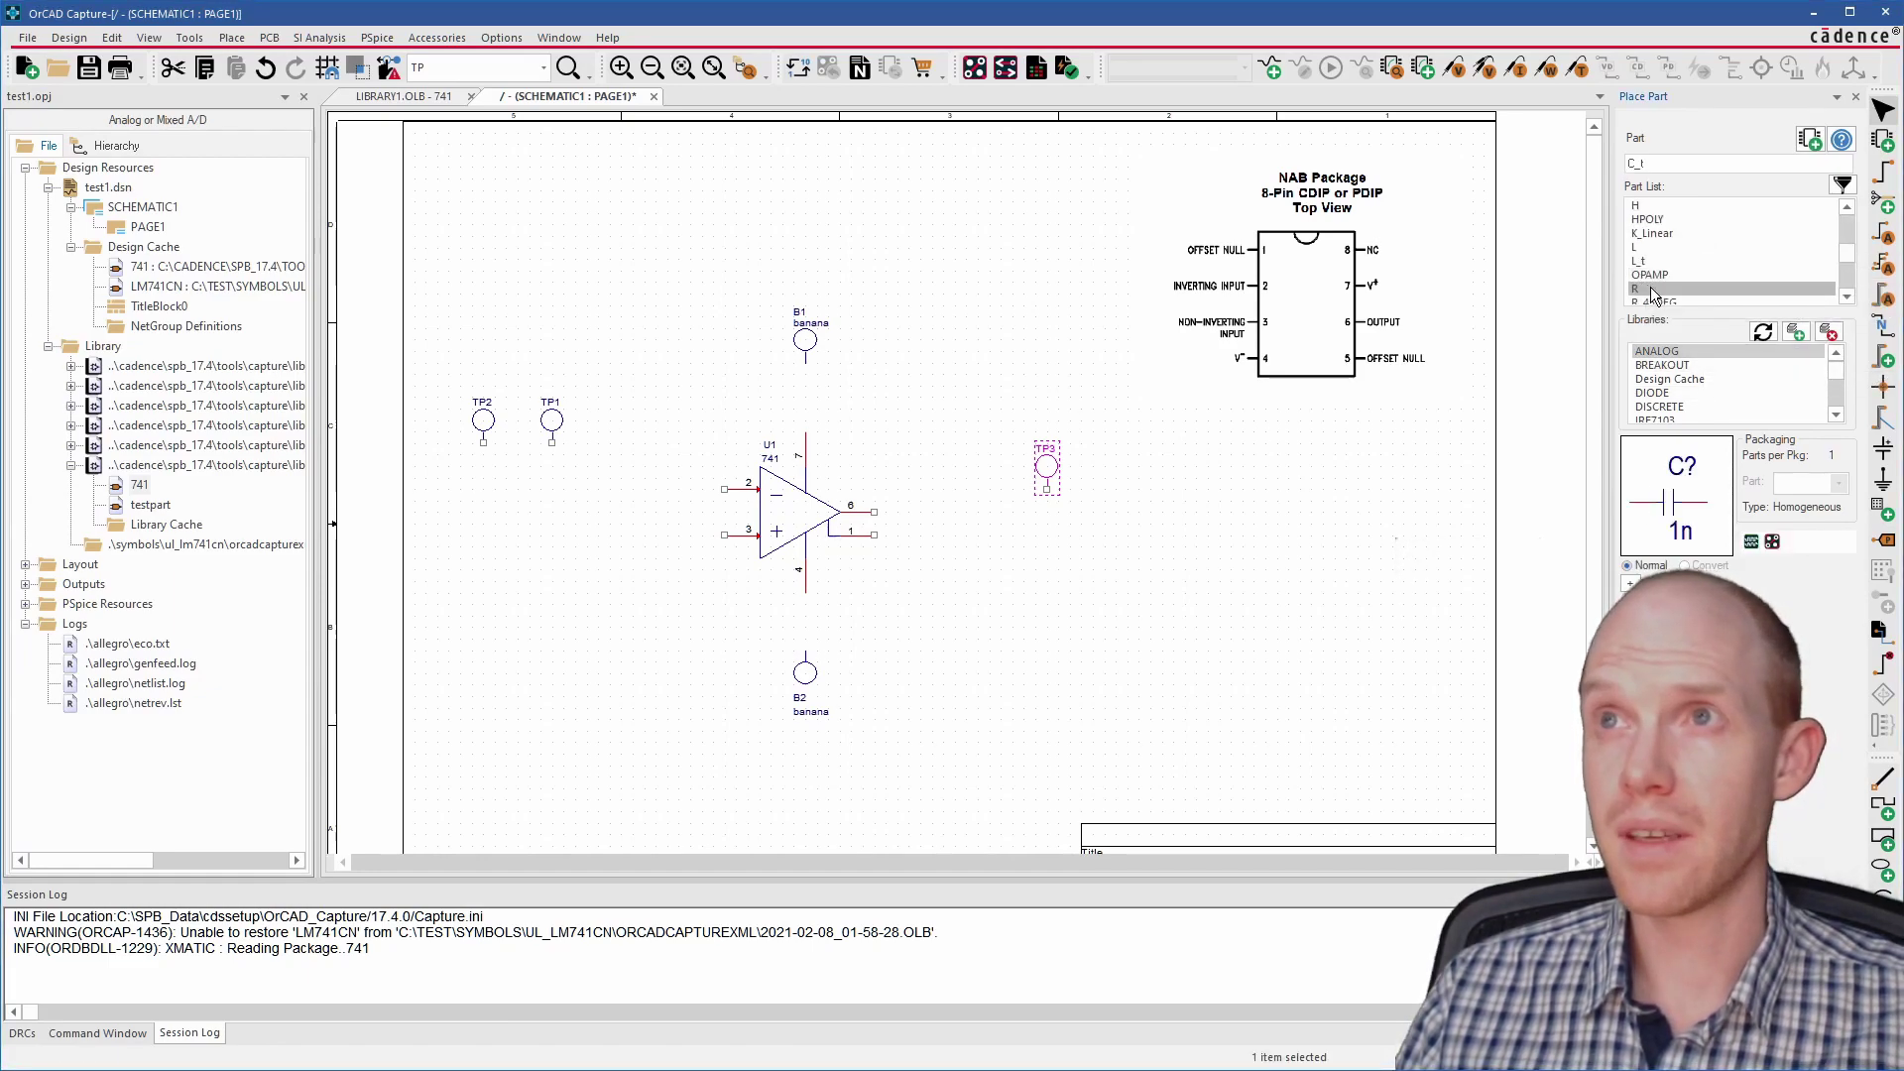
{"action": "double_click", "coordinate": [1653, 288]}
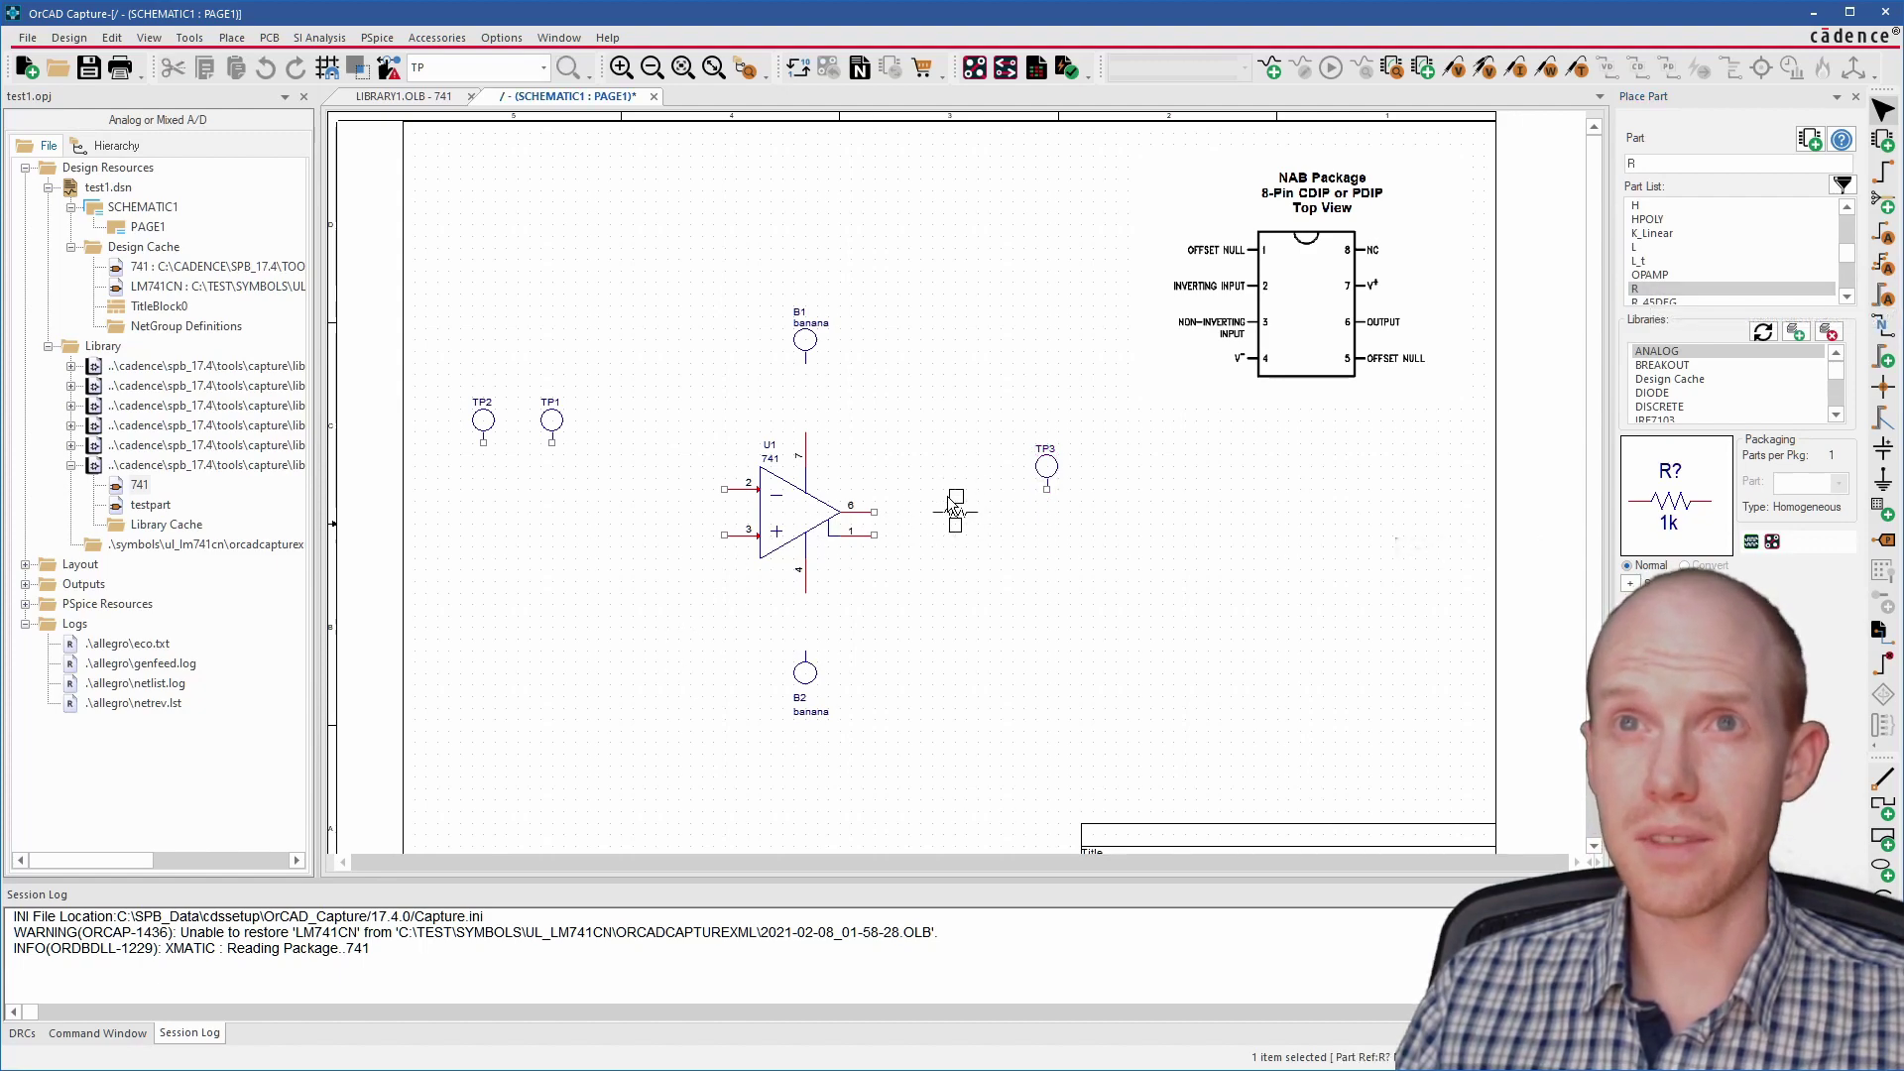
{"action": "left_click", "coordinate": [953, 510]}
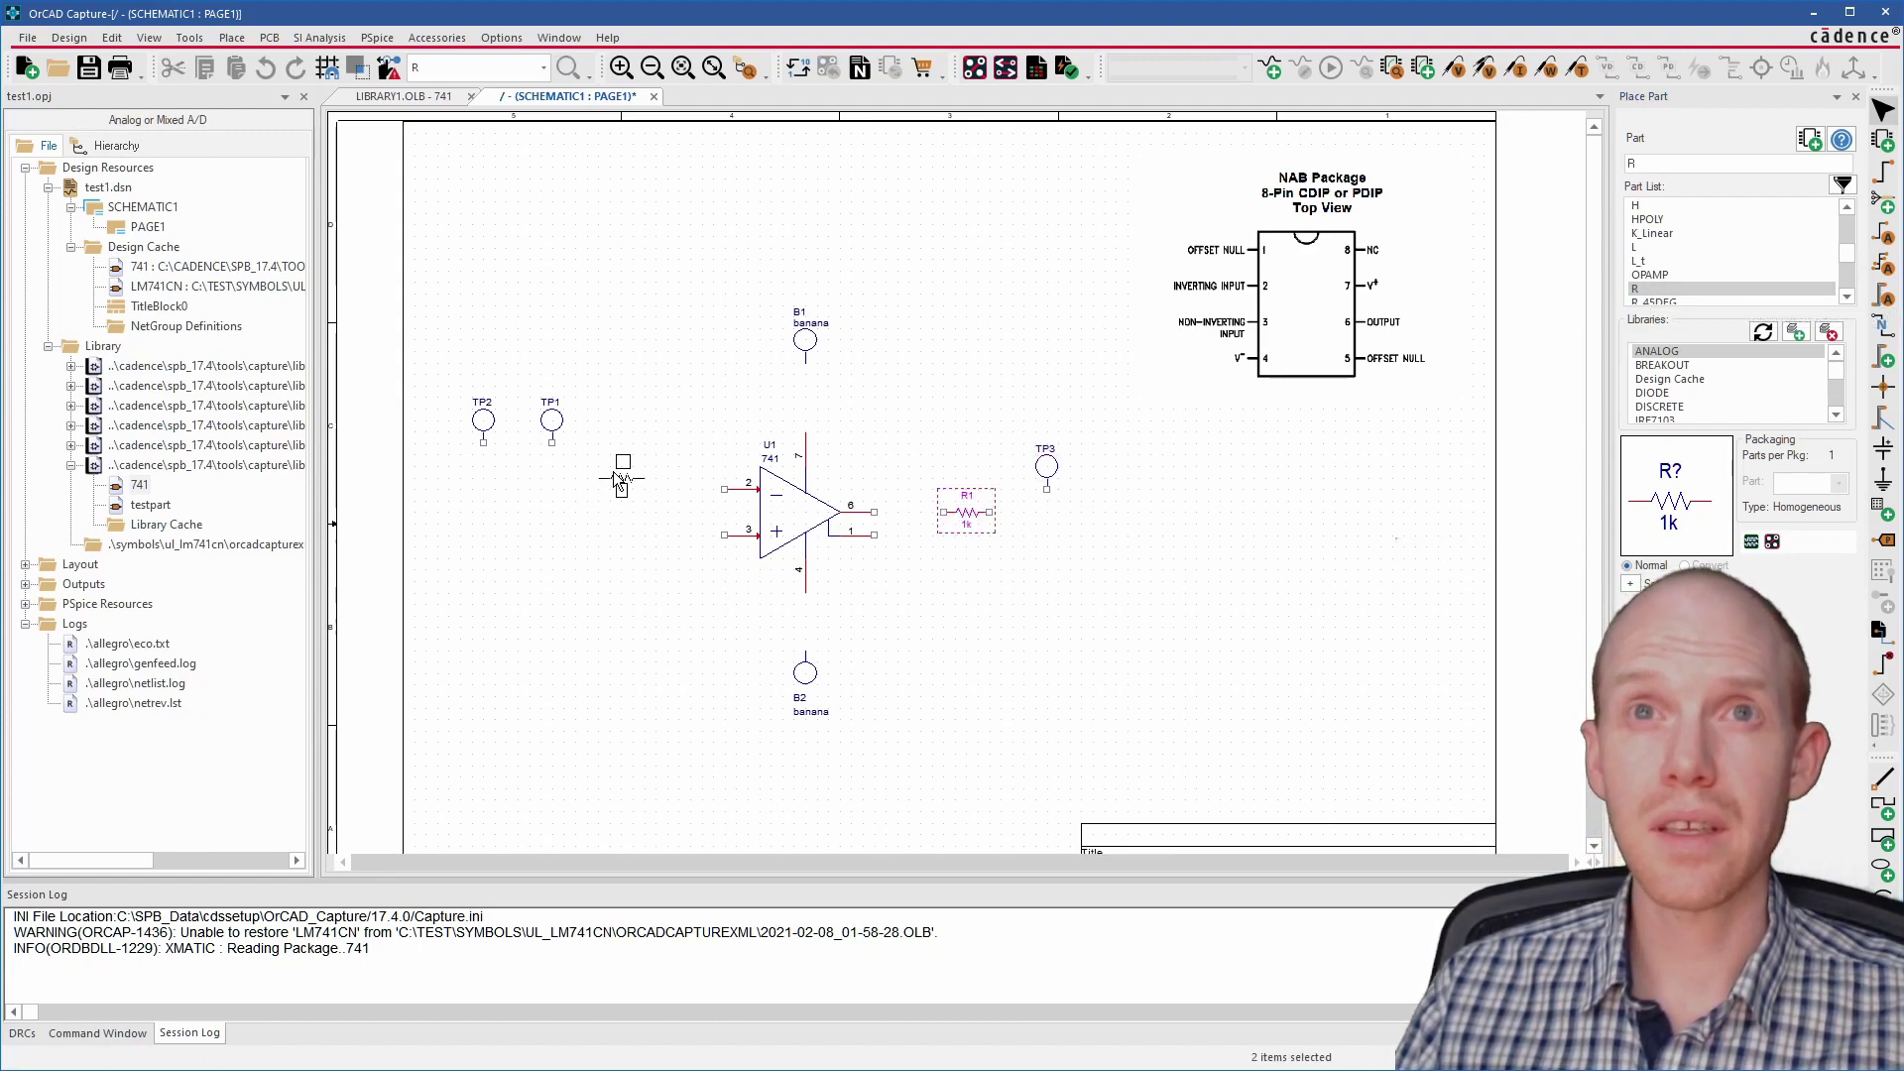
{"action": "left_click", "coordinate": [619, 484]}
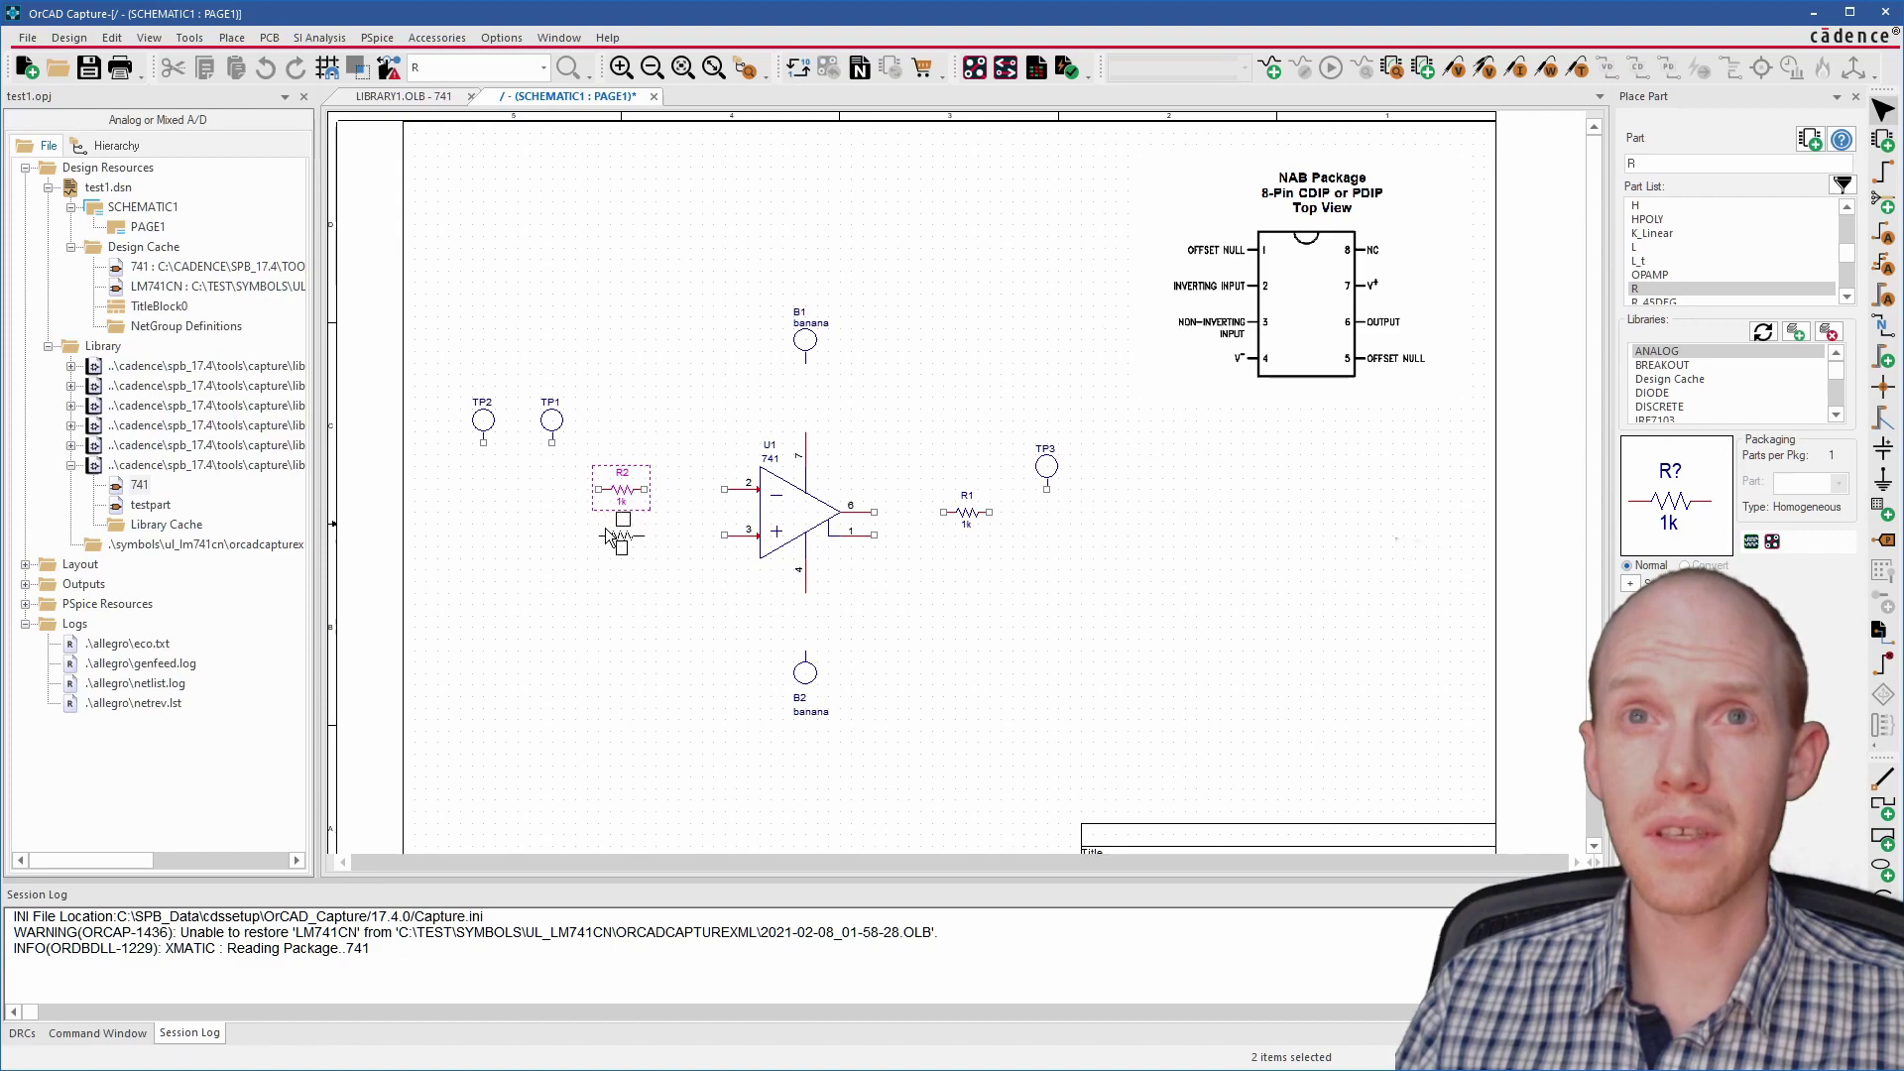
{"action": "left_click", "coordinate": [620, 533]}
{"action": "key", "text": "r"}
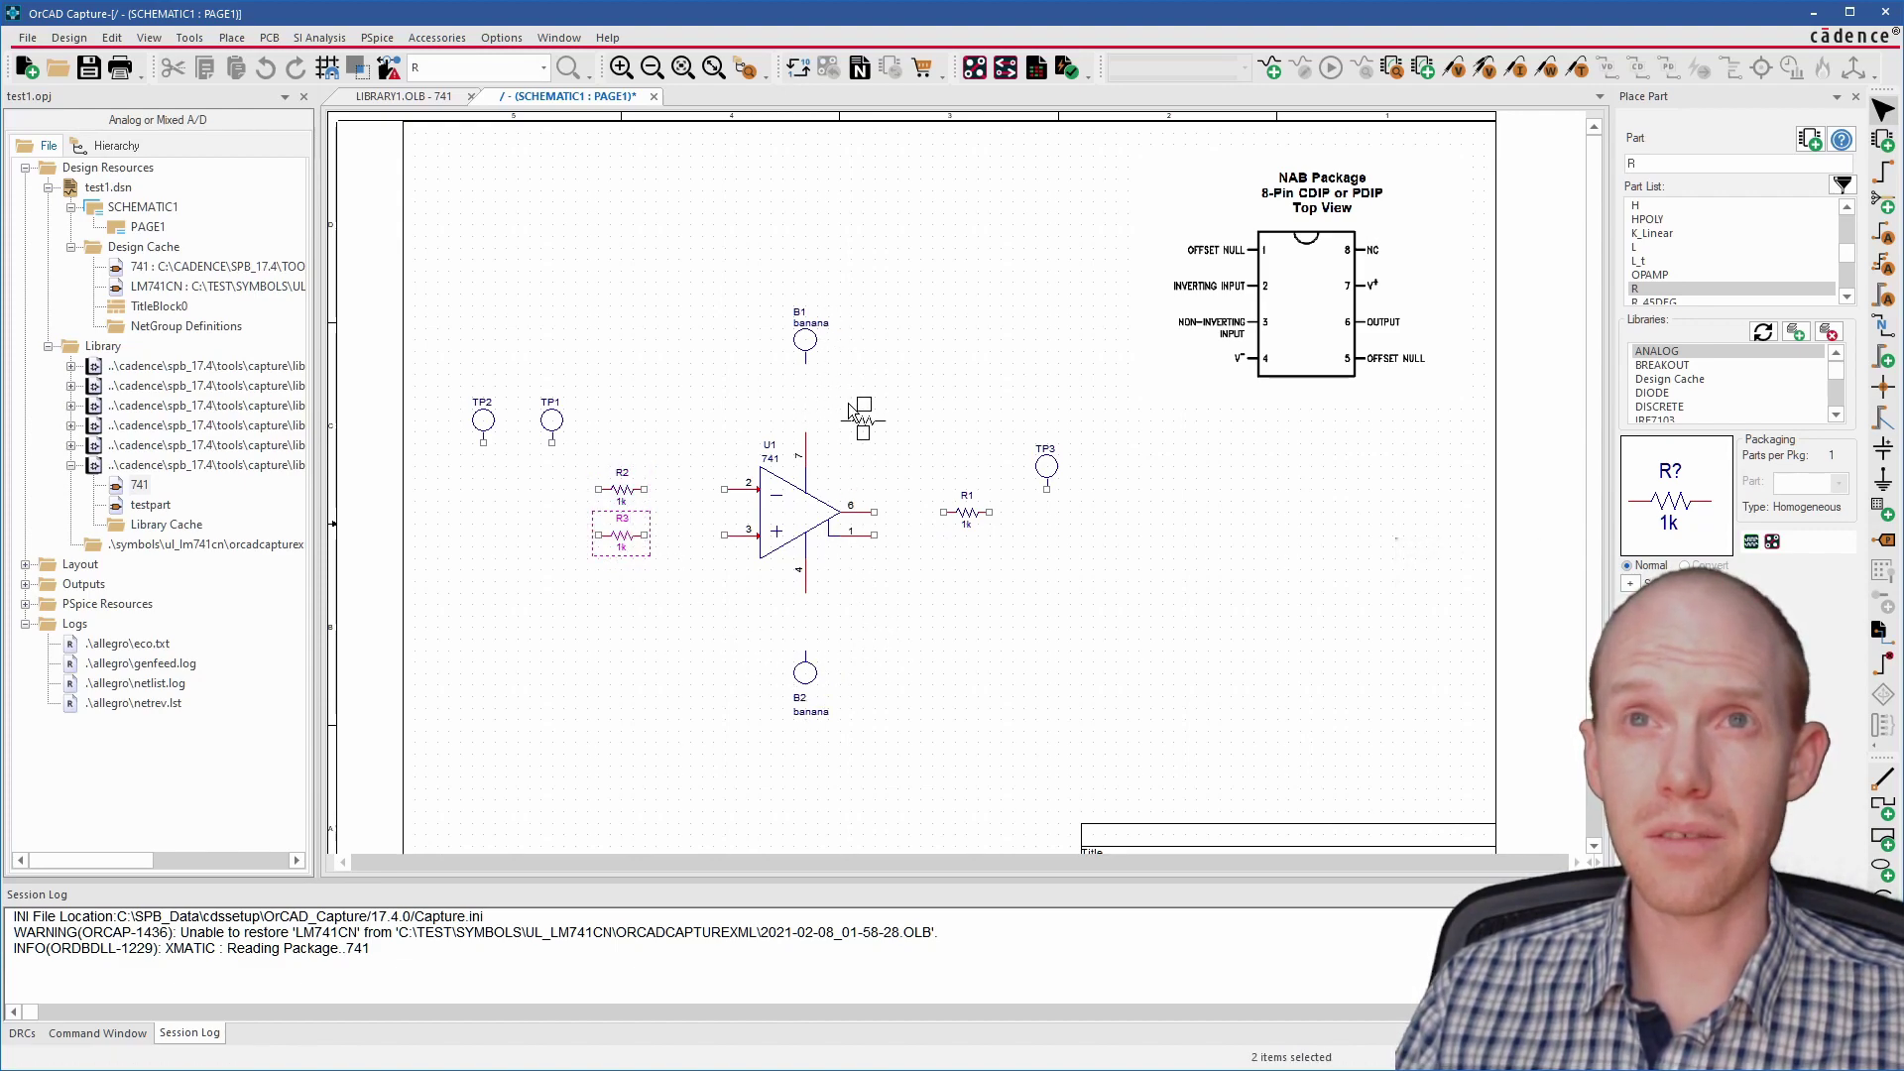
{"action": "key", "text": "r"}
{"action": "left_click", "coordinate": [854, 405]}
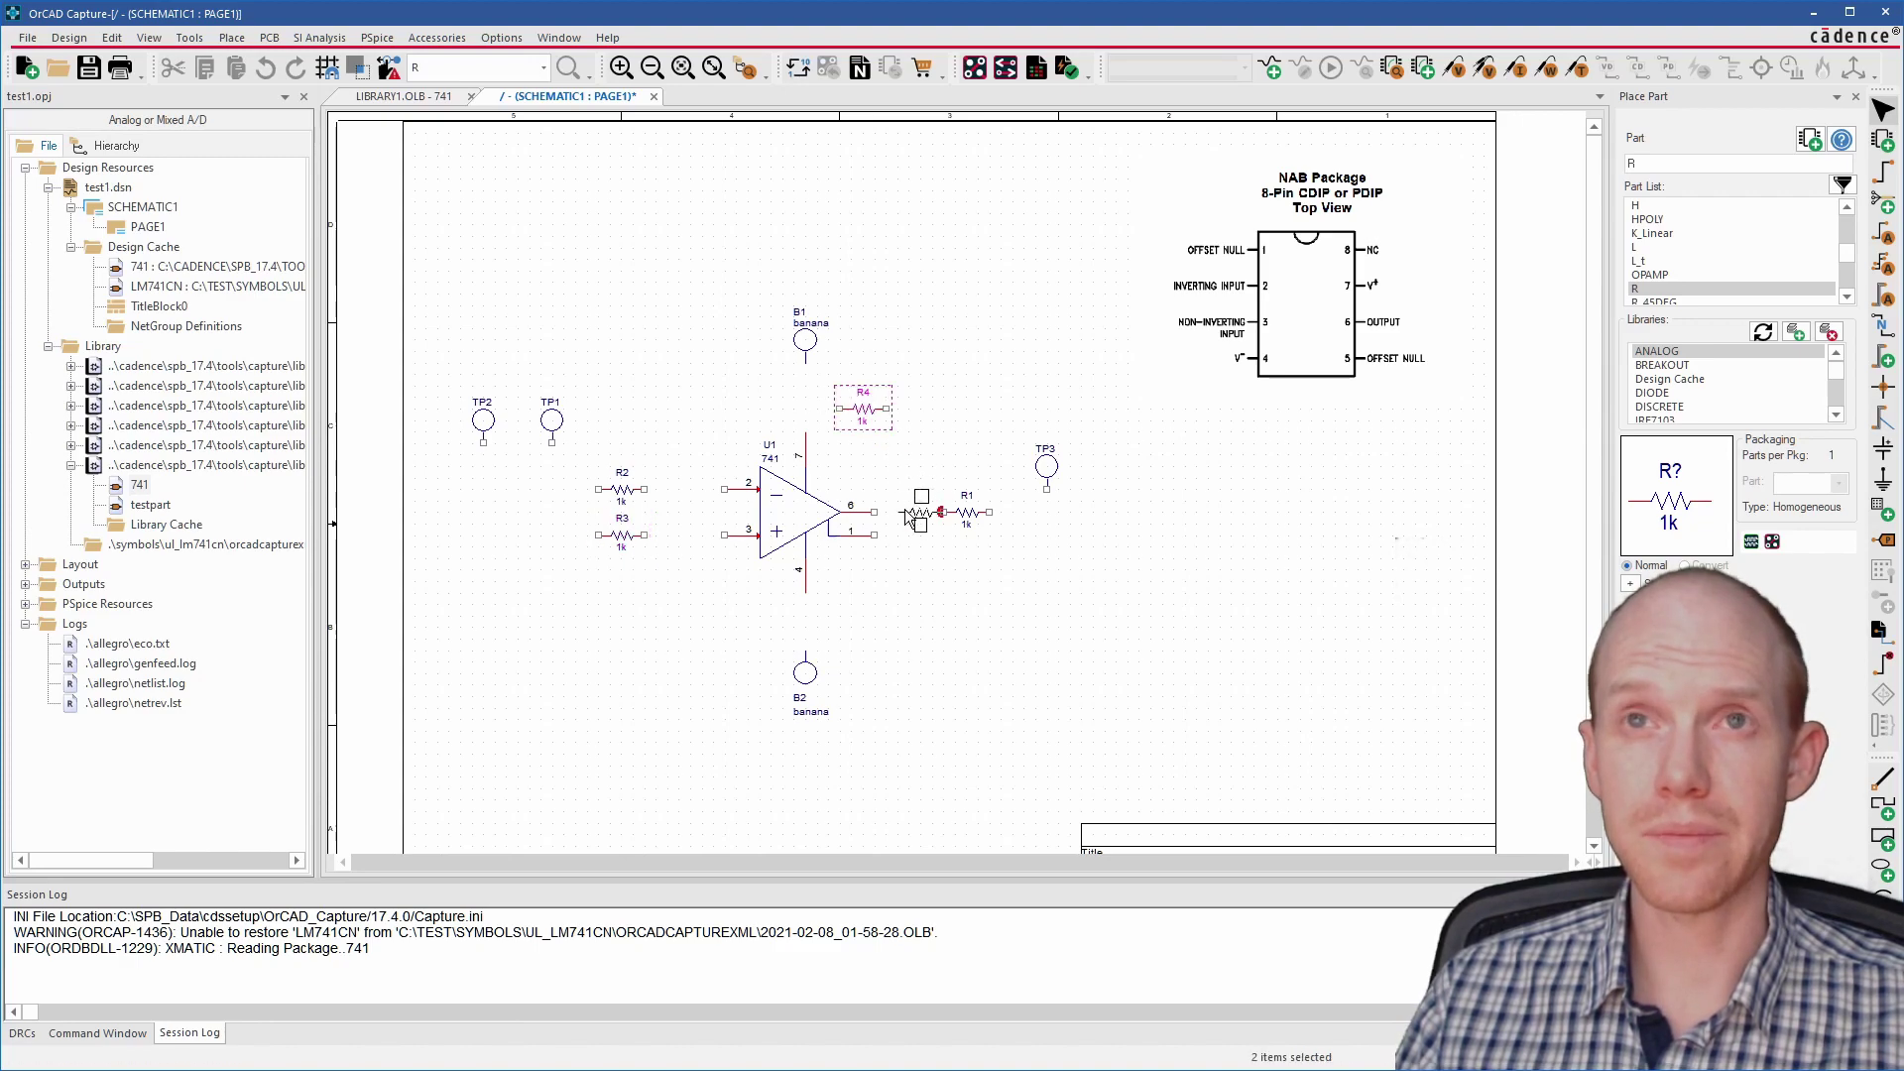
{"action": "key", "text": "Escape"}
Wire op-amp output pin 6 to resistor R1 and connect the output-side end of R4 to that wire.
{"action": "key", "text": "w"}
{"action": "left_click", "coordinate": [943, 511]}
{"action": "left_click", "coordinate": [874, 512]}
{"action": "left_click", "coordinate": [885, 409]}
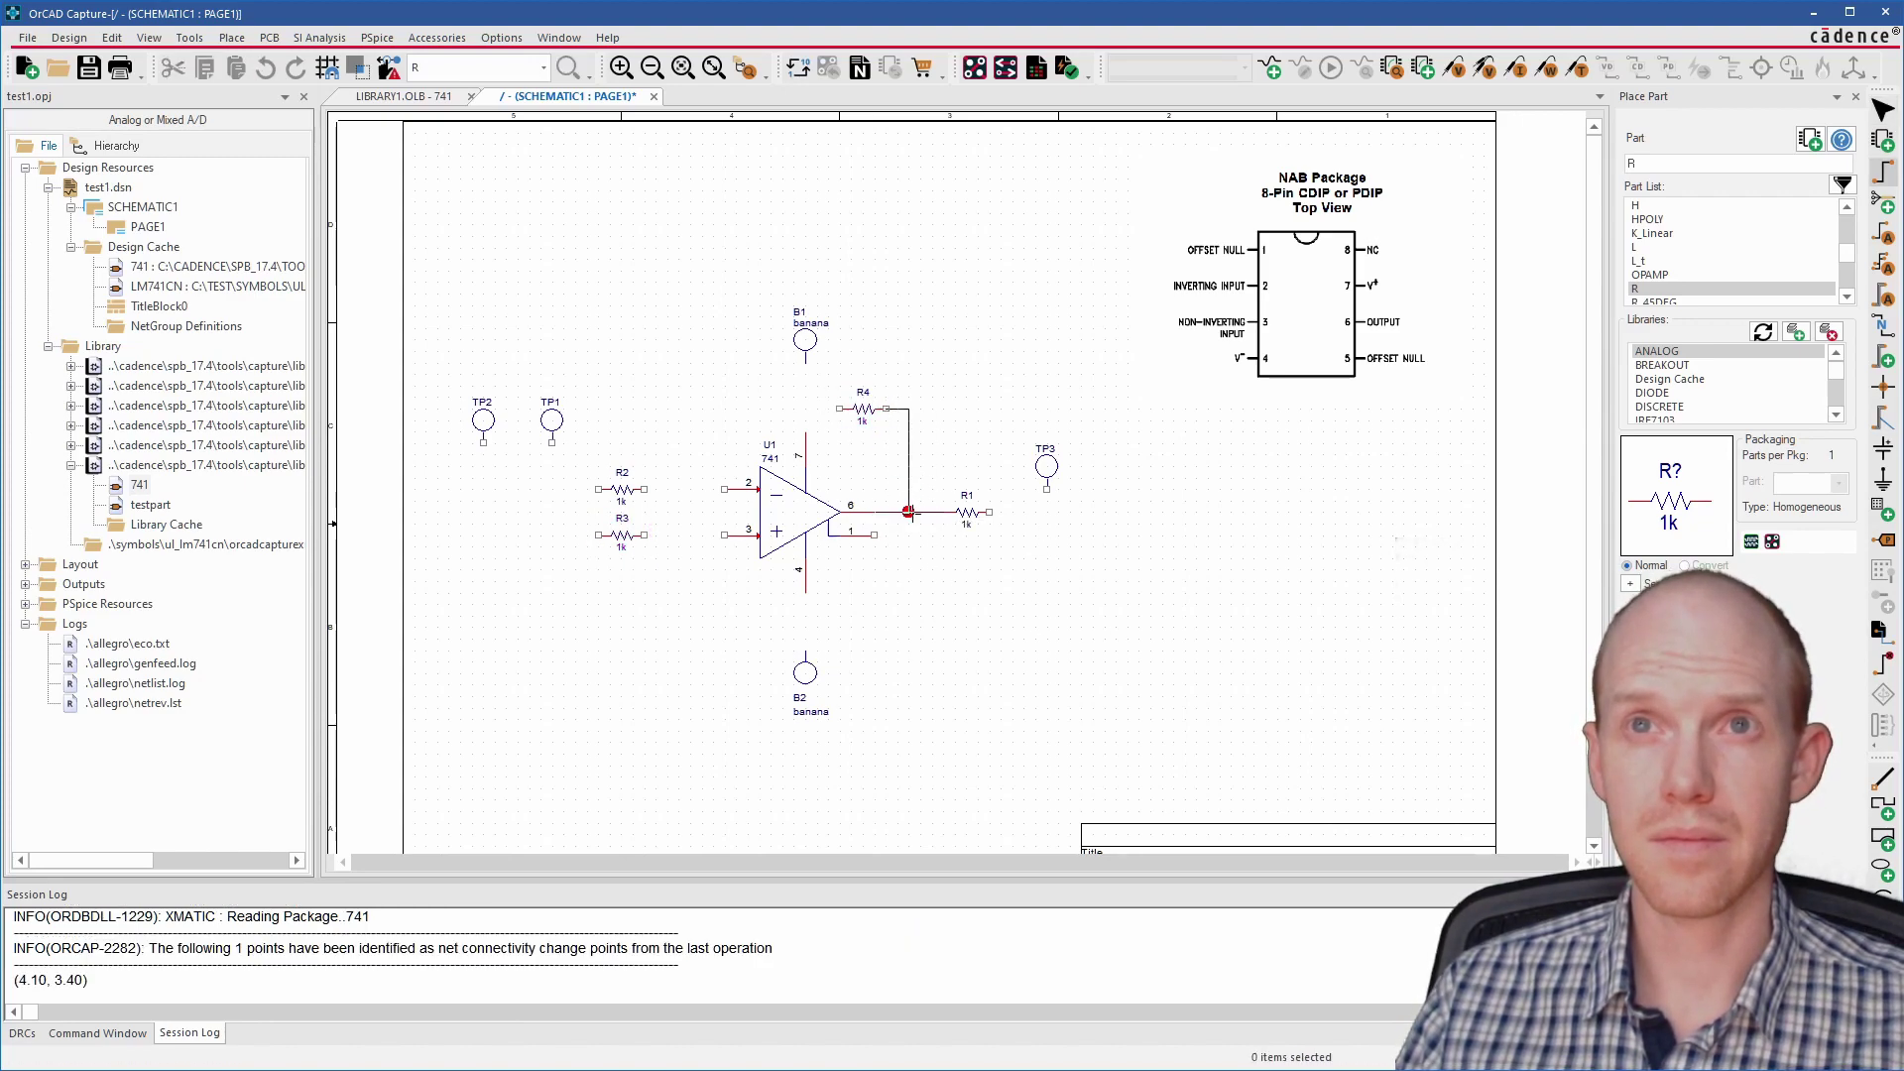
{"action": "left_click", "coordinate": [908, 512]}
Wire R4 and R2 to the op-amp's inverting input pin 2, and R3 to the non-inverting input pin 3.
{"action": "left_click", "coordinate": [839, 408]}
{"action": "left_click", "coordinate": [690, 489]}
{"action": "left_click", "coordinate": [644, 489]}
{"action": "left_click", "coordinate": [692, 489]}
{"action": "left_click", "coordinate": [724, 488]}
{"action": "left_click", "coordinate": [645, 534]}
{"action": "left_click", "coordinate": [723, 535]}
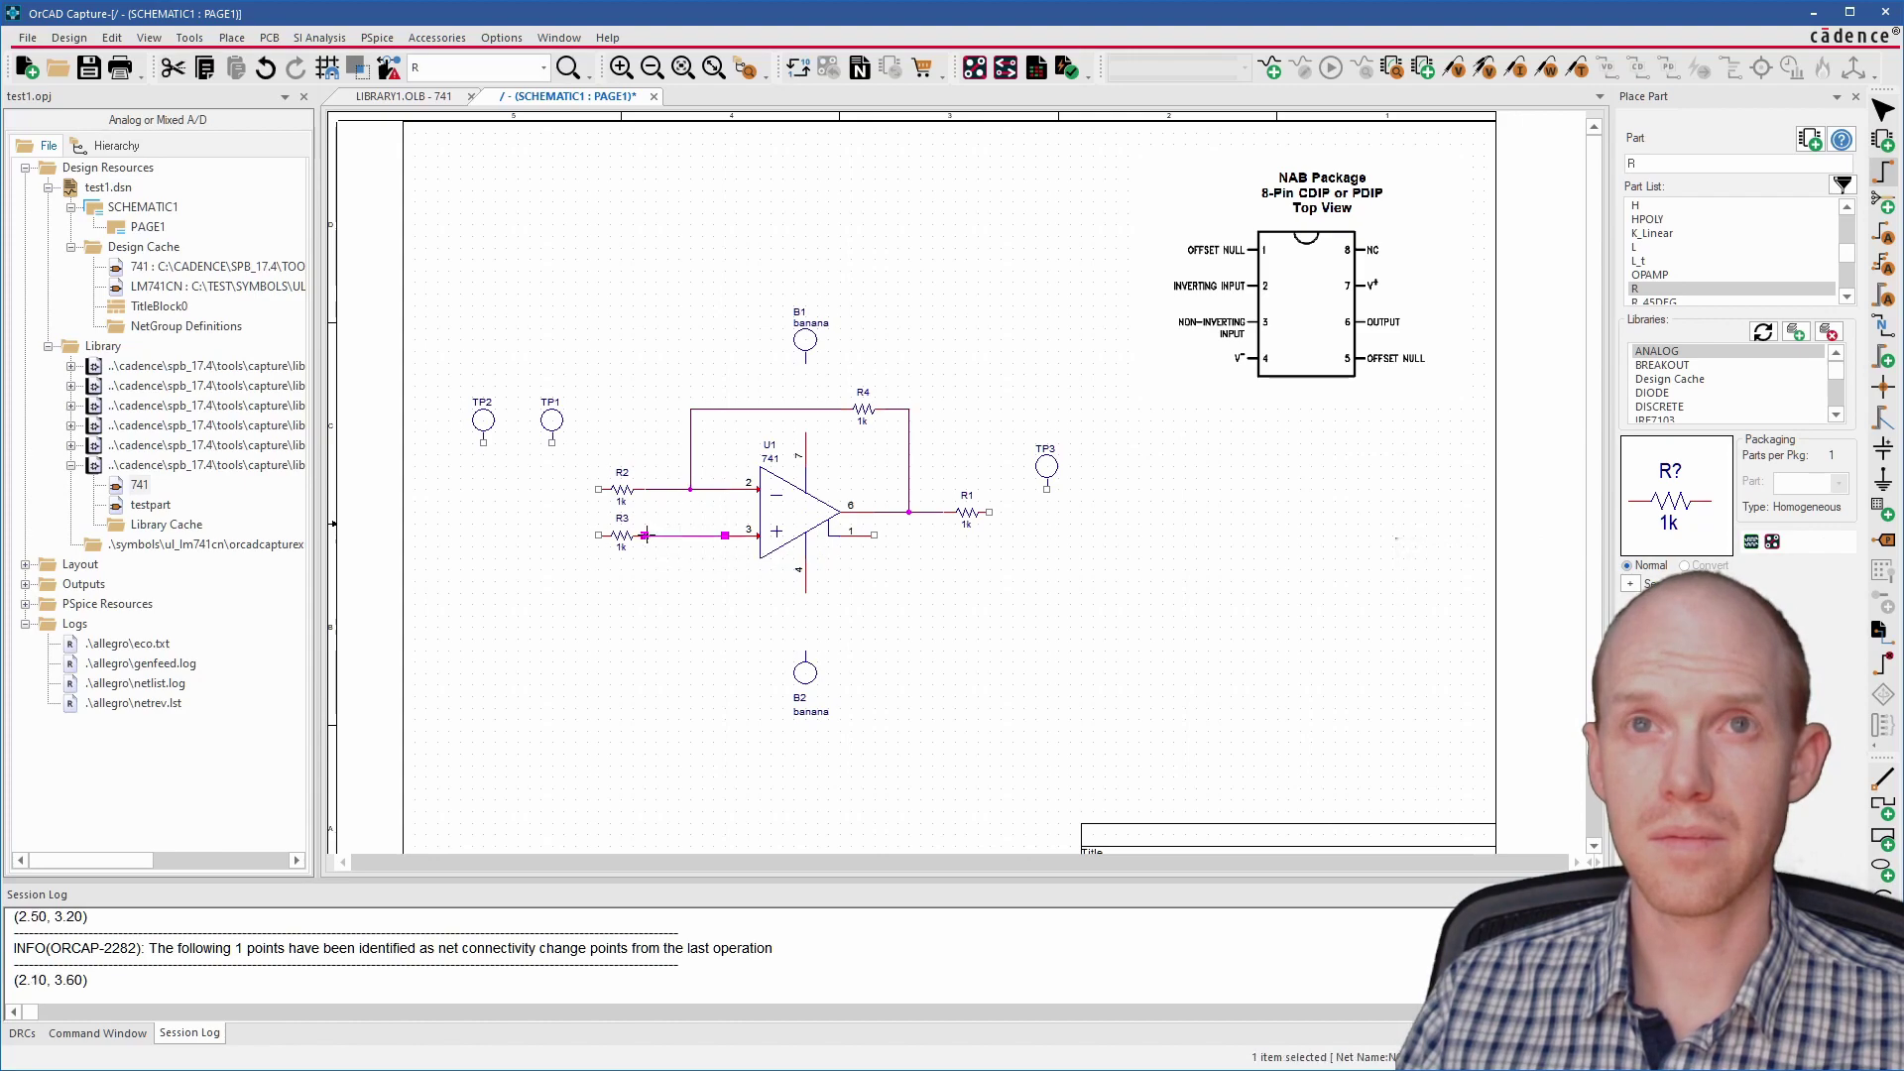
Wire op-amp pin 4 to banana connector B2 and pin 7 to banana connector B1.
{"action": "left_click", "coordinate": [805, 570]}
{"action": "left_click", "coordinate": [805, 650]}
{"action": "left_click", "coordinate": [805, 651]}
{"action": "left_click", "coordinate": [805, 362]}
{"action": "left_click", "coordinate": [805, 433]}
Wire R1 to test point TP3, R2 to TP1 and R3 to TP2.
{"action": "left_click", "coordinate": [988, 511]}
{"action": "left_click", "coordinate": [1046, 489]}
{"action": "left_click", "coordinate": [598, 489]}
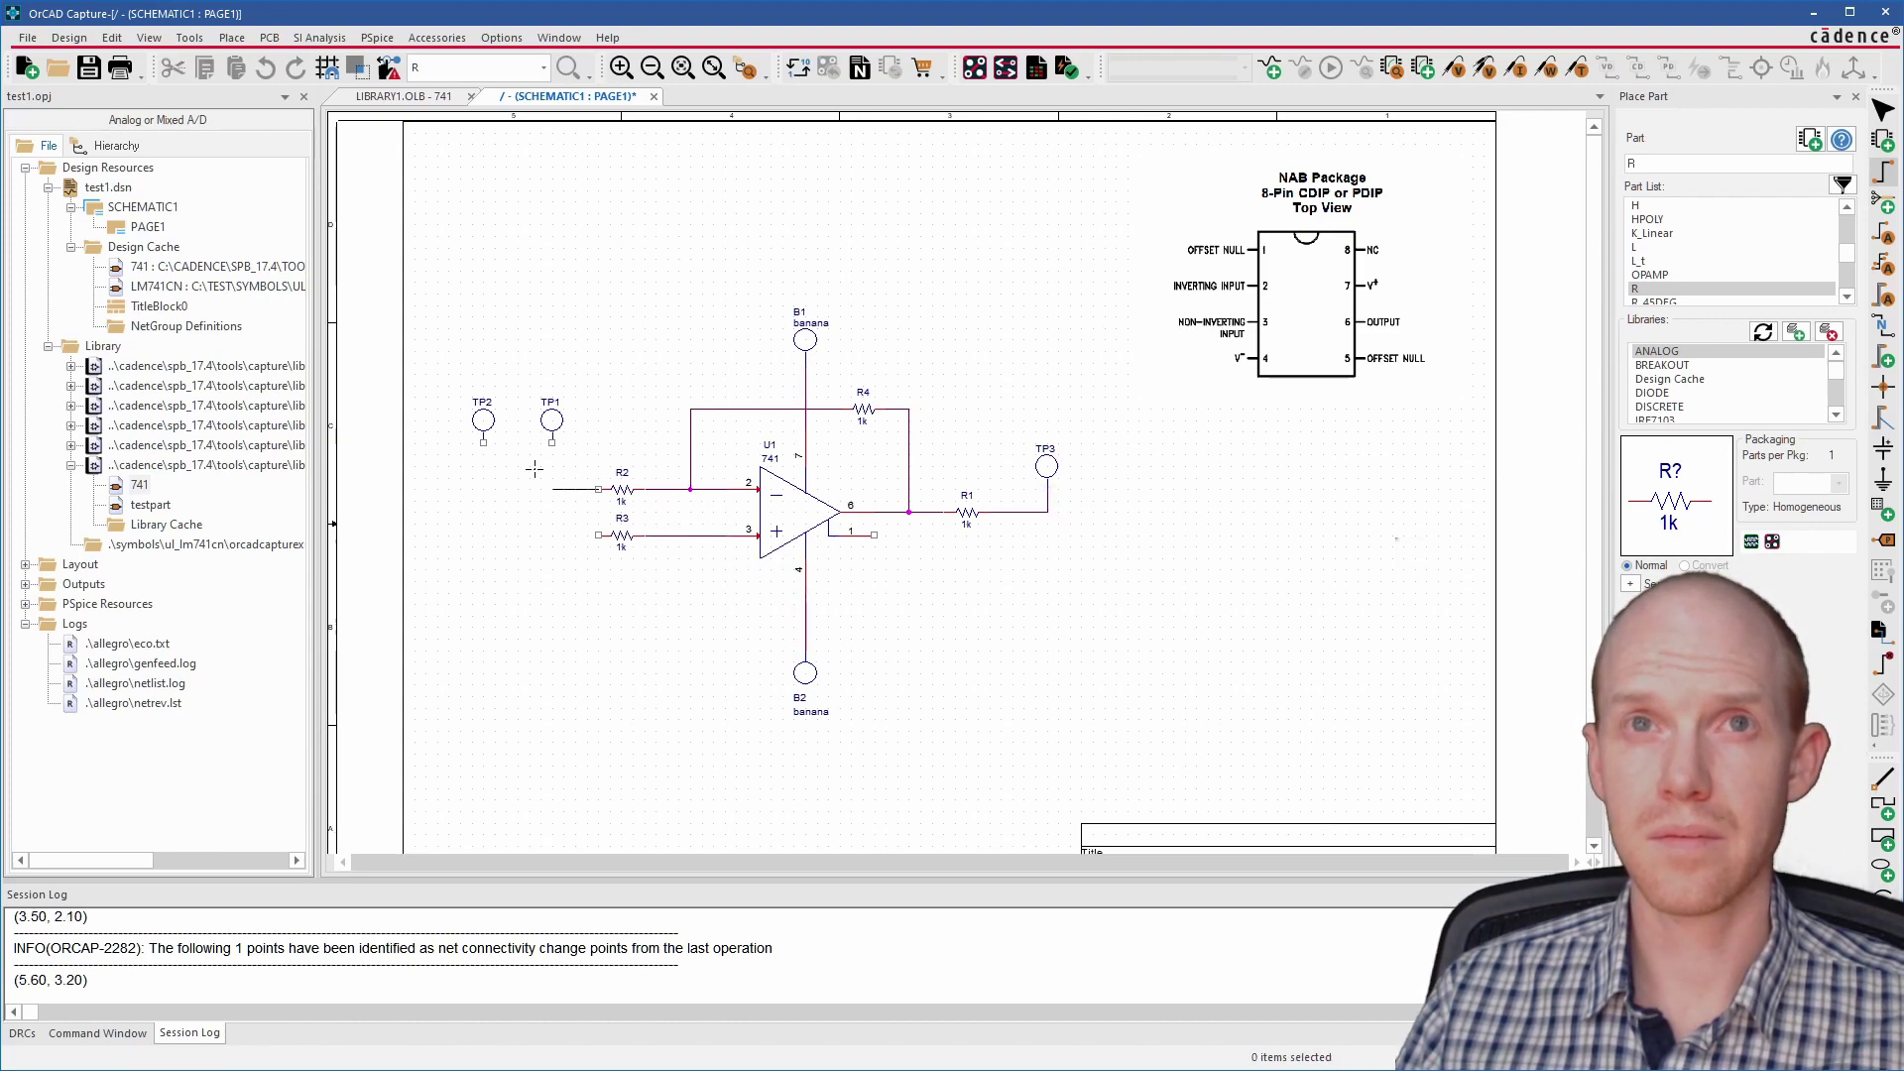
{"action": "left_click", "coordinate": [552, 442]}
{"action": "left_click", "coordinate": [483, 442]}
{"action": "left_click", "coordinate": [483, 435]}
{"action": "left_click", "coordinate": [598, 536]}
{"action": "key", "text": "Escape"}
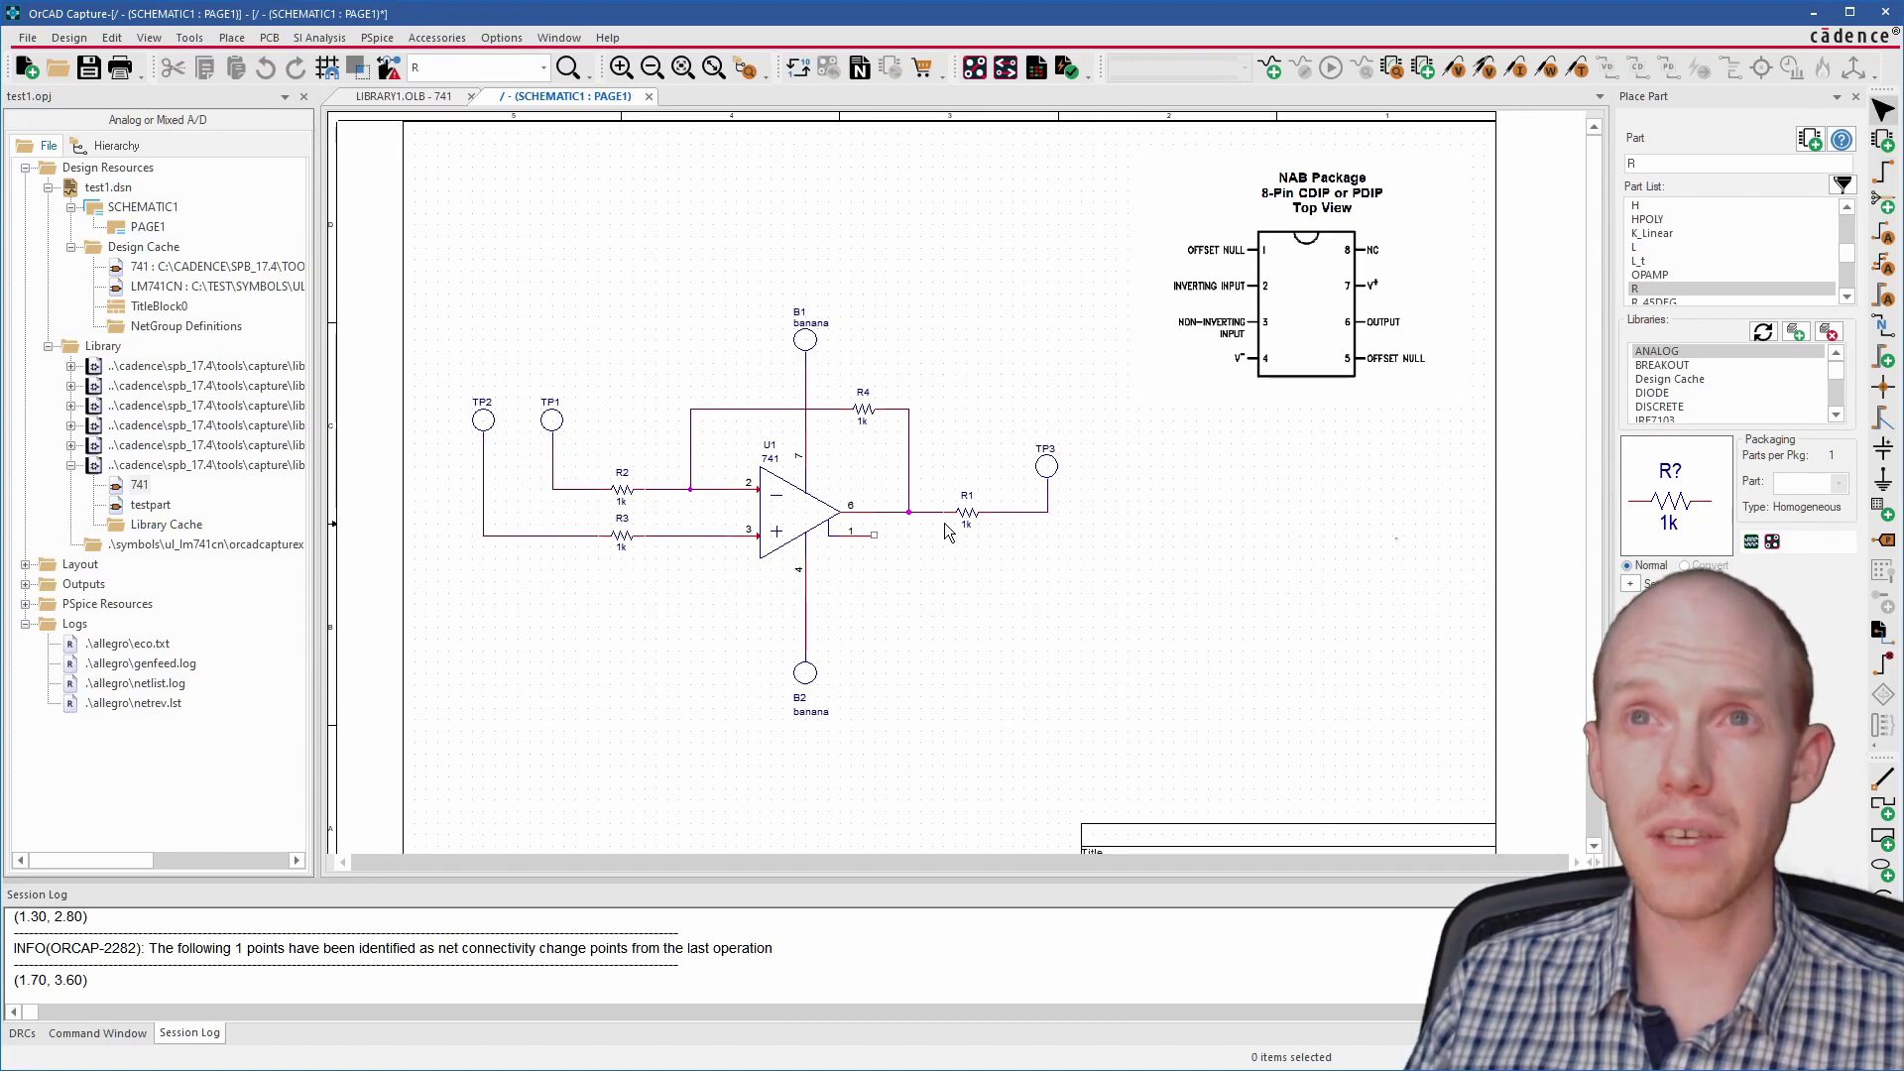
Inspect the PCB Footprint property of resistor R1 and close the property editor.
{"action": "double_click", "coordinate": [968, 513]}
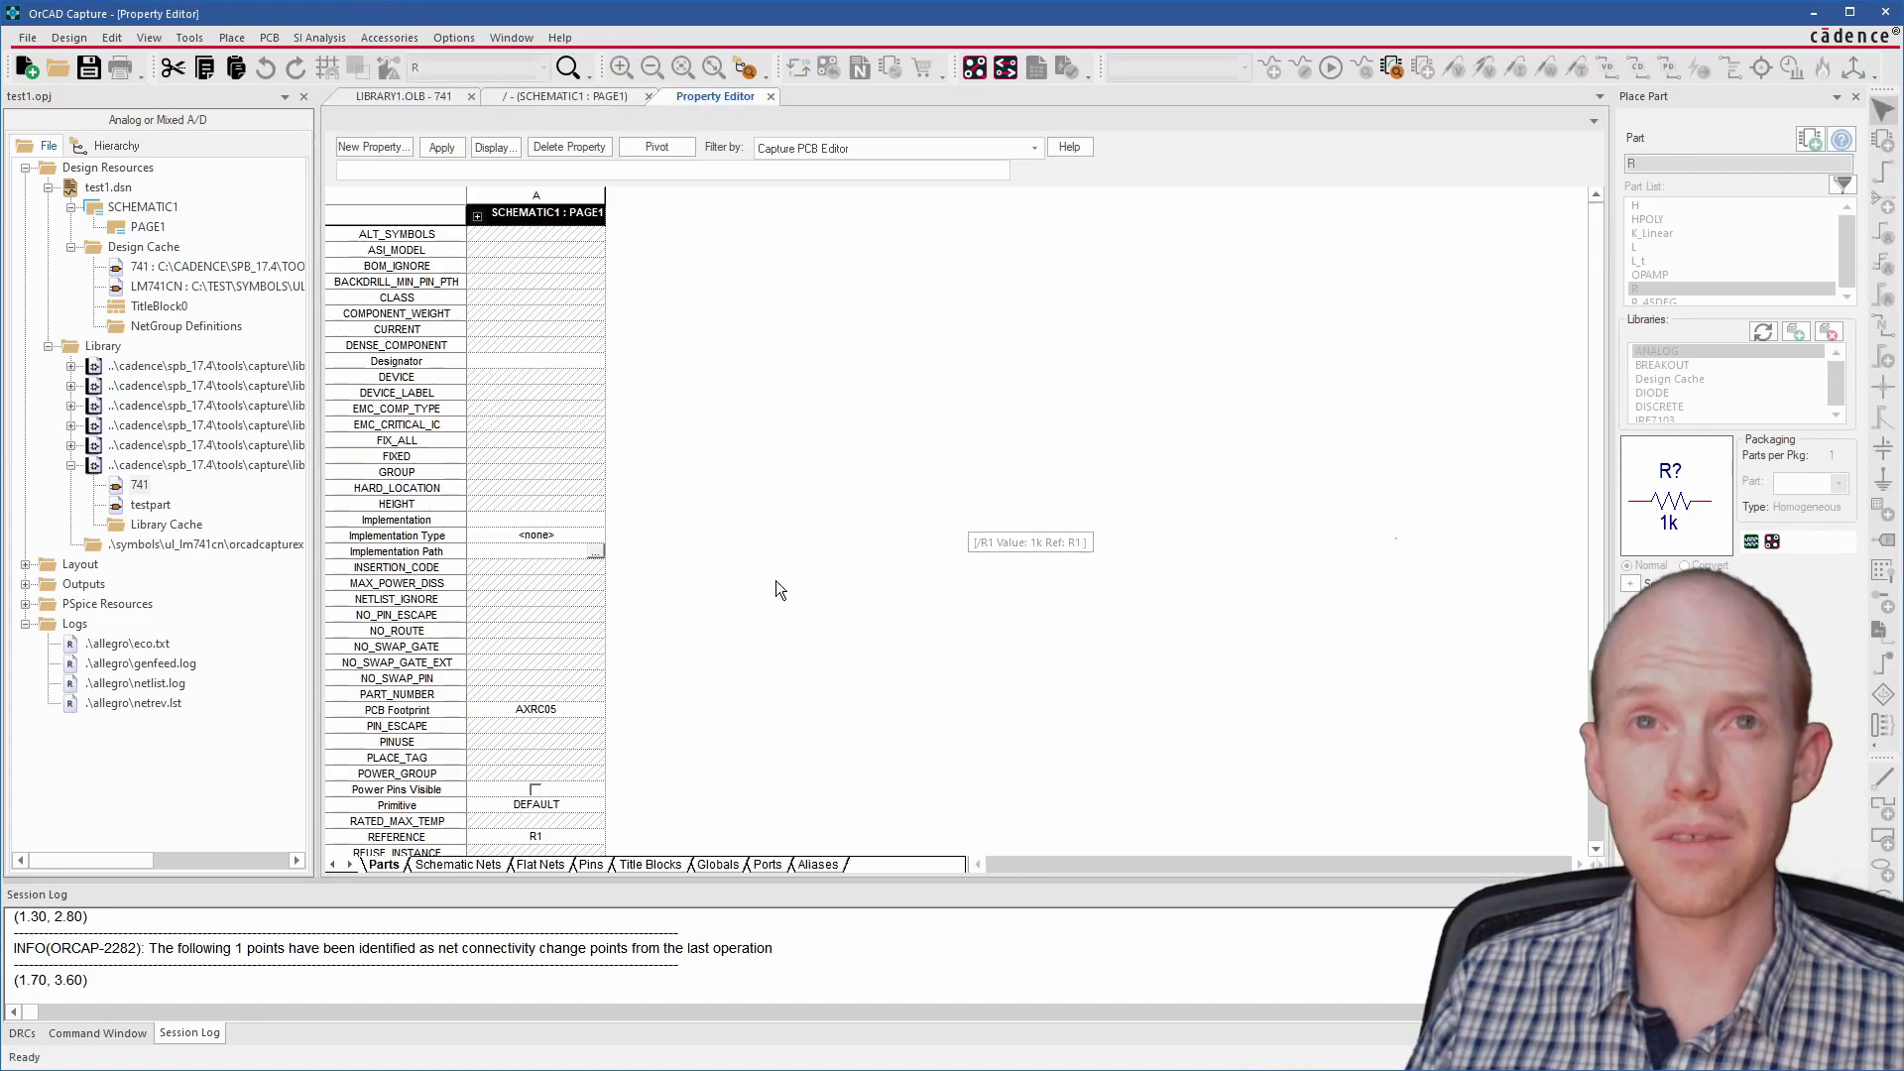
{"action": "scroll", "coordinate": [537, 599], "scroll_direction": "down", "scroll_amount": 4}
{"action": "left_click", "coordinate": [458, 521]}
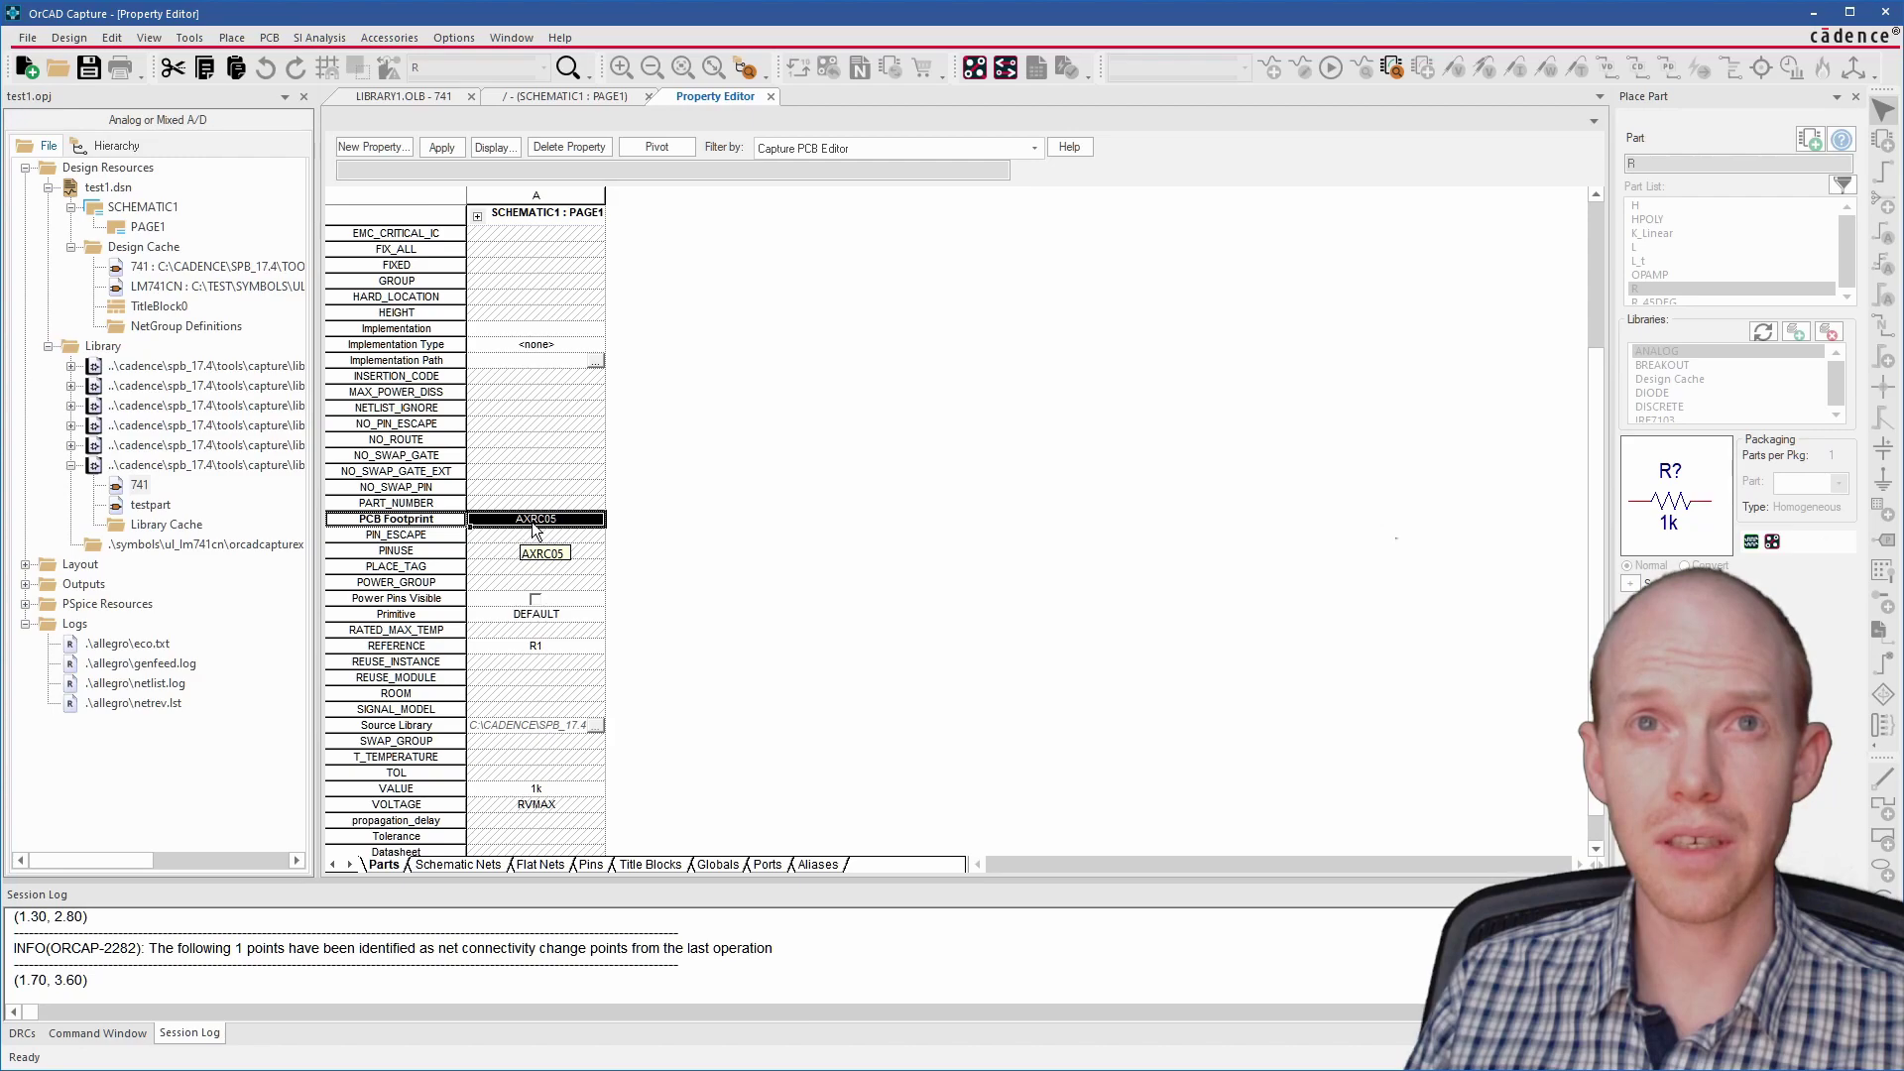
{"action": "left_click", "coordinate": [771, 96]}
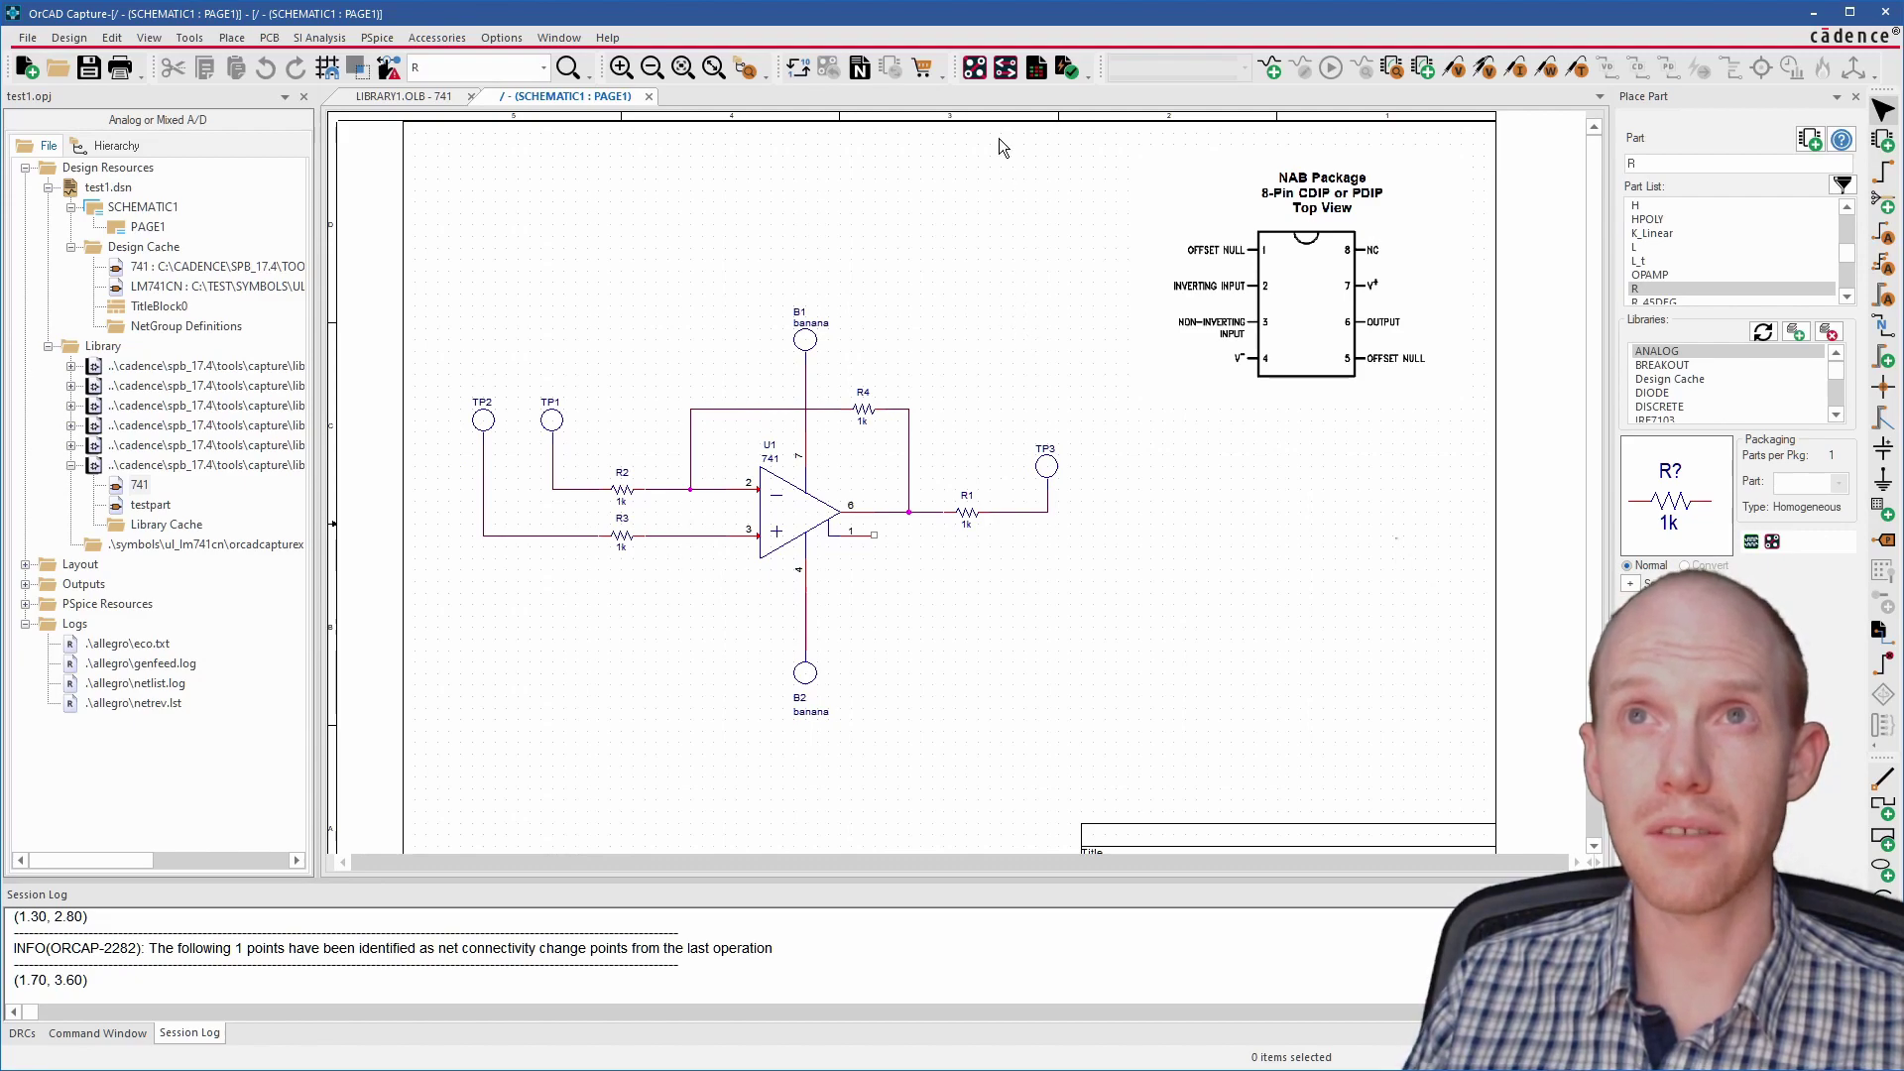
Synchronize the schematic changes to the layout C:\TEST\allegro\test1.brd, then review the netrev.lst warnings and close the report.
{"action": "left_click", "coordinate": [1003, 65]}
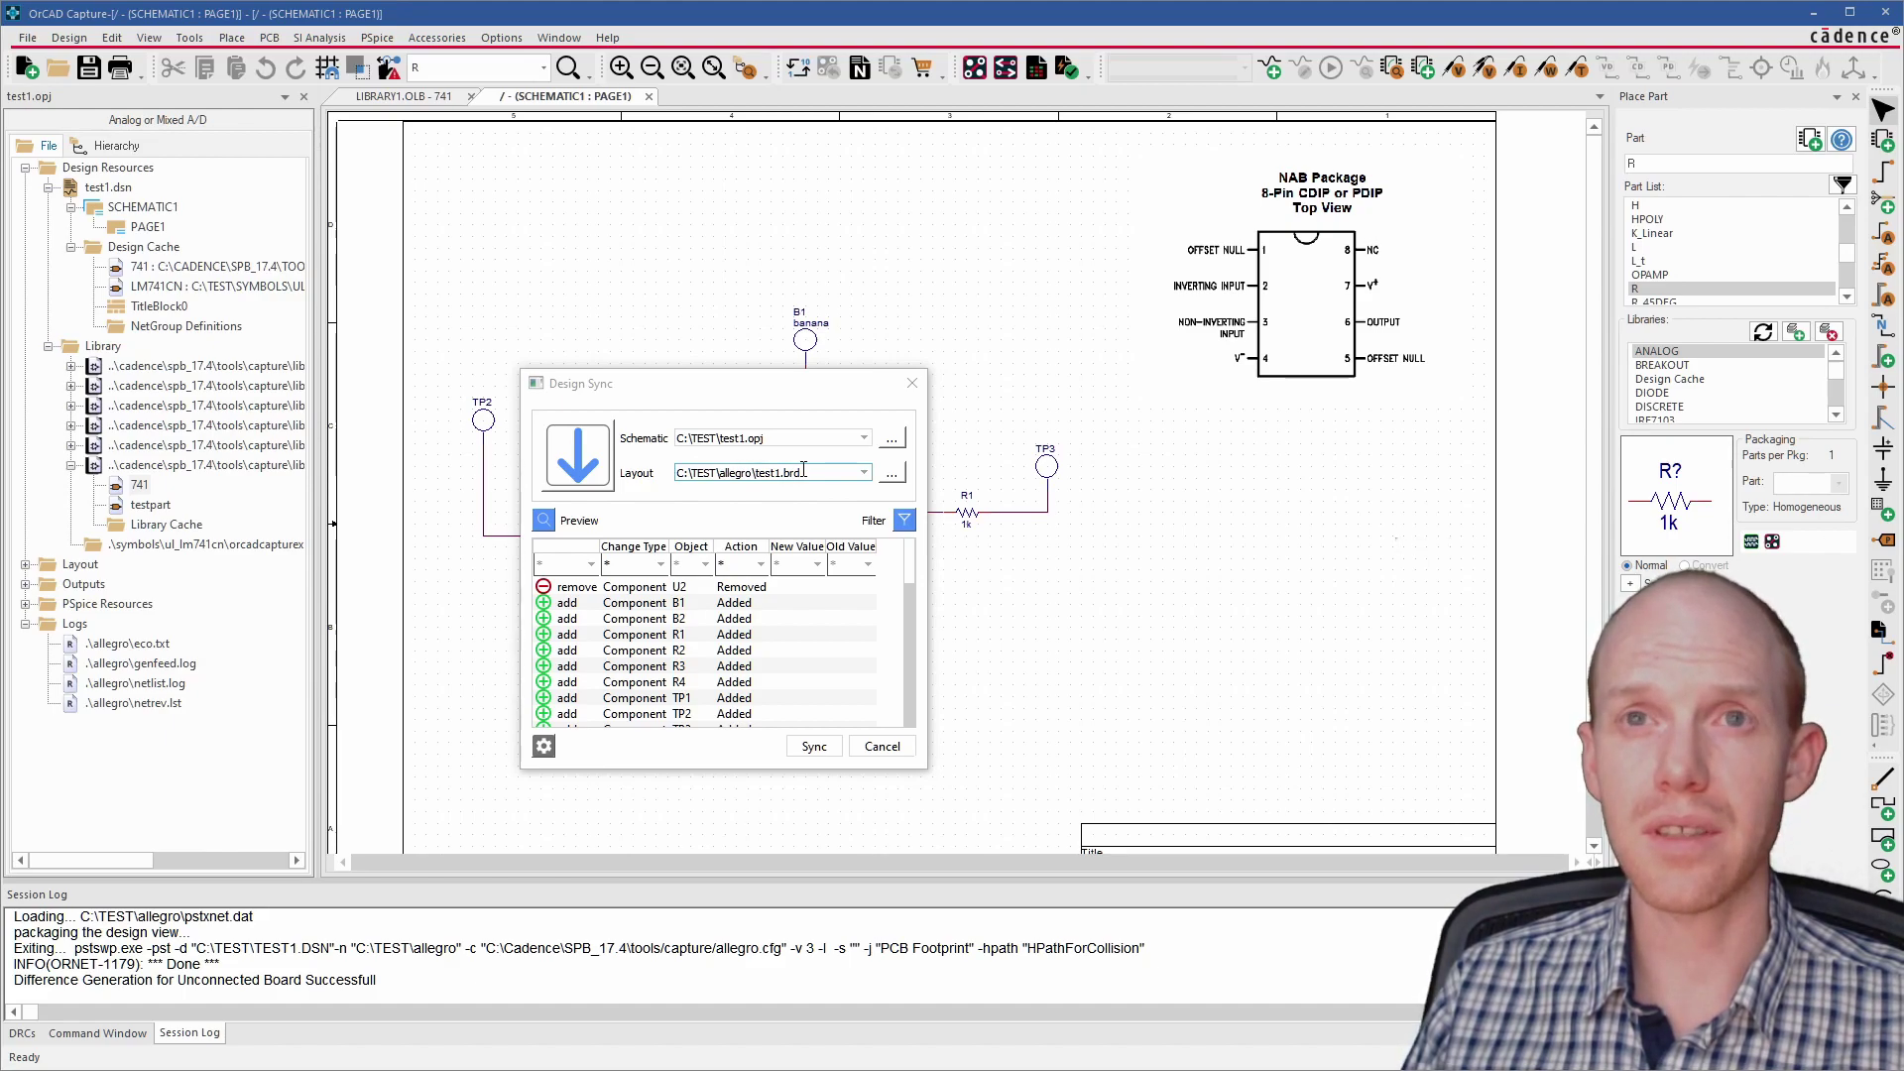
{"action": "left_click", "coordinate": [810, 750]}
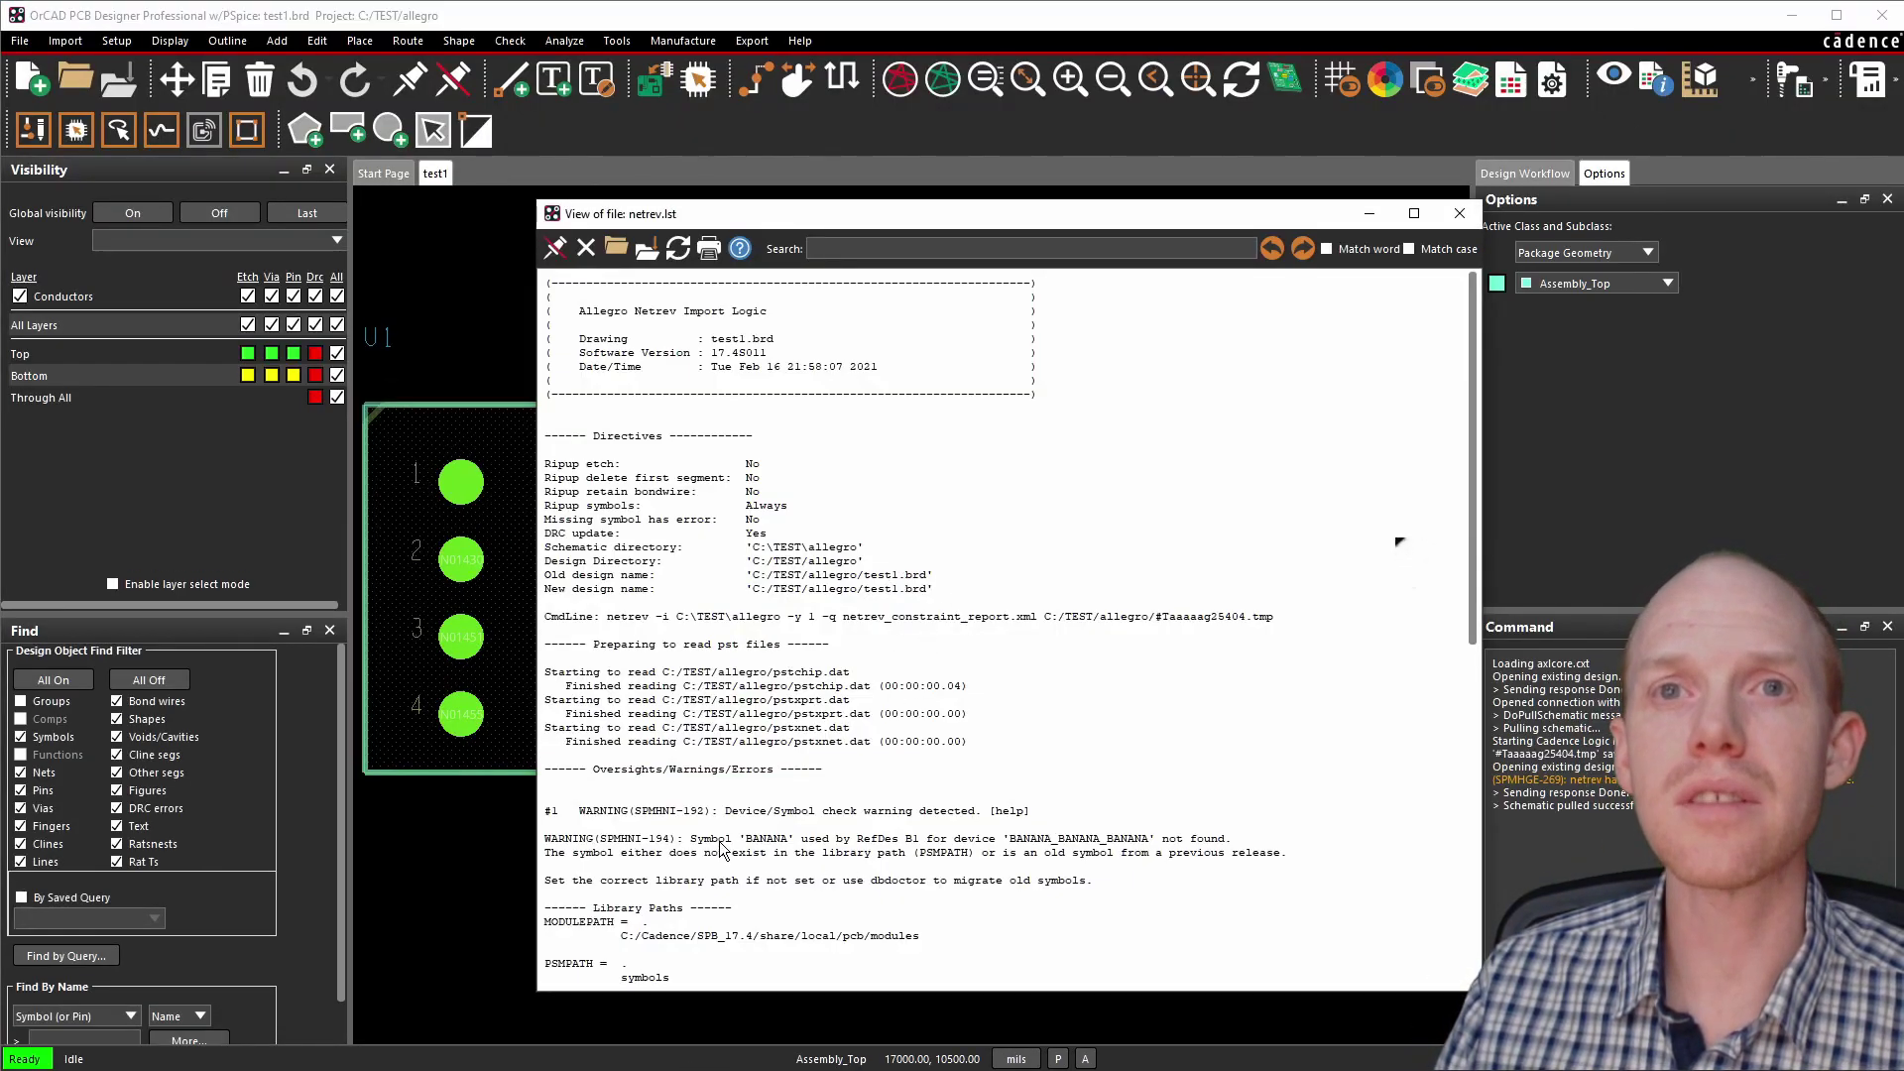
{"action": "left_click_drag", "start_coordinate": [698, 843], "coordinate": [1162, 867]}
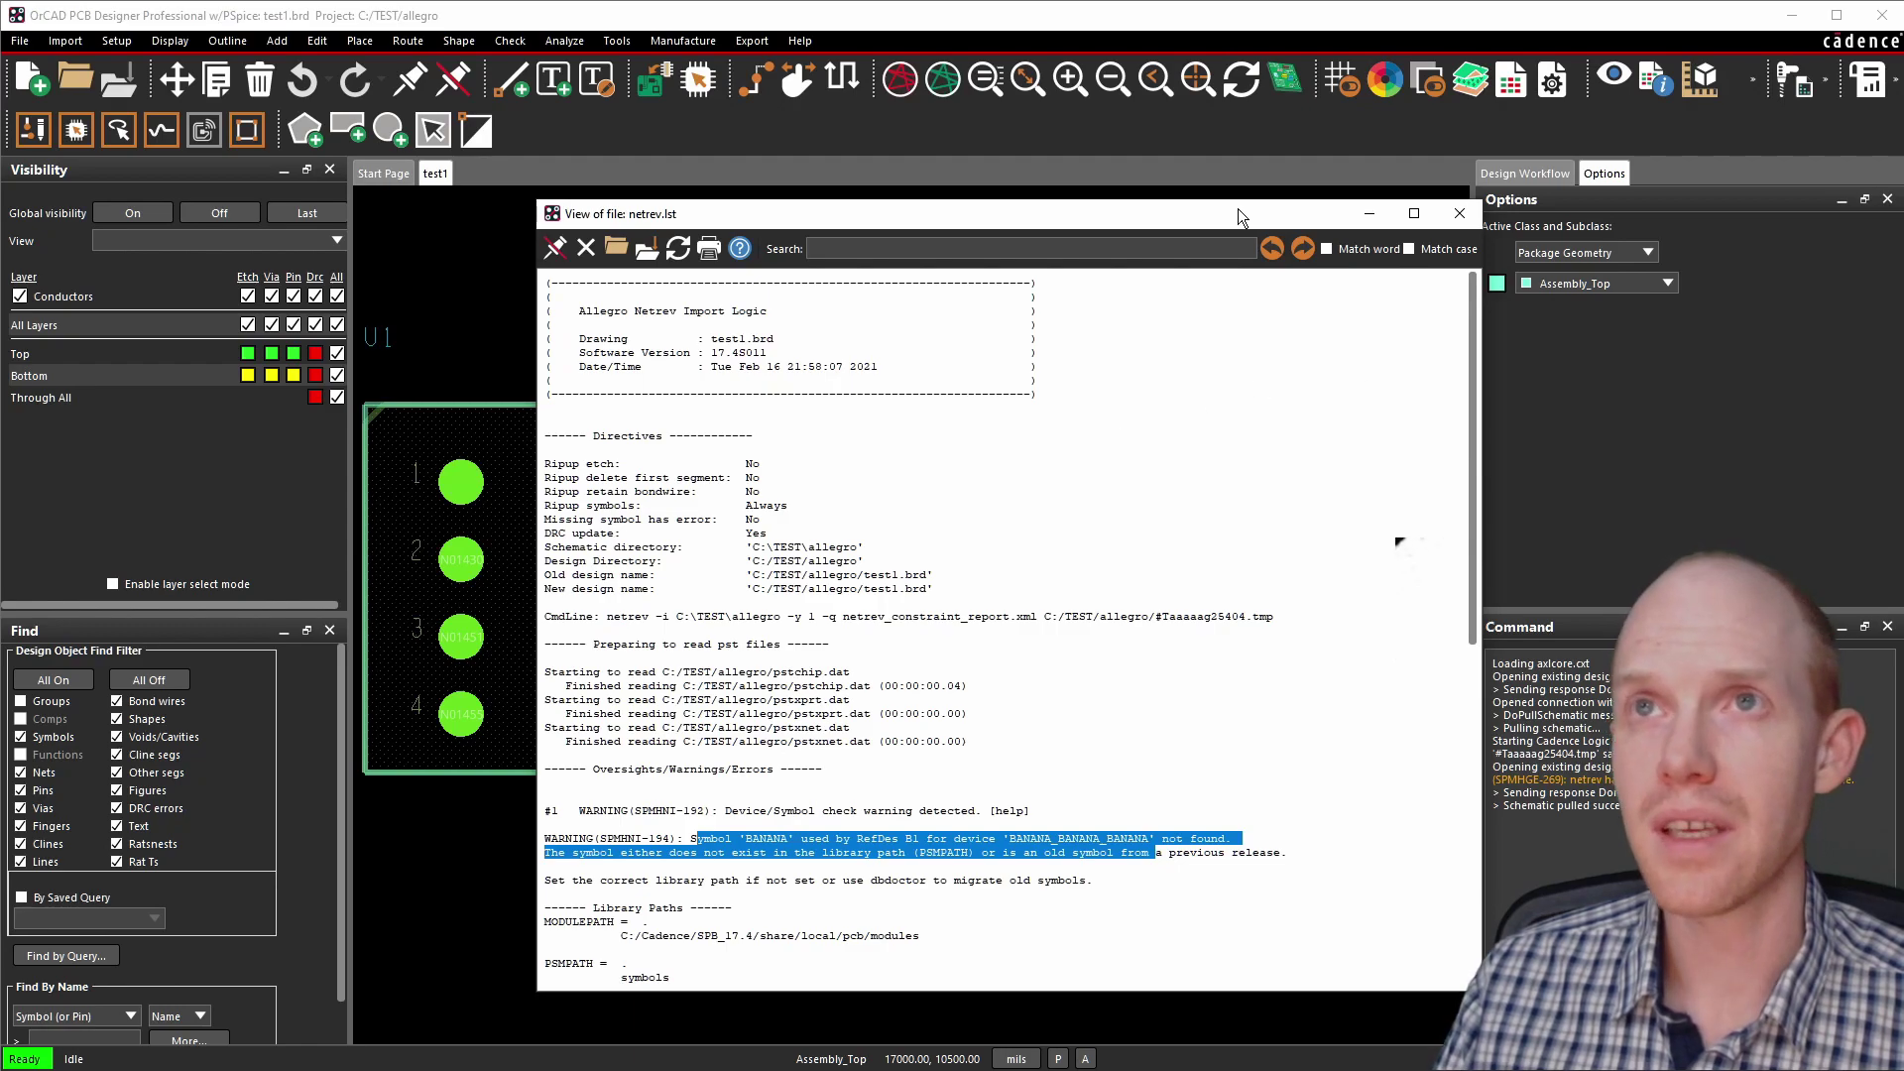
{"action": "left_click_drag", "start_coordinate": [1237, 214], "coordinate": [1112, 224]}
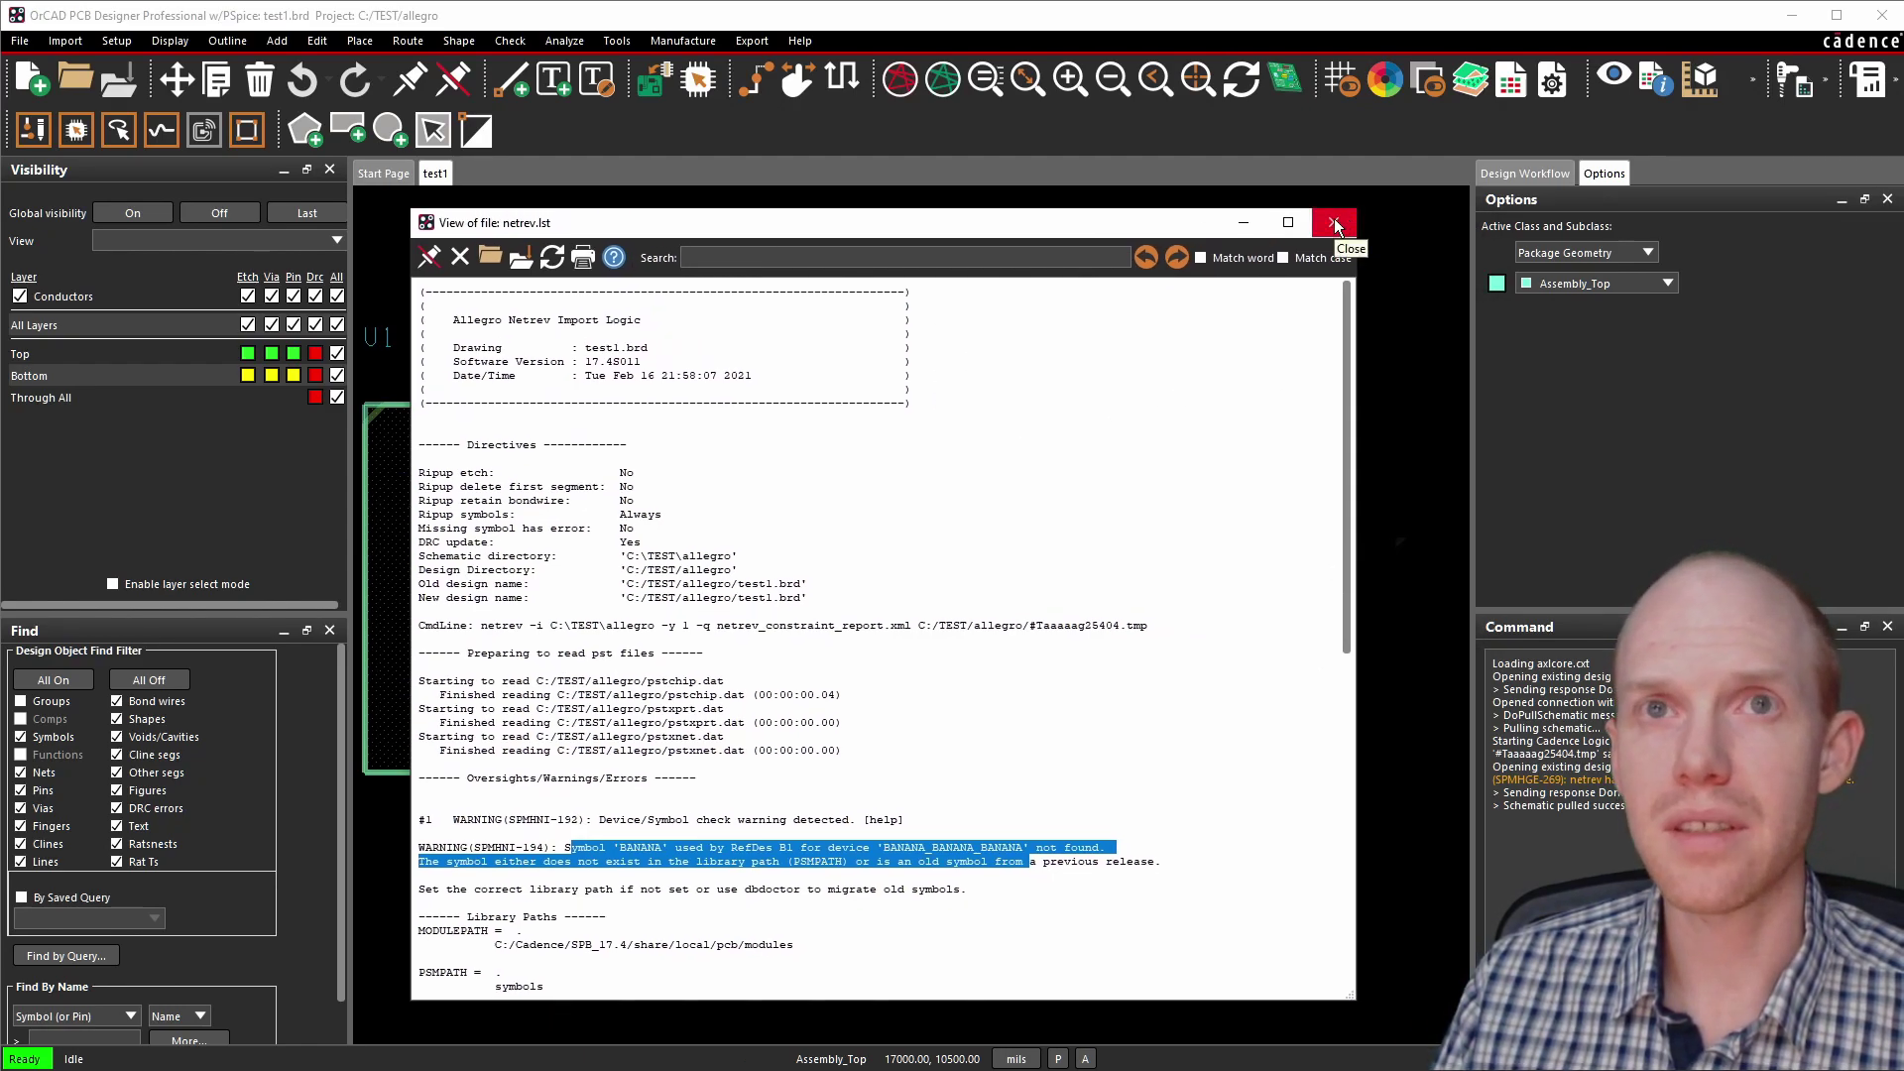
{"action": "left_click", "coordinate": [1335, 224]}
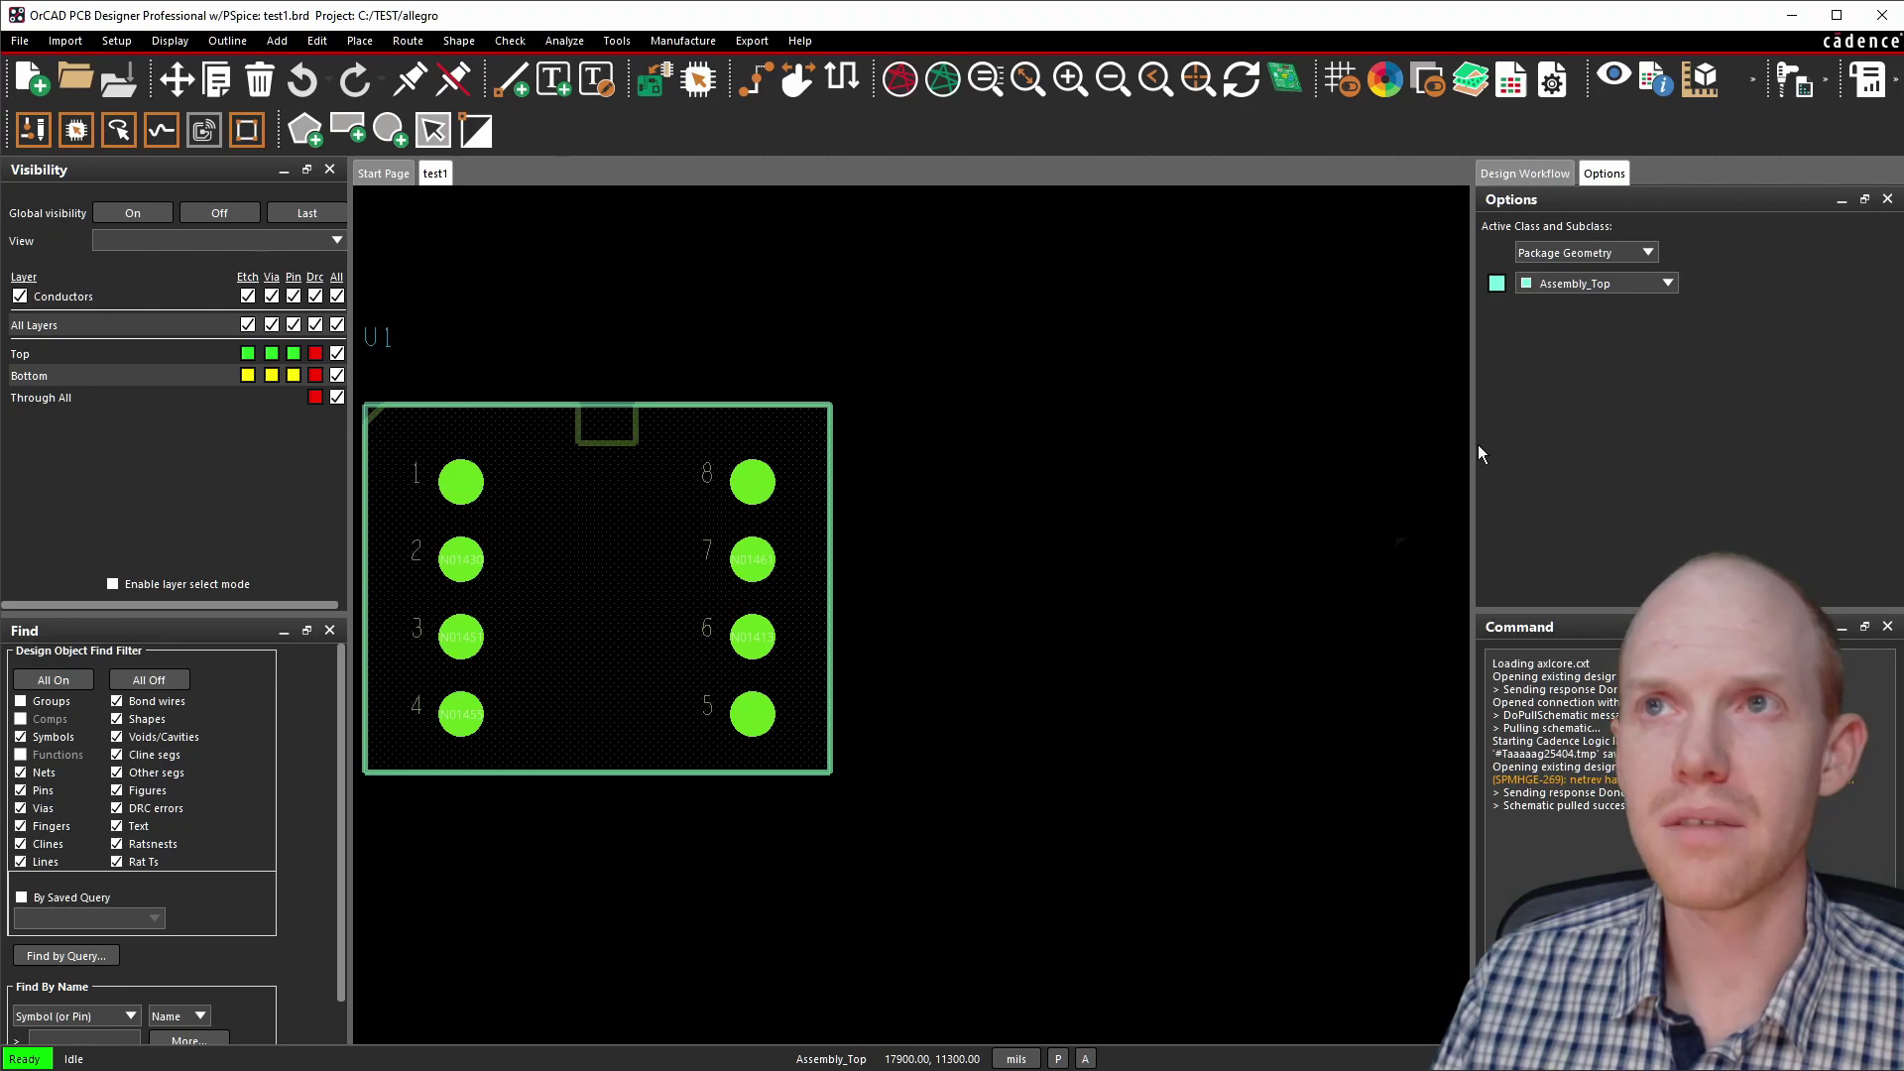
Widen the board design area in OrCAD PCB Designer and zoom out around component U1.
{"action": "left_click_drag", "start_coordinate": [1473, 452], "coordinate": [1586, 459]}
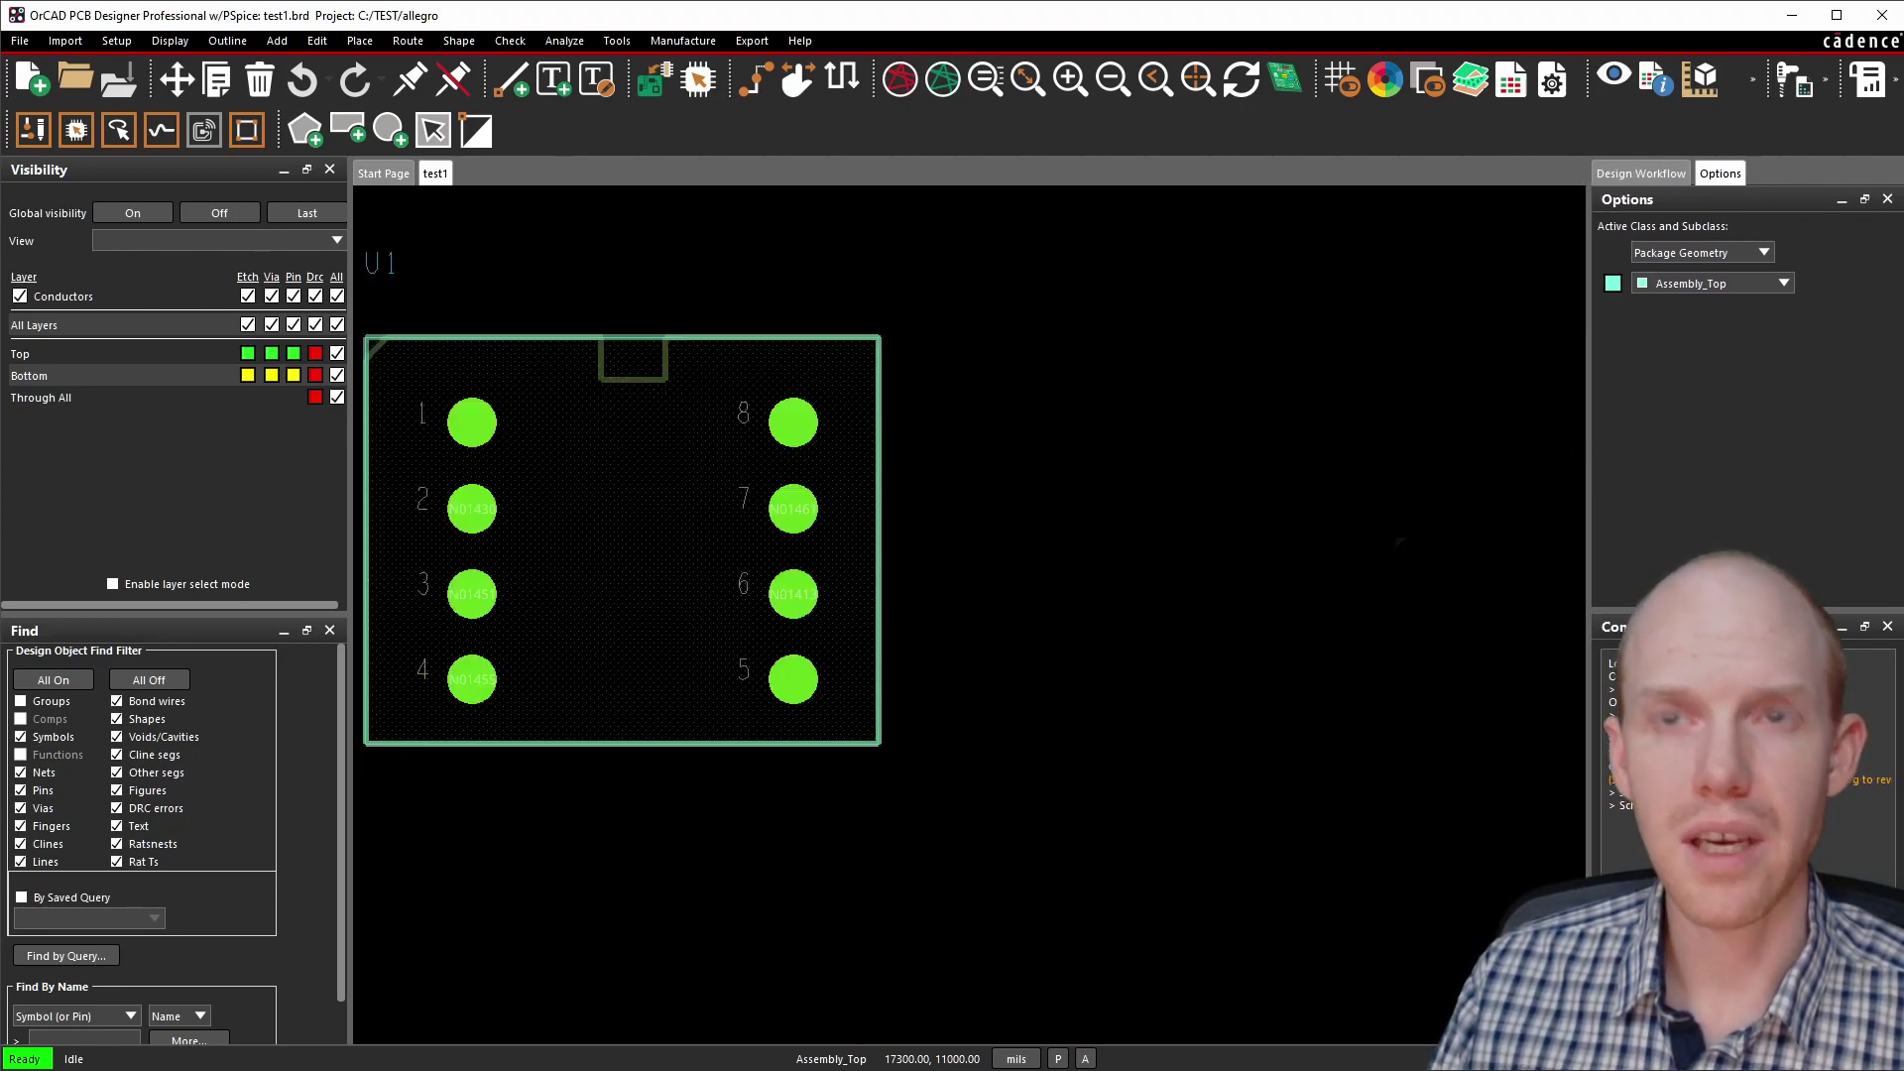
{"action": "scroll", "coordinate": [1104, 643], "scroll_direction": "up", "scroll_amount": 2}
{"action": "scroll", "coordinate": [1105, 643], "scroll_direction": "down", "scroll_amount": 4}
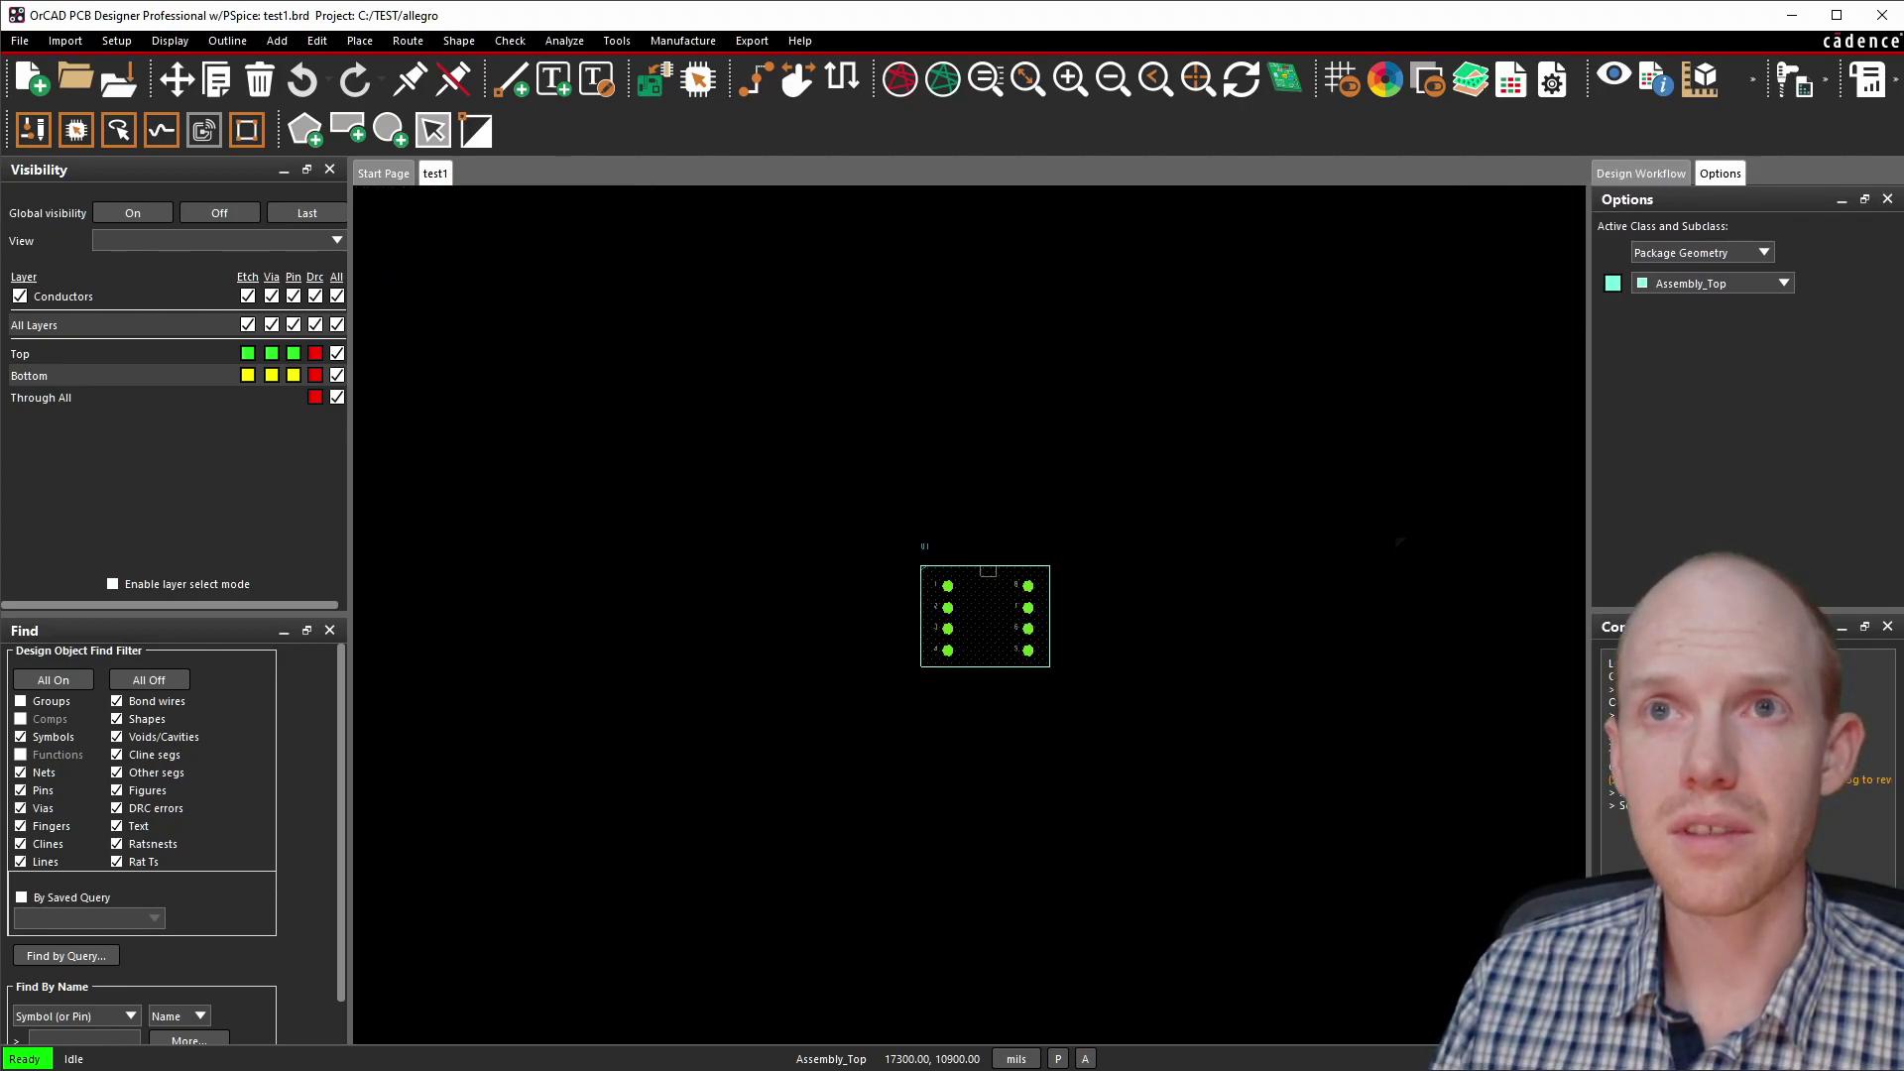
Examine component U1's outline and pads on the board from close up and at overview scale.
{"action": "scroll", "coordinate": [923, 594], "scroll_direction": "up", "scroll_amount": 2}
{"action": "scroll", "coordinate": [922, 594], "scroll_direction": "down", "scroll_amount": 2}
{"action": "scroll", "coordinate": [966, 605], "scroll_direction": "up", "scroll_amount": 2}
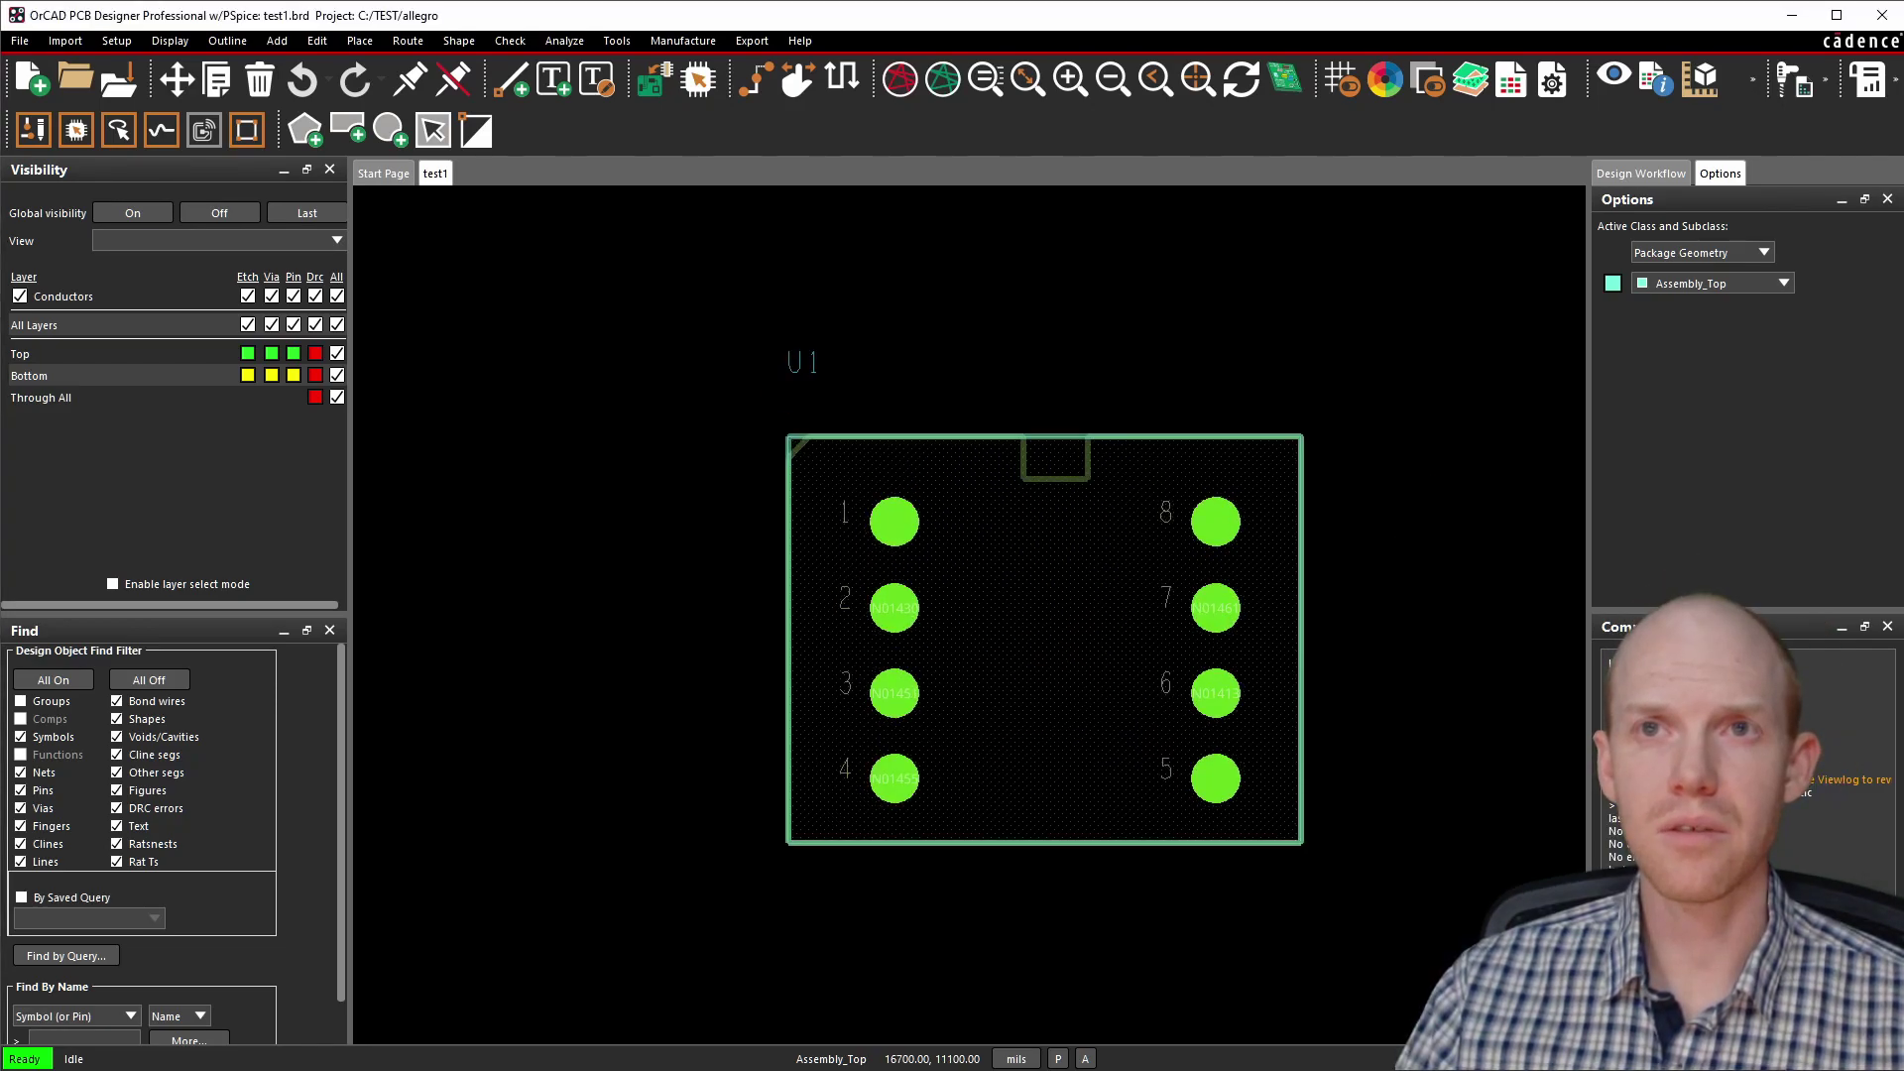
{"action": "middle_click_drag", "start_coordinate": [967, 605], "coordinate": [1109, 652]}
{"action": "middle_click_drag", "start_coordinate": [824, 557], "coordinate": [887, 639]}
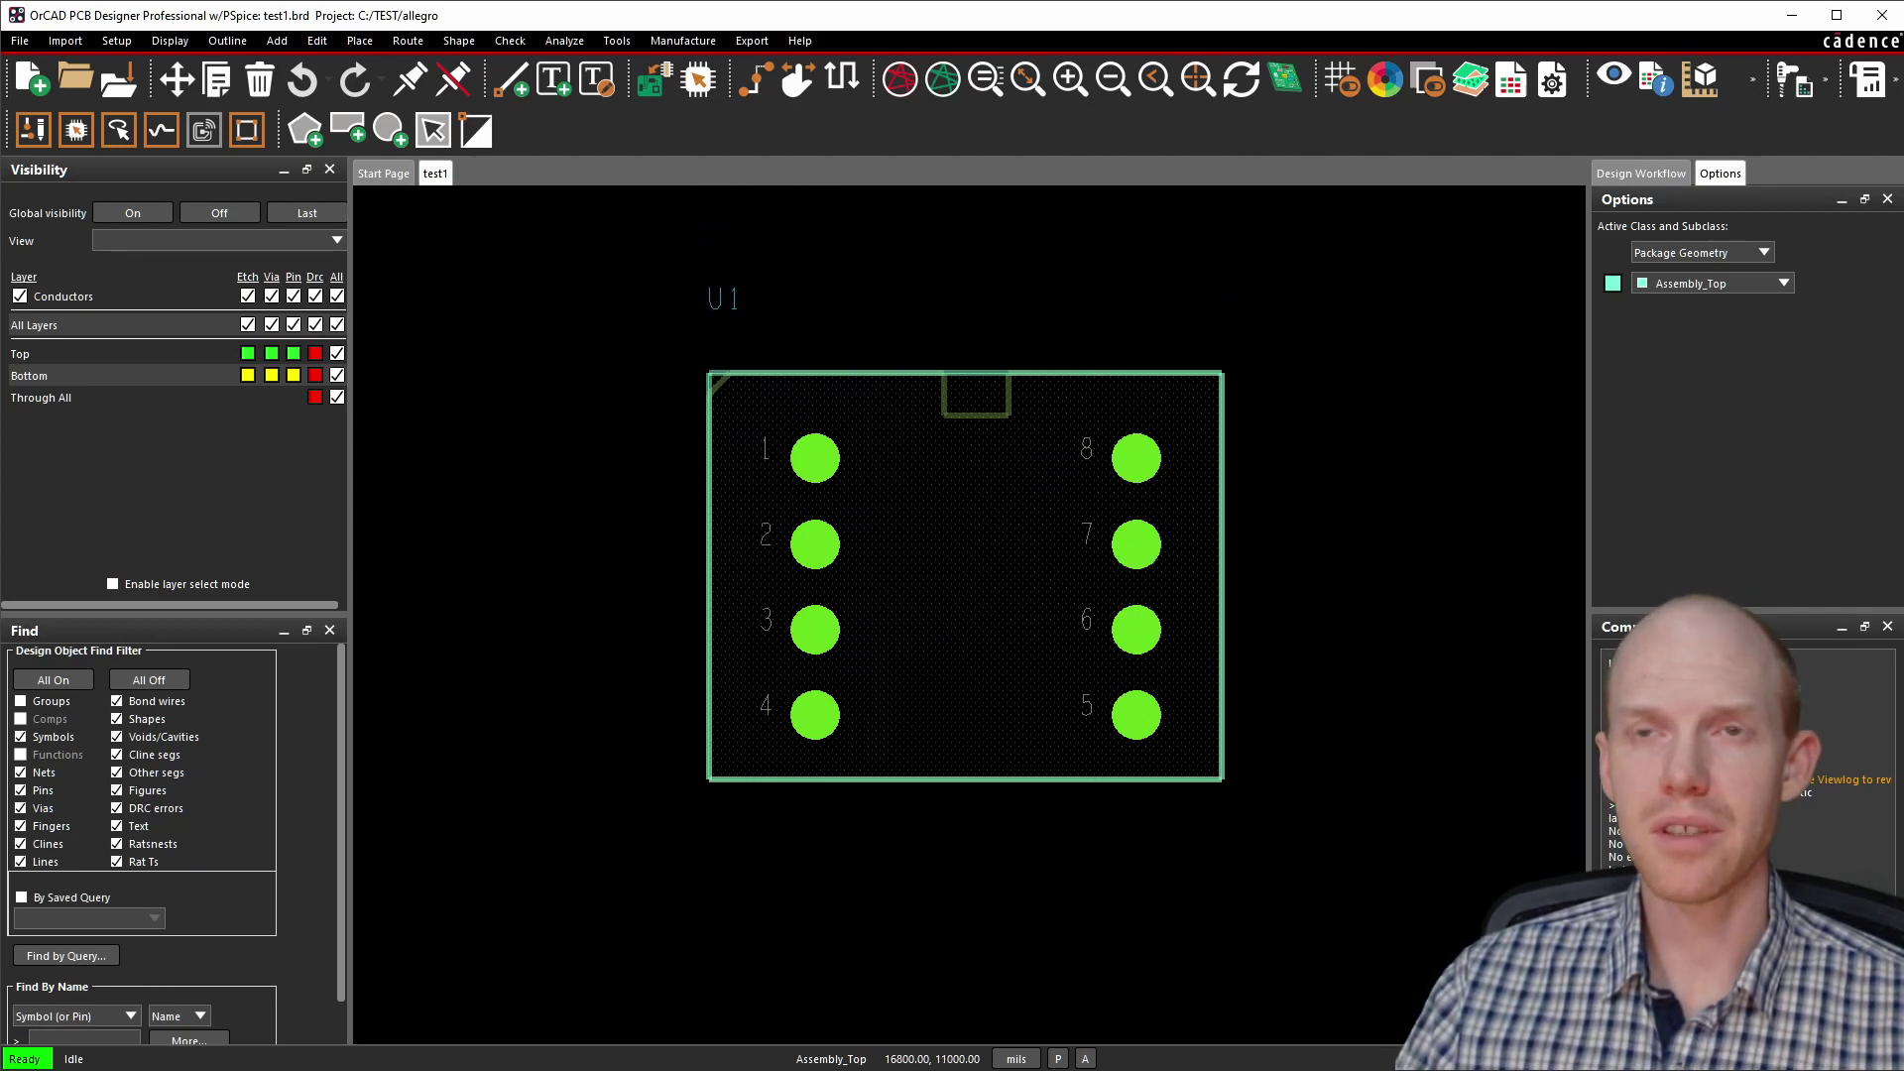
{"action": "middle_click_drag", "start_coordinate": [1114, 703], "coordinate": [1004, 640]}
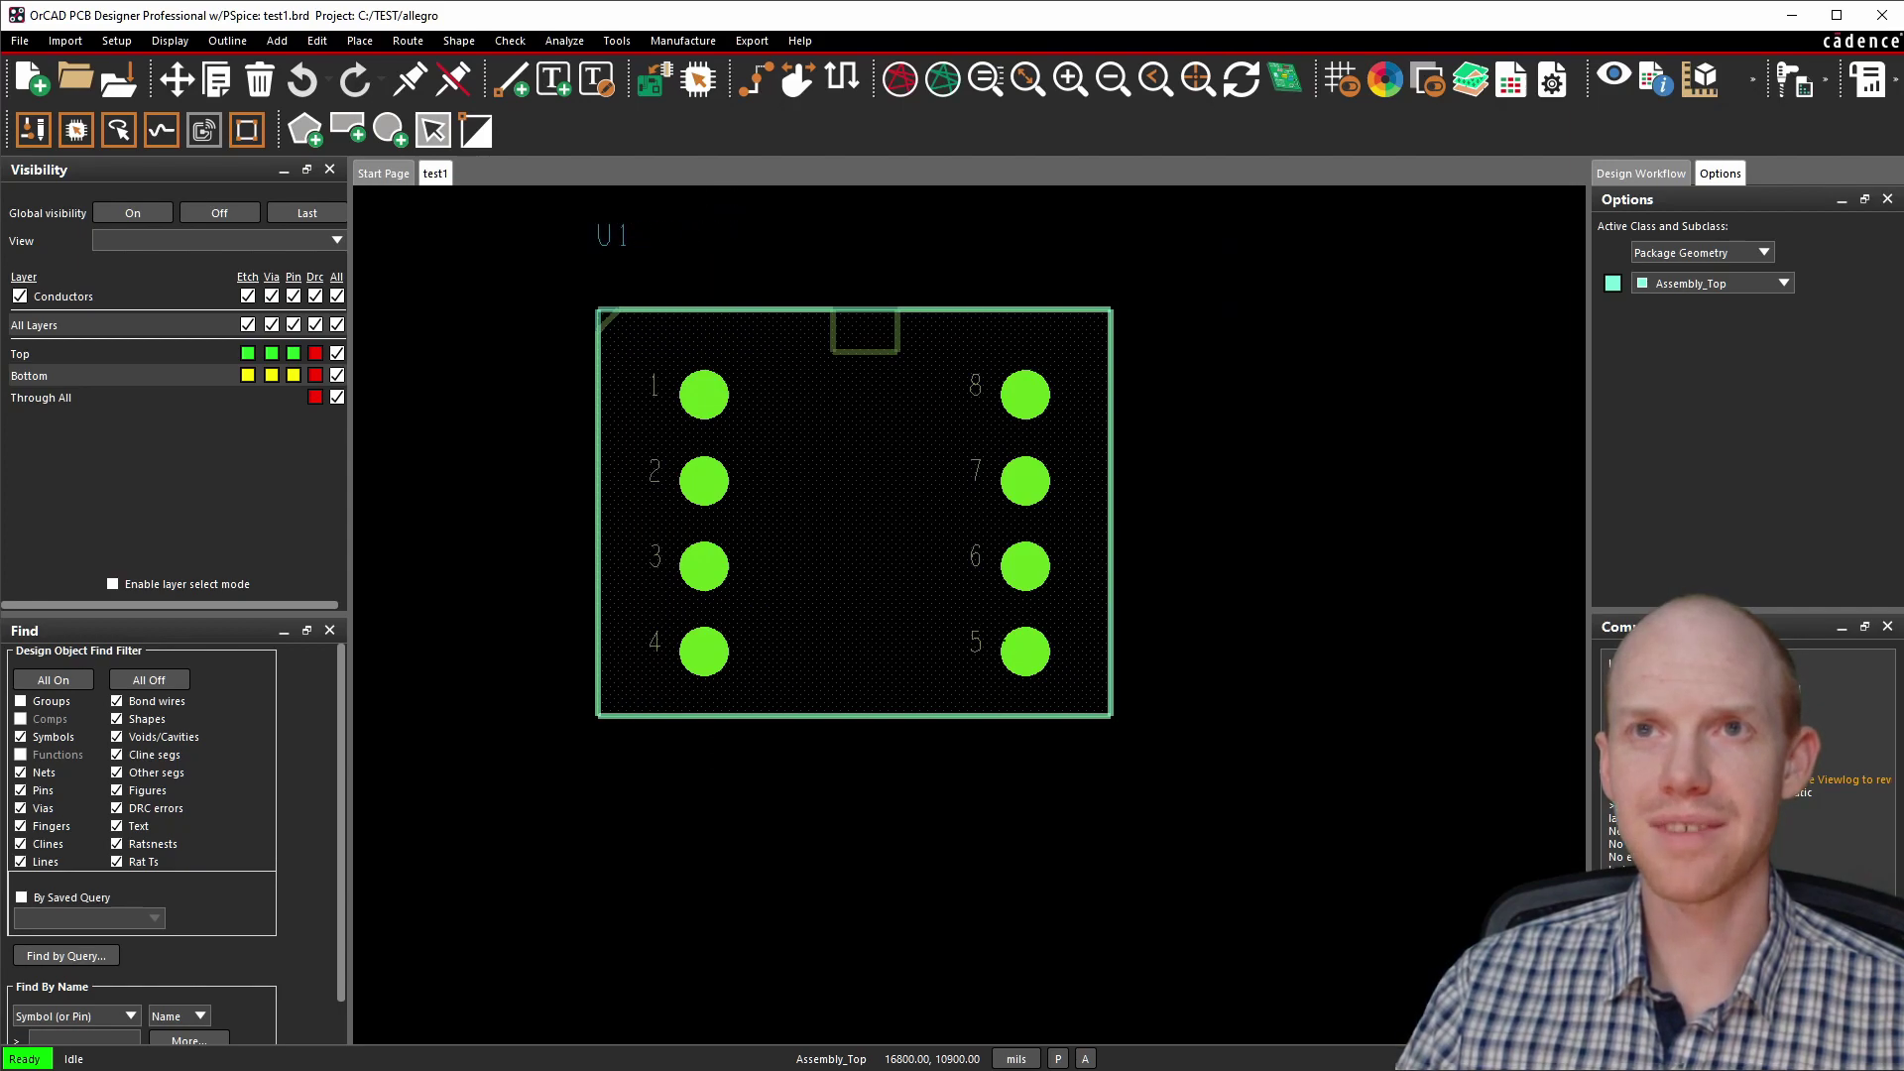
{"action": "middle_click_drag", "start_coordinate": [857, 520], "coordinate": [952, 584]}
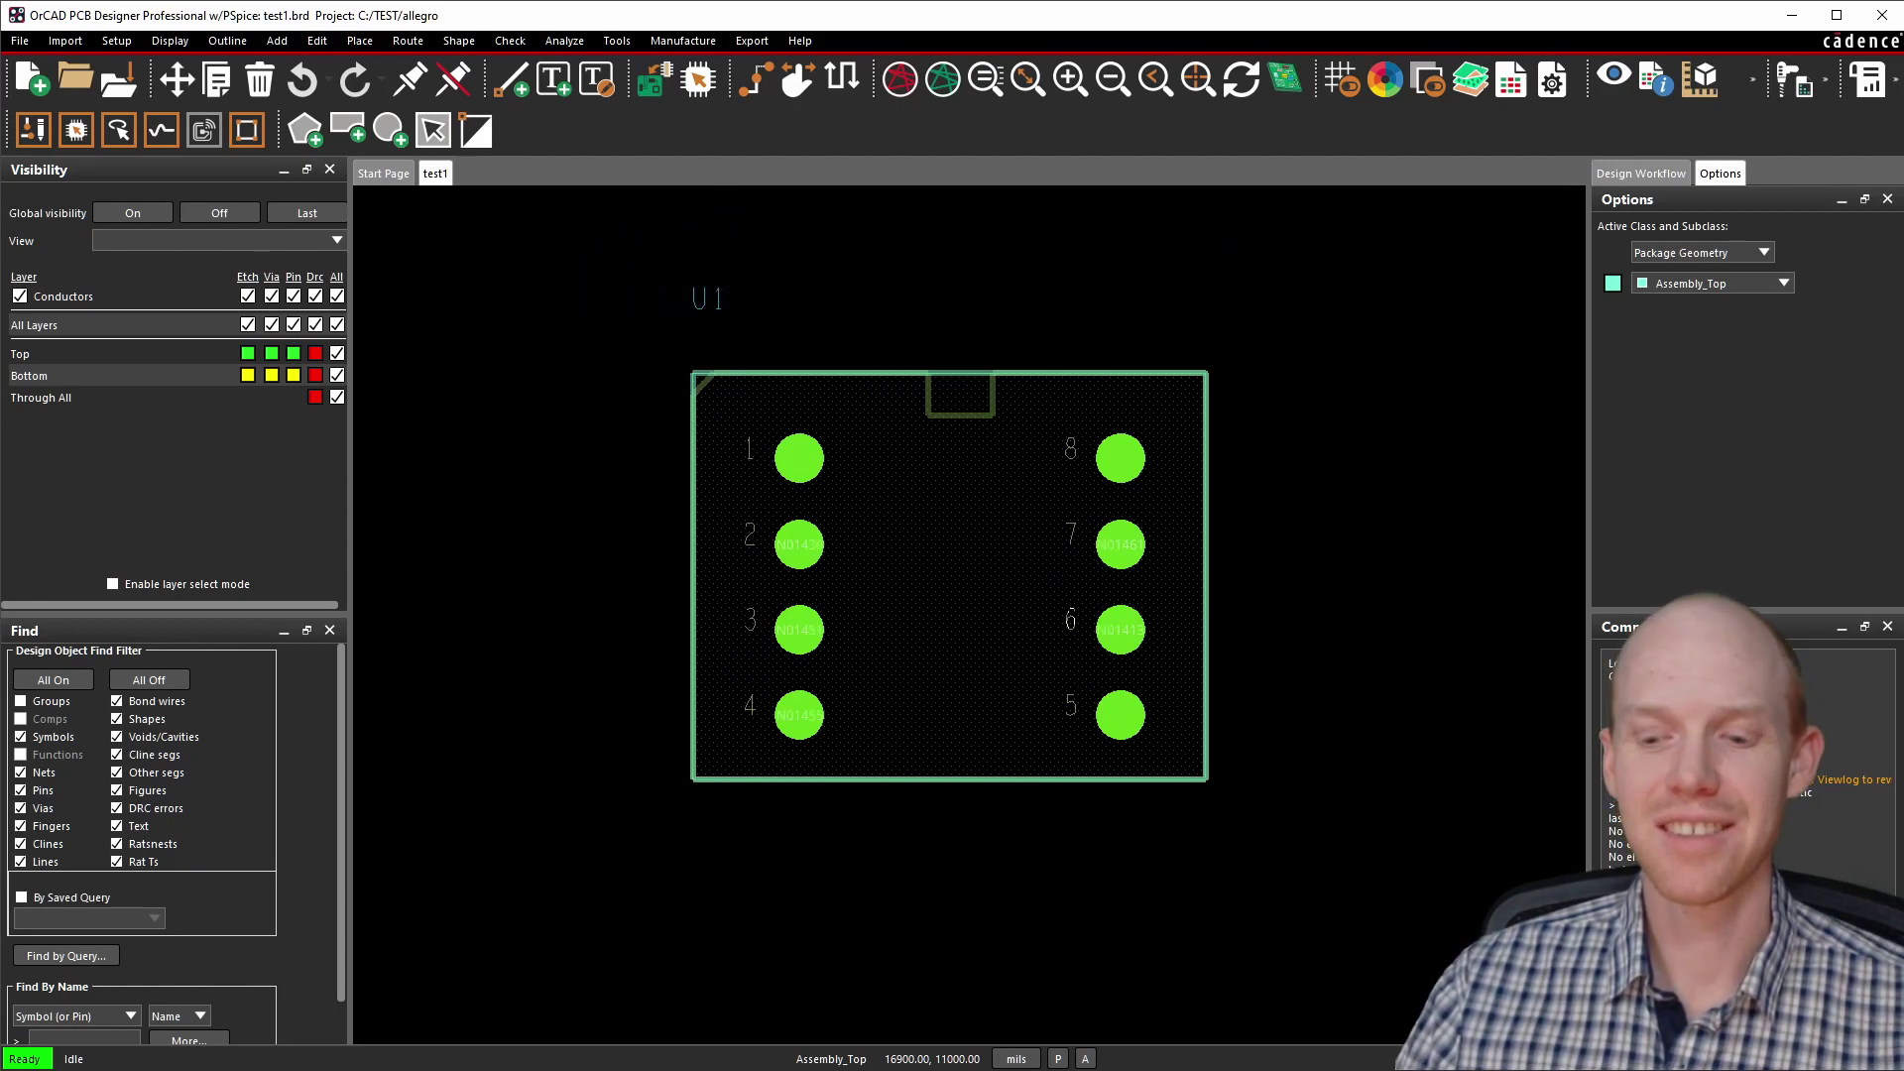
{"action": "key", "text": "Left"}
{"action": "key", "text": "Right"}
{"action": "key", "text": "Up"}
{"action": "key", "text": "Up"}
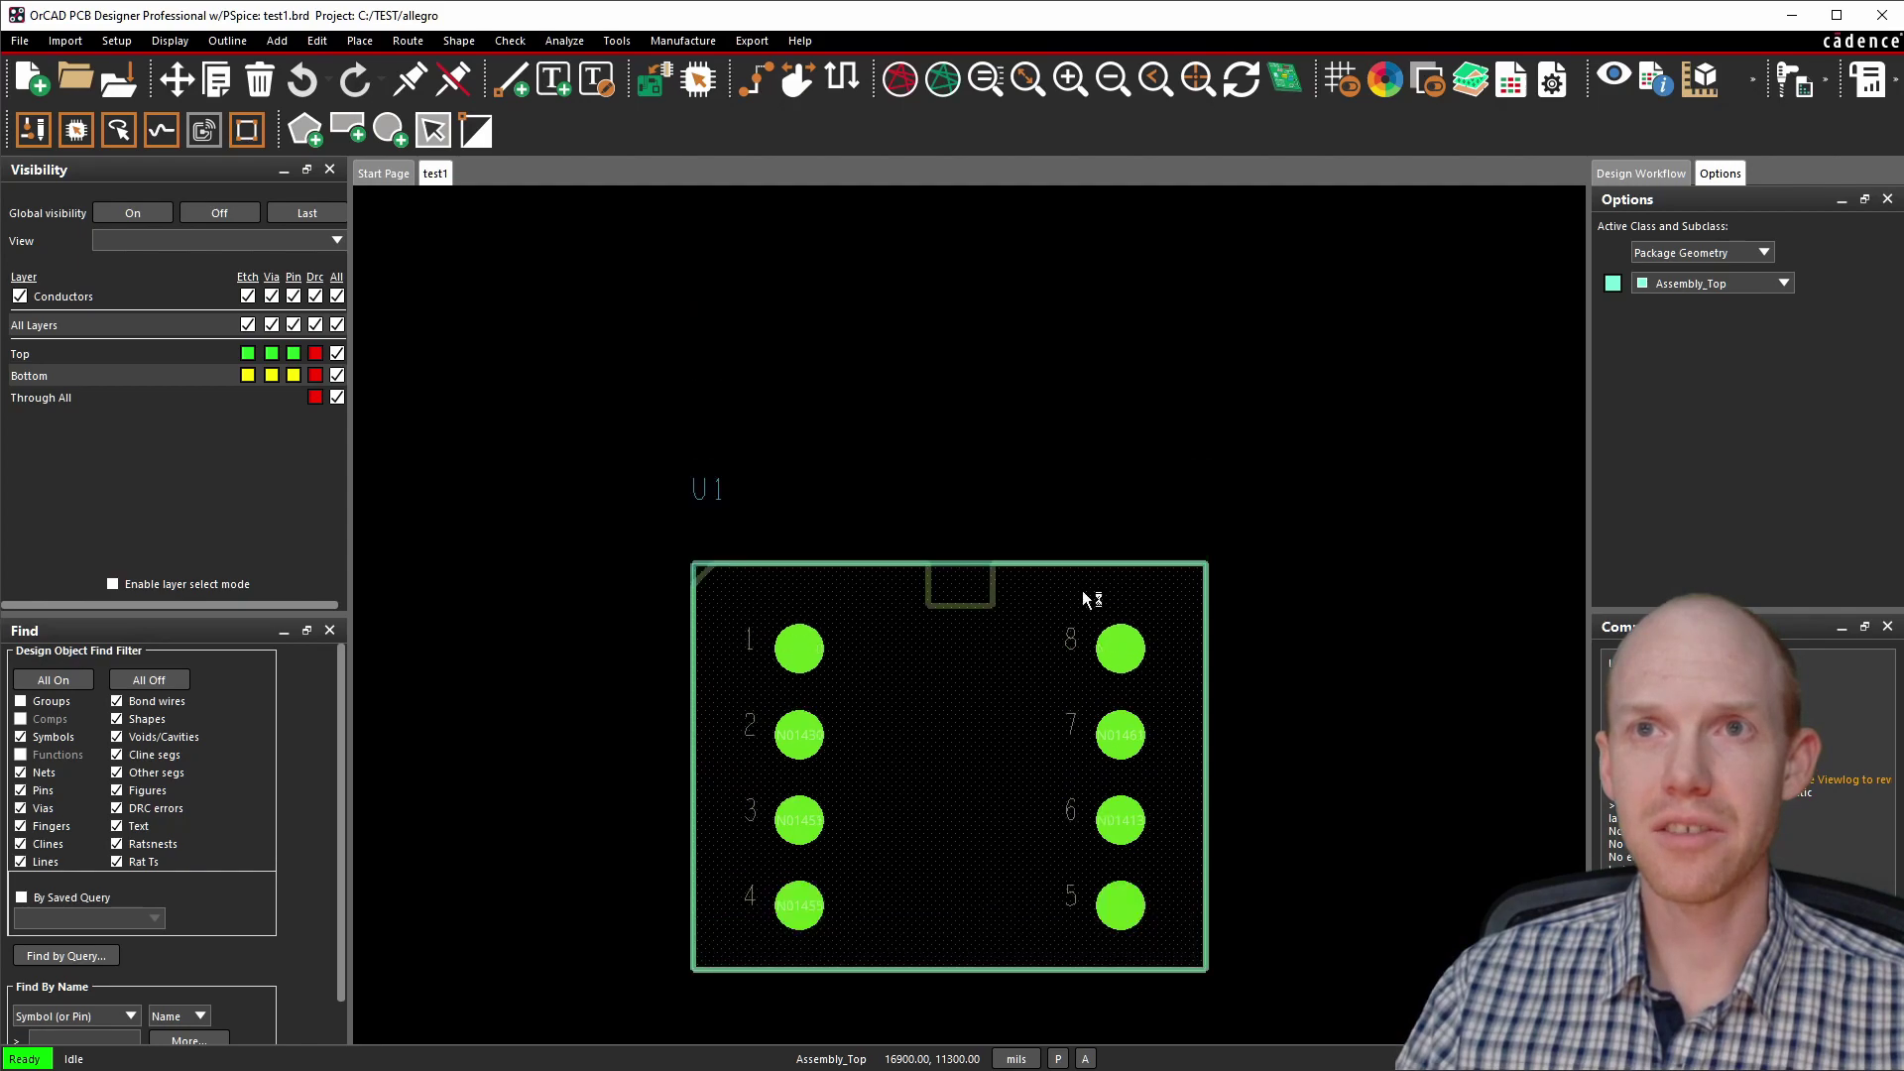
{"action": "middle_click_drag", "start_coordinate": [1084, 599], "coordinate": [1084, 504]}
{"action": "scroll", "coordinate": [1080, 590], "scroll_direction": "down", "scroll_amount": 2}
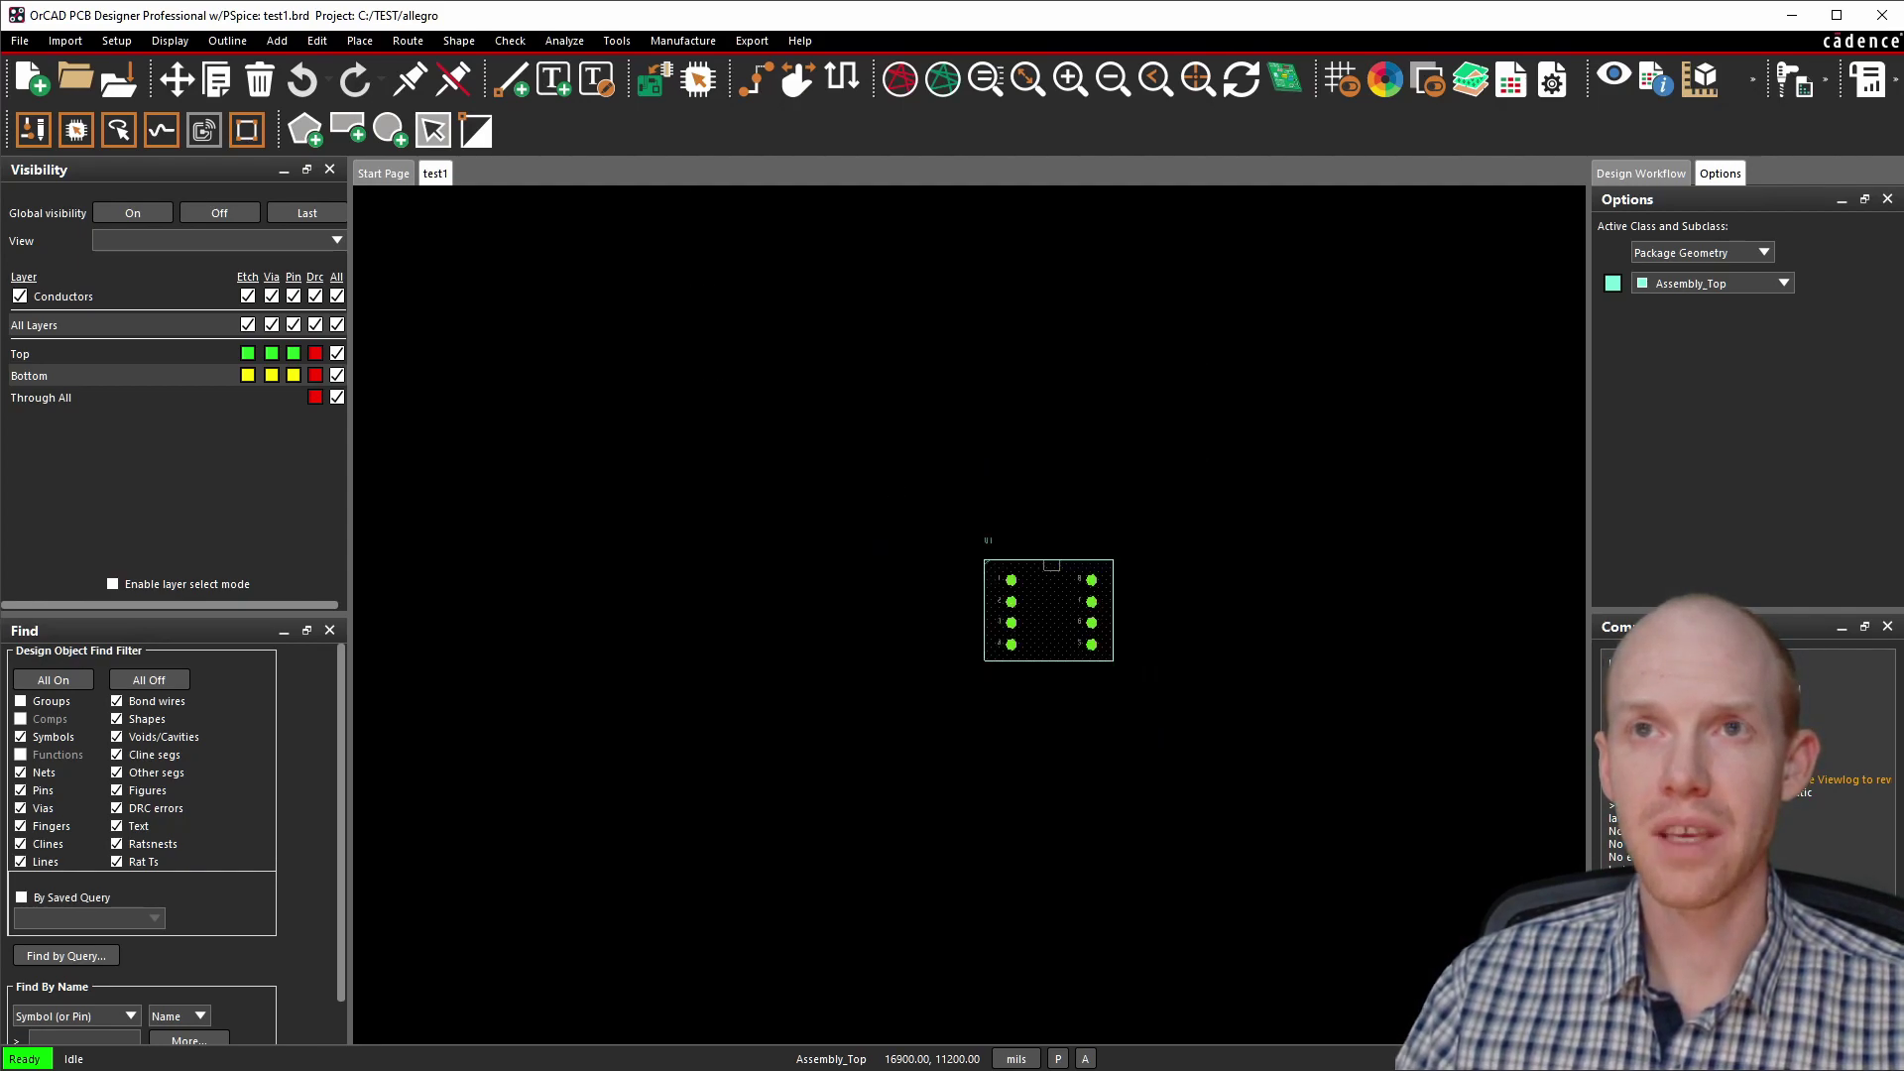
Inspect the net names on U1's pins and the empty board area around the component.
{"action": "scroll", "coordinate": [1061, 634], "scroll_direction": "up", "scroll_amount": 3}
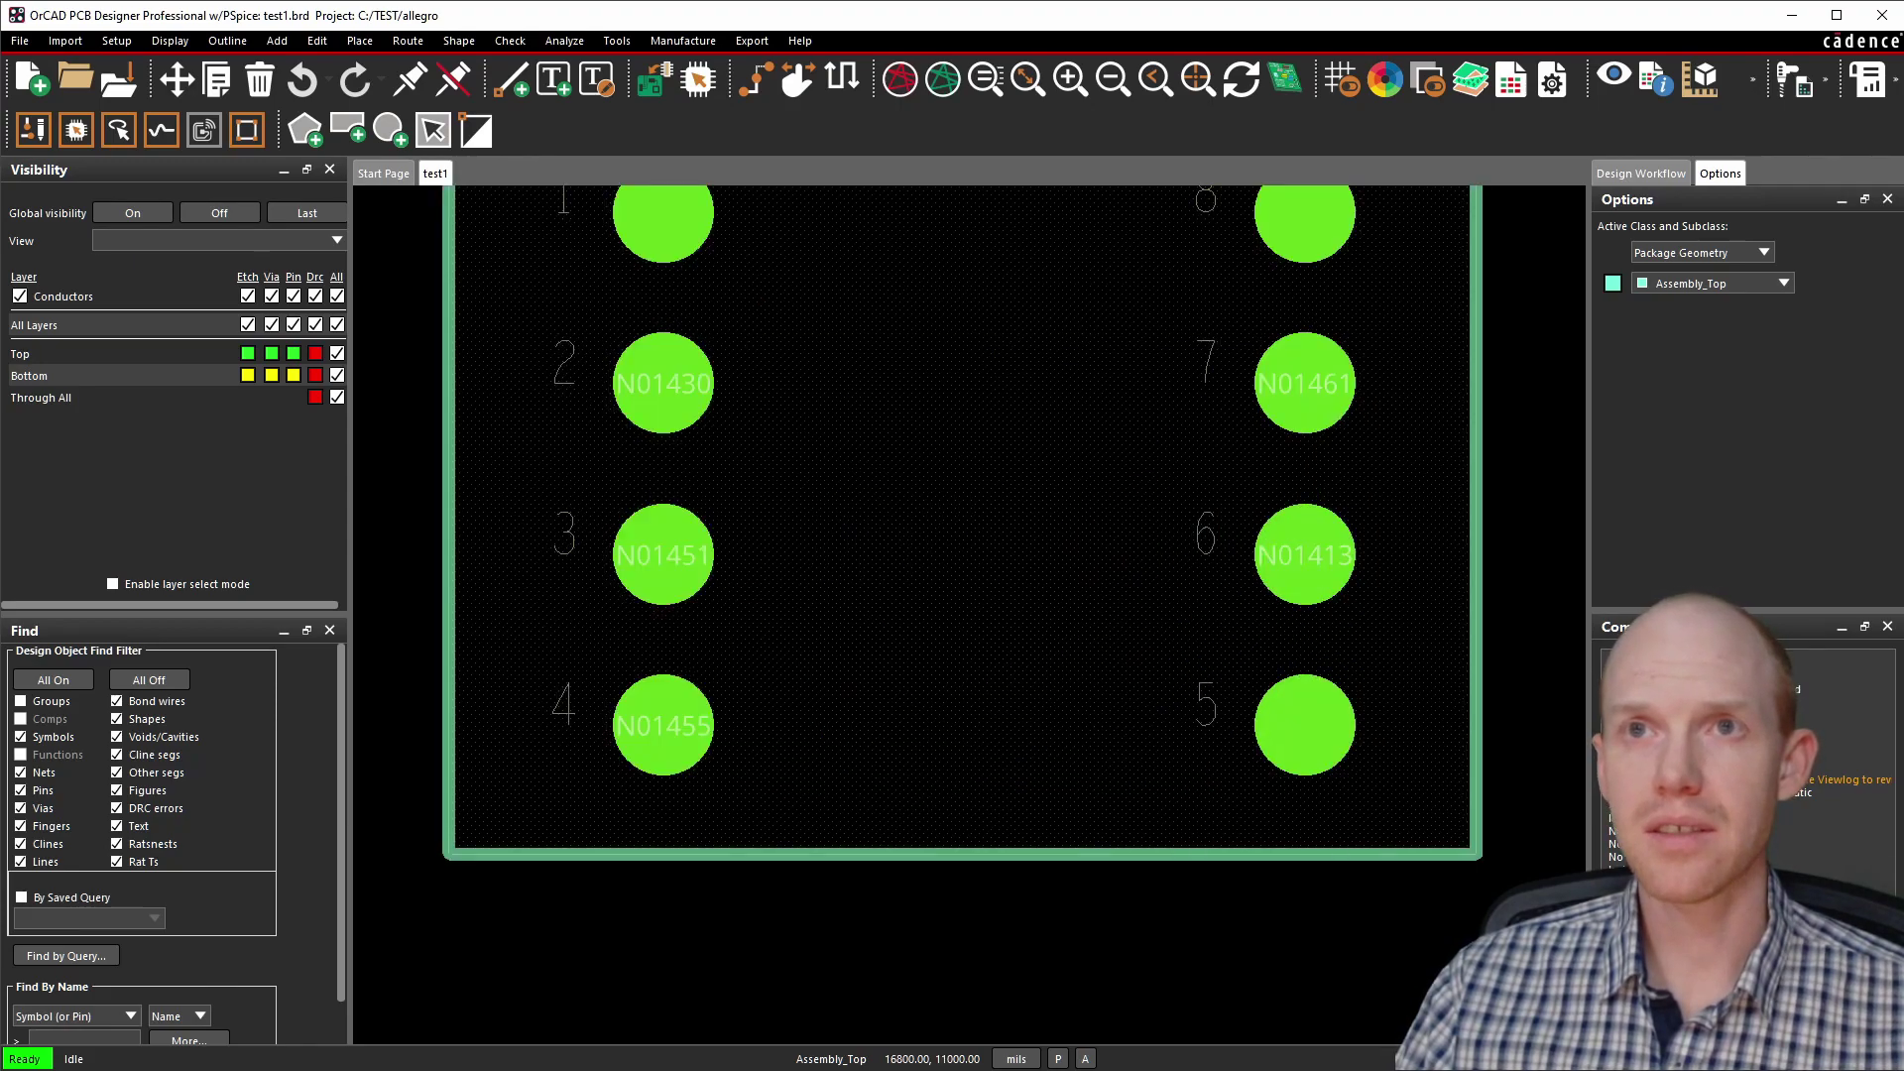
{"action": "scroll", "coordinate": [1140, 635], "scroll_direction": "down", "scroll_amount": 4}
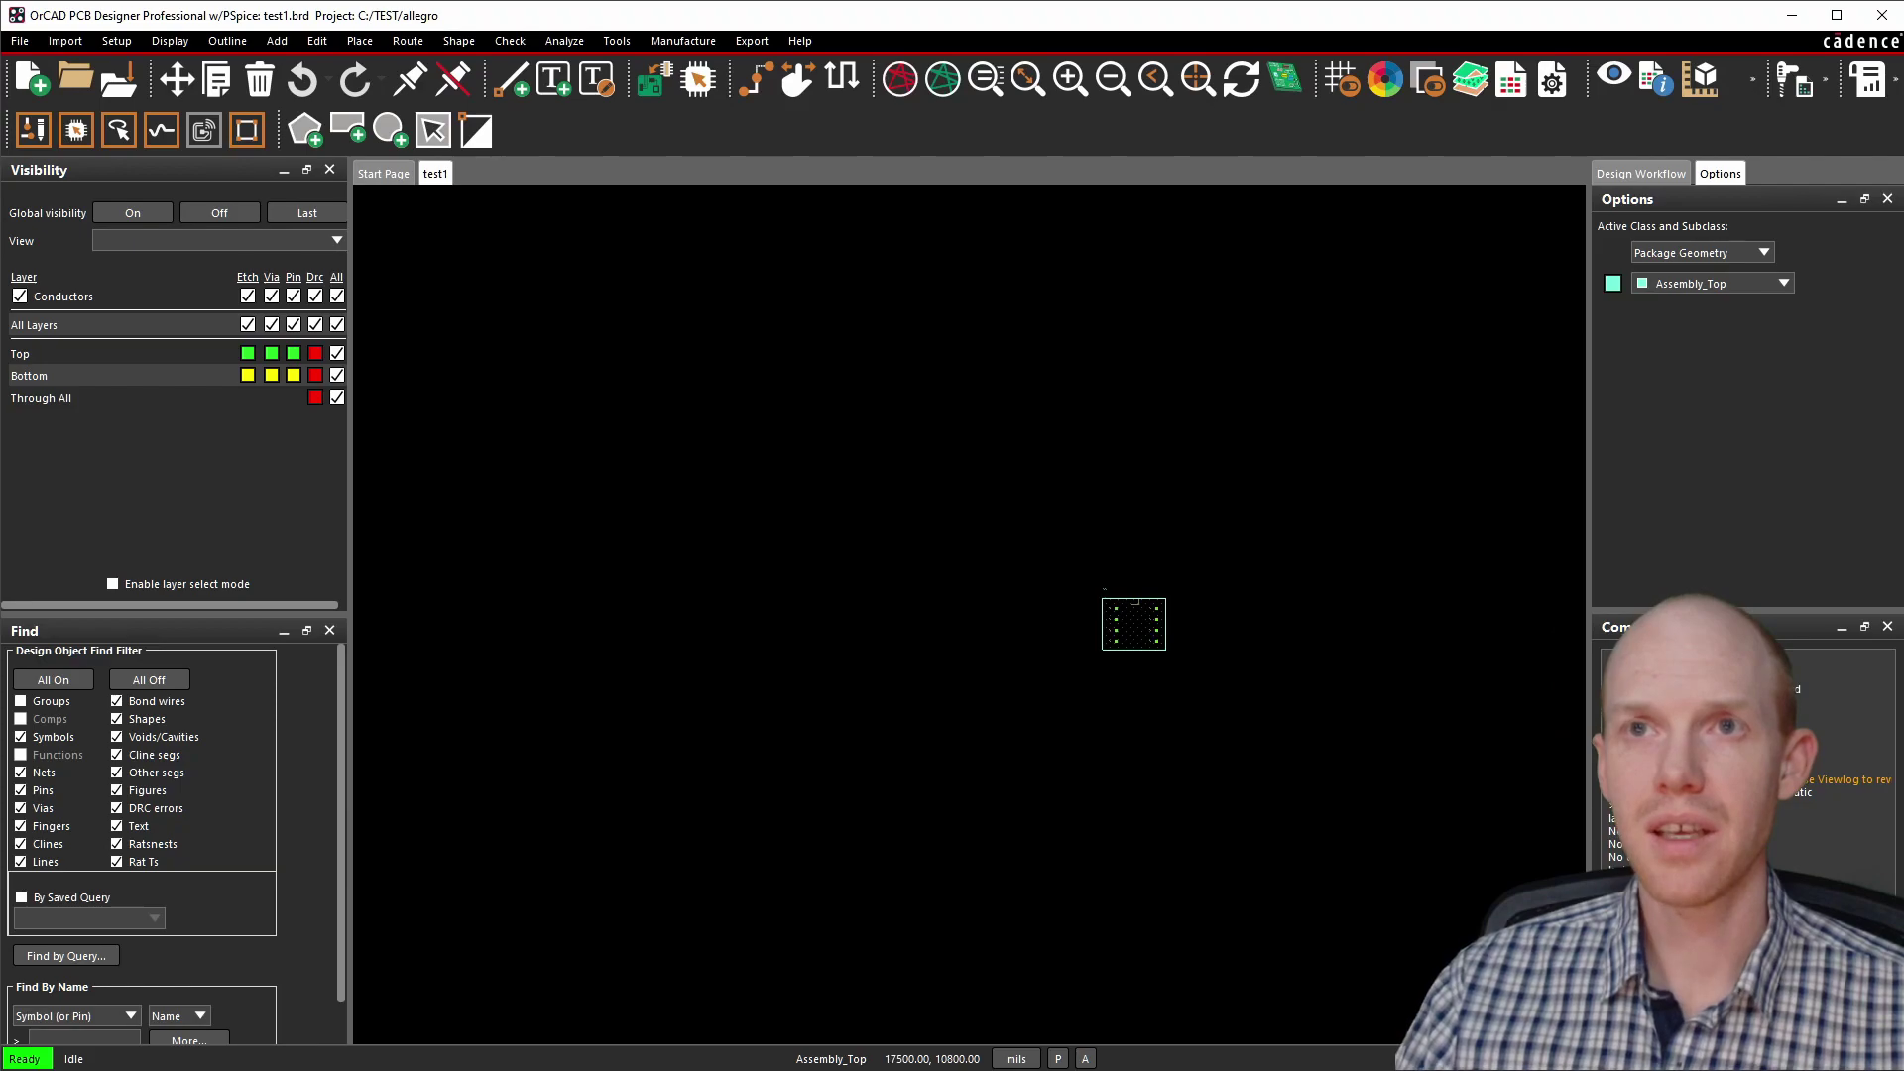
{"action": "scroll", "coordinate": [1148, 631], "scroll_direction": "up", "scroll_amount": 3}
{"action": "scroll", "coordinate": [1149, 632], "scroll_direction": "down", "scroll_amount": 1}
{"action": "scroll", "coordinate": [1148, 631], "scroll_direction": "up", "scroll_amount": 1}
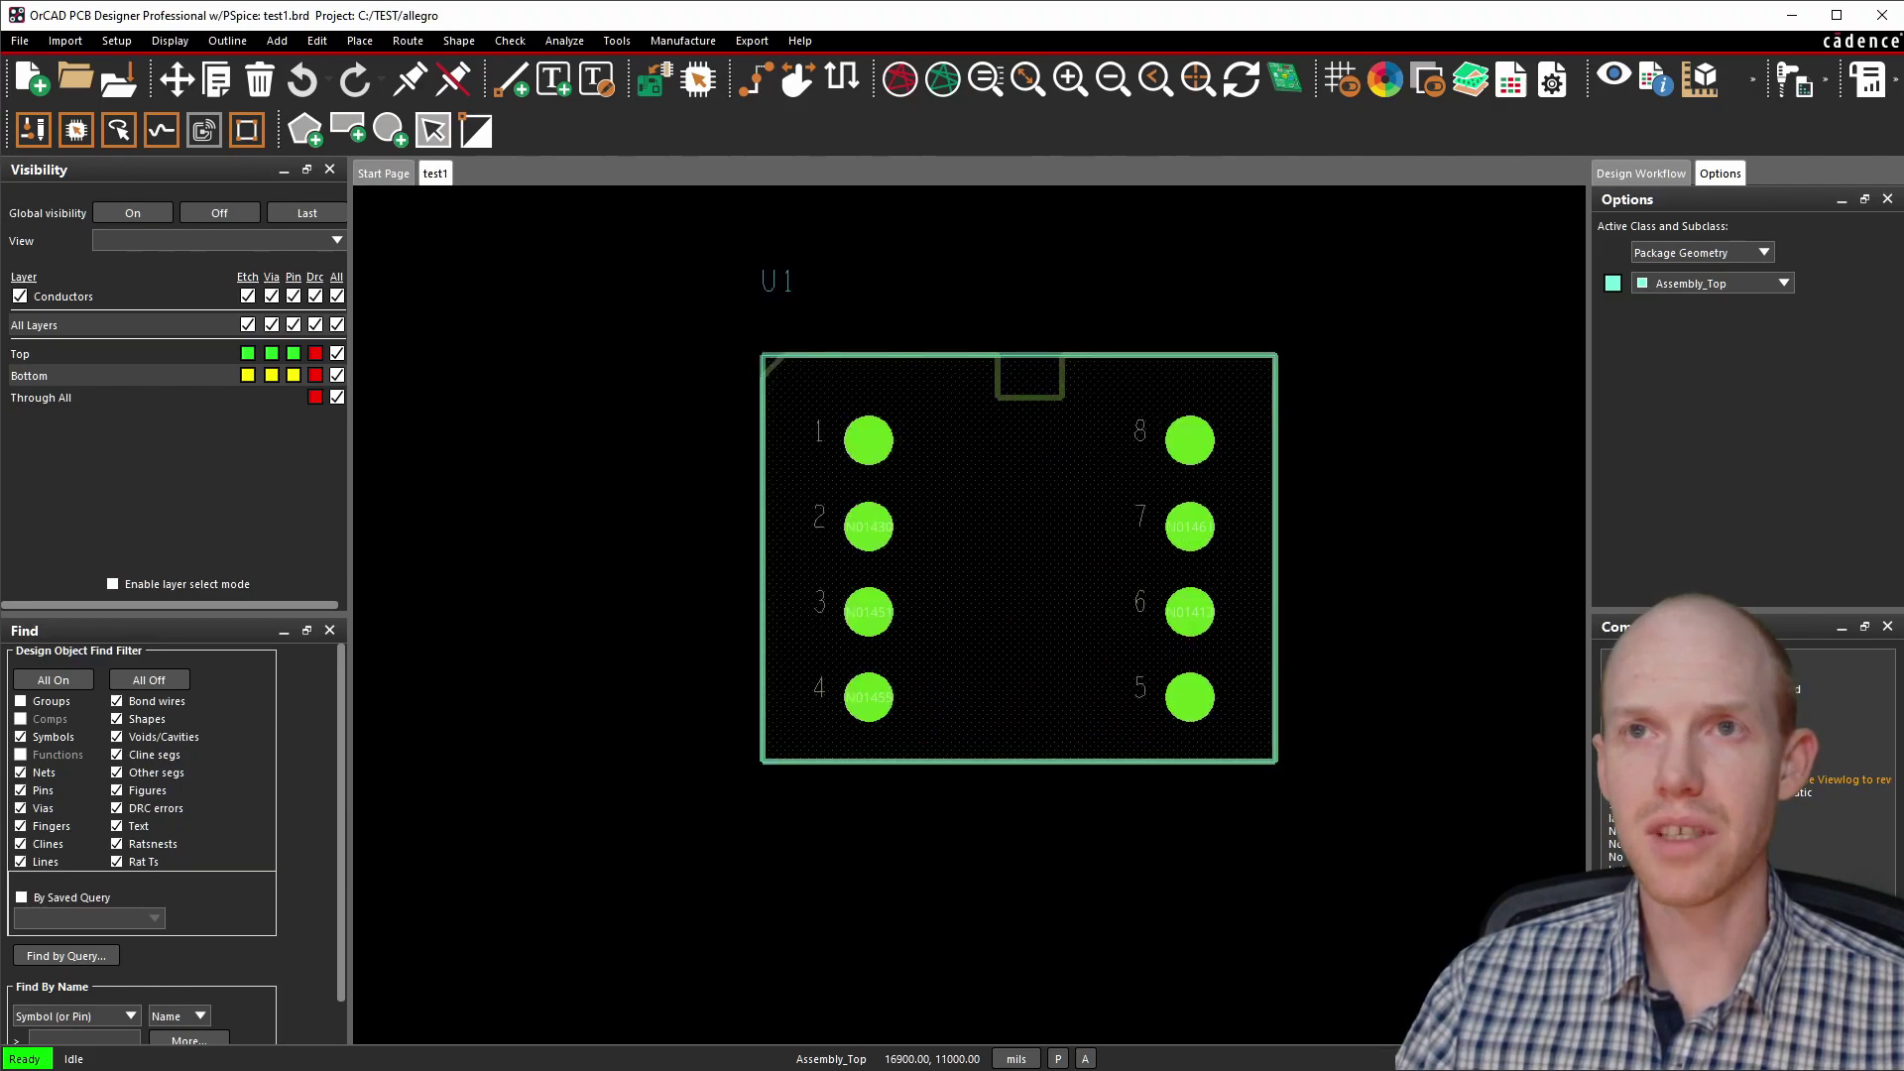
{"action": "scroll", "coordinate": [1148, 632], "scroll_direction": "down", "scroll_amount": 3}
{"action": "scroll", "coordinate": [1118, 625], "scroll_direction": "up", "scroll_amount": 3}
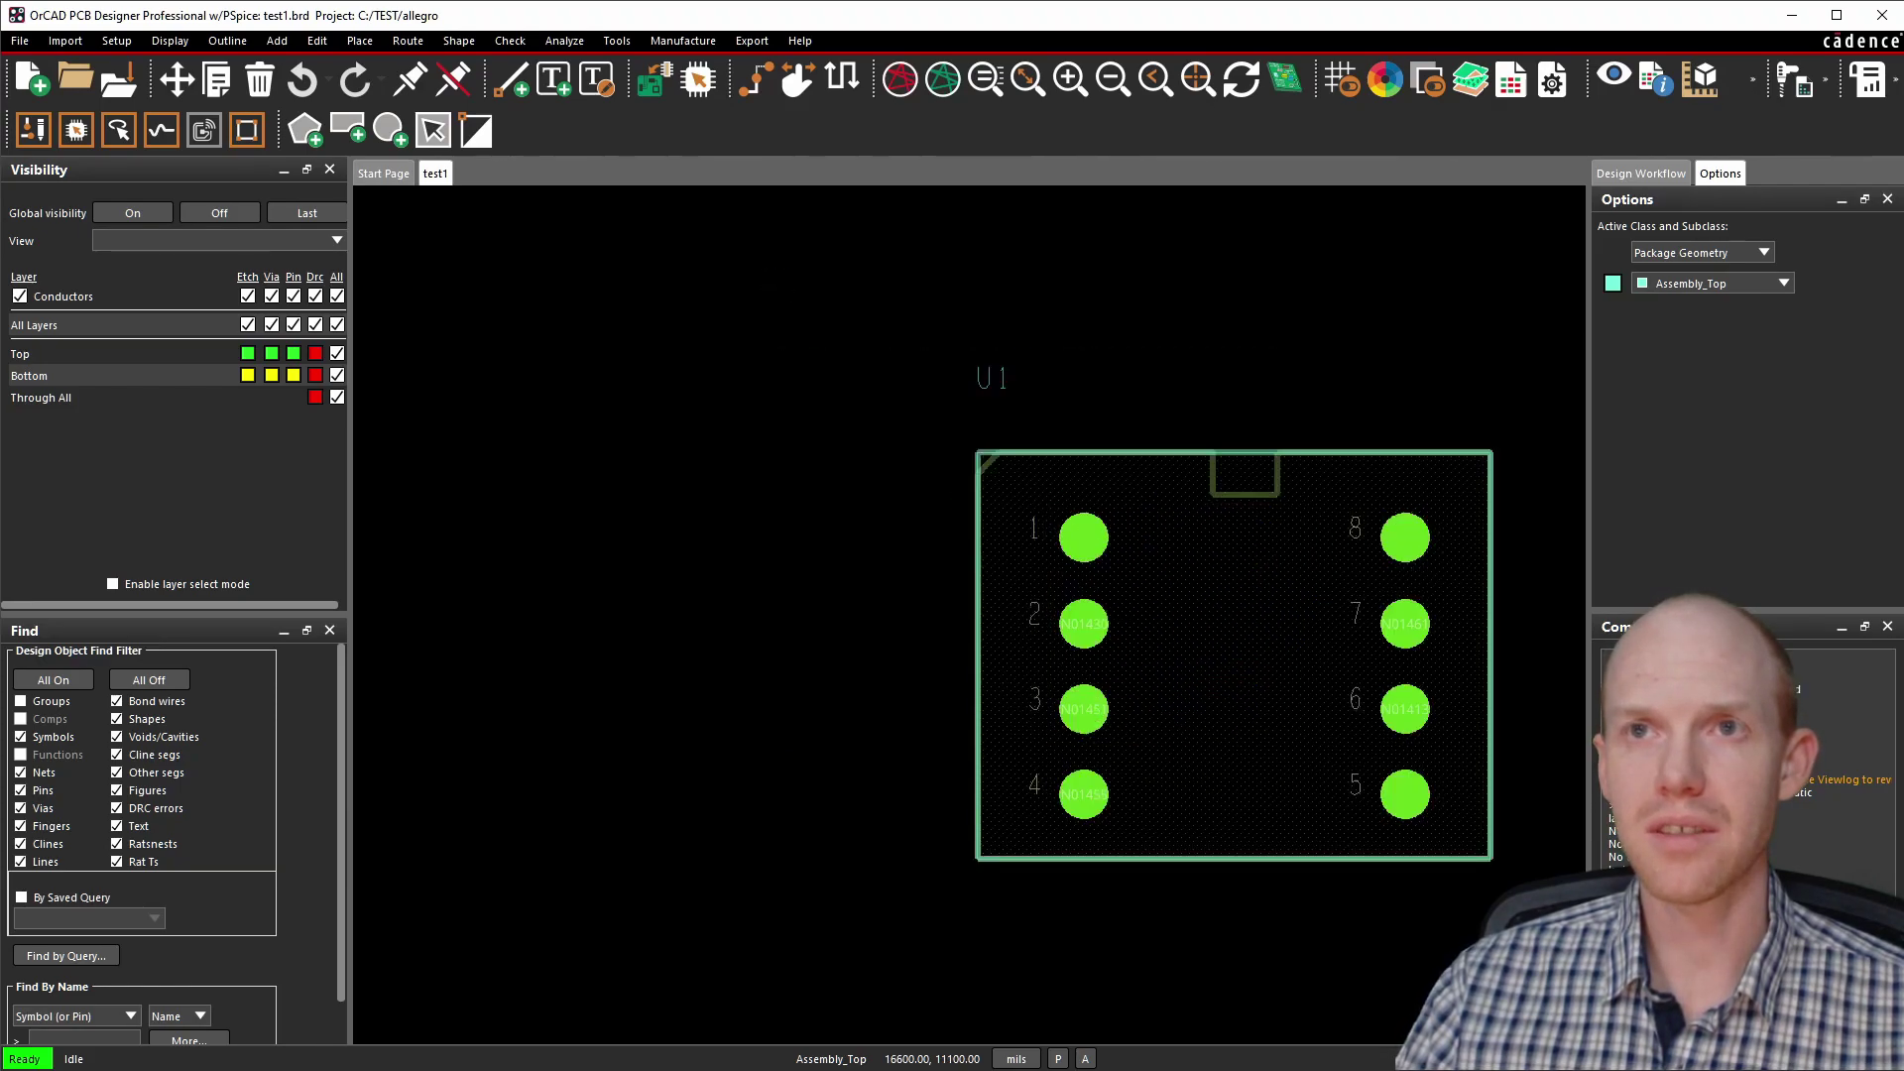
{"action": "scroll", "coordinate": [1118, 626], "scroll_direction": "down", "scroll_amount": 3}
{"action": "scroll", "coordinate": [1266, 341], "scroll_direction": "down", "scroll_amount": 1}
{"action": "scroll", "coordinate": [1118, 618], "scroll_direction": "up", "scroll_amount": 1}
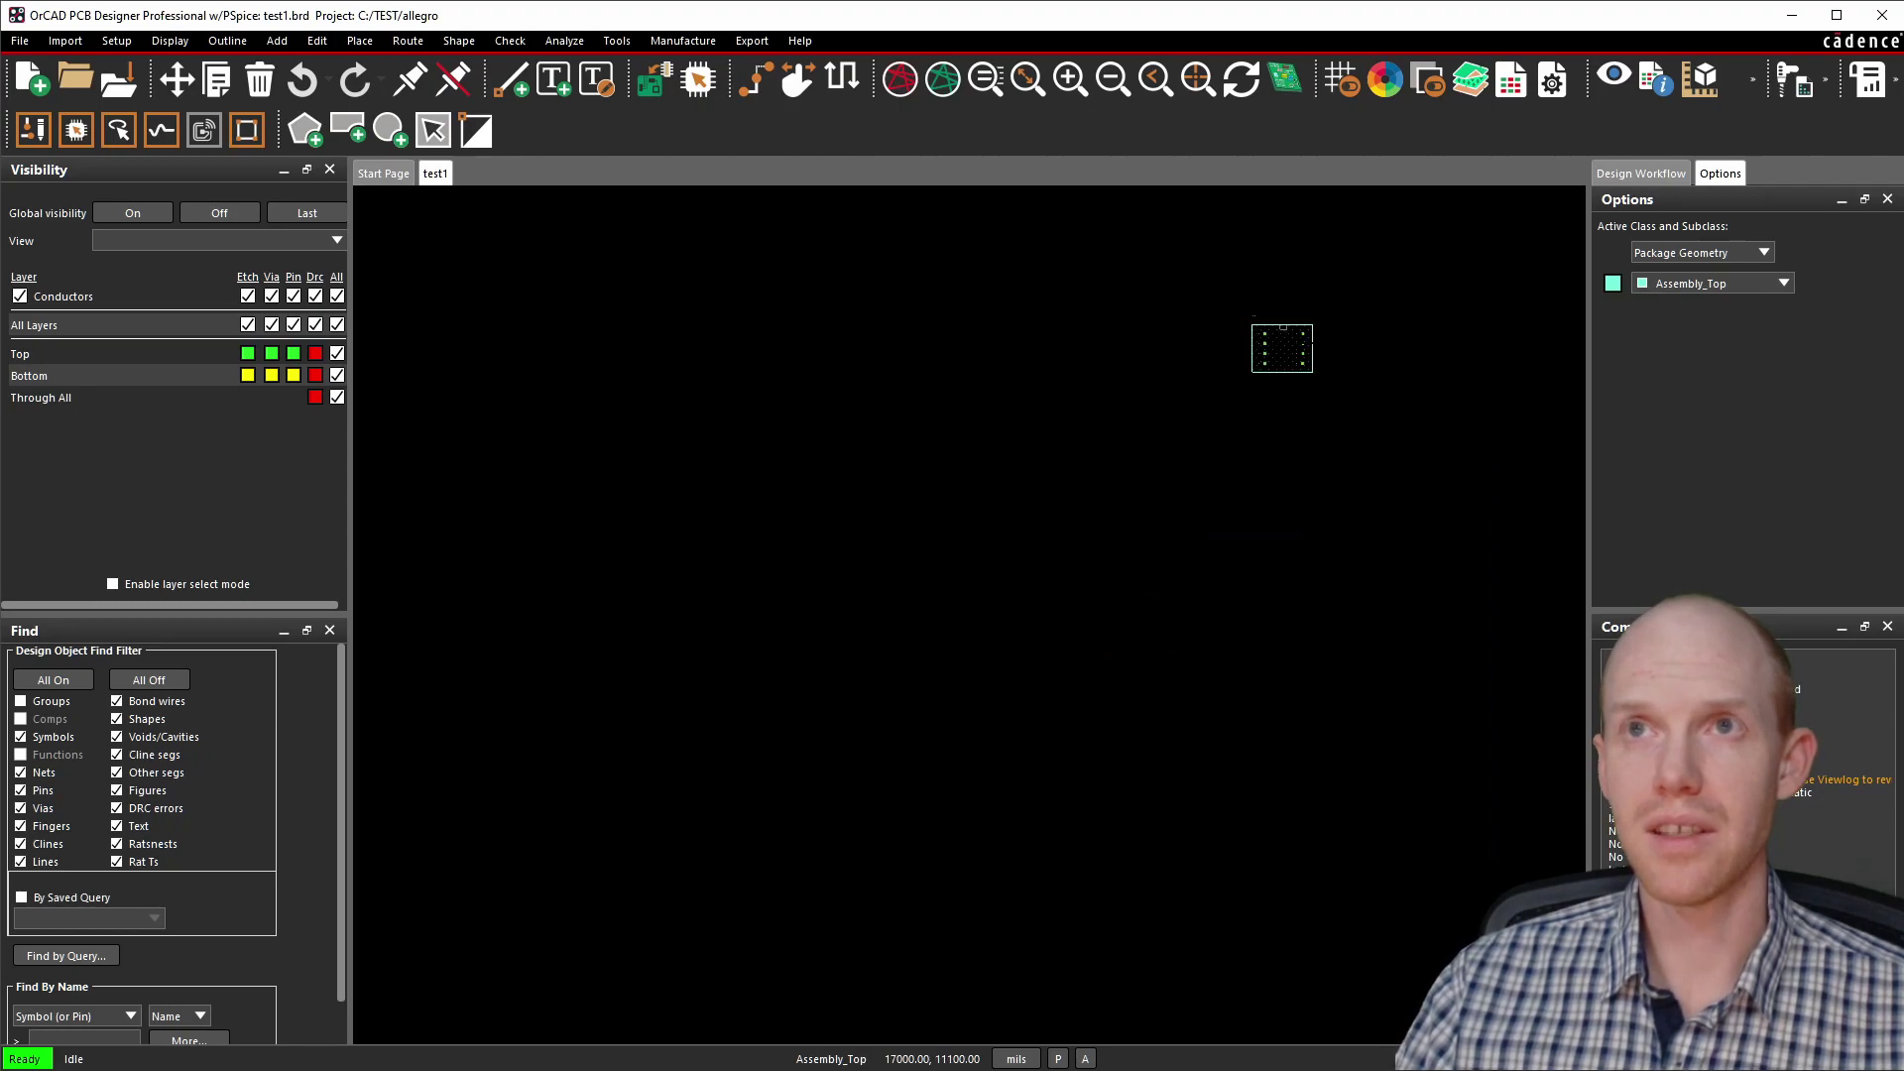
{"action": "scroll", "coordinate": [1286, 349], "scroll_direction": "up", "scroll_amount": 1}
{"action": "scroll", "coordinate": [1286, 349], "scroll_direction": "down", "scroll_amount": 2}
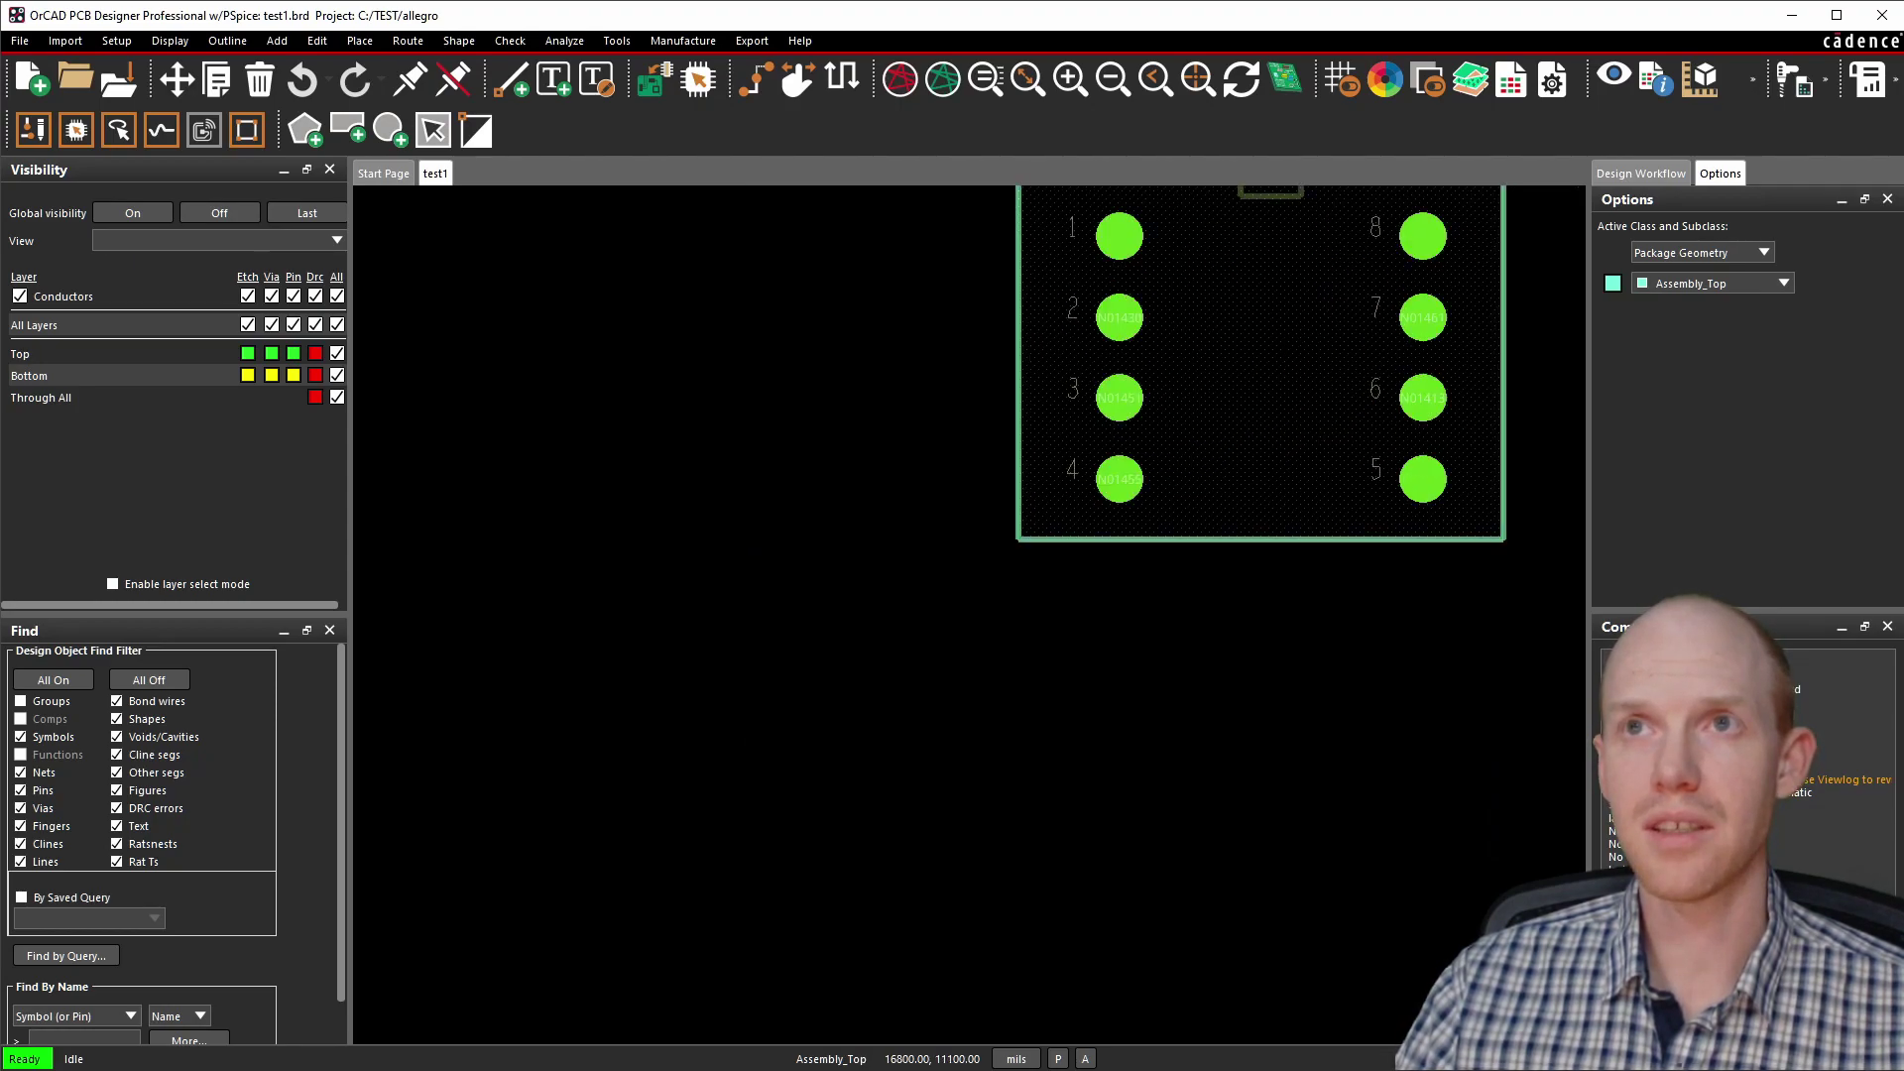
{"action": "middle_click_drag", "start_coordinate": [1286, 349], "coordinate": [1142, 666]}
{"action": "scroll", "coordinate": [1286, 347], "scroll_direction": "down", "scroll_amount": 1}
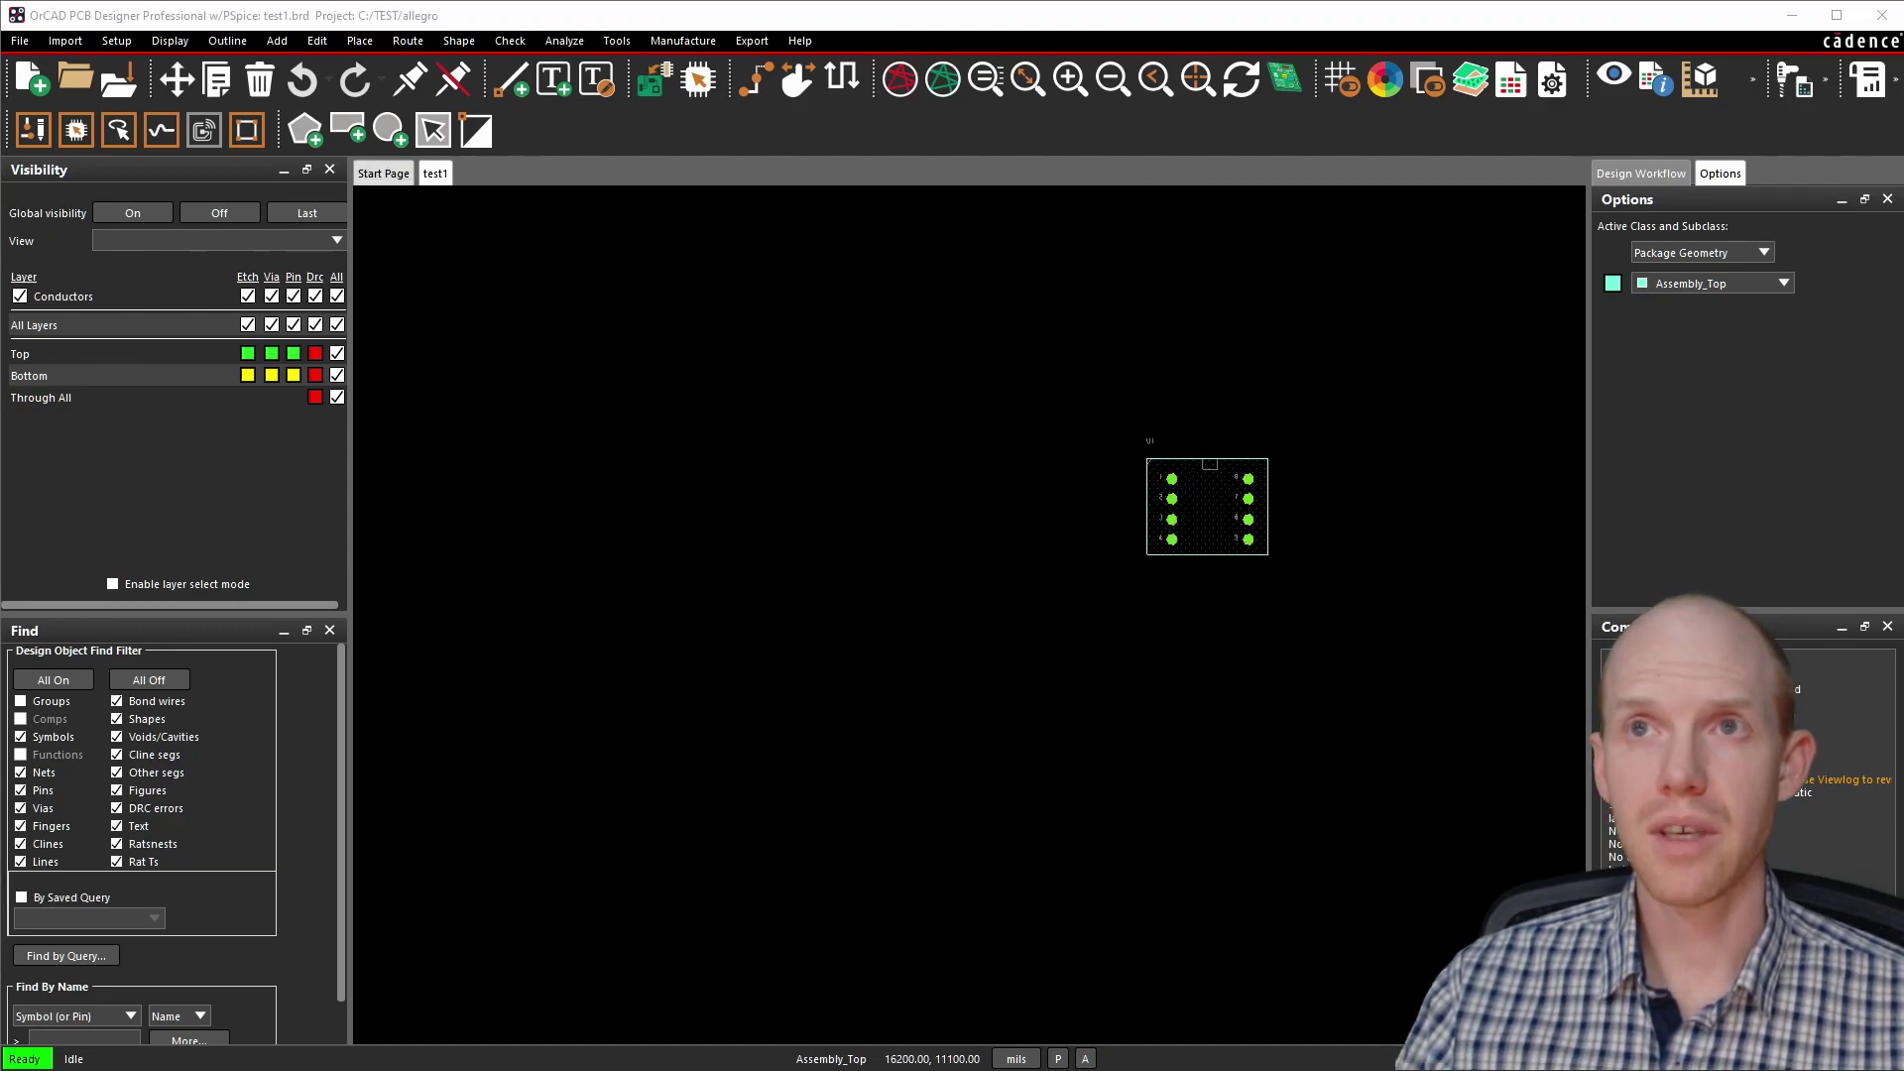
Start manual component placement, try choosing banana connector B1 and resistor R1 for placement, and deselect them again.
{"action": "left_click", "coordinate": [362, 42]}
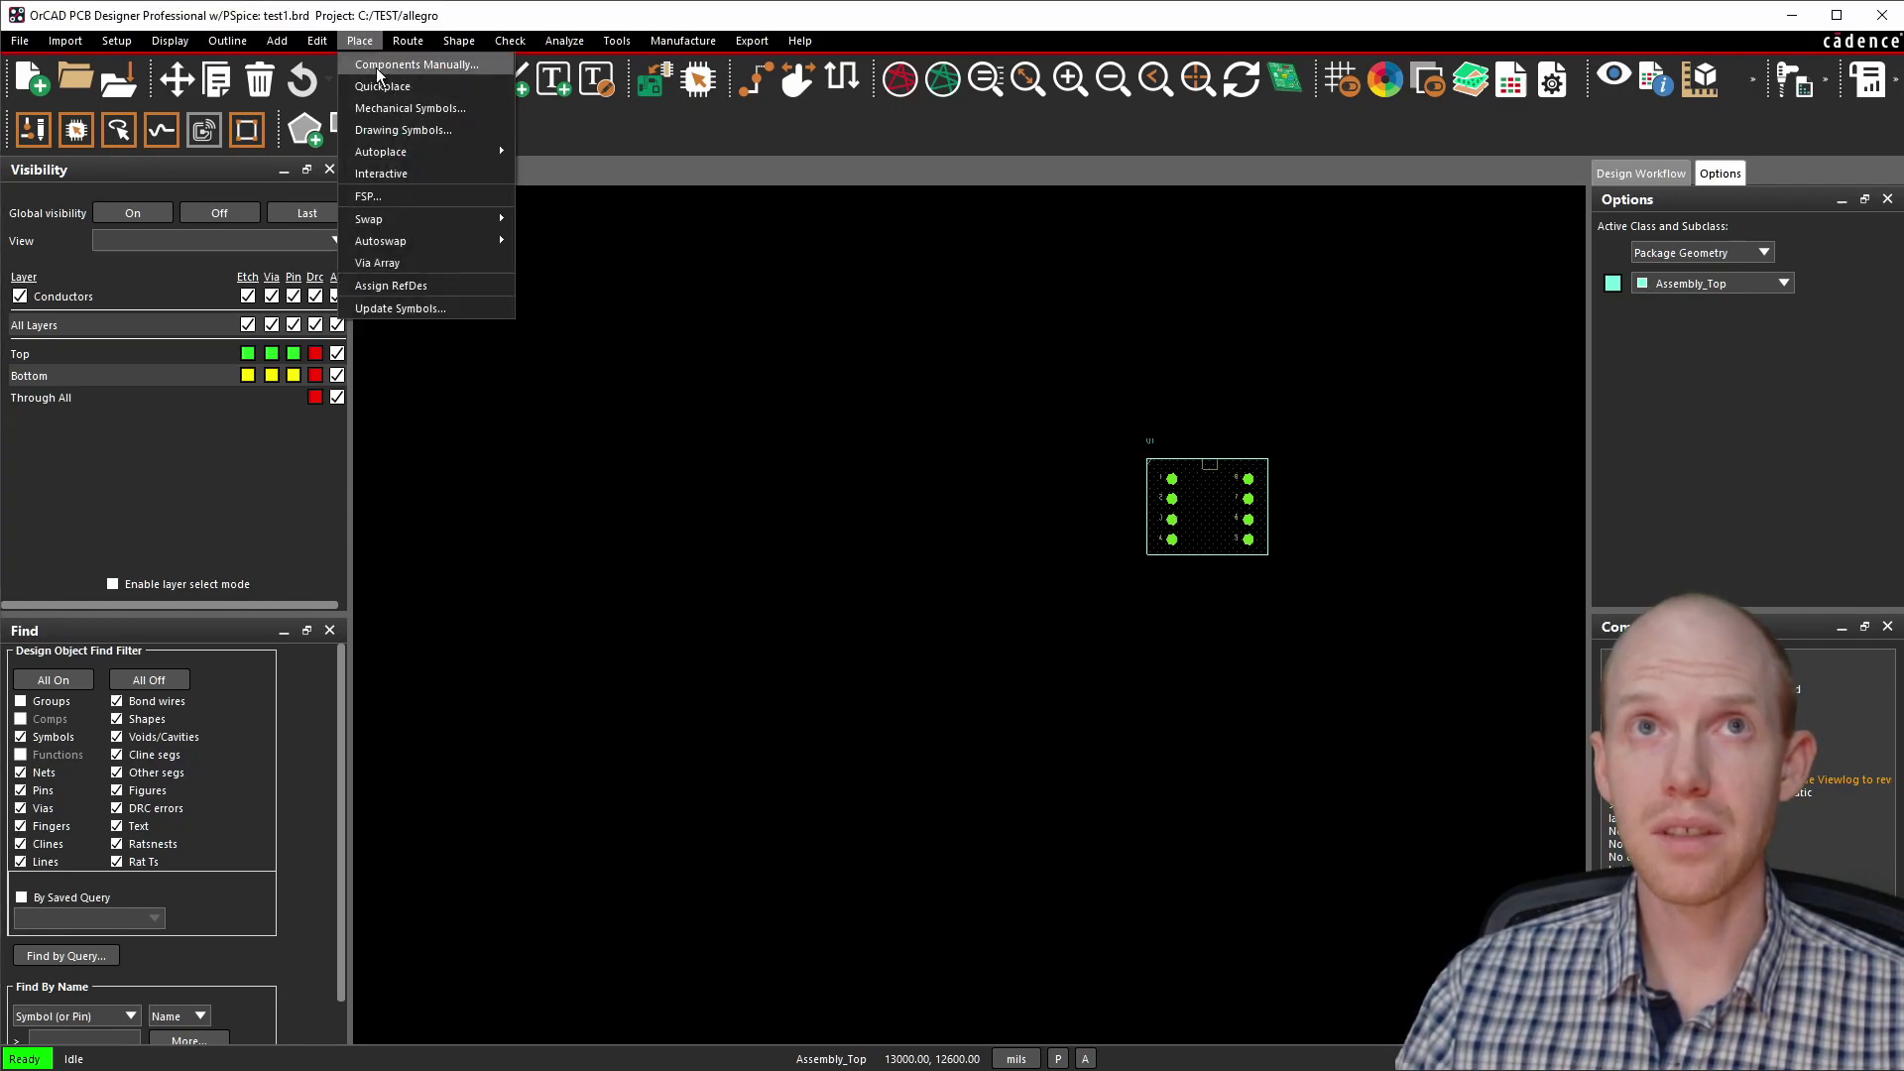
{"action": "left_click", "coordinate": [376, 67]}
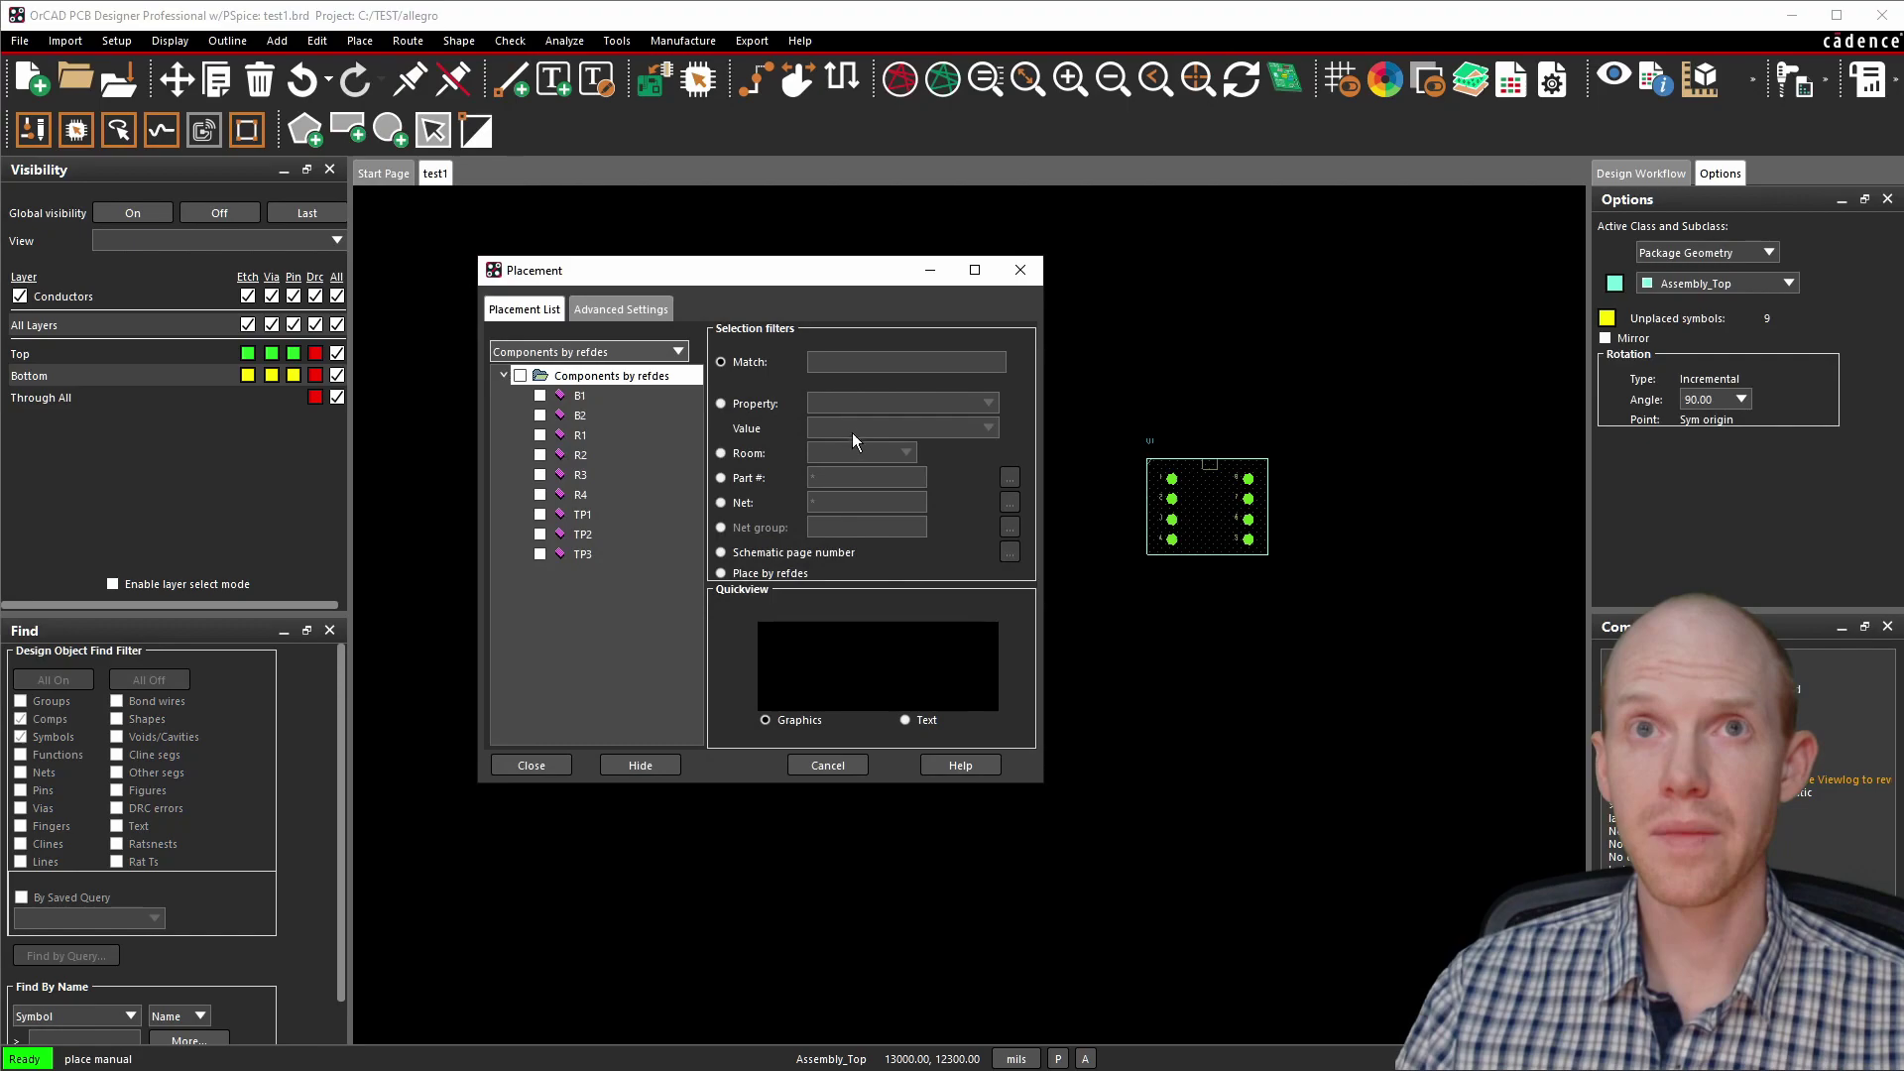
{"action": "left_click", "coordinate": [540, 394]}
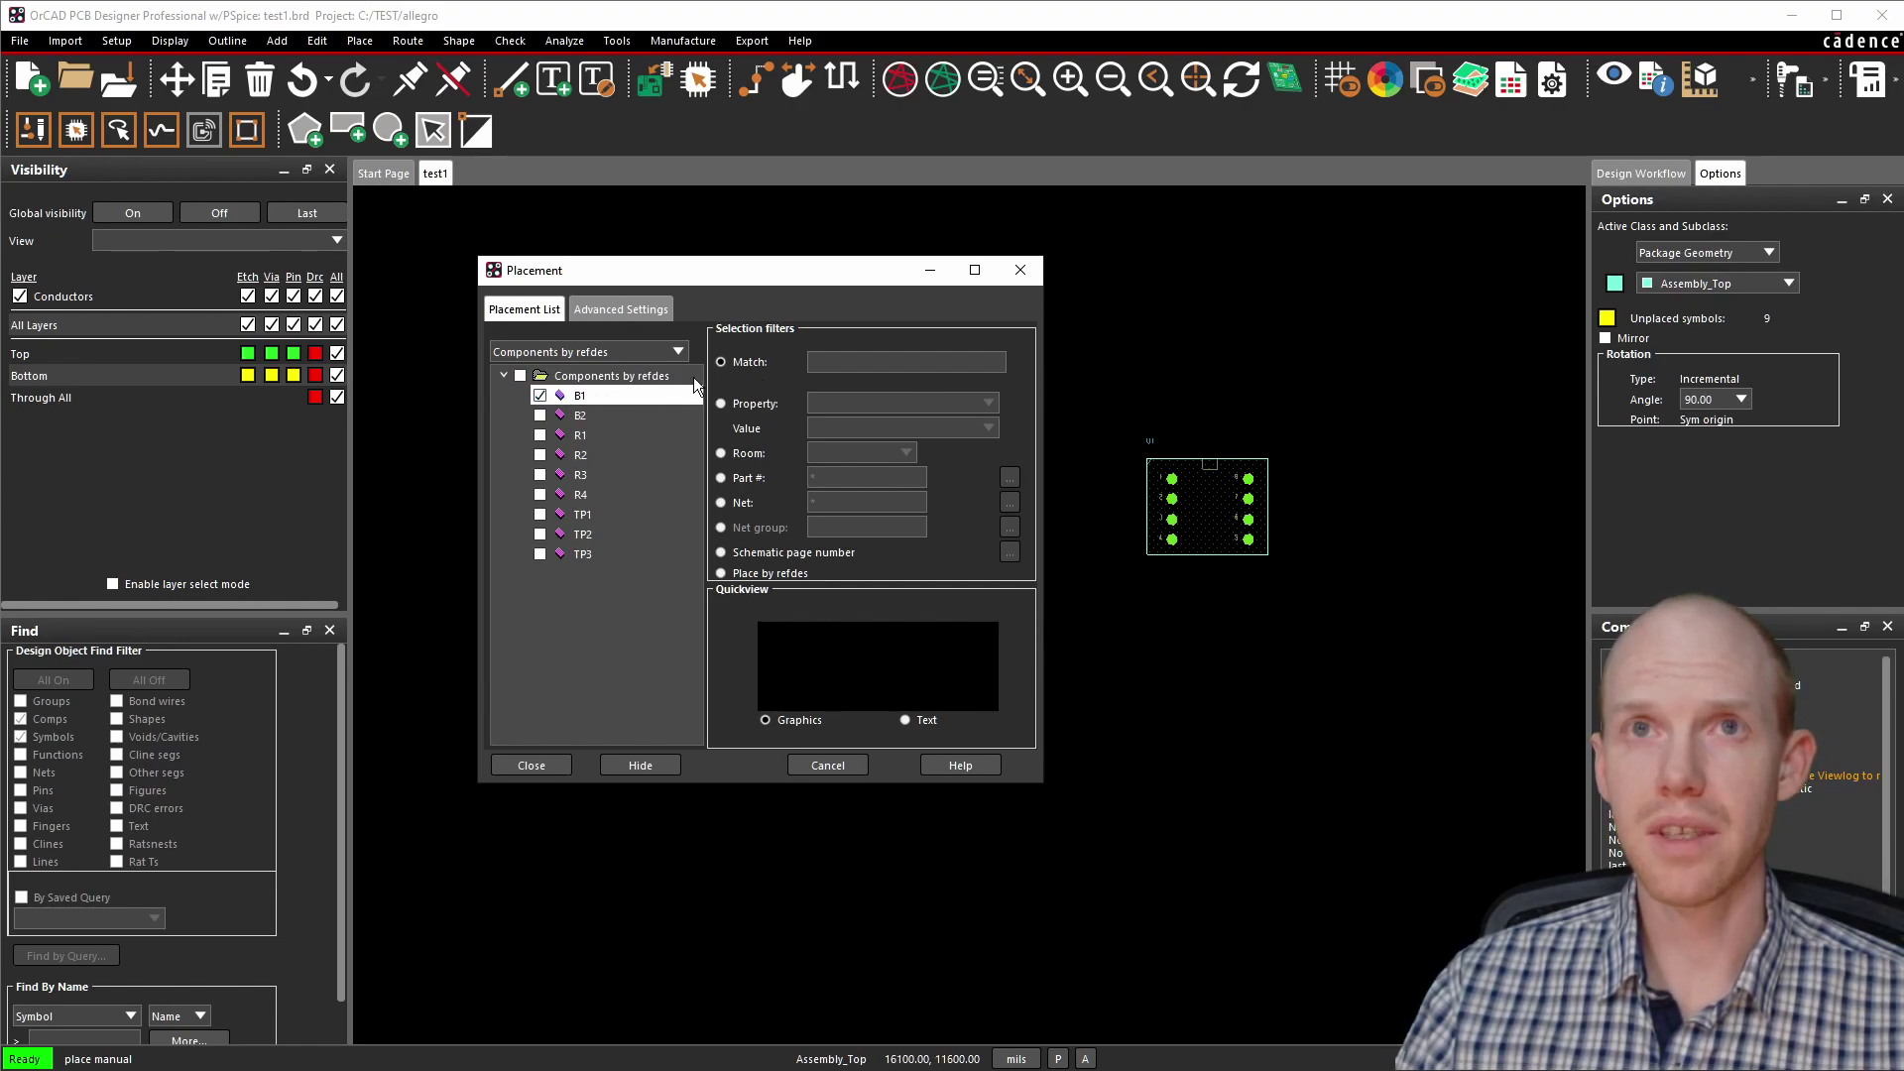
{"action": "left_click", "coordinate": [540, 434]}
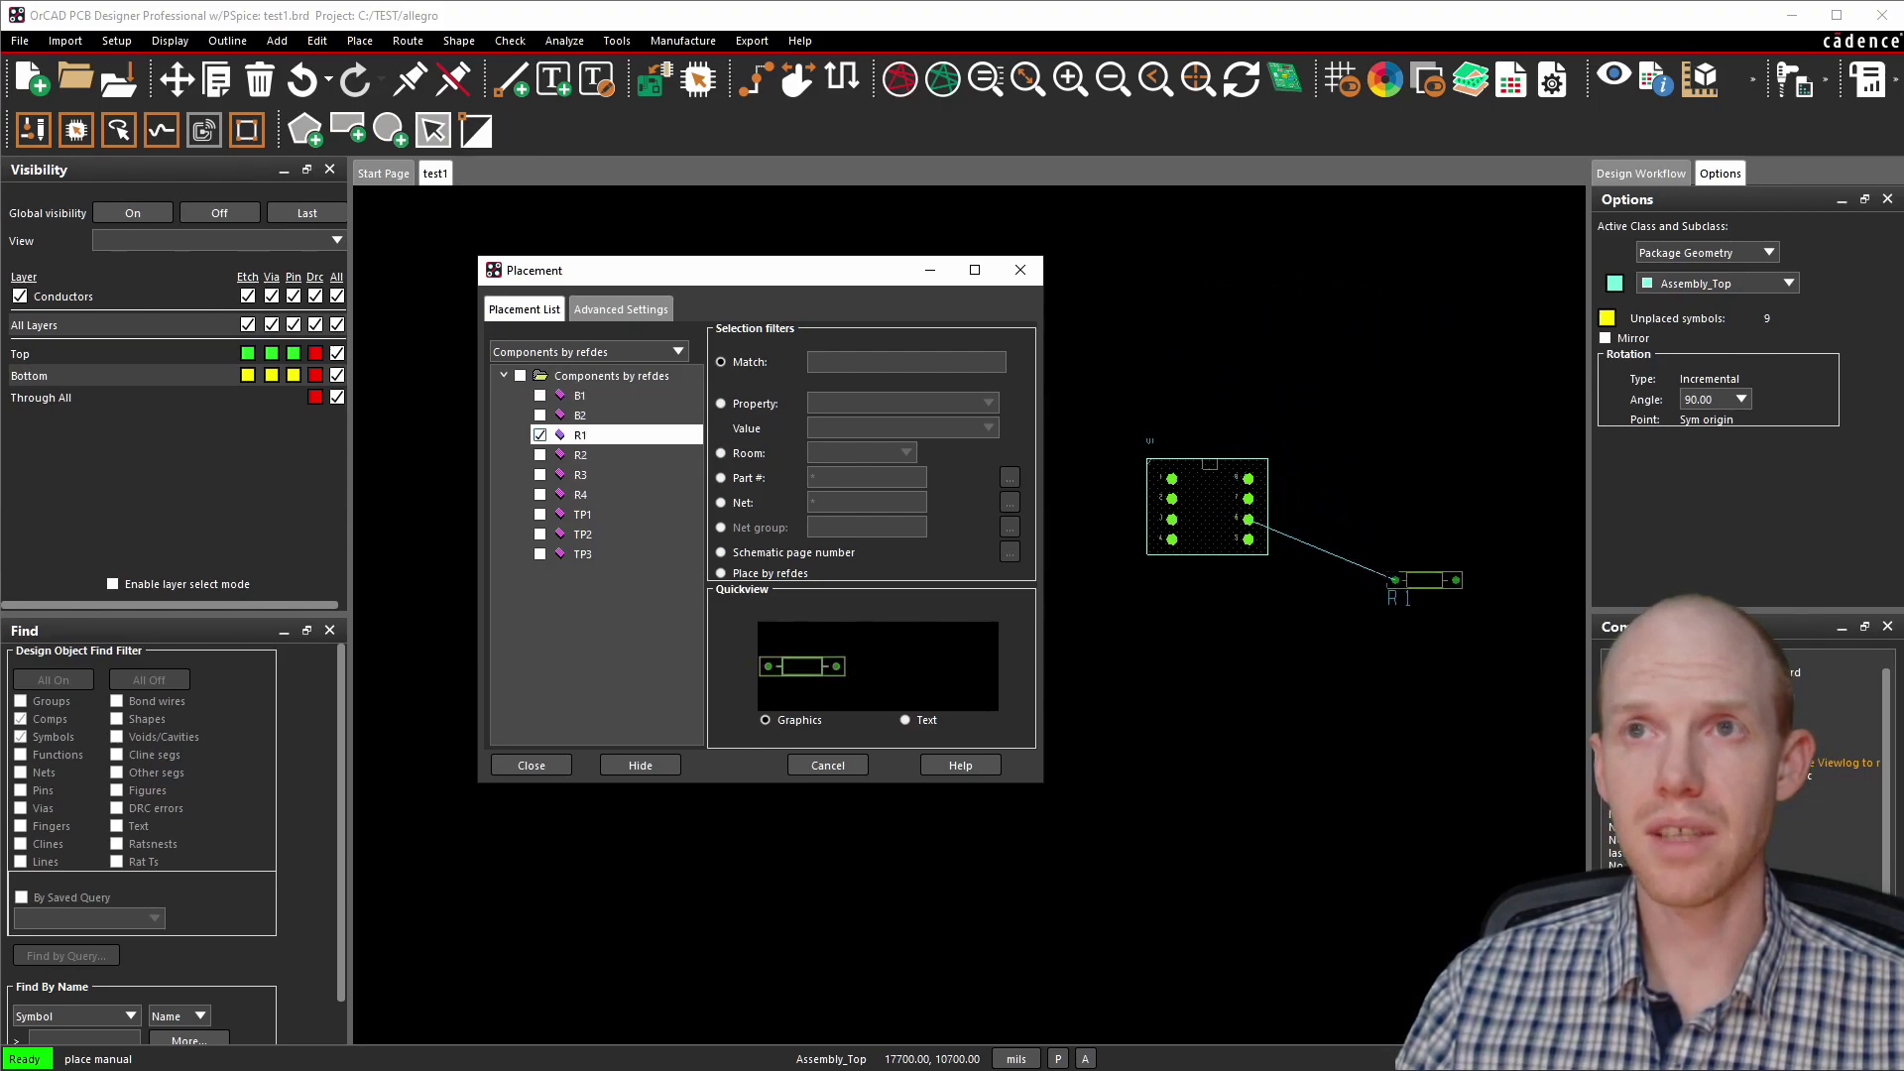
{"action": "left_click", "coordinate": [541, 436]}
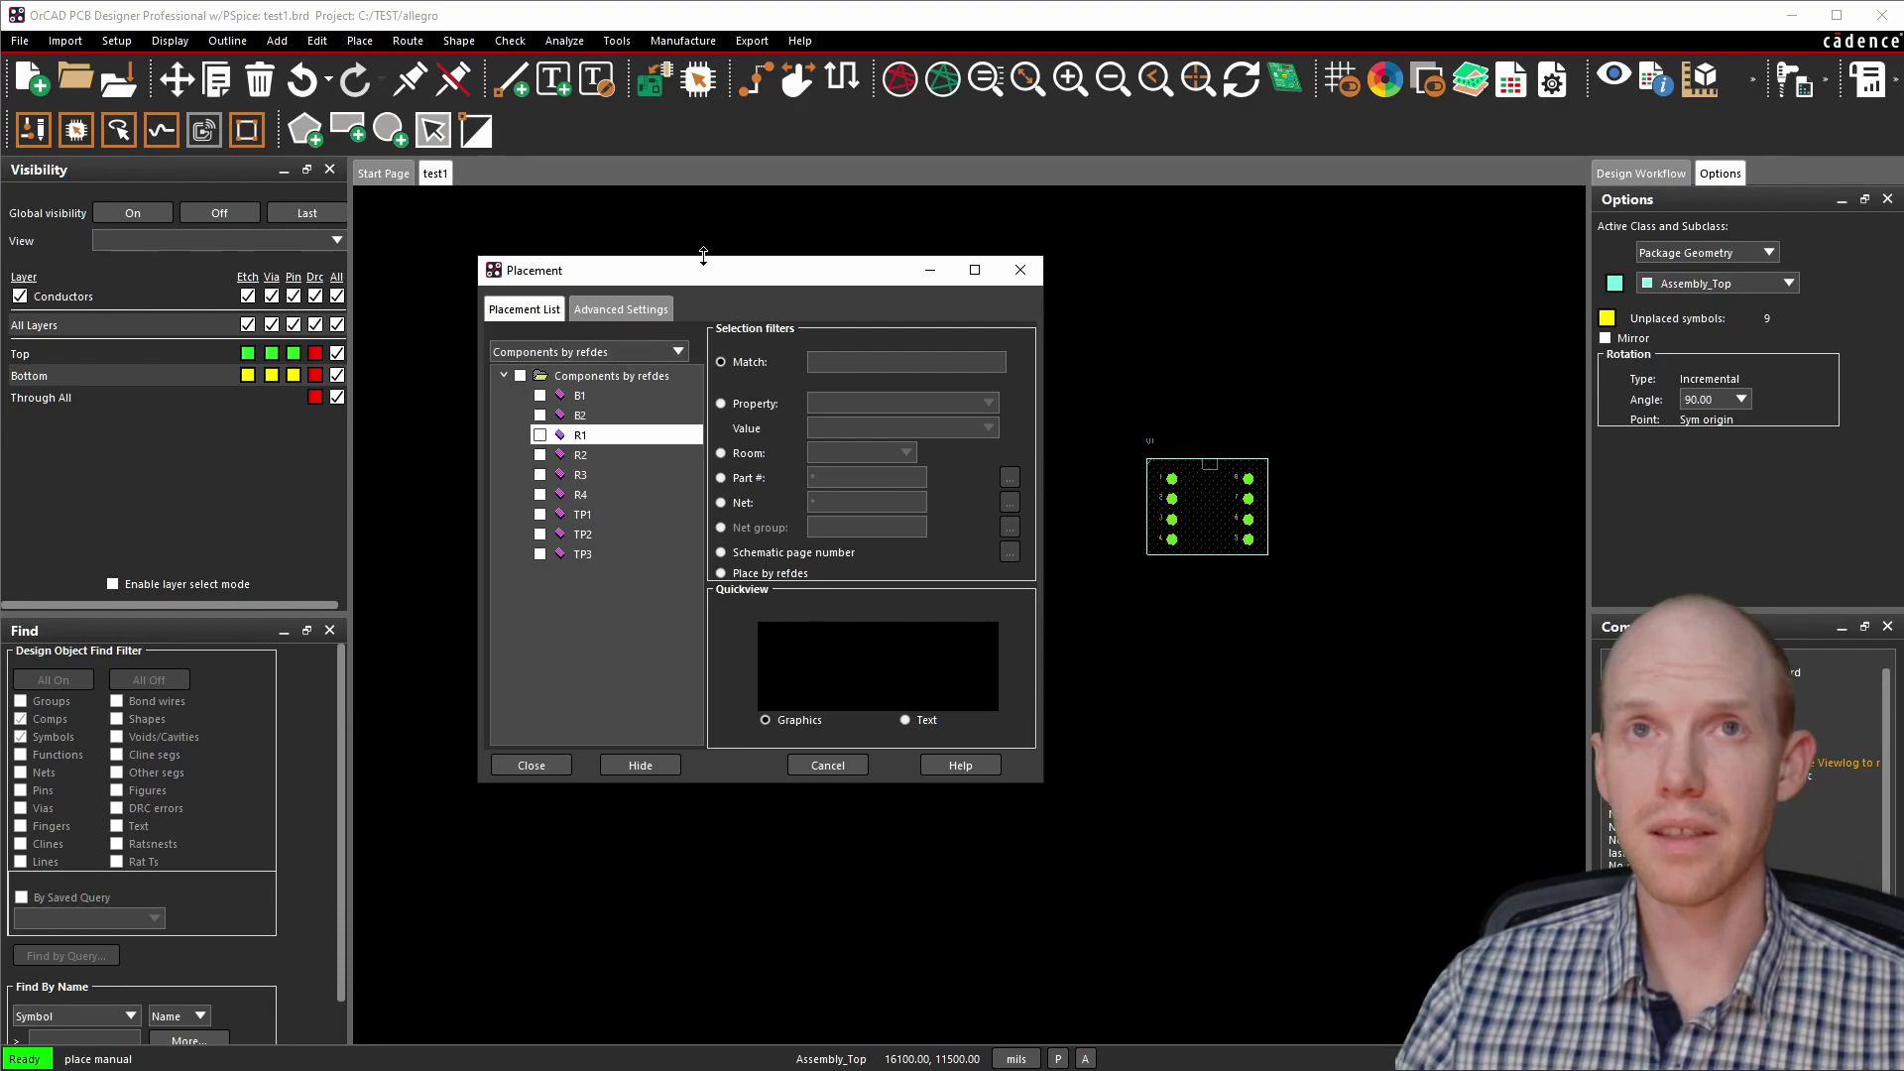
Choose all listed components except banana connectors B1 and B2 for manual placement and hide the Placement dialog.
{"action": "left_click_drag", "start_coordinate": [736, 276], "coordinate": [641, 274]}
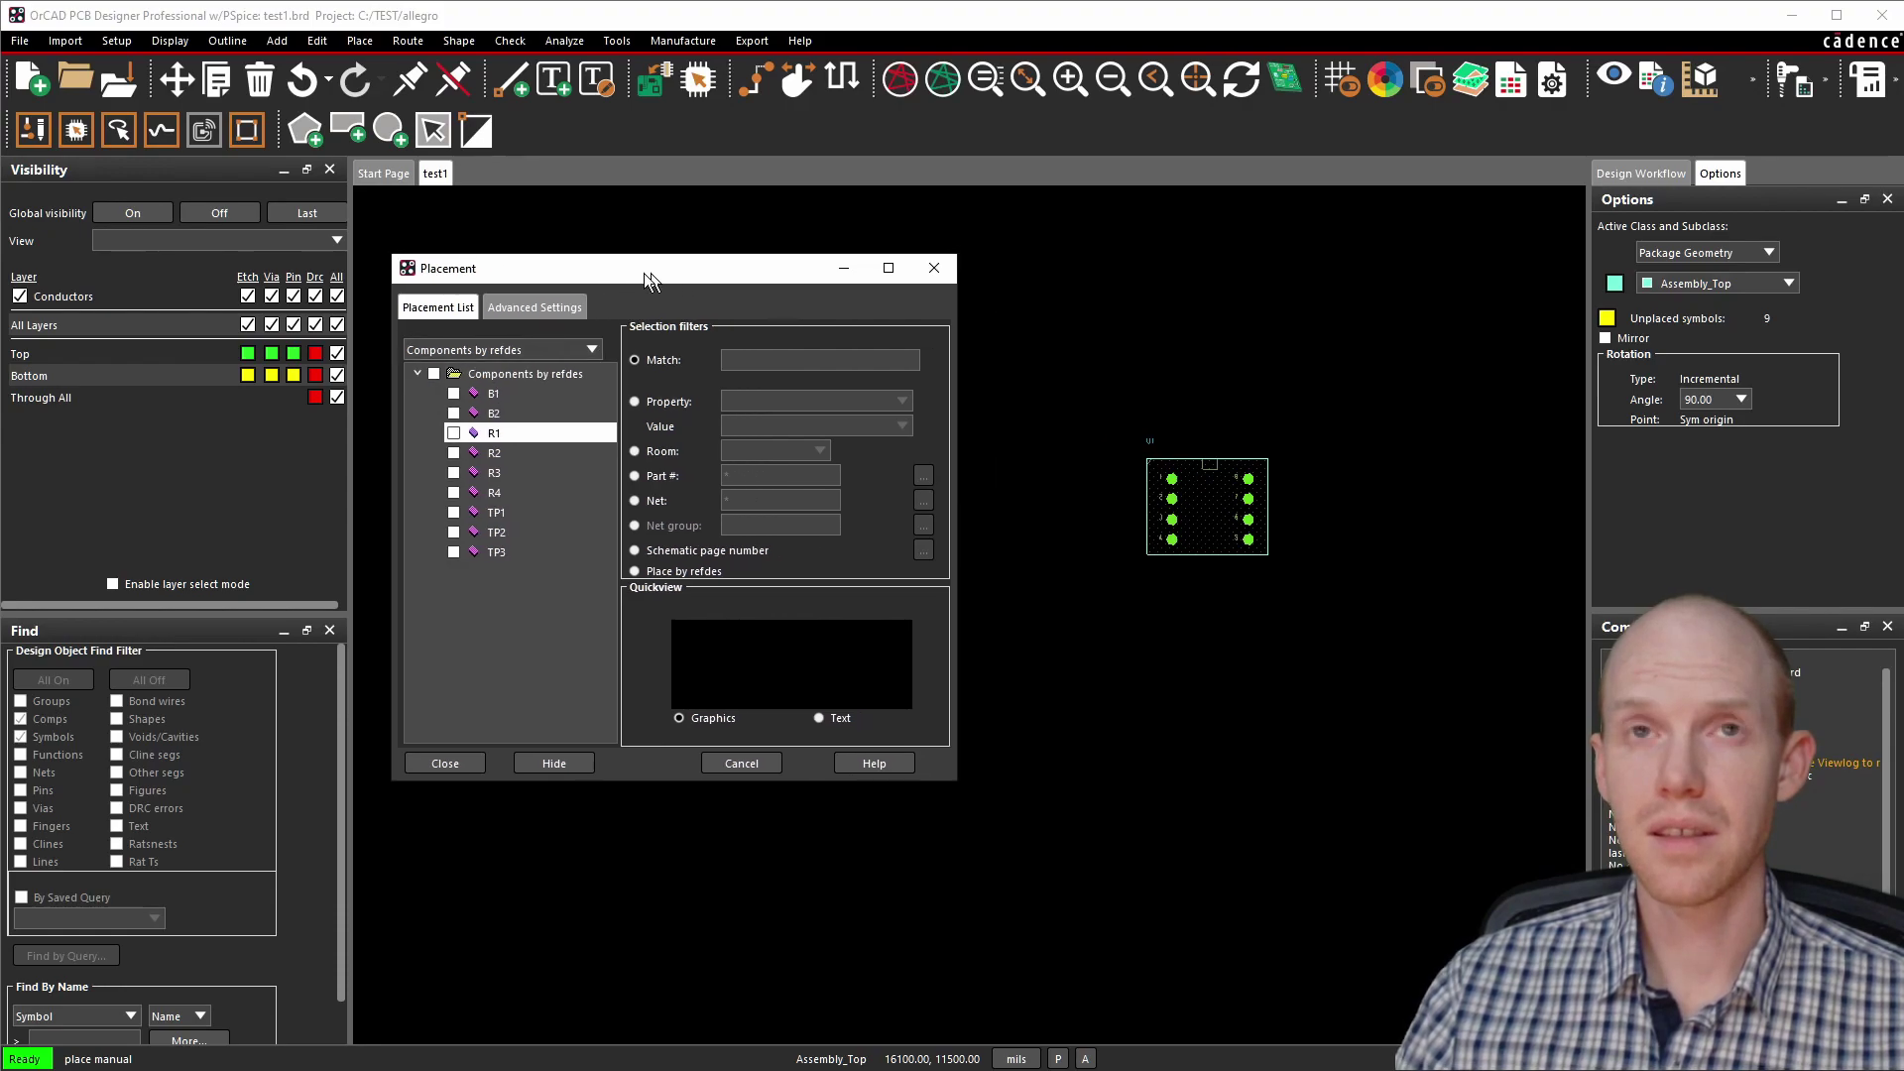
{"action": "left_click", "coordinate": [426, 374]}
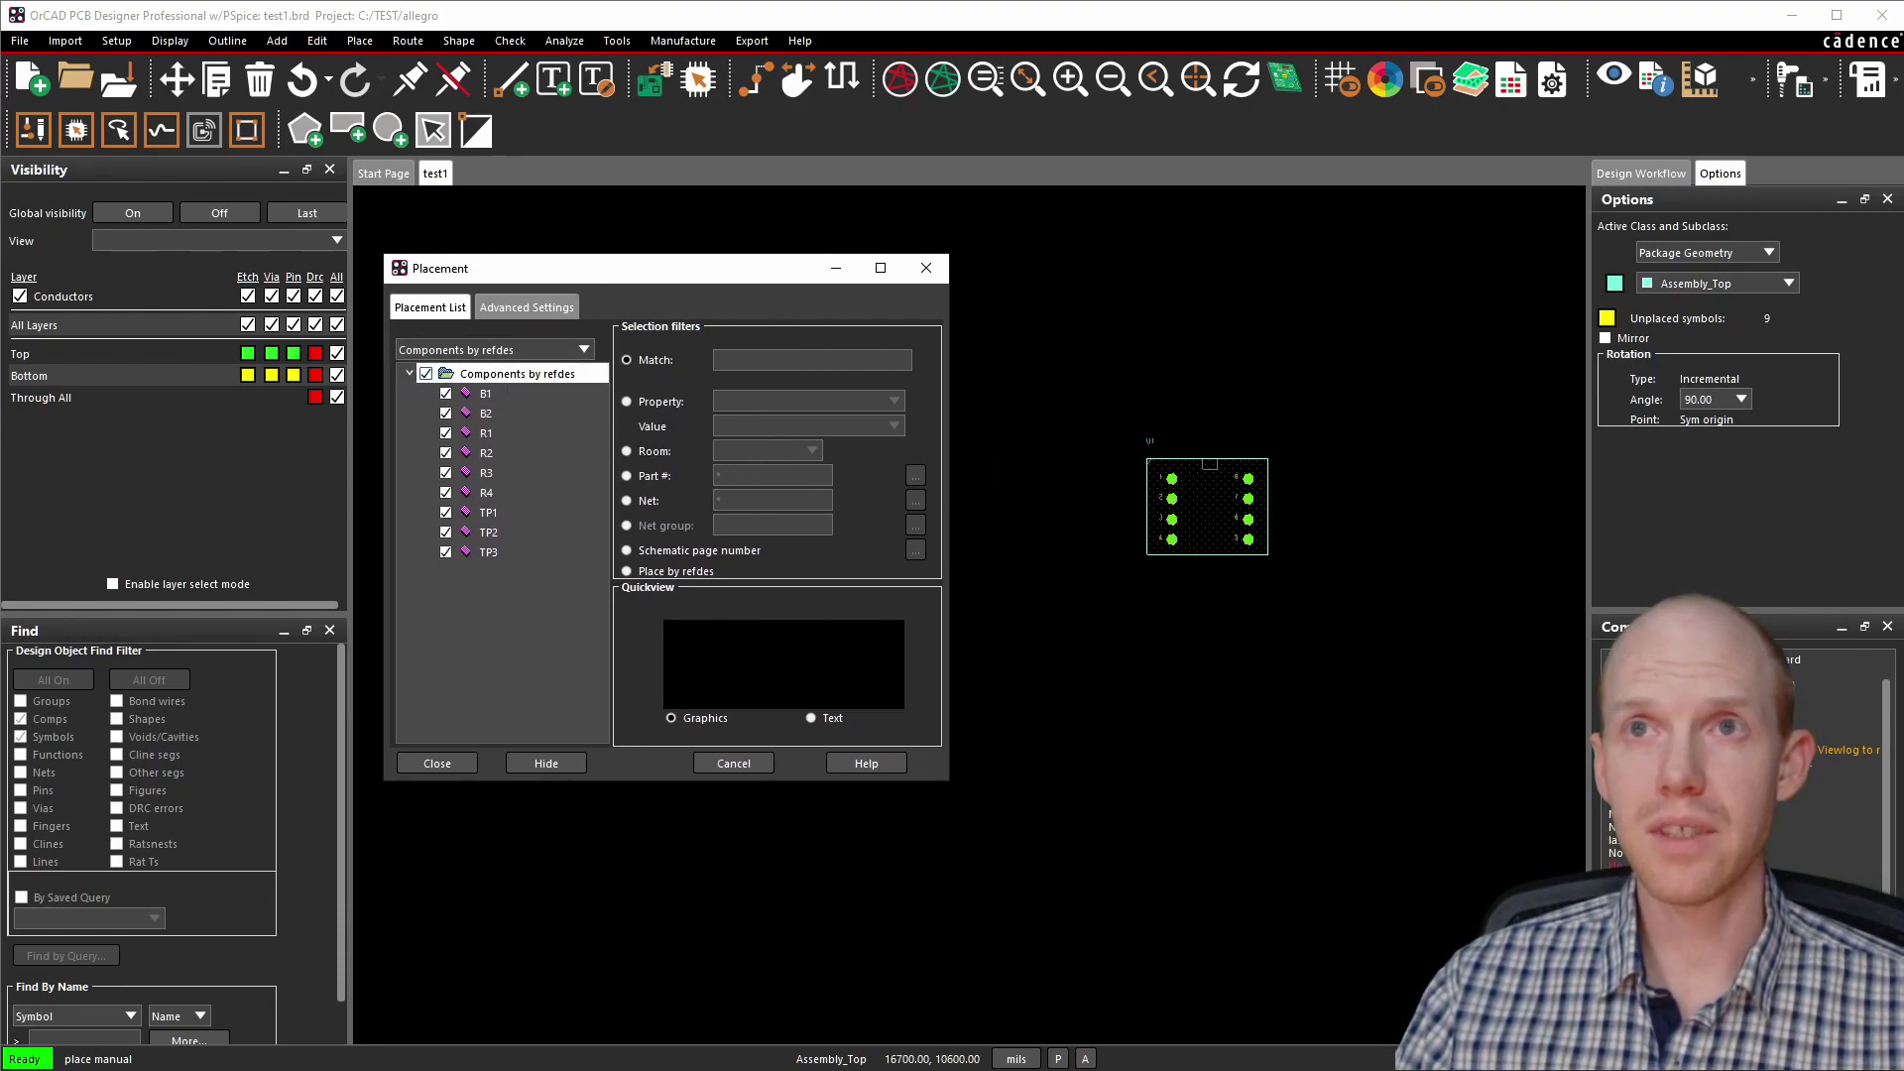
{"action": "left_click", "coordinate": [486, 434]}
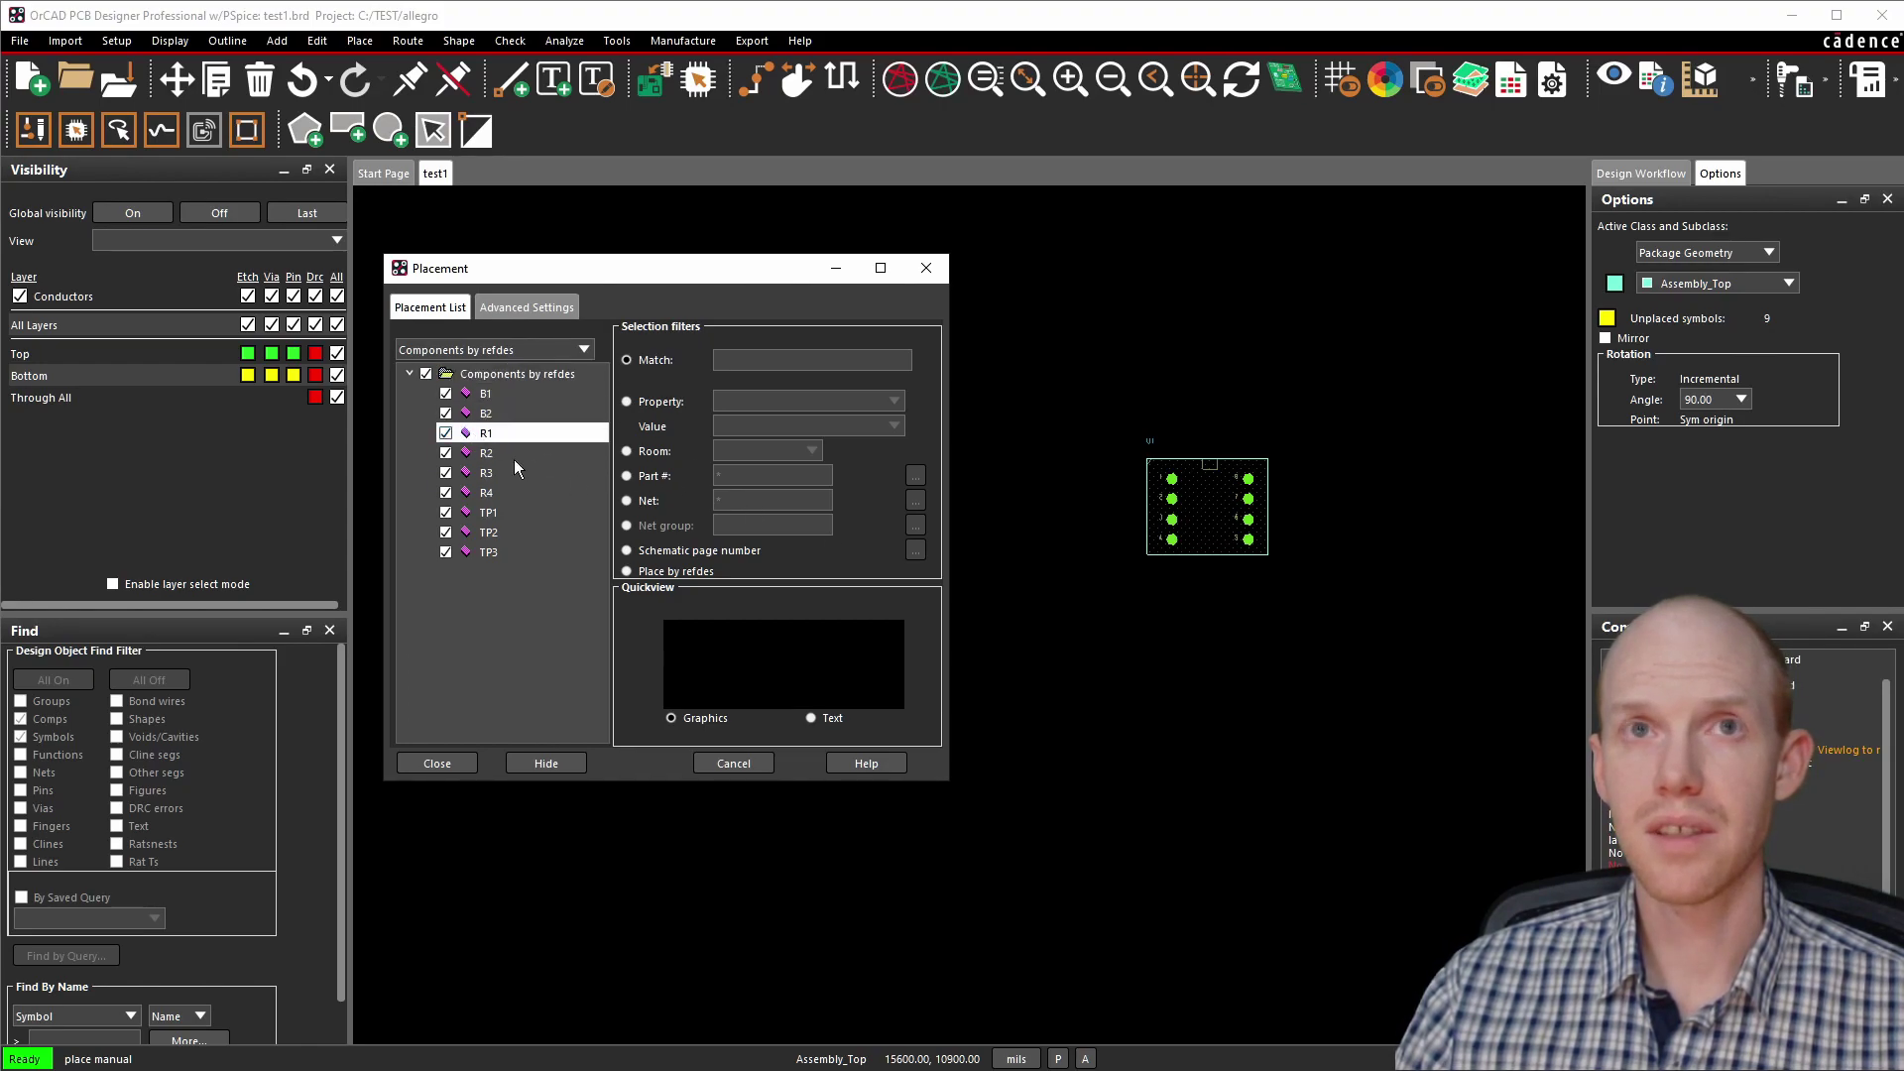
{"action": "left_click", "coordinate": [446, 414]}
{"action": "left_click", "coordinate": [446, 393]}
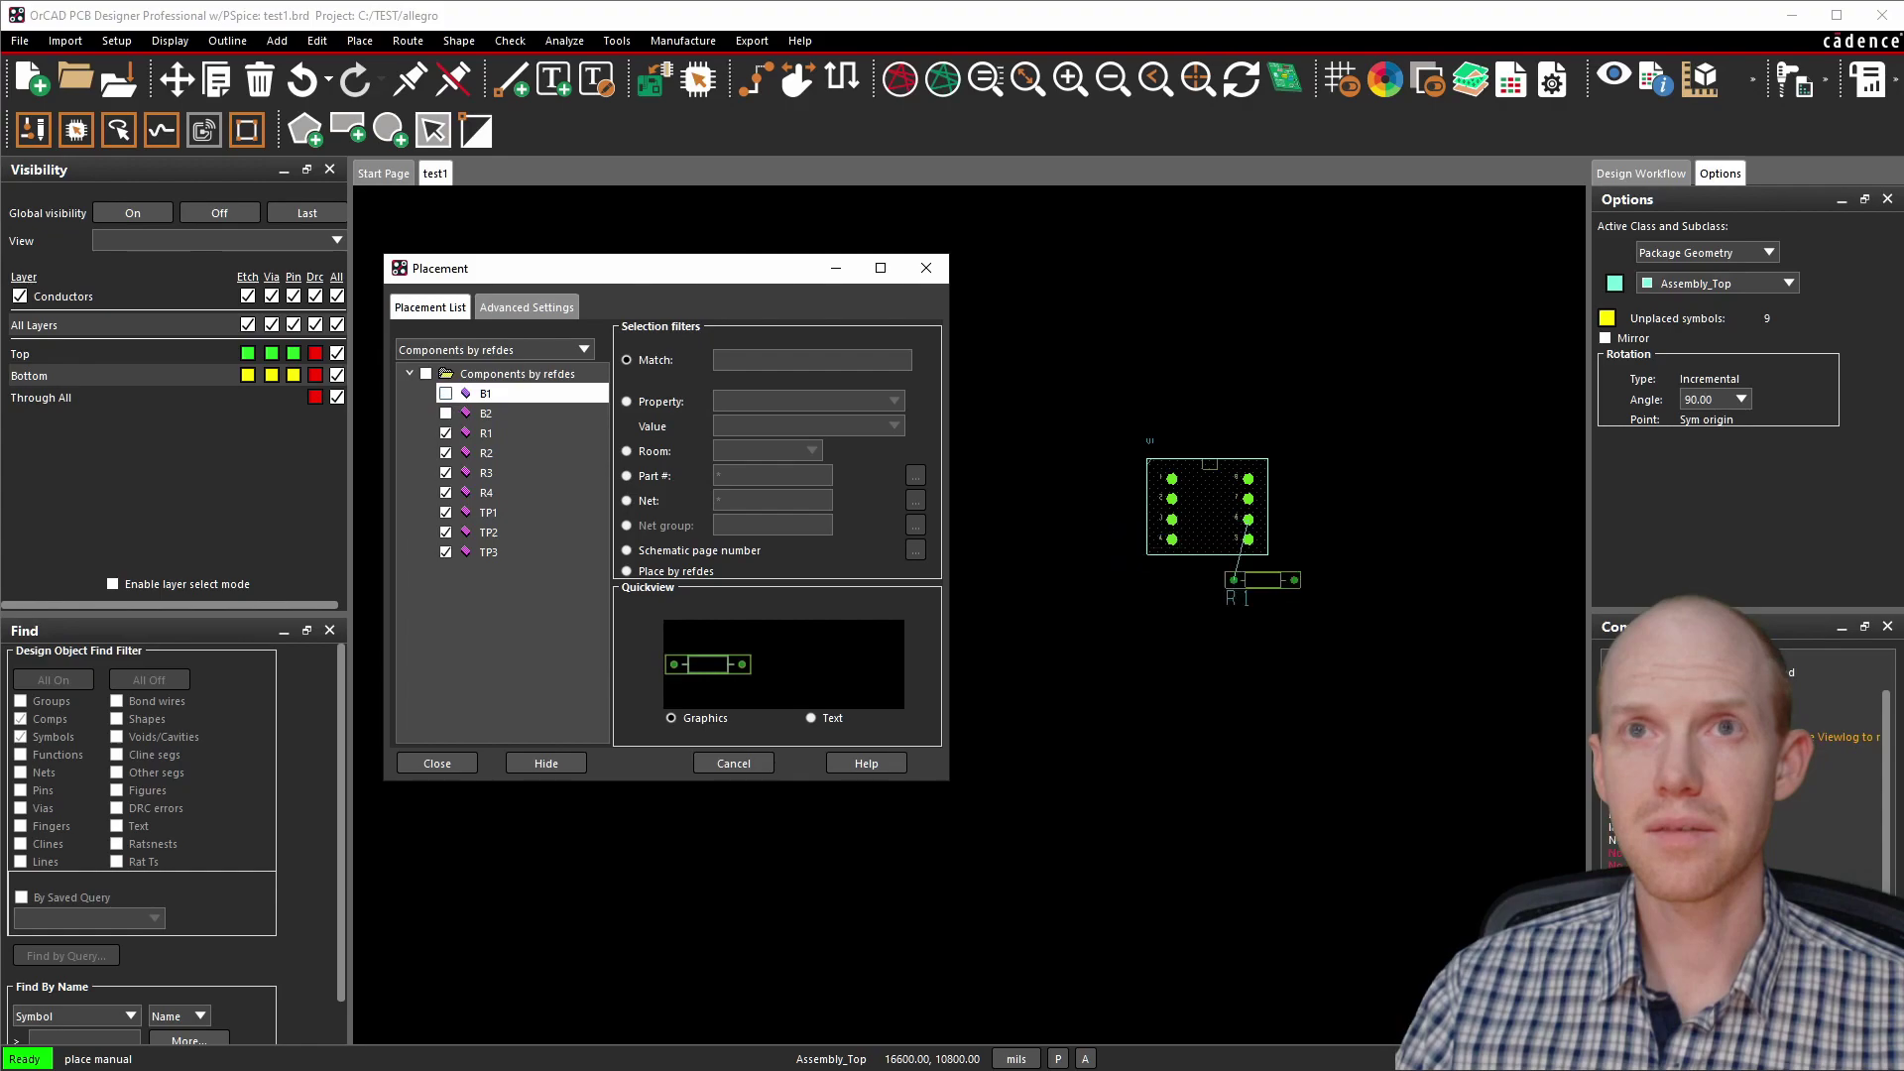
{"action": "left_click", "coordinate": [514, 766]}
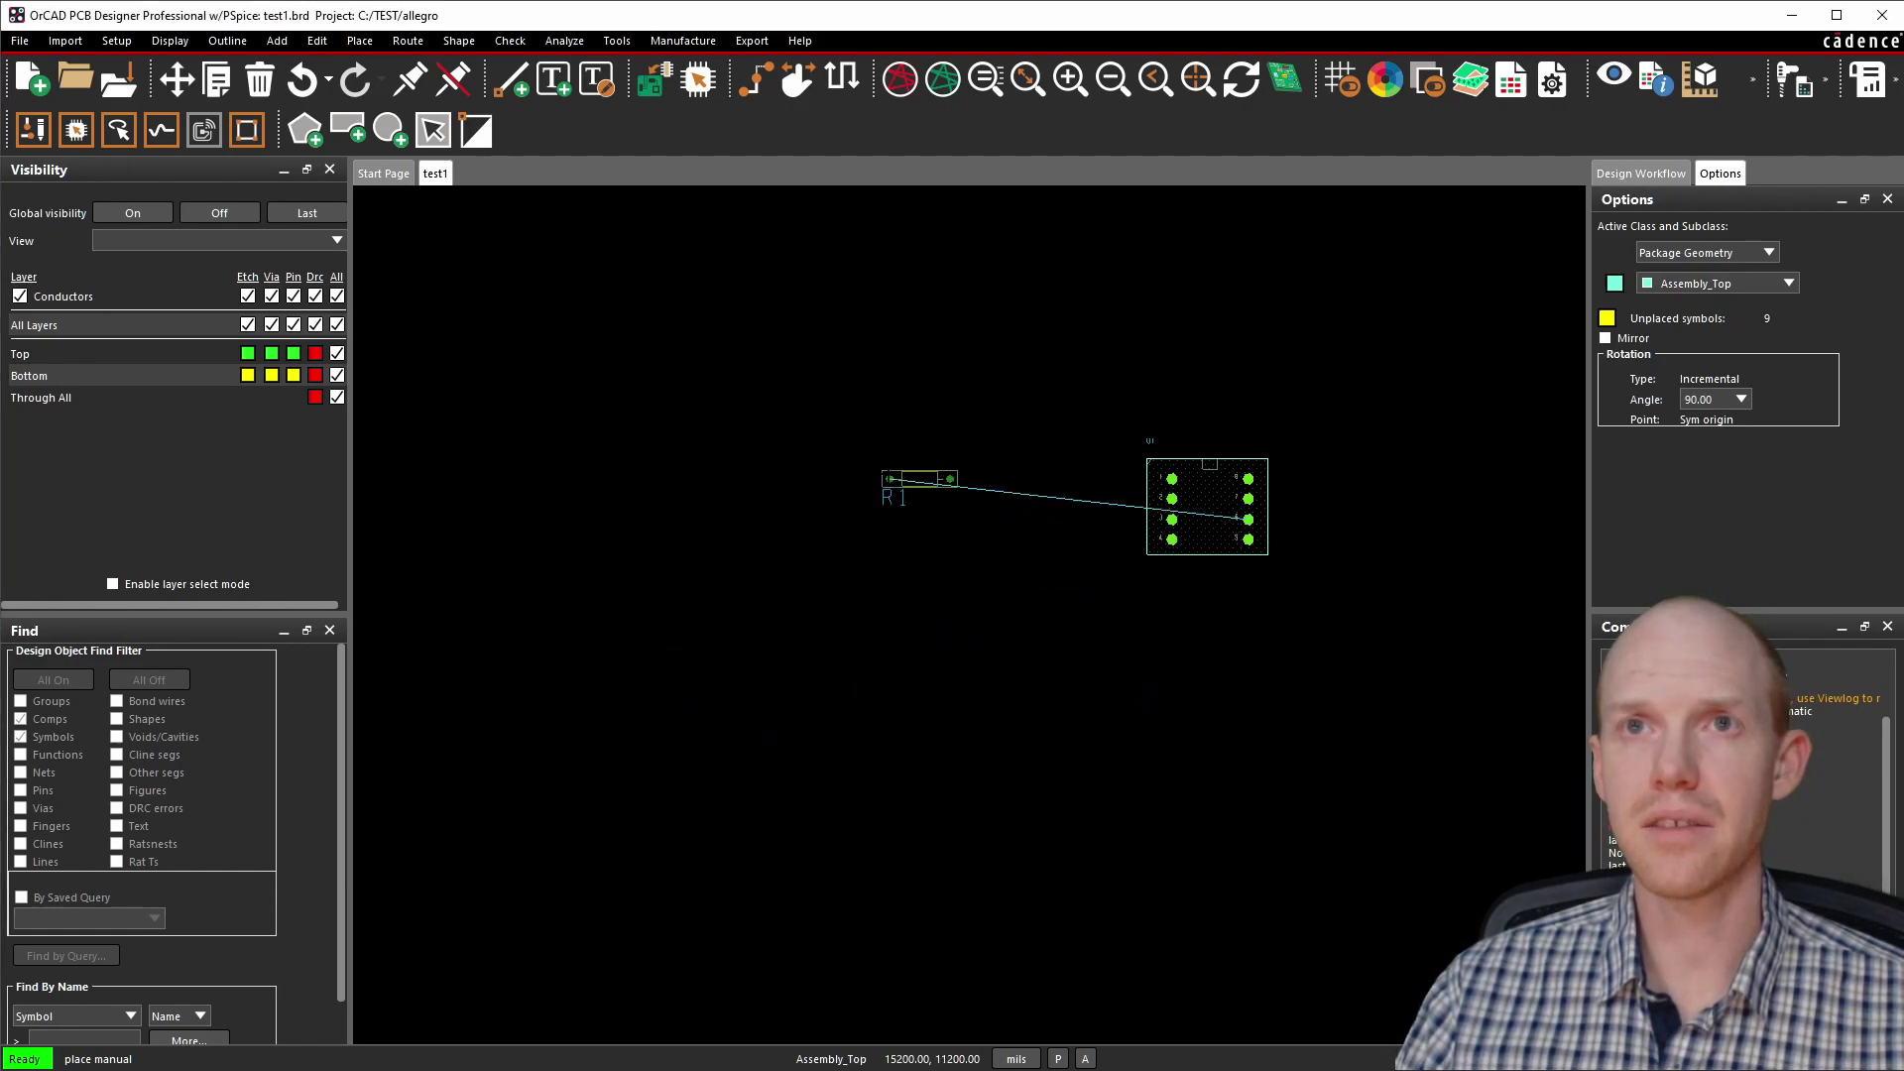
Place resistor R1 to the left of U1 and R2 below R1, and cancel the manual placement.
{"action": "left_click", "coordinate": [889, 479]}
{"action": "left_click", "coordinate": [890, 599]}
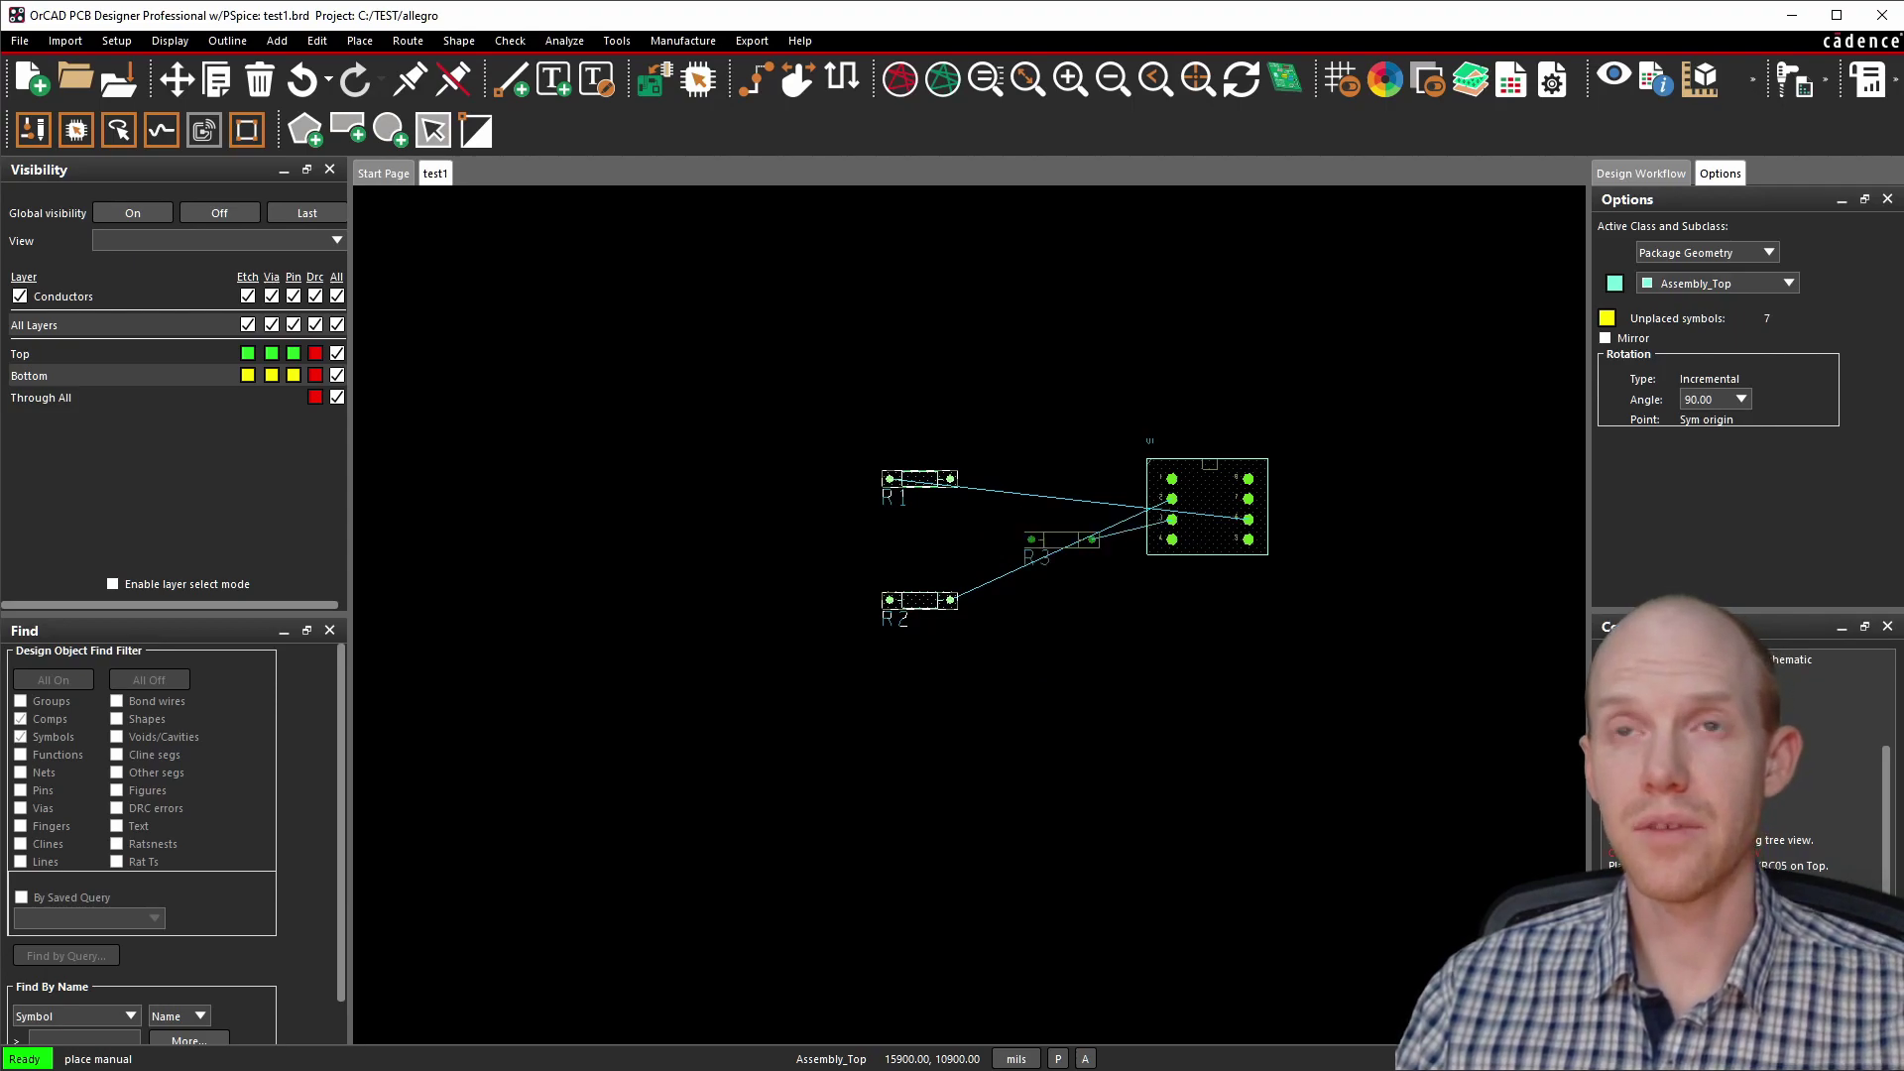
{"action": "key", "text": "Escape"}
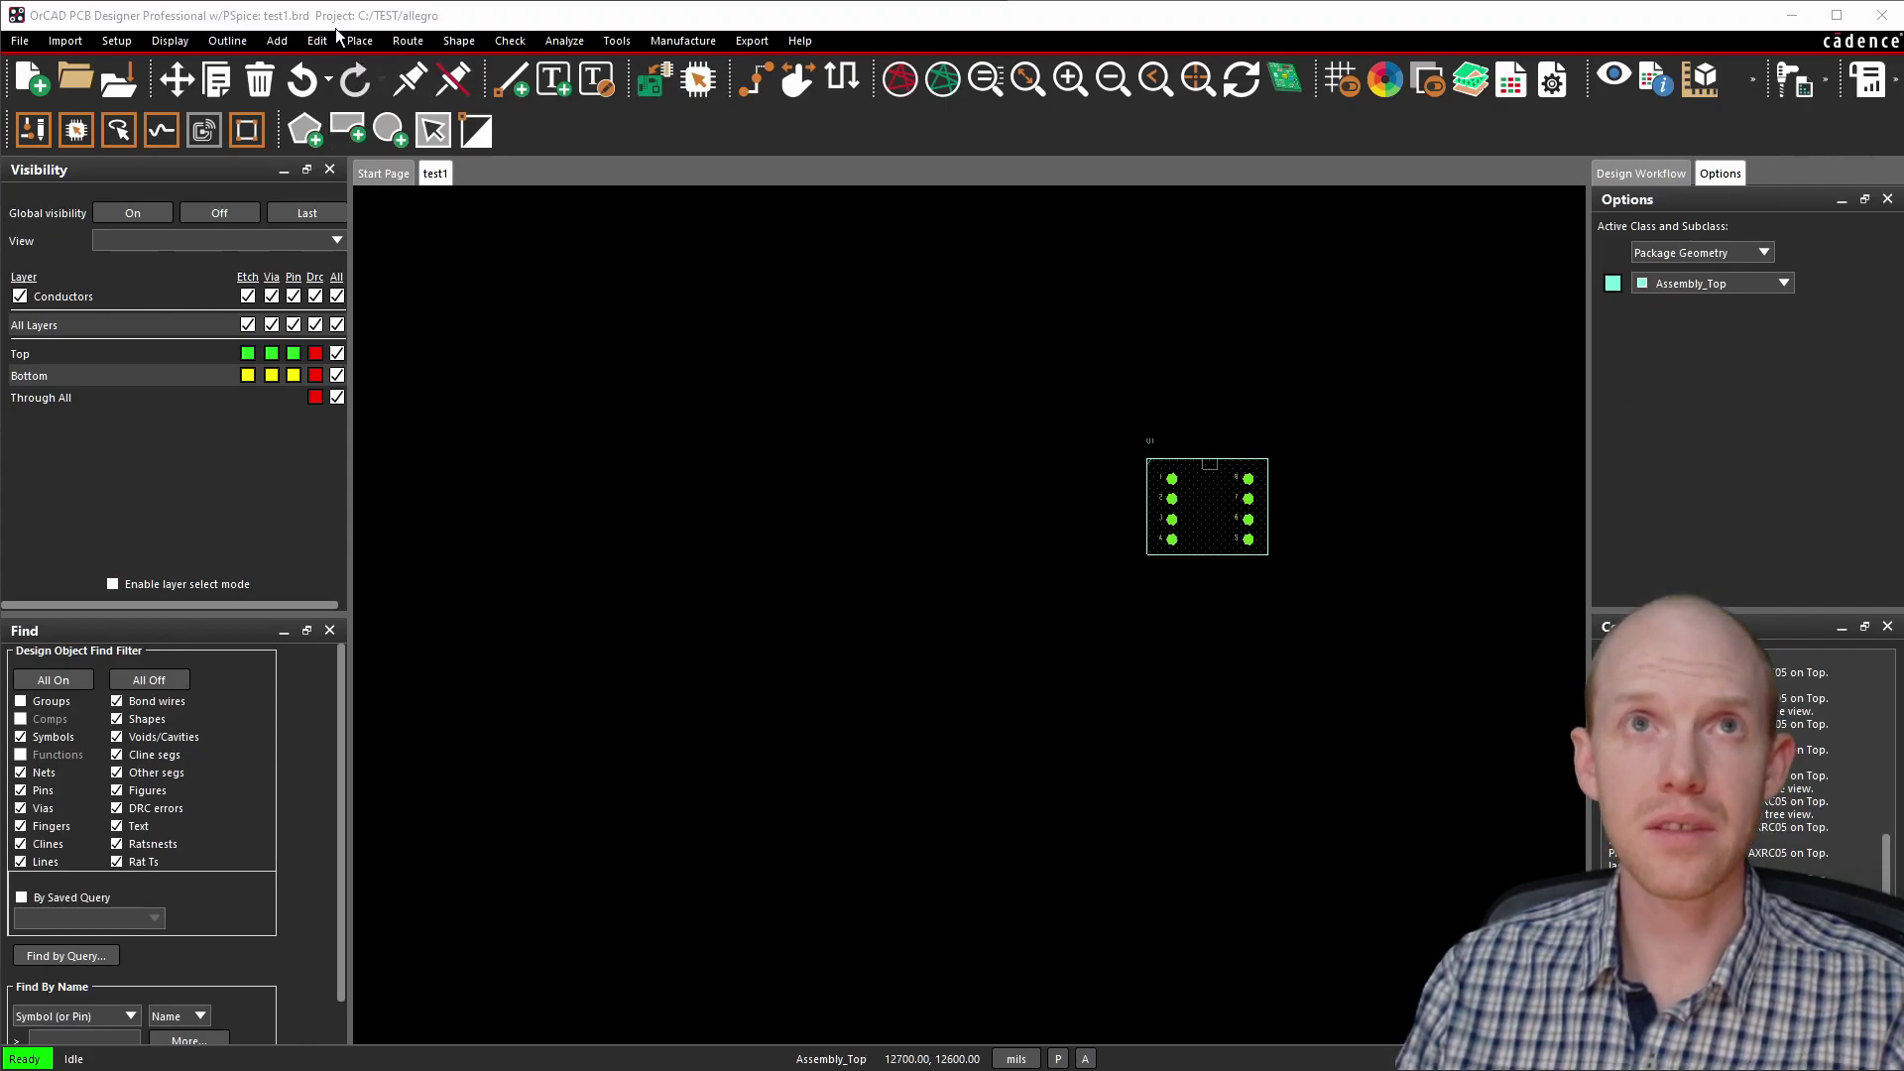
Restart manual placement with the dialog hidden, pick R2 in the OrCAD Capture schematic and place it on the board to the upper left of U1.
{"action": "left_click", "coordinate": [359, 40]}
{"action": "key", "text": "Escape"}
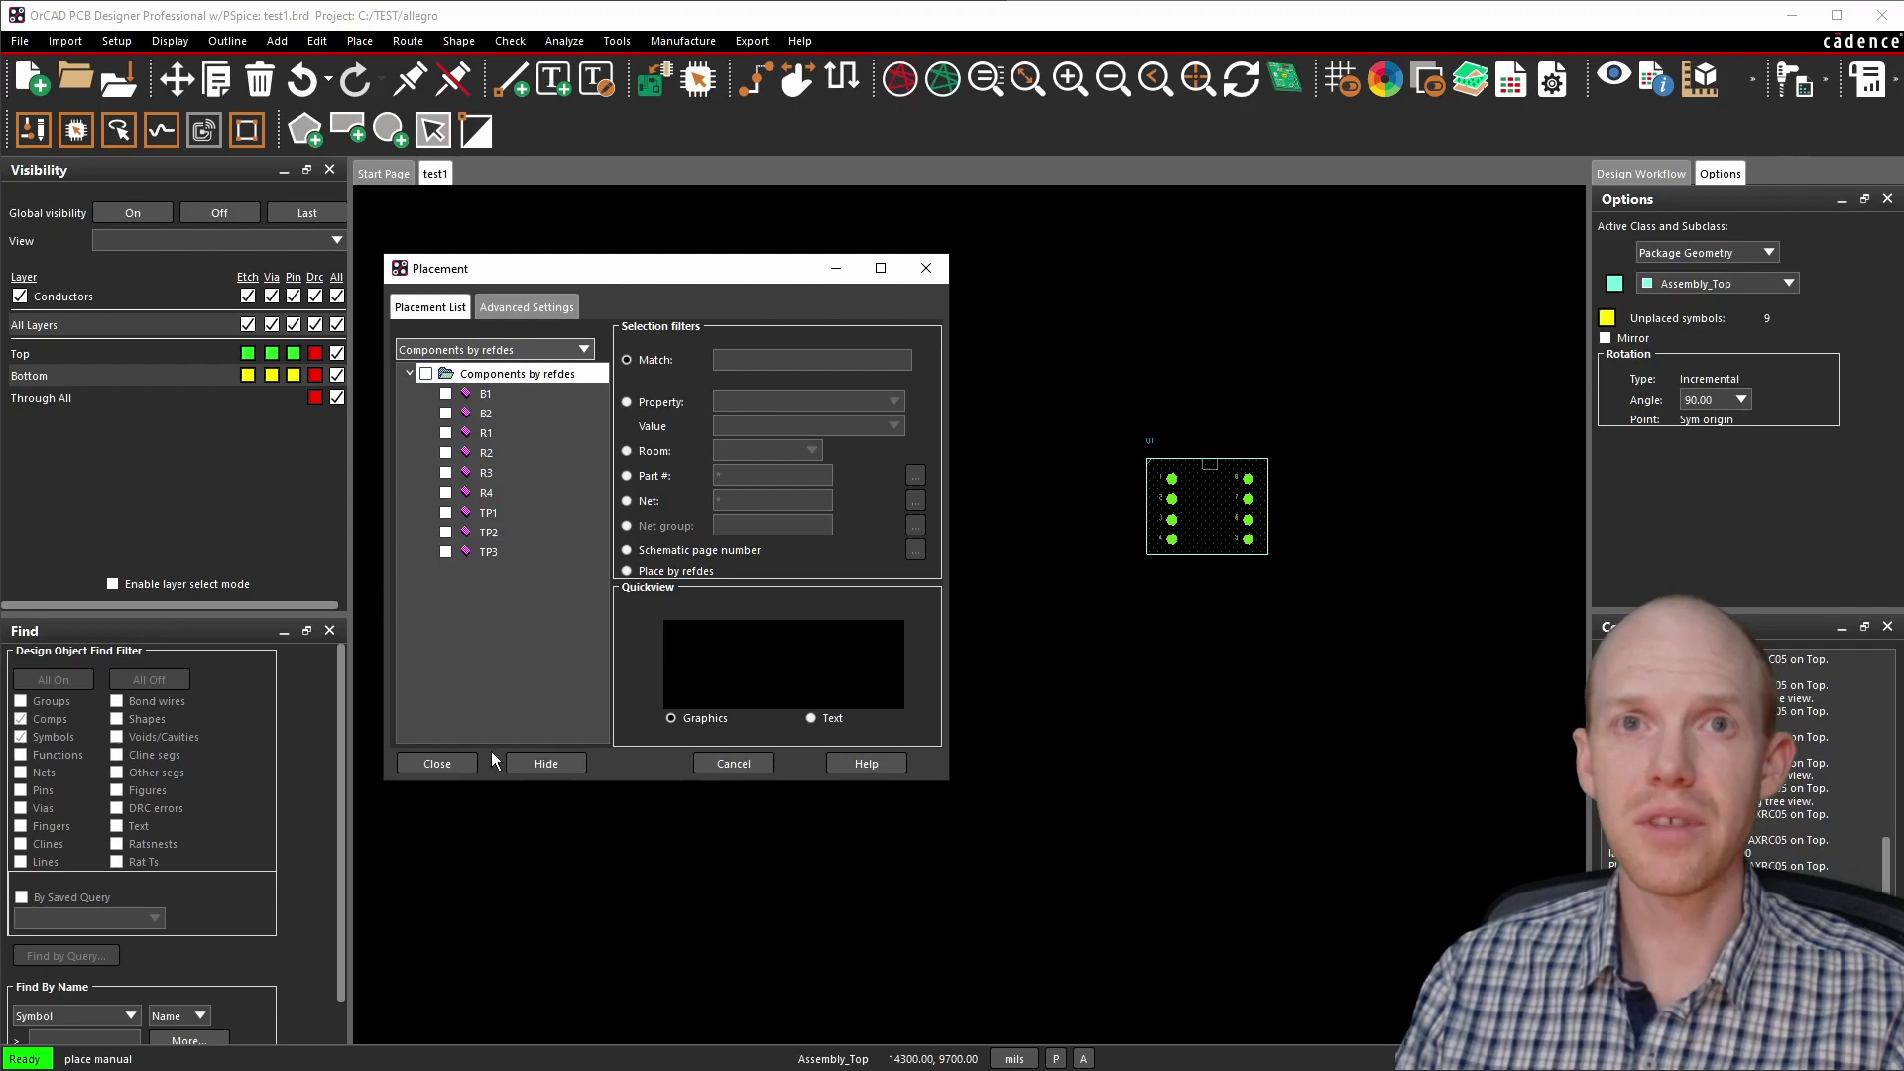
{"action": "left_click", "coordinate": [549, 765]}
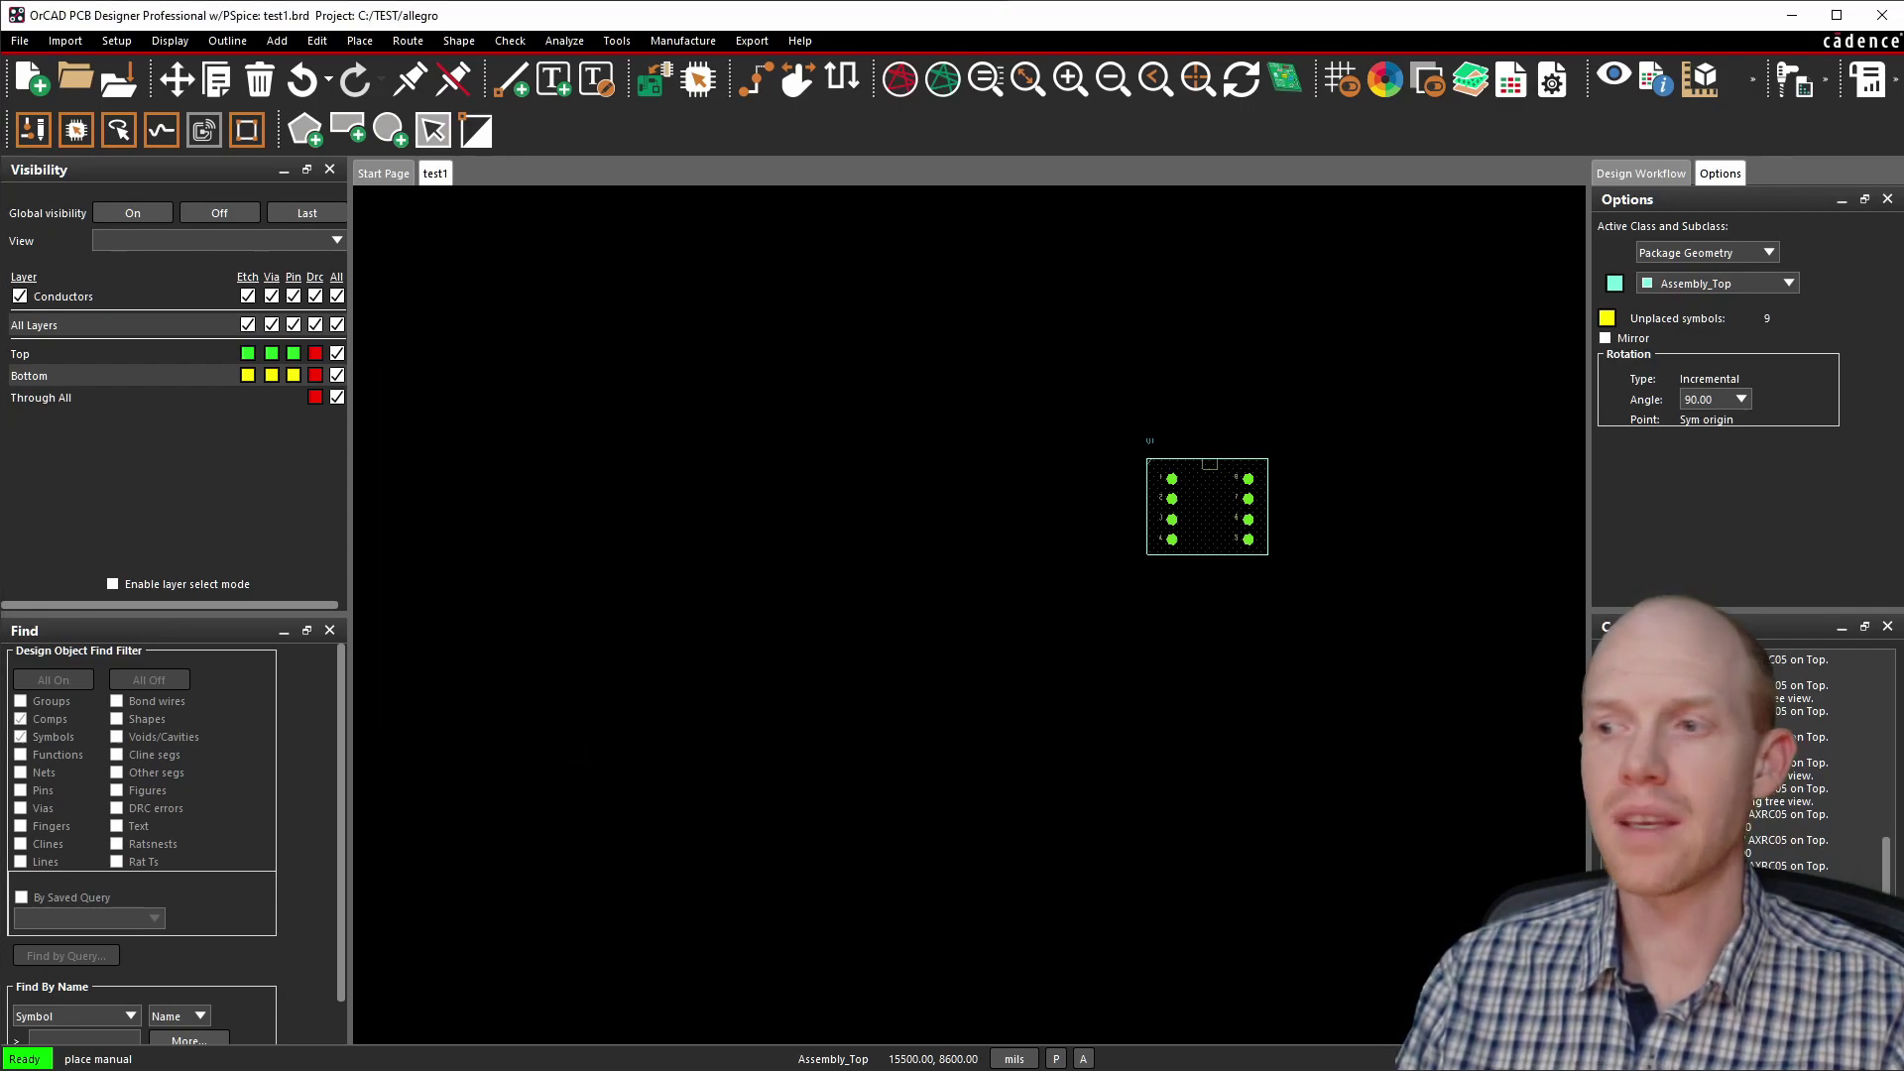
{"action": "key", "text": "alt+Tab"}
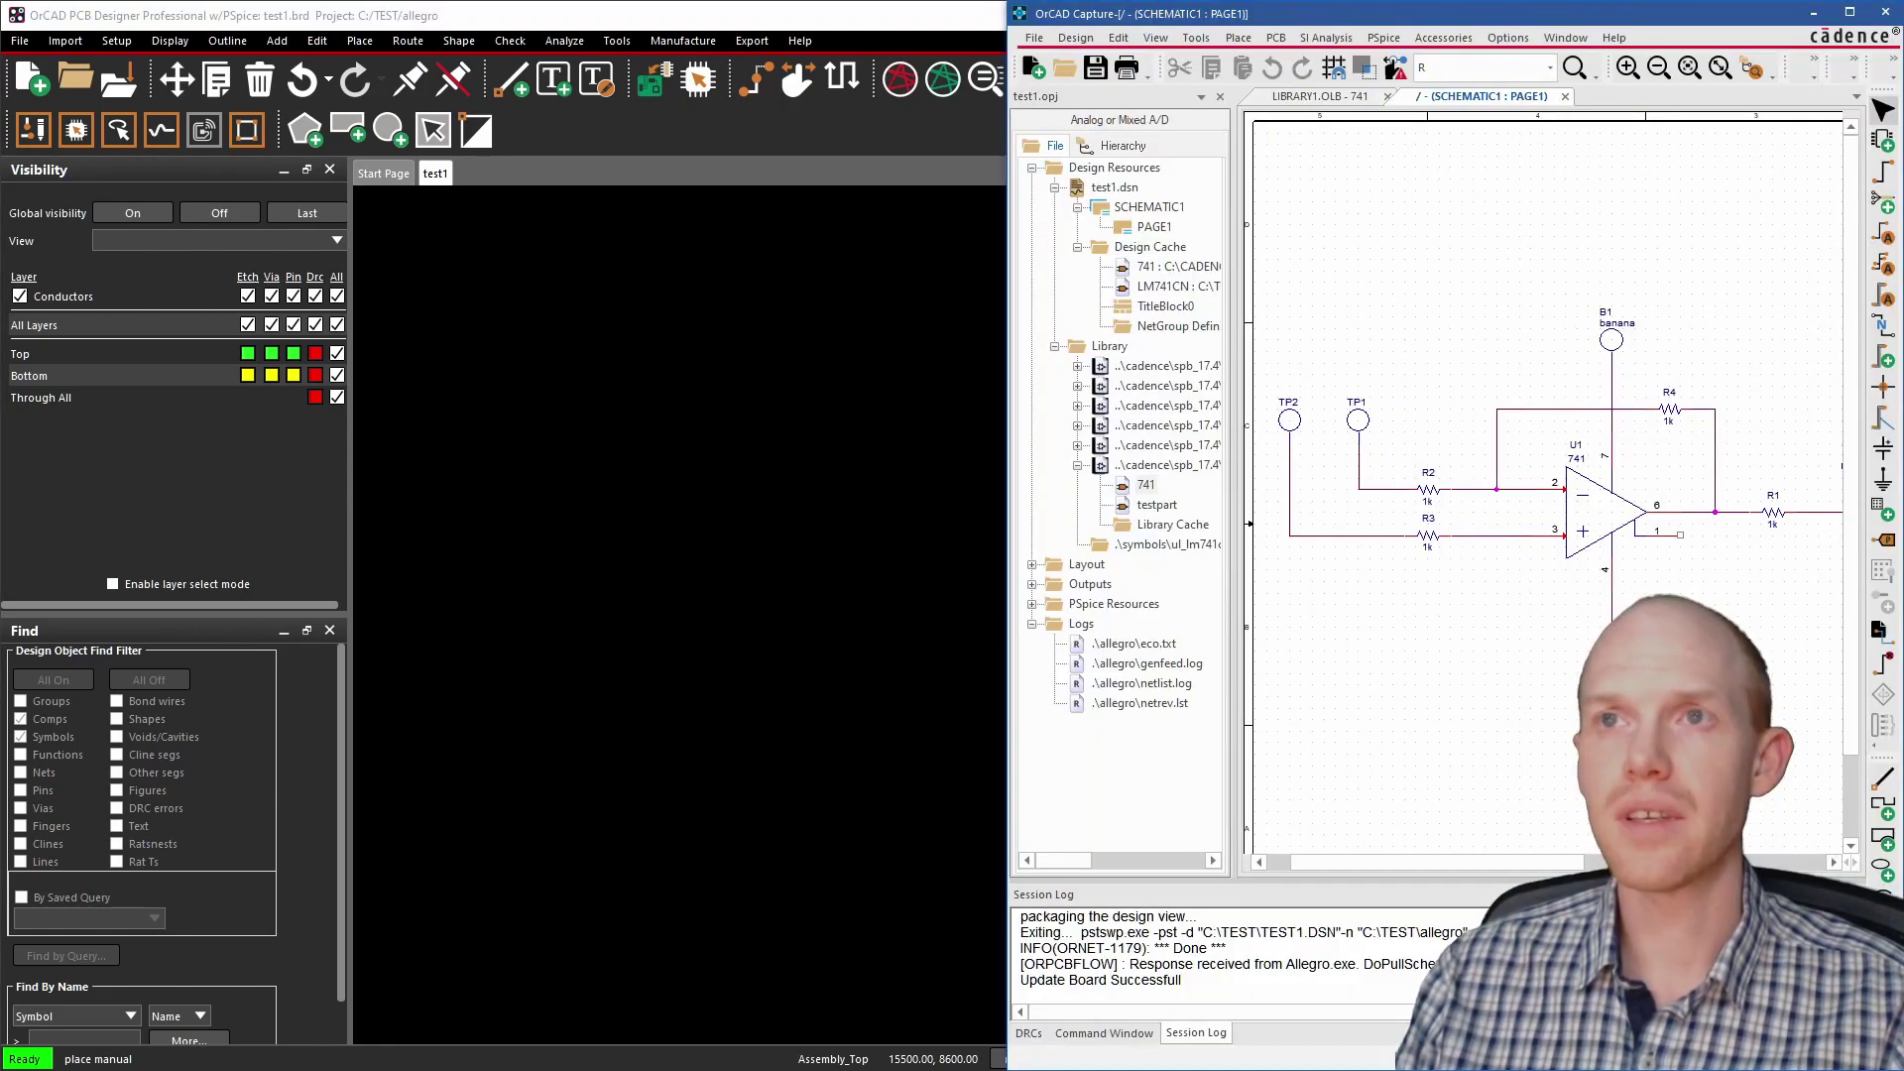
{"action": "left_click", "coordinate": [1429, 493]}
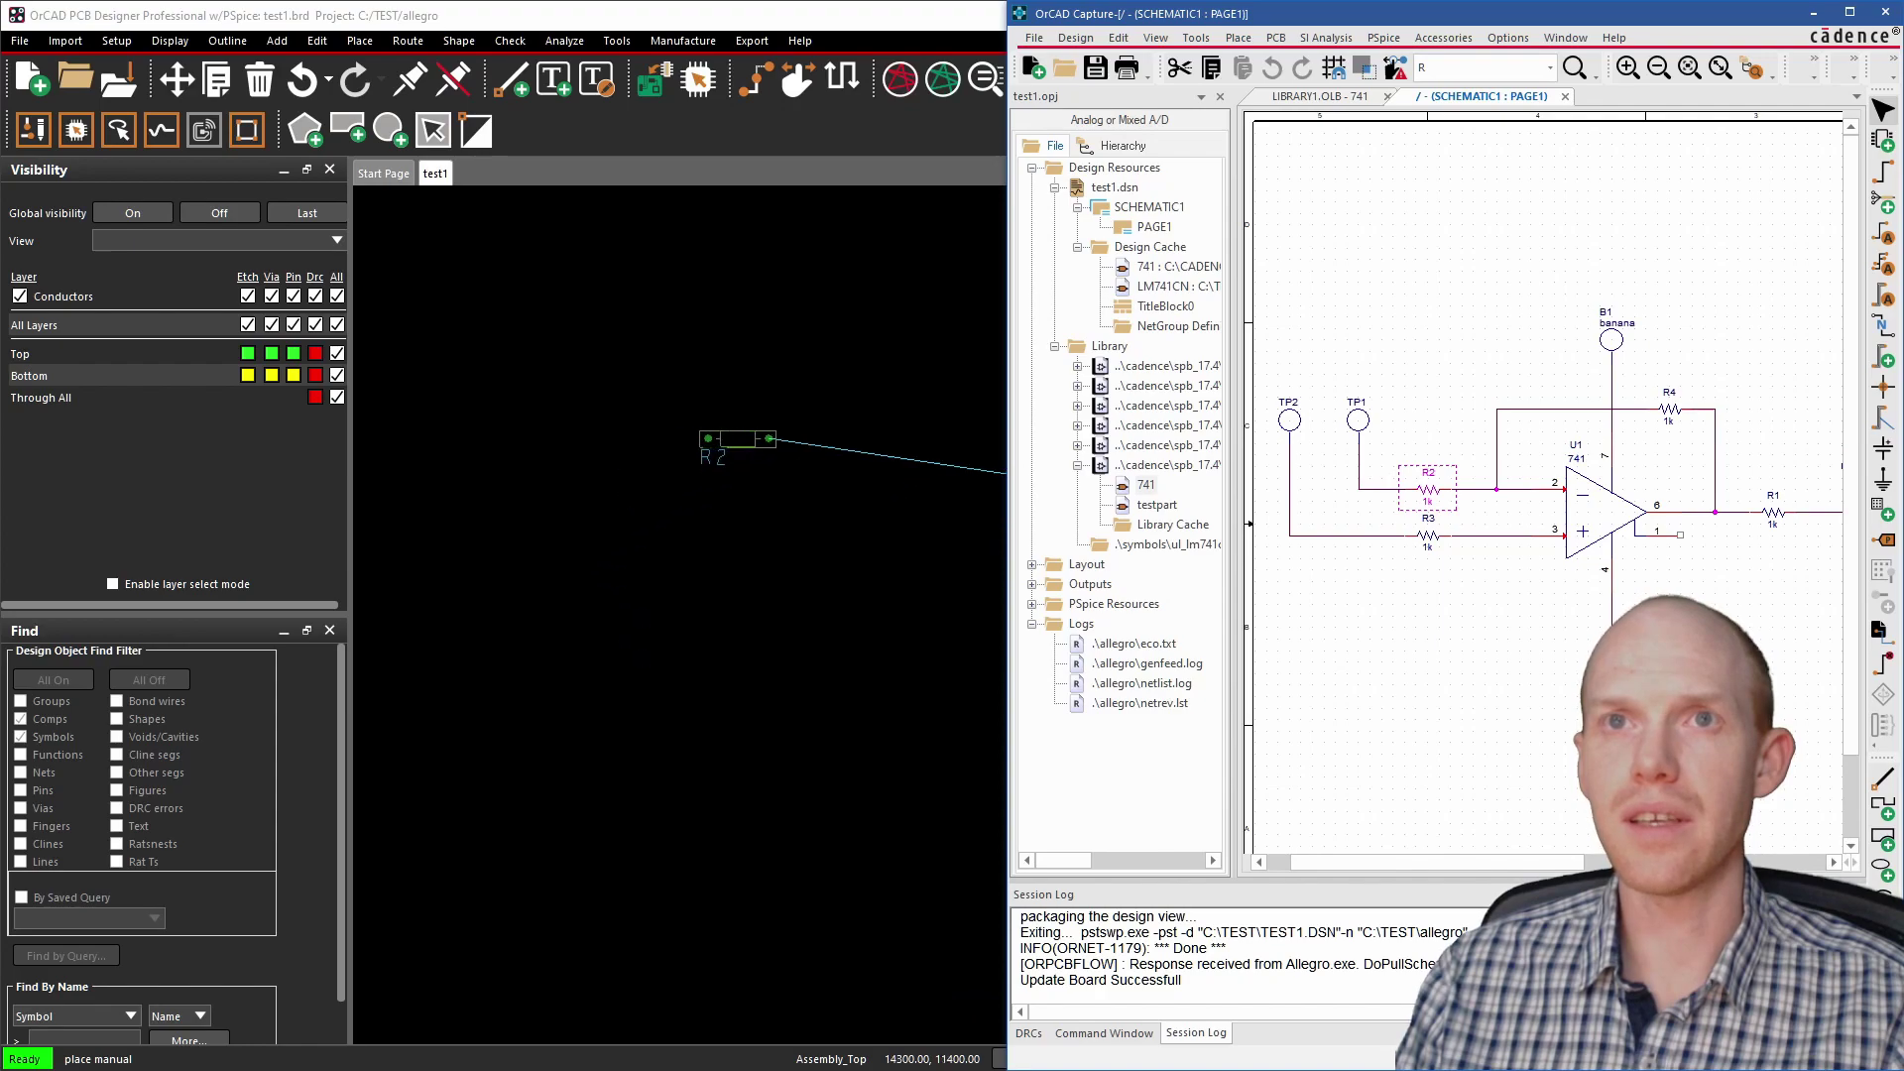
{"action": "left_click", "coordinate": [607, 357]}
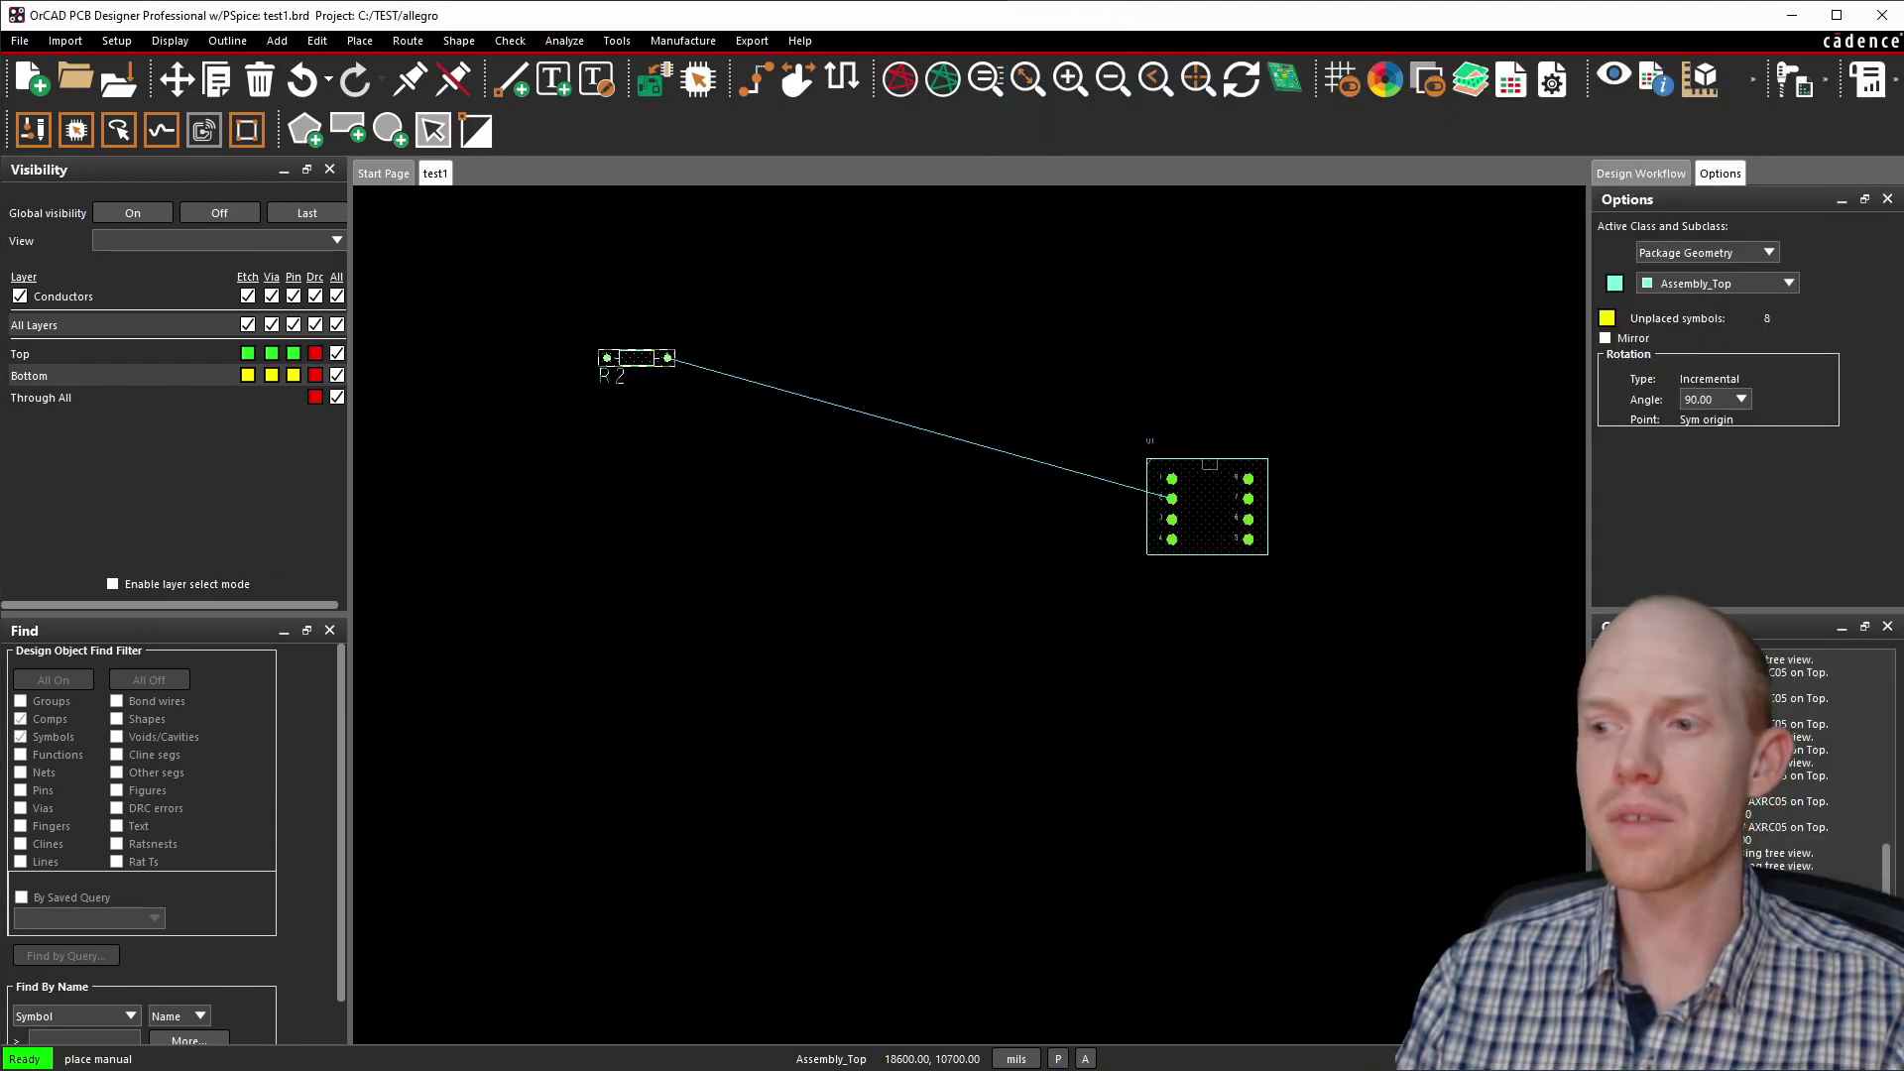
Pick R1 in the OrCAD Capture schematic, position it below R2 on the board, and cancel the manual placement.
{"action": "key", "text": "alt+Tab"}
{"action": "left_click", "coordinate": [1816, 505]}
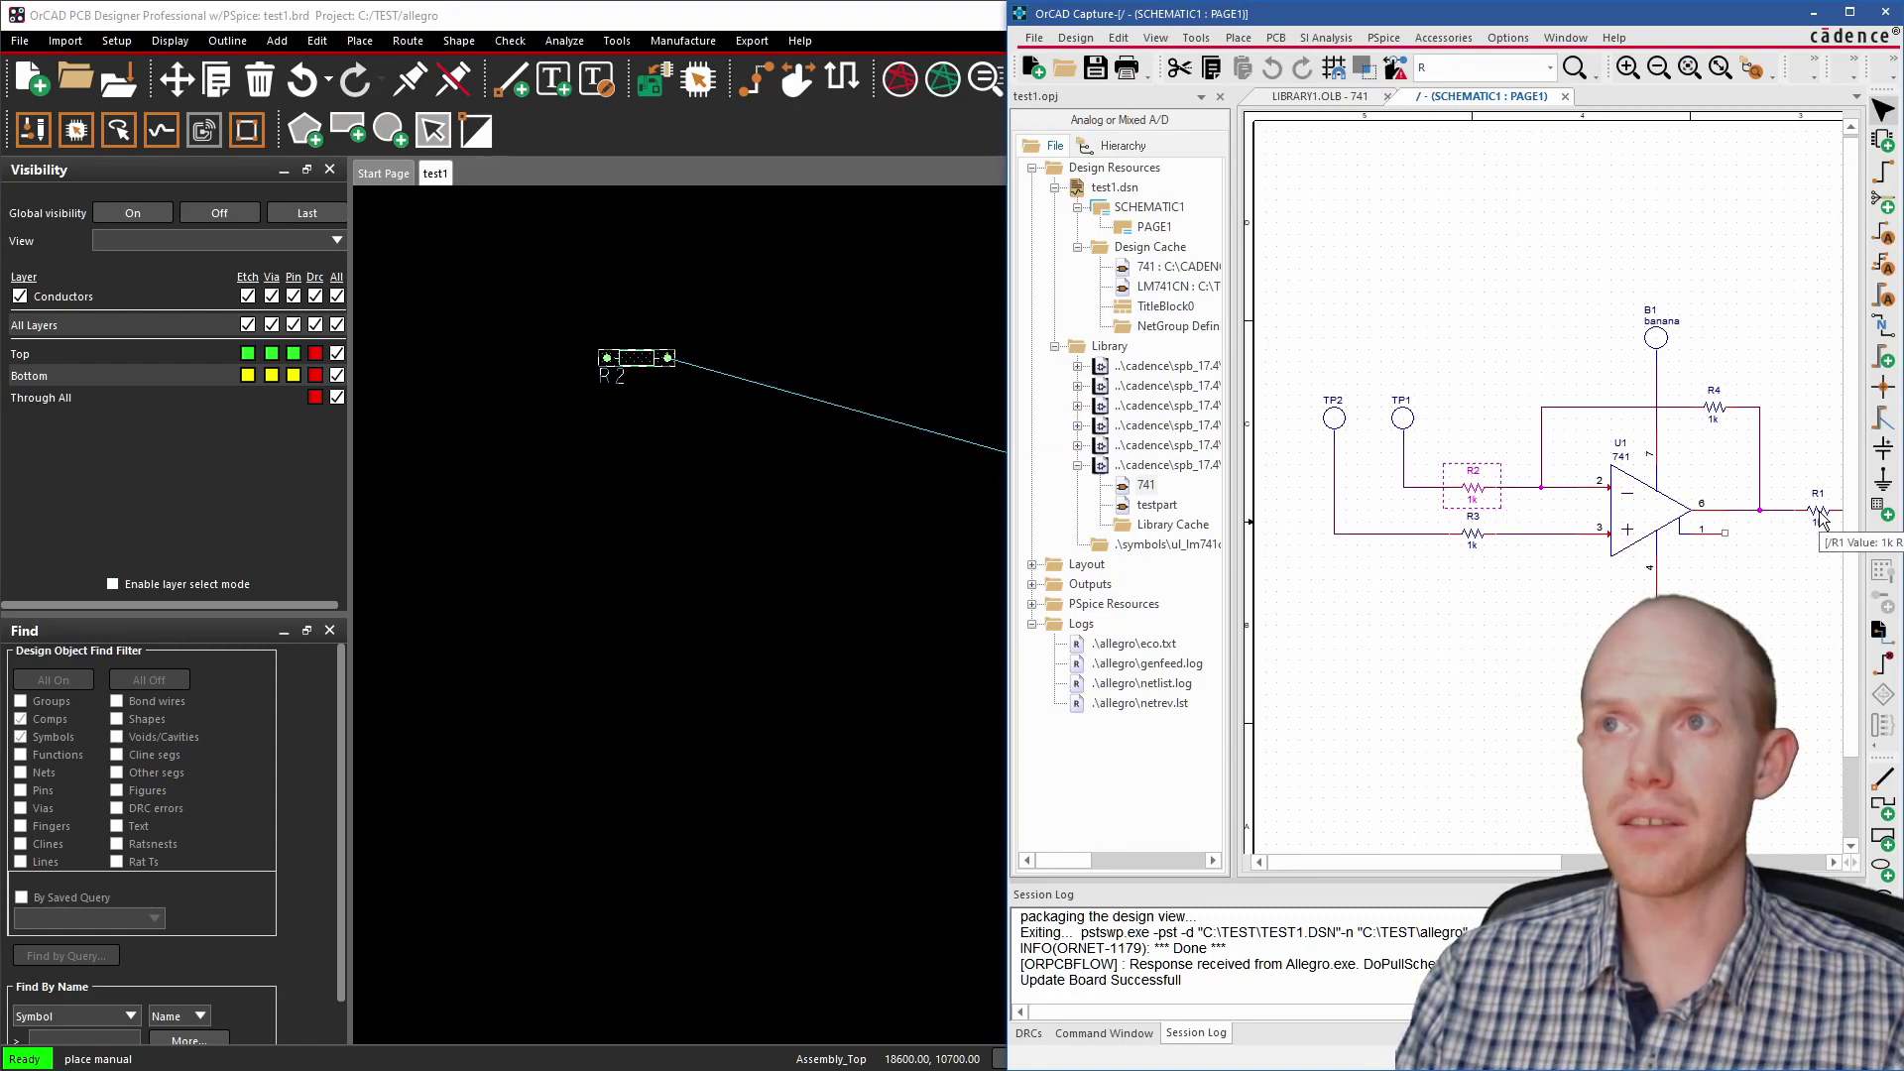
{"action": "left_click", "coordinate": [606, 458]}
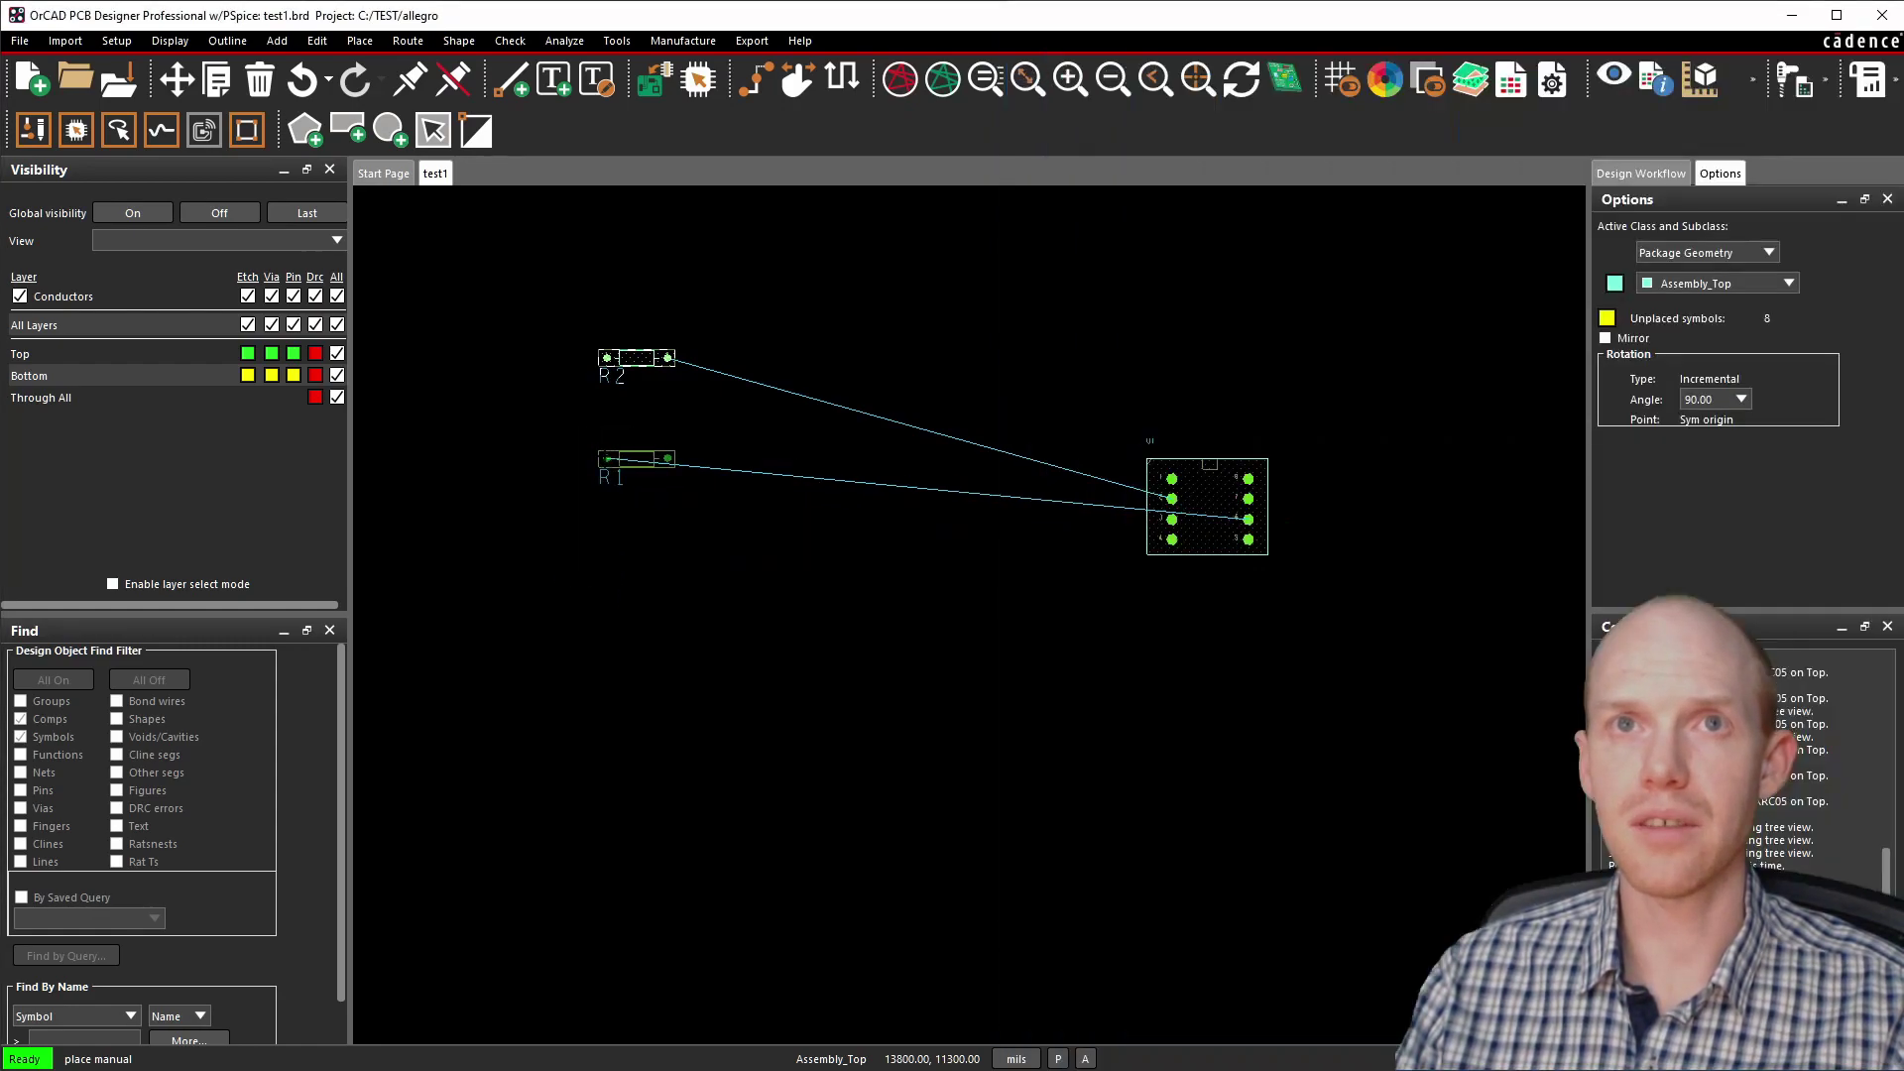
{"action": "key", "text": "Escape"}
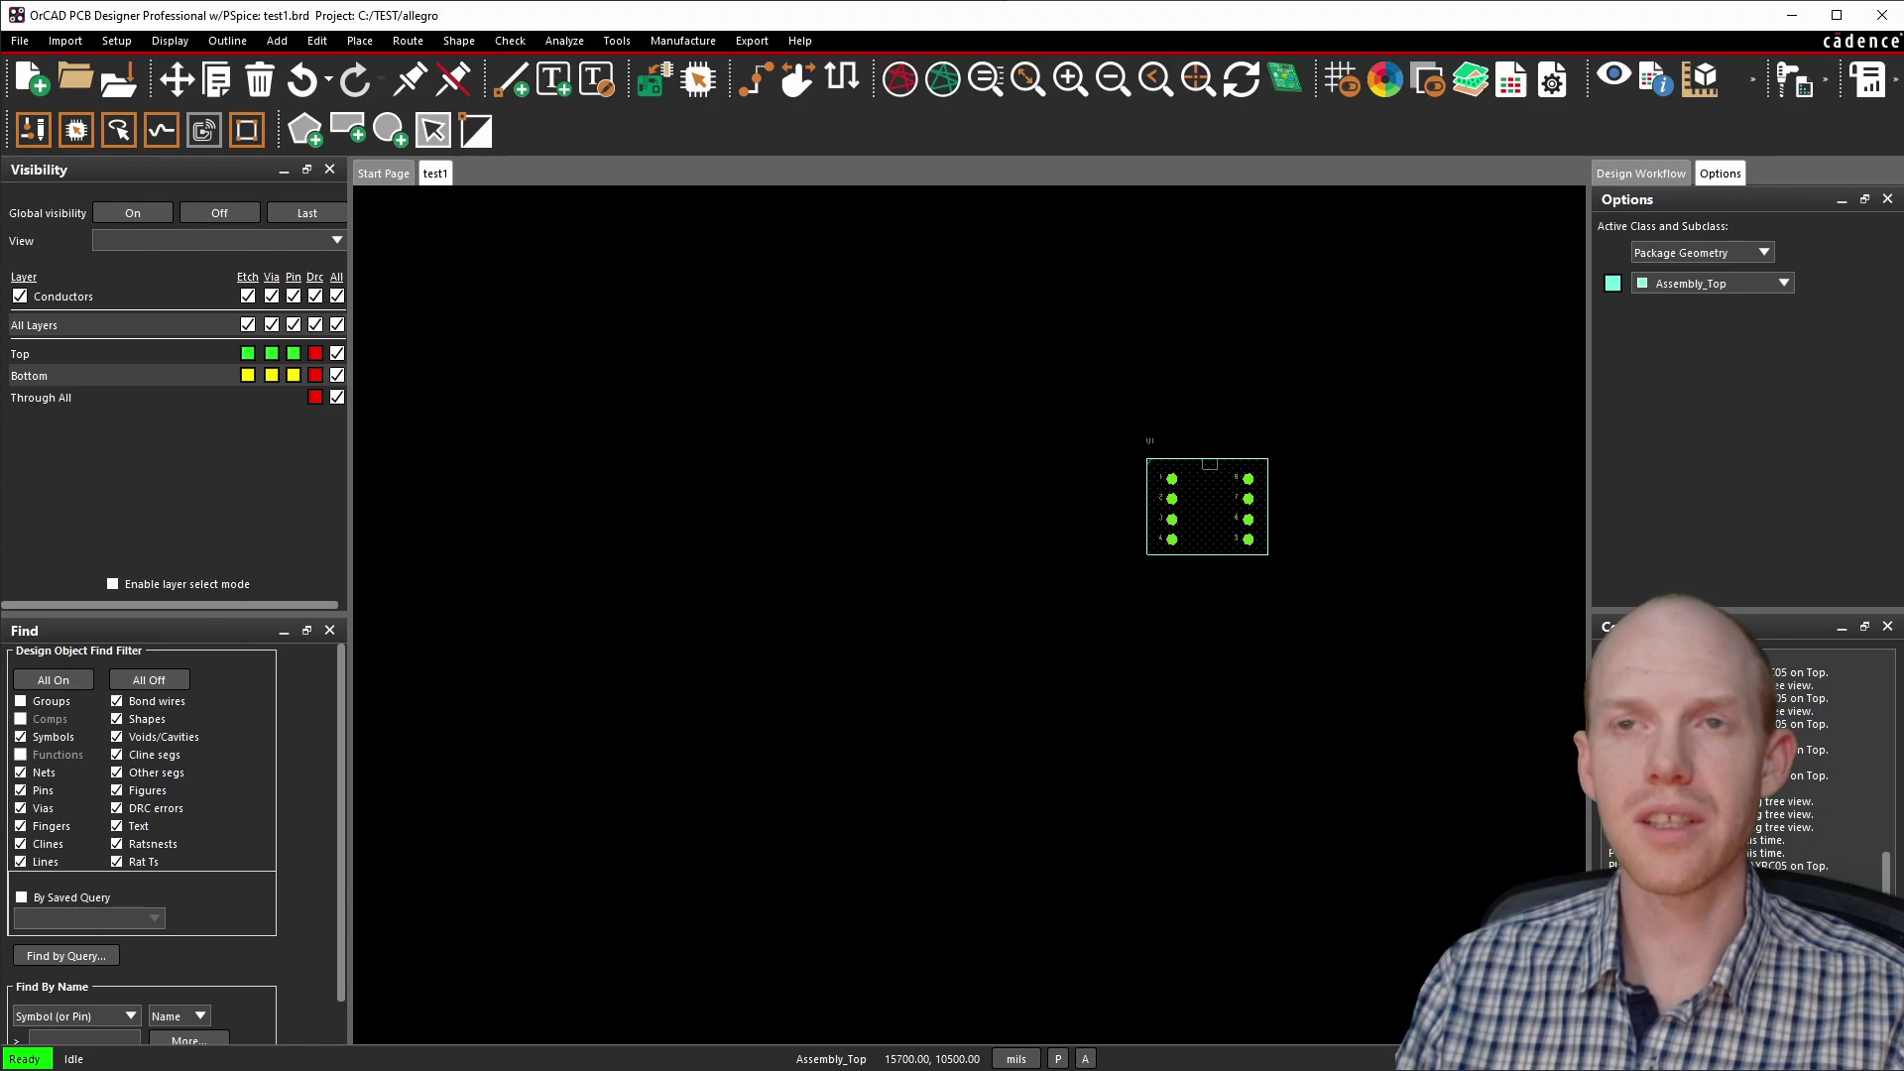
Switch to the C:\TEST\SYMBOLS folder in File Explorer and select the padstack file 340r210.pad.
{"action": "key", "text": "alt+Tab"}
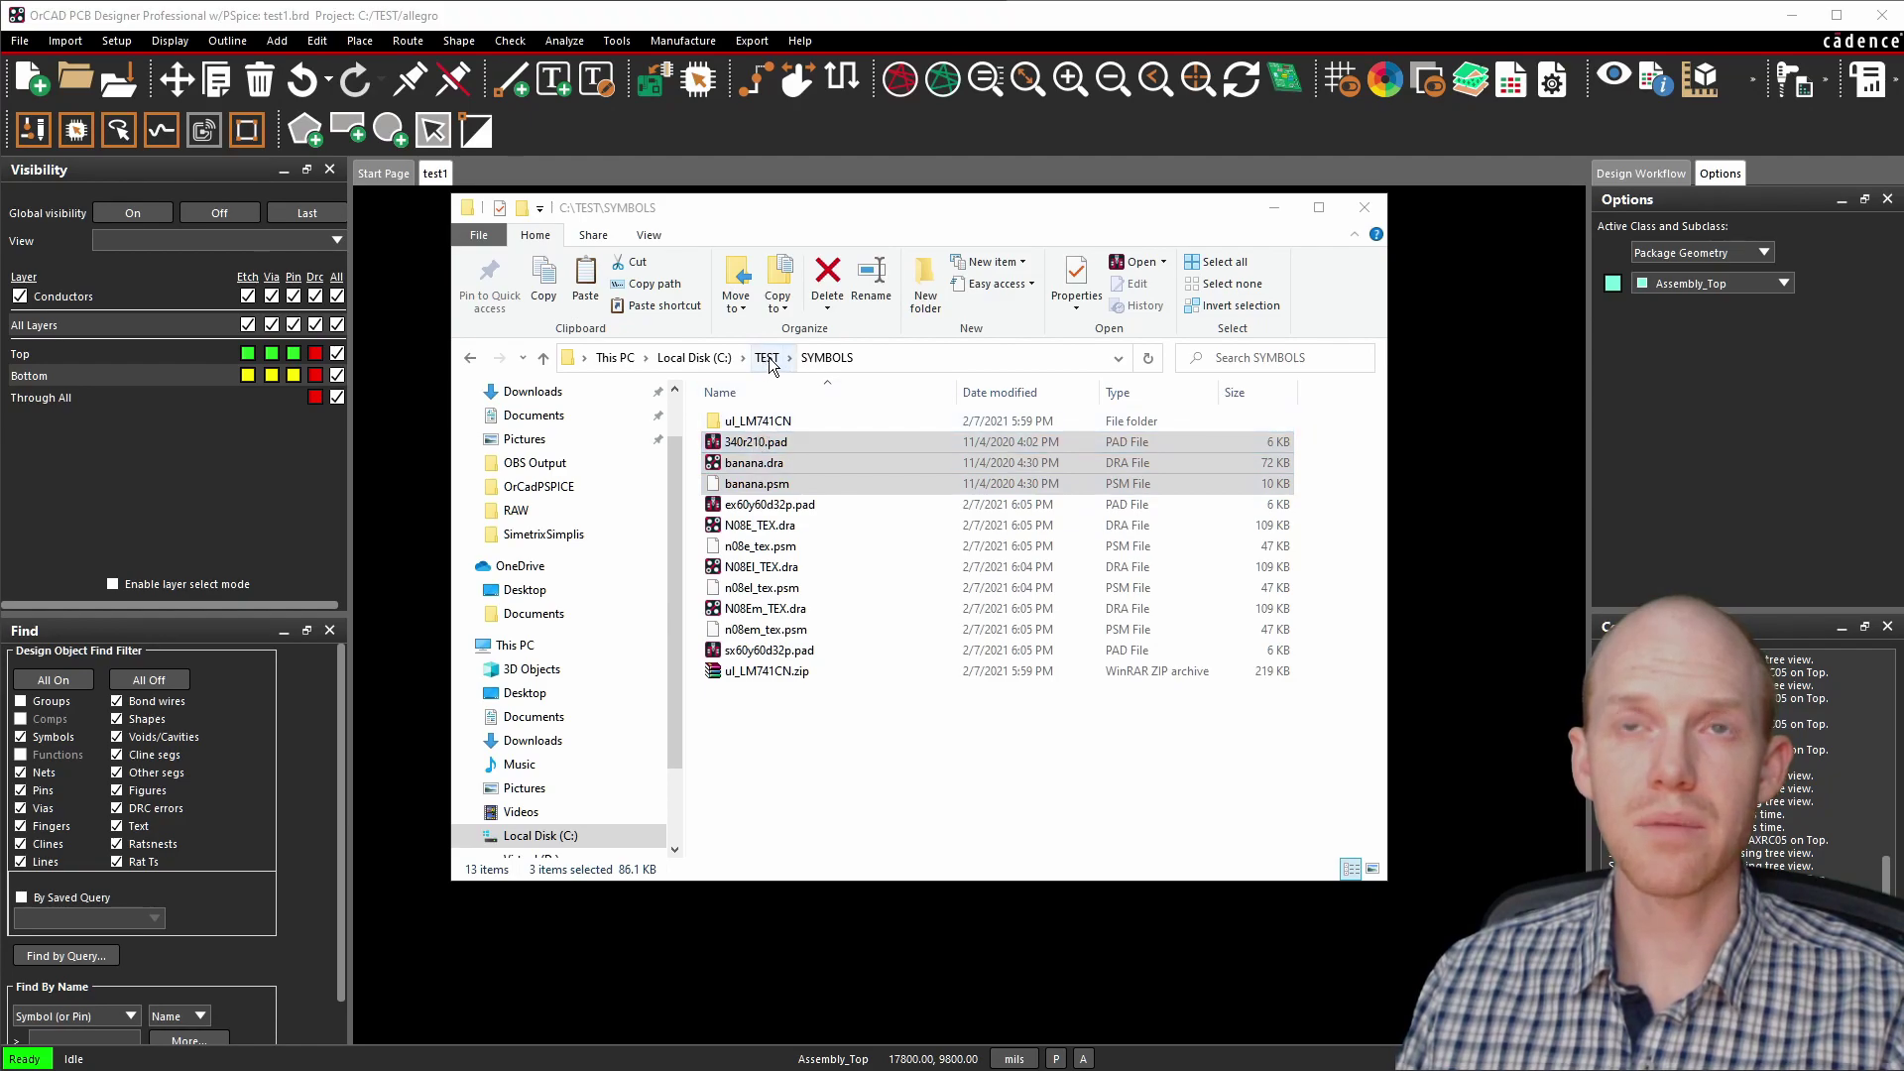
{"action": "left_click", "coordinate": [745, 446]}
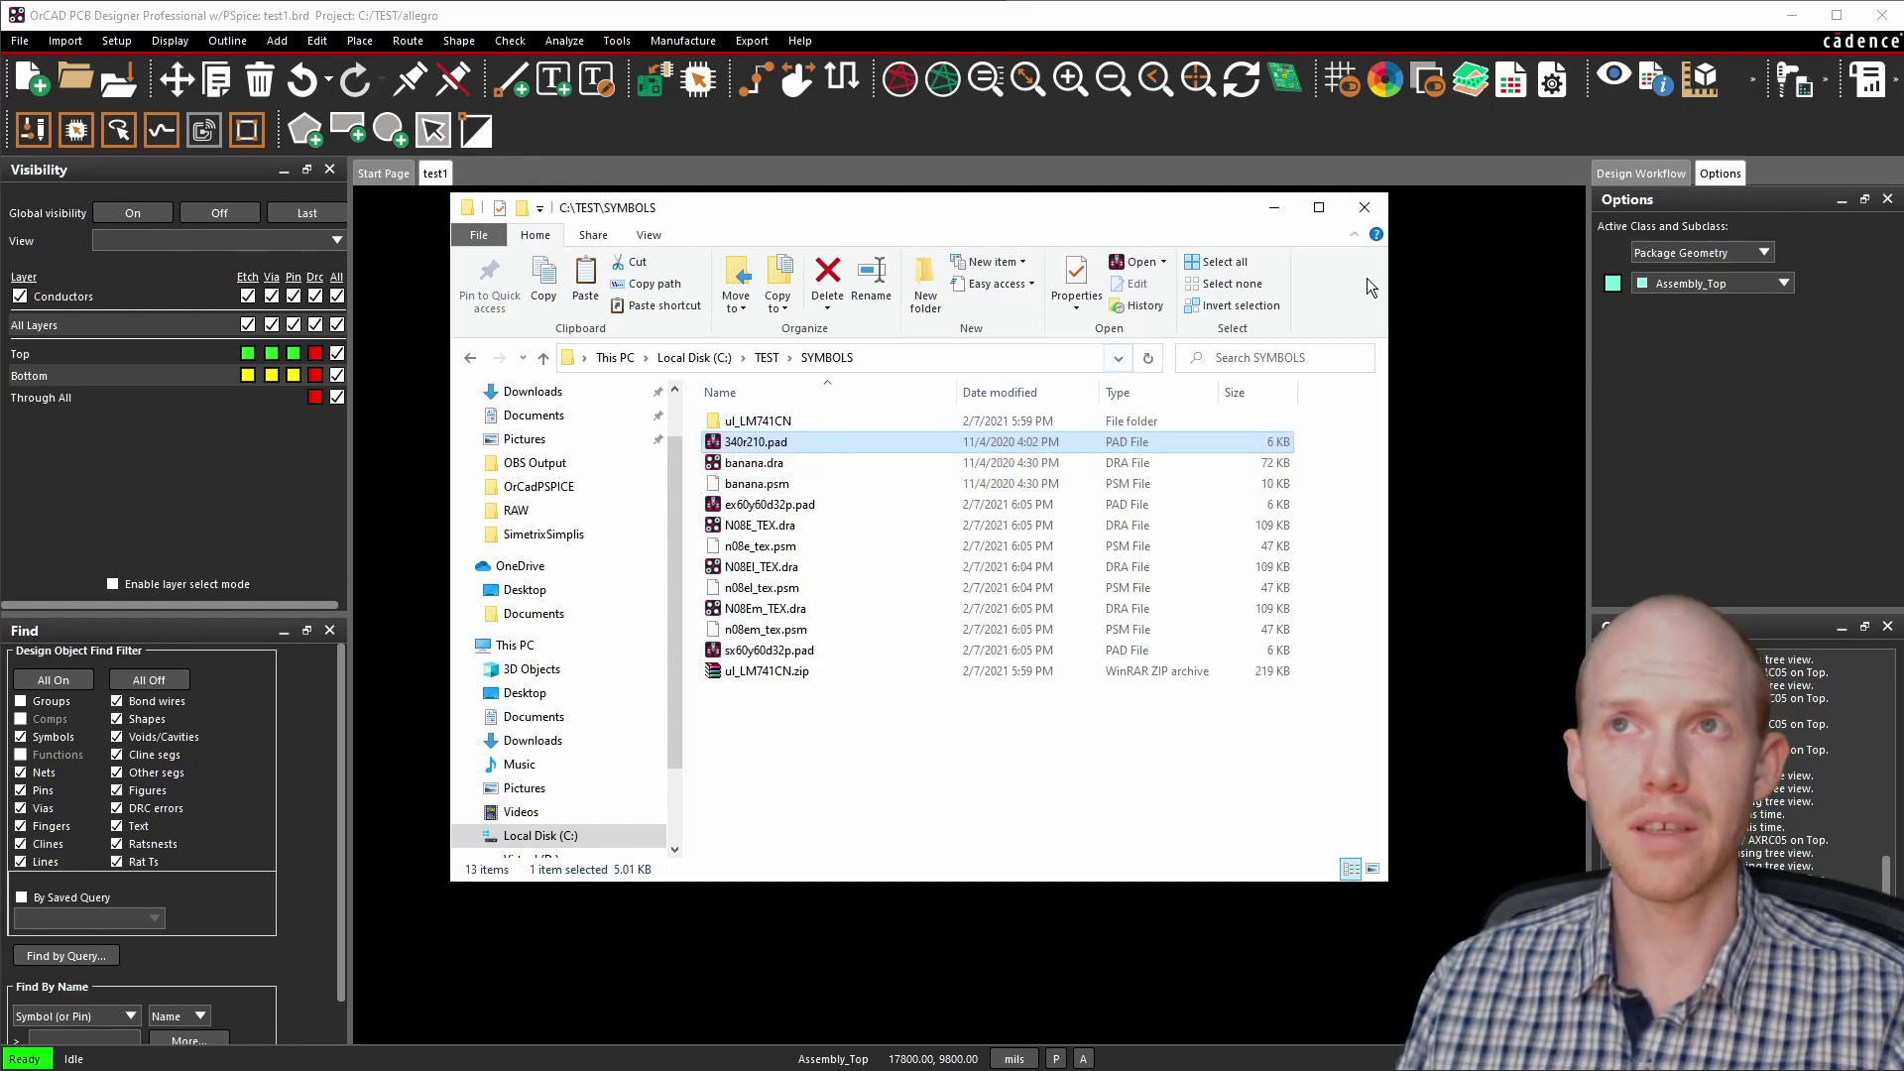
Return to the board layout and start manual placement with all listed components selected by refdes and the placement dialog hidden.
{"action": "left_click", "coordinate": [1275, 209]}
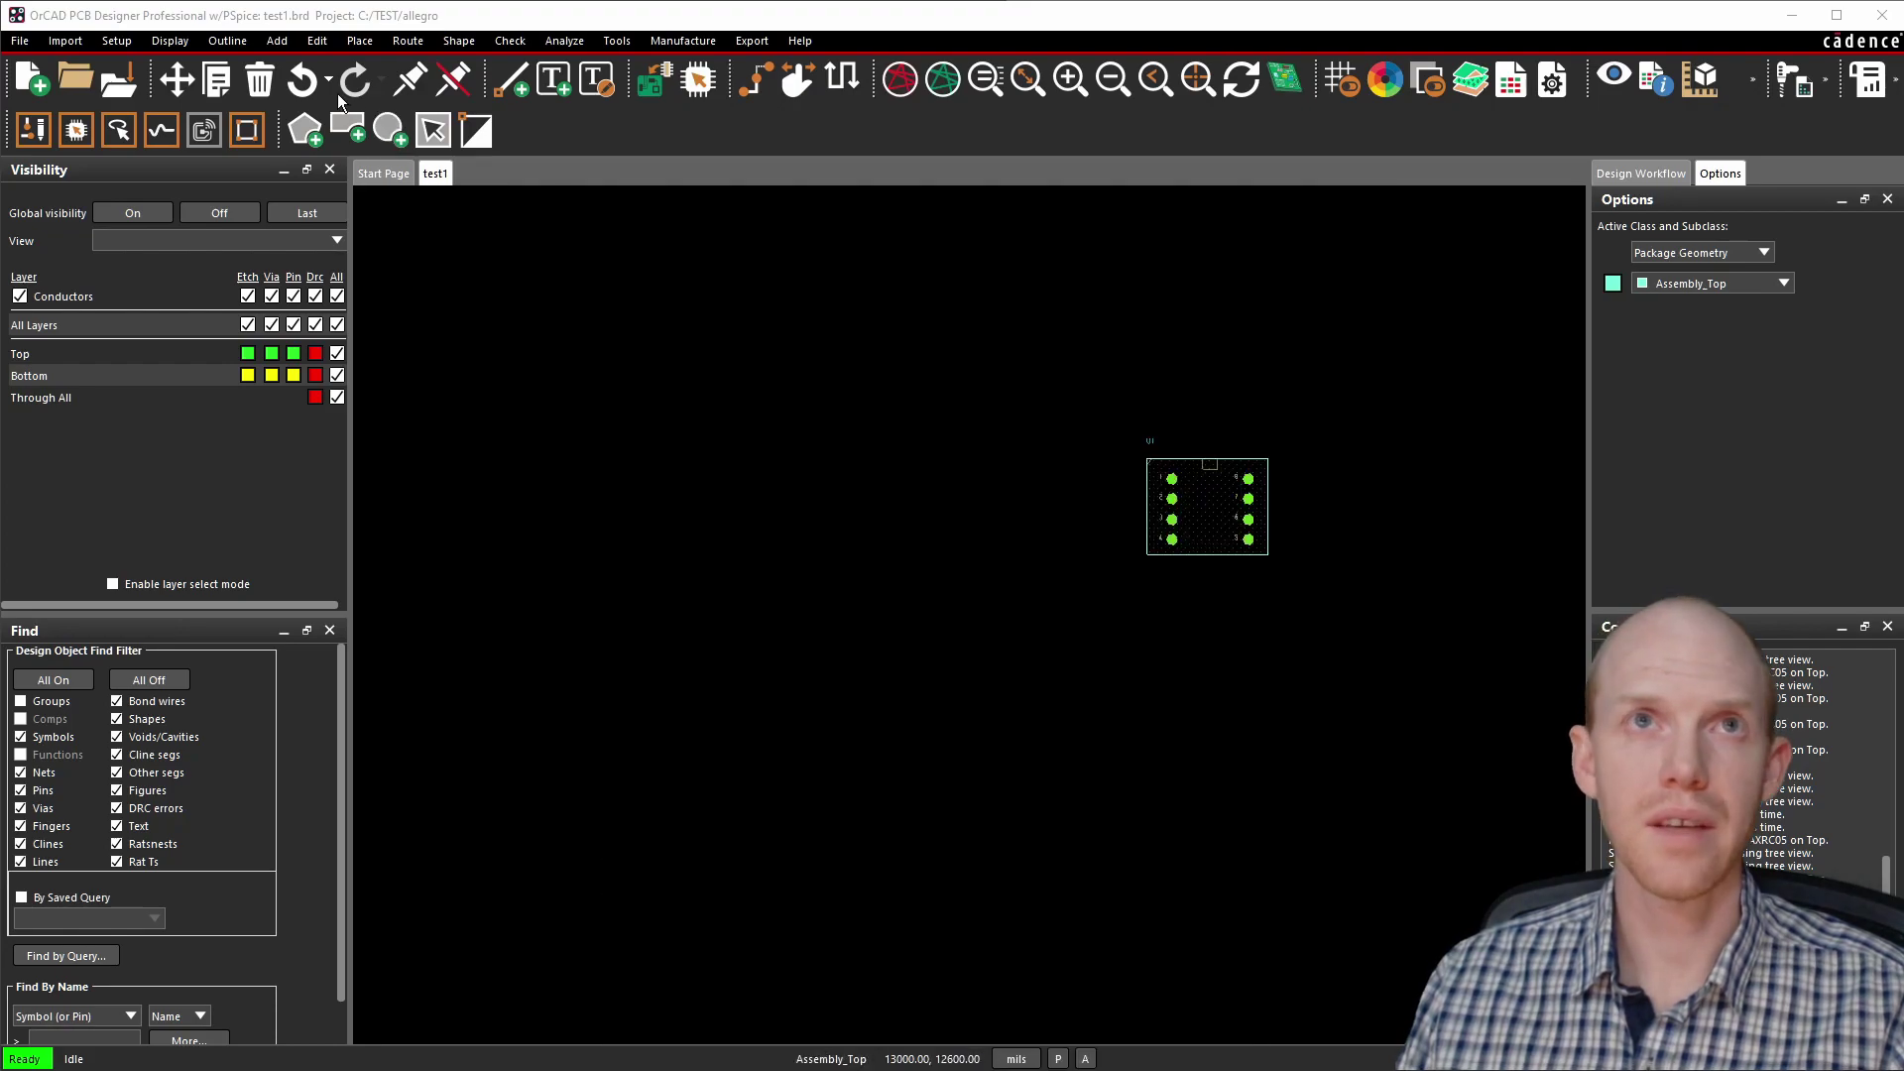
{"action": "left_click", "coordinate": [359, 41]}
{"action": "left_click", "coordinate": [367, 68]}
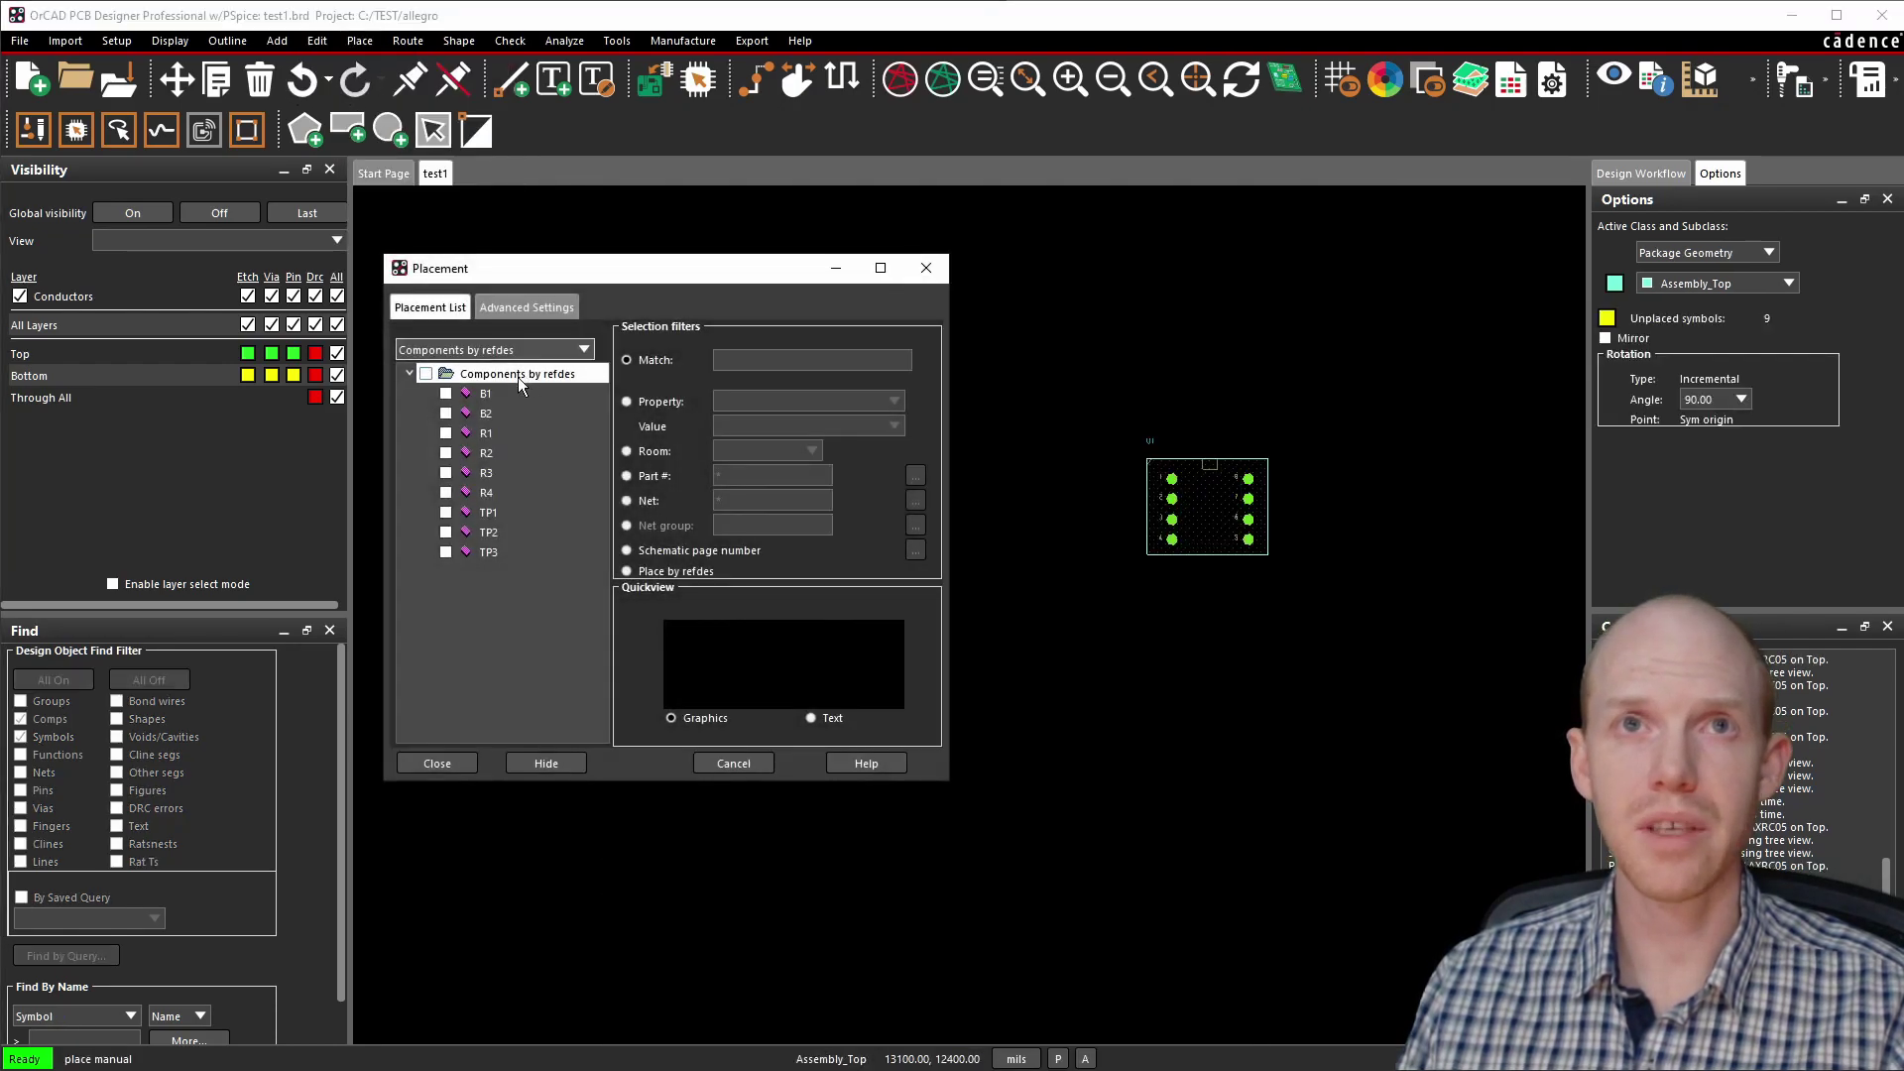
{"action": "left_click", "coordinate": [425, 374]}
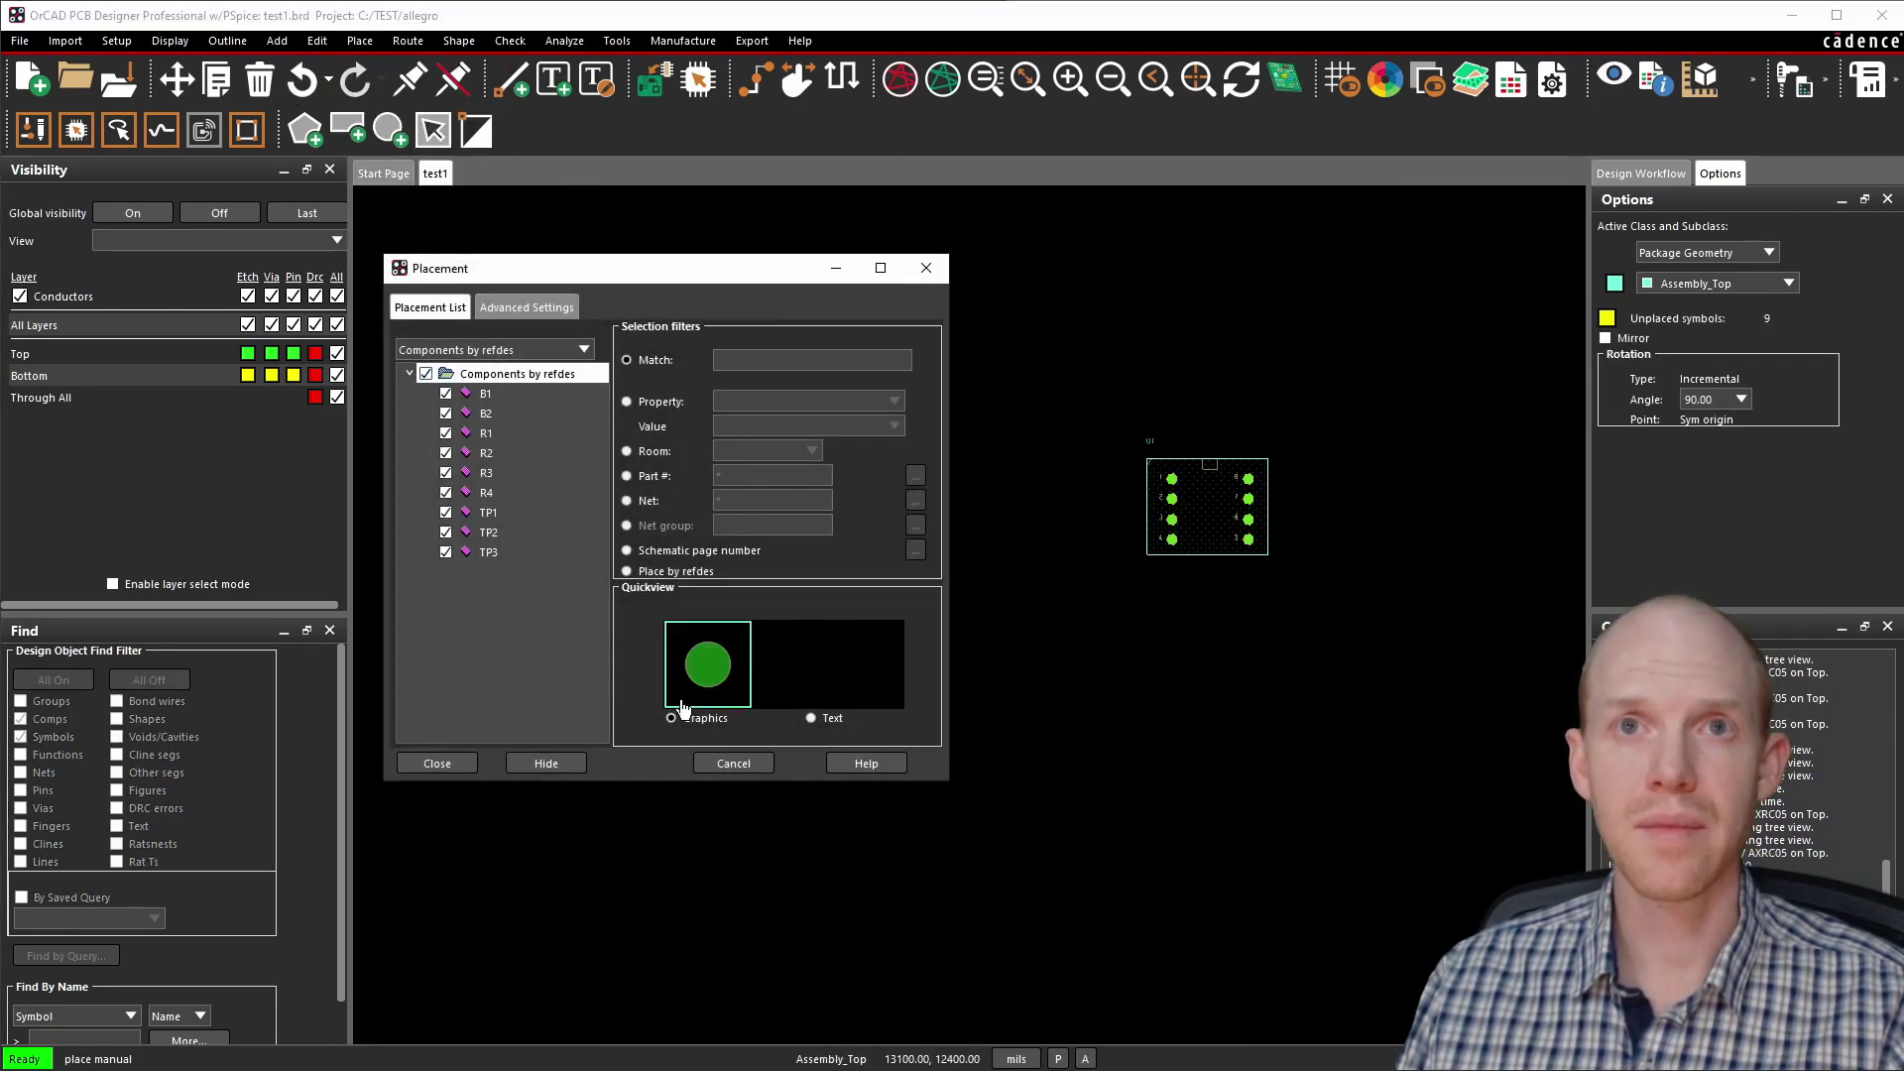
{"action": "left_click", "coordinate": [551, 757]}
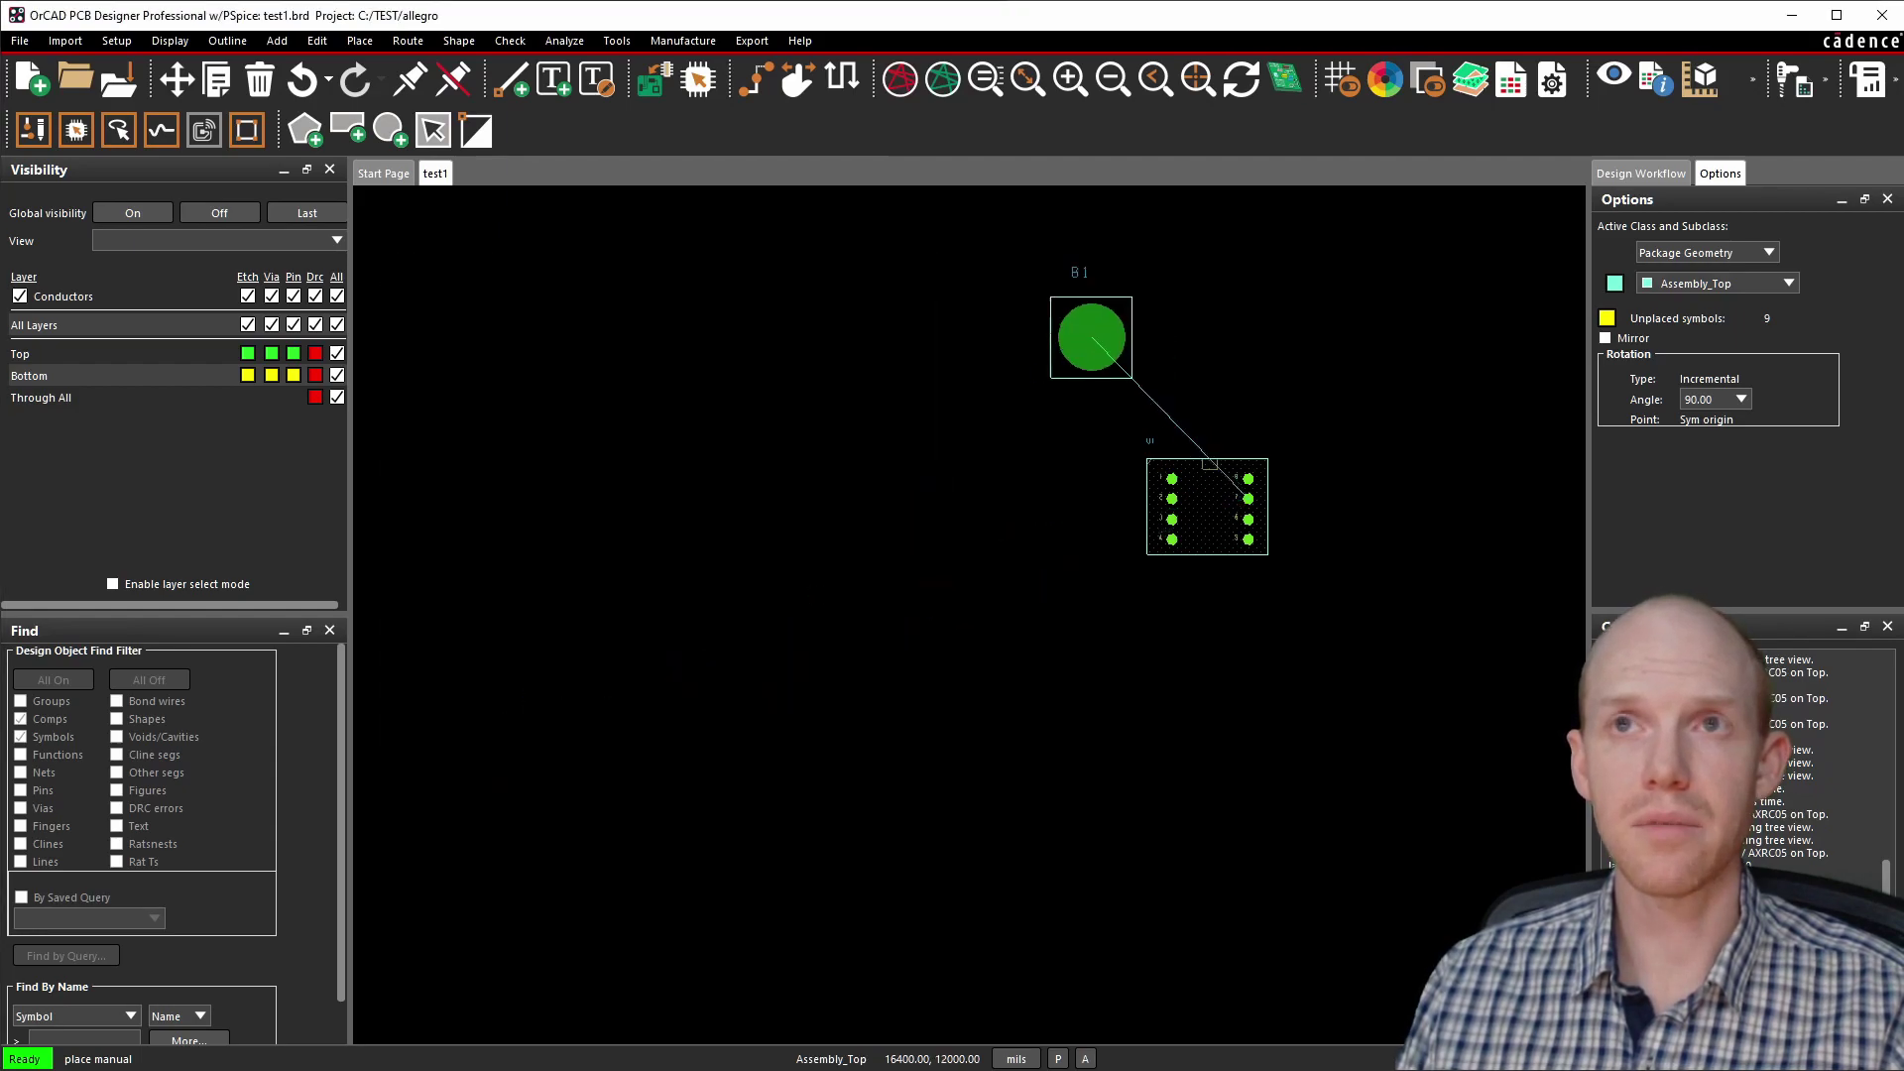
Place banana connector B1 to the upper right of U1, B2 to the lower right, and resistor R1 directly to the right.
{"action": "left_click", "coordinate": [1454, 338]}
{"action": "left_click", "coordinate": [1394, 863]}
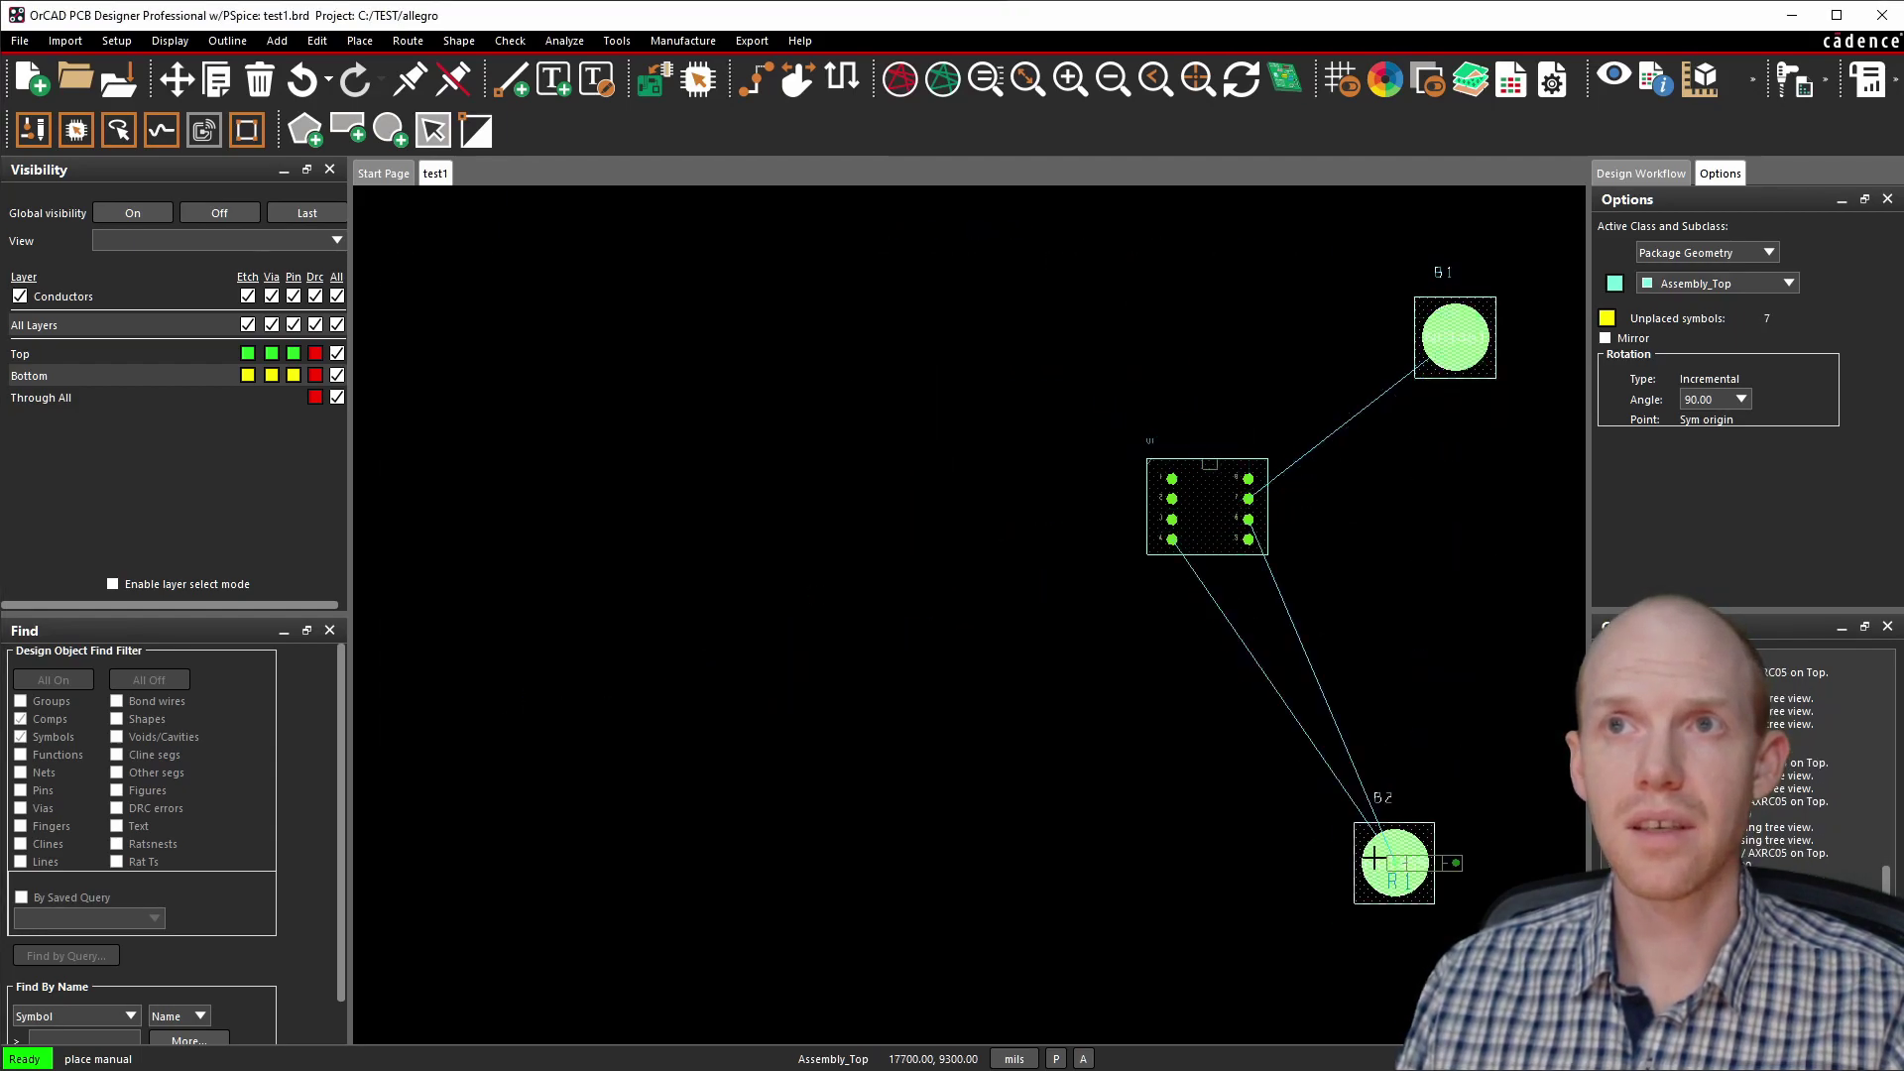
{"action": "left_click", "coordinate": [1456, 498]}
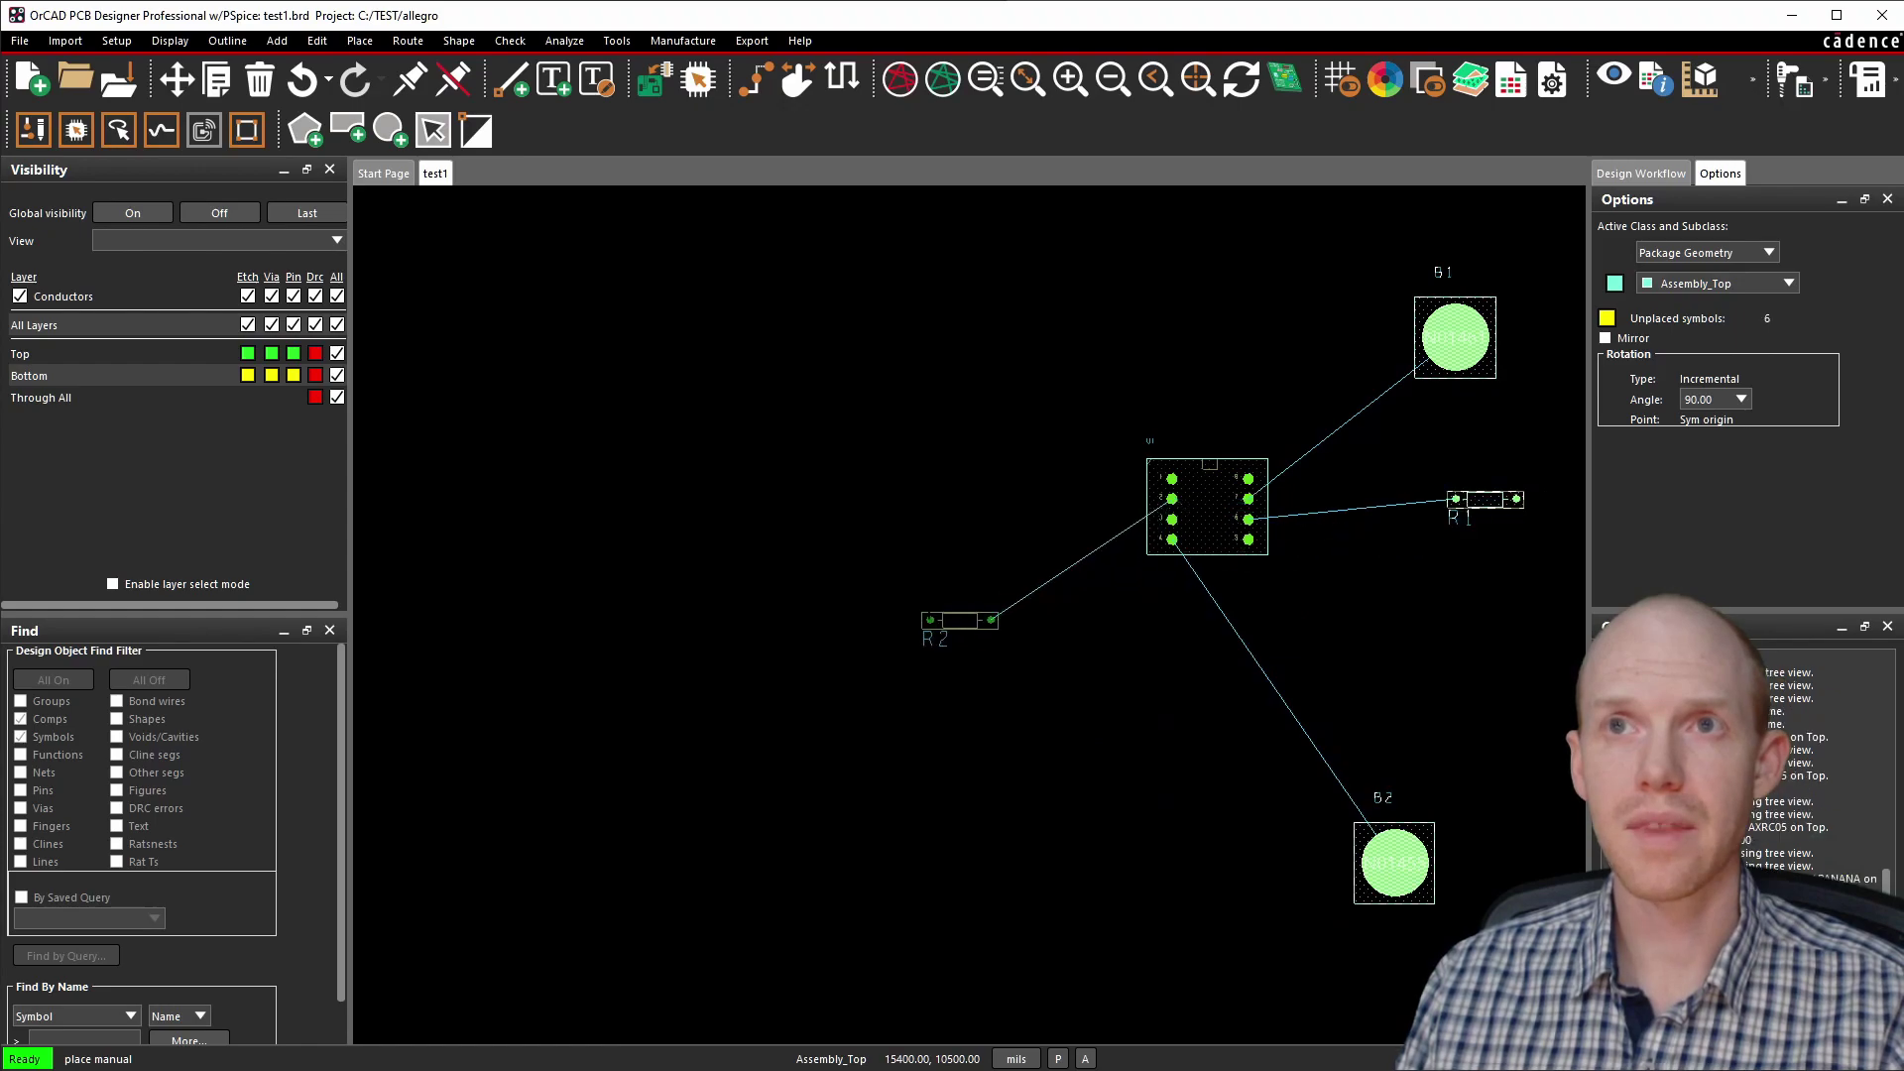
Place resistors R2 and R3 one below the other to the left of U1, and R4 above U1.
{"action": "left_click", "coordinate": [930, 479]}
{"action": "left_click", "coordinate": [930, 539]}
{"action": "left_click", "coordinate": [1193, 296]}
Place test points TP1 beside R4, TP2 left of R3 and TP3 right of R1, and finish the manual placement.
{"action": "left_click", "coordinate": [1110, 277]}
{"action": "left_click", "coordinate": [809, 559]}
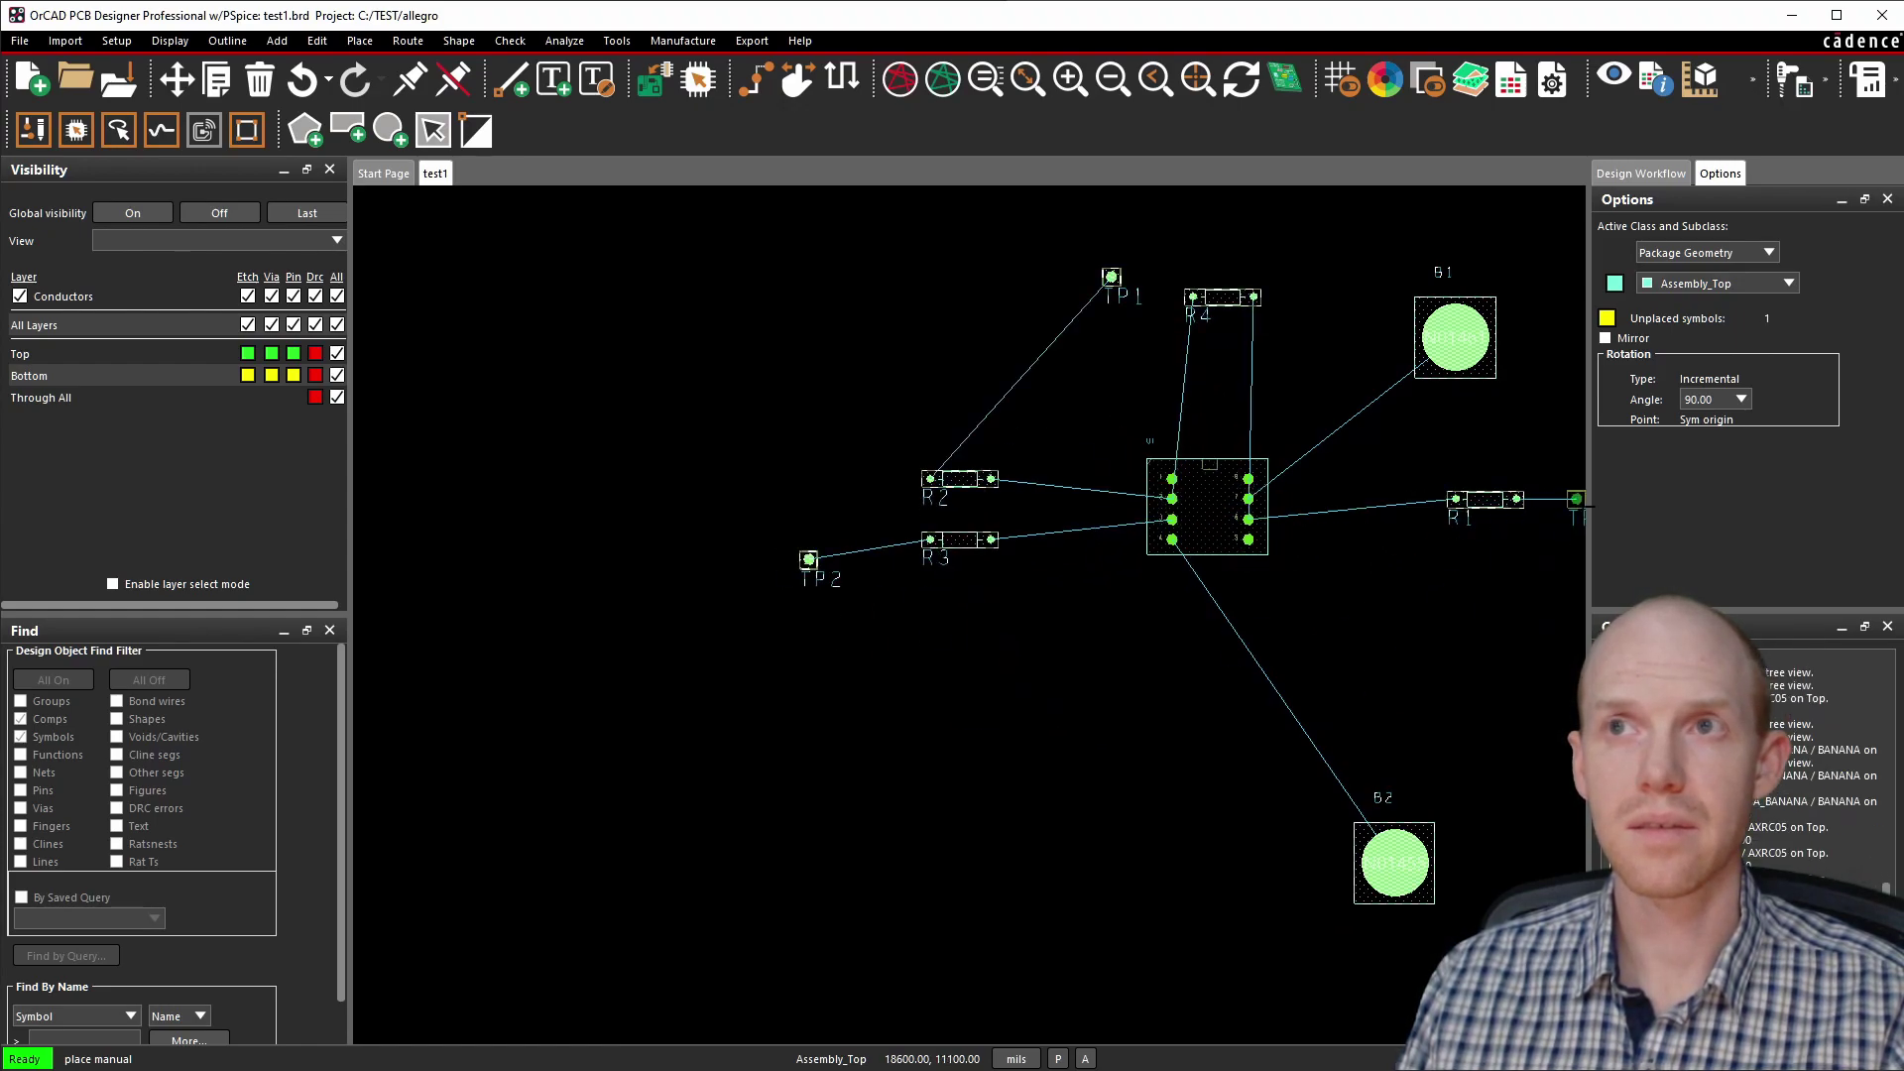
{"action": "left_click", "coordinate": [1576, 499]}
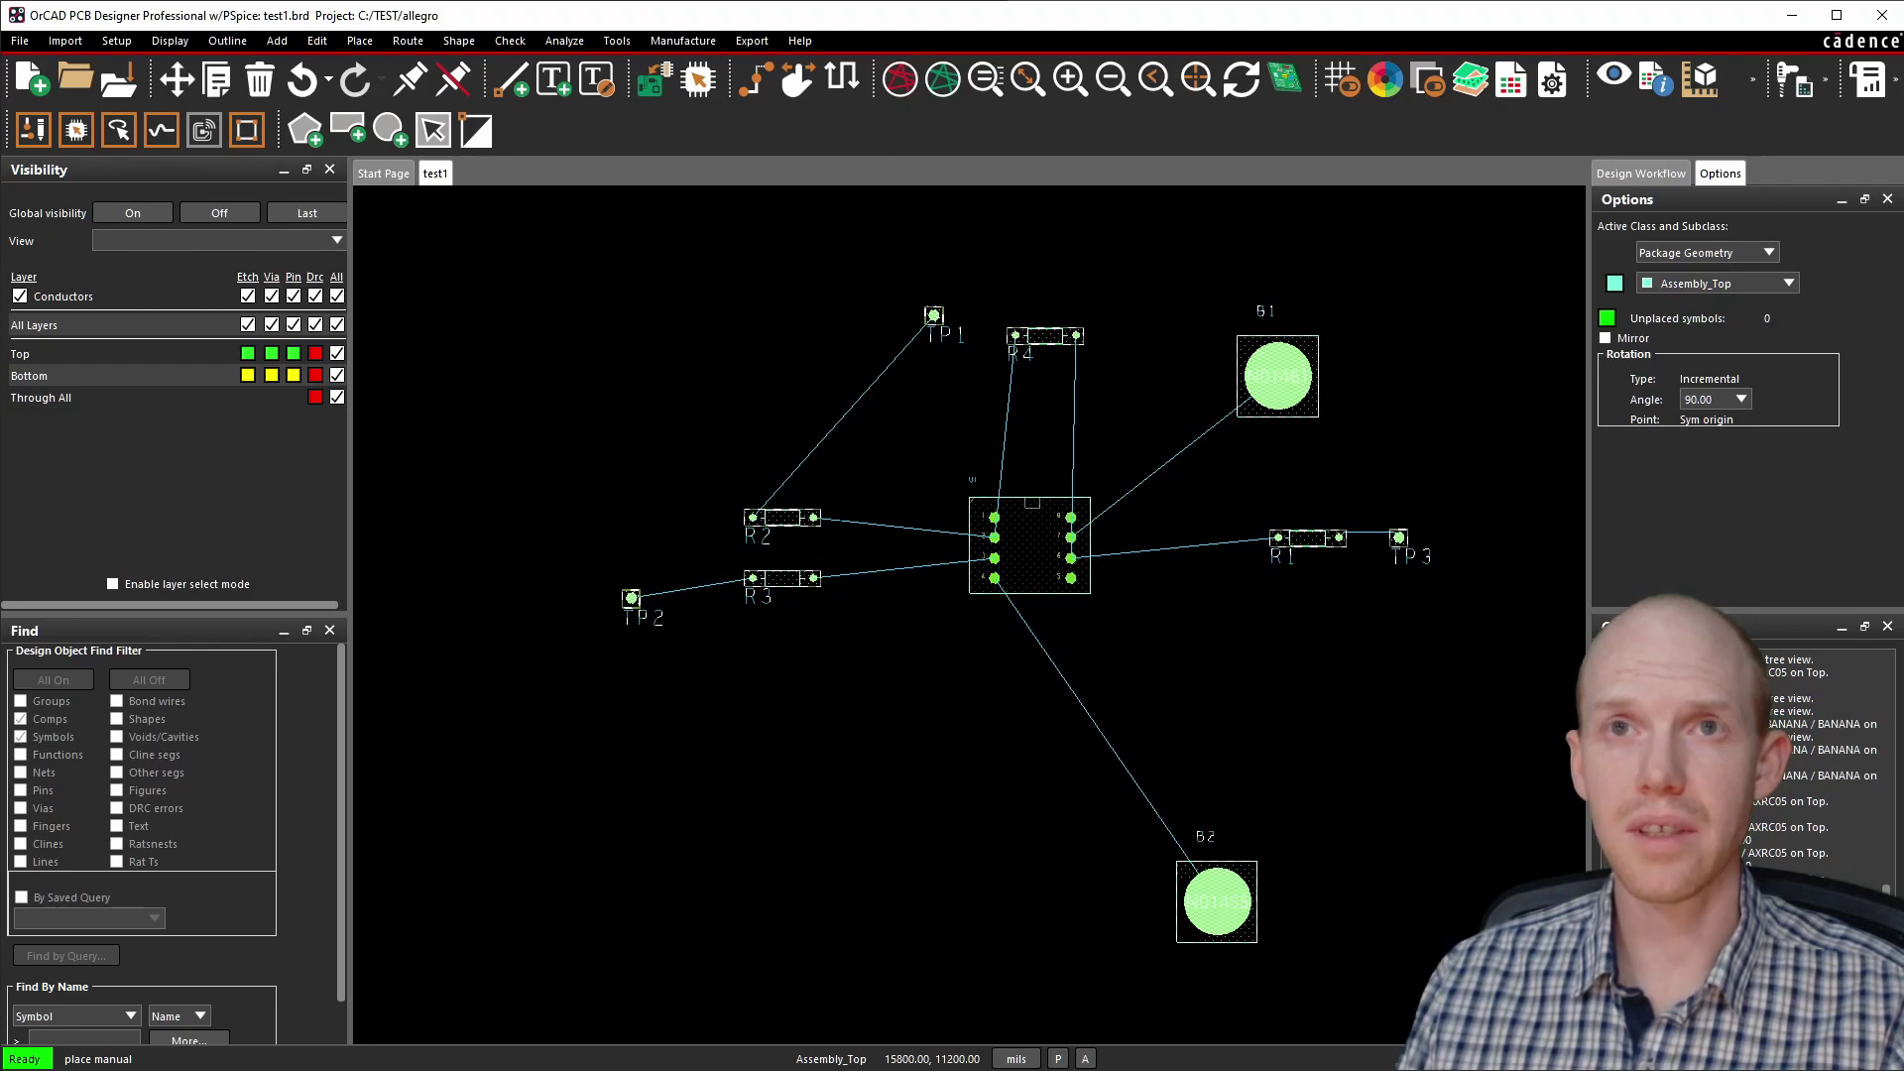
{"action": "right_click", "coordinate": [900, 467]}
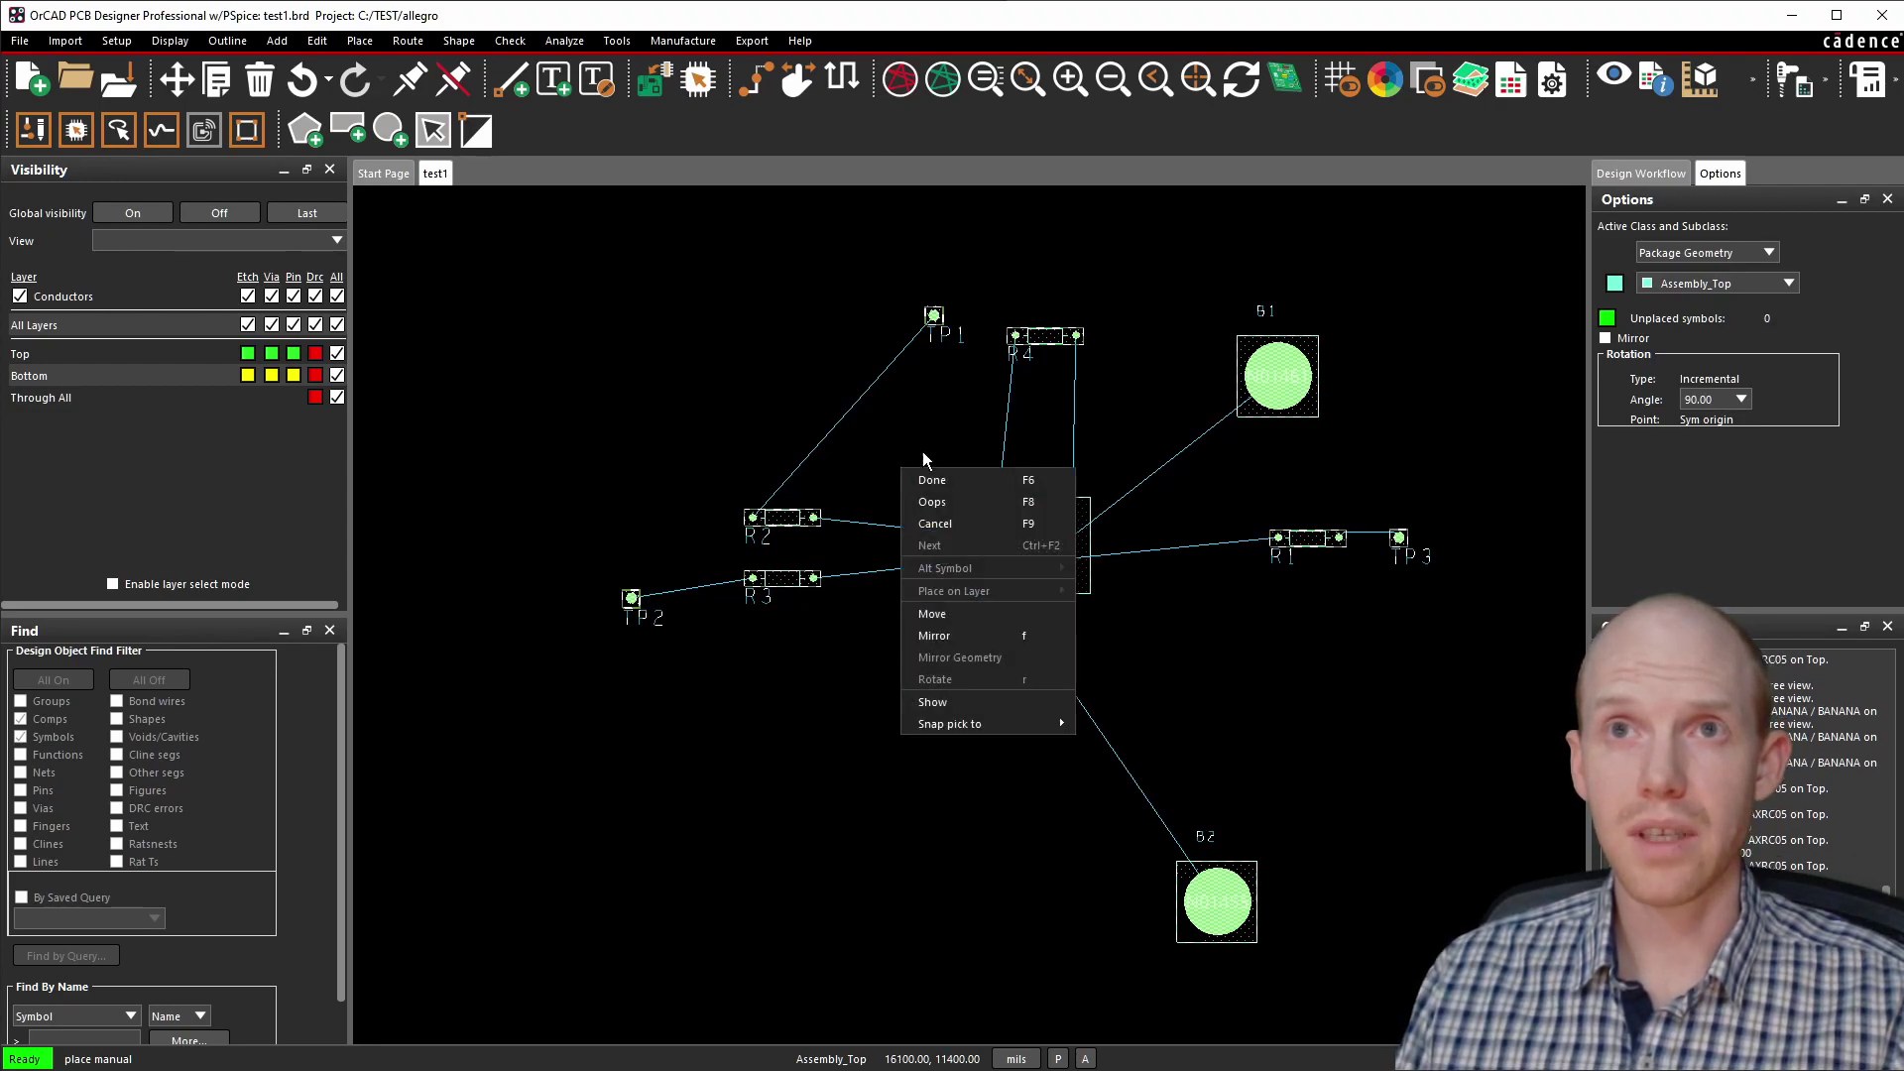
{"action": "left_click", "coordinate": [976, 482]}
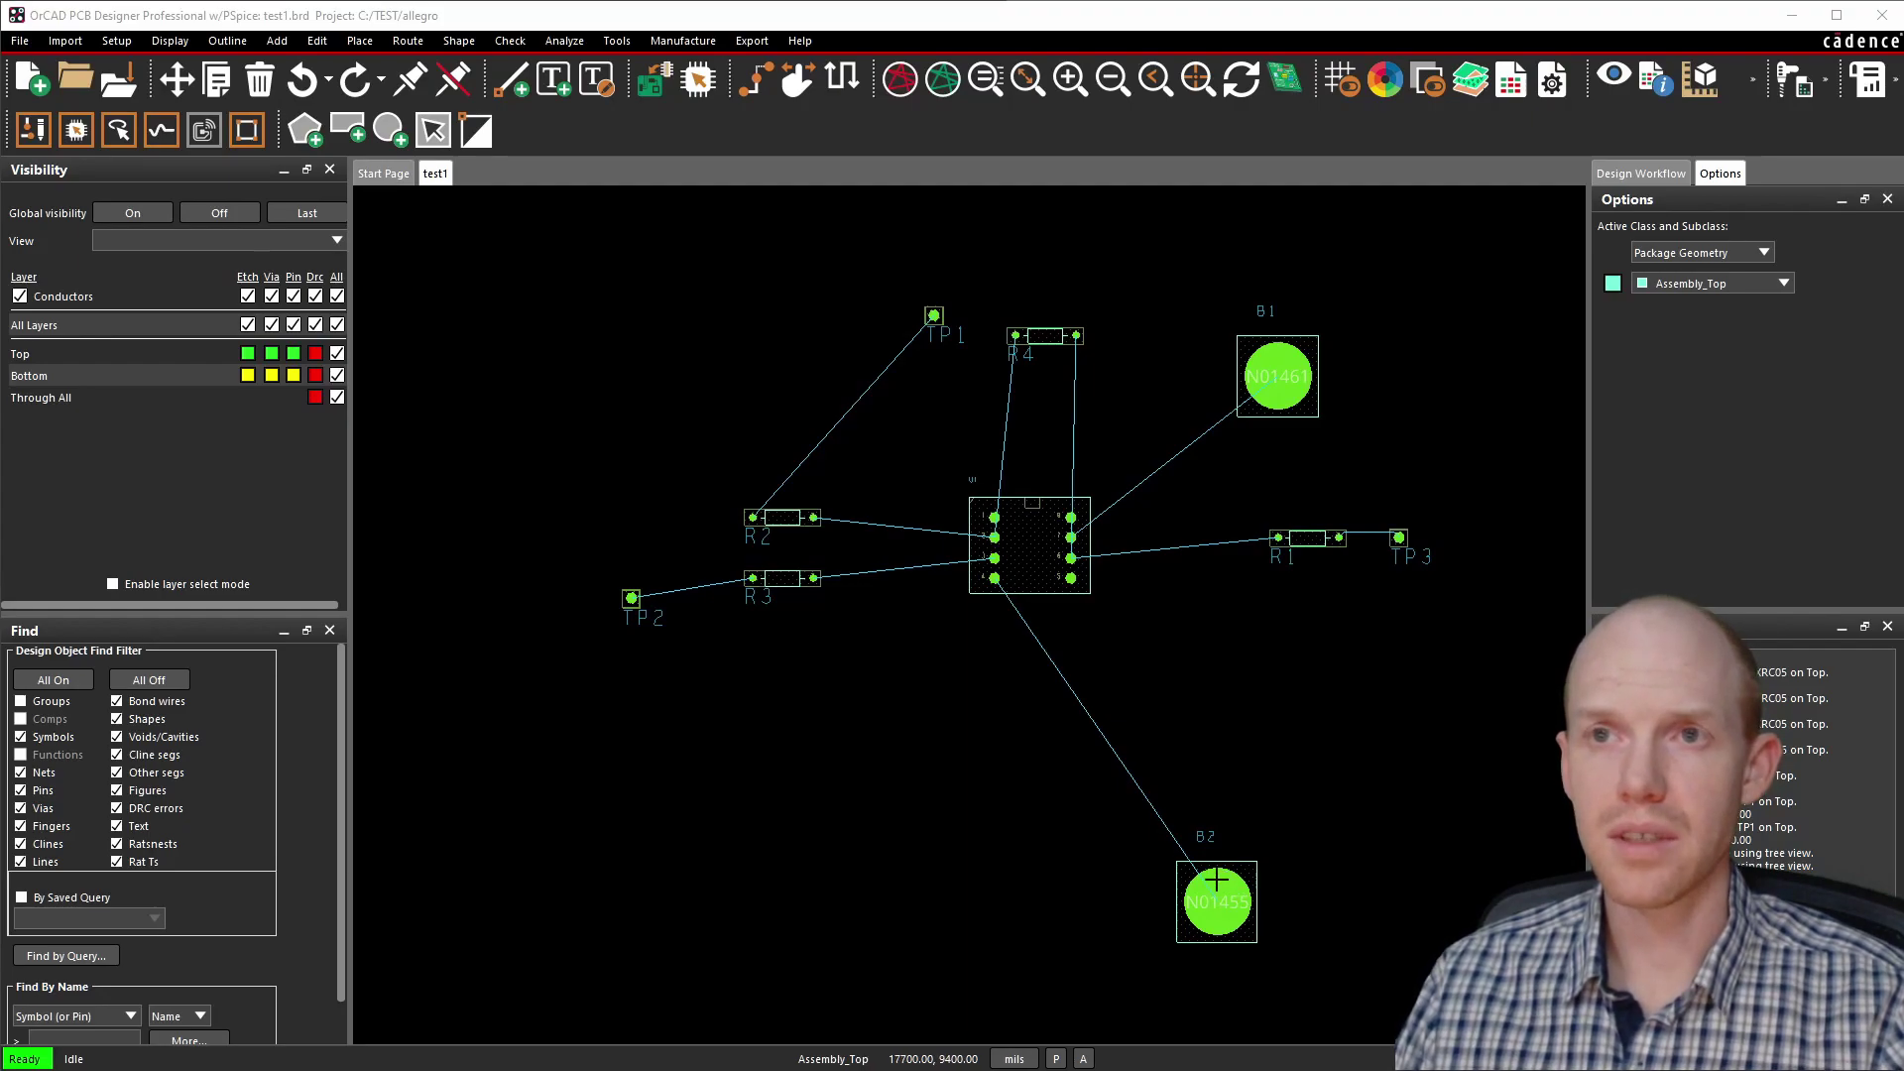
Move connector B2 directly below U1, and reposition it with the Move command to the lower left of U1, under R3.
{"action": "left_click_drag", "start_coordinate": [1218, 892], "coordinate": [969, 720]}
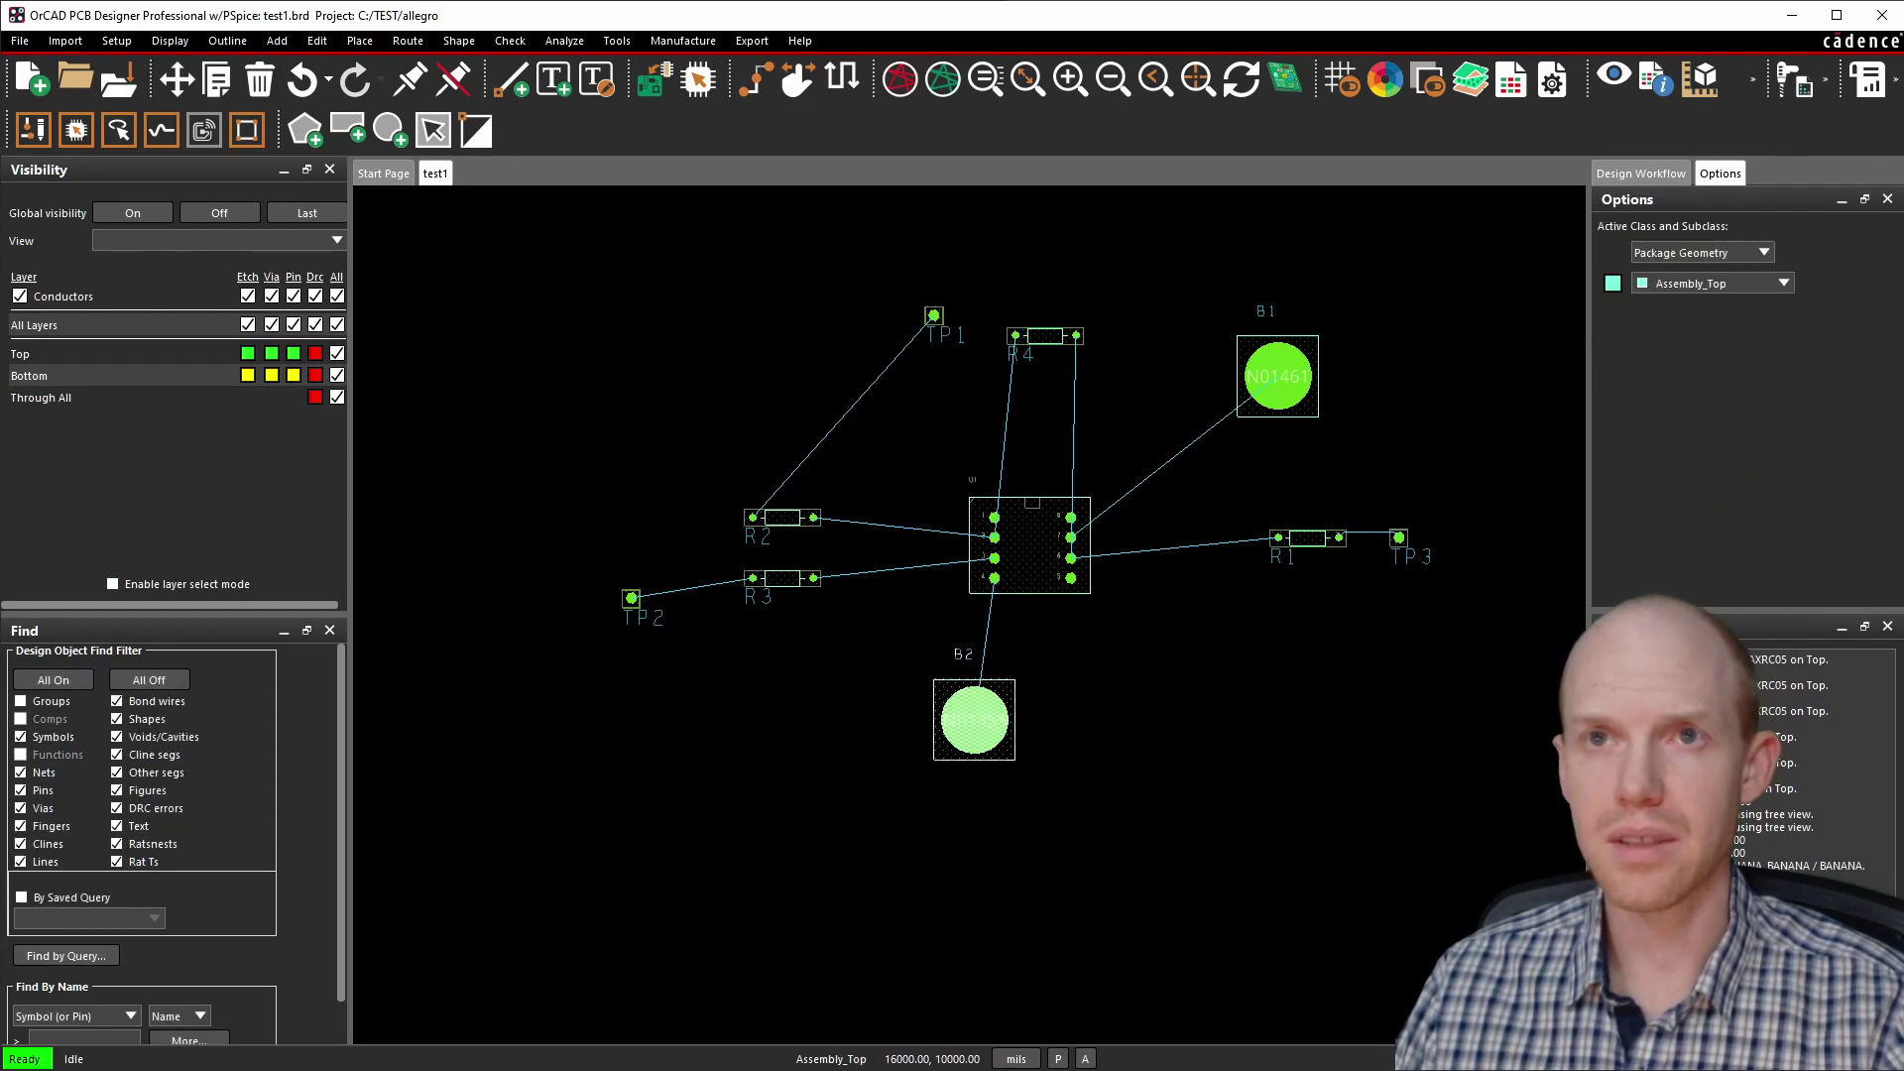
{"action": "left_click", "coordinate": [960, 704]}
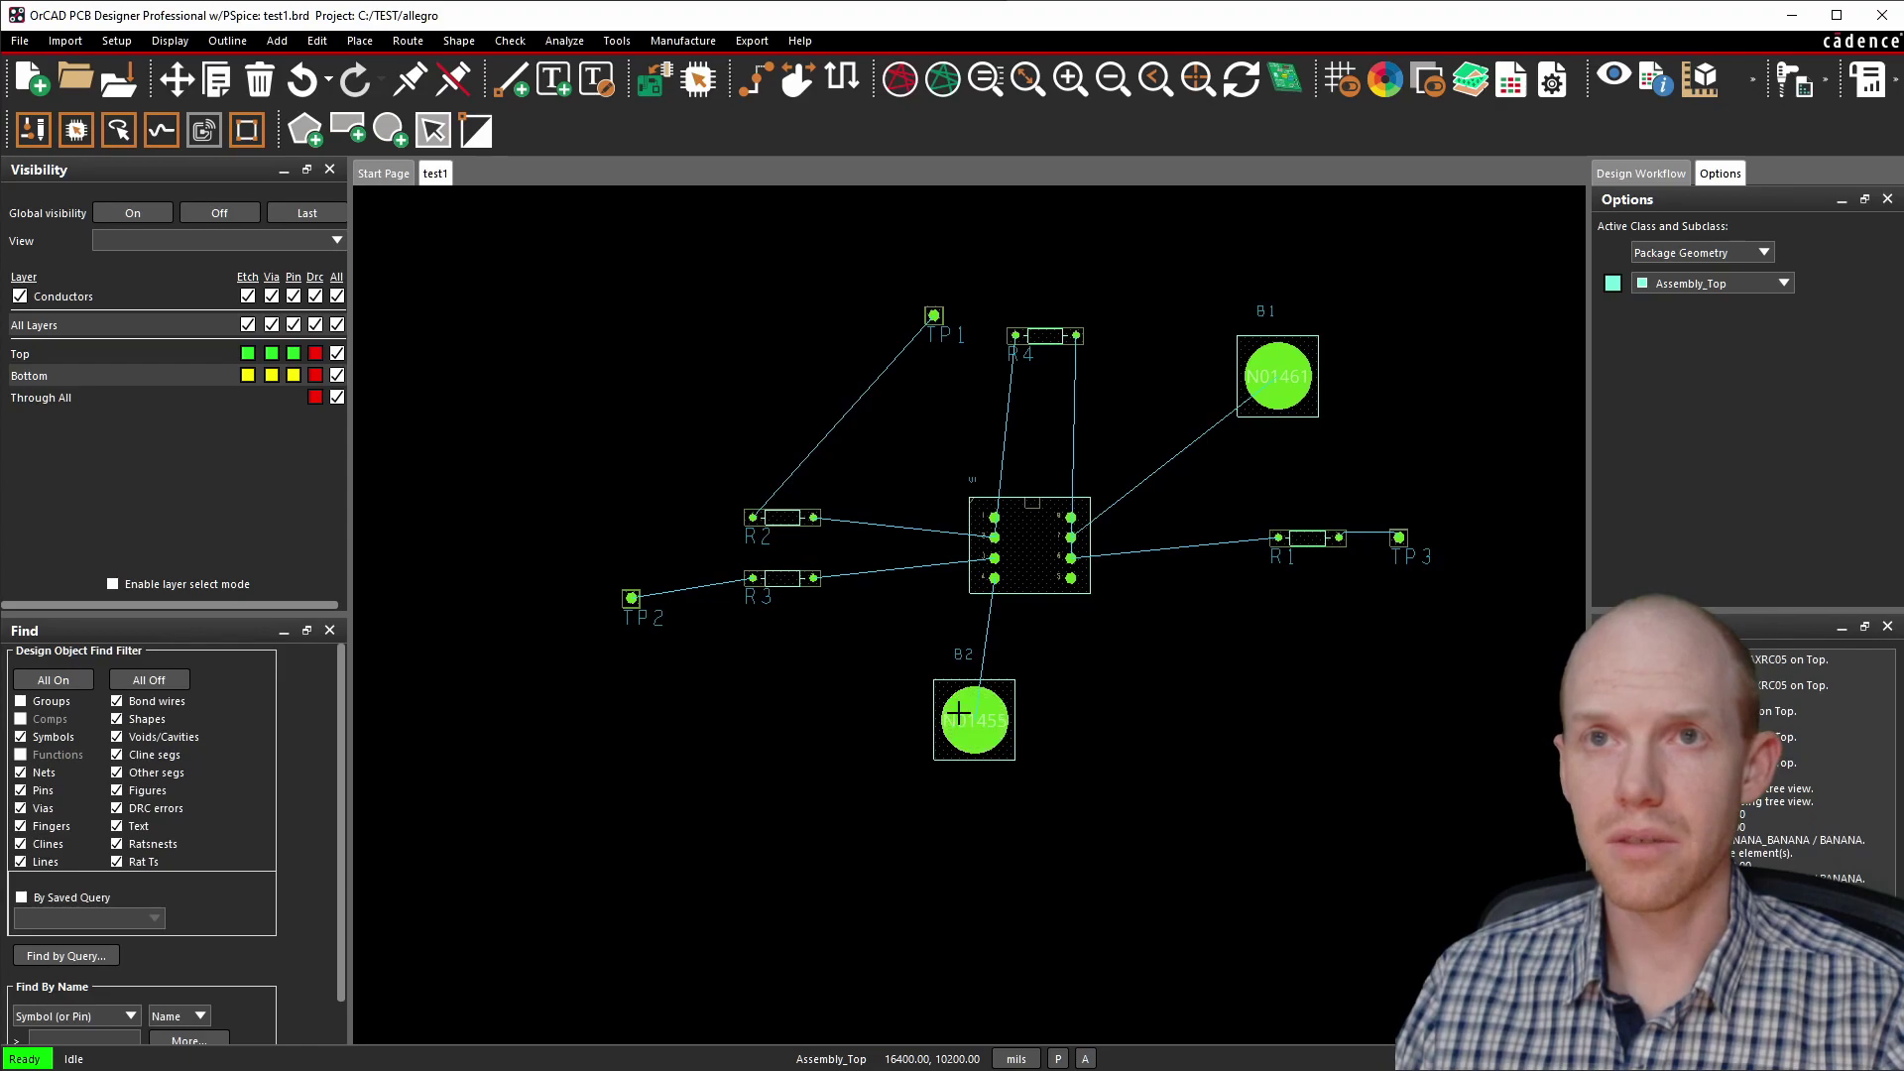
{"action": "right_click", "coordinate": [961, 713]}
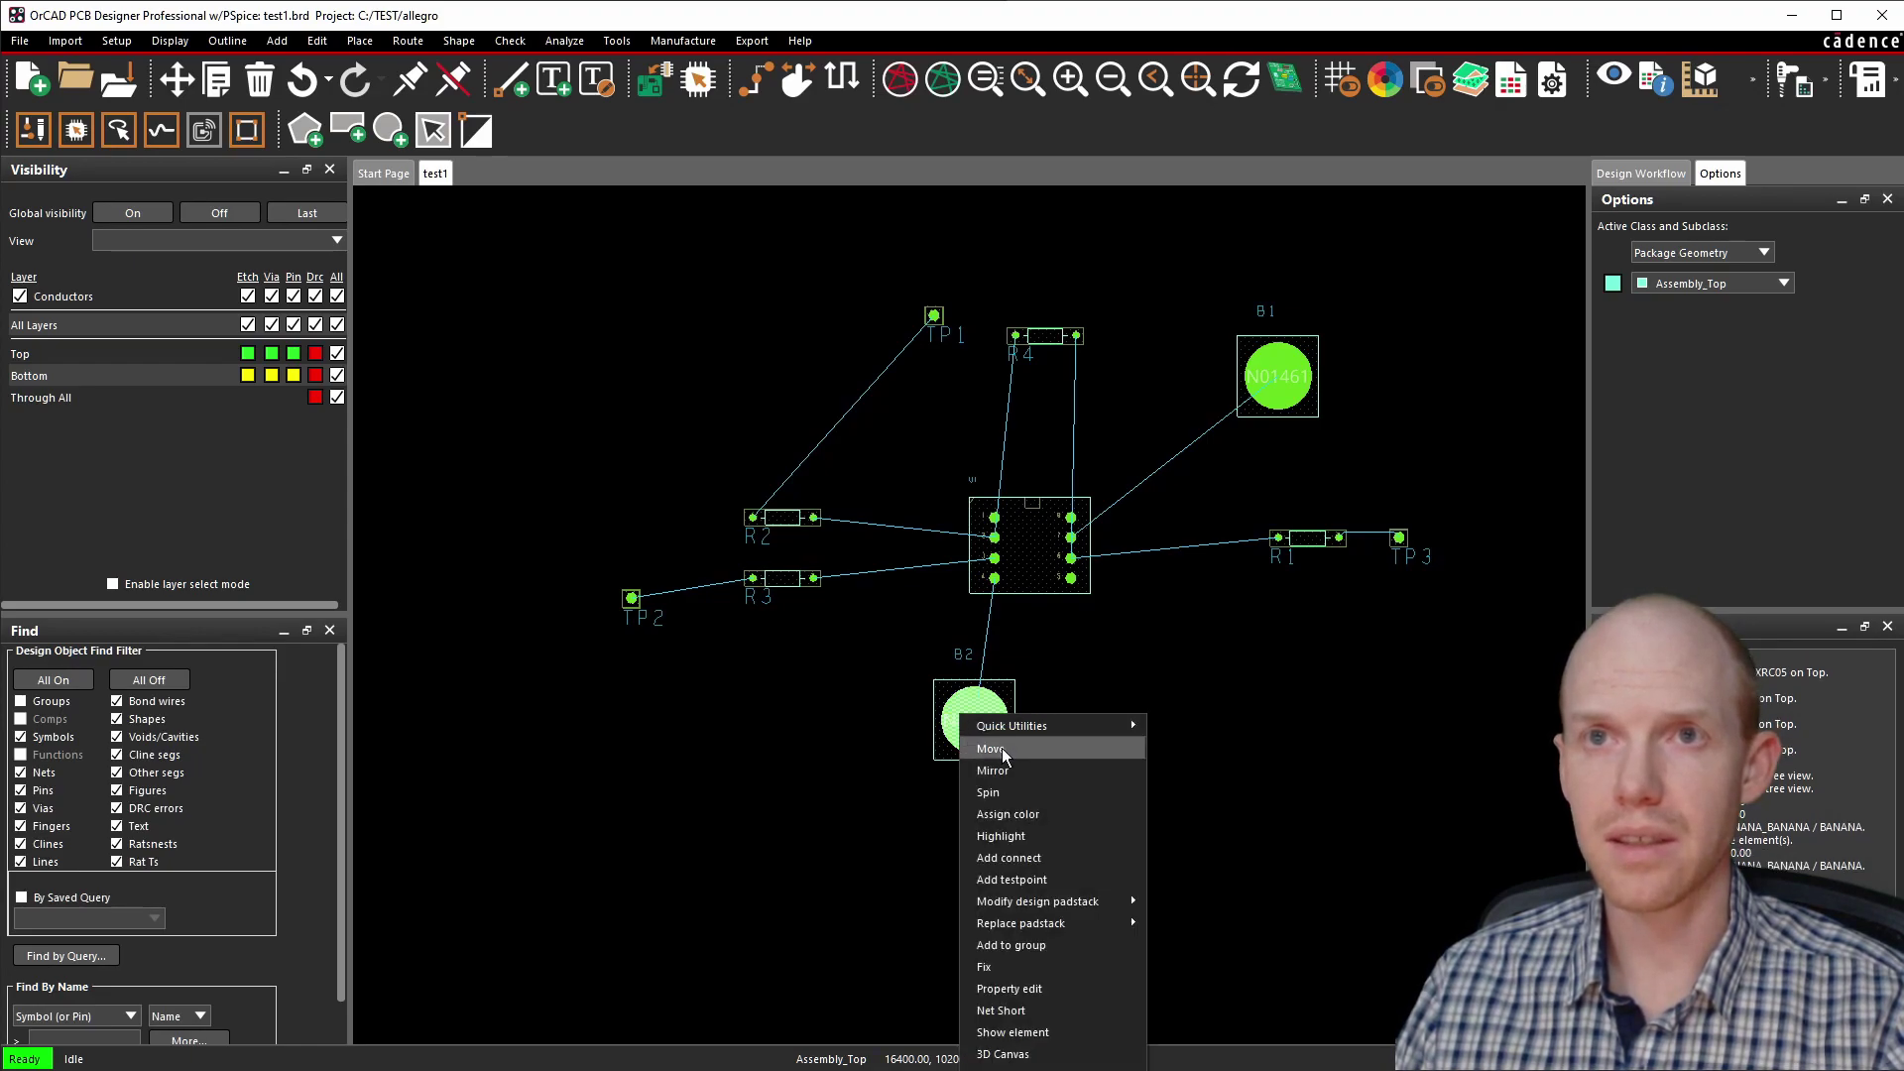
{"action": "left_click", "coordinate": [990, 749]}
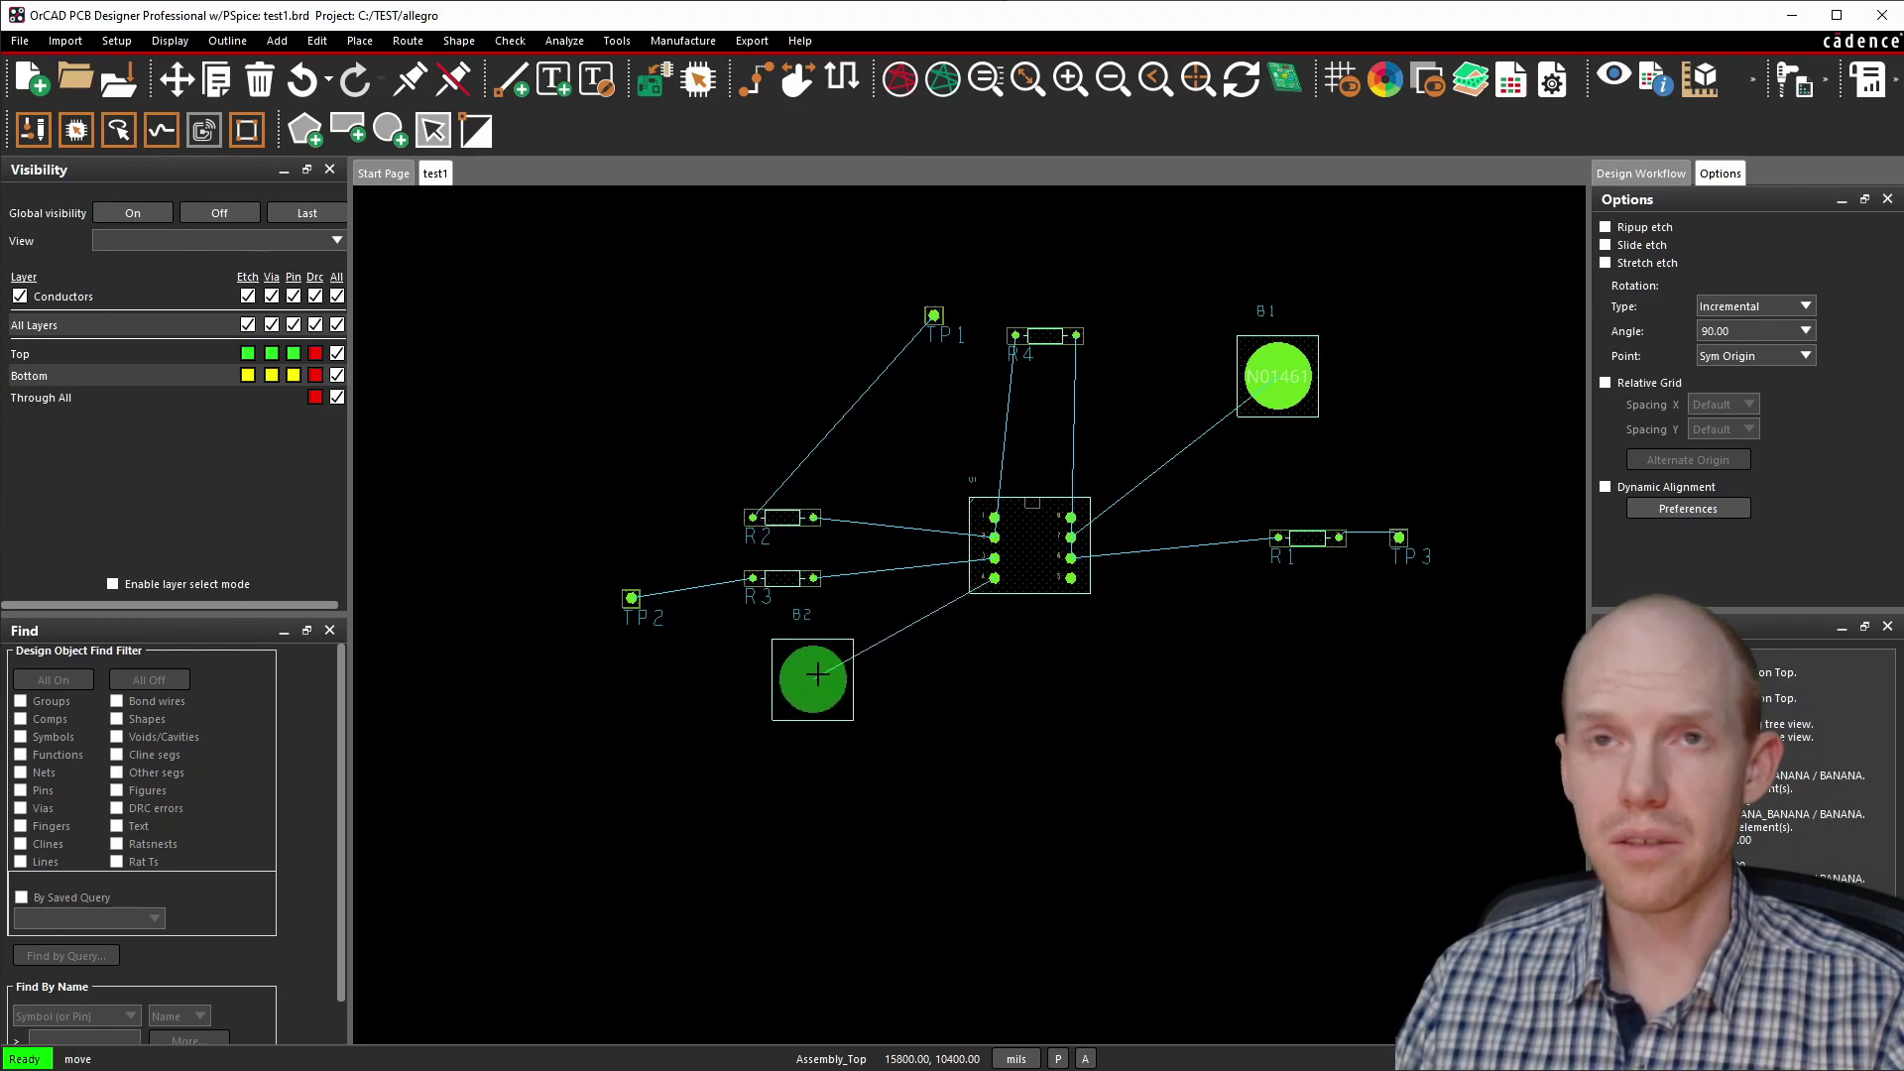
{"action": "left_click", "coordinate": [829, 705]}
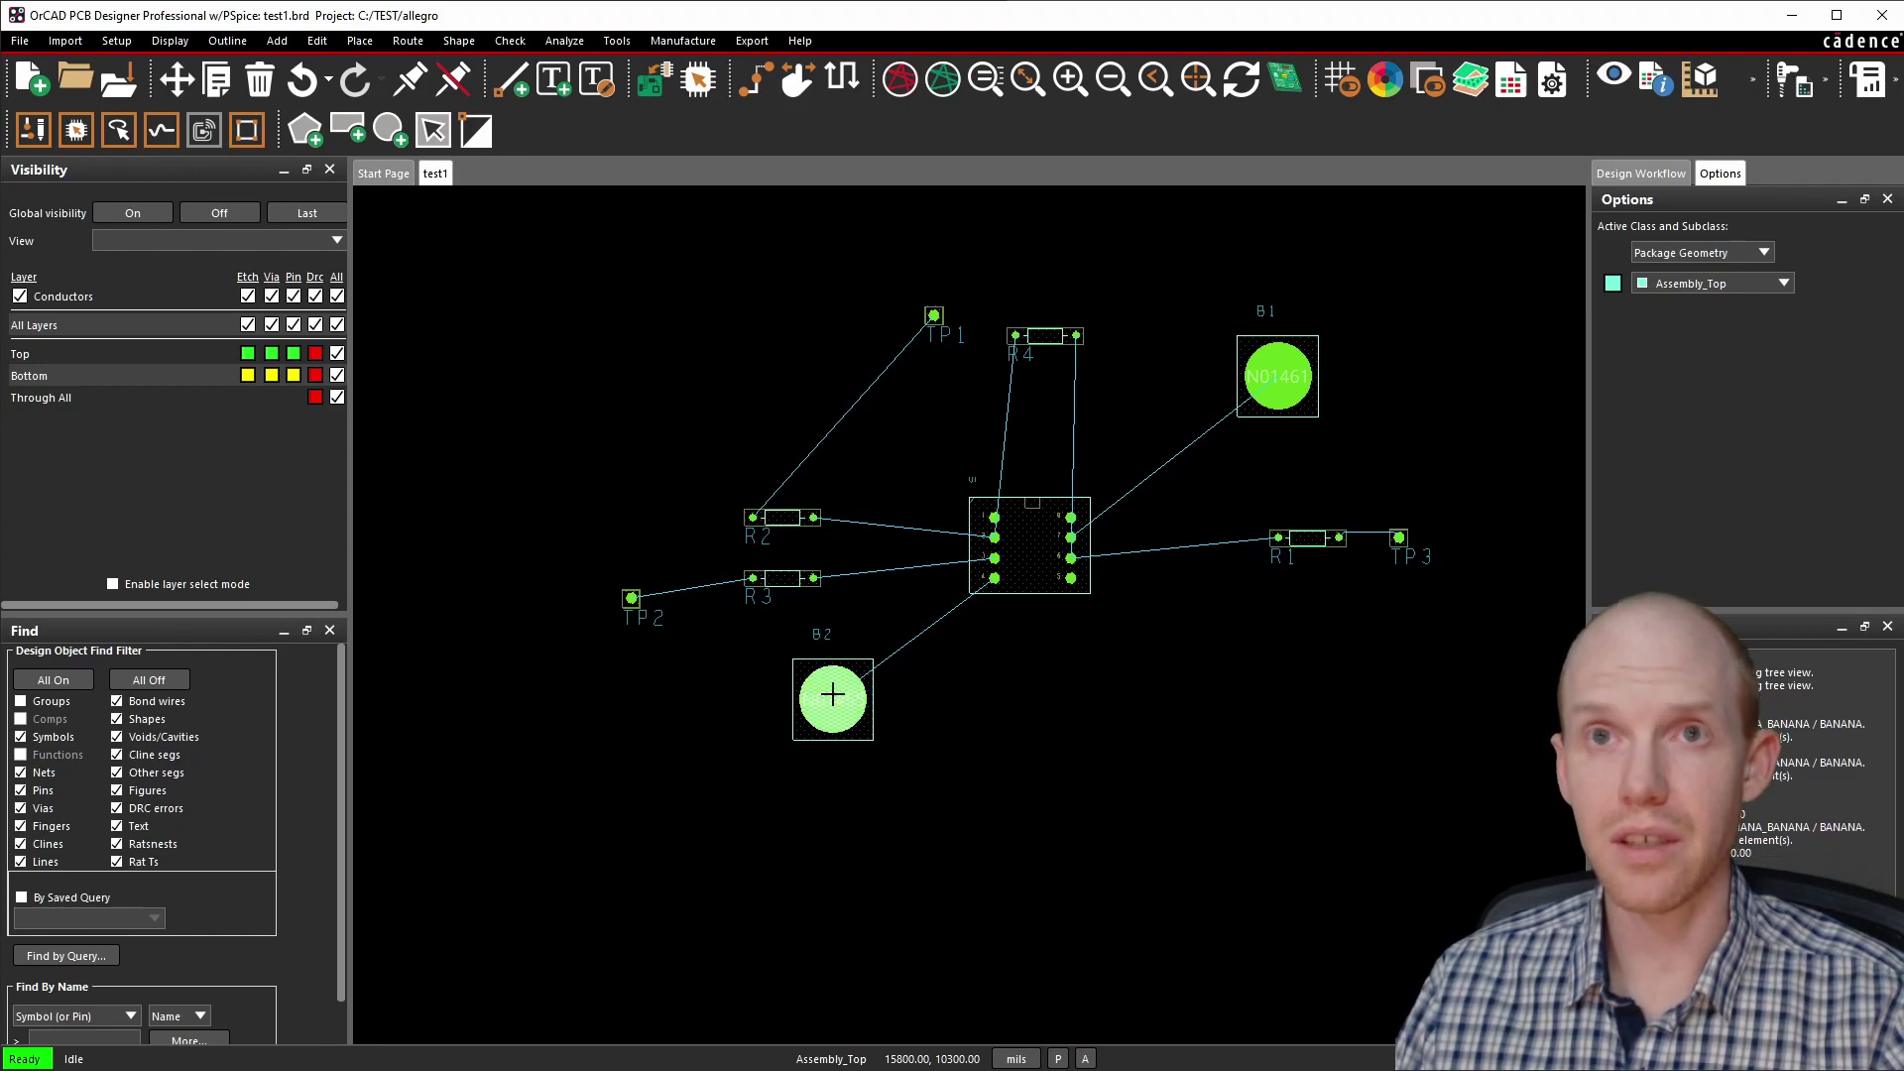
Shift connector B2 slightly down and right, and move resistor R3 slightly down and left.
{"action": "left_click", "coordinate": [861, 708]}
{"action": "mouse_move", "coordinate": [860, 708]}
{"action": "left_mouse_down"}
{"action": "mouse_move", "coordinate": [911, 749]}
{"action": "mouse_move", "coordinate": [880, 729]}
{"action": "left_mouse_up"}
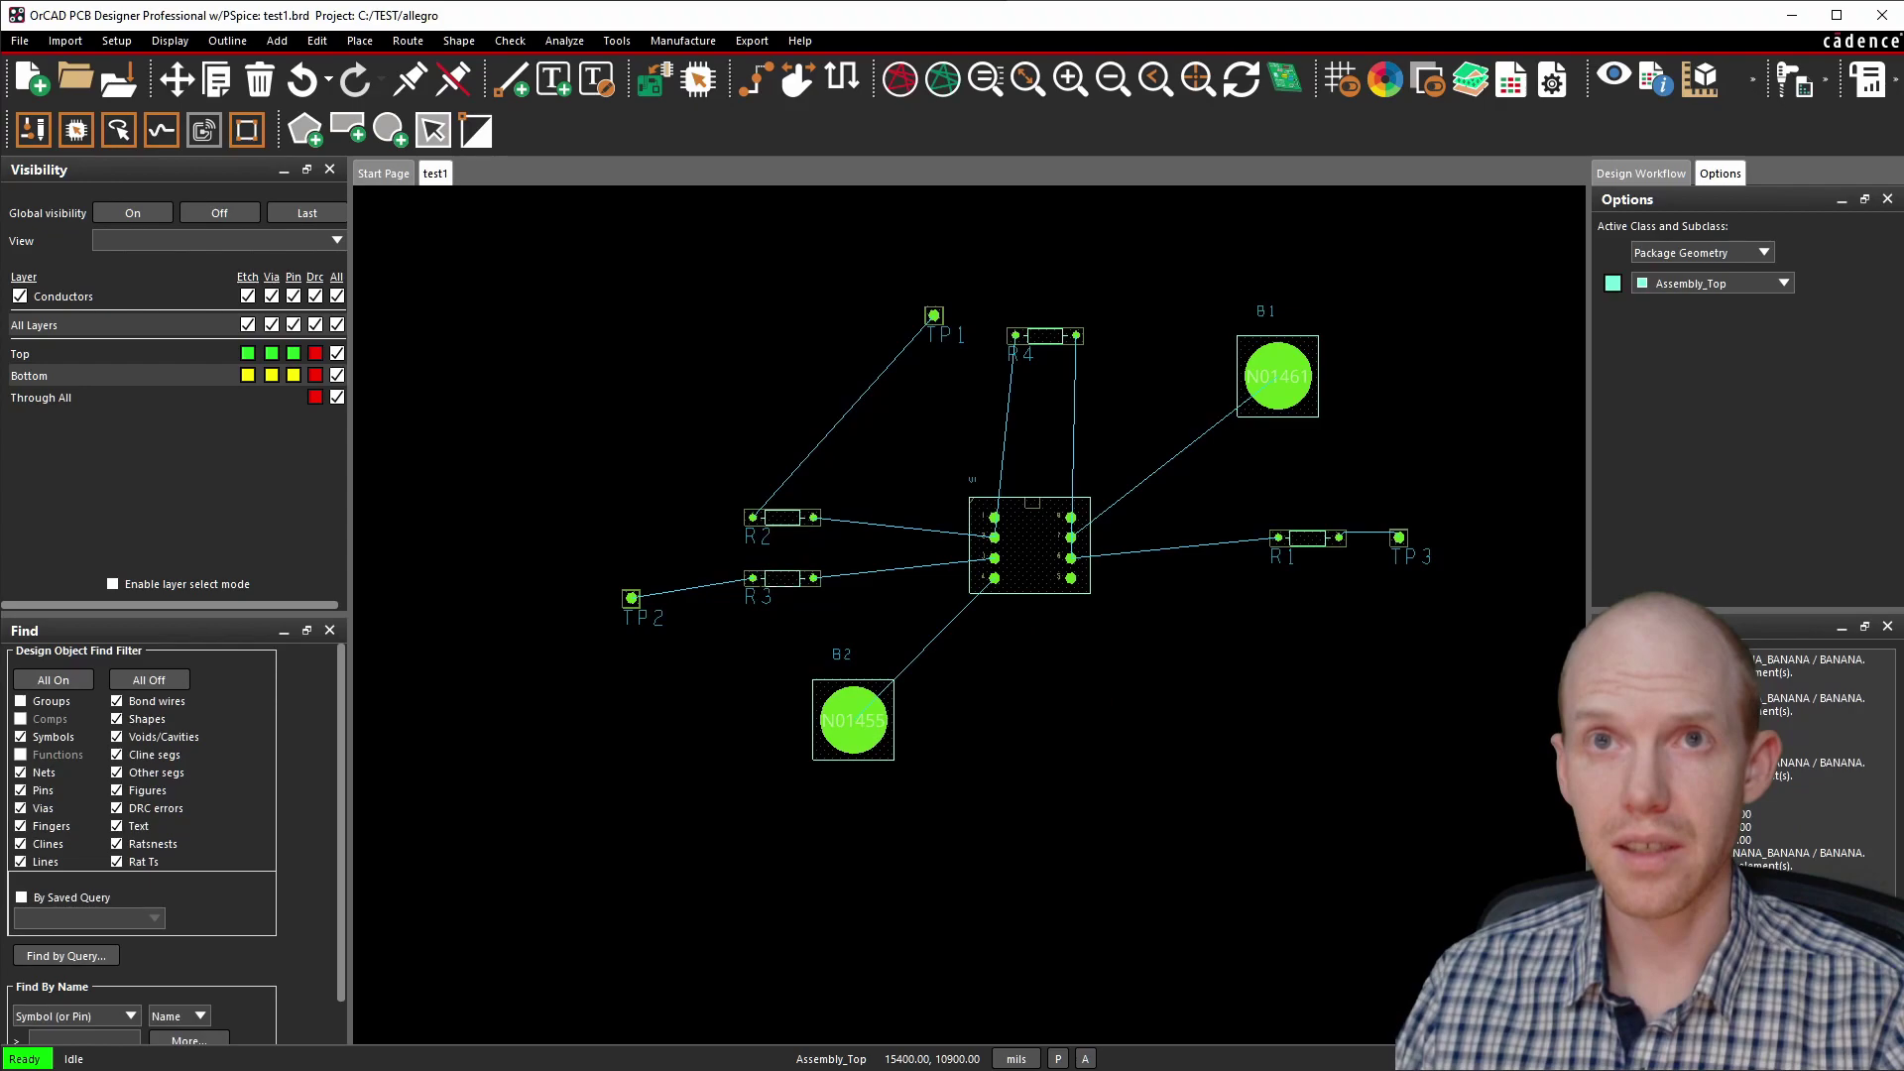
{"action": "mouse_move", "coordinate": [795, 587]}
{"action": "left_mouse_down"}
{"action": "mouse_move", "coordinate": [859, 604]}
{"action": "mouse_move", "coordinate": [775, 607]}
{"action": "left_mouse_up"}
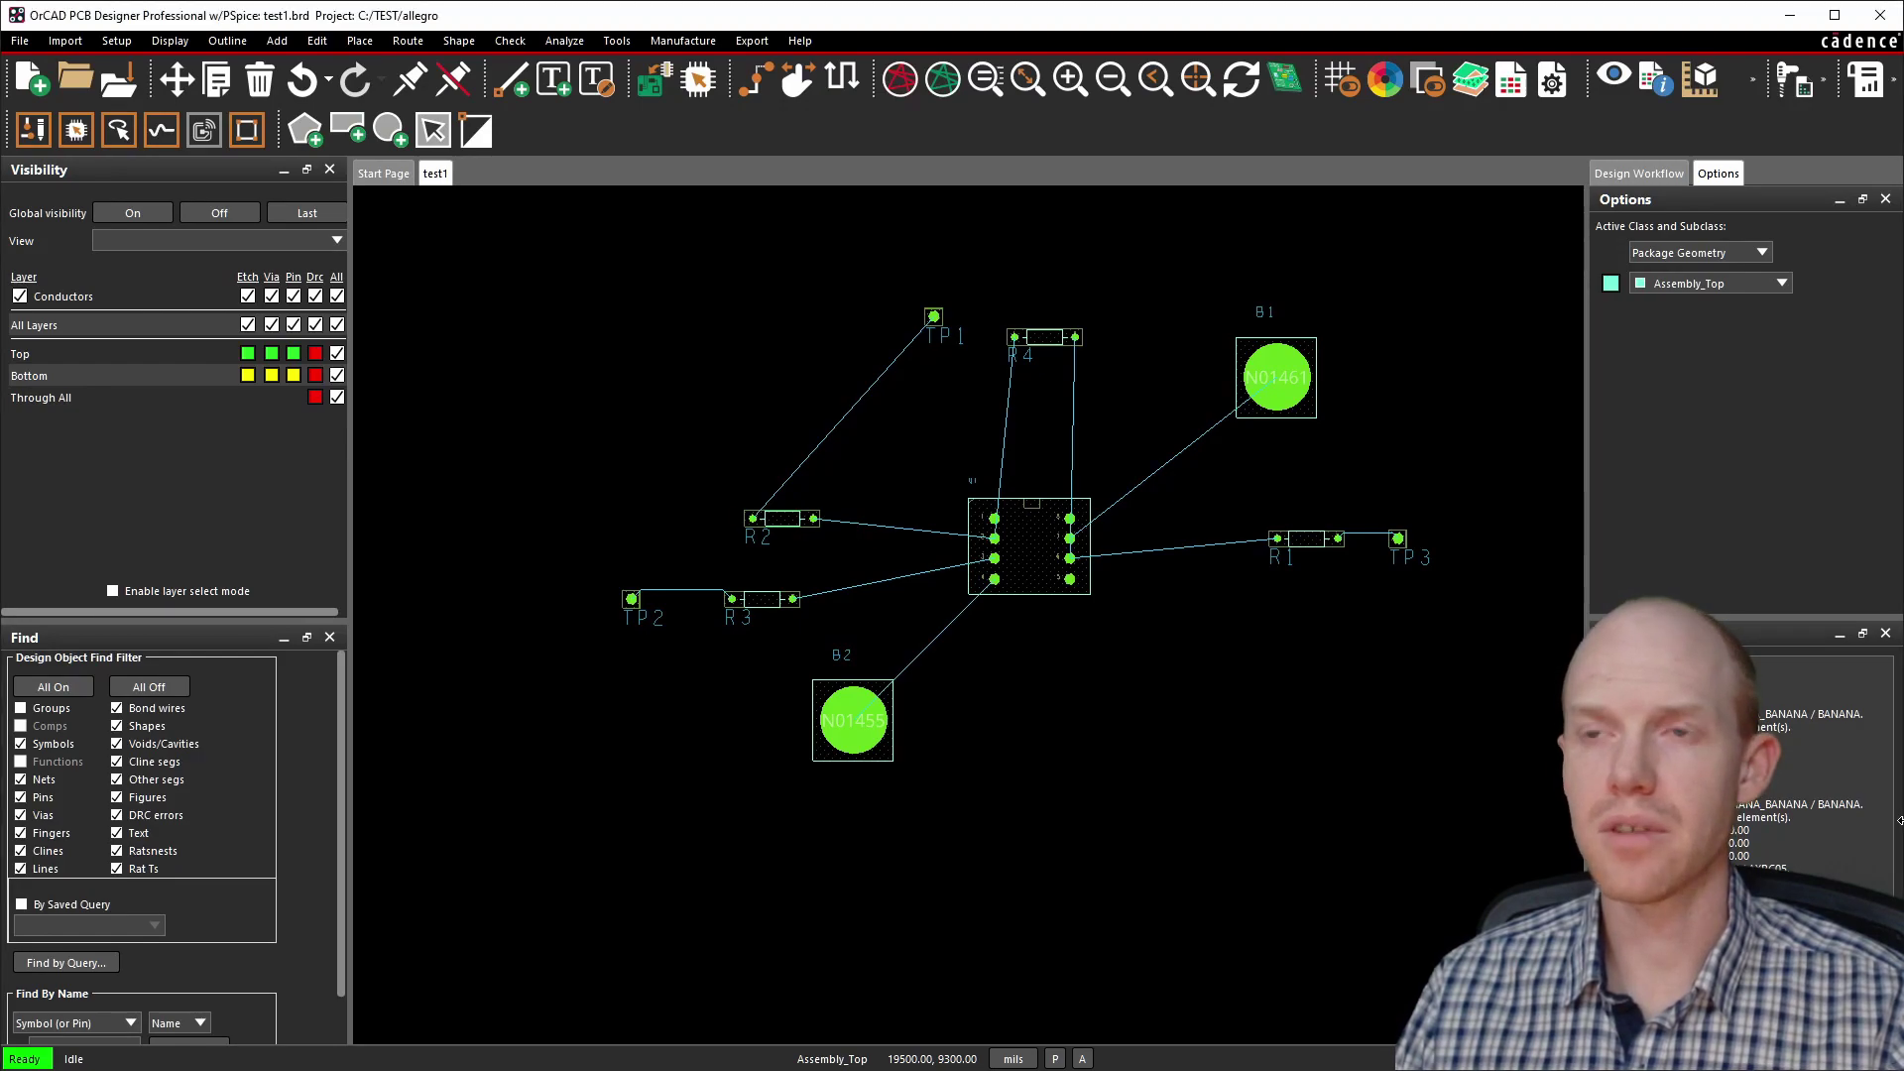
Try to move connector B2 to the exact coordinates x 100 y 100 by entering them as a command.
{"action": "left_click_drag", "start_coordinate": [1900, 820], "coordinate": [1367, 821]}
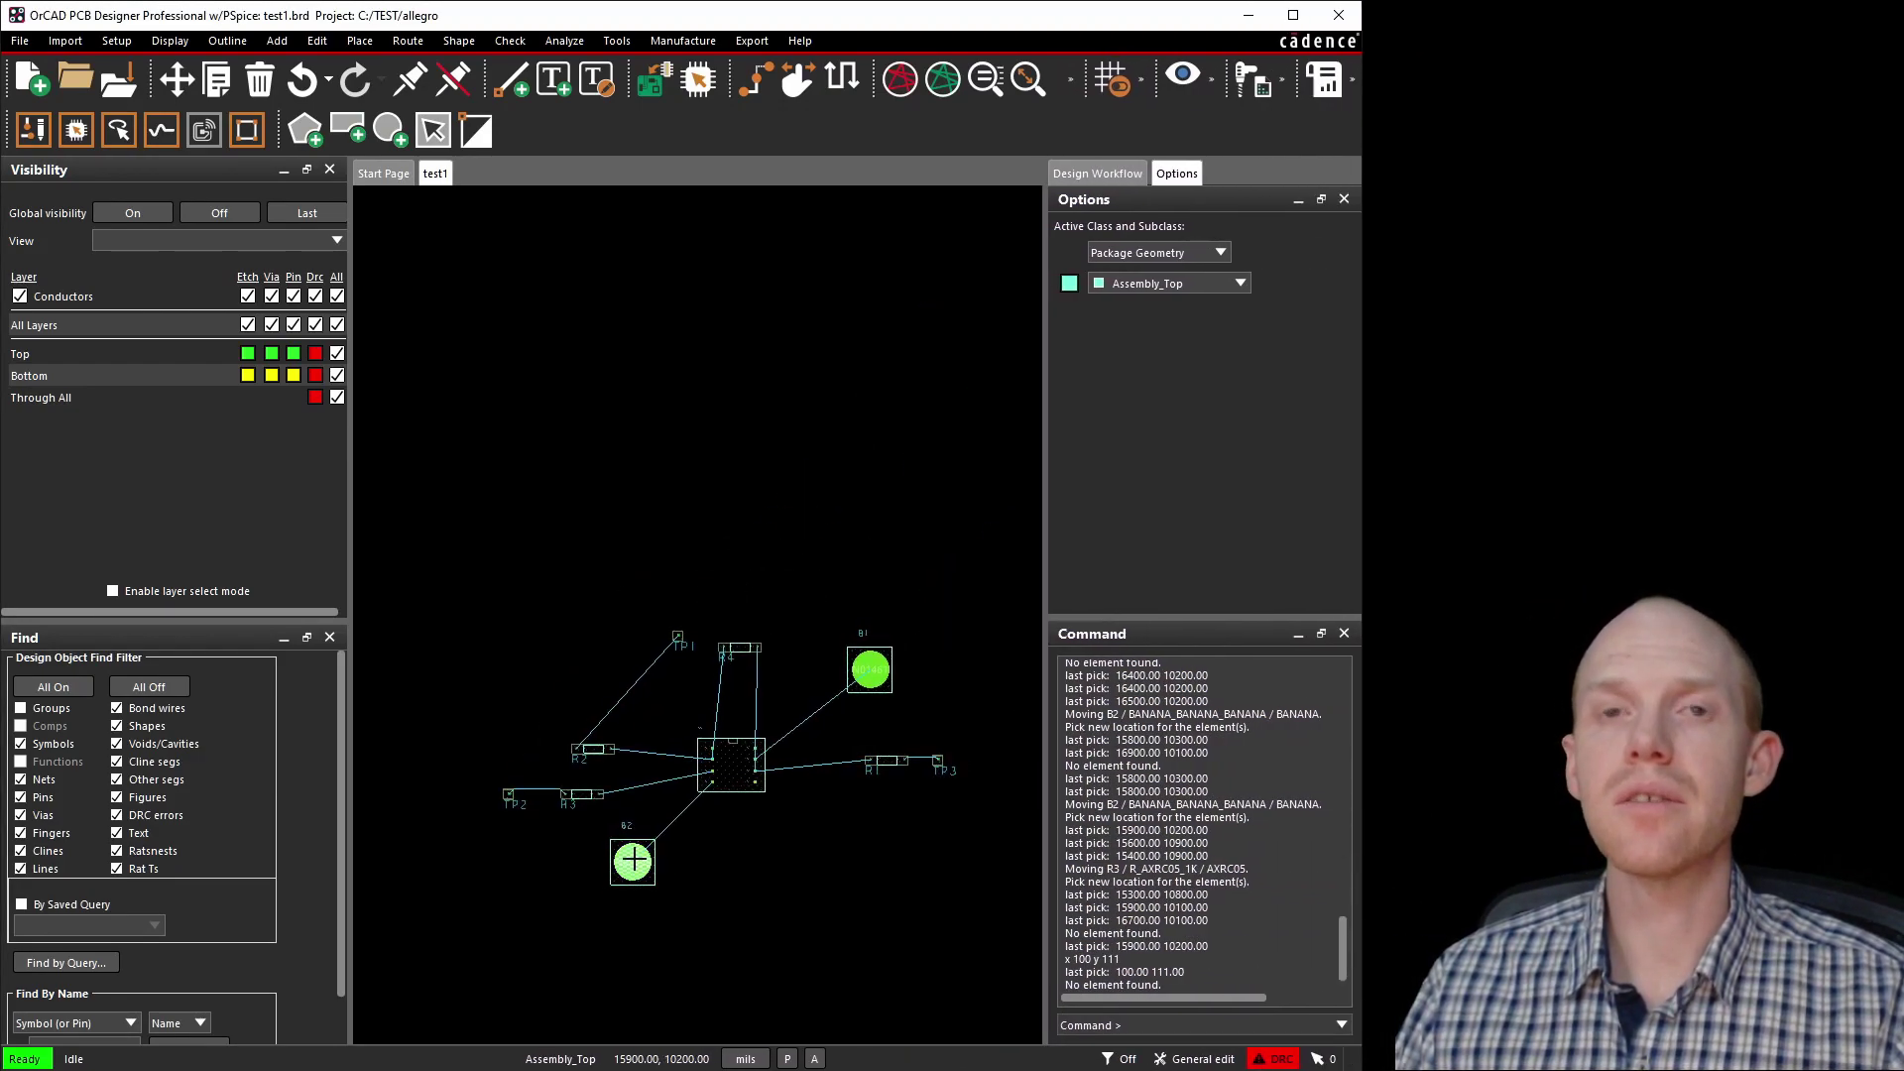
{"action": "left_click", "coordinate": [633, 860]}
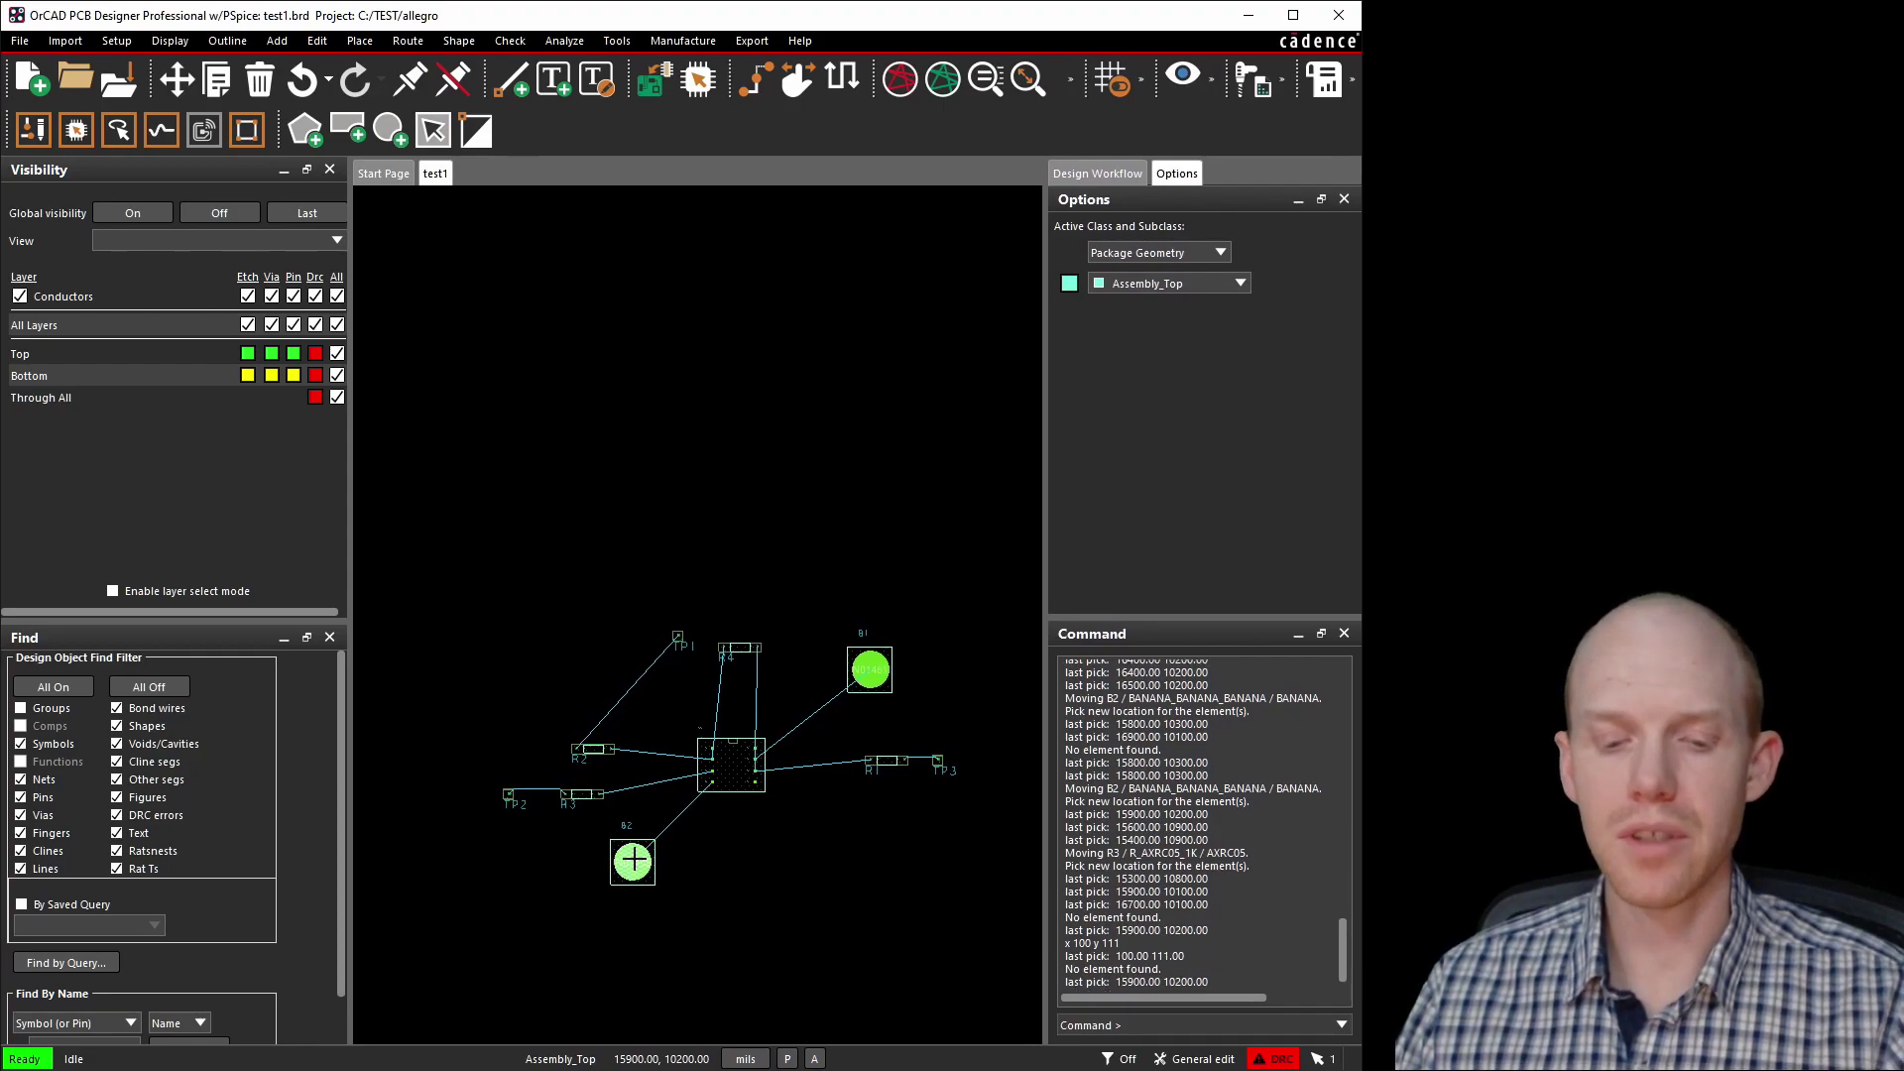
{"action": "left_click", "coordinate": [632, 860]}
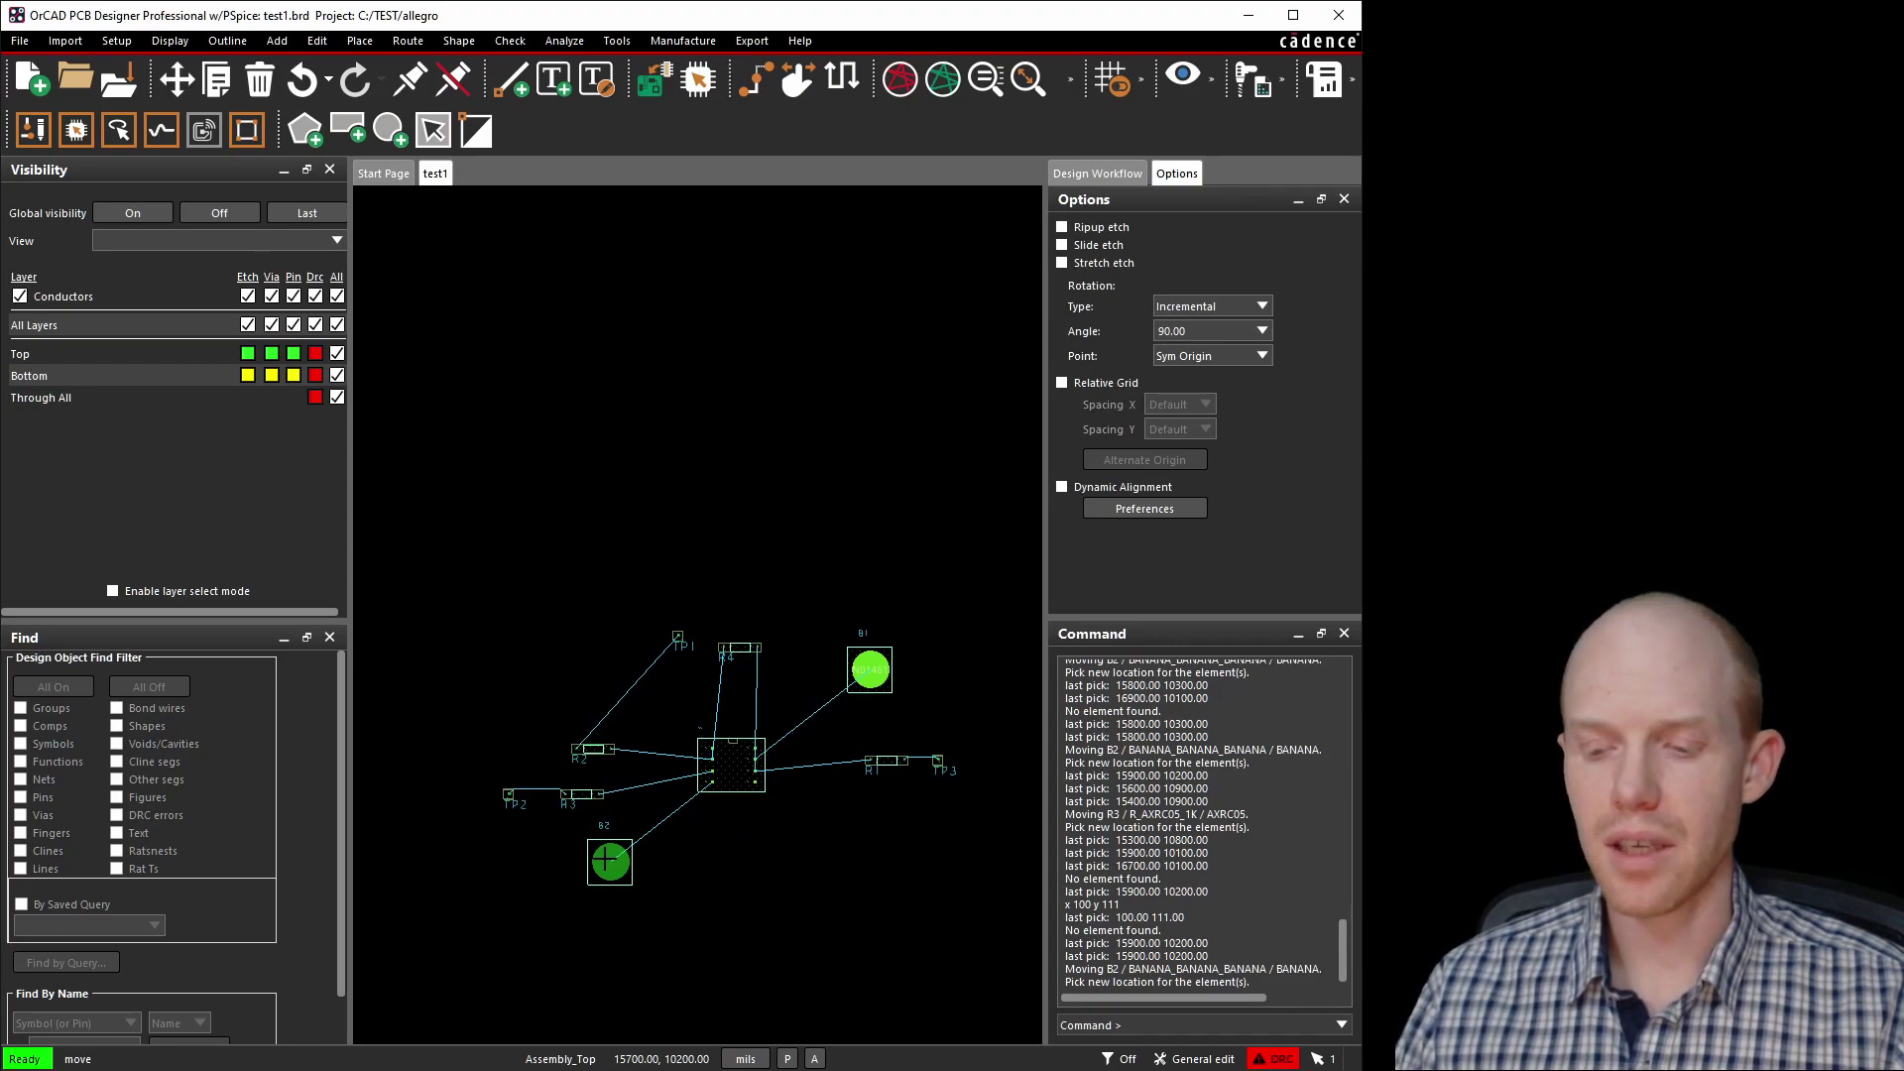
{"action": "scroll", "coordinate": [605, 859], "scroll_direction": "down", "scroll_amount": 2}
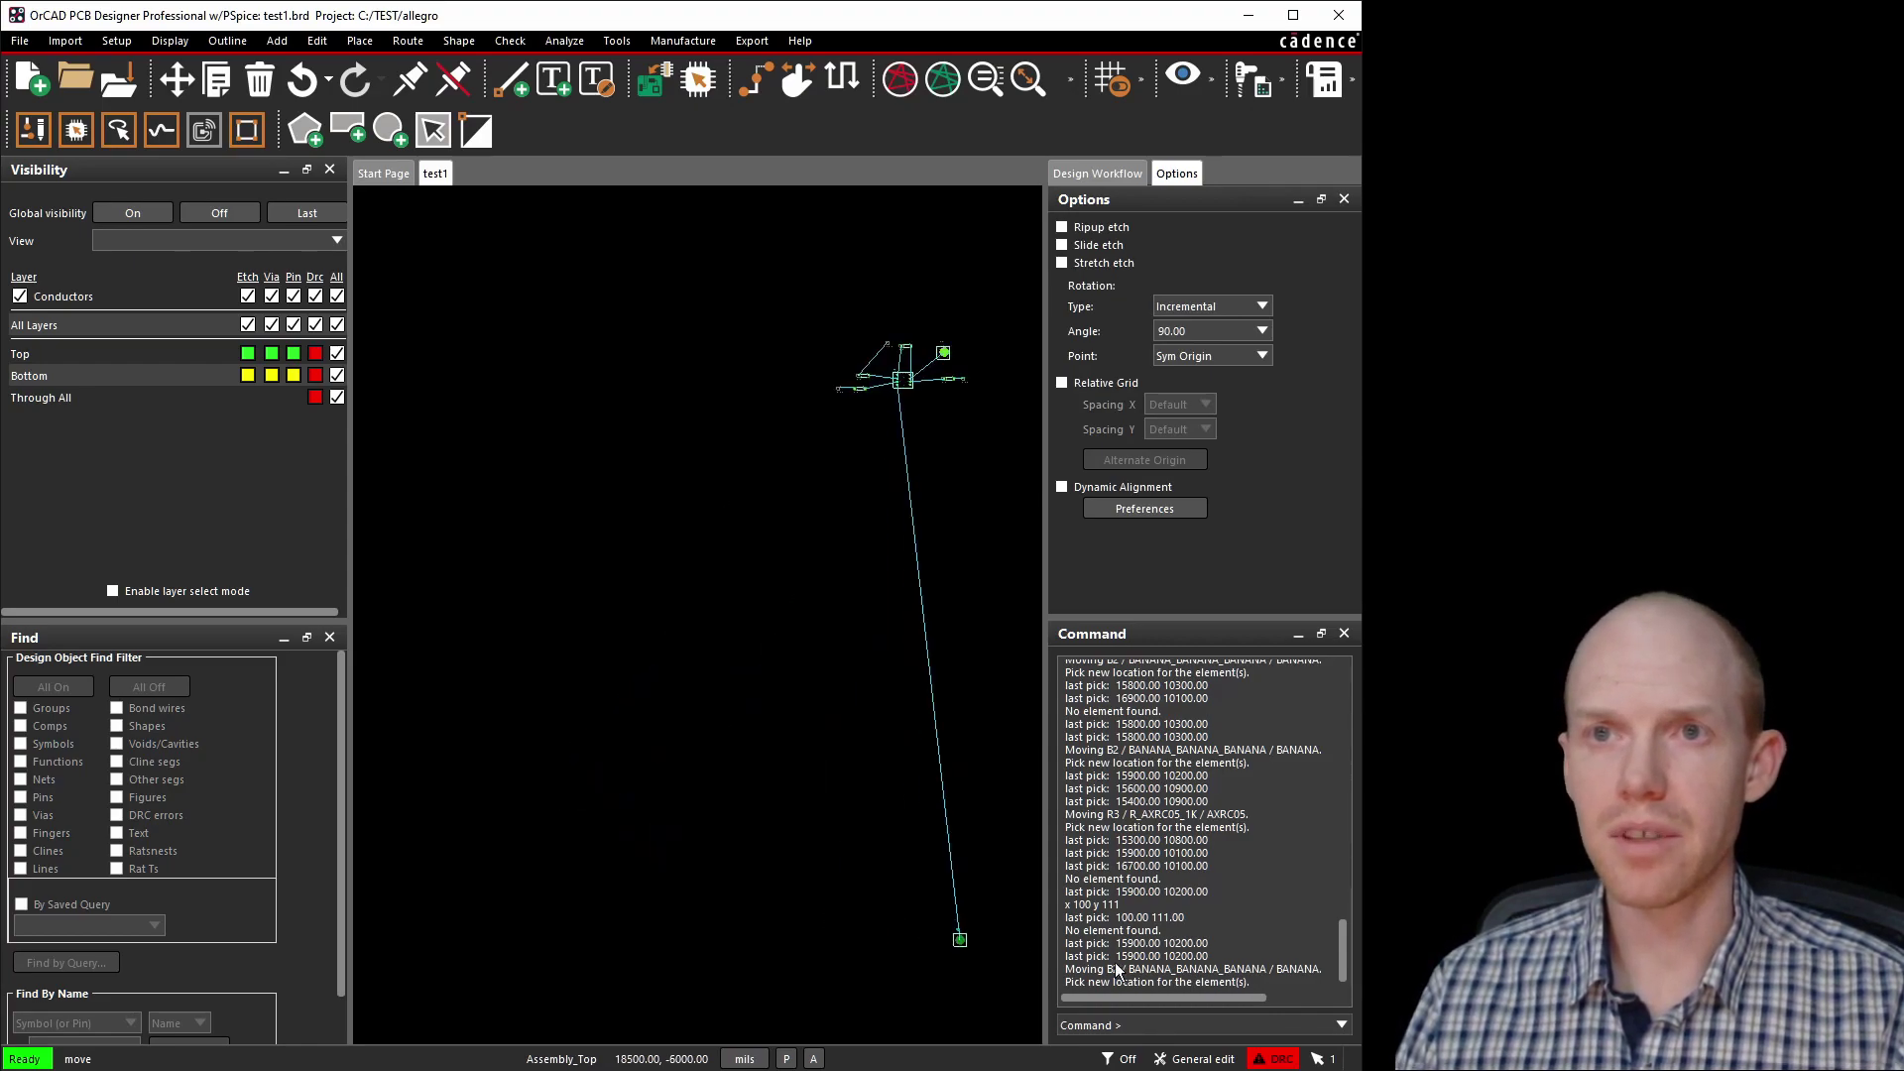
{"action": "scroll", "coordinate": [898, 381], "scroll_direction": "up", "scroll_amount": 1}
{"action": "scroll", "coordinate": [900, 402], "scroll_direction": "up", "scroll_amount": 1}
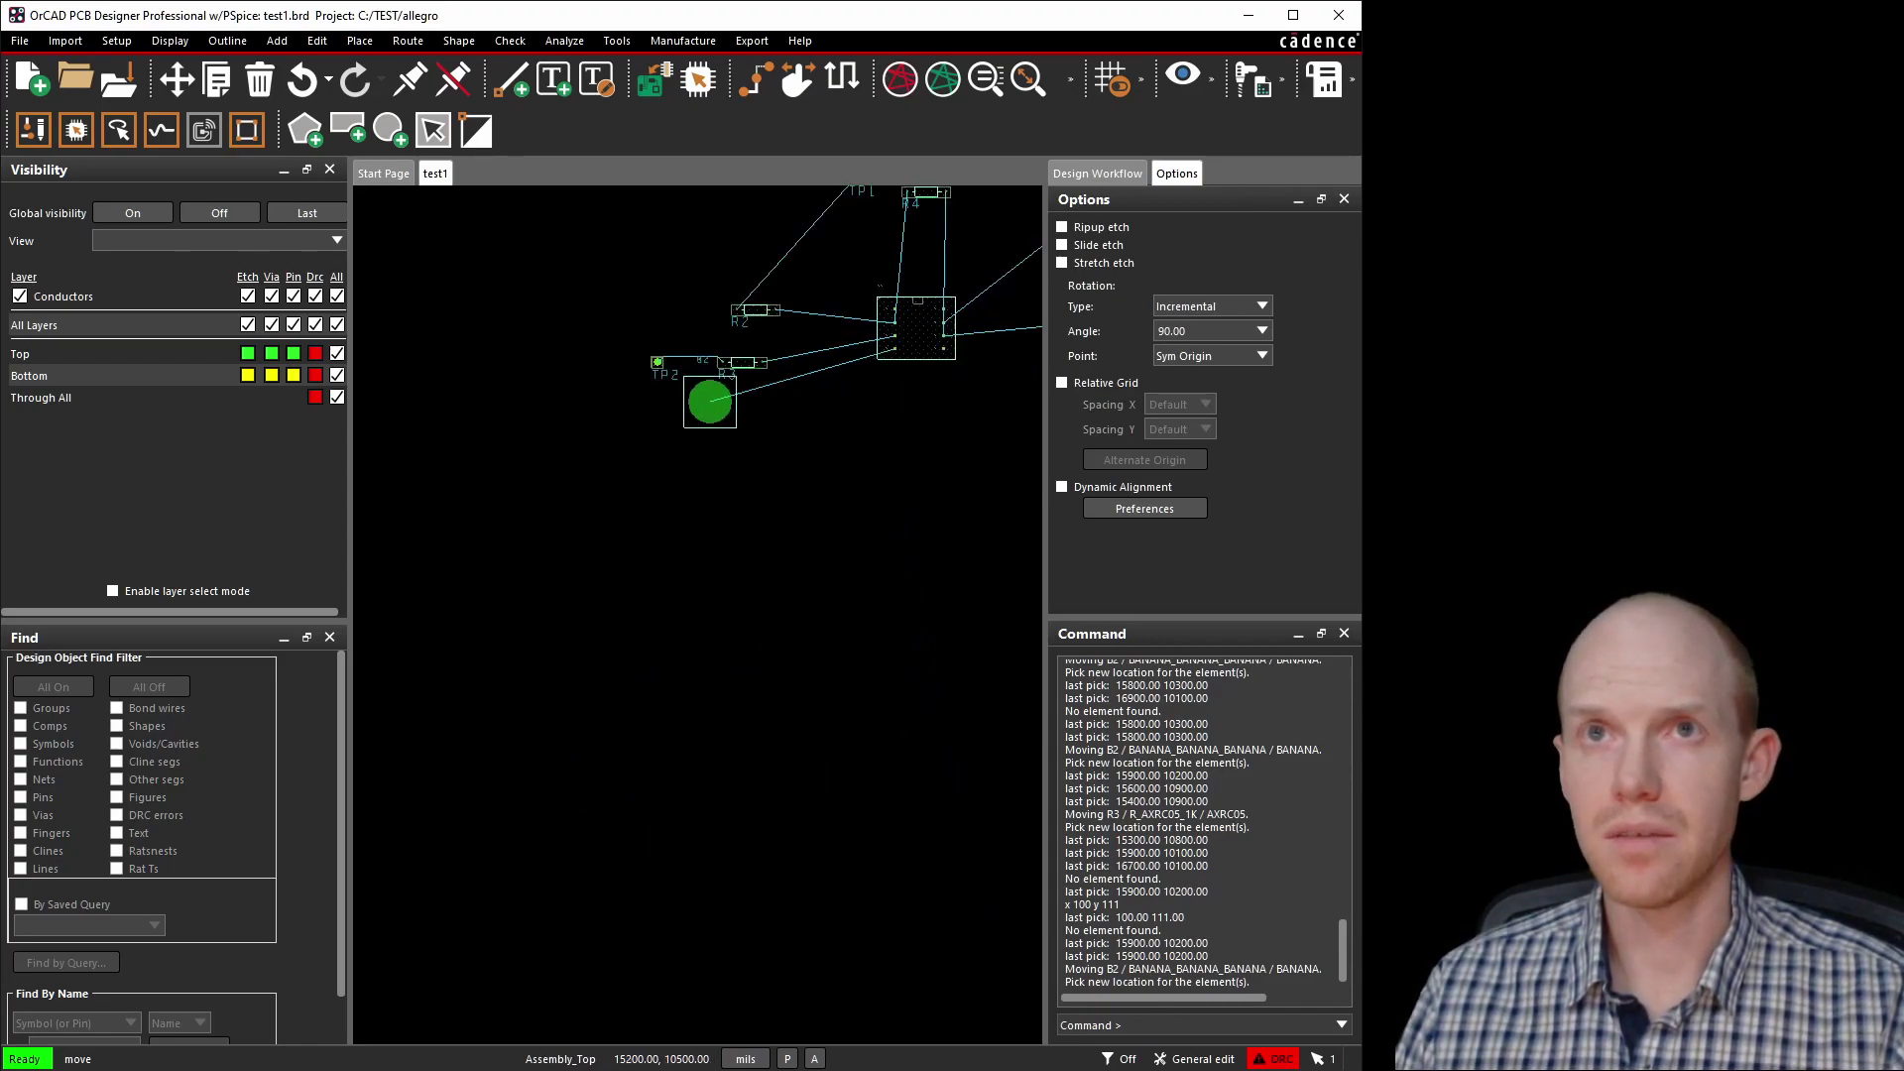
{"action": "scroll", "coordinate": [616, 601], "scroll_direction": "down", "scroll_amount": 1}
{"action": "middle_click_drag", "start_coordinate": [573, 587], "coordinate": [799, 438]}
{"action": "scroll", "coordinate": [902, 397], "scroll_direction": "up", "scroll_amount": 1}
{"action": "scroll", "coordinate": [540, 542], "scroll_direction": "down", "scroll_amount": 1}
{"action": "scroll", "coordinate": [852, 397], "scroll_direction": "down", "scroll_amount": 1}
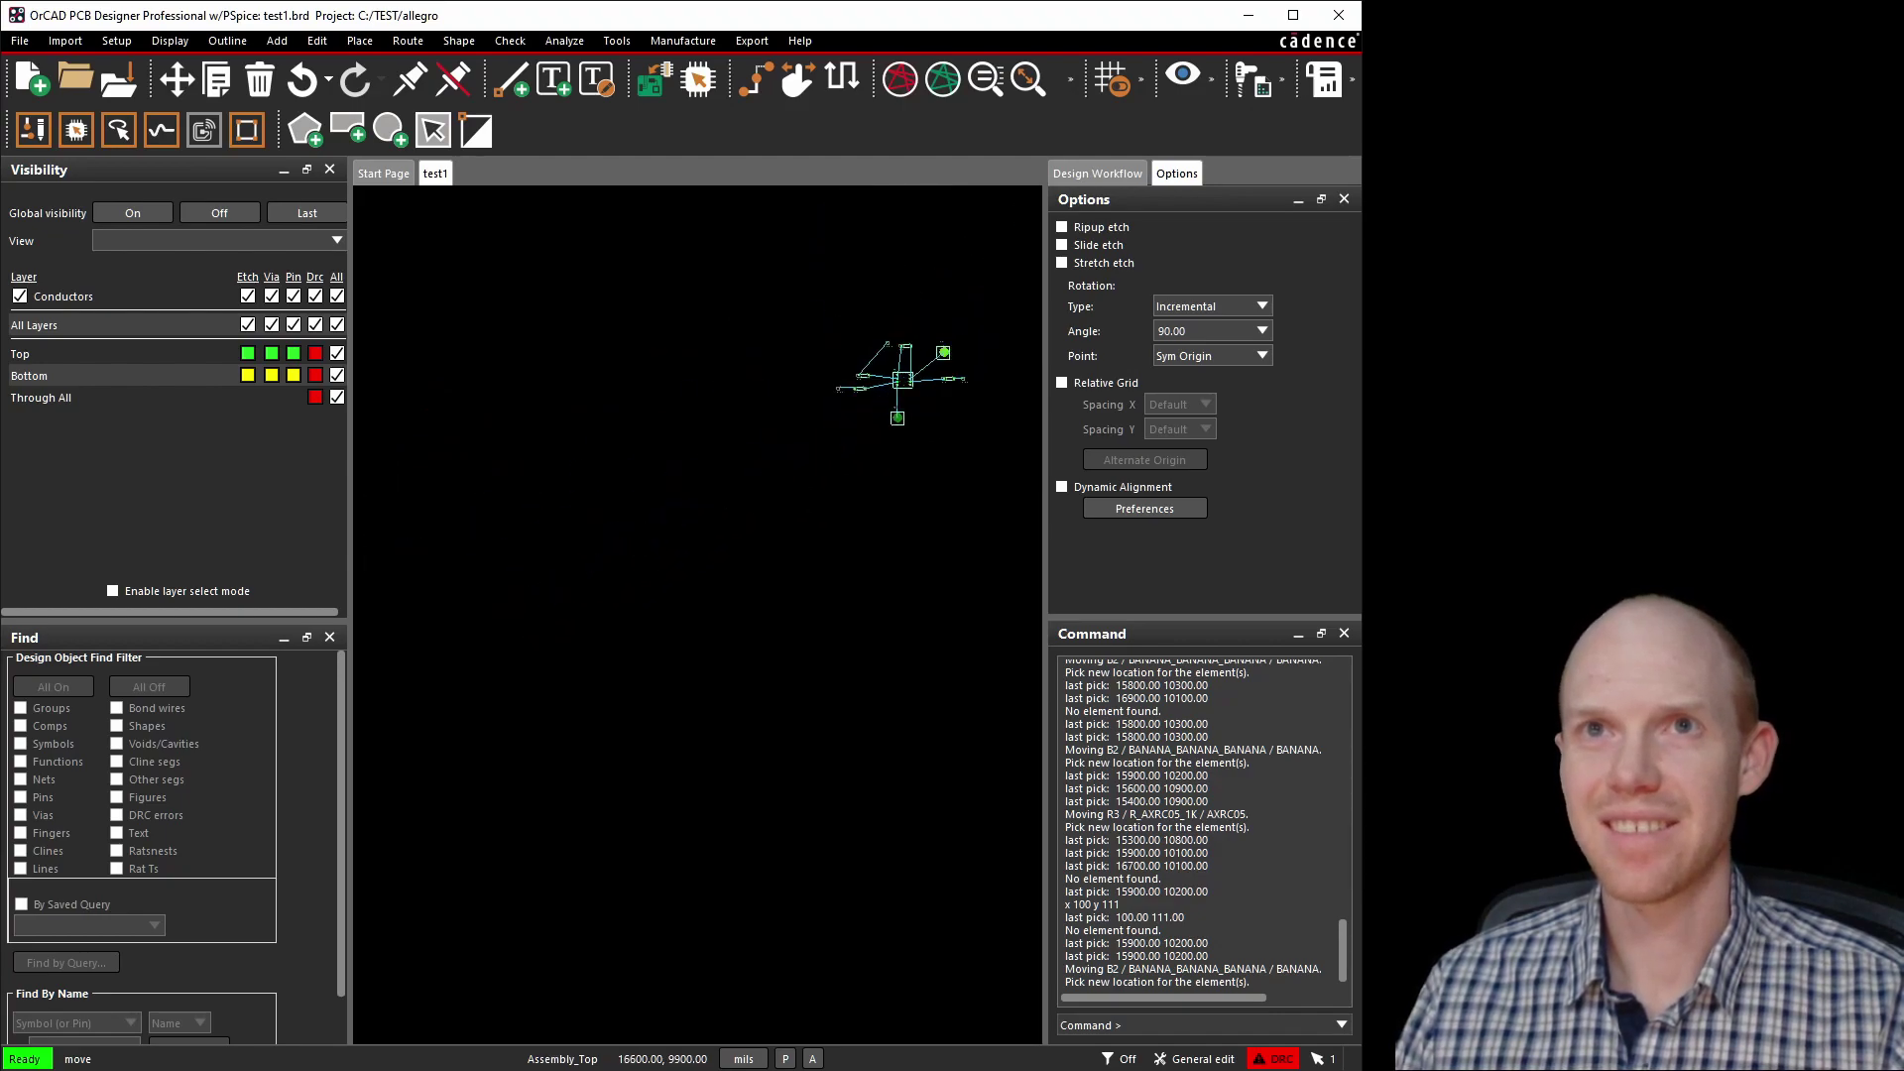
{"action": "scroll", "coordinate": [808, 403], "scroll_direction": "up", "scroll_amount": 4}
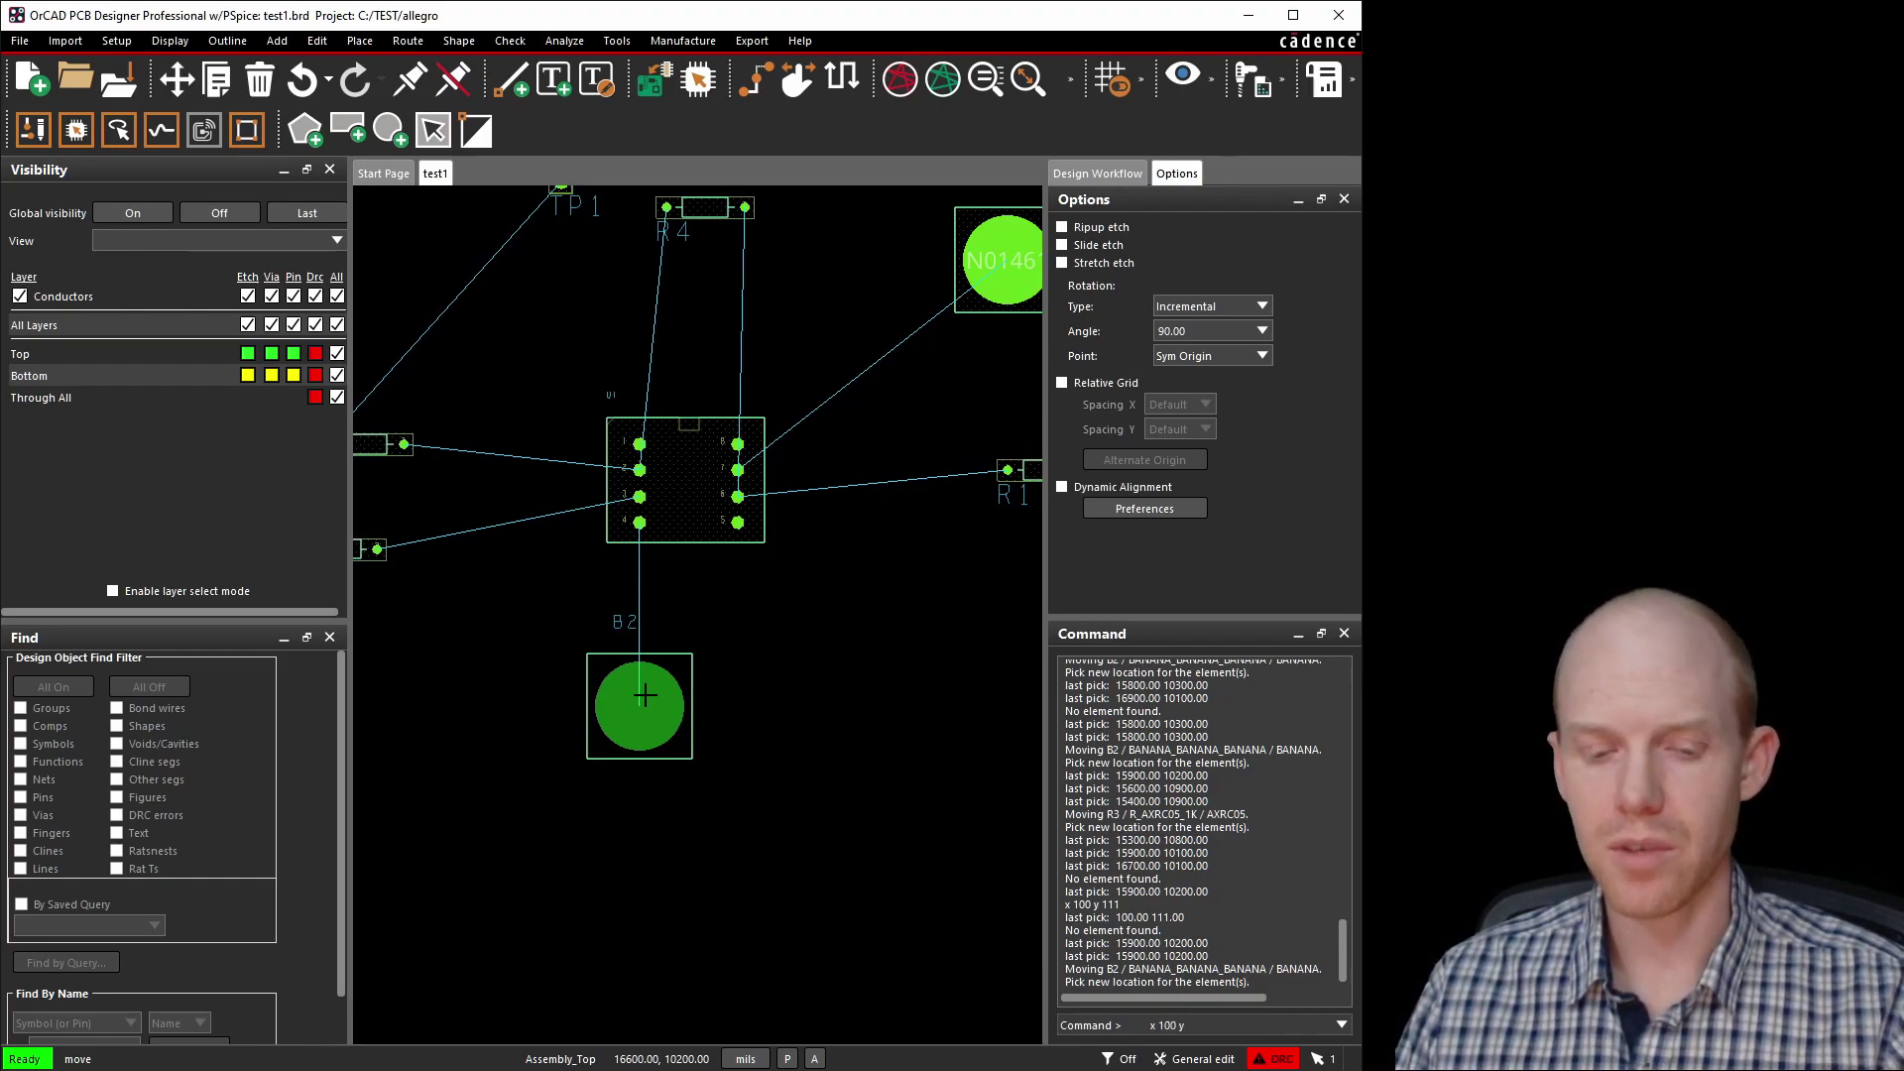
{"action": "key", "text": "Return"}
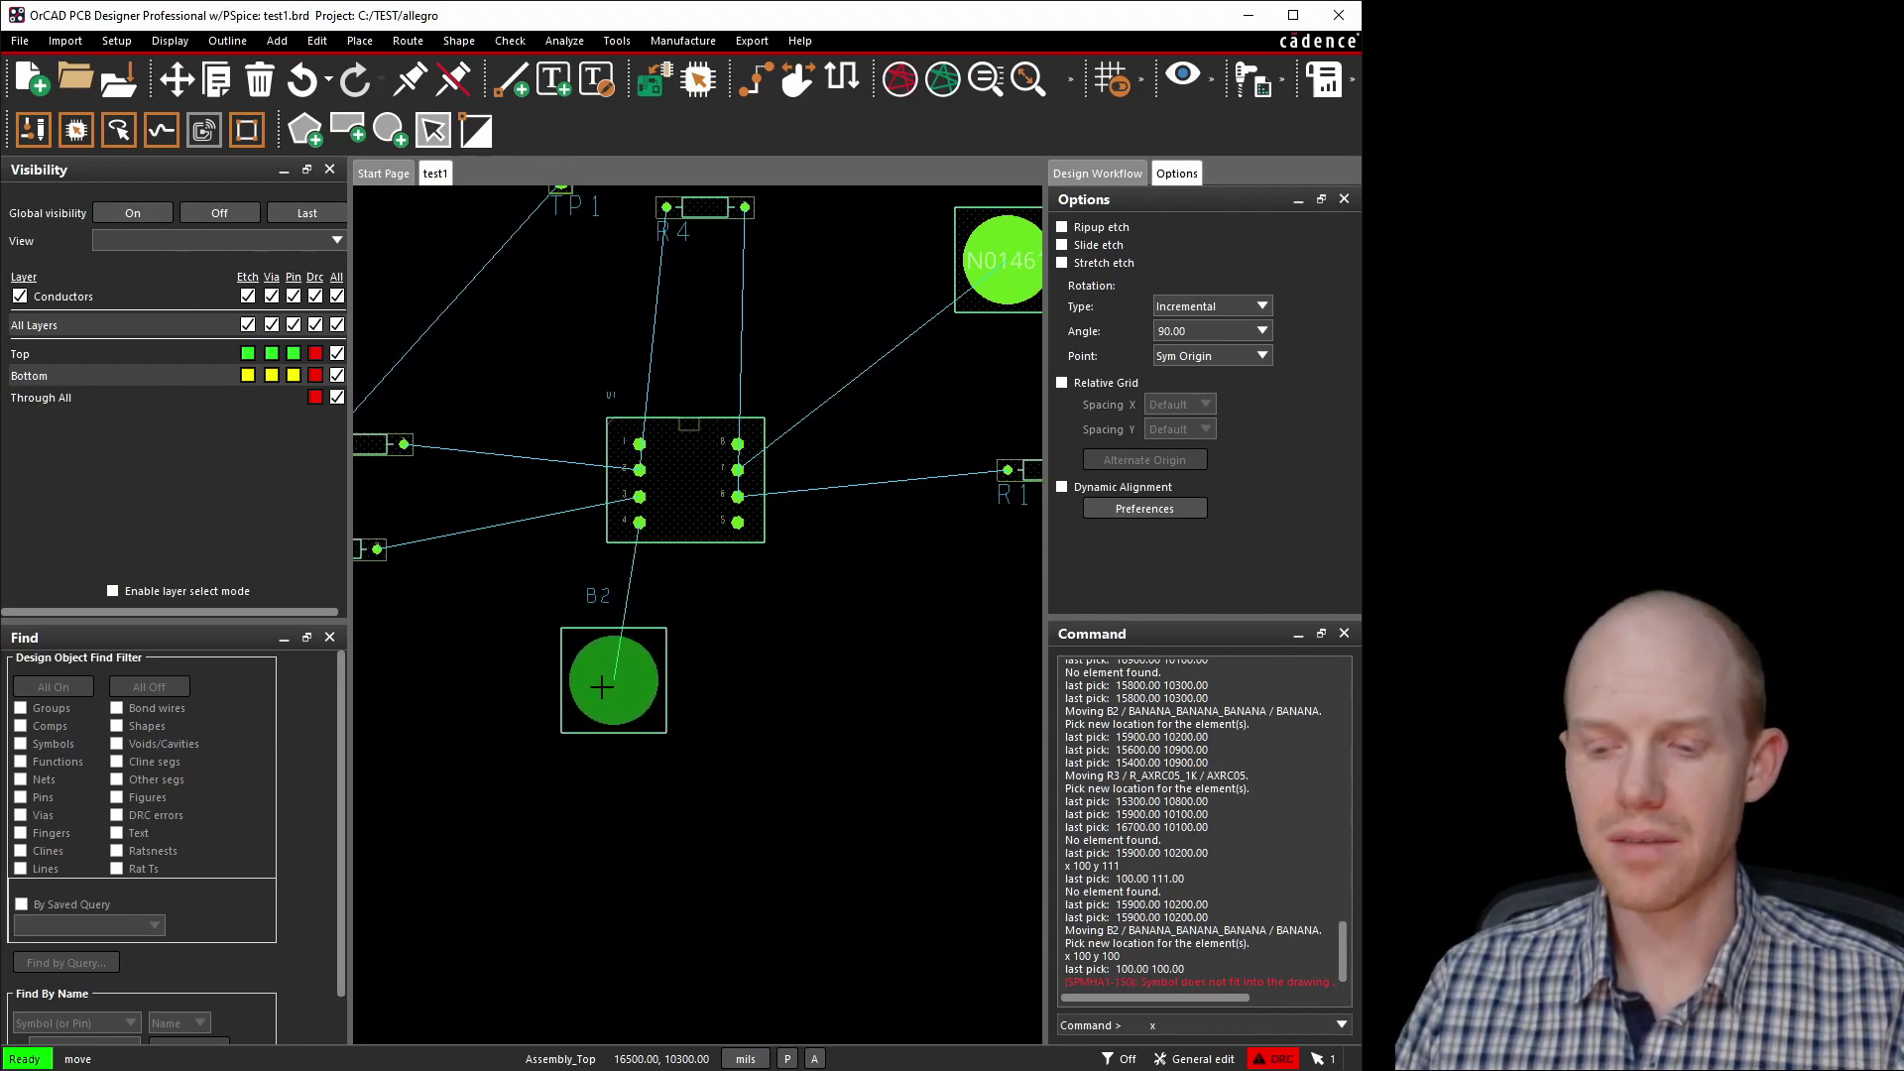
Move connector B2 to coordinates x 1000 y 1000 by command, and undo that move.
{"action": "type", "text": "000 y 1000"}
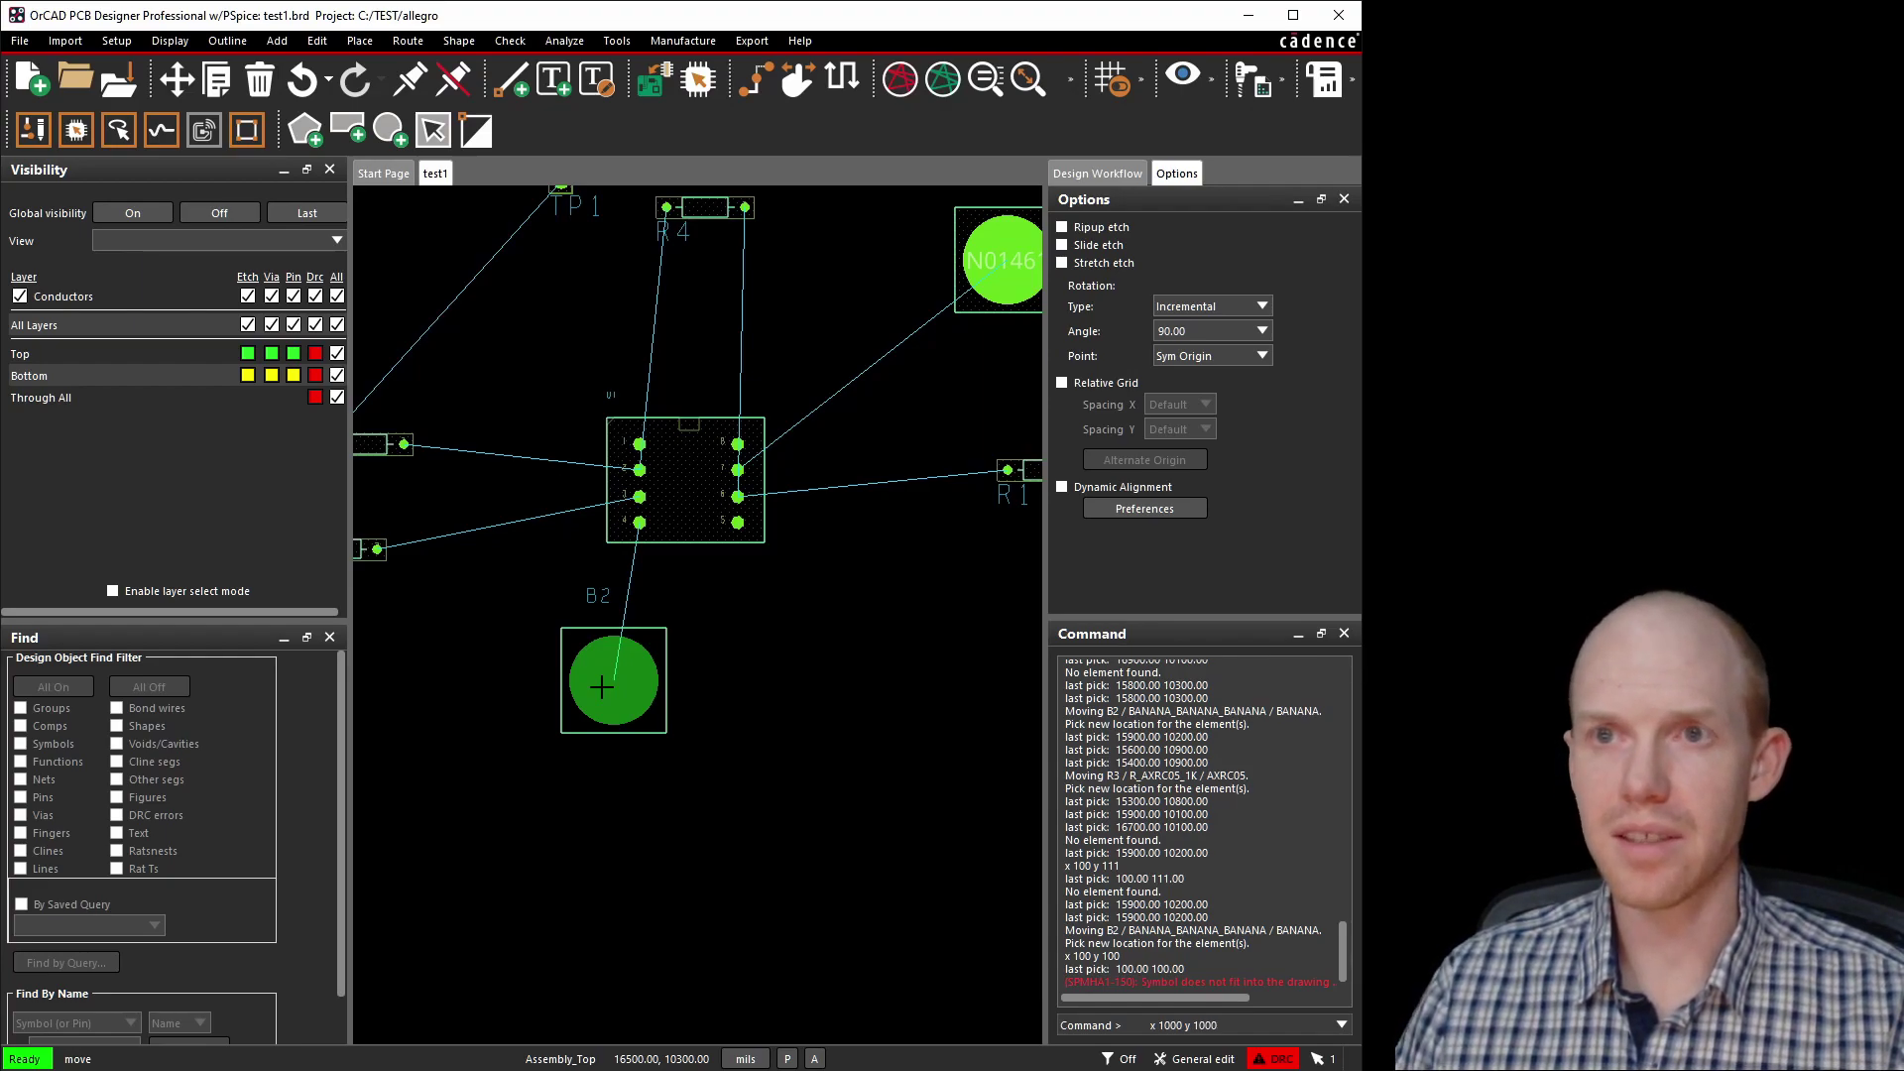
{"action": "key", "text": "Return"}
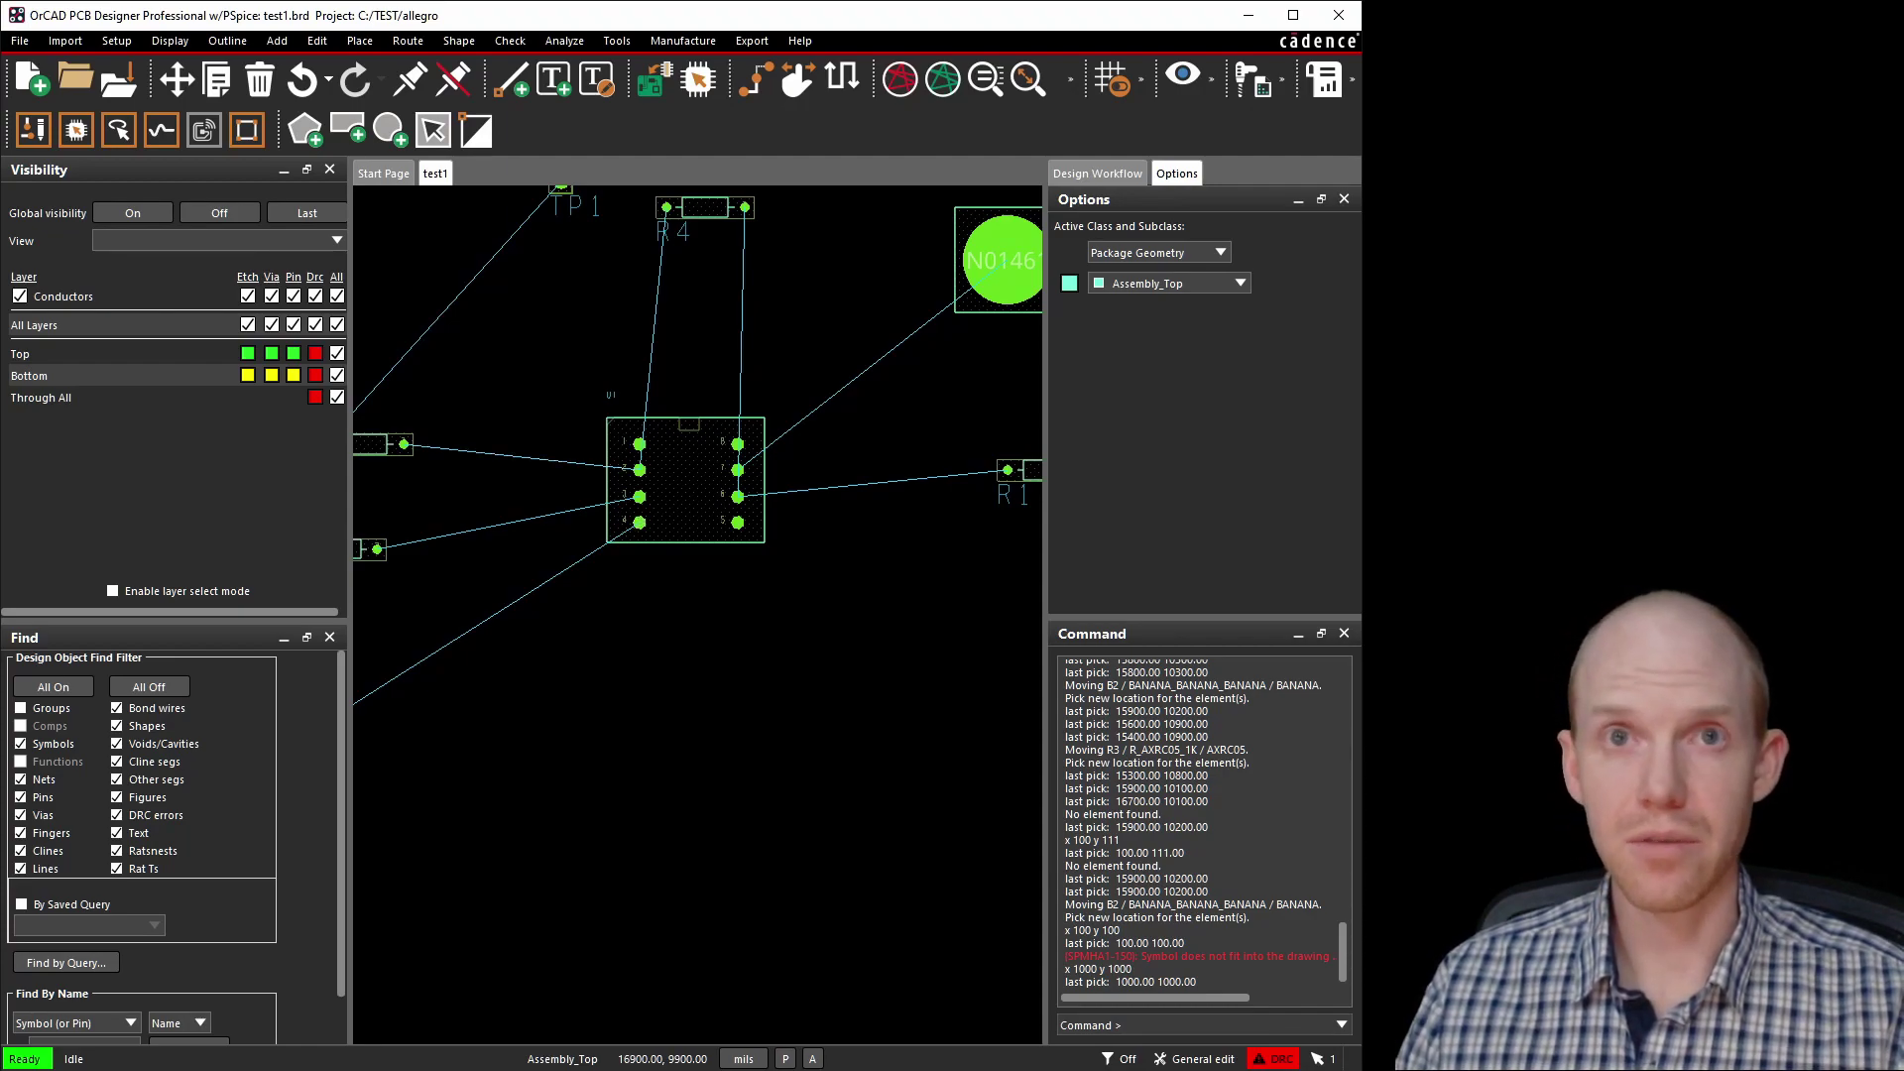
{"action": "scroll", "coordinate": [763, 967], "scroll_direction": "down", "scroll_amount": 2}
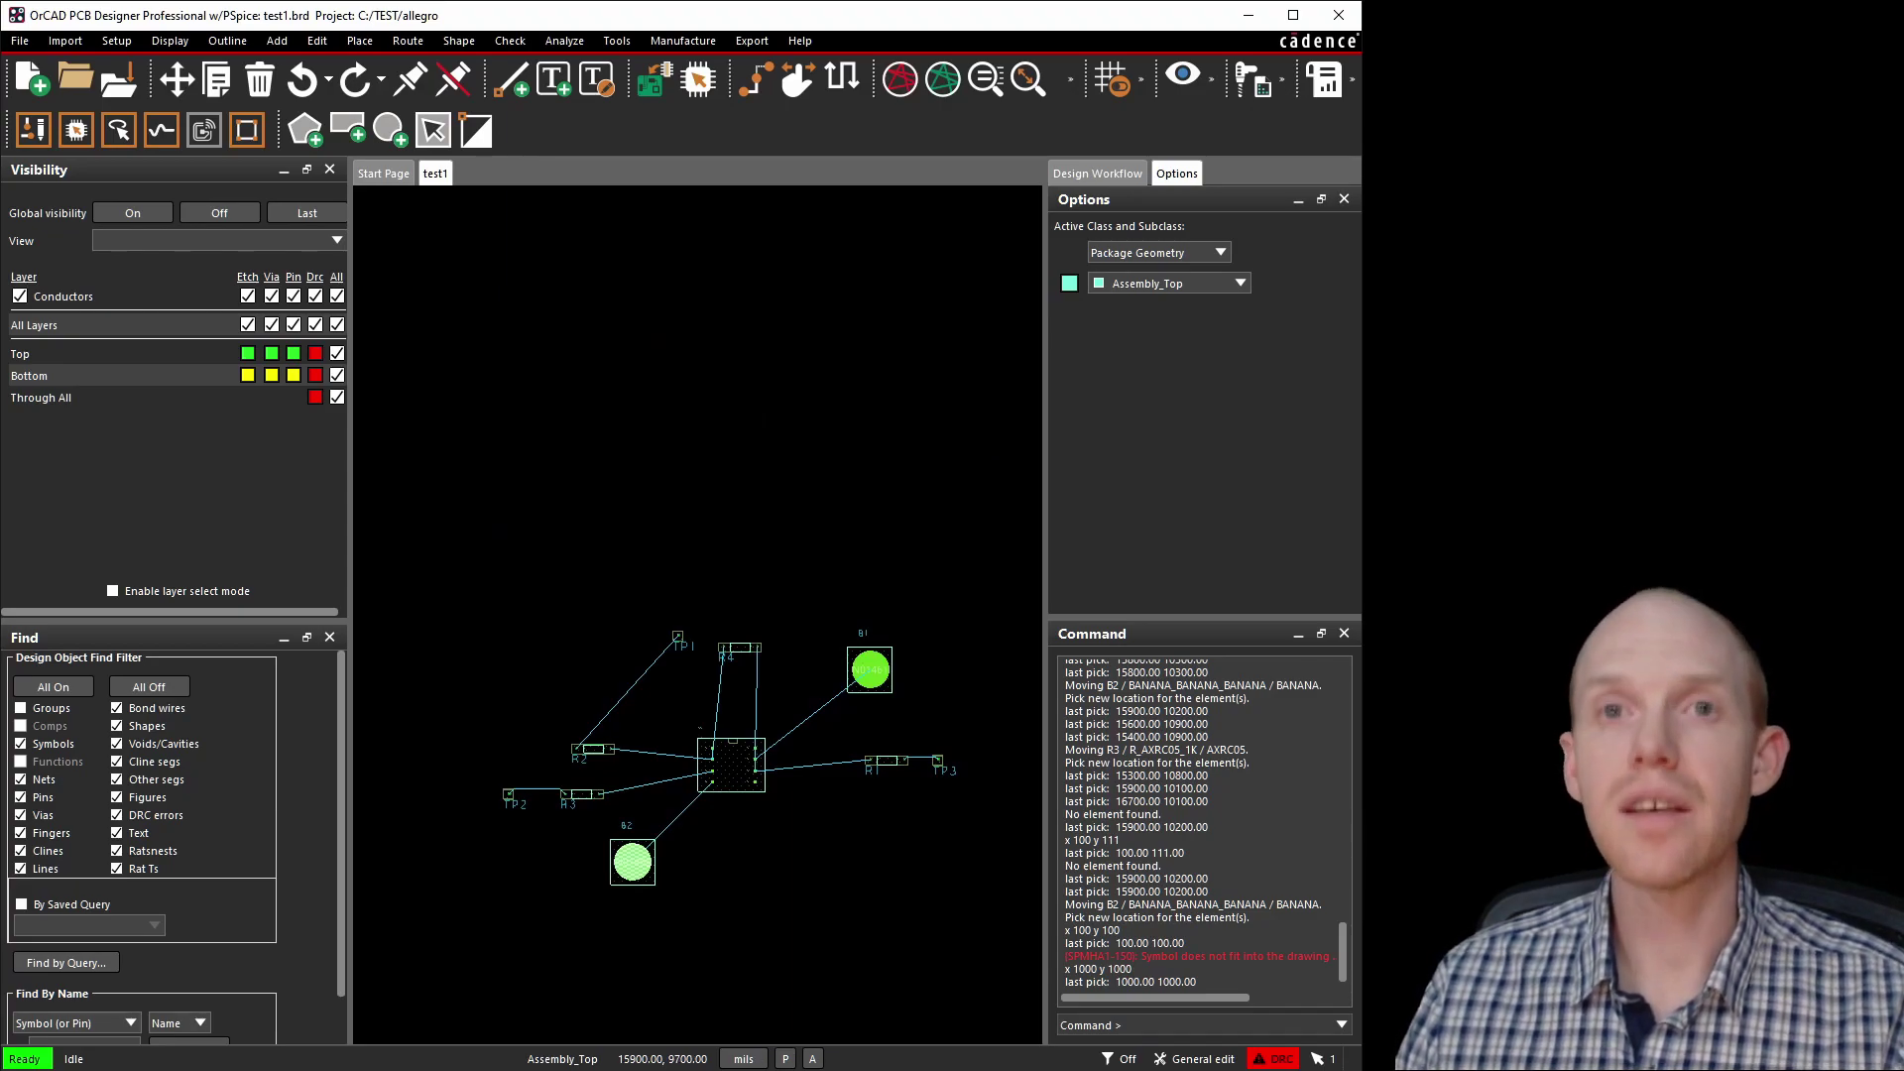
Shift connector B2 incrementally along X with the ix command, and move resistor R3 to the right so it lines up beneath R2.
{"action": "left_click_drag", "start_coordinate": [633, 862], "coordinate": [655, 894]}
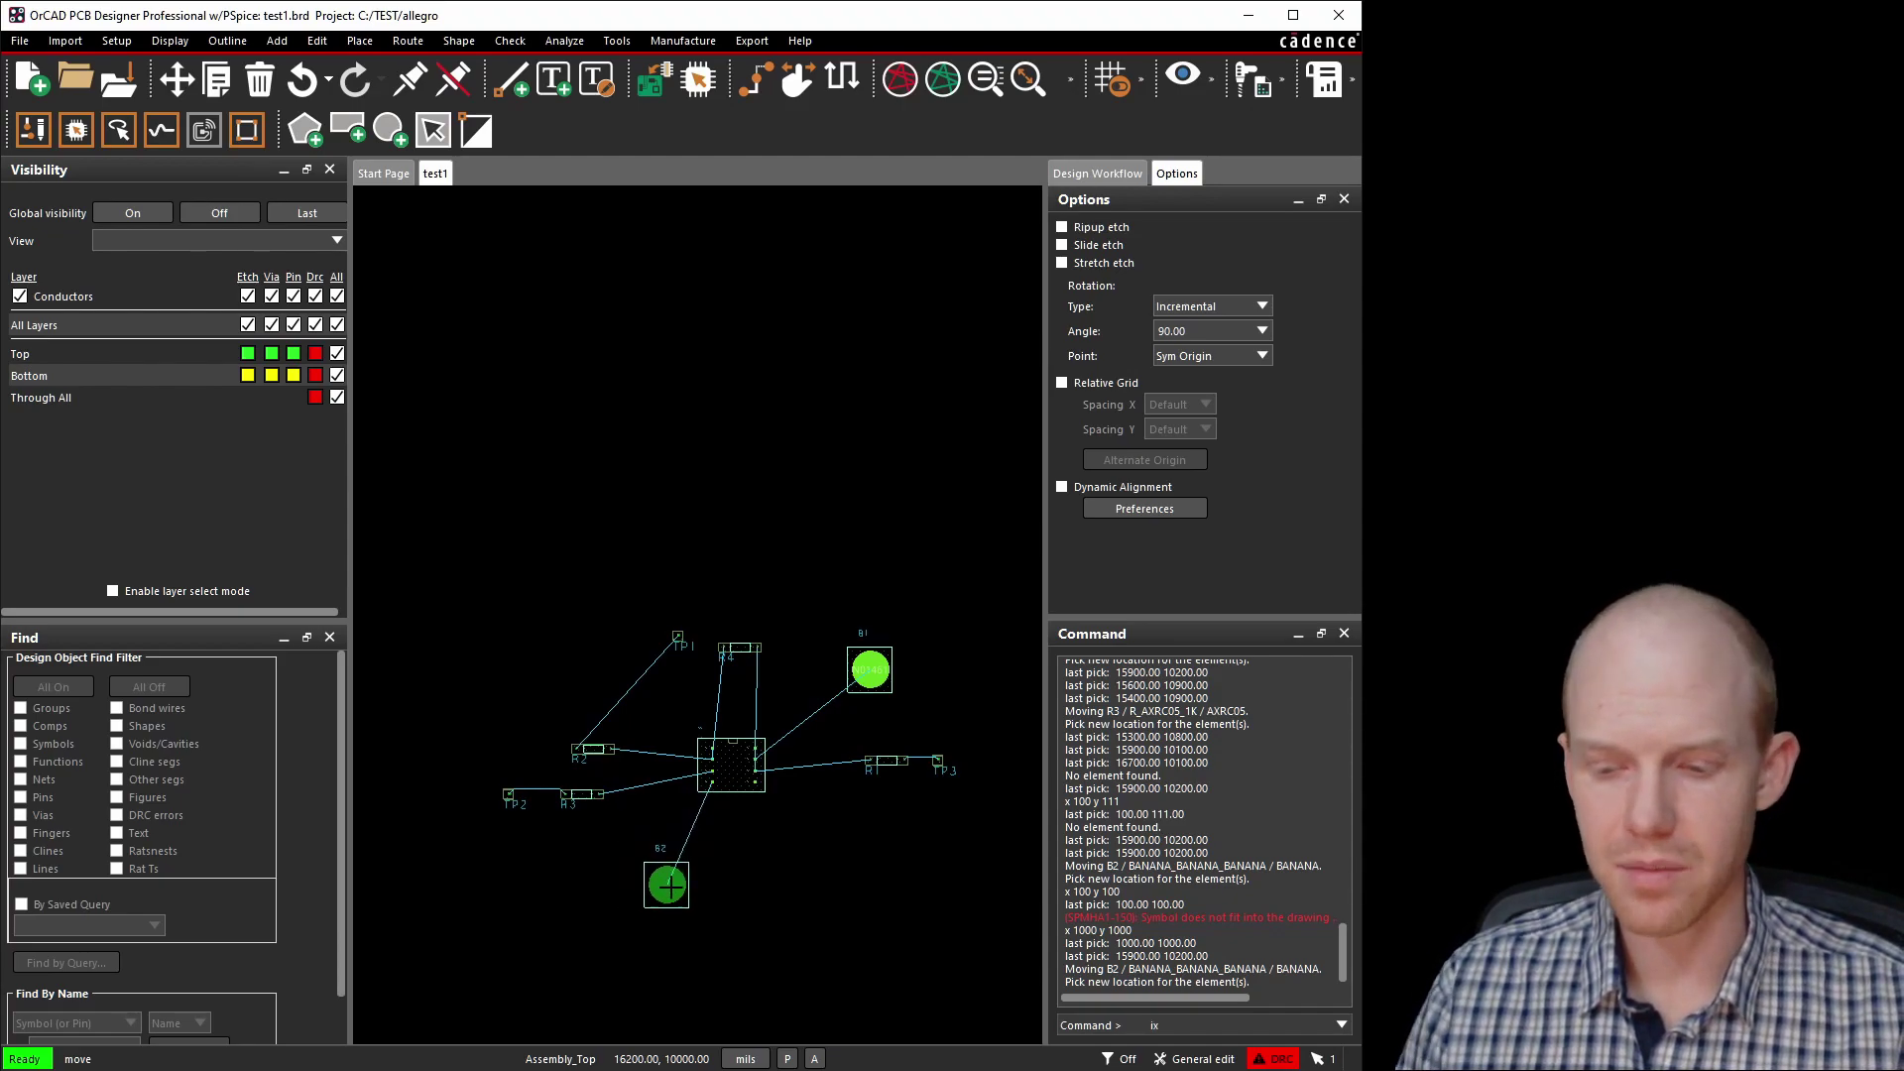
{"action": "key", "text": "Return"}
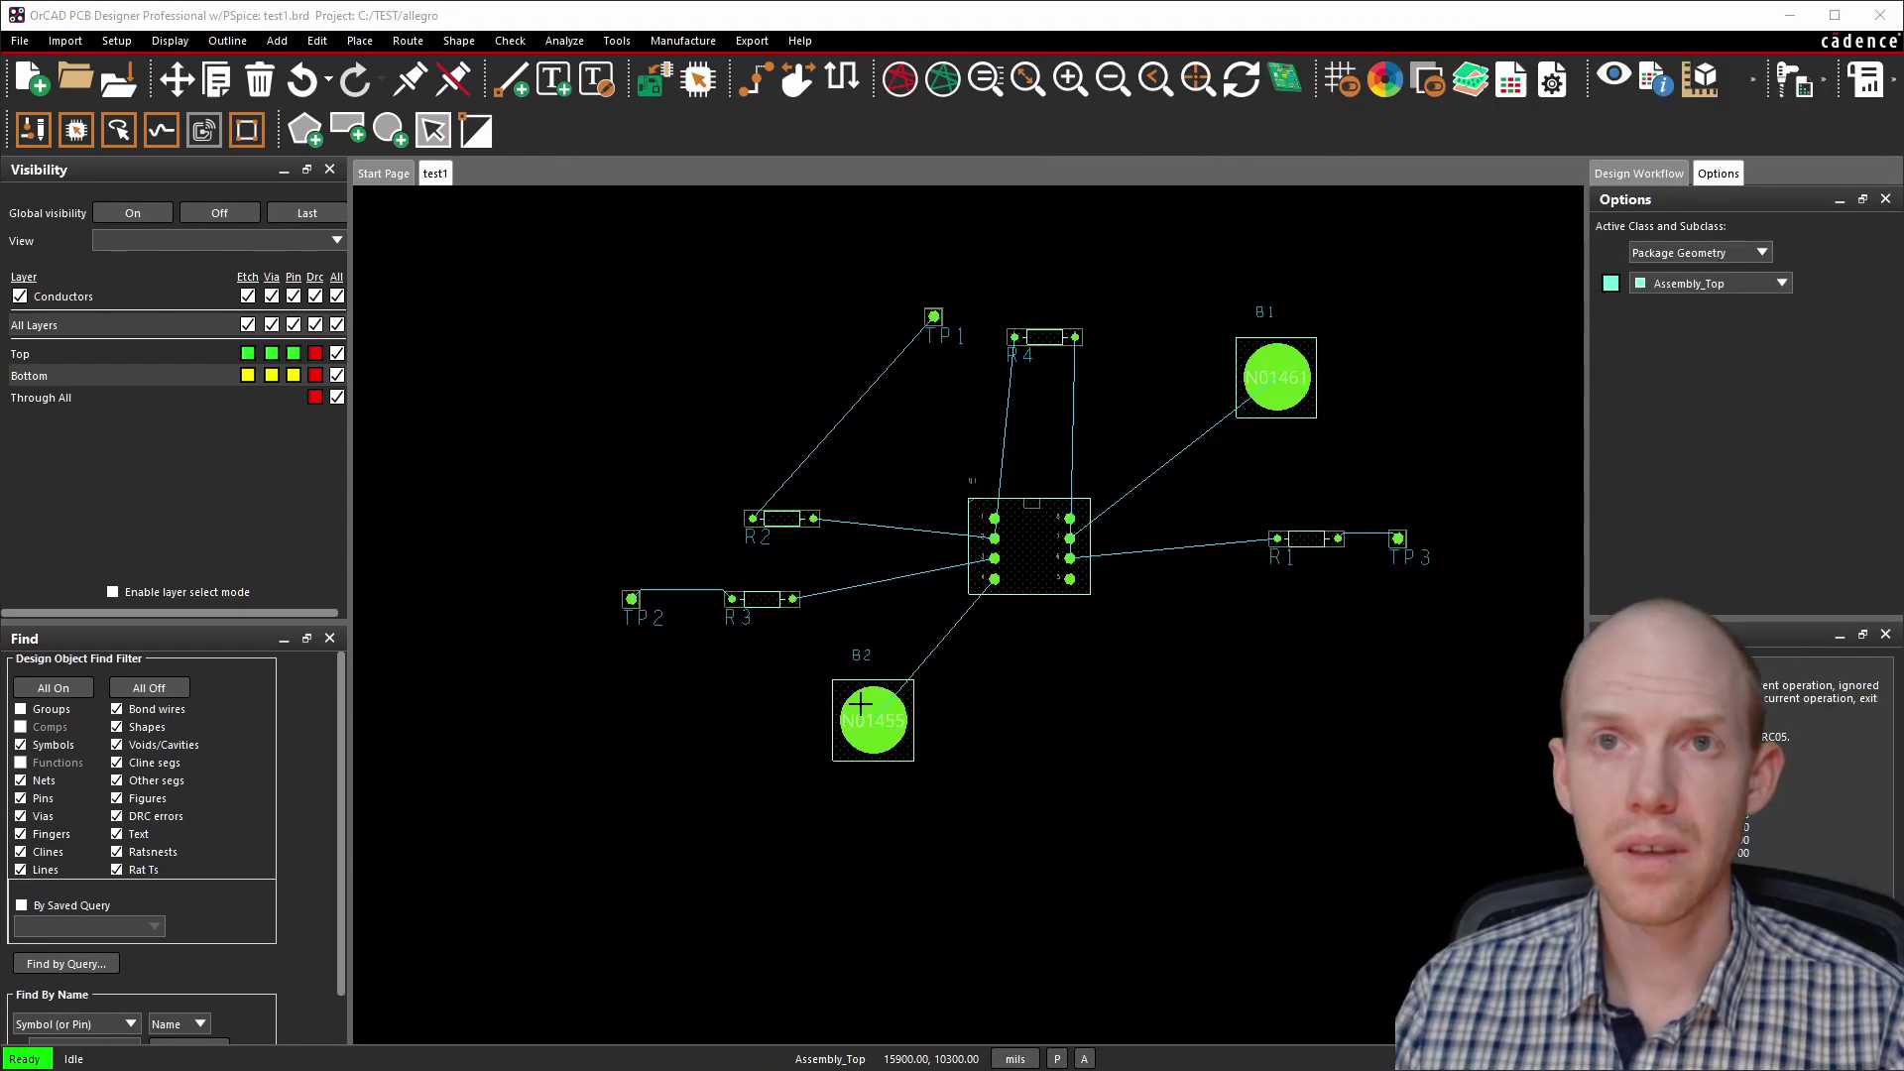
{"action": "left_click", "coordinate": [862, 701]}
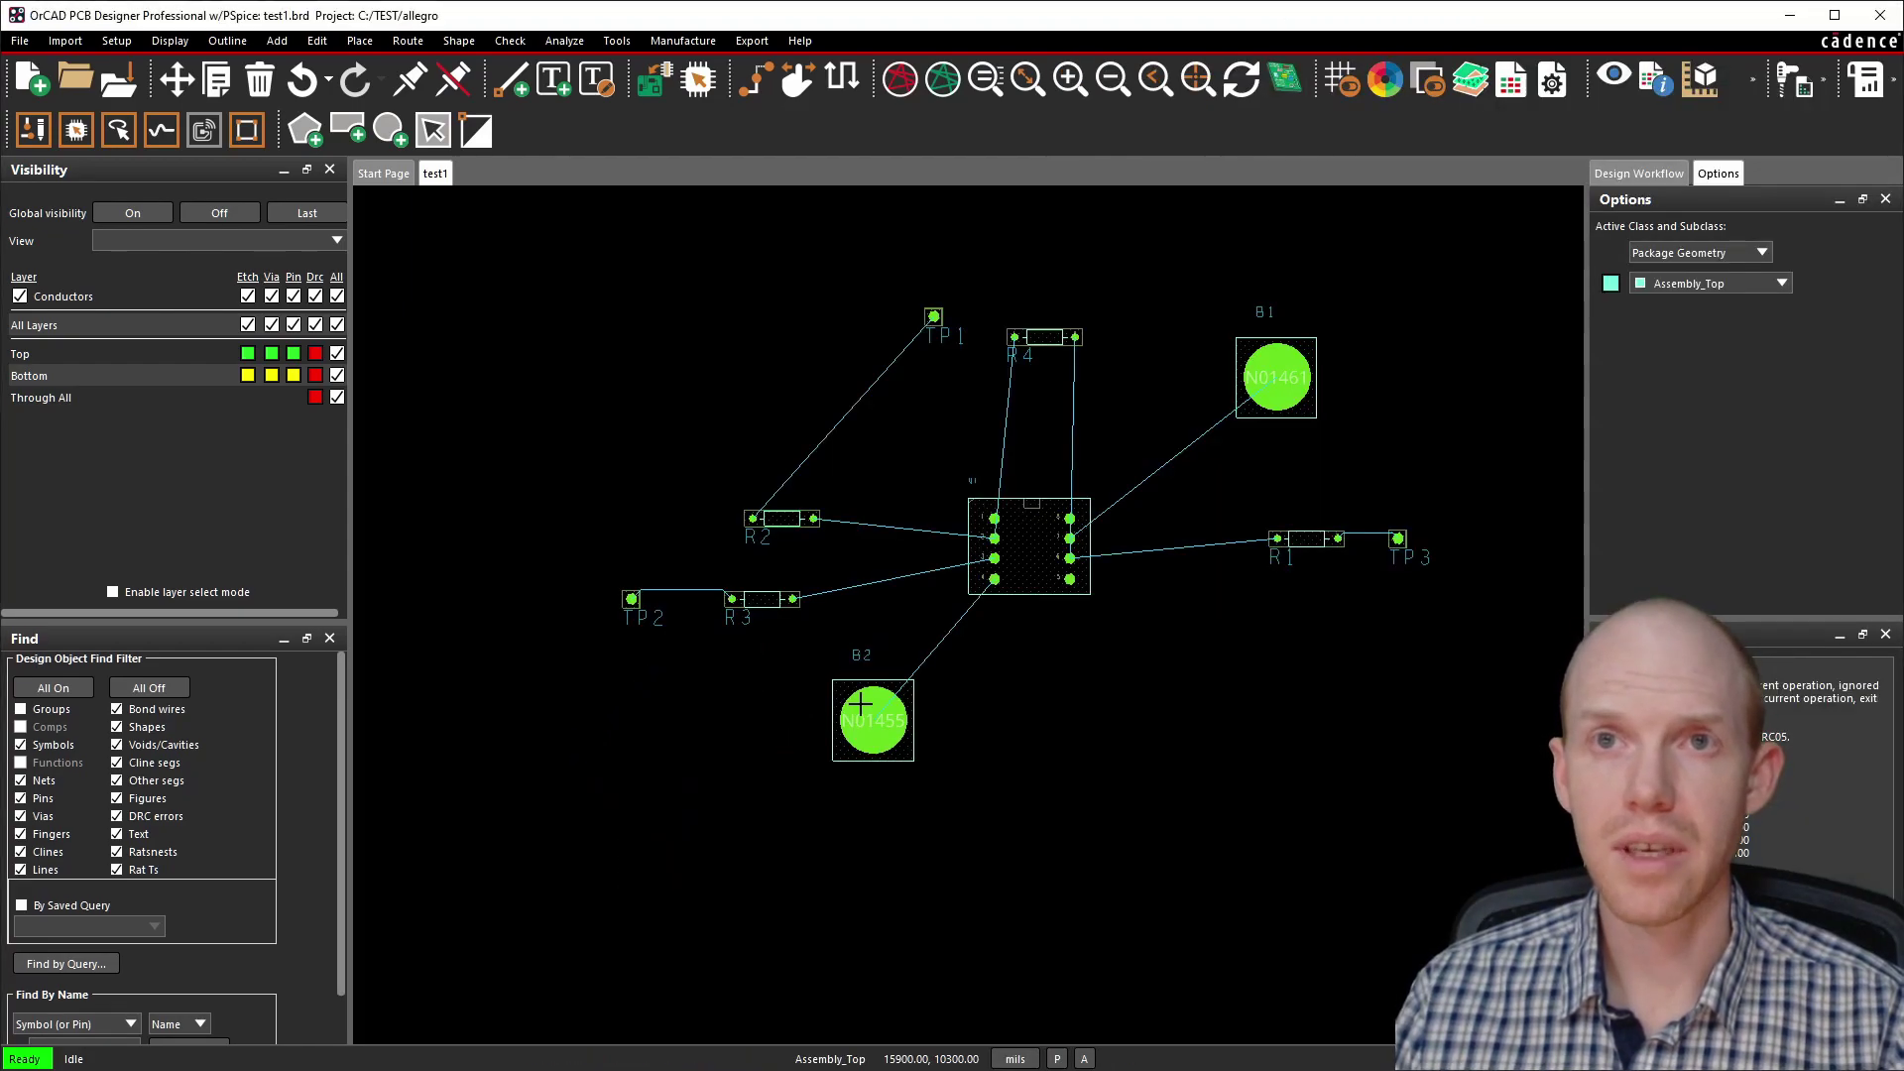
{"action": "mouse_move", "coordinate": [863, 701]}
{"action": "left_mouse_down"}
{"action": "mouse_move", "coordinate": [894, 735]}
{"action": "mouse_move", "coordinate": [872, 719]}
{"action": "left_mouse_up"}
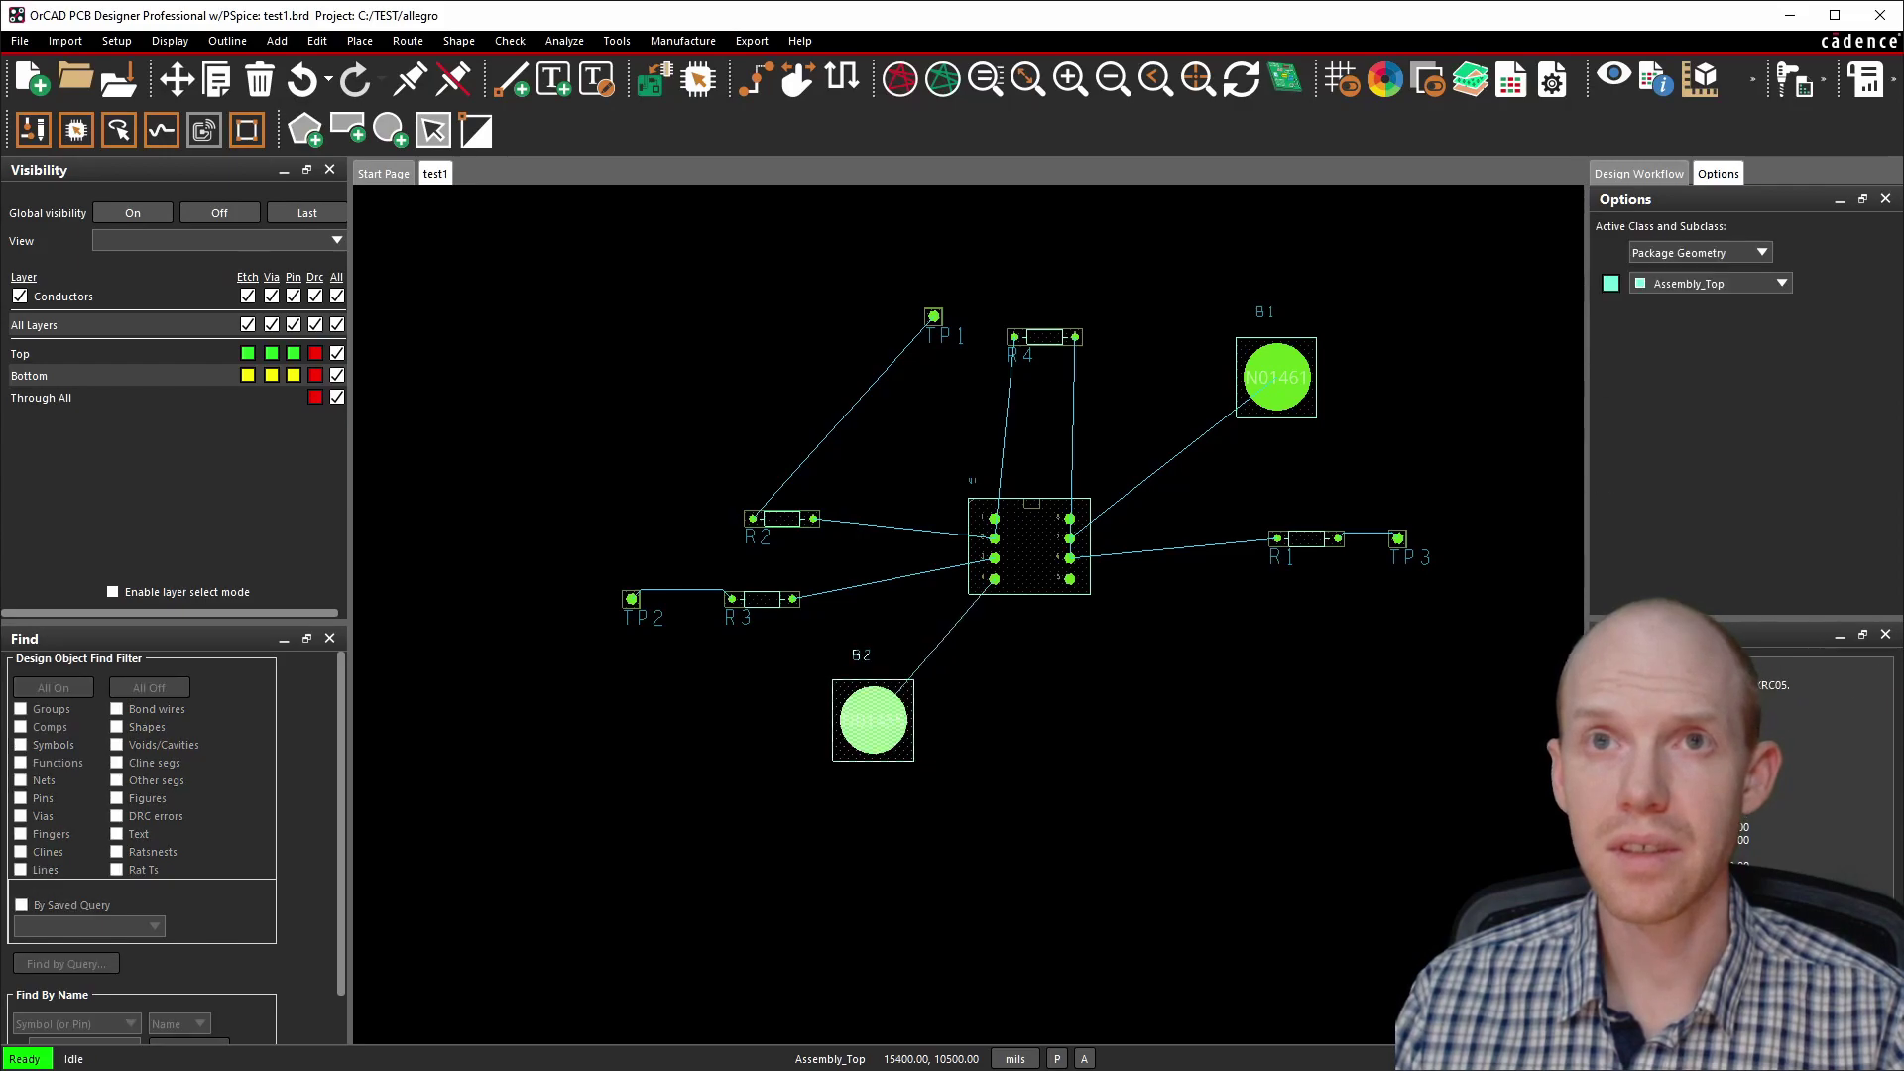
{"action": "left_click_drag", "start_coordinate": [772, 598], "coordinate": [813, 599]}
{"action": "left_click", "coordinate": [767, 599]}
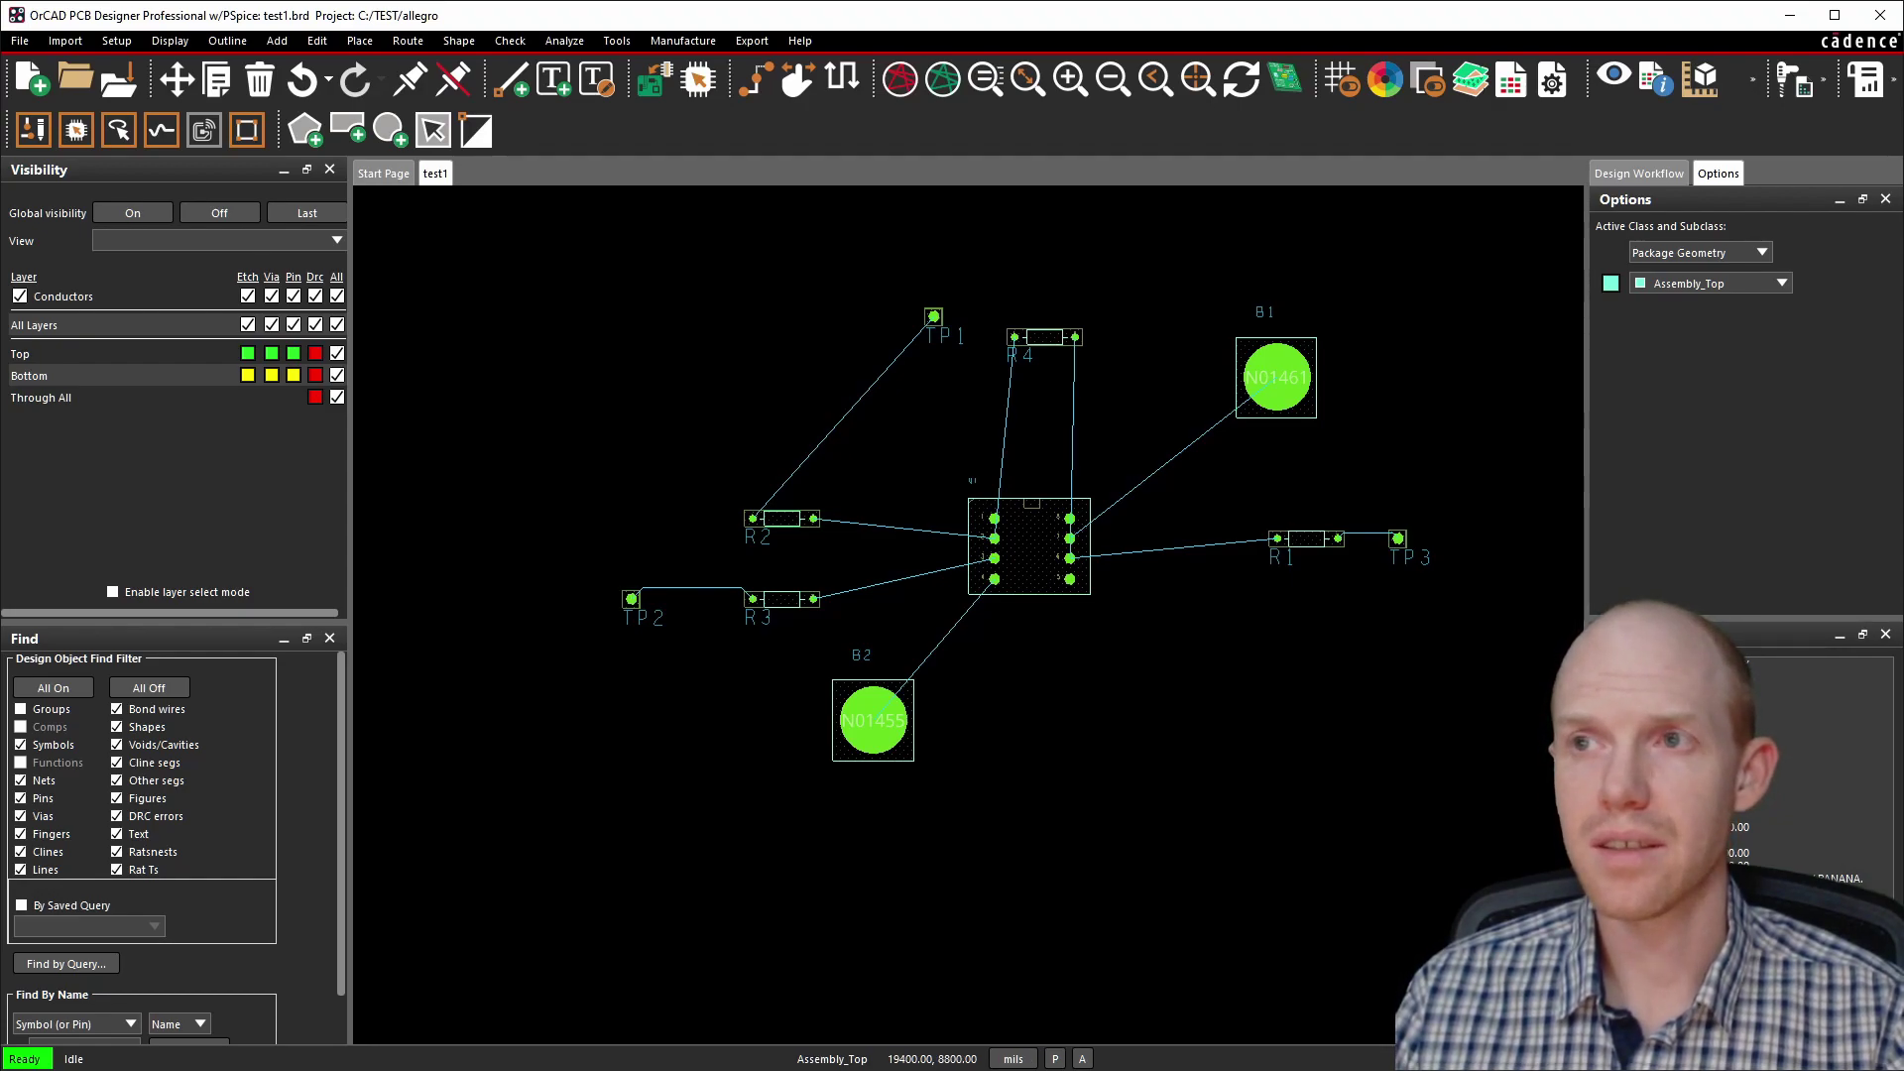
{"action": "left_click_drag", "start_coordinate": [1901, 992], "coordinate": [1427, 992]}
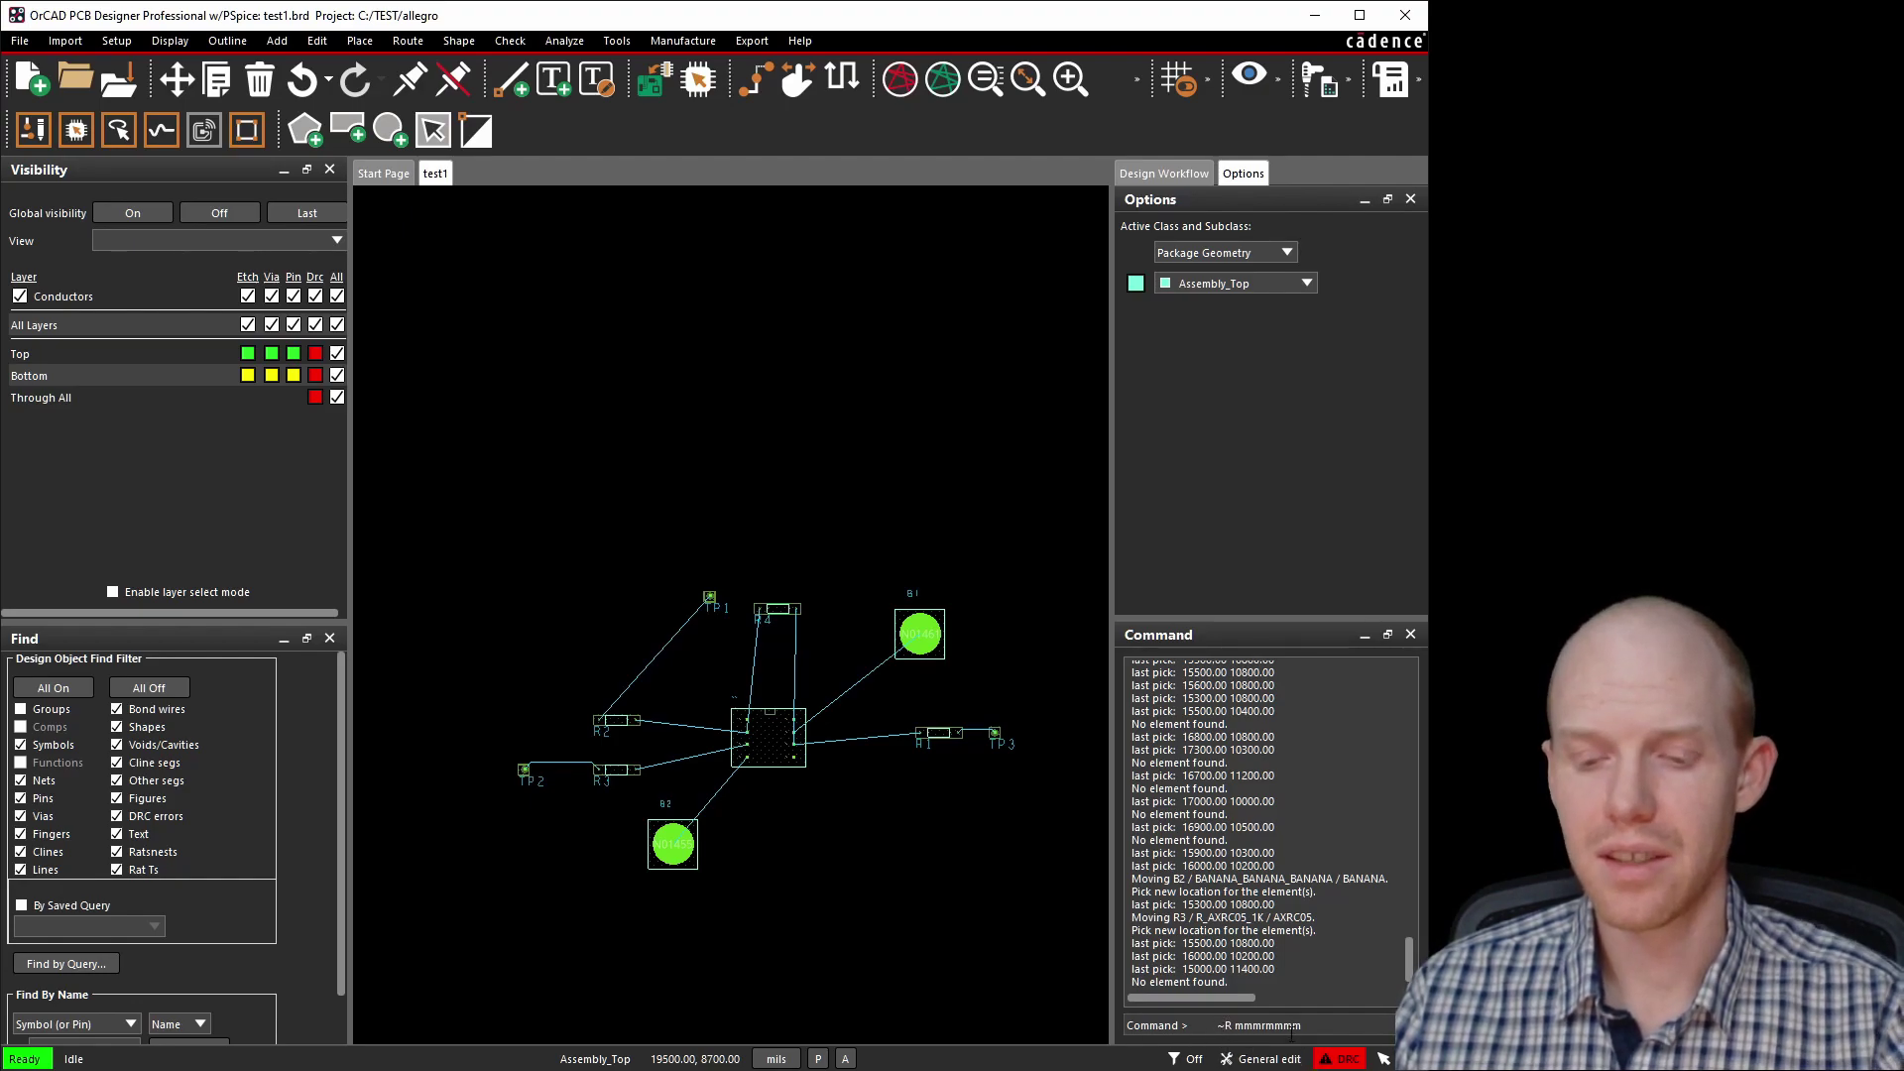
{"action": "key", "text": "Return"}
{"action": "left_click_drag", "start_coordinate": [1427, 991], "coordinate": [1841, 991]}
{"action": "left_click_drag", "start_coordinate": [1841, 793], "coordinate": [1901, 793]}
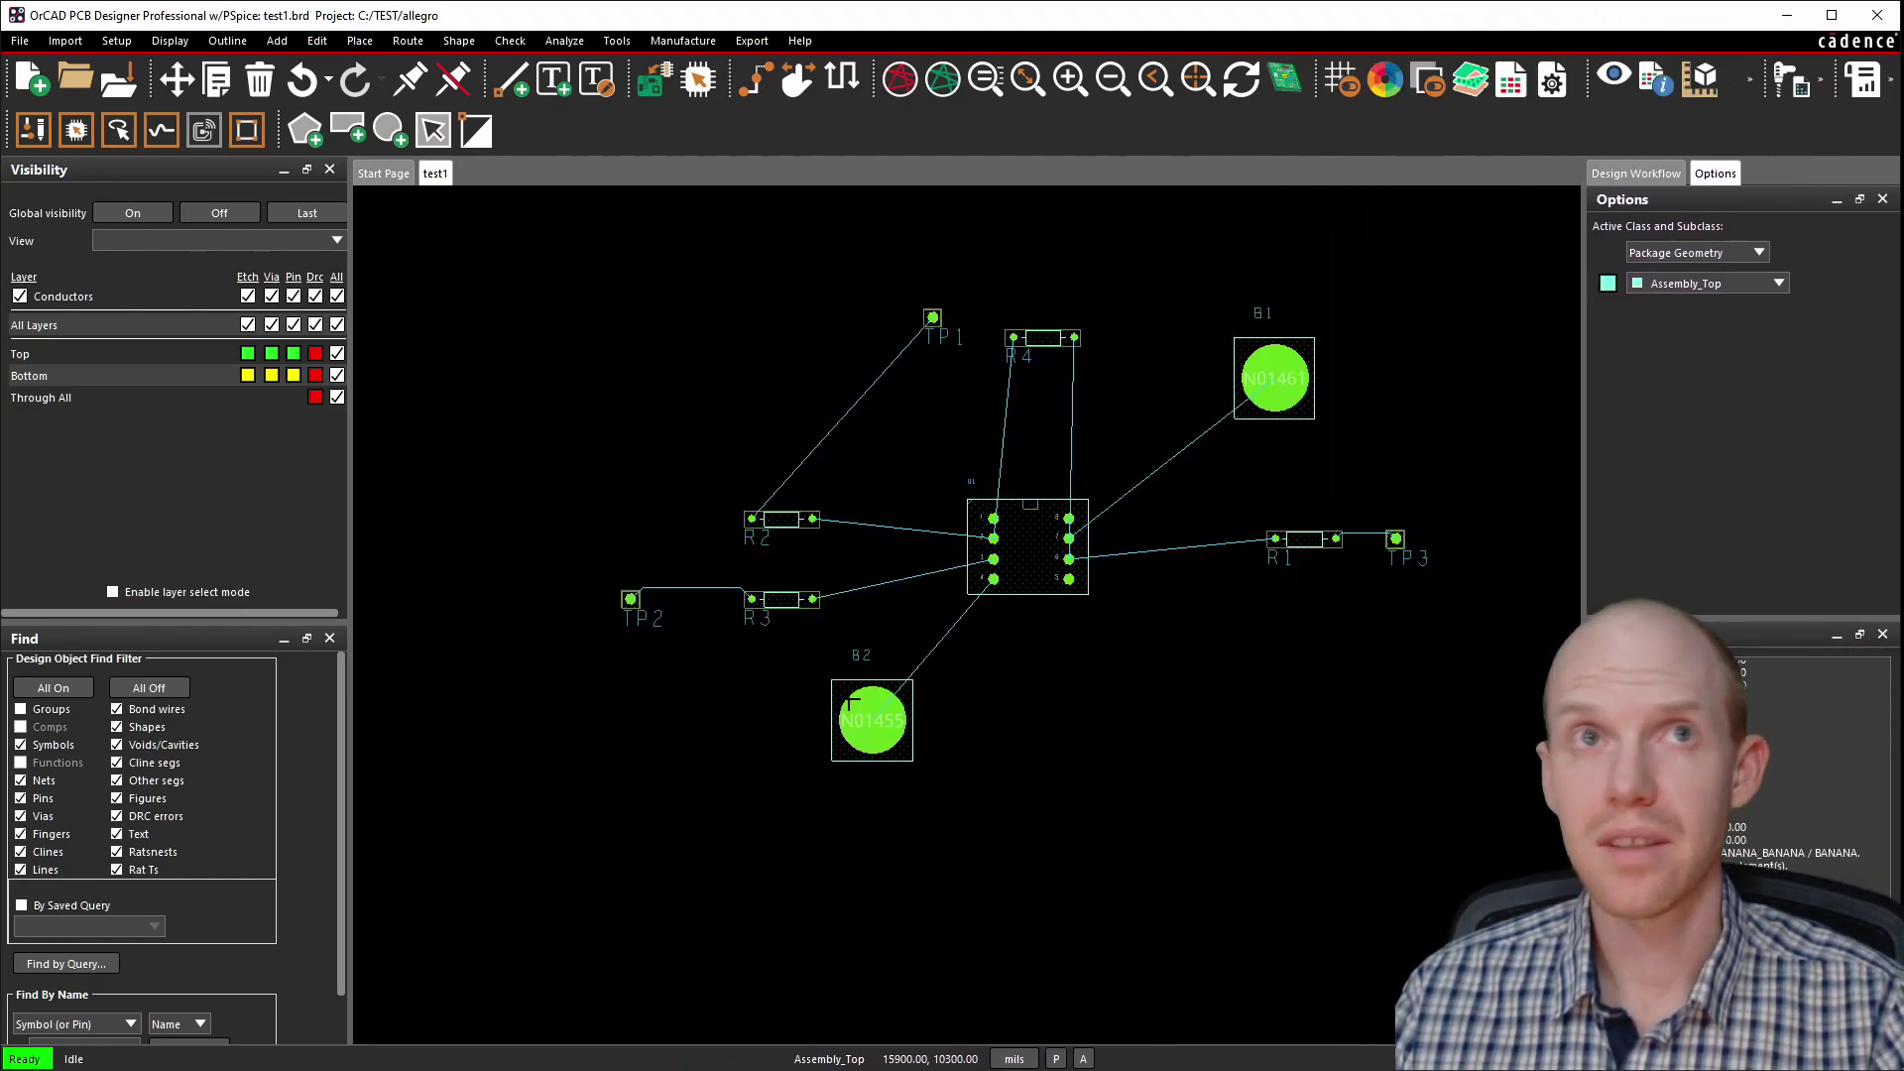
Shift connector B2 slightly downward in the layout.
{"action": "left_click", "coordinate": [873, 712]}
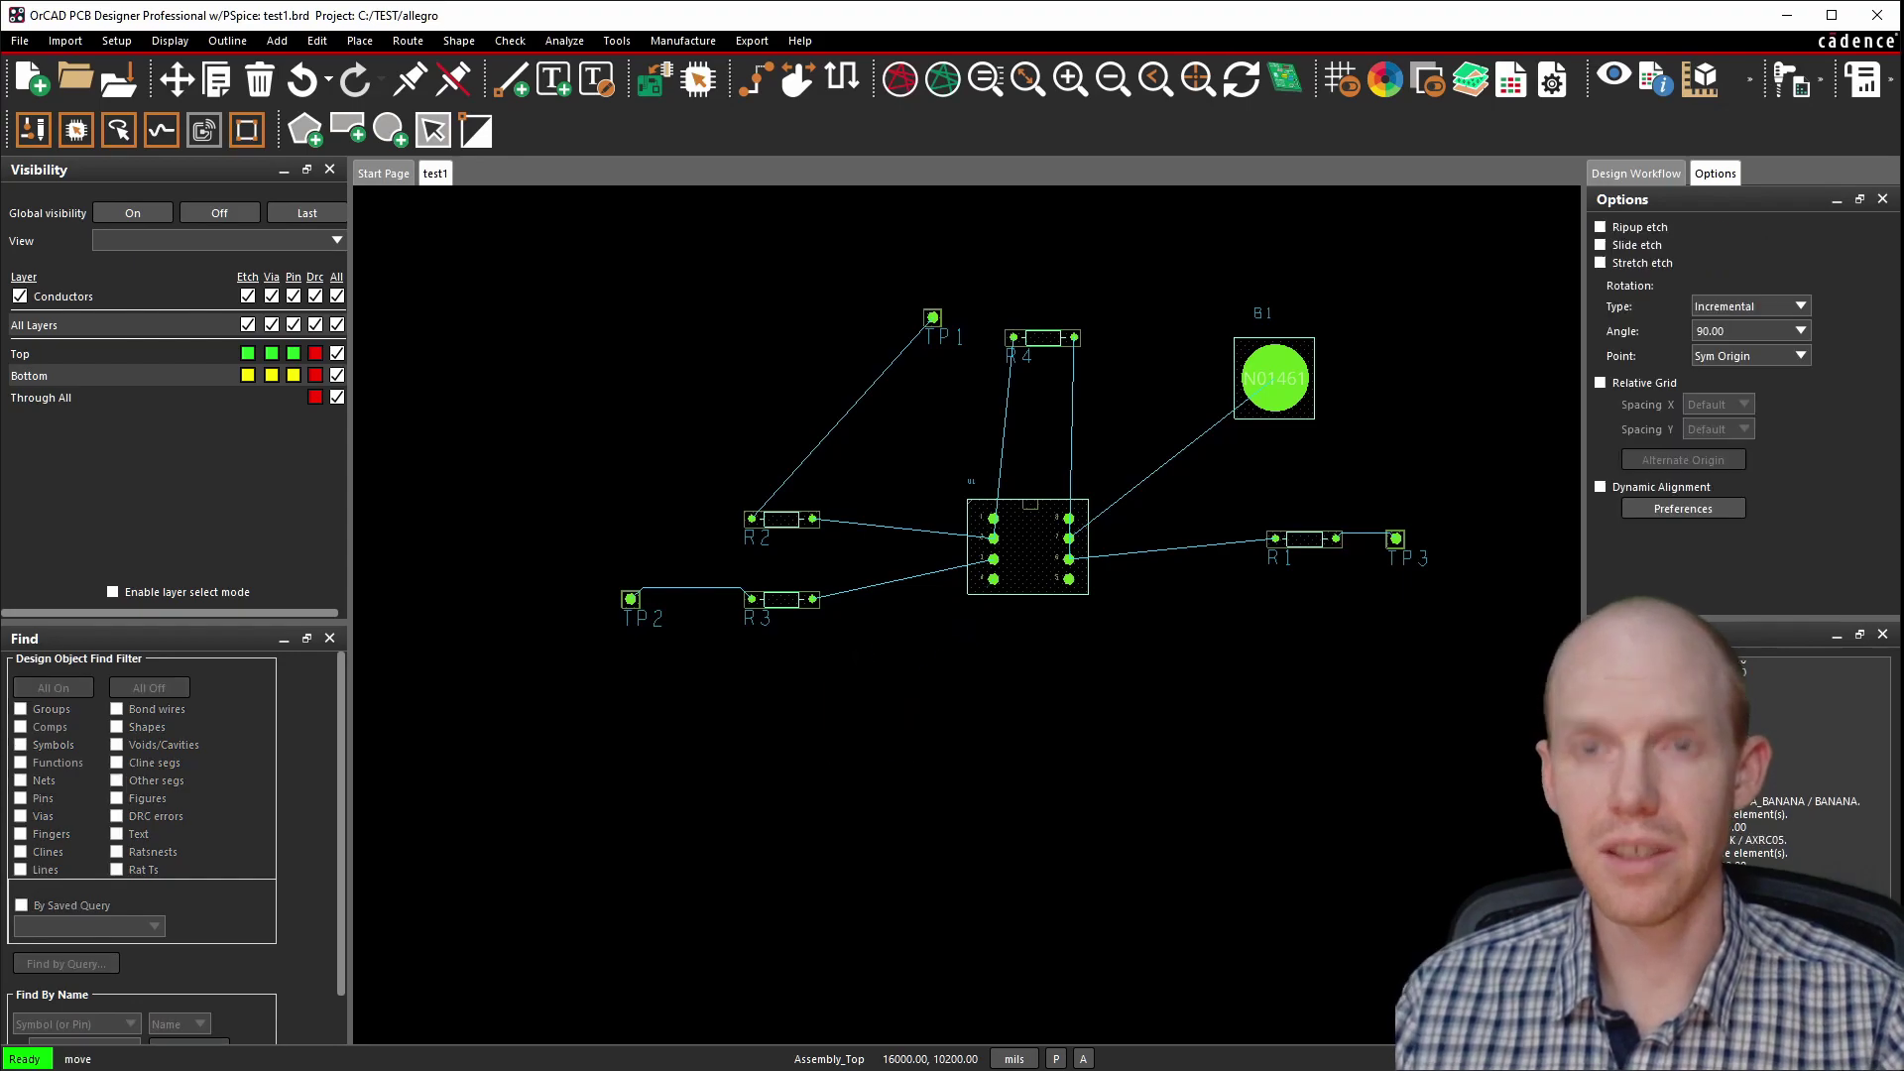
{"action": "left_click", "coordinate": [871, 740]}
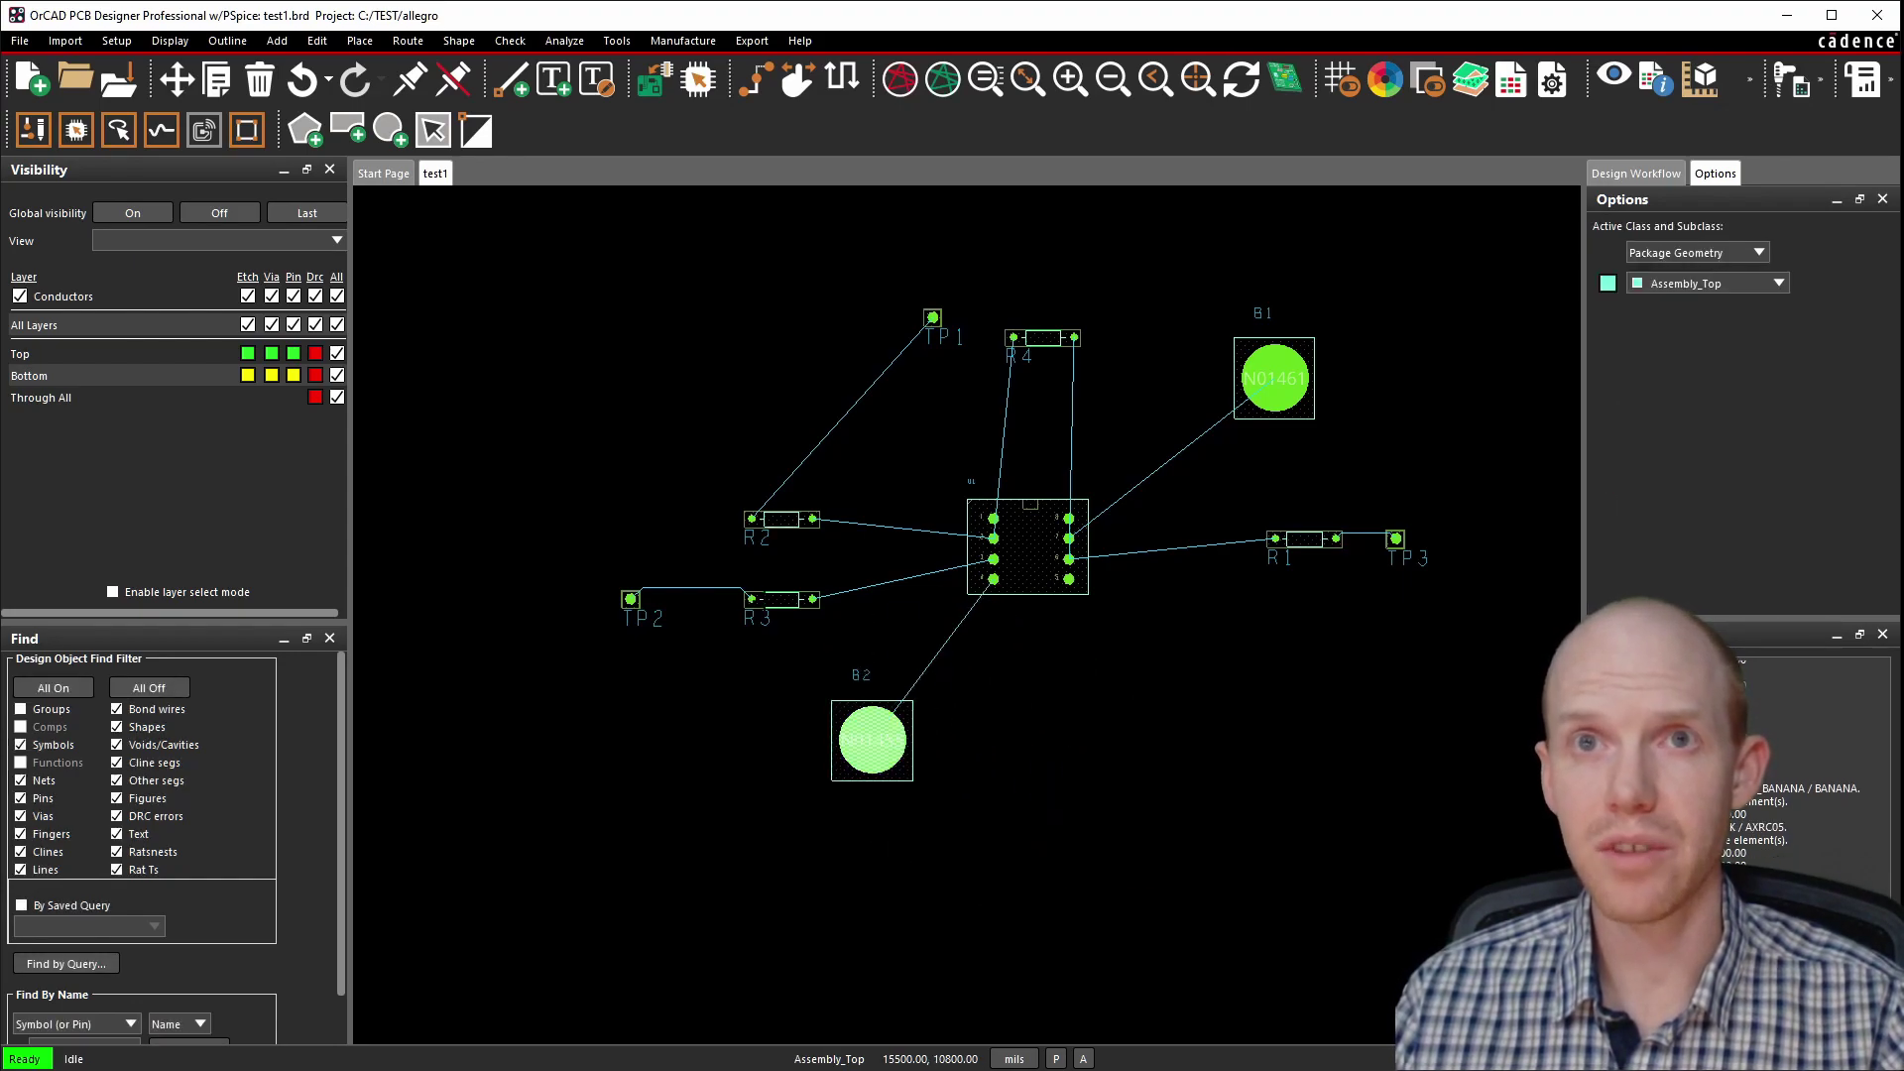
{"action": "key", "text": "shift+F6"}
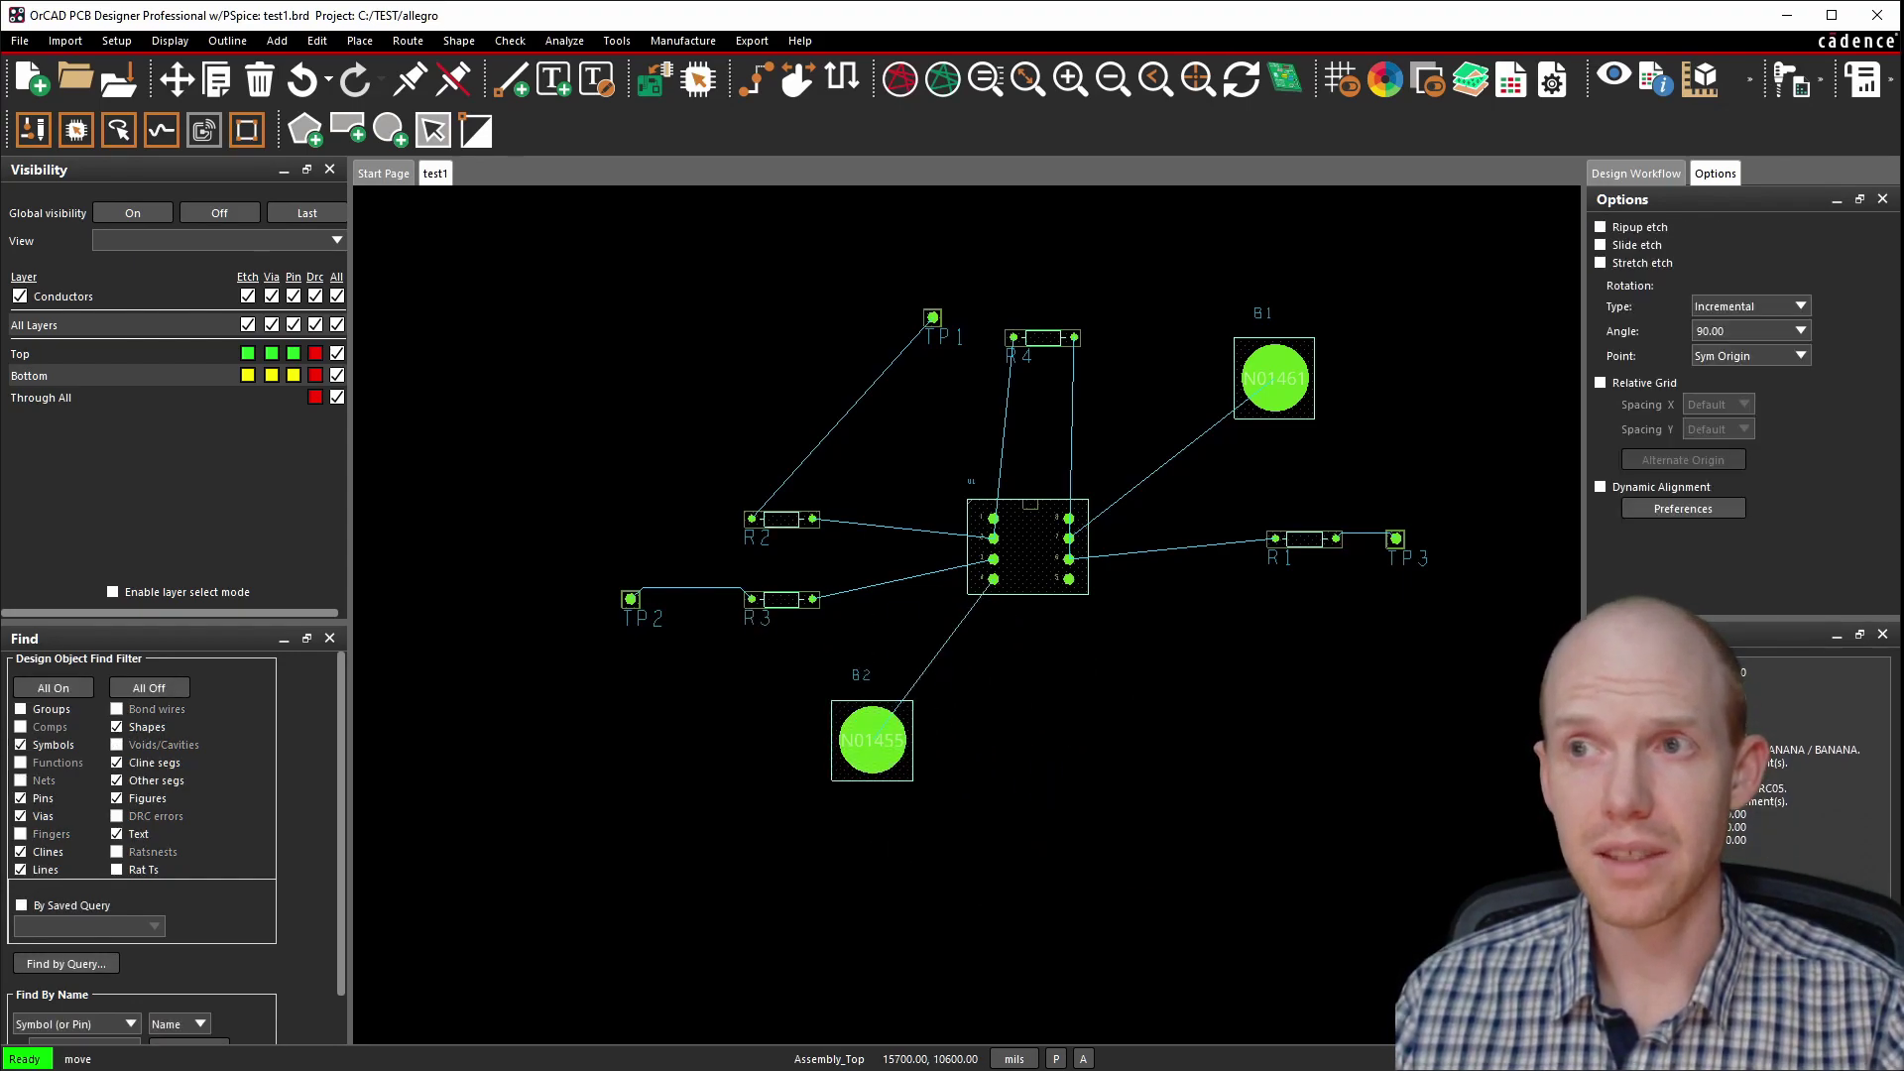
{"action": "left_click", "coordinate": [782, 599]}
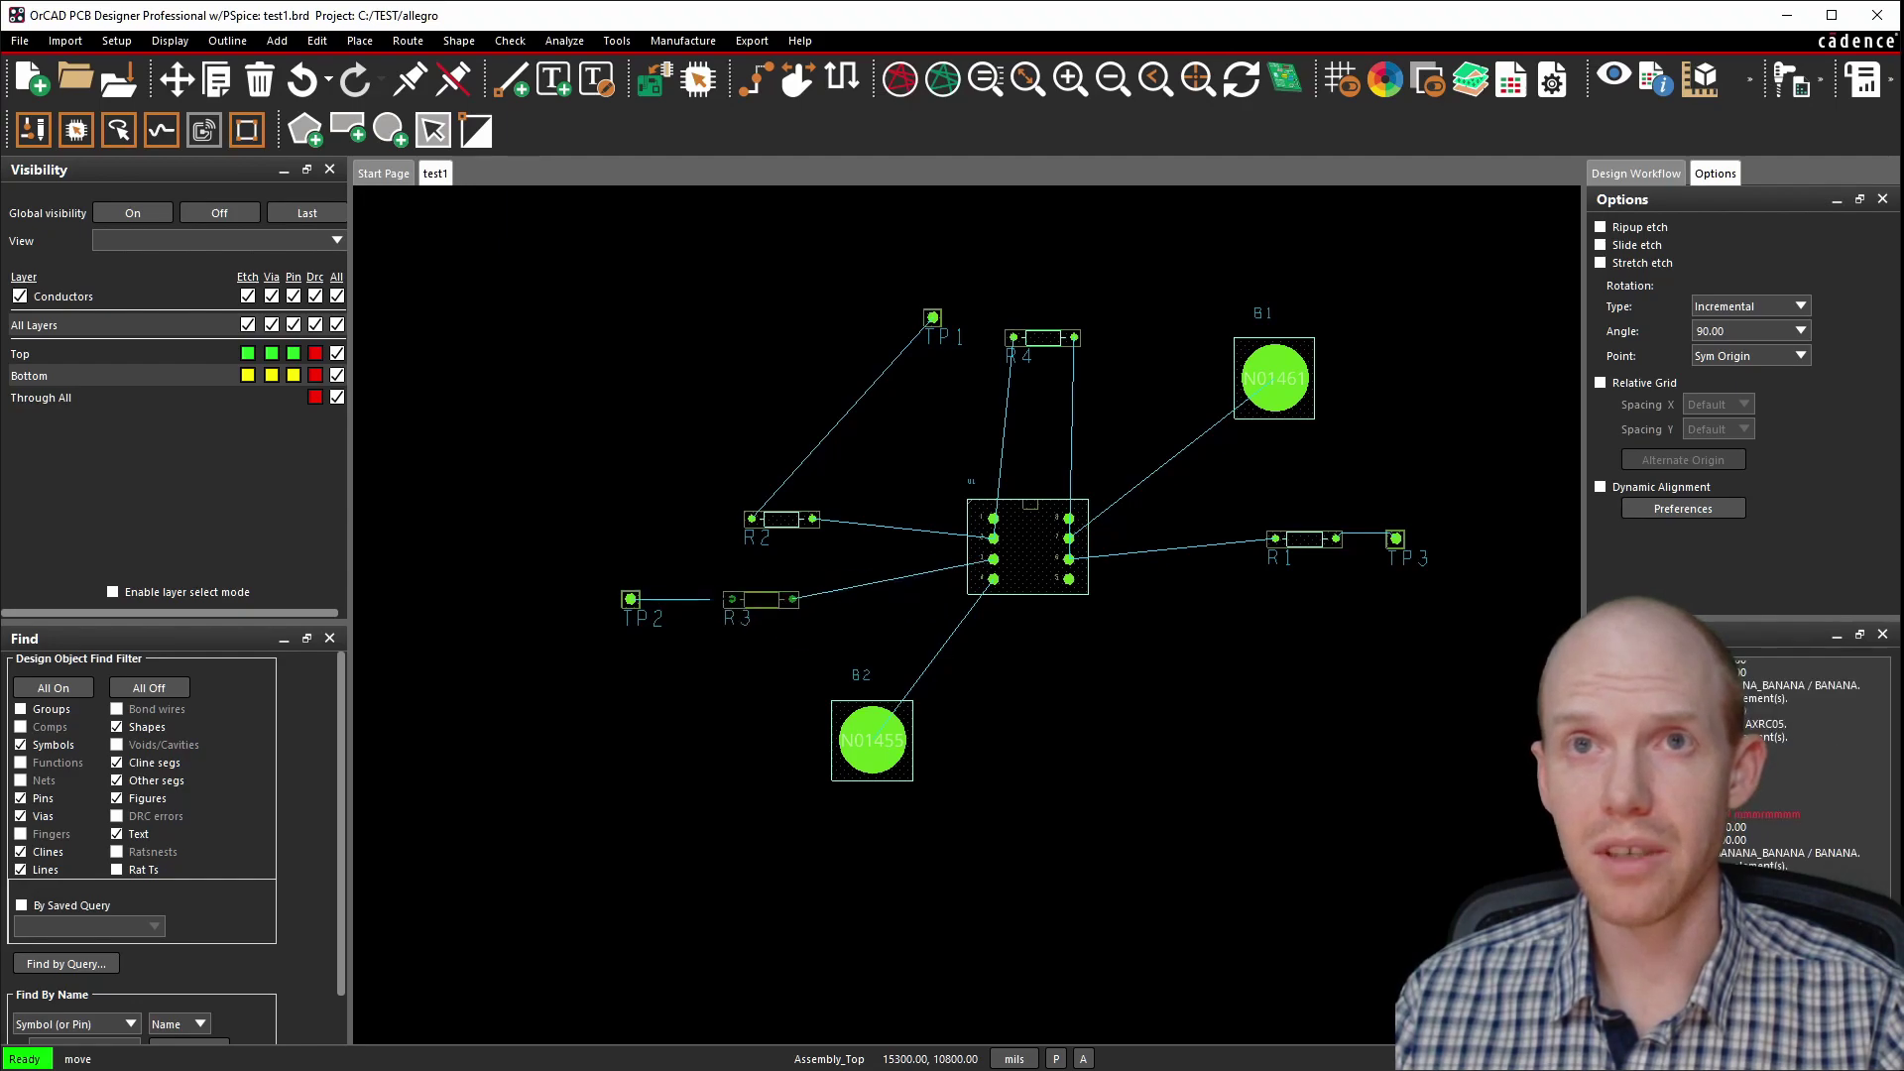
{"action": "left_click", "coordinate": [762, 599]}
{"action": "key", "text": "Escape"}
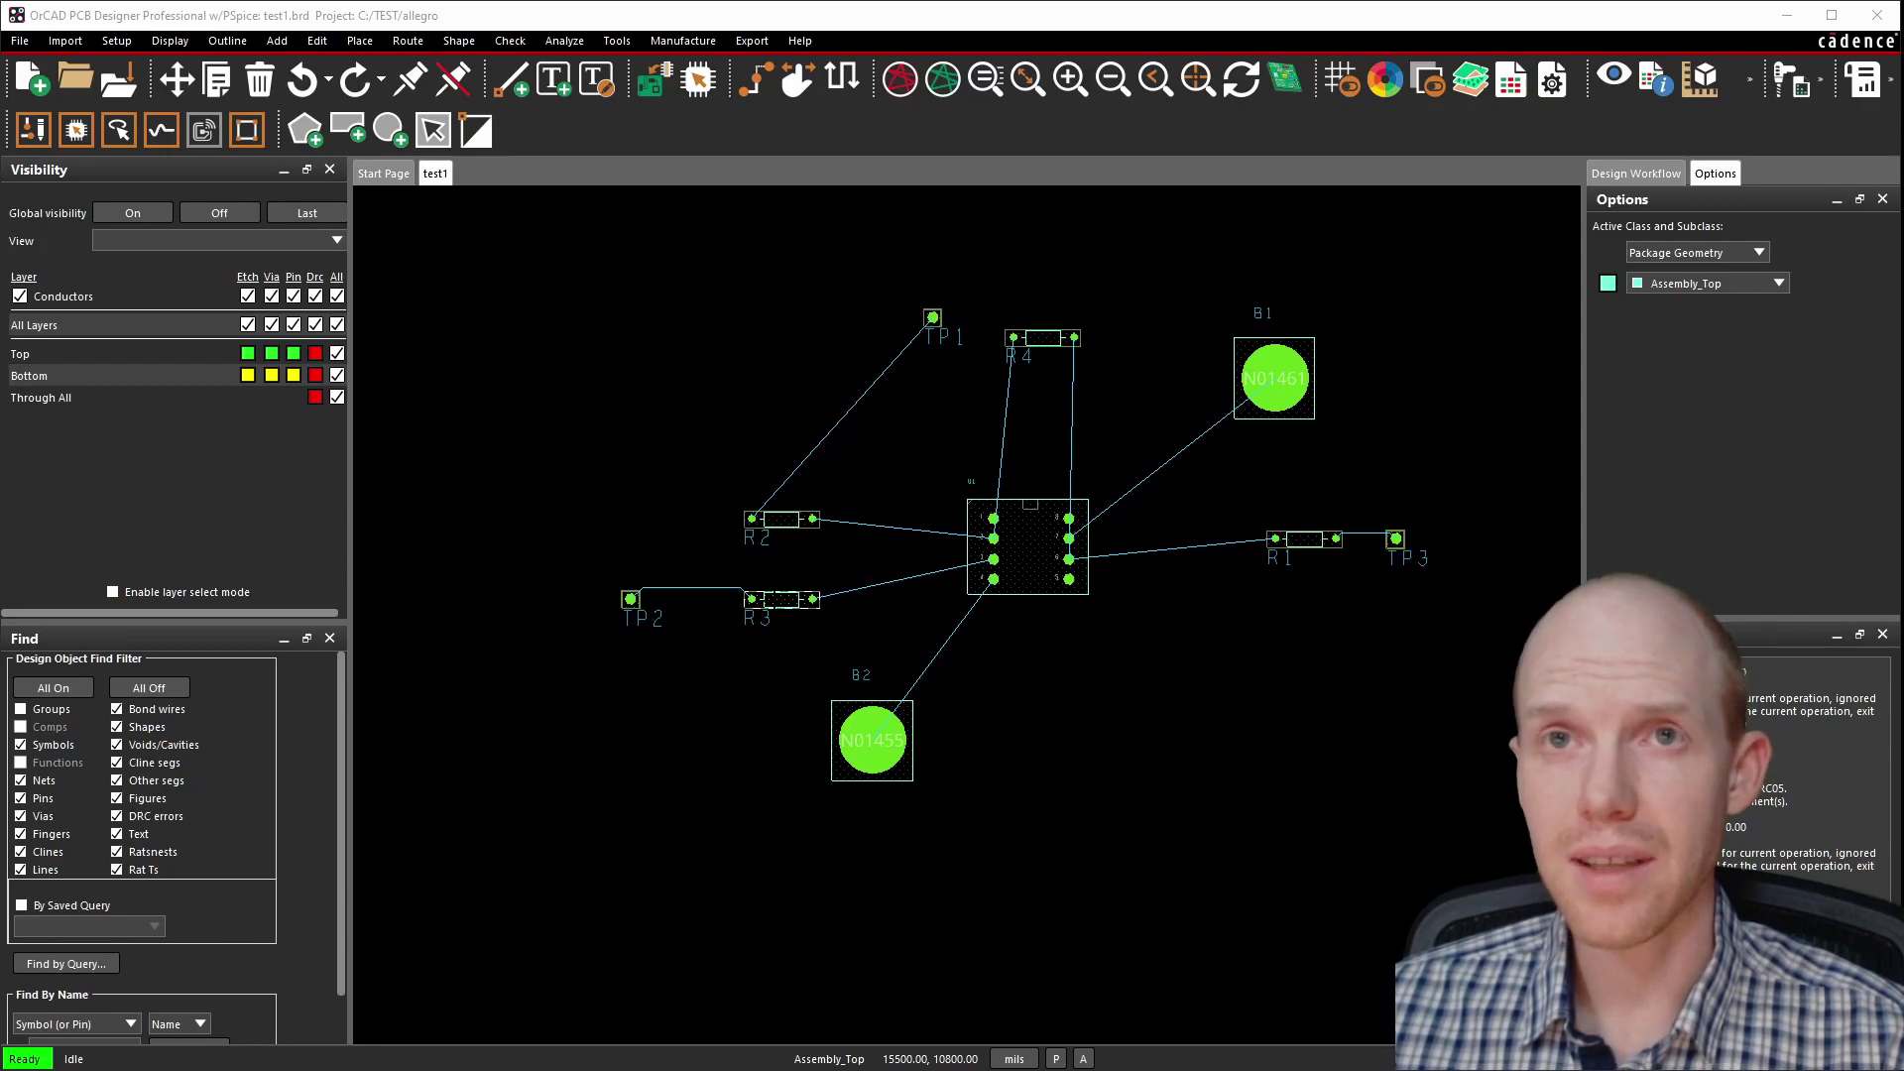
Try to rotate resistor R3 by 180 degrees with the Spin command.
{"action": "left_click", "coordinate": [774, 600]}
{"action": "right_click", "coordinate": [769, 606]}
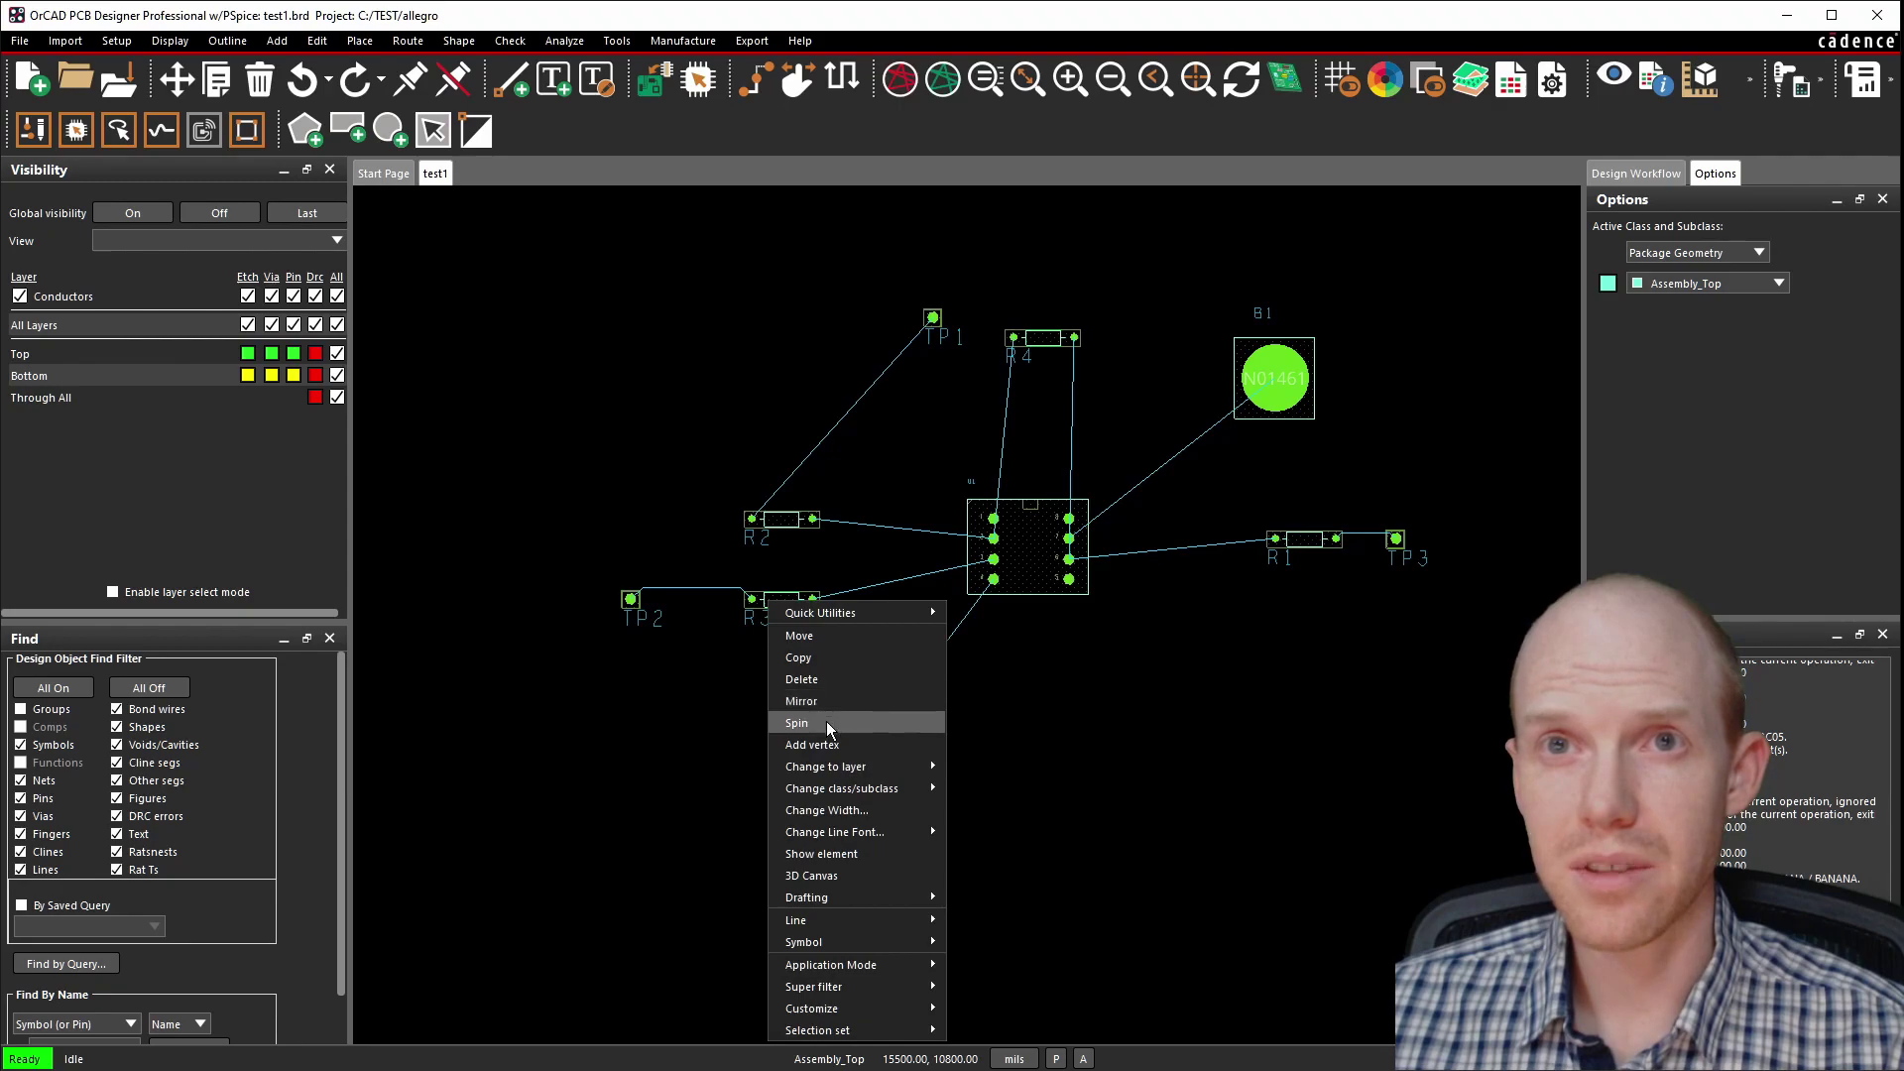
{"action": "left_click", "coordinate": [796, 723]}
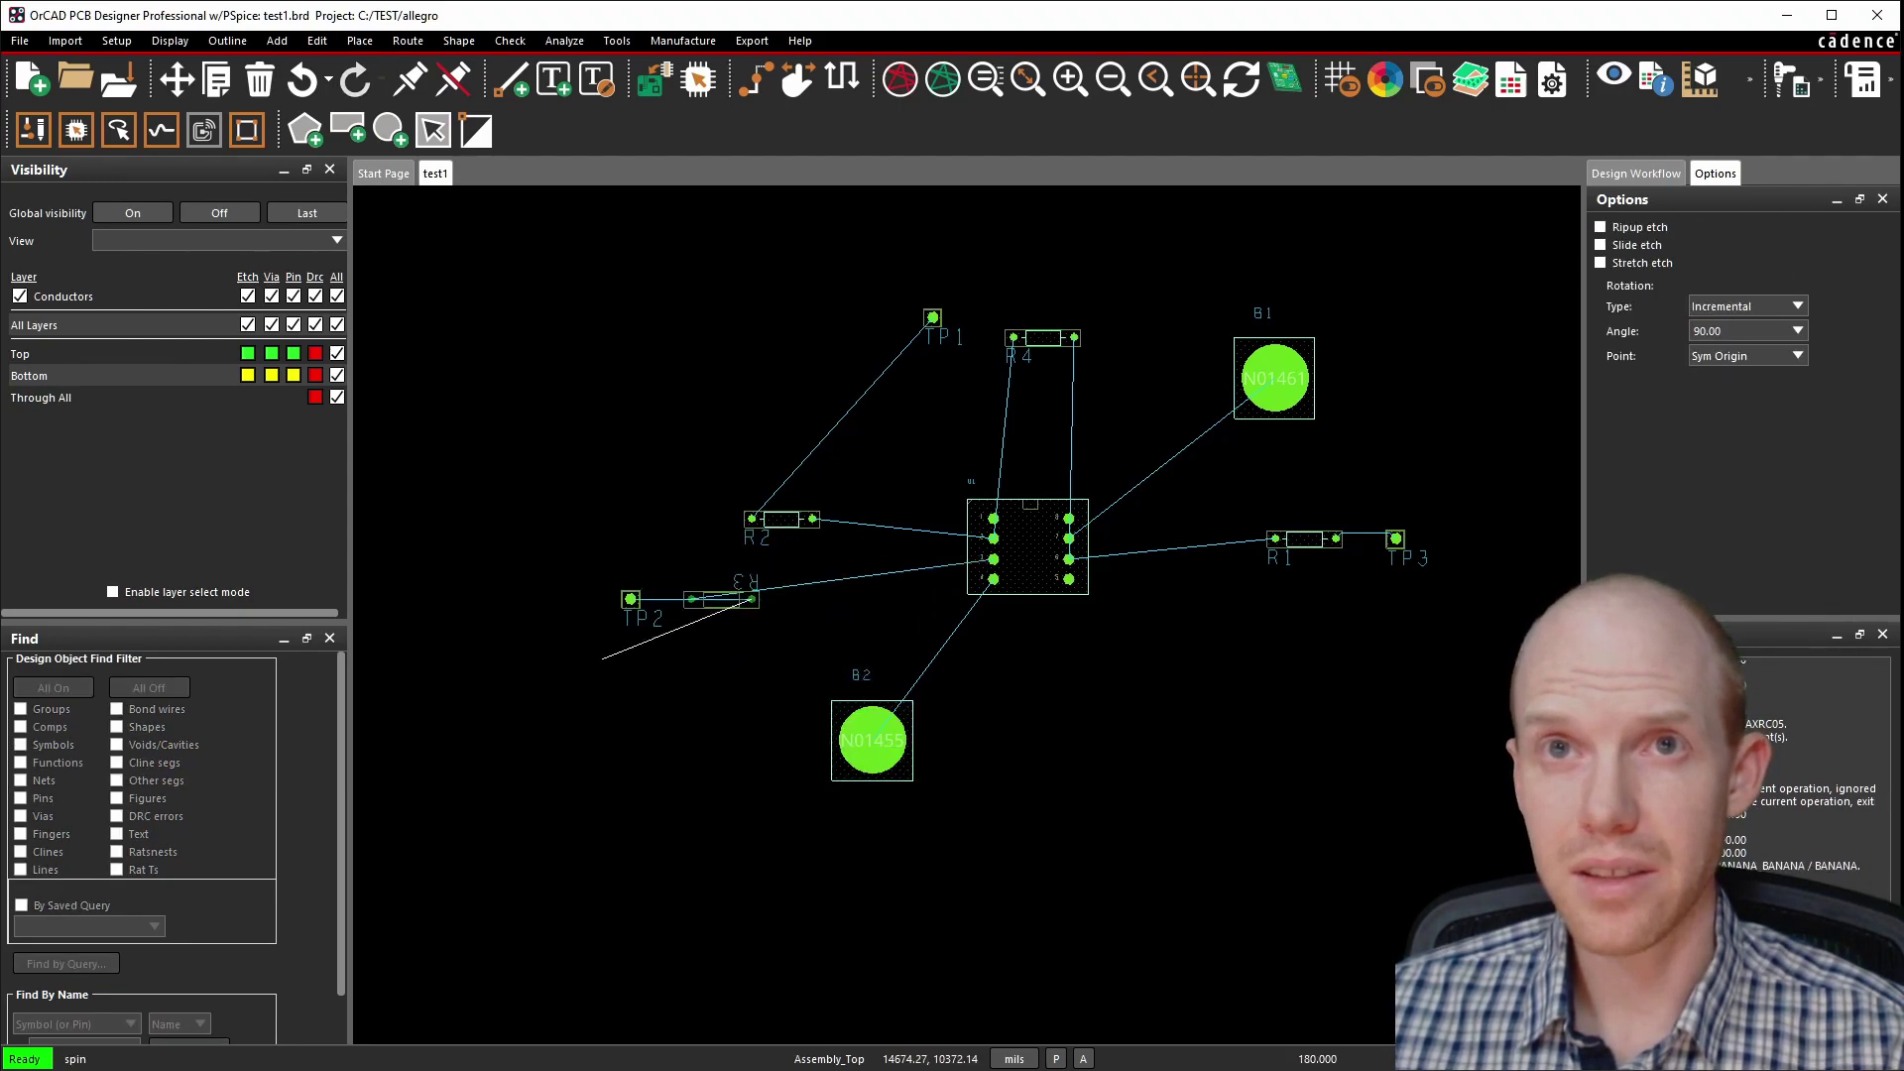
{"action": "left_click", "coordinate": [625, 661]}
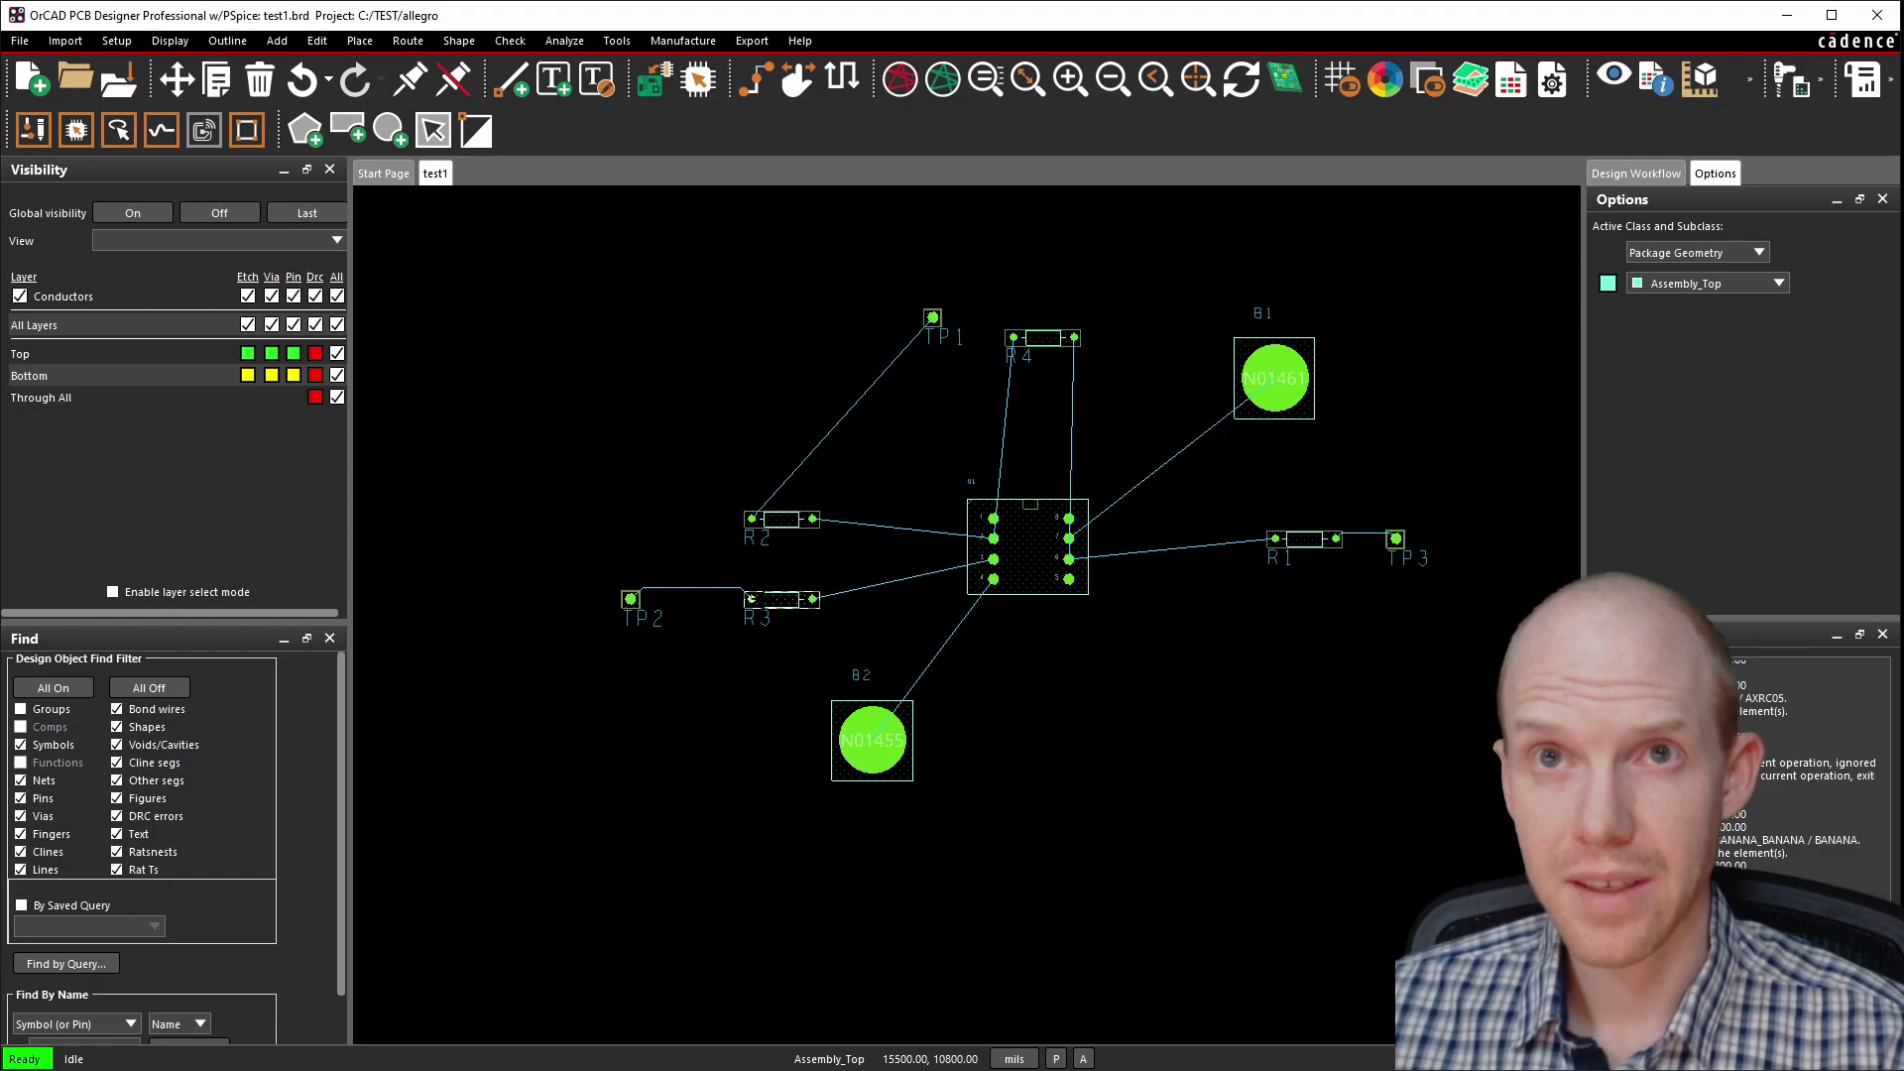
Try to rotate resistor R3 while moving it around its position between TP2 and the op-amp.
{"action": "left_click", "coordinate": [779, 599]}
{"action": "left_click_drag", "start_coordinate": [778, 598], "coordinate": [833, 694]}
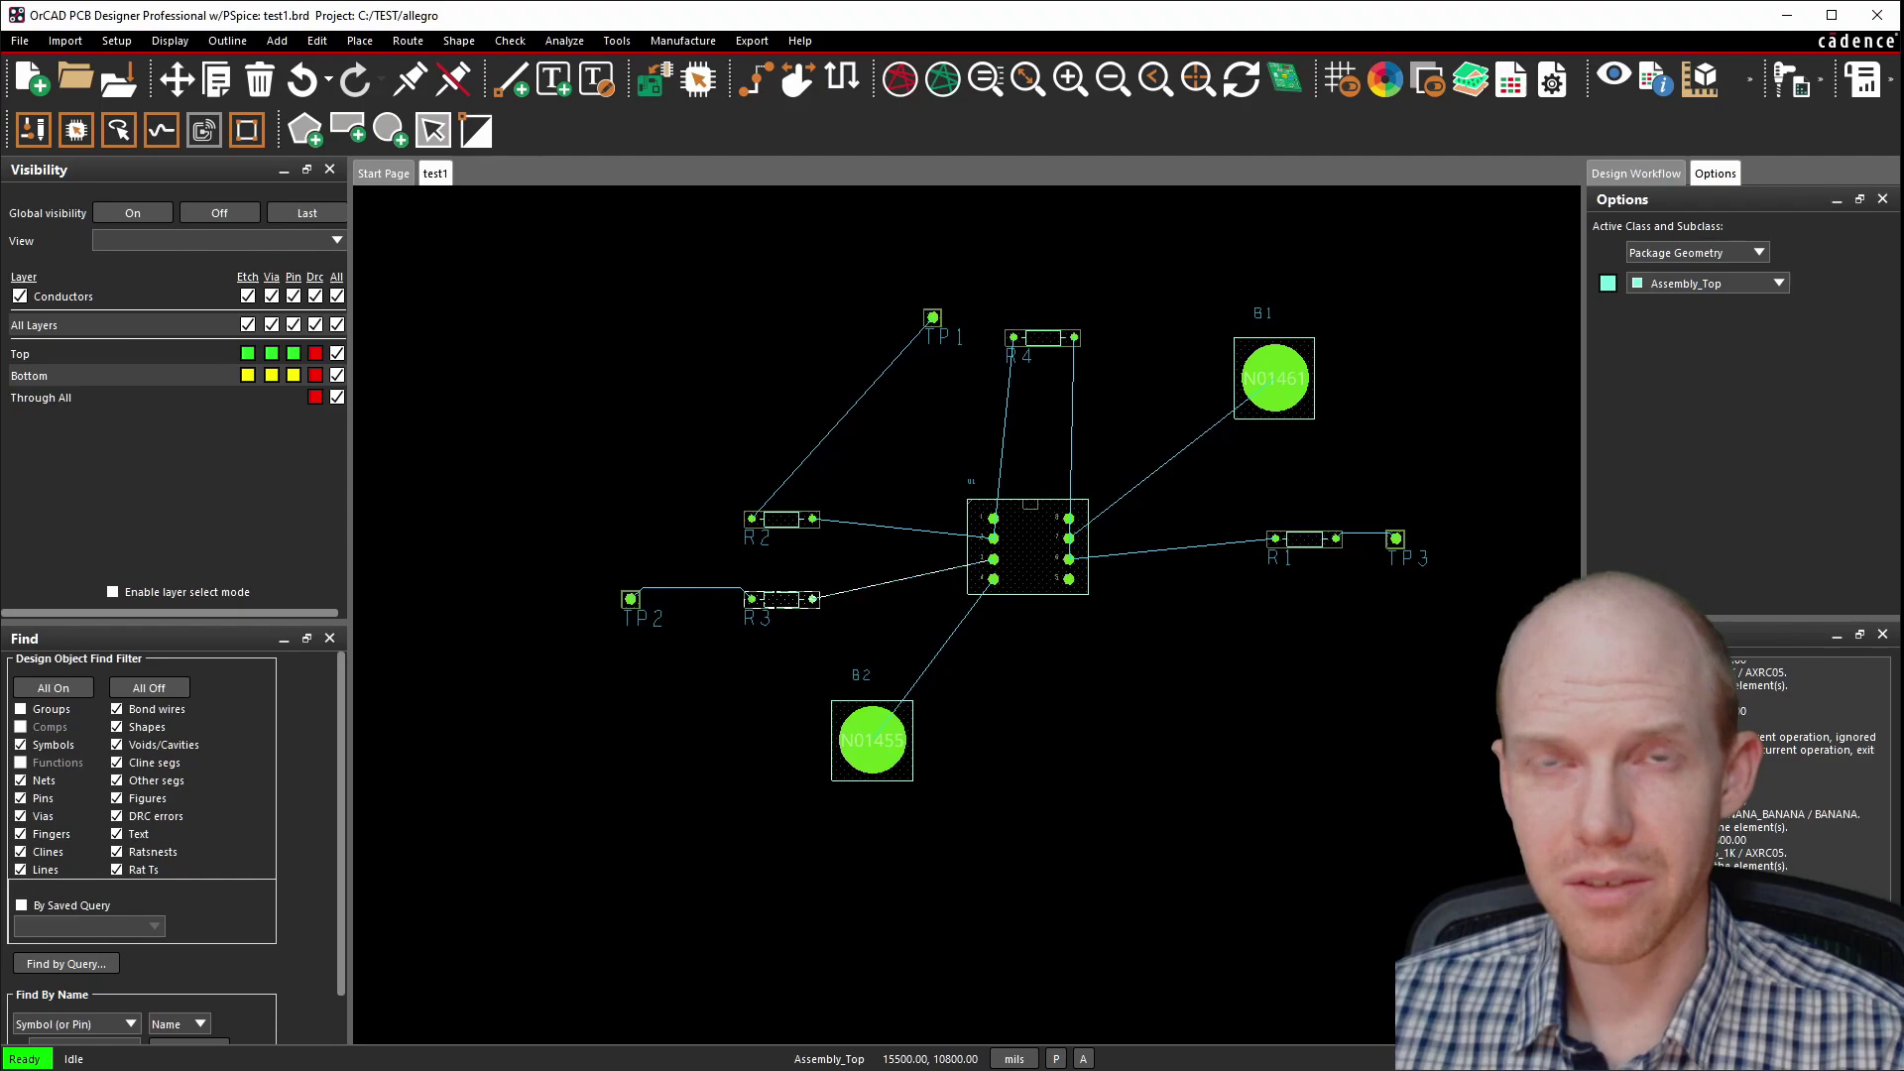
{"action": "left_click_drag", "start_coordinate": [776, 599], "coordinate": [671, 579]}
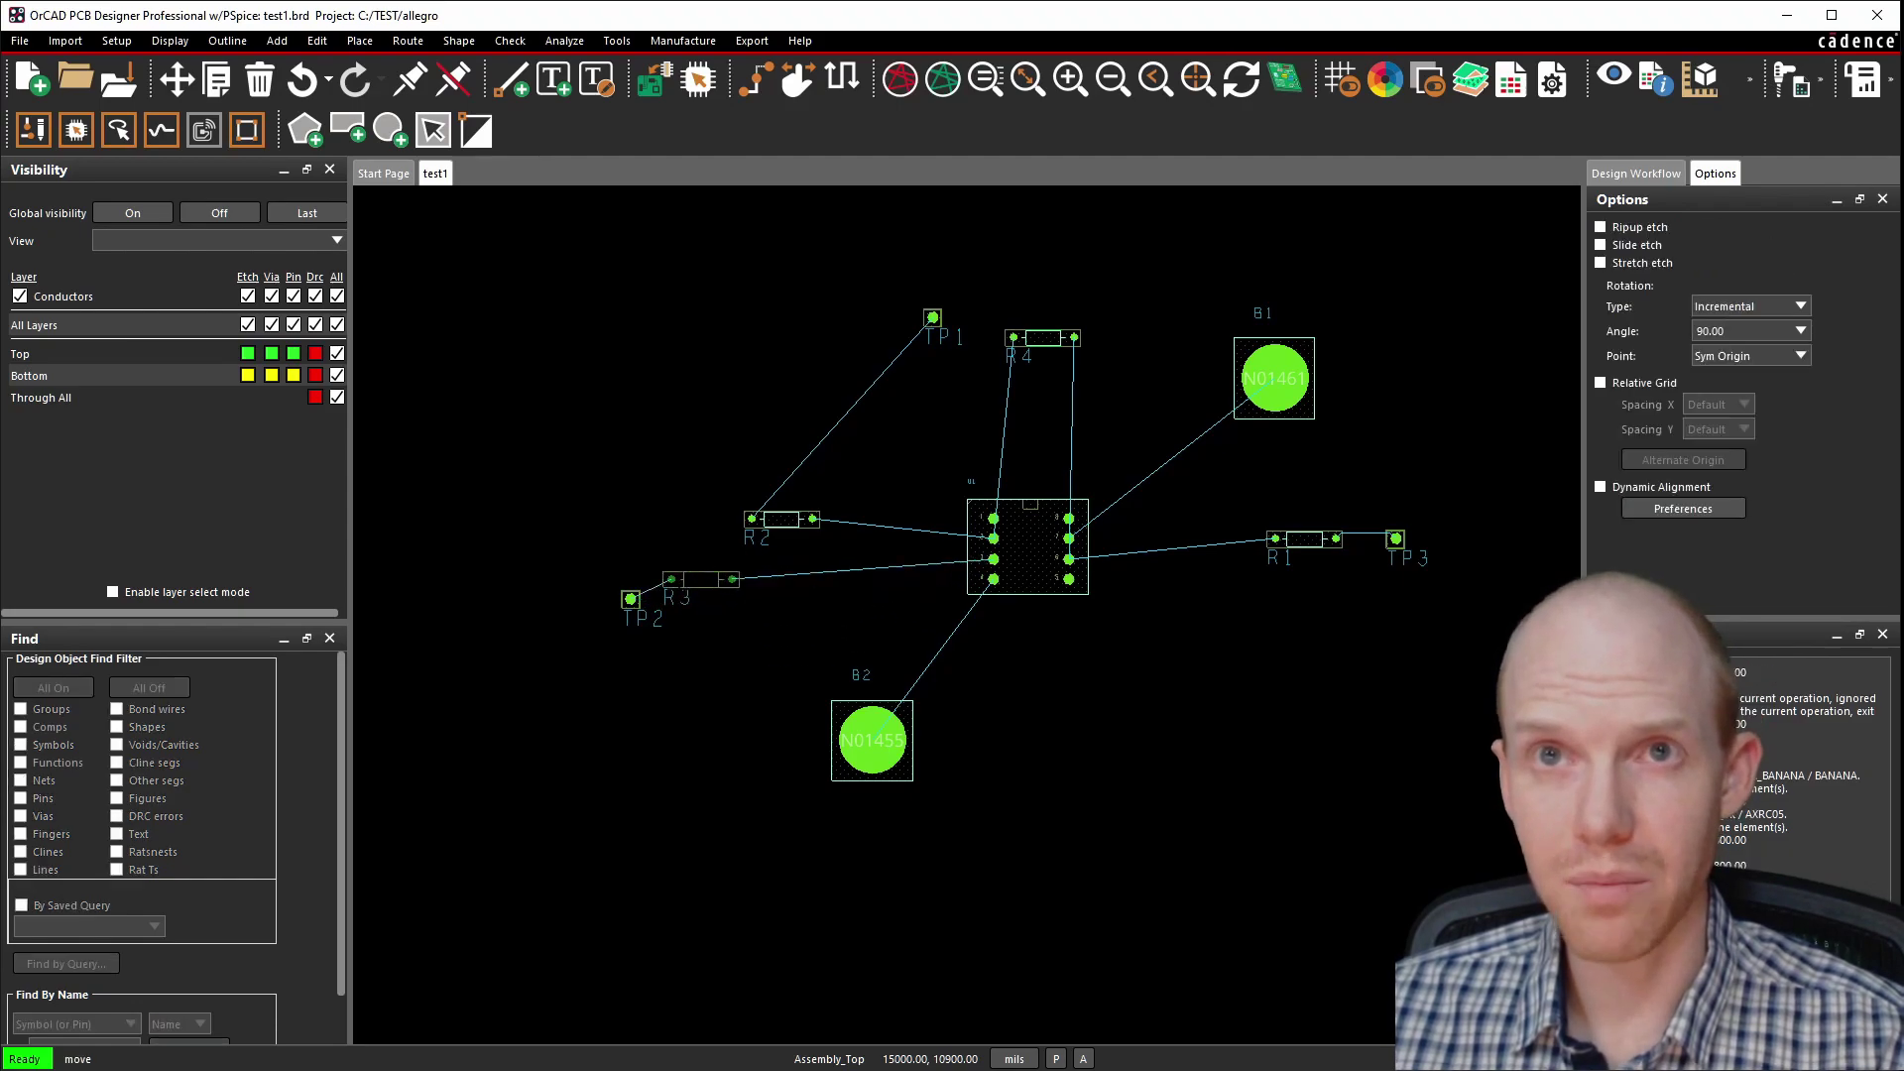
{"action": "key", "text": "r"}
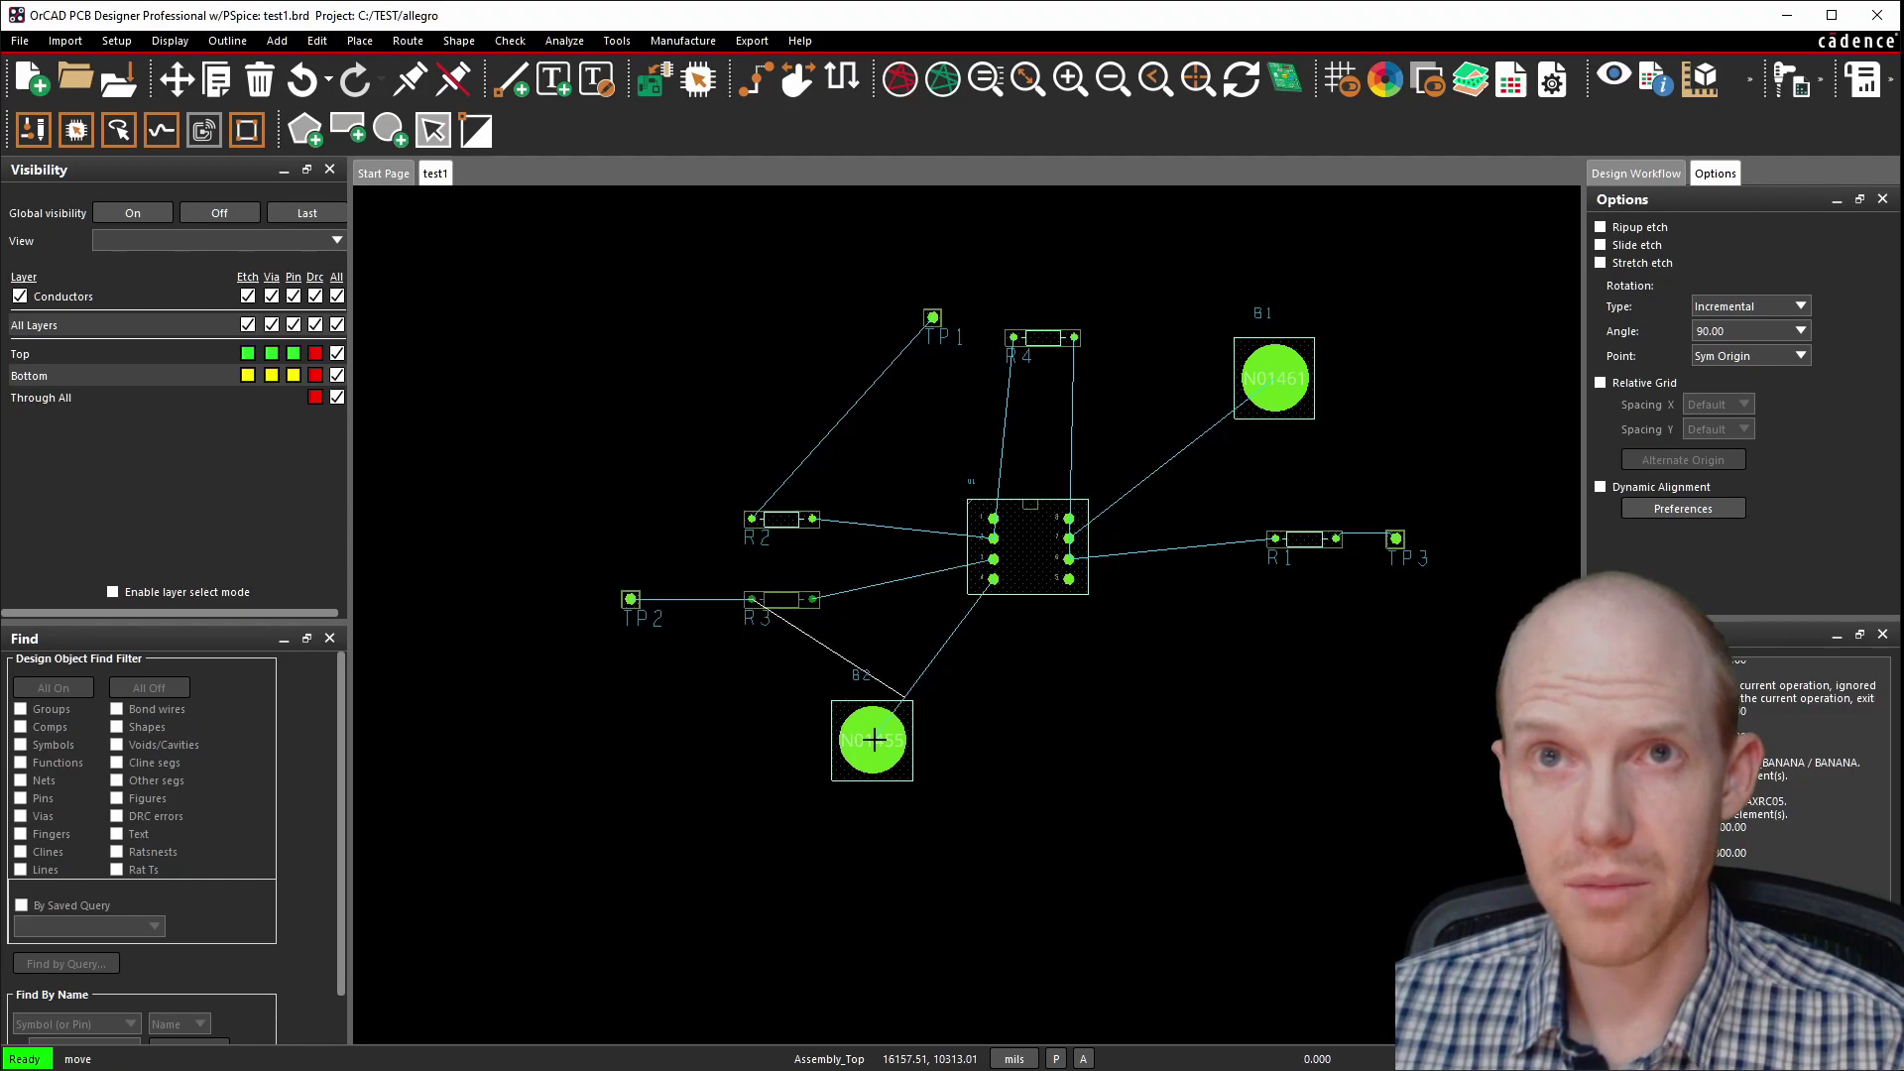
{"action": "left_click", "coordinate": [873, 580]}
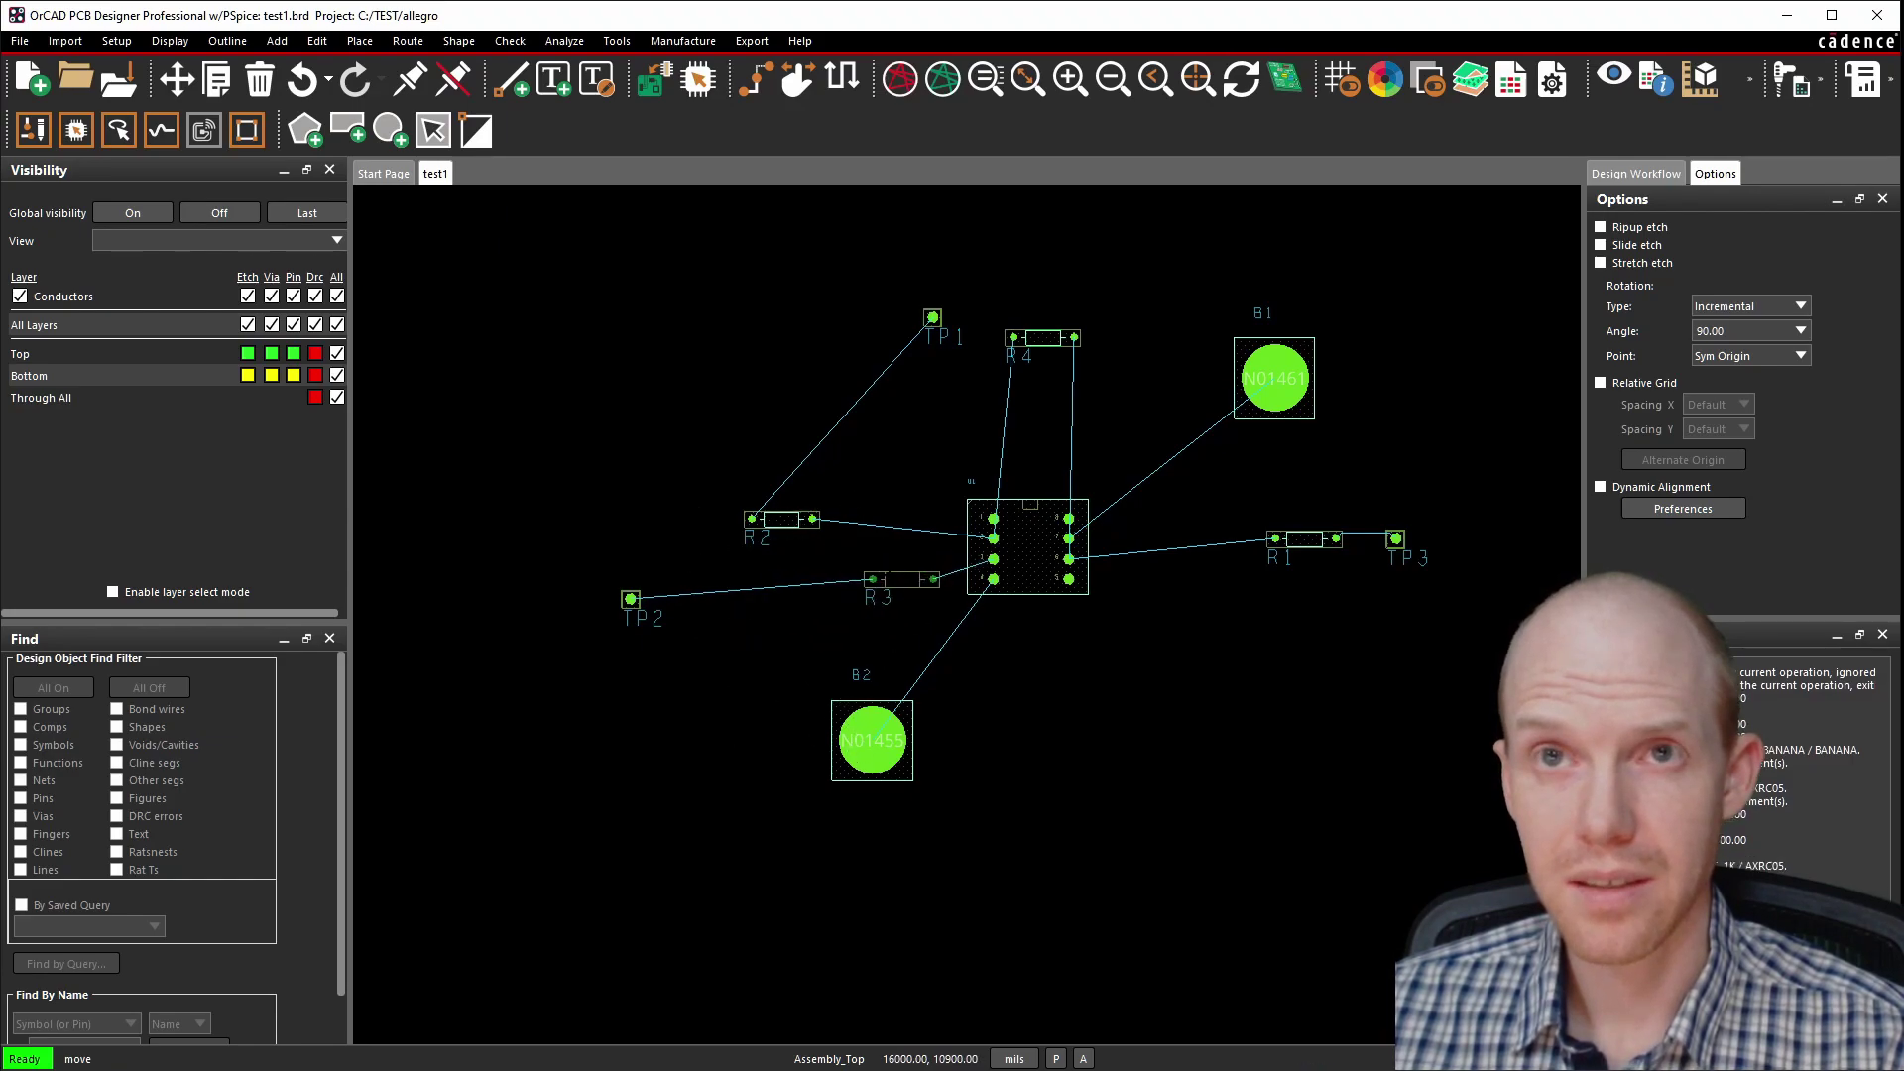
{"action": "left_click", "coordinate": [752, 598]}
{"action": "key", "text": "F6"}
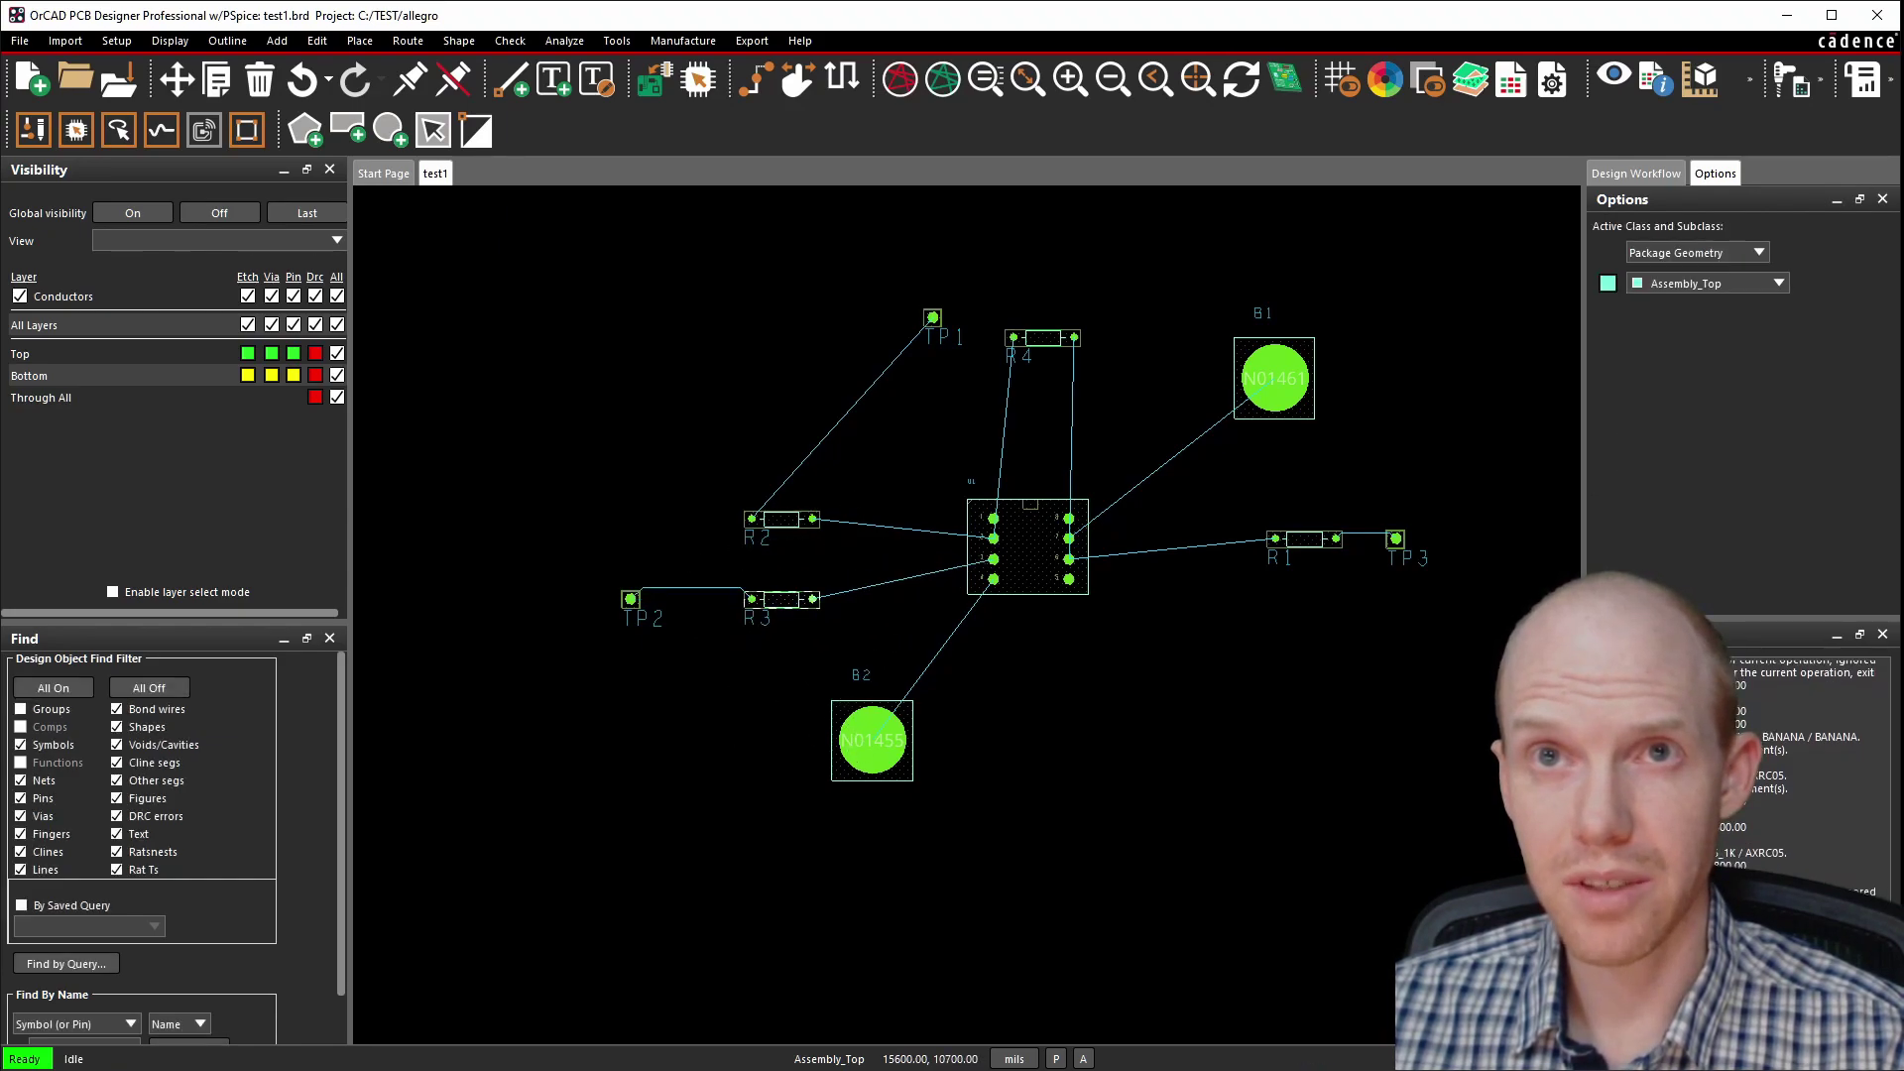
{"action": "right_click", "coordinate": [756, 601]}
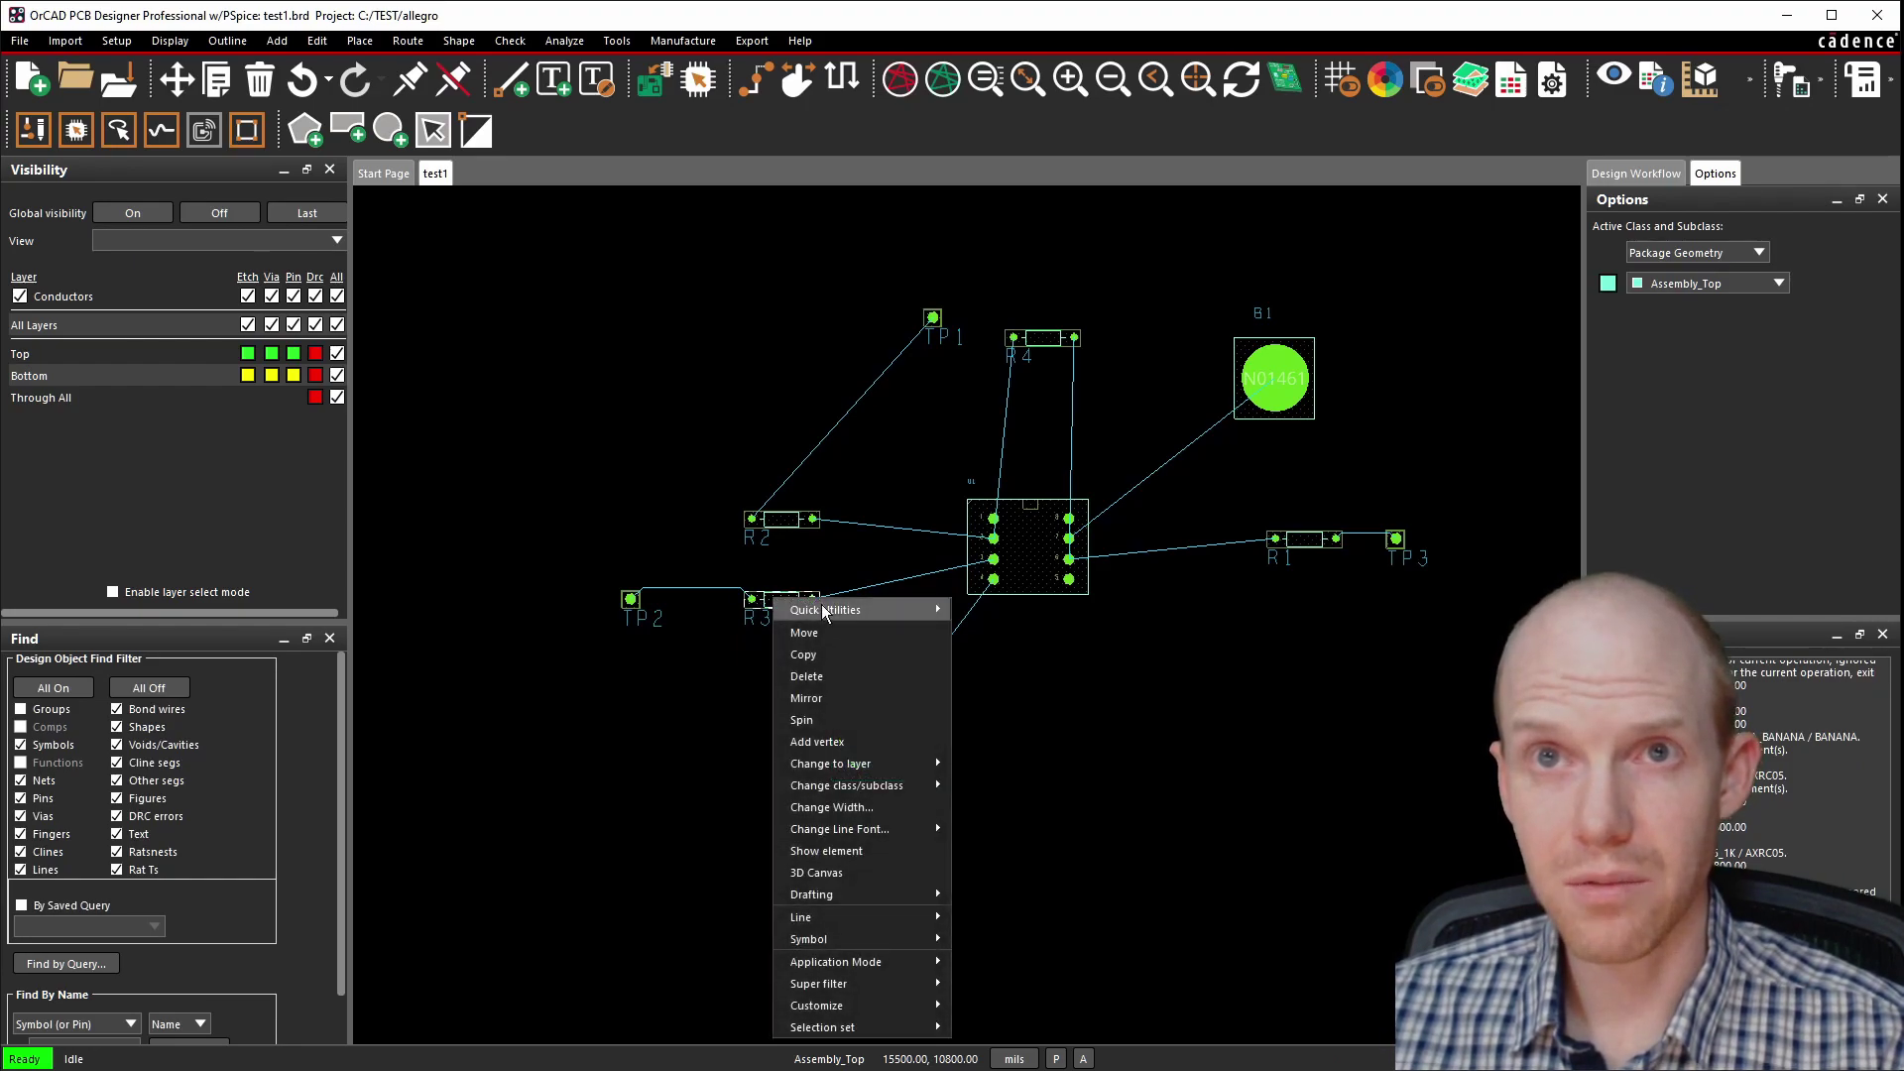
{"action": "left_click", "coordinate": [729, 606]}
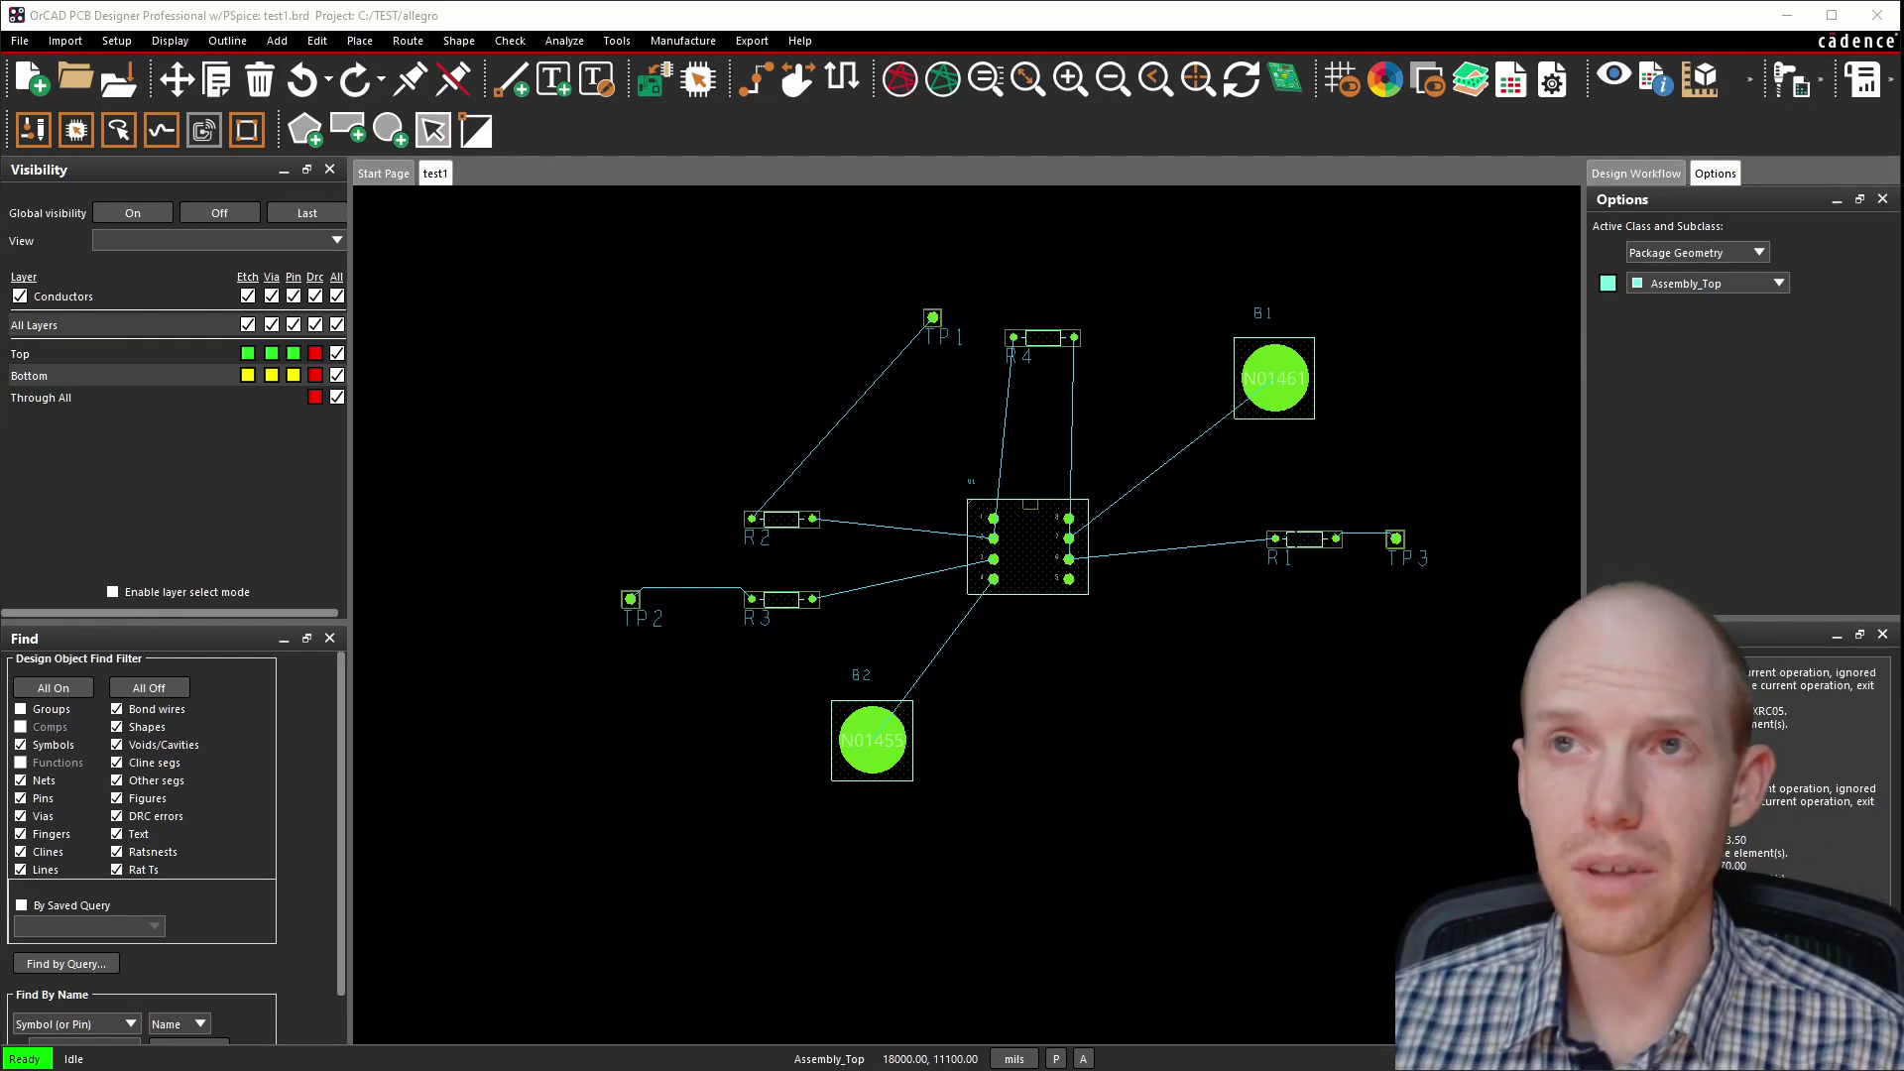
Move R1 and TP3 in line beside the op-amp's output side, with connector B1 above them and B2 below.
{"action": "left_click", "coordinate": [1307, 539]}
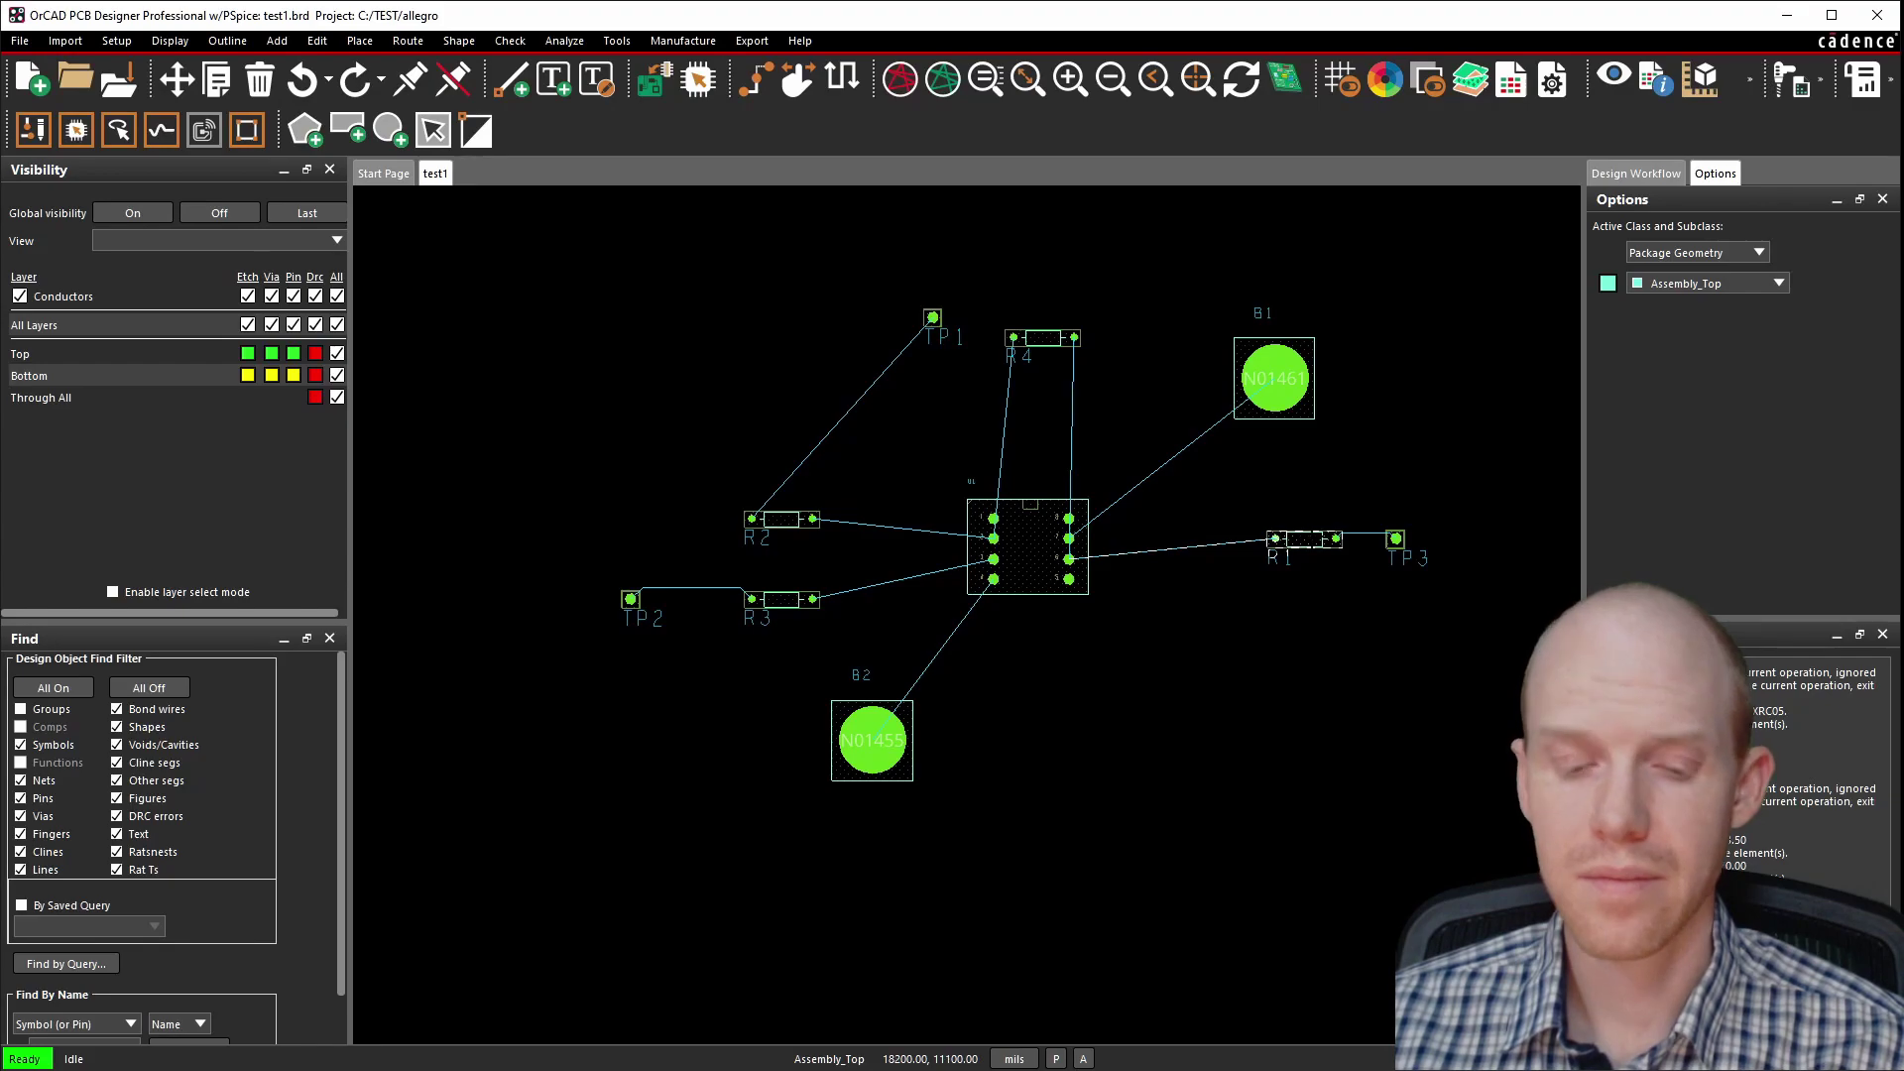
{"action": "left_click_drag", "start_coordinate": [1307, 538], "coordinate": [1154, 559]}
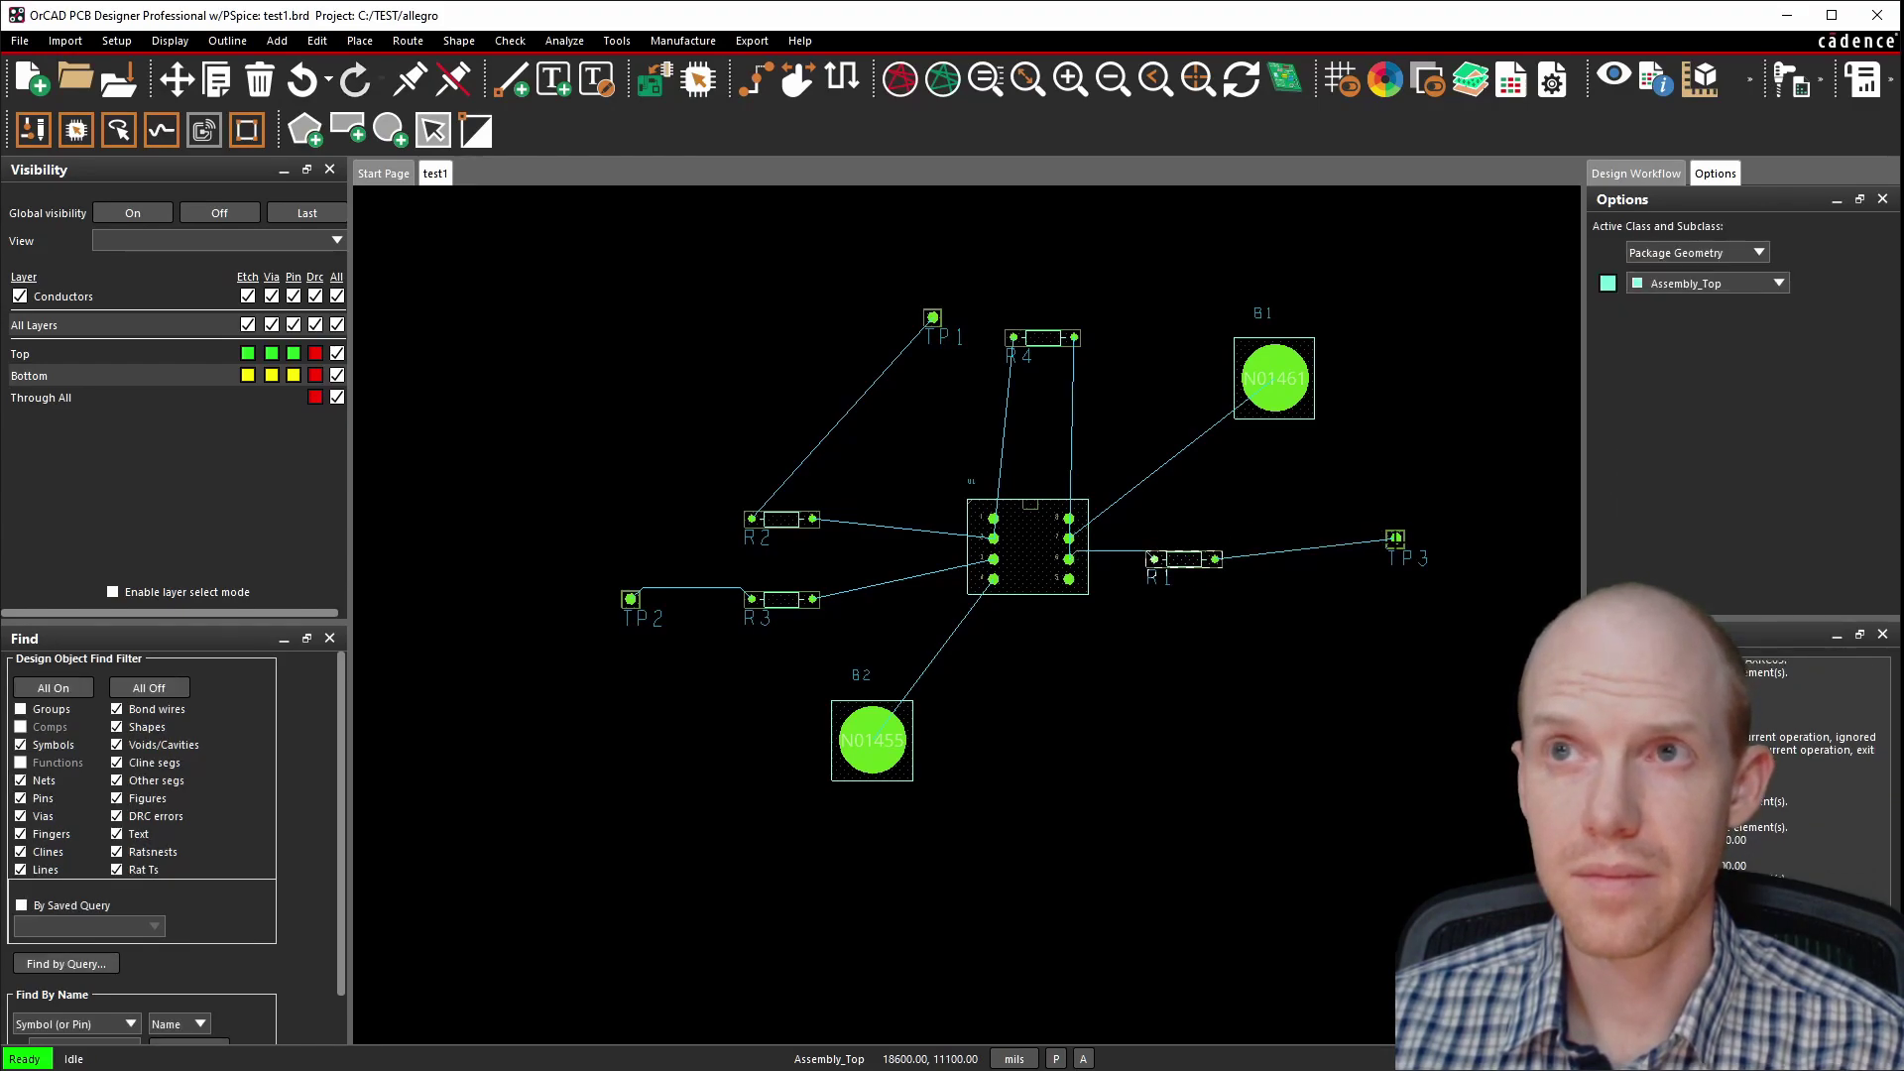
{"action": "left_click_drag", "start_coordinate": [1395, 537], "coordinate": [1254, 559]}
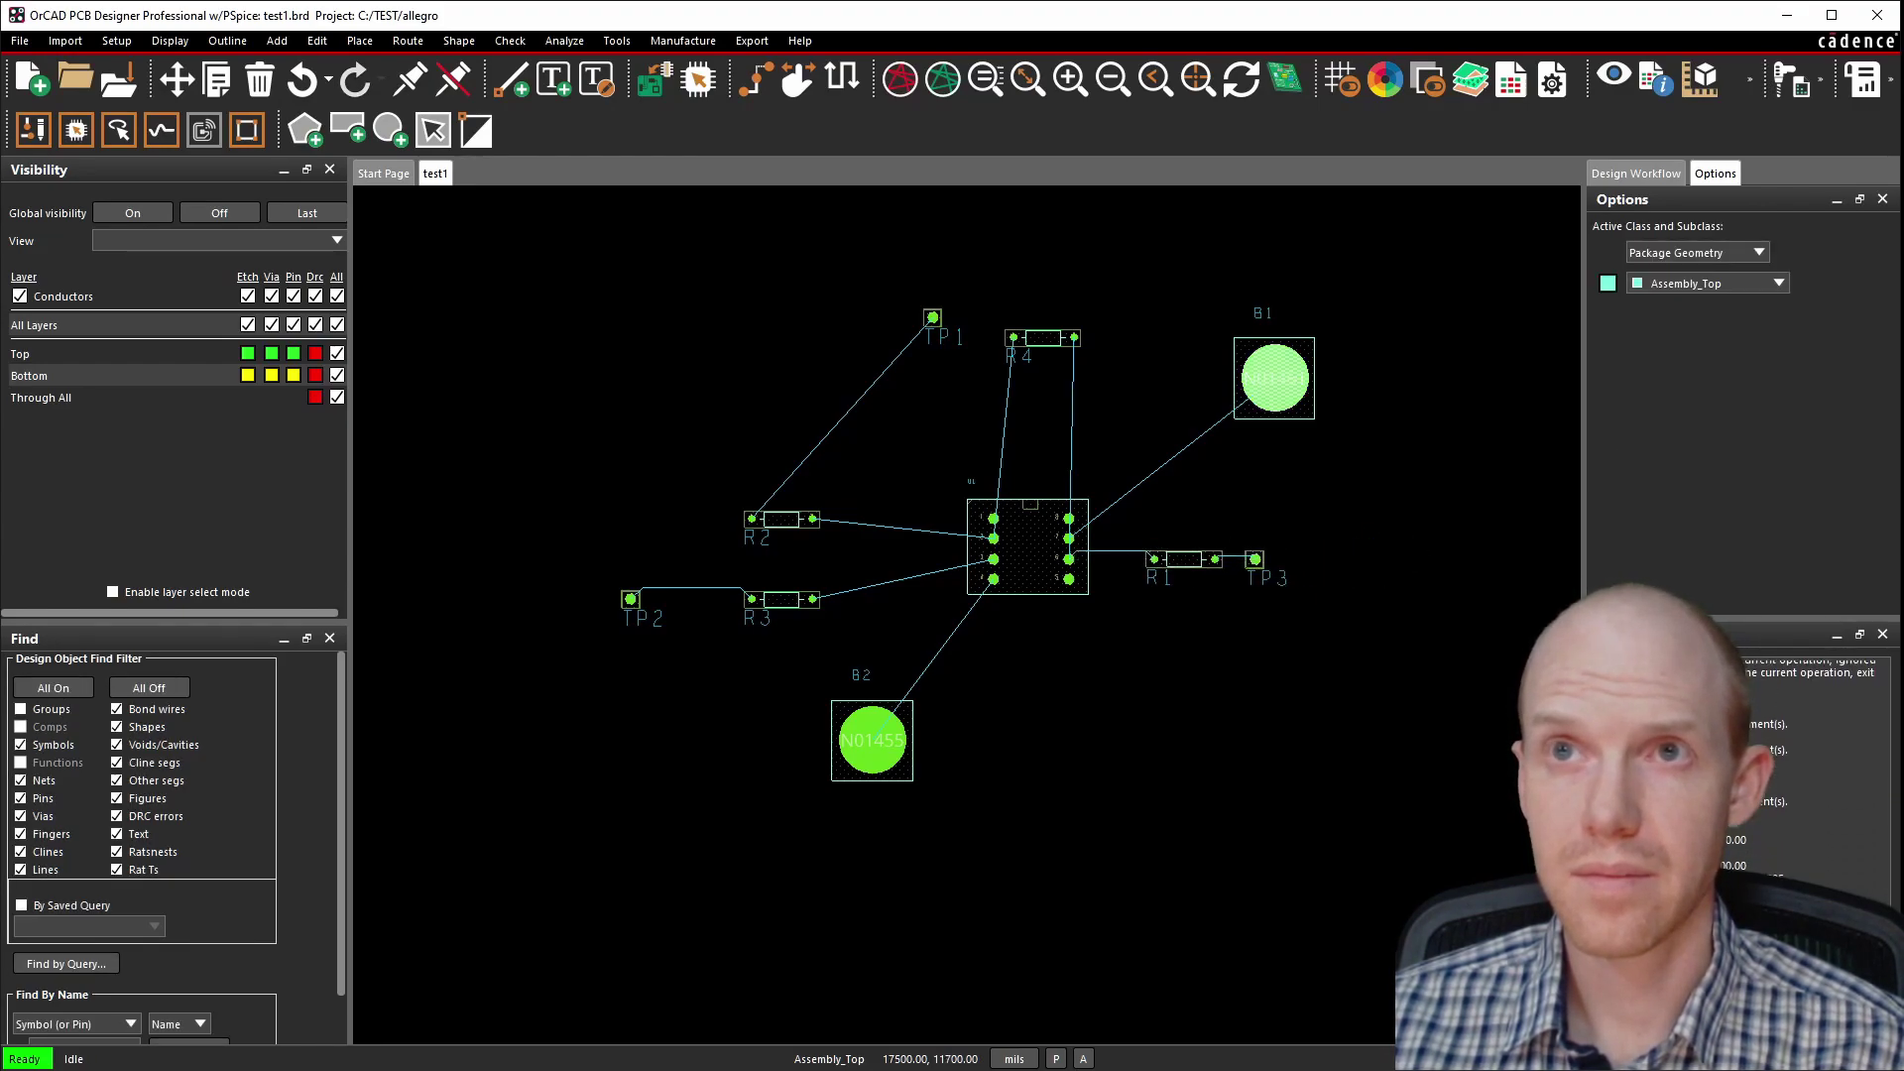
{"action": "left_click_drag", "start_coordinate": [1274, 378], "coordinate": [1194, 438]}
{"action": "left_click_drag", "start_coordinate": [871, 733], "coordinate": [1174, 660]}
Move R4 close above the op-amp, and align TP1 with R2 and TP2 with R3 in two rows on its input side.
{"action": "left_click_drag", "start_coordinate": [1031, 337], "coordinate": [1013, 438]}
{"action": "left_click_drag", "start_coordinate": [932, 317], "coordinate": [853, 539]}
{"action": "left_click_drag", "start_coordinate": [792, 599], "coordinate": [853, 599]}
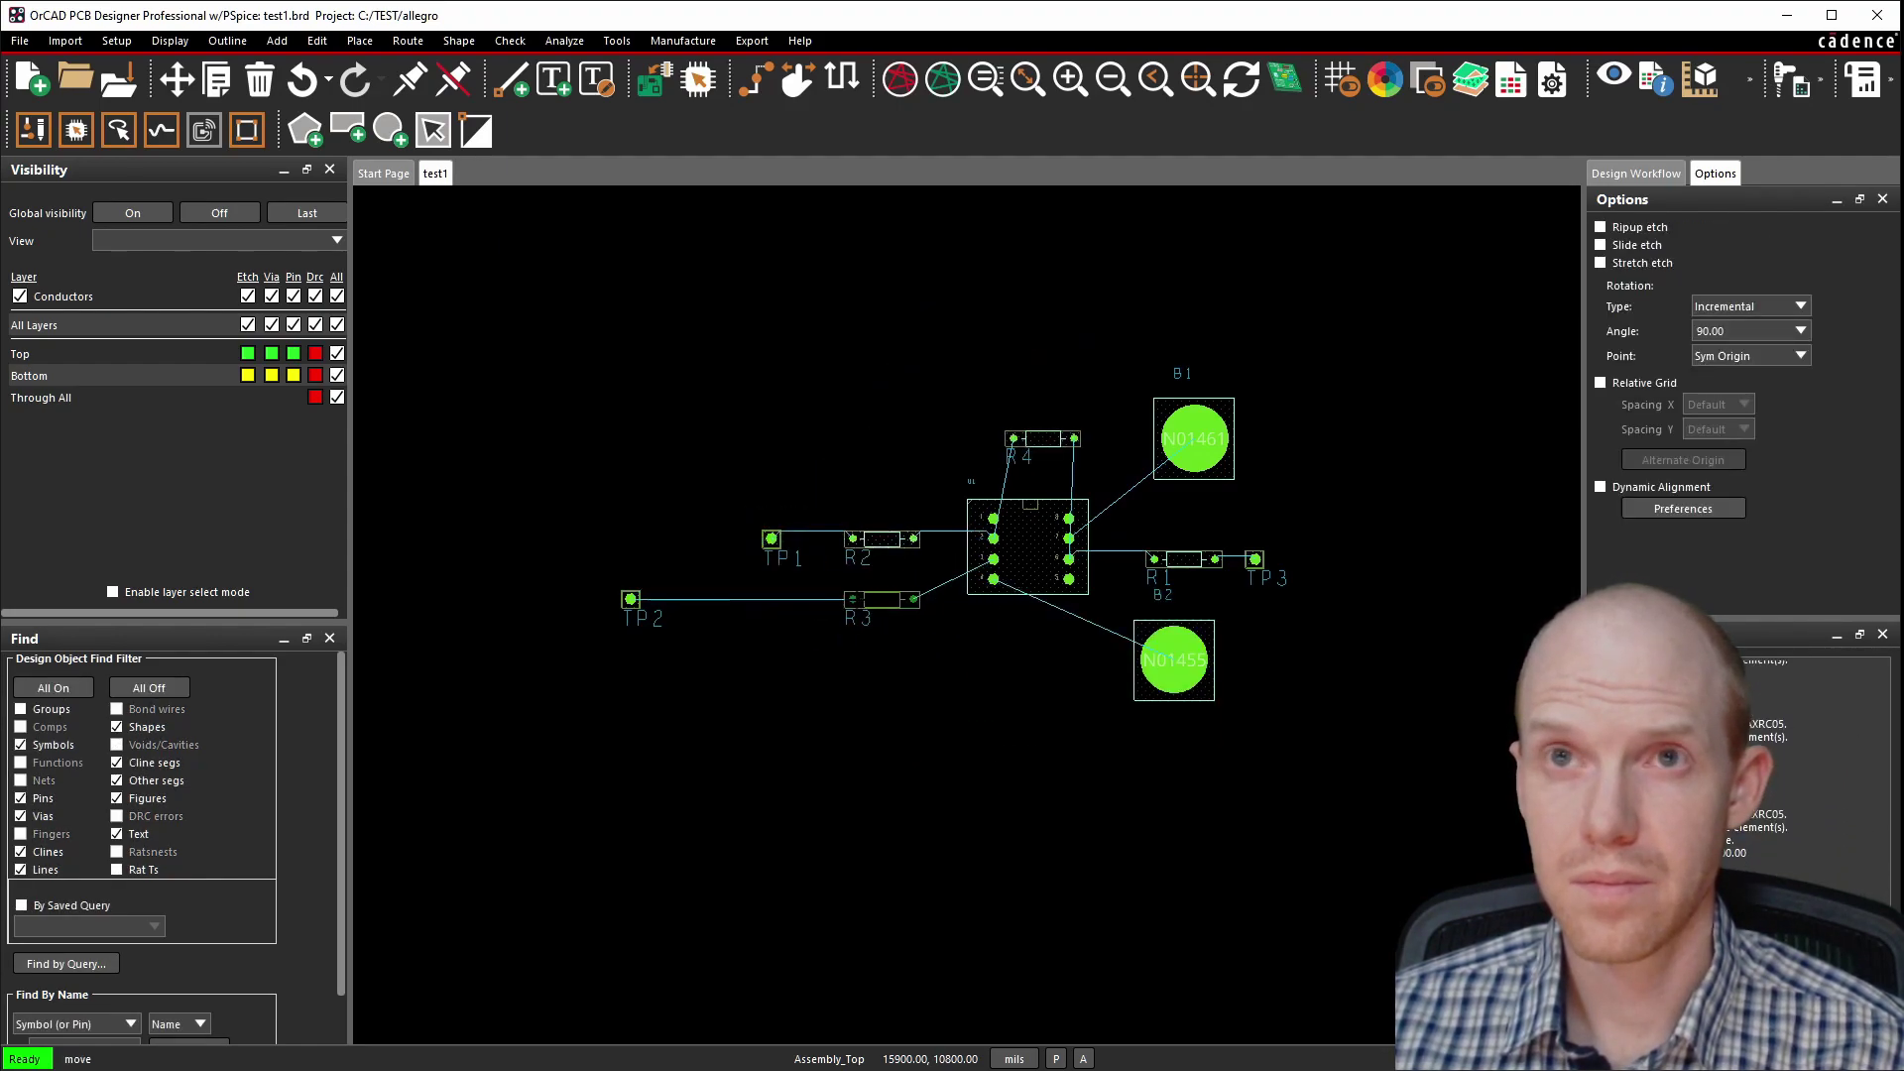
{"action": "left_click_drag", "start_coordinate": [631, 599], "coordinate": [771, 598]}
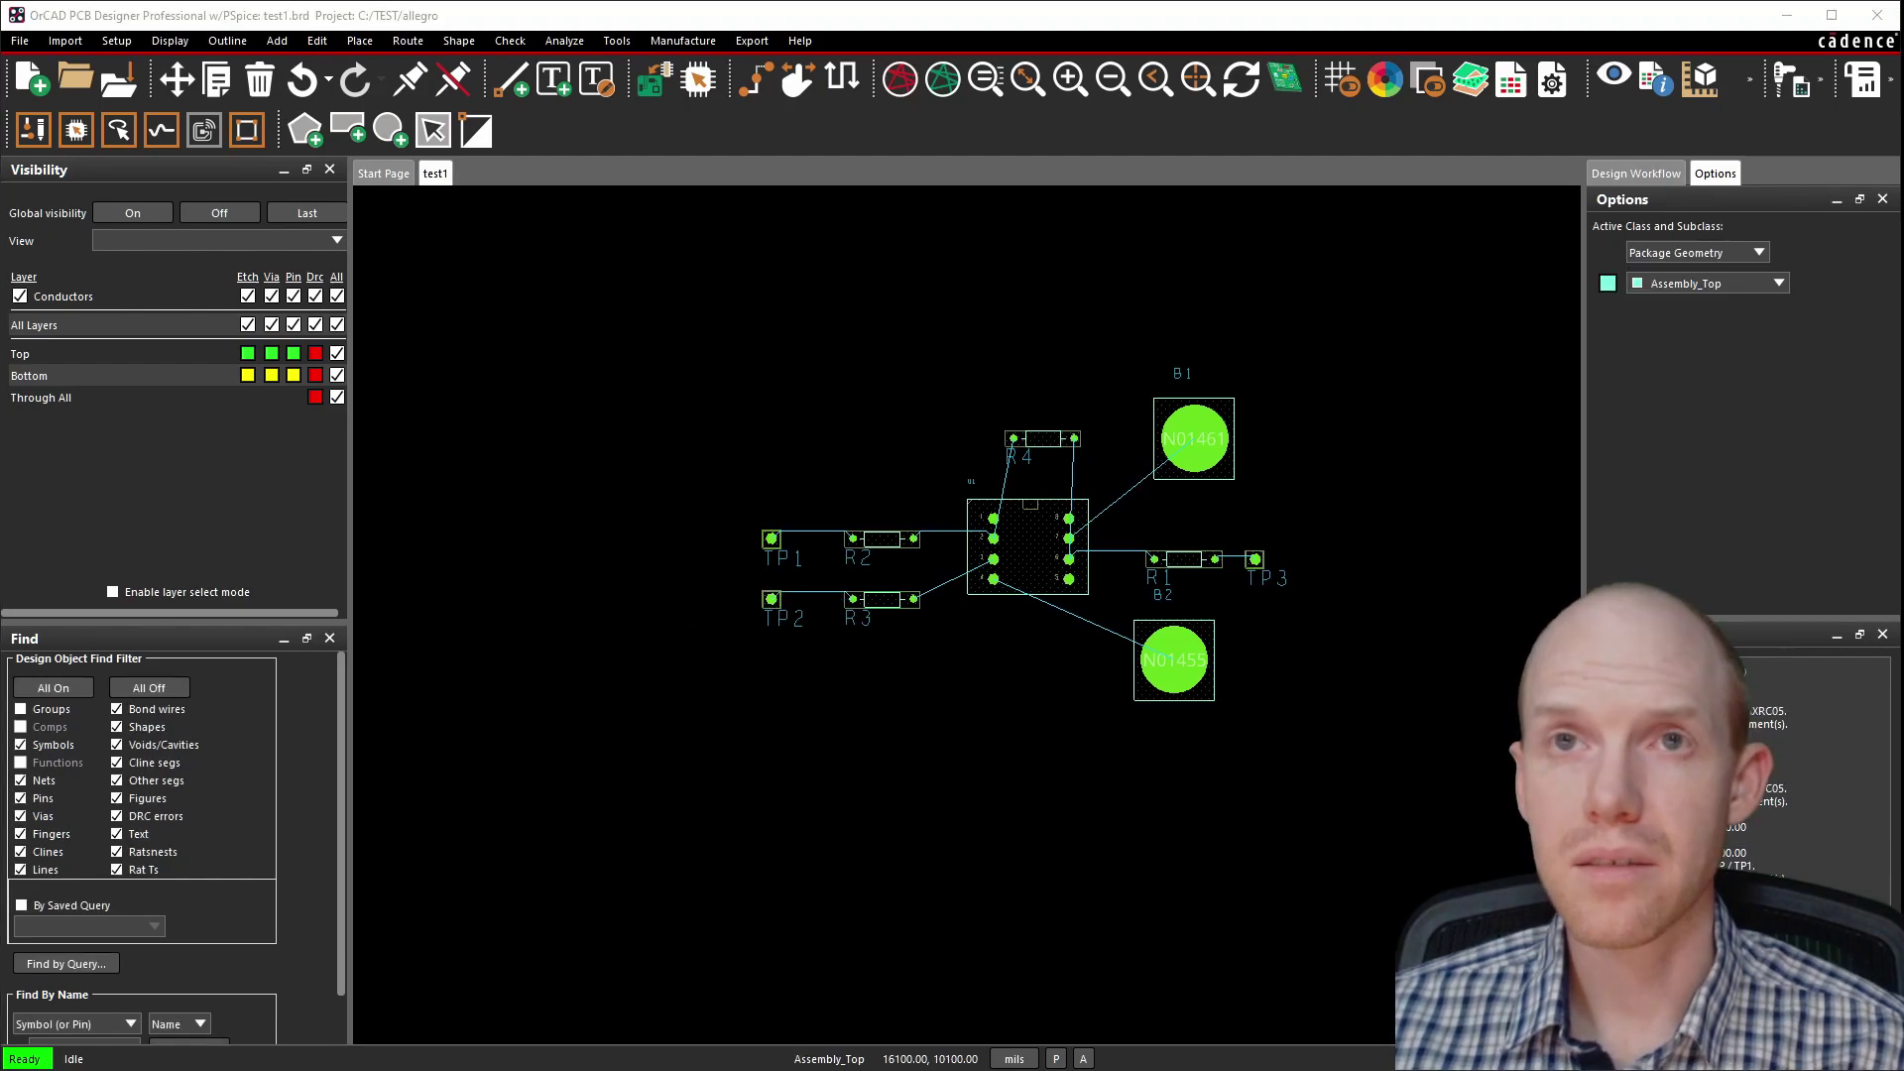
Separate the overlapping TP2 labels below the test point, and move the B2 label to the upper-left corner of its connector.
{"action": "scroll", "coordinate": [1051, 509], "scroll_direction": "up", "scroll_amount": 1}
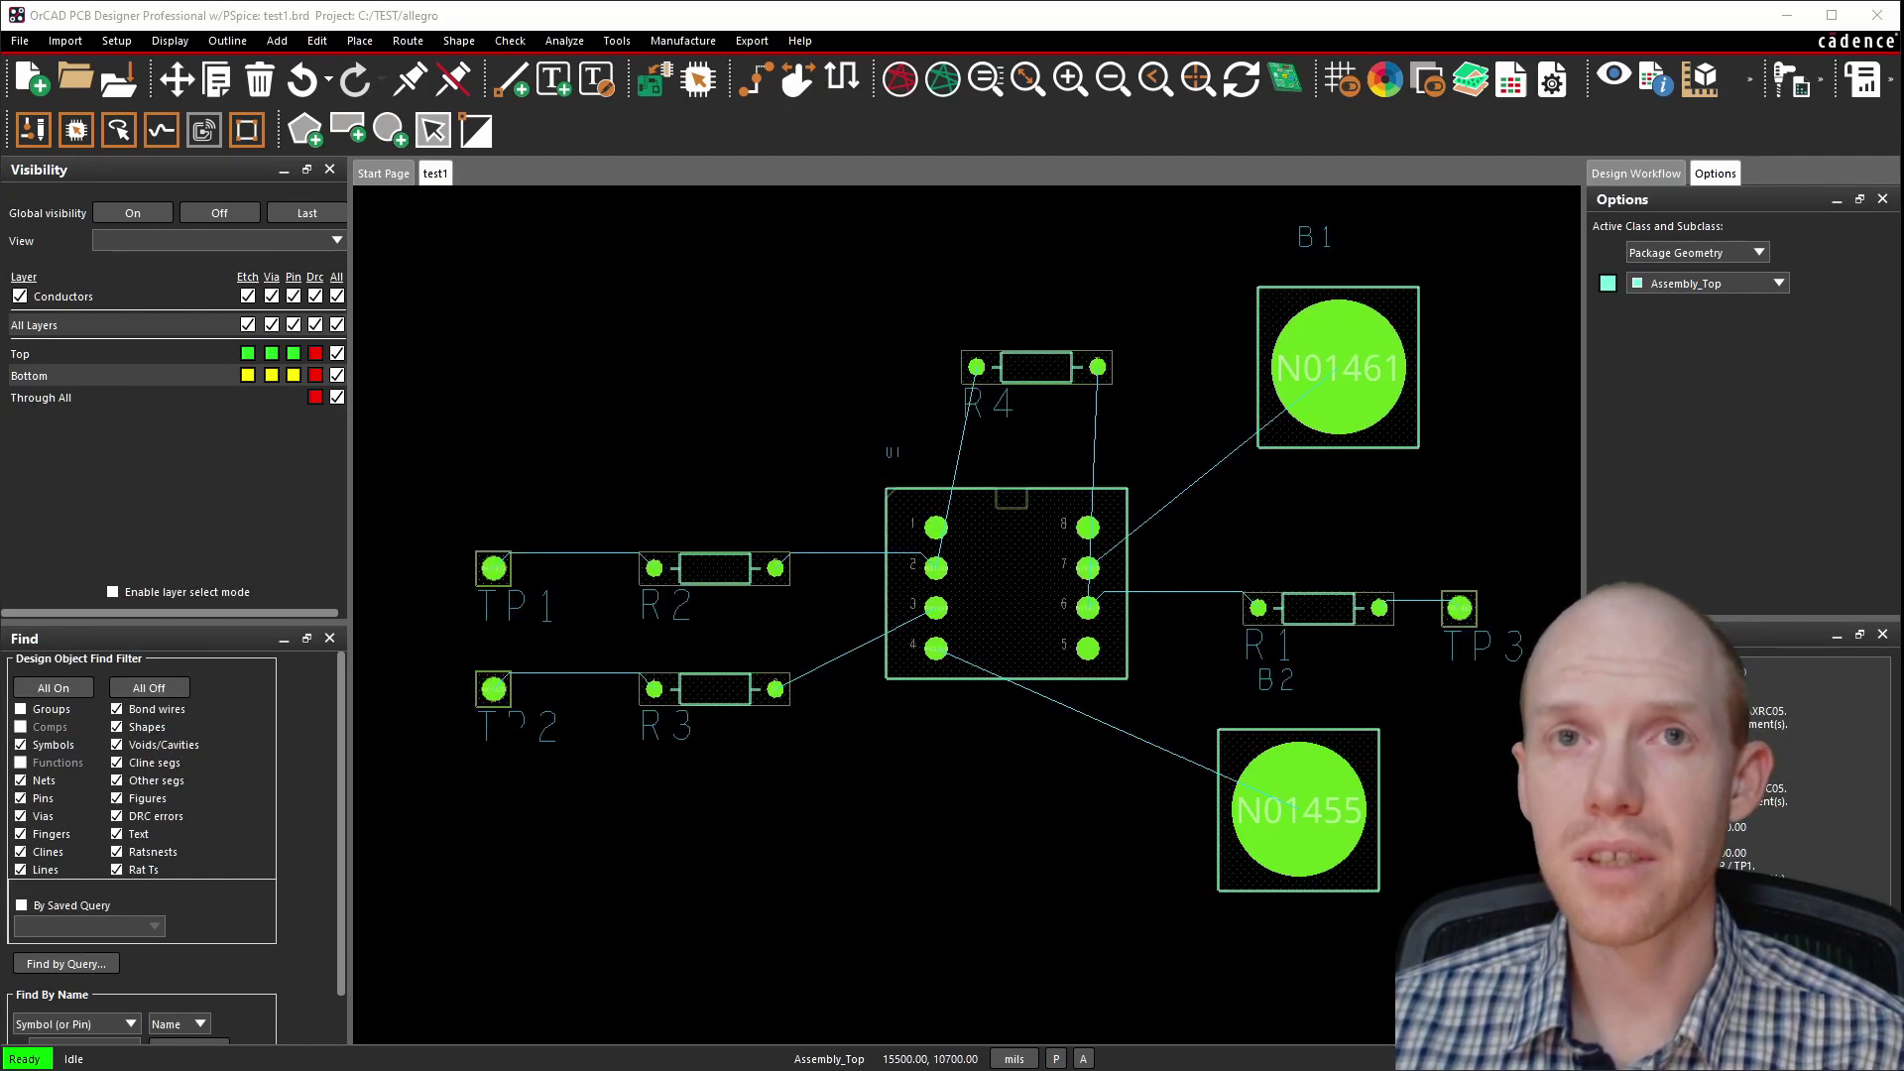
{"action": "left_click_drag", "start_coordinate": [518, 726], "coordinate": [454, 808]}
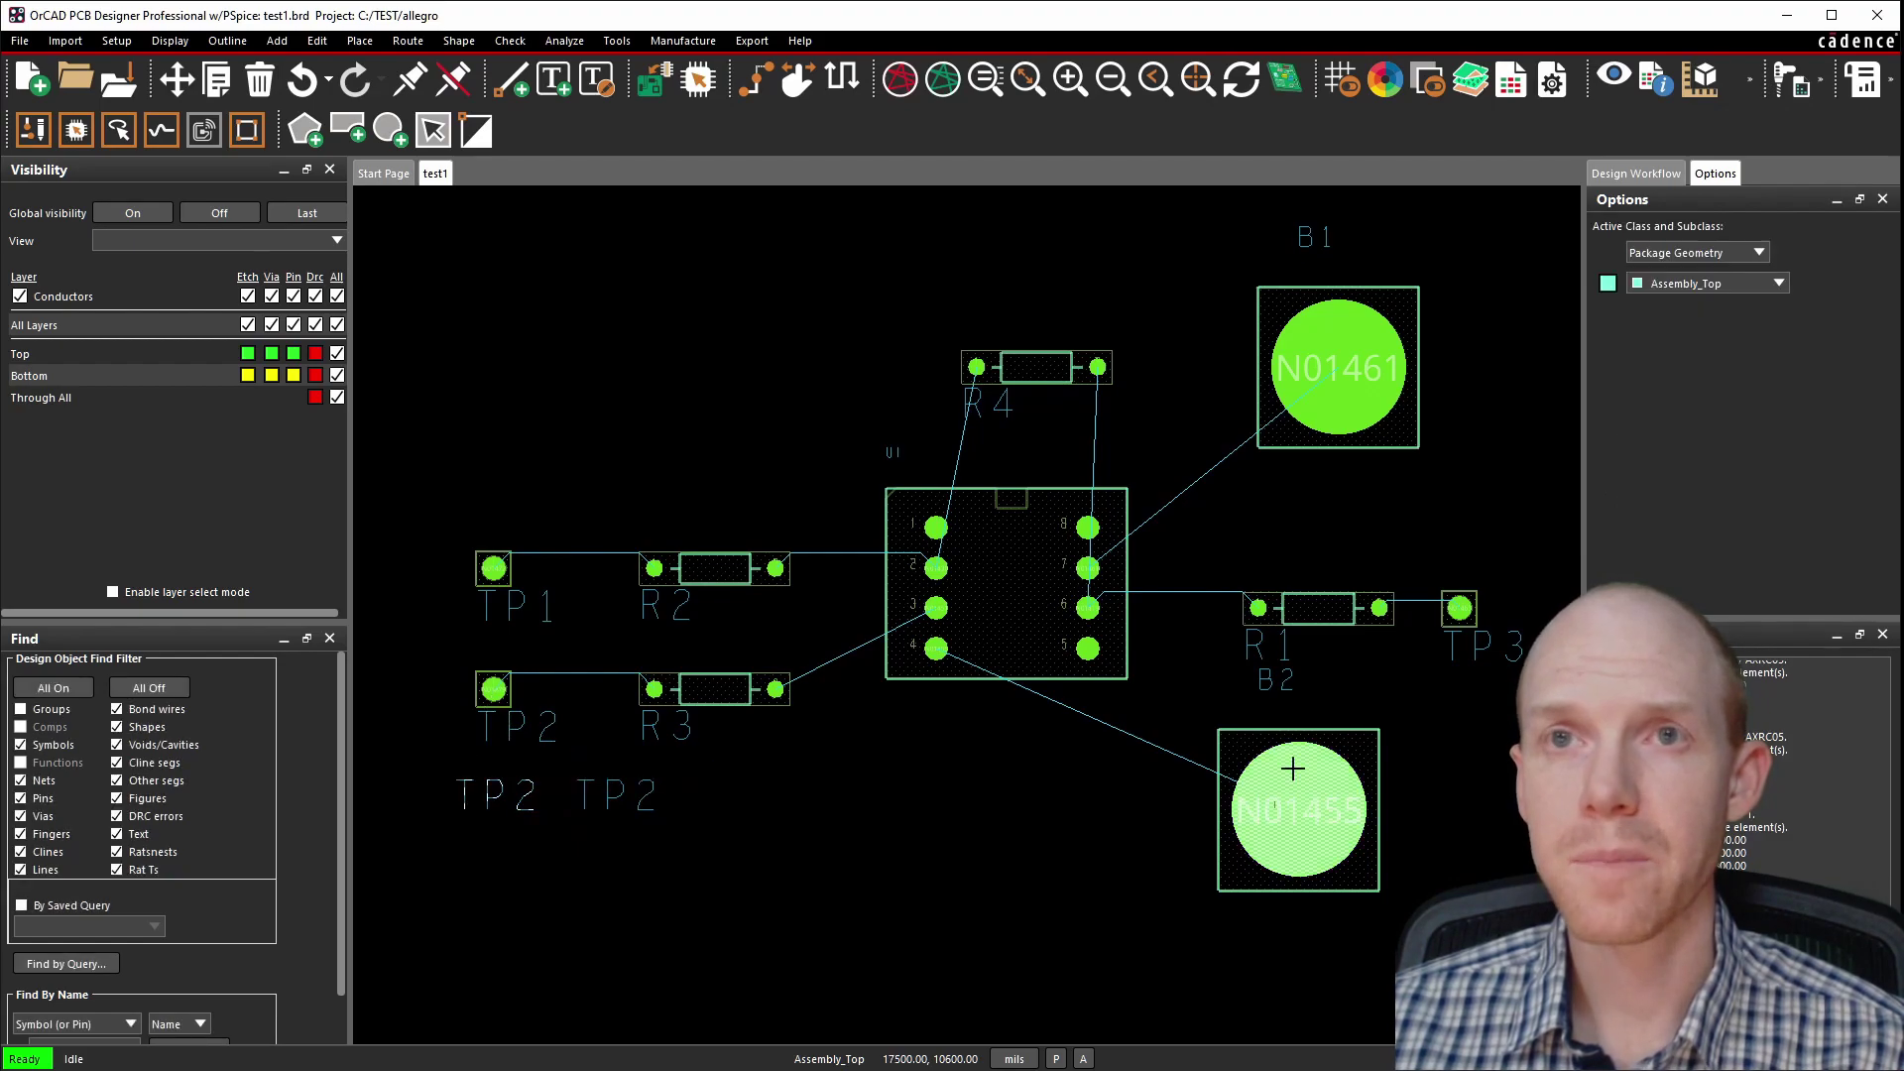
{"action": "left_click_drag", "start_coordinate": [1267, 684], "coordinate": [1228, 728]}
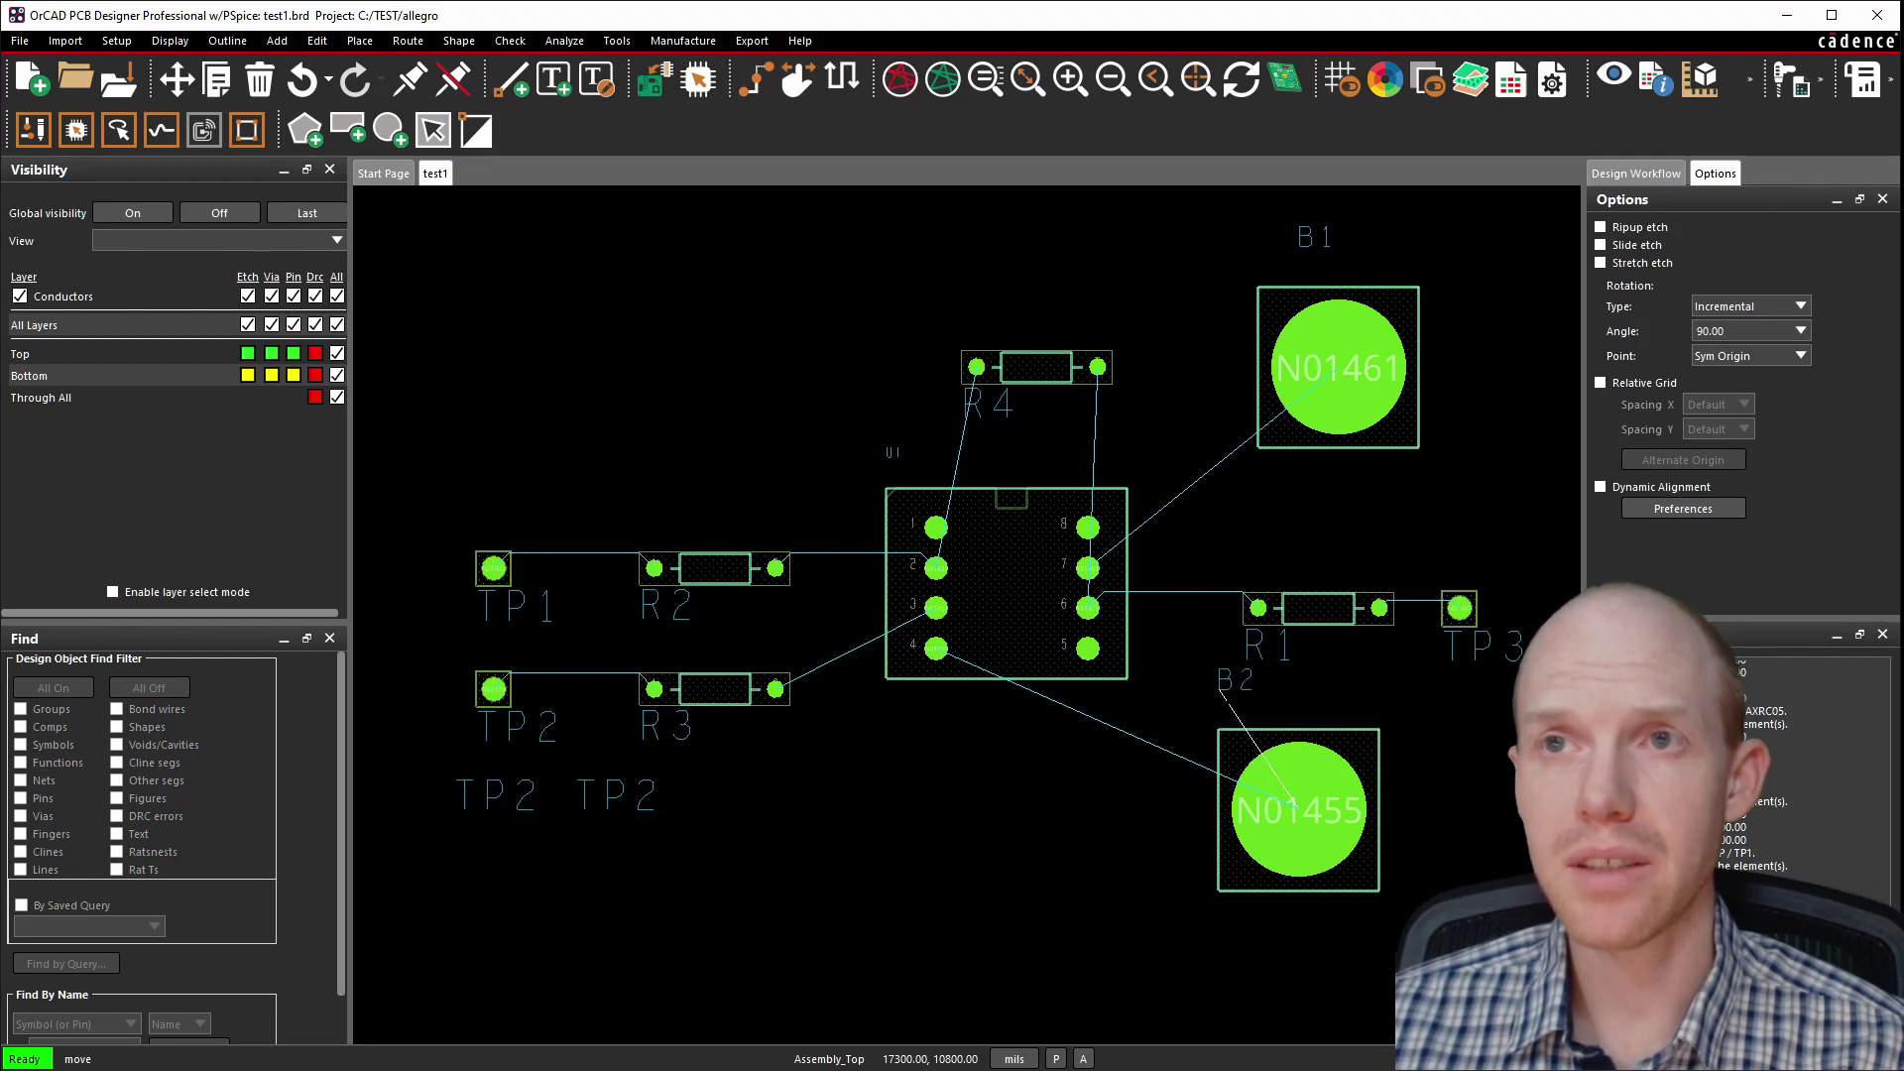
{"action": "left_click", "coordinate": [1232, 726]}
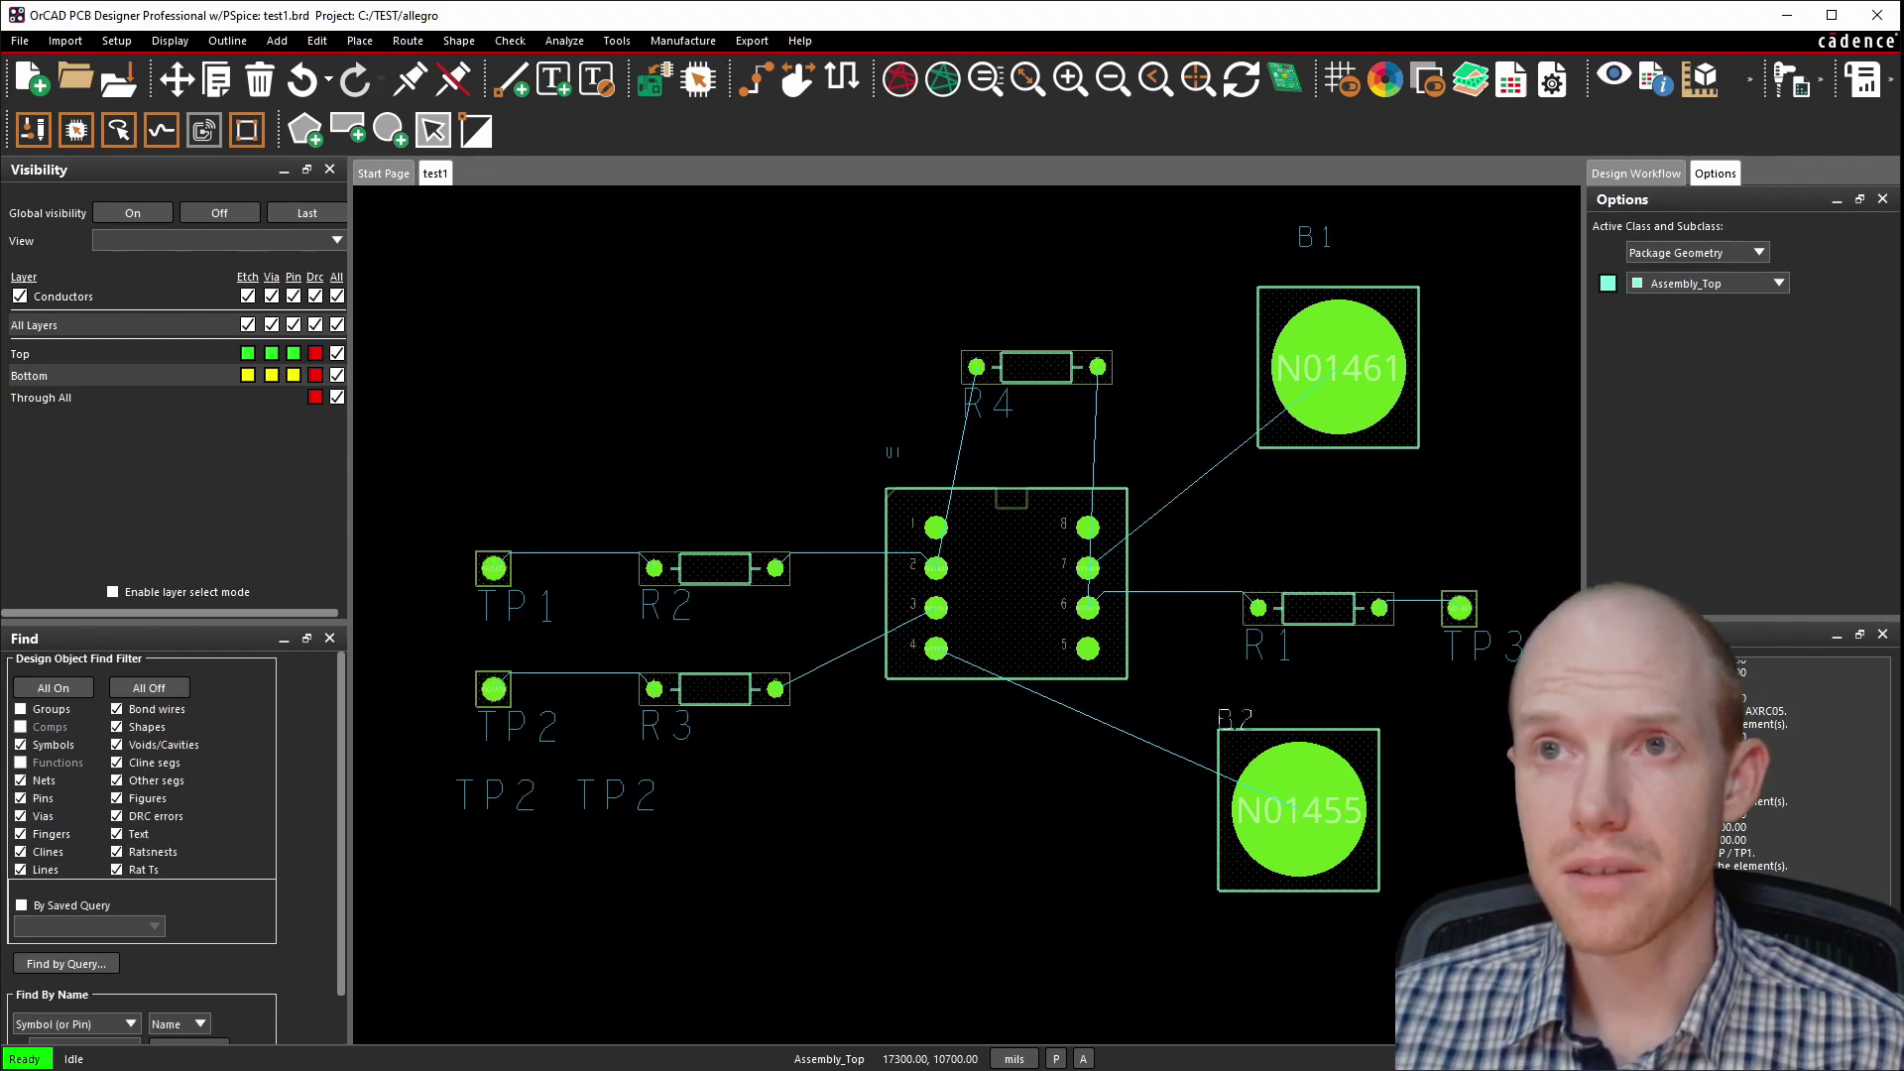
{"action": "left_click_drag", "start_coordinate": [1235, 719], "coordinate": [1234, 920]}
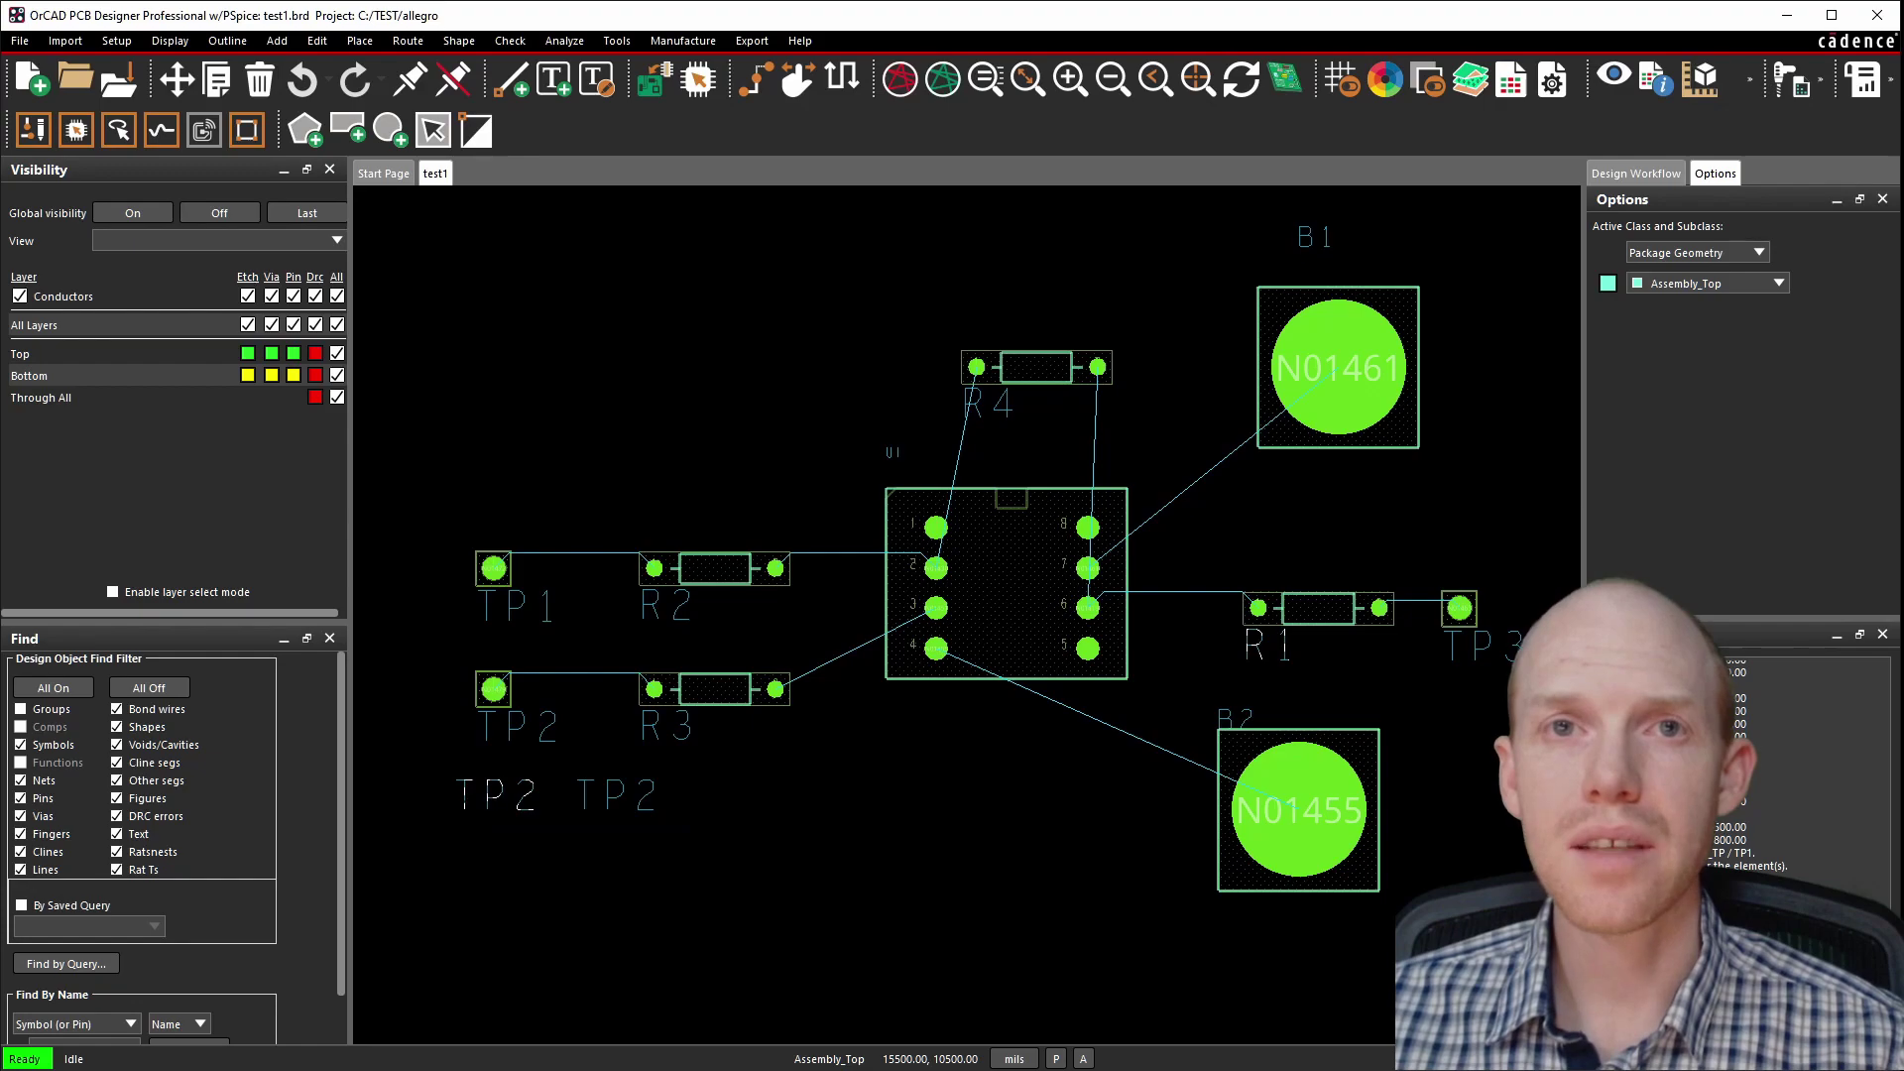
Delete the duplicate TP2 reference labels, one on Assembly_Top and one on Display_Top.
{"action": "left_click_drag", "start_coordinate": [492, 799], "coordinate": [495, 800]}
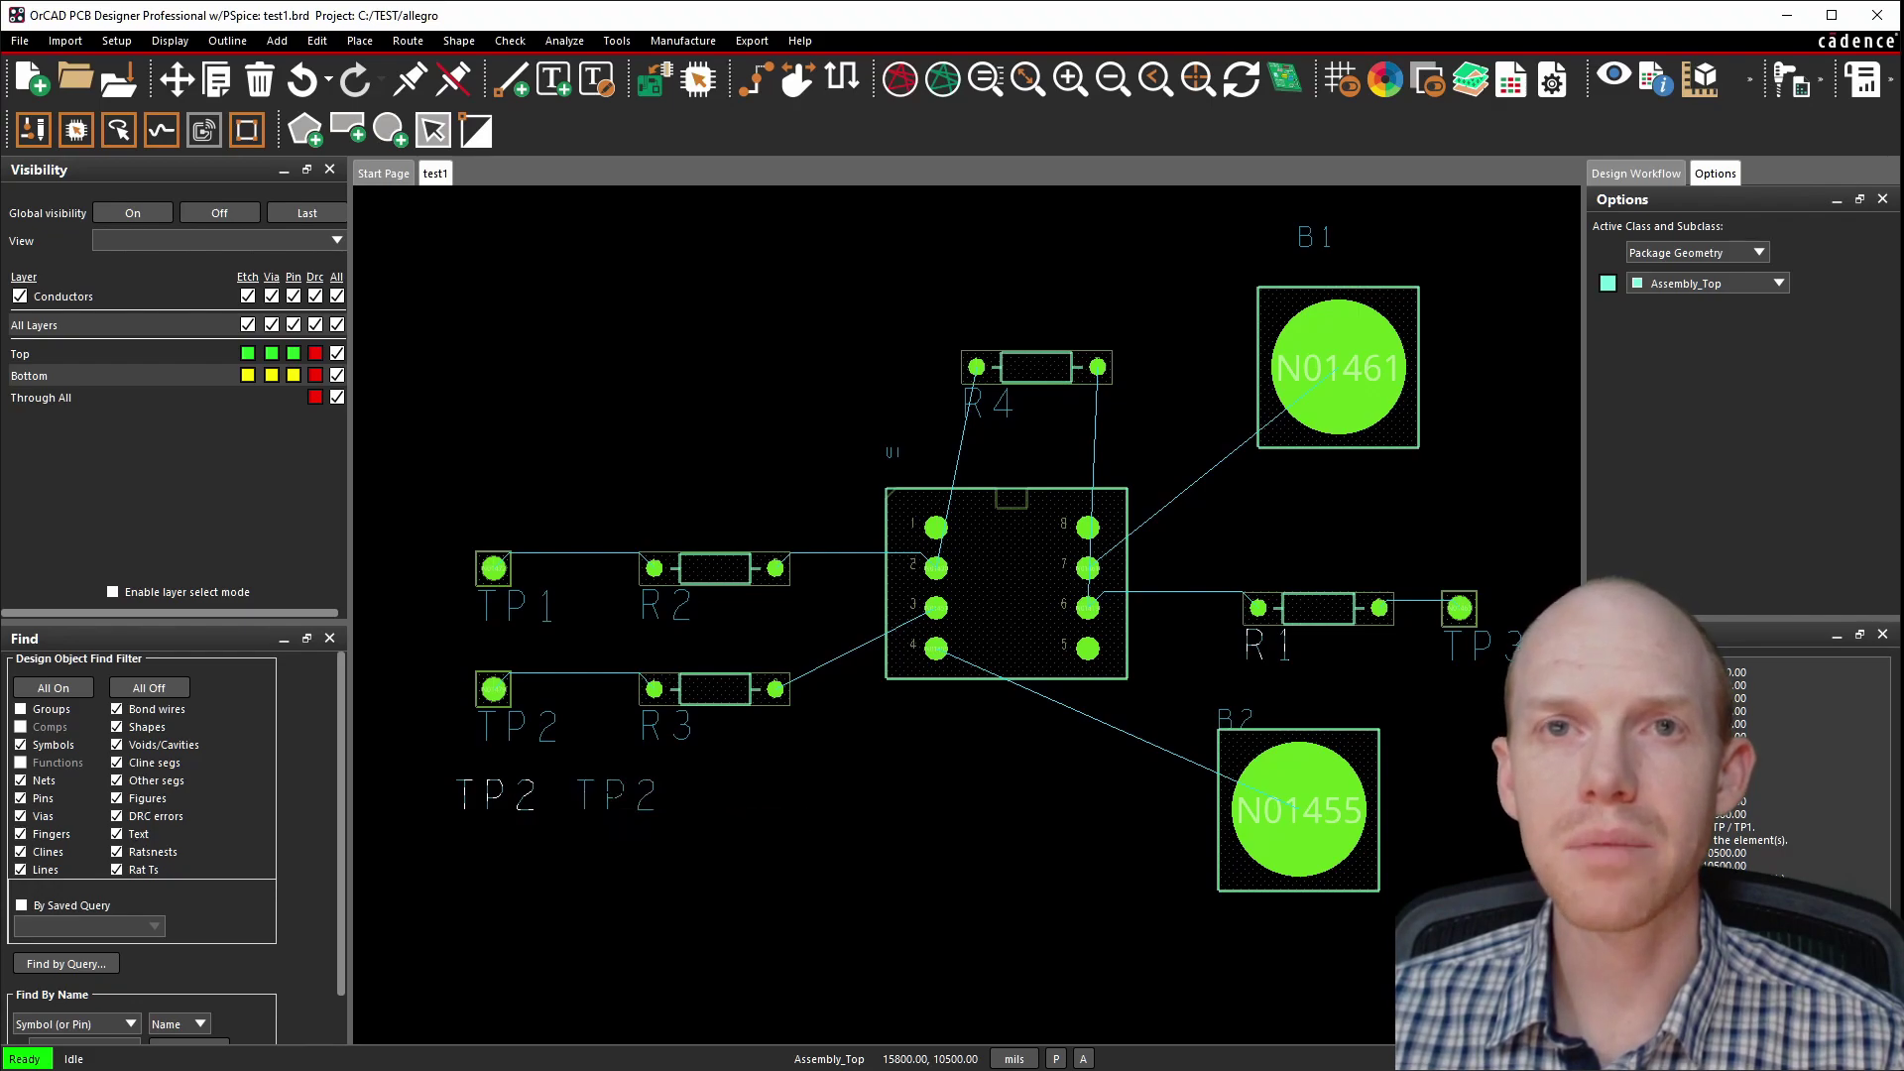
{"action": "left_click", "coordinate": [644, 798]}
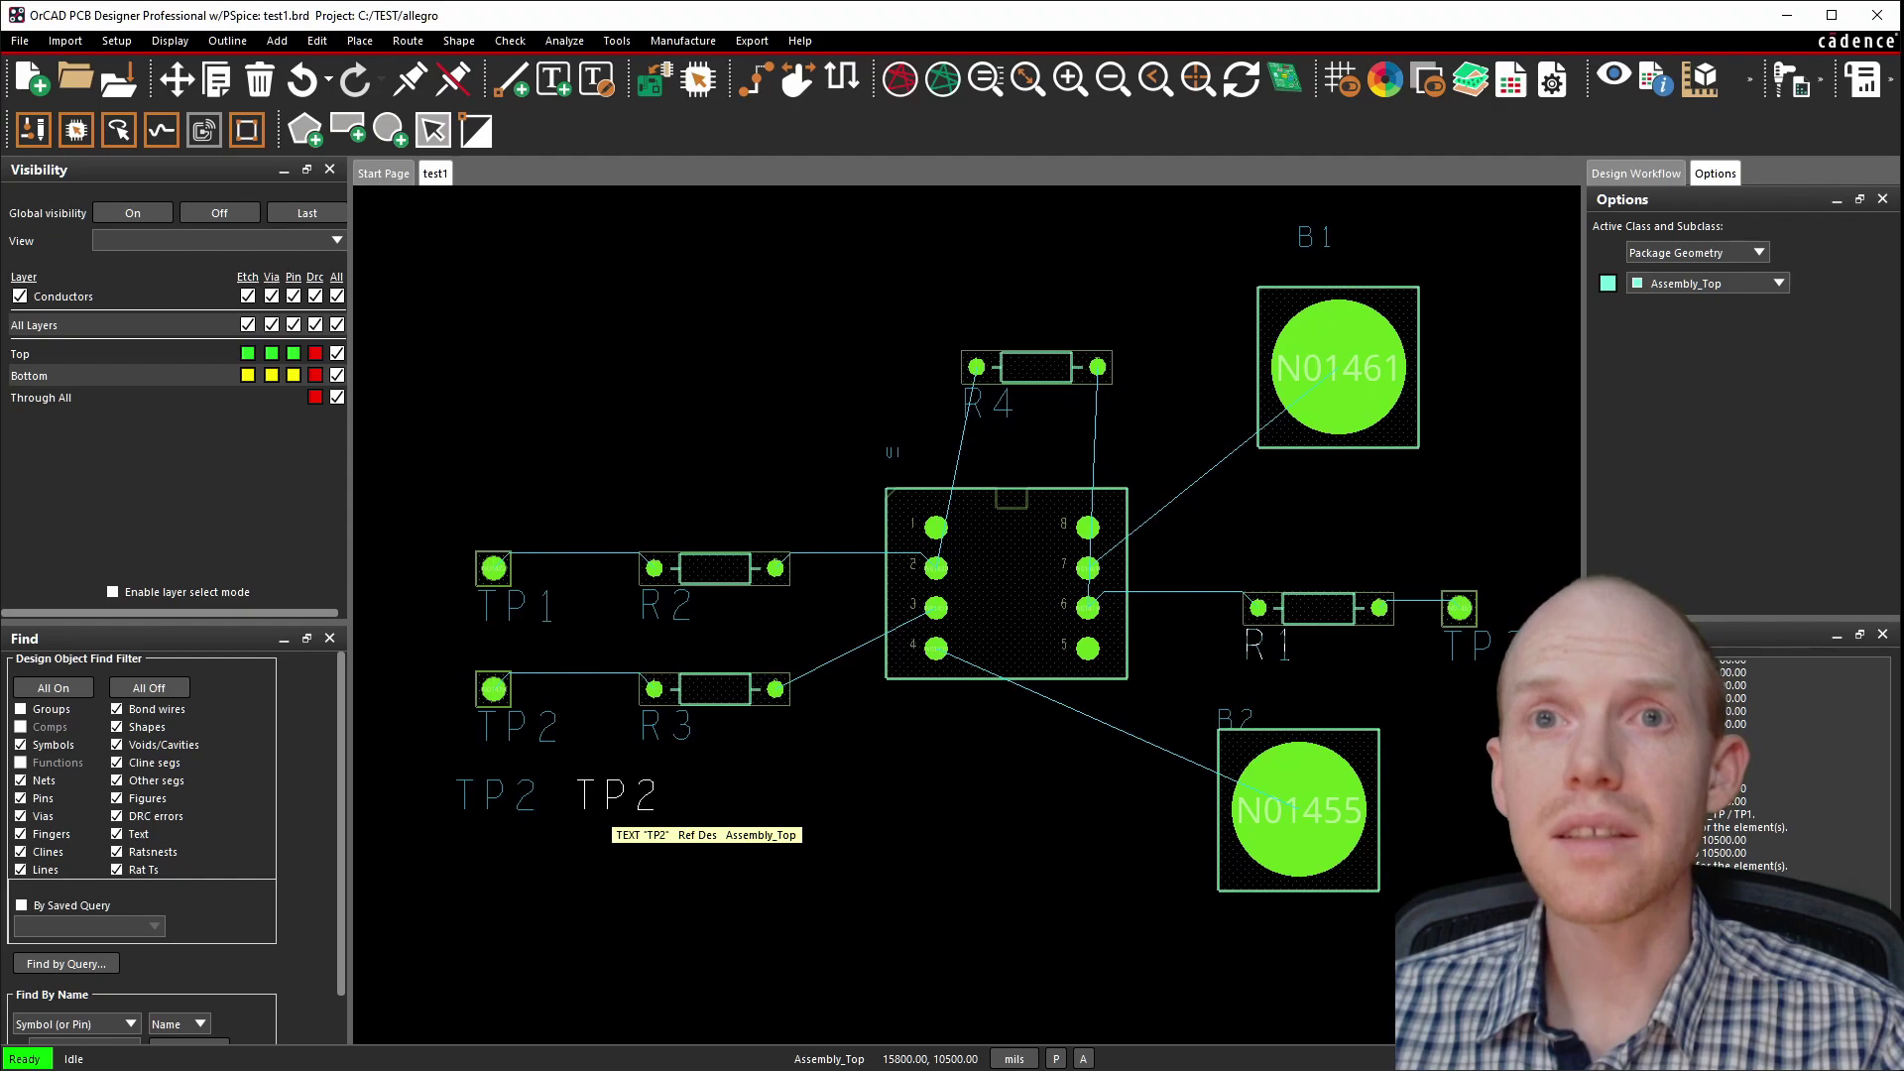
{"action": "key", "text": "Delete"}
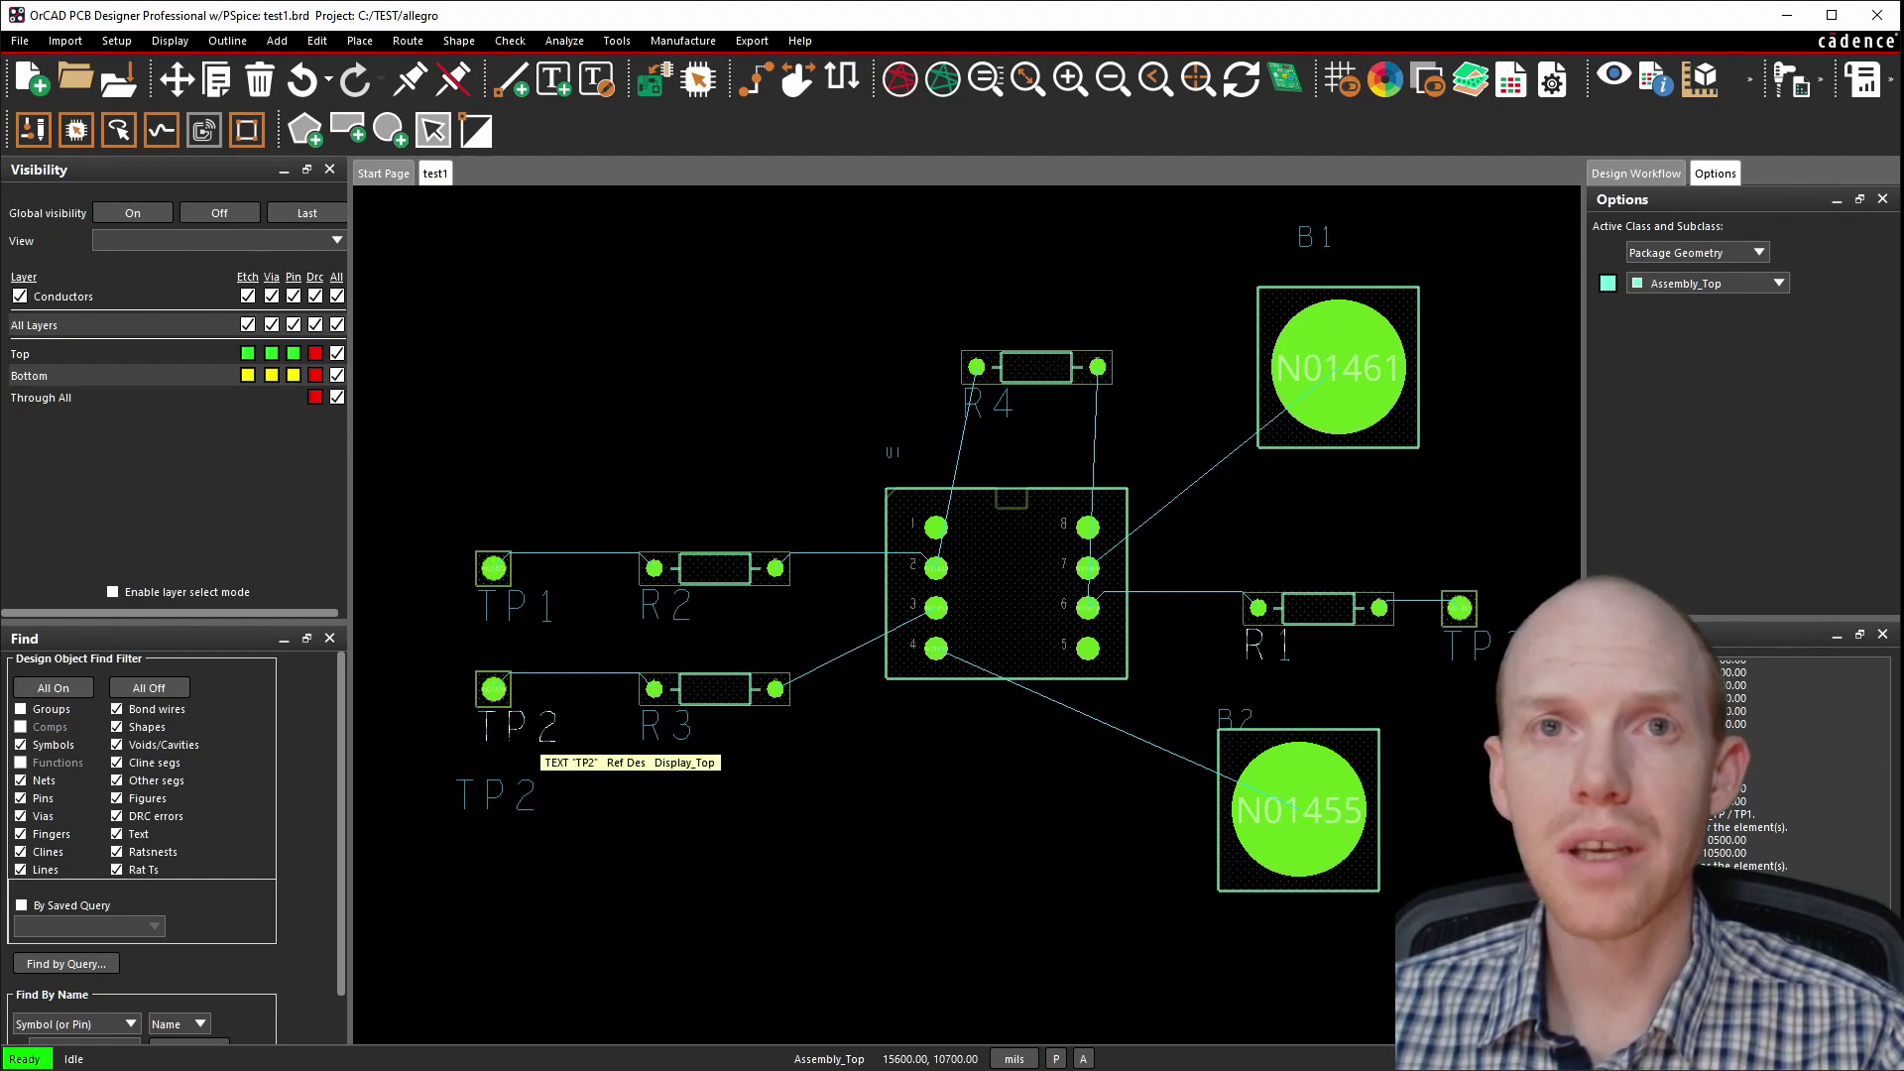
{"action": "left_click", "coordinate": [493, 730]}
{"action": "right_click", "coordinate": [506, 731]}
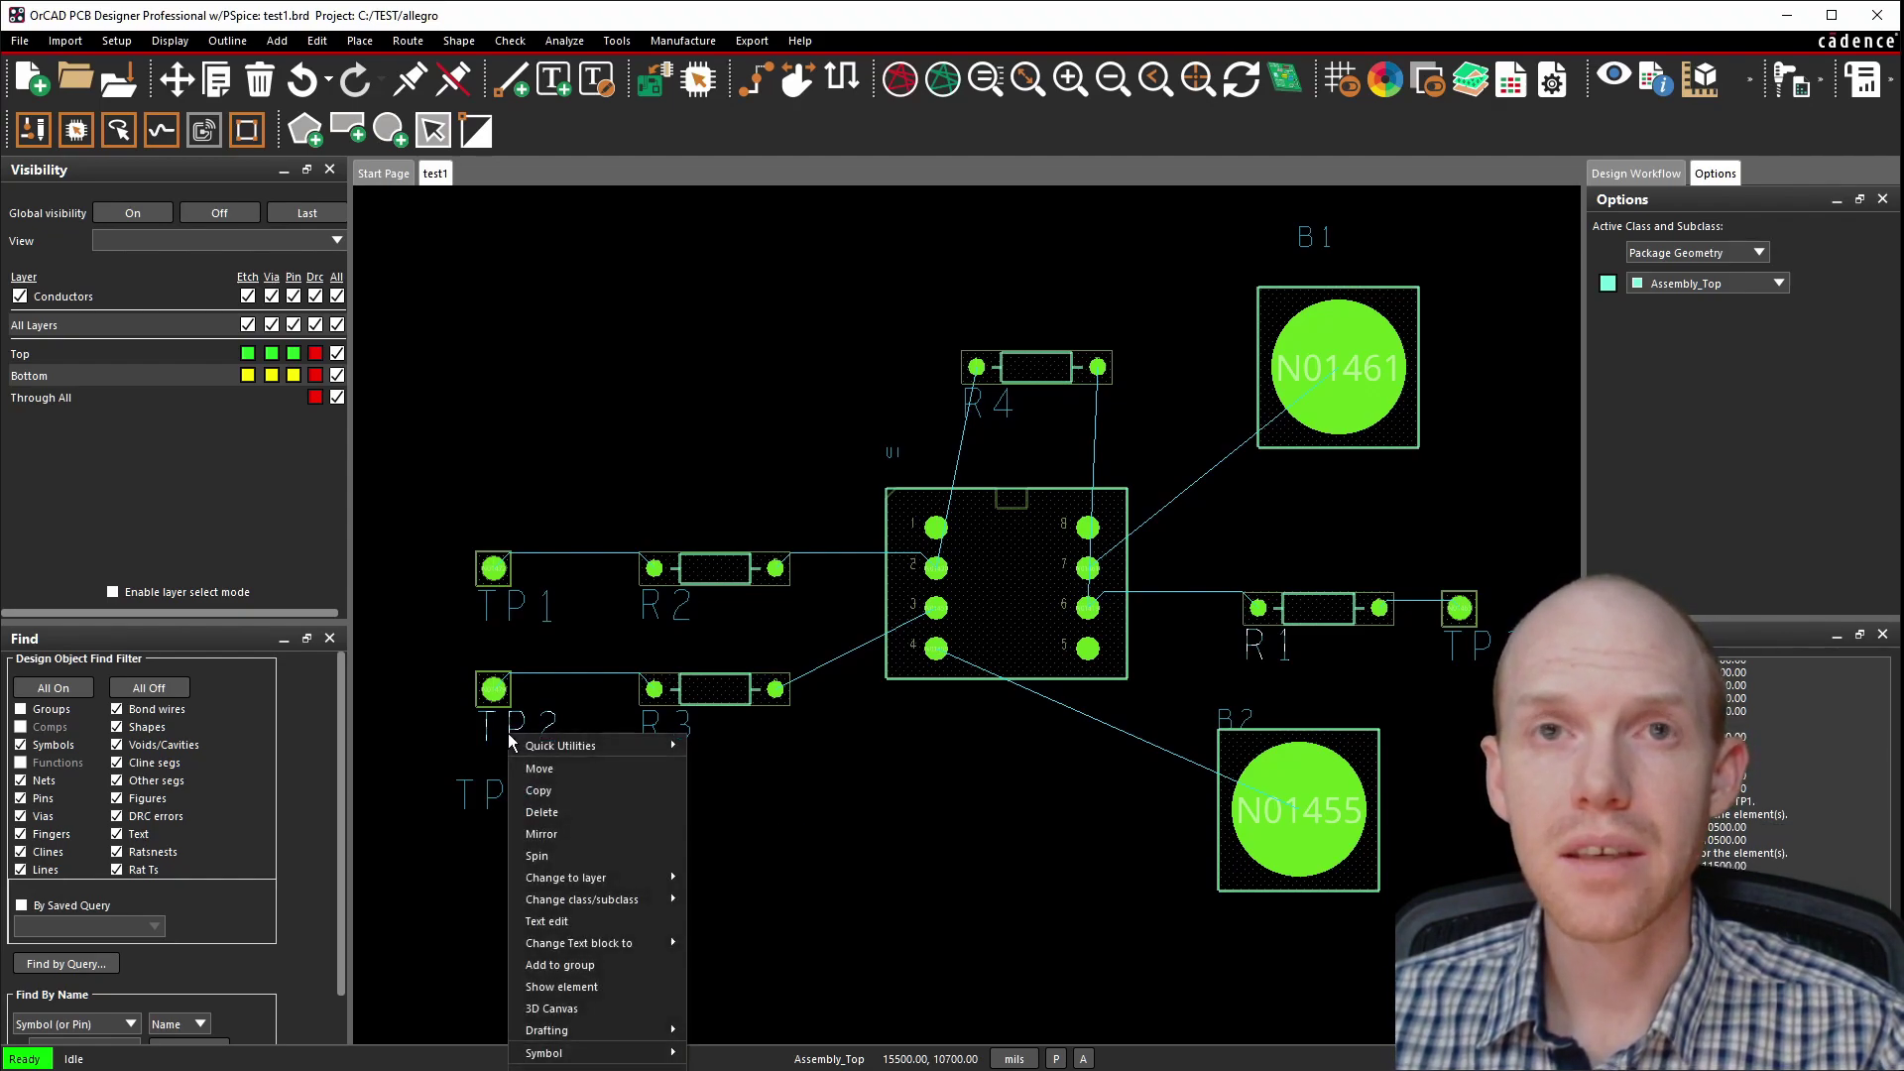
{"action": "left_click", "coordinate": [541, 826]}
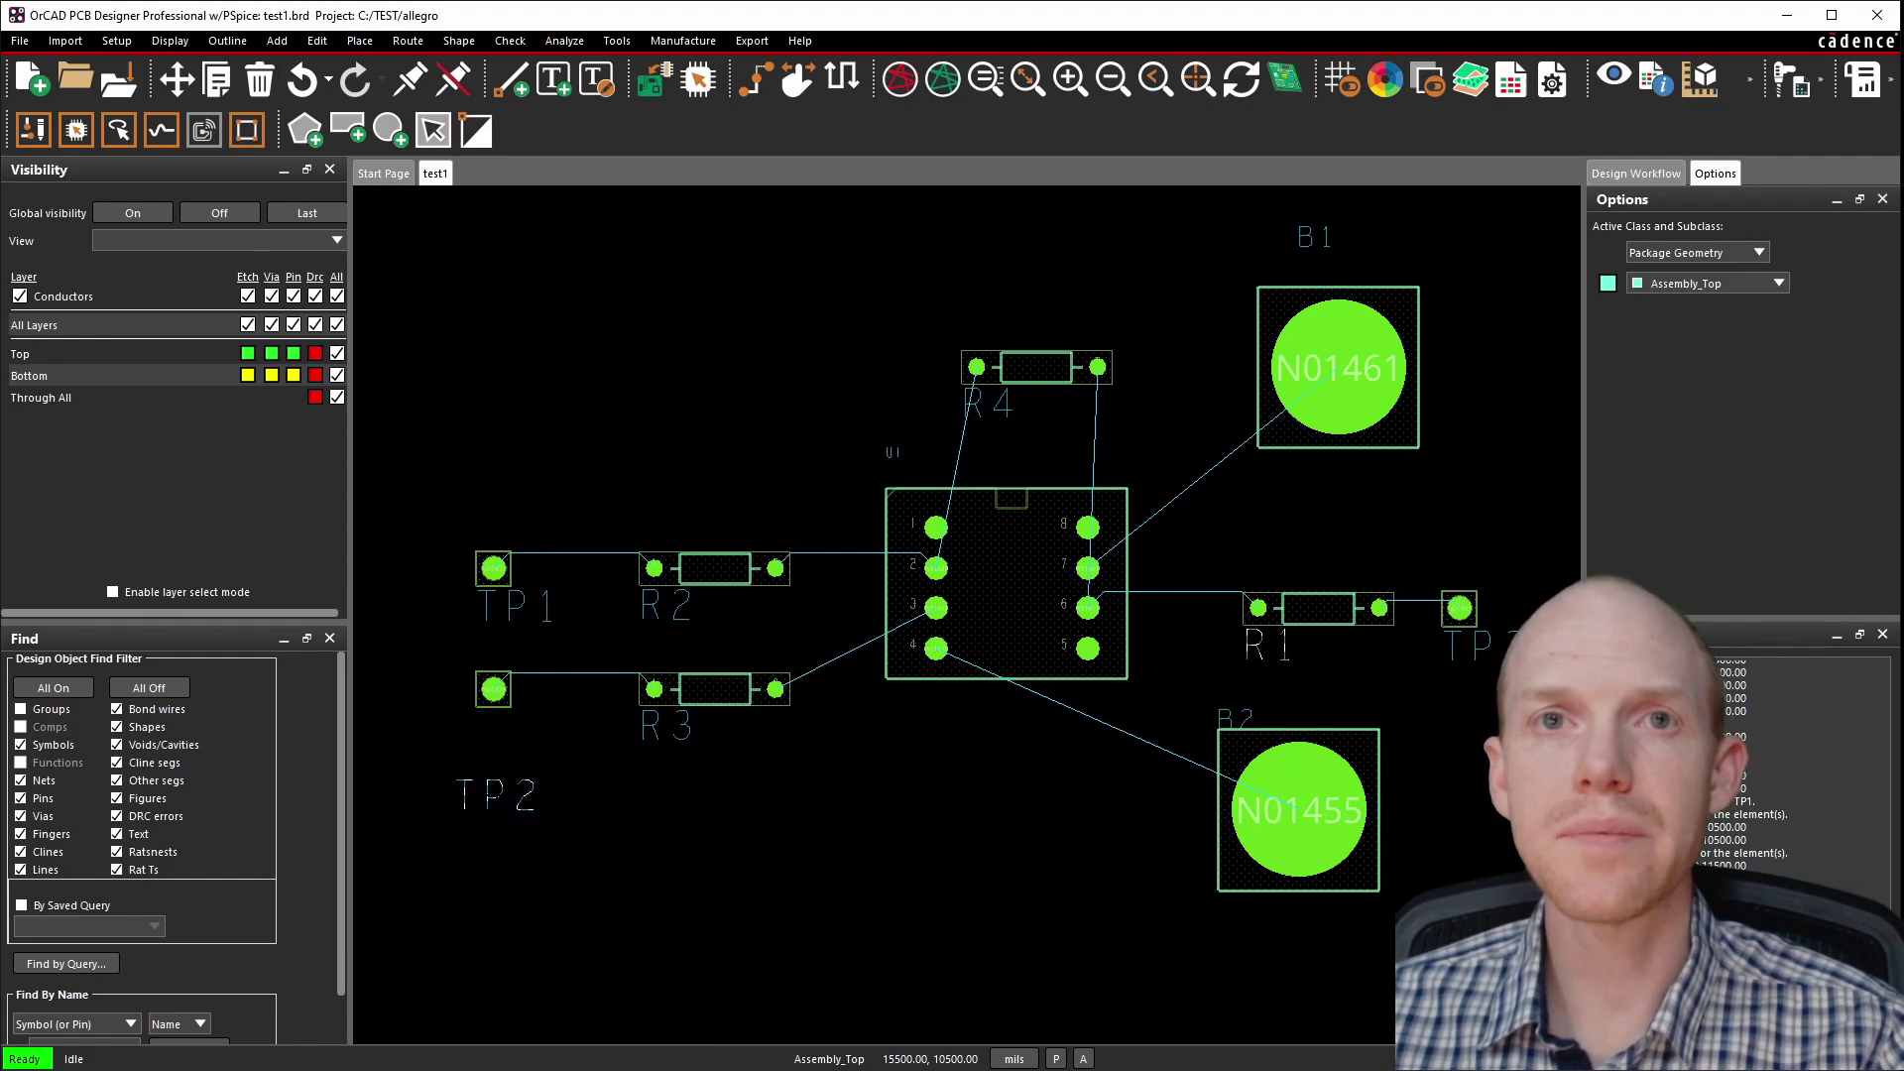
Place the TP2 label just below its test point, and the TP1, R2 and R3 labels just above their components.
{"action": "left_click_drag", "start_coordinate": [493, 786], "coordinate": [492, 710]}
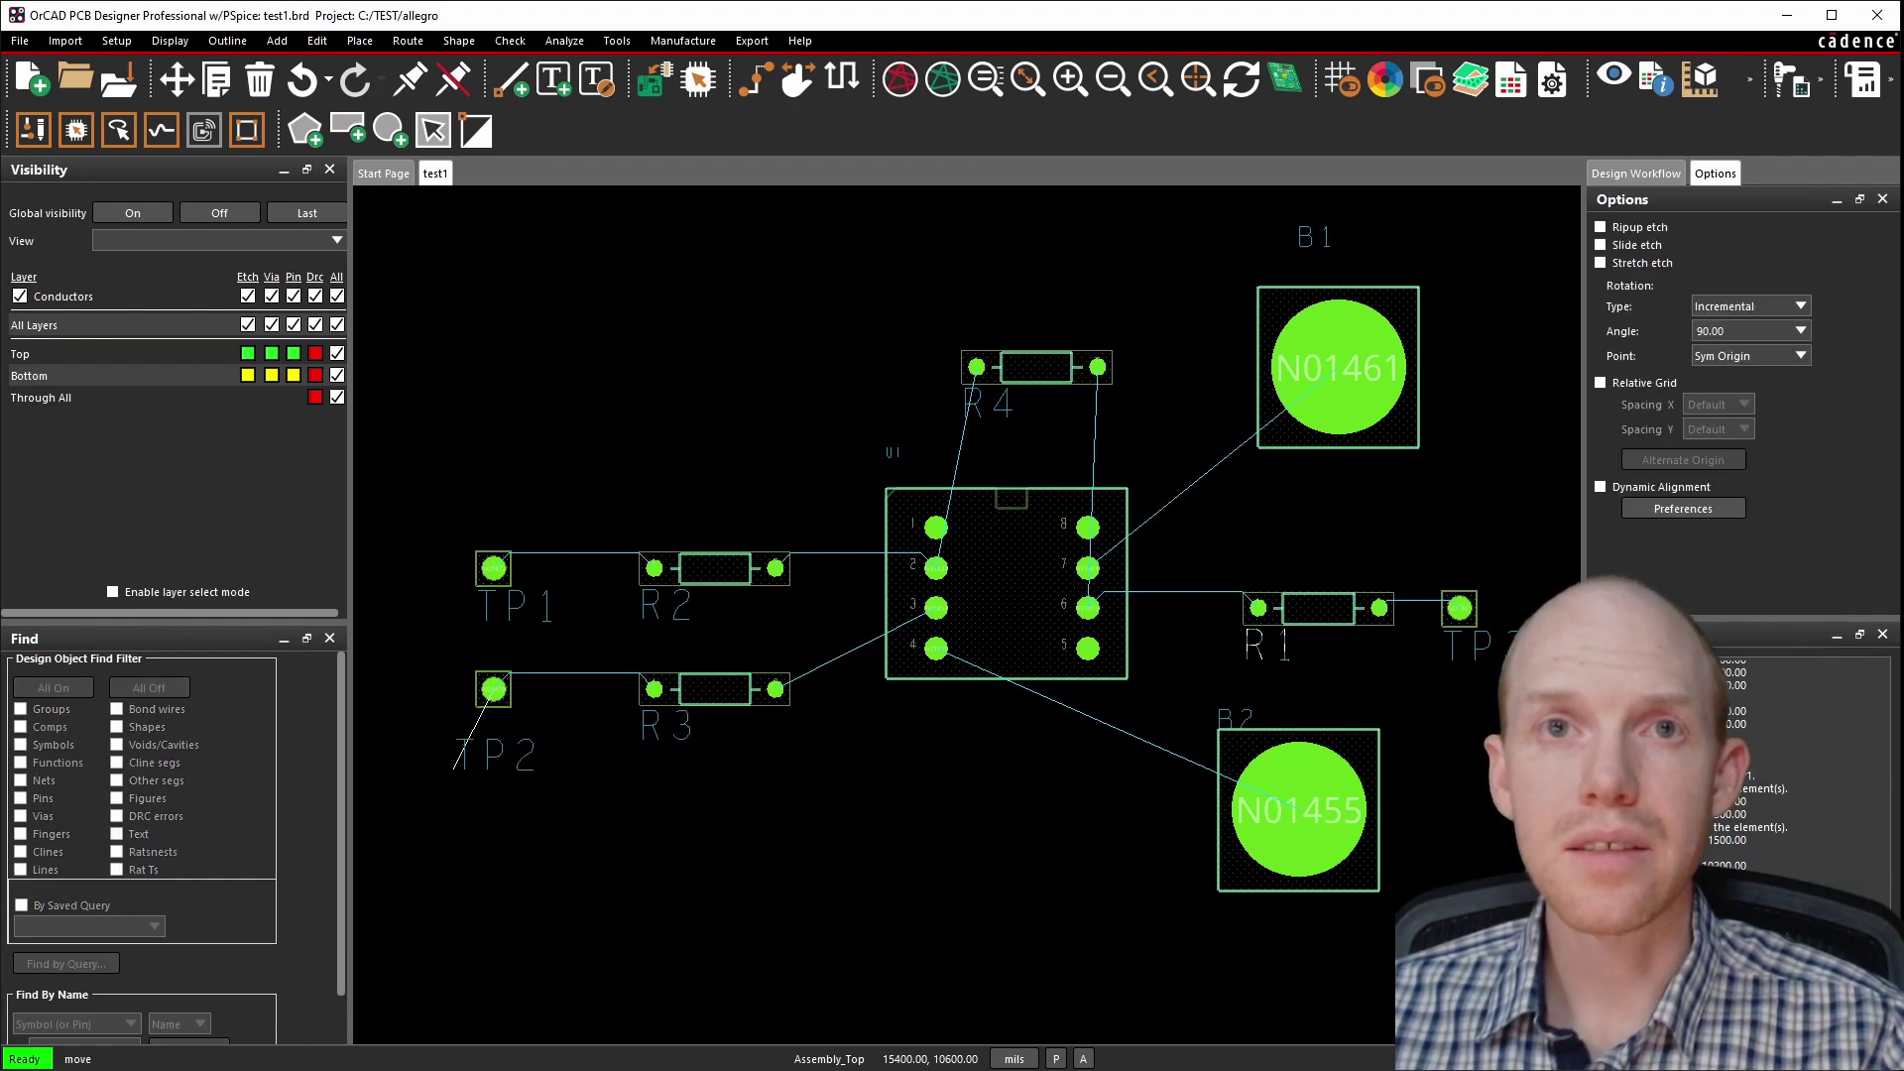
{"action": "left_click", "coordinate": [453, 769]}
{"action": "left_click_drag", "start_coordinate": [493, 609], "coordinate": [573, 449]}
{"action": "left_click_drag", "start_coordinate": [492, 608], "coordinate": [453, 529]}
{"action": "left_click_drag", "start_coordinate": [654, 609], "coordinate": [777, 528]}
{"action": "left_click_drag", "start_coordinate": [655, 529], "coordinate": [695, 528]}
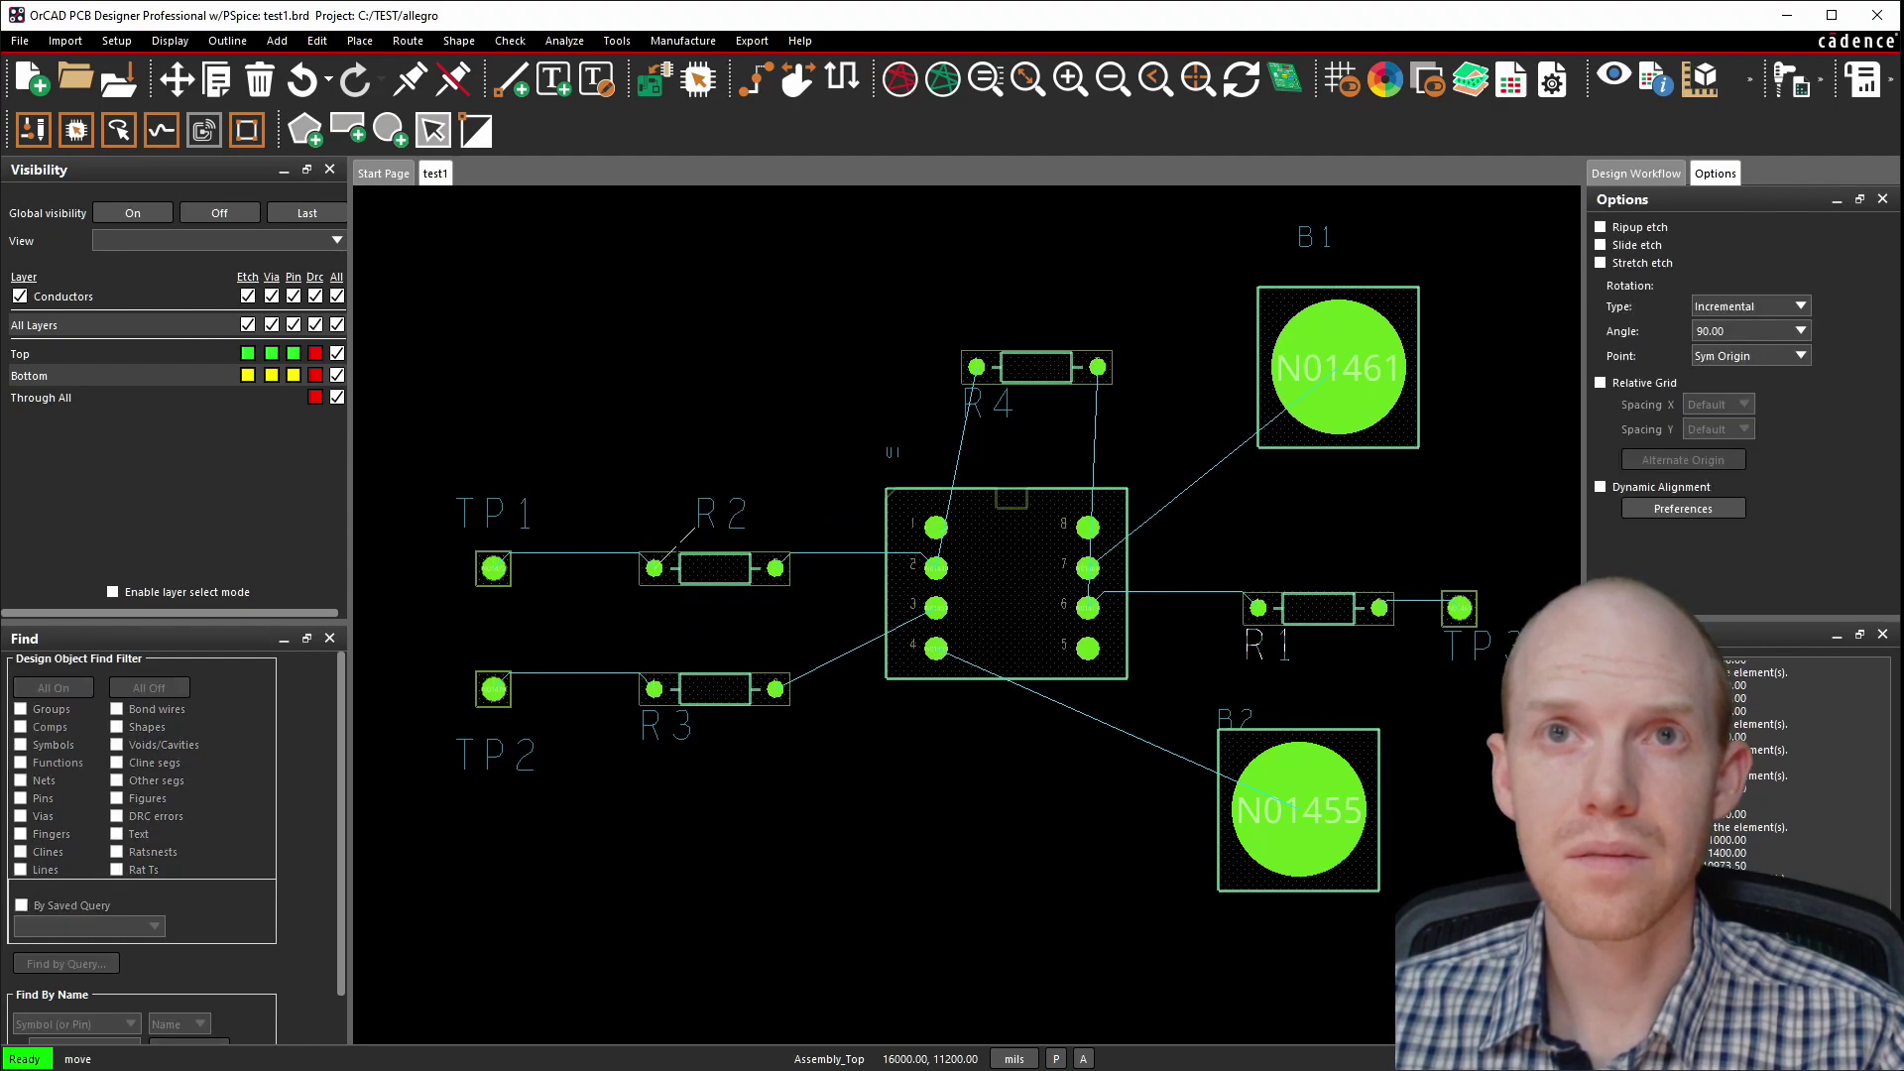
{"action": "left_click_drag", "start_coordinate": [654, 730], "coordinate": [695, 649]}
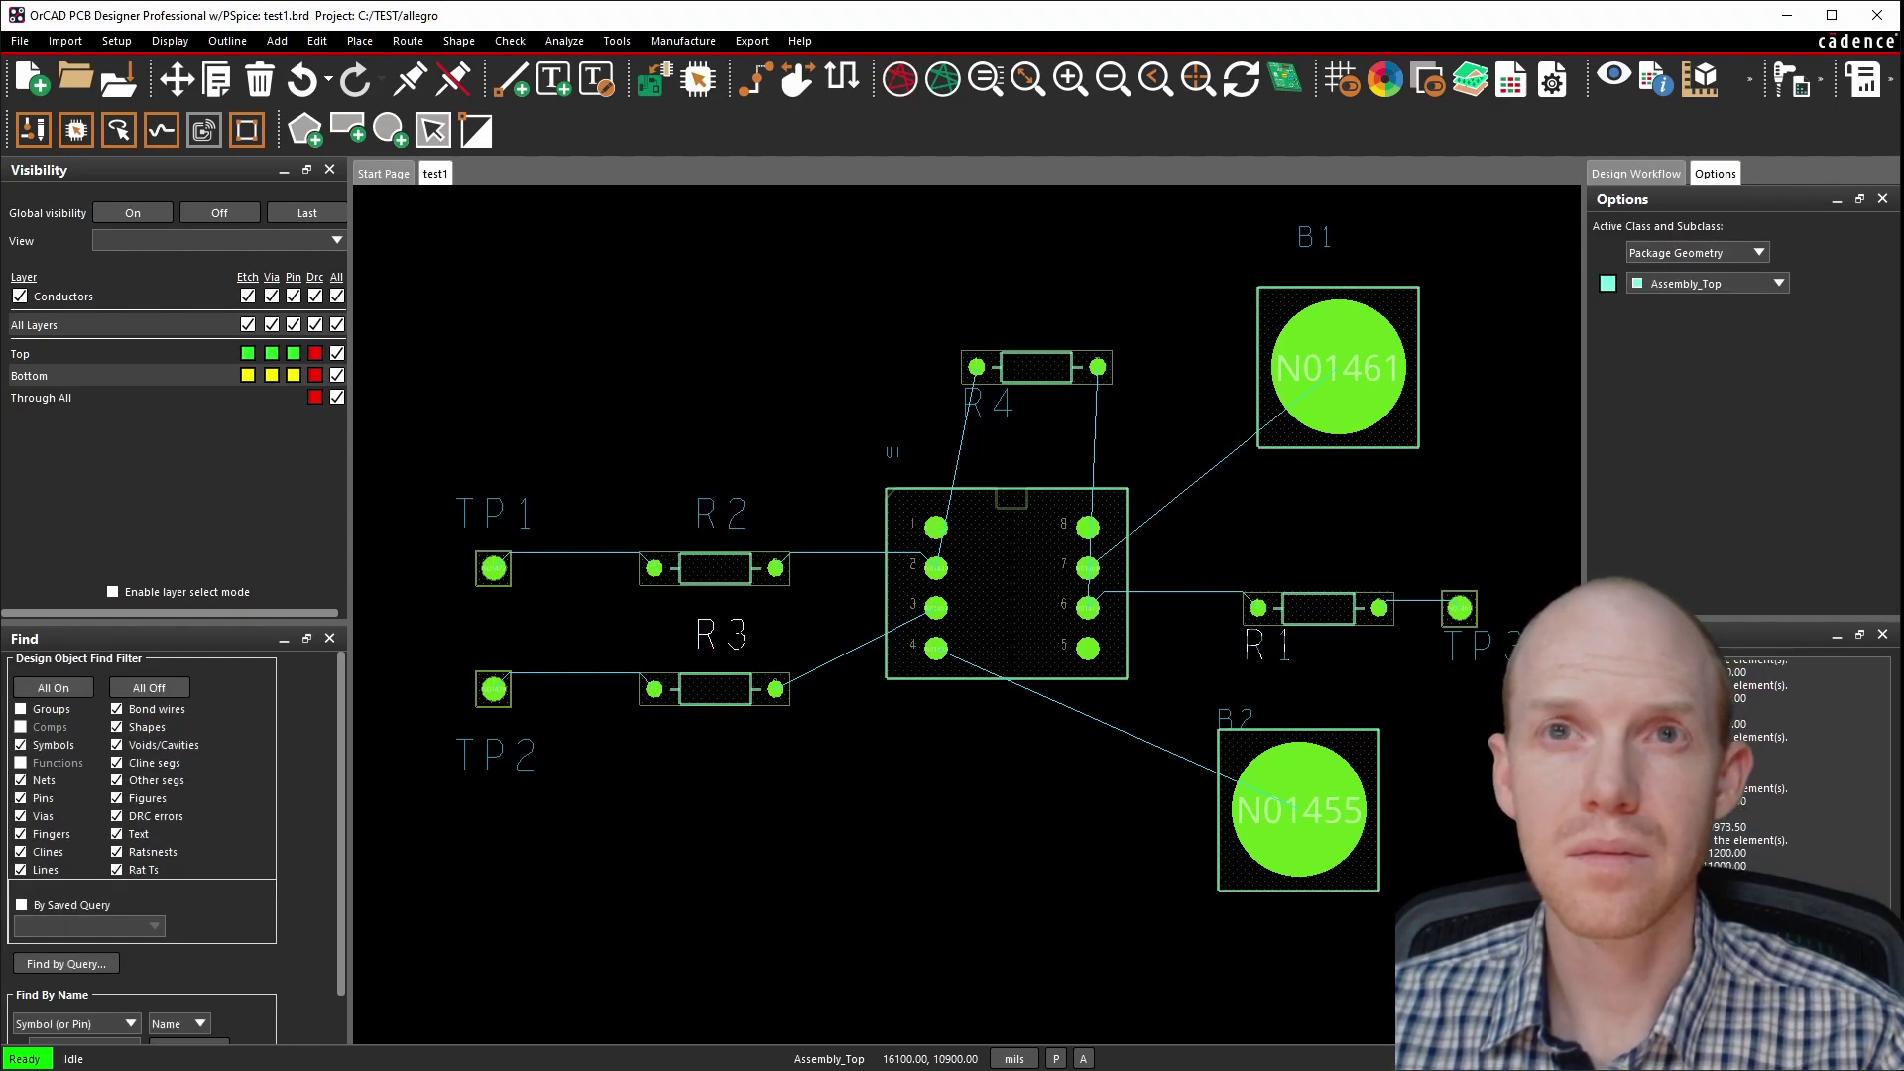
Place the R1, TP3 and R4 reference labels centered just above their components.
{"action": "left_click_drag", "start_coordinate": [1269, 648], "coordinate": [1299, 568]}
{"action": "left_click_drag", "start_coordinate": [1460, 649], "coordinate": [1465, 553]}
{"action": "mouse_move", "coordinate": [493, 513]}
{"action": "left_mouse_down"}
{"action": "mouse_move", "coordinate": [573, 432]}
{"action": "mouse_move", "coordinate": [494, 513]}
{"action": "left_mouse_up"}
{"action": "left_click_drag", "start_coordinate": [988, 403], "coordinate": [1042, 311]}
{"action": "mouse_move", "coordinate": [1315, 236]}
{"action": "left_mouse_down"}
{"action": "mouse_move", "coordinate": [1235, 277]}
{"action": "mouse_move", "coordinate": [1315, 236]}
{"action": "left_mouse_up"}
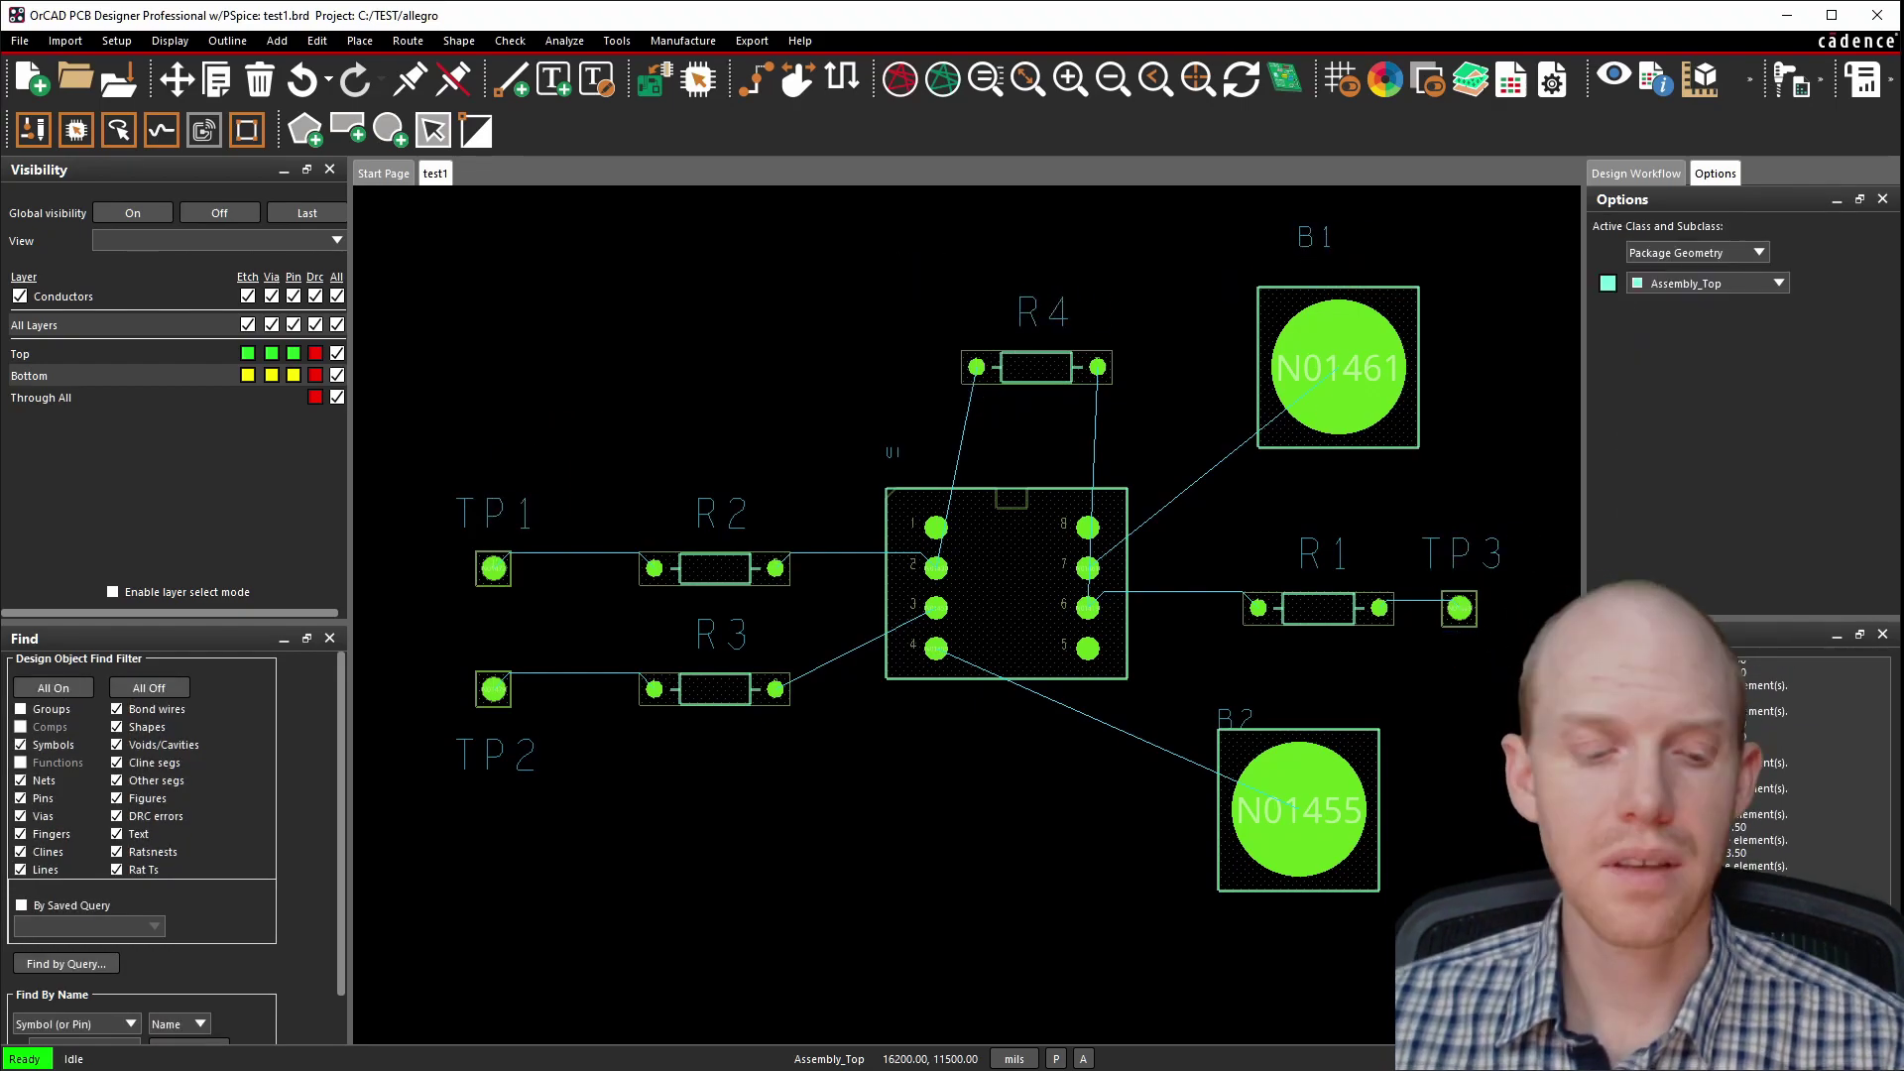
Save the board over the existing test1.brd file, and move the U1 label slightly farther above its chip.
{"action": "key", "text": "ctrl+s"}
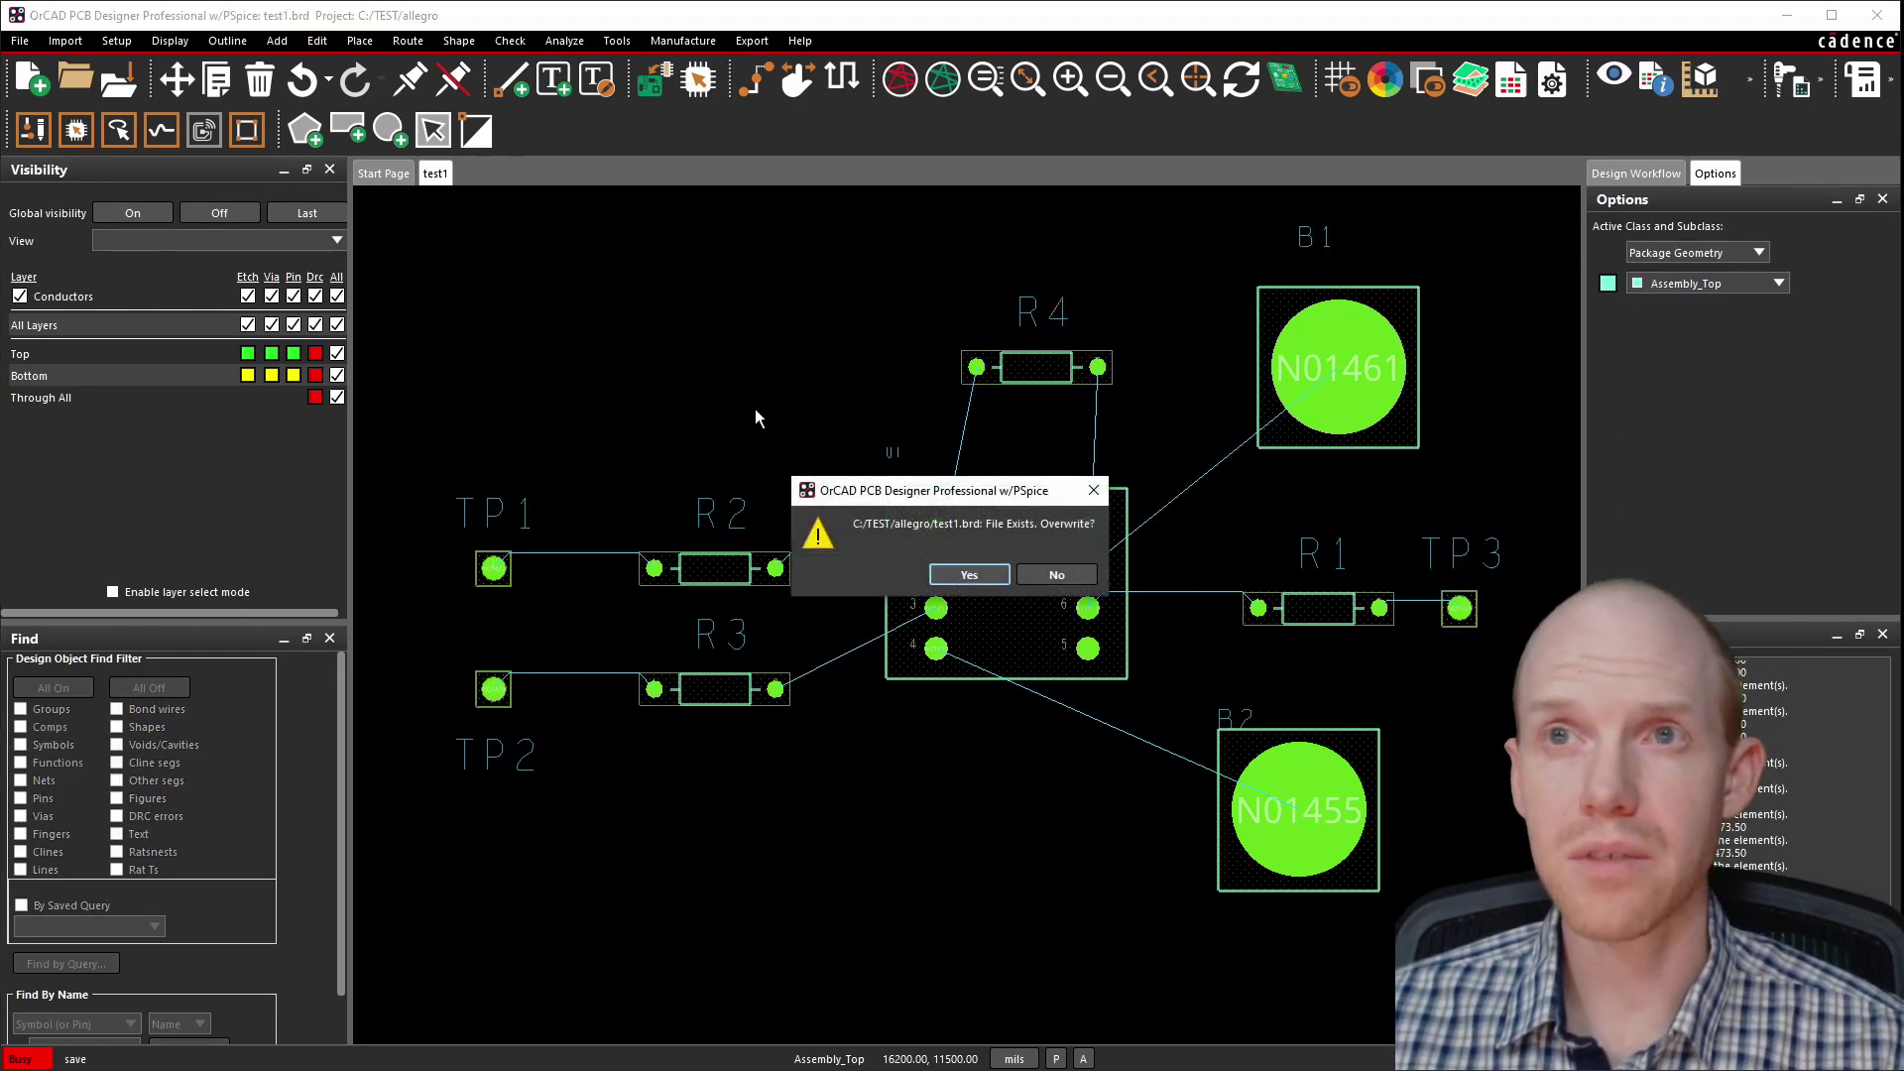
{"action": "left_click", "coordinate": [959, 582]}
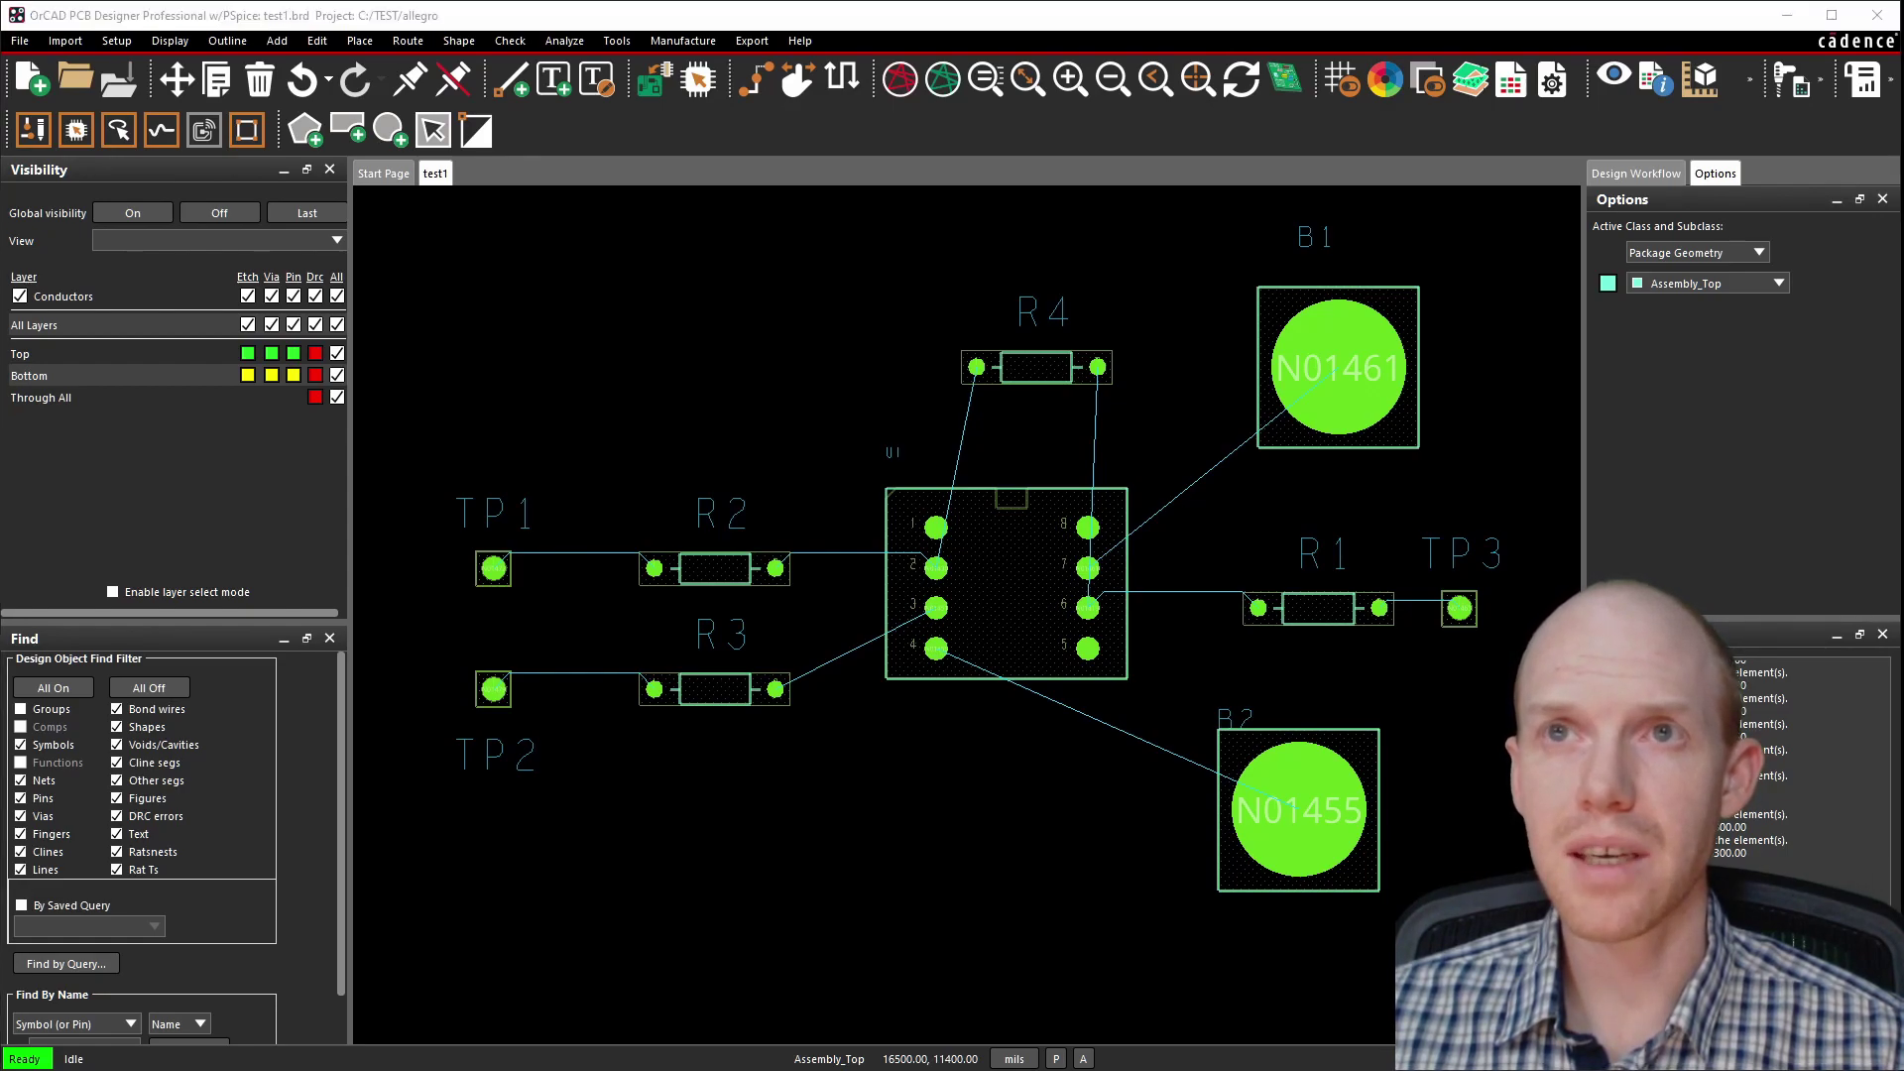
{"action": "mouse_move", "coordinate": [893, 452]}
{"action": "left_mouse_down"}
{"action": "mouse_move", "coordinate": [856, 447]}
{"action": "mouse_move", "coordinate": [896, 446]}
{"action": "left_mouse_up"}
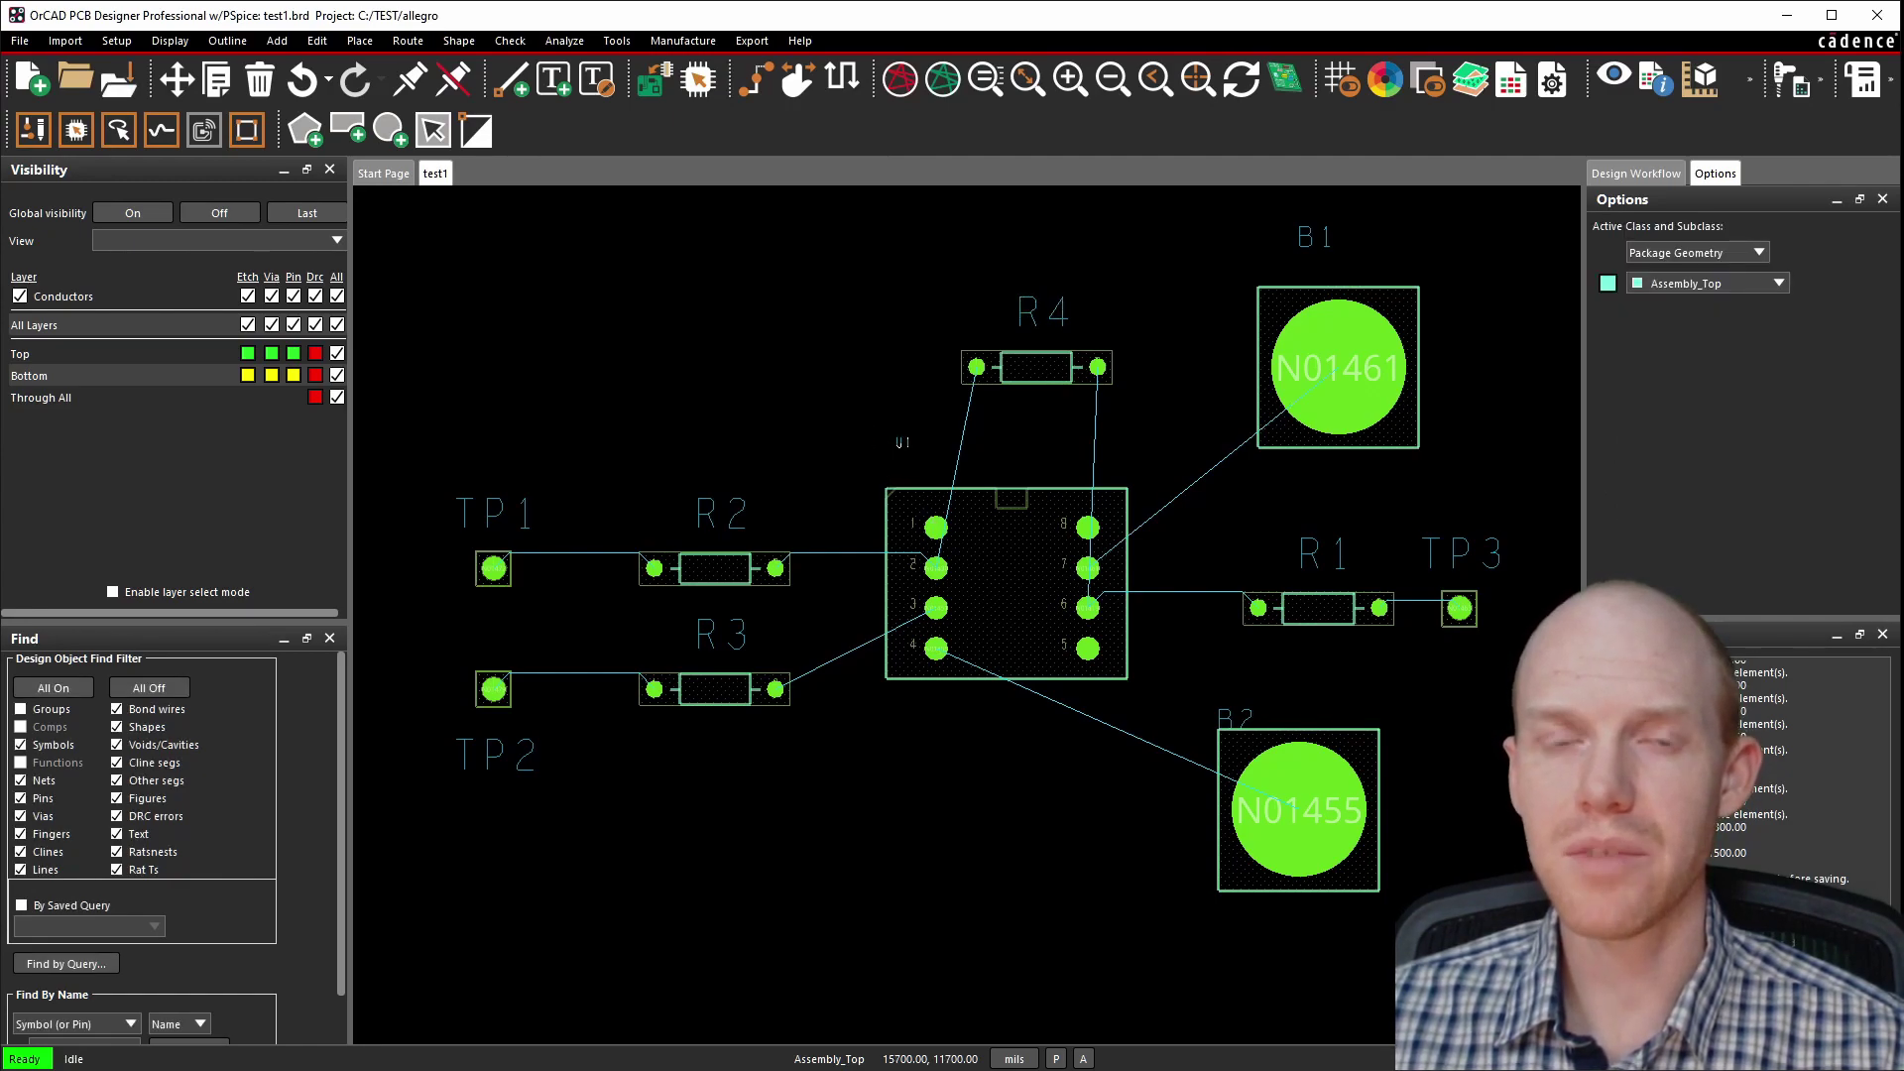
Select the entire layout and change all its text to text block 3 (38.00, 50.00).
{"action": "left_click_drag", "start_coordinate": [393, 203], "coordinate": [1495, 953]}
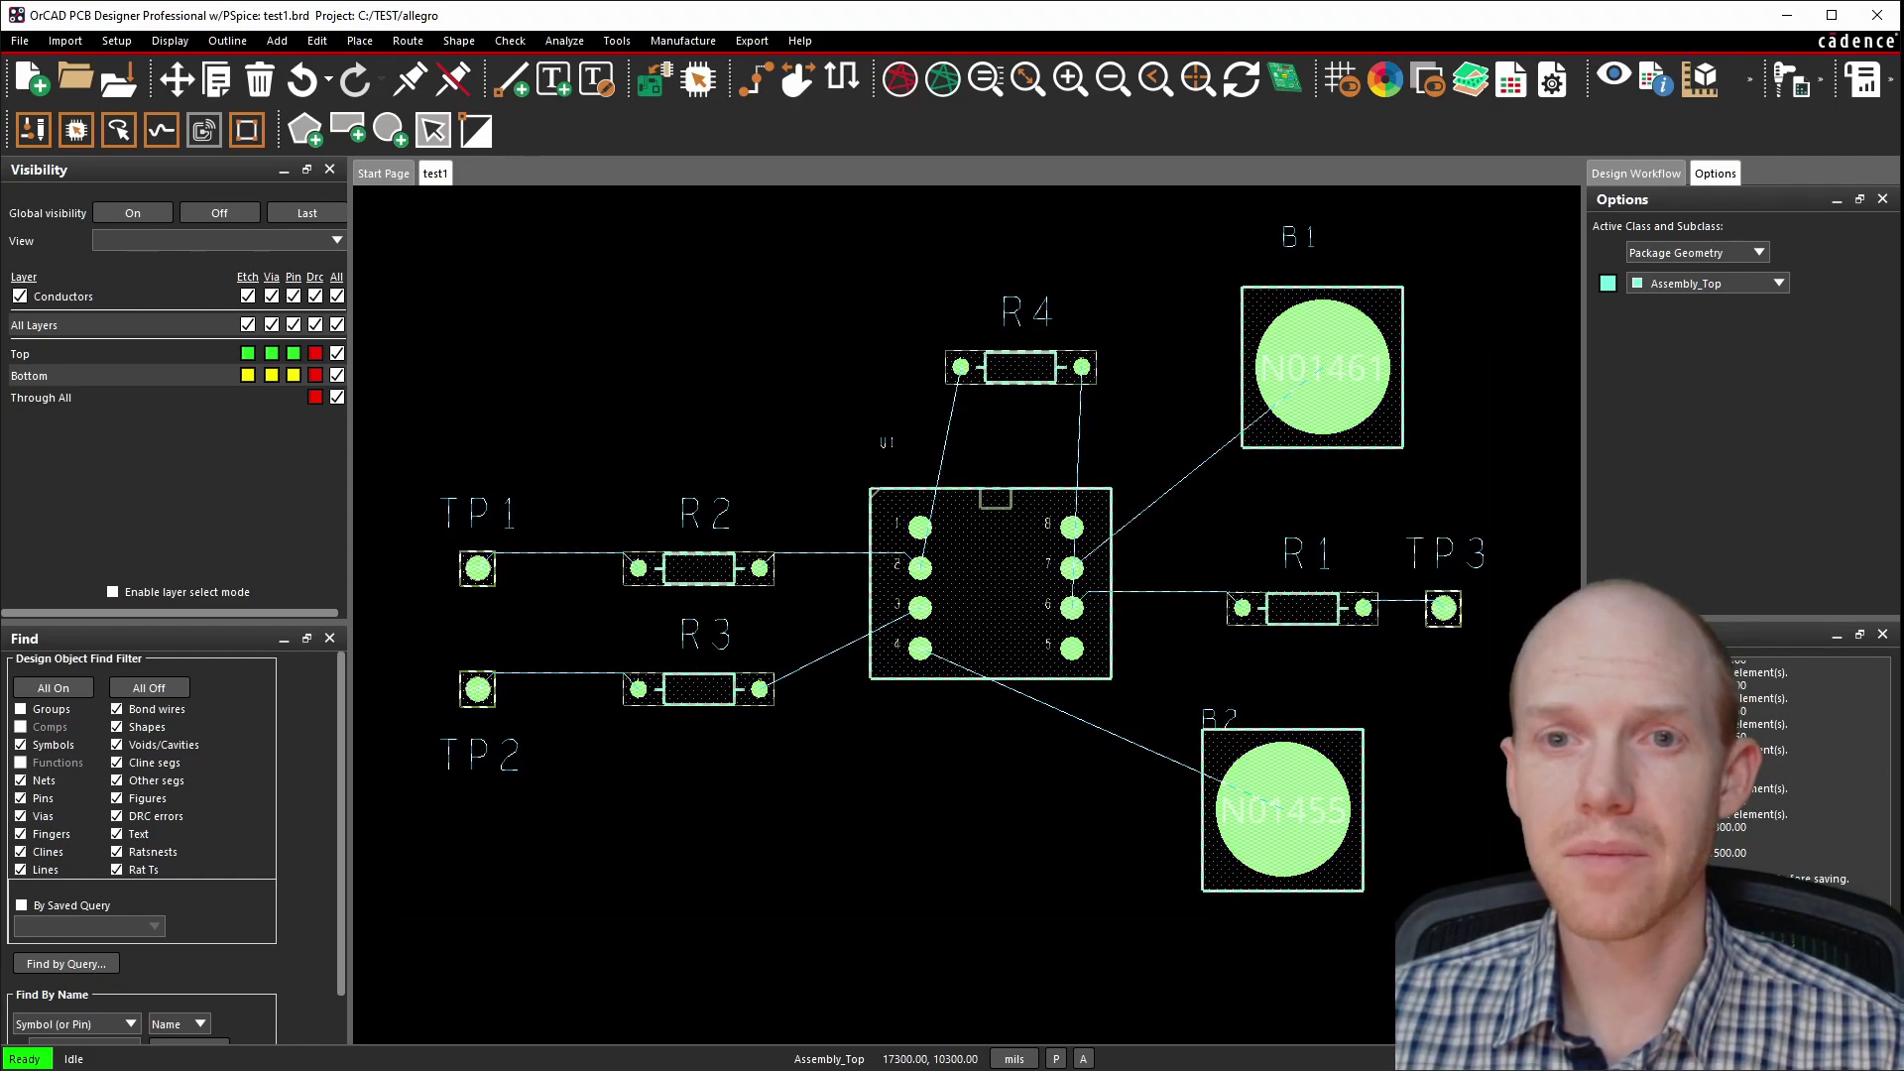
{"action": "right_click", "coordinate": [955, 558]}
{"action": "mouse_move", "coordinate": [1008, 880]}
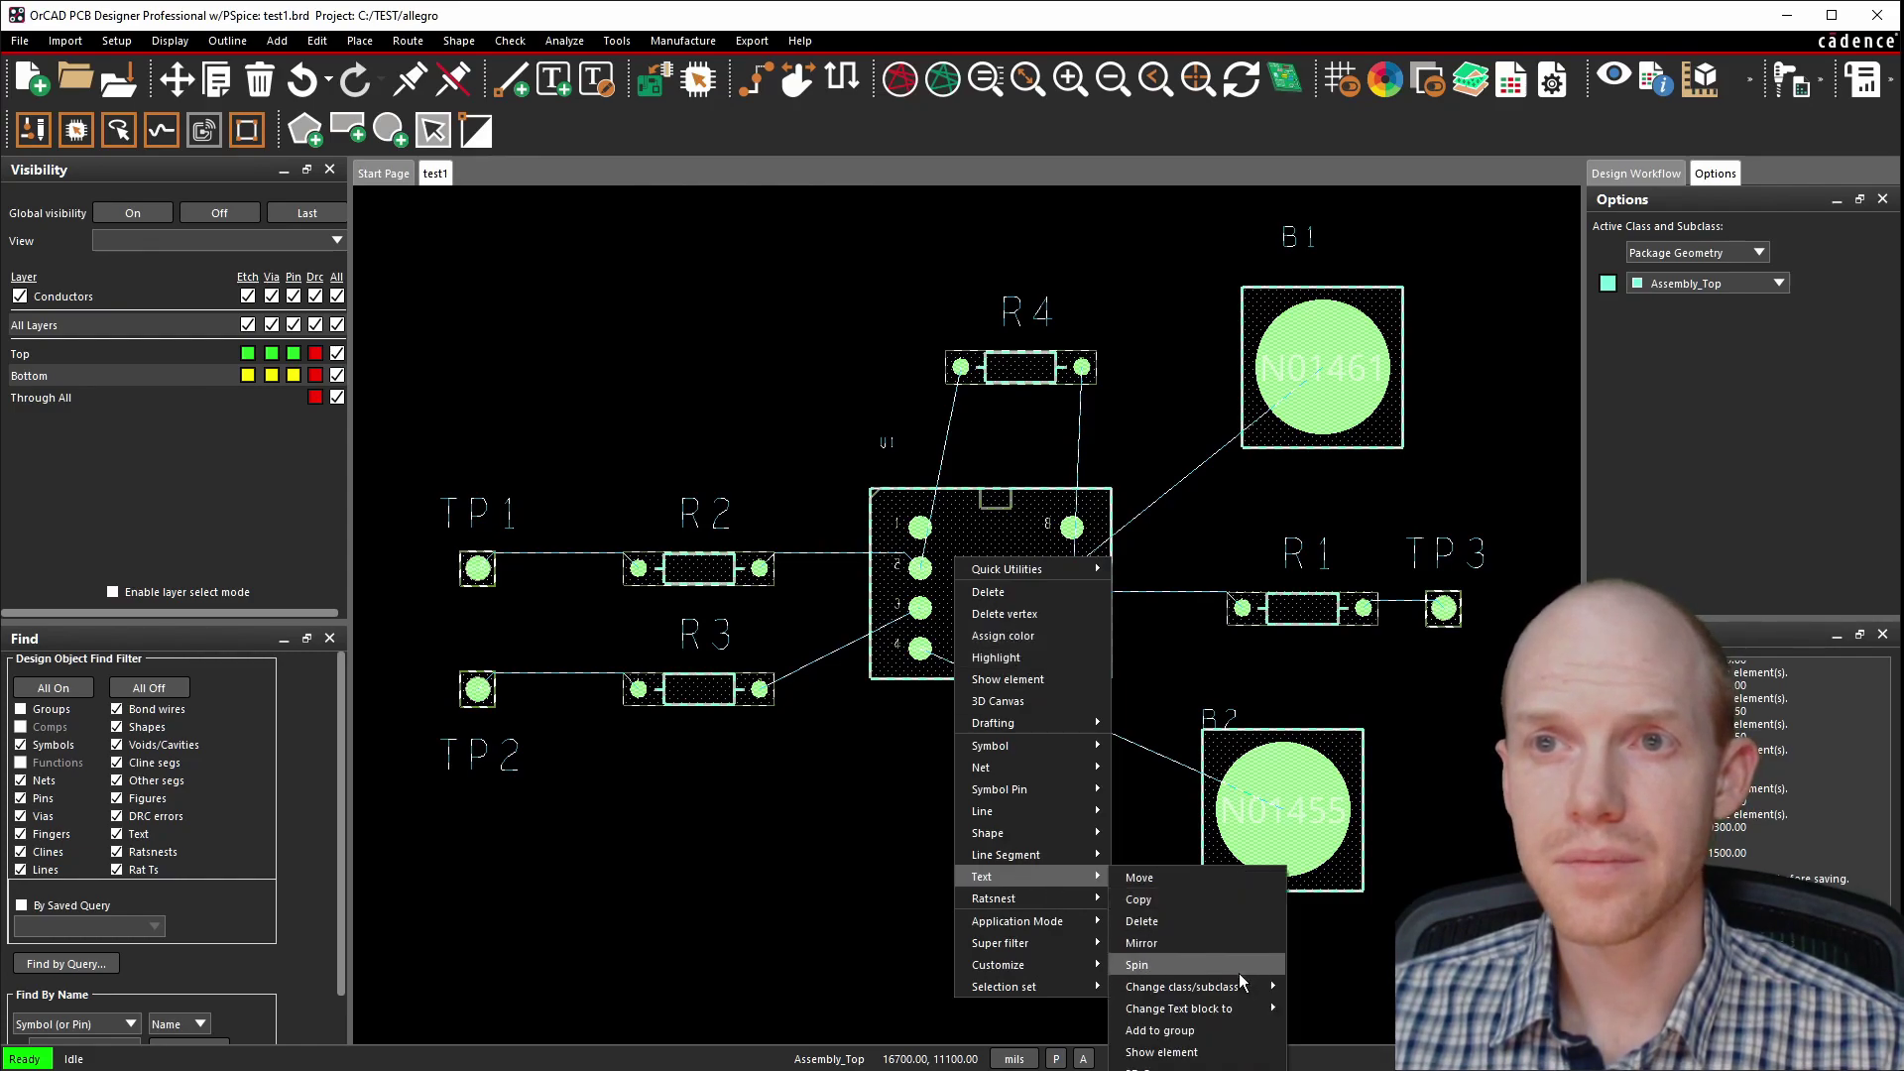
{"action": "mouse_move", "coordinate": [1223, 1013]}
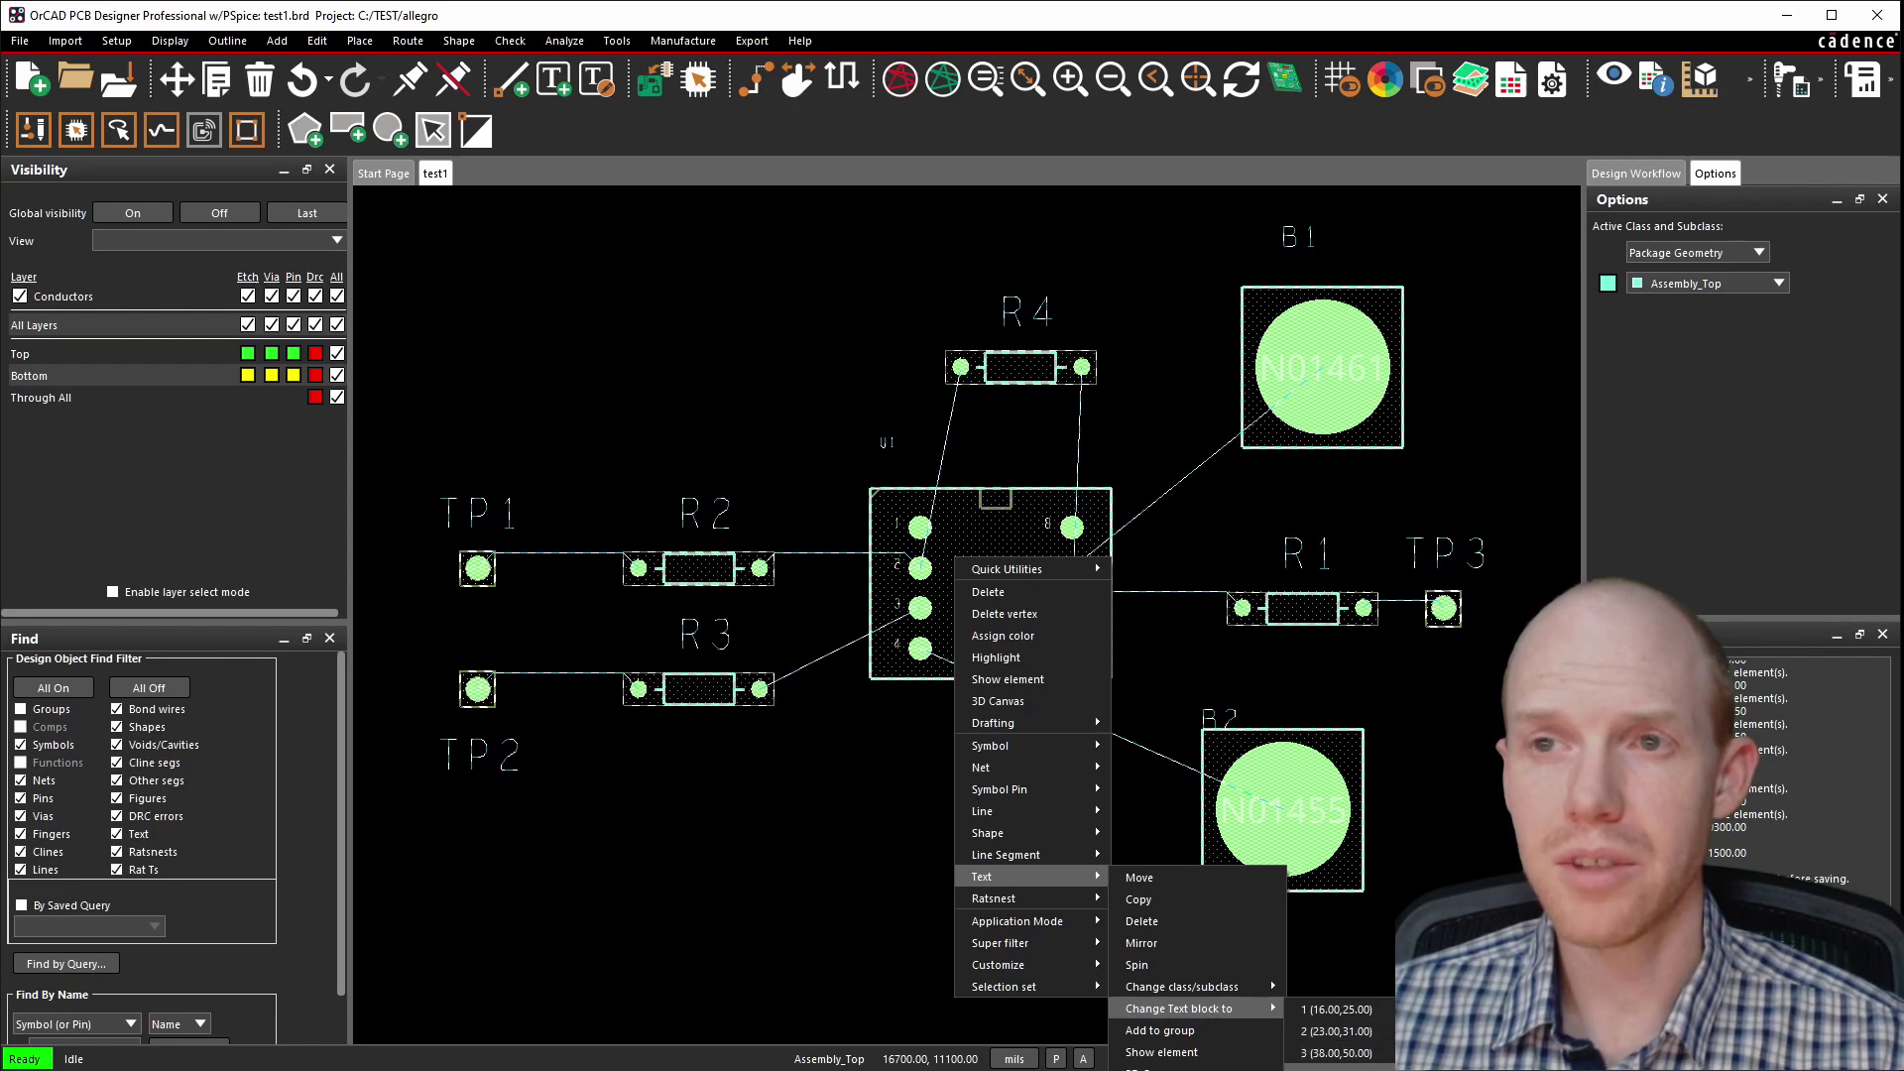
{"action": "left_click", "coordinate": [1336, 1053]}
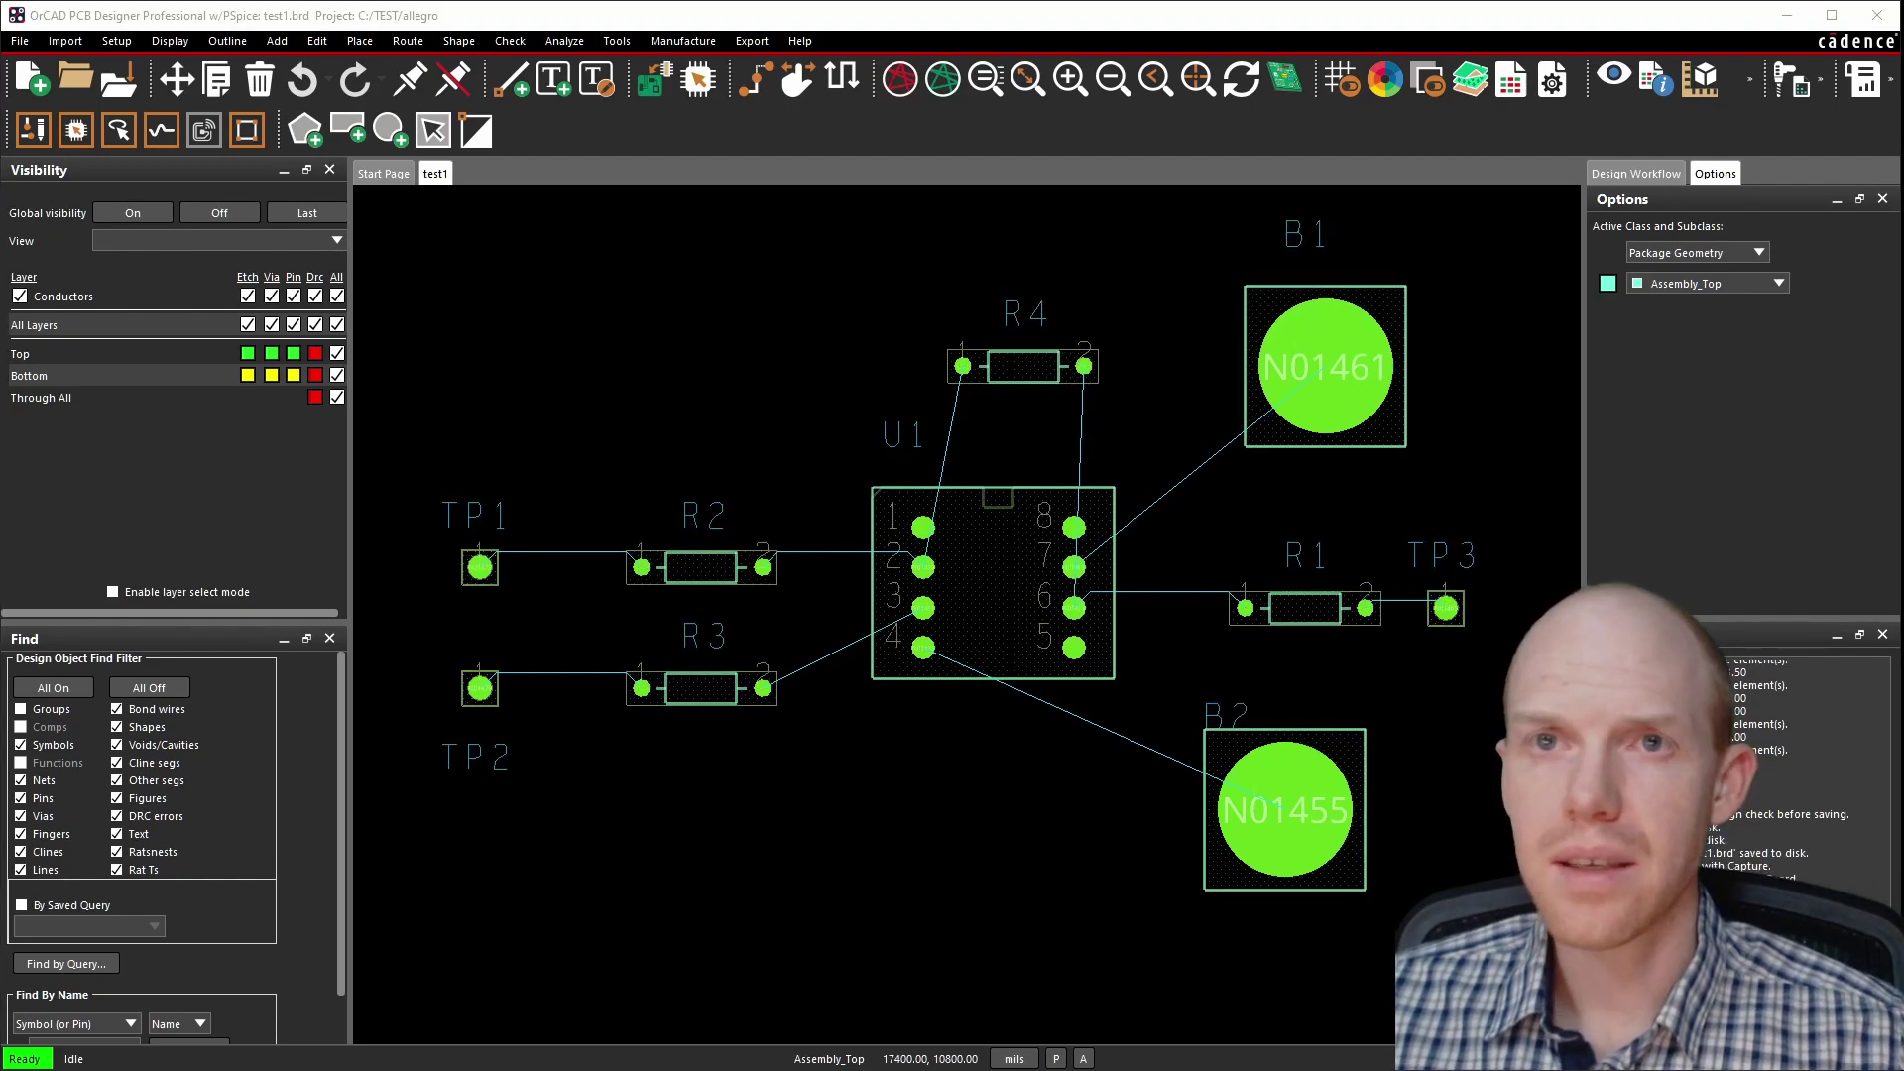
Set the photo width of all 17 text blocks to 5 mils in the design's text size setup, and check the label thickness.
{"action": "scroll", "coordinate": [684, 639], "scroll_direction": "up", "scroll_amount": 6}
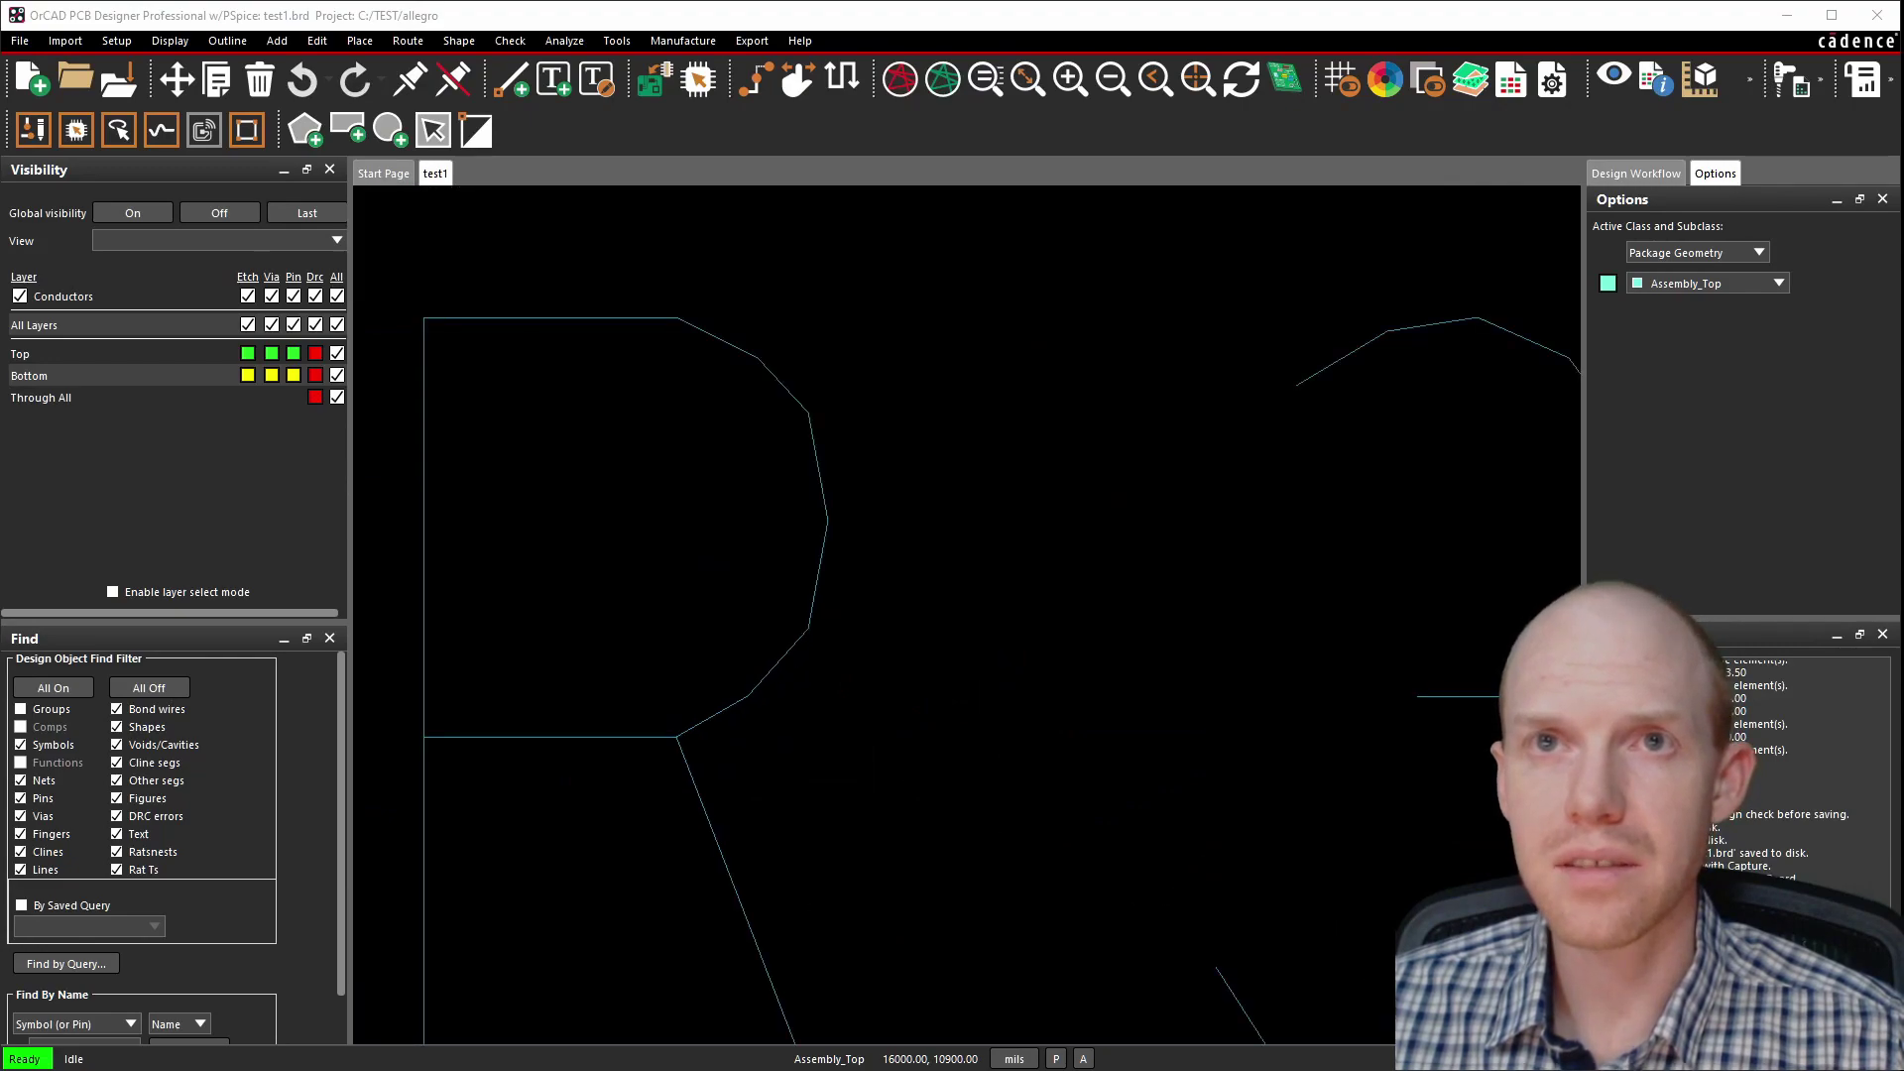
{"action": "scroll", "coordinate": [807, 743], "scroll_direction": "down", "scroll_amount": 6}
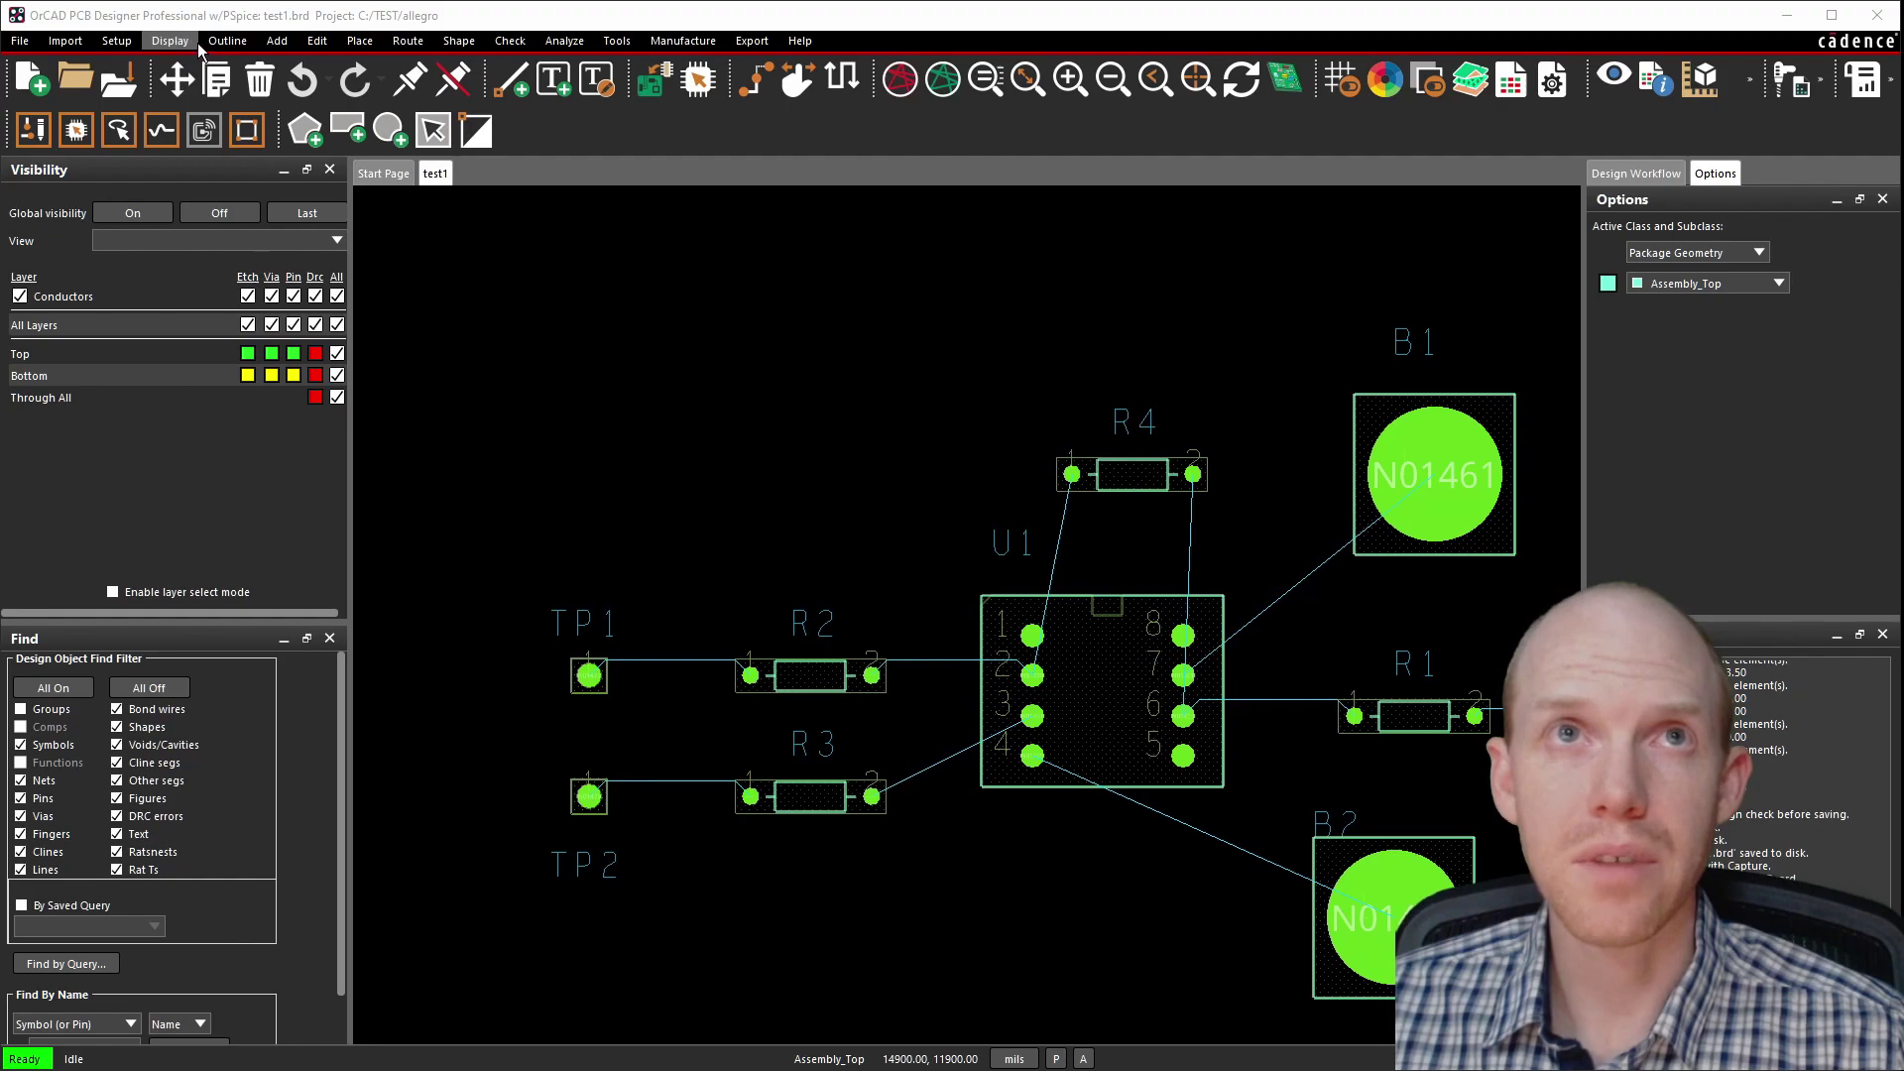
{"action": "left_click", "coordinate": [117, 40]}
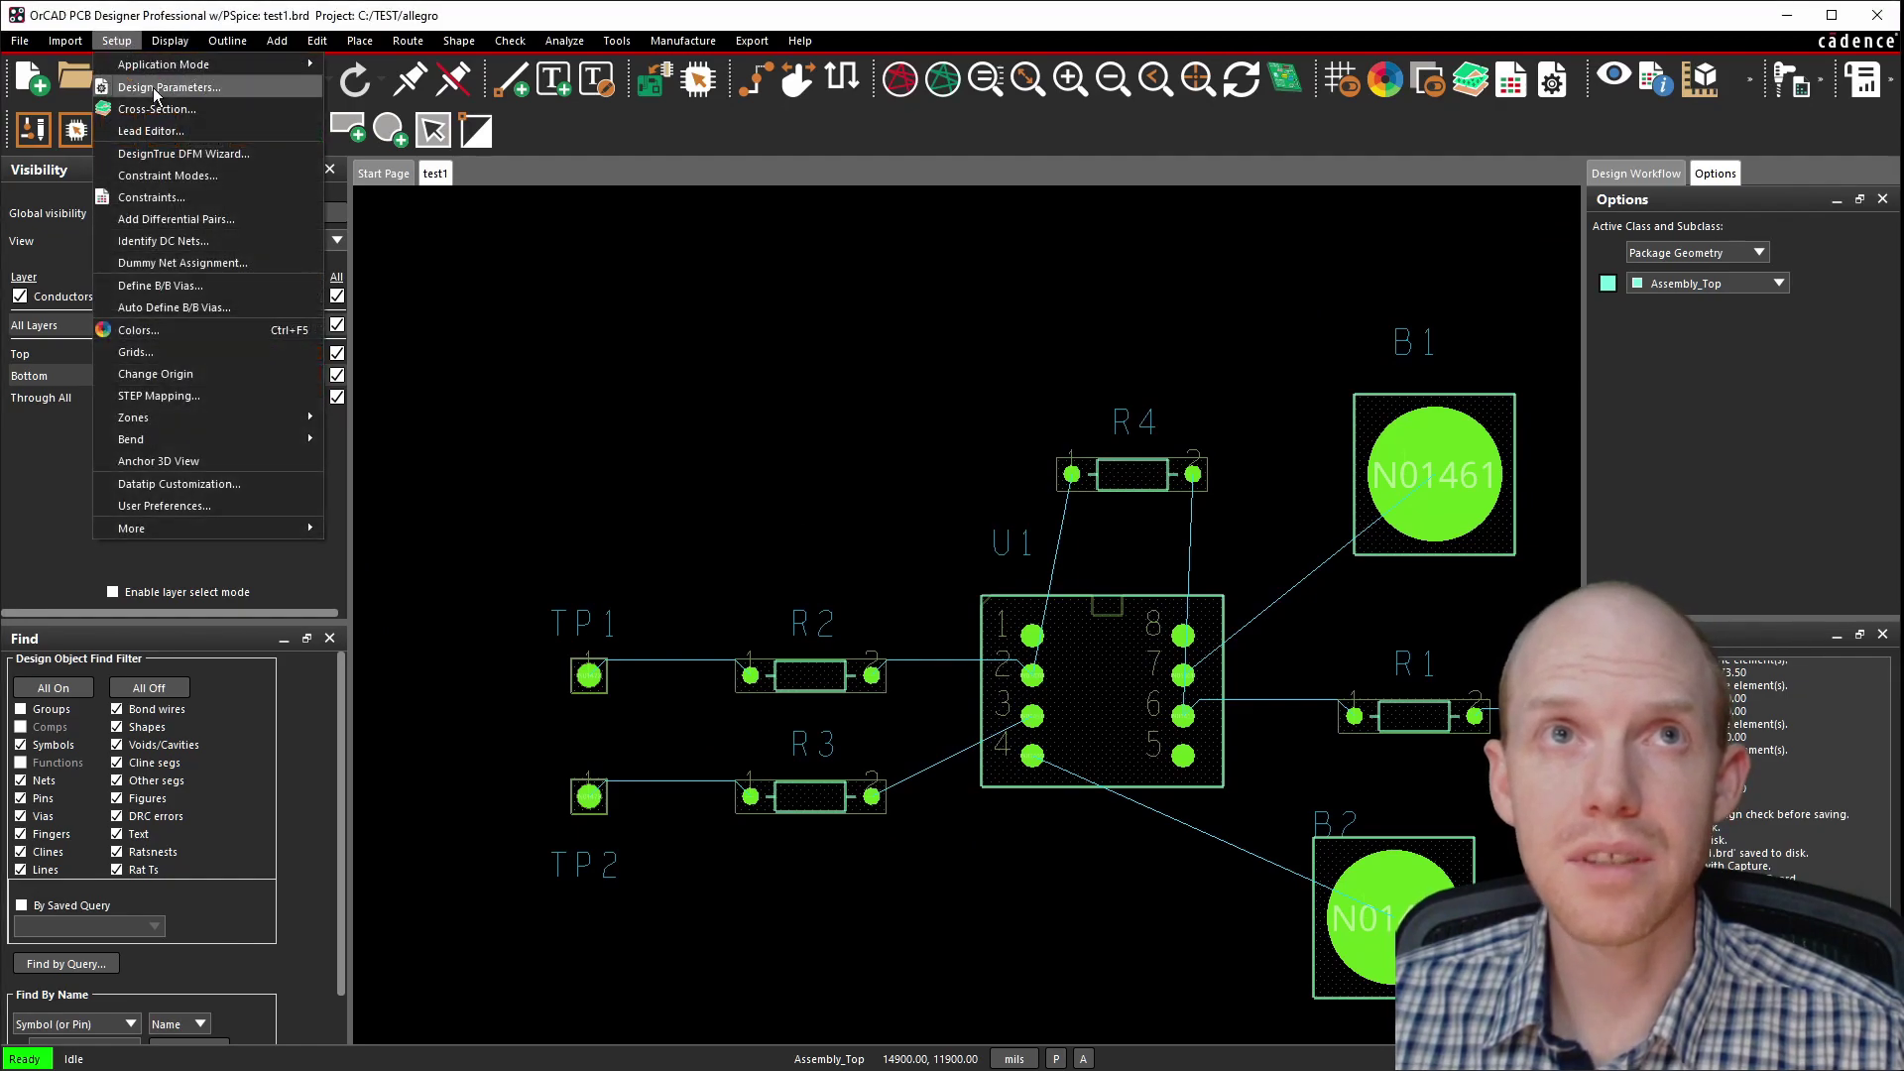
{"action": "left_click", "coordinate": [154, 61]}
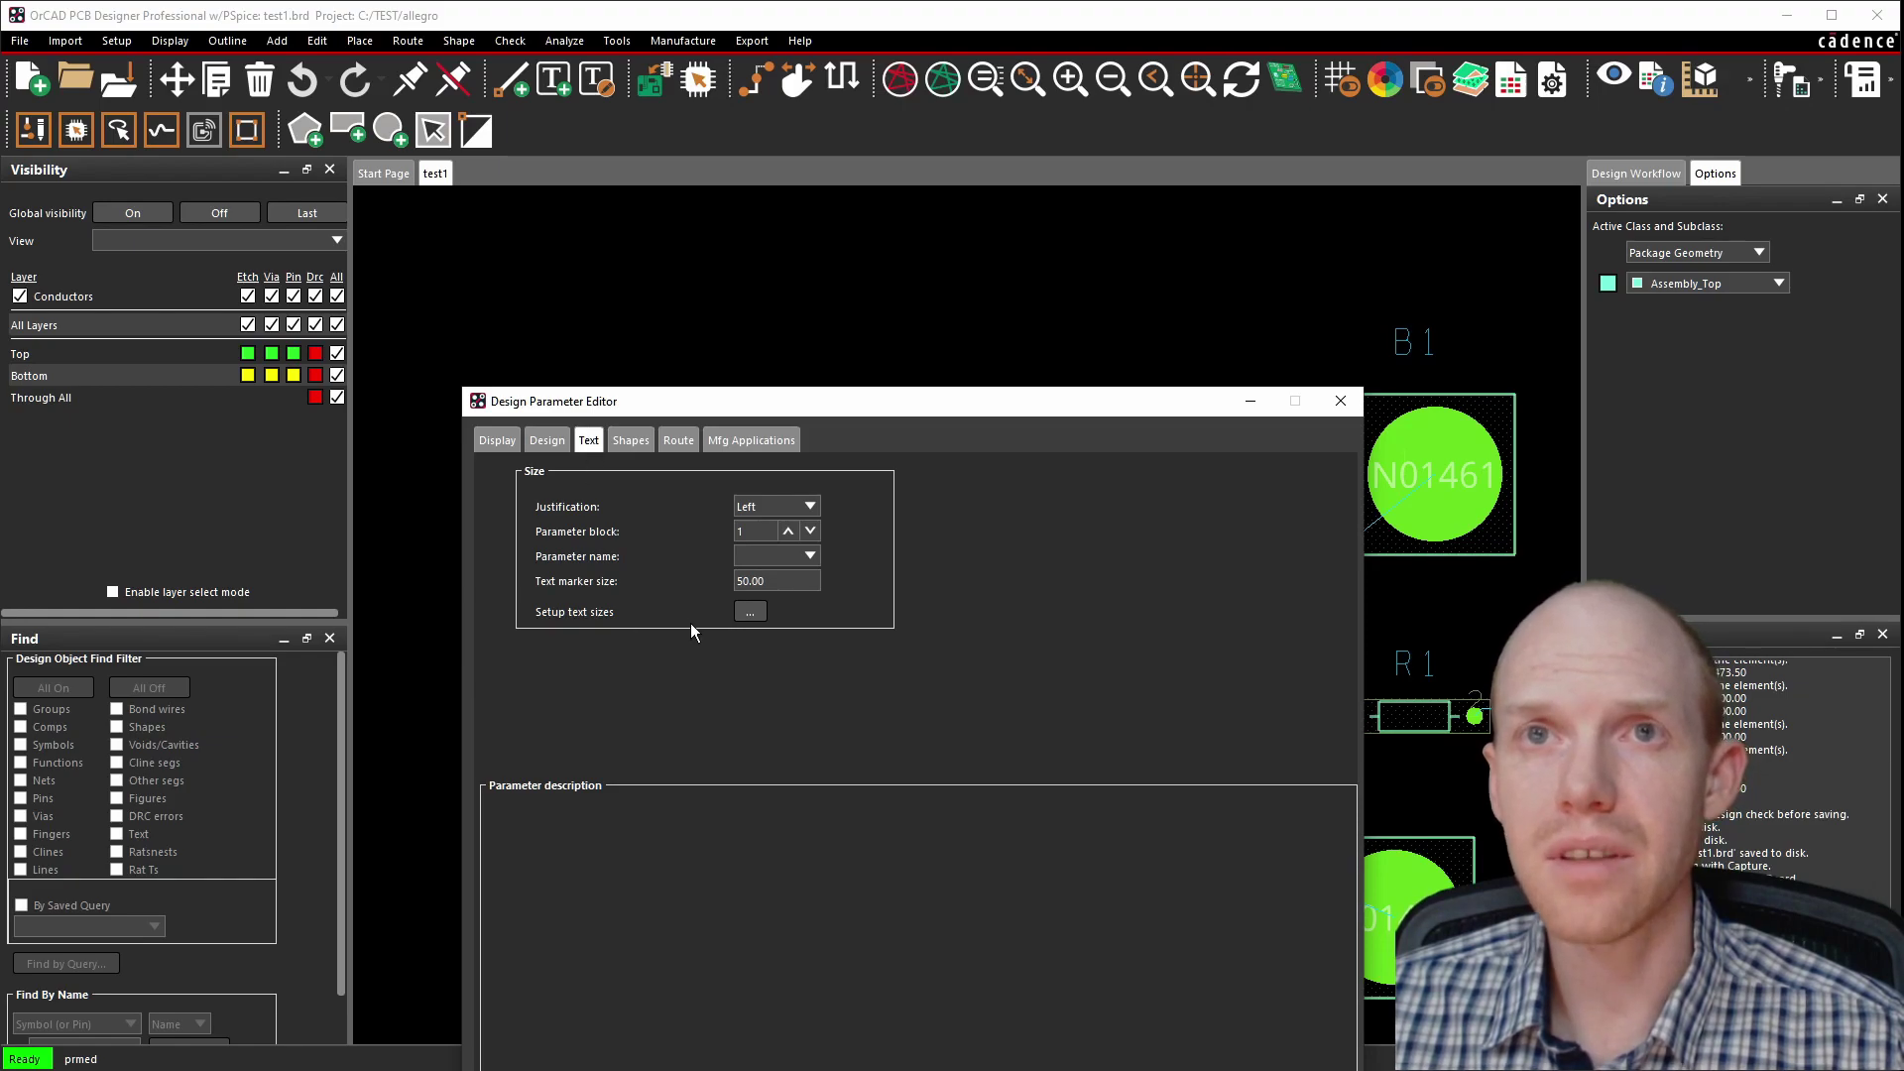
{"action": "left_click", "coordinate": [750, 612]}
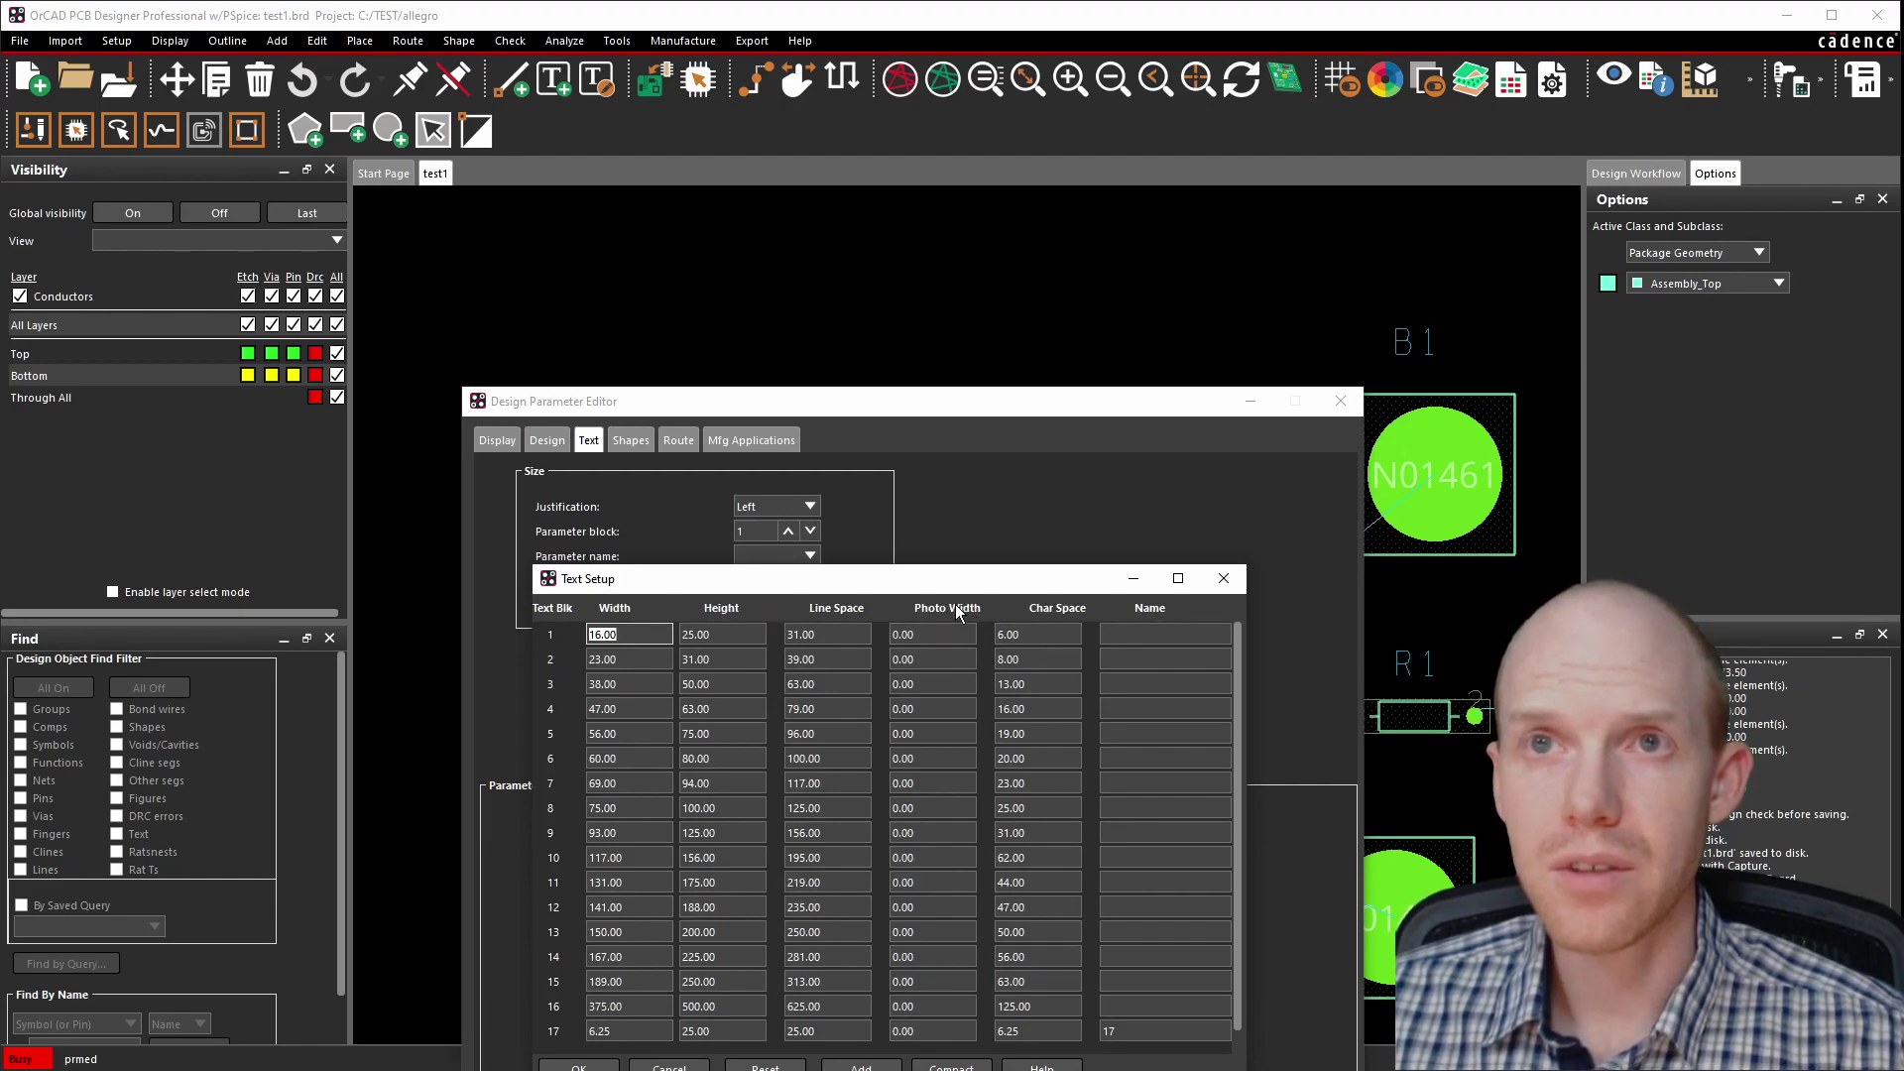
{"action": "left_click", "coordinate": [910, 635]}
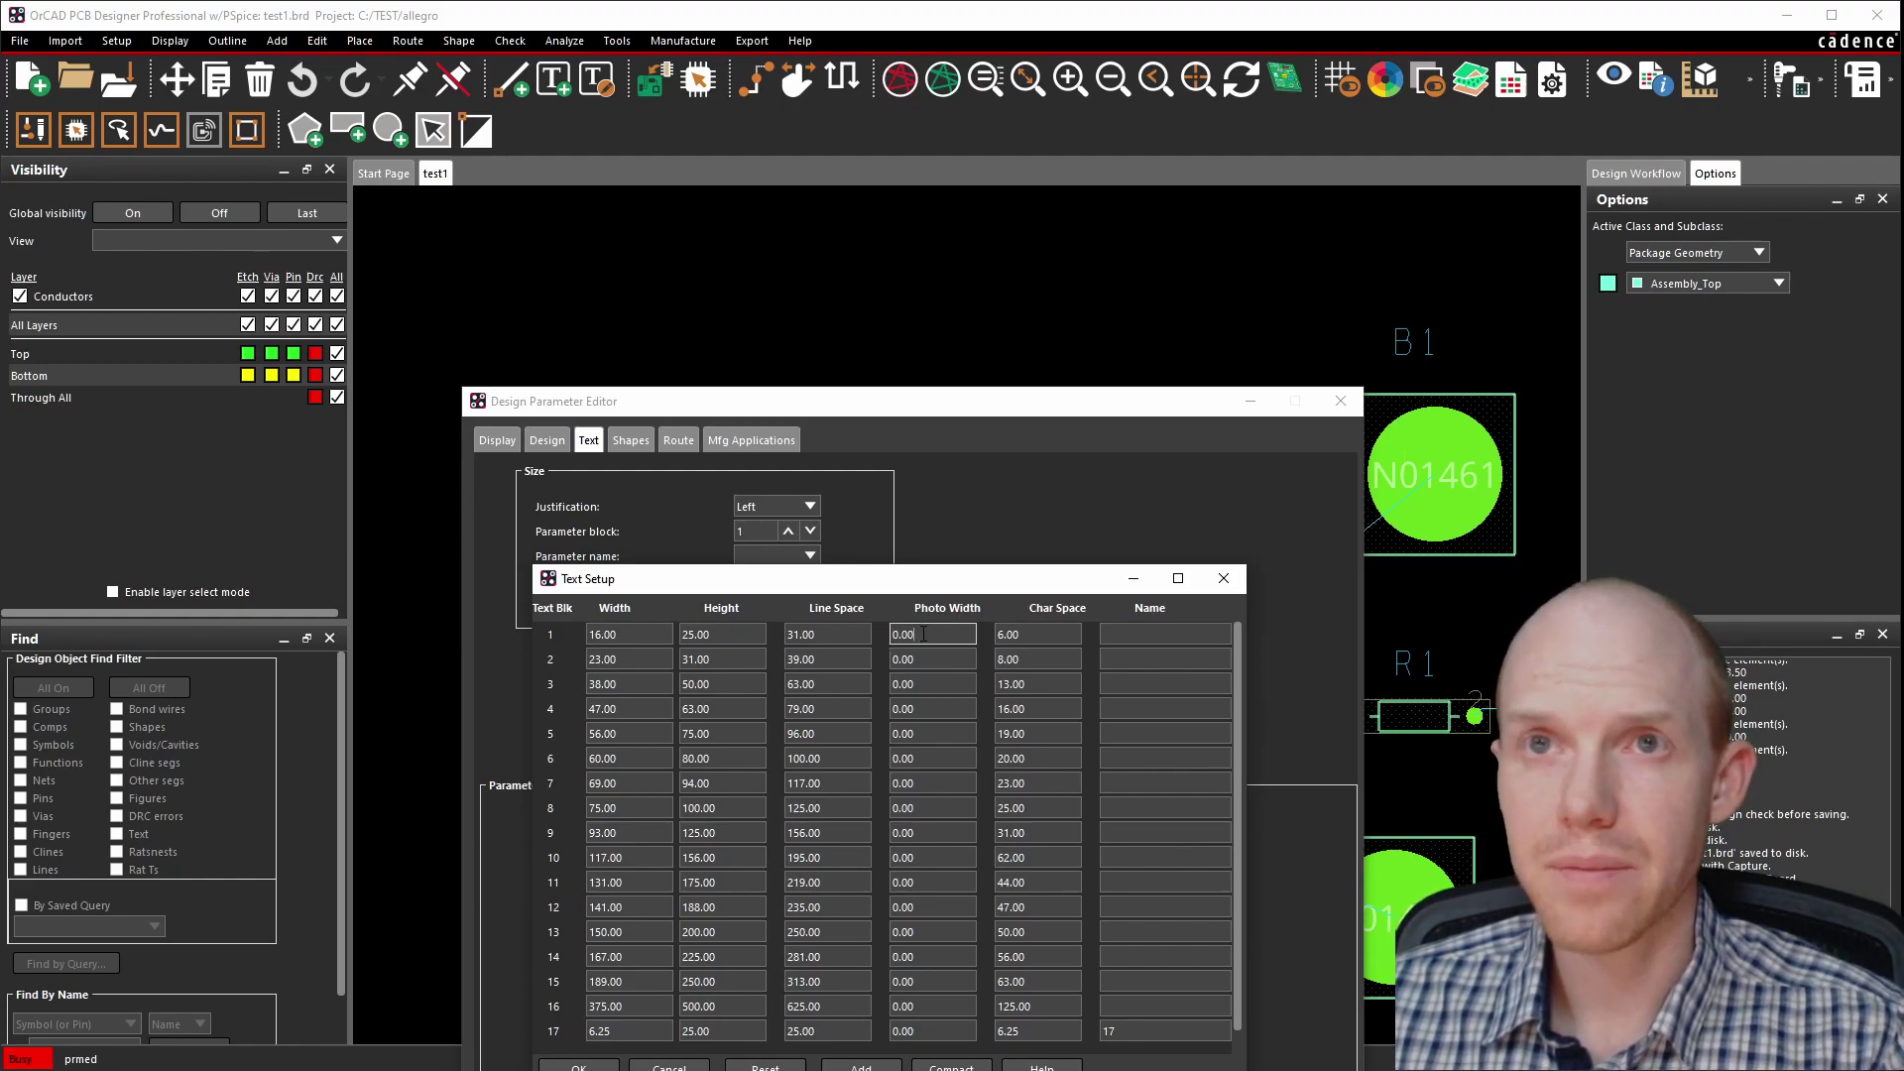
{"action": "left_click_drag", "start_coordinate": [923, 634], "coordinate": [873, 634]}
{"action": "type", "text": "5"}
{"action": "left_click_drag", "start_coordinate": [924, 658], "coordinate": [893, 671]}
{"action": "type", "text": "5"}
{"action": "left_click", "coordinate": [935, 686]}
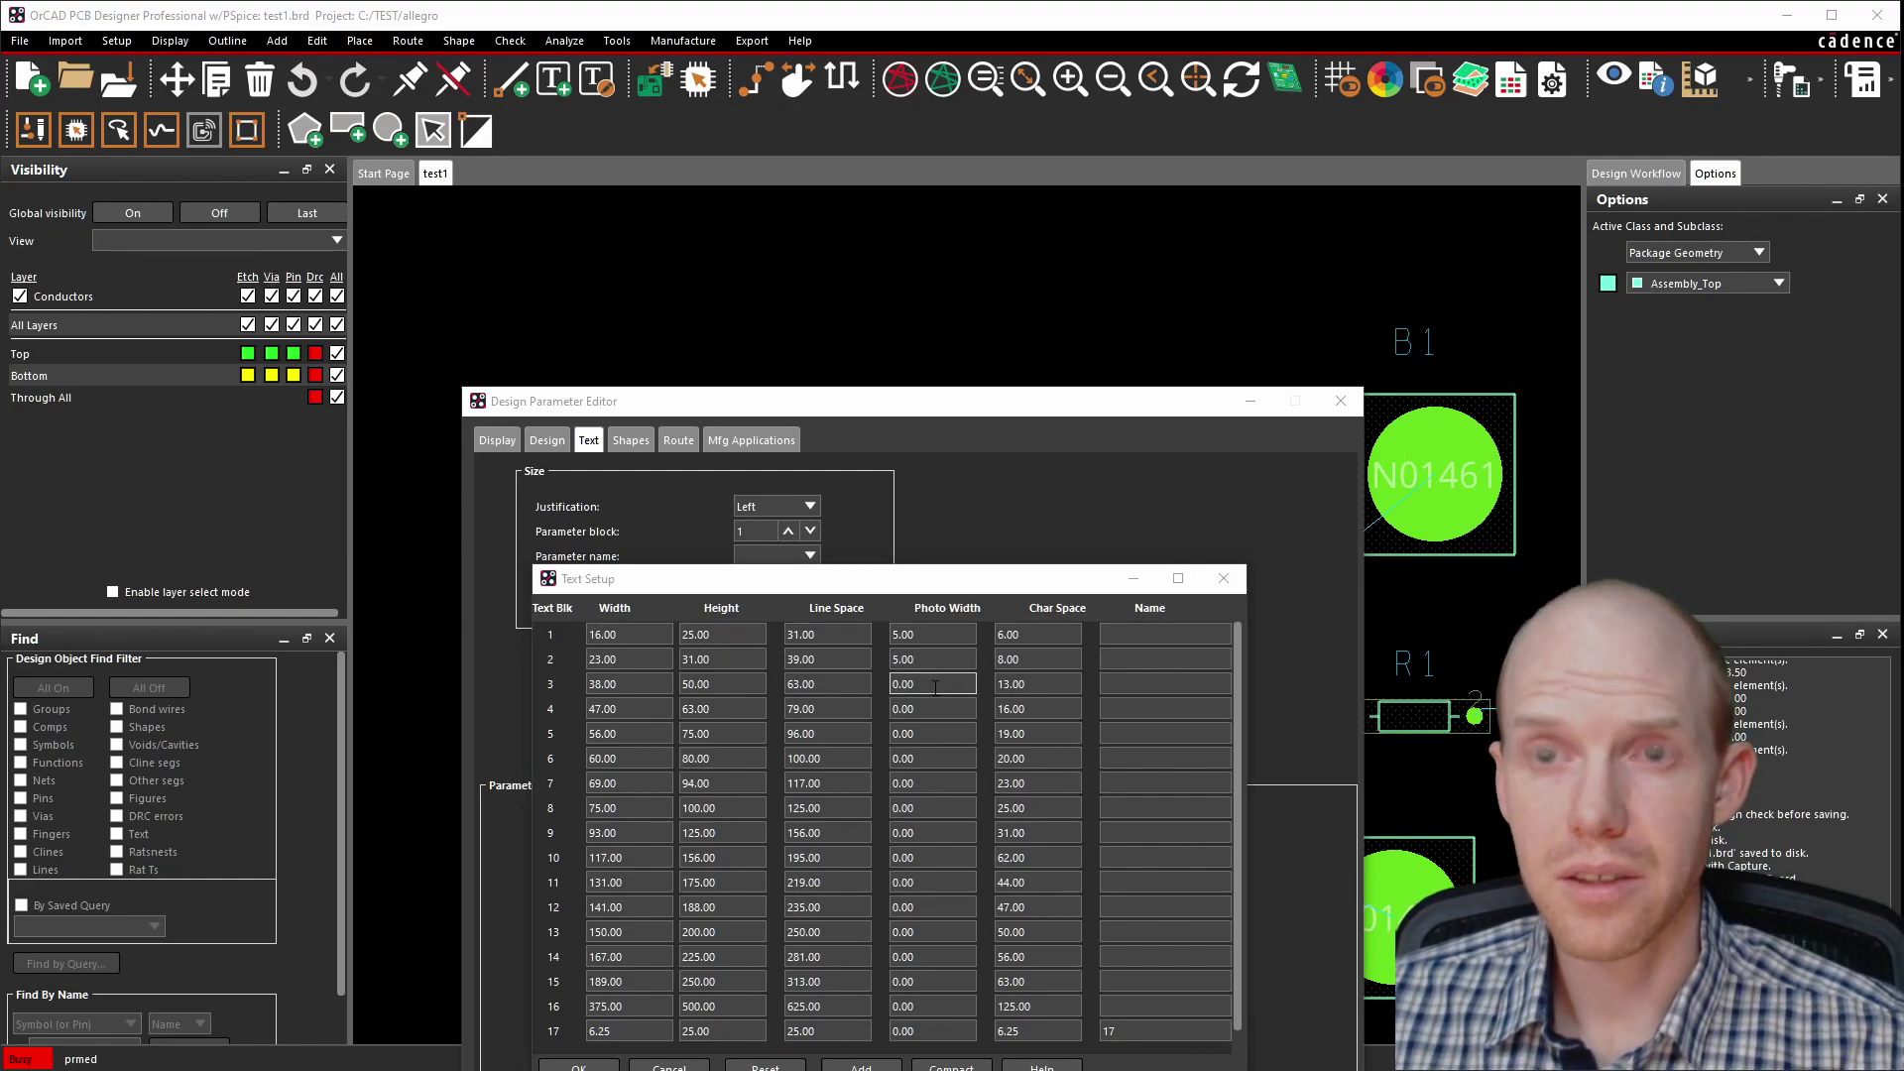
{"action": "double_click", "coordinate": [925, 684]}
{"action": "type", "text": "5"}
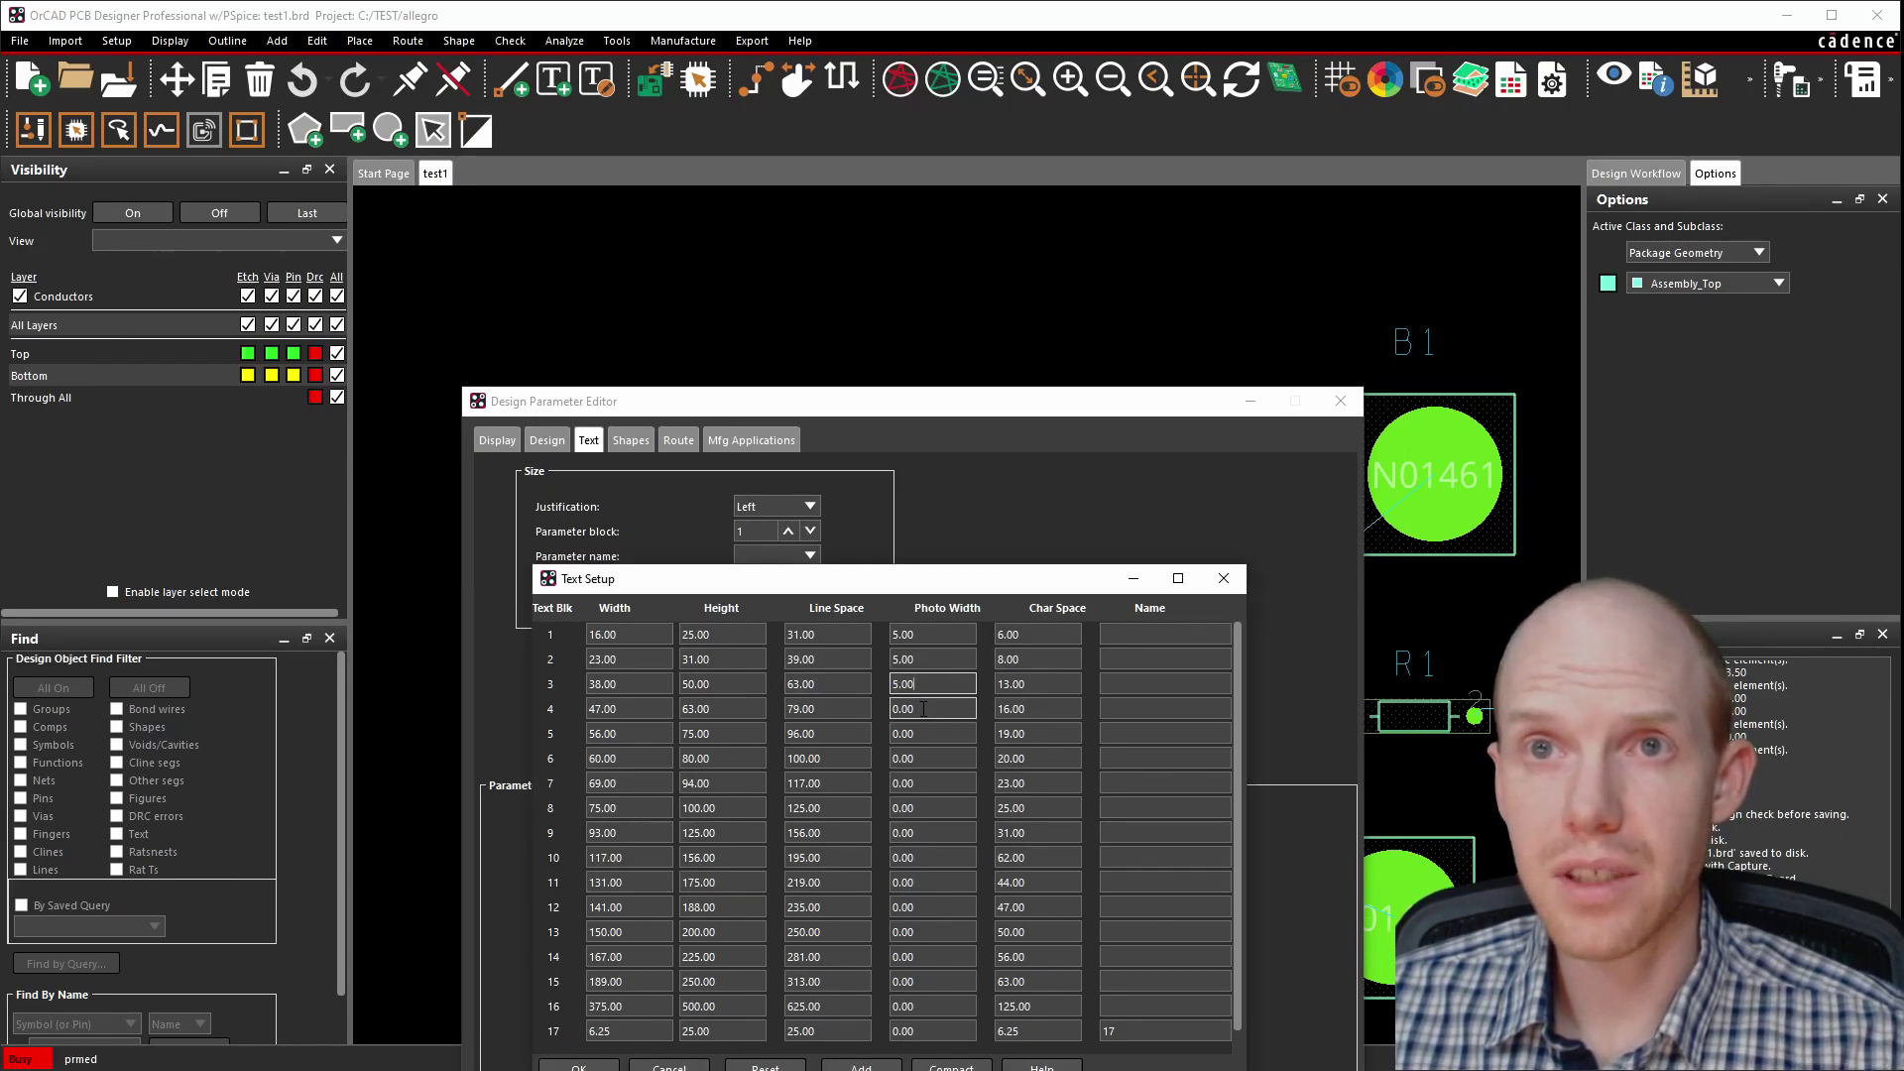
{"action": "double_click", "coordinate": [924, 709]}
{"action": "type", "text": "5"}
{"action": "double_click", "coordinate": [929, 734]}
{"action": "type", "text": "5"}
{"action": "double_click", "coordinate": [935, 759]}
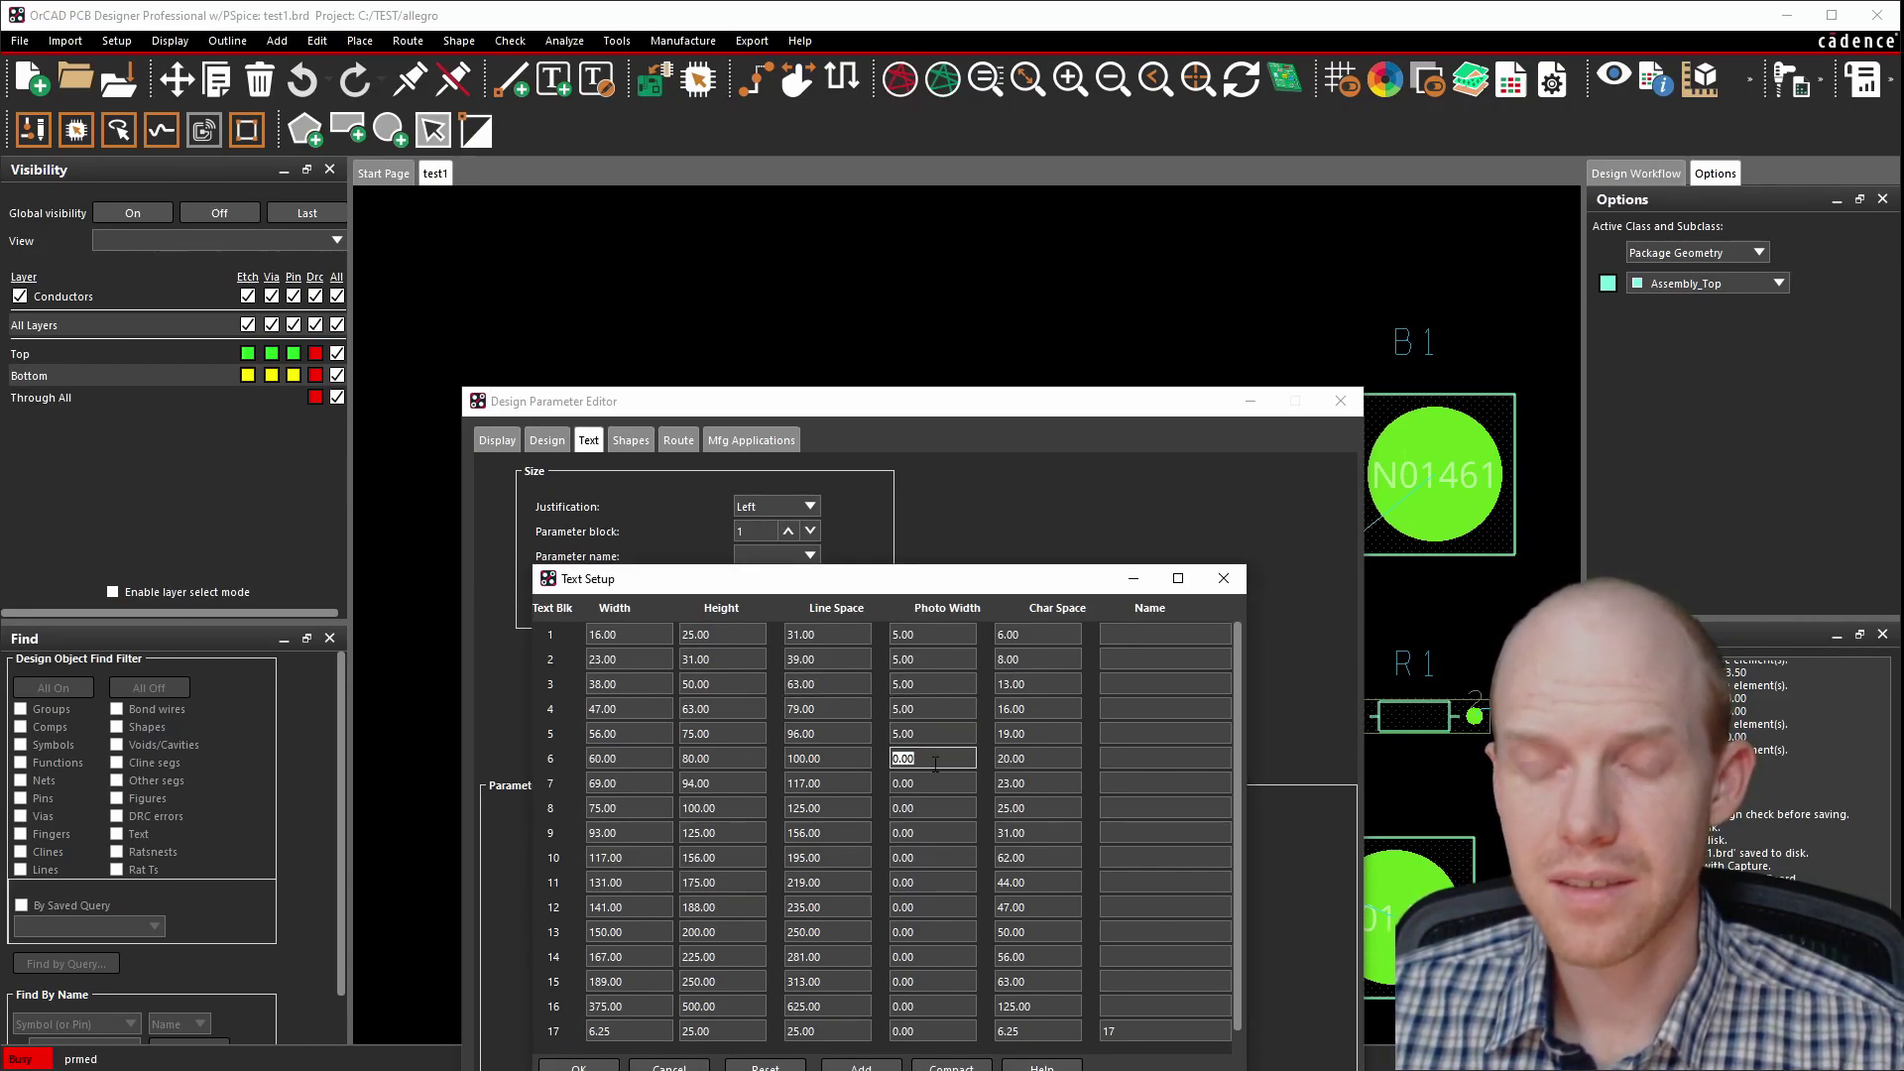
{"action": "type", "text": "5"}
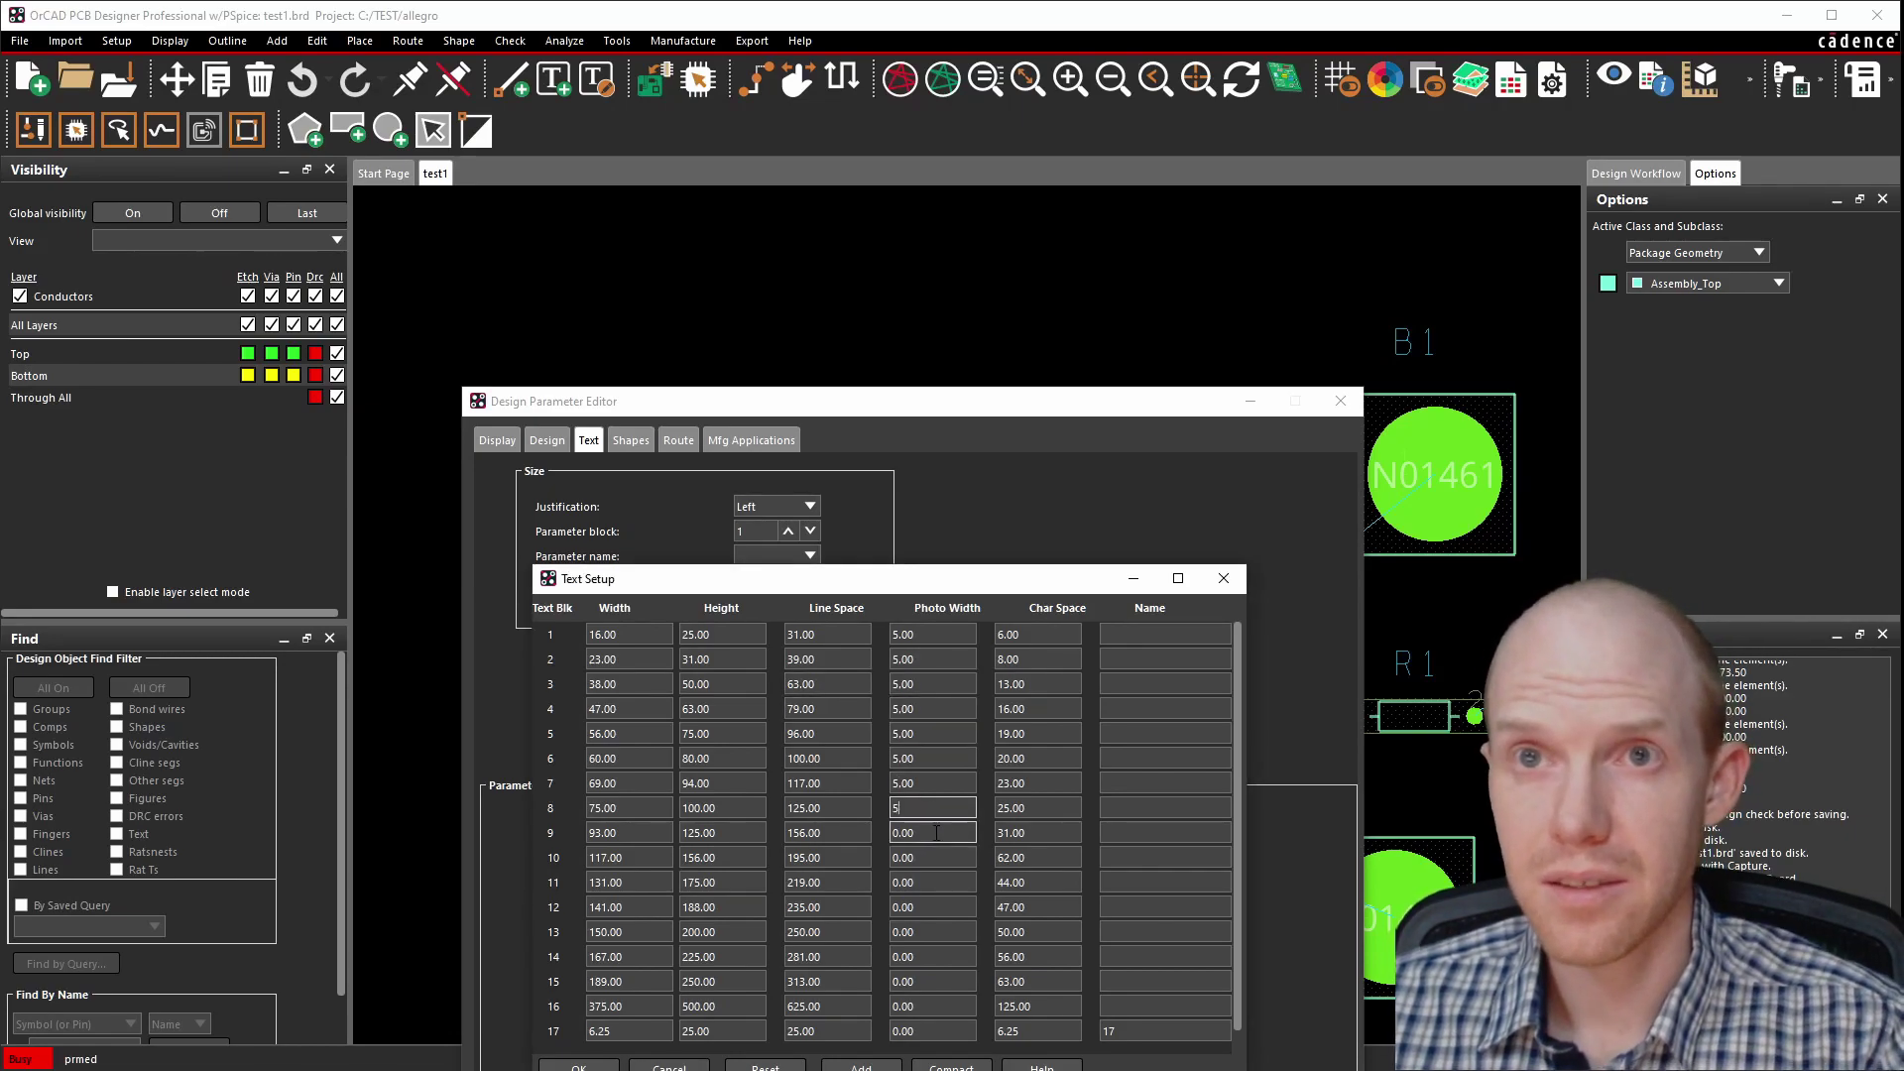
{"action": "double_click", "coordinate": [935, 833]}
{"action": "type", "text": "5"}
{"action": "double_click", "coordinate": [936, 858]}
{"action": "type", "text": "5"}
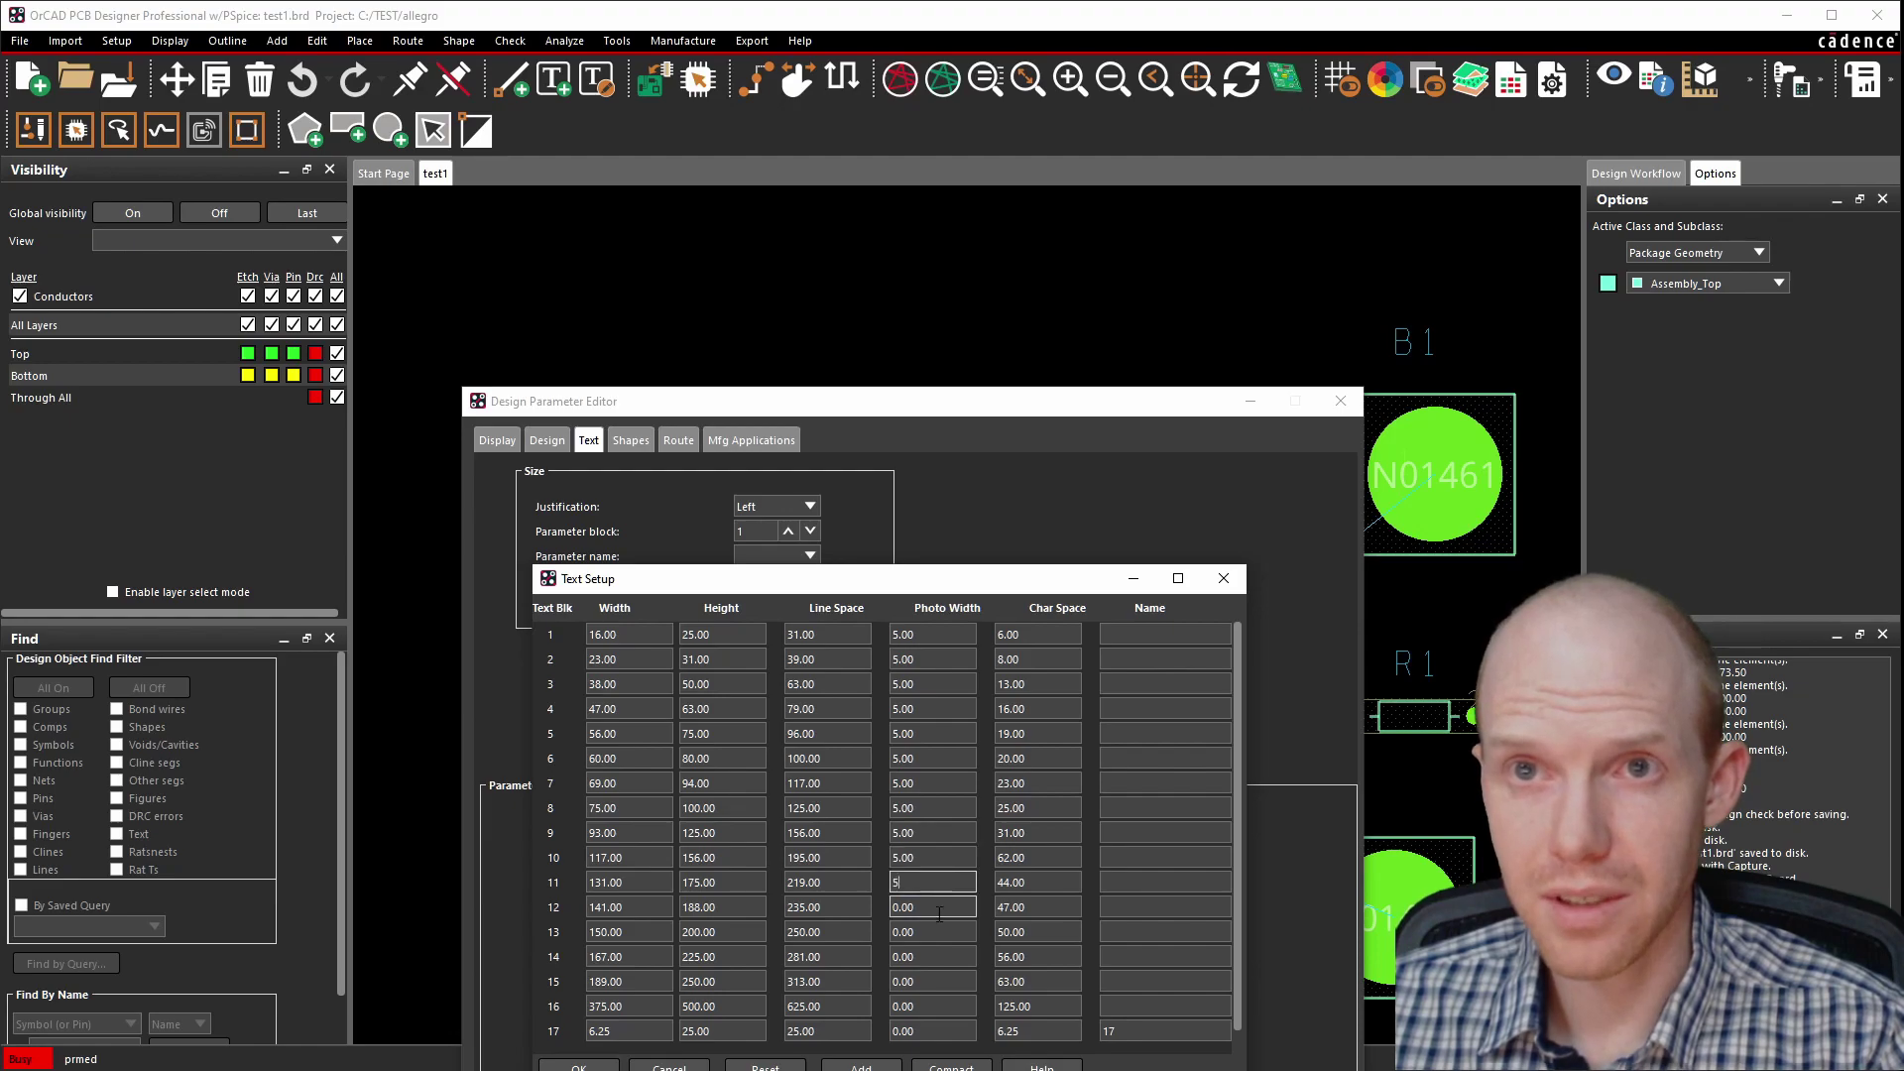
{"action": "double_click", "coordinate": [939, 913]}
{"action": "type", "text": "5"}
{"action": "double_click", "coordinate": [938, 934]}
{"action": "type", "text": "5"}
{"action": "double_click", "coordinate": [935, 970]}
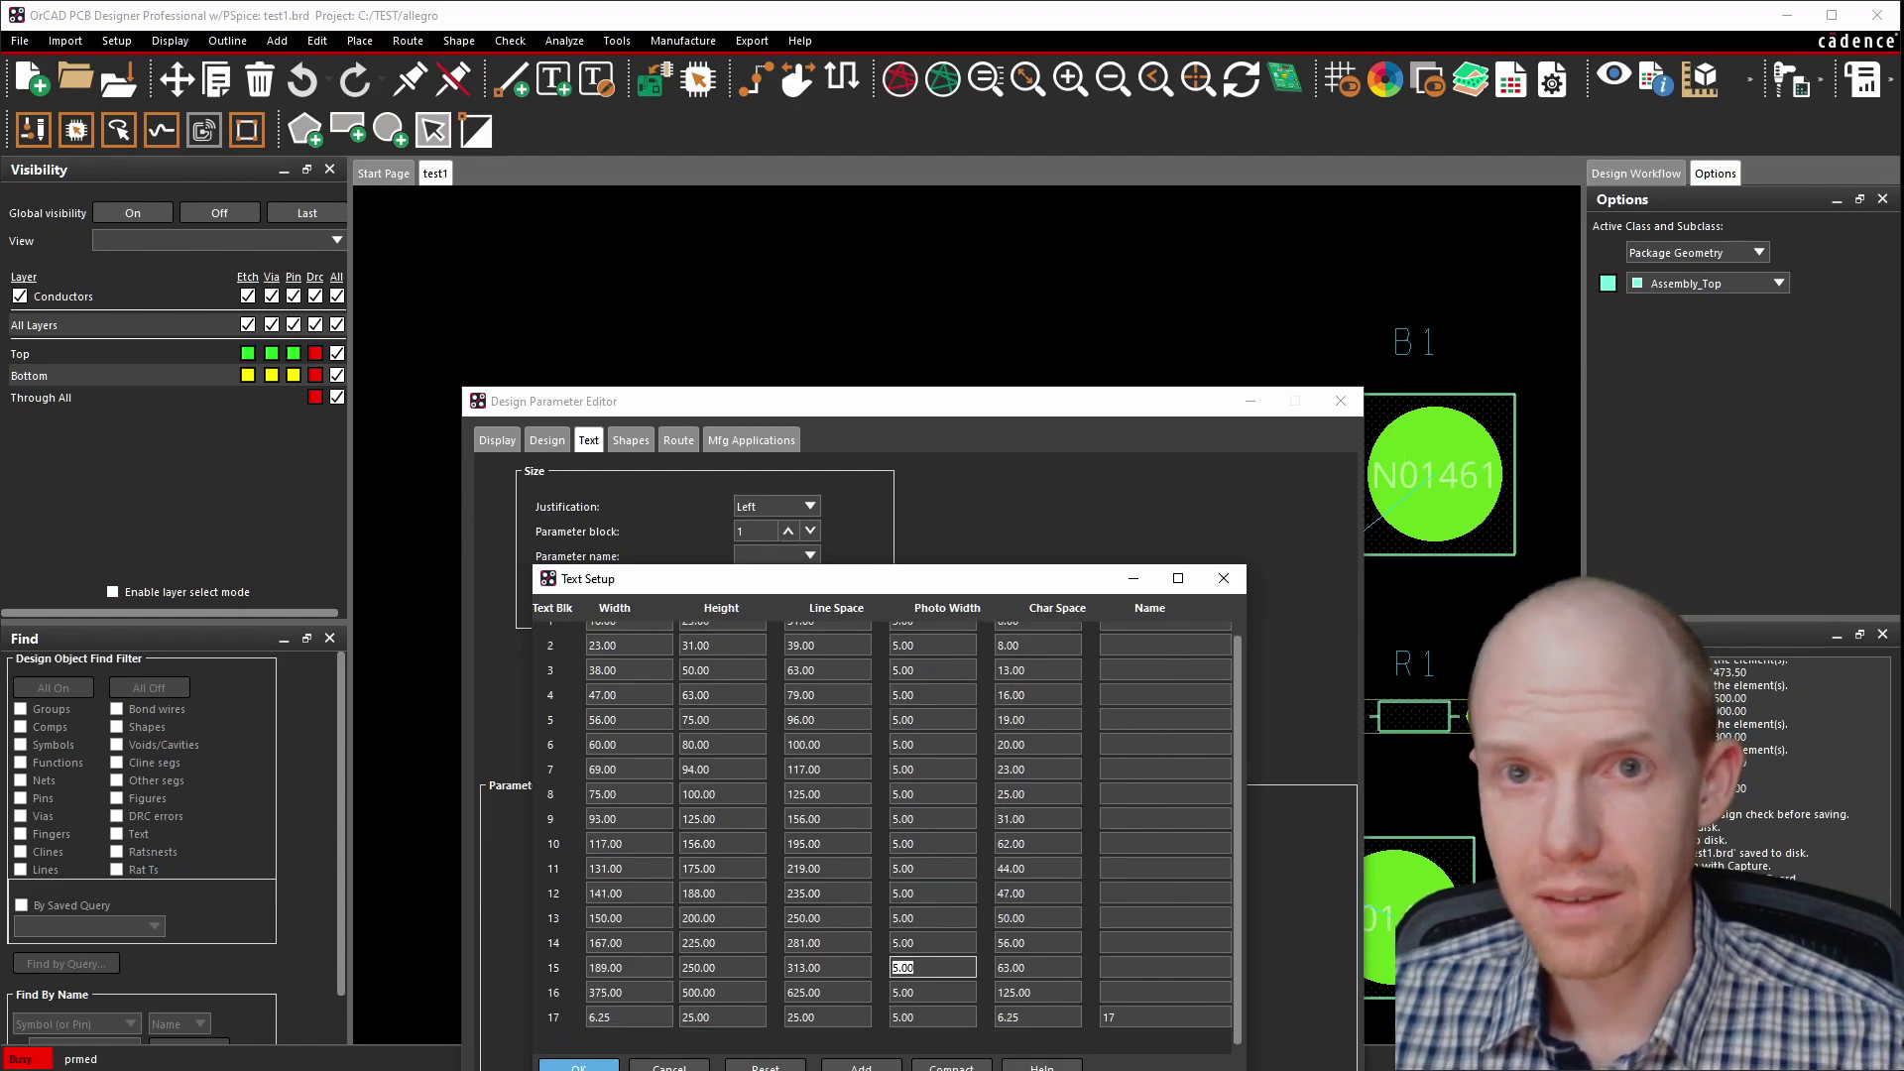
{"action": "left_click", "coordinate": [581, 1066]}
{"action": "key", "text": "Return"}
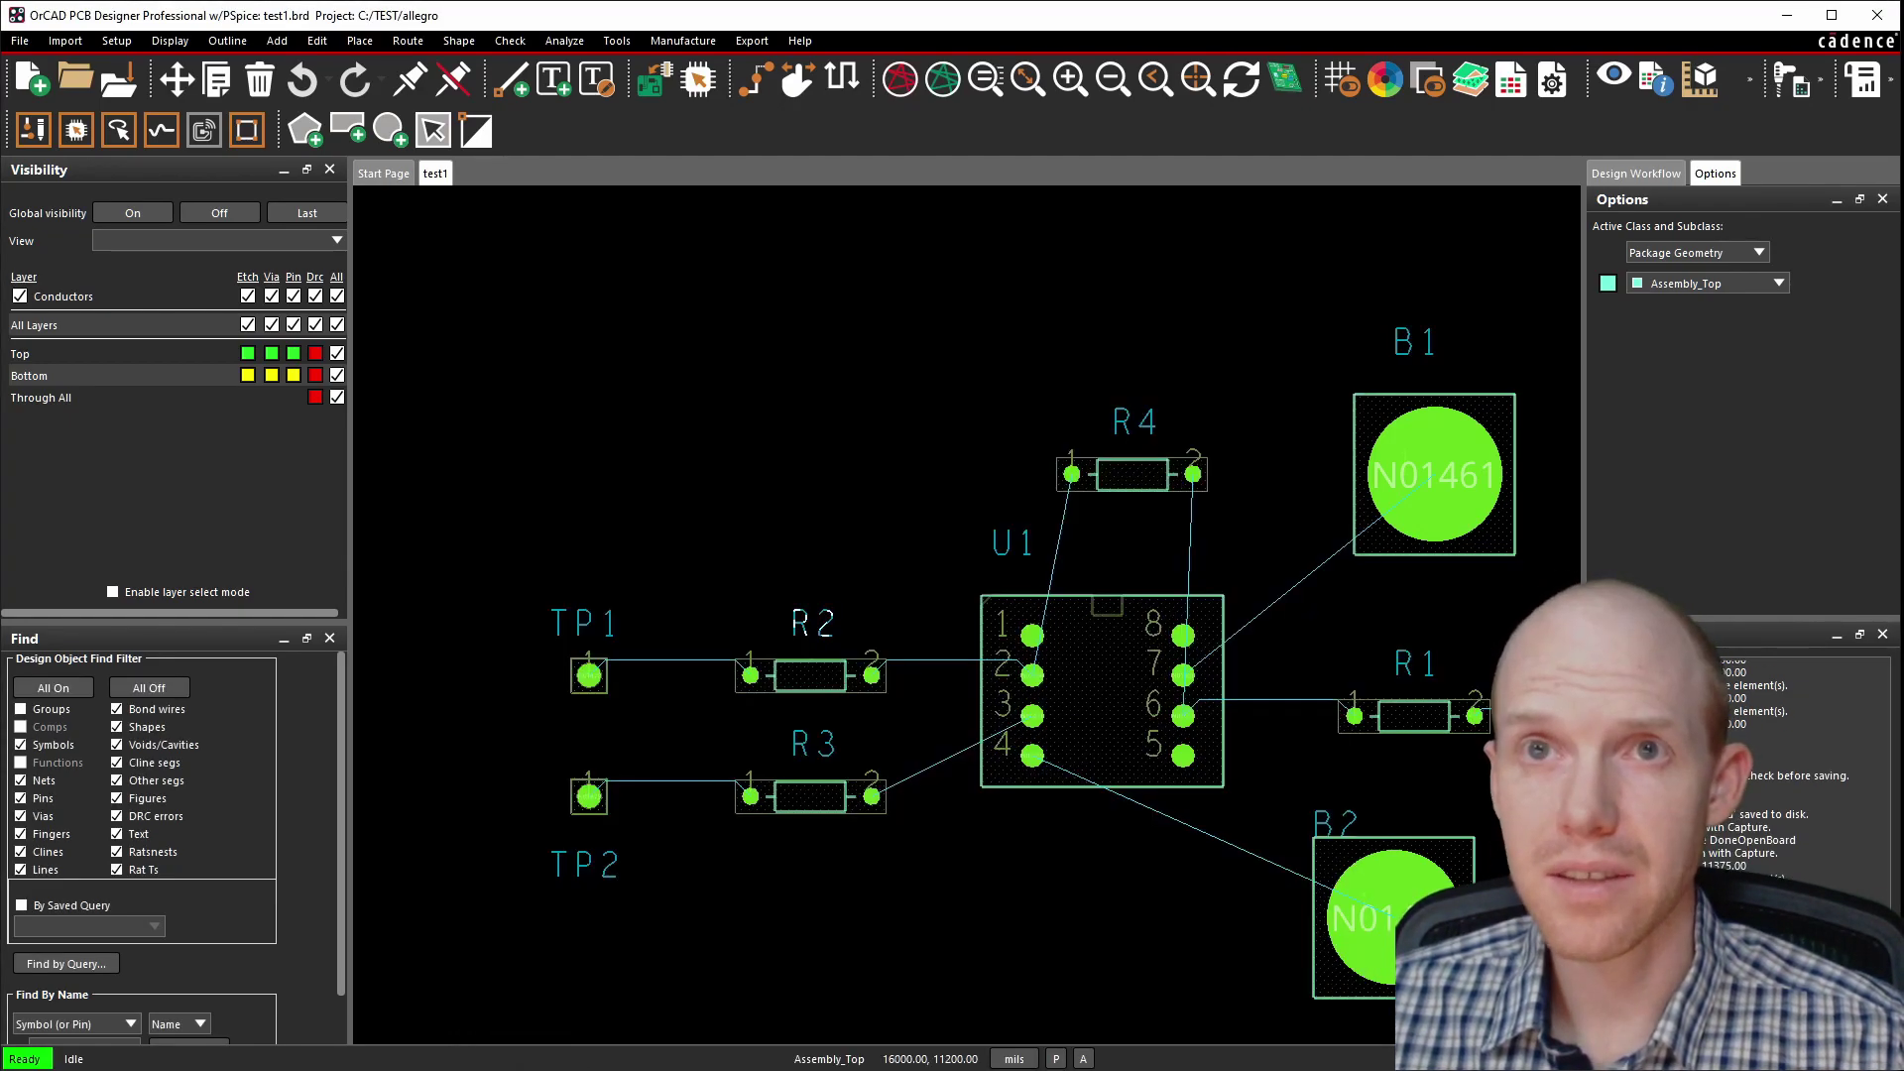
{"action": "scroll", "coordinate": [813, 634], "scroll_direction": "up", "scroll_amount": 5}
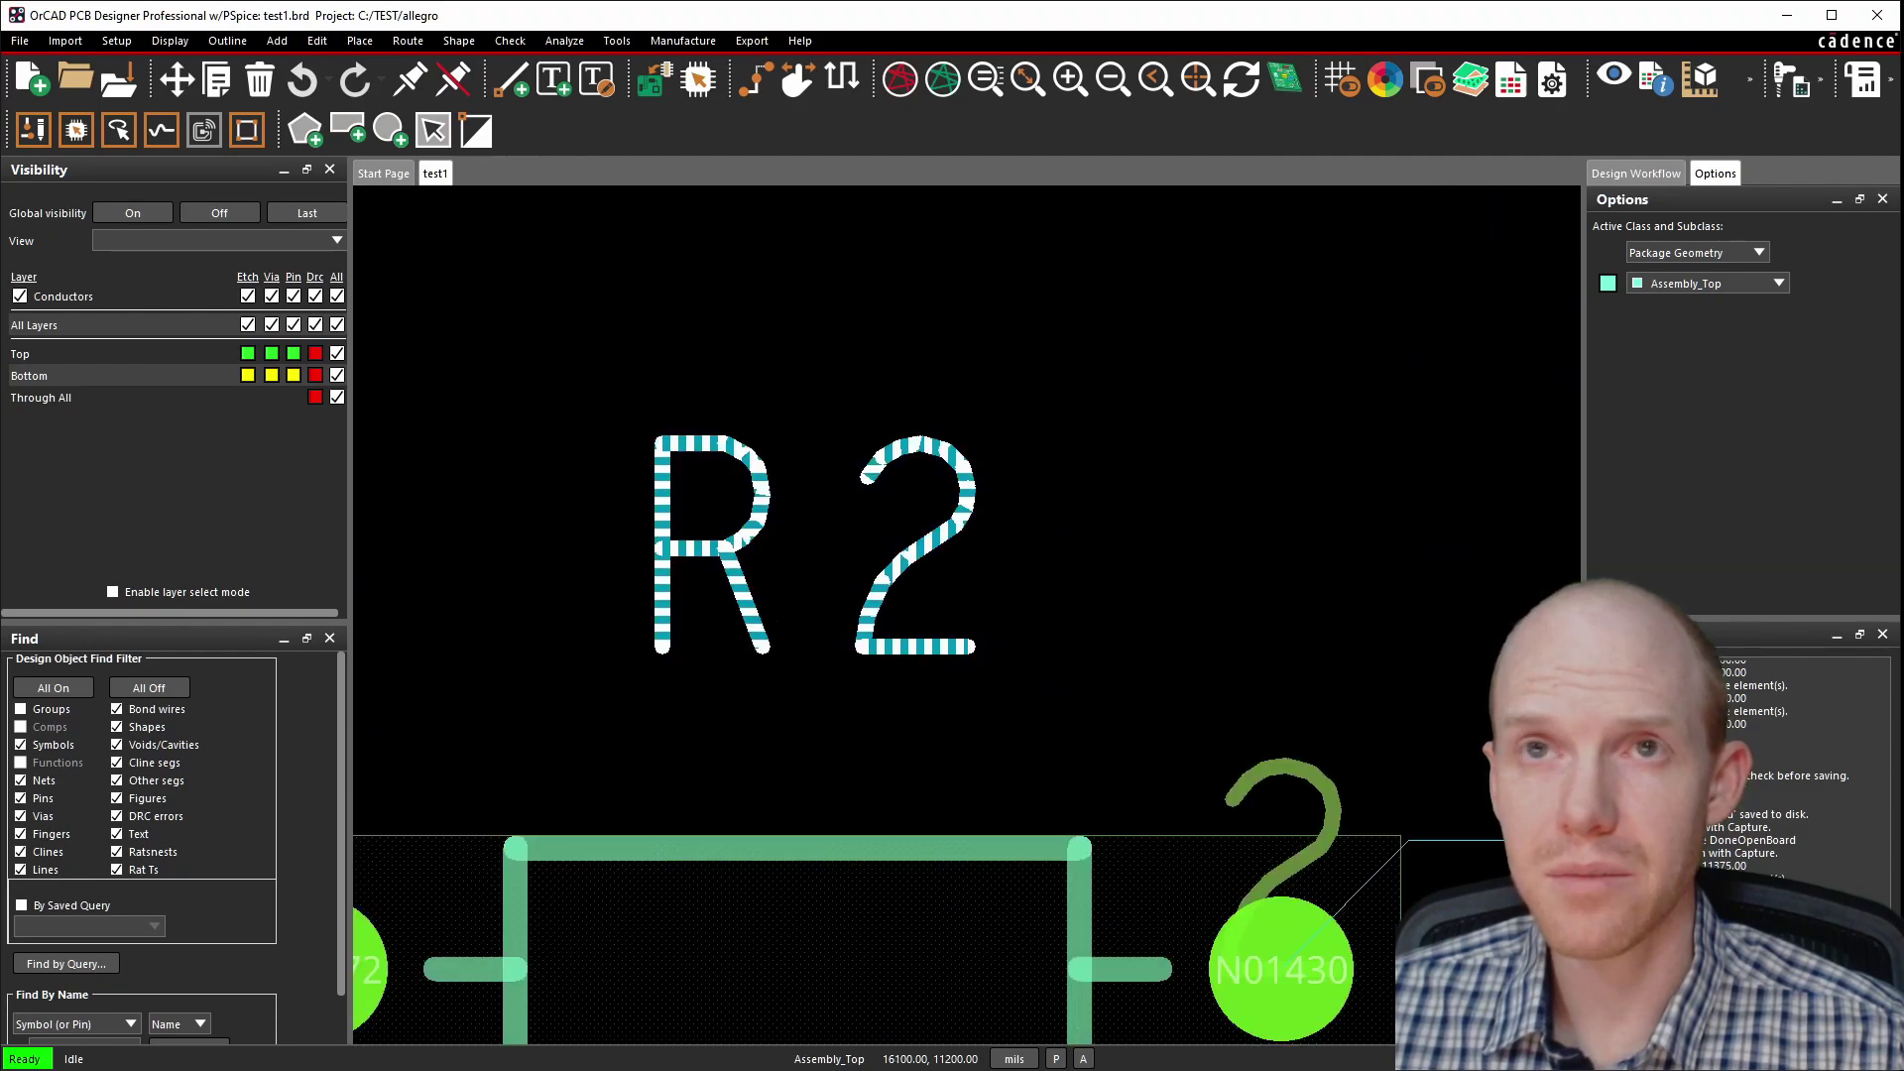
{"action": "scroll", "coordinate": [694, 610], "scroll_direction": "down", "scroll_amount": 5}
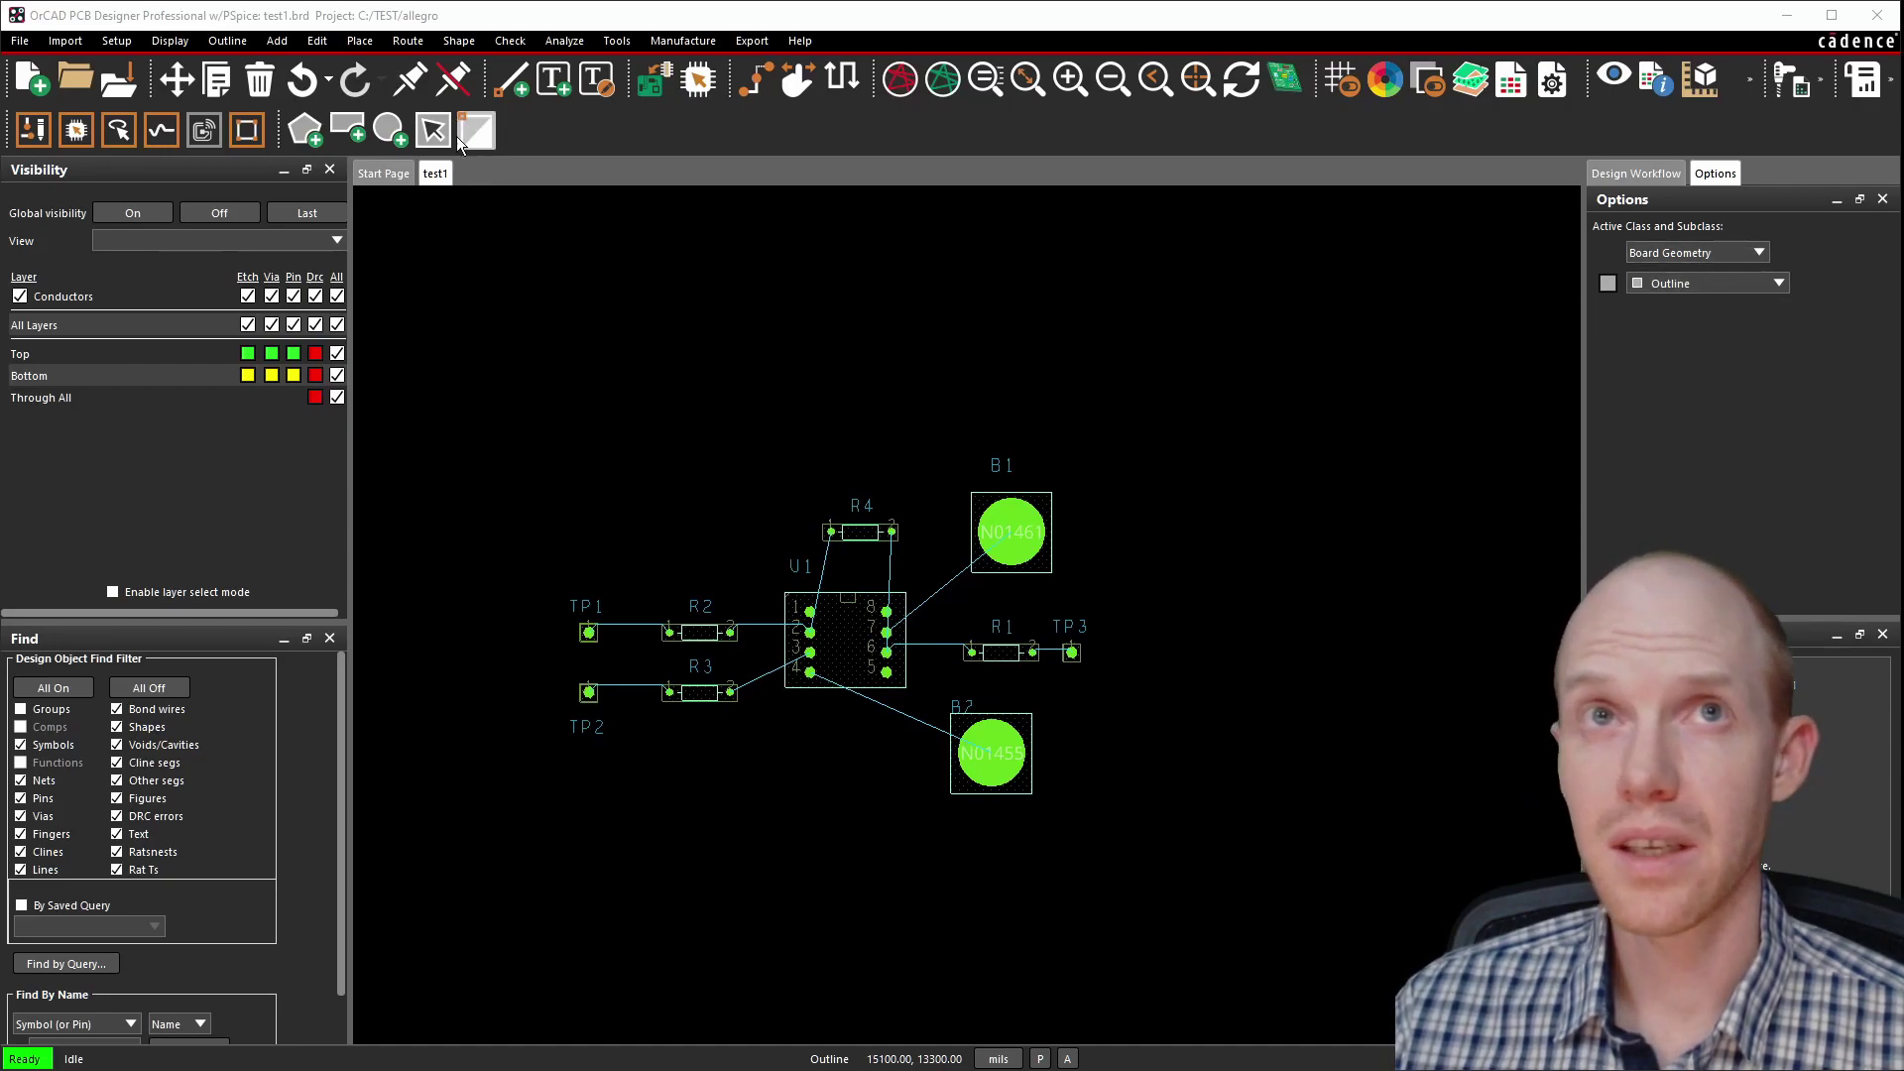
Draw an unfilled rectangle of about 3600 by 2600 mils around all components on Board Geometry, subclass Design_Outline.
{"action": "left_click", "coordinate": [346, 136]}
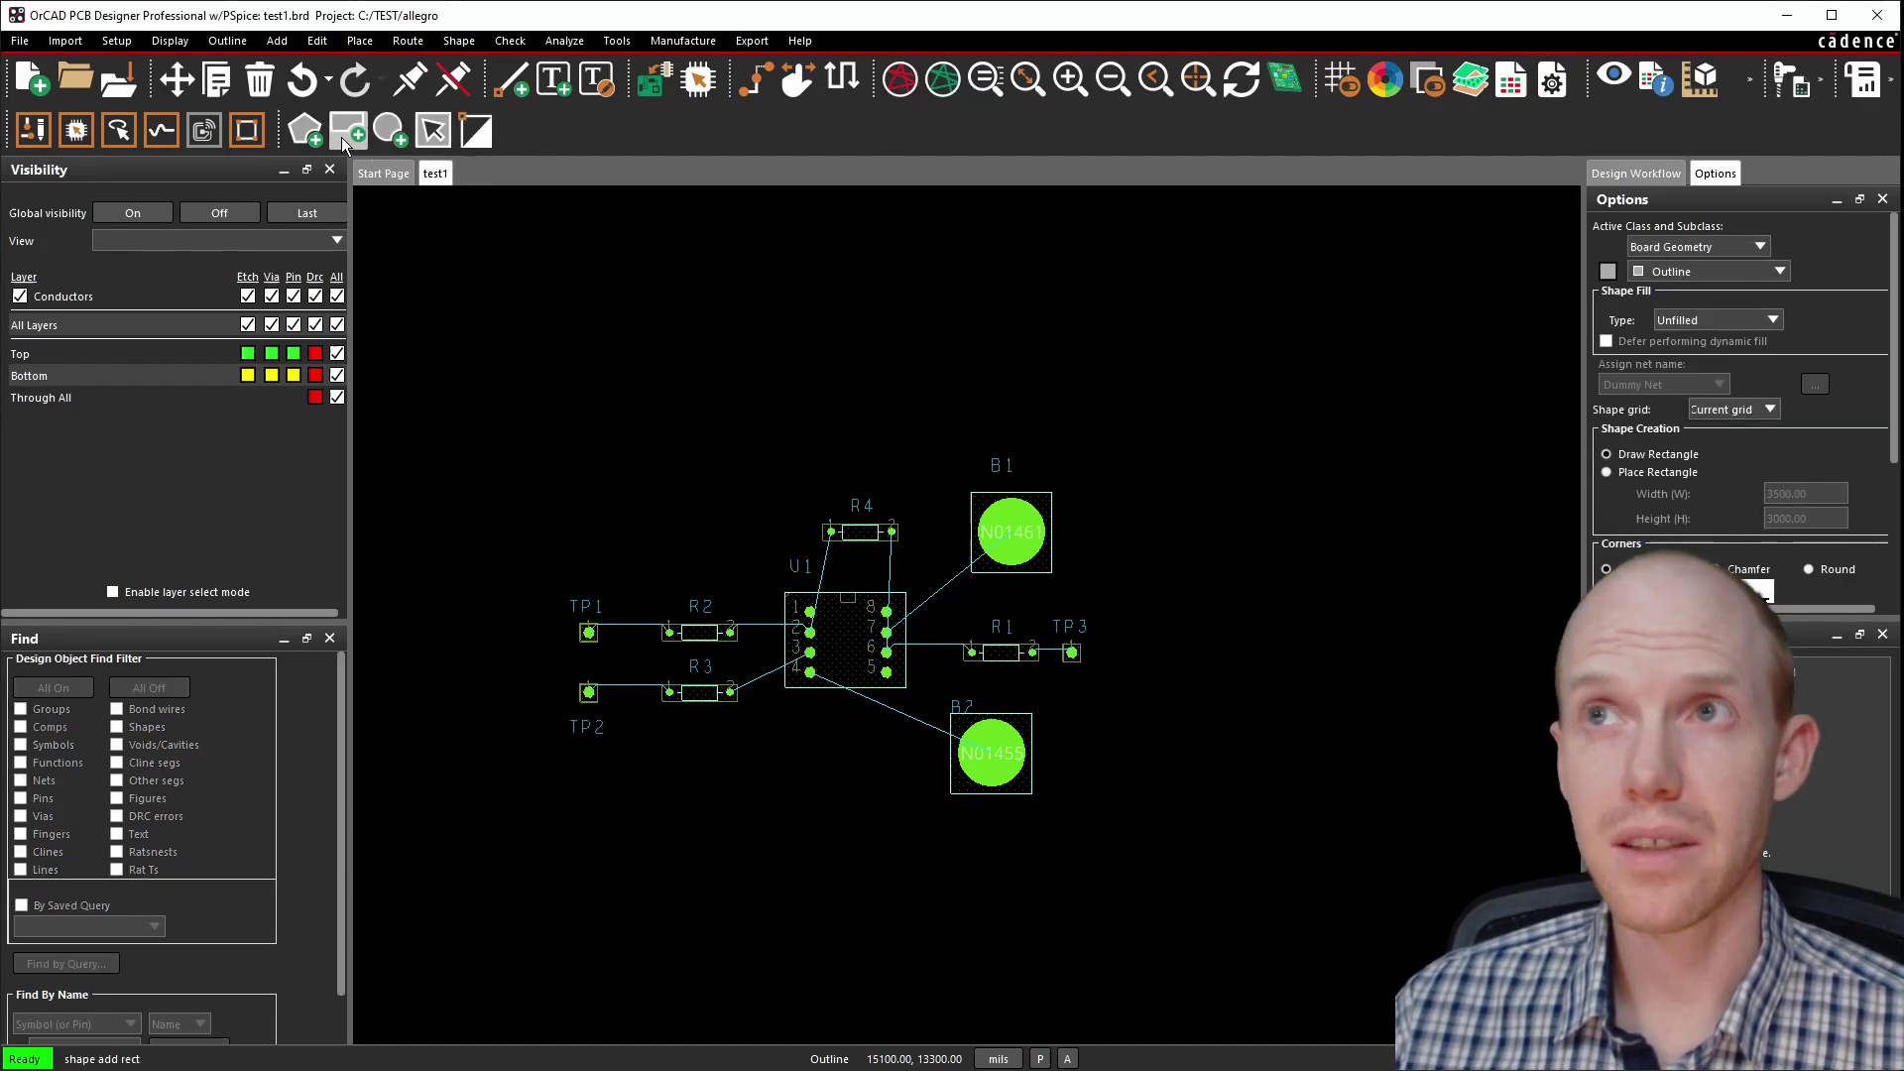
{"action": "left_click", "coordinate": [1738, 248]}
{"action": "left_click", "coordinate": [1740, 252]}
{"action": "left_click", "coordinate": [1742, 255]}
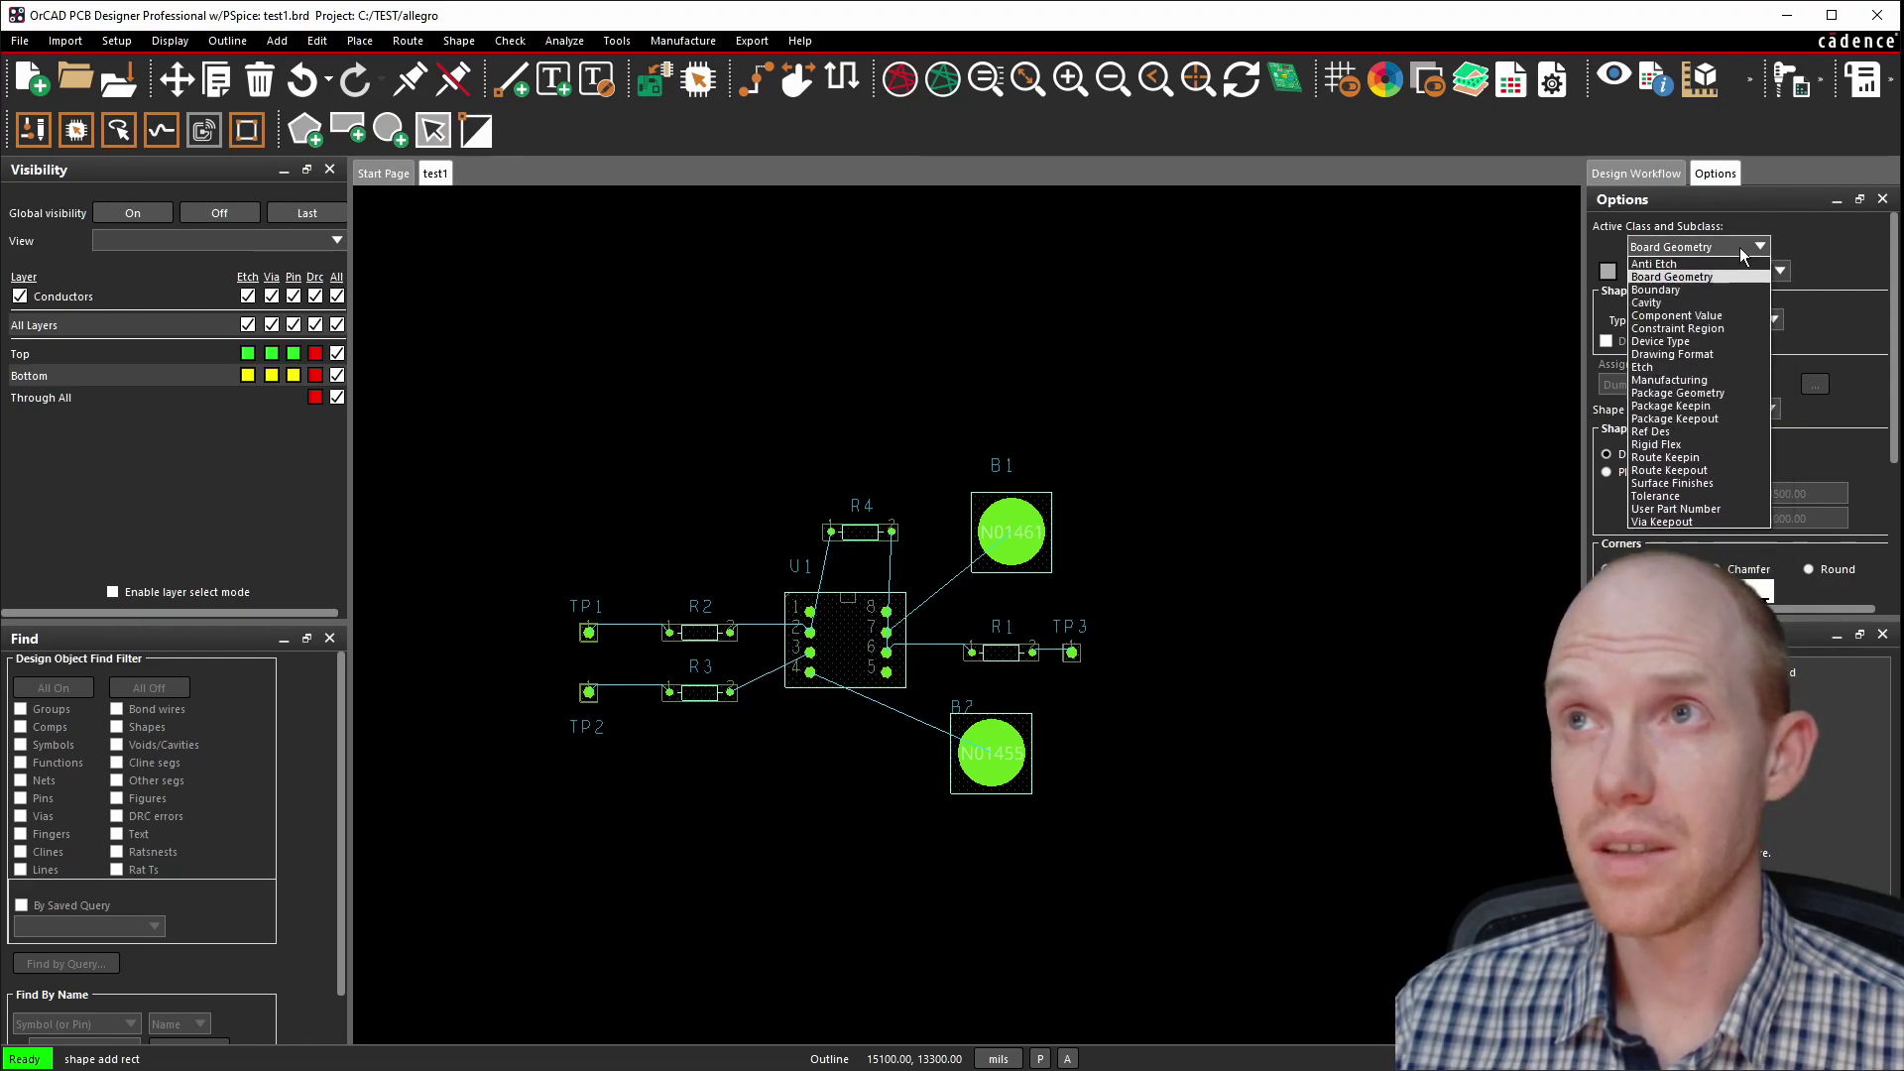
{"action": "left_click", "coordinate": [1731, 278]}
{"action": "left_click", "coordinate": [1758, 277]}
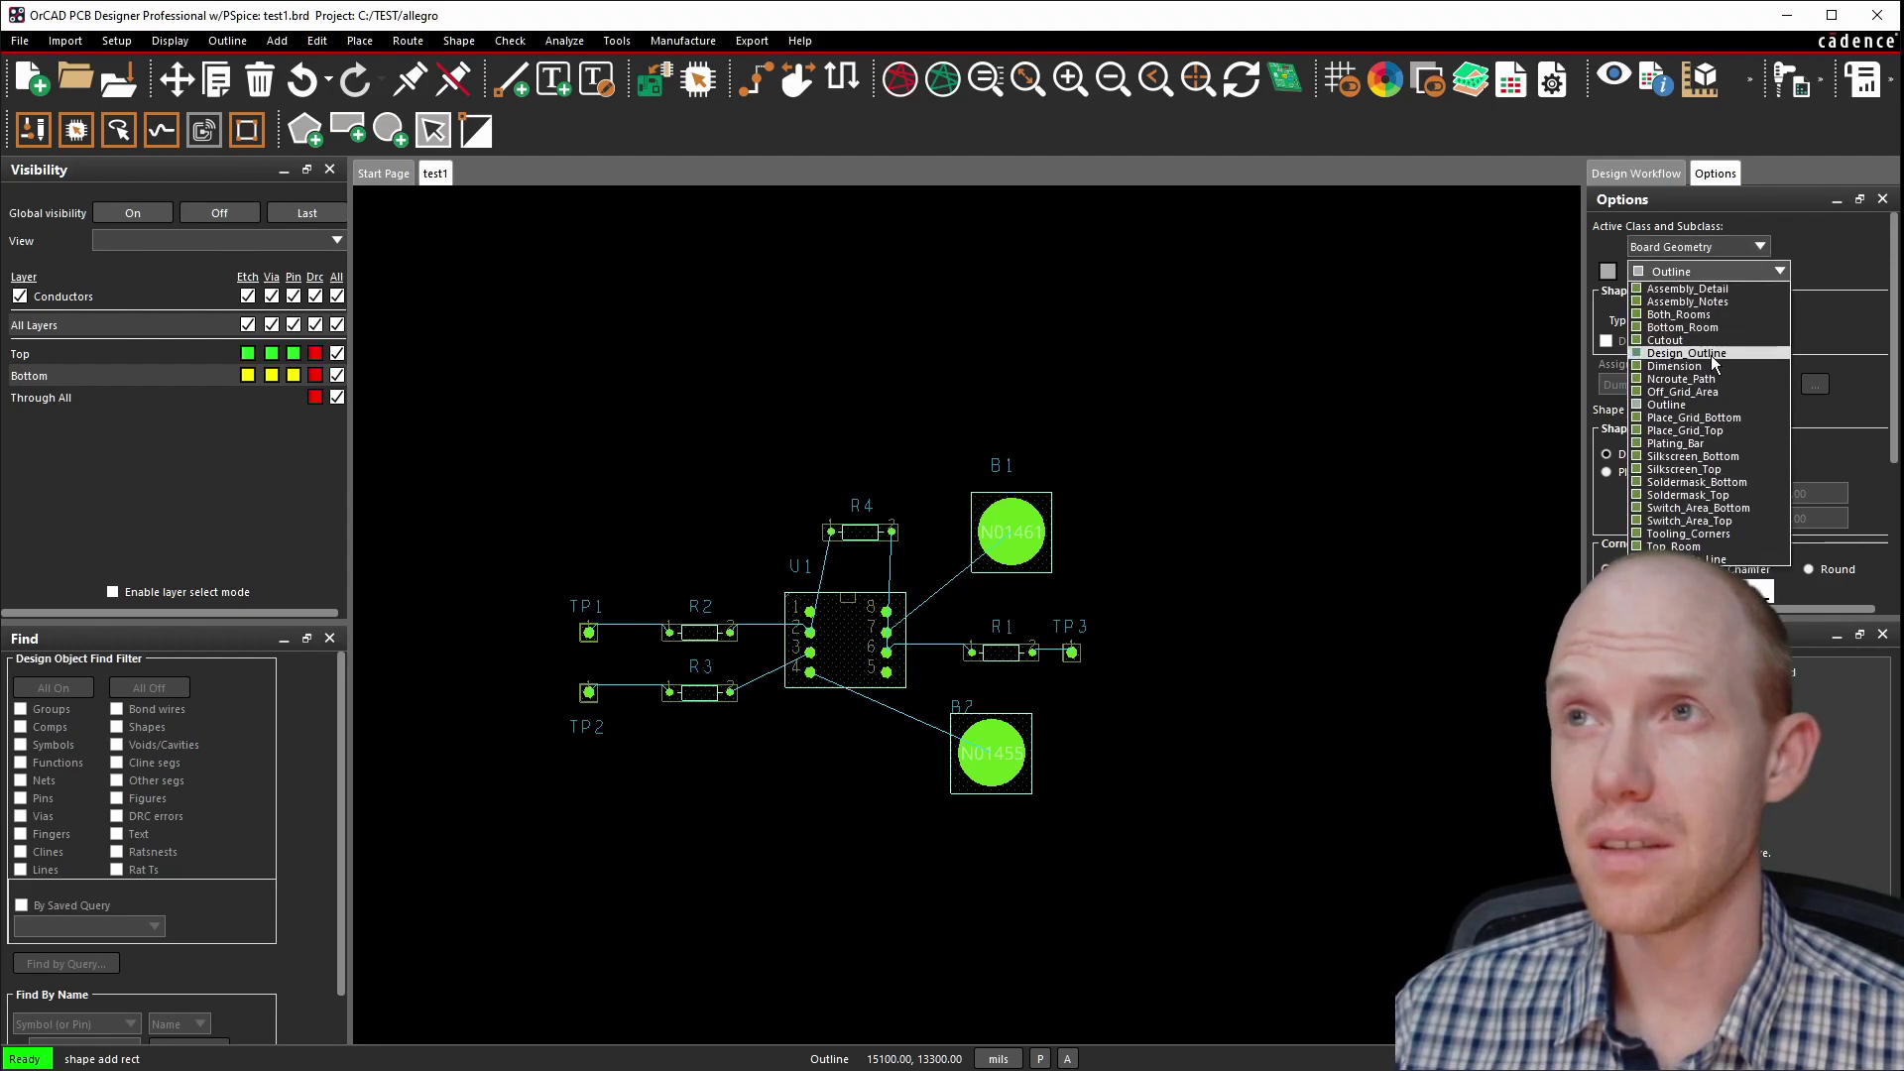
{"action": "left_click", "coordinate": [1703, 354]}
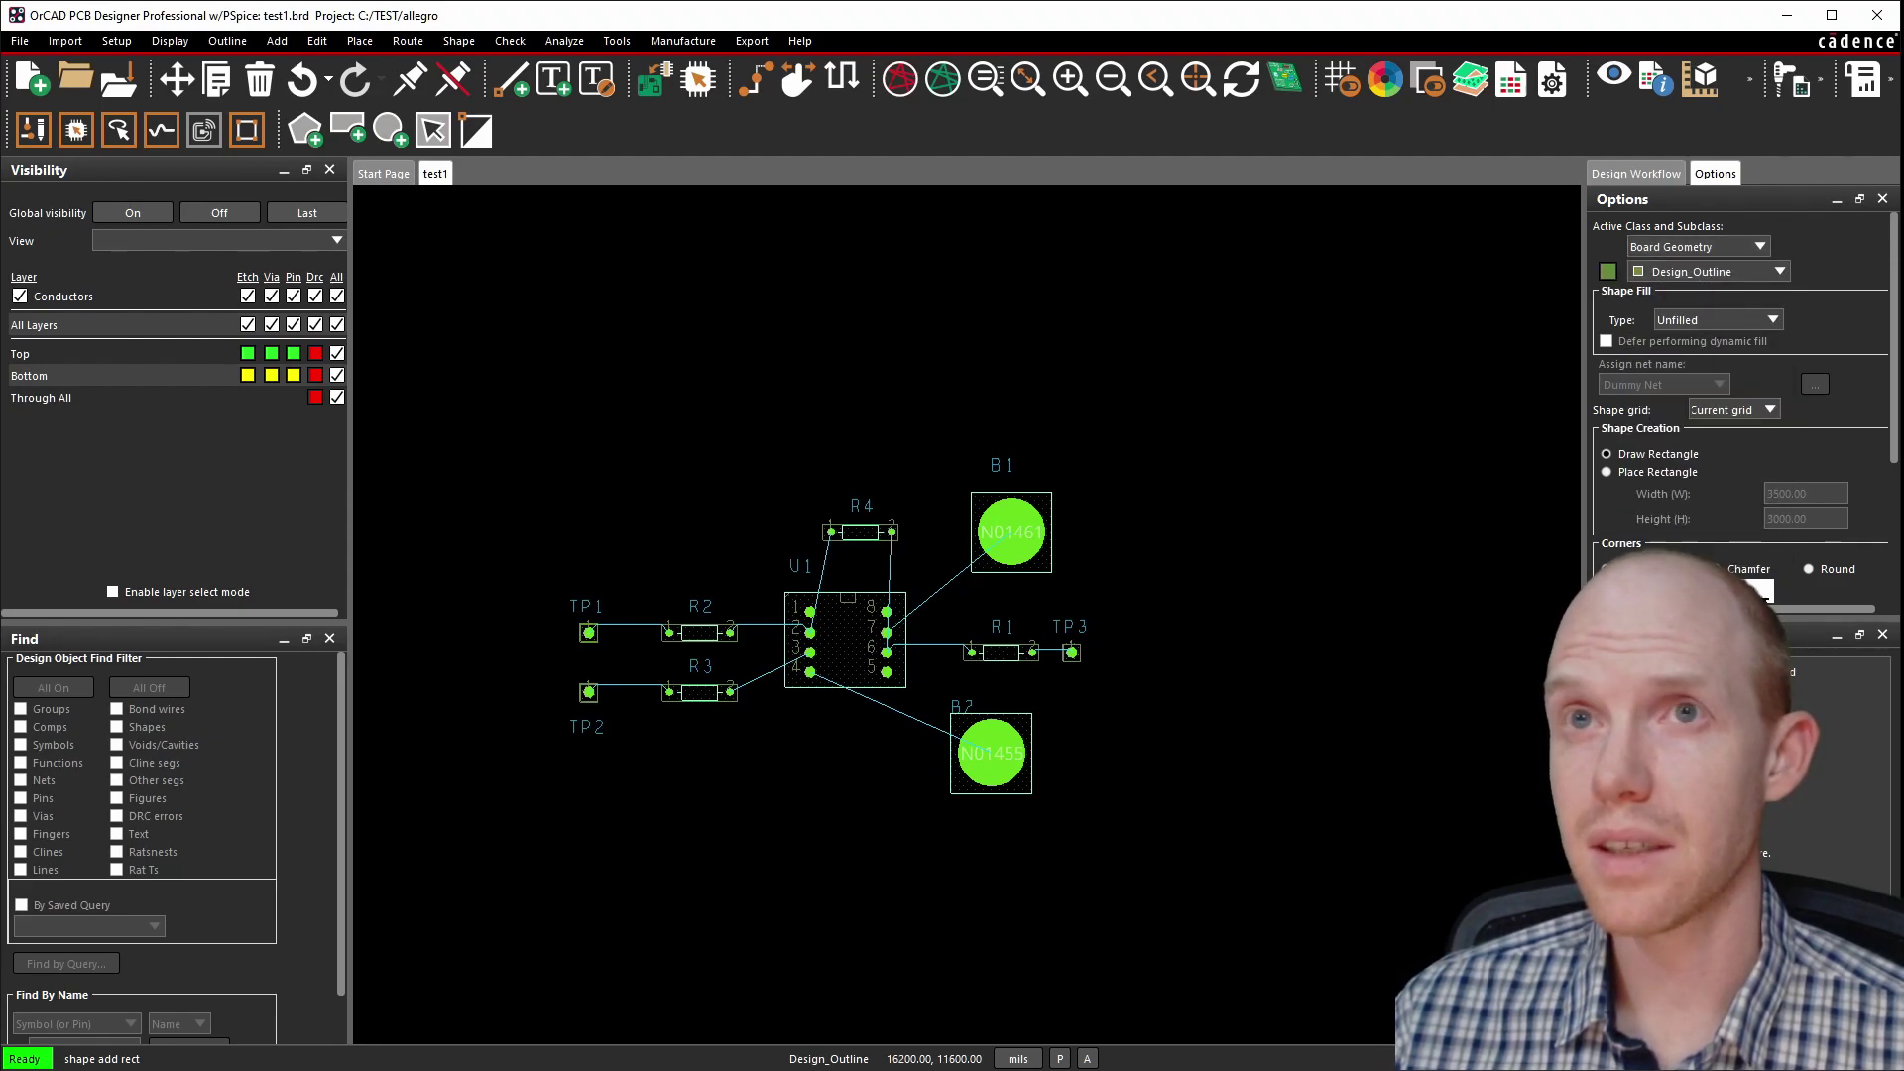
{"action": "left_click", "coordinate": [467, 370]}
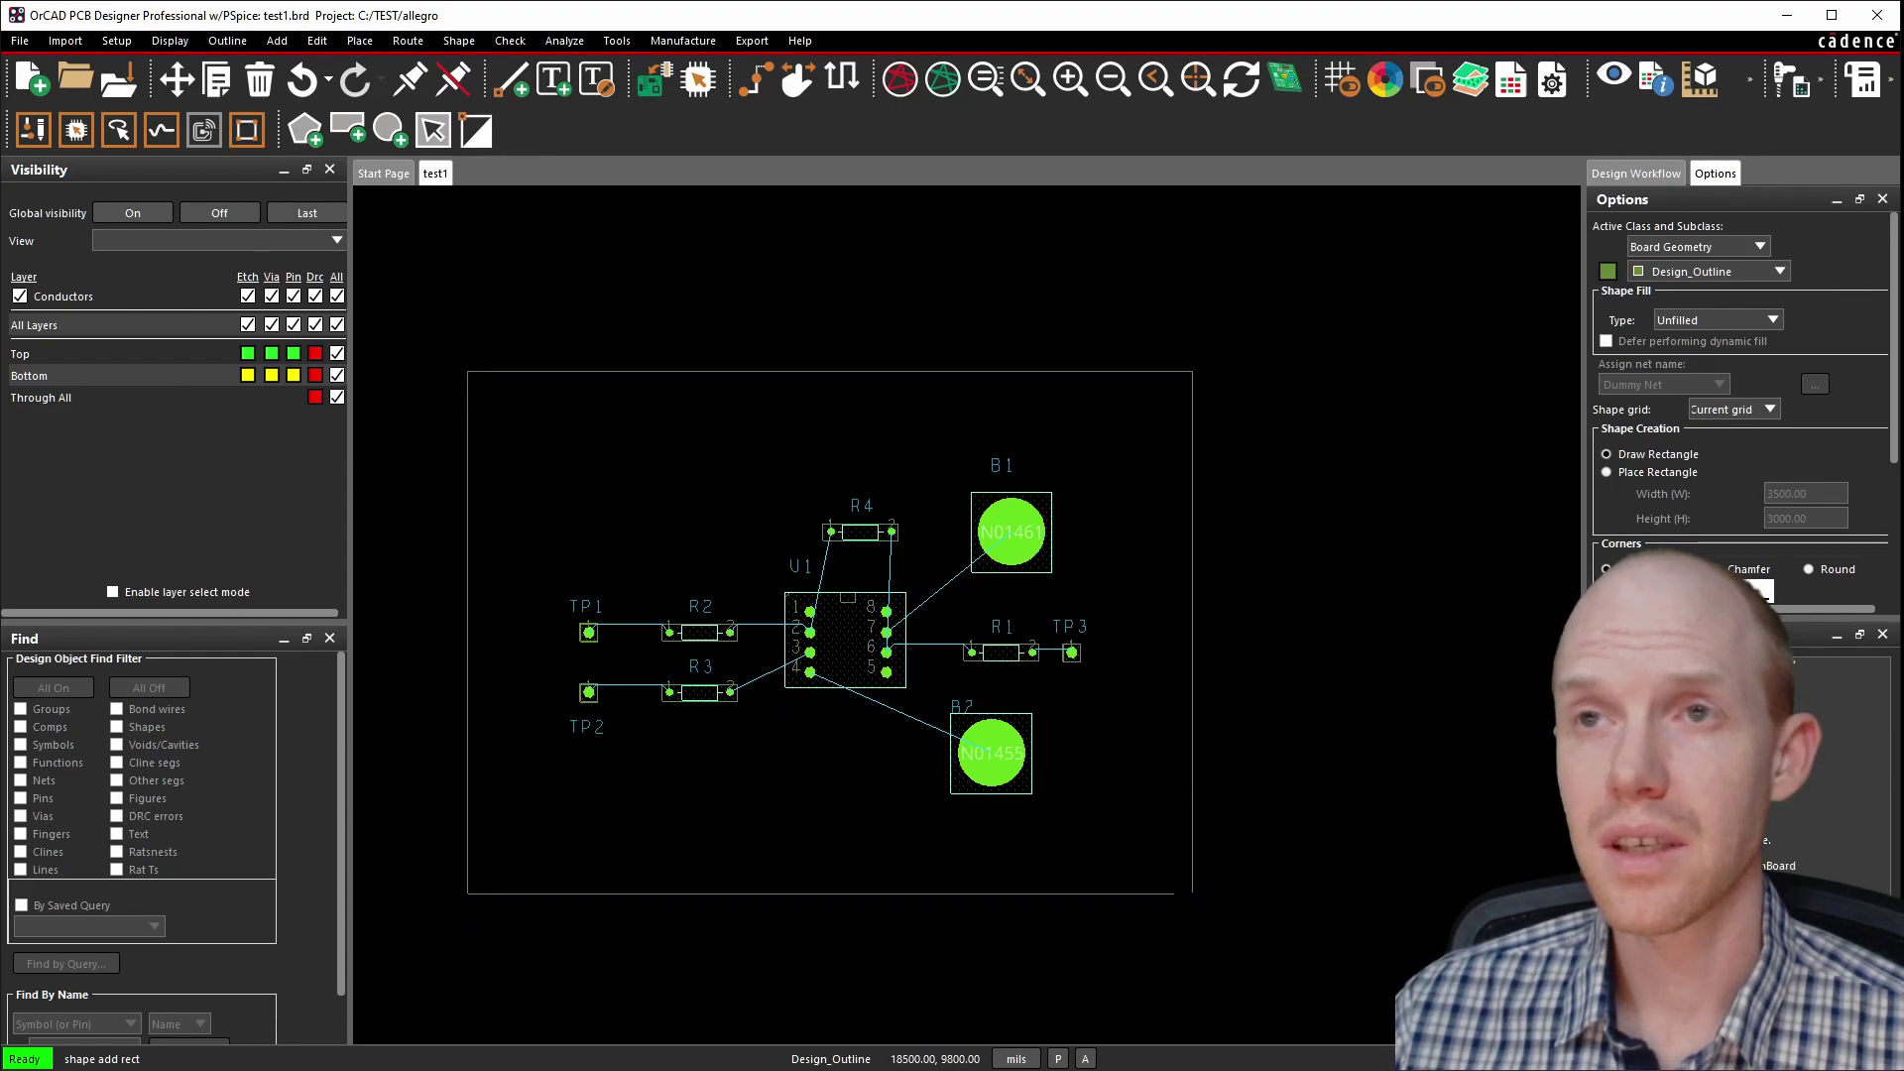
{"action": "left_click", "coordinate": [1193, 893]}
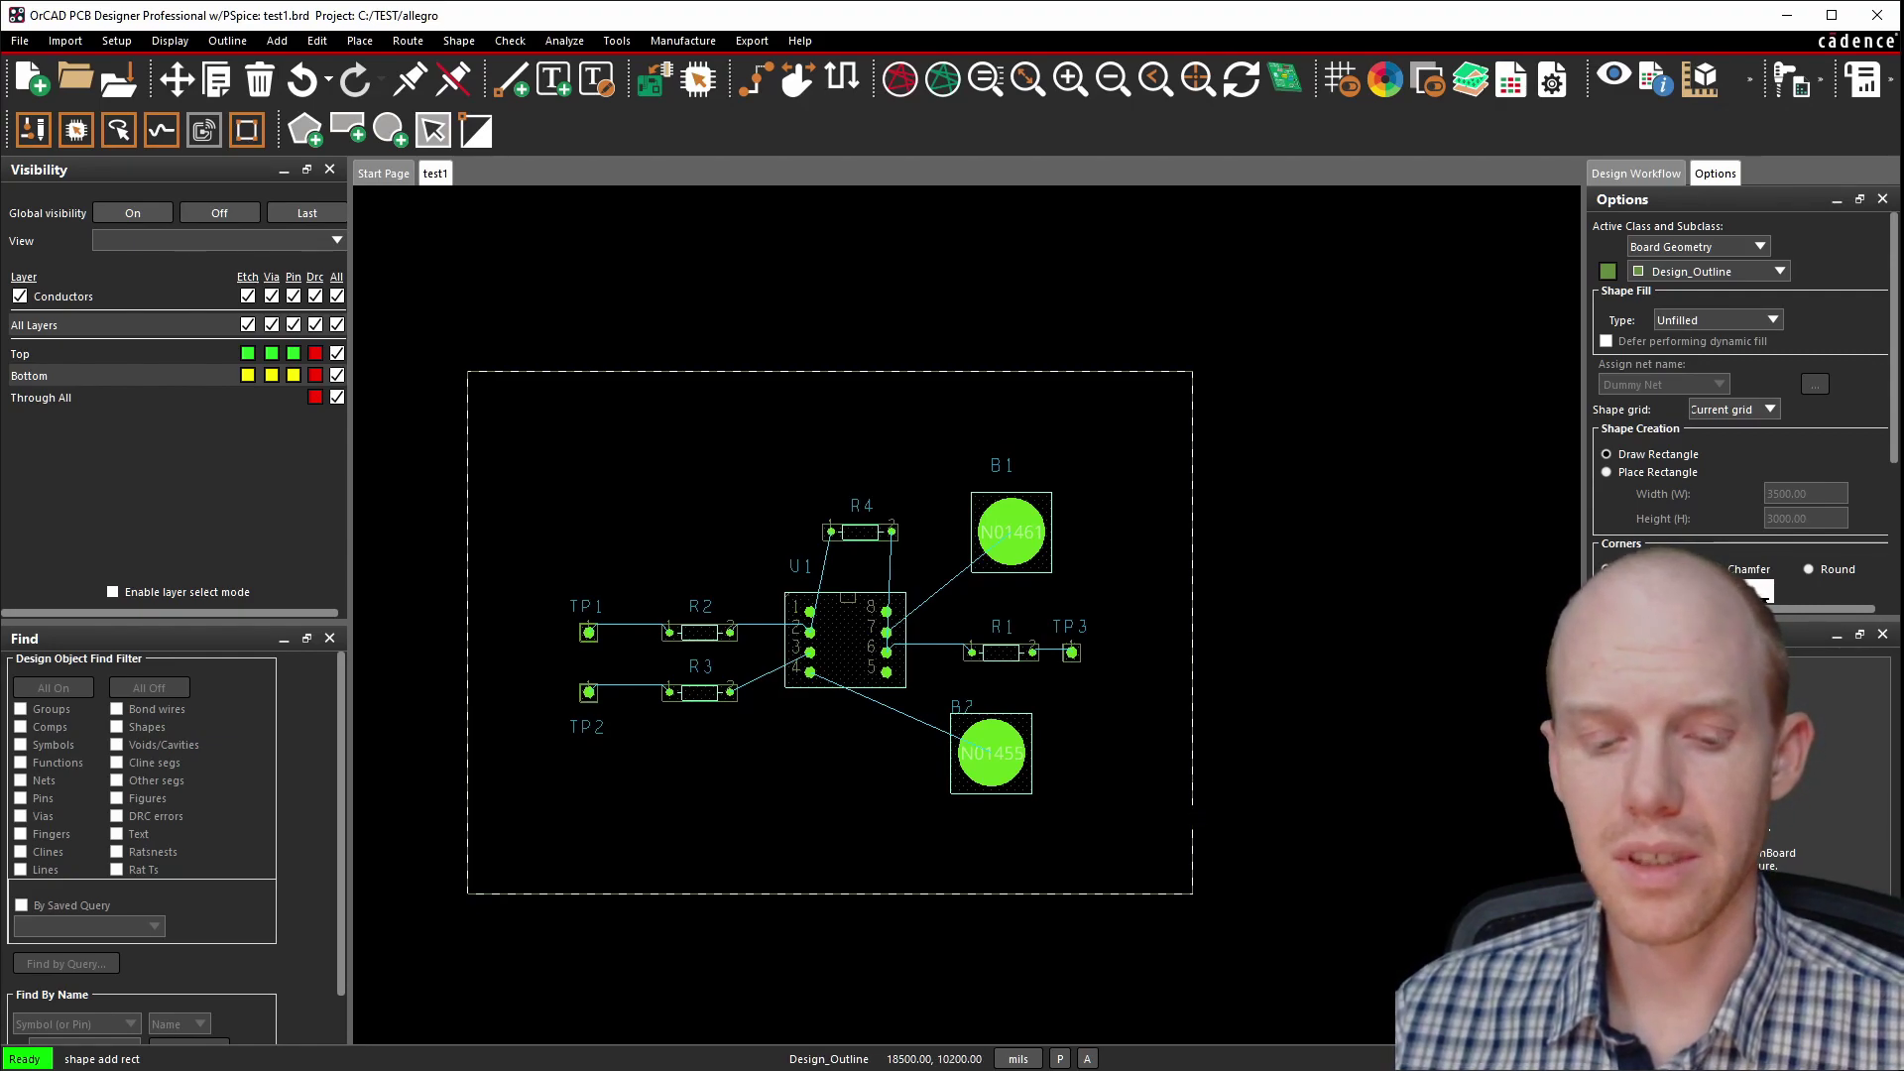
{"action": "key", "text": "F6"}
{"action": "right_click", "coordinate": [1194, 767]}
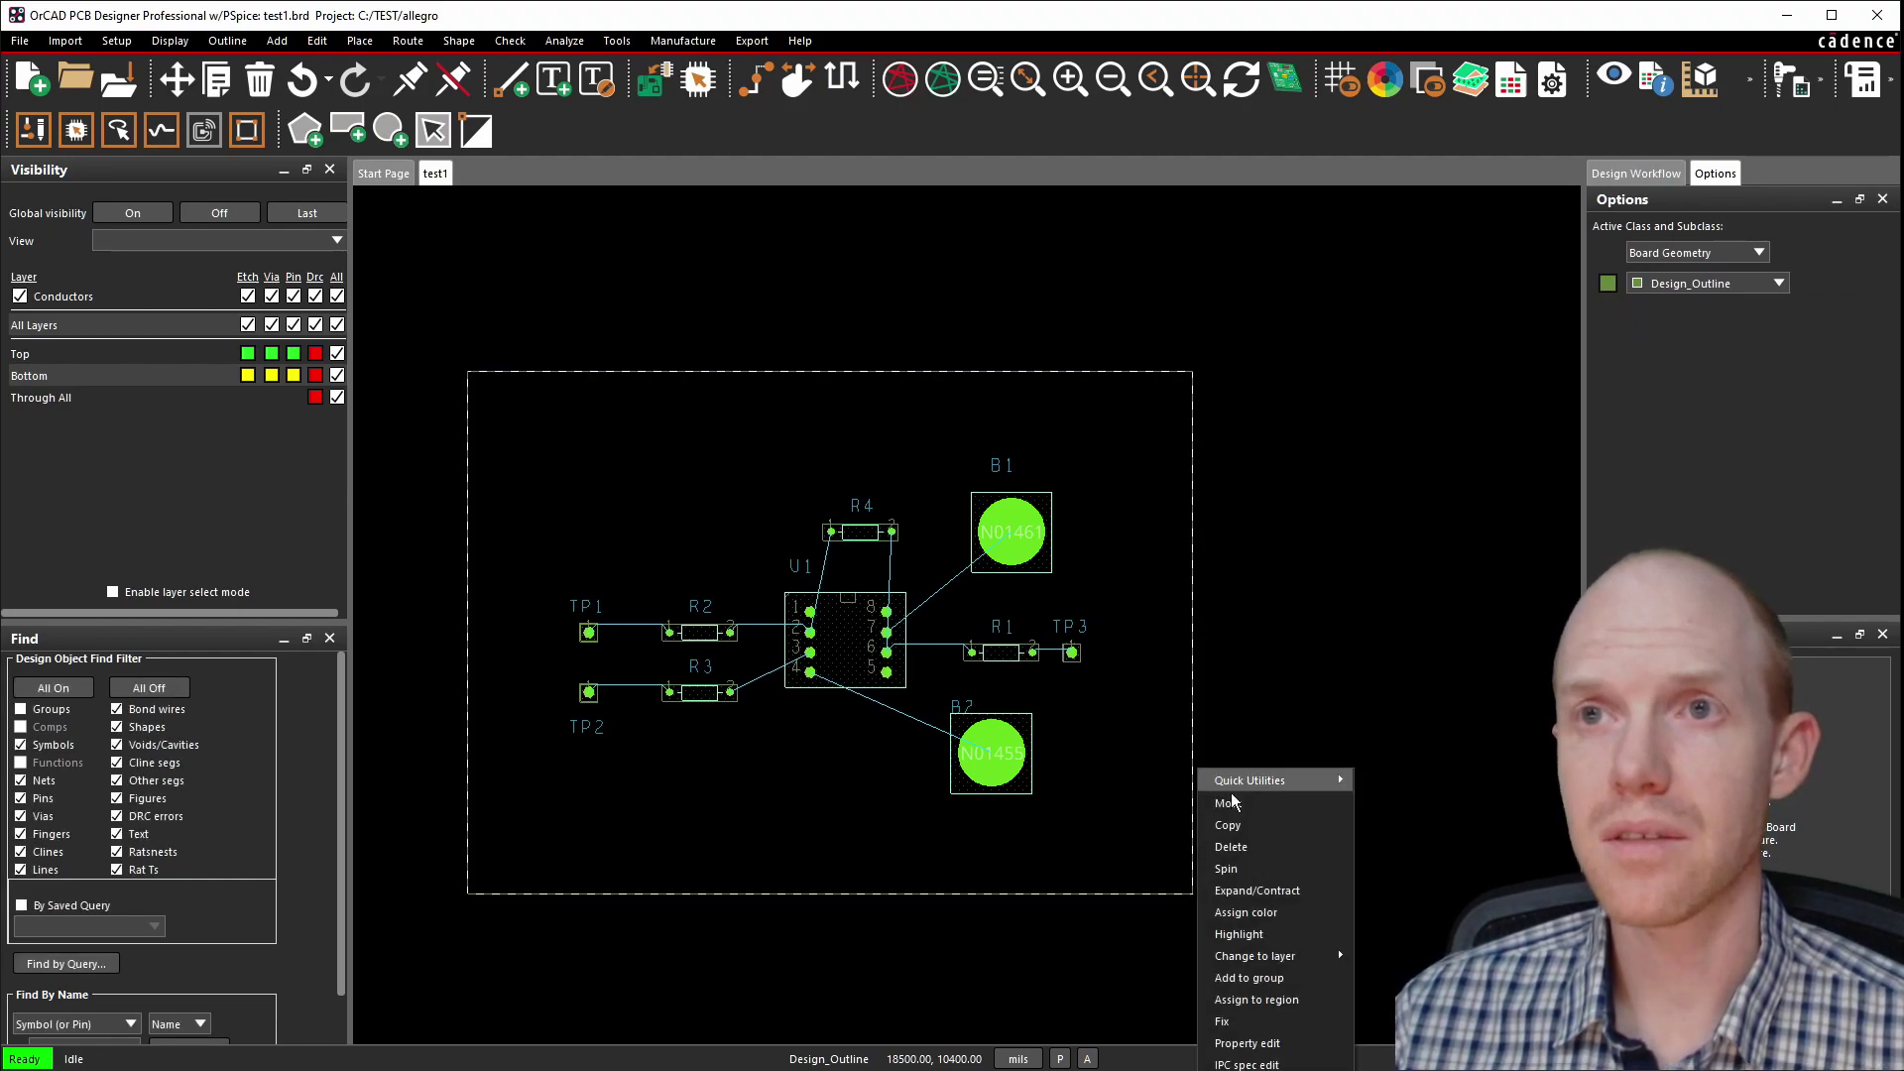
{"action": "left_click", "coordinate": [1145, 597]}
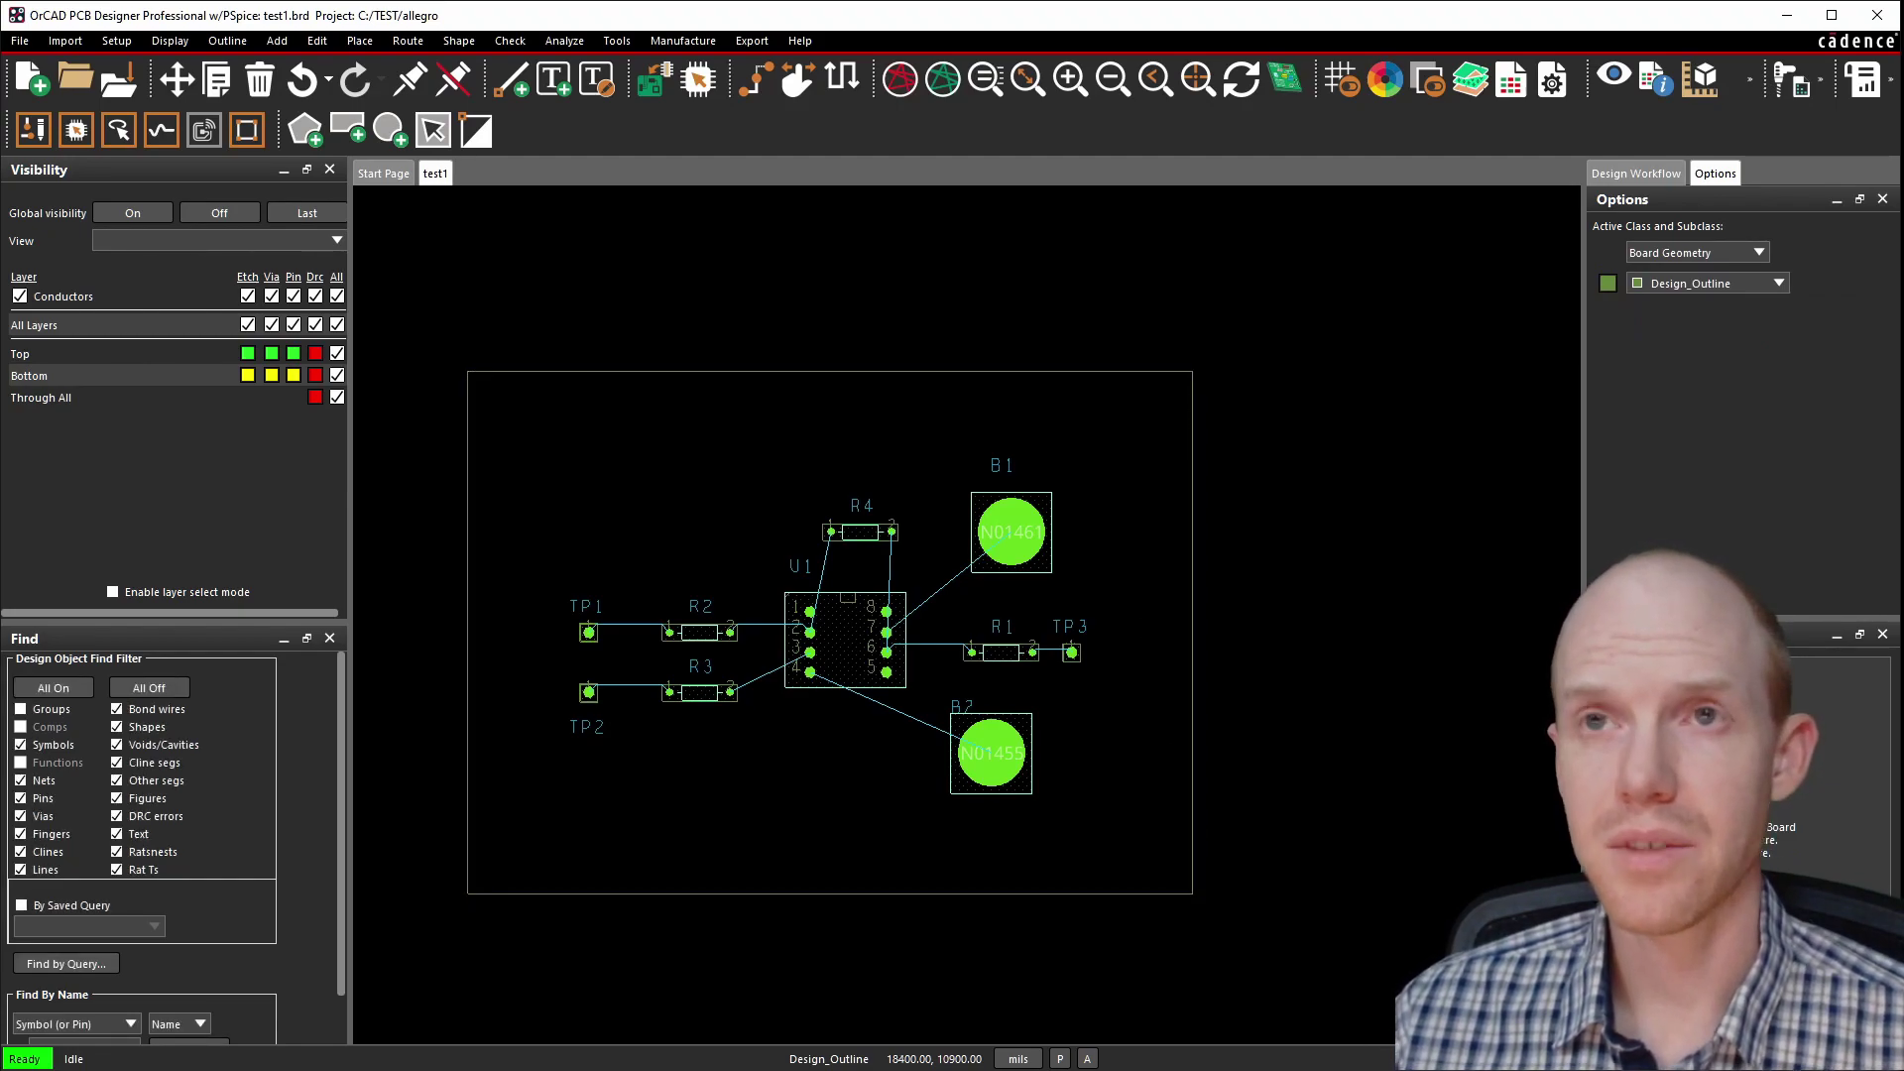
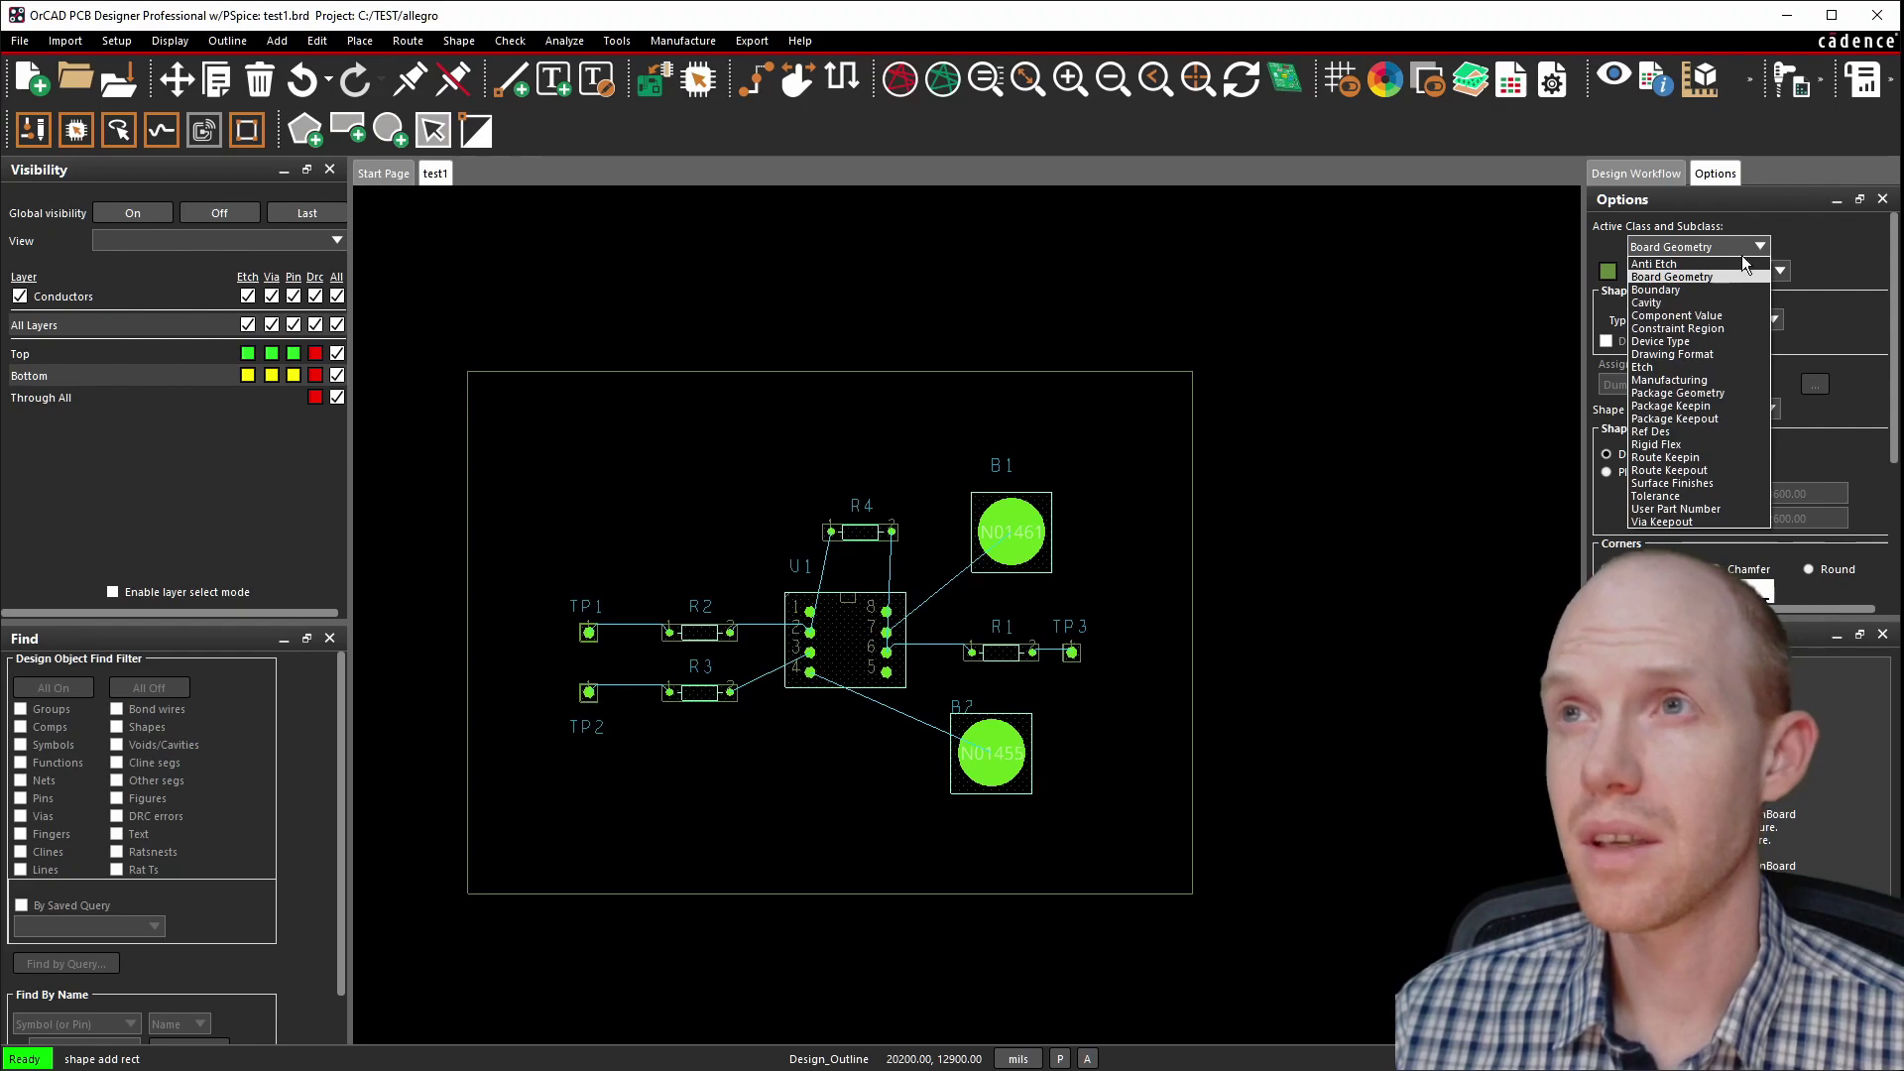
Draw a Package Keepin rectangle on subclass All, from the outline's upper-left corner to just inside its lower-right corner.
{"action": "left_click", "coordinate": [1718, 403]}
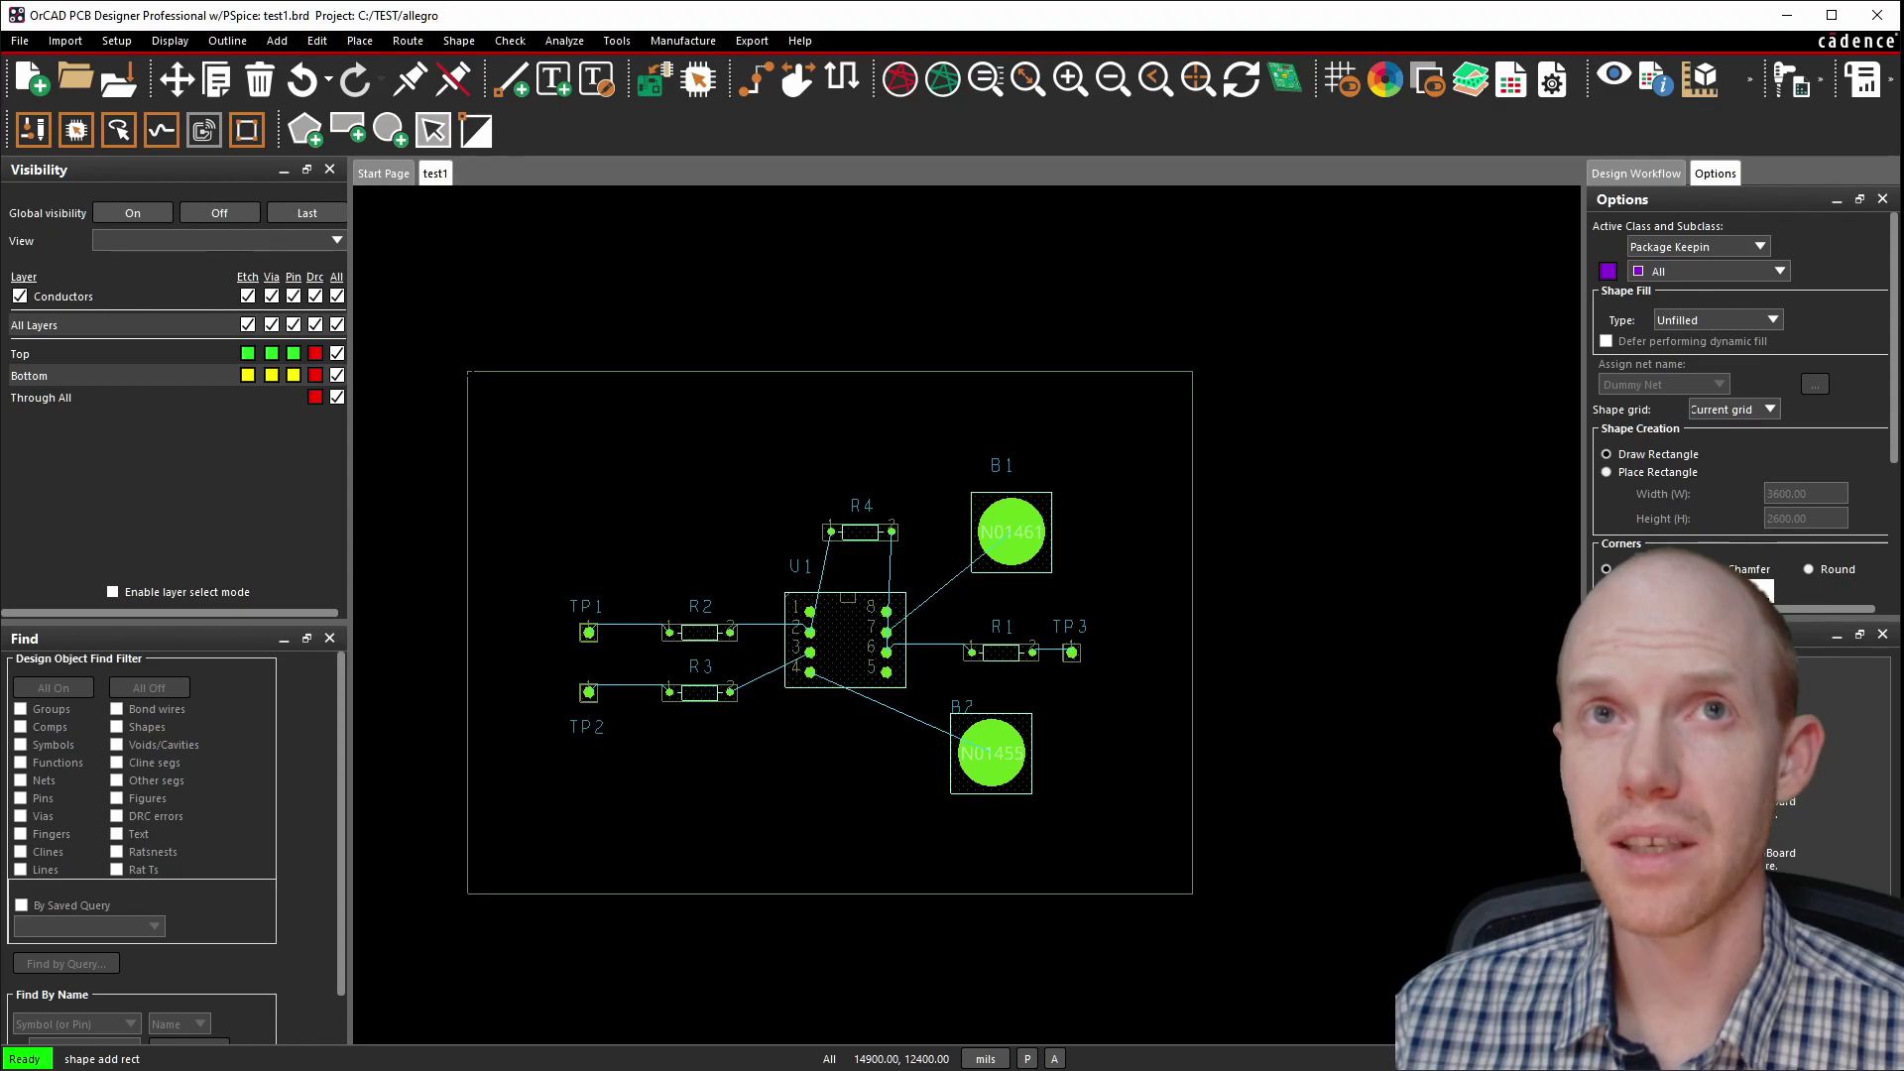
{"action": "left_click", "coordinate": [468, 373]}
{"action": "left_click", "coordinate": [1173, 873]}
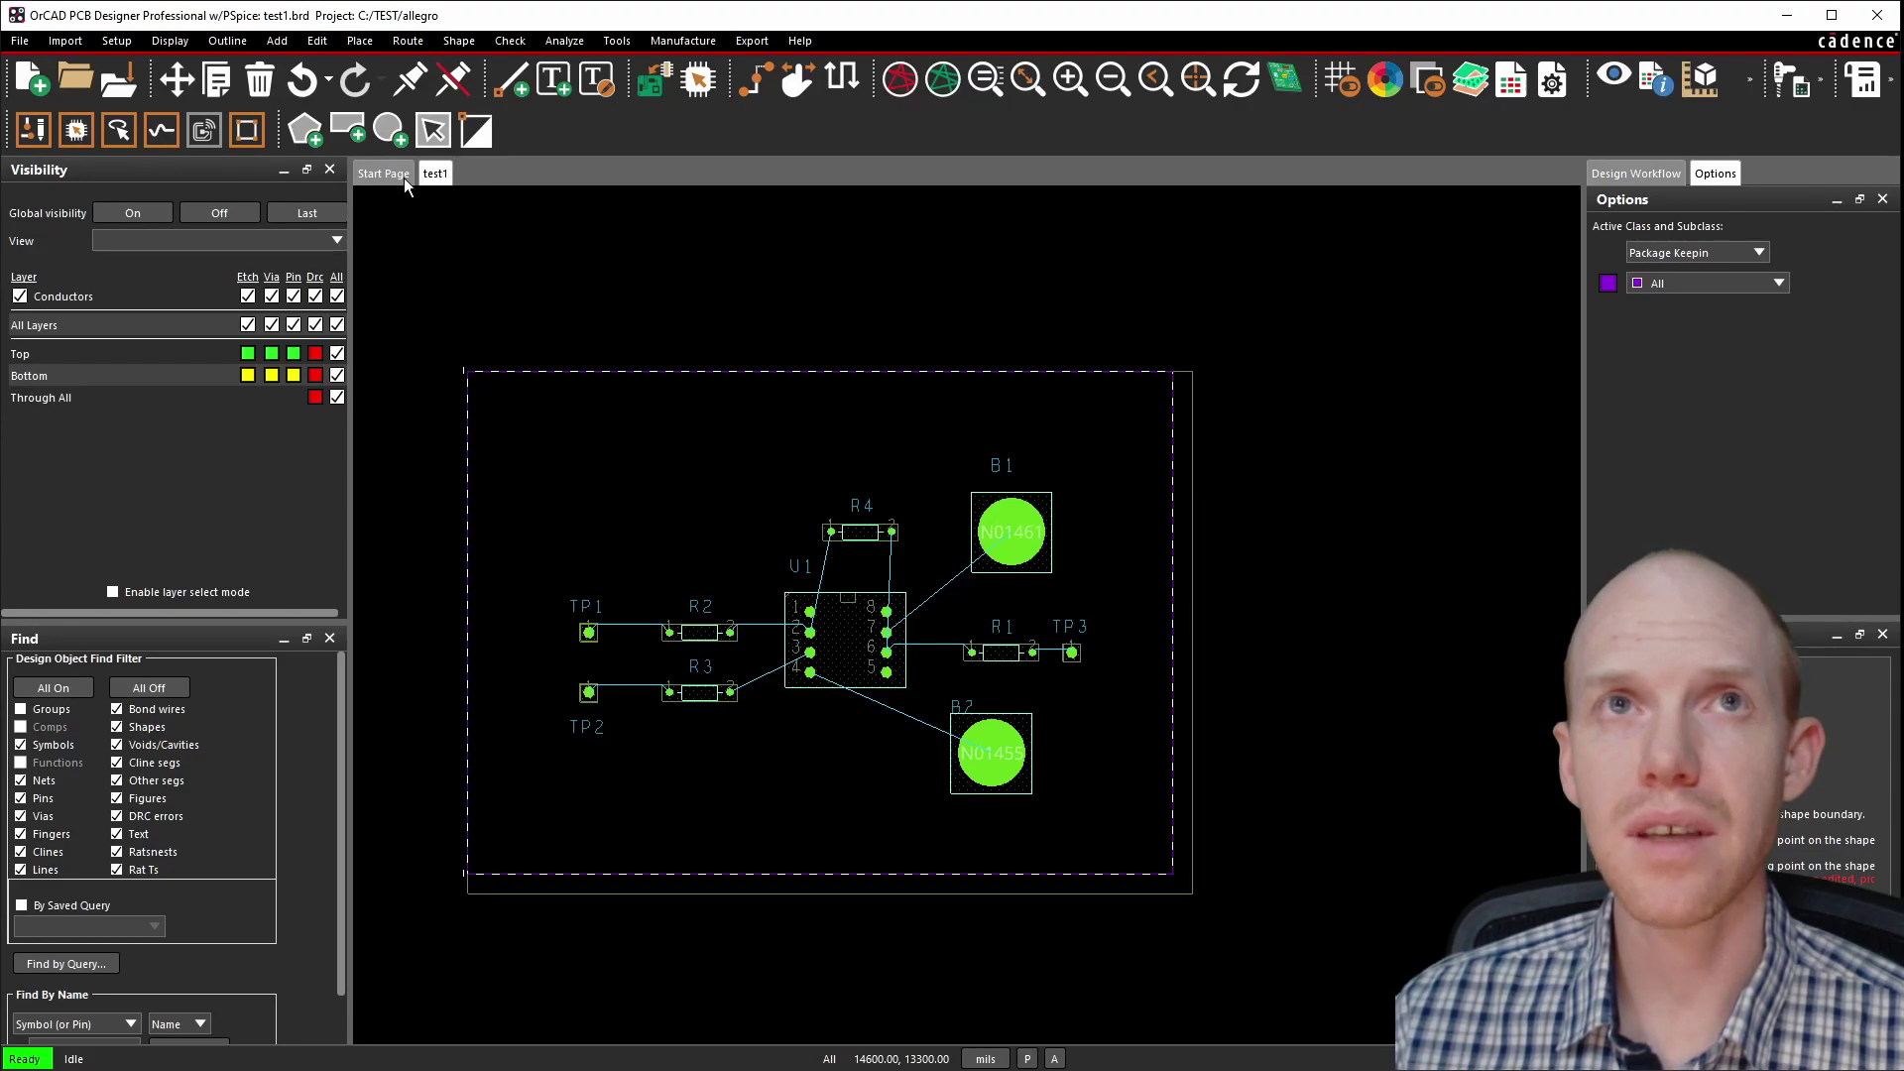
Move the Package Keepin's upper-left, upper-right and lower-left corners inward so its upper and left edges sit about 100 mils inside the board outline.
{"action": "left_click", "coordinate": [433, 132]}
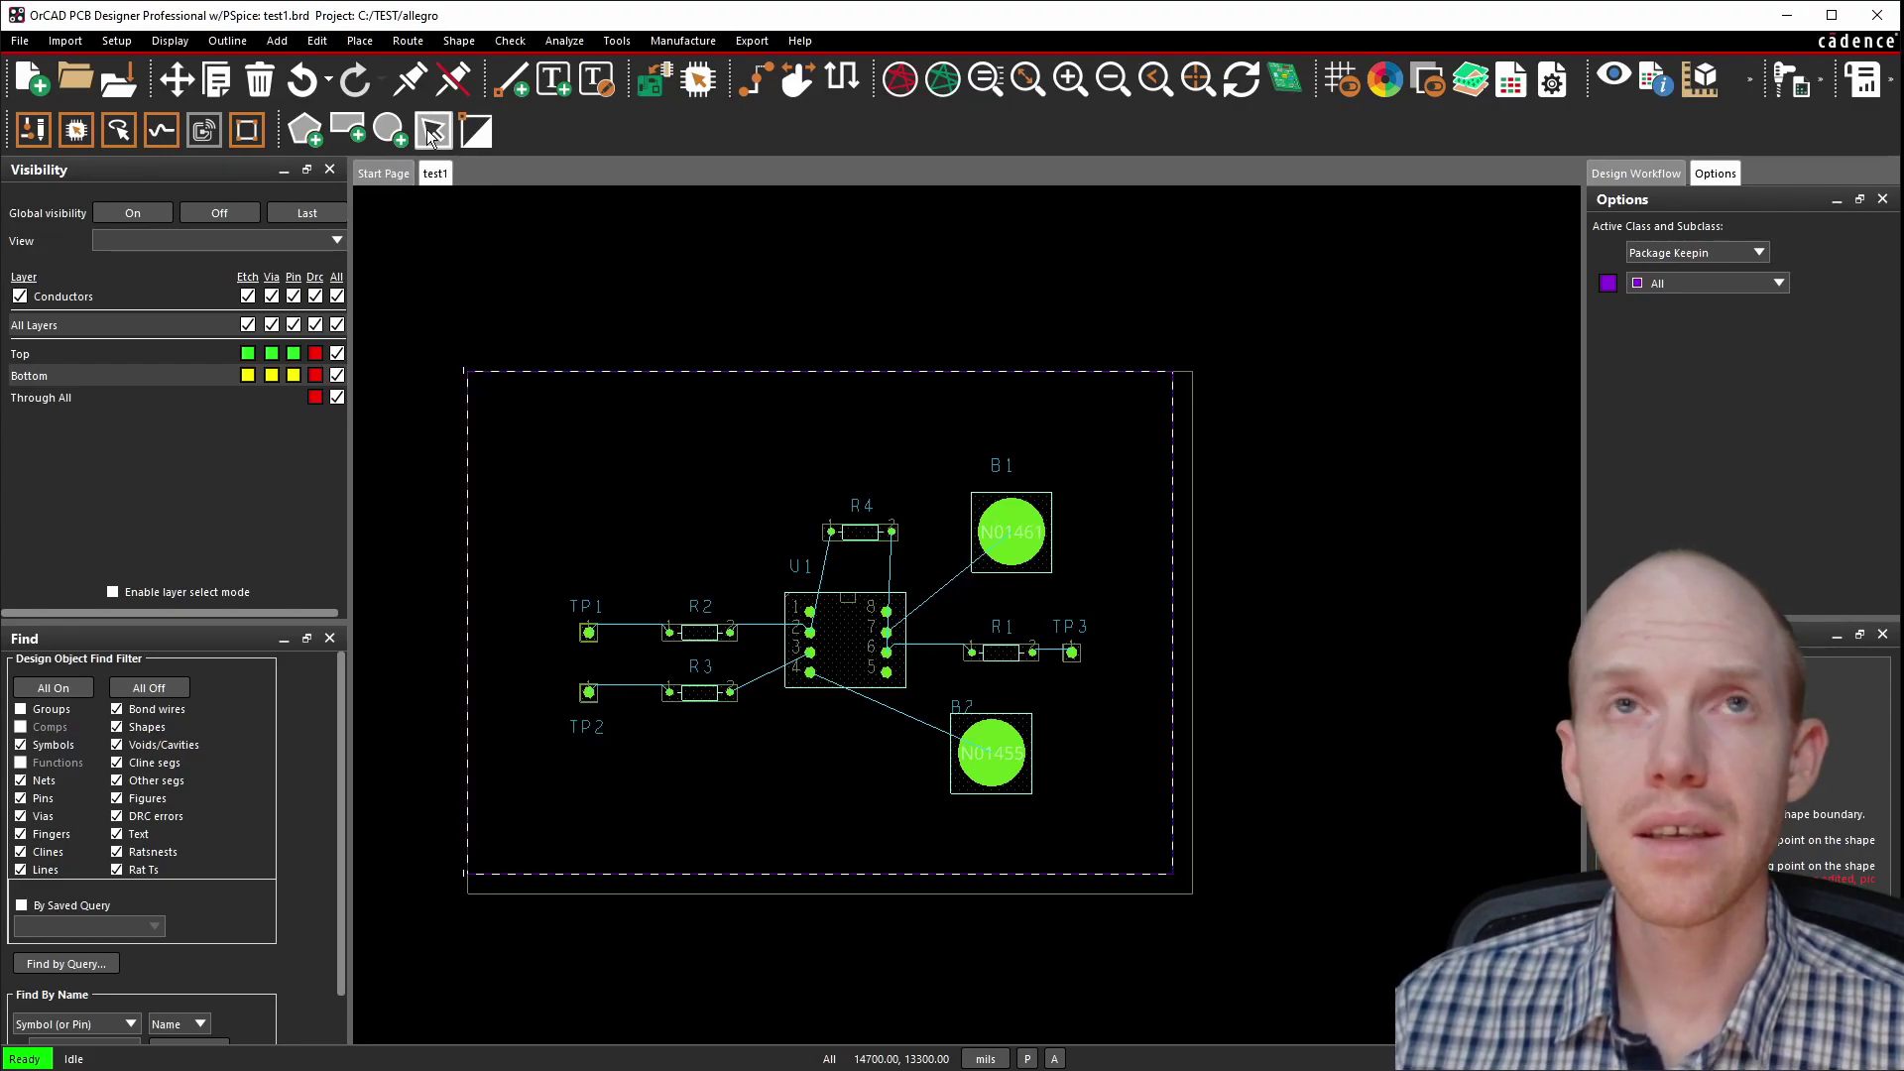
{"action": "left_click", "coordinate": [433, 132]}
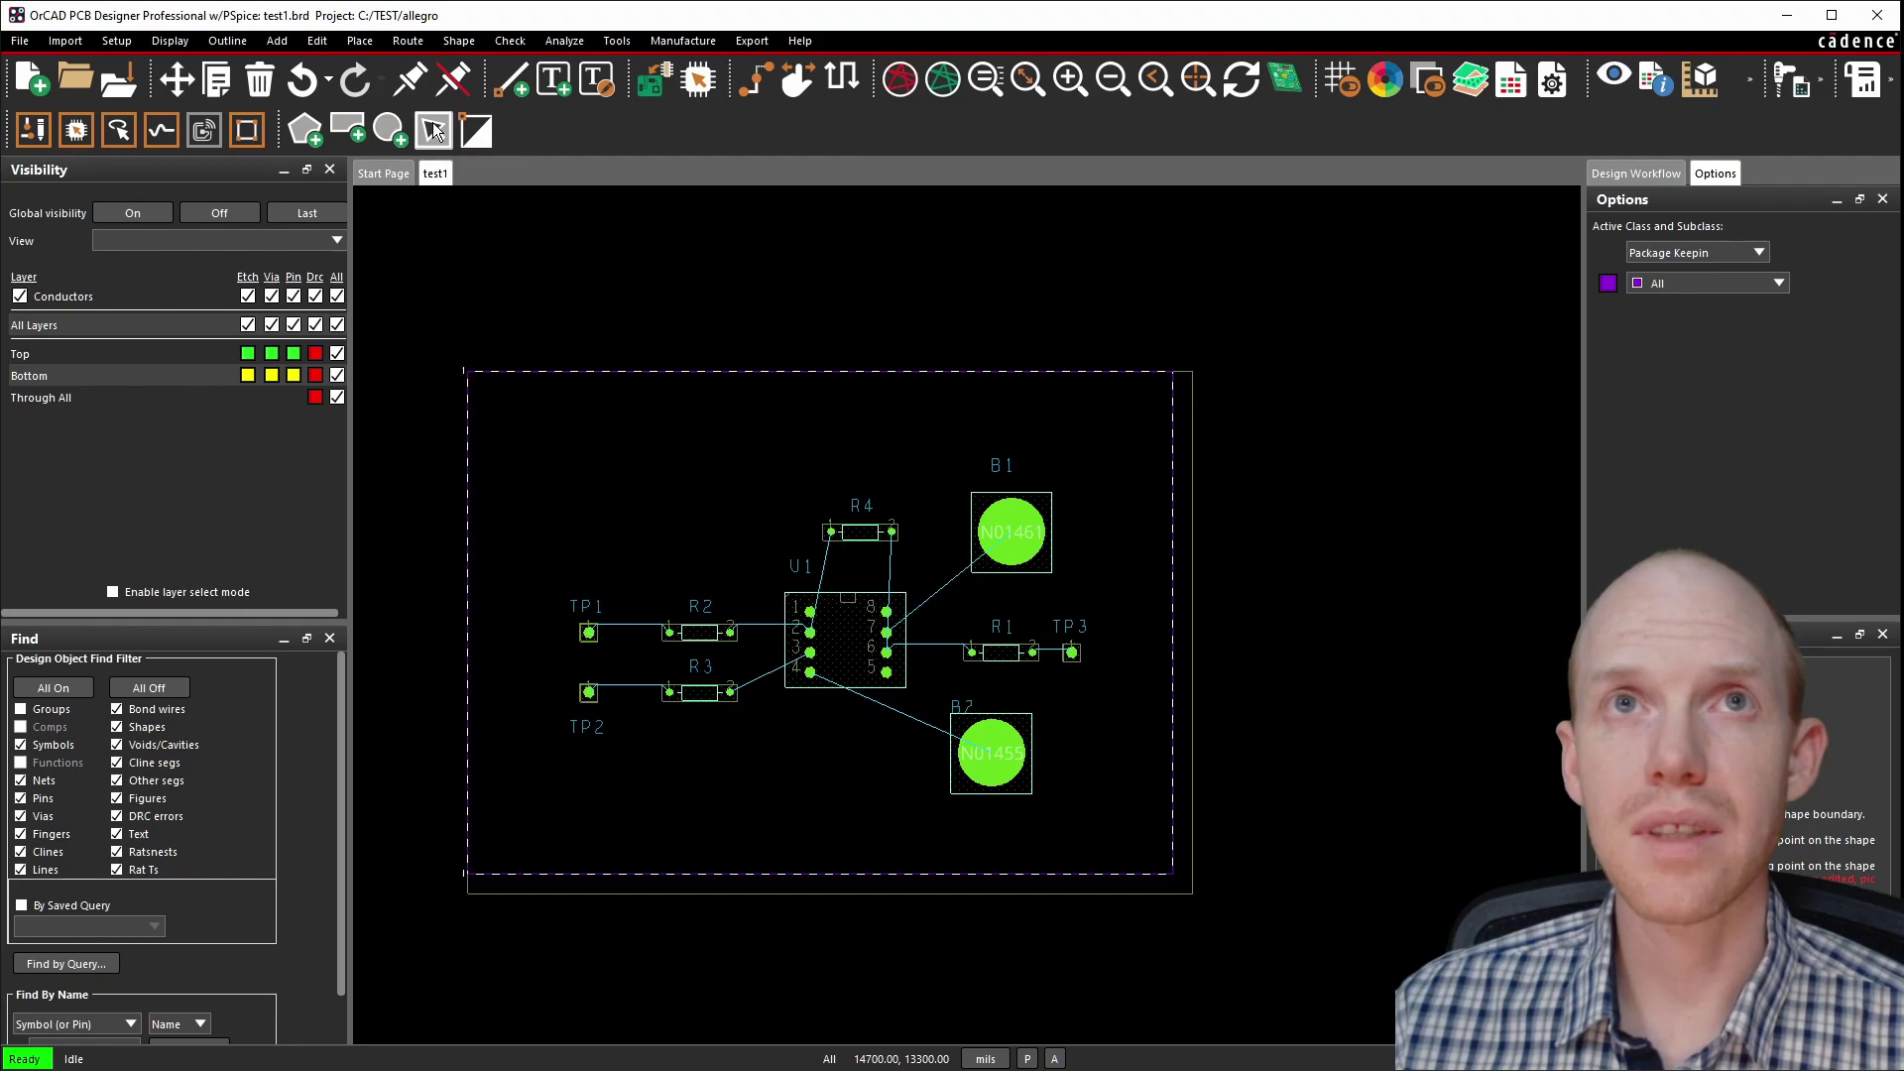
{"action": "left_click", "coordinate": [524, 372]}
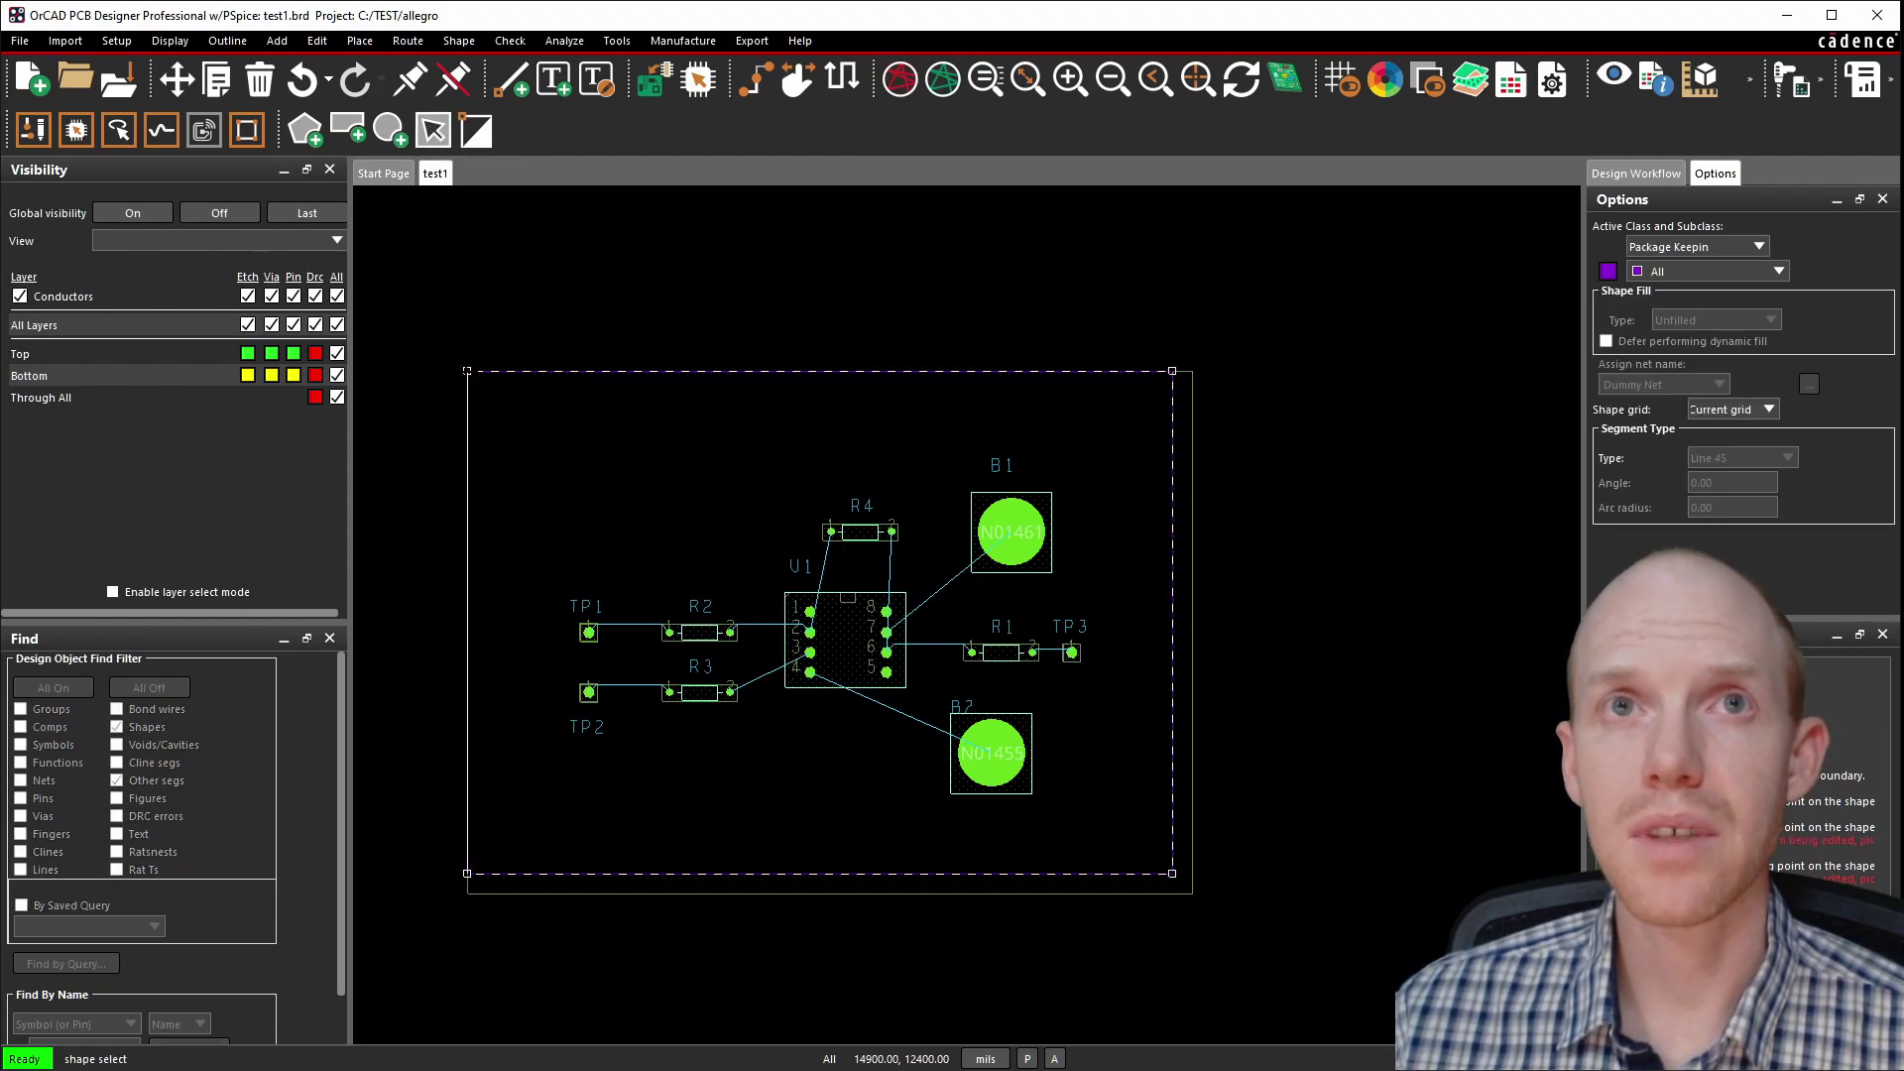
{"action": "left_click", "coordinate": [467, 370]}
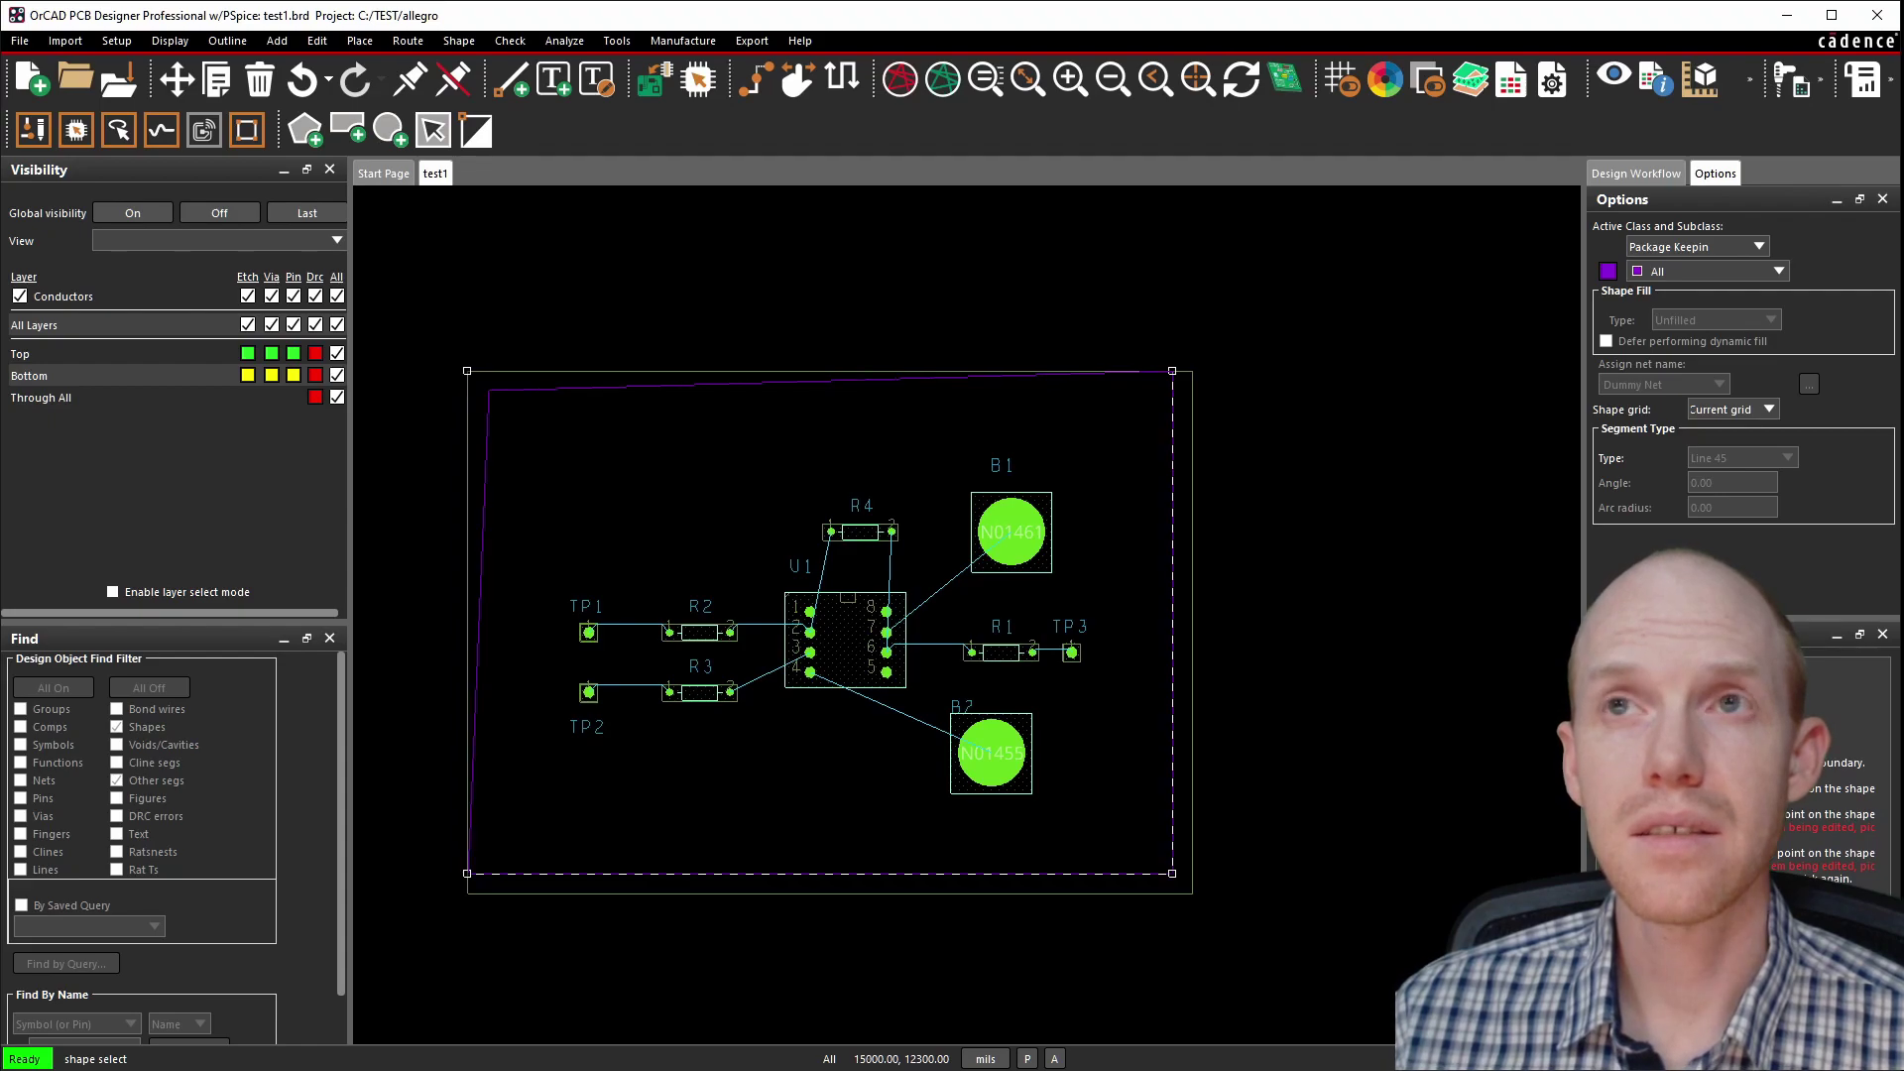
{"action": "left_click", "coordinate": [1171, 371]}
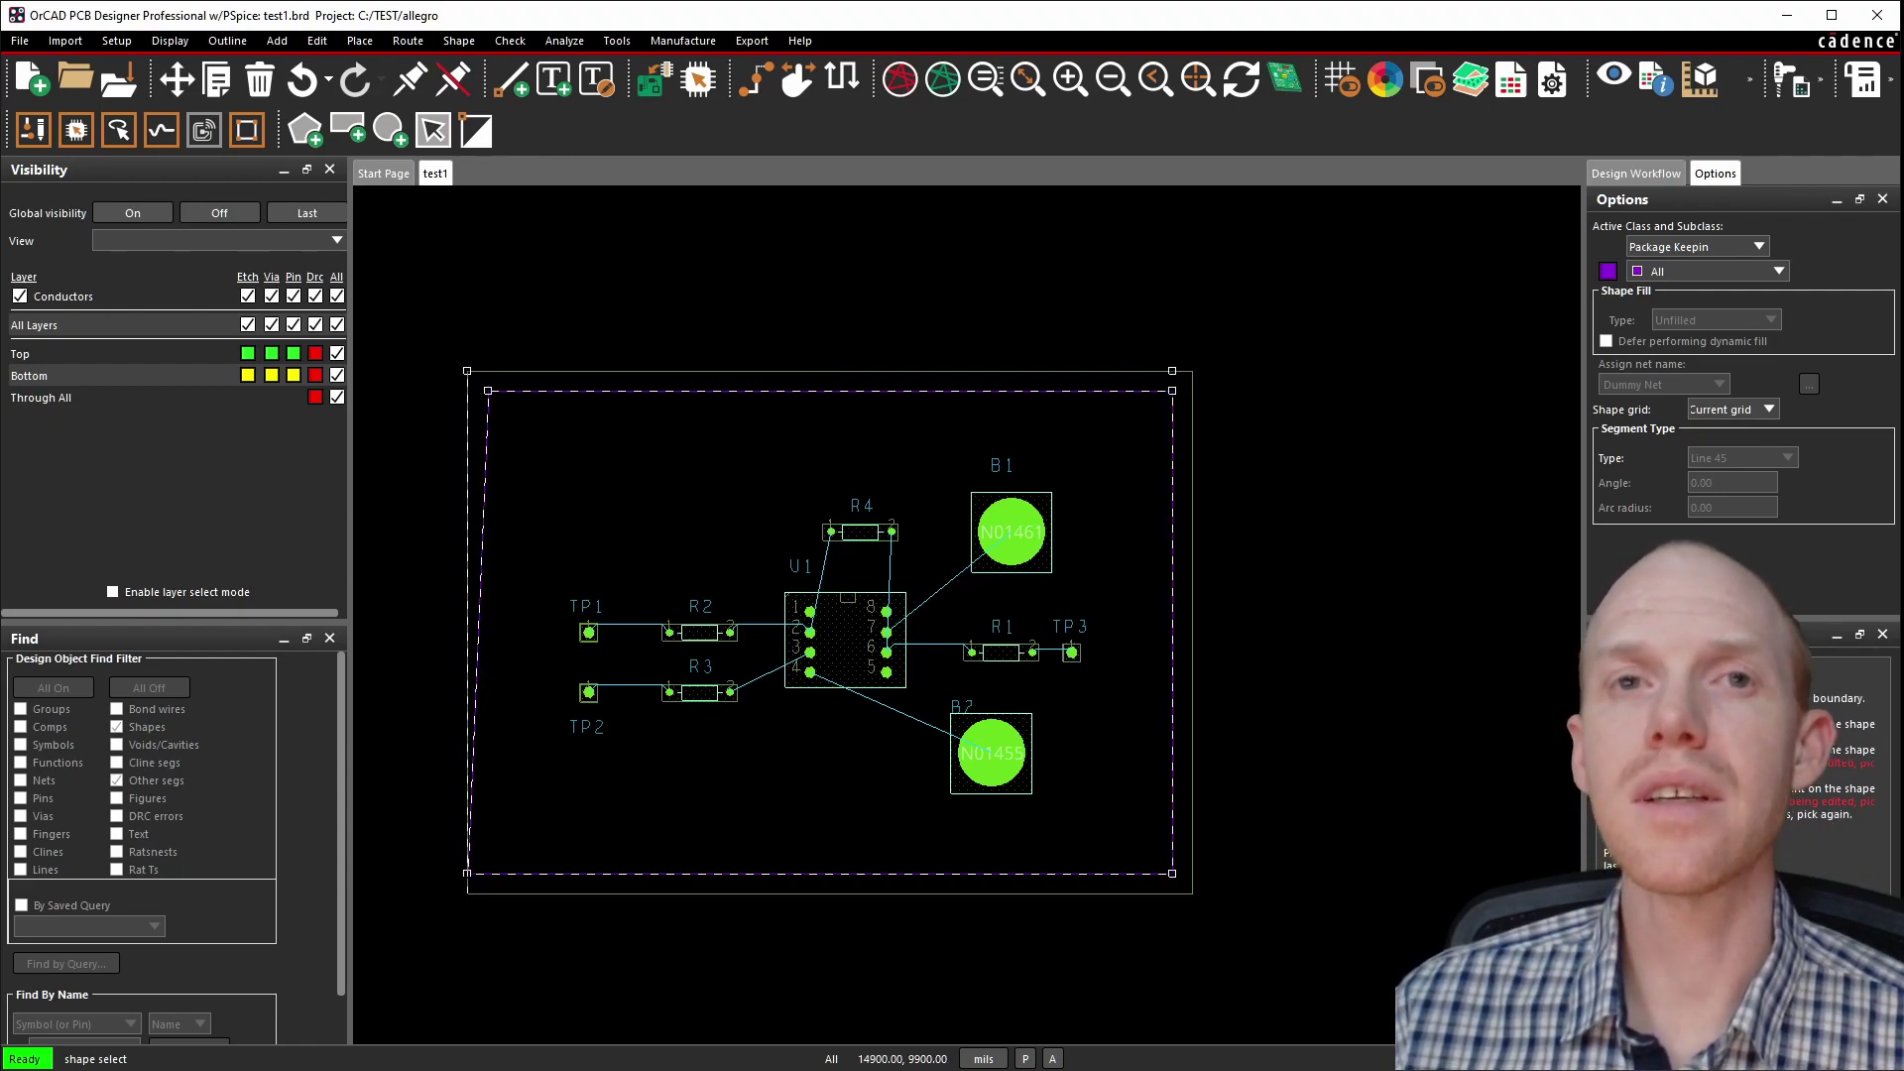
{"action": "left_click", "coordinate": [467, 873]}
{"action": "left_click", "coordinate": [488, 873]}
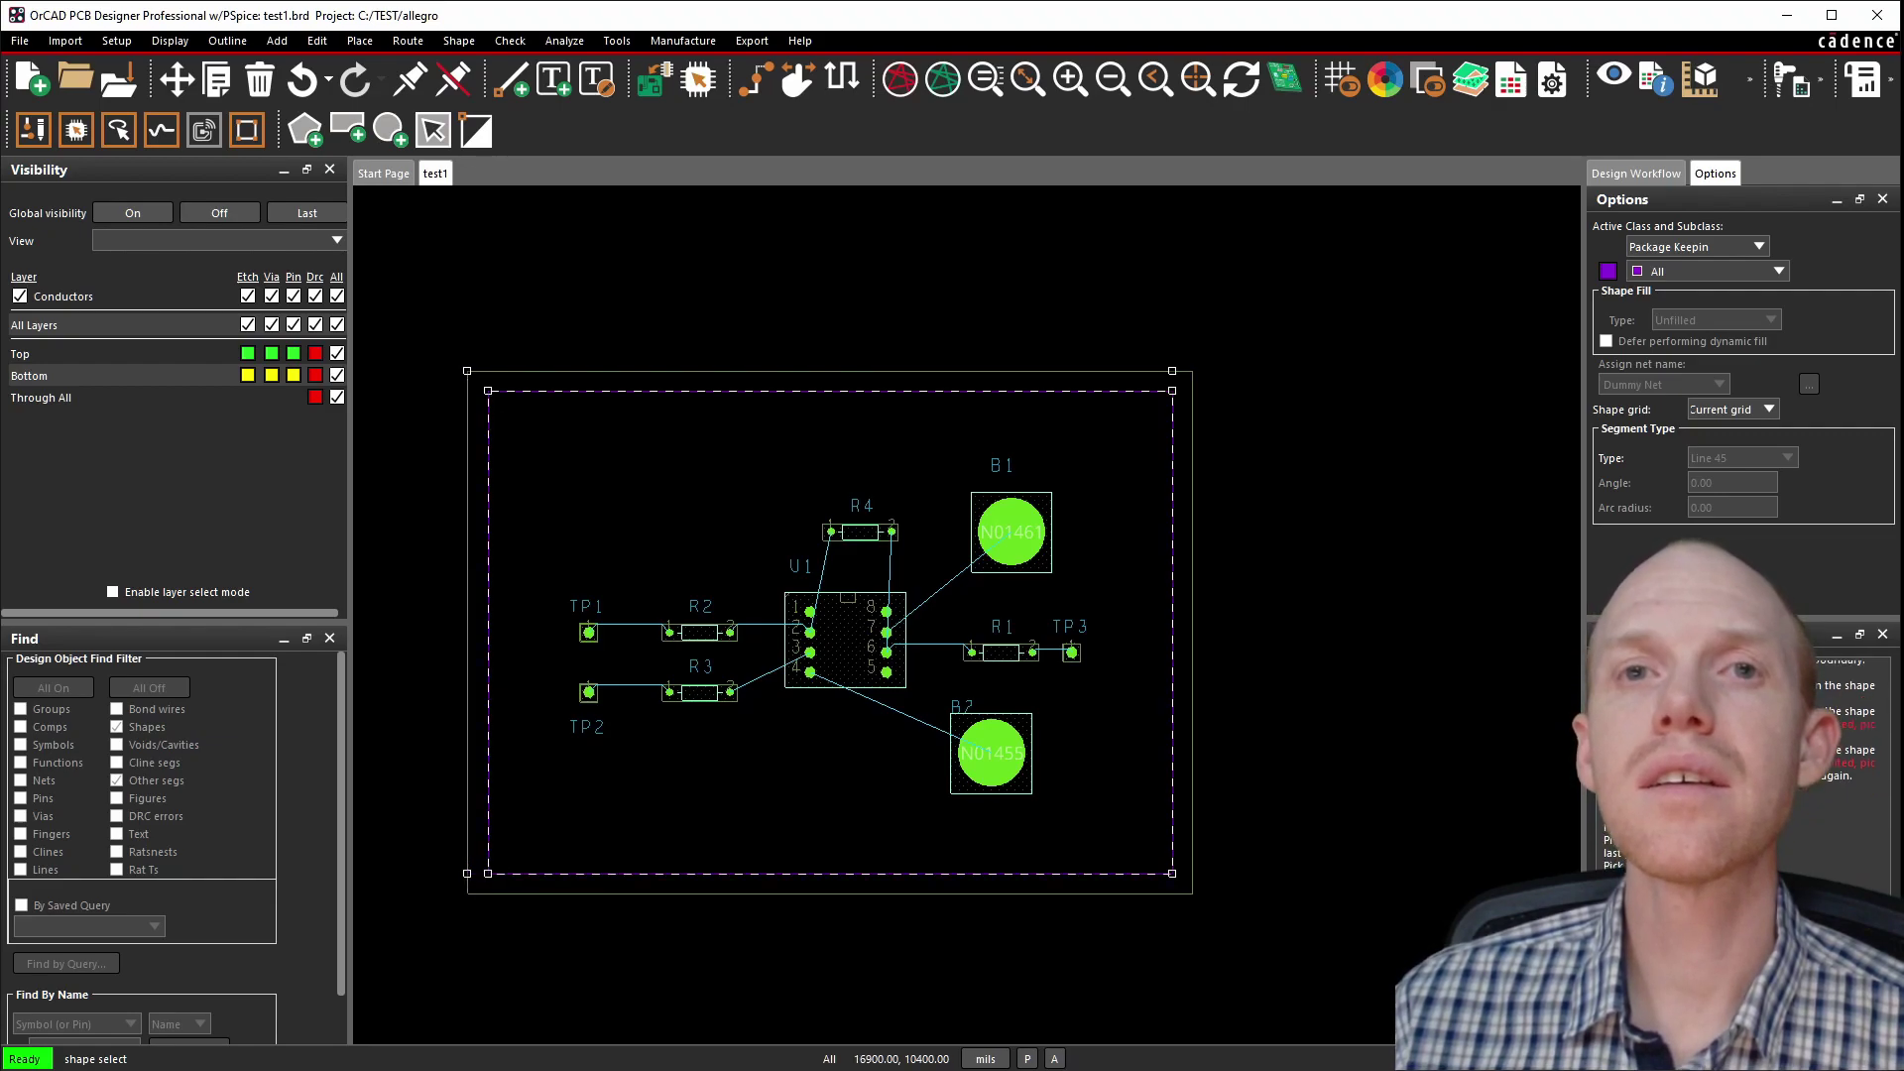
{"action": "left_click", "coordinate": [489, 738]}
{"action": "key", "text": "Escape"}
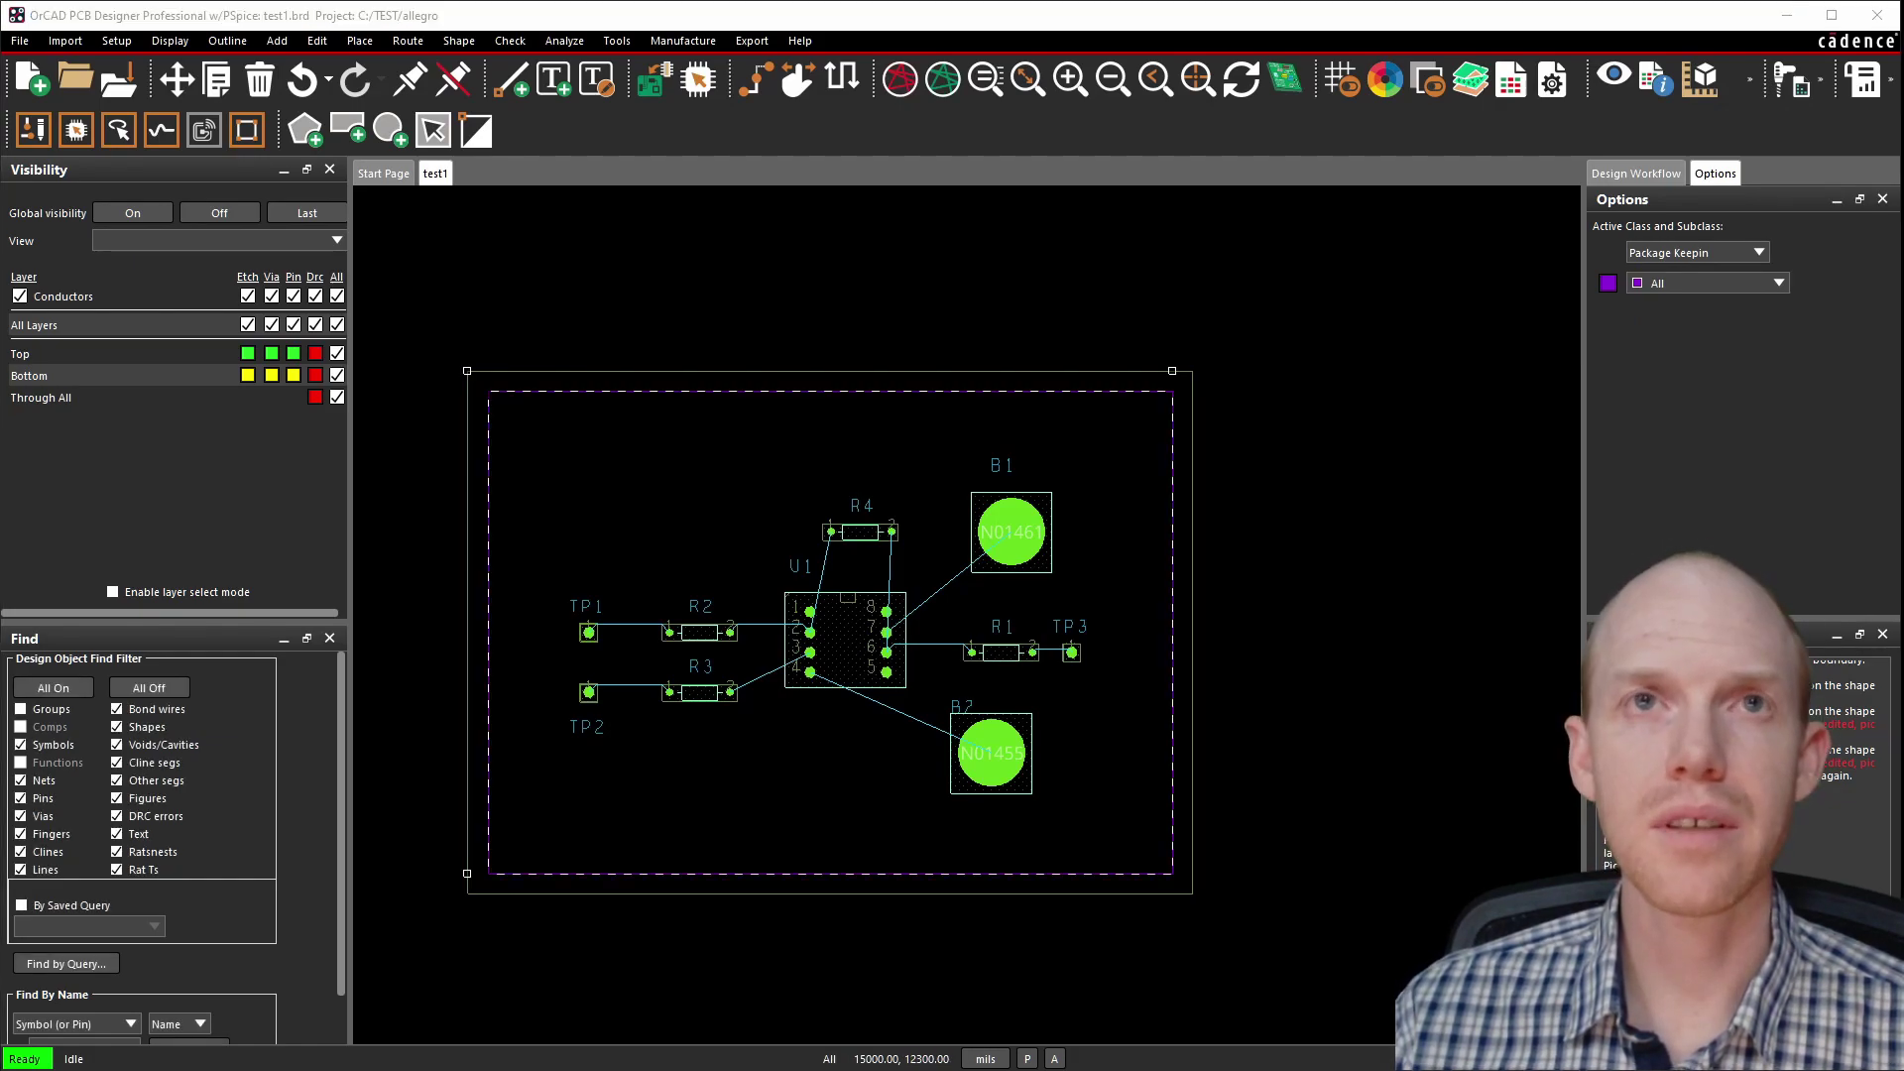
Set the Non-Etch grid spacing to 25 in both x and y and apply it.
{"action": "left_click", "coordinate": [116, 40]}
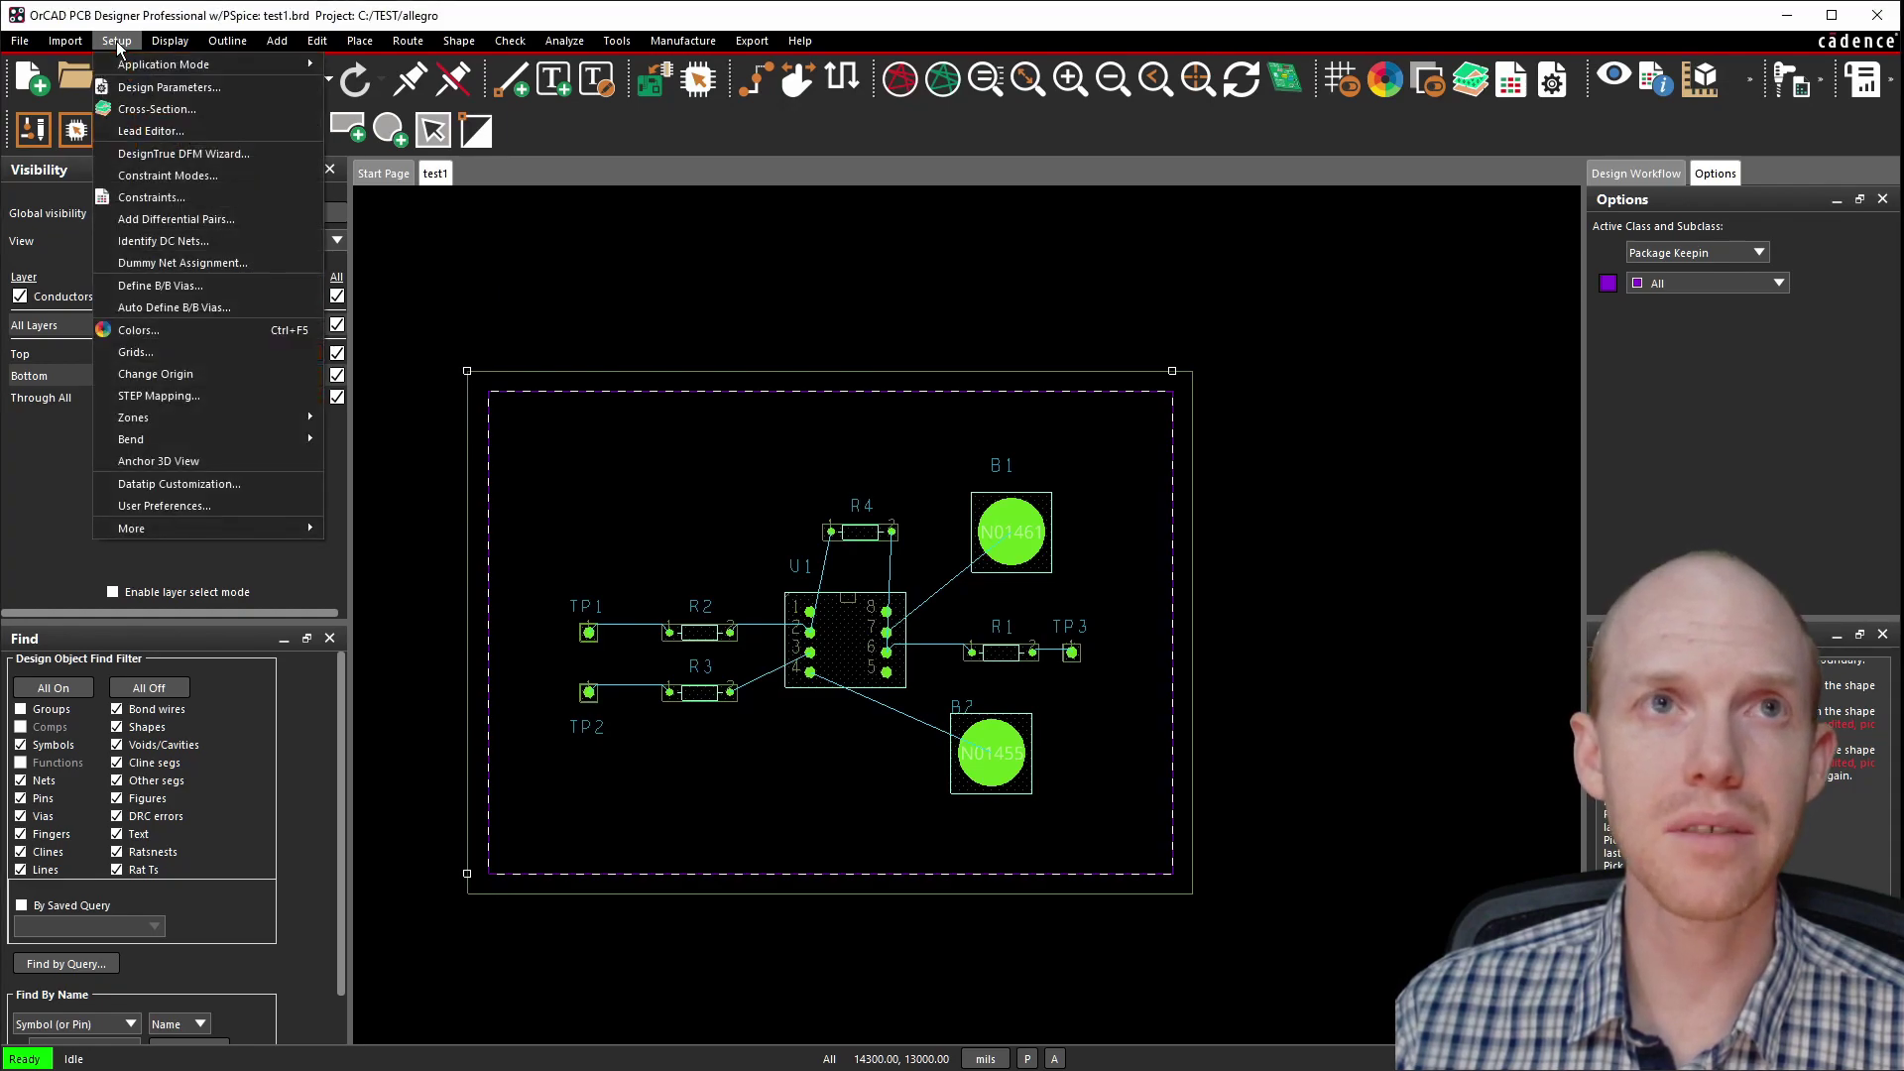
{"action": "left_click", "coordinate": [161, 352]}
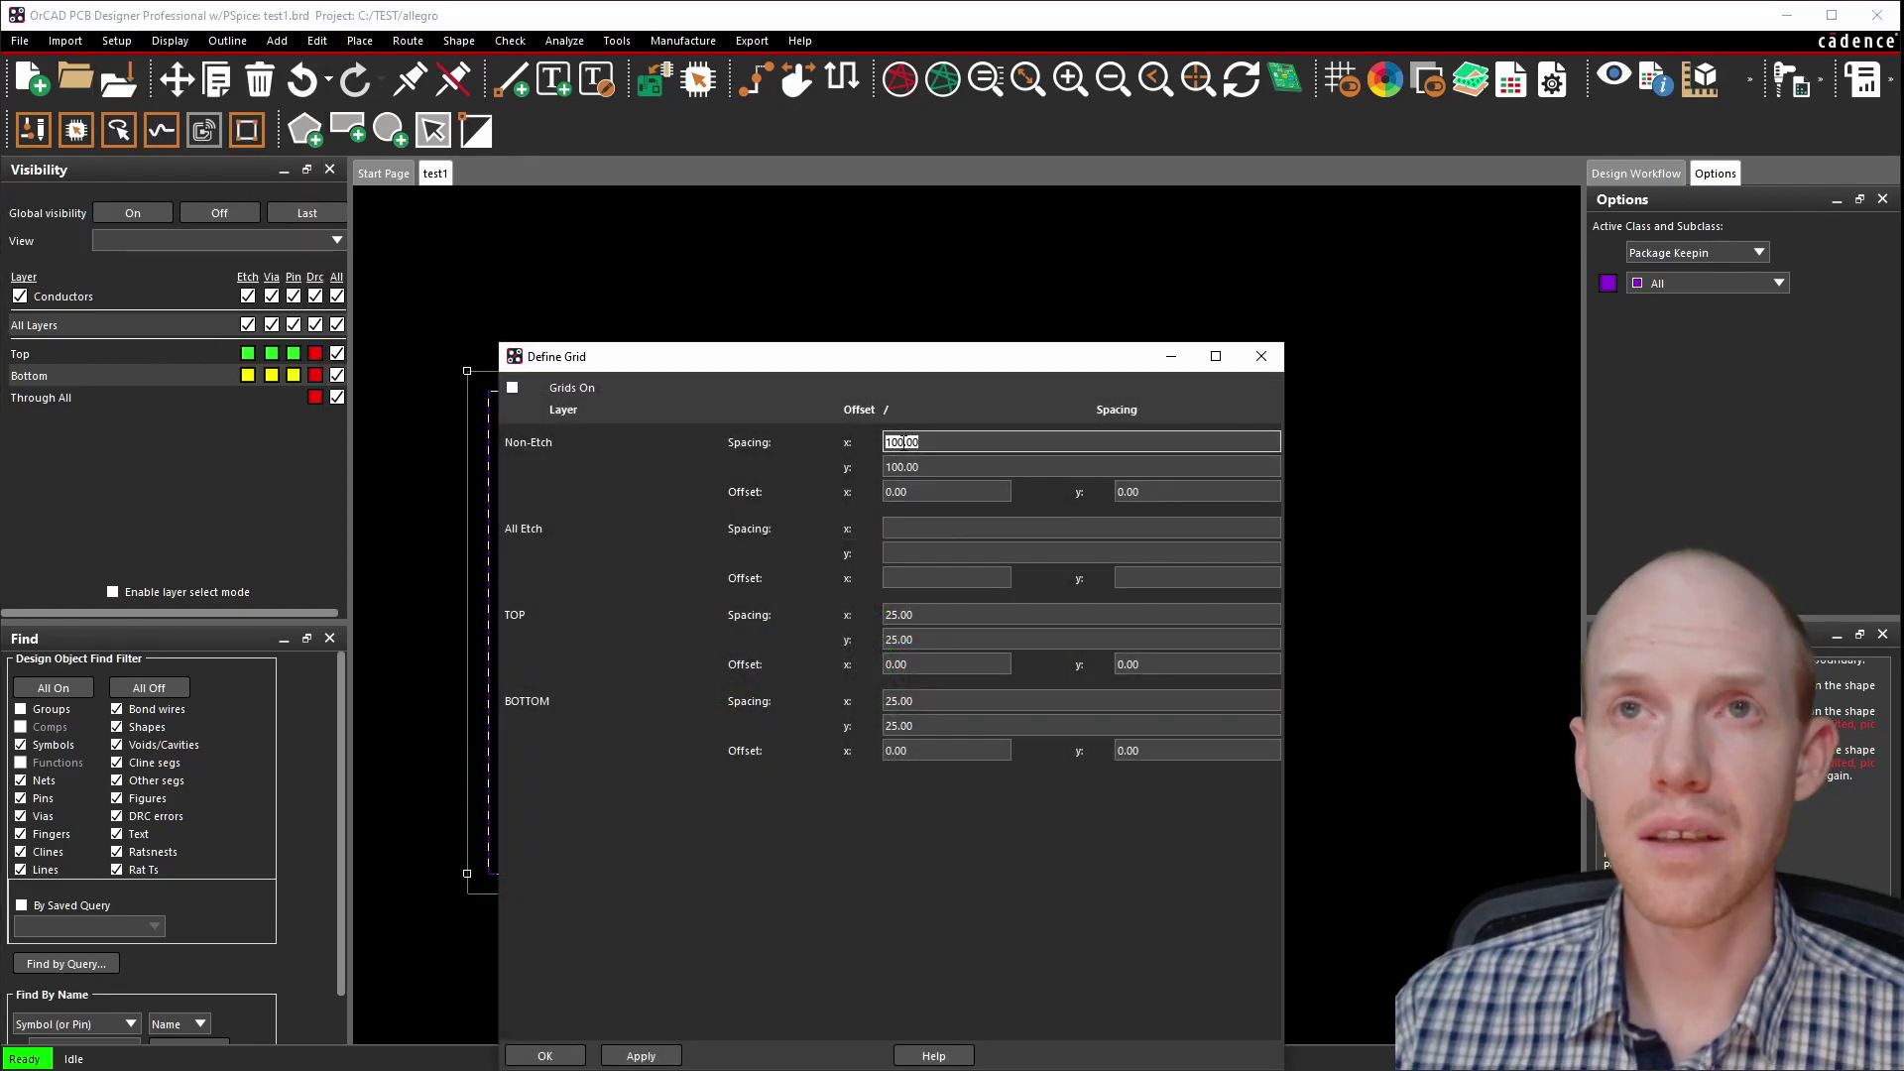
{"action": "left_click", "coordinate": [898, 443]}
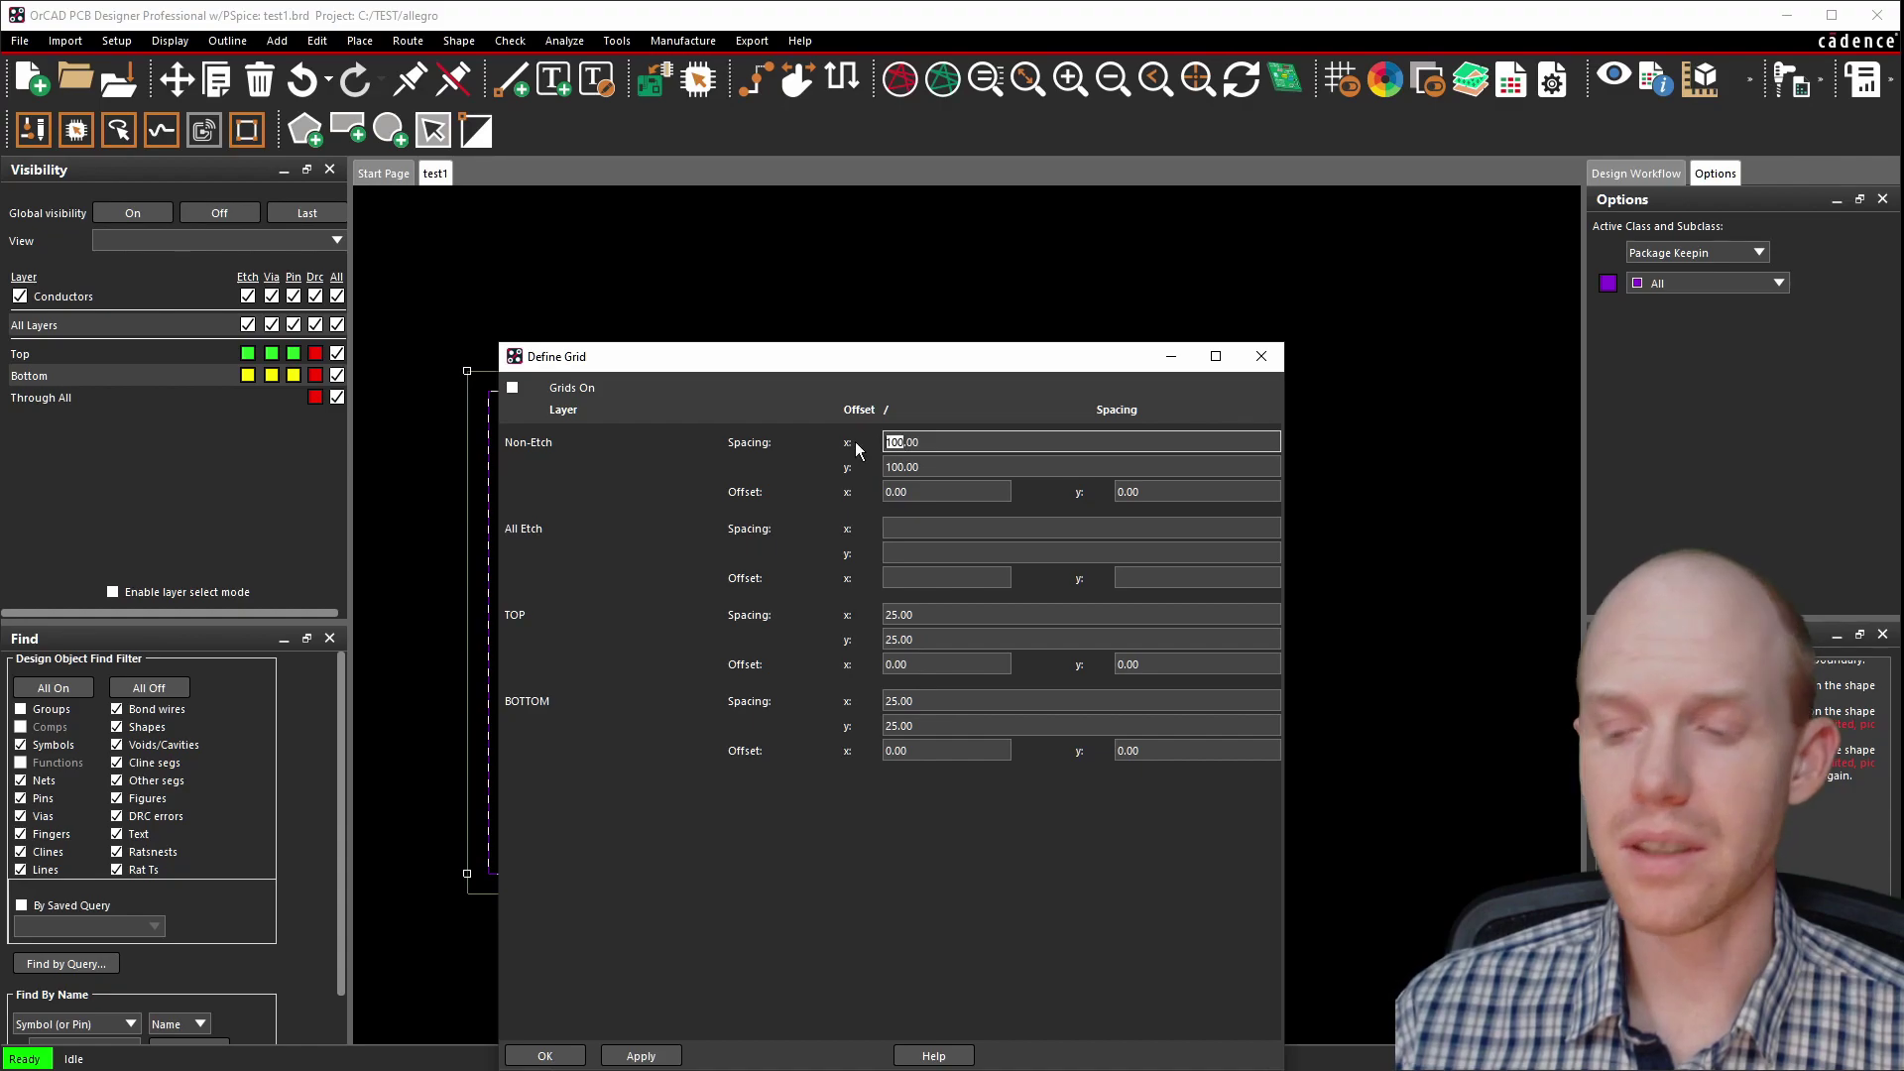
{"action": "type", "text": "25"}
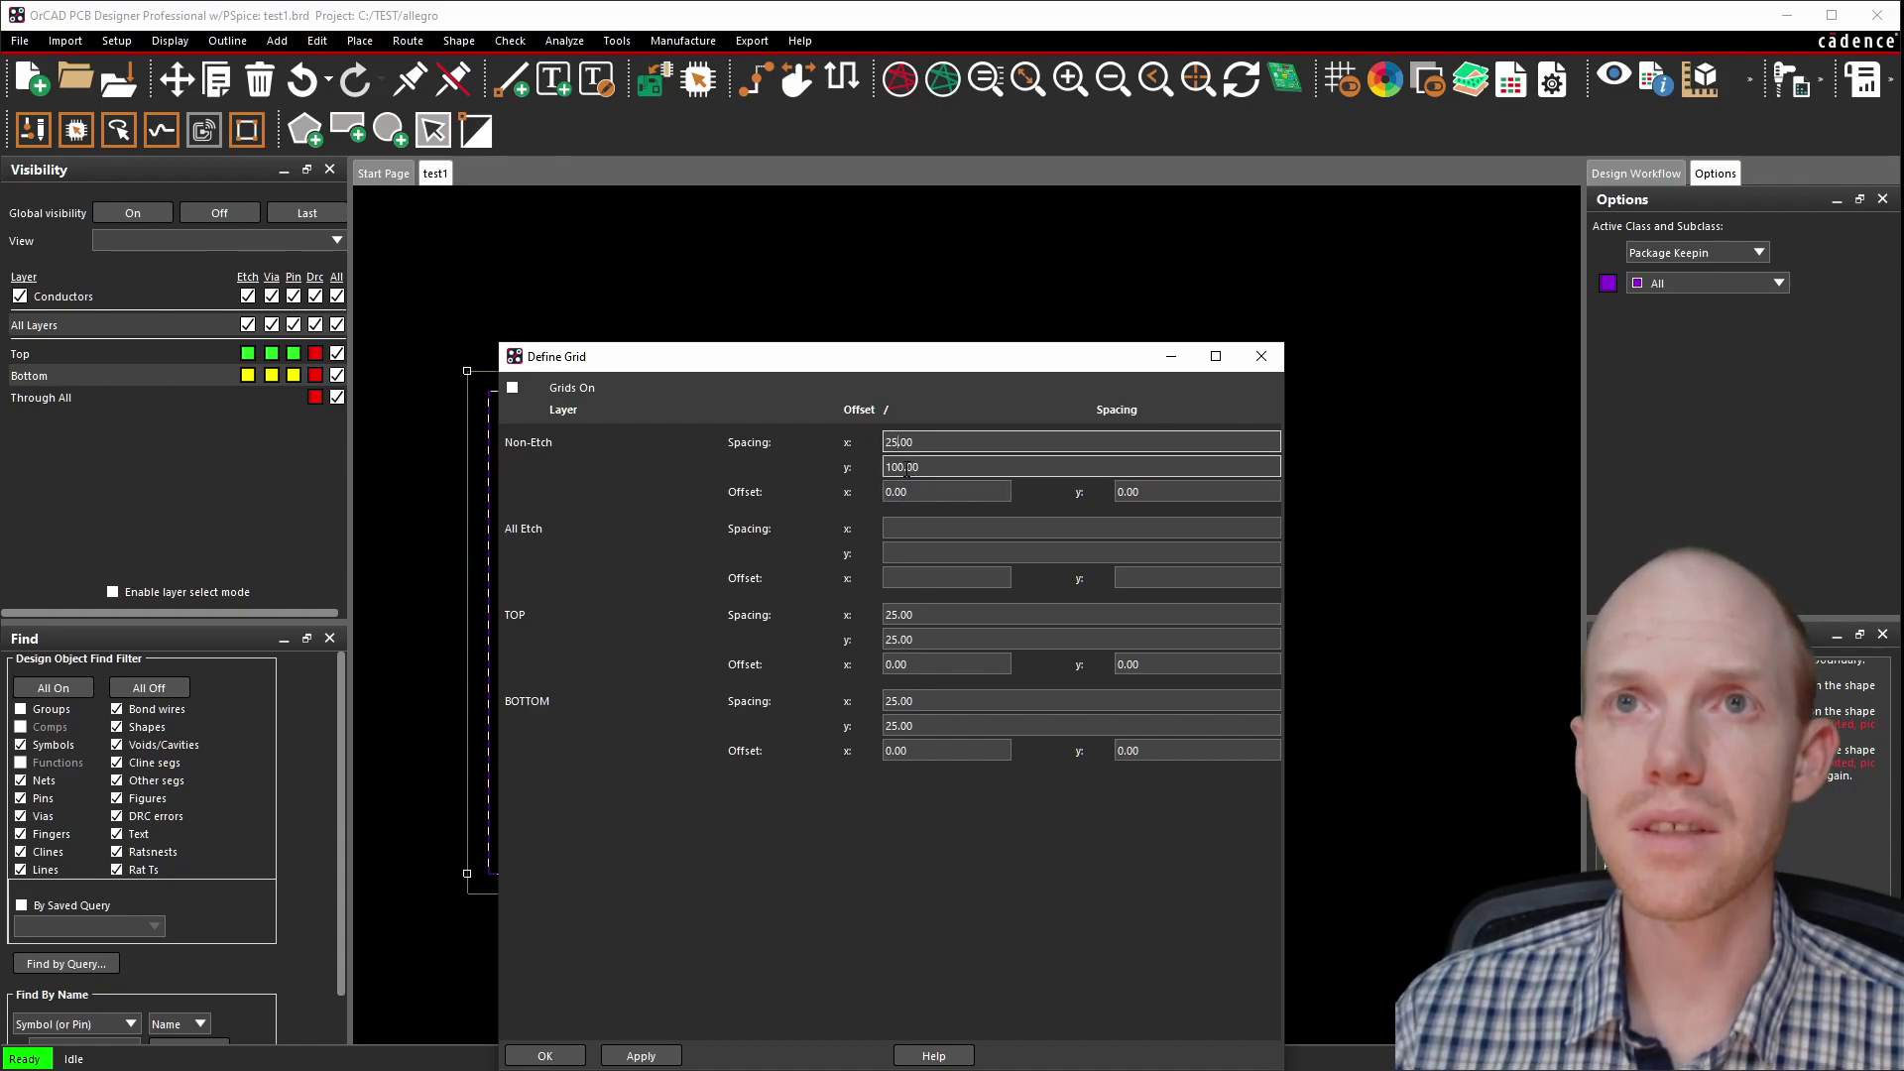
{"action": "left_click", "coordinate": [878, 468]}
{"action": "double_click", "coordinate": [902, 468]}
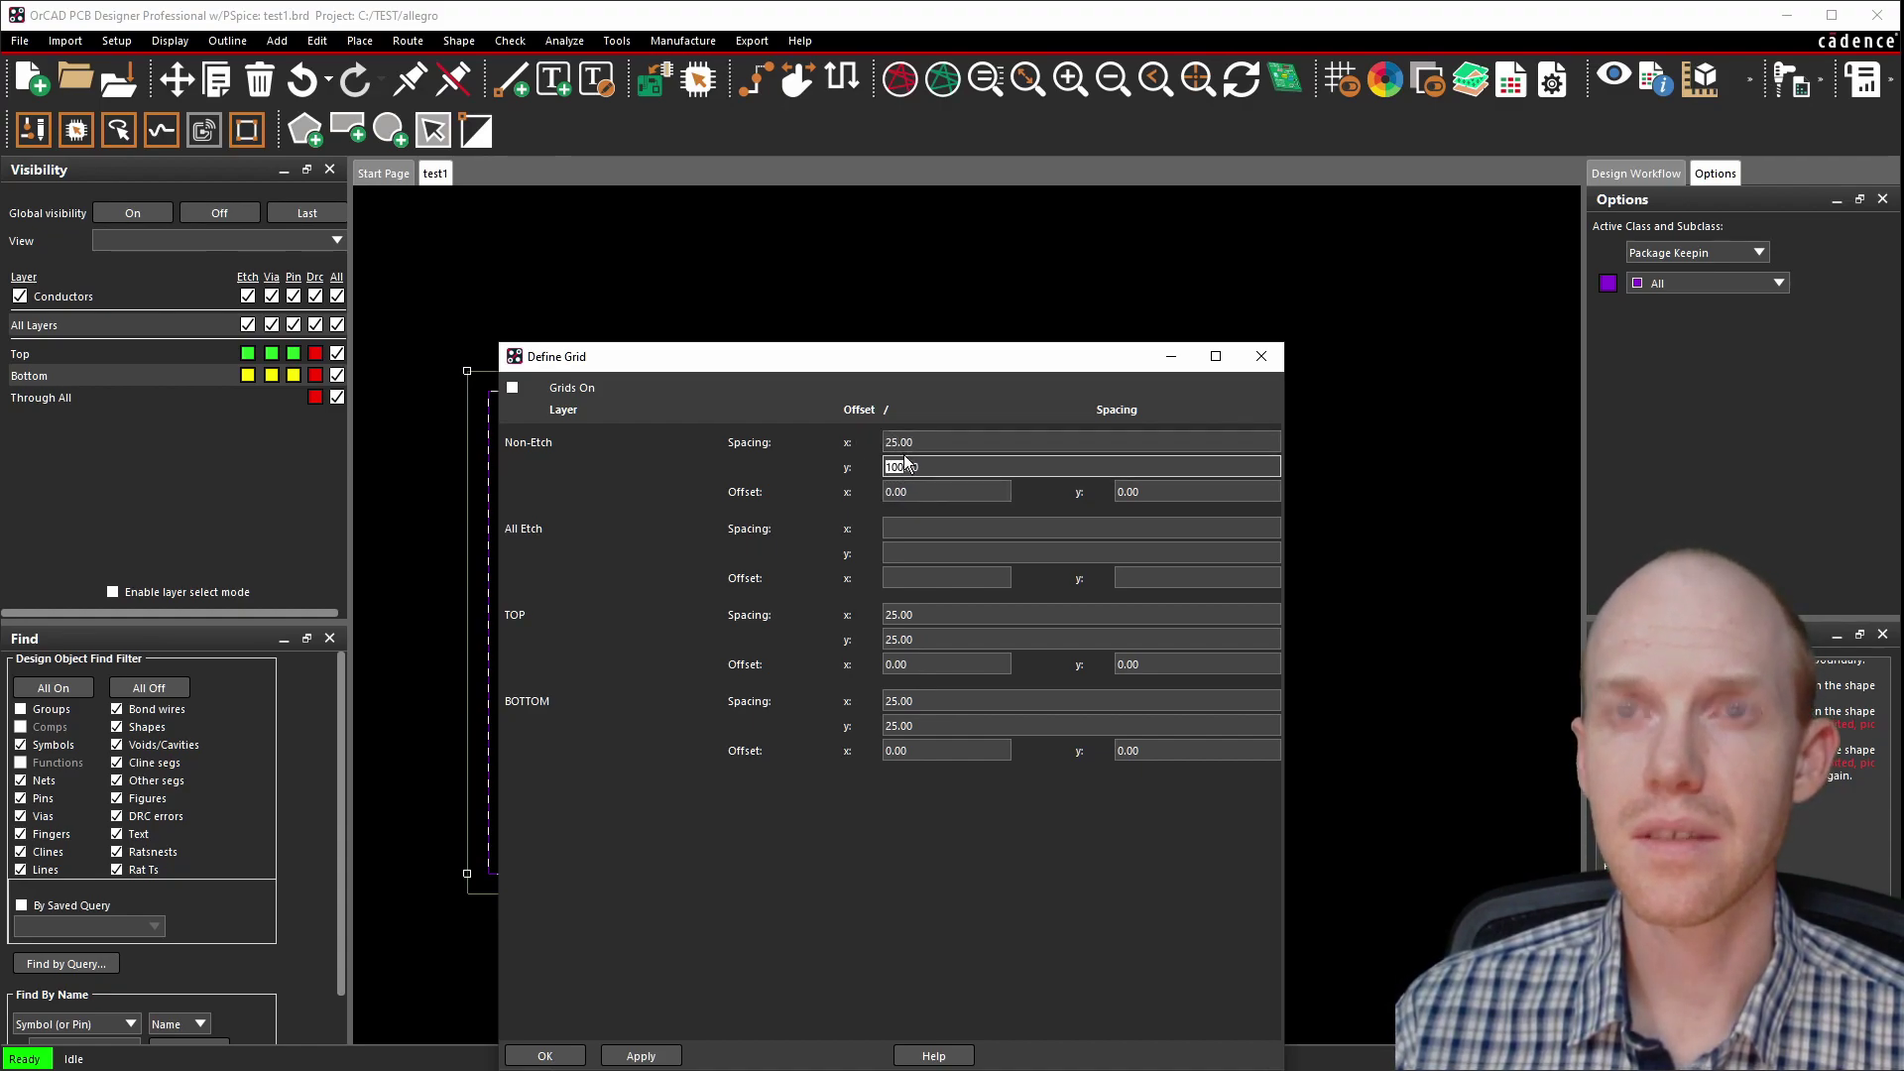
{"action": "type", "text": "25"}
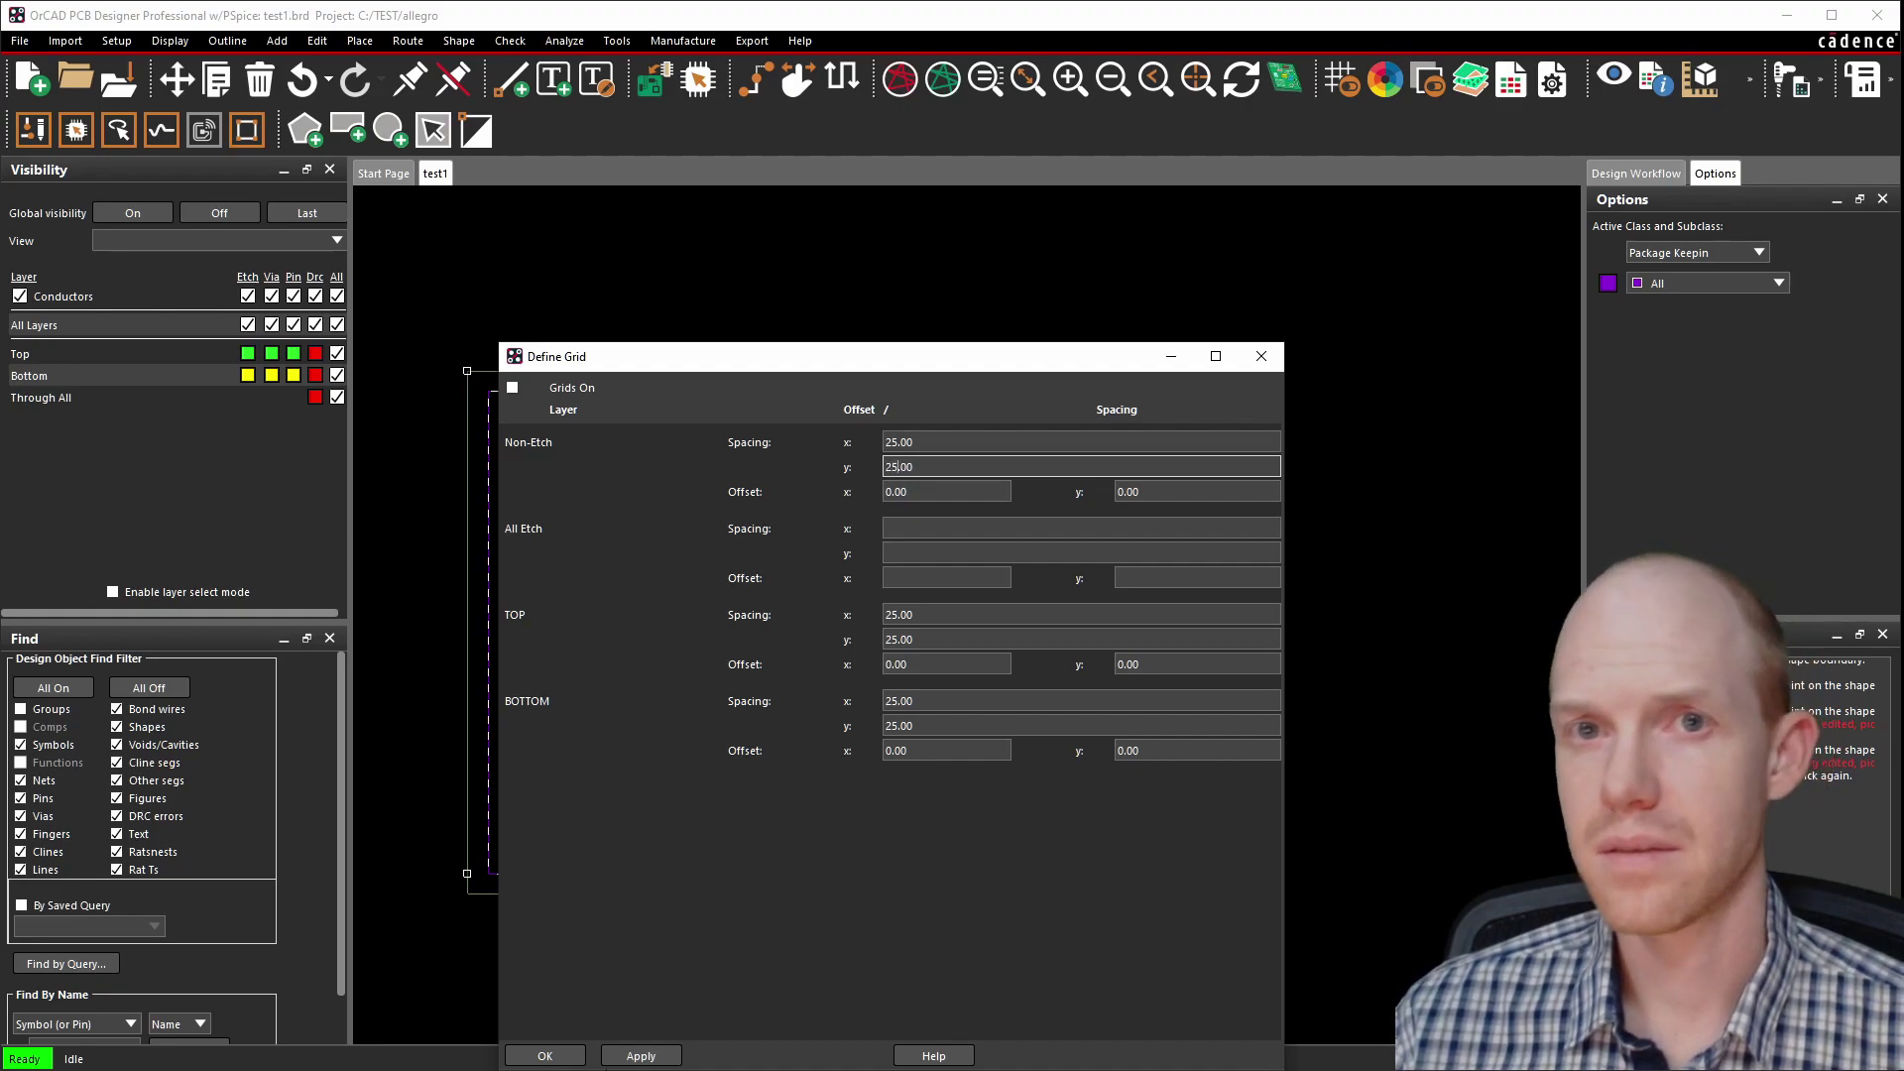
{"action": "left_click", "coordinate": [640, 1054]}
{"action": "left_click", "coordinate": [1266, 359]}
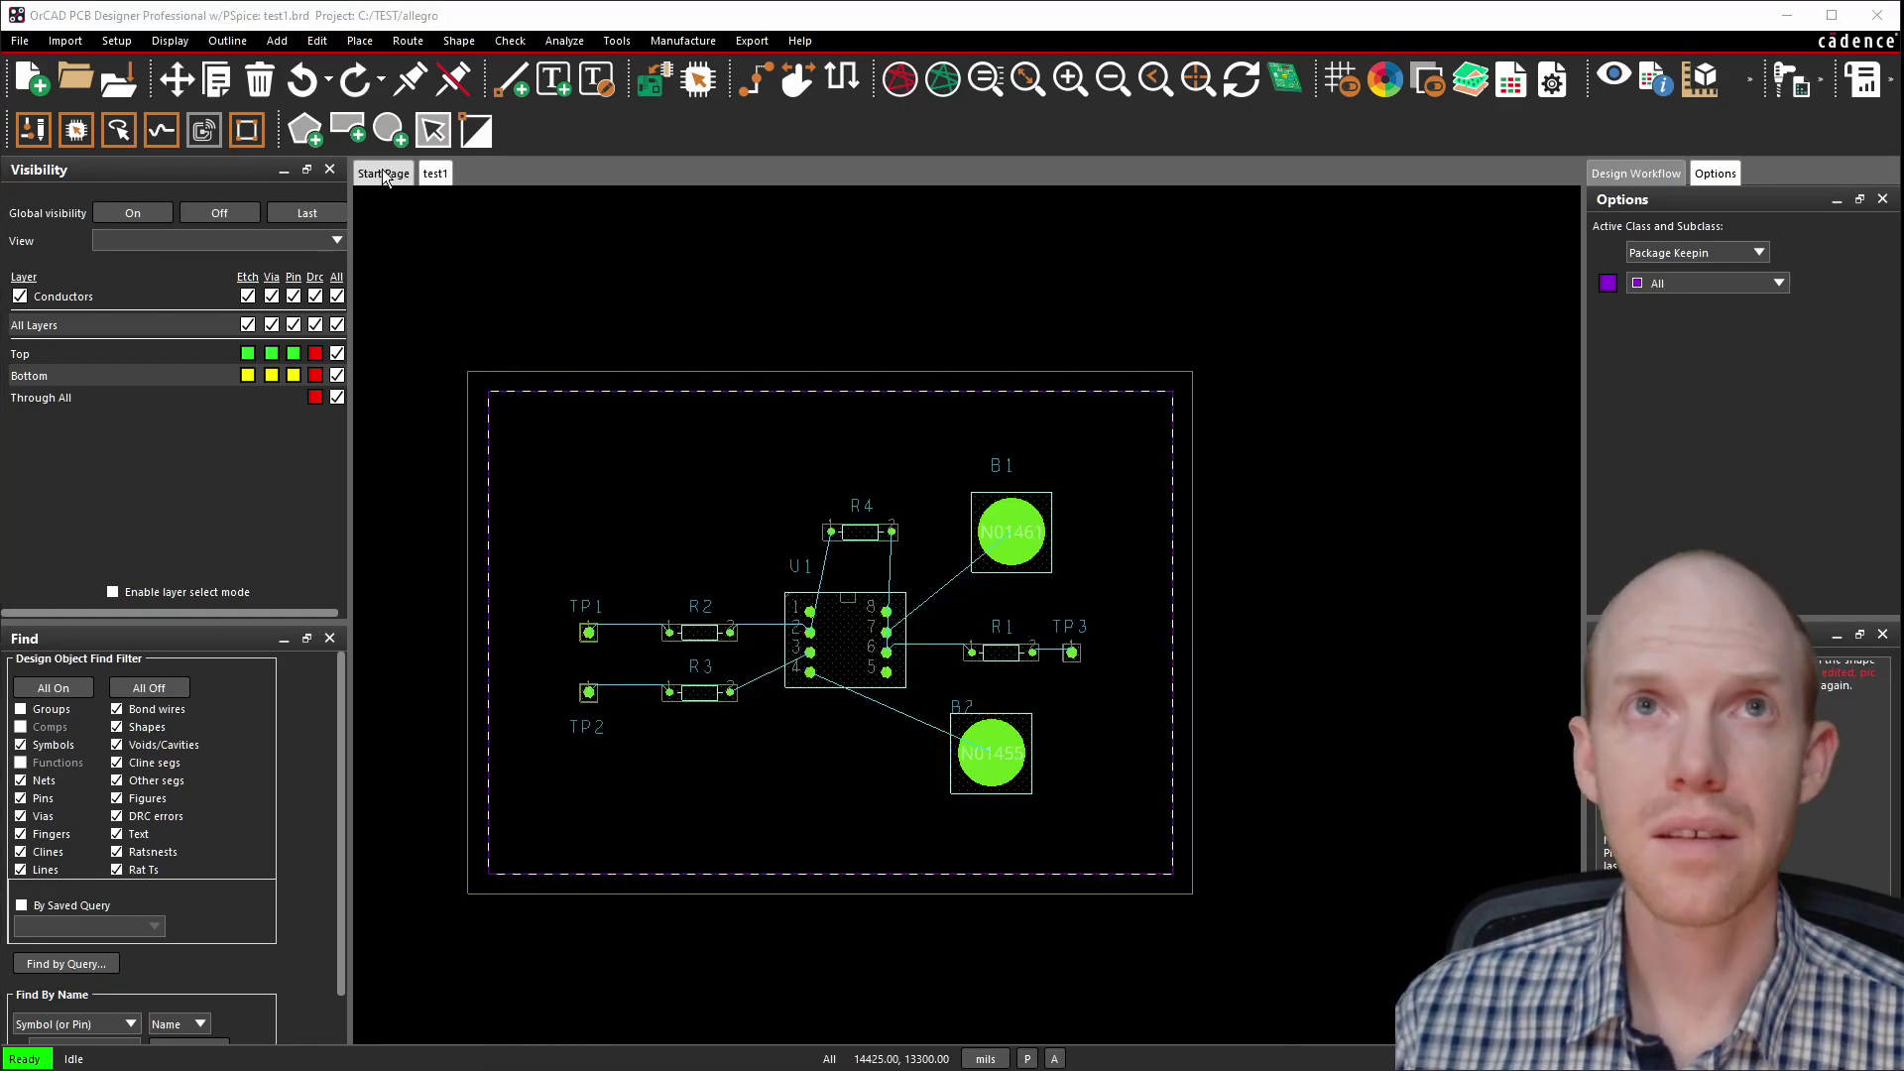
Move all four corners of the Package Keepin shape outward to about 50 mils inside the board outline.
{"action": "left_click", "coordinate": [433, 130]}
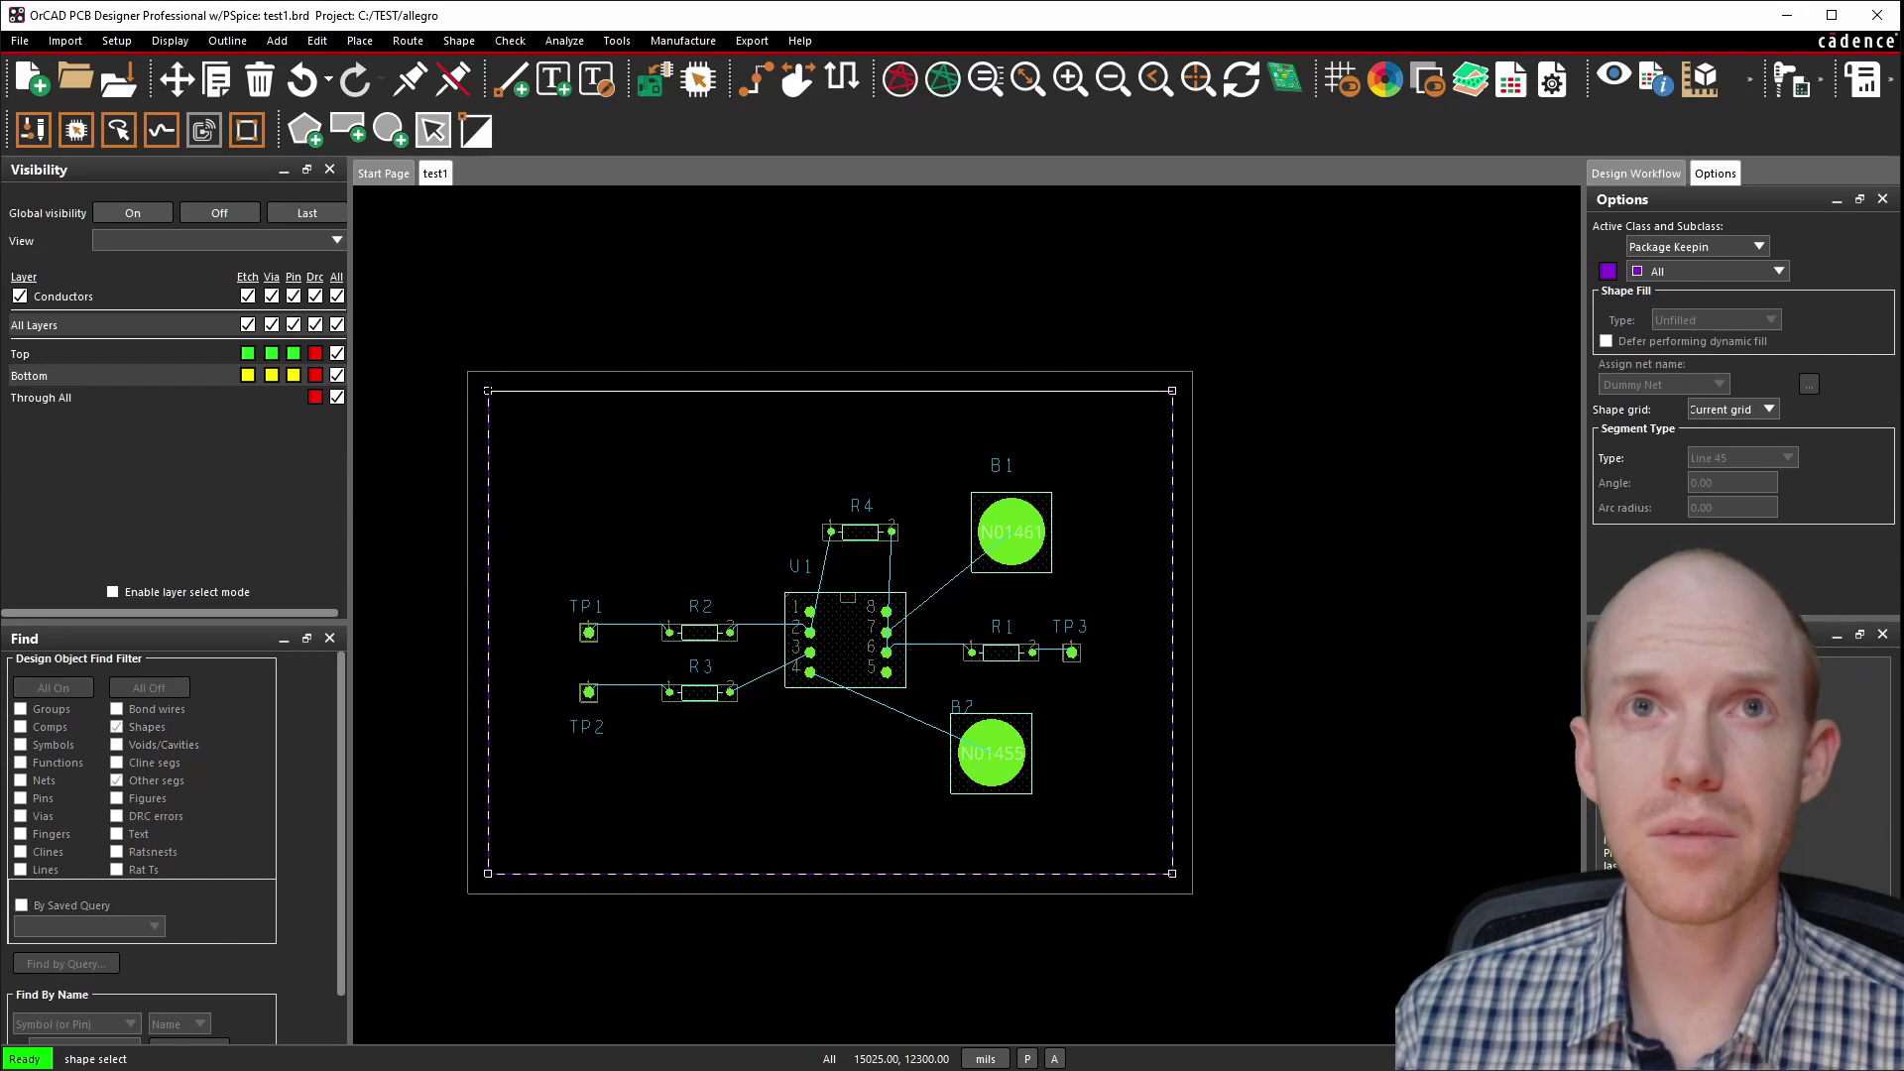
{"action": "left_click_drag", "start_coordinate": [488, 391], "coordinate": [478, 381]}
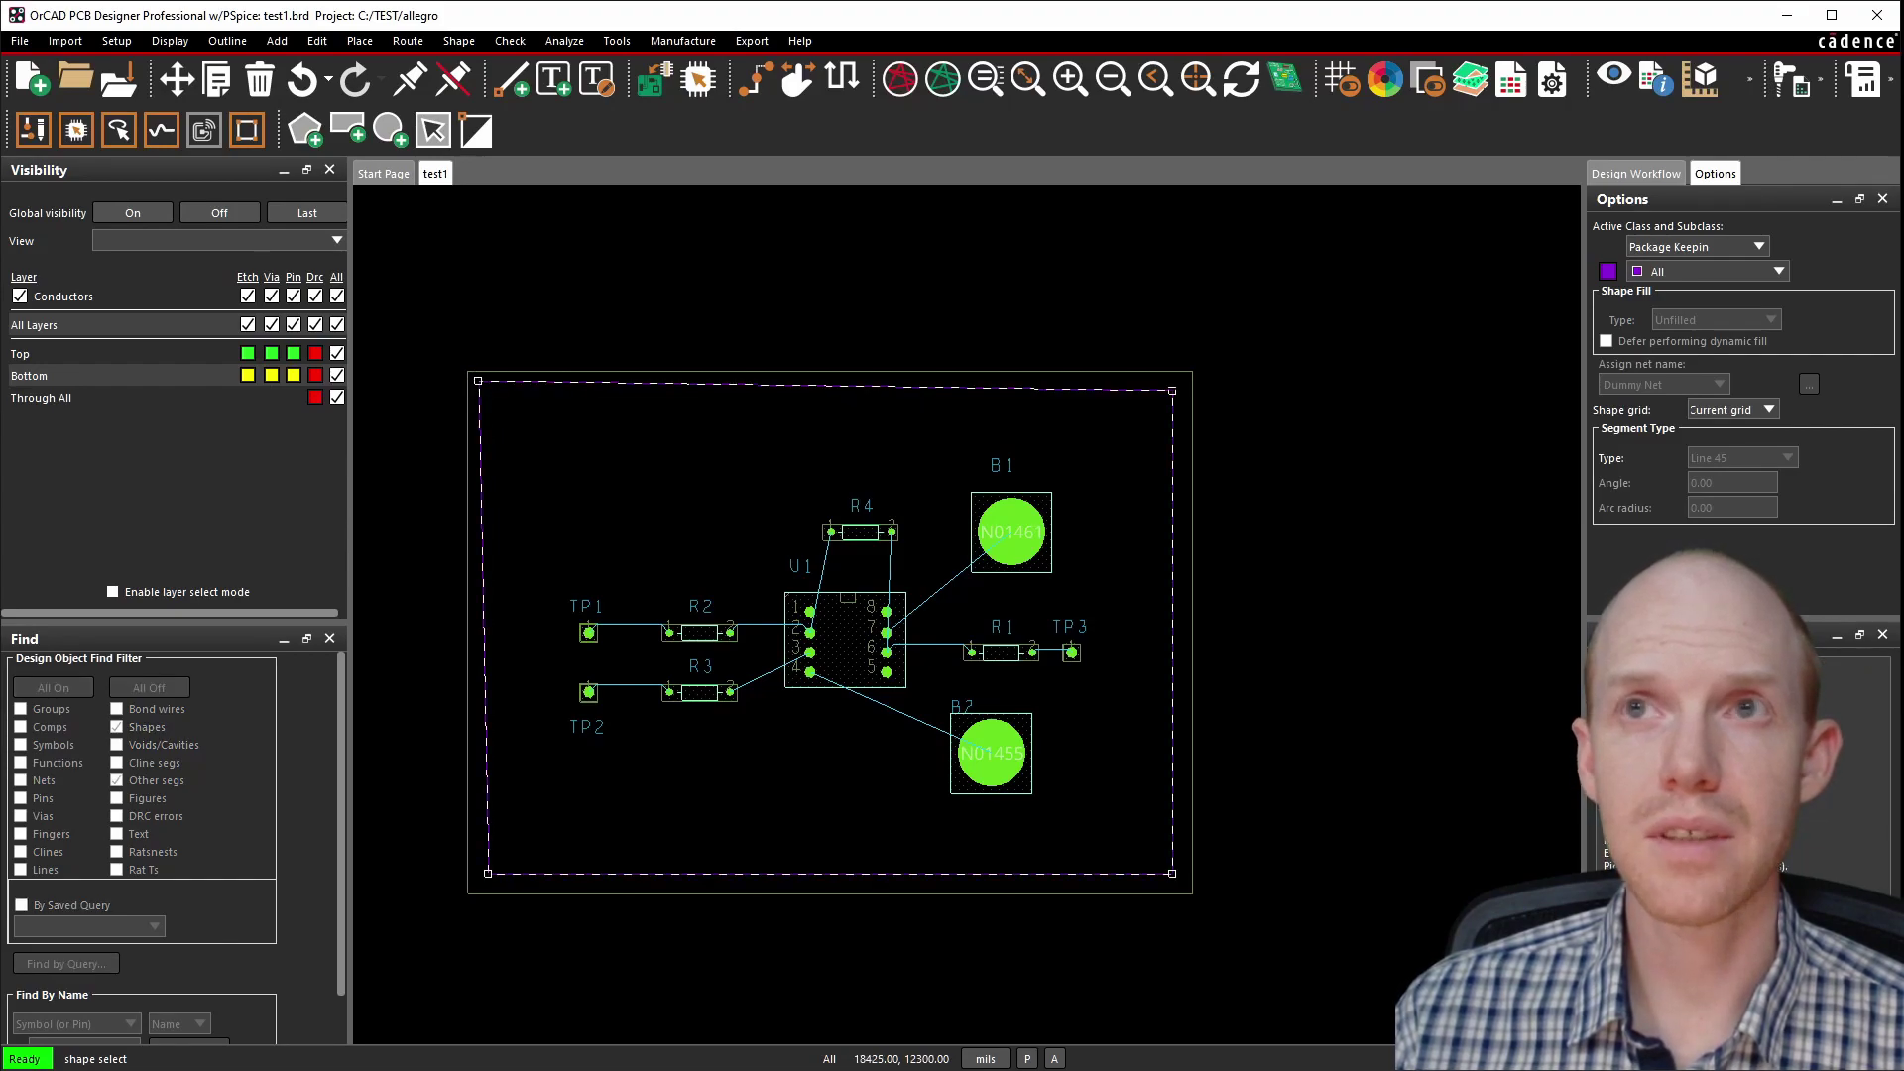
{"action": "left_click_drag", "start_coordinate": [1172, 391], "coordinate": [1182, 381]}
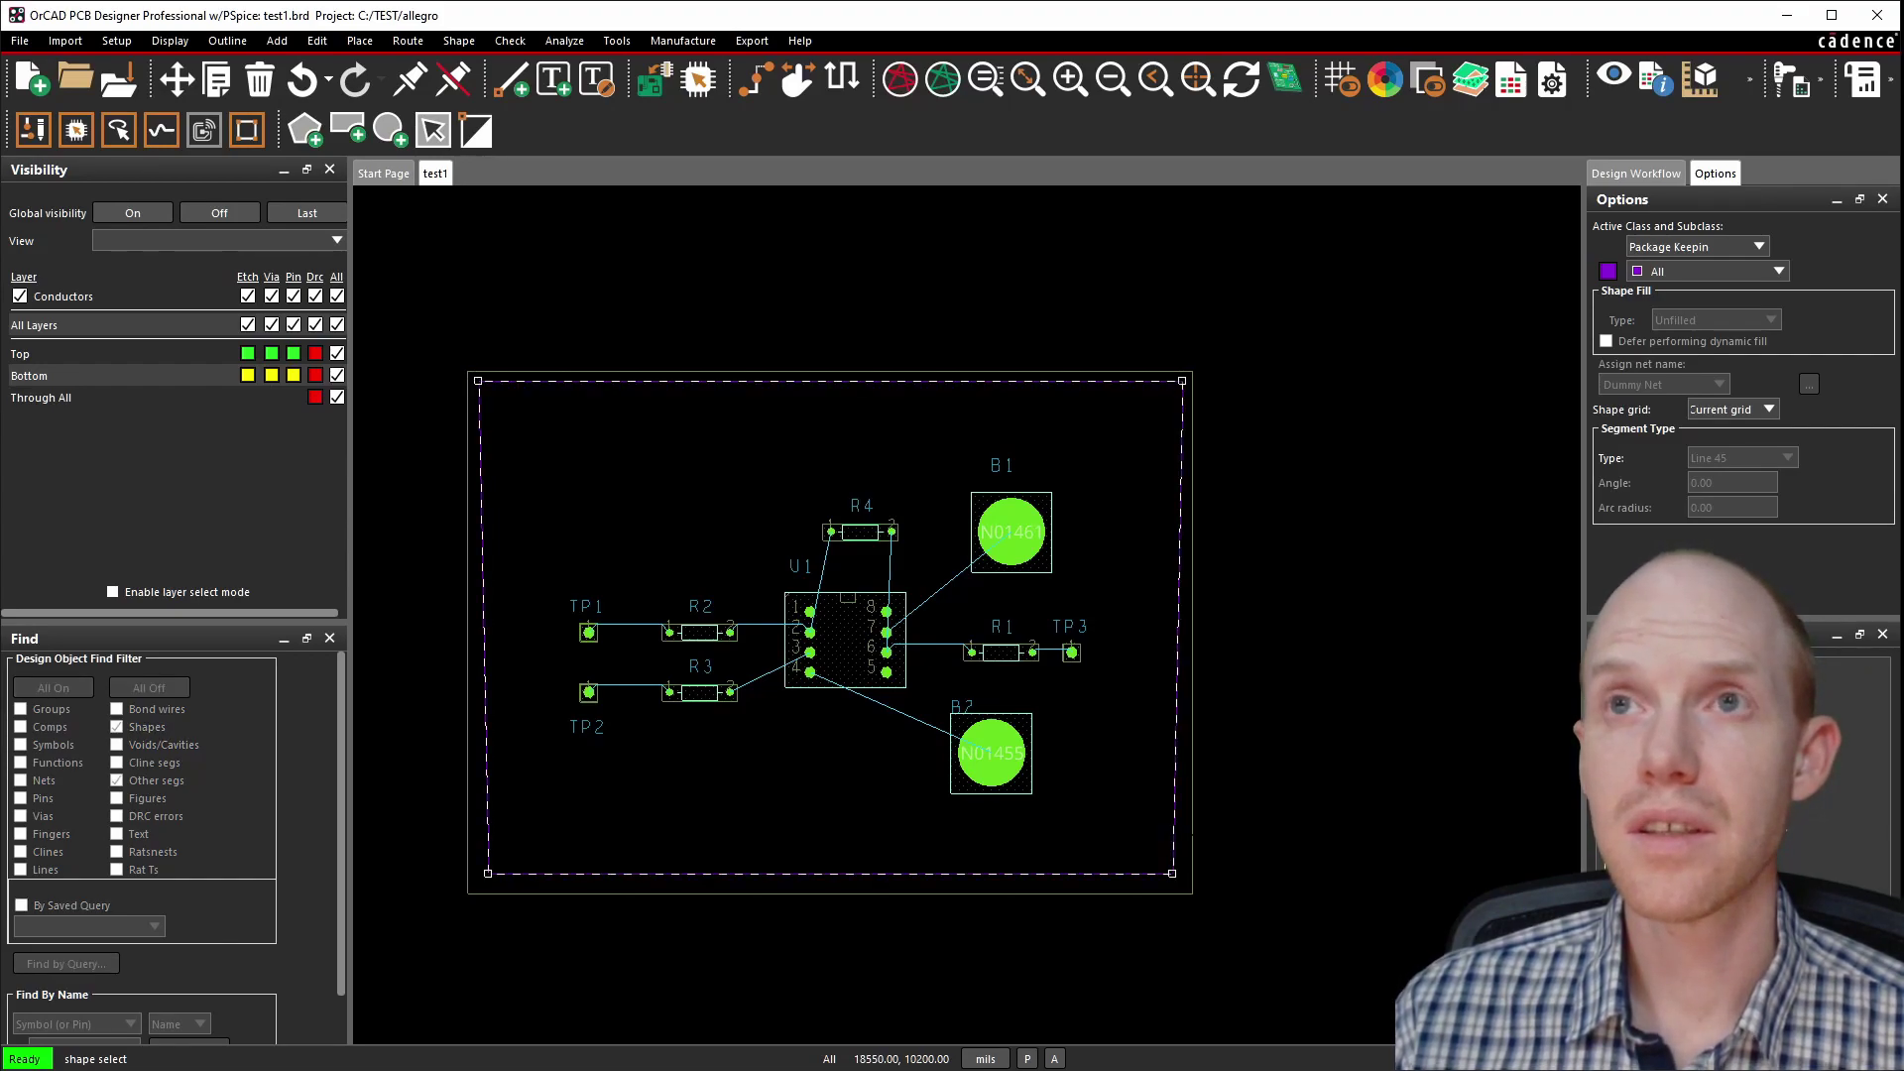
{"action": "left_click_drag", "start_coordinate": [1162, 872], "coordinate": [1182, 882]}
{"action": "left_click_drag", "start_coordinate": [488, 873], "coordinate": [474, 883]}
{"action": "key", "text": "F6"}
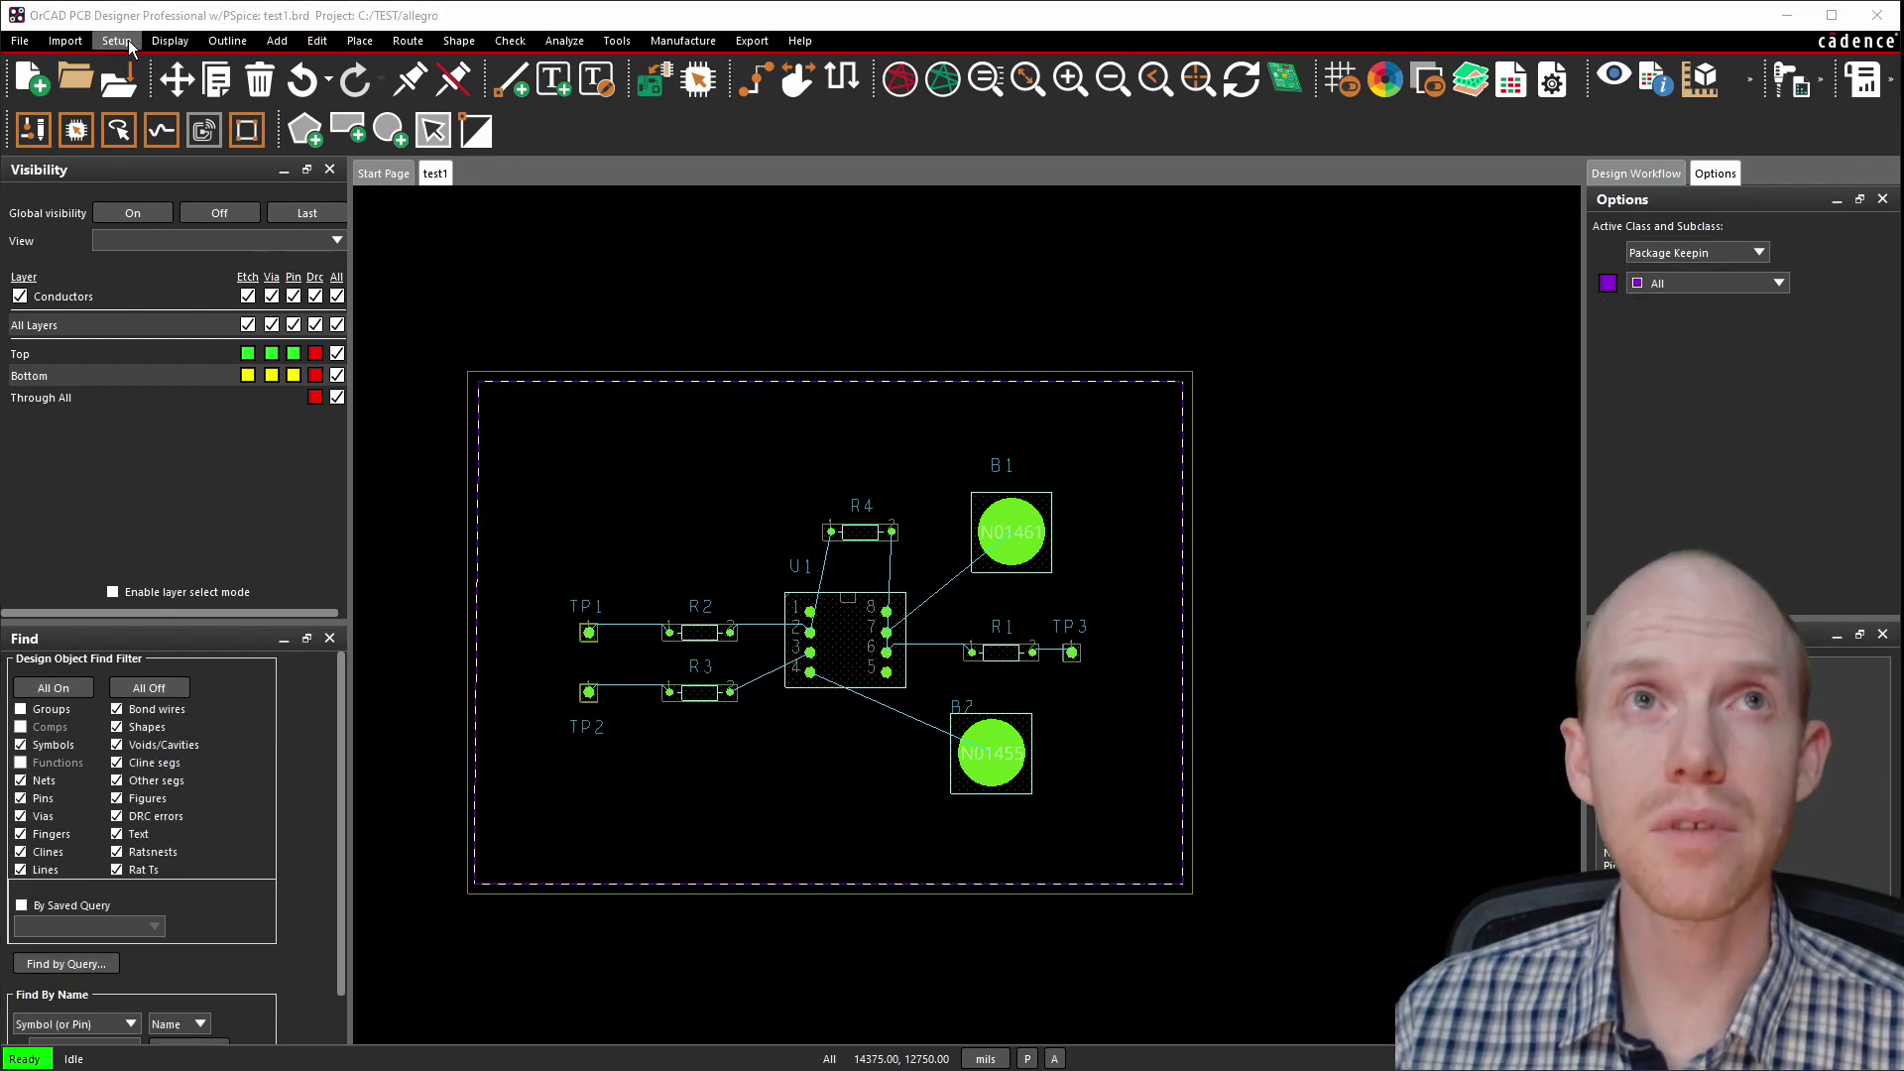
Change the drawing origin to the lower-left corner of the board outline.
{"action": "left_click", "coordinate": [116, 43]}
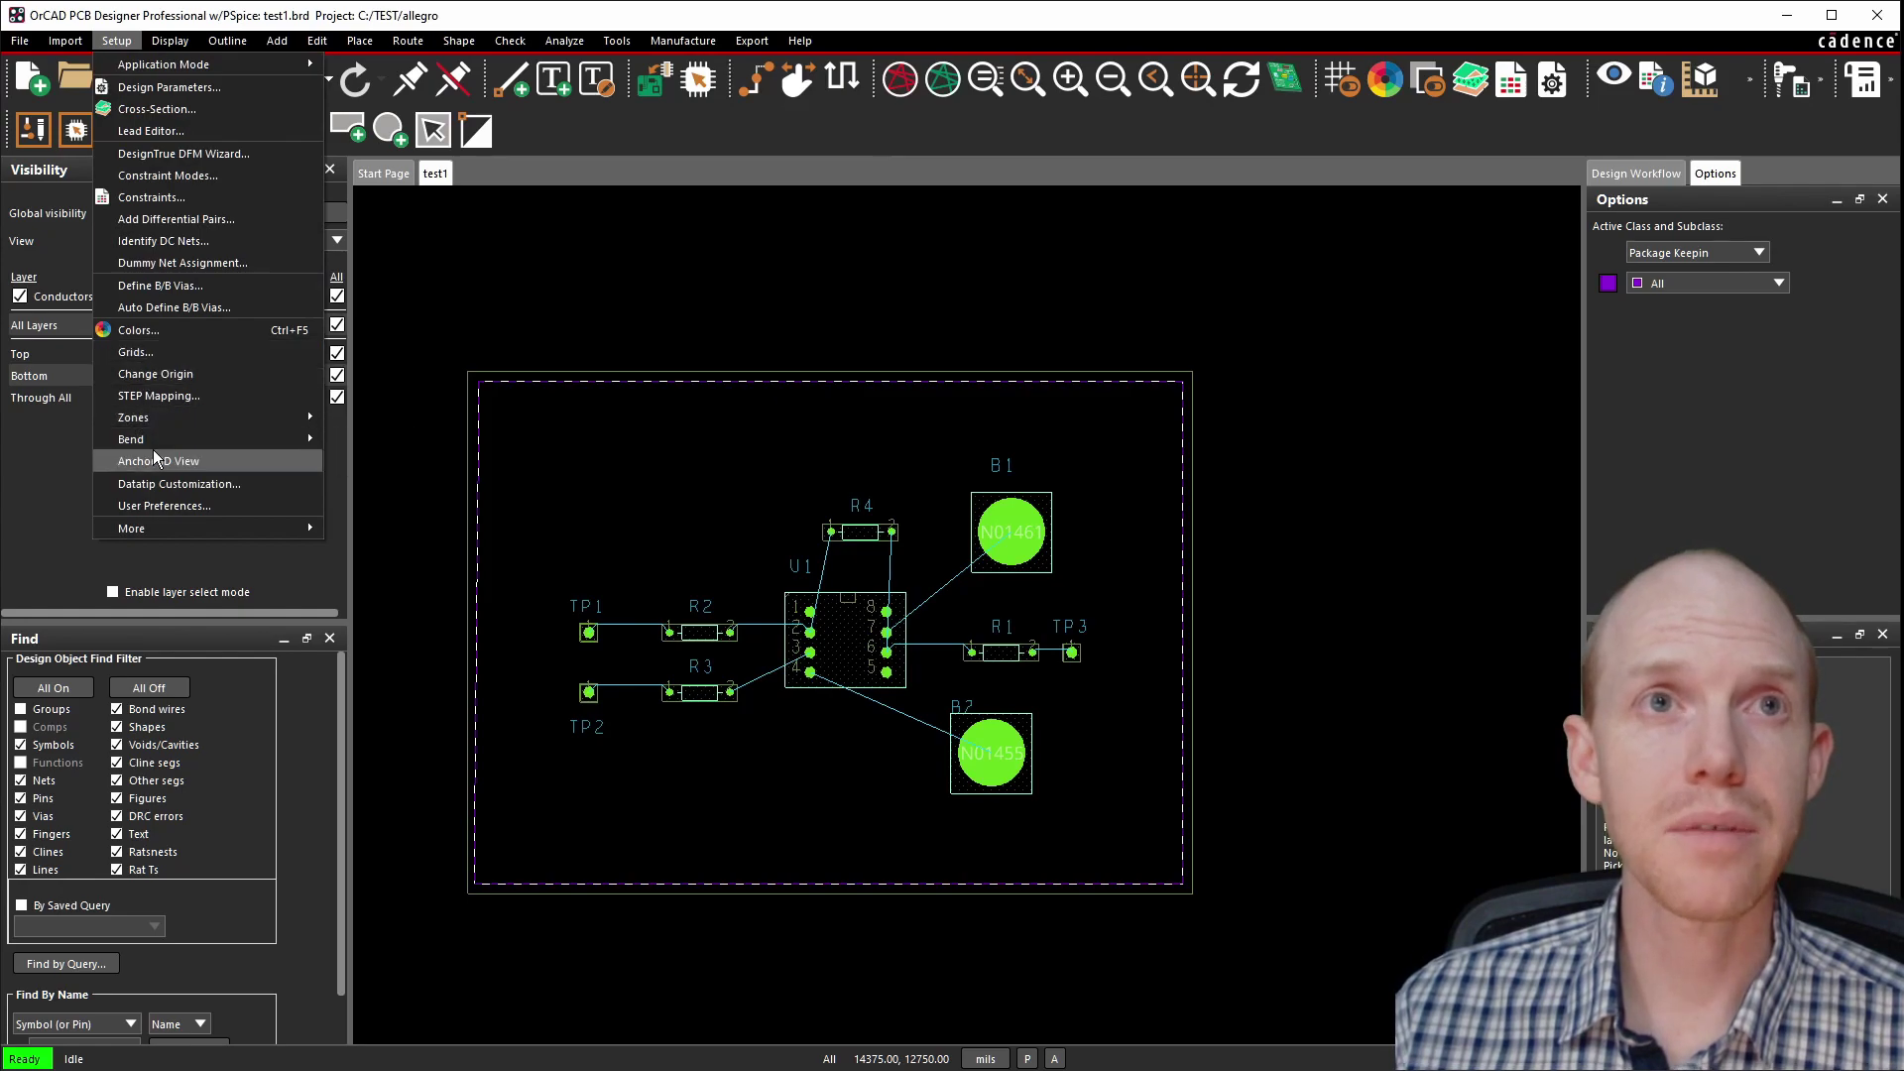
{"action": "left_click", "coordinate": [156, 374]}
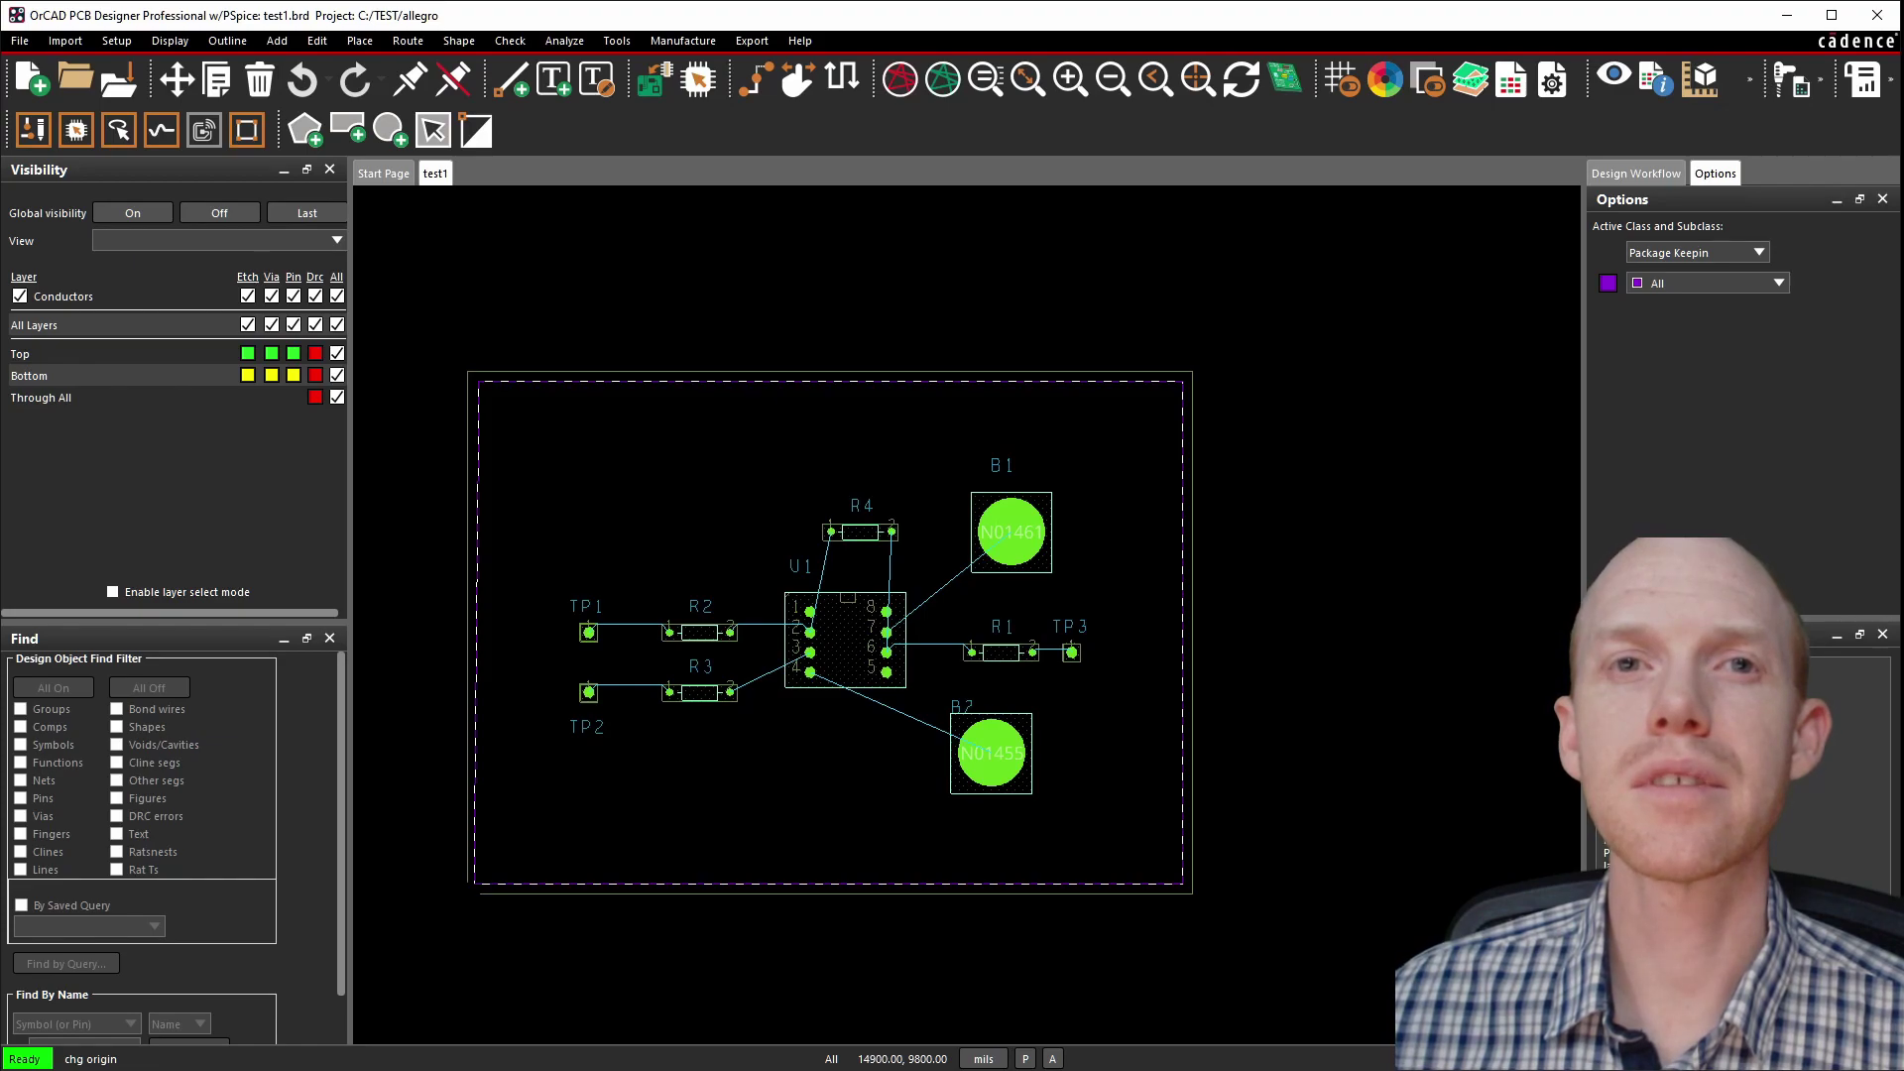
{"action": "left_click", "coordinate": [467, 894]}
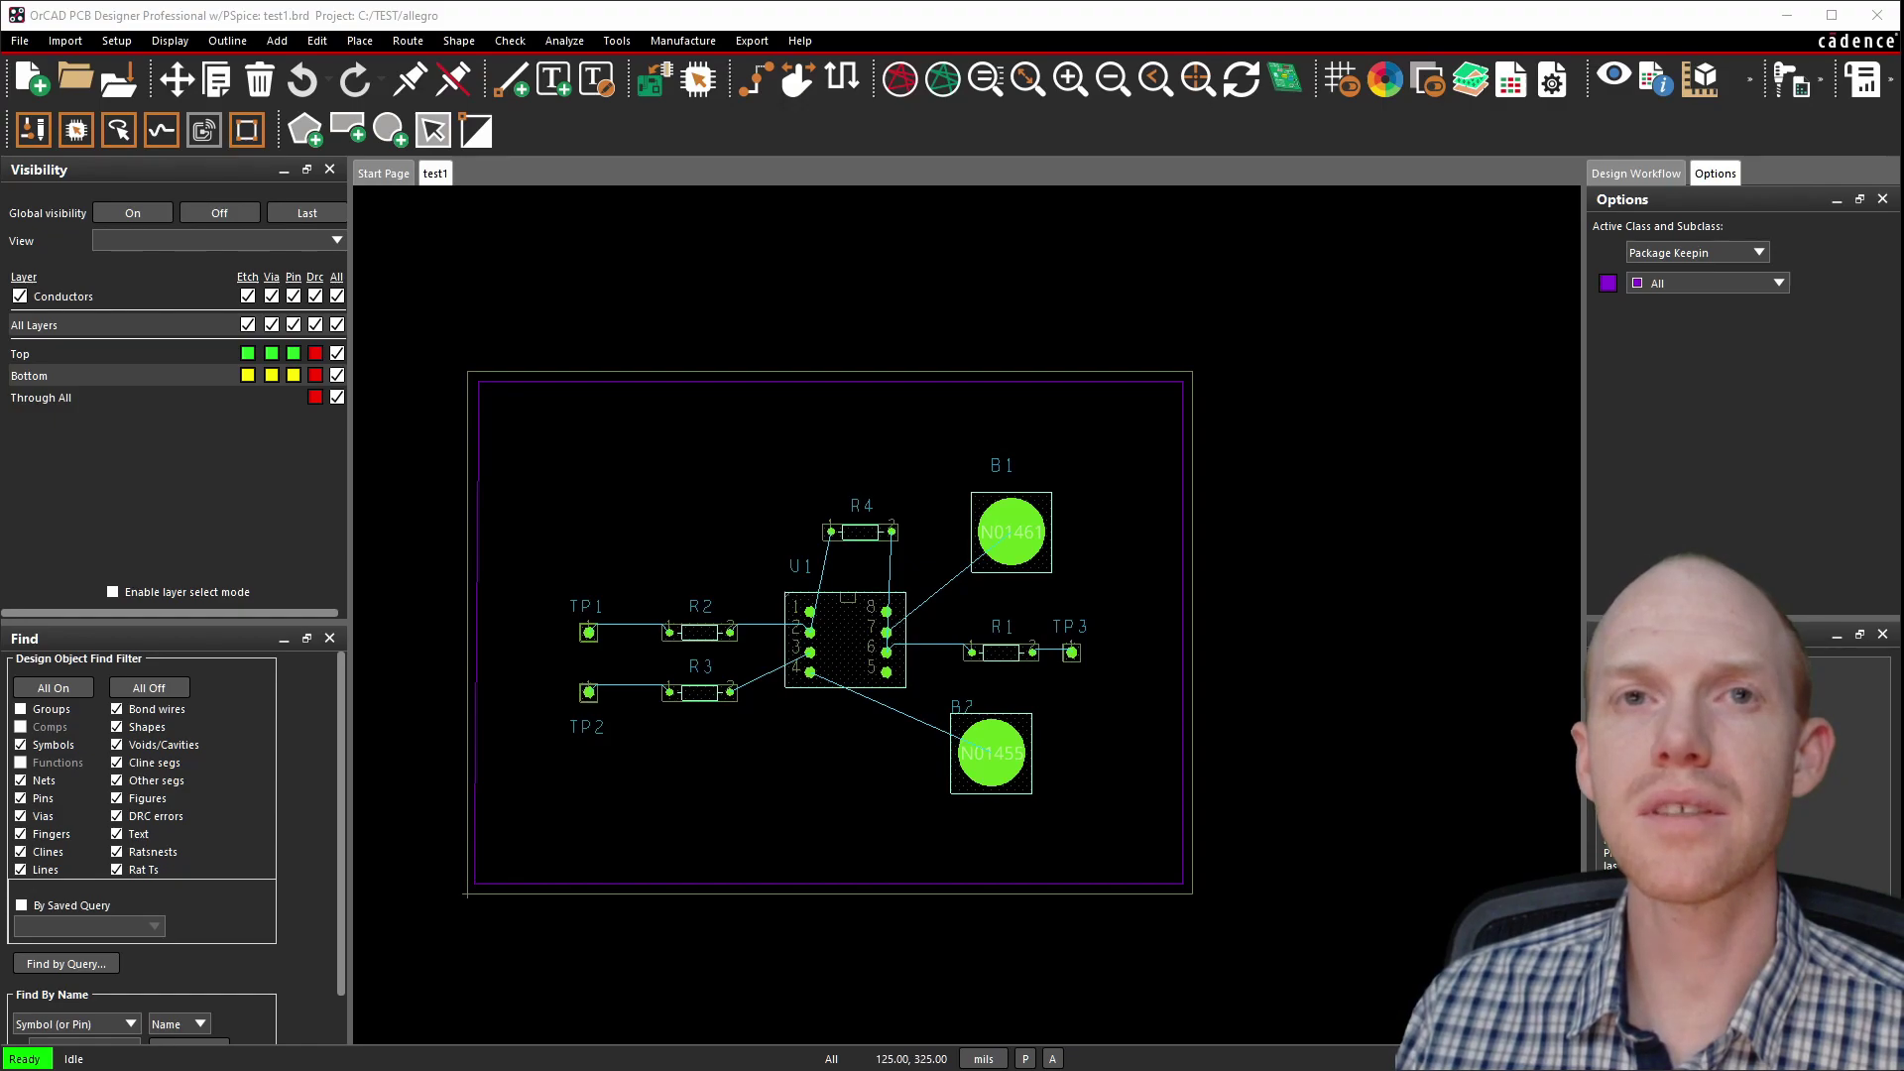
Straighten the Package Keepin's left edge by moving its lower-left corner to x 50, y 50 mils.
{"action": "left_click", "coordinate": [433, 130]}
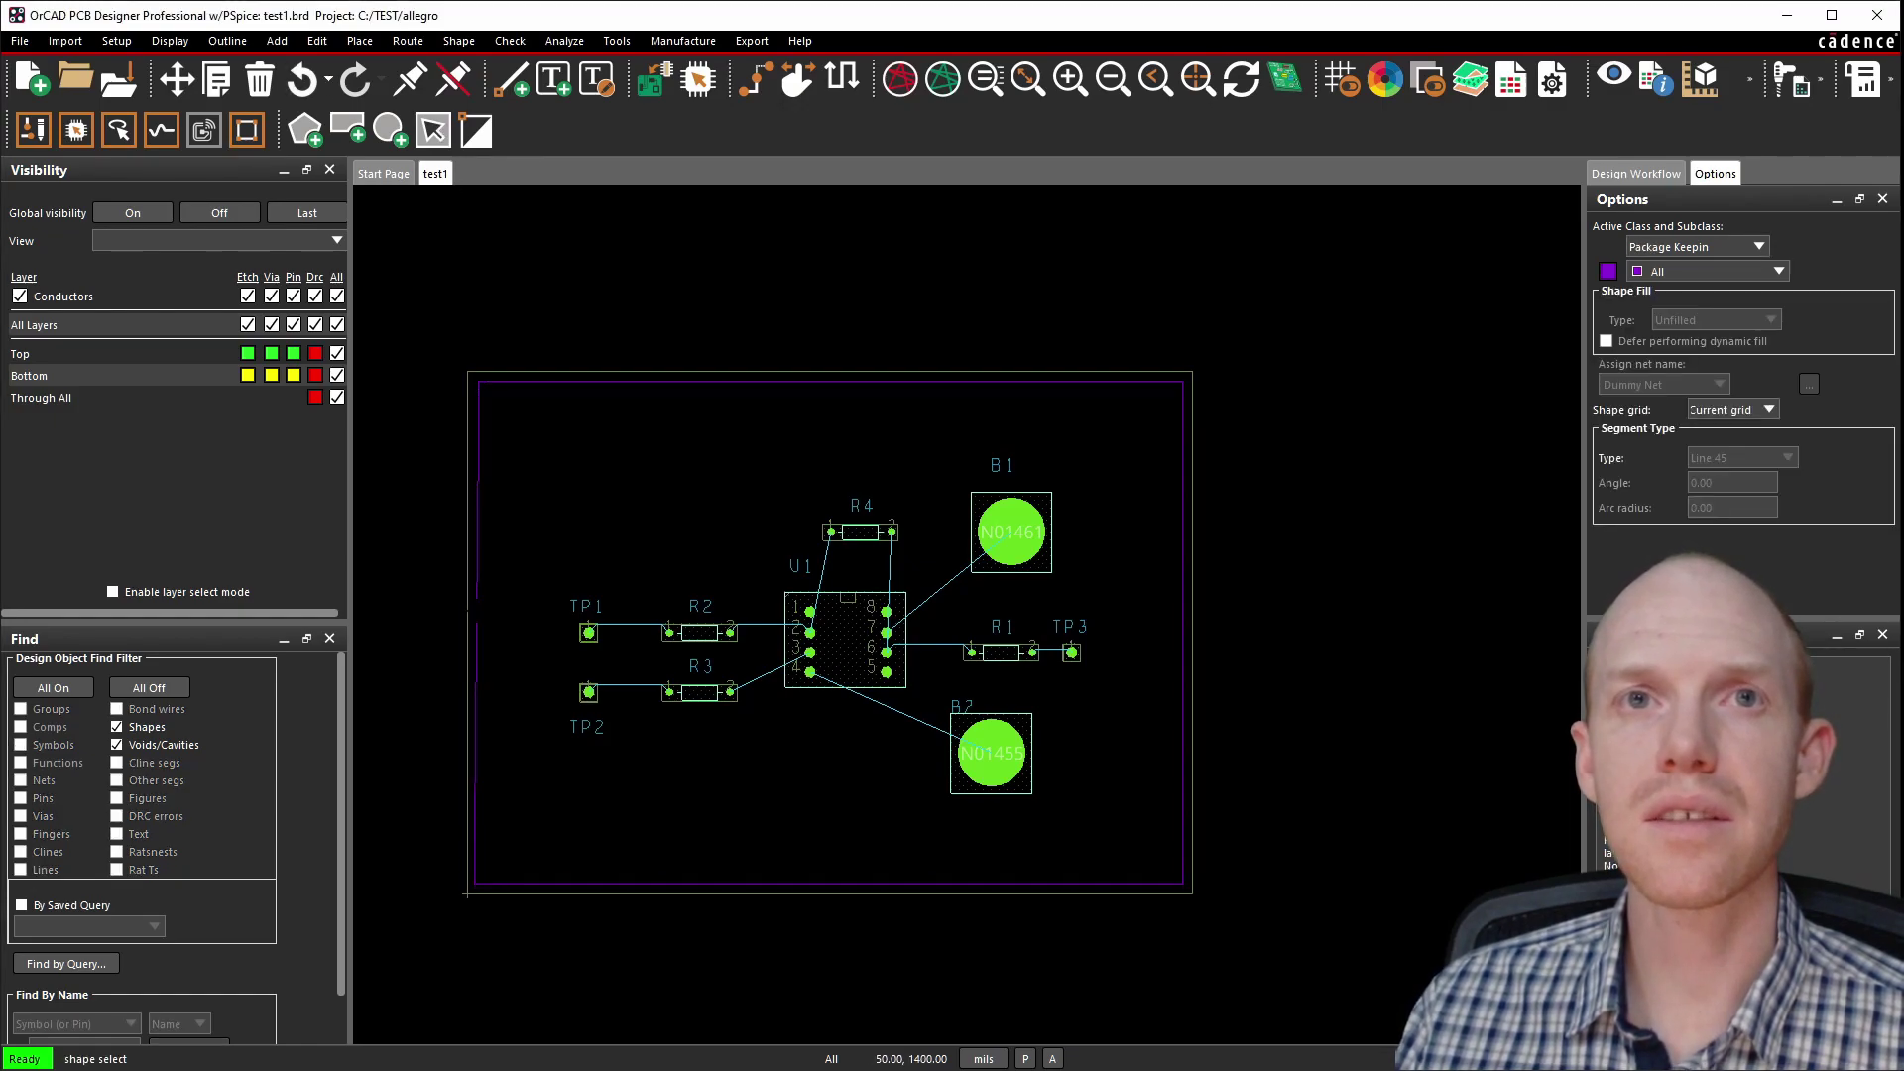
{"action": "left_click", "coordinate": [477, 611]}
{"action": "scroll", "coordinate": [1466, 922], "scroll_direction": "down", "scroll_amount": 1}
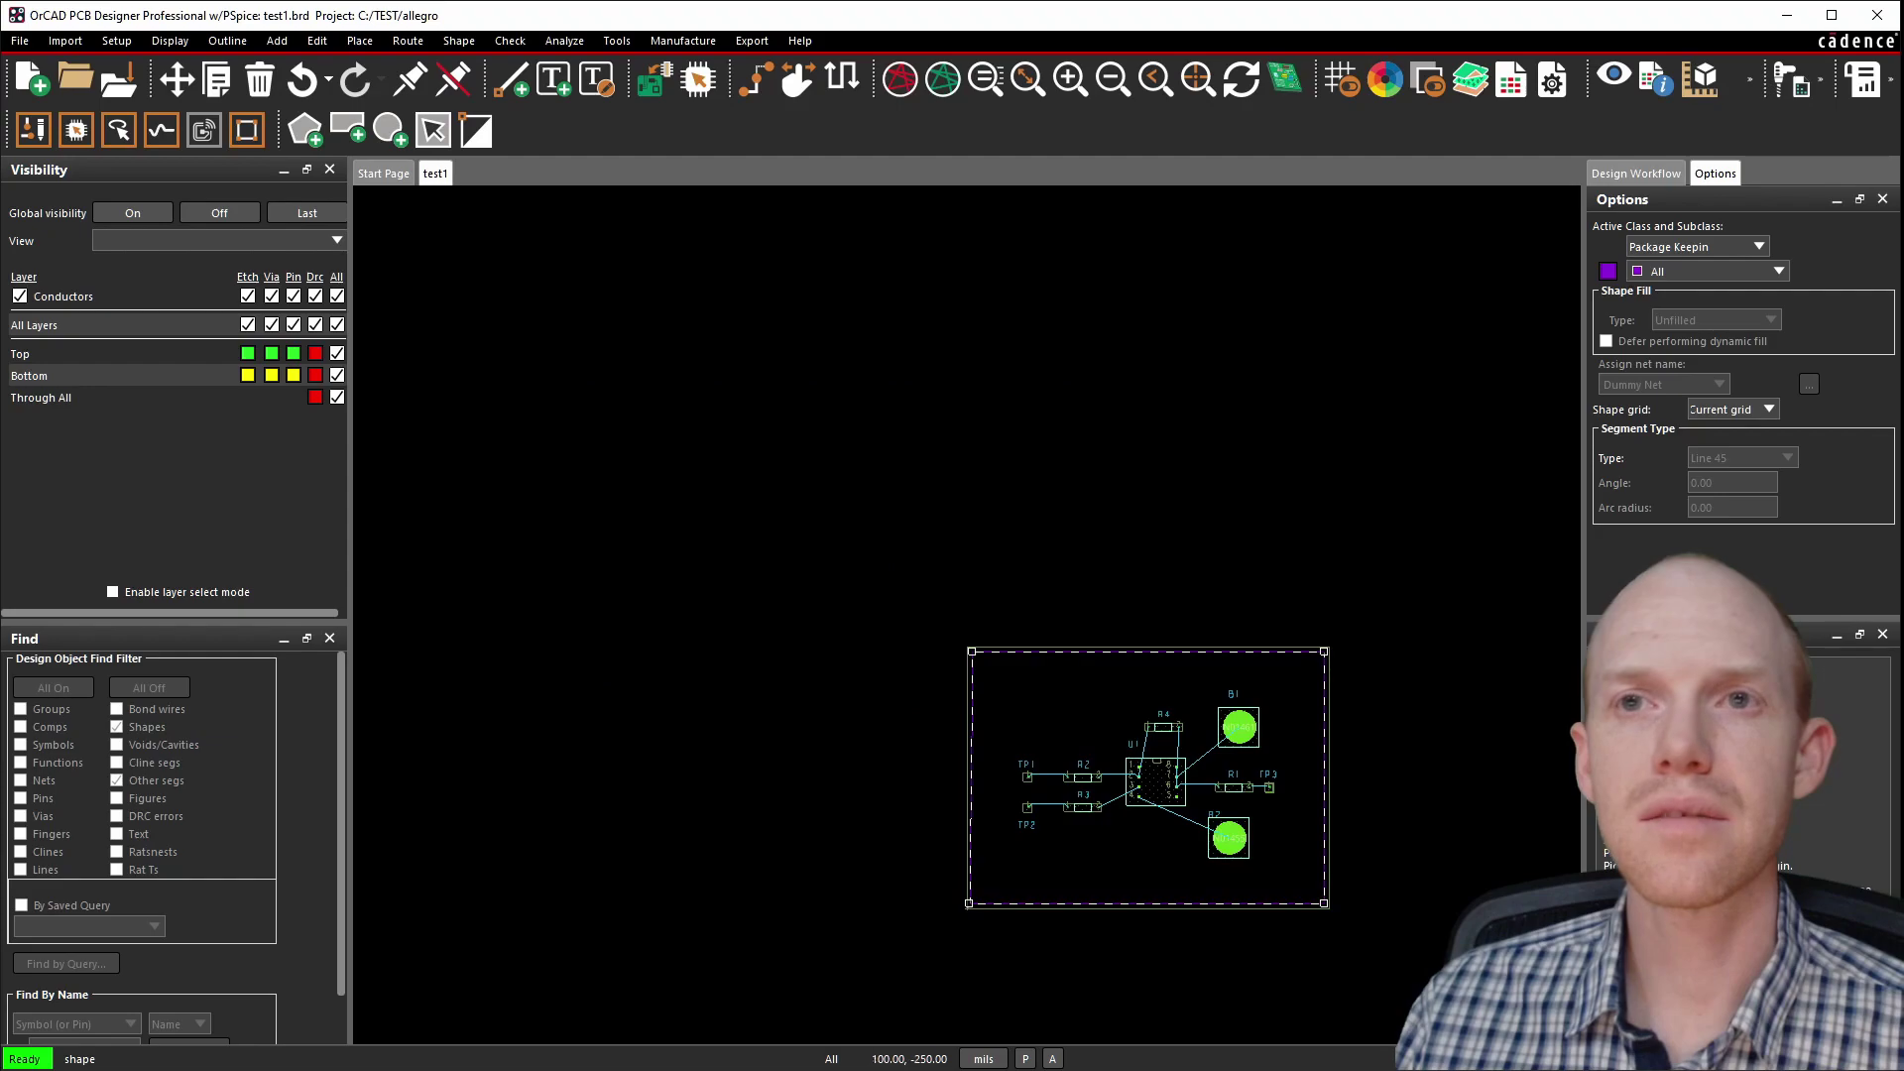
{"action": "scroll", "coordinate": [969, 904], "scroll_direction": "up", "scroll_amount": 1}
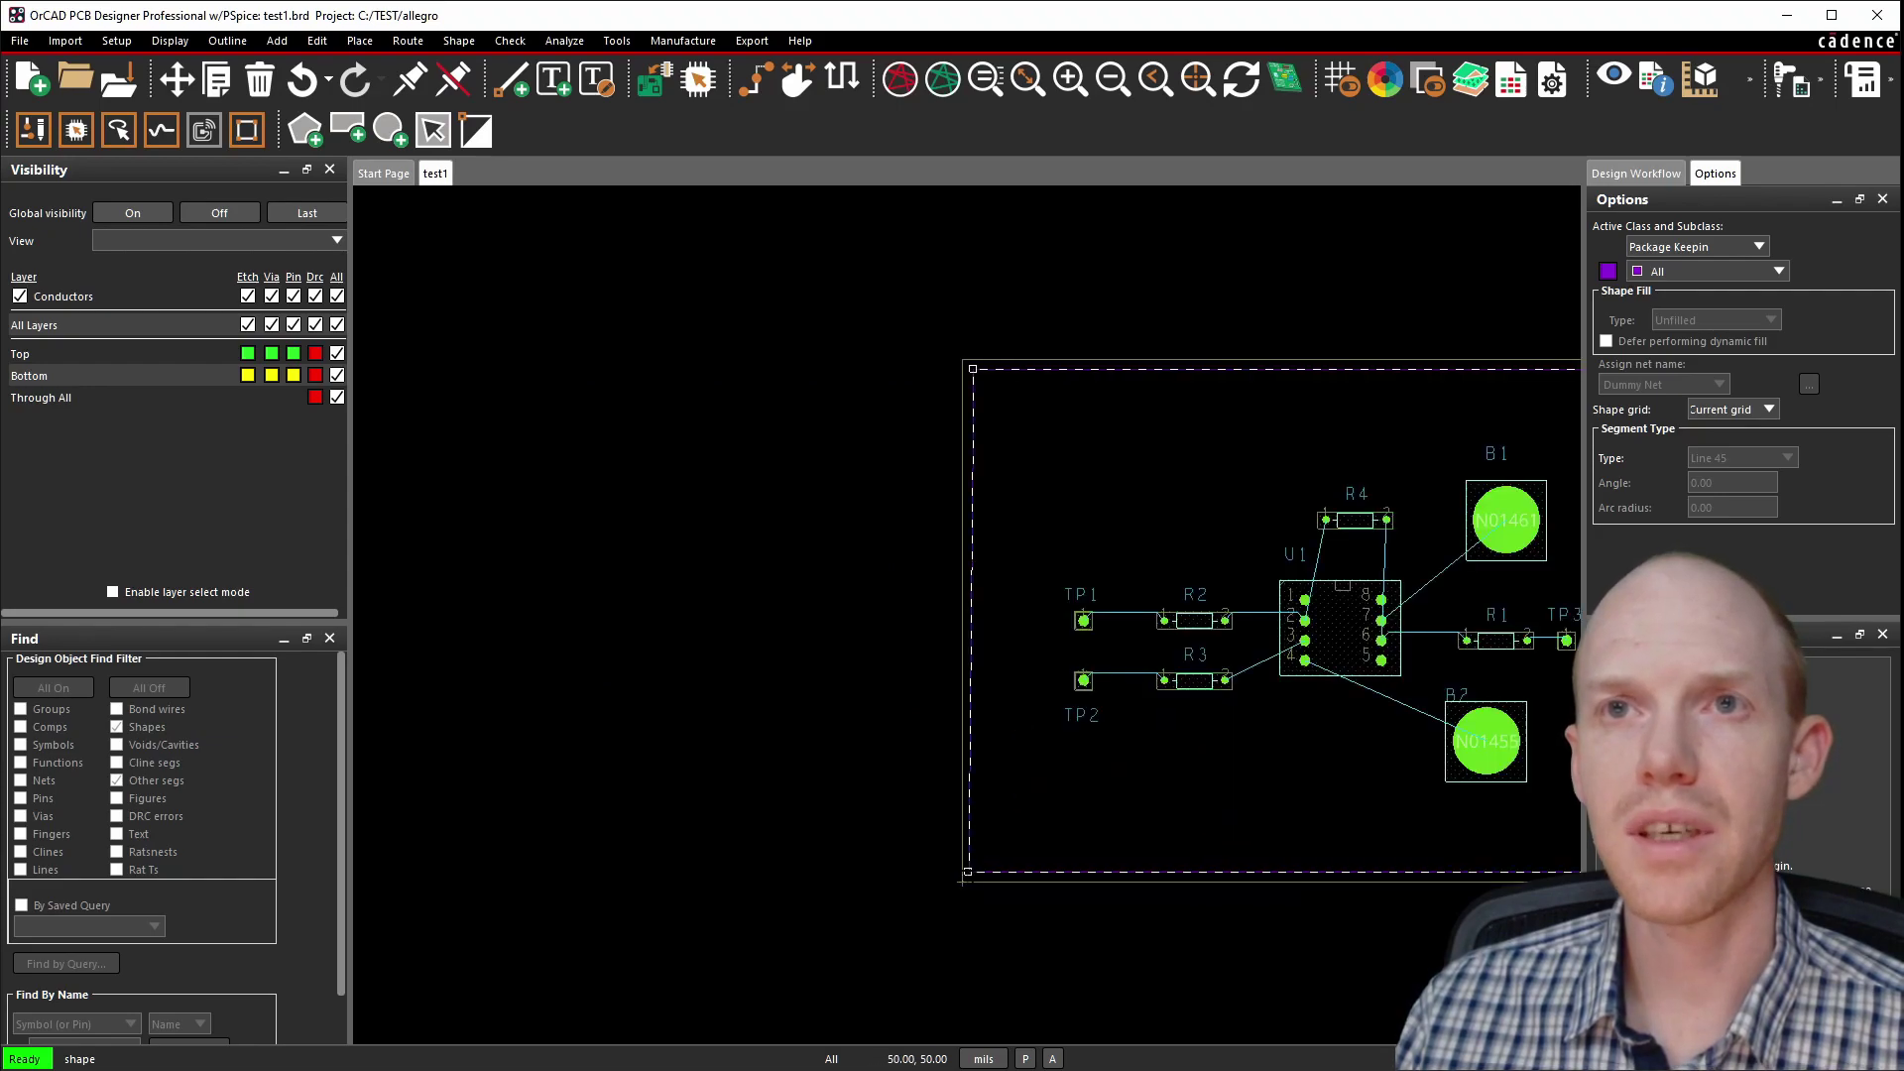
{"action": "key", "text": "Escape"}
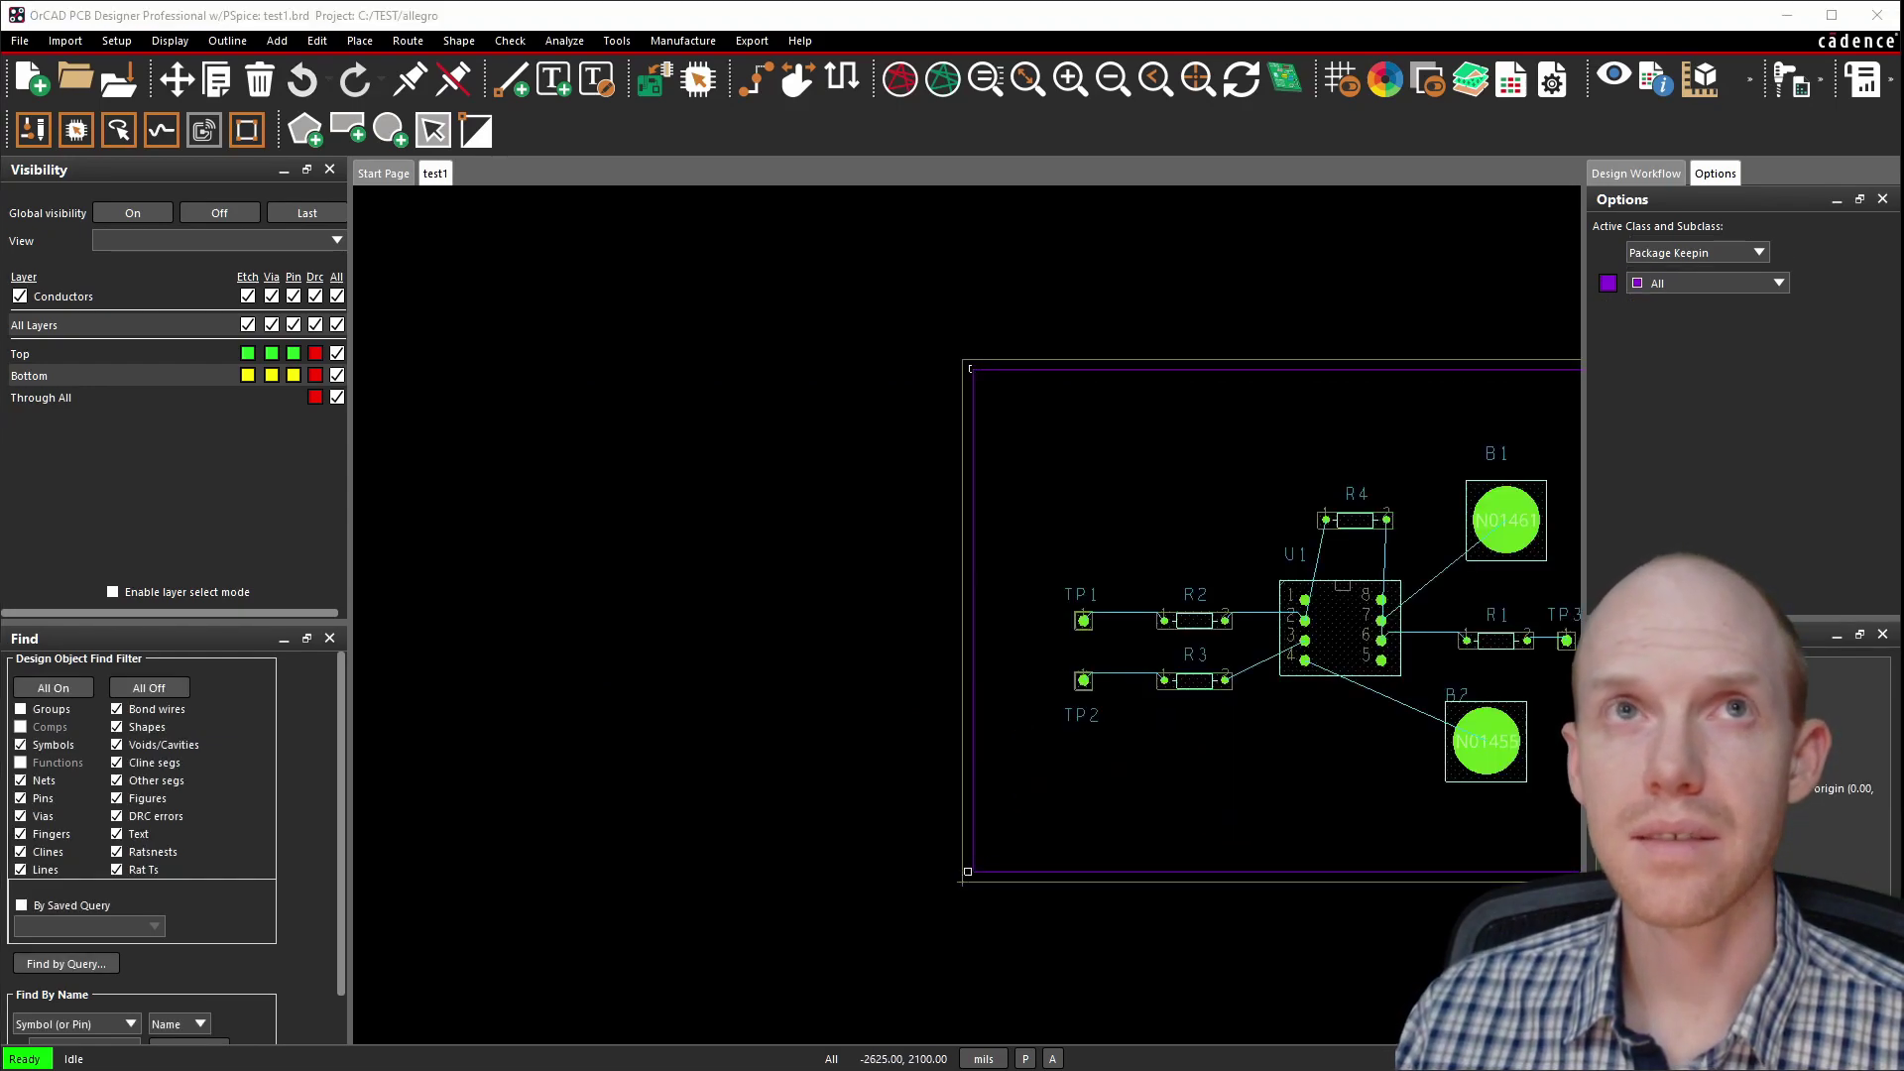
Examine the Electrical, Physical and Spacing constraint categories in Constraint Manager, including the all-layers spacing constraint set.
{"action": "left_click", "coordinate": [119, 41]}
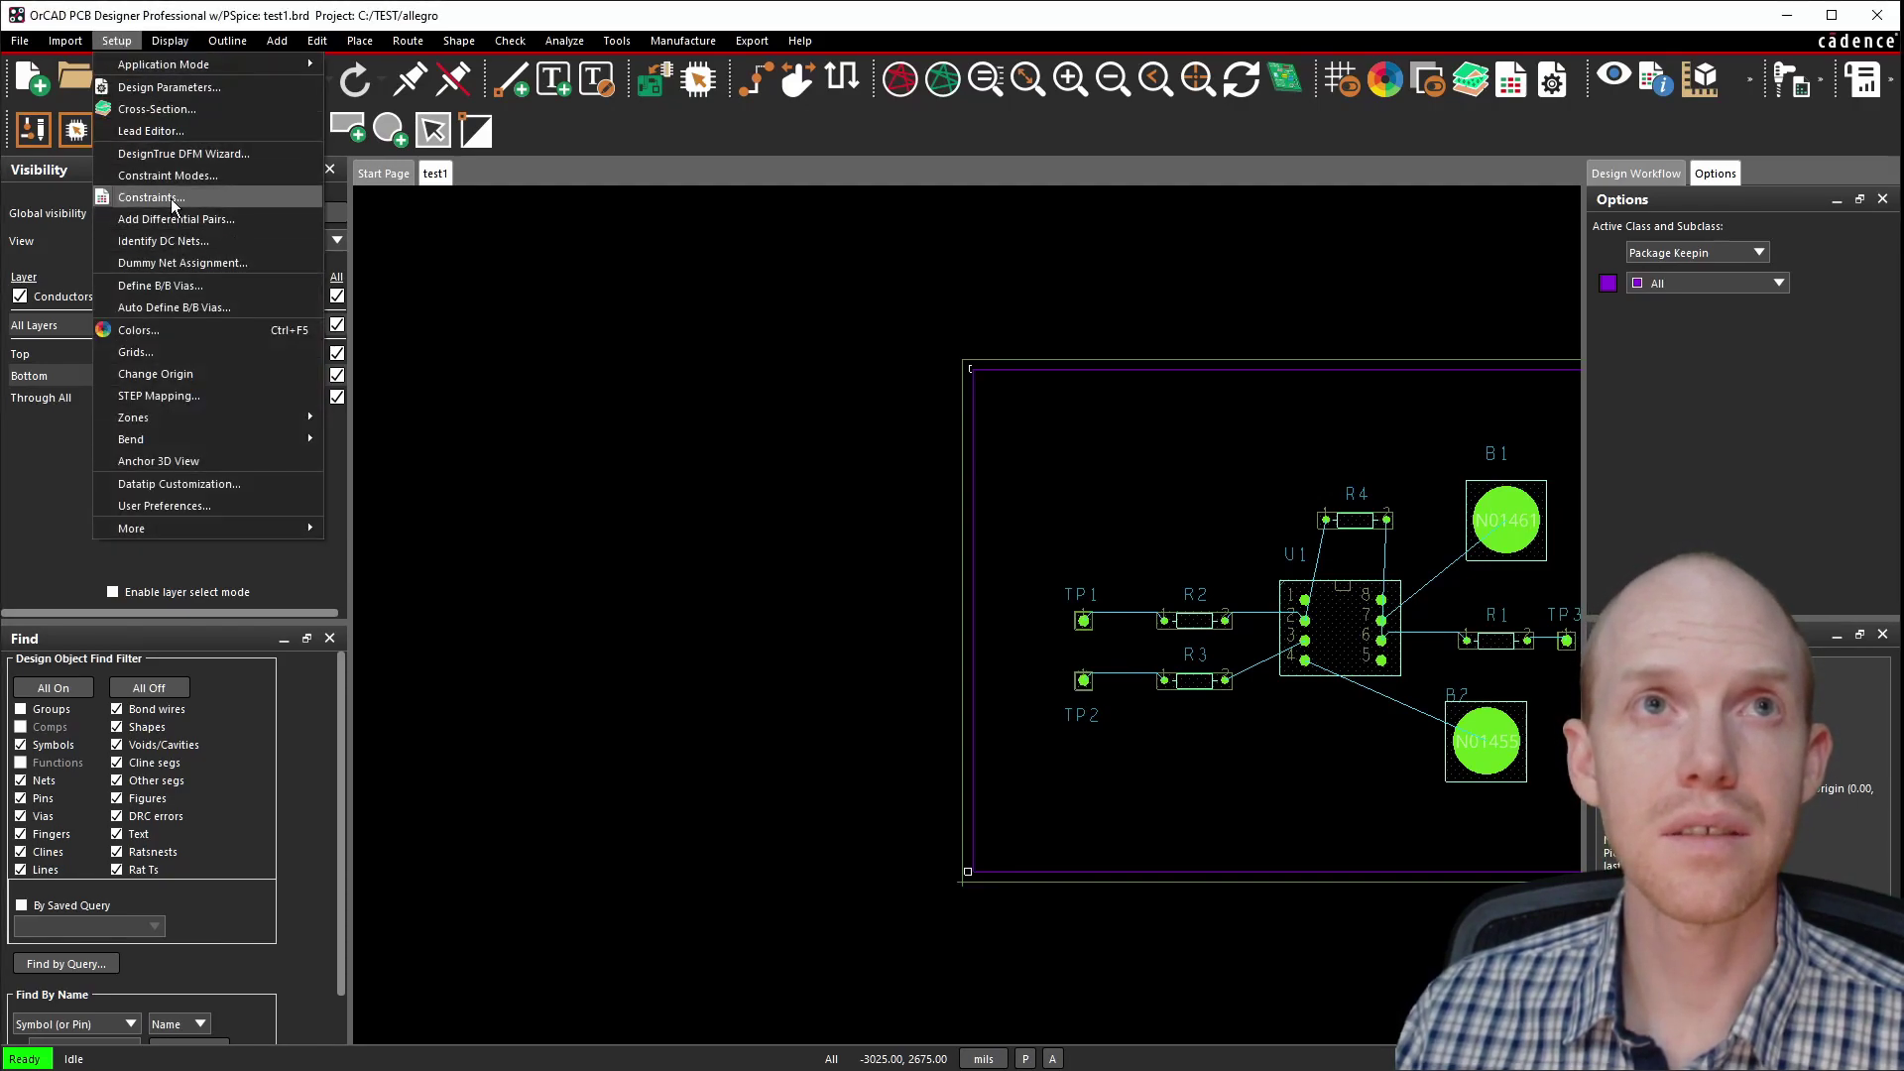
{"action": "left_click", "coordinate": [170, 198]}
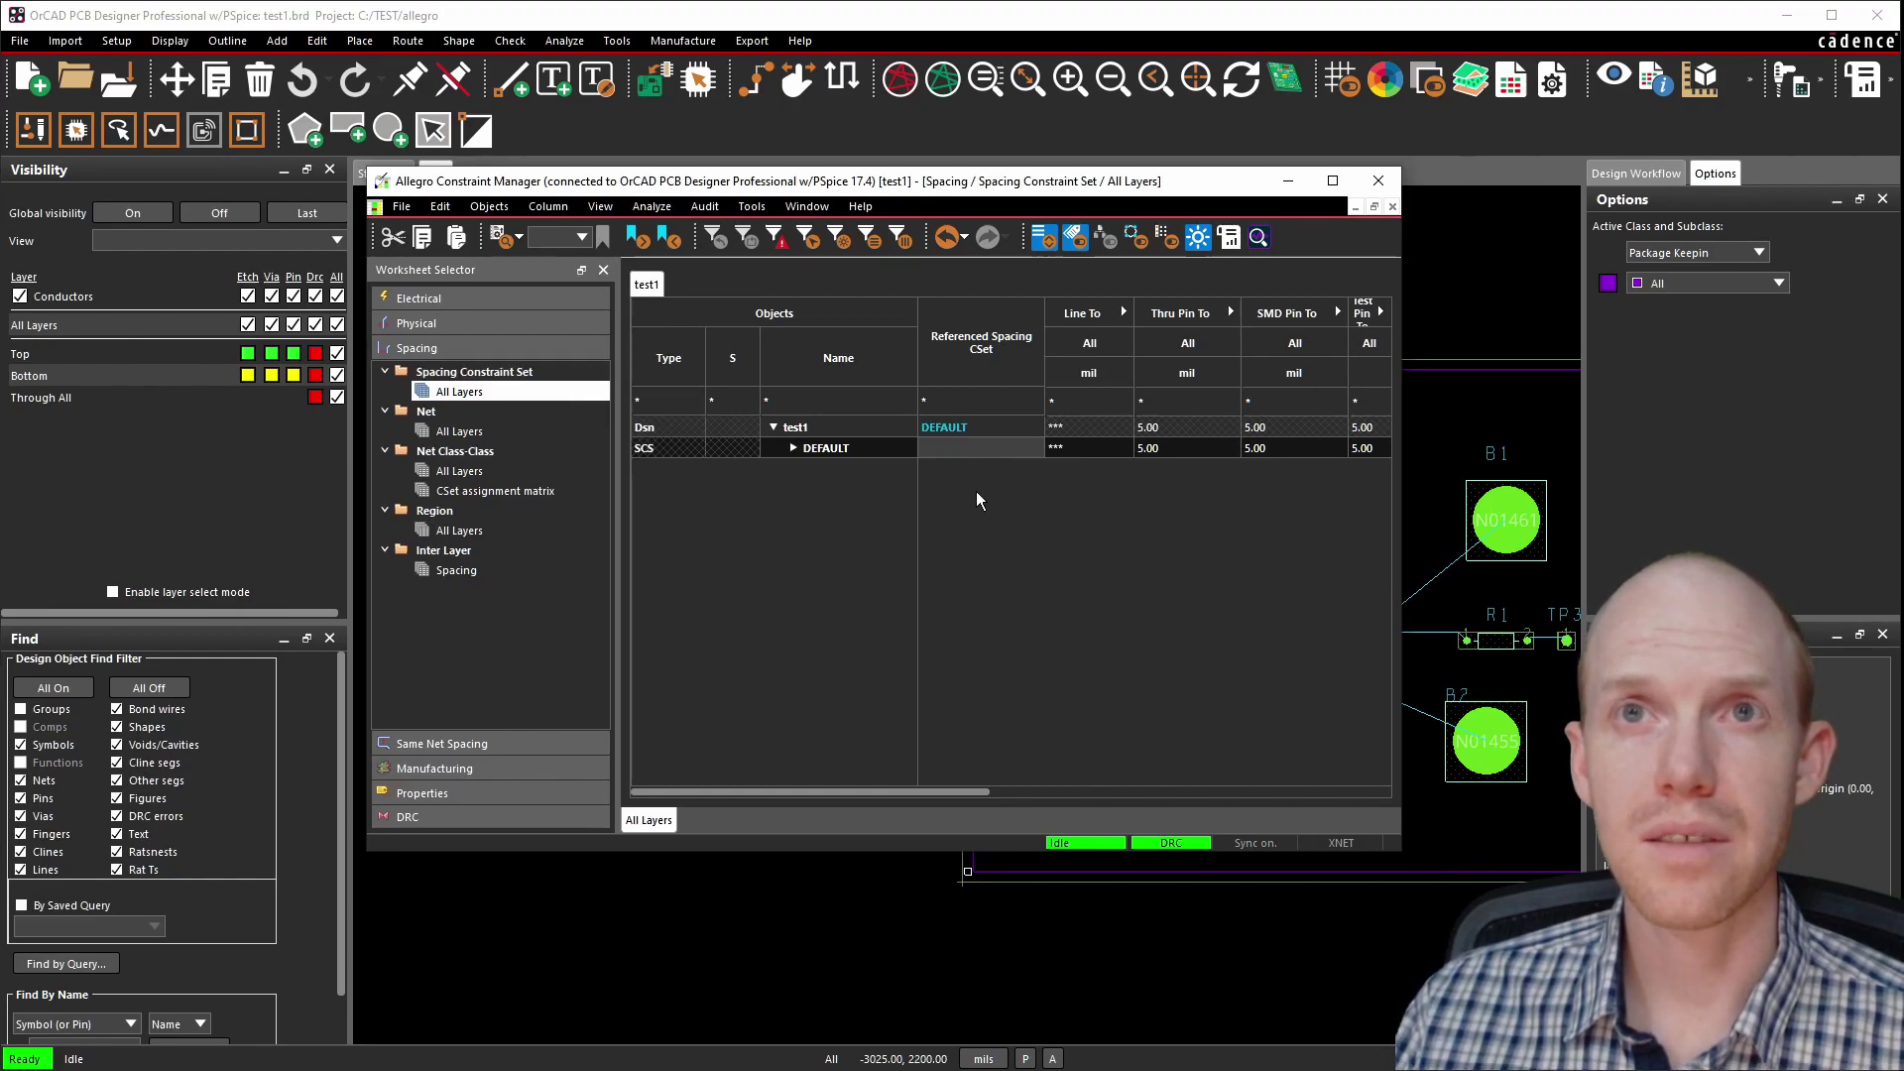
{"action": "left_click", "coordinate": [413, 297]}
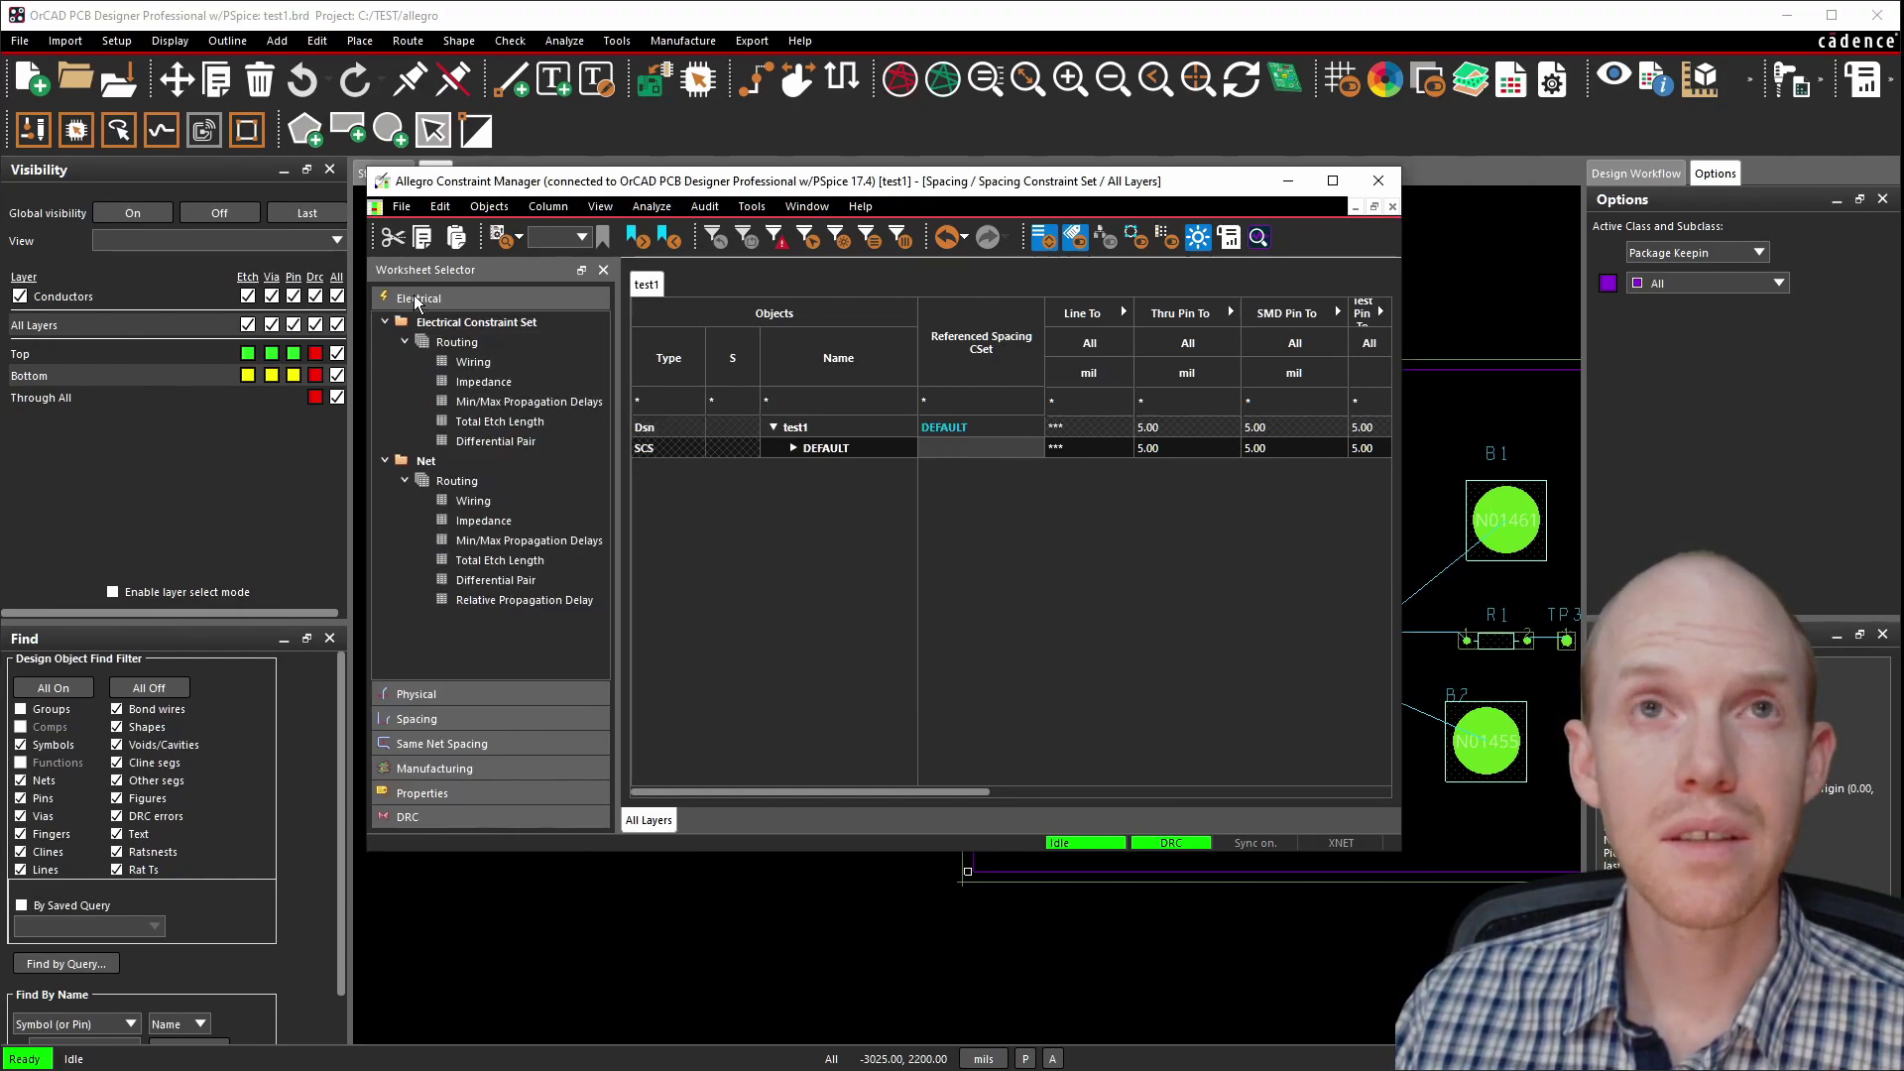
{"action": "left_click", "coordinate": [422, 693]}
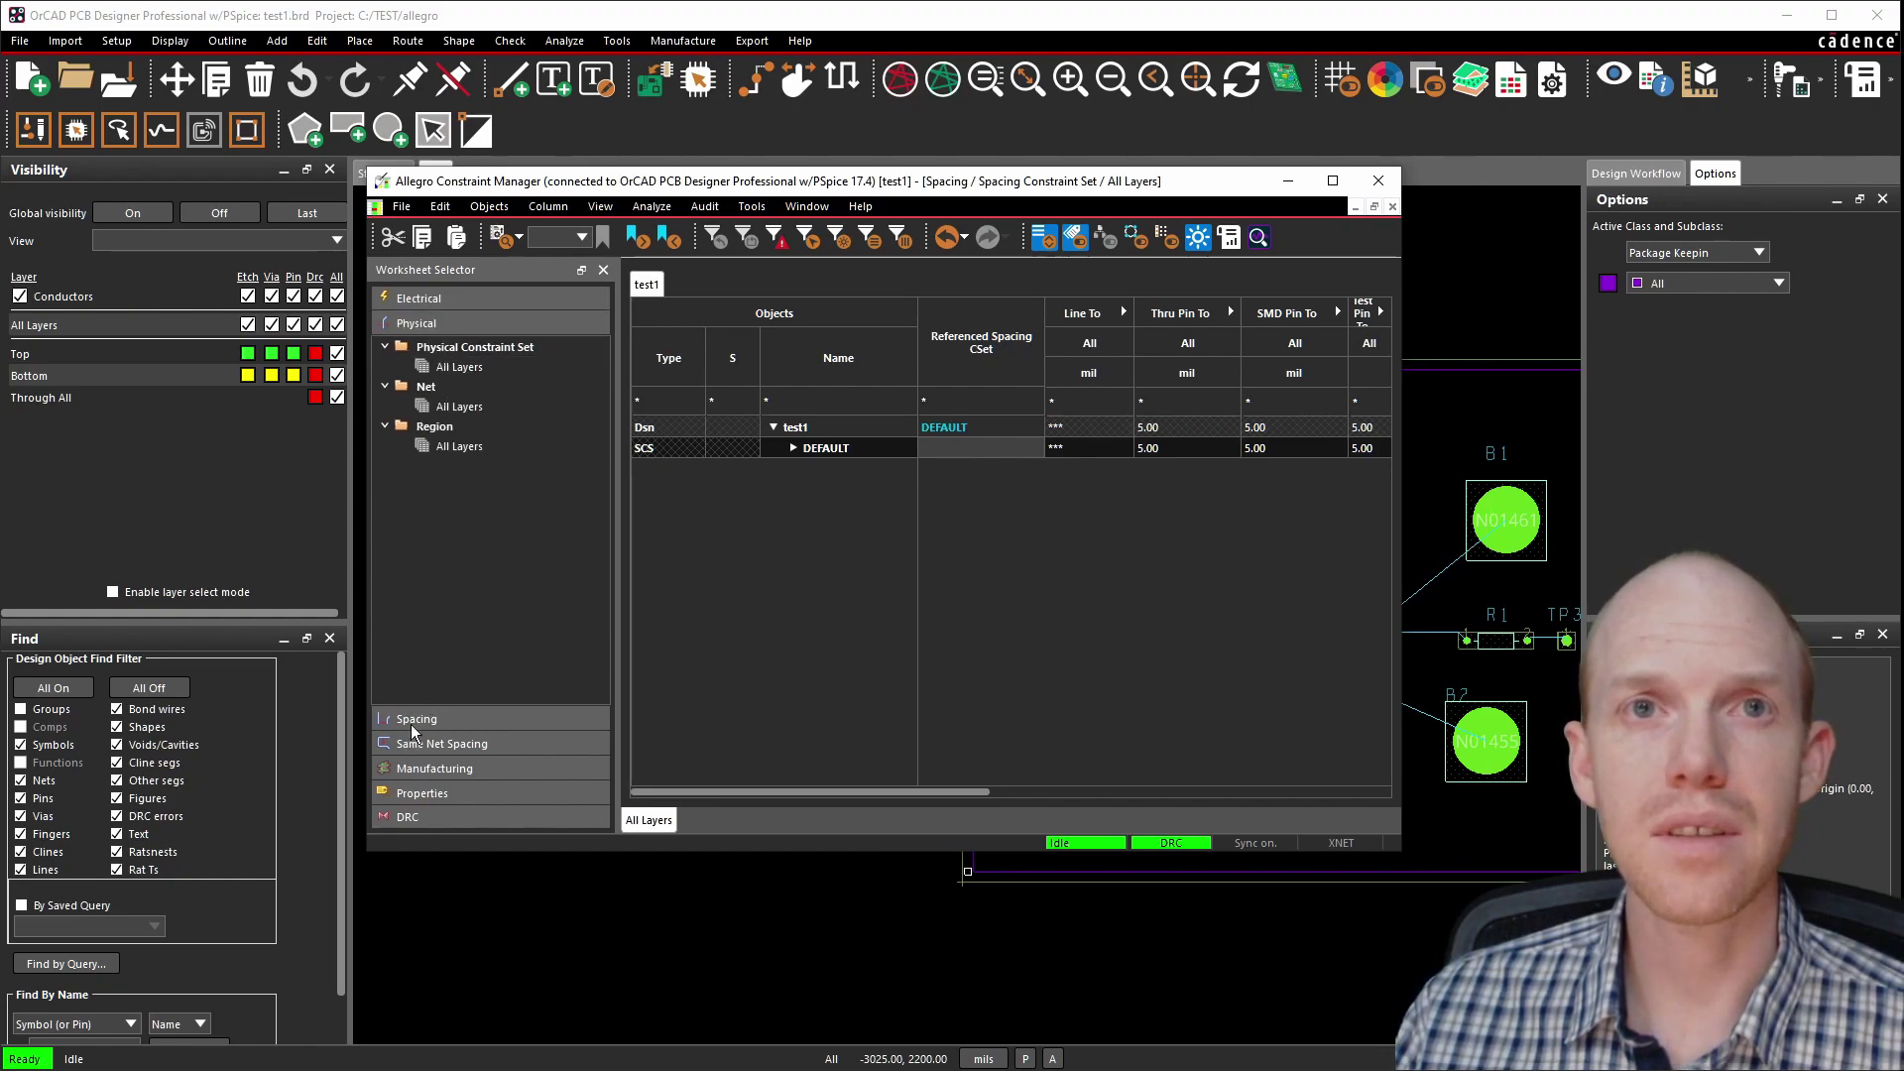
{"action": "left_click", "coordinate": [413, 717]}
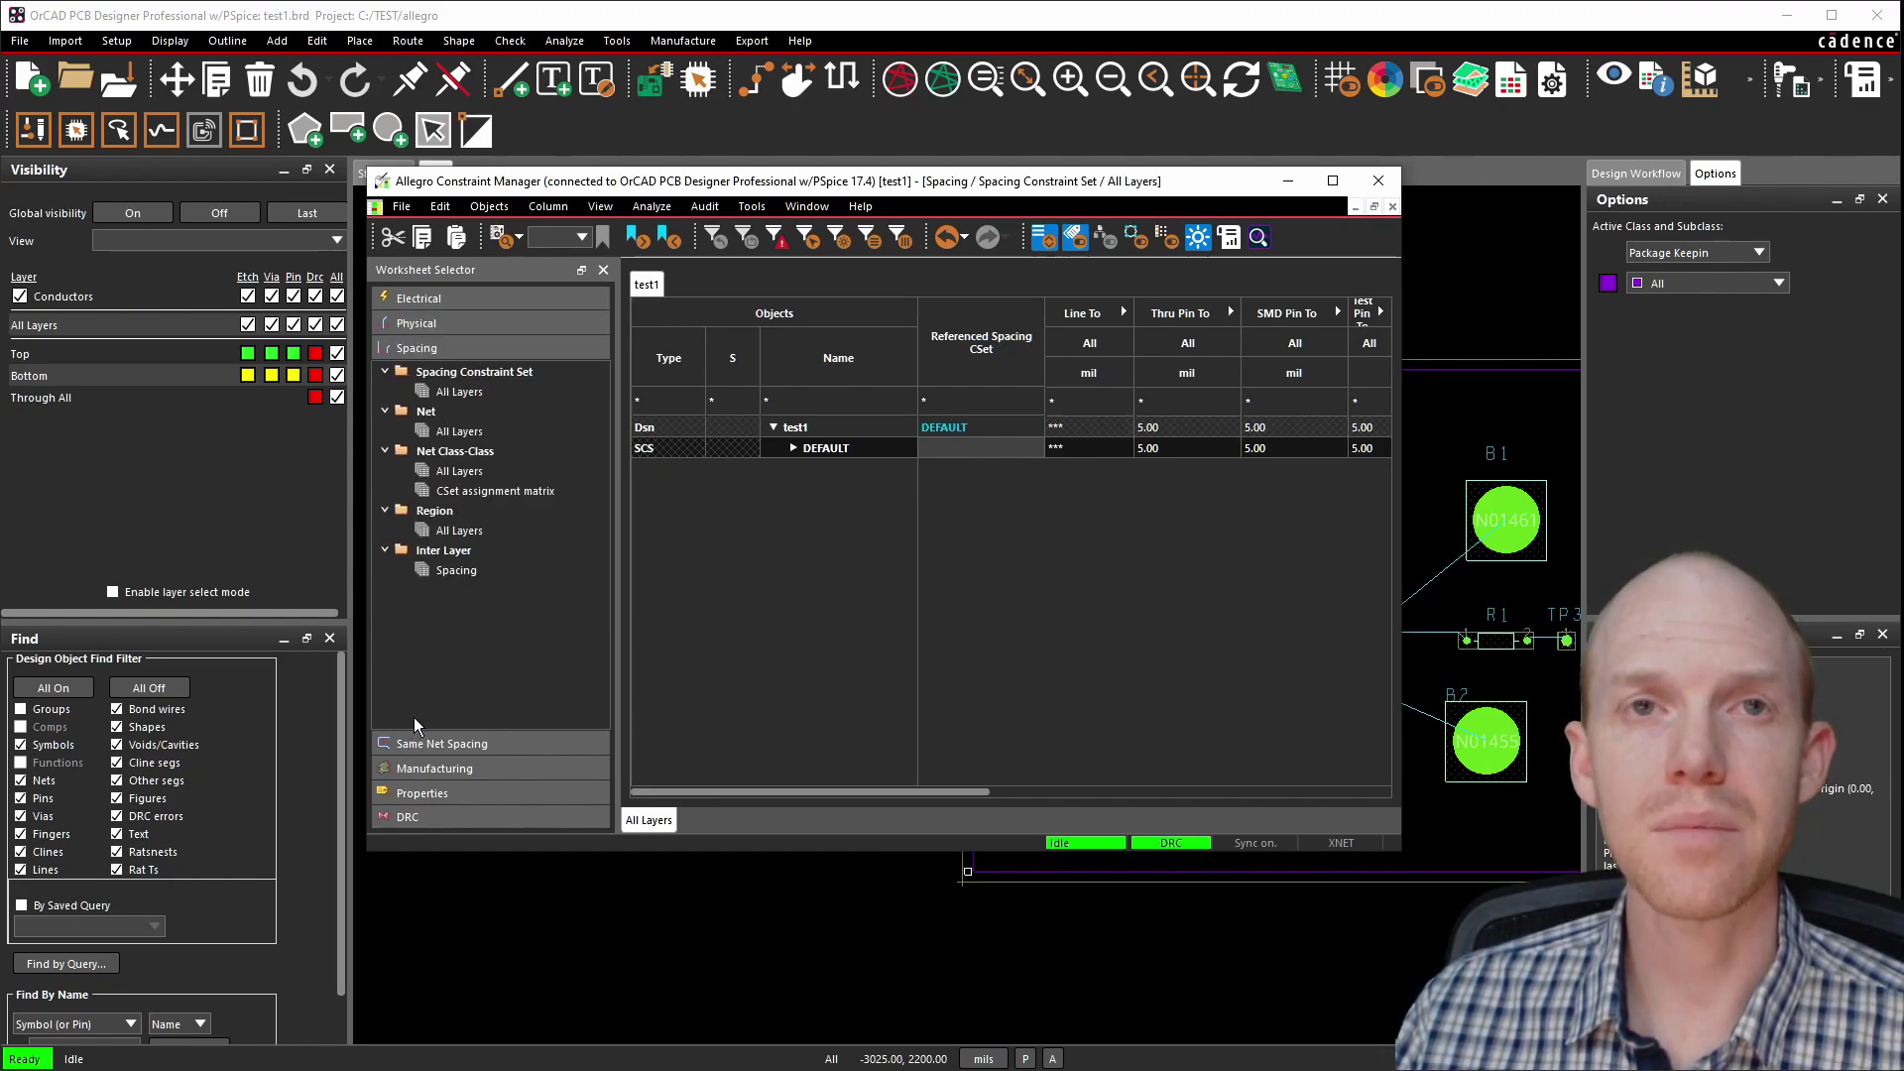
{"action": "left_click", "coordinate": [448, 392]}
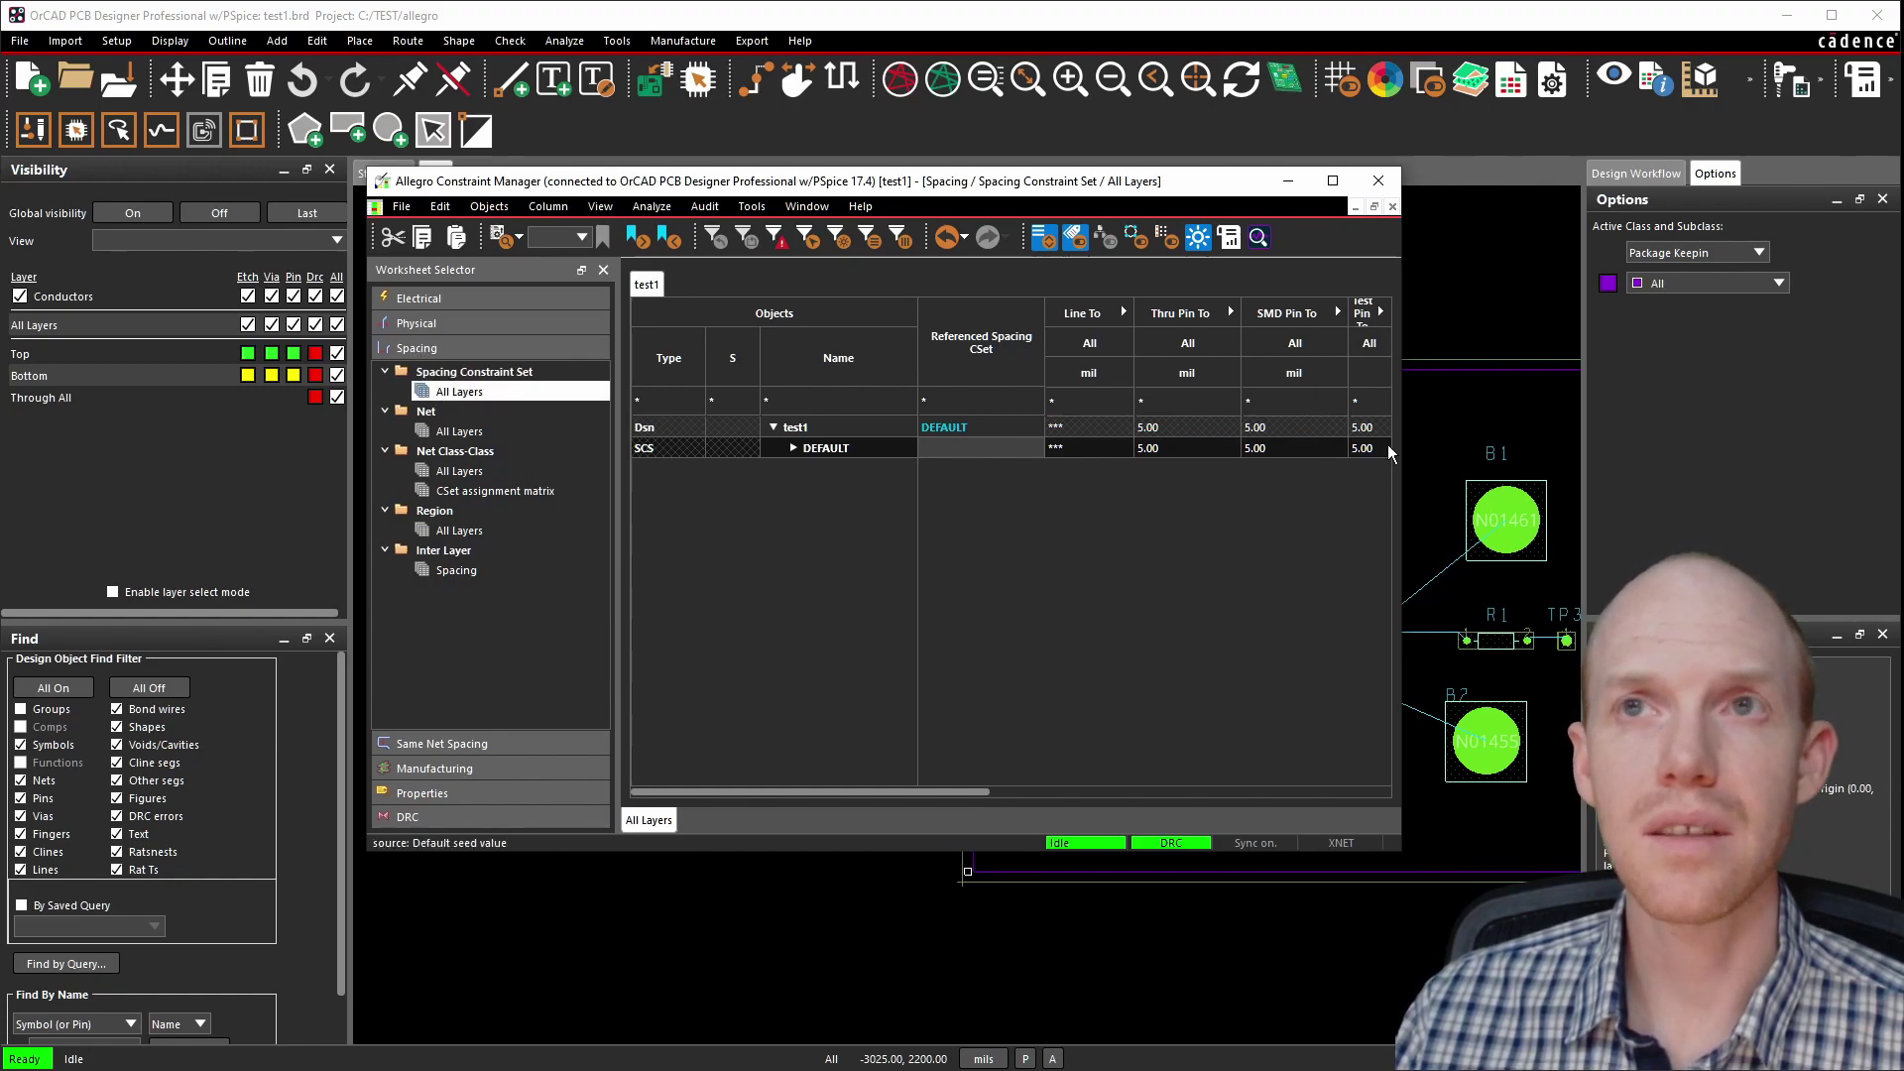
{"action": "left_click", "coordinate": [1268, 427]}
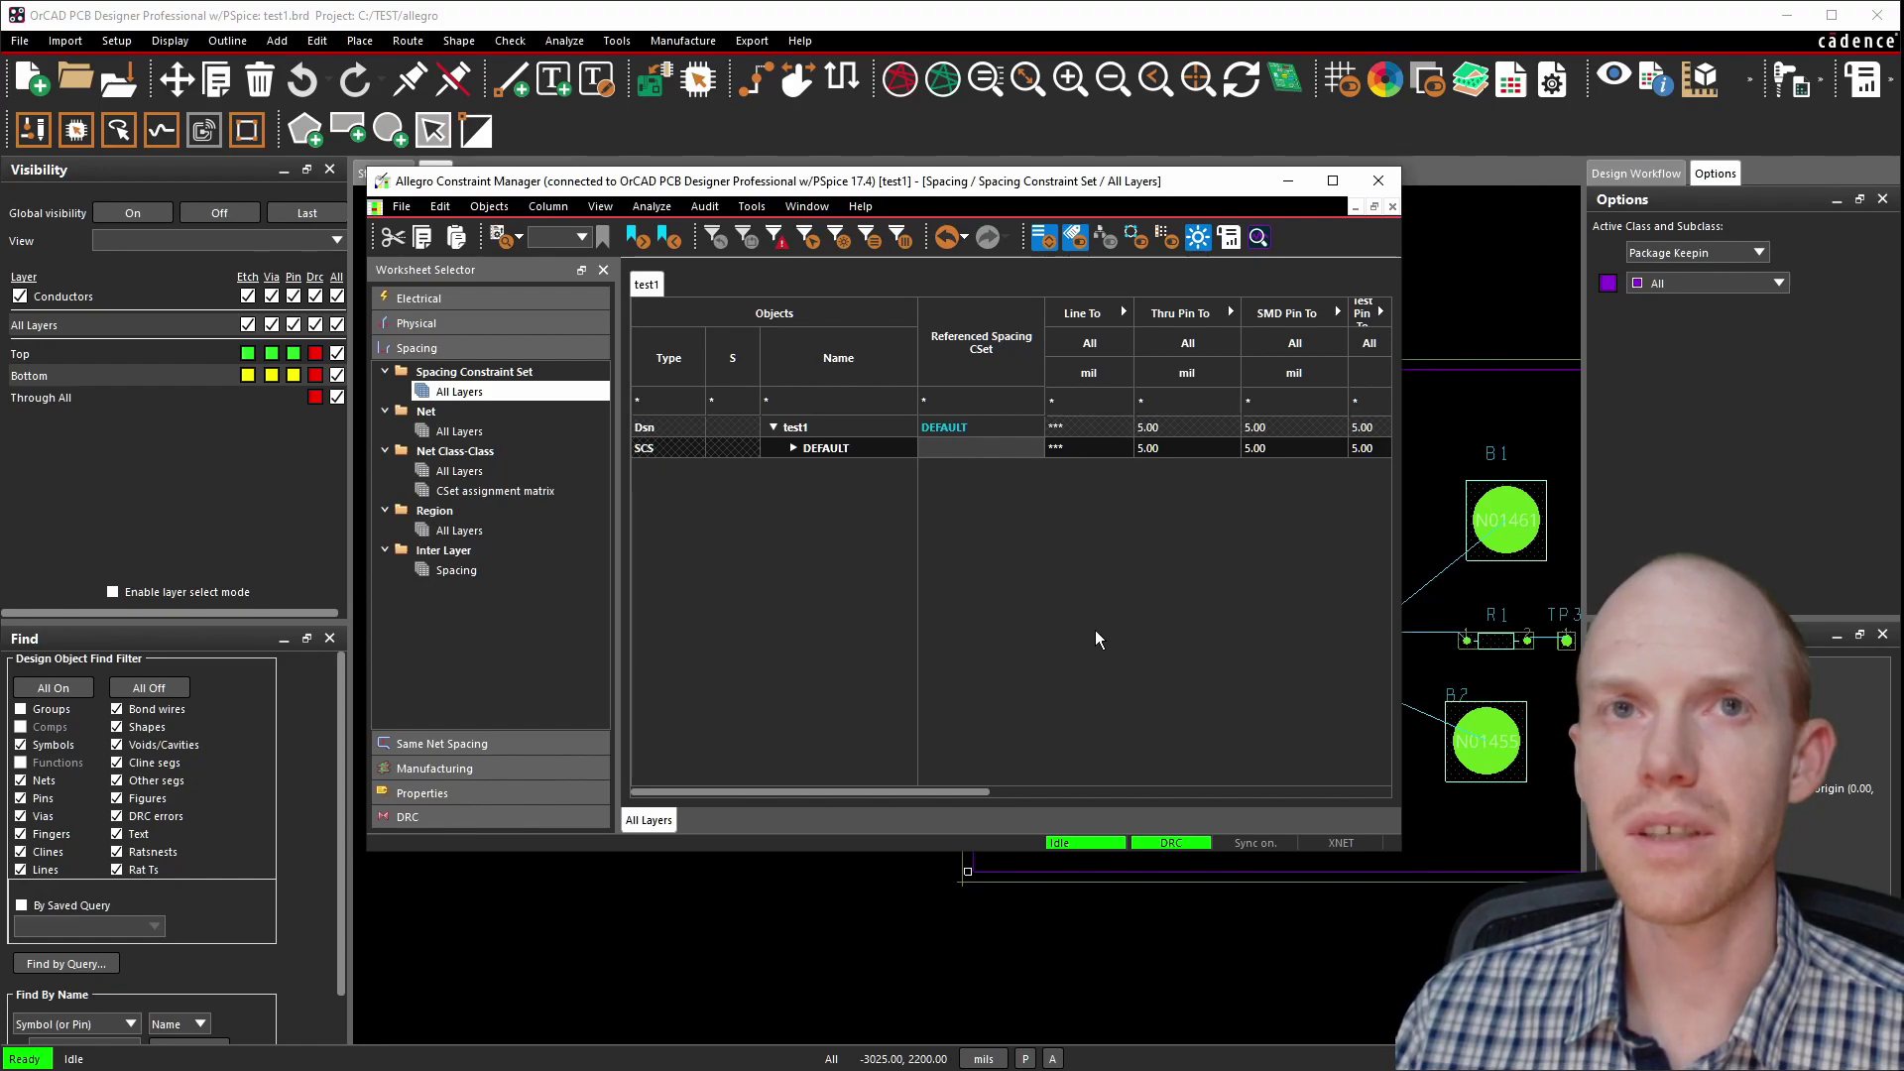
{"action": "left_click", "coordinate": [1379, 181]}
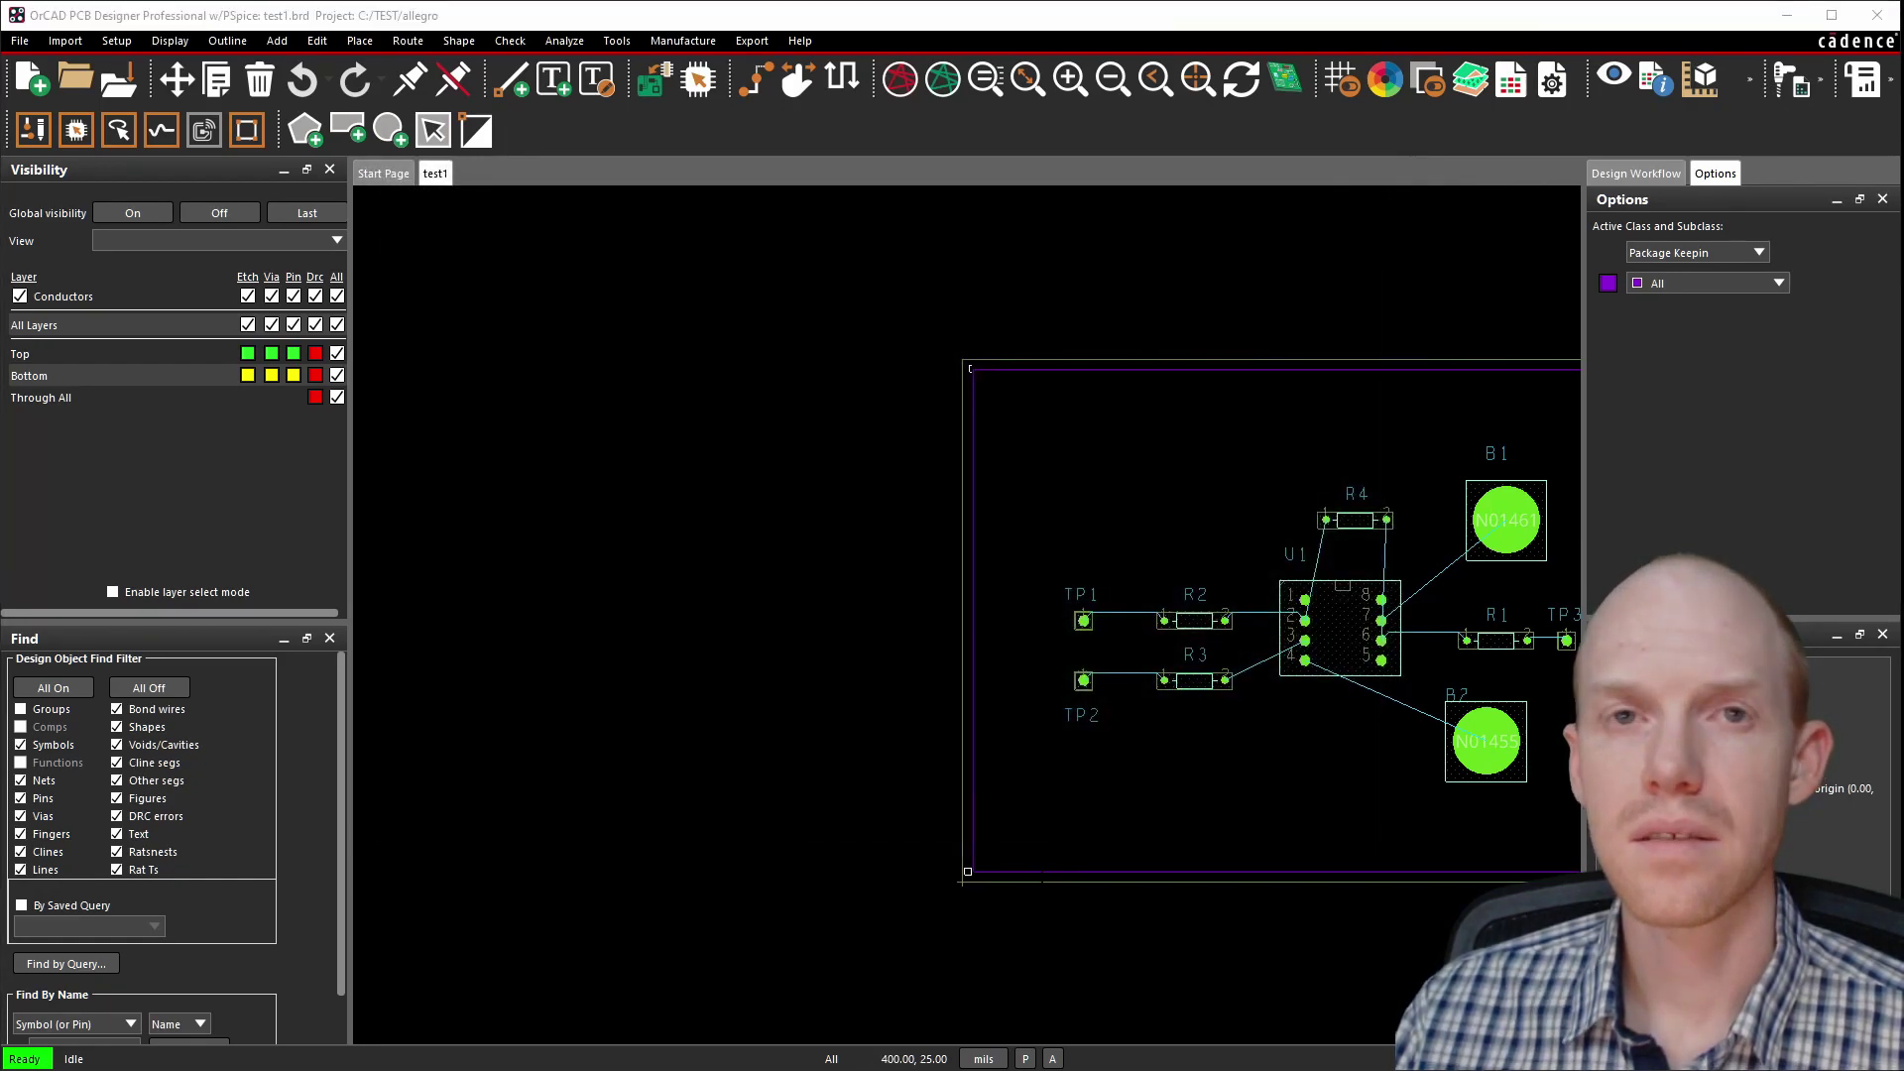
Start routing a trace on the Top layer from the TP1 pin and open its line width for editing.
{"action": "left_click", "coordinate": [754, 89]}
{"action": "scroll", "coordinate": [1513, 634], "scroll_direction": "up", "scroll_amount": 2}
{"action": "left_click", "coordinate": [654, 605]}
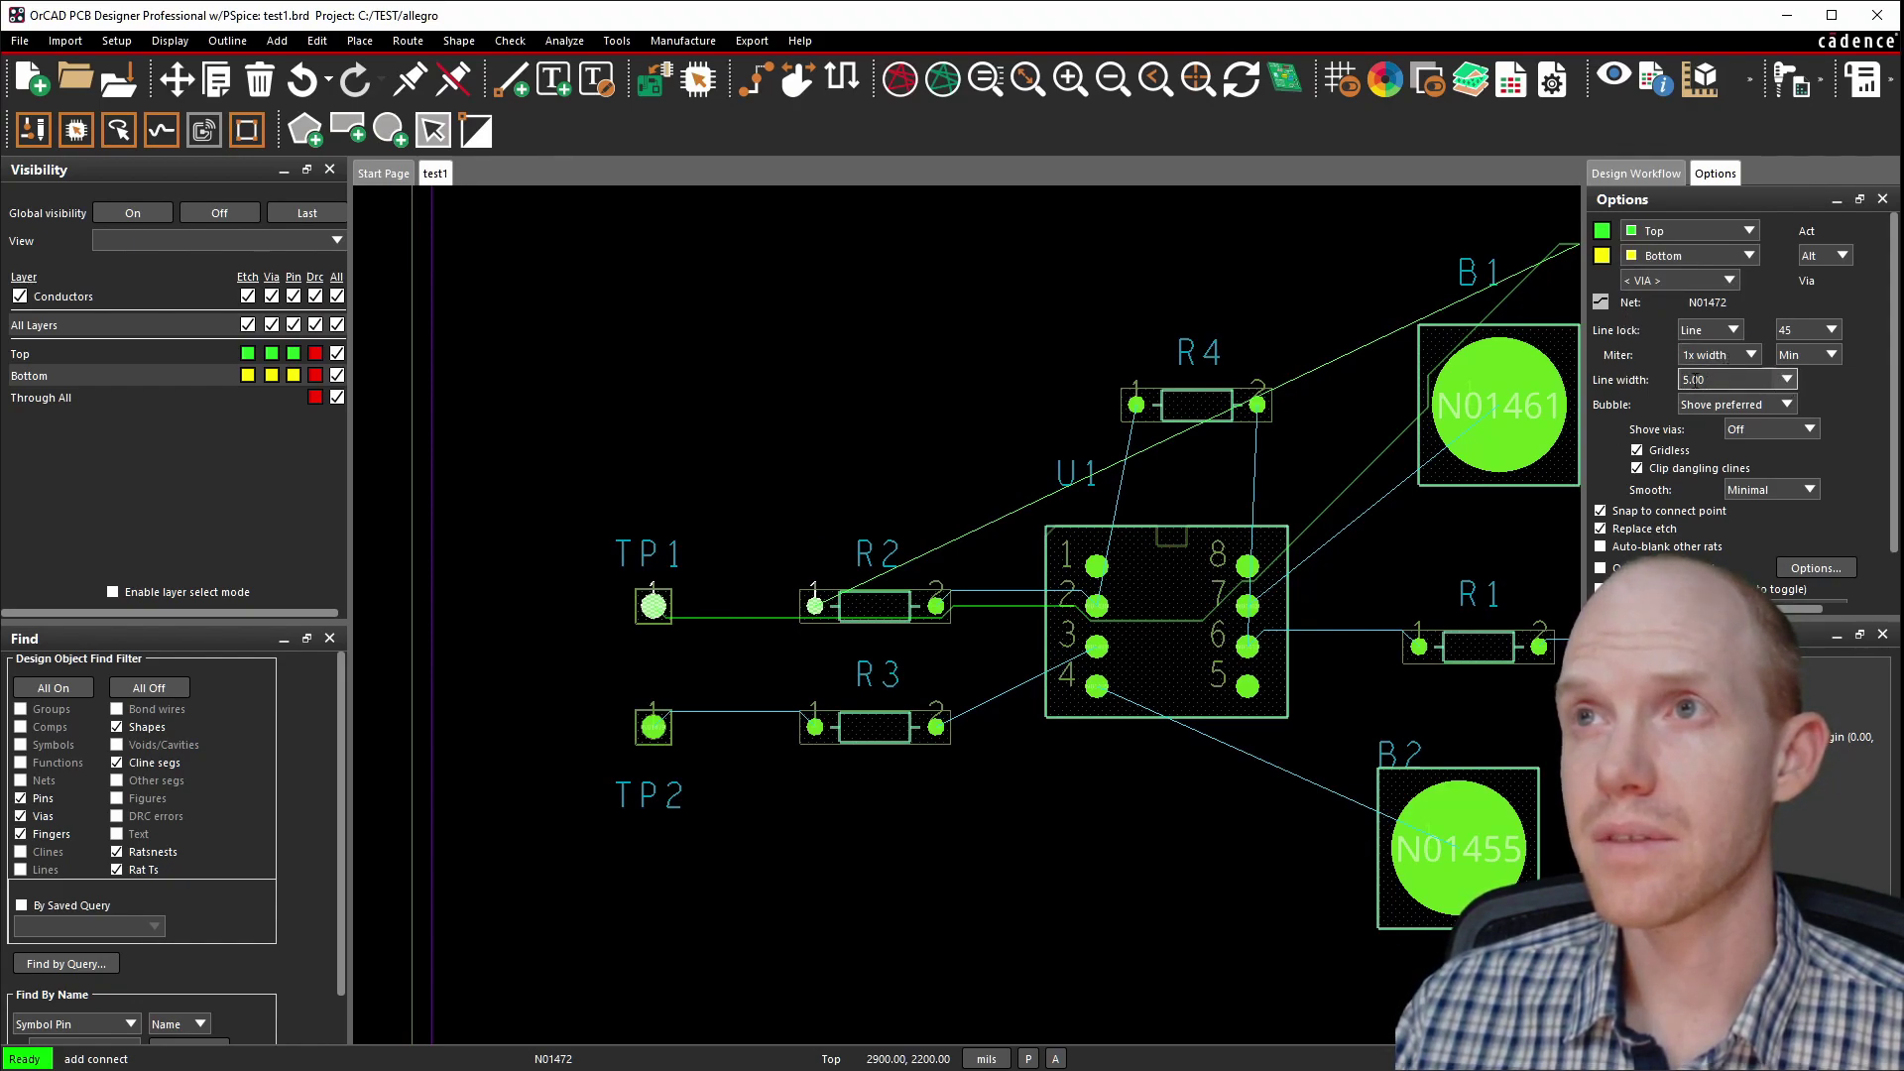
{"action": "left_click", "coordinate": [1783, 380]}
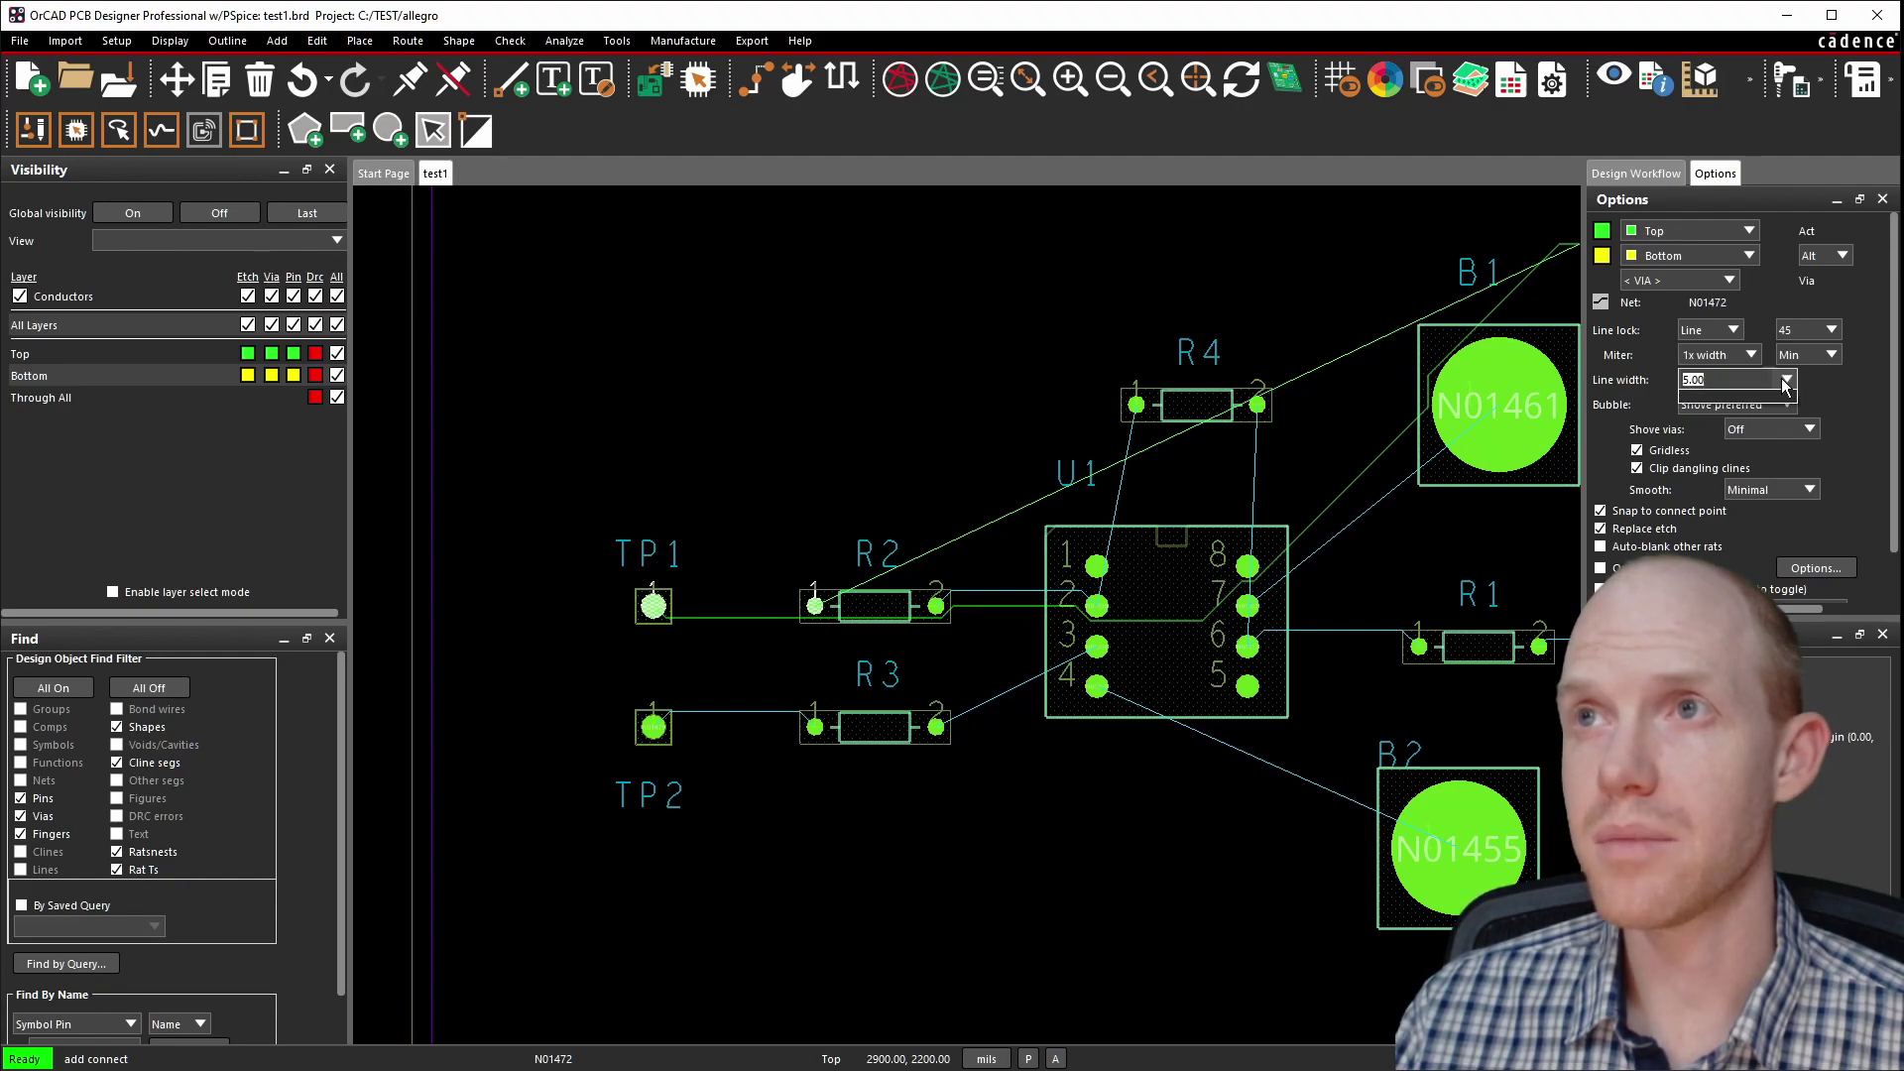
{"action": "left_click_drag", "start_coordinate": [1729, 380], "coordinate": [1645, 378]}
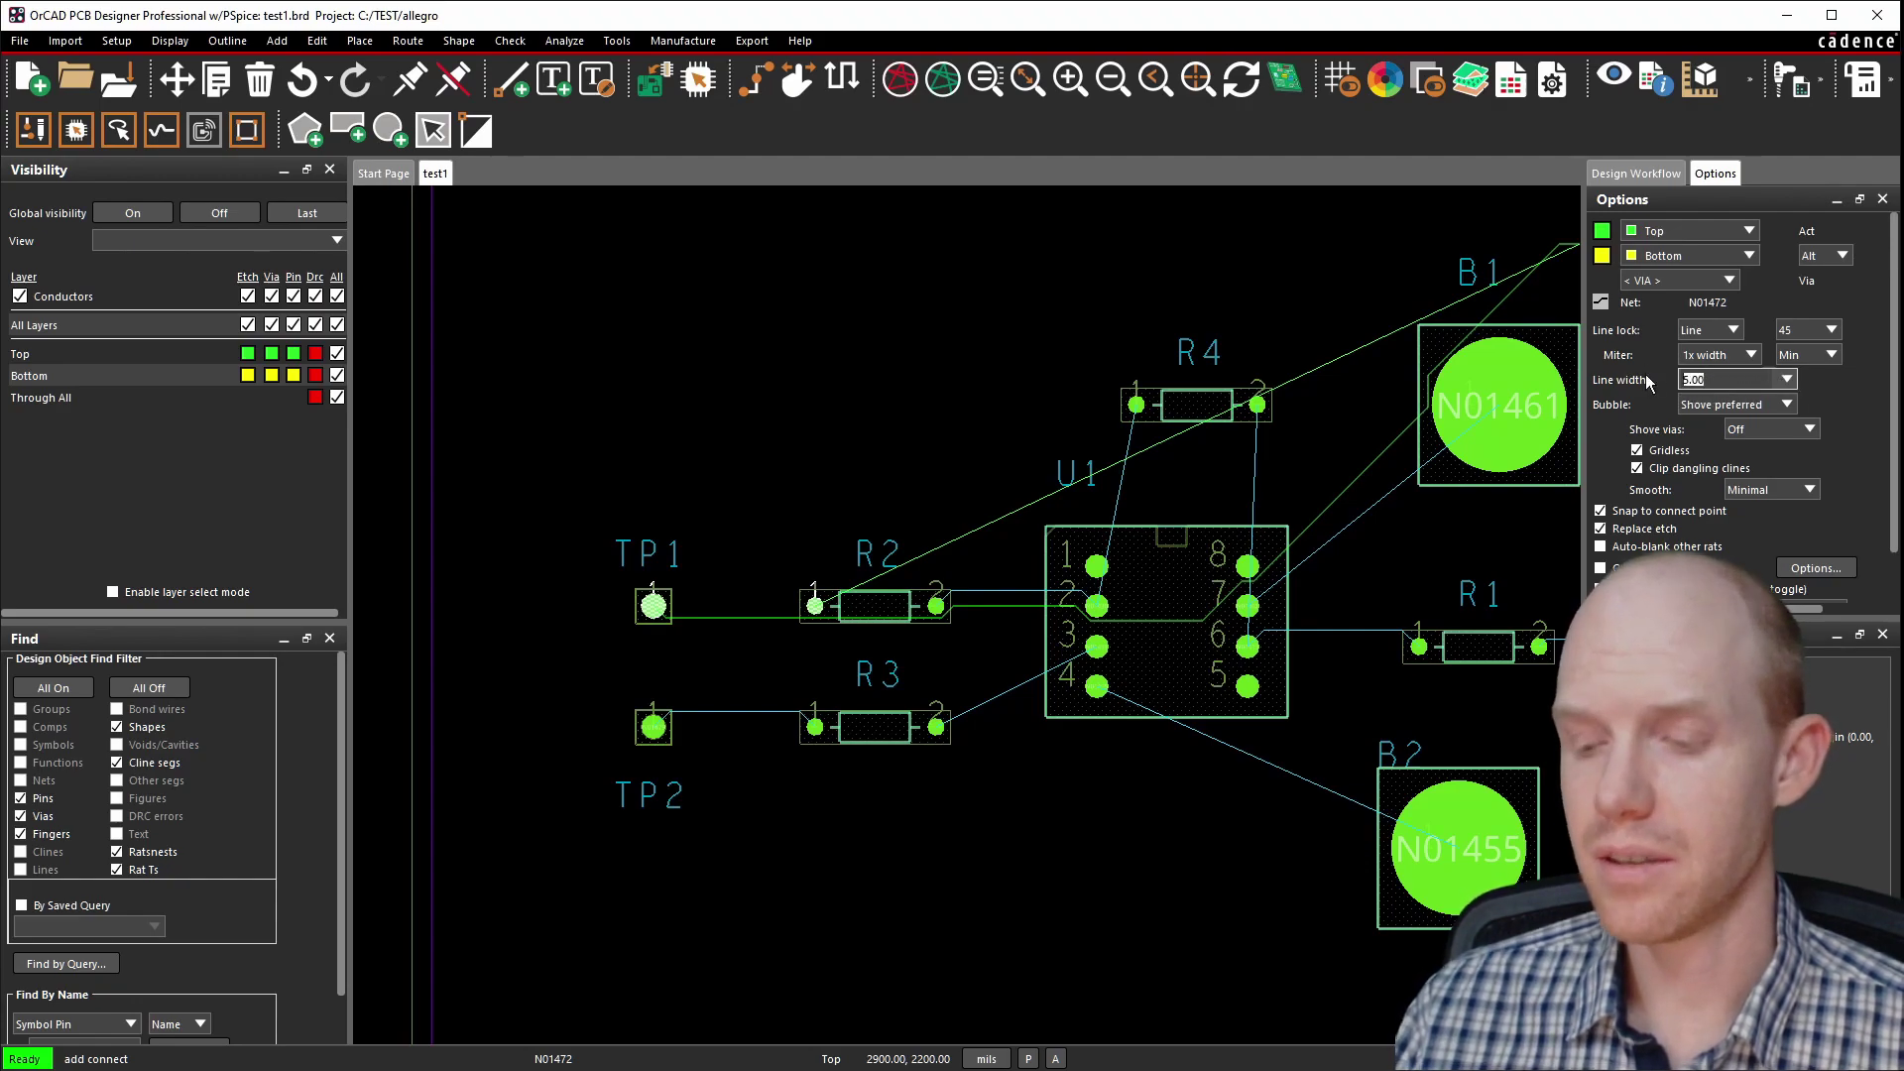
Set the line width to 15 mils and route TP1 to R2 pin 1 and R2 pin 2 to U1 pin 2.
{"action": "type", "text": "15"}
{"action": "key", "text": "Return"}
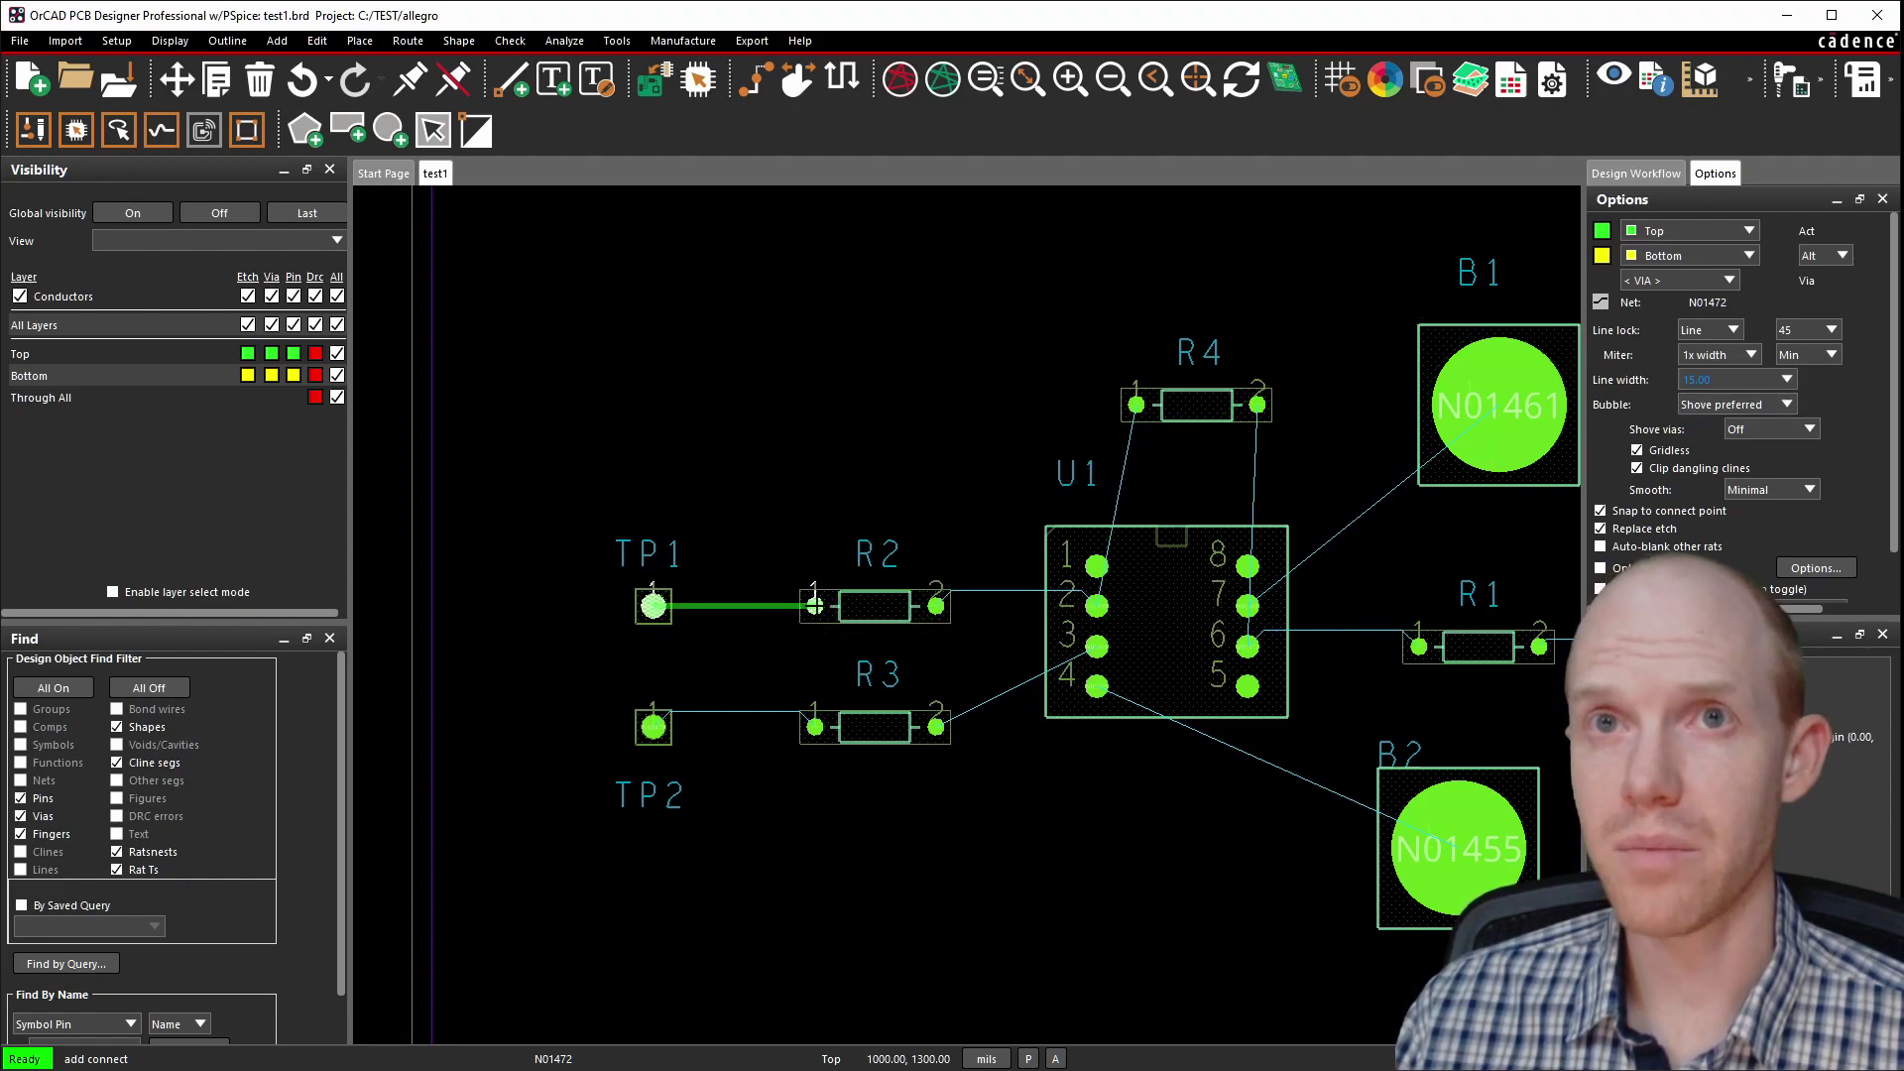
{"action": "left_click", "coordinate": [815, 606]}
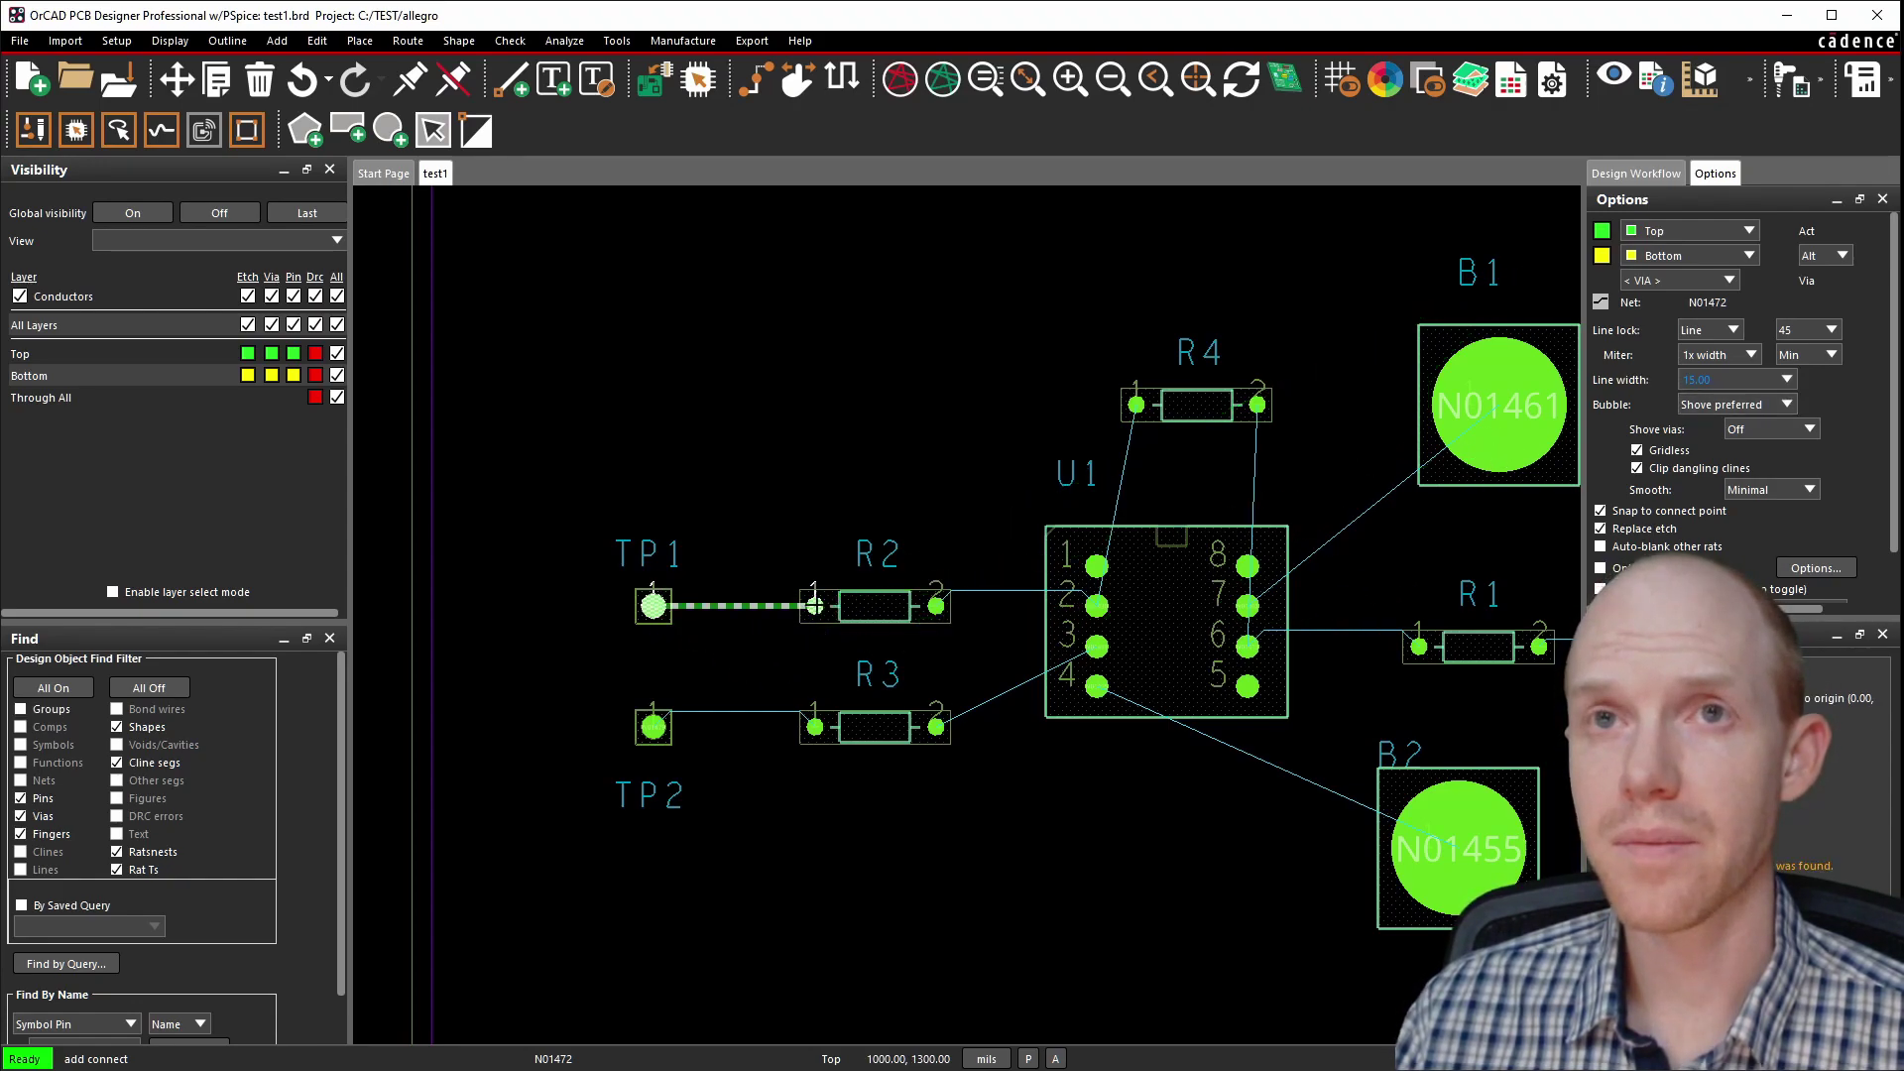
{"action": "left_click", "coordinate": [936, 606]}
{"action": "left_click", "coordinate": [1095, 606]}
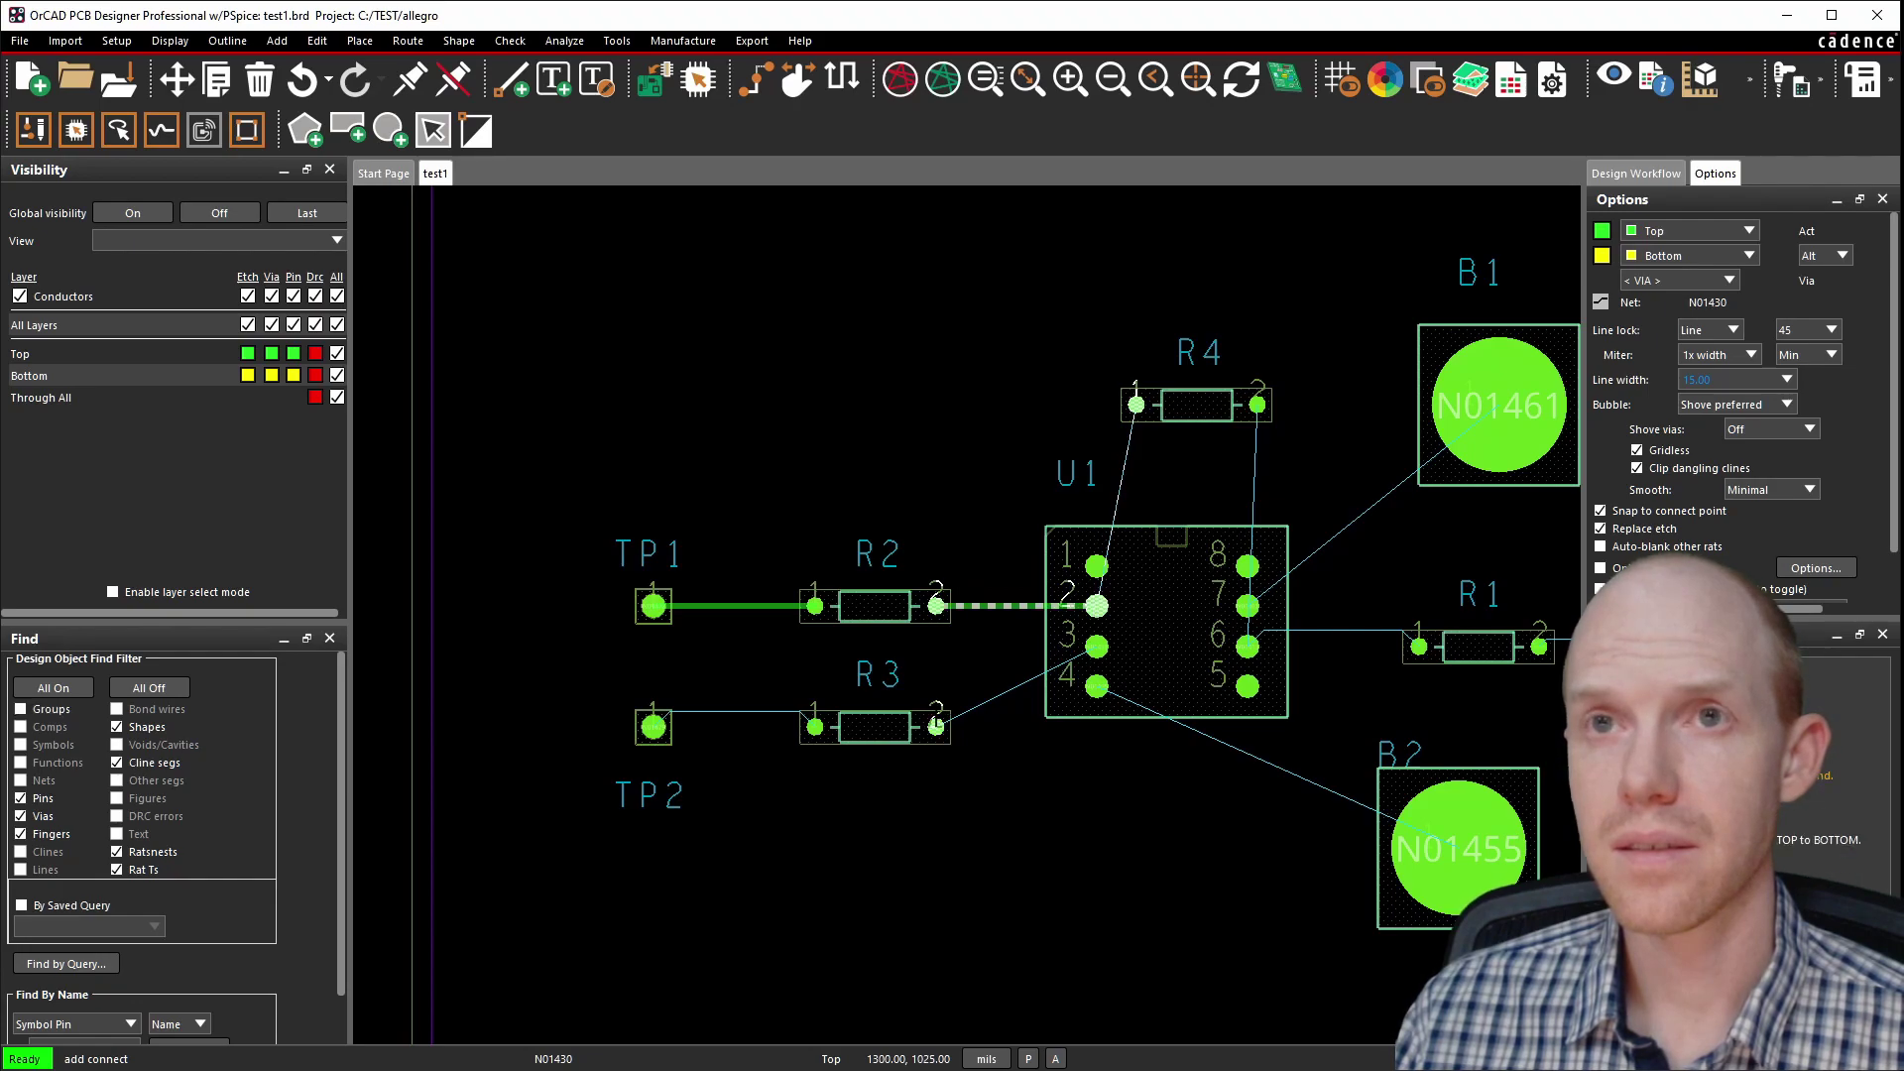
Route TP2 to R3 pin 1, and R3 pin 2 to U1 pin 3 with a bend in between.
{"action": "left_click", "coordinate": [652, 726]}
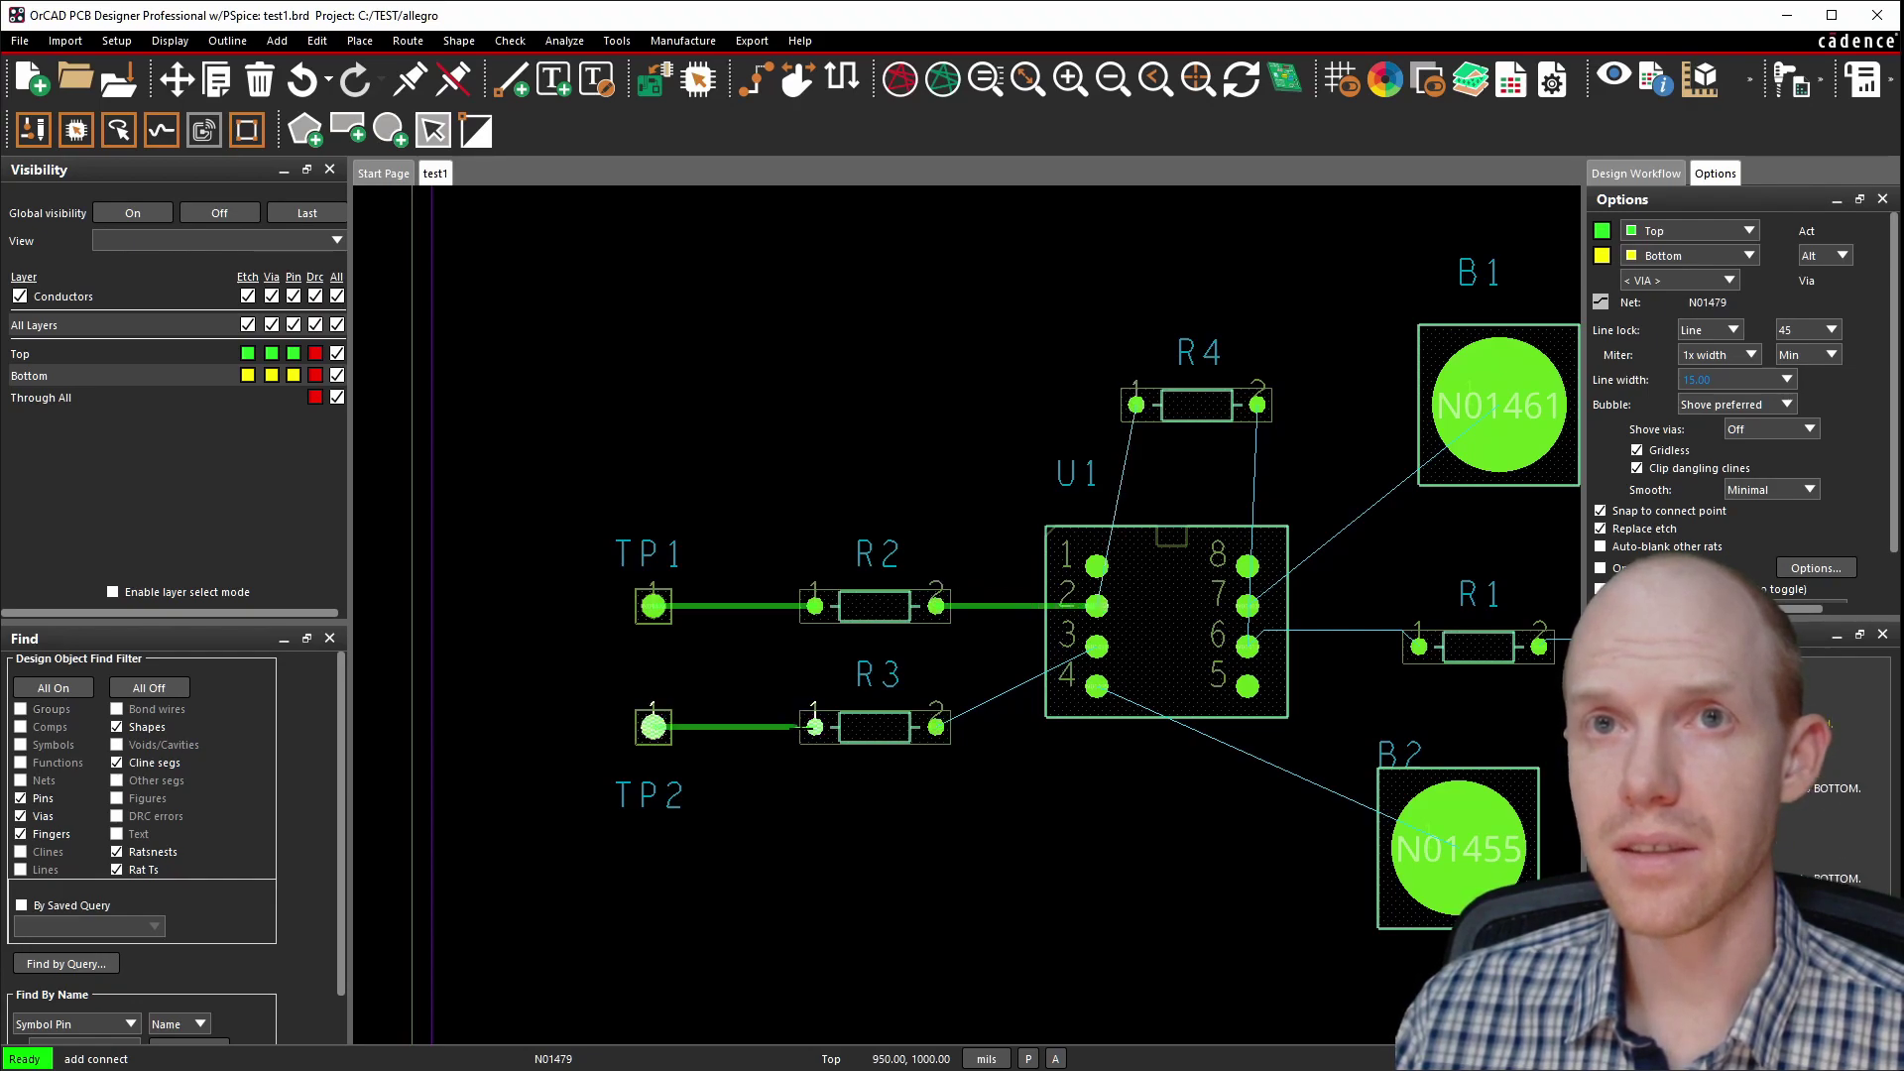
{"action": "left_click", "coordinate": [815, 726]}
{"action": "left_click", "coordinate": [936, 727]}
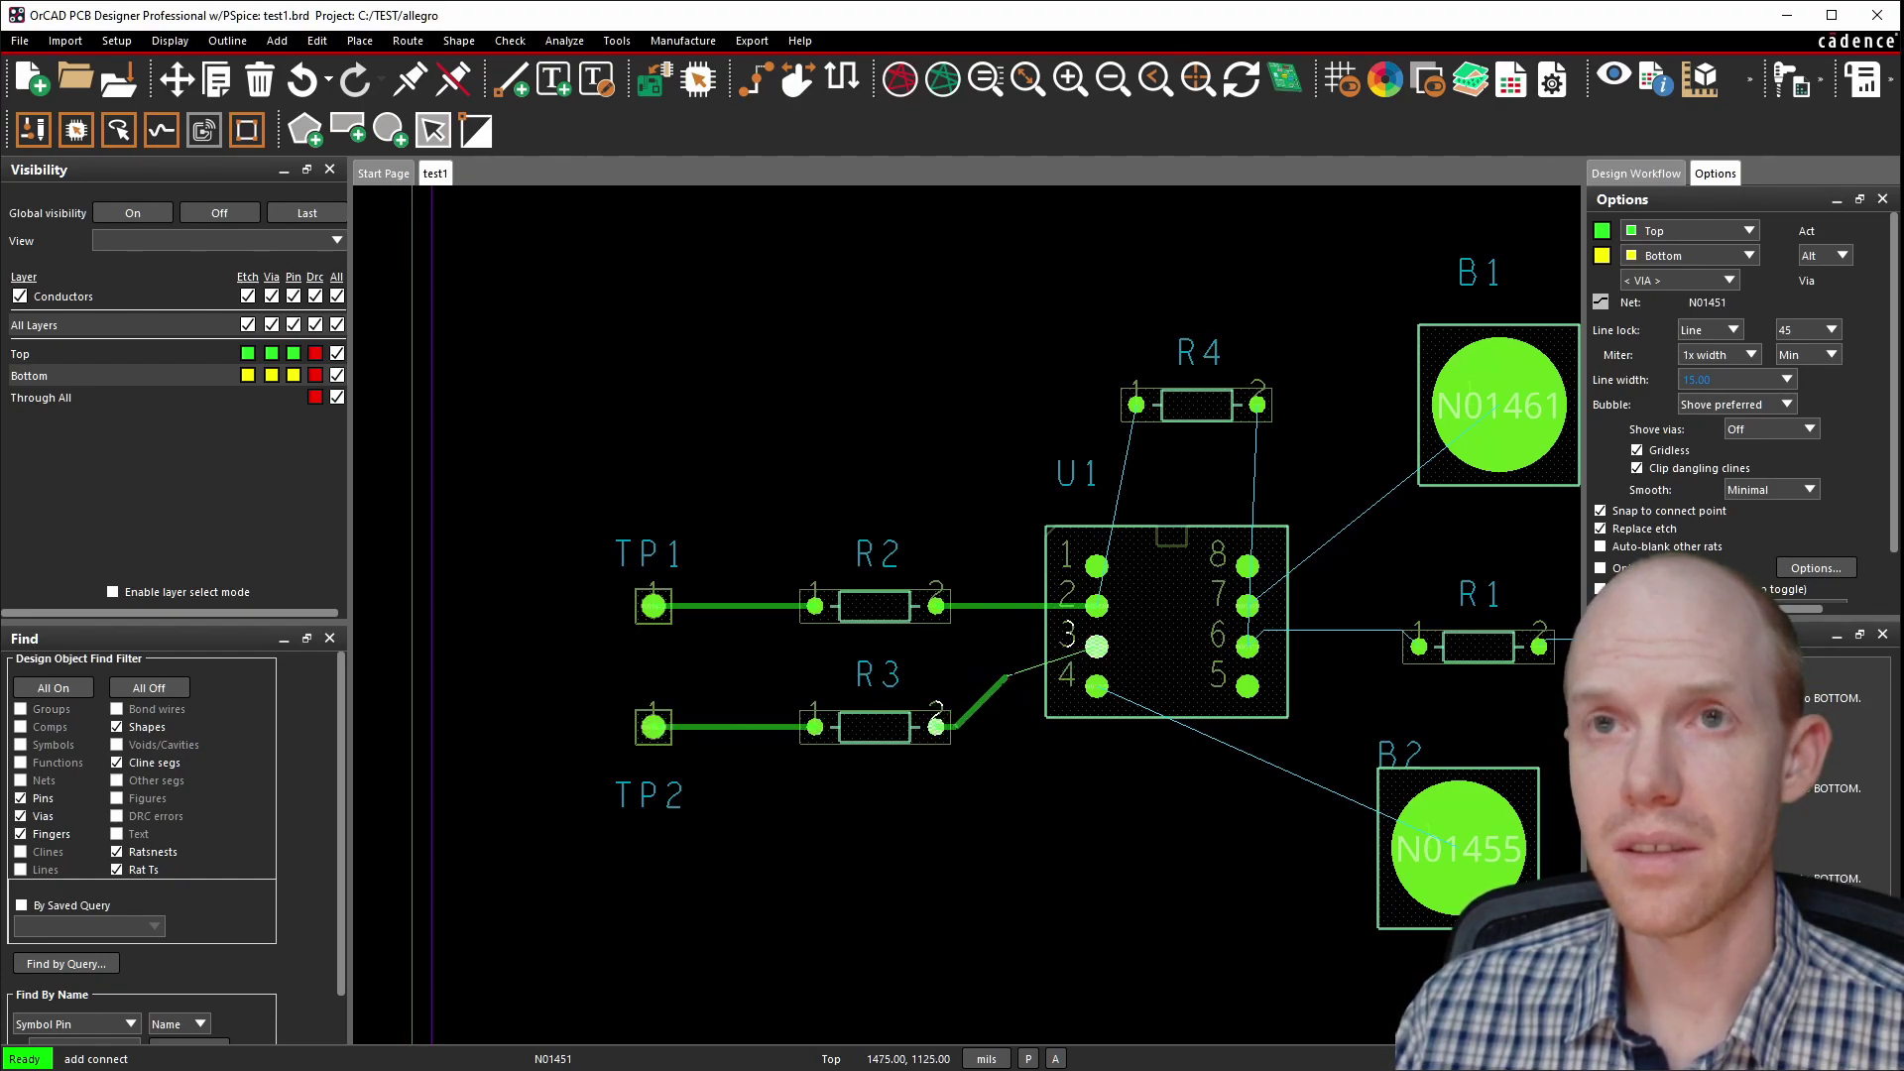
{"action": "left_click", "coordinate": [1008, 706]}
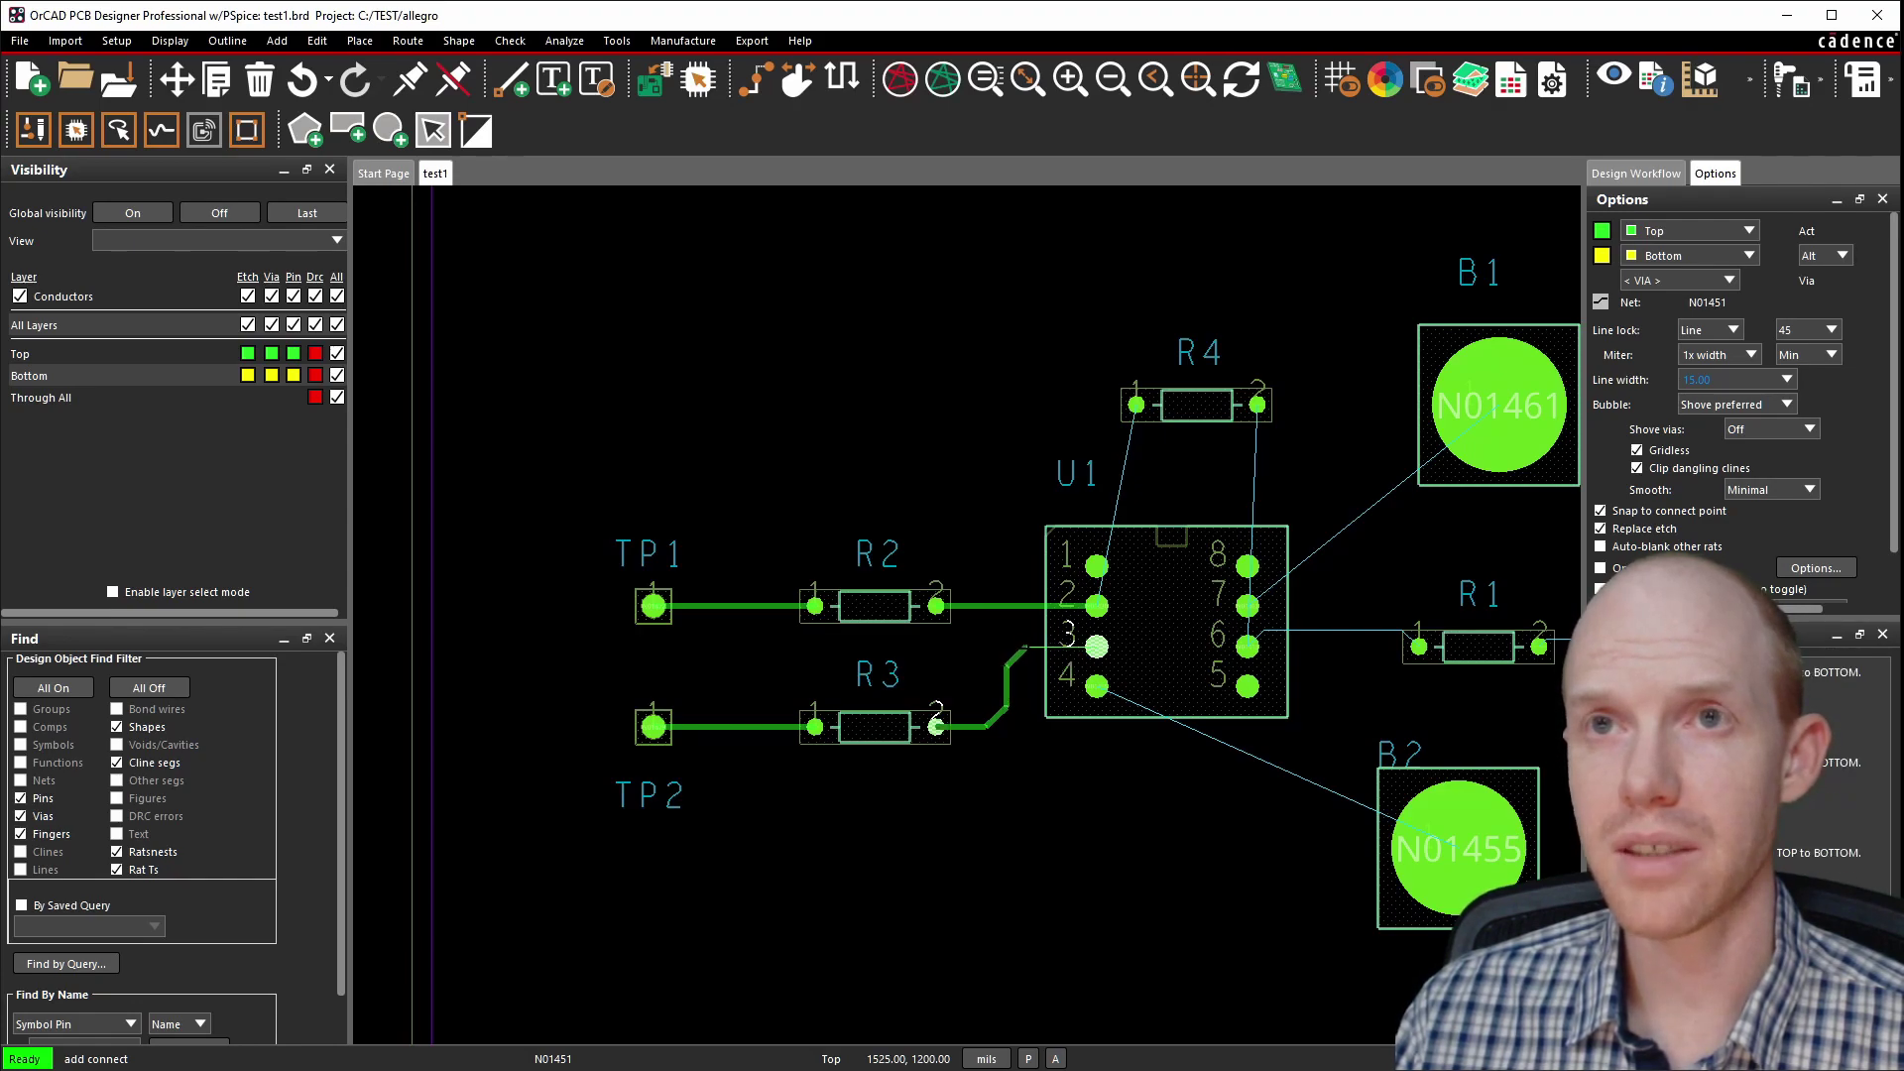
{"action": "left_click", "coordinate": [1096, 646]}
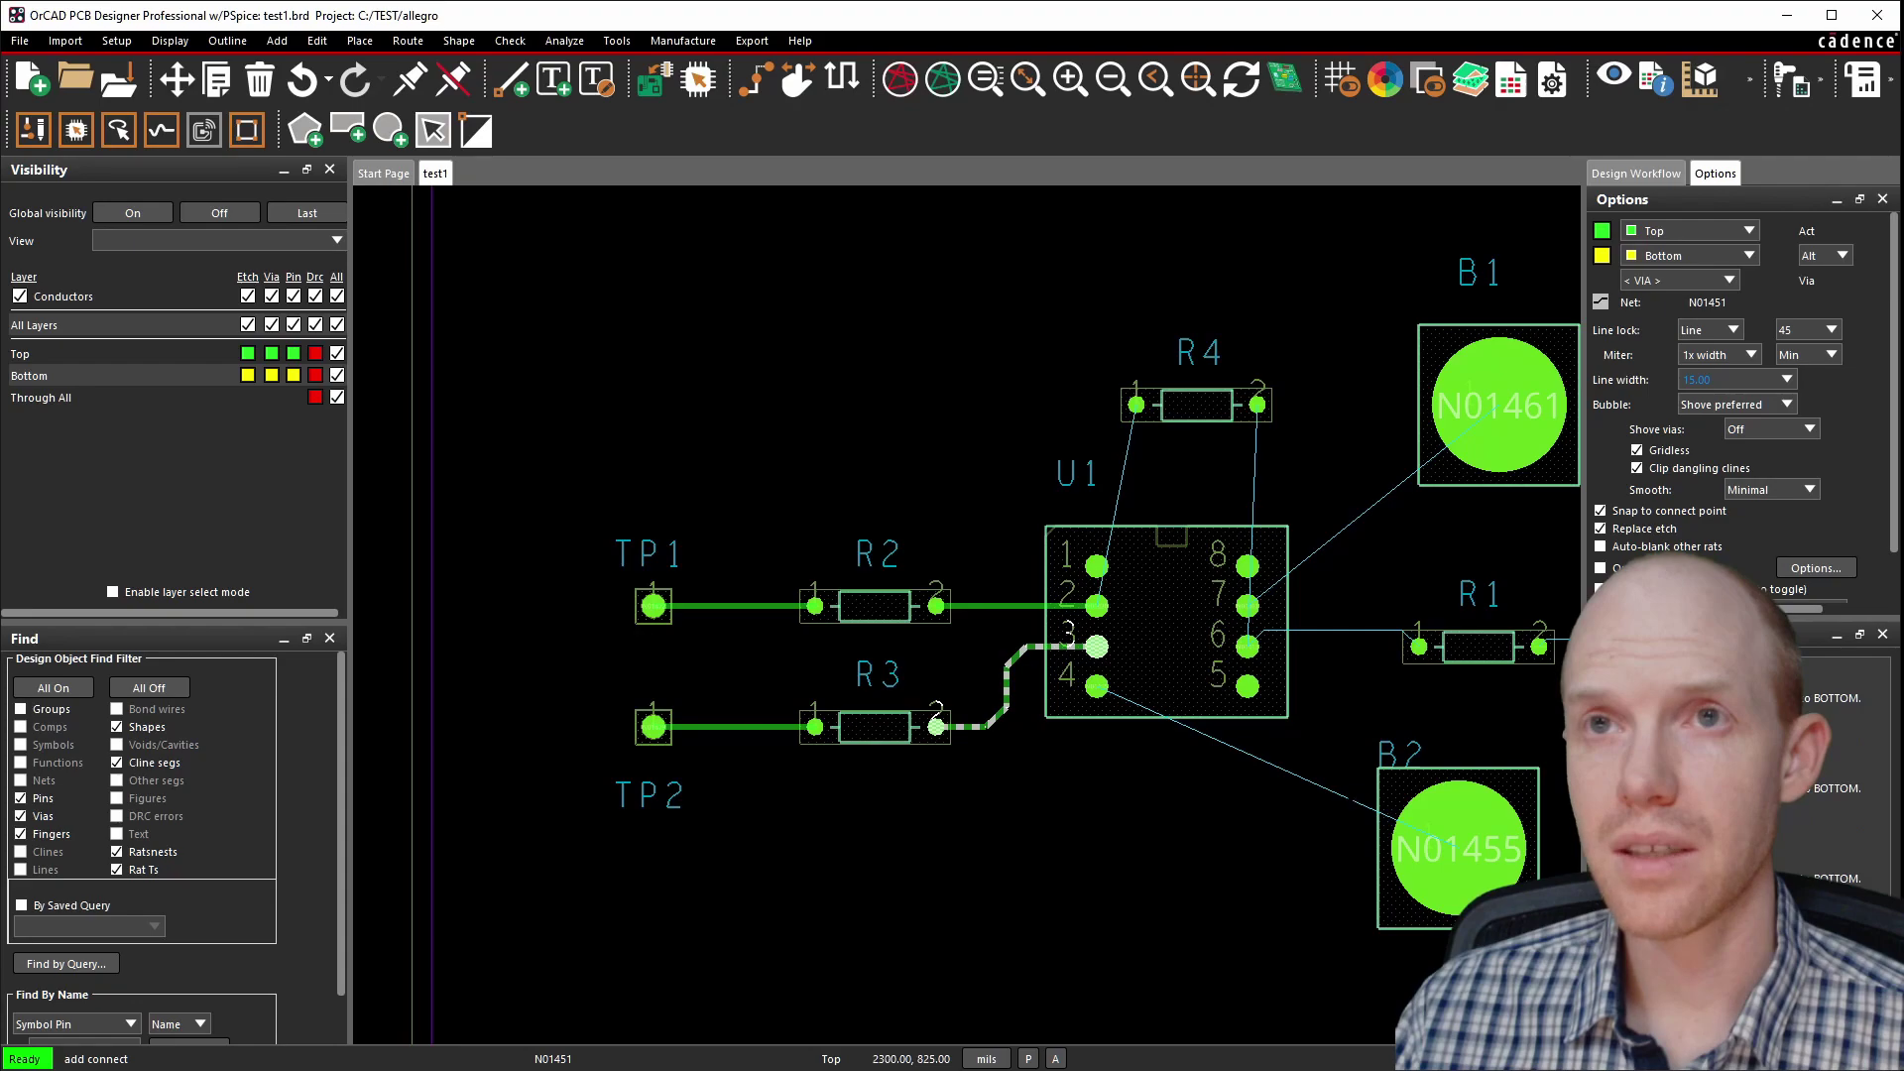
Route B2 to U1 pin 4, and U1 pin 6 to R1 pin 1, on the top layer.
{"action": "left_click", "coordinate": [1459, 846]}
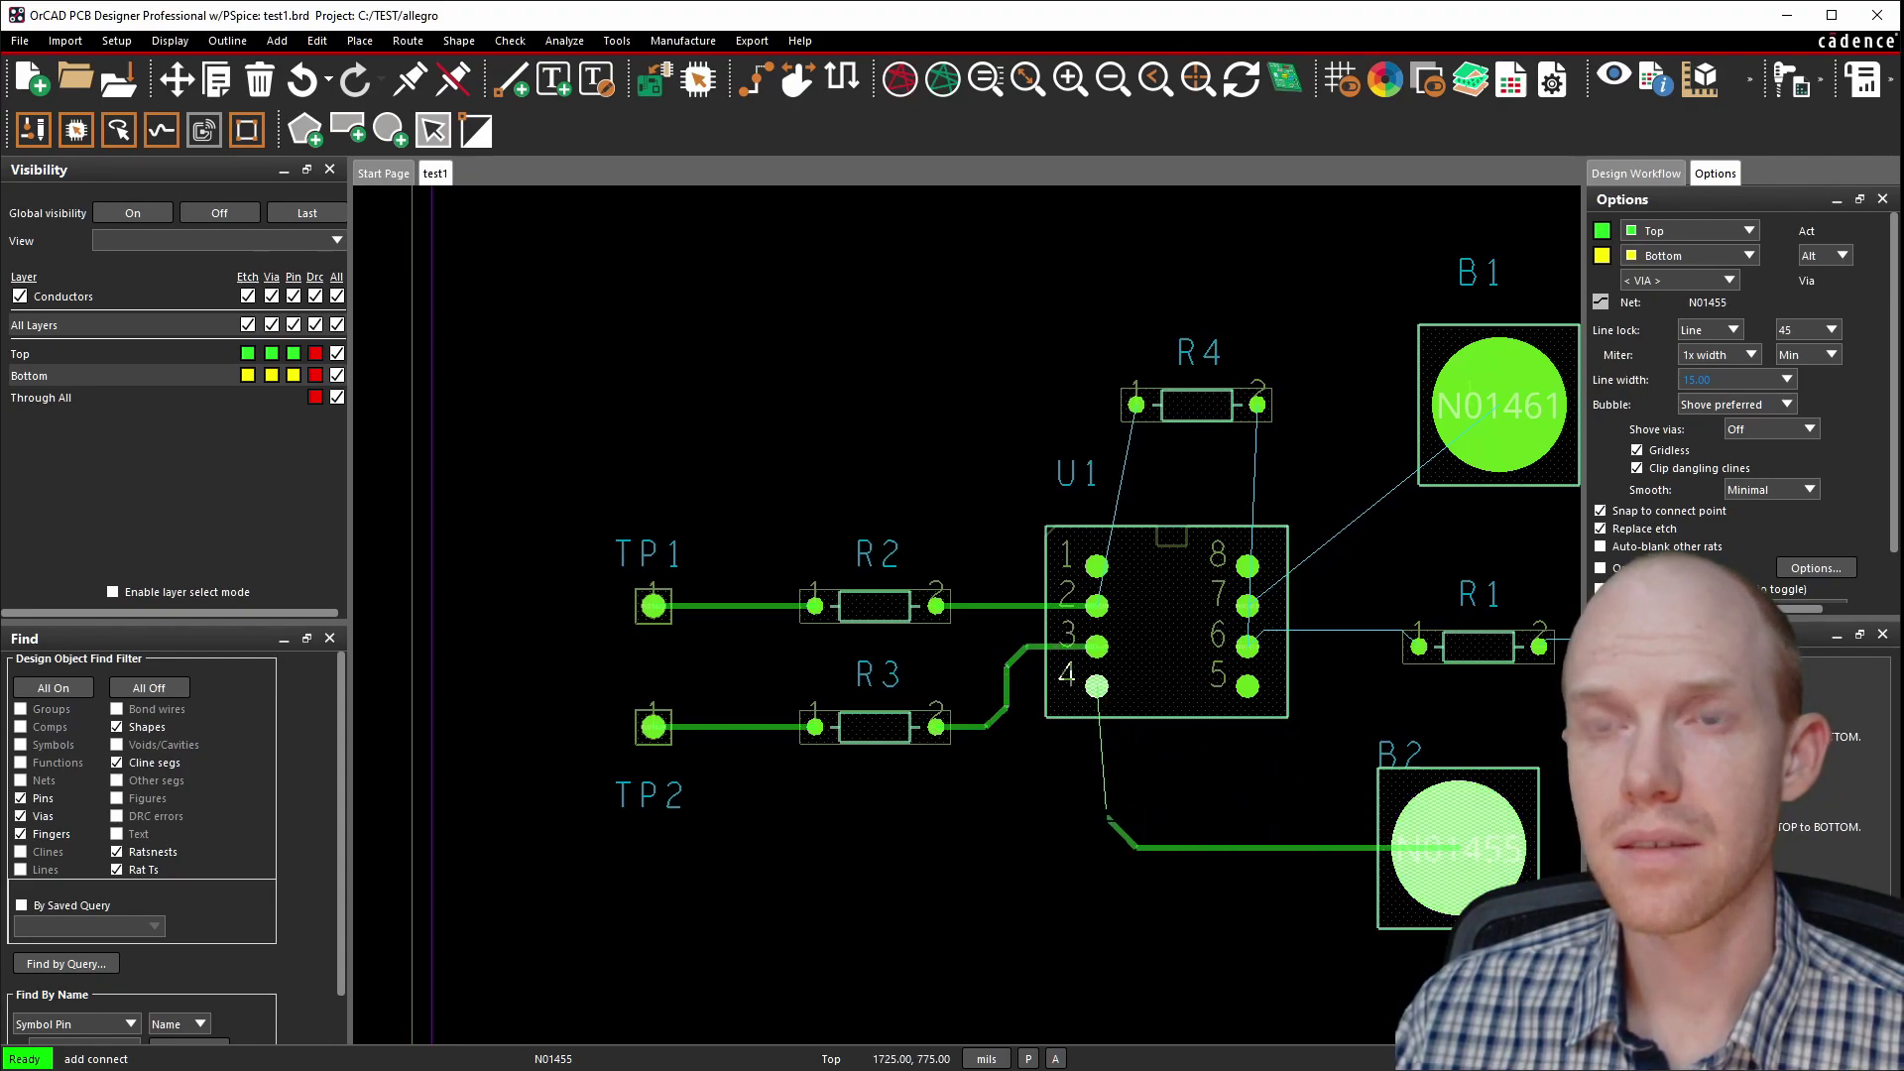
{"action": "left_click", "coordinate": [1097, 686]}
{"action": "left_click", "coordinate": [1248, 647]}
{"action": "left_click", "coordinate": [1419, 647]}
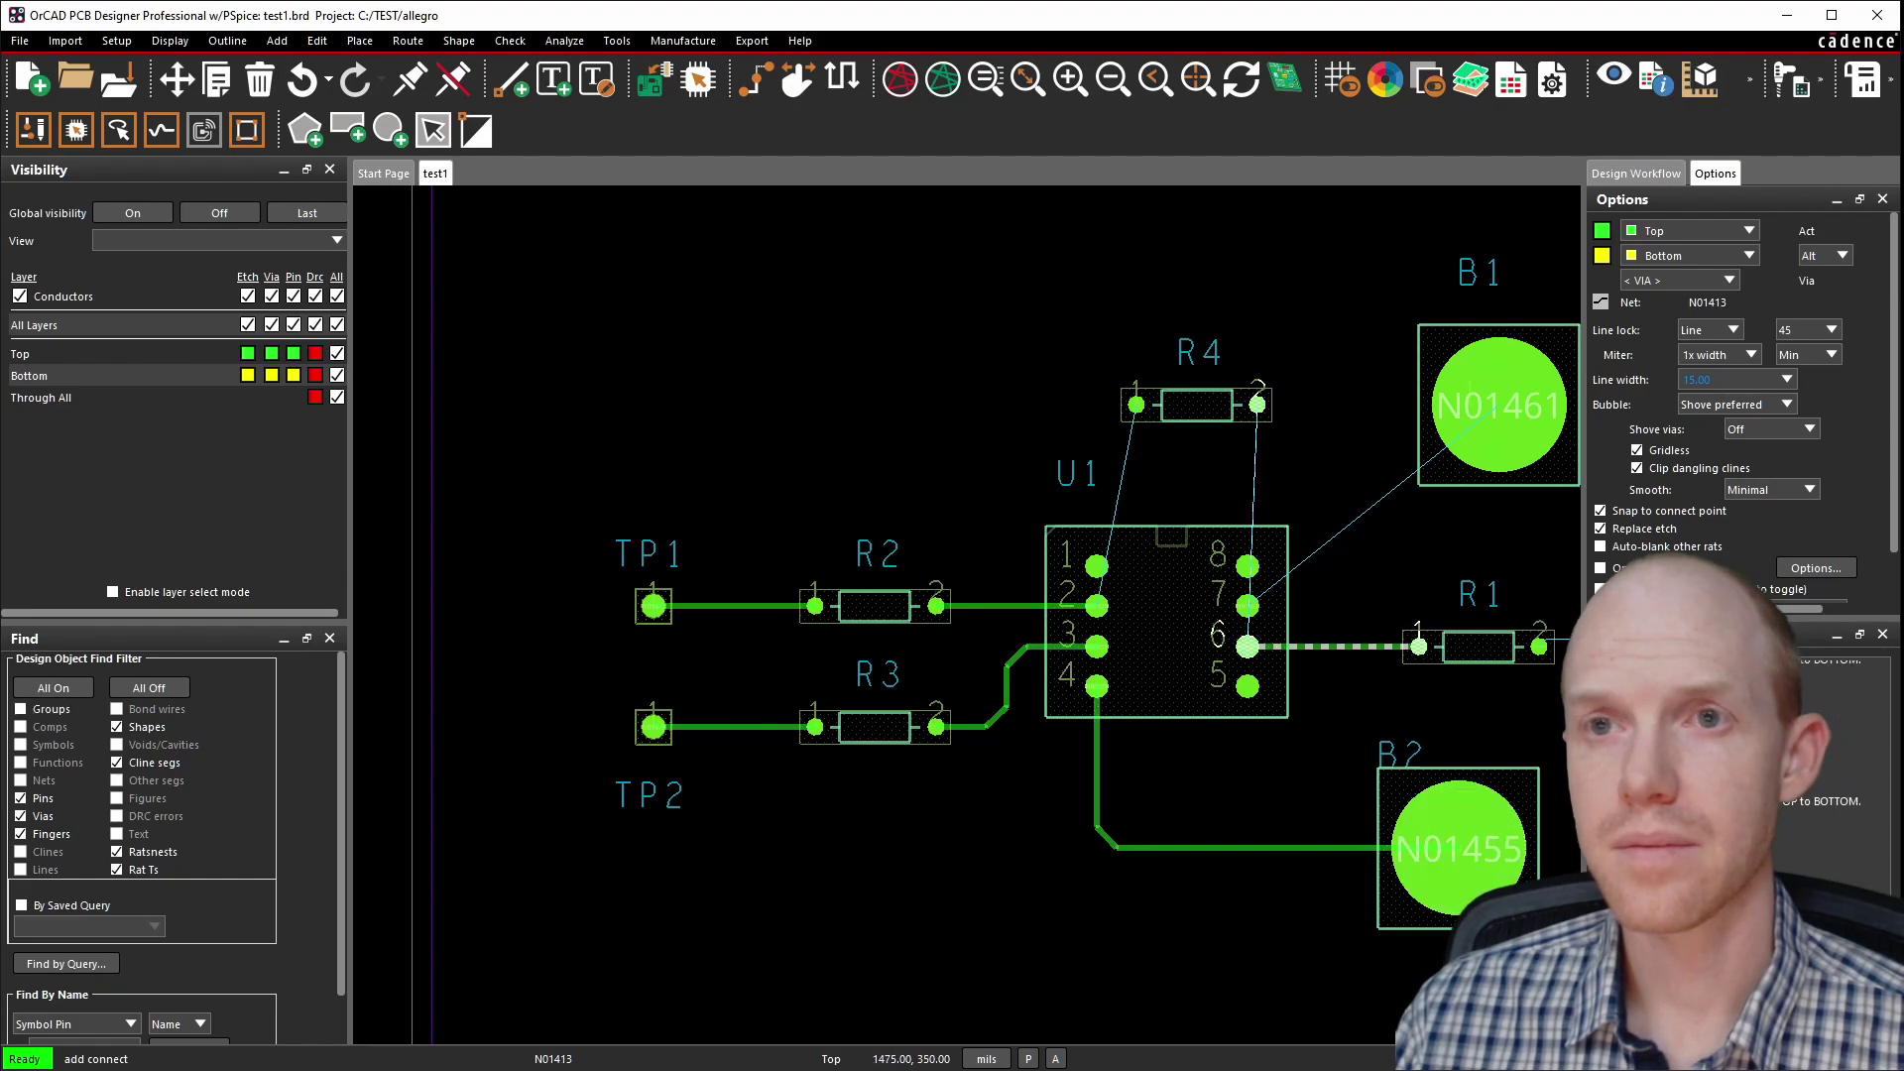
Route R4 pin 2 down to the trace between U1 pin 6 and R1.
{"action": "middle_click_drag", "start_coordinate": [1257, 404], "coordinate": [987, 389]}
{"action": "left_click", "coordinate": [988, 388]}
{"action": "left_click", "coordinate": [1079, 630]}
Route R4 pin 1 to U1 pin 2, and R1 pin 2 to TP3.
{"action": "left_click", "coordinate": [865, 388]}
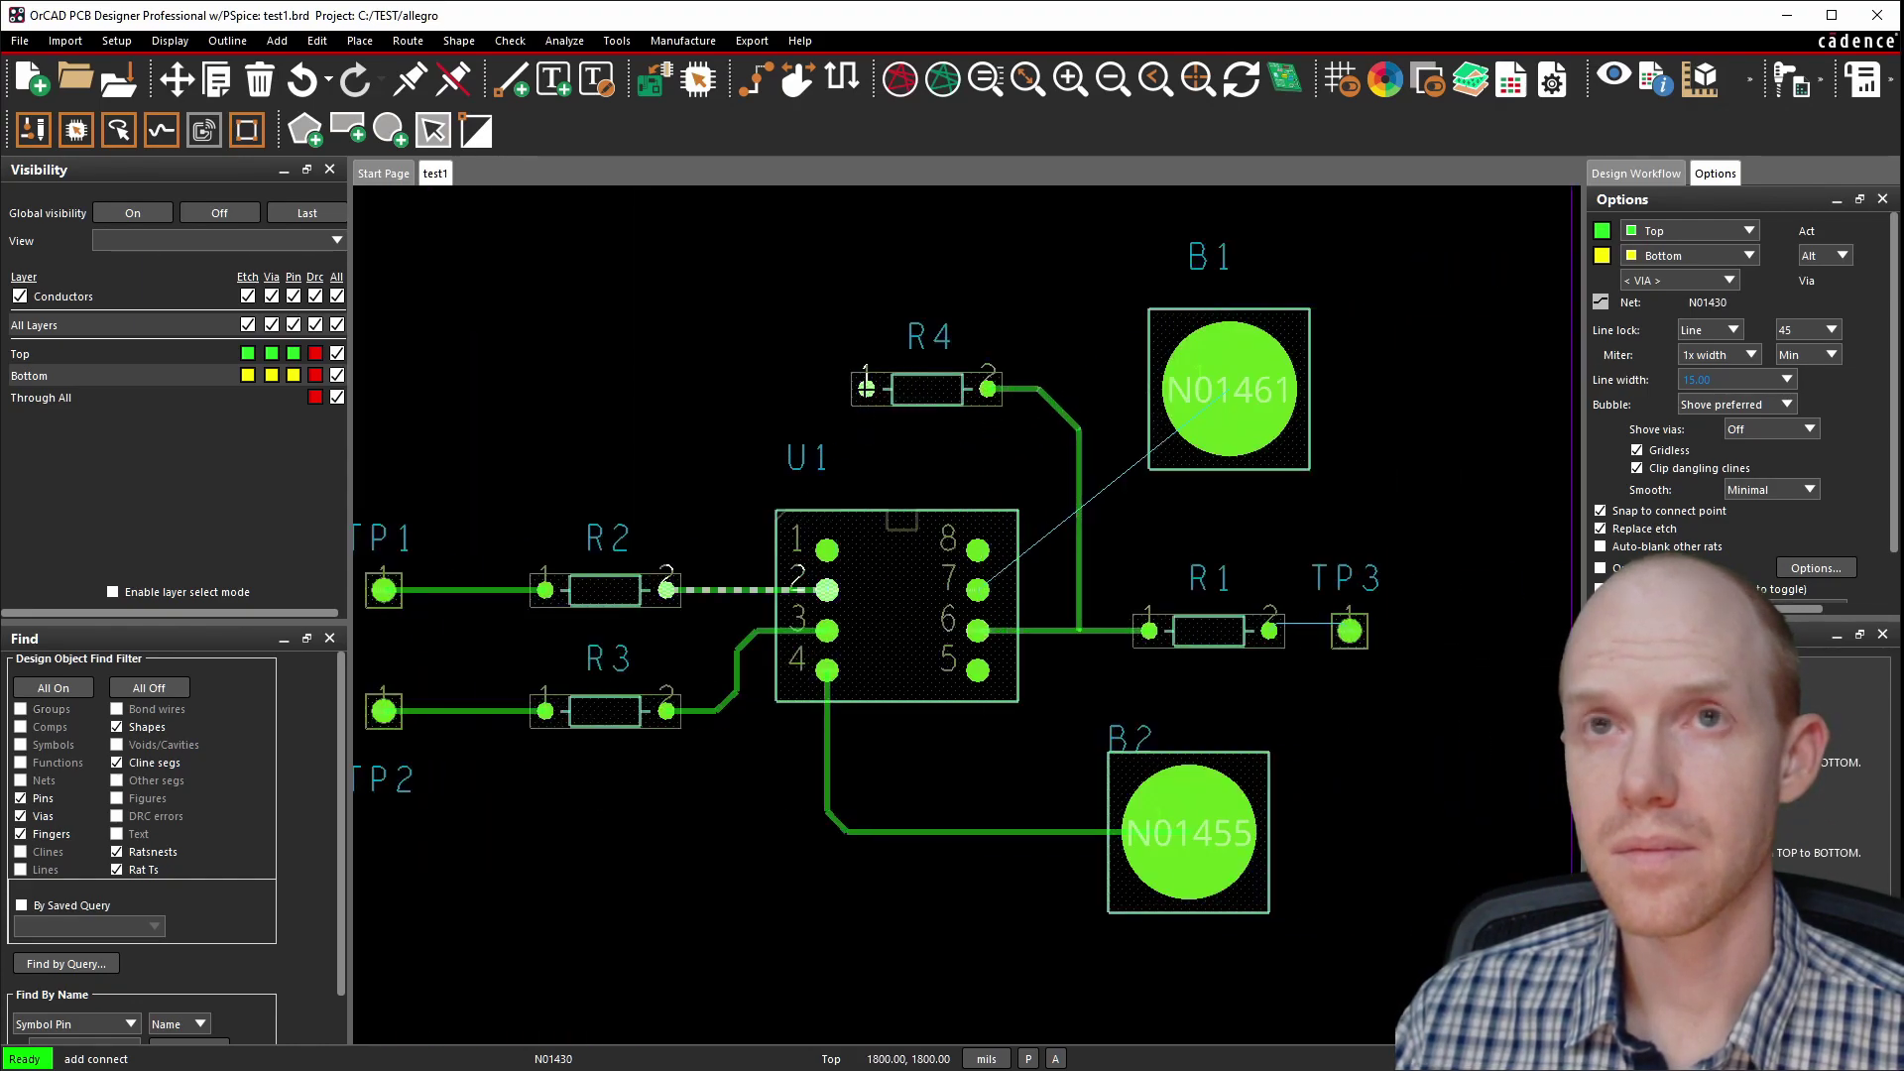
{"action": "left_click", "coordinate": [827, 590]}
{"action": "left_click", "coordinate": [1269, 630]}
{"action": "left_click", "coordinate": [1348, 630]}
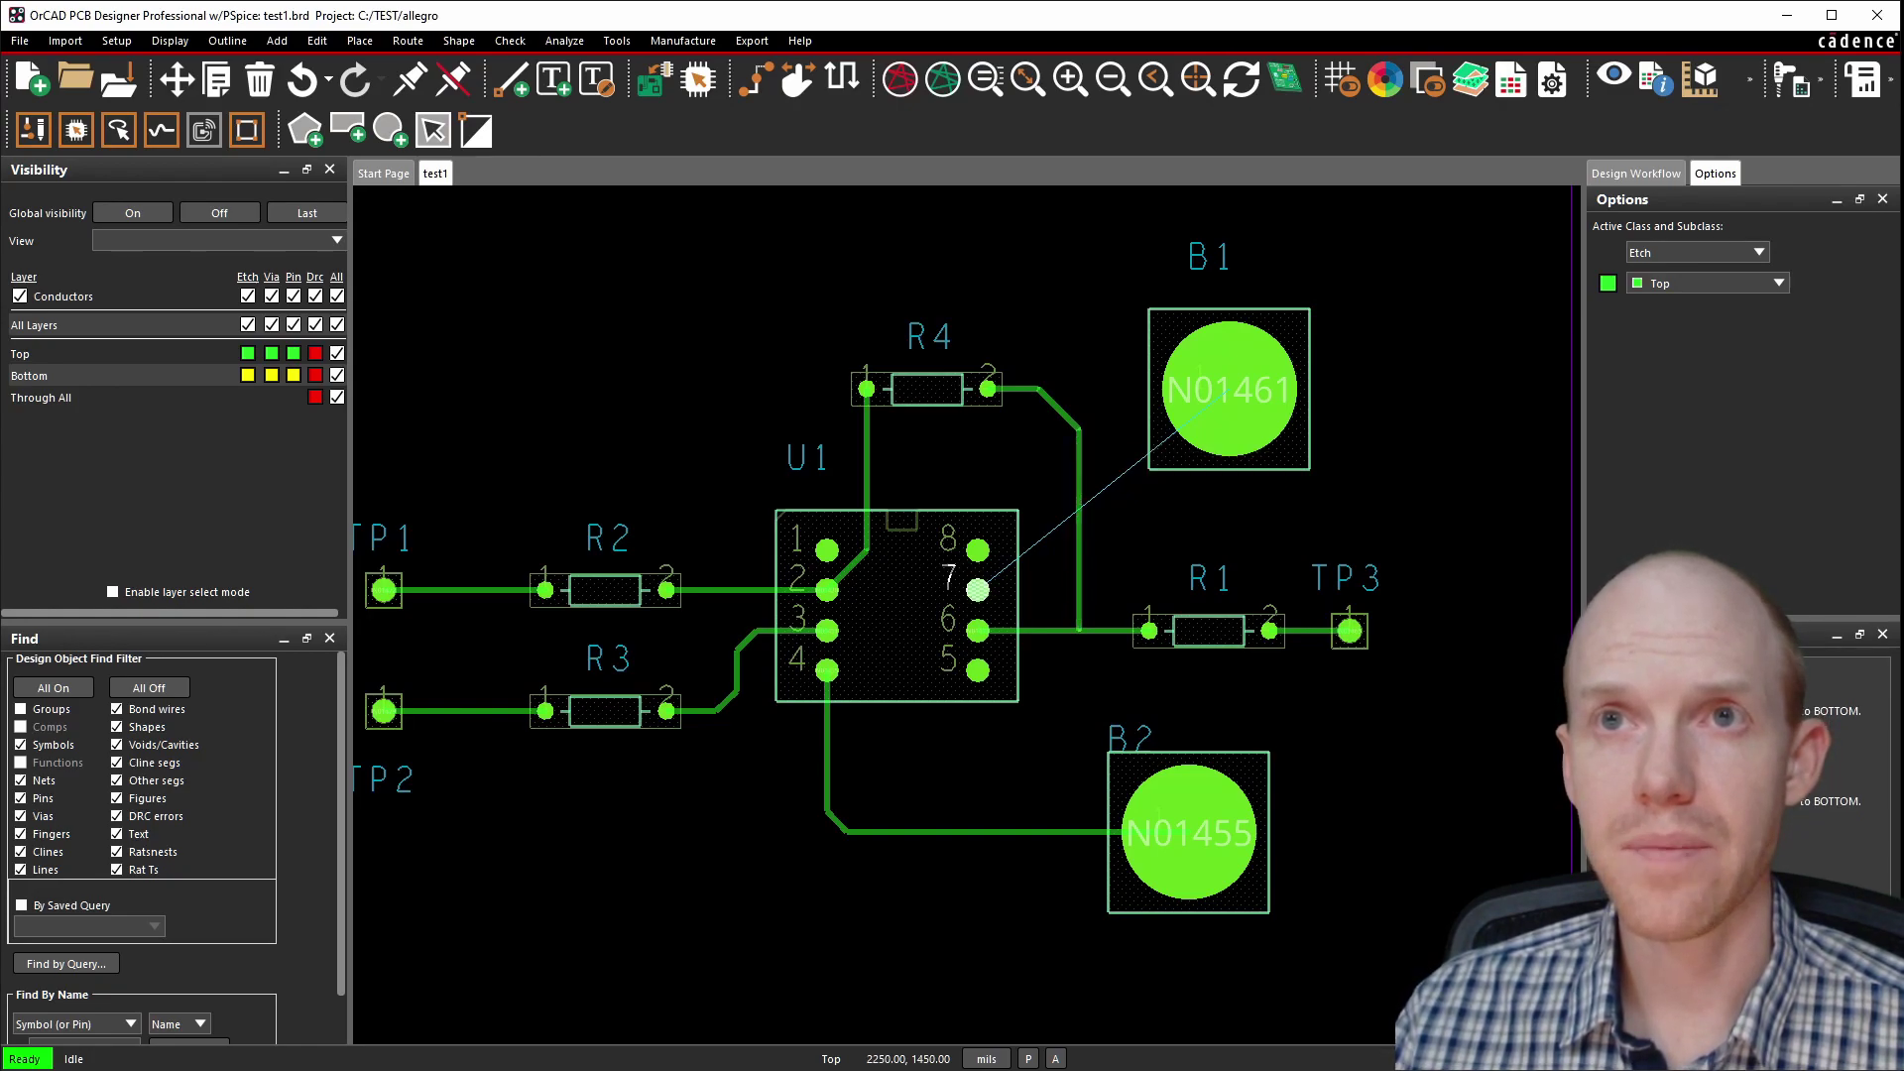
Try routing U1 pin 7 toward B1 using vias to switch between the top and bottom layers.
{"action": "left_click", "coordinate": [756, 89]}
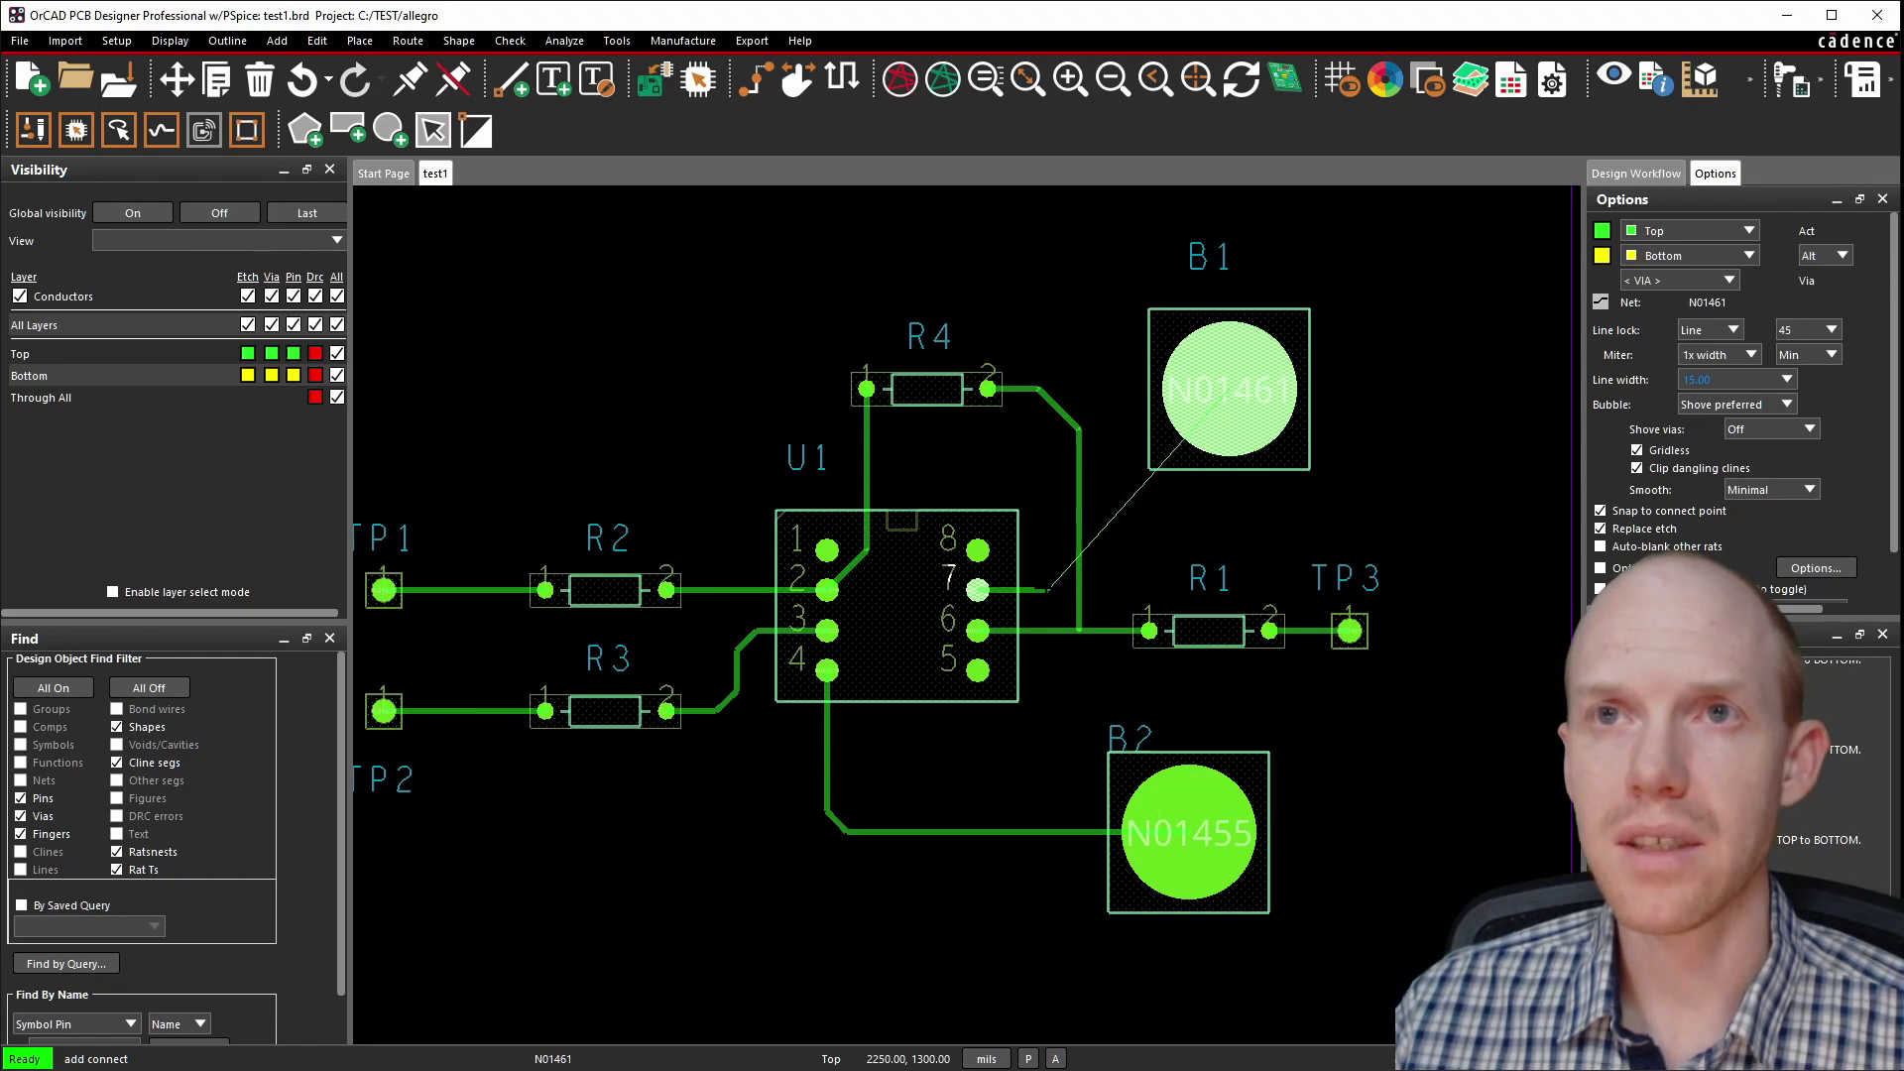
{"action": "double_click", "coordinate": [1048, 590]}
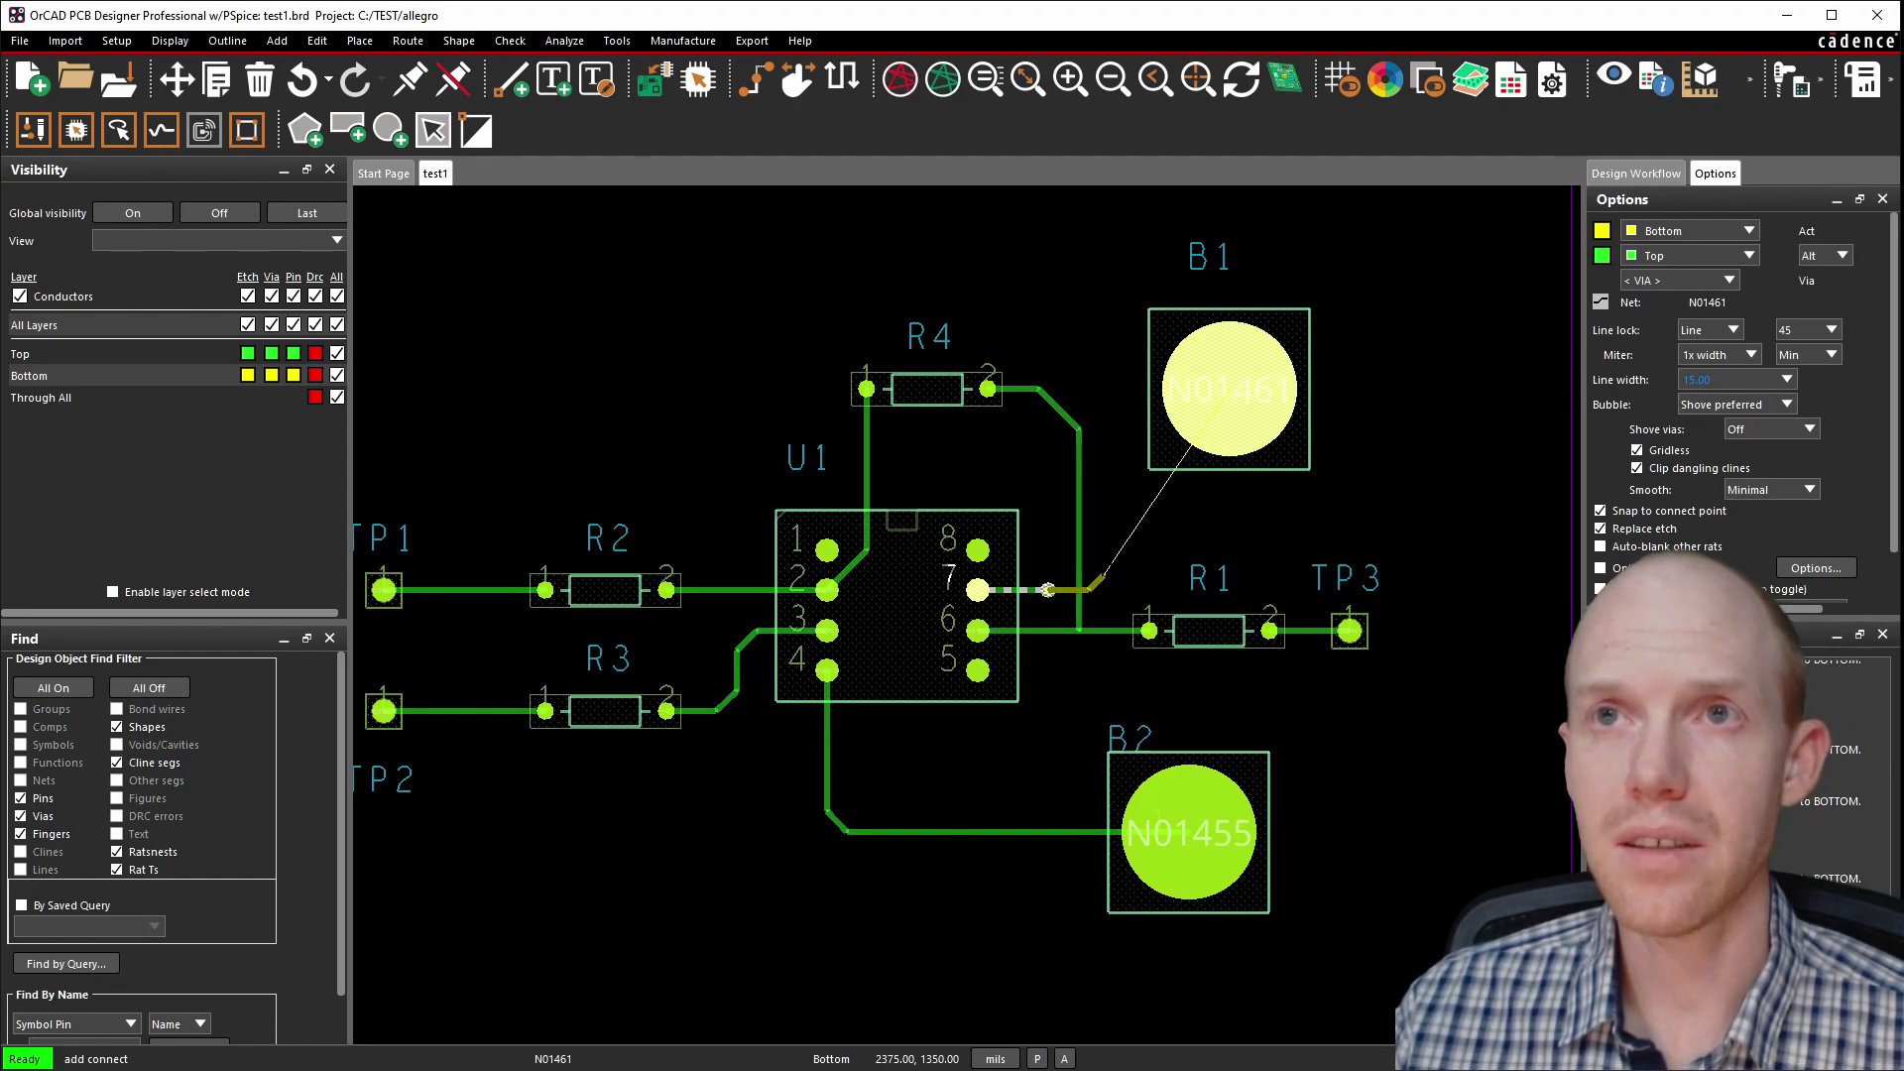
{"action": "double_click", "coordinate": [1123, 556]}
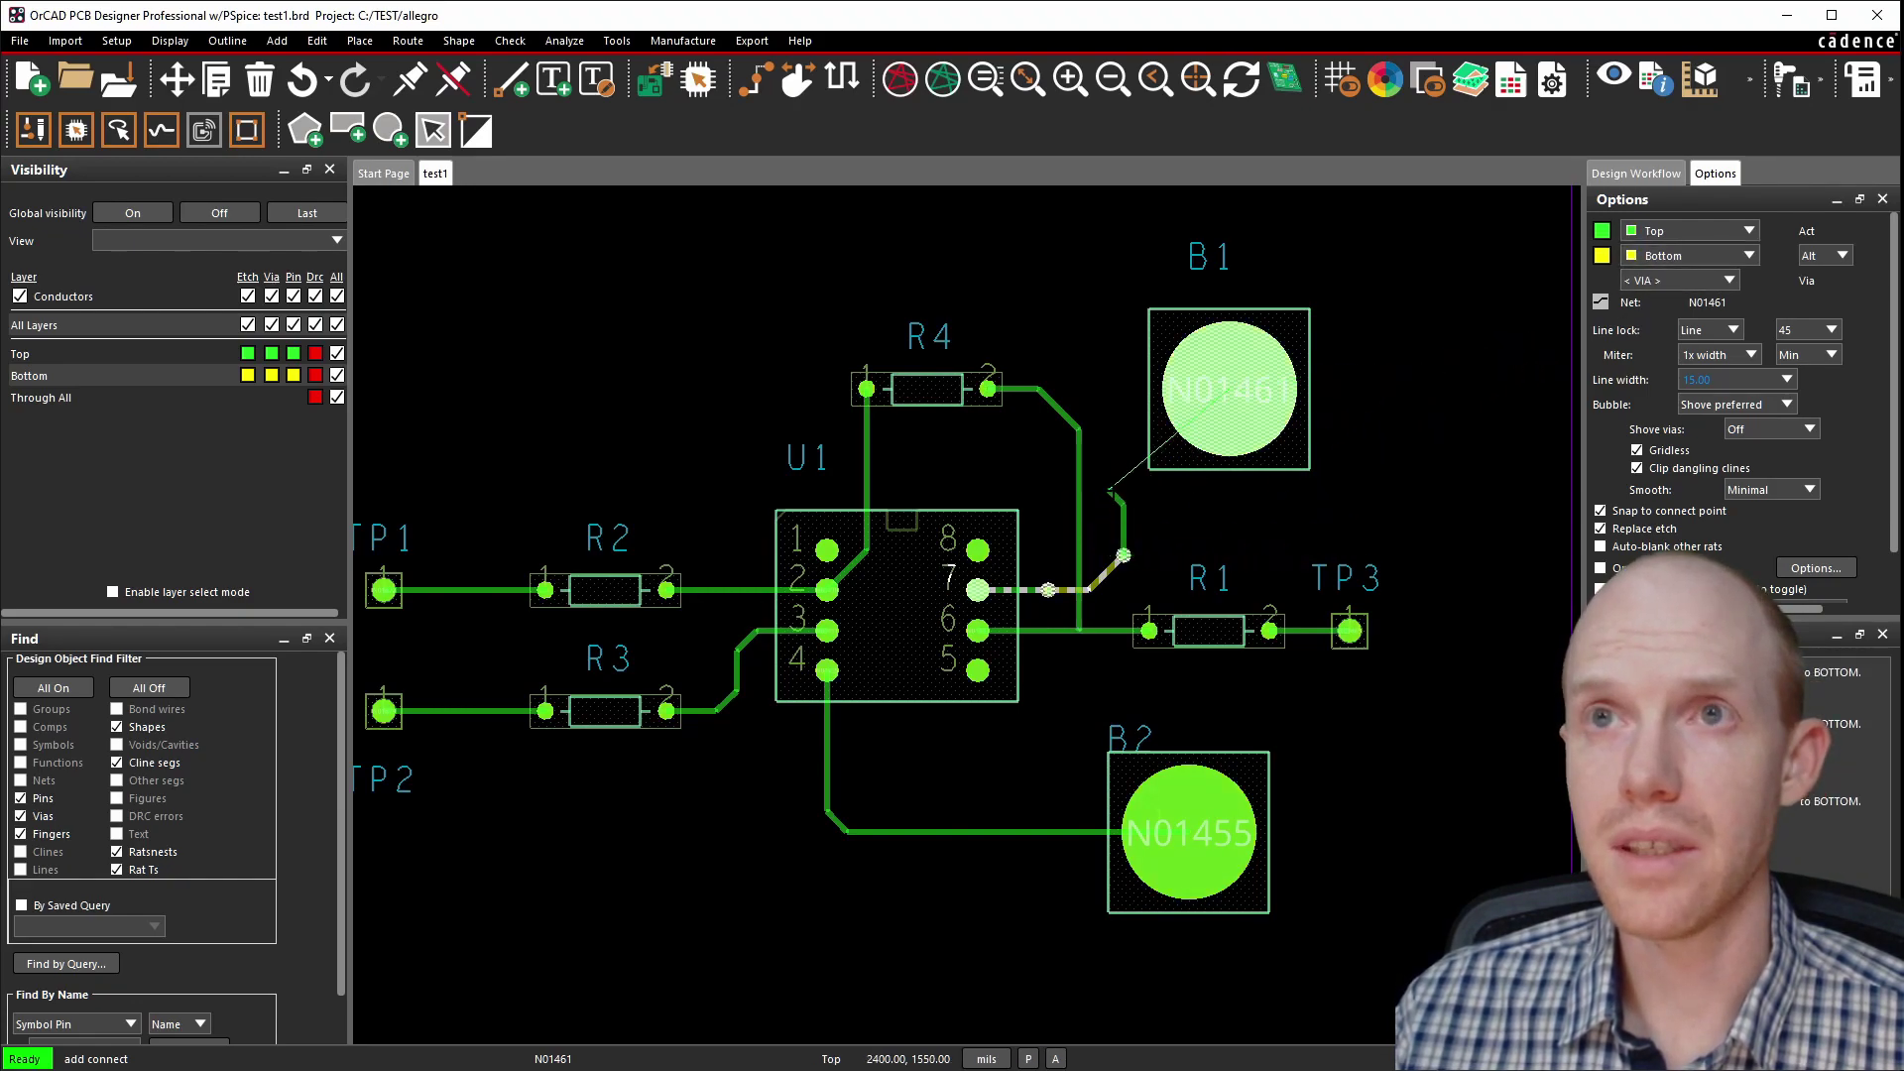
{"action": "right_click", "coordinate": [1159, 511]}
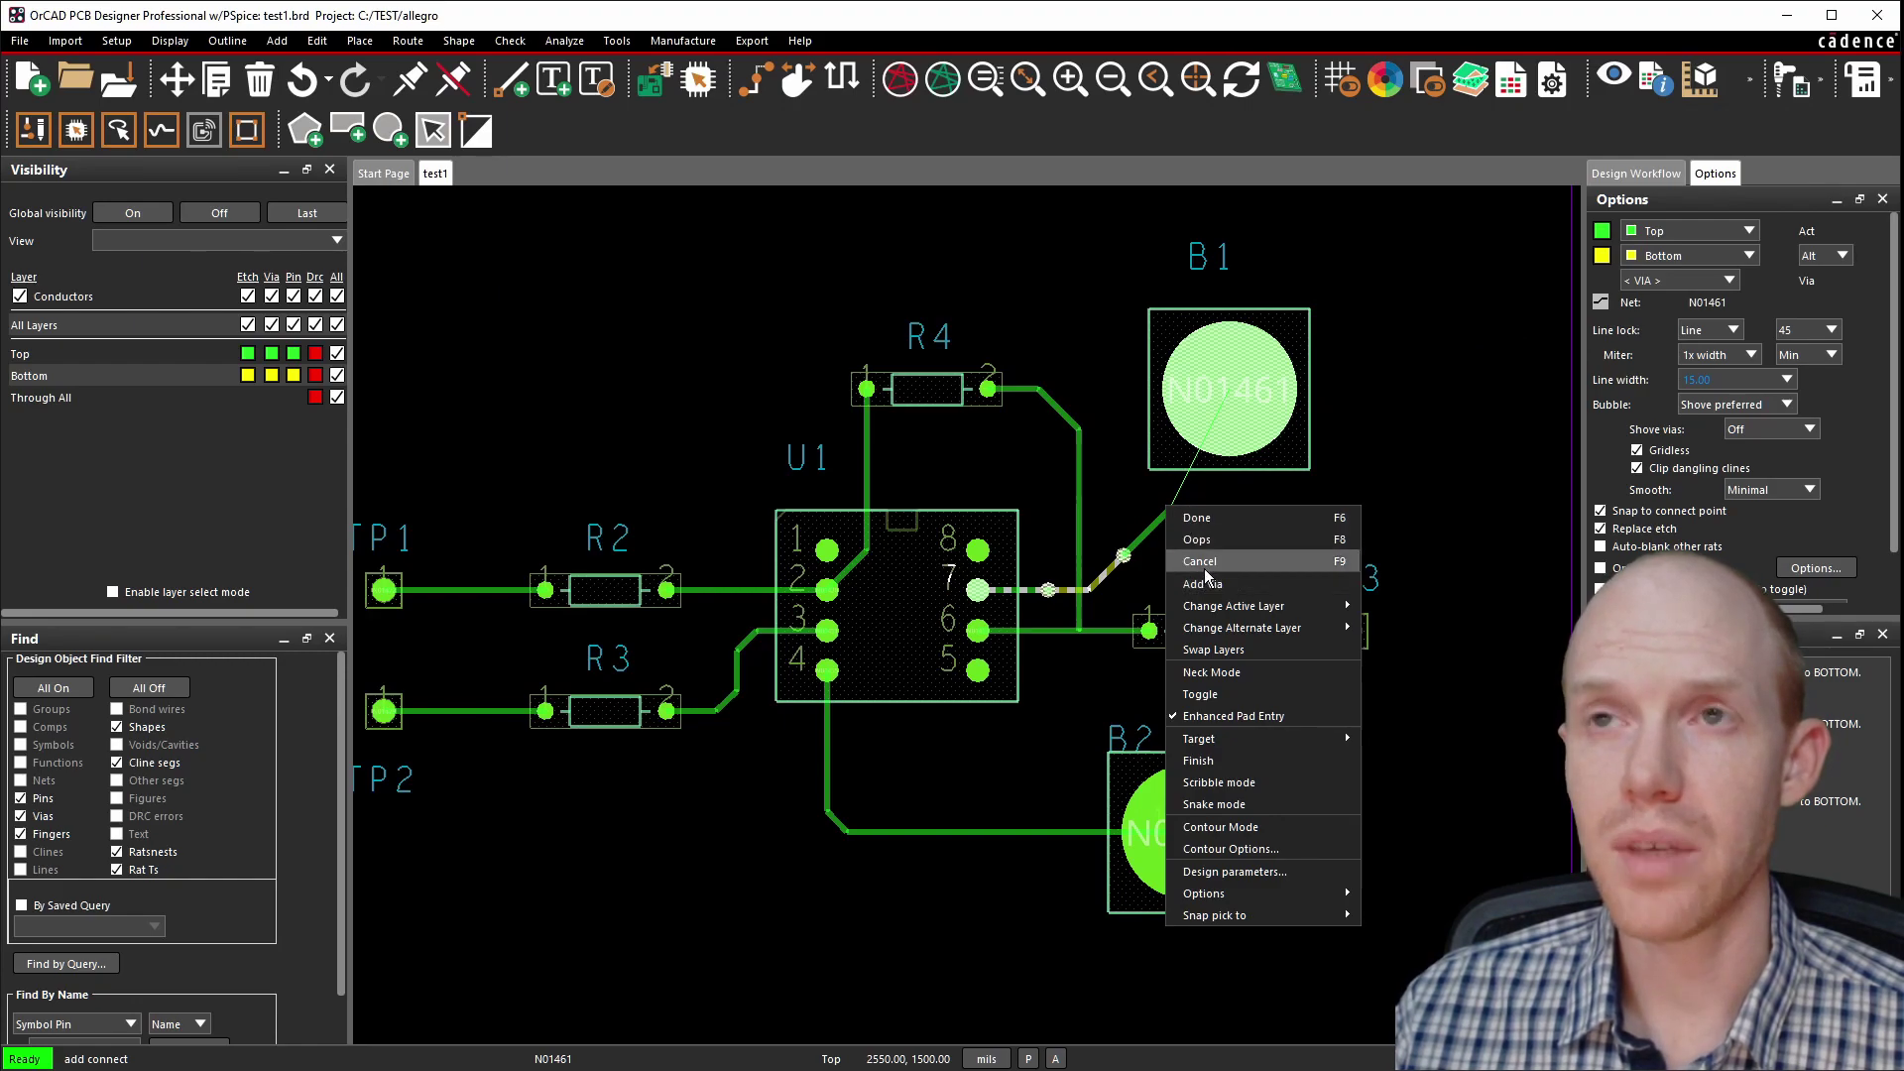
{"action": "mouse_move", "coordinate": [1202, 617]}
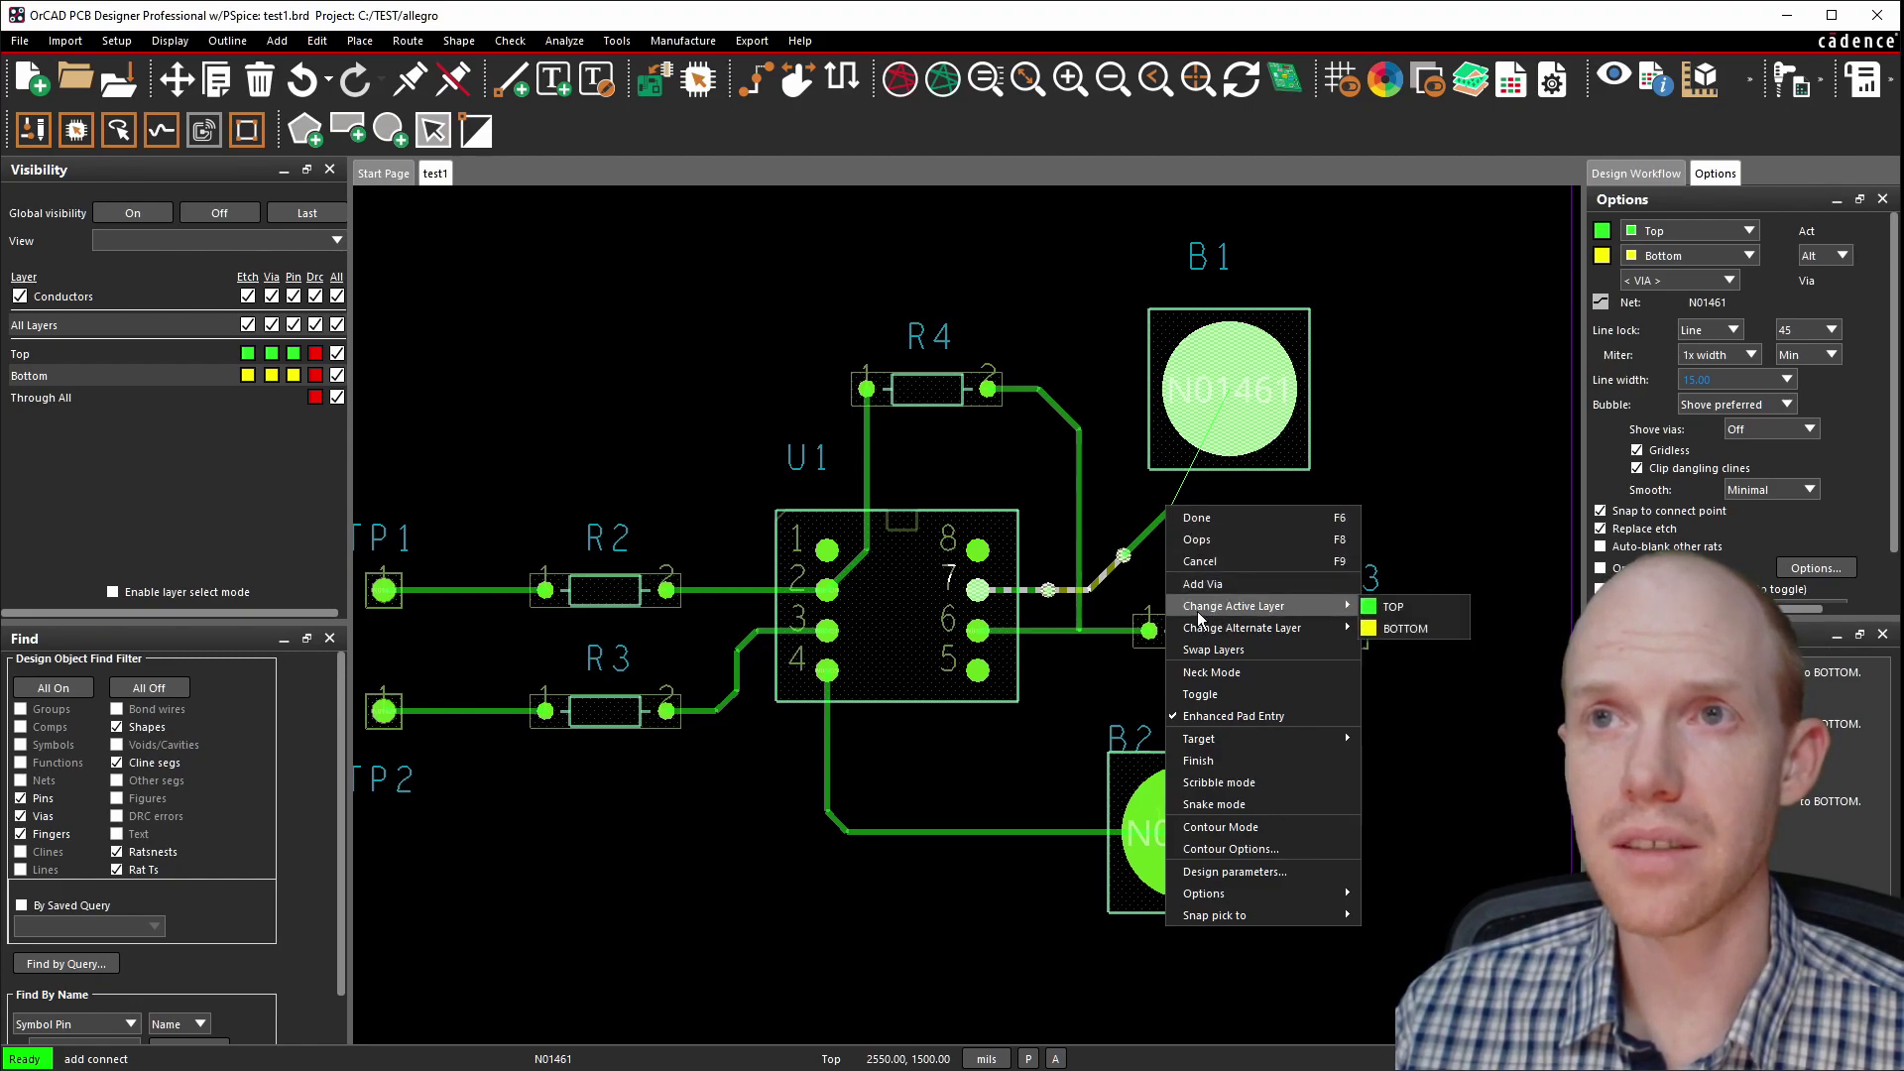
{"action": "left_click", "coordinate": [1419, 630]}
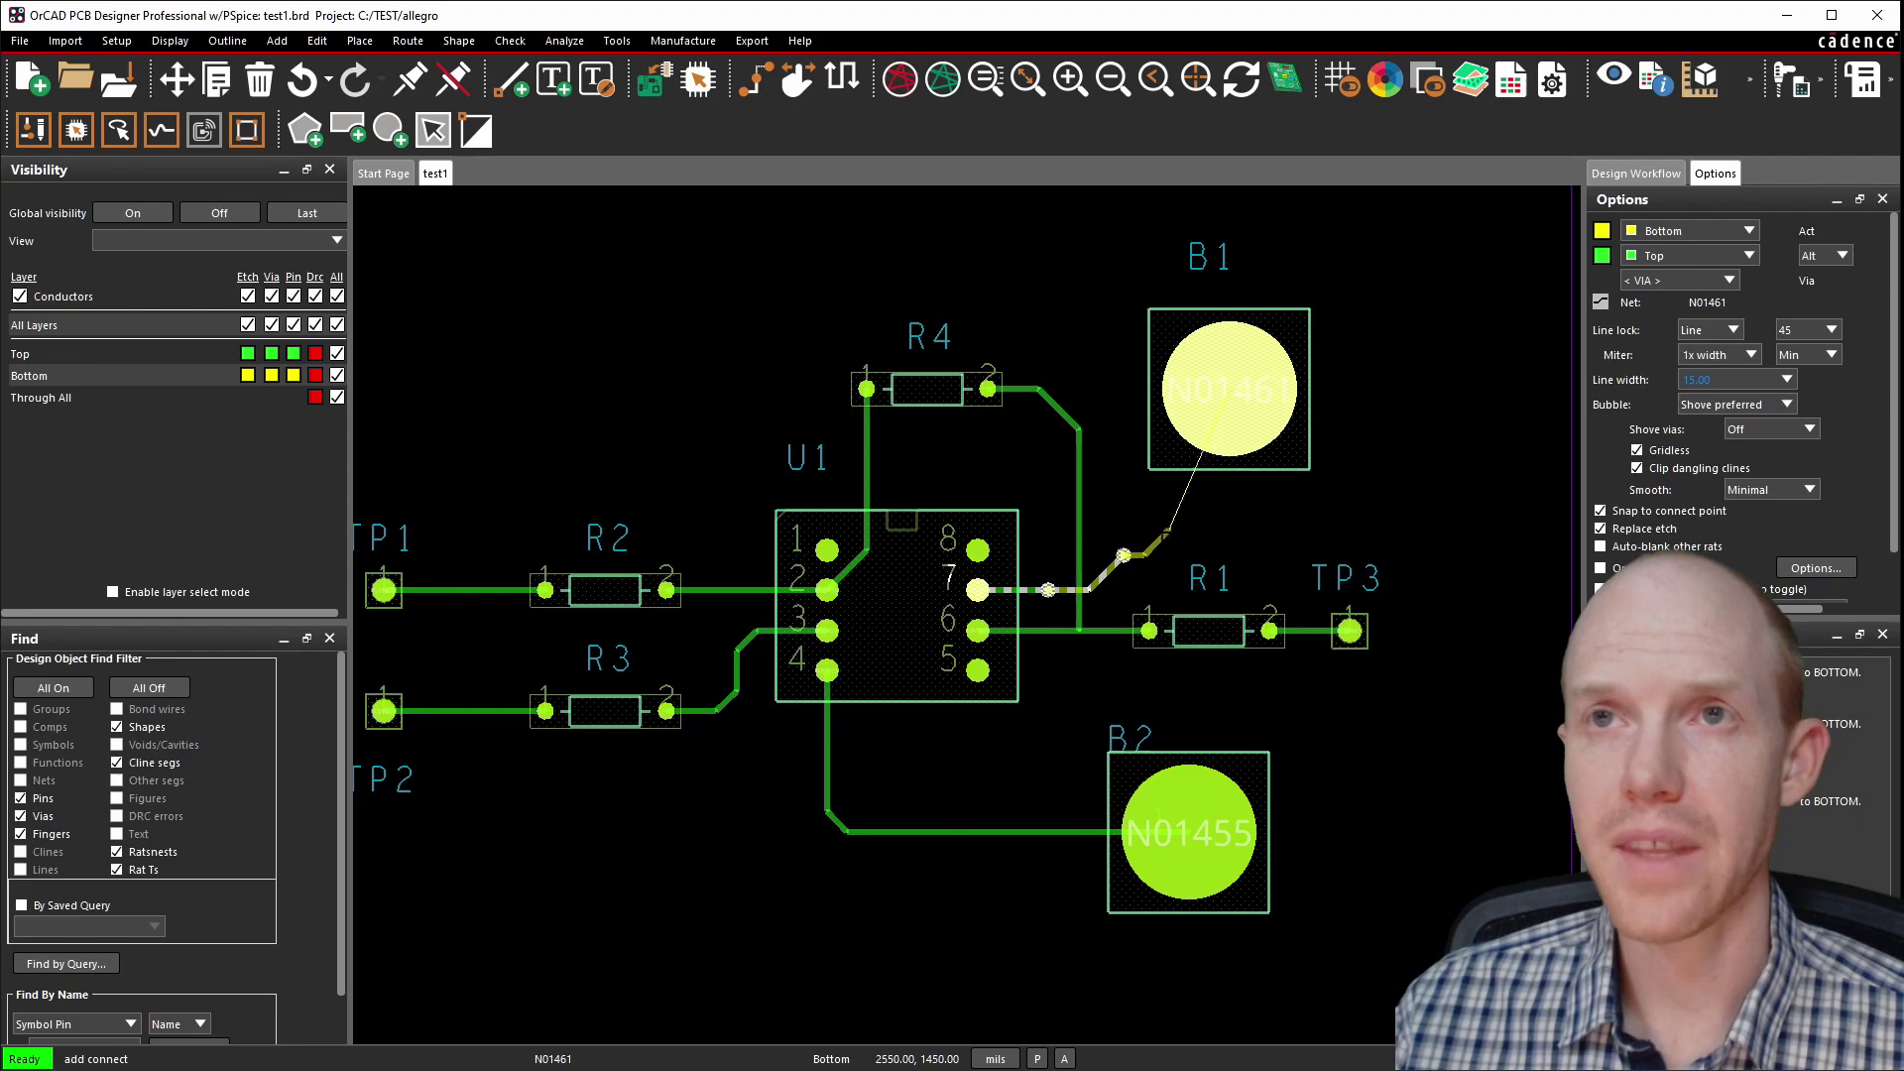
{"action": "right_click", "coordinate": [1157, 518]}
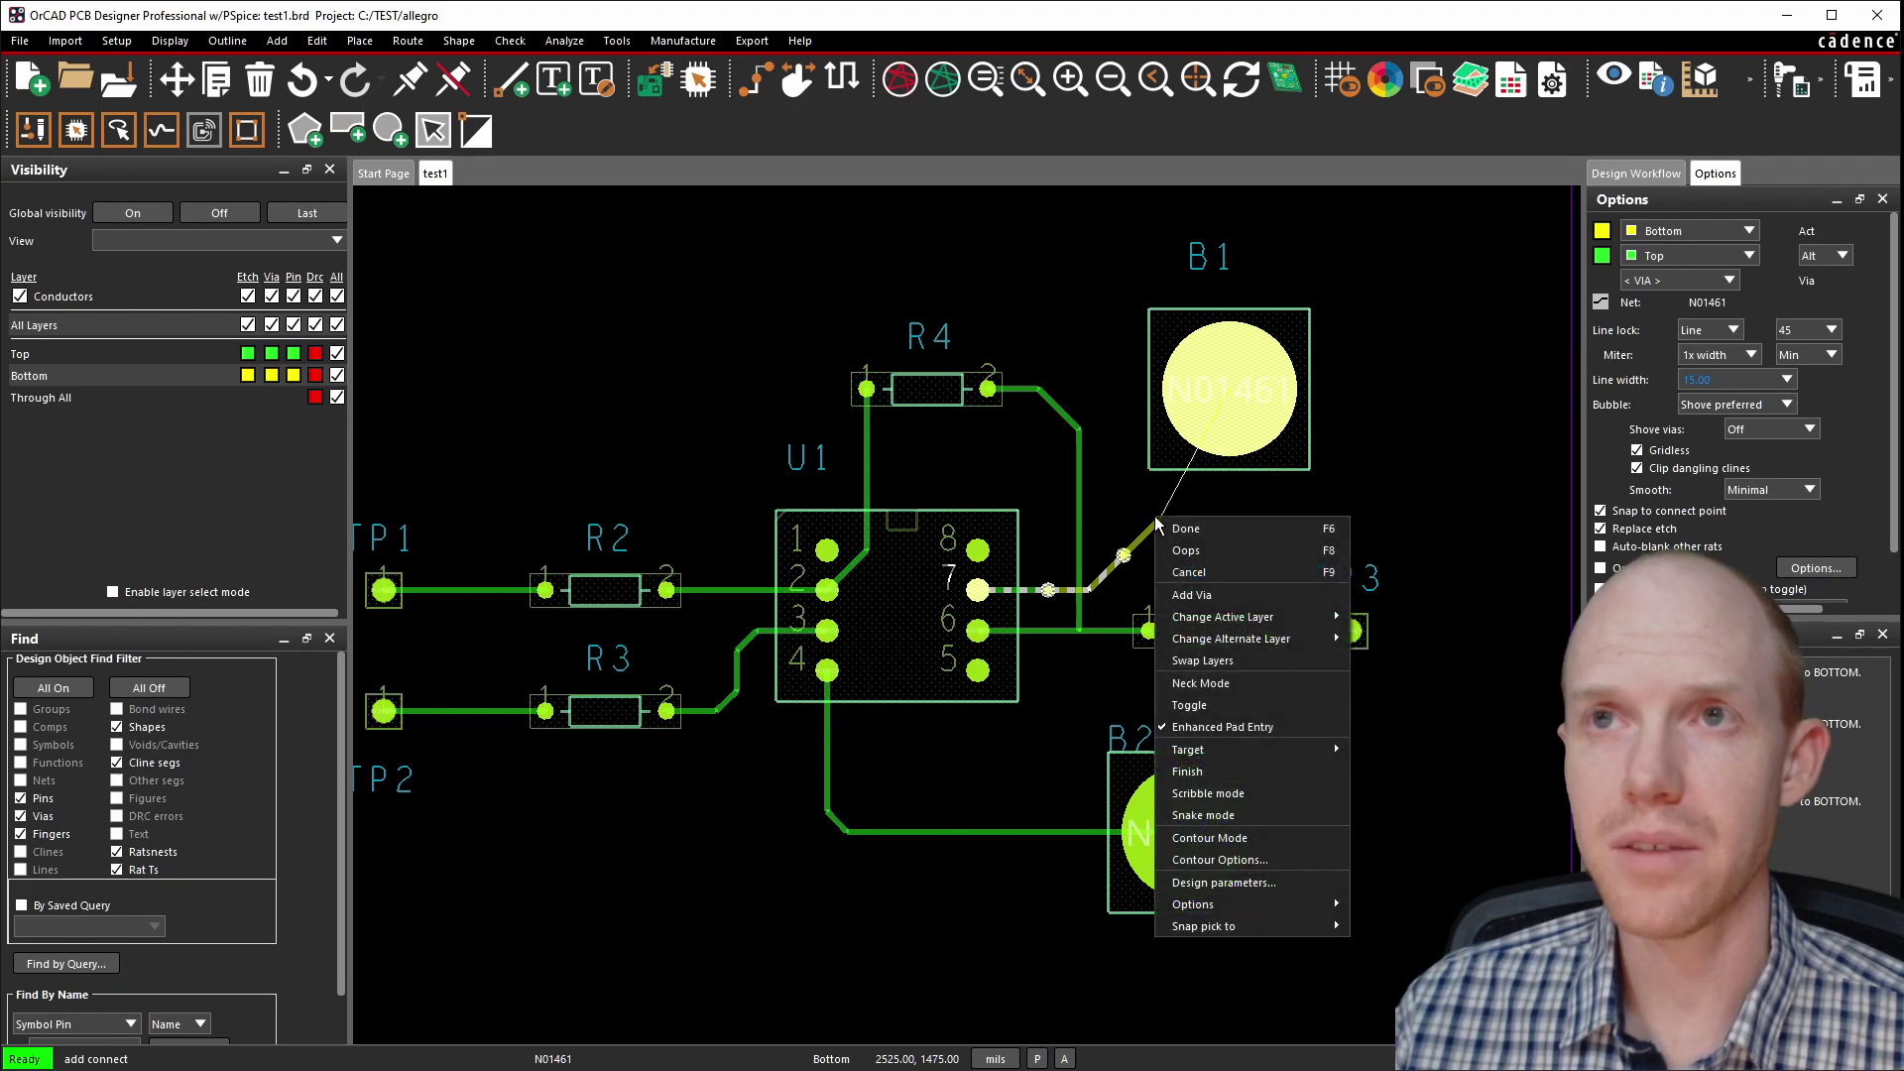
{"action": "left_click", "coordinate": [1213, 550]}
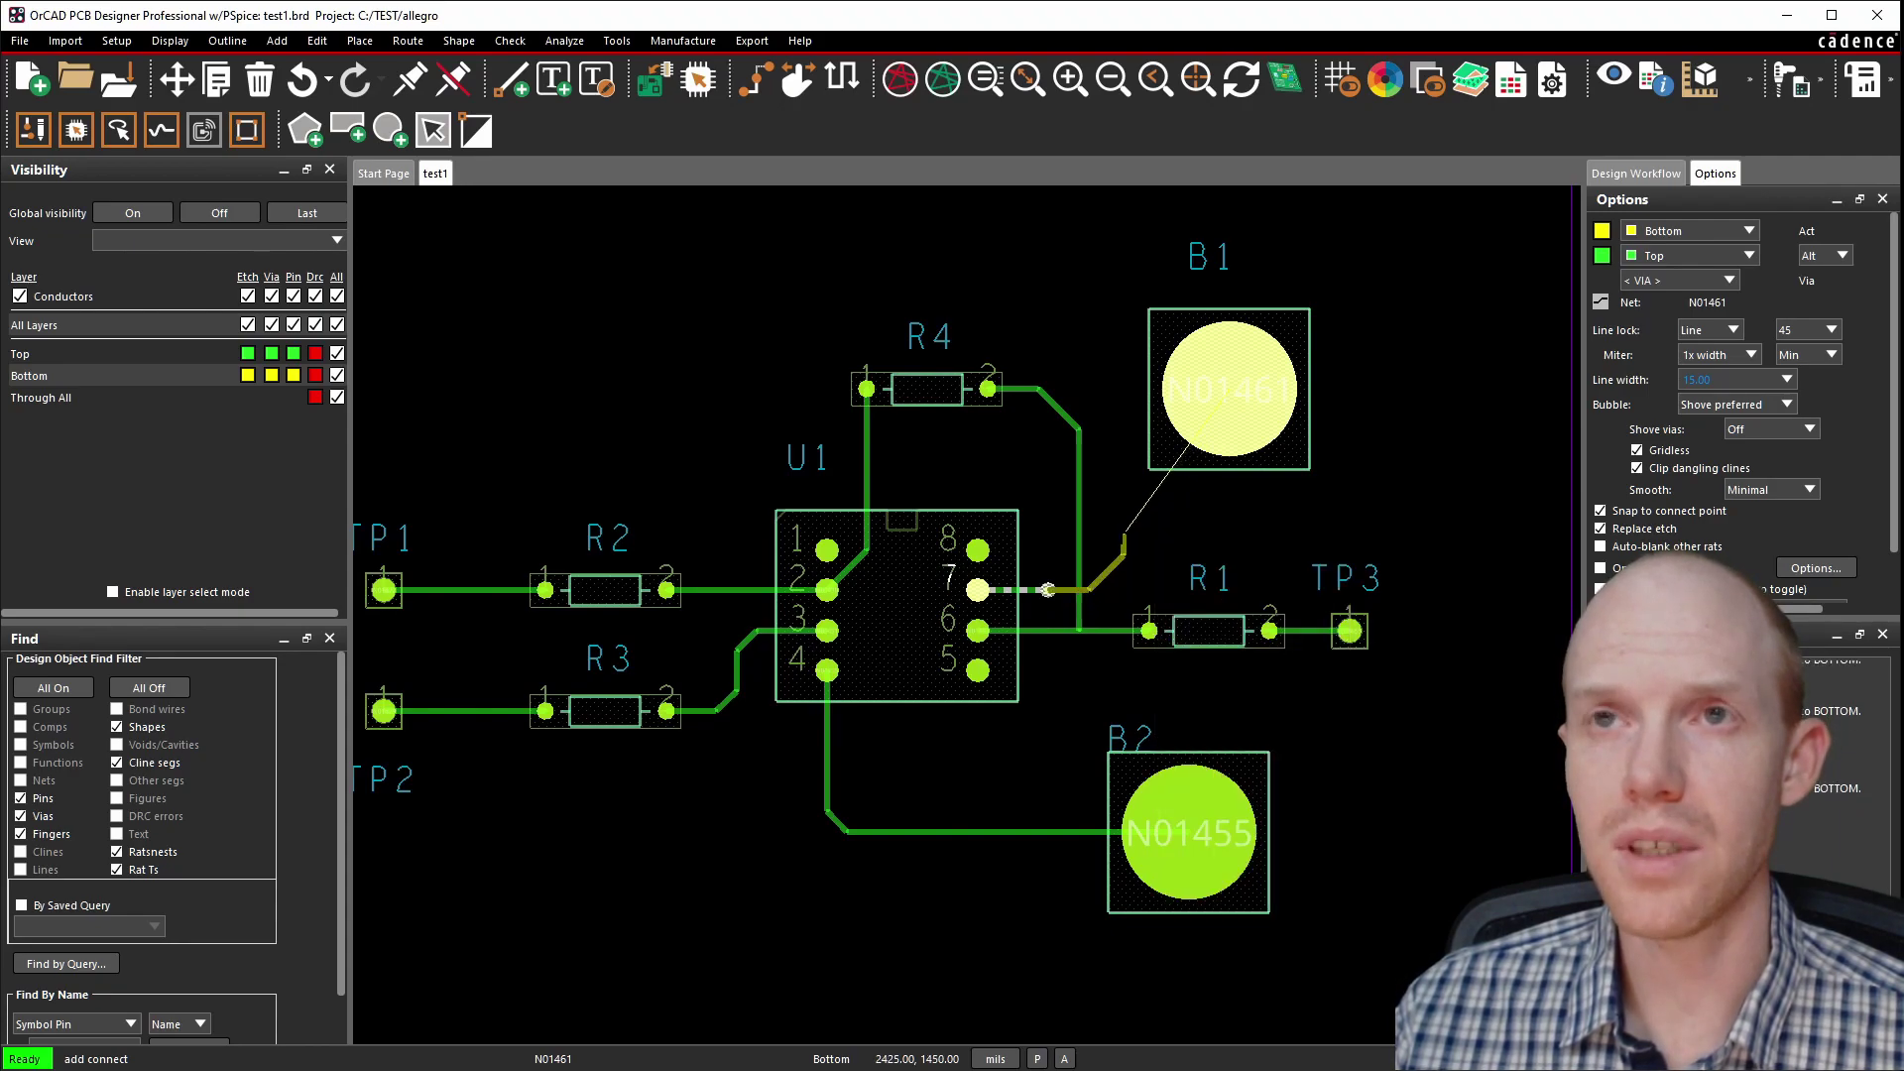
{"action": "right_click", "coordinate": [1131, 547]}
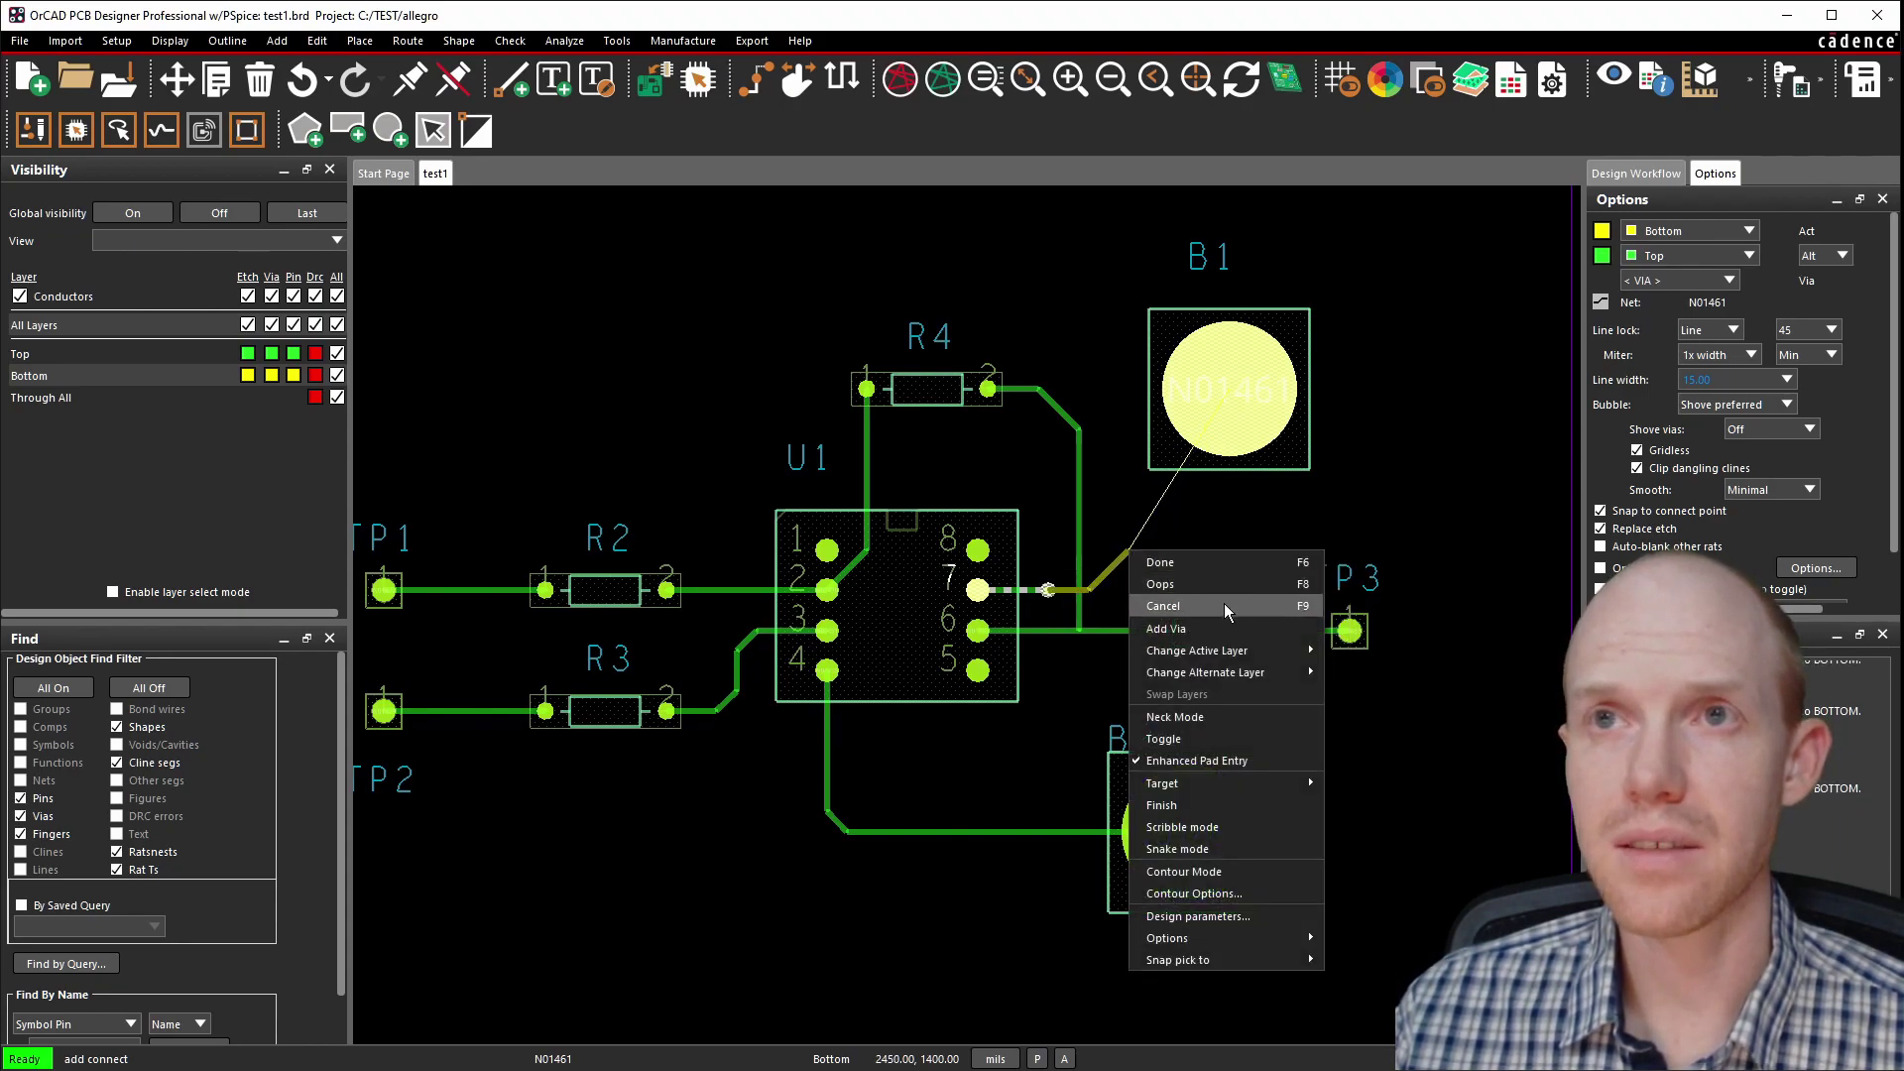
{"action": "left_click", "coordinate": [1223, 603]}
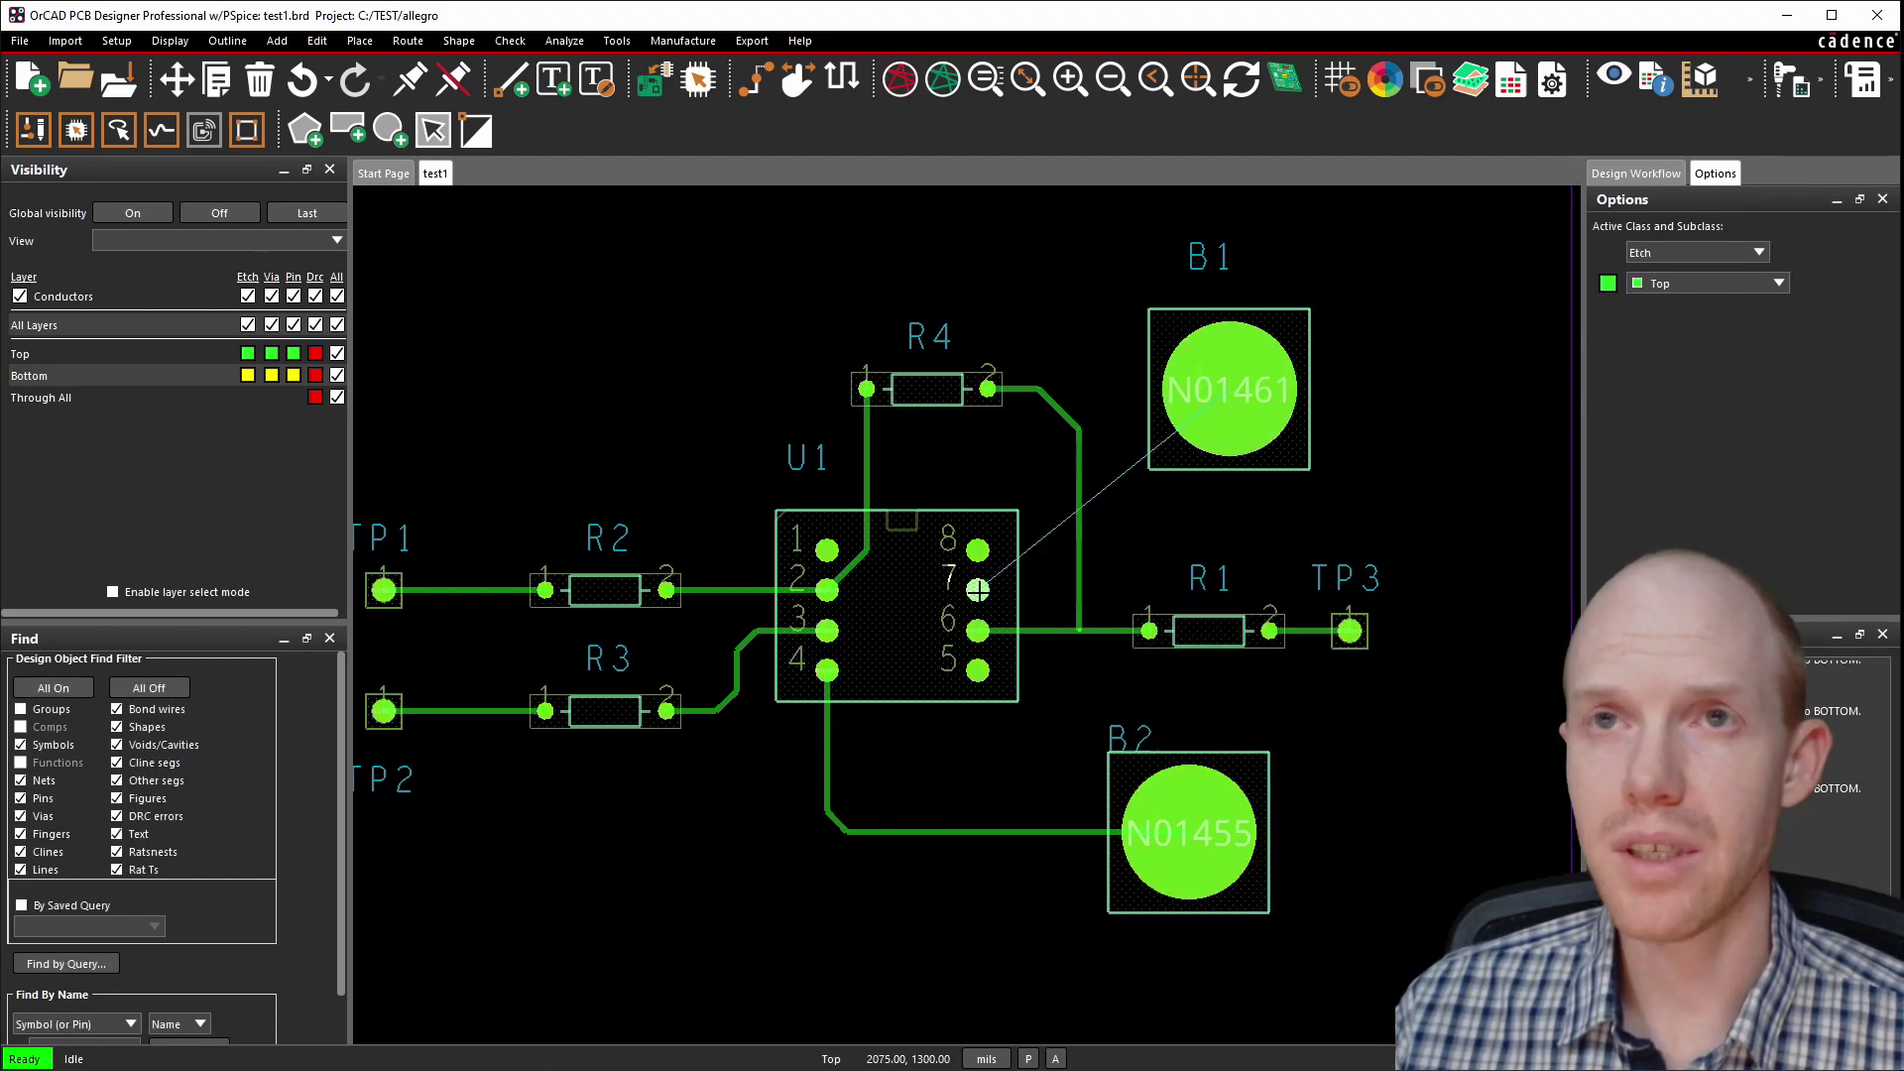
{"action": "left_click", "coordinate": [754, 87]}
{"action": "left_click", "coordinate": [977, 590]}
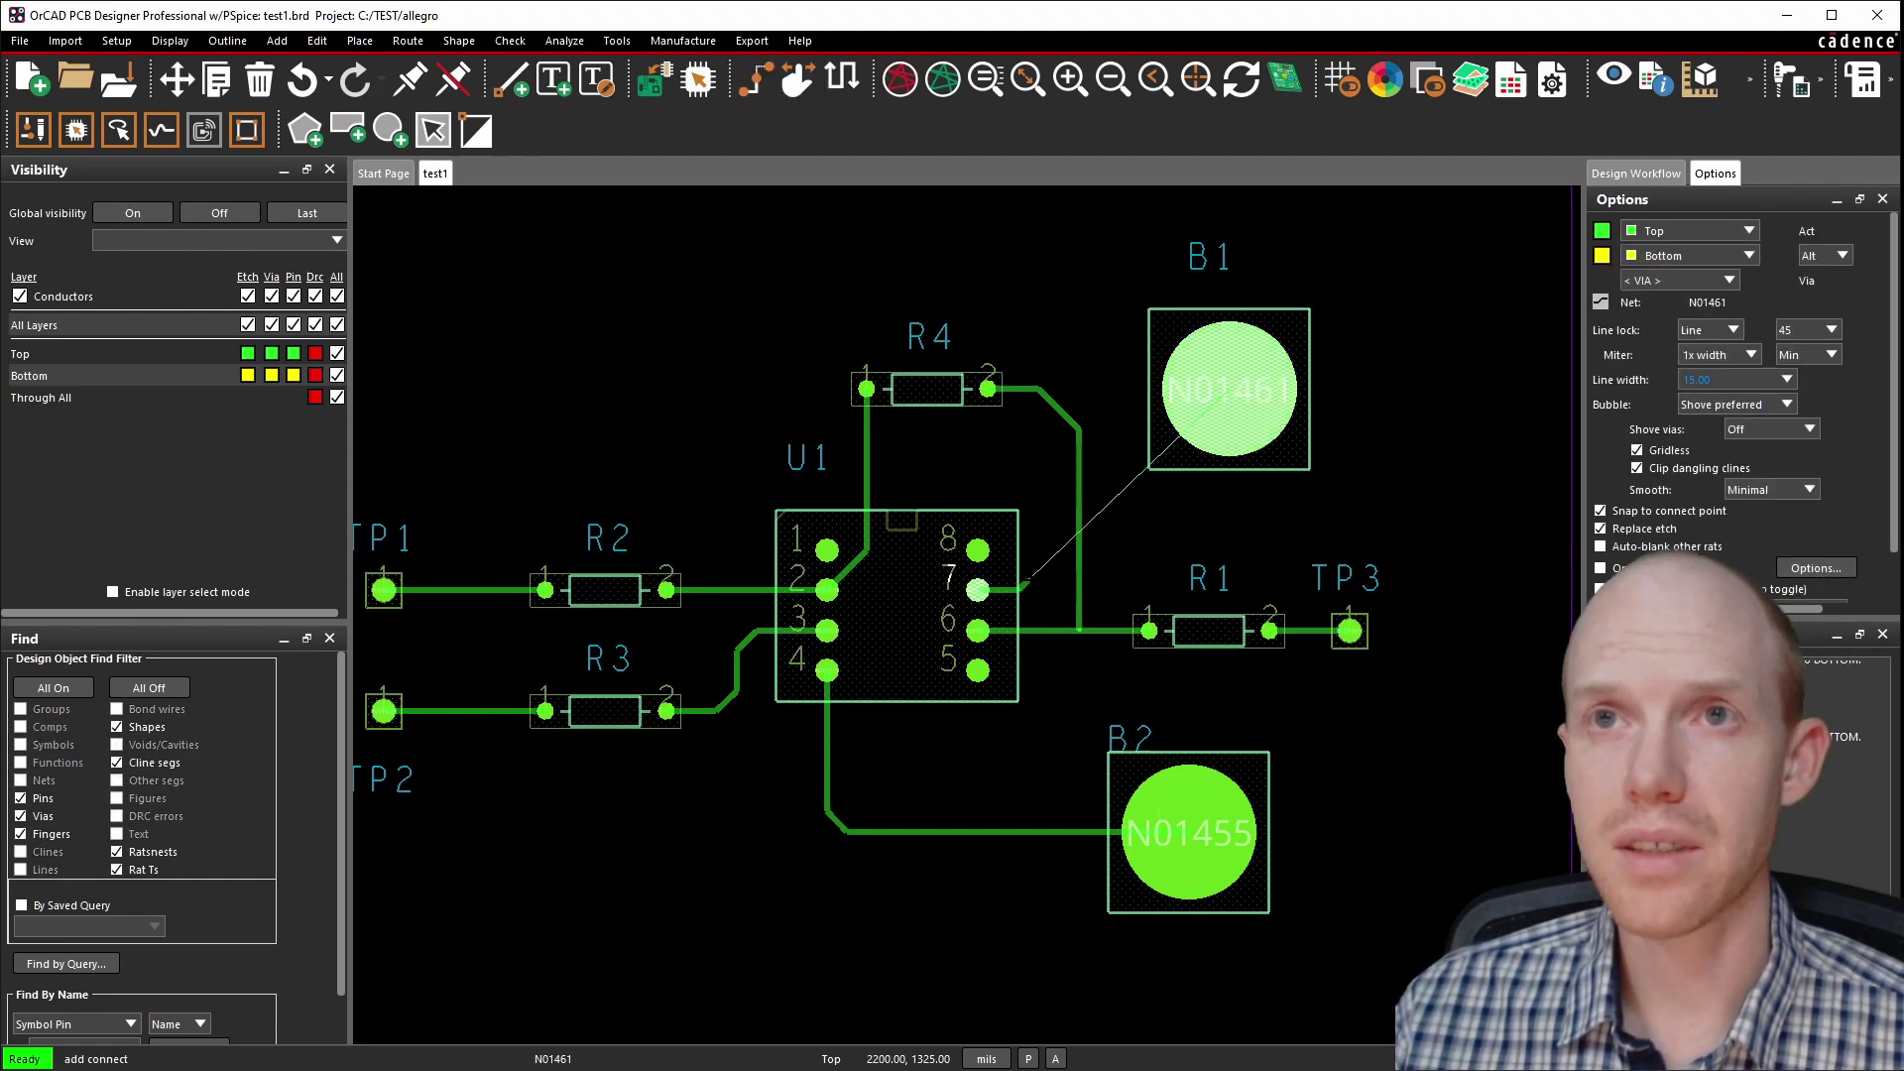
{"action": "double_click", "coordinate": [1036, 589]}
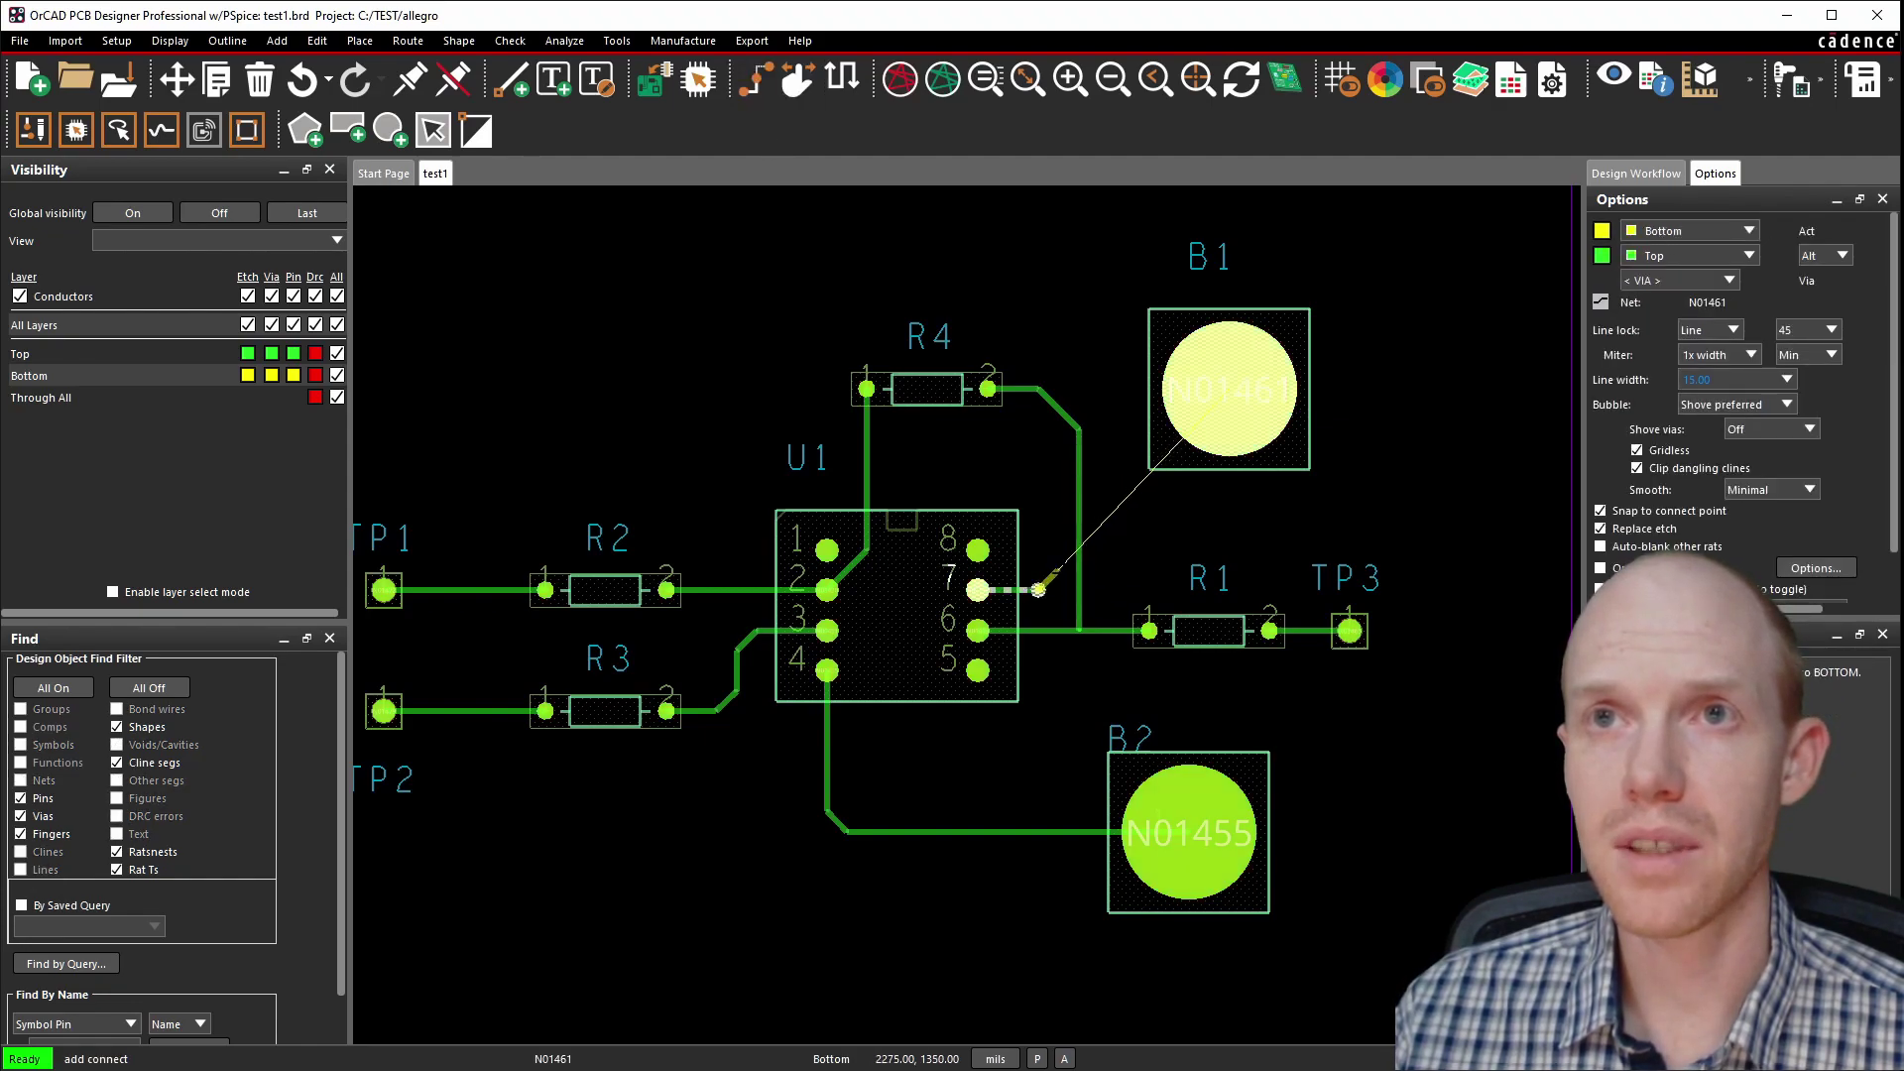
{"action": "left_click", "coordinate": [1236, 381]}
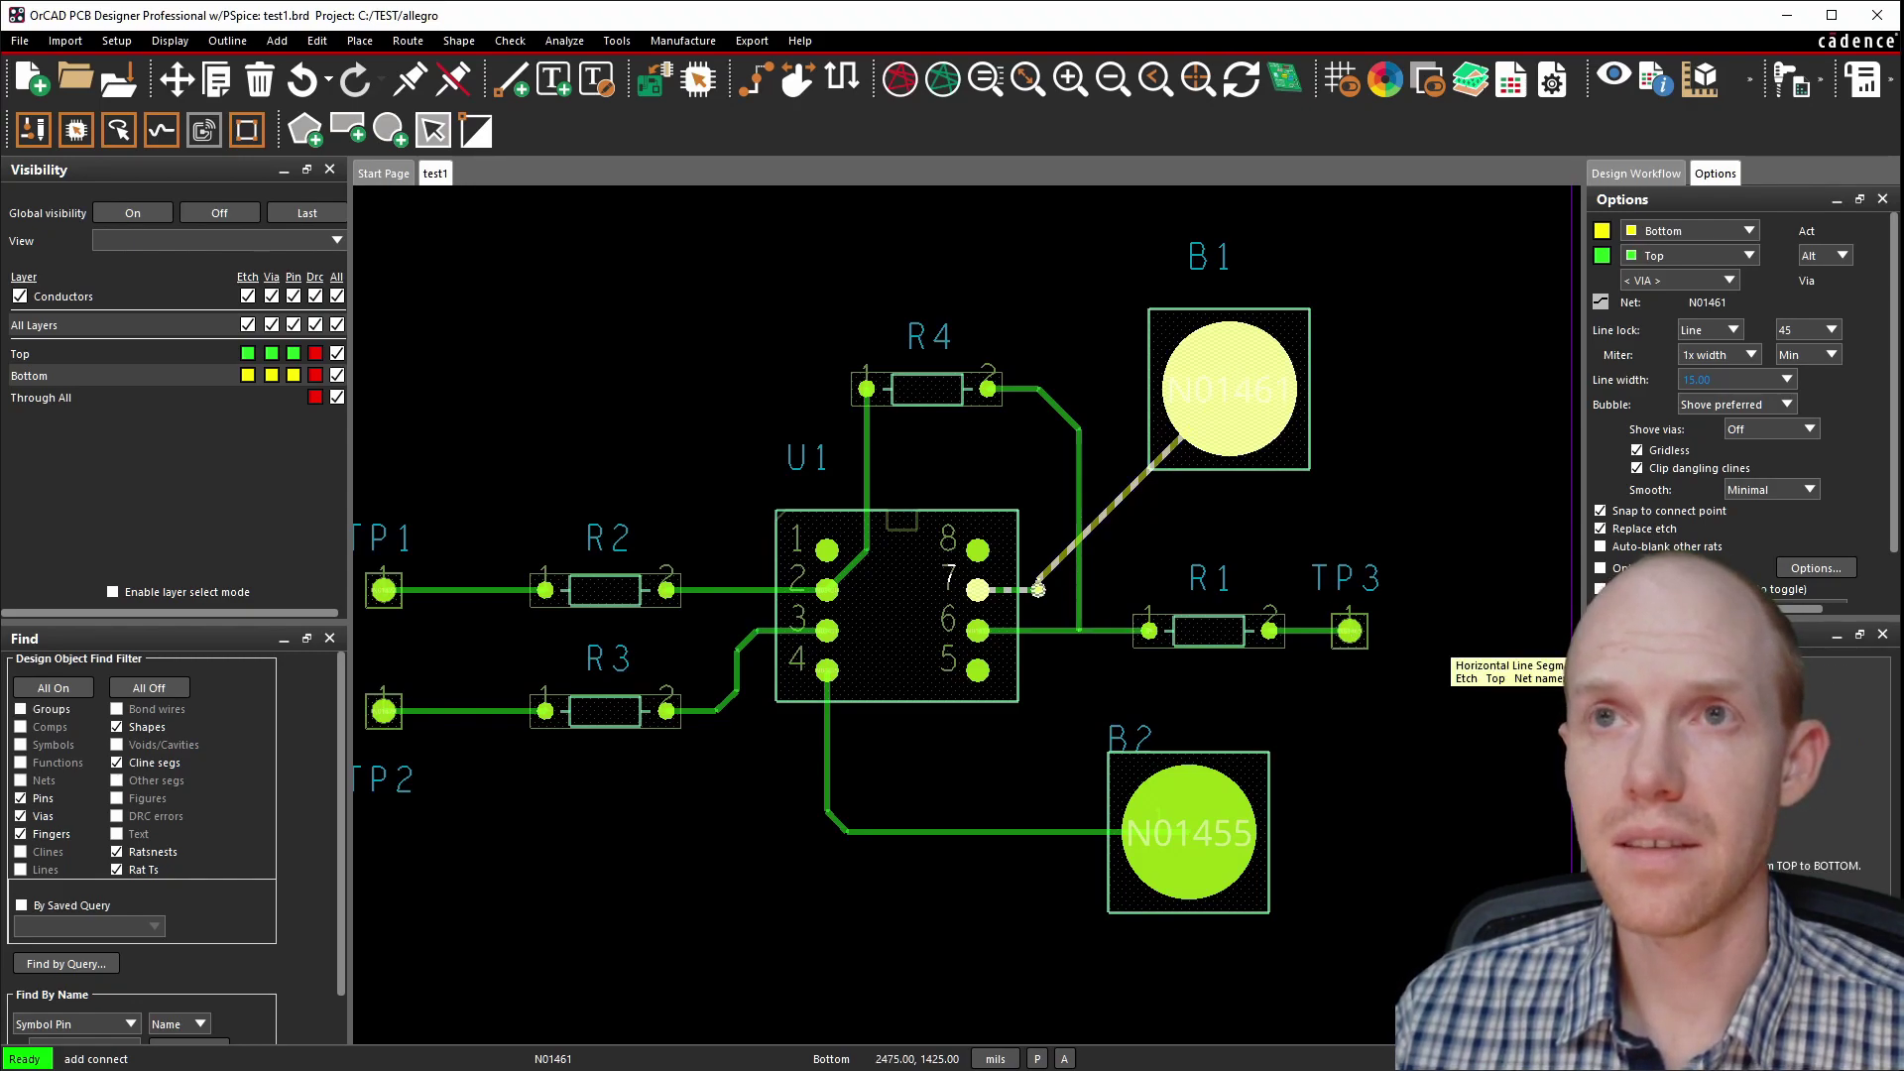
{"action": "key", "text": "Escape"}
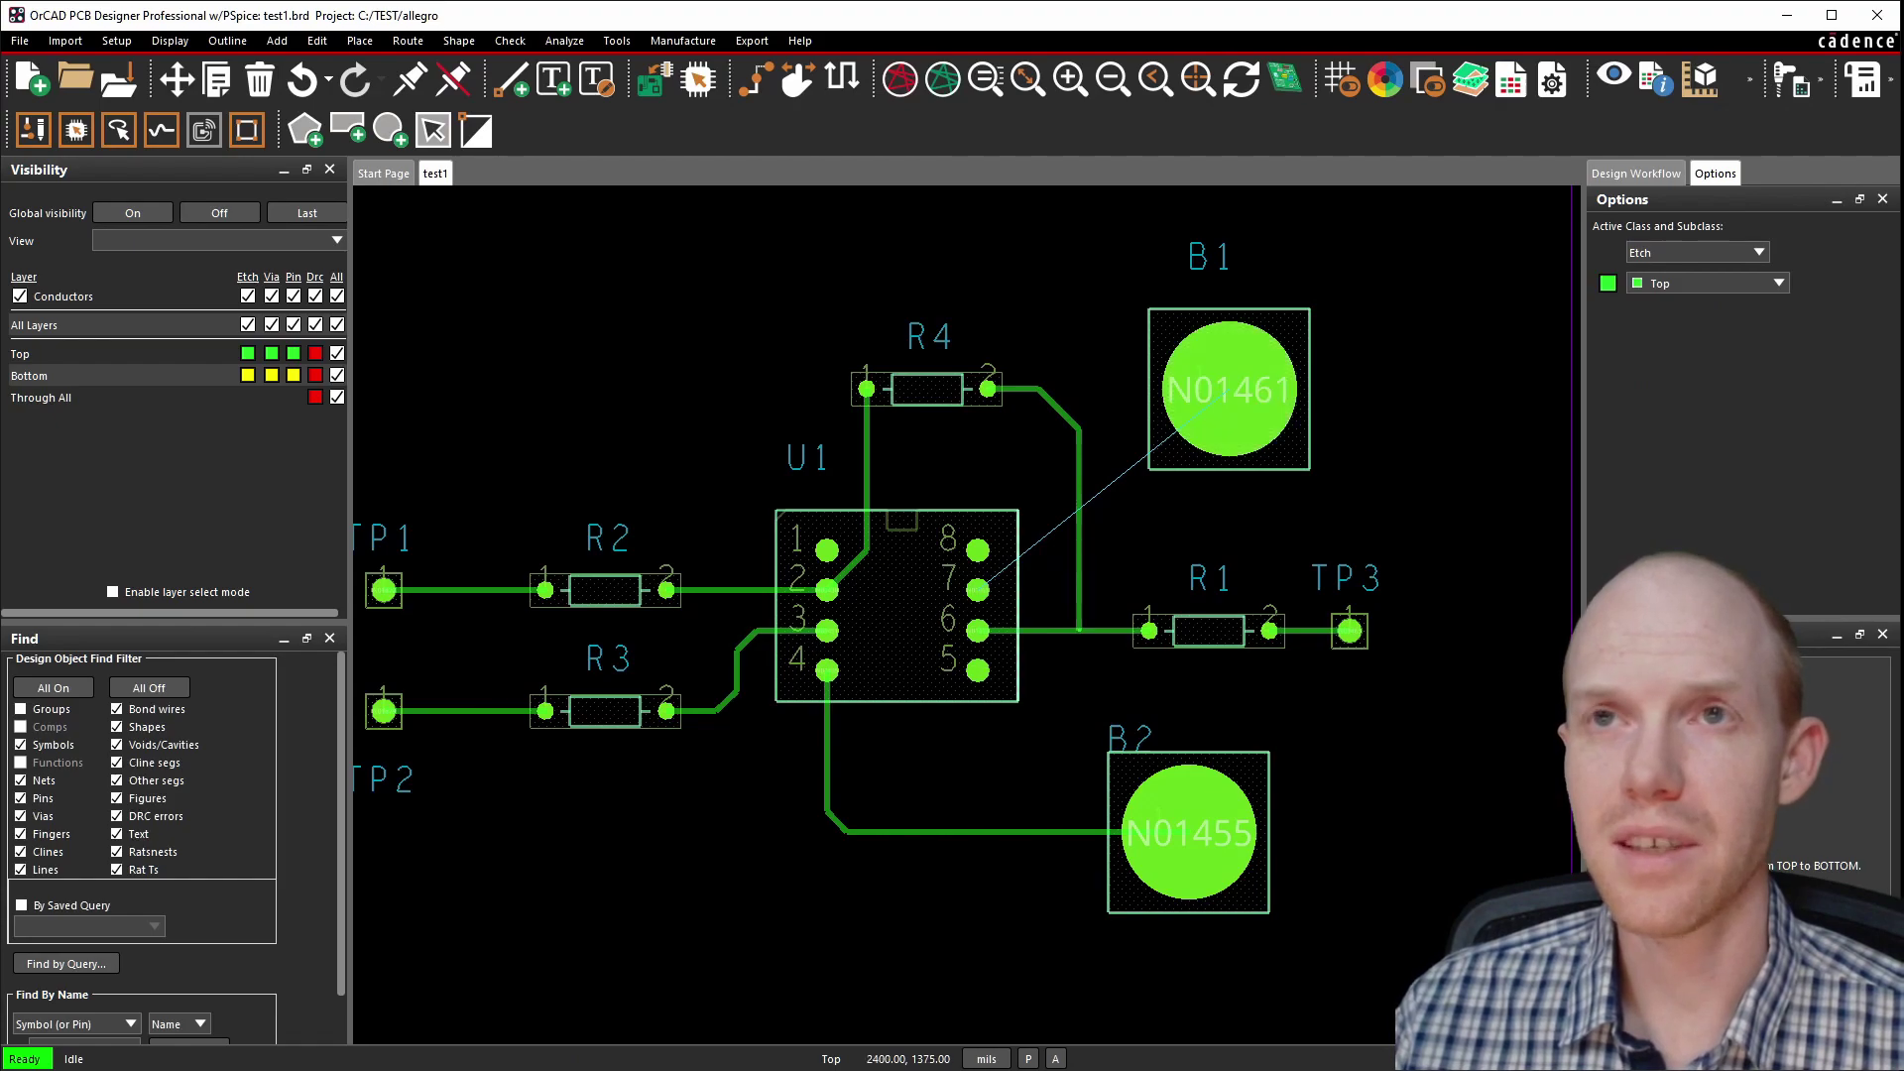
Route U1 pin 7 on the top layer to a via beside the chip, and on the bottom layer from there to B1.
{"action": "key", "text": "F3"}
{"action": "left_click", "coordinate": [976, 591]}
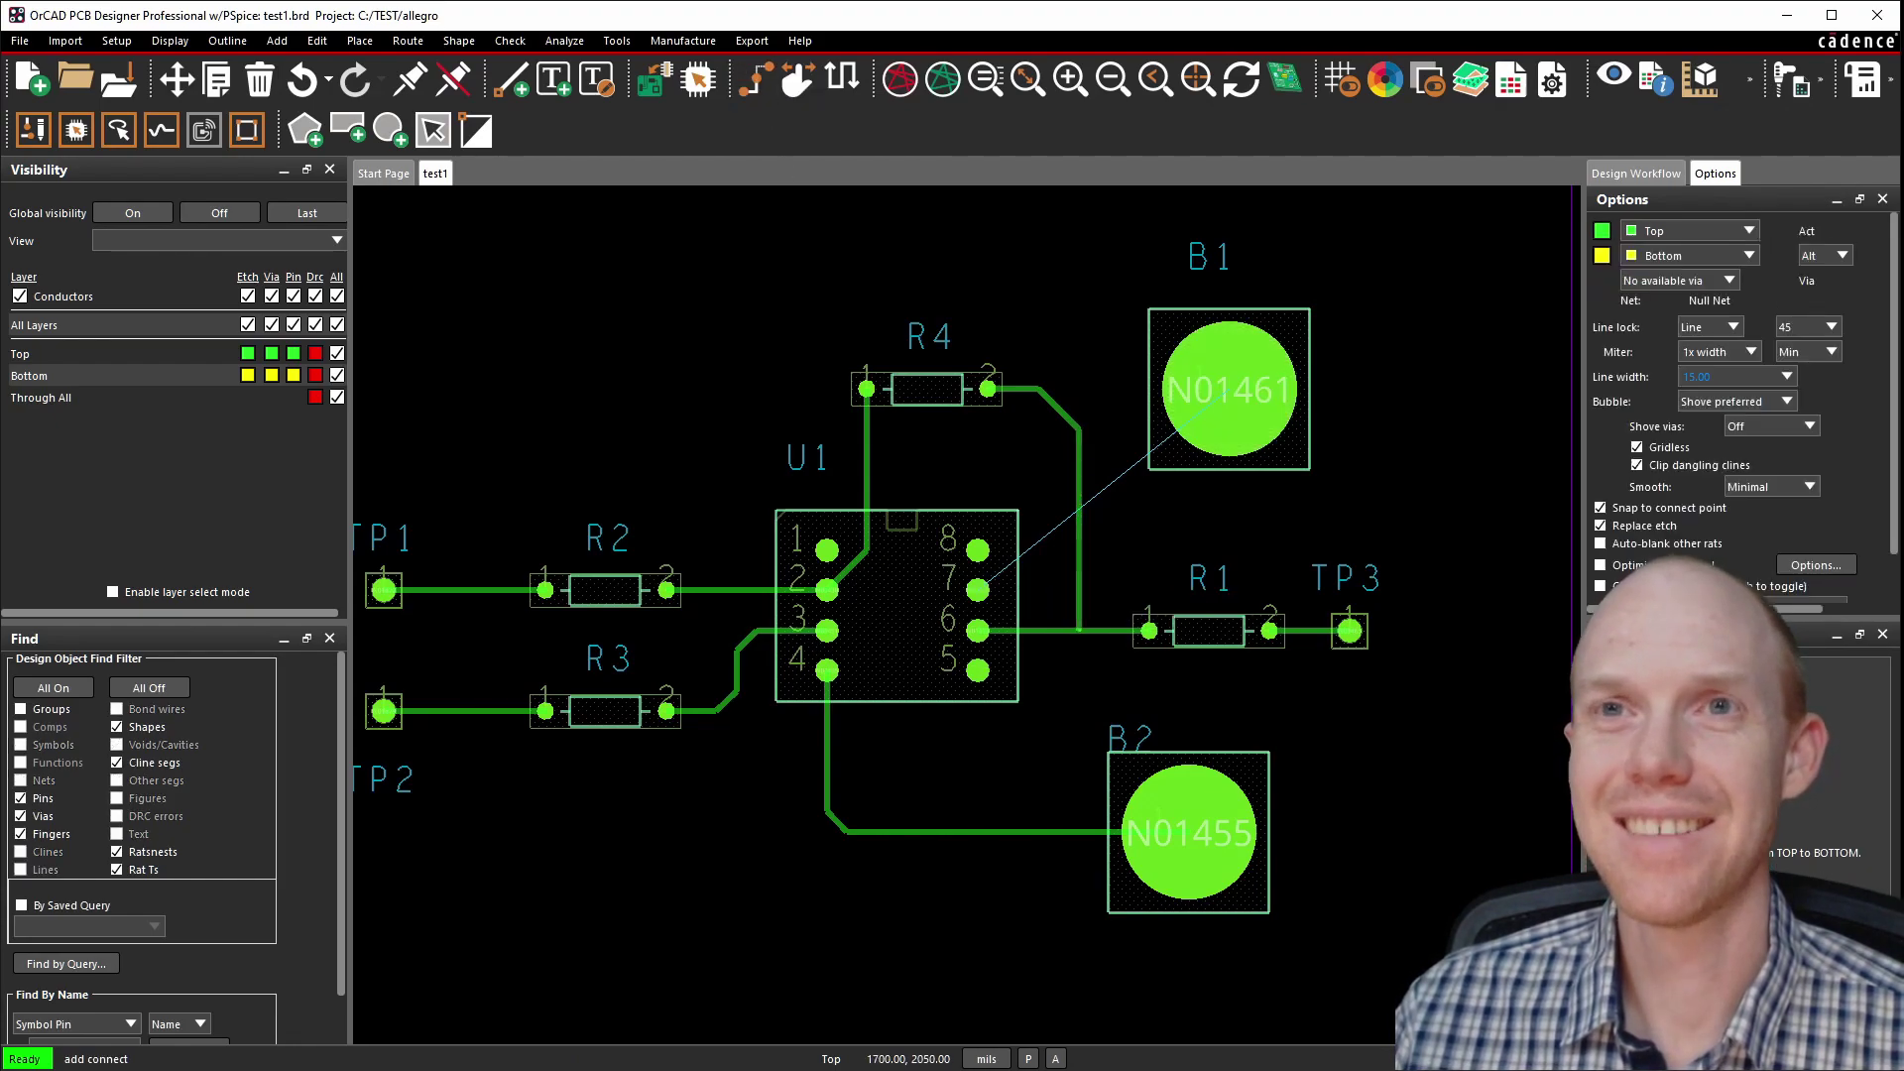
{"action": "double_click", "coordinate": [1037, 580]}
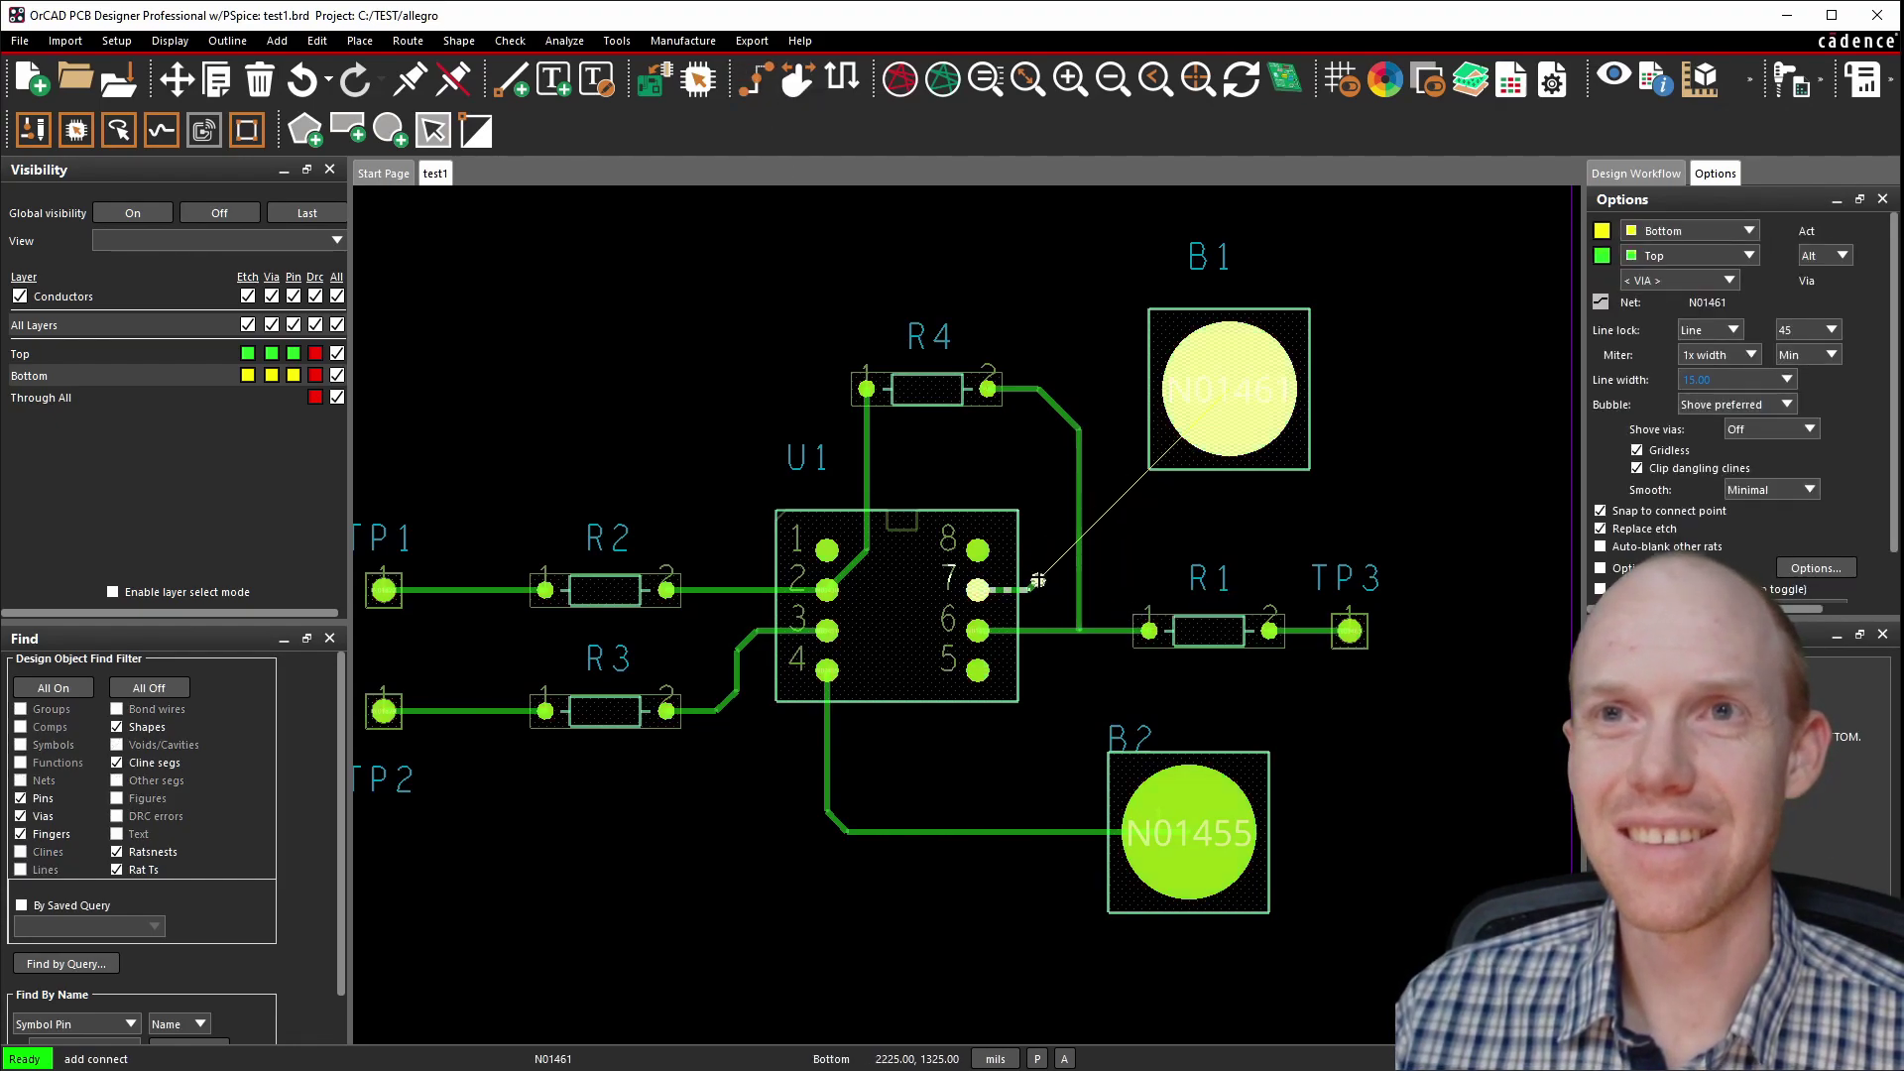
{"action": "left_click", "coordinate": [1219, 389]}
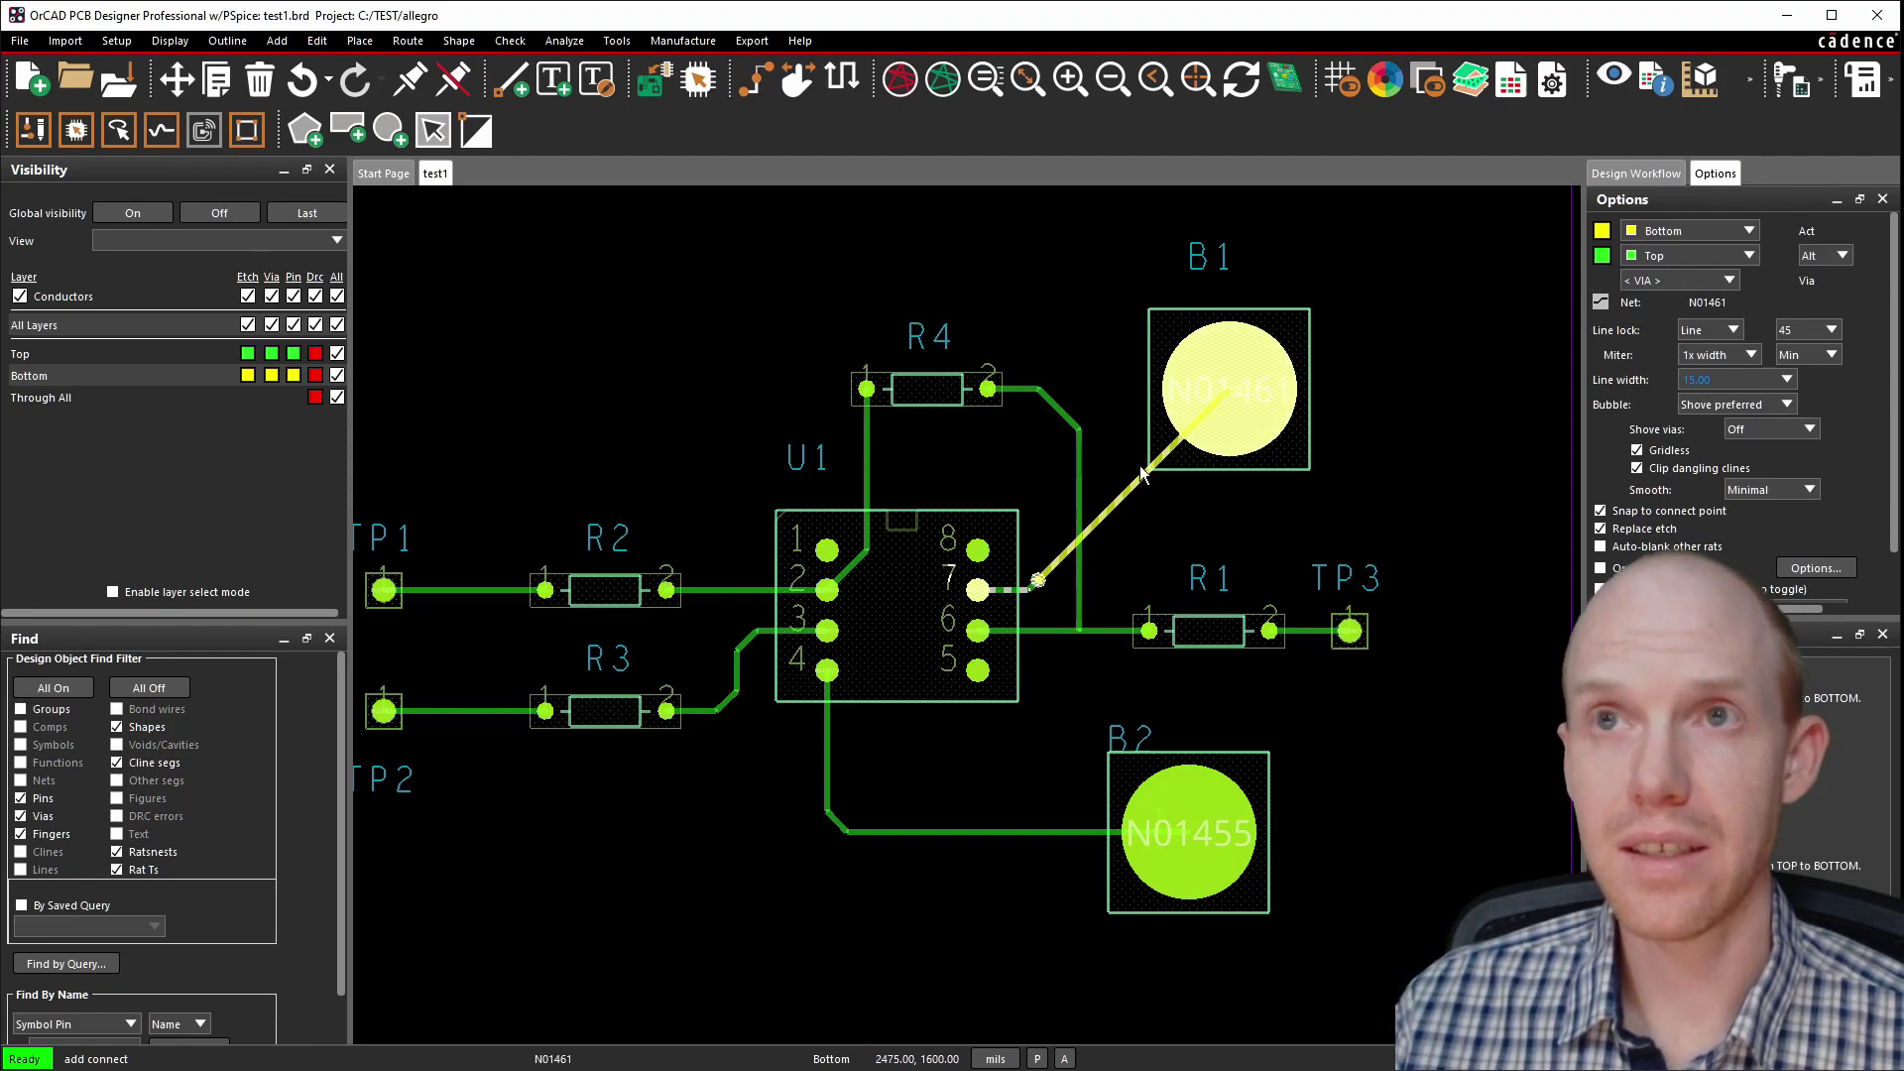
{"action": "right_click", "coordinate": [1142, 474]}
{"action": "left_click", "coordinate": [1192, 479]}
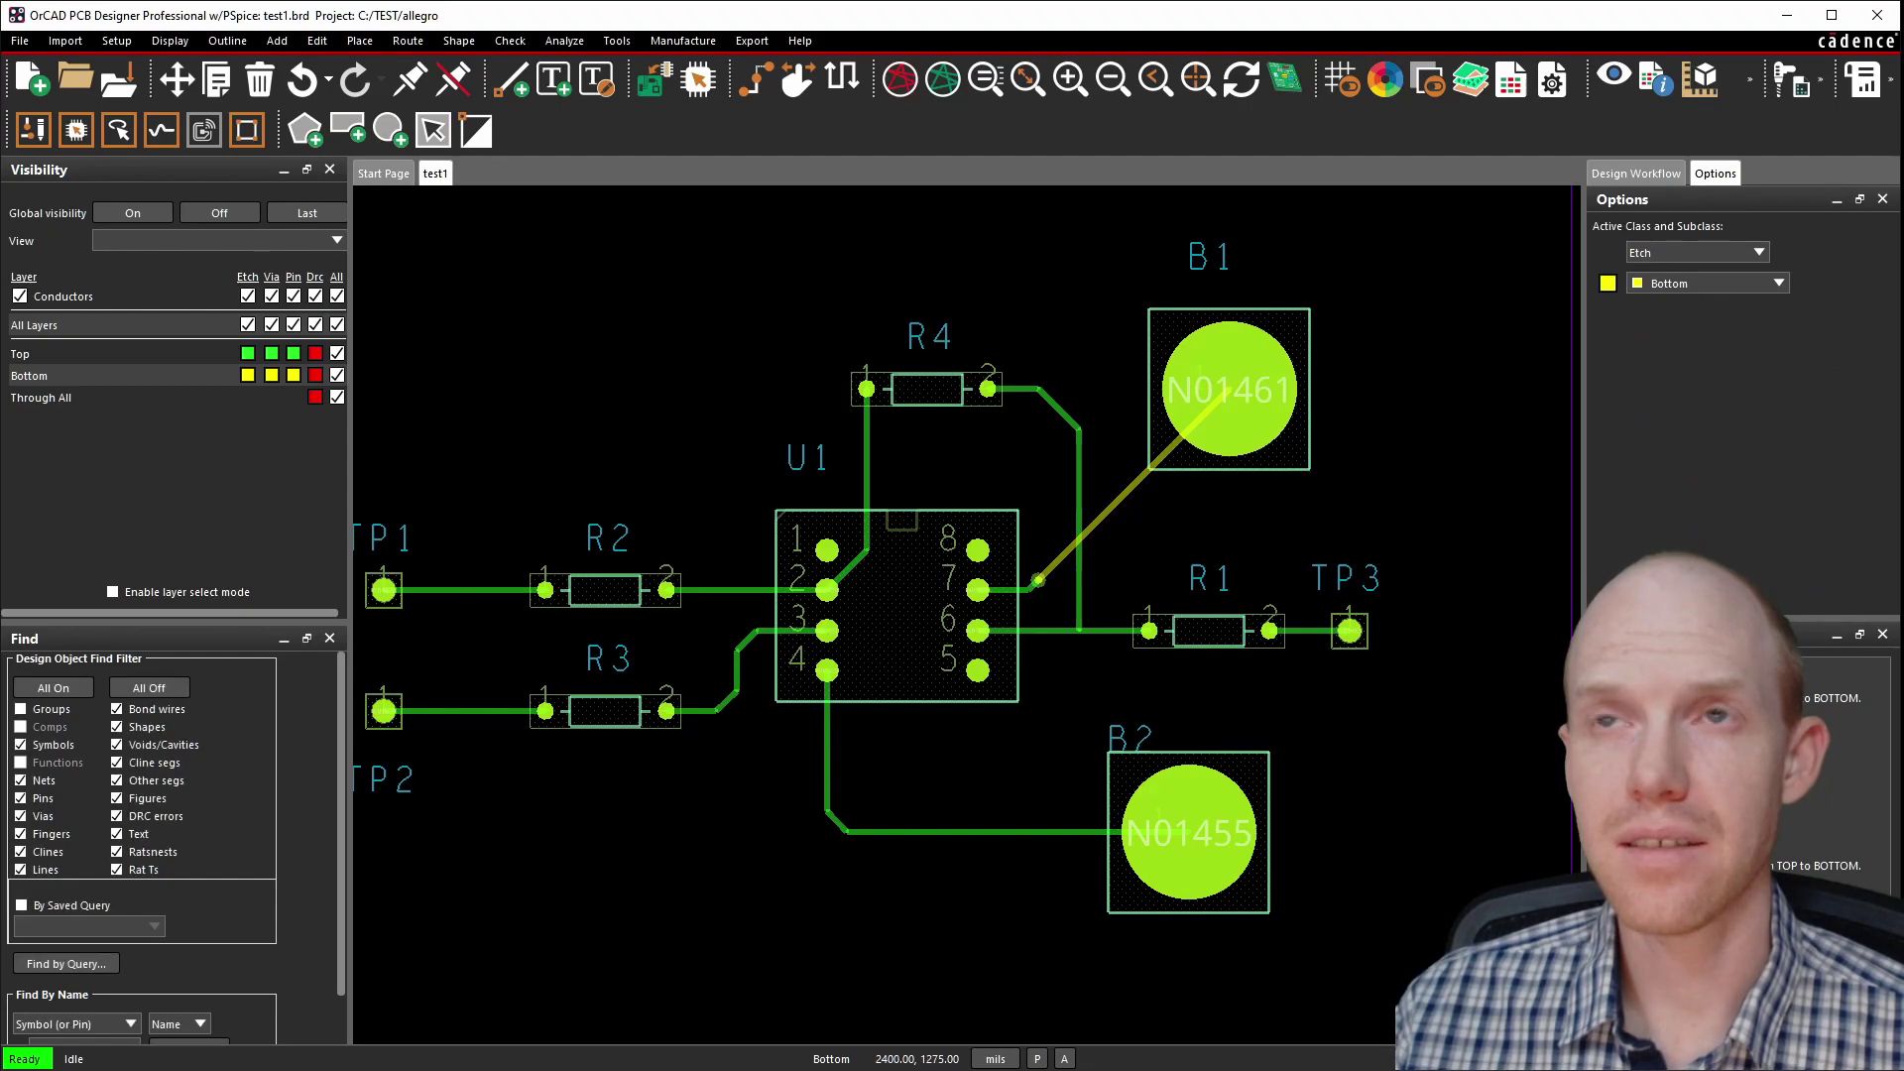
Try sliding the diagonal bottom-layer trace to B1 and R4's vertical top-layer trace.
{"action": "left_click", "coordinate": [794, 86]}
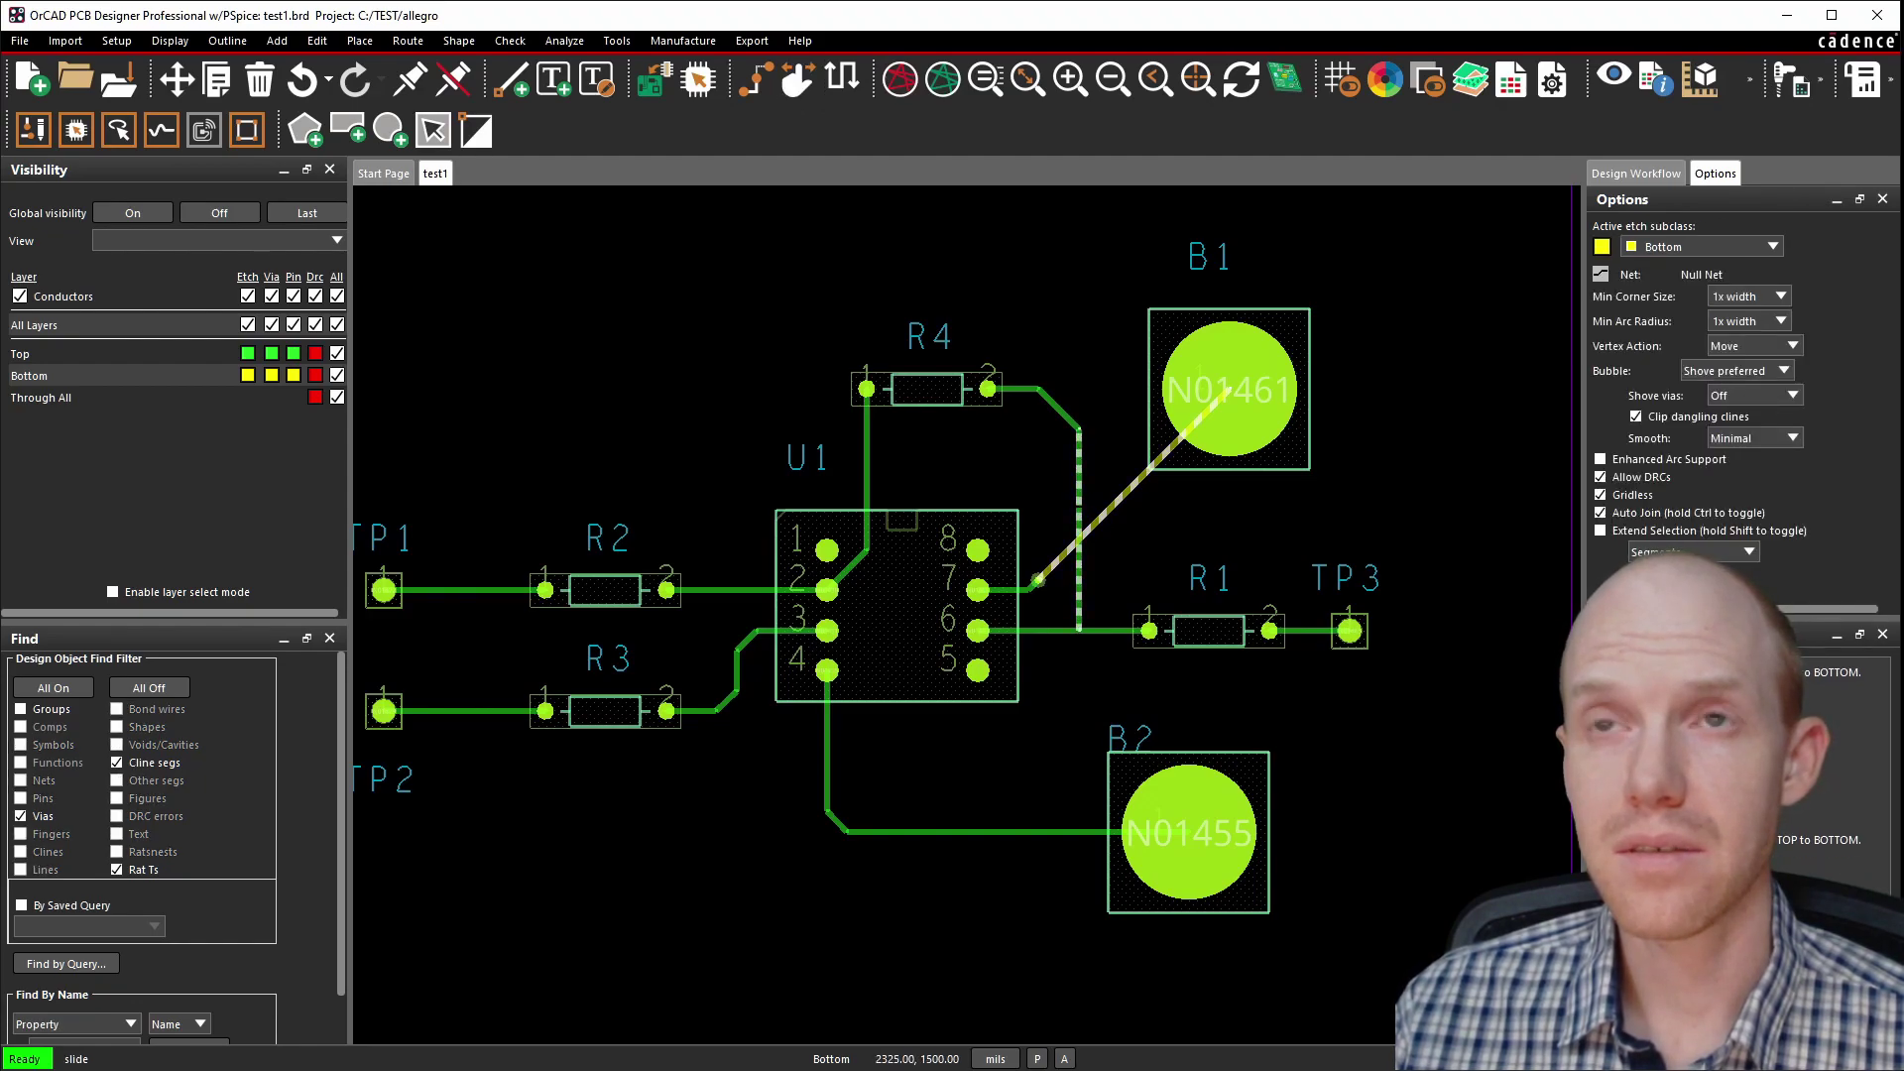
{"action": "left_click", "coordinate": [1104, 515]}
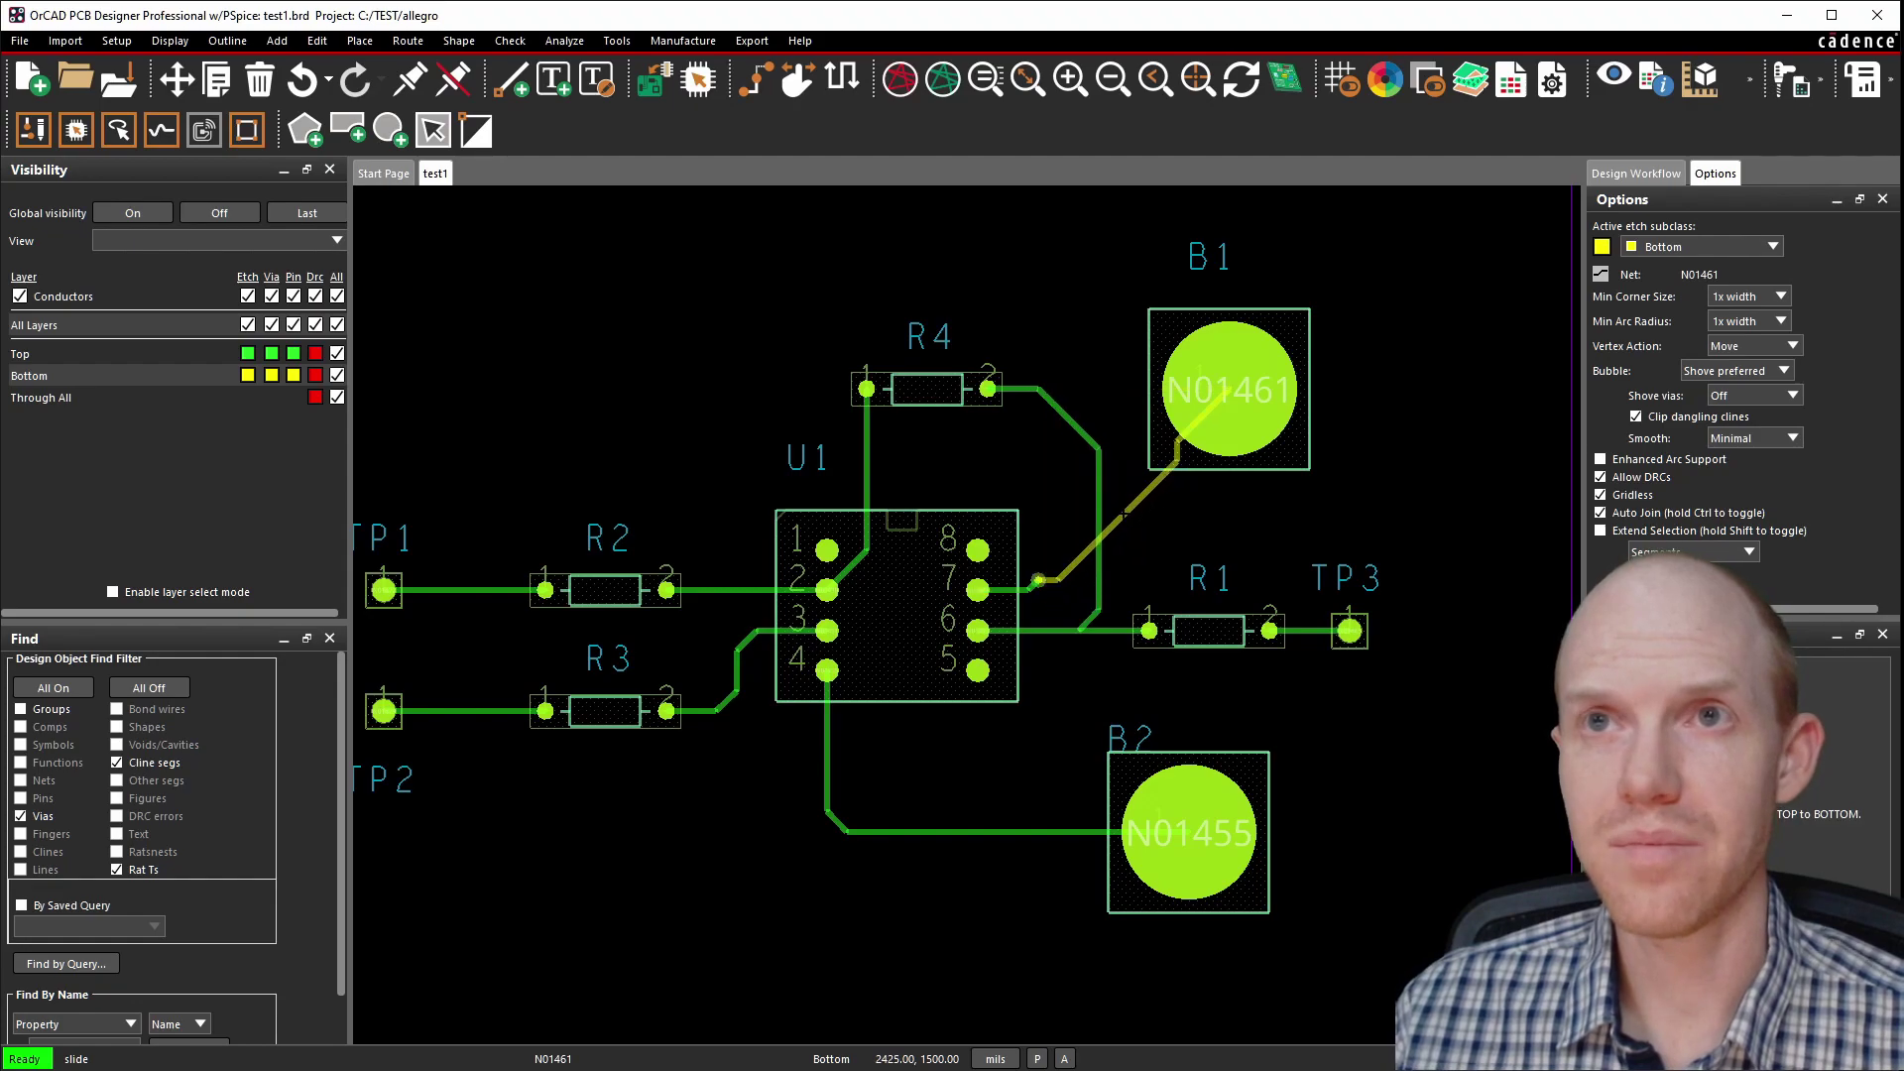
{"action": "left_click_drag", "start_coordinate": [1124, 514], "coordinate": [1103, 514]}
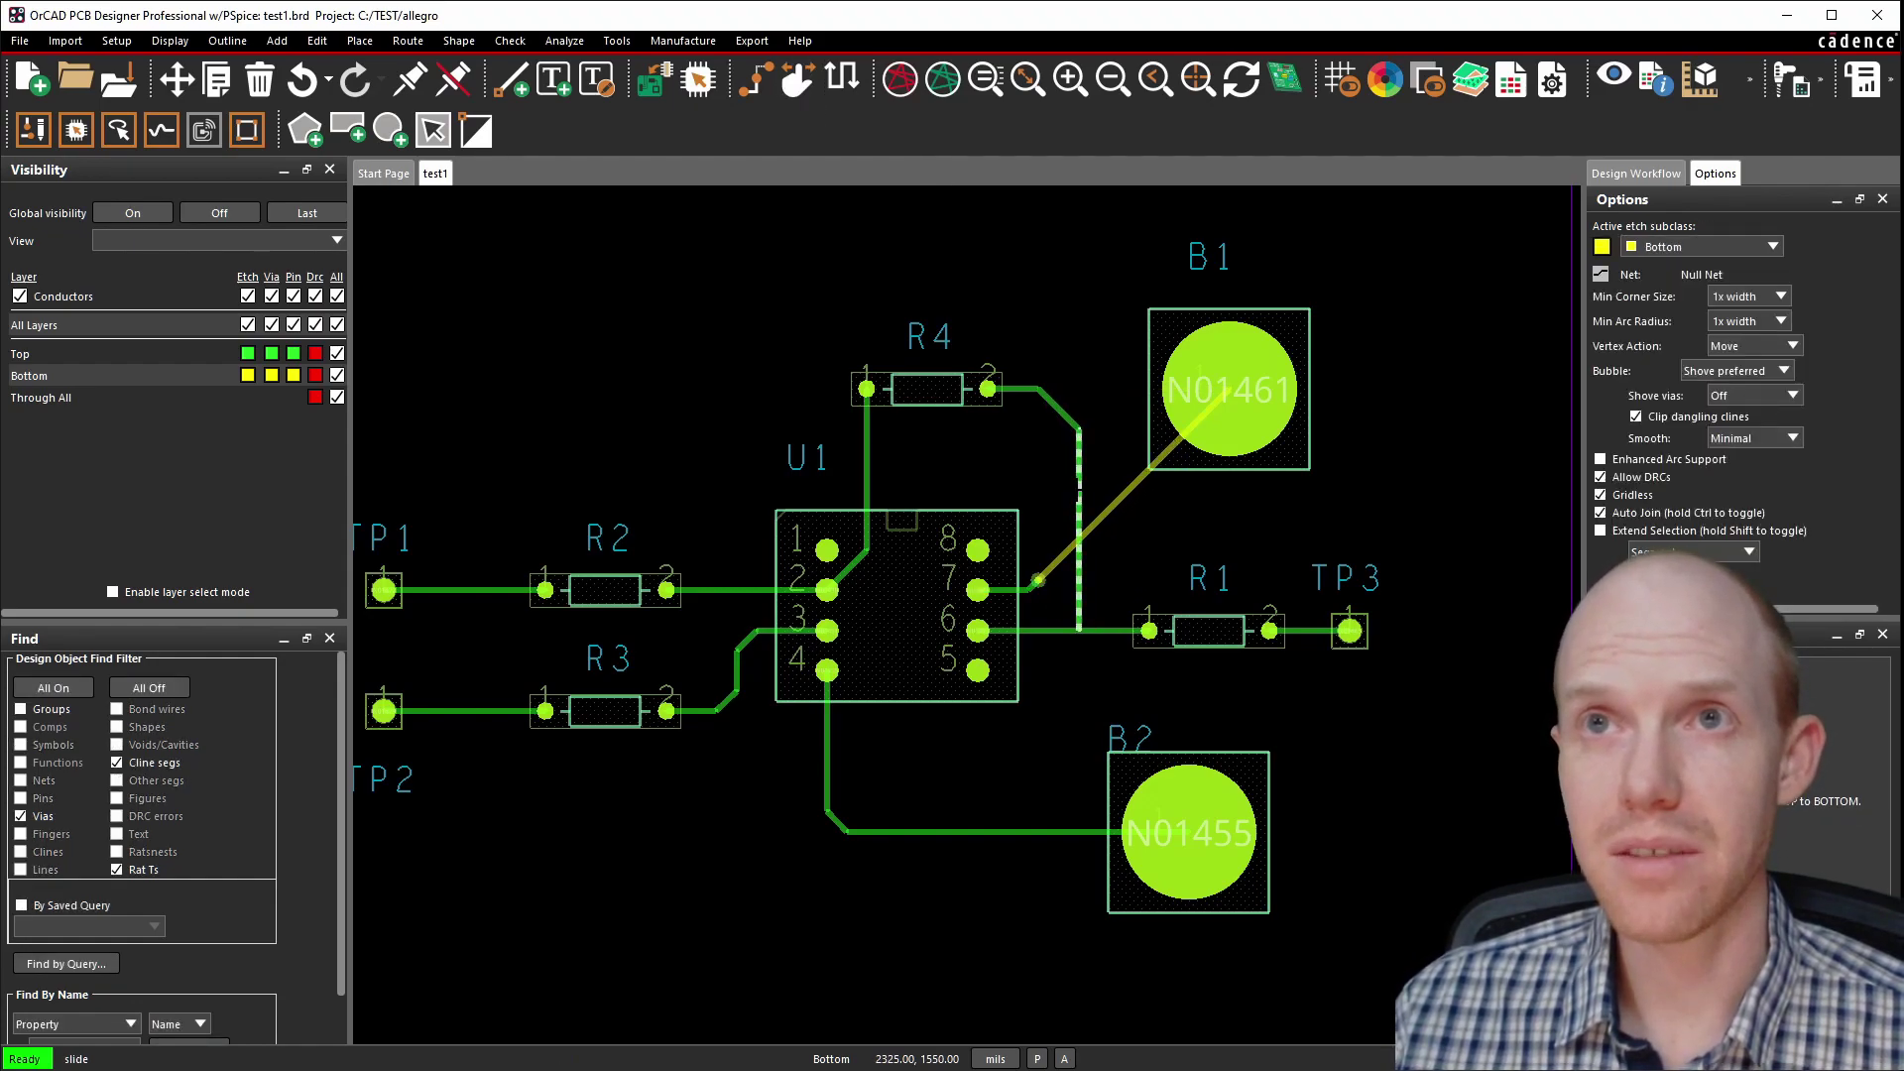
{"action": "left_click", "coordinate": [1079, 493]}
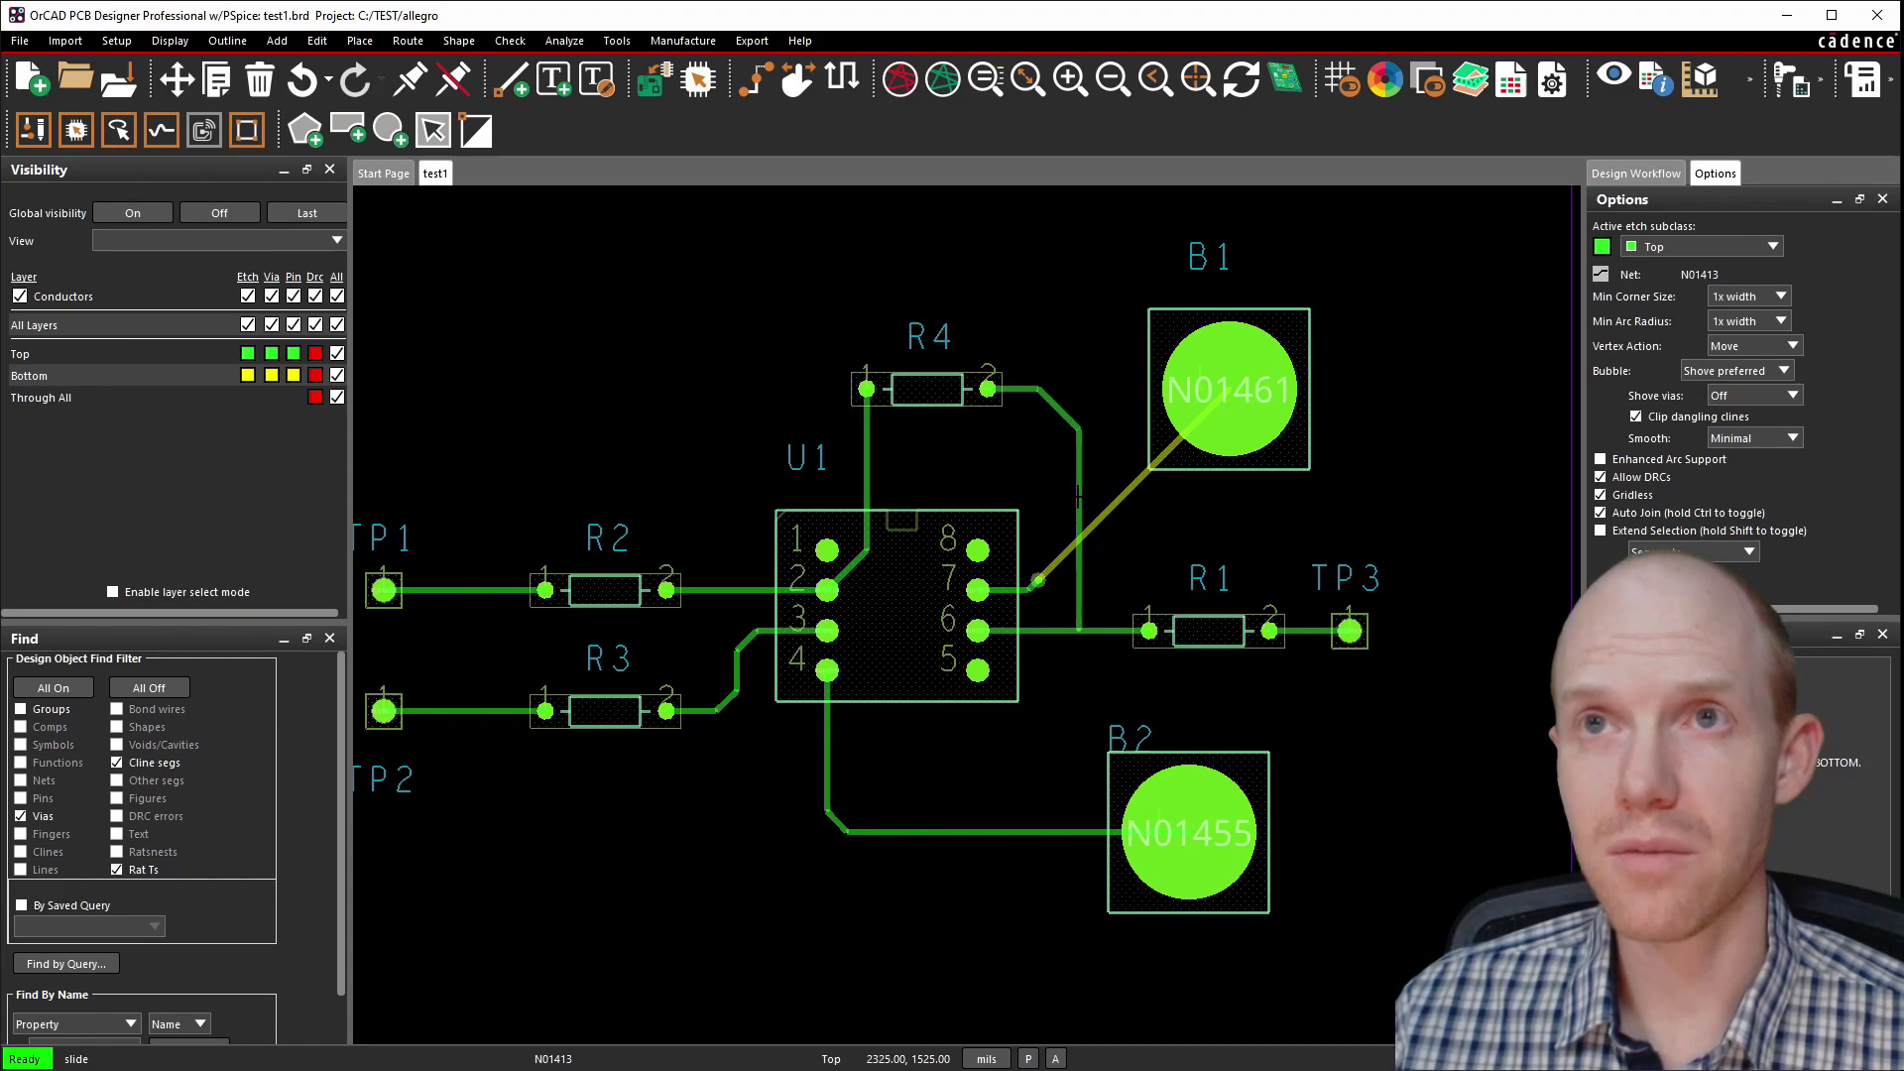
{"action": "left_click_drag", "start_coordinate": [1118, 495], "coordinate": [1101, 516]}
{"action": "key", "text": "Escape"}
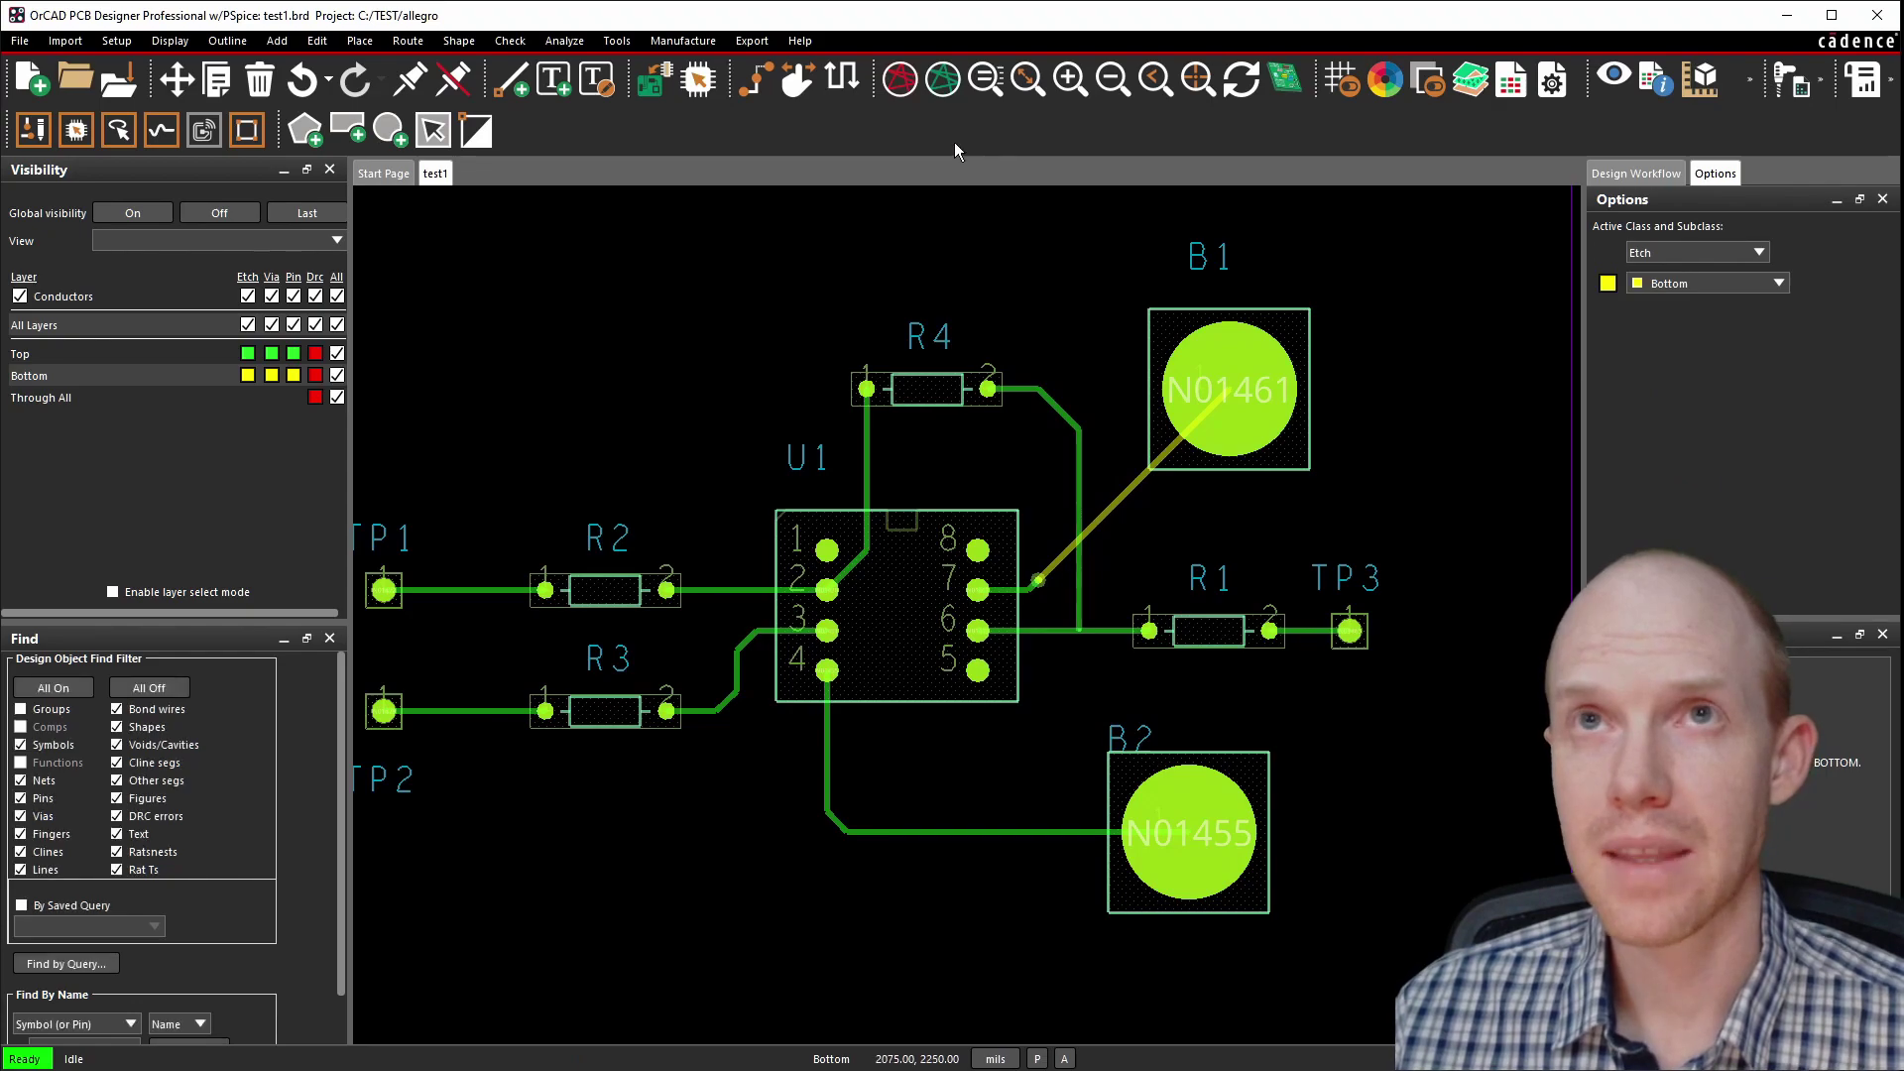
Try sliding the diagonal bottom-layer trace between the via and B1.
{"action": "left_click", "coordinate": [799, 80]}
{"action": "left_click", "coordinate": [1098, 519]}
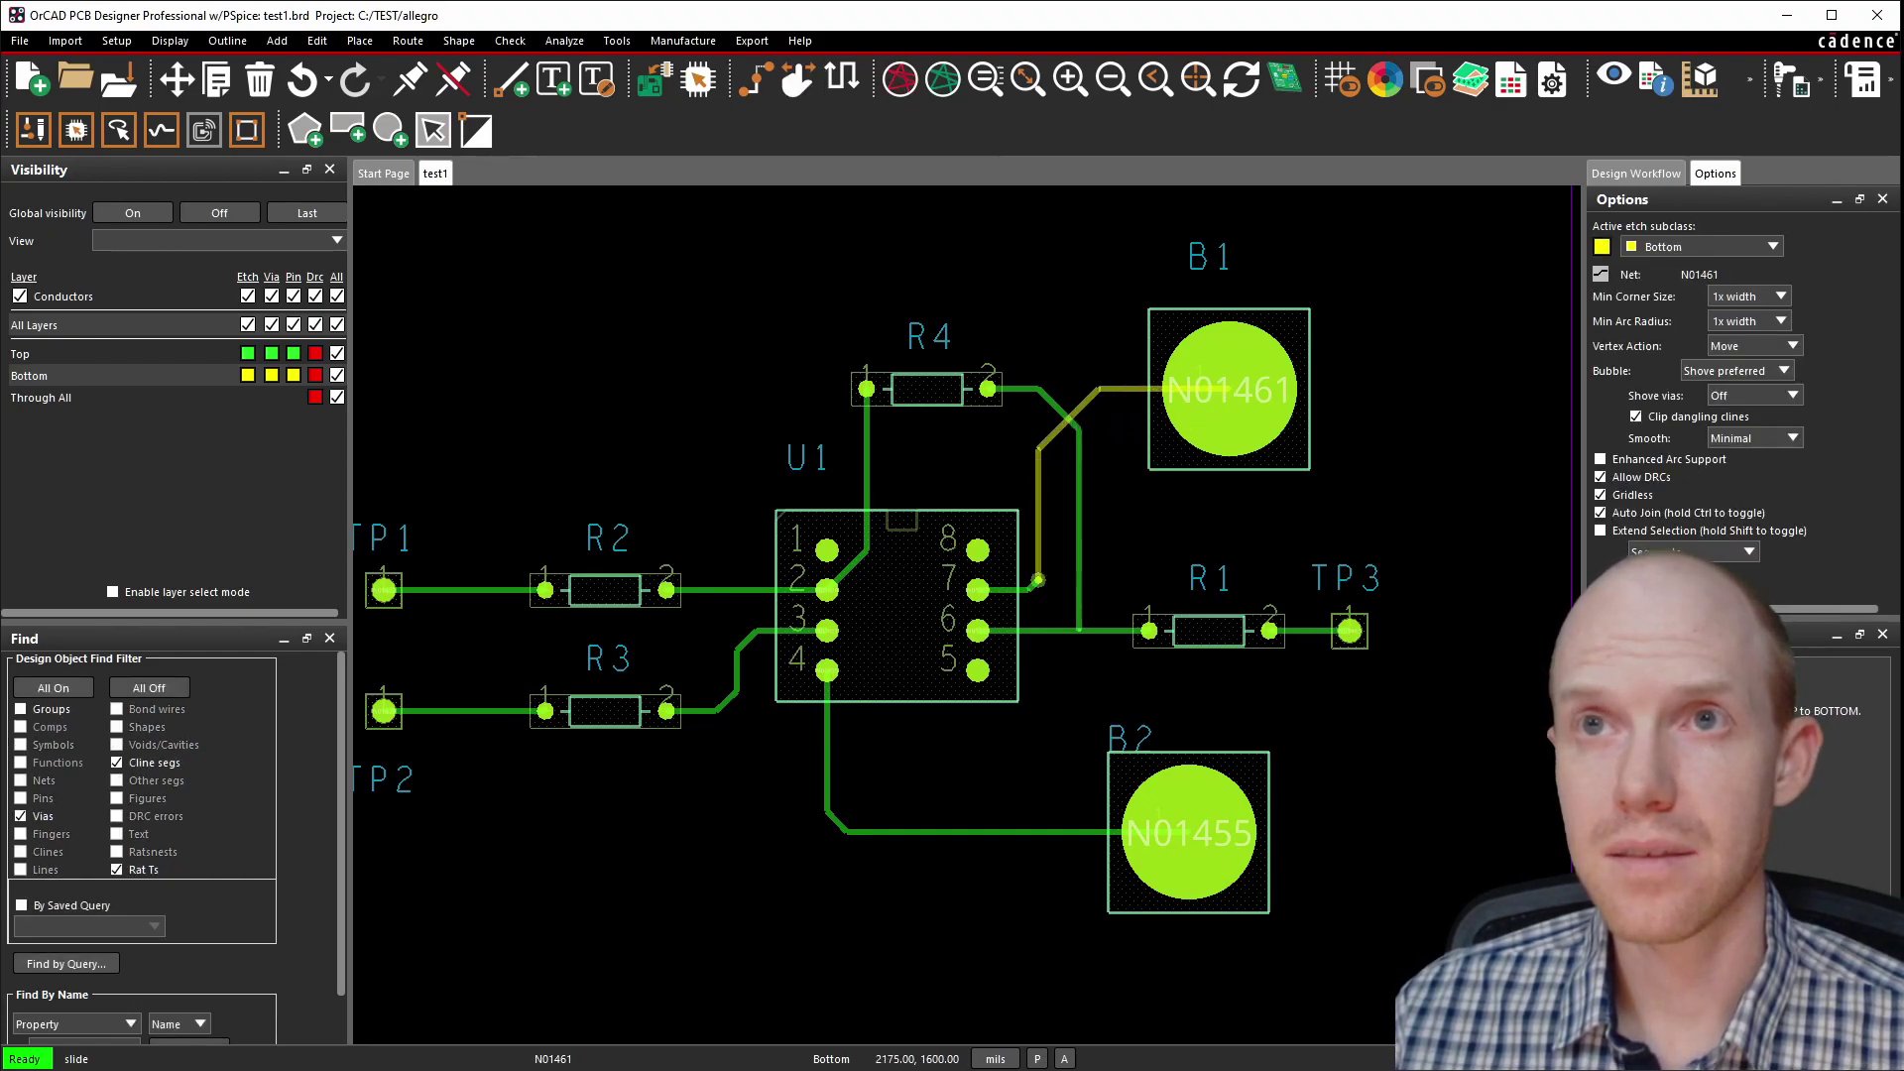
{"action": "key", "text": "Escape"}
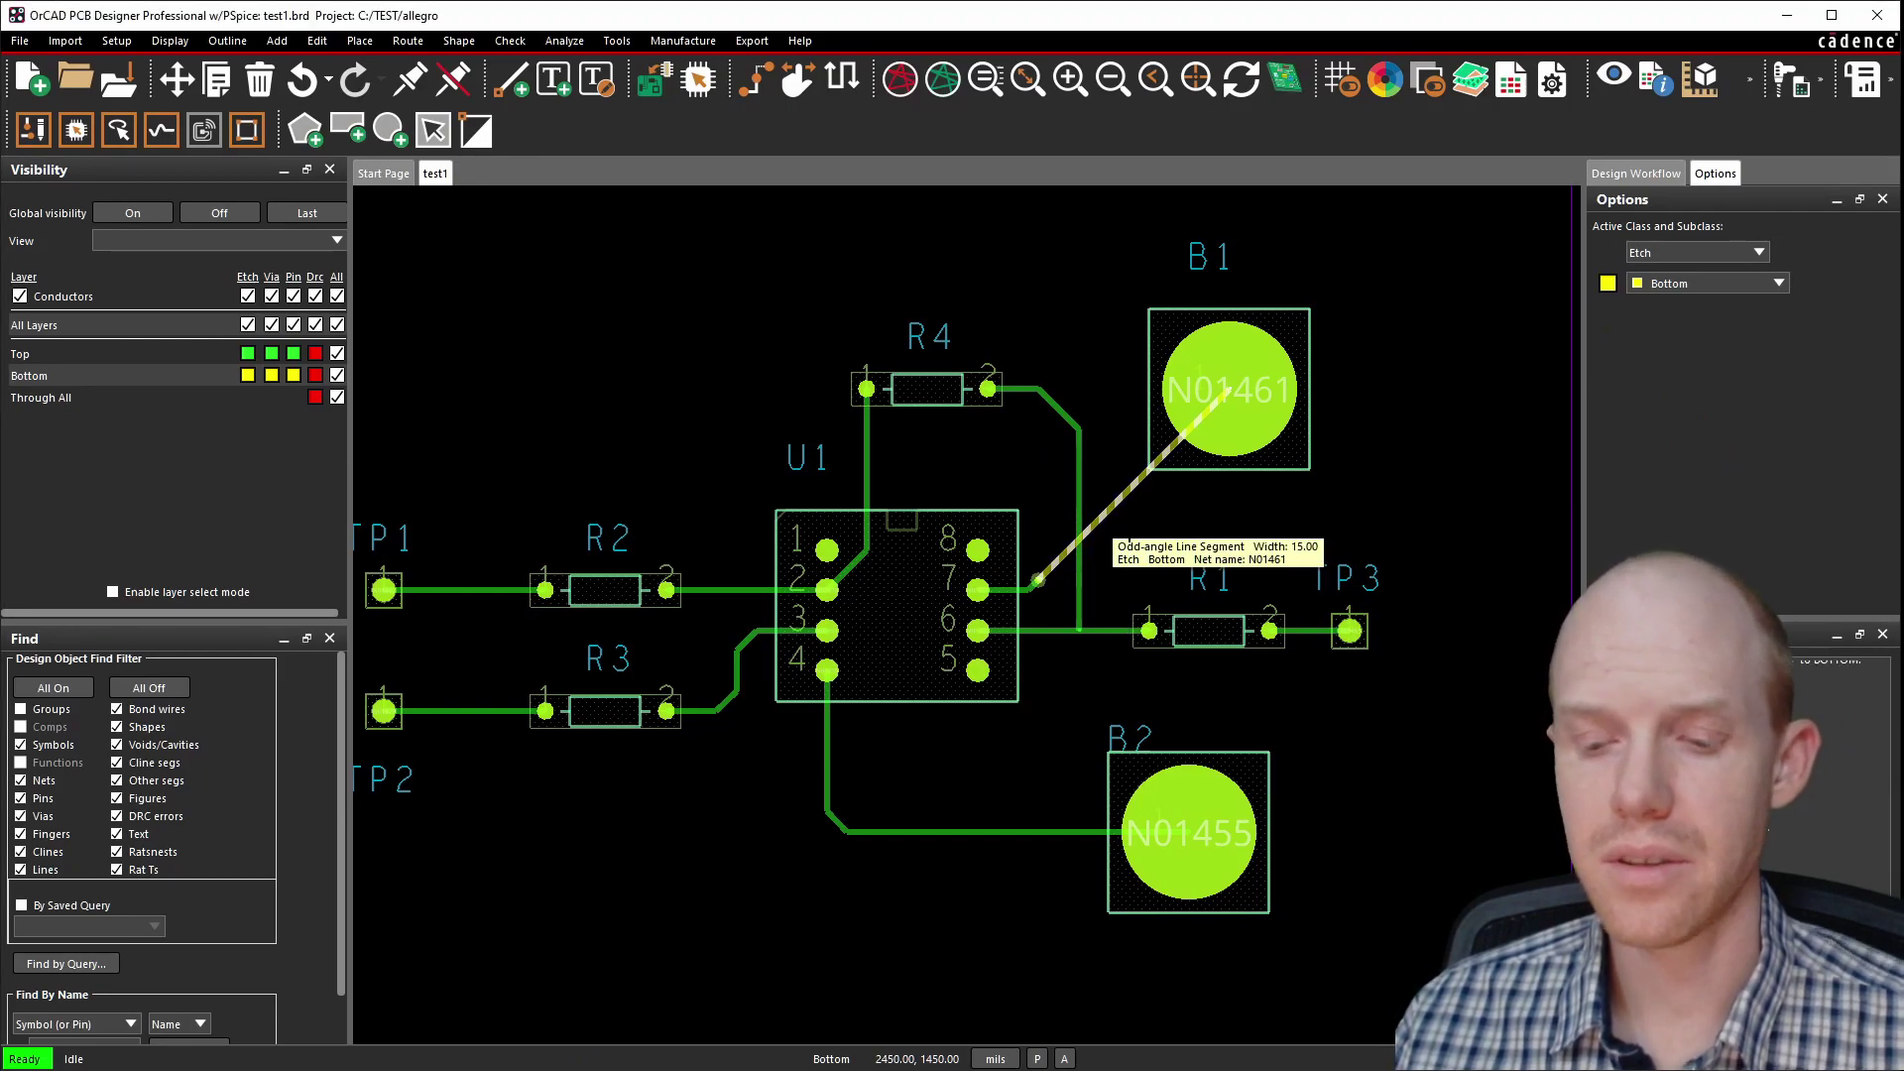
Delete the diagonal bottom-layer trace between the via and B1, and restore it.
{"action": "key", "text": "Delete"}
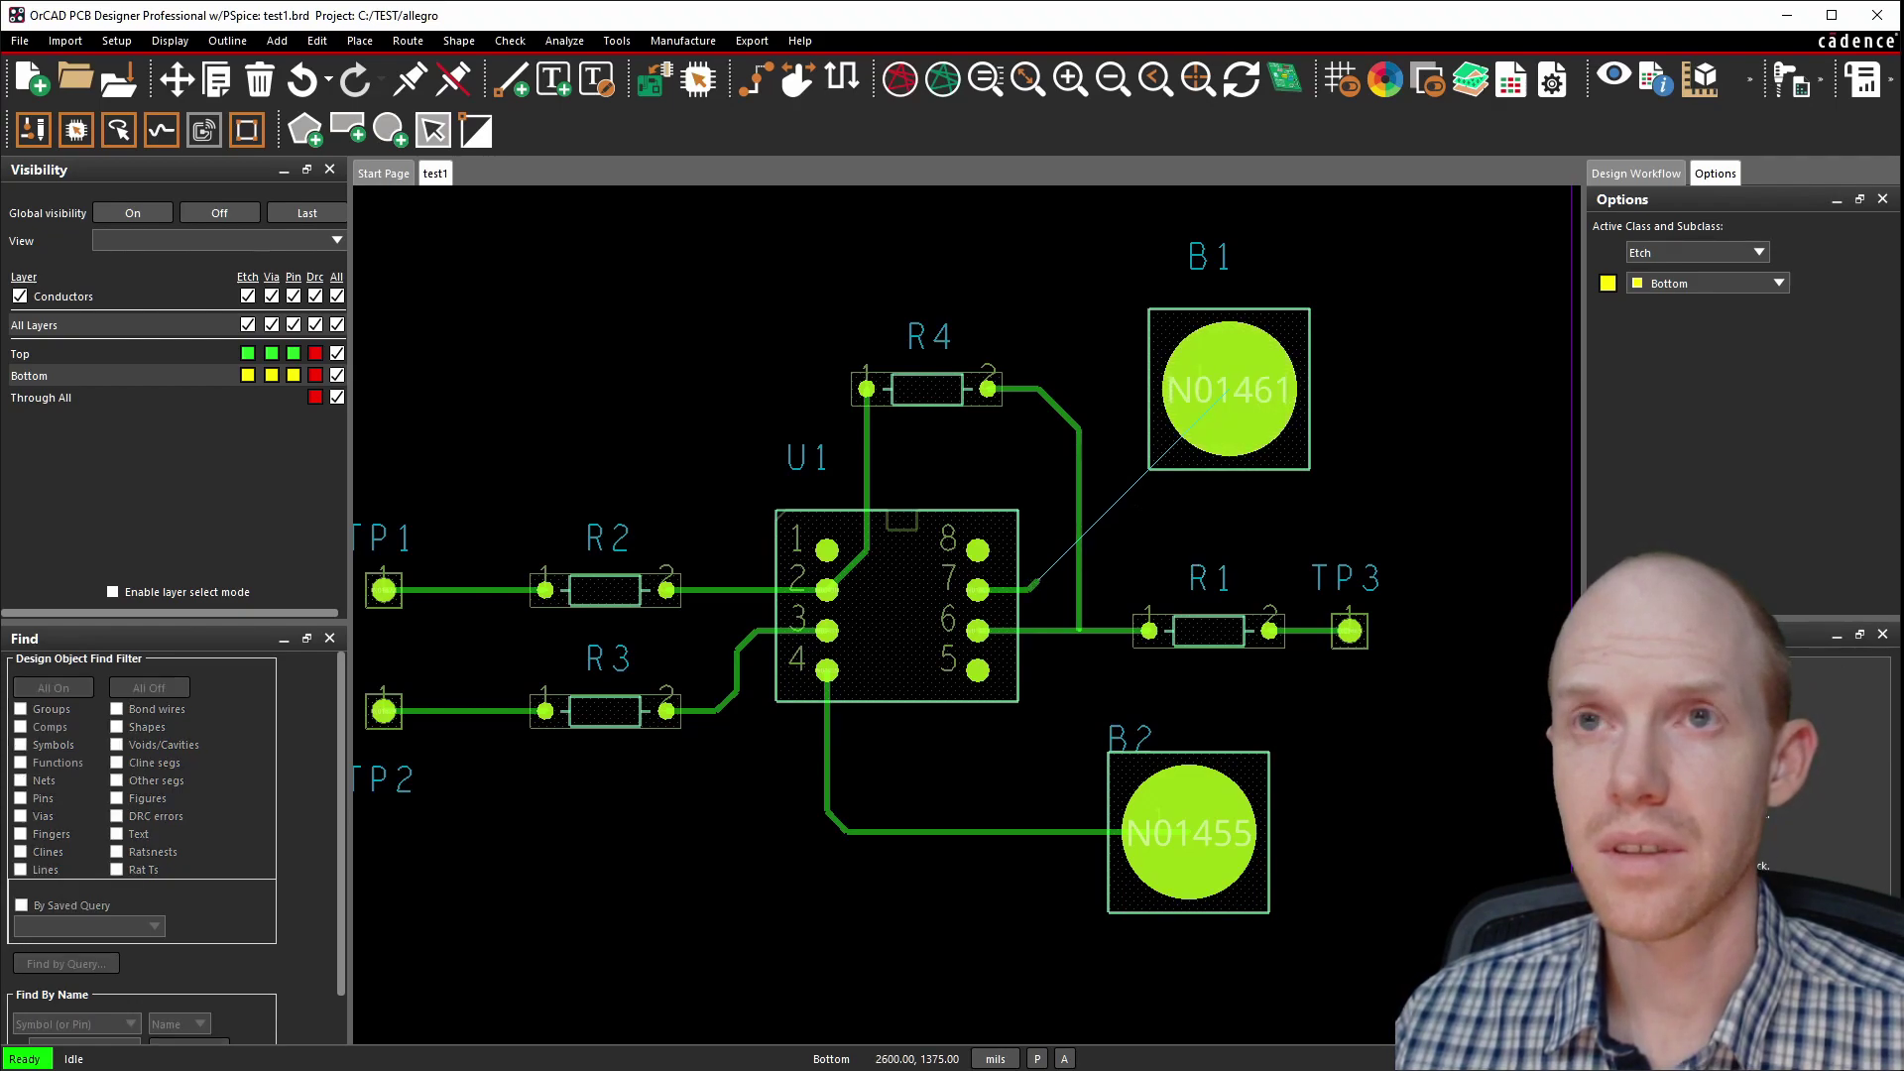
{"action": "key", "text": "ctrl+z"}
{"action": "key", "text": "F3"}
{"action": "left_click", "coordinate": [1037, 580]}
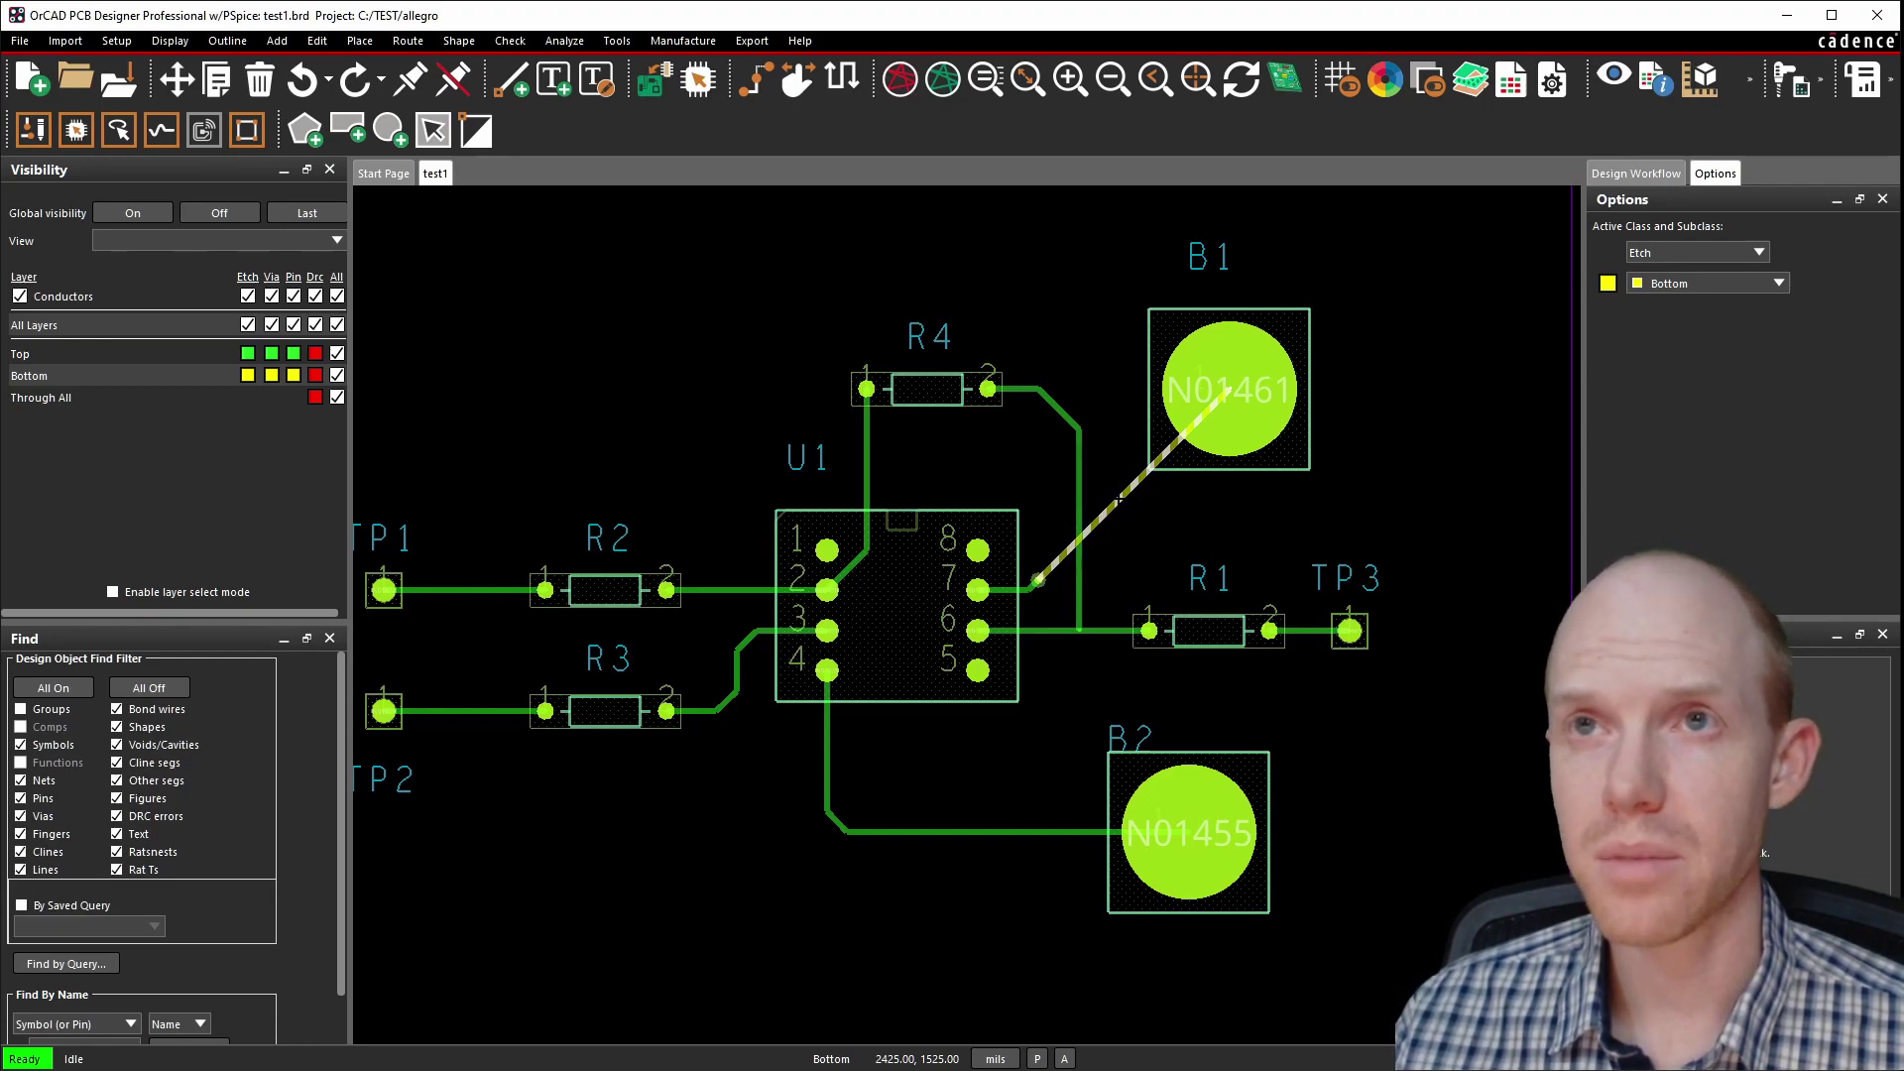
Rip up all etch of the net connecting U1 pin 7 to B1.
{"action": "right_click", "coordinate": [1120, 506]}
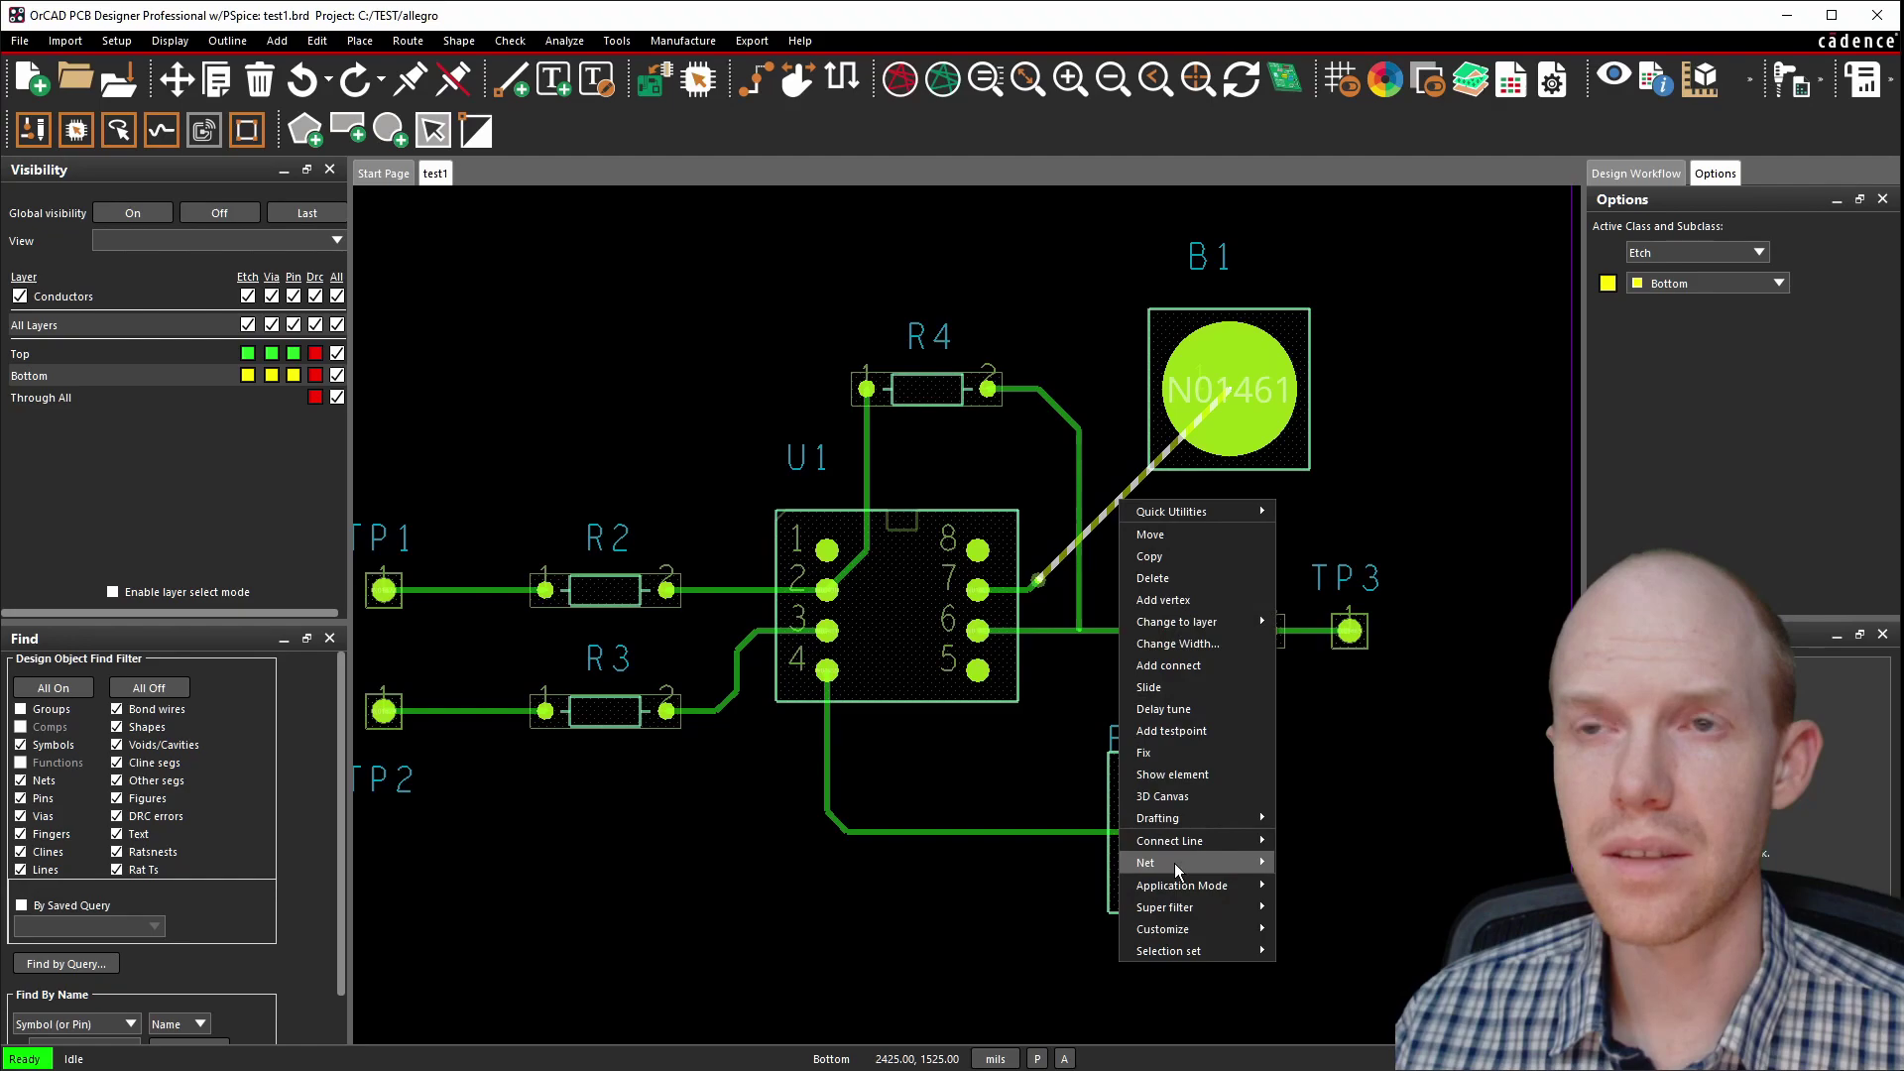
{"action": "mouse_move", "coordinate": [1174, 862]}
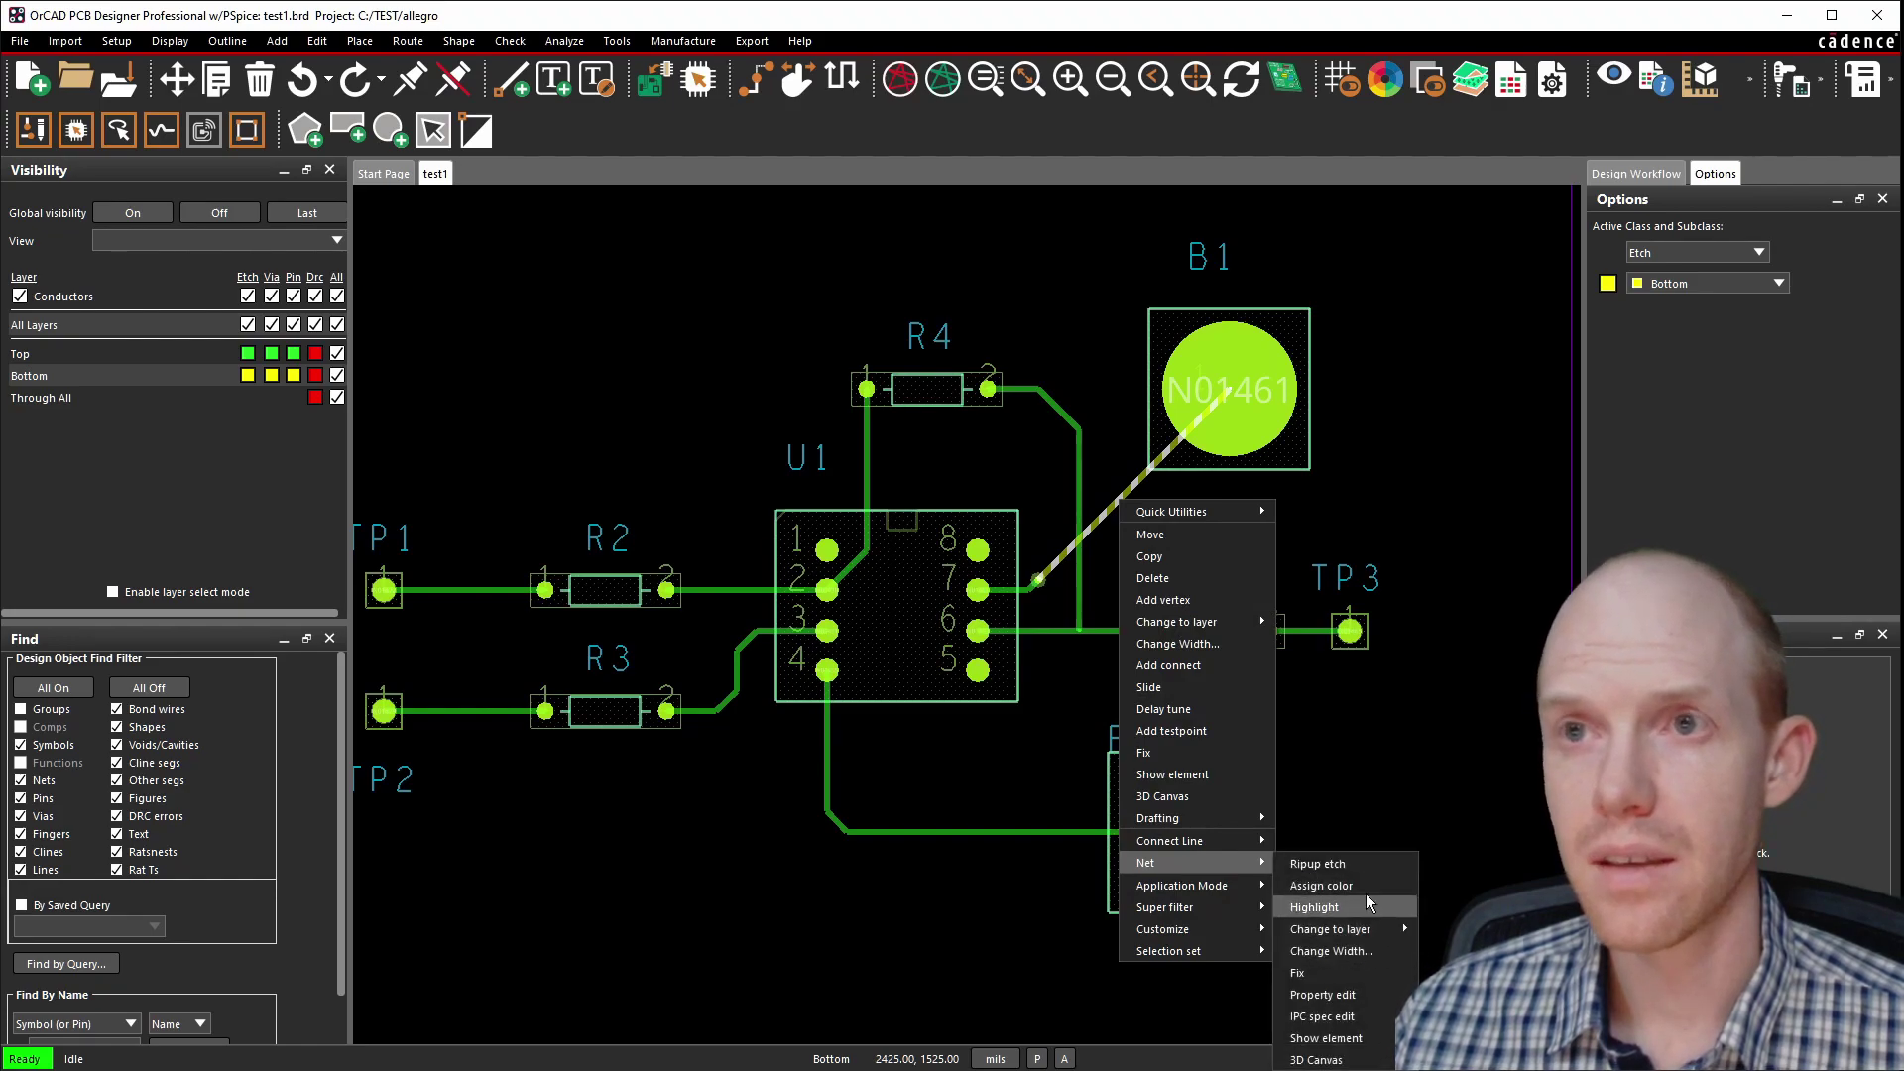
{"action": "left_click", "coordinate": [1365, 867]}
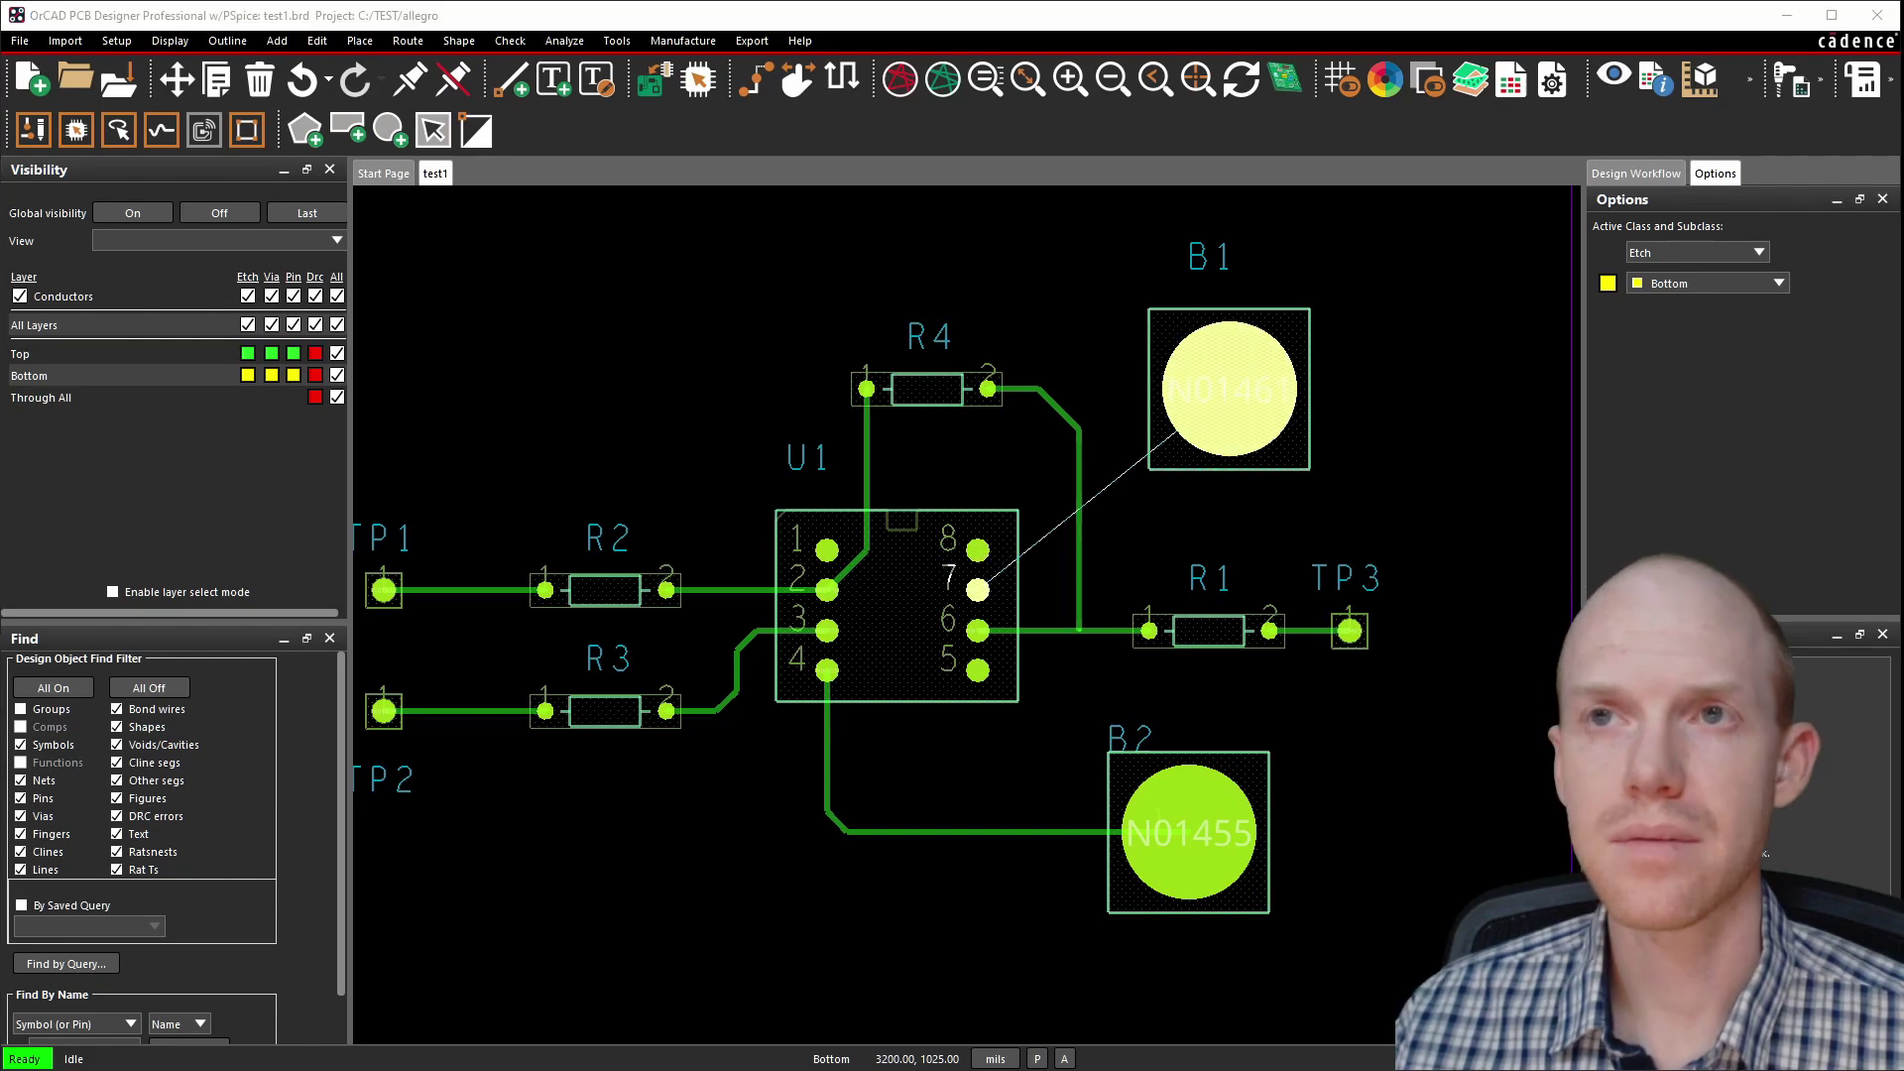
Generate an Unconnected Pins Report for the board.
{"action": "left_click", "coordinate": [750, 40]}
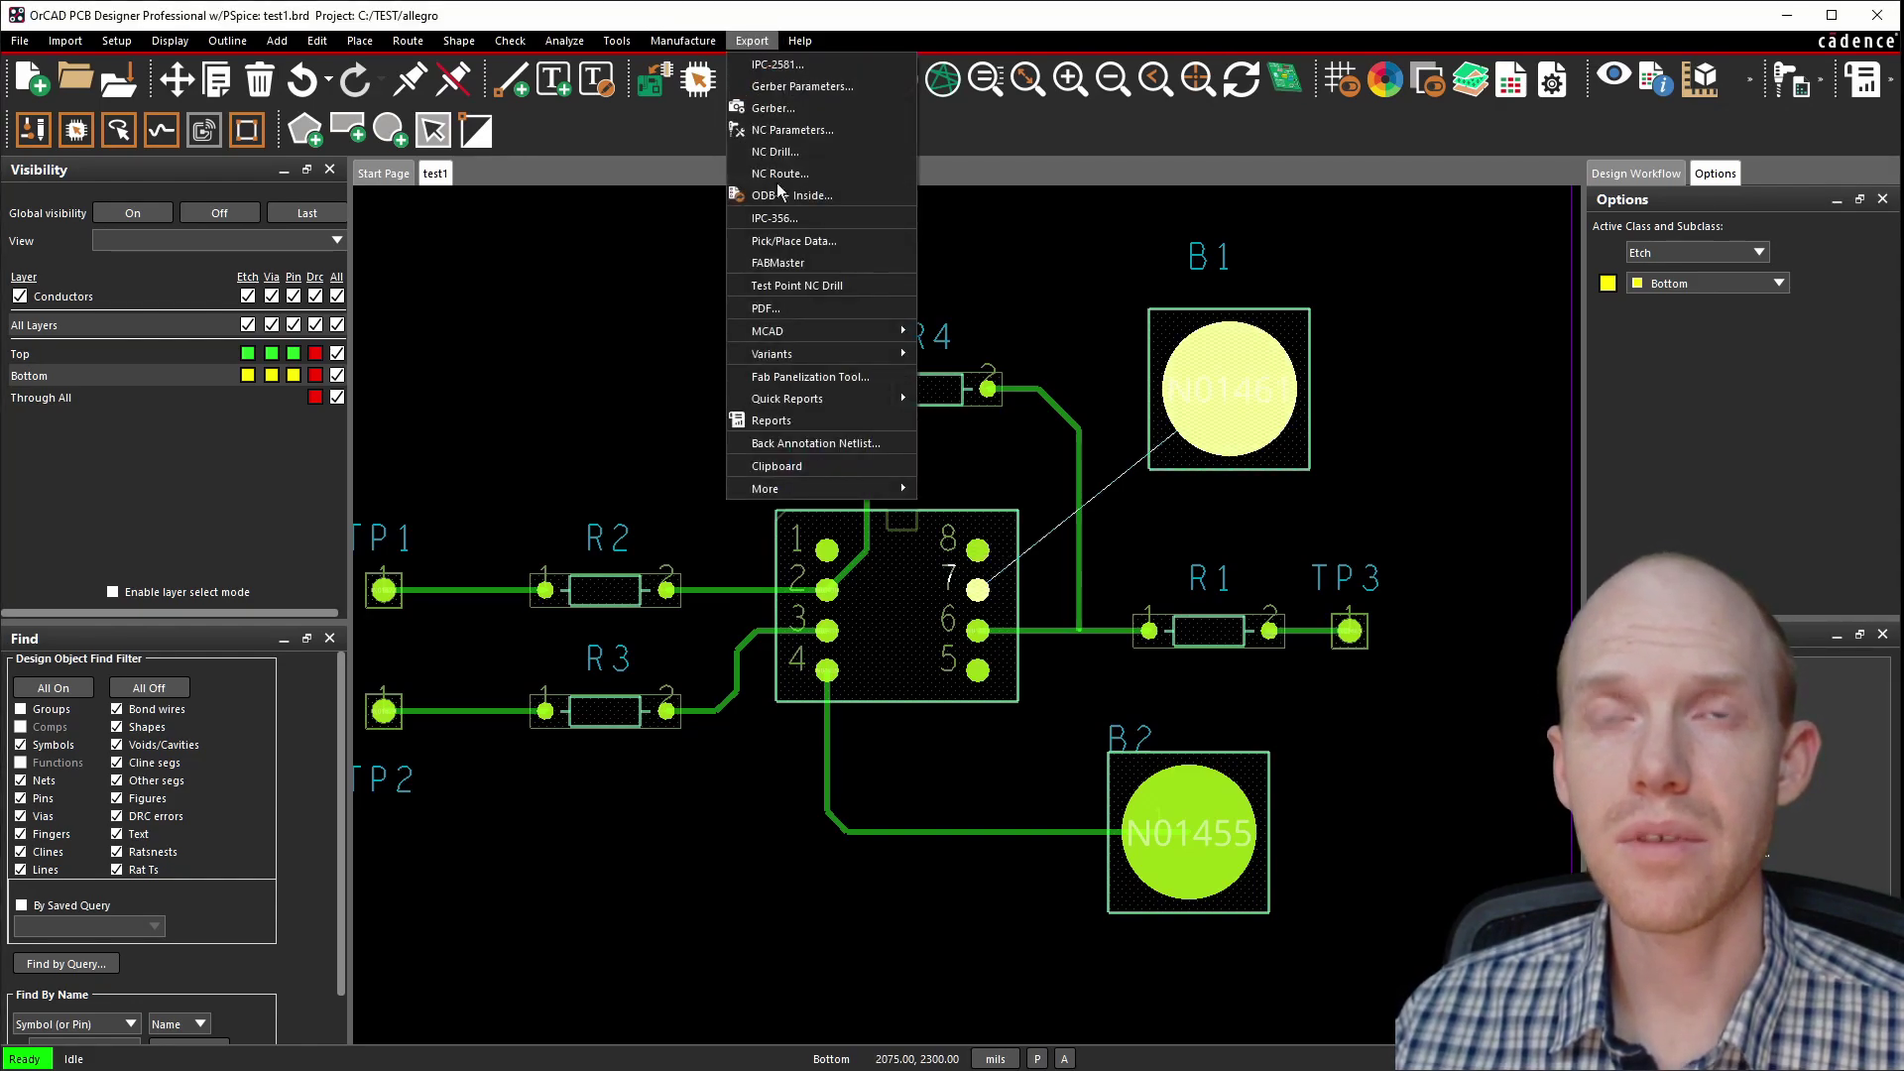
{"action": "mouse_move", "coordinate": [811, 401]}
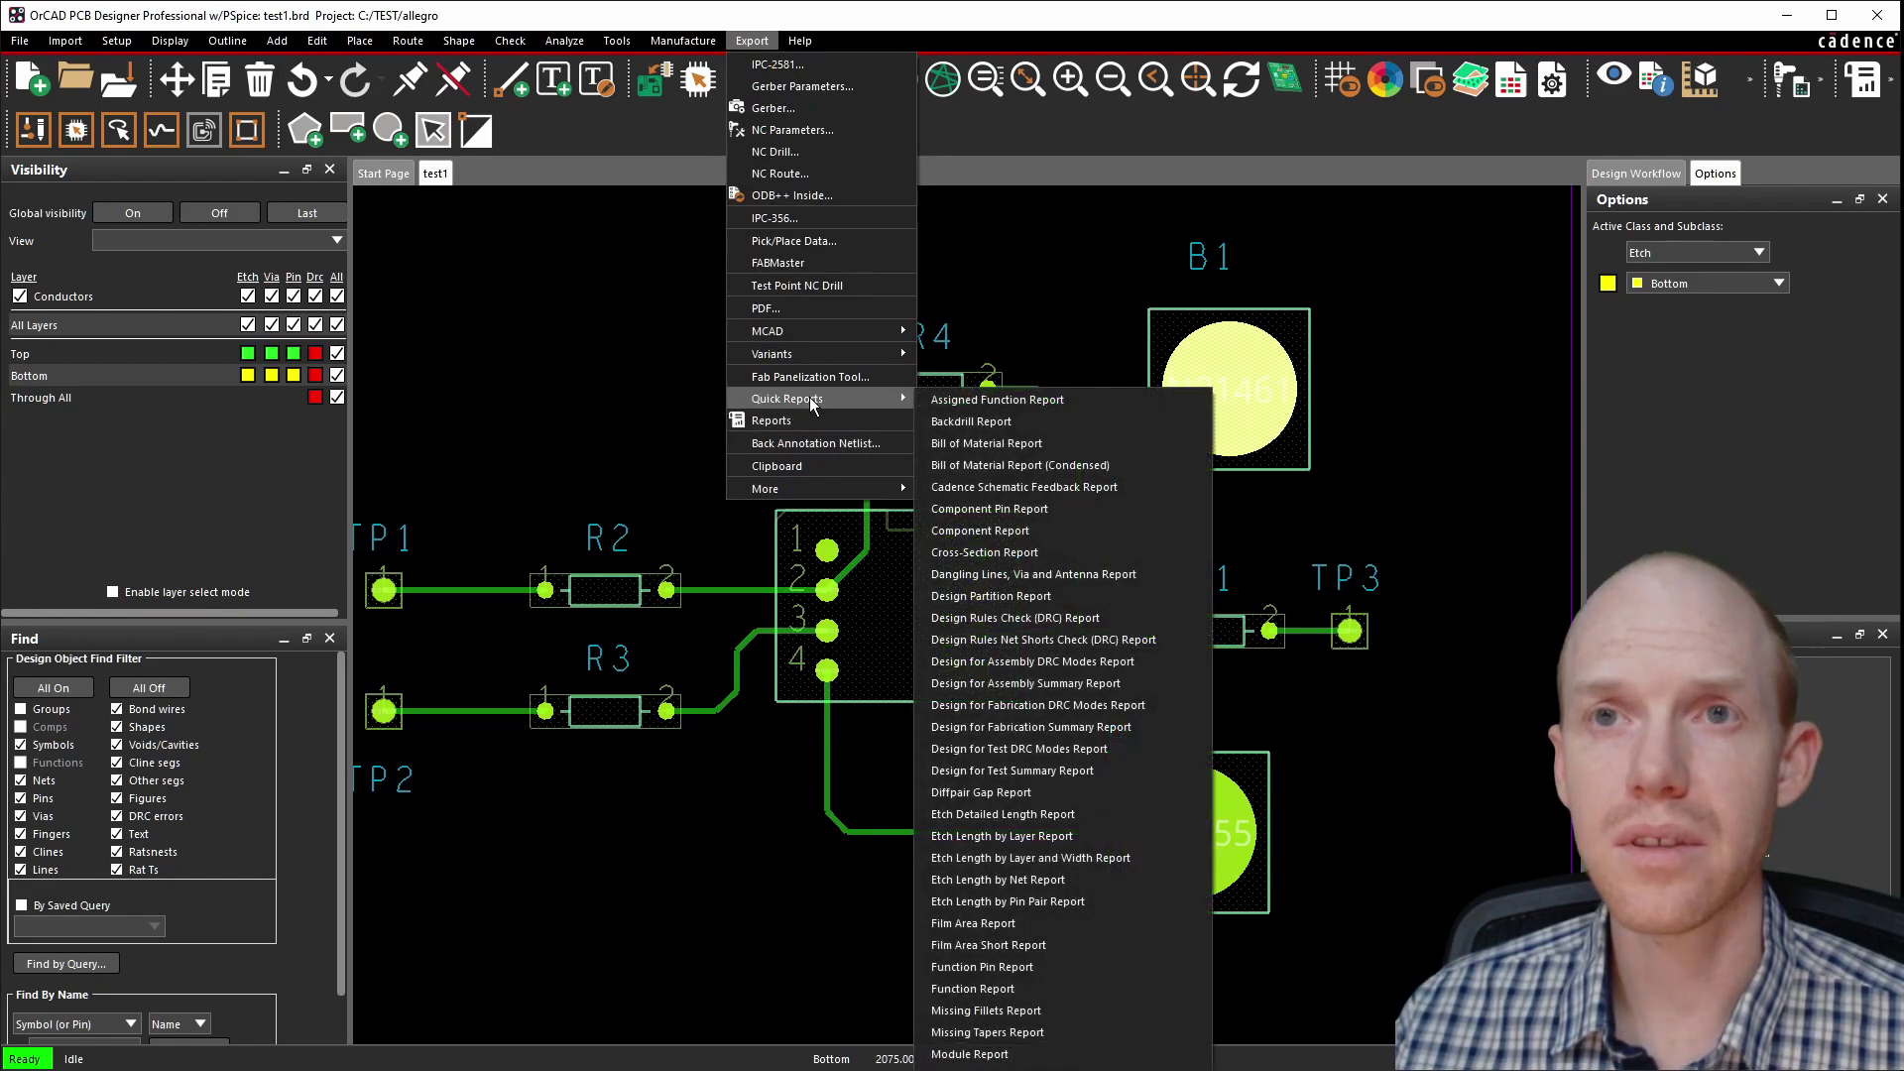
{"action": "left_click", "coordinate": [808, 420]}
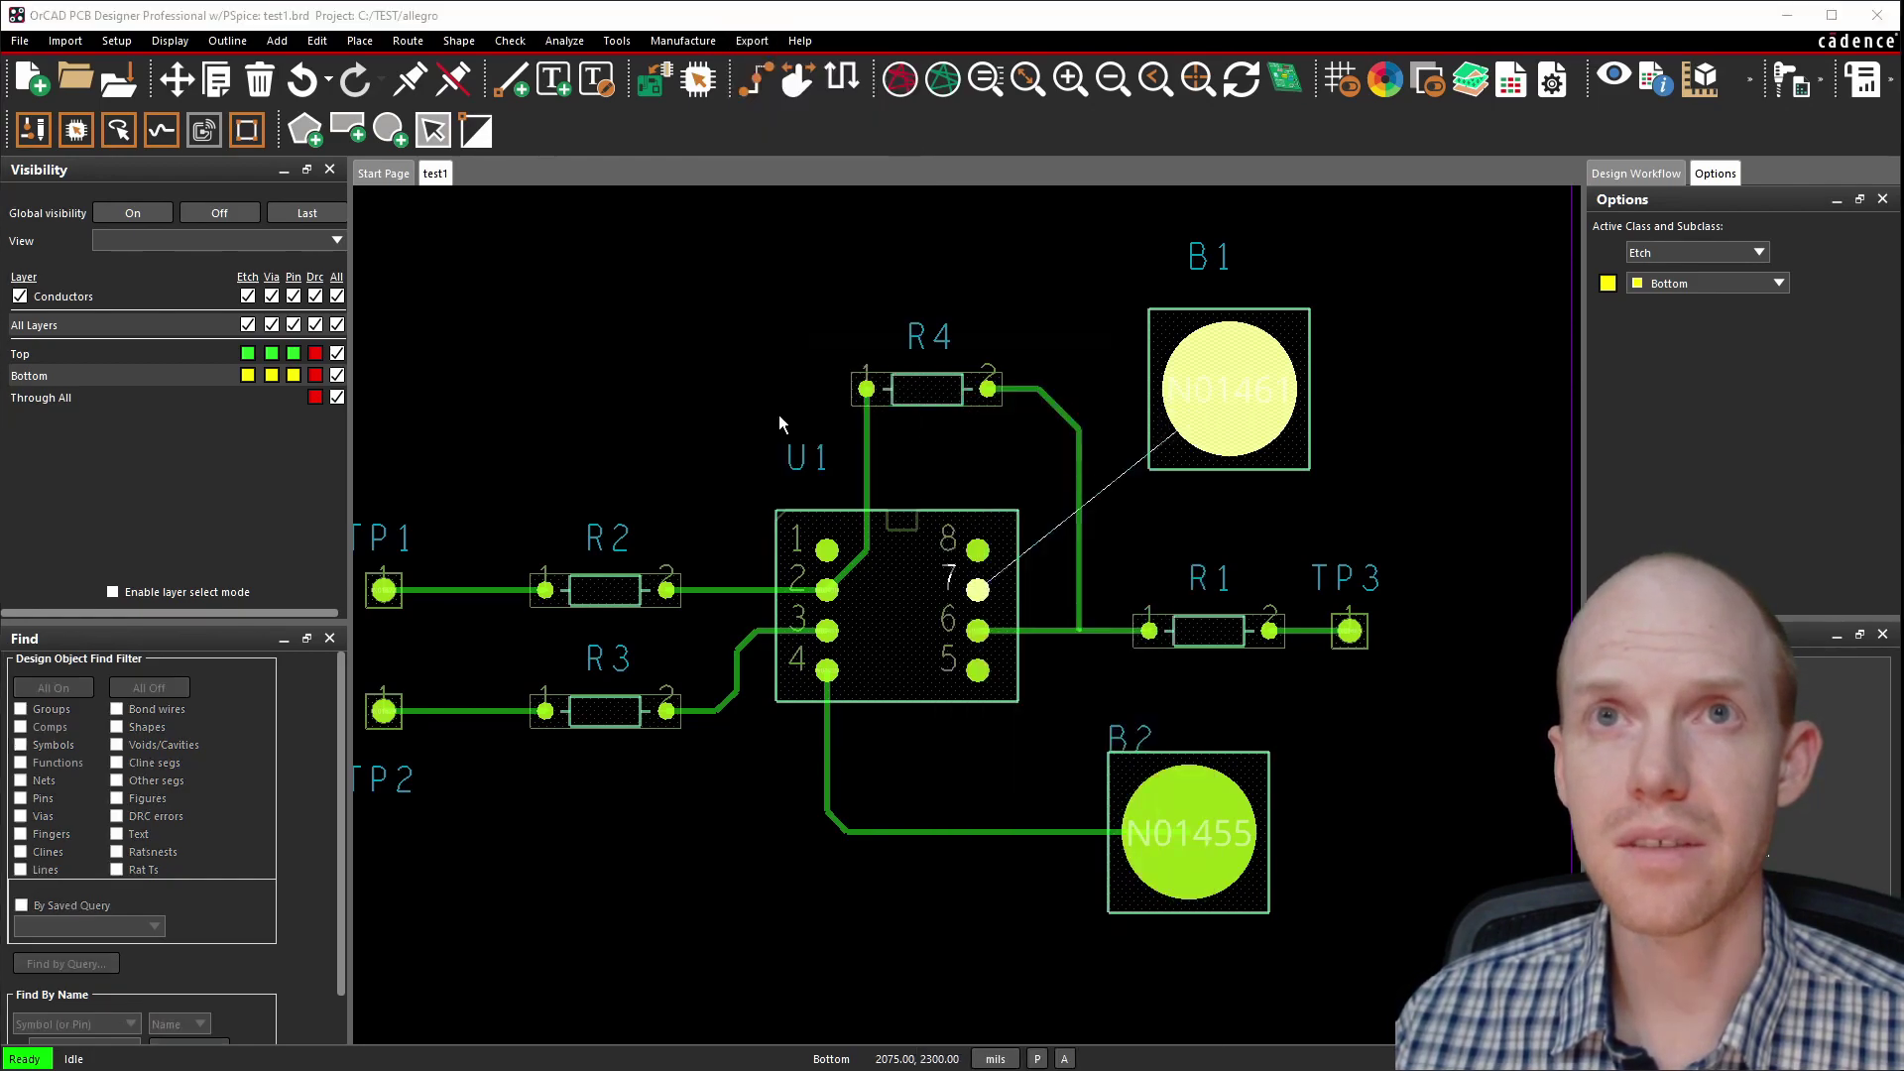
{"action": "left_click_drag", "start_coordinate": [1110, 395], "coordinate": [1110, 483]}
{"action": "scroll", "coordinate": [903, 422], "scroll_direction": "up", "scroll_amount": 1}
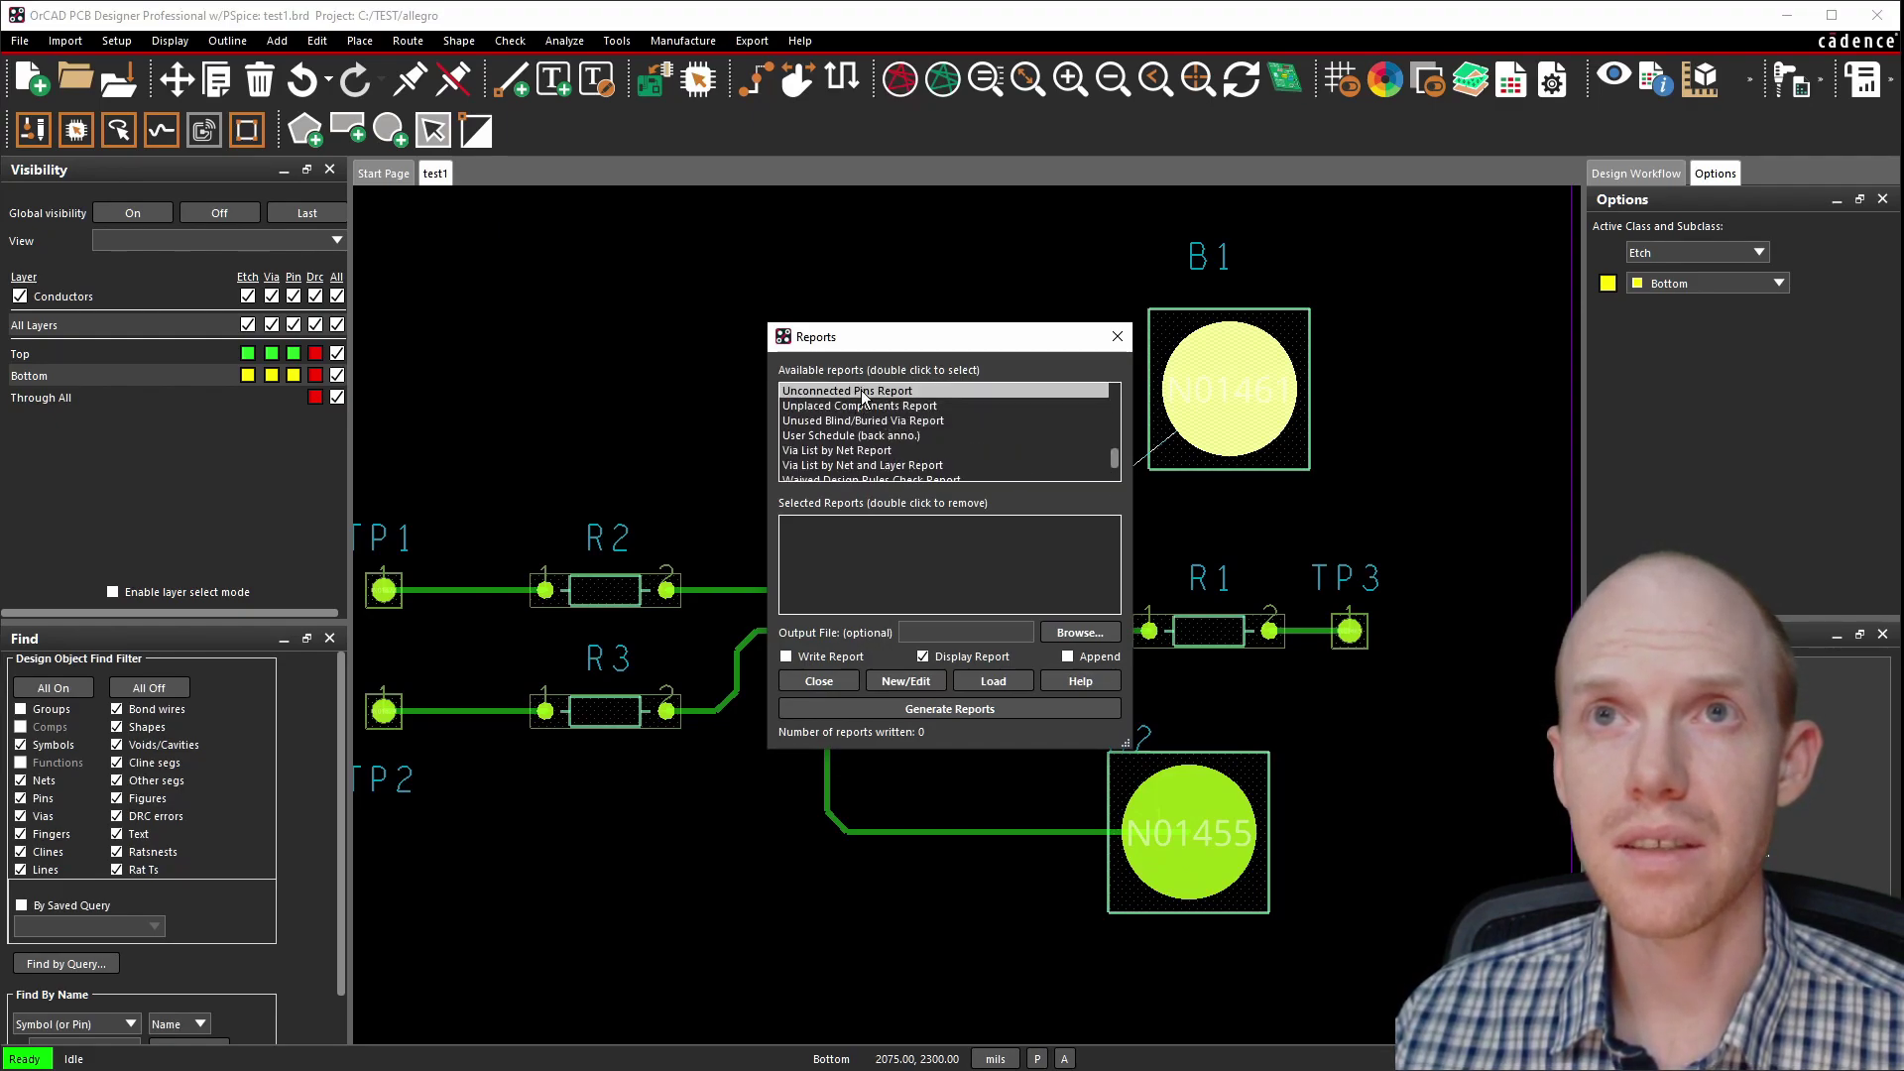
{"action": "left_click", "coordinate": [940, 709]}
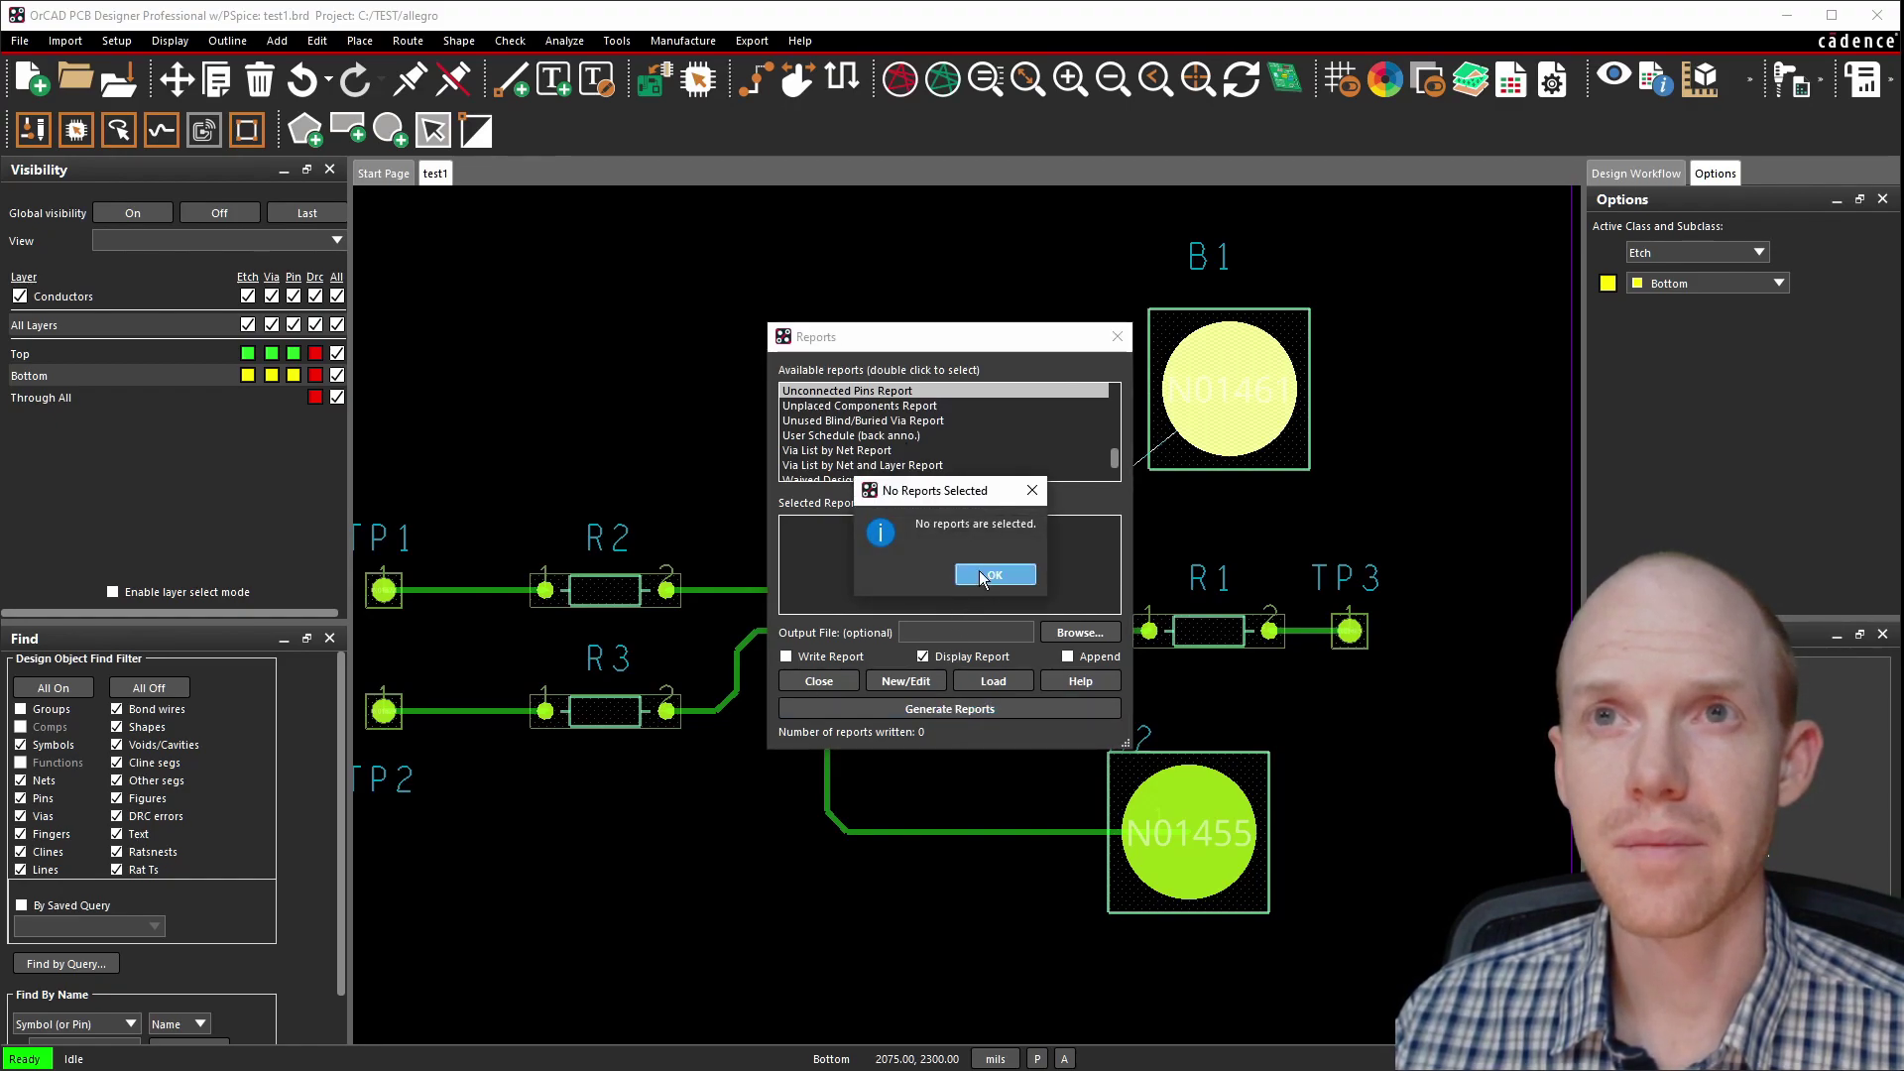
{"action": "left_click", "coordinate": [981, 577]}
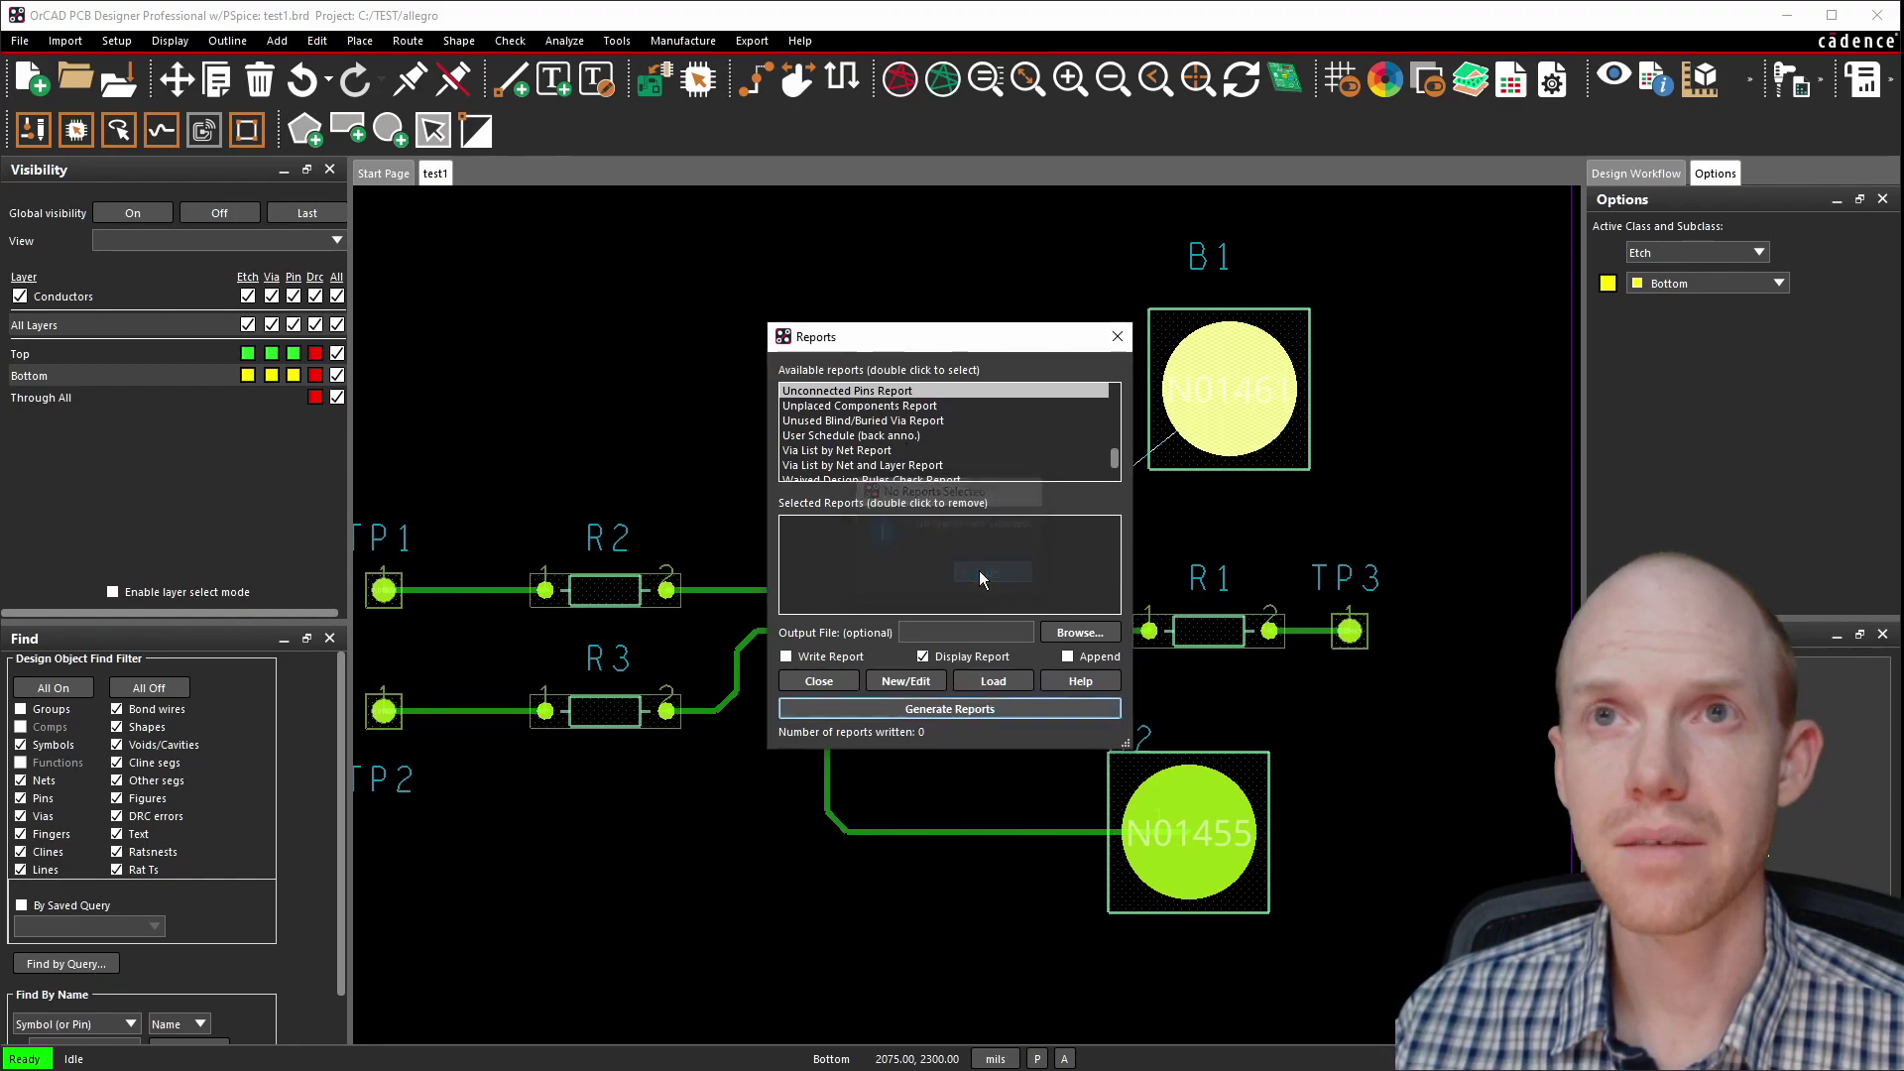
{"action": "double_click", "coordinate": [901, 391]}
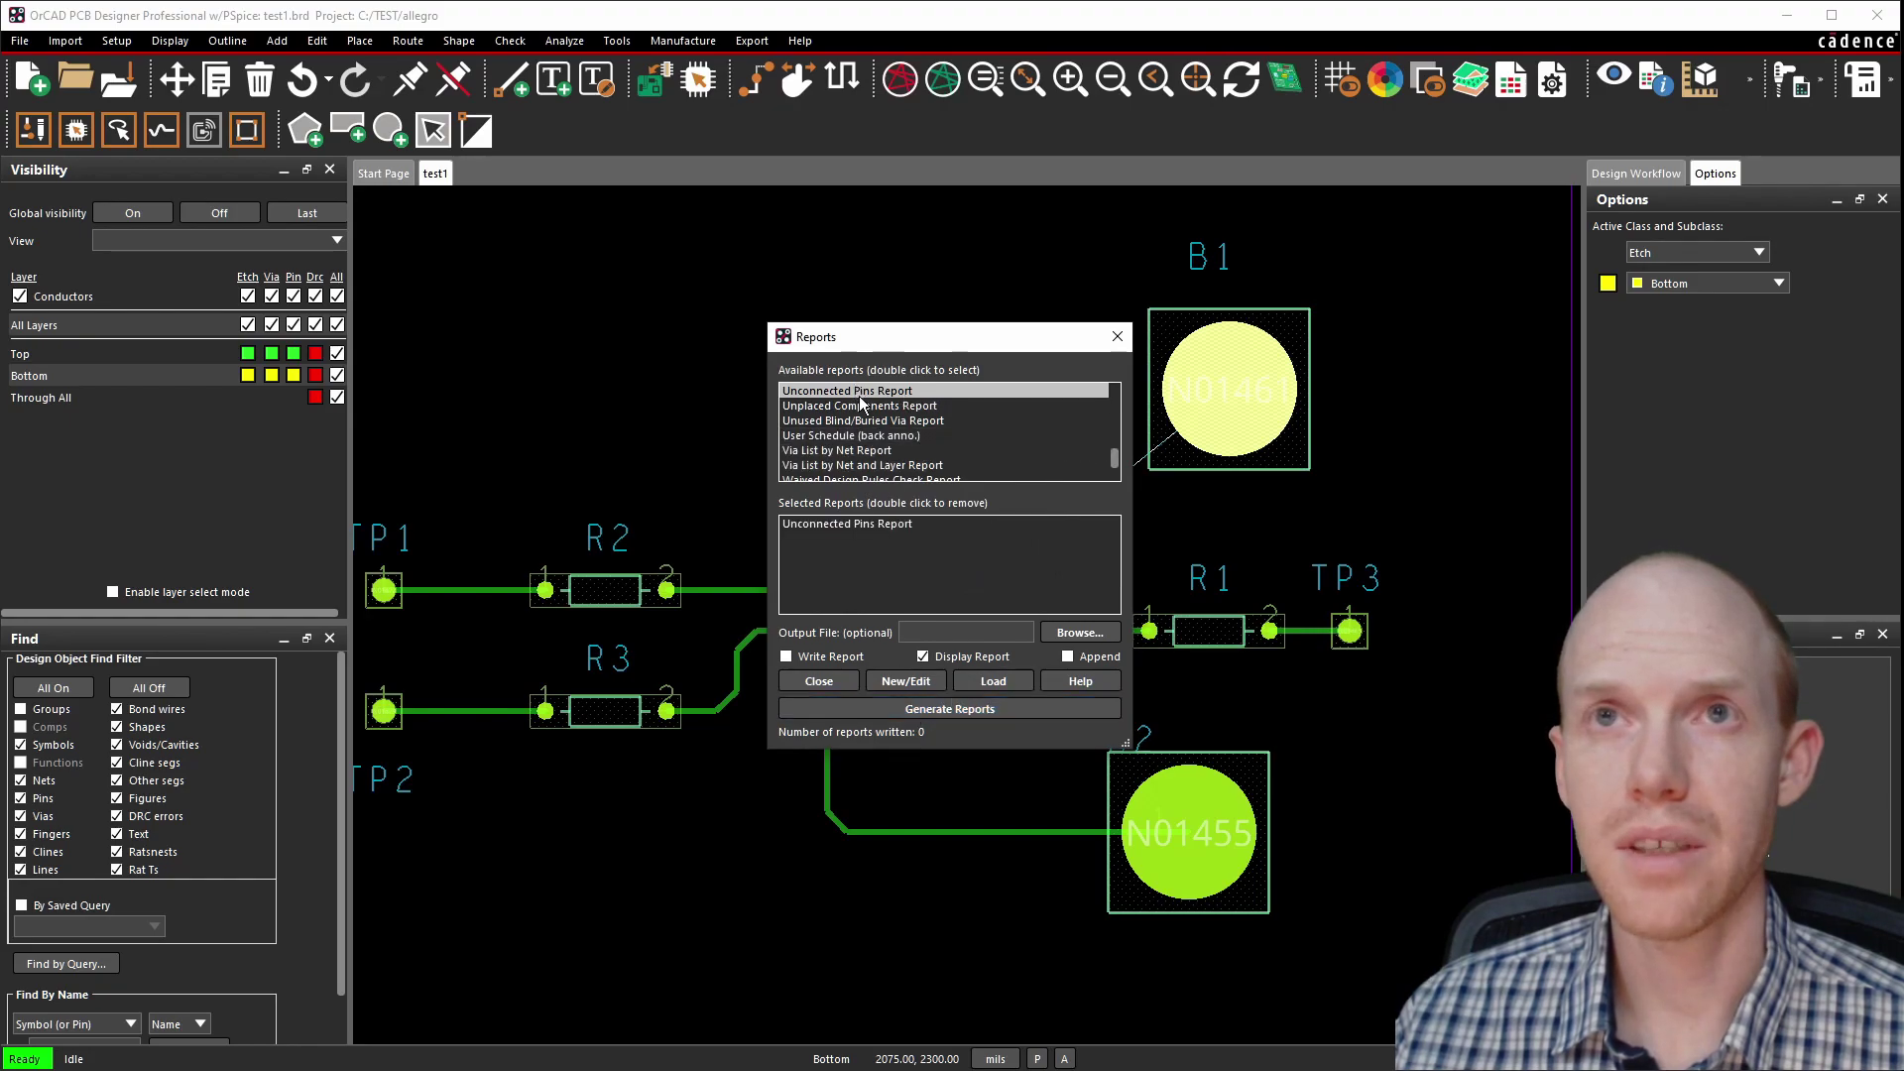
{"action": "left_click", "coordinate": [950, 709]}
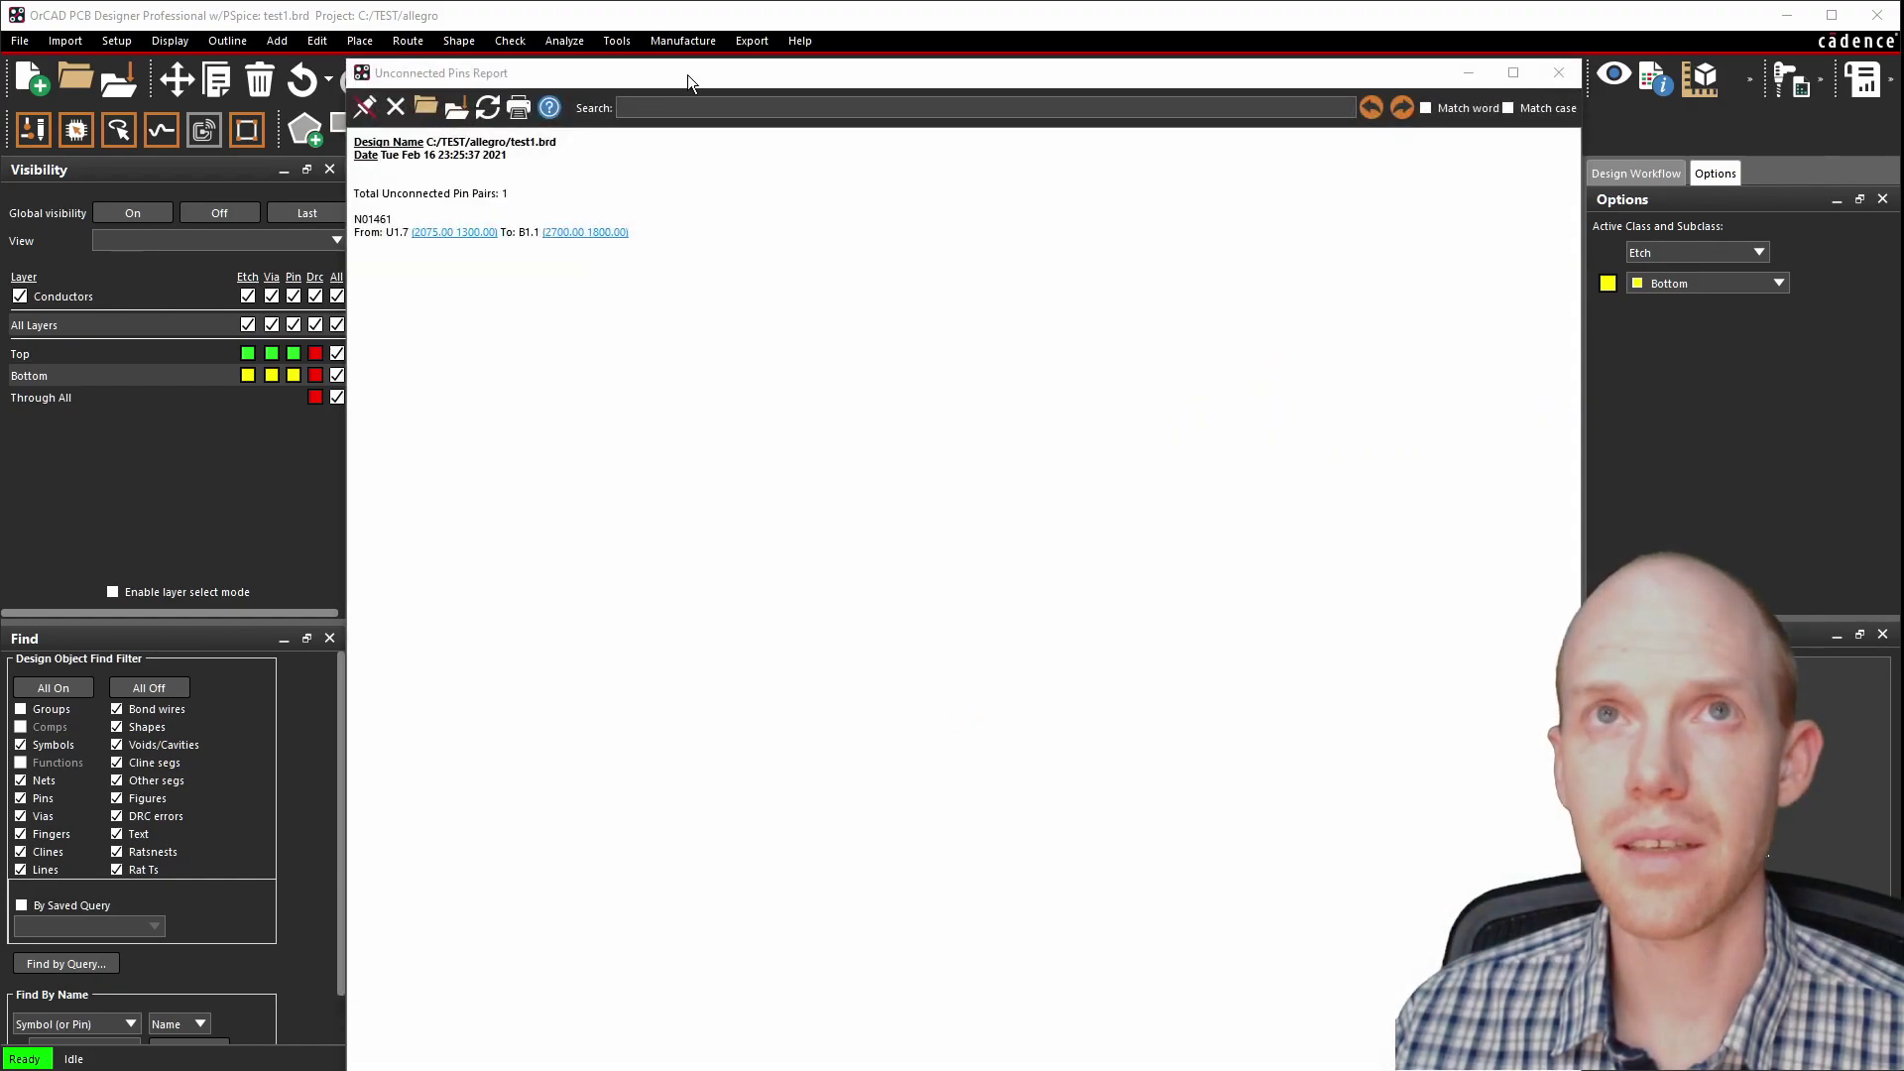
Check which pin pairs the Unconnected Pins Report lists, and close the report and the Reports dialog.
{"action": "left_click_drag", "start_coordinate": [753, 73], "coordinate": [992, 395]}
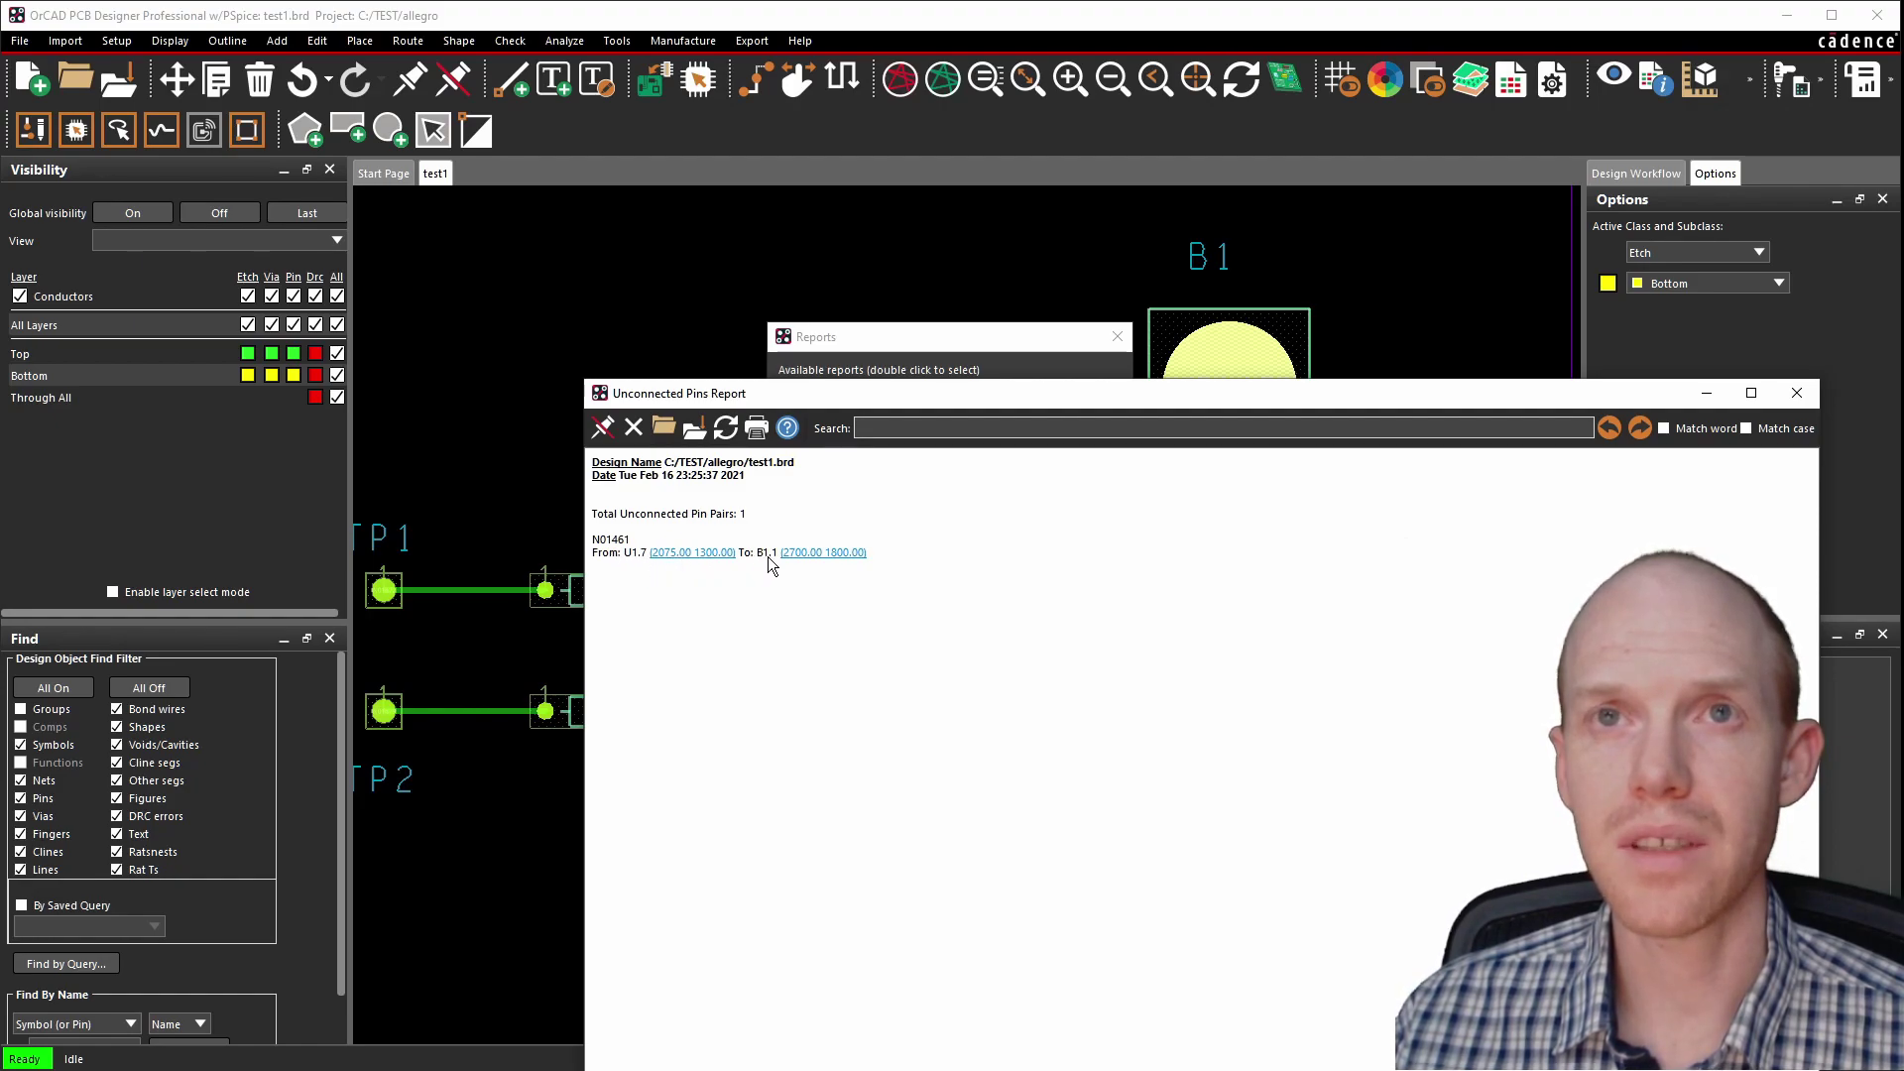
{"action": "left_click", "coordinate": [1796, 394]}
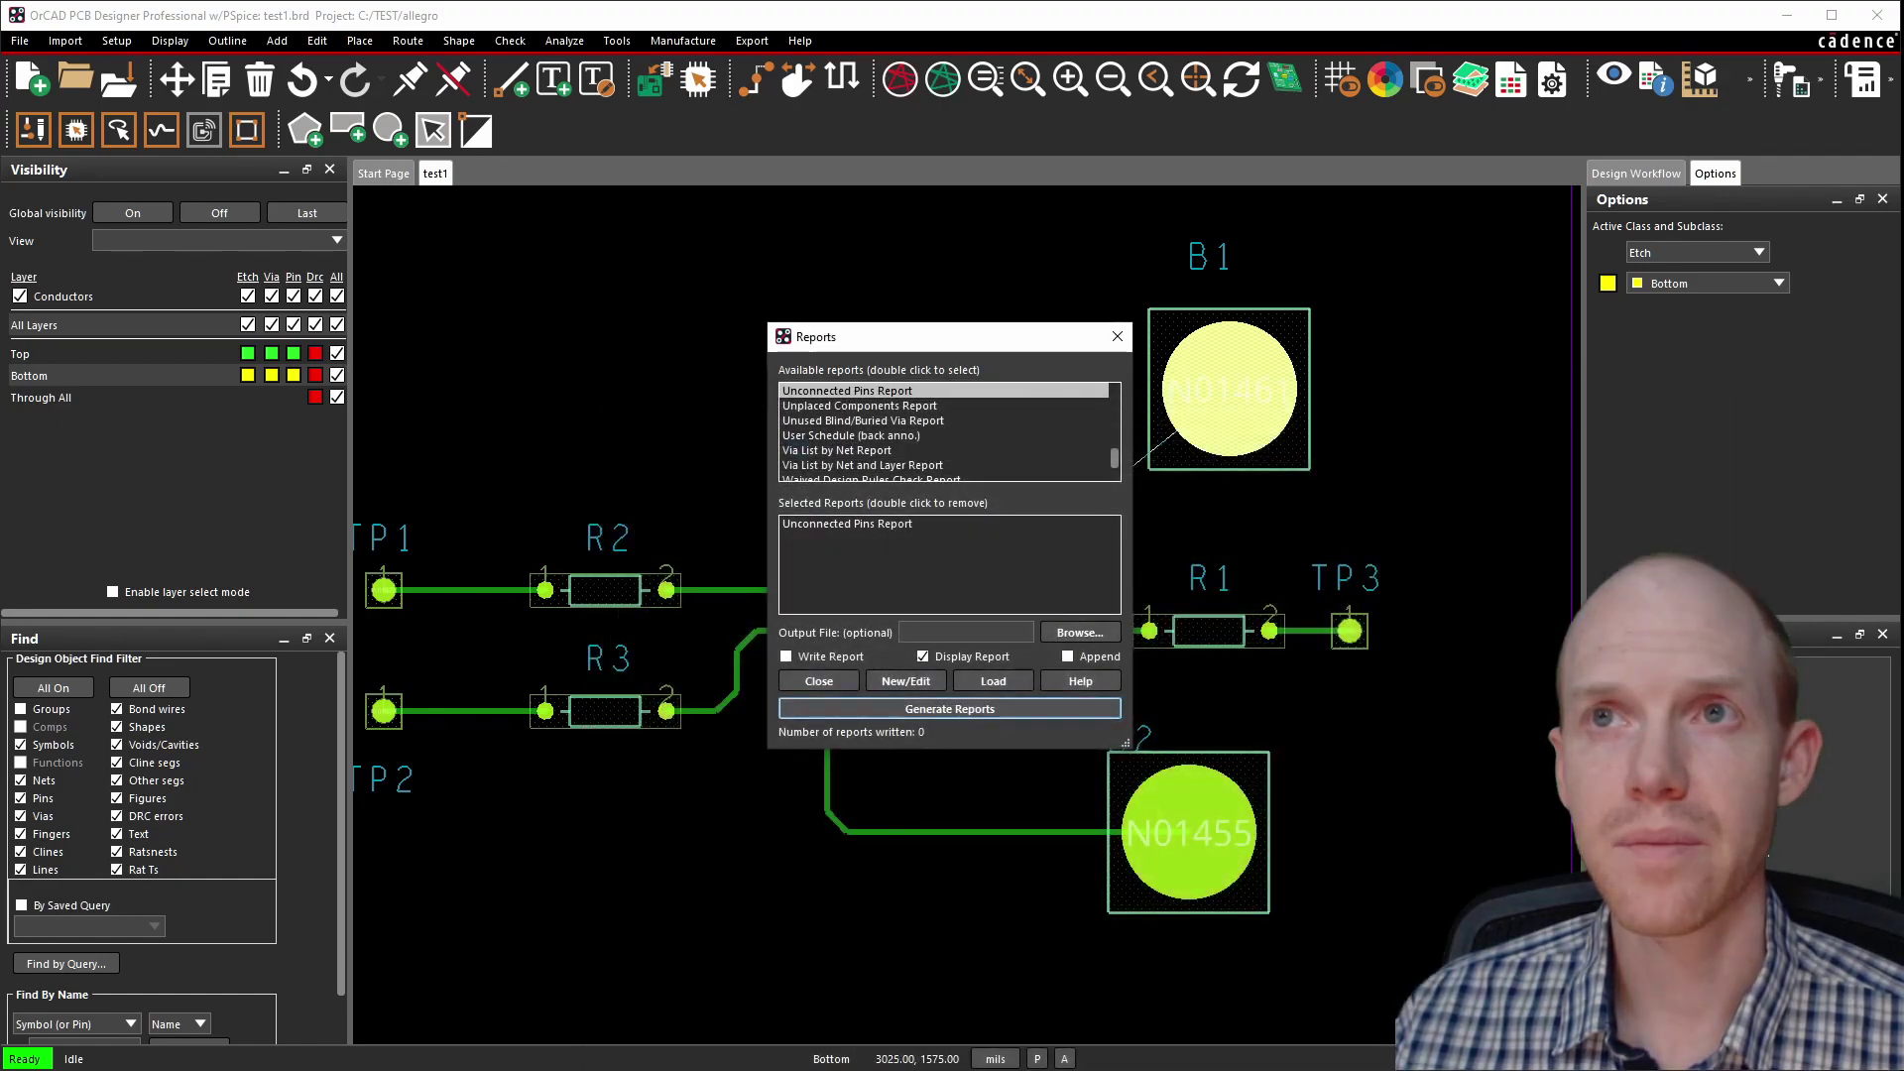
{"action": "left_click", "coordinate": [1118, 336]}
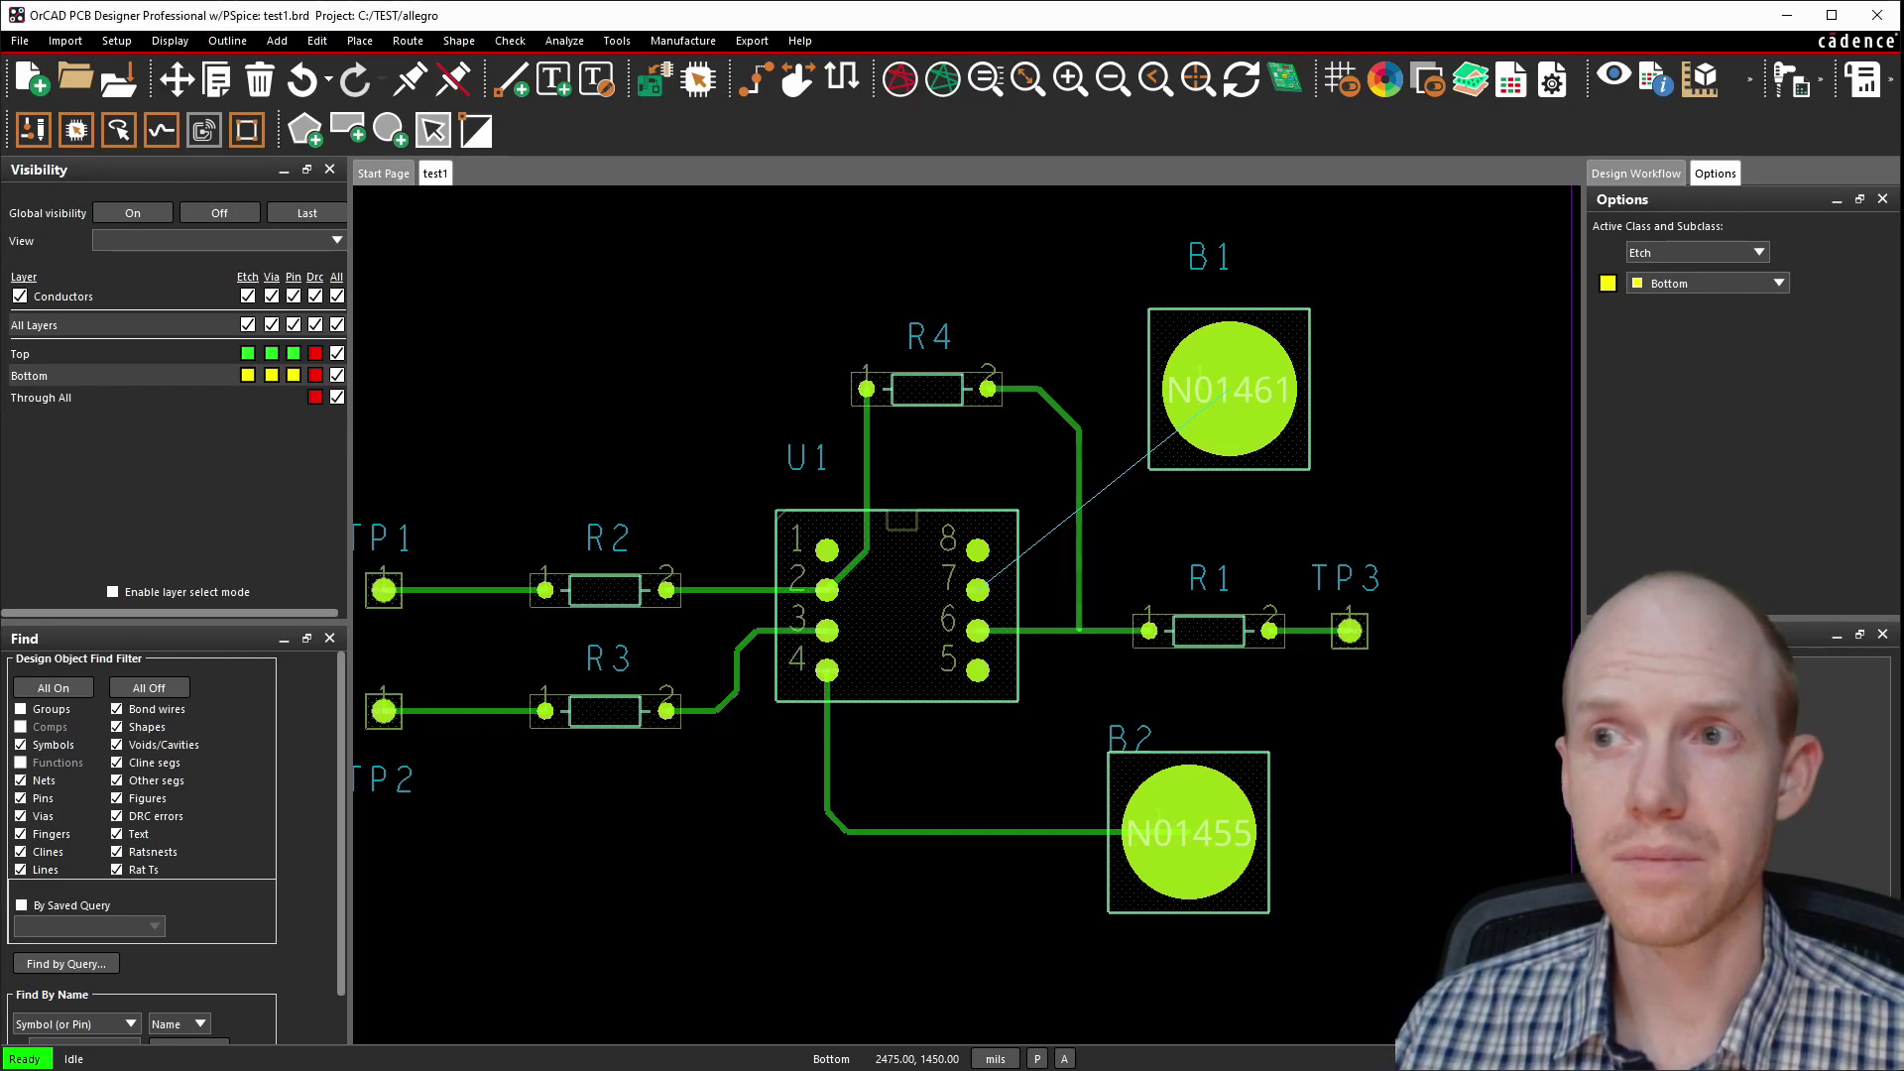
Route U1 pin 7 to B1 entirely on the bottom layer with a 15 mil trace.
{"action": "key", "text": "F3"}
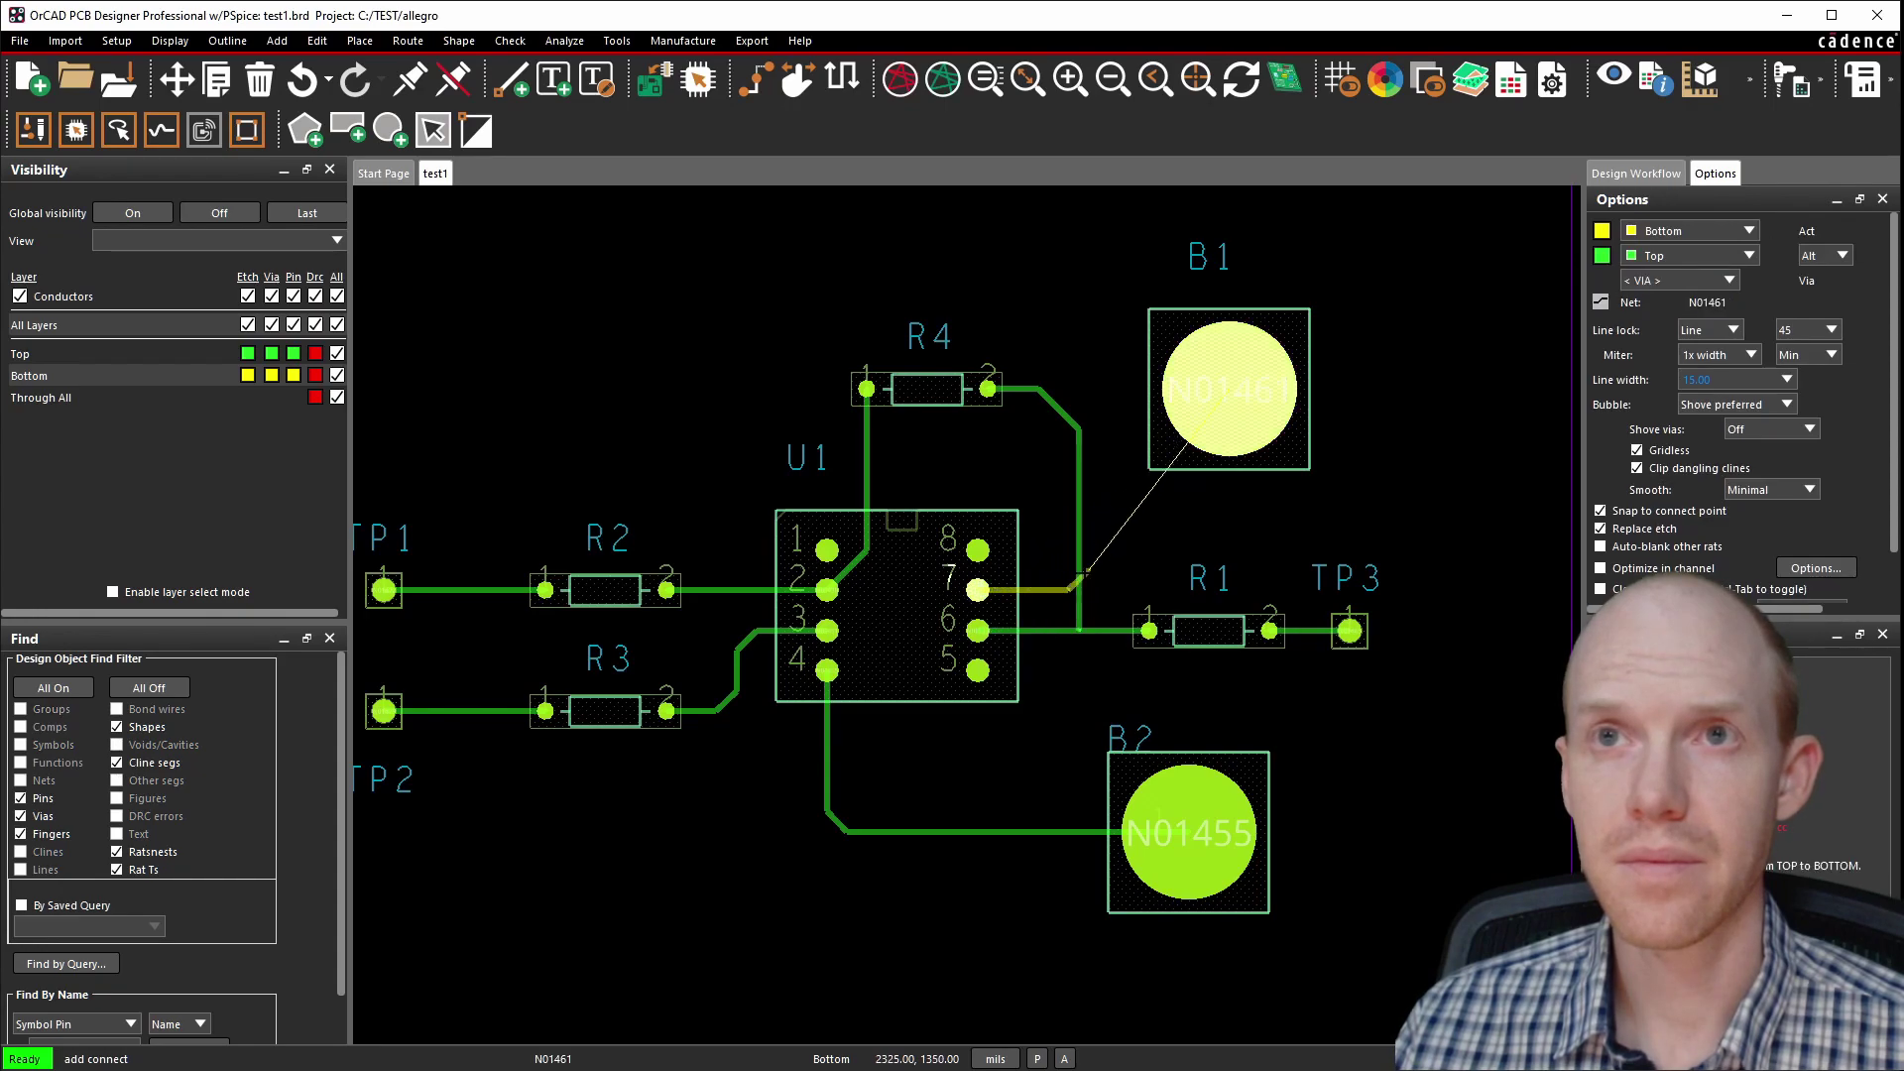
{"action": "left_click", "coordinate": [1215, 397]}
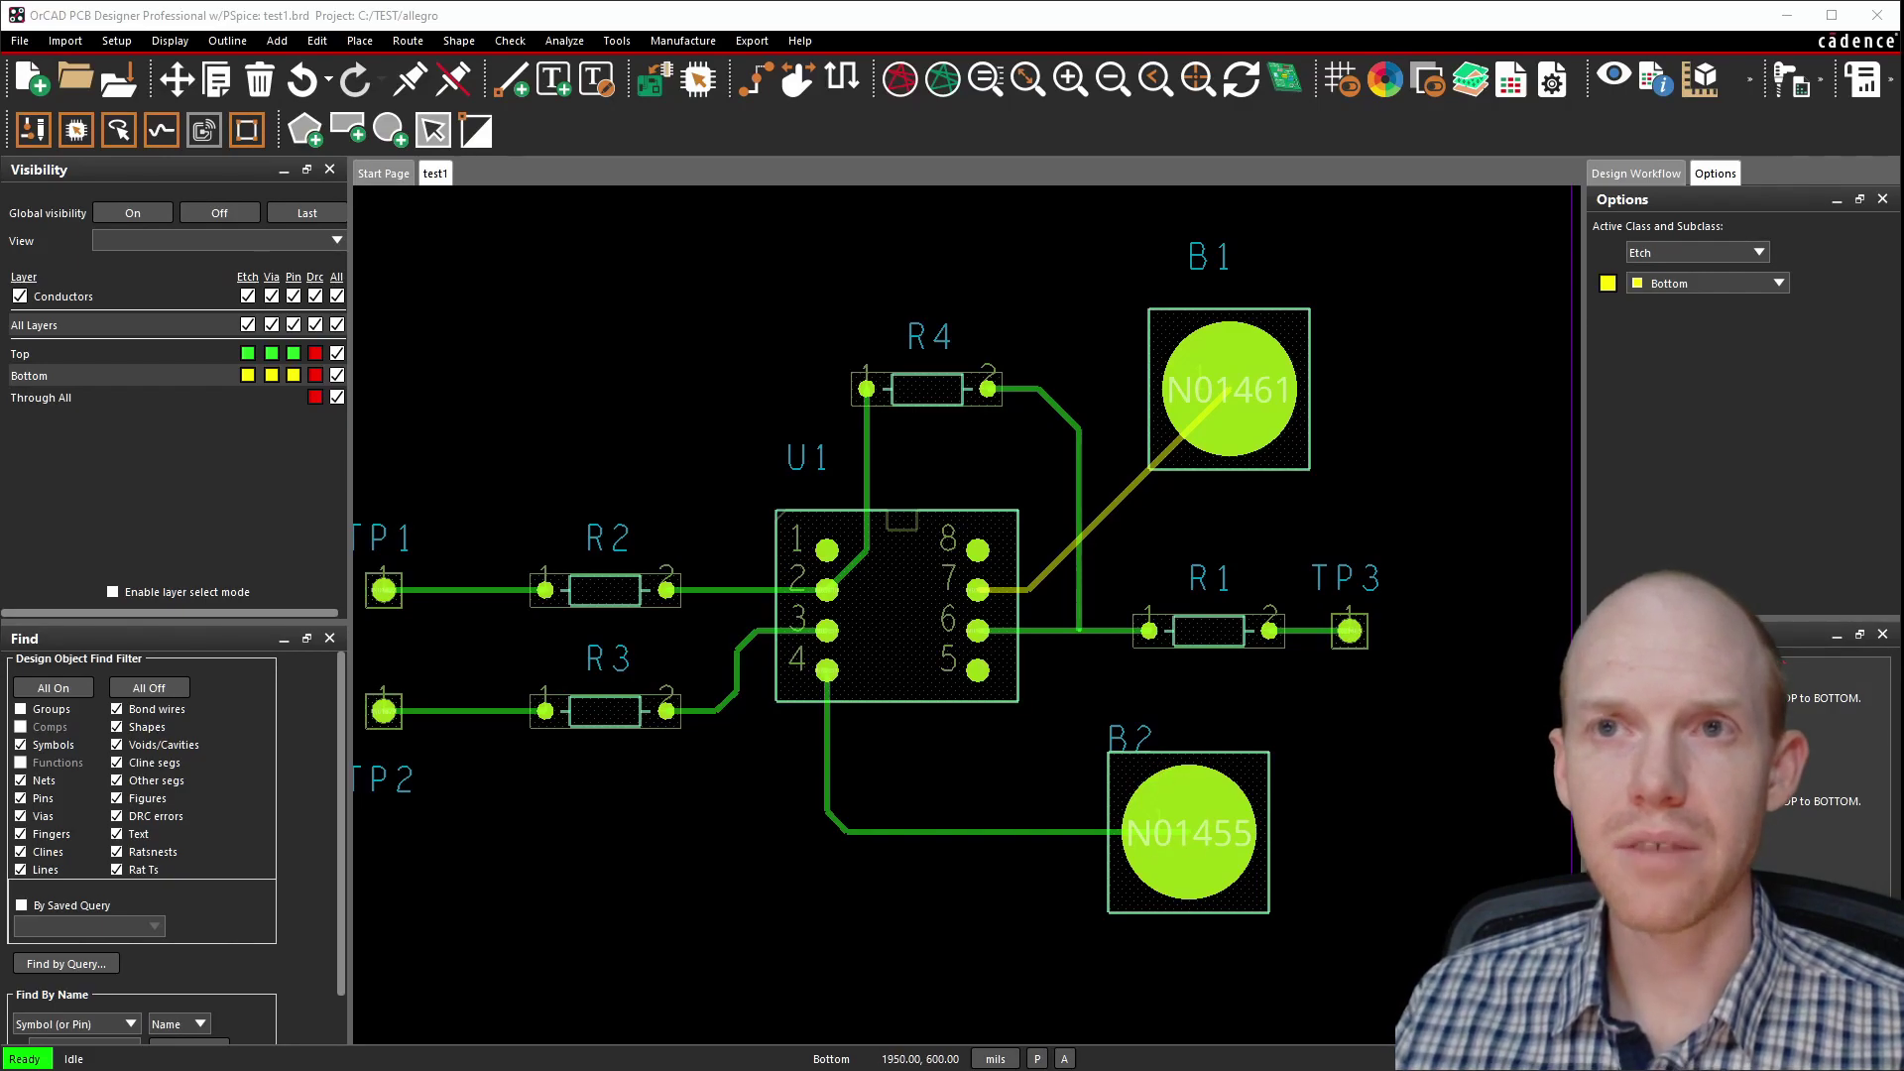
Draw a dynamic copper rectangle on the Top etch layer just inside the board outline, from about (150, 2475) to (3475, 125) mils.
{"action": "scroll", "coordinate": [1295, 769], "scroll_direction": "down", "scroll_amount": 1}
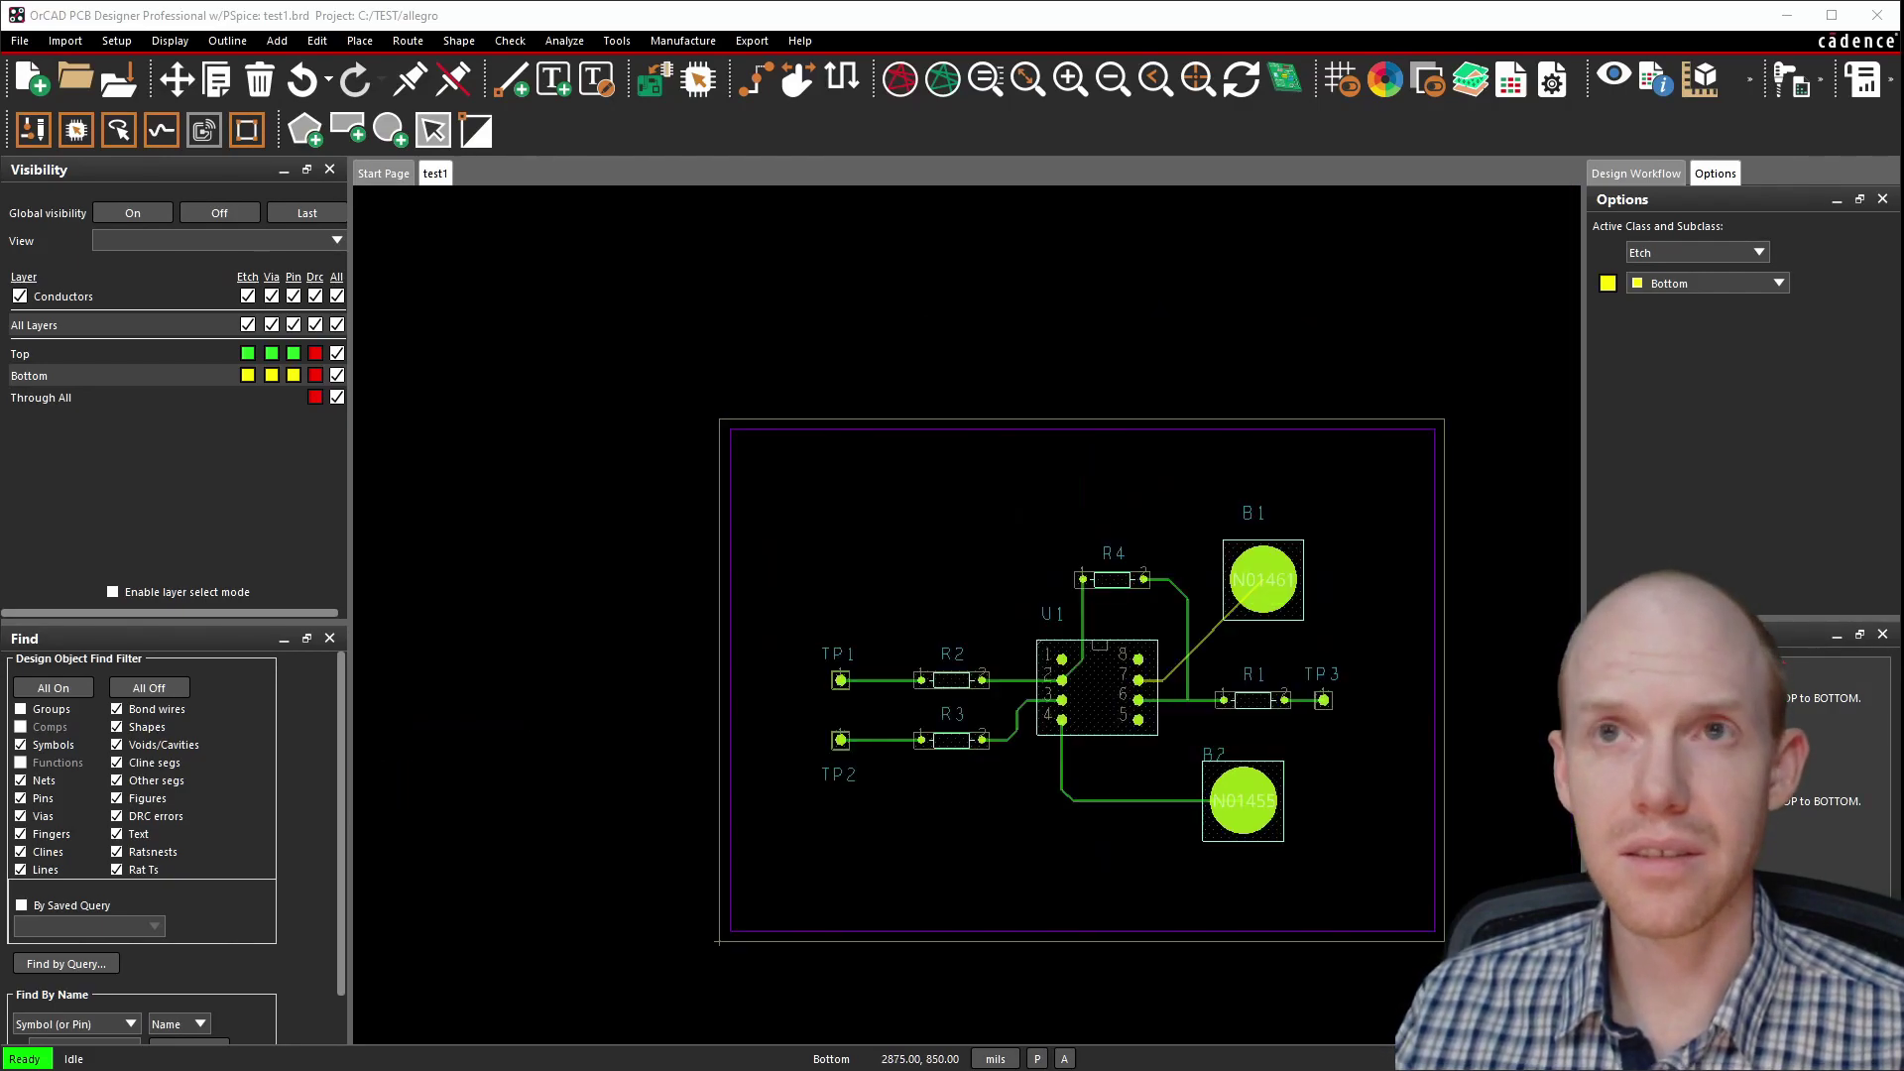
{"action": "left_click", "coordinate": [349, 132]}
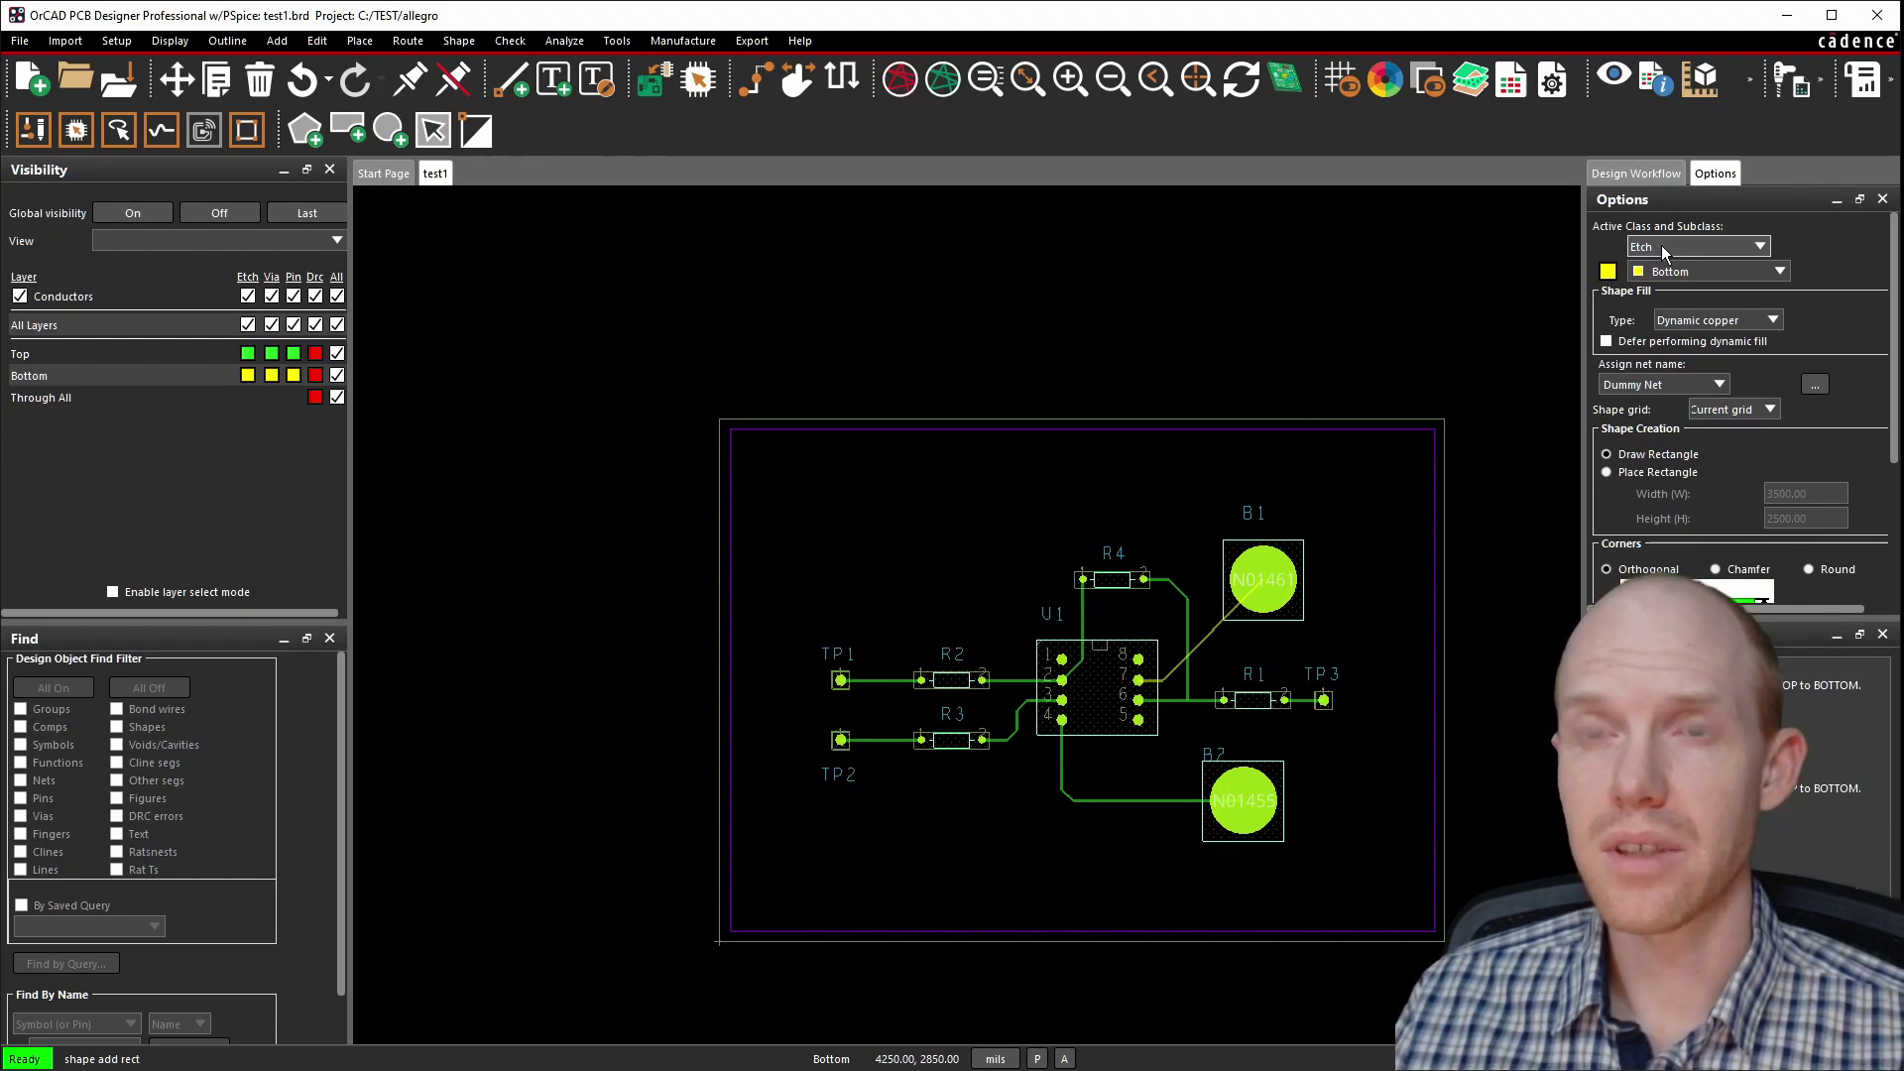
{"action": "left_click", "coordinate": [1715, 274]}
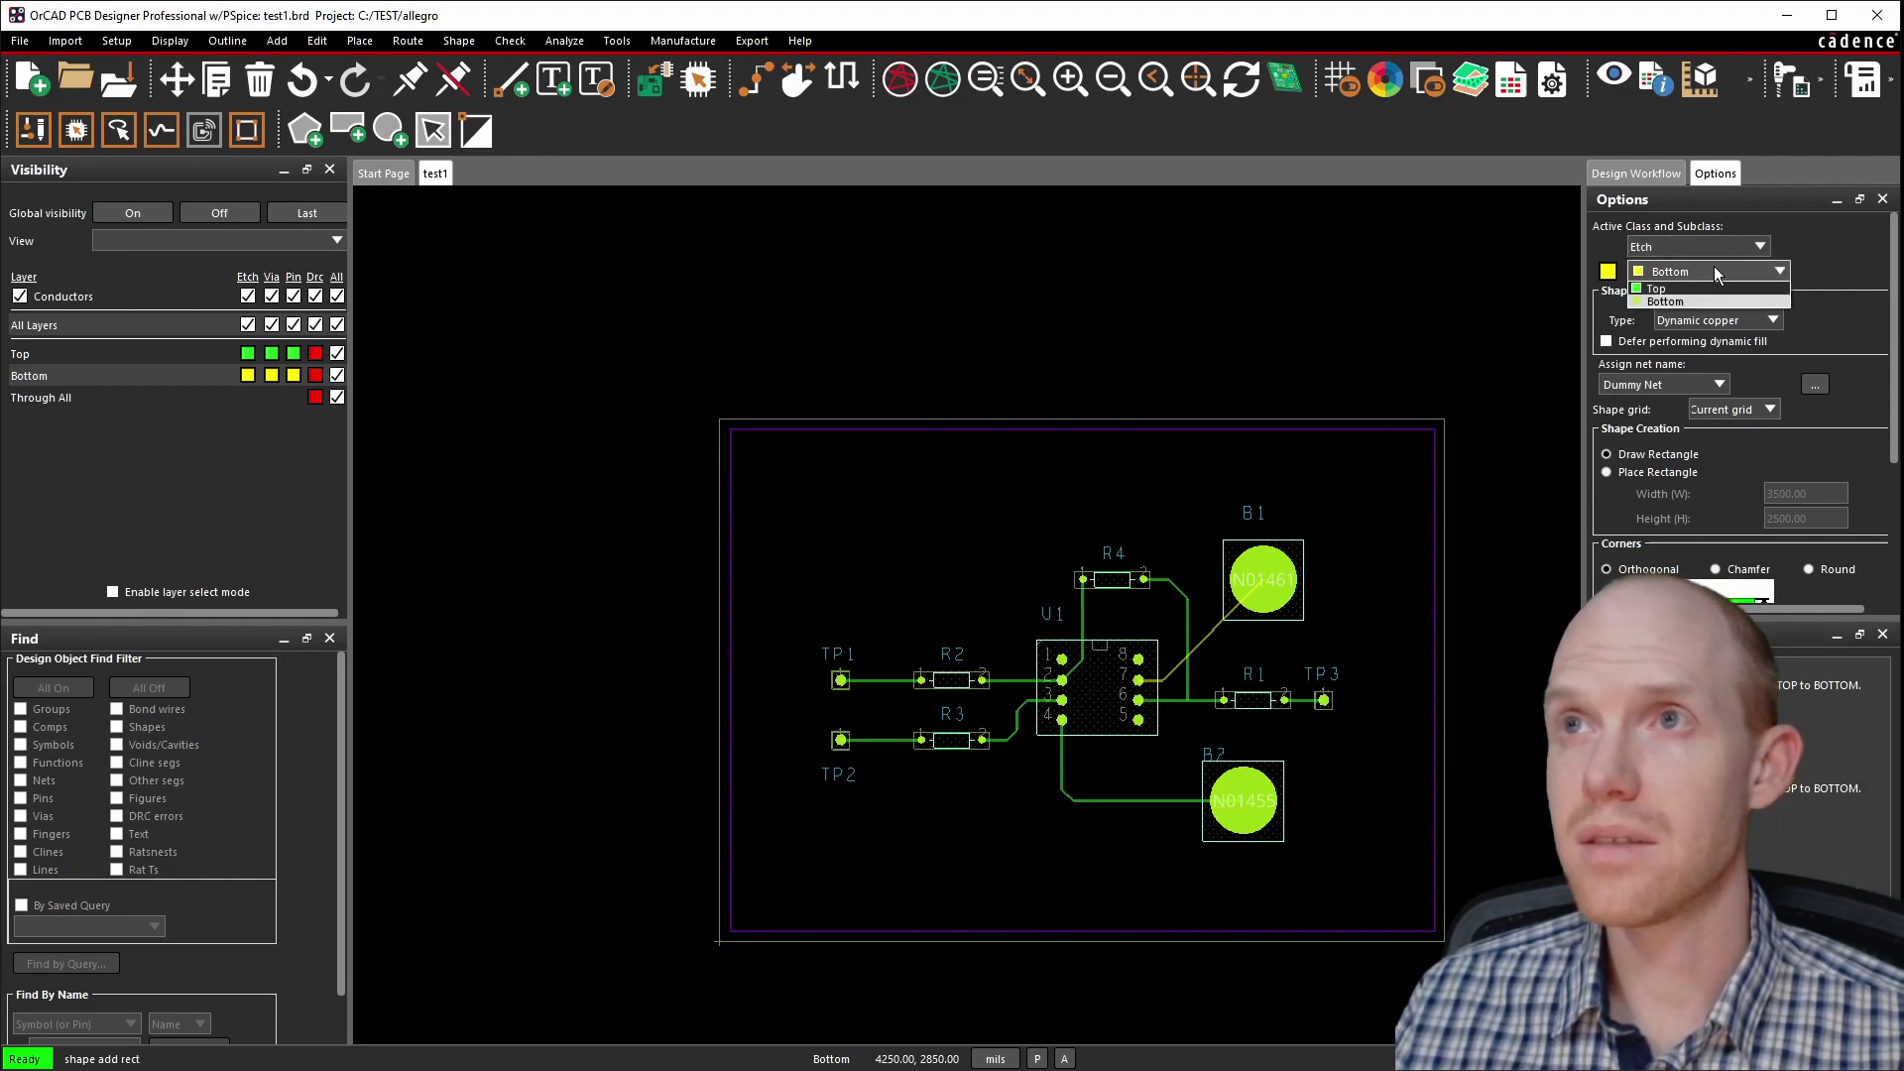
{"action": "left_click", "coordinate": [1682, 290]}
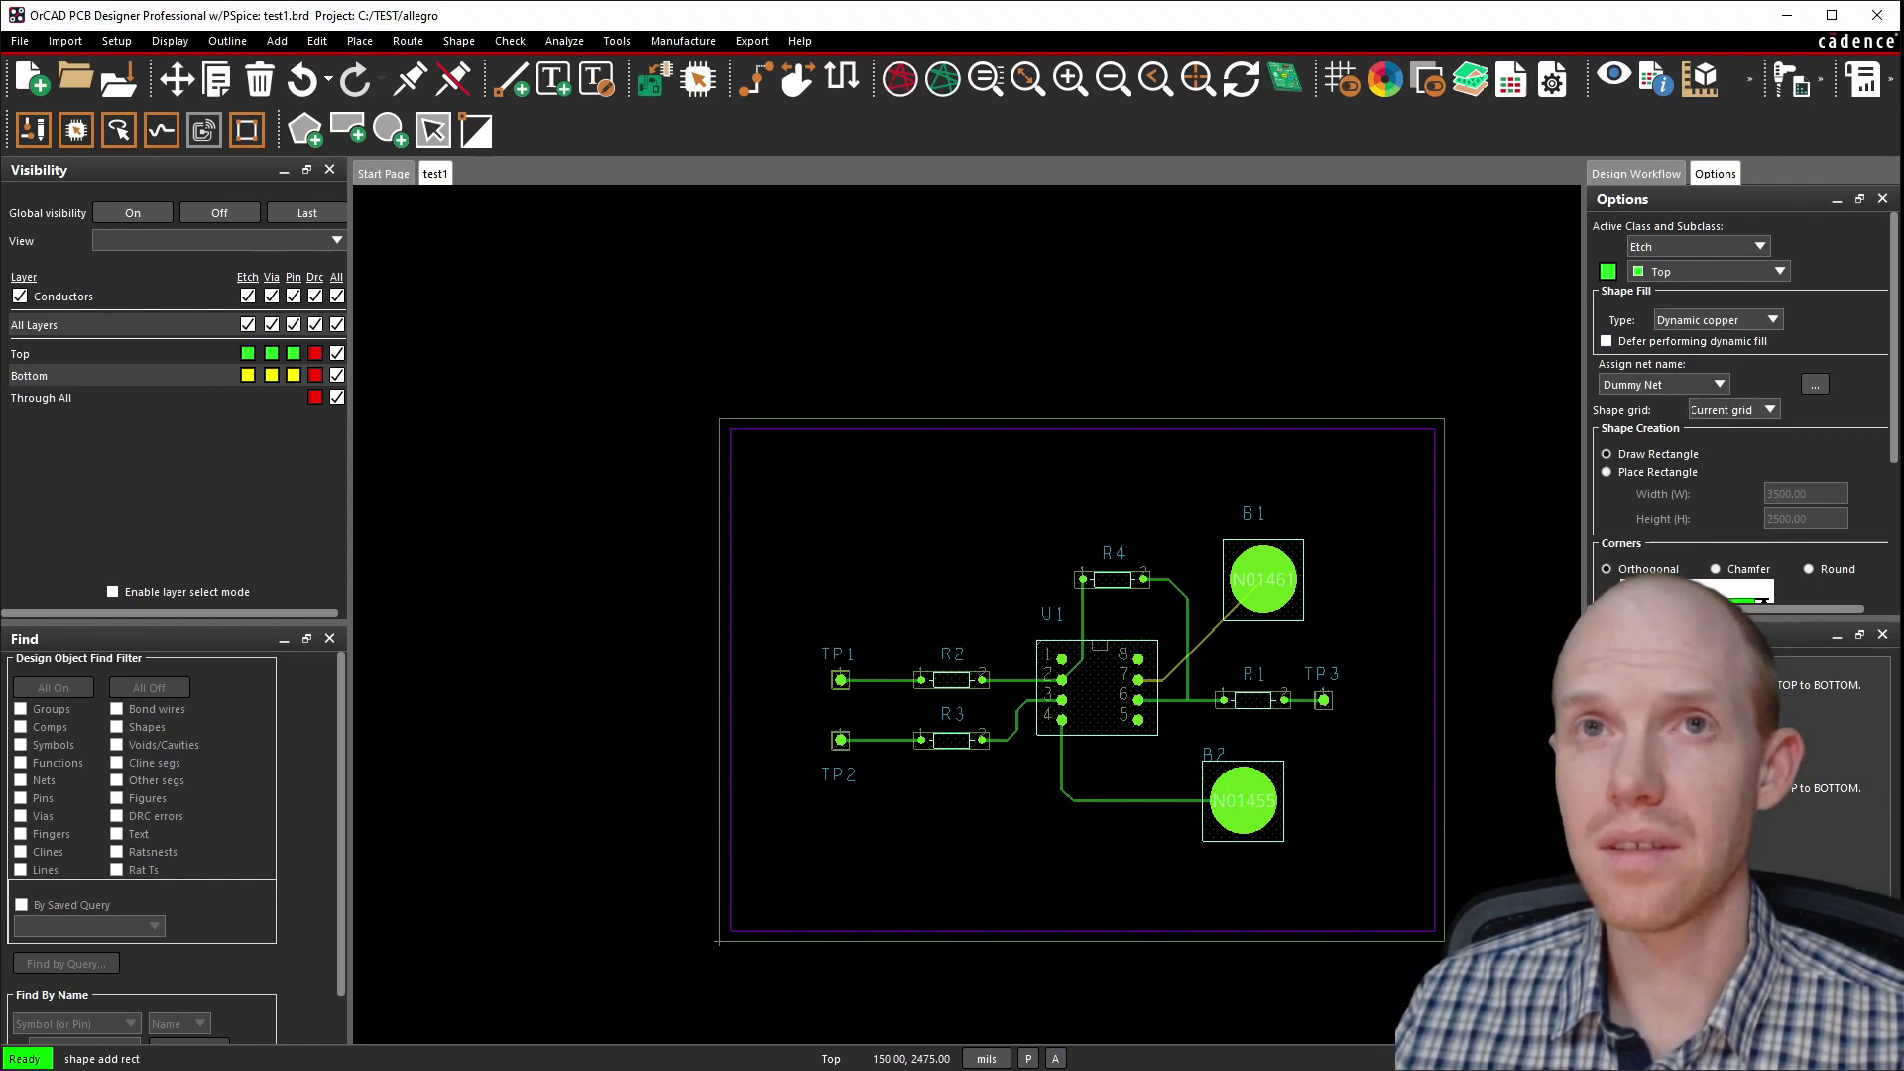
{"action": "left_click", "coordinate": [750, 444]}
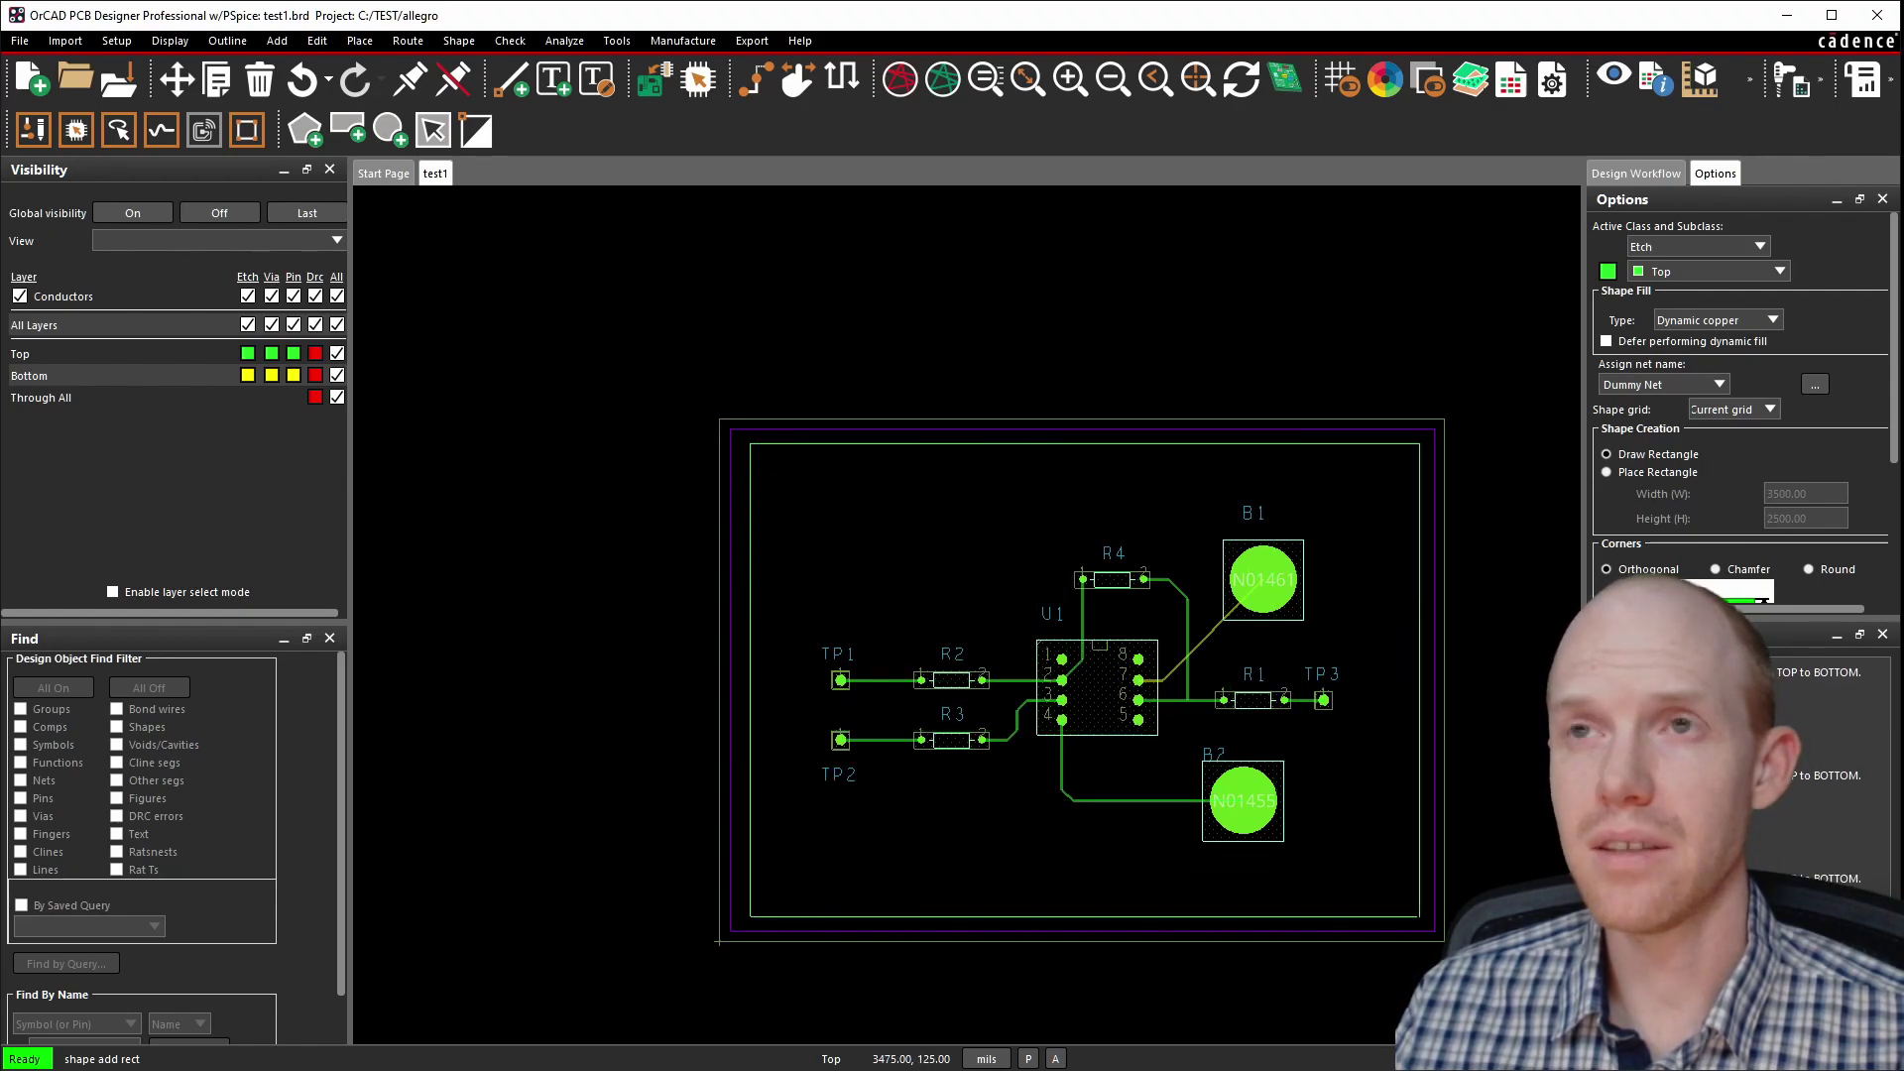
{"action": "left_click", "coordinate": [1420, 916]}
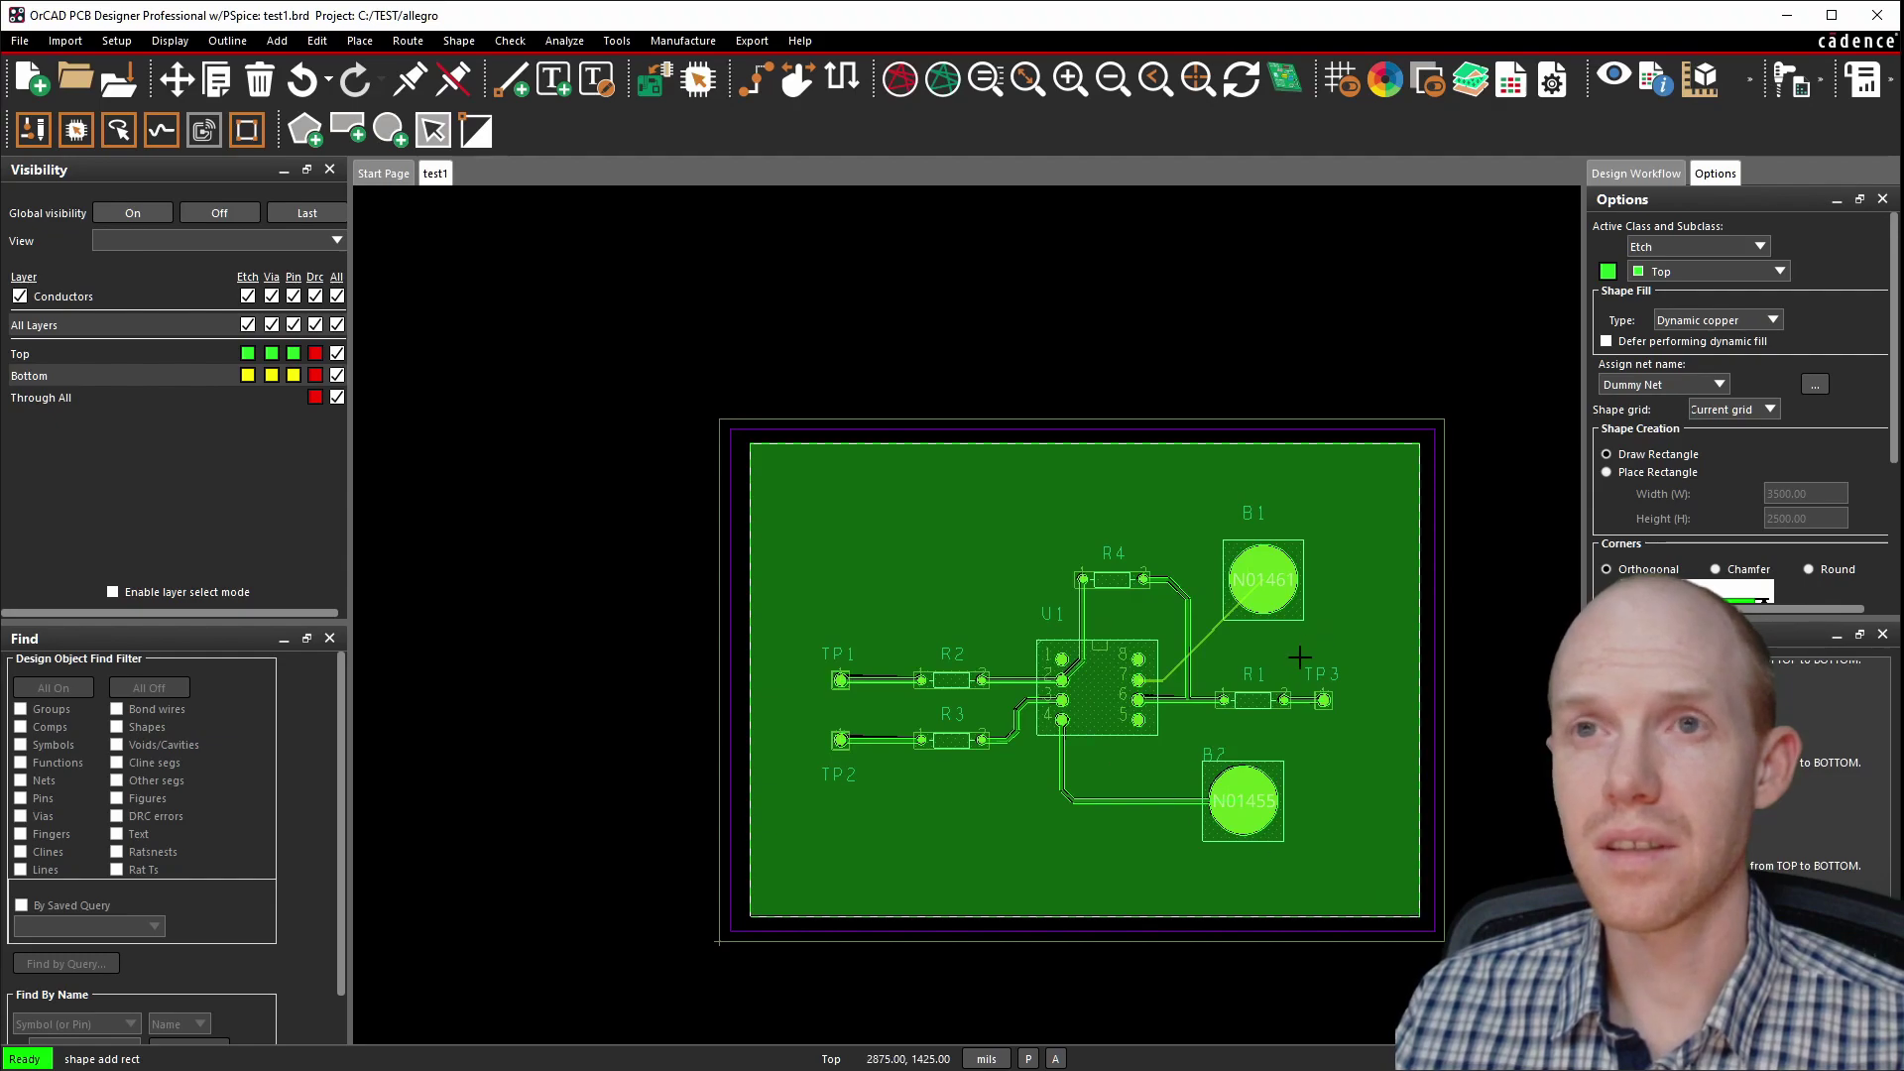
Assign the top-layer copper shape to net N01455.
{"action": "scroll", "coordinate": [1147, 821], "scroll_direction": "up", "scroll_amount": 2}
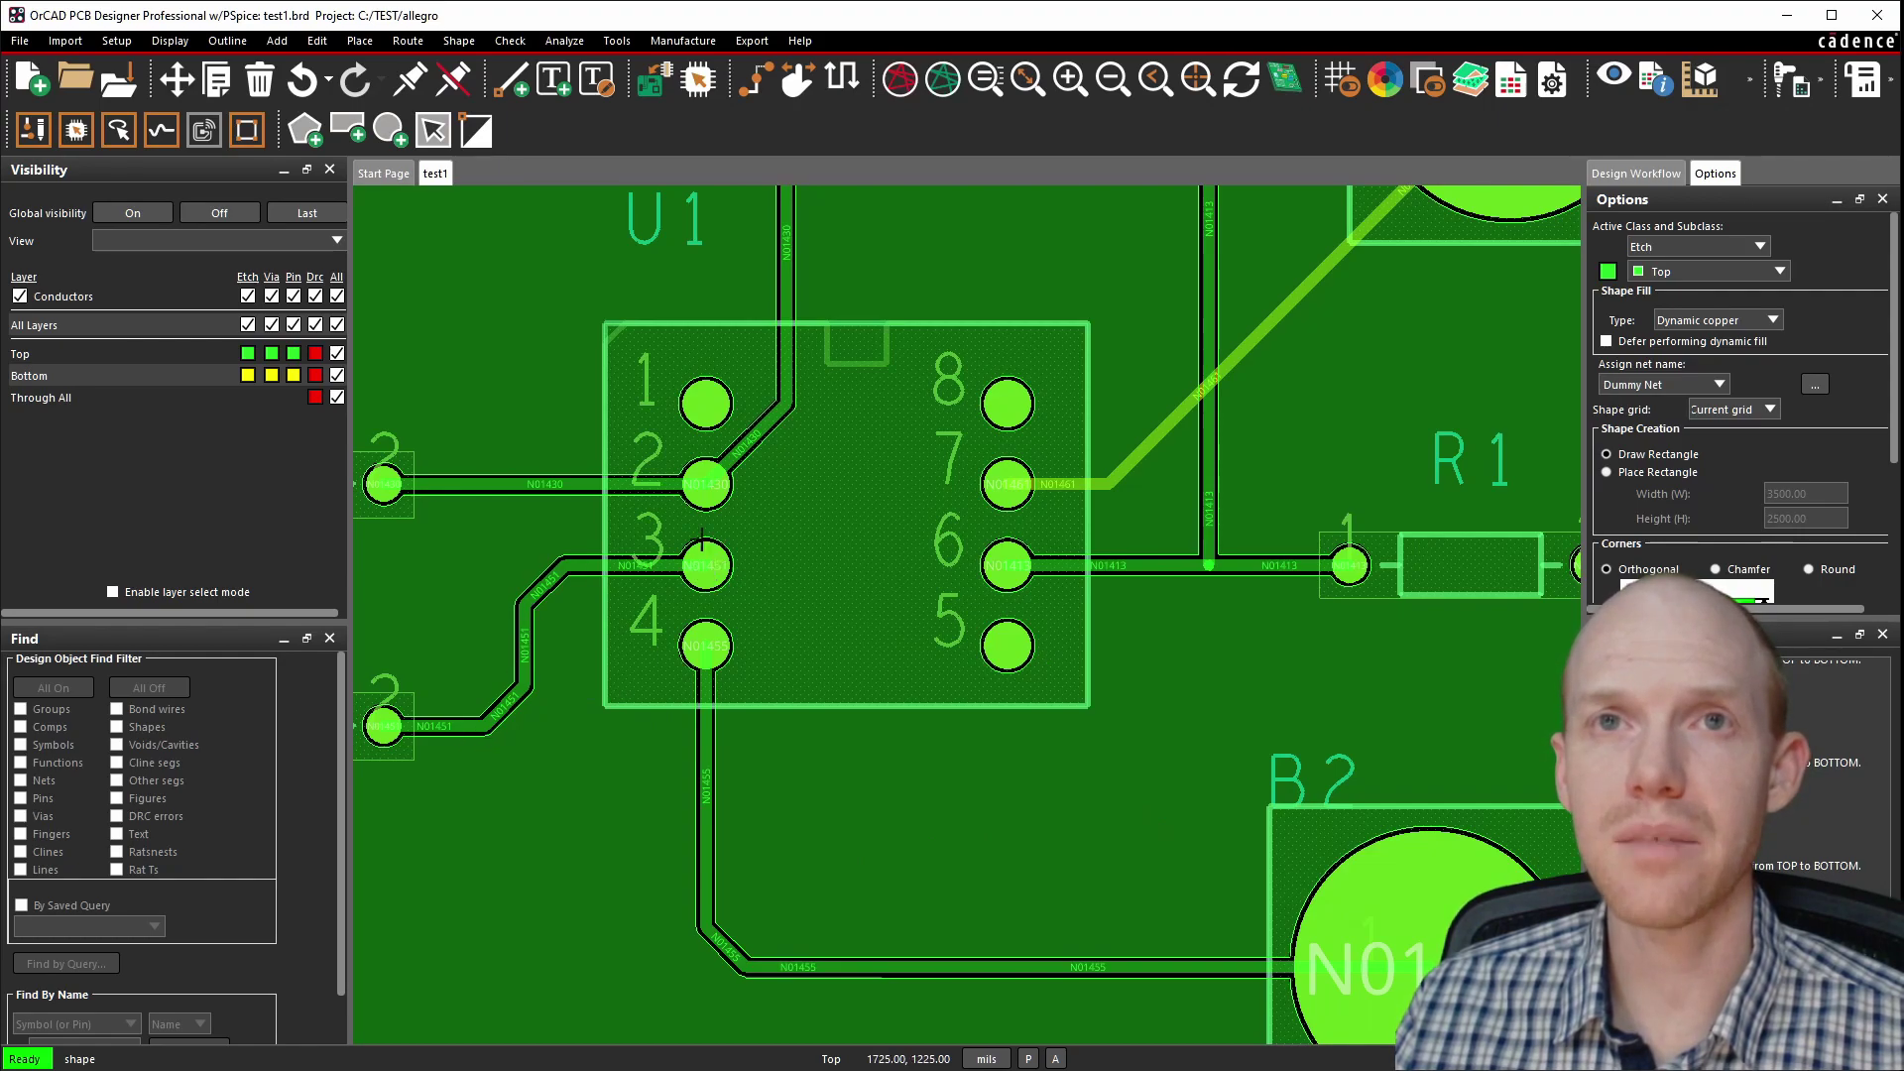
{"action": "scroll", "coordinate": [1180, 917], "scroll_direction": "down", "scroll_amount": 3}
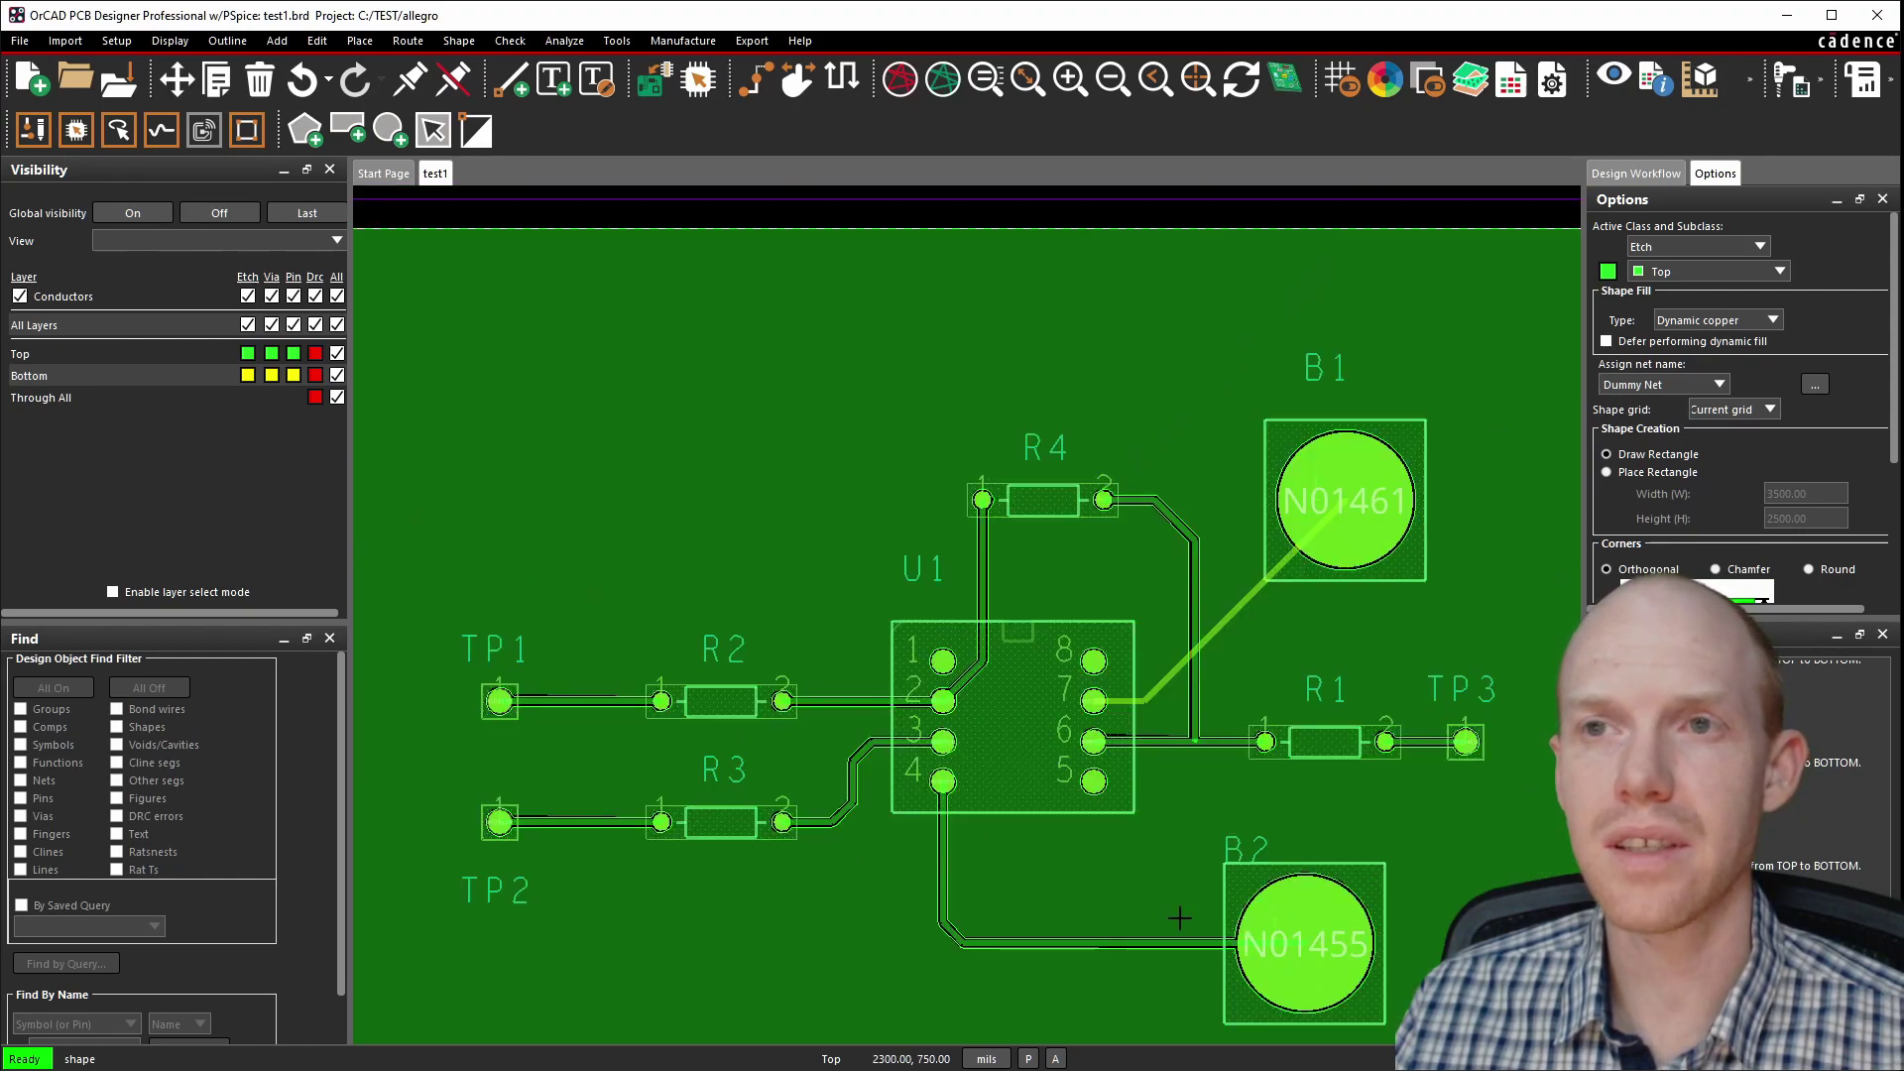
{"action": "scroll", "coordinate": [1240, 943], "scroll_direction": "up", "scroll_amount": 3}
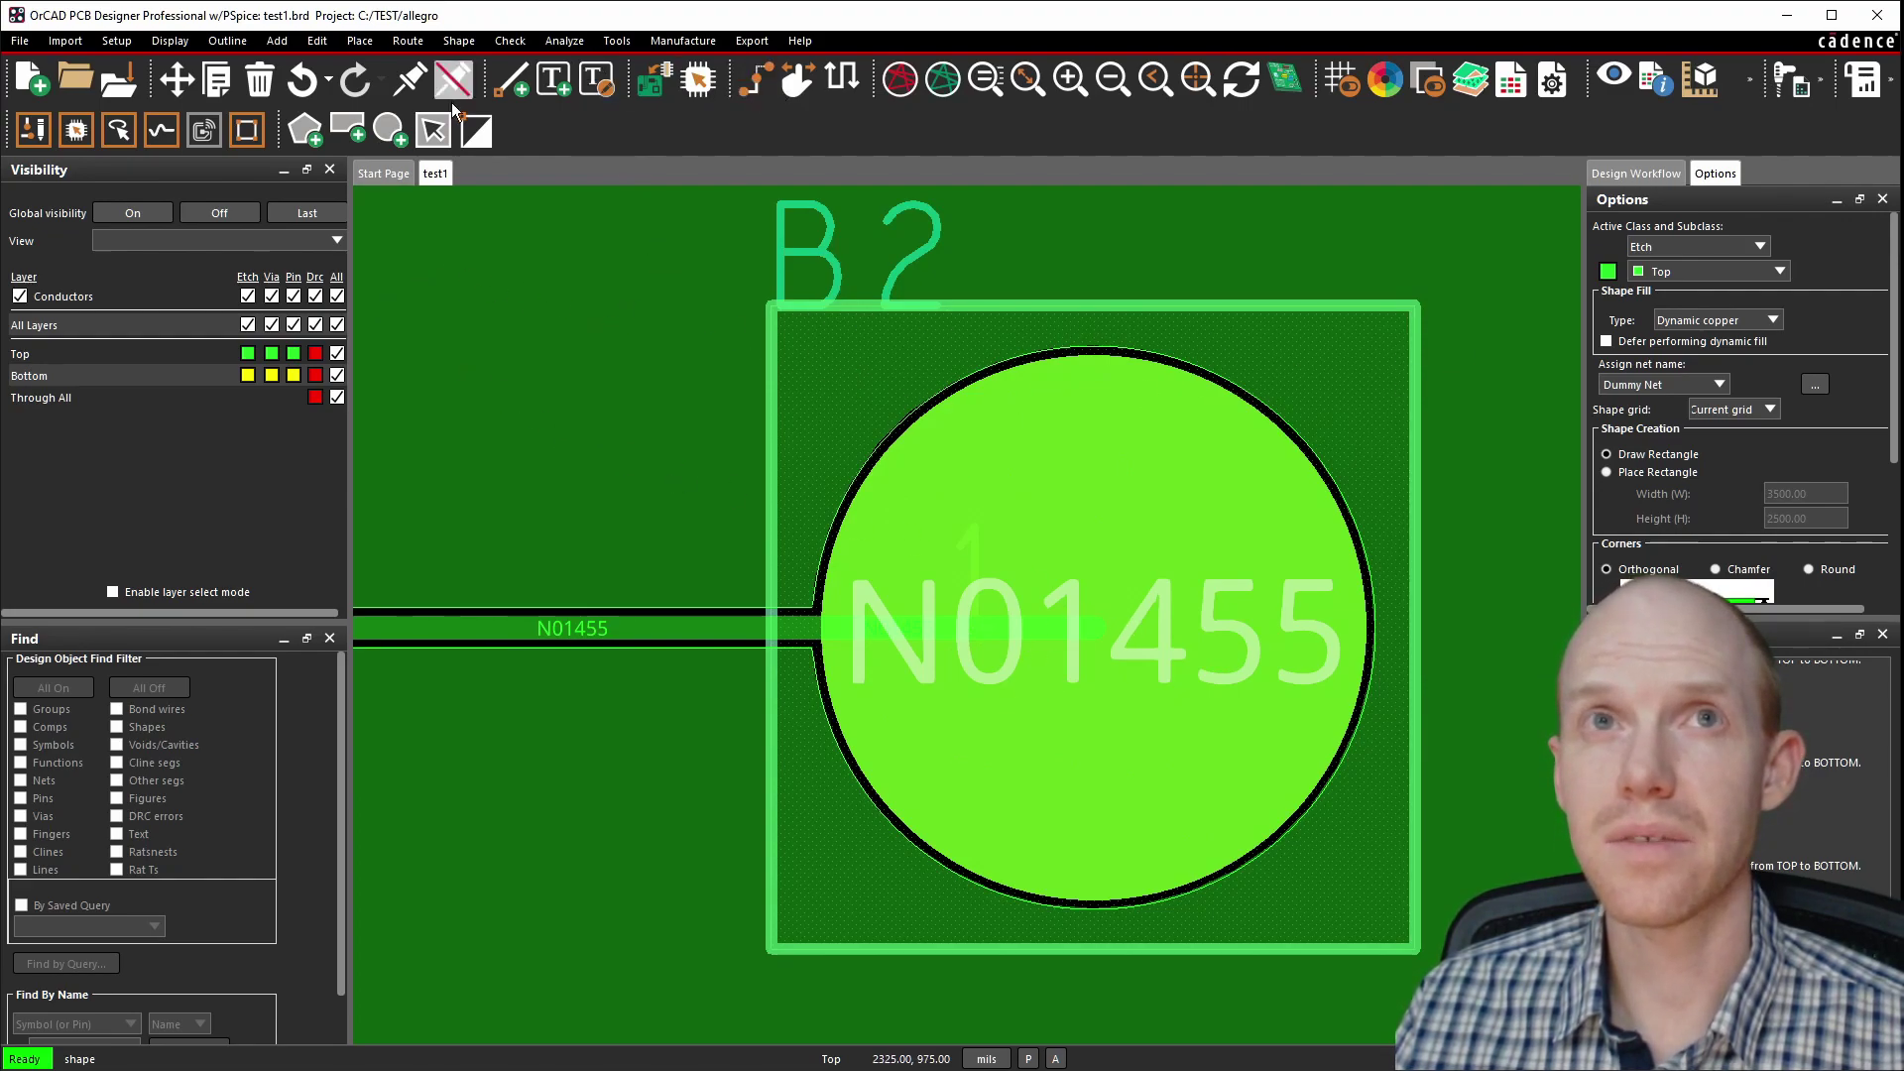
{"action": "left_click", "coordinate": [434, 131]}
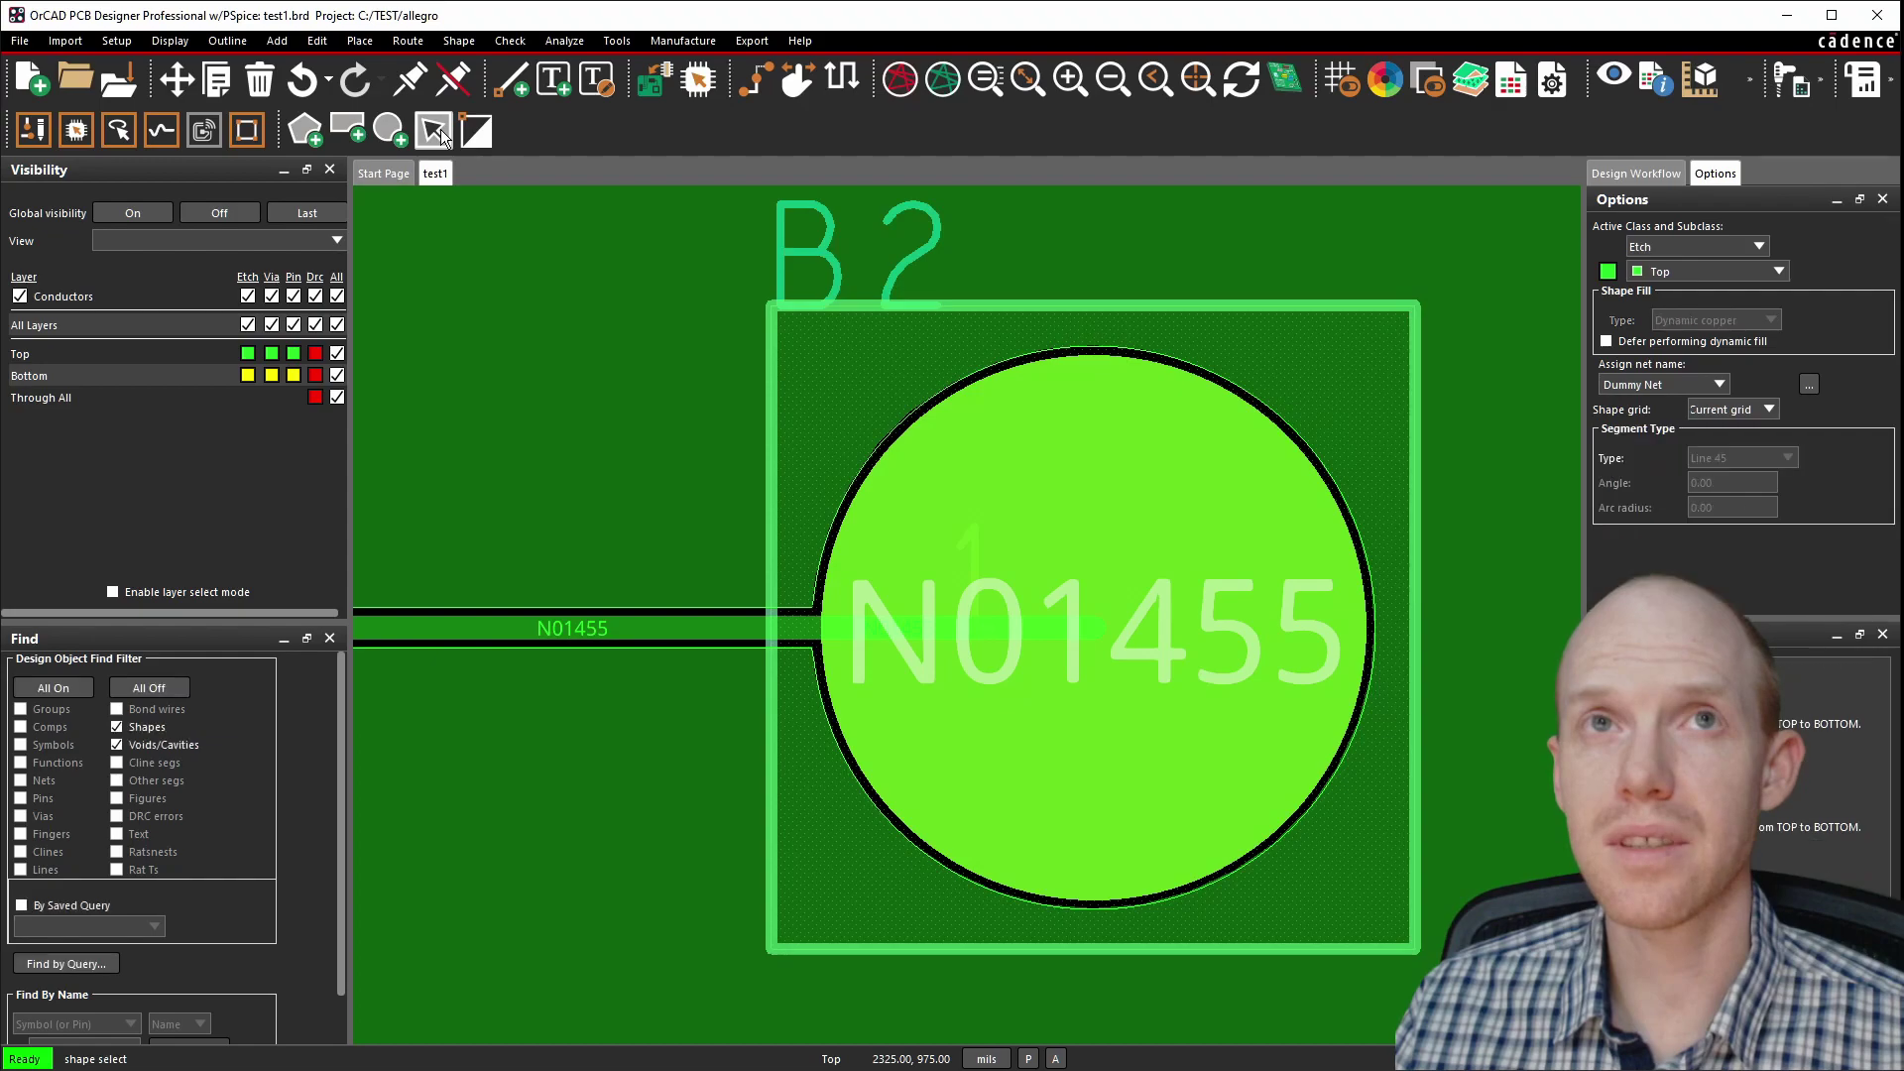
{"action": "left_click", "coordinate": [569, 365]}
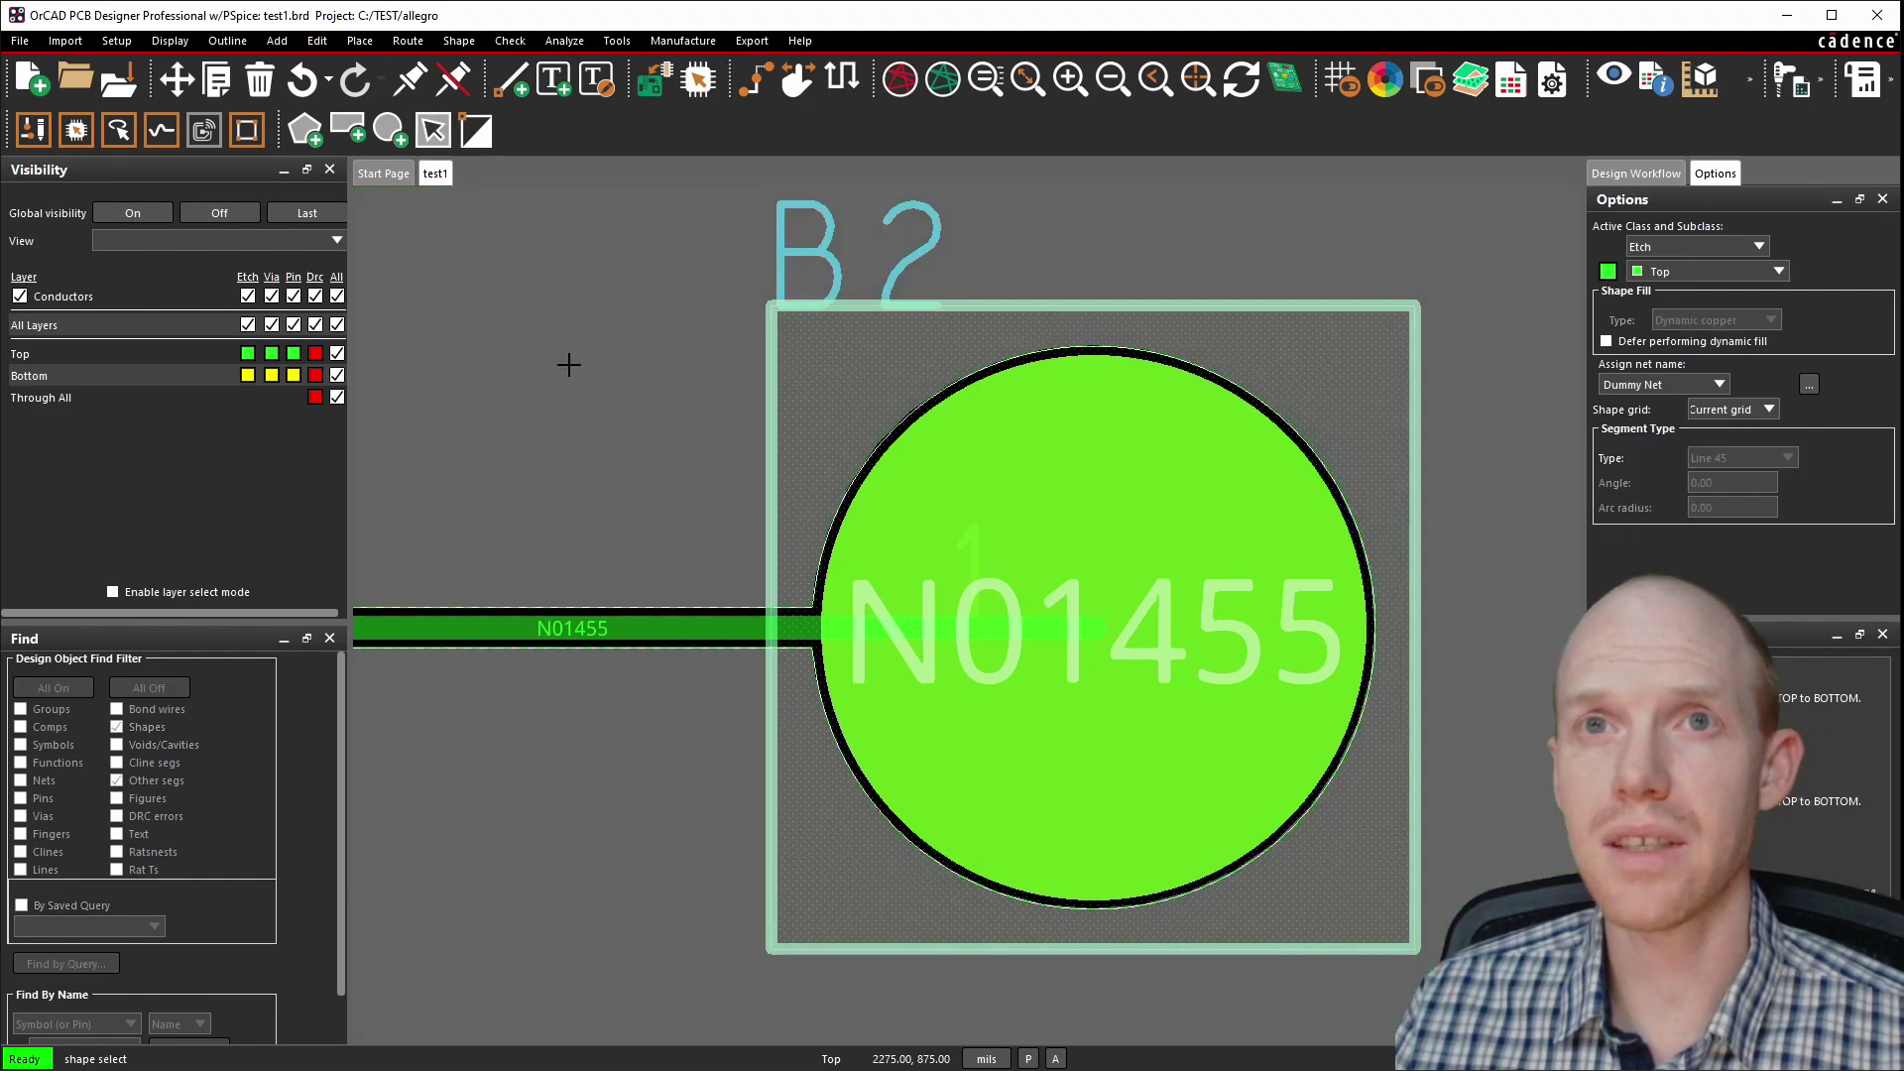
{"action": "left_click", "coordinate": [1718, 385]}
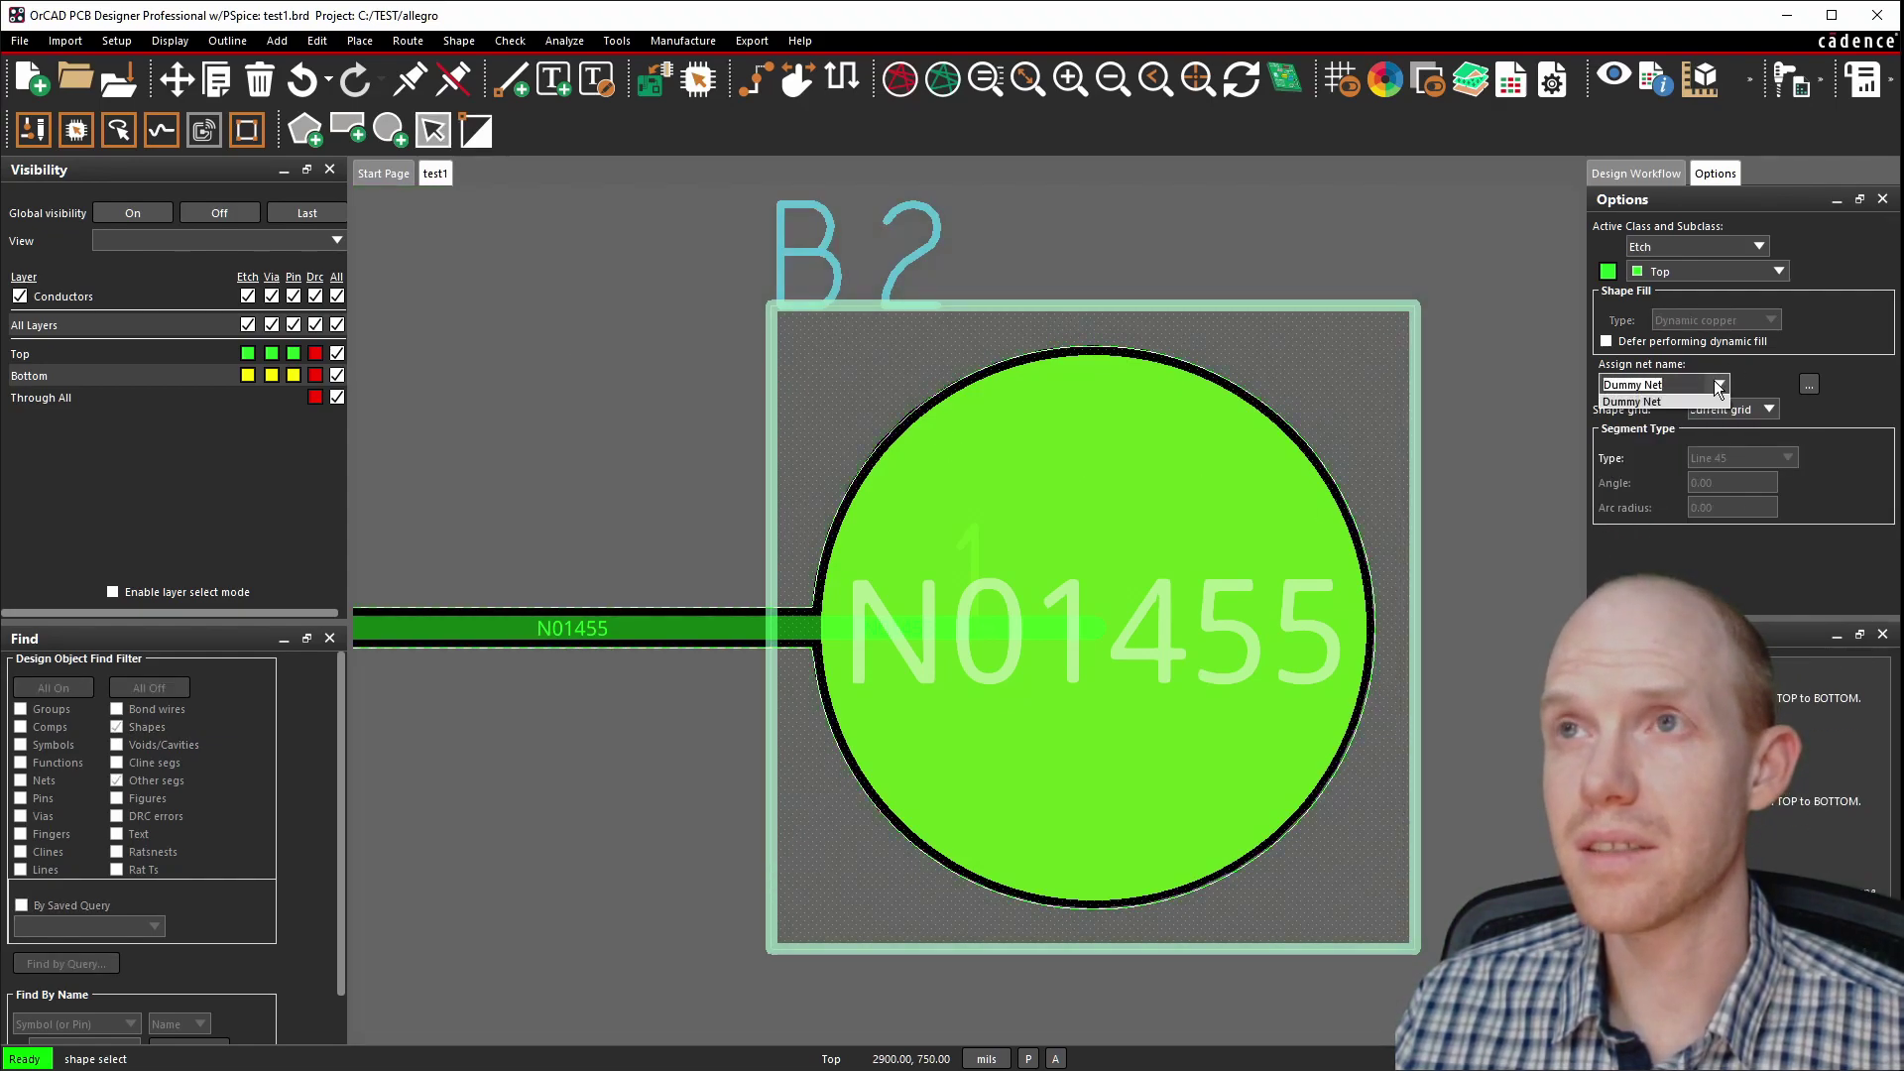
{"action": "left_click", "coordinate": [1718, 385]}
{"action": "left_click", "coordinate": [1809, 383]}
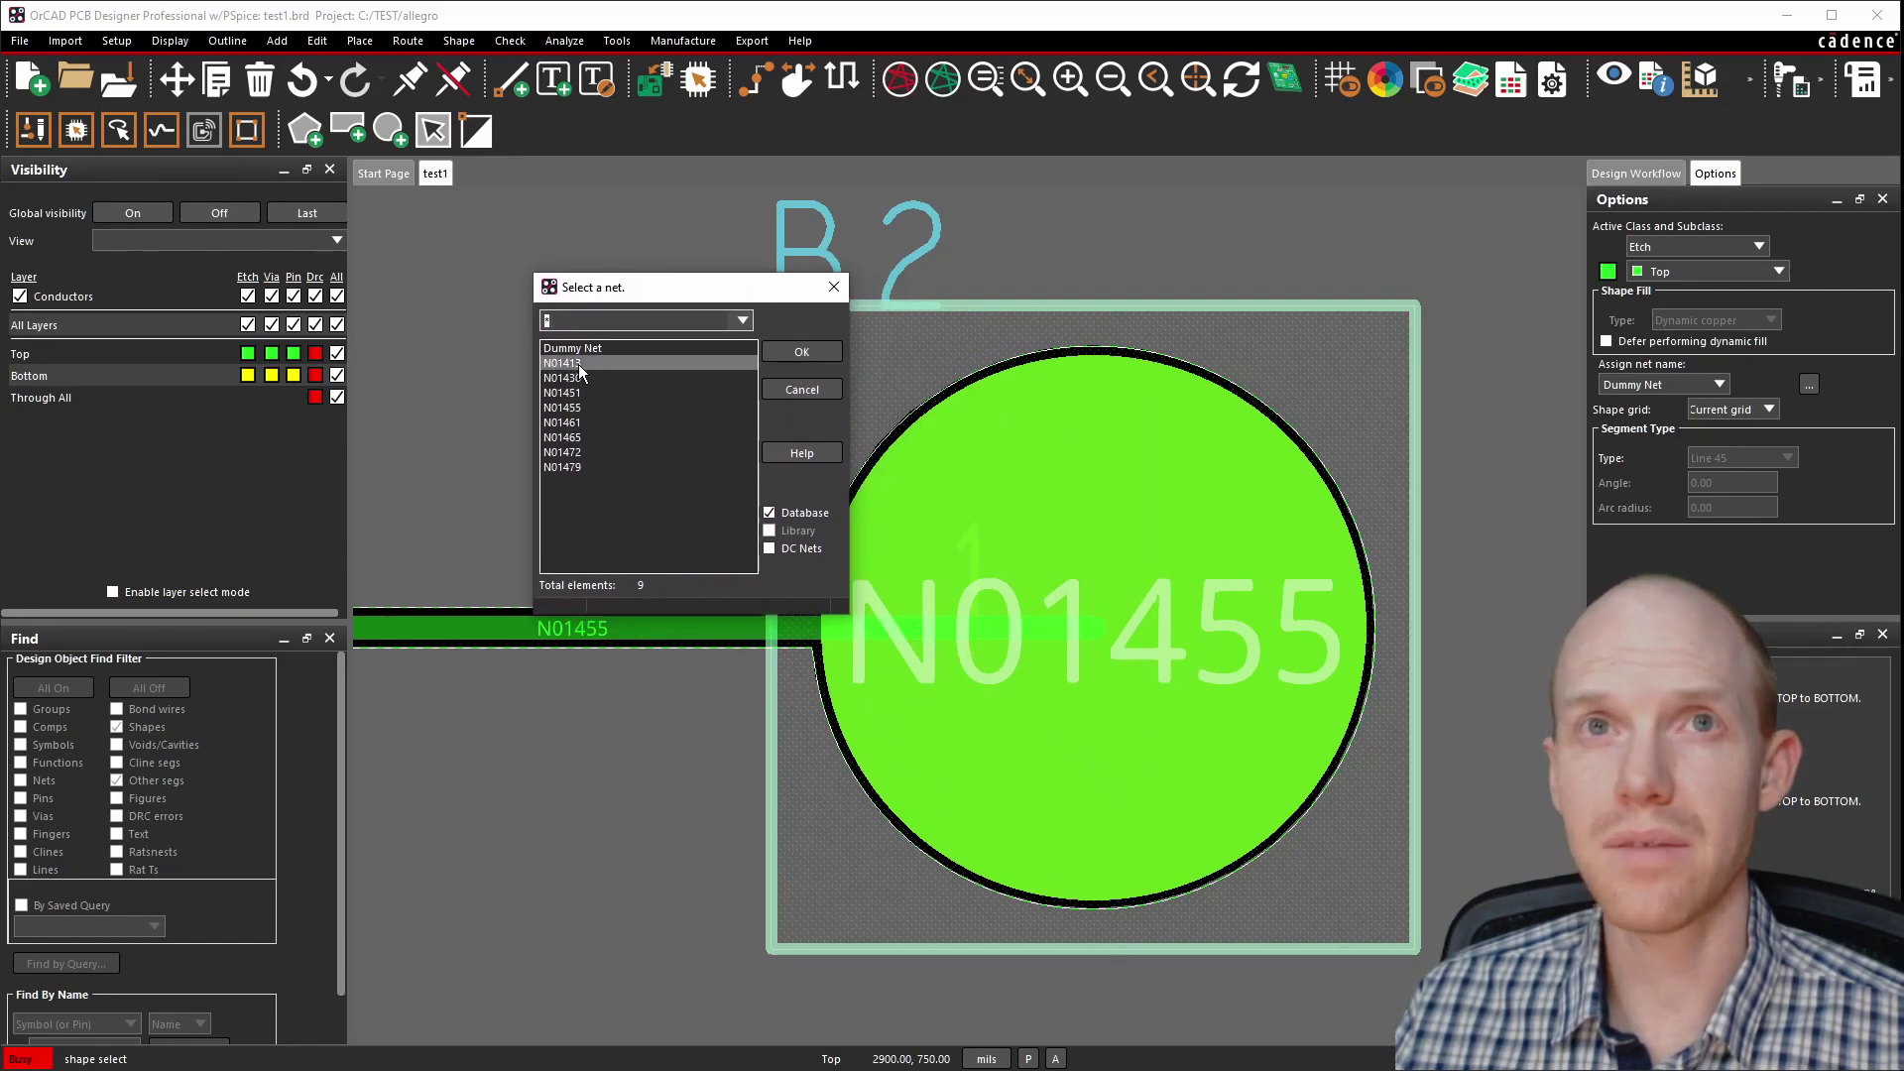
{"action": "double_click", "coordinate": [580, 409]}
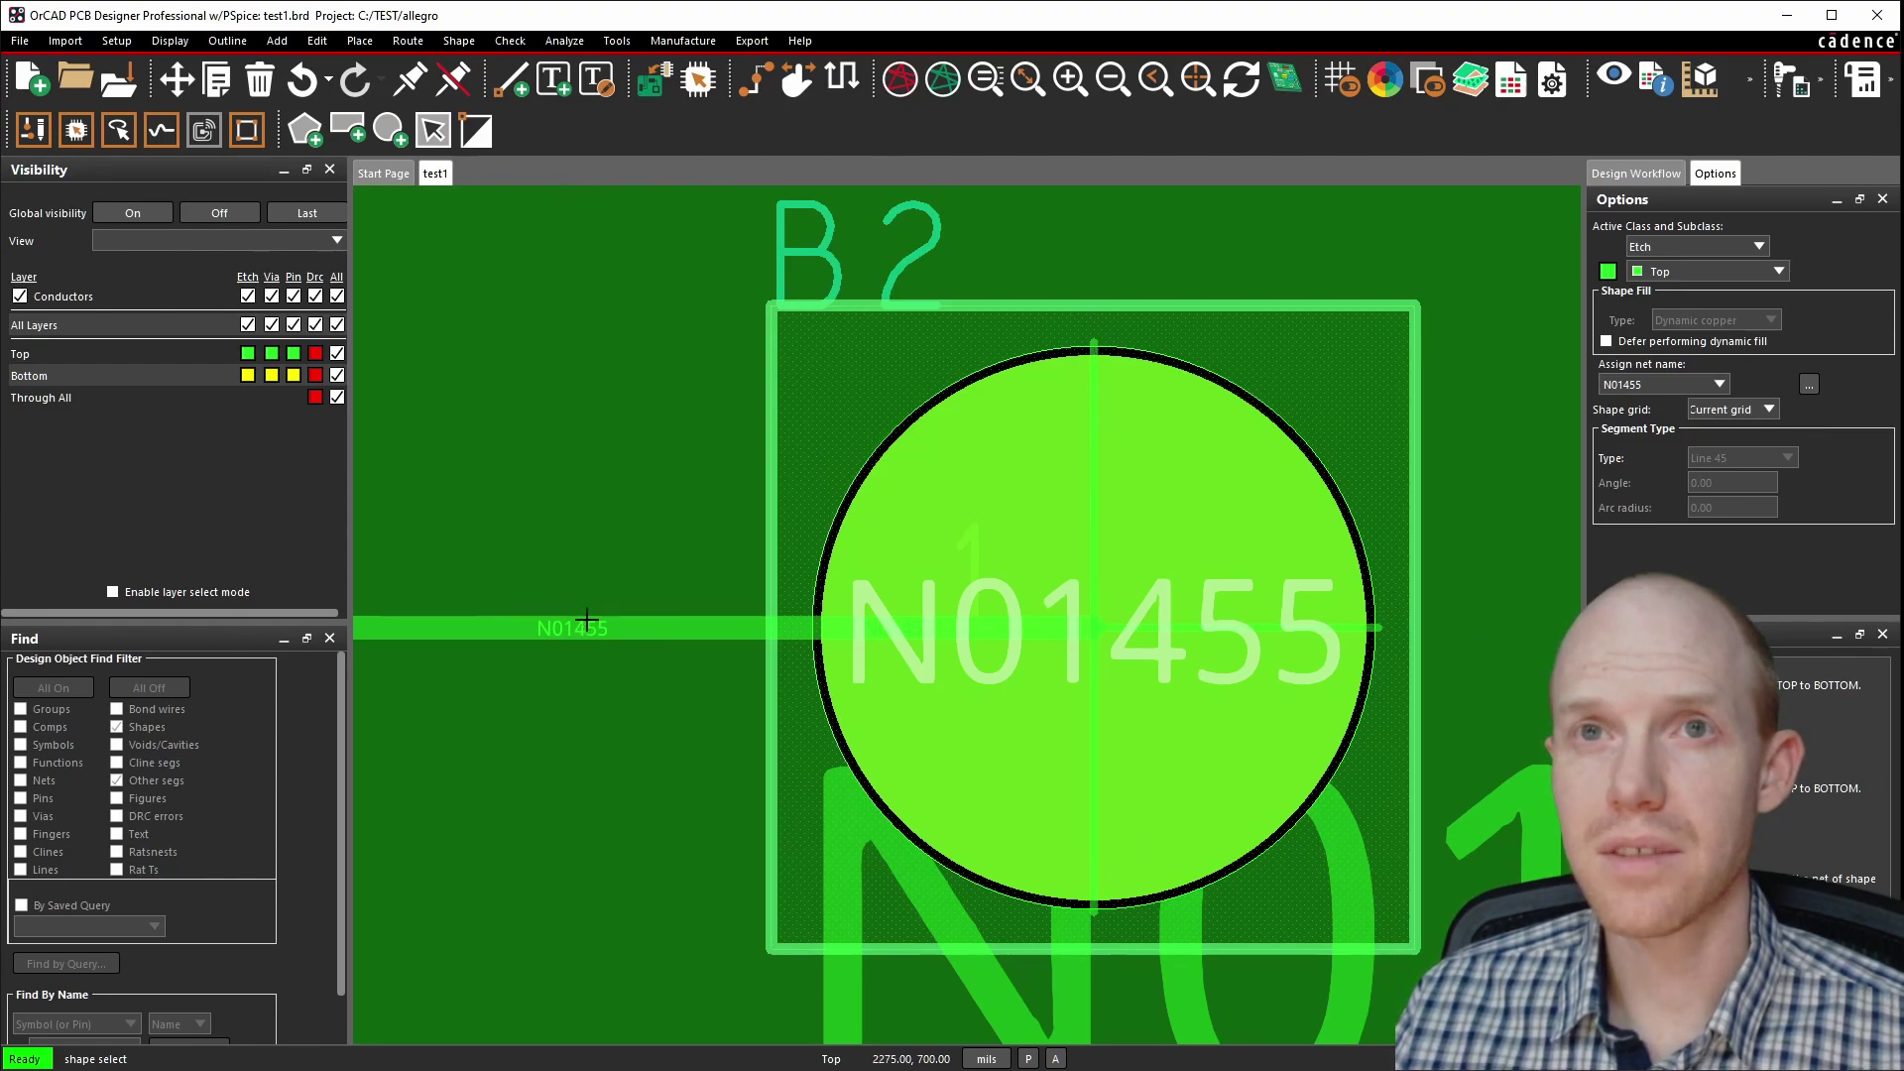
{"action": "scroll", "coordinate": [1047, 678], "scroll_direction": "down", "scroll_amount": 5}
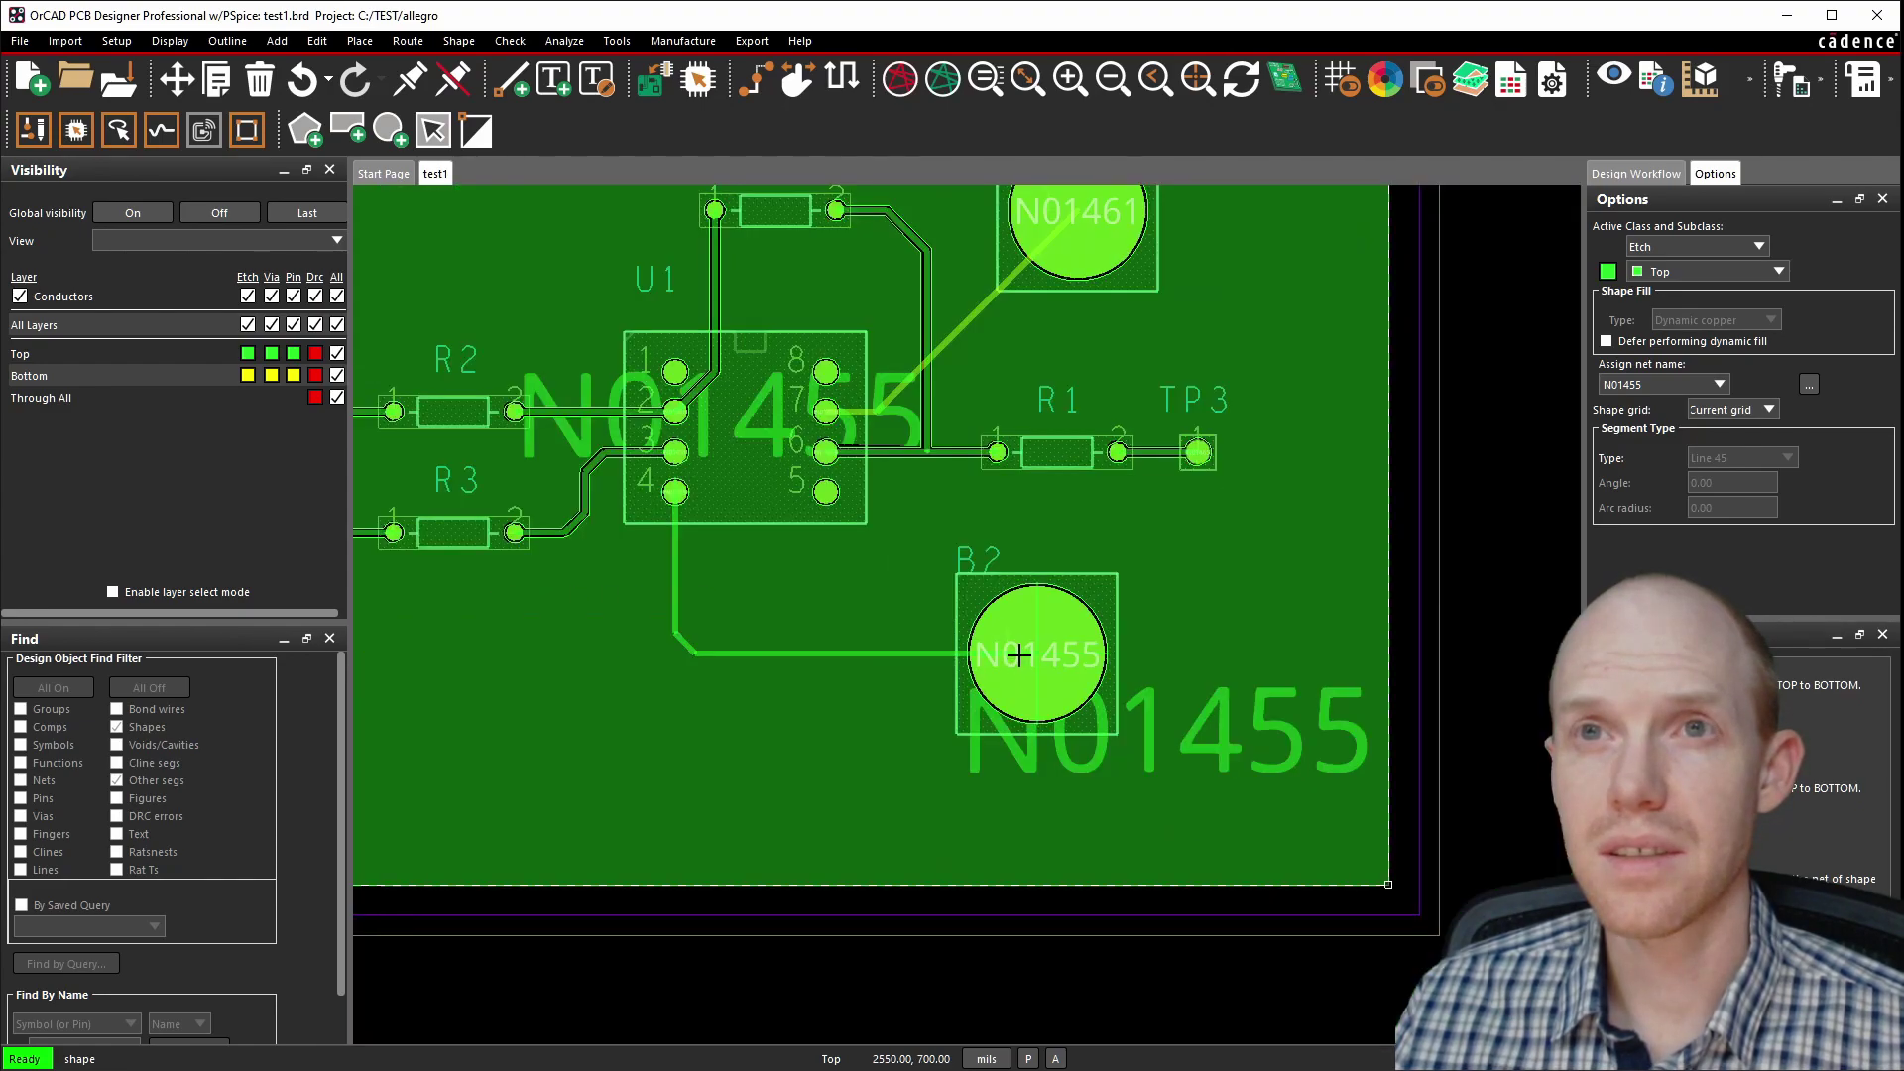
Delete all segments of the top-layer trace between U1 pin 4 and B2.
{"action": "scroll", "coordinate": [714, 664], "scroll_direction": "up", "scroll_amount": 5}
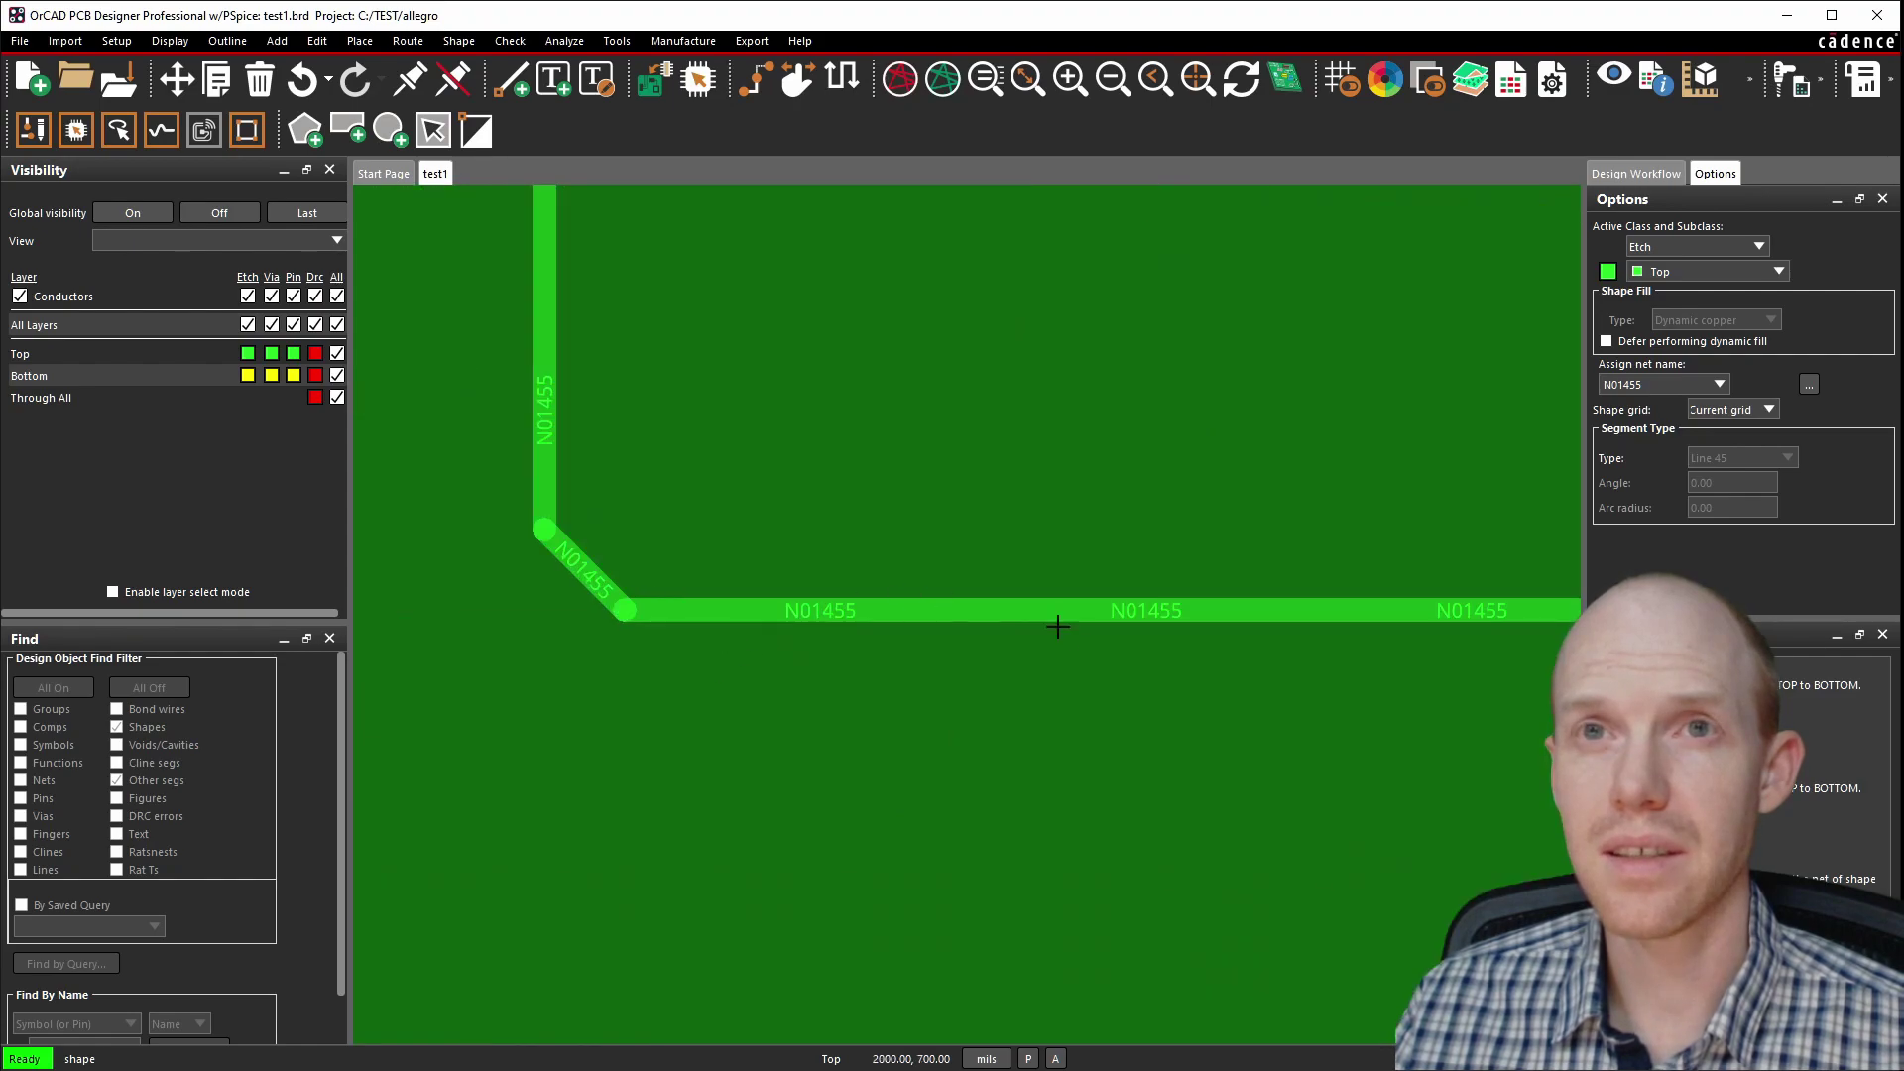
{"action": "scroll", "coordinate": [843, 552], "scroll_direction": "down", "scroll_amount": 3}
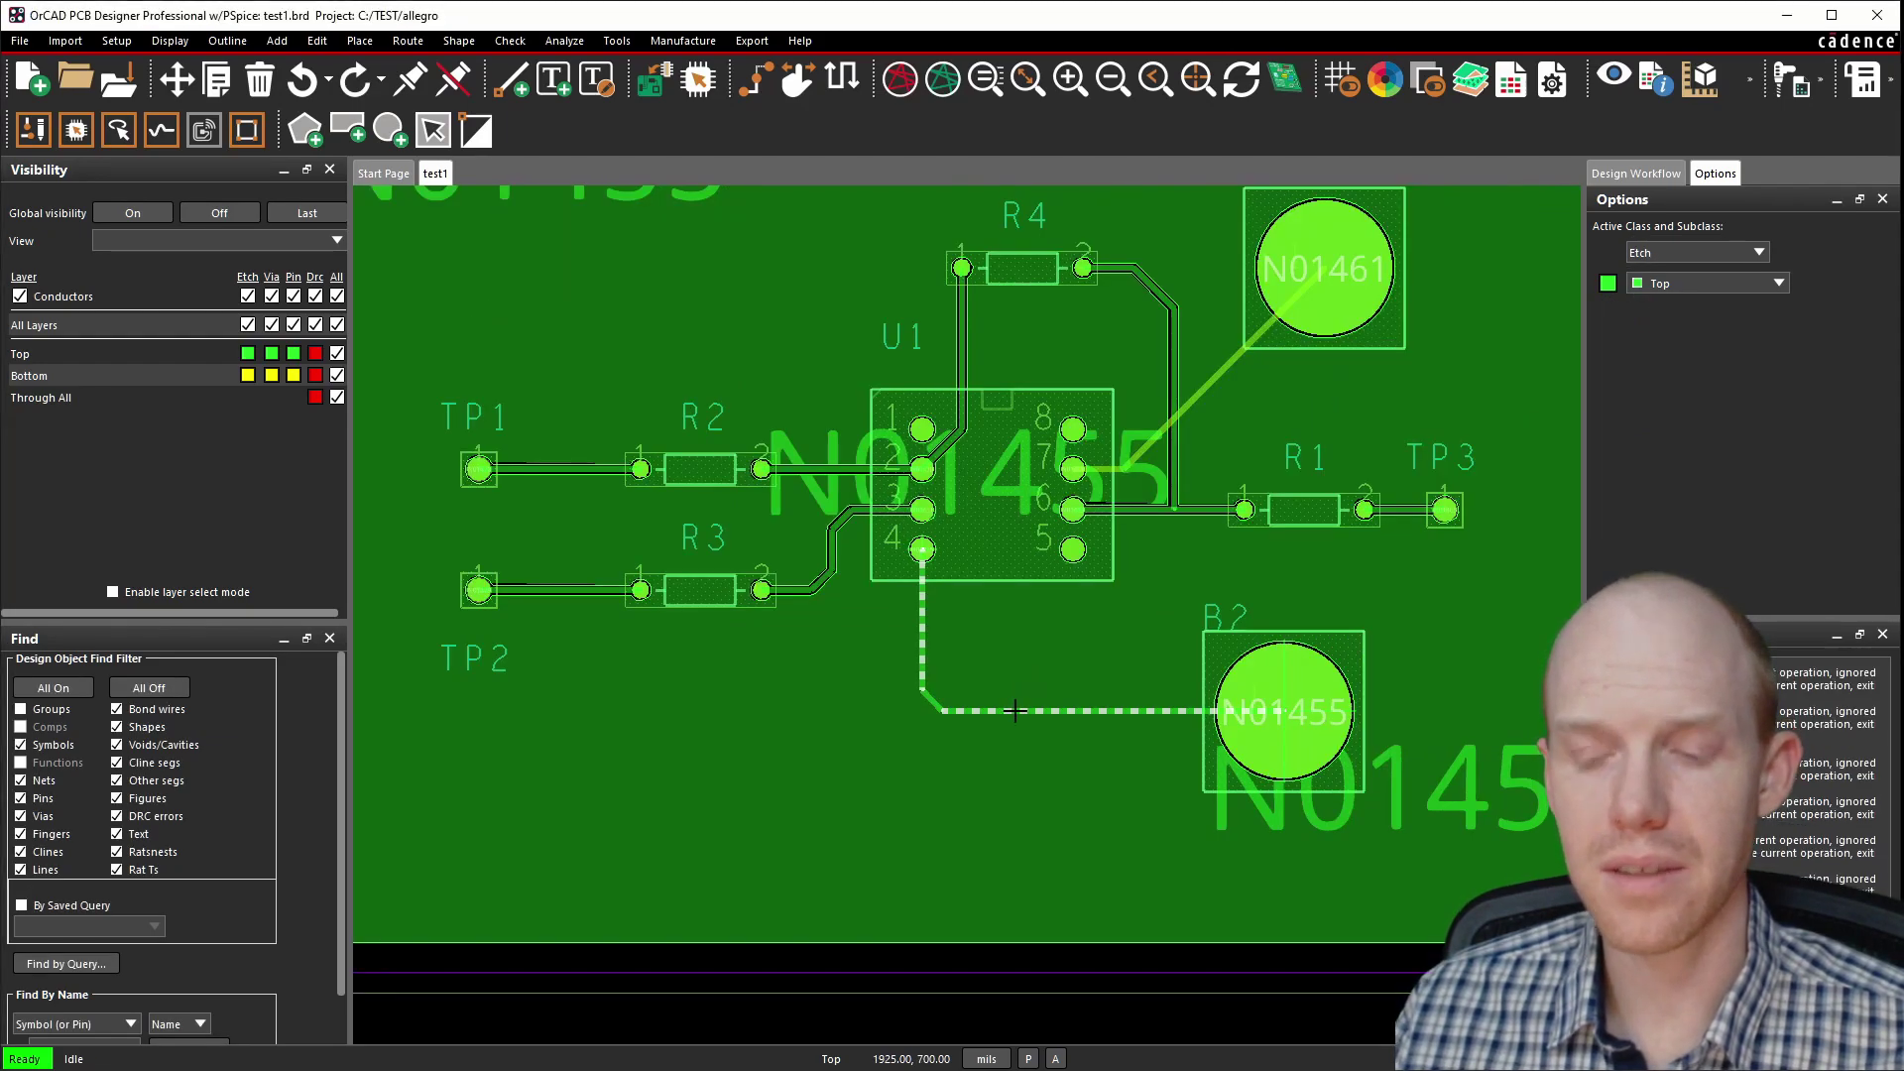
{"action": "key", "text": "Delete"}
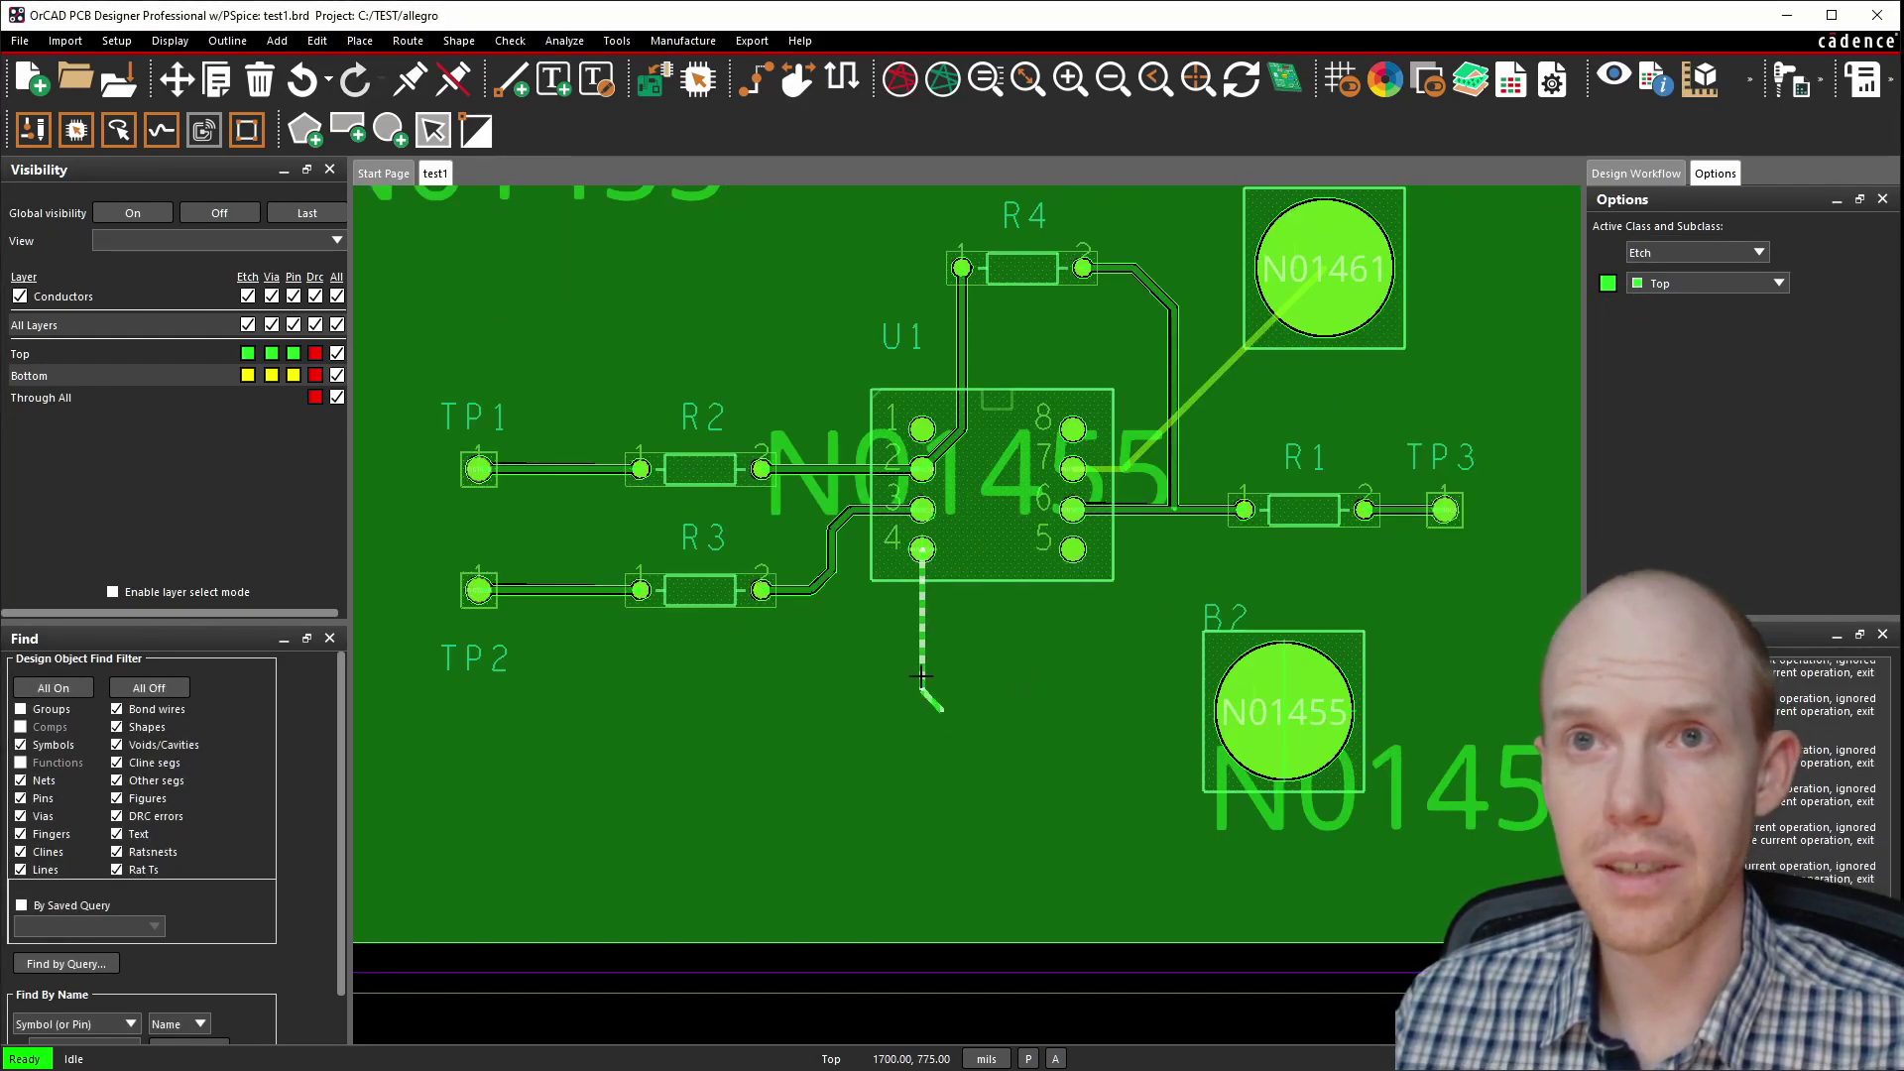
{"action": "key", "text": "Delete"}
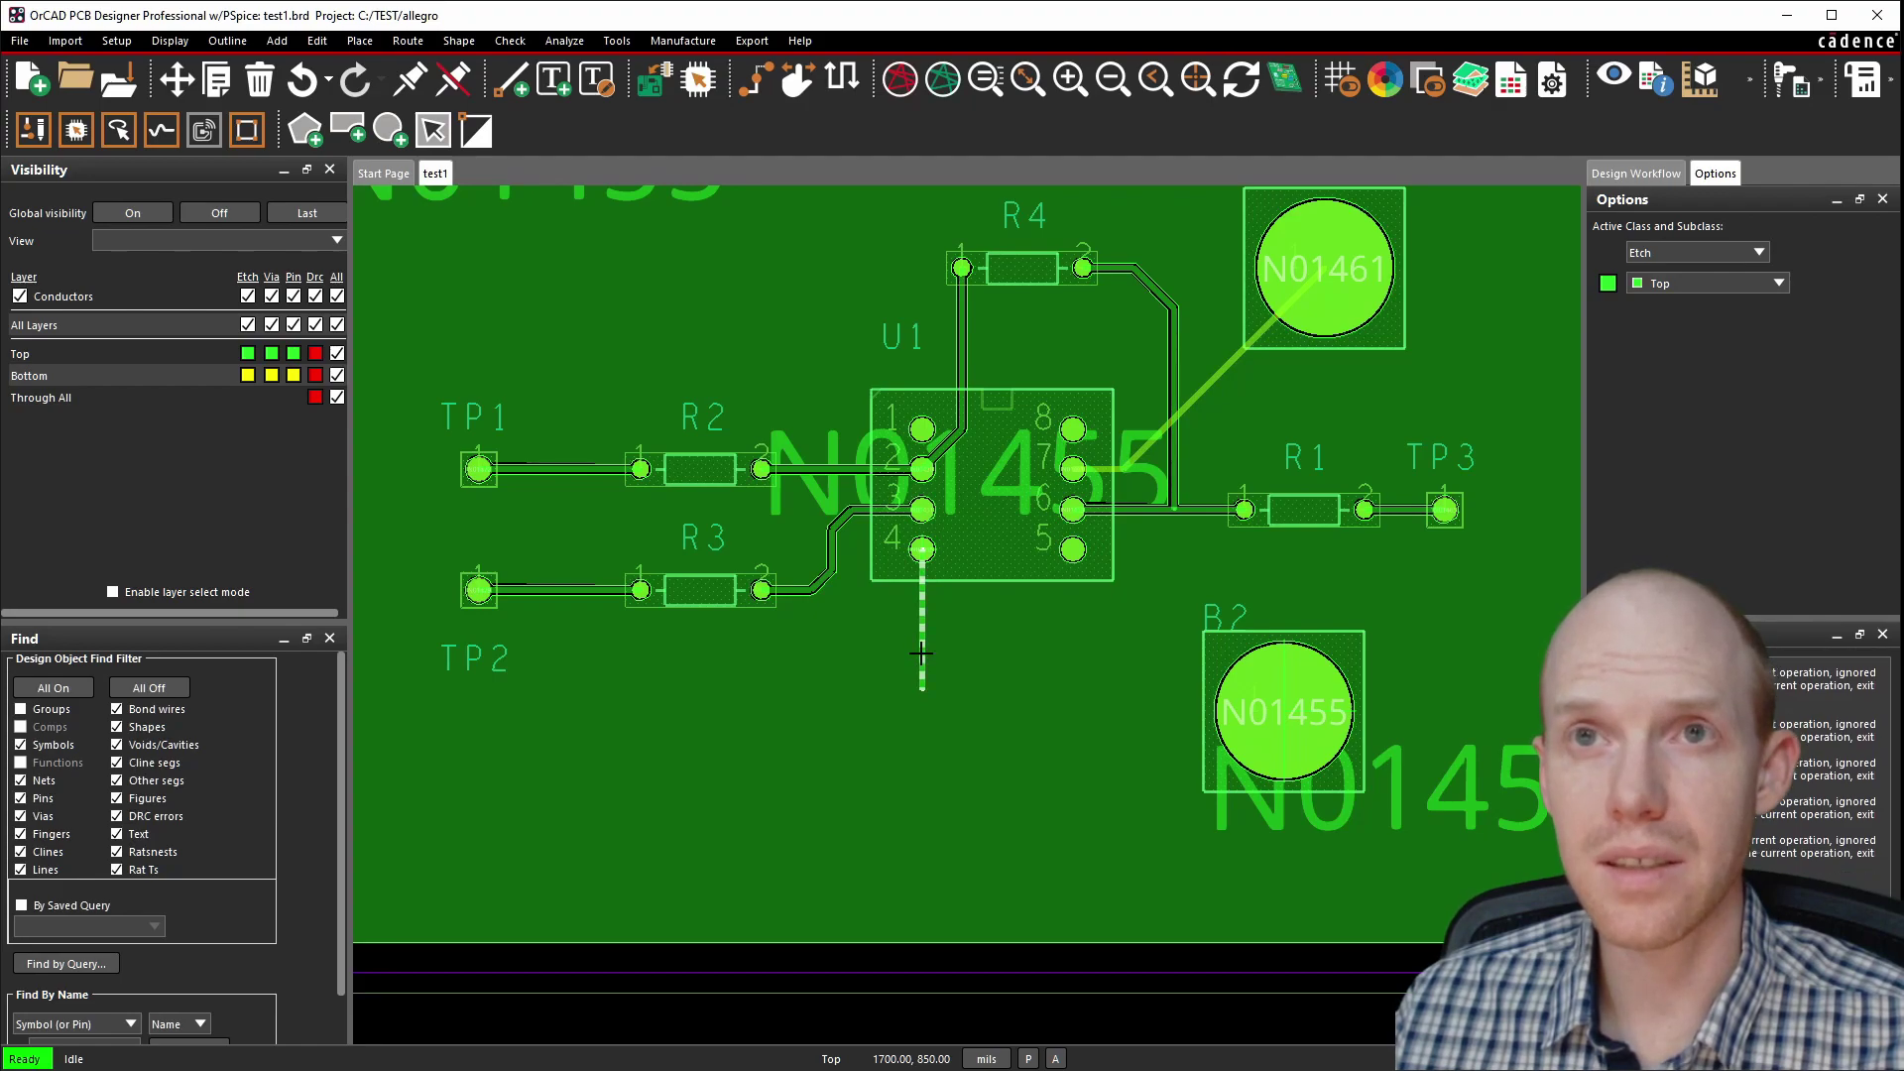
{"action": "key", "text": "Delete"}
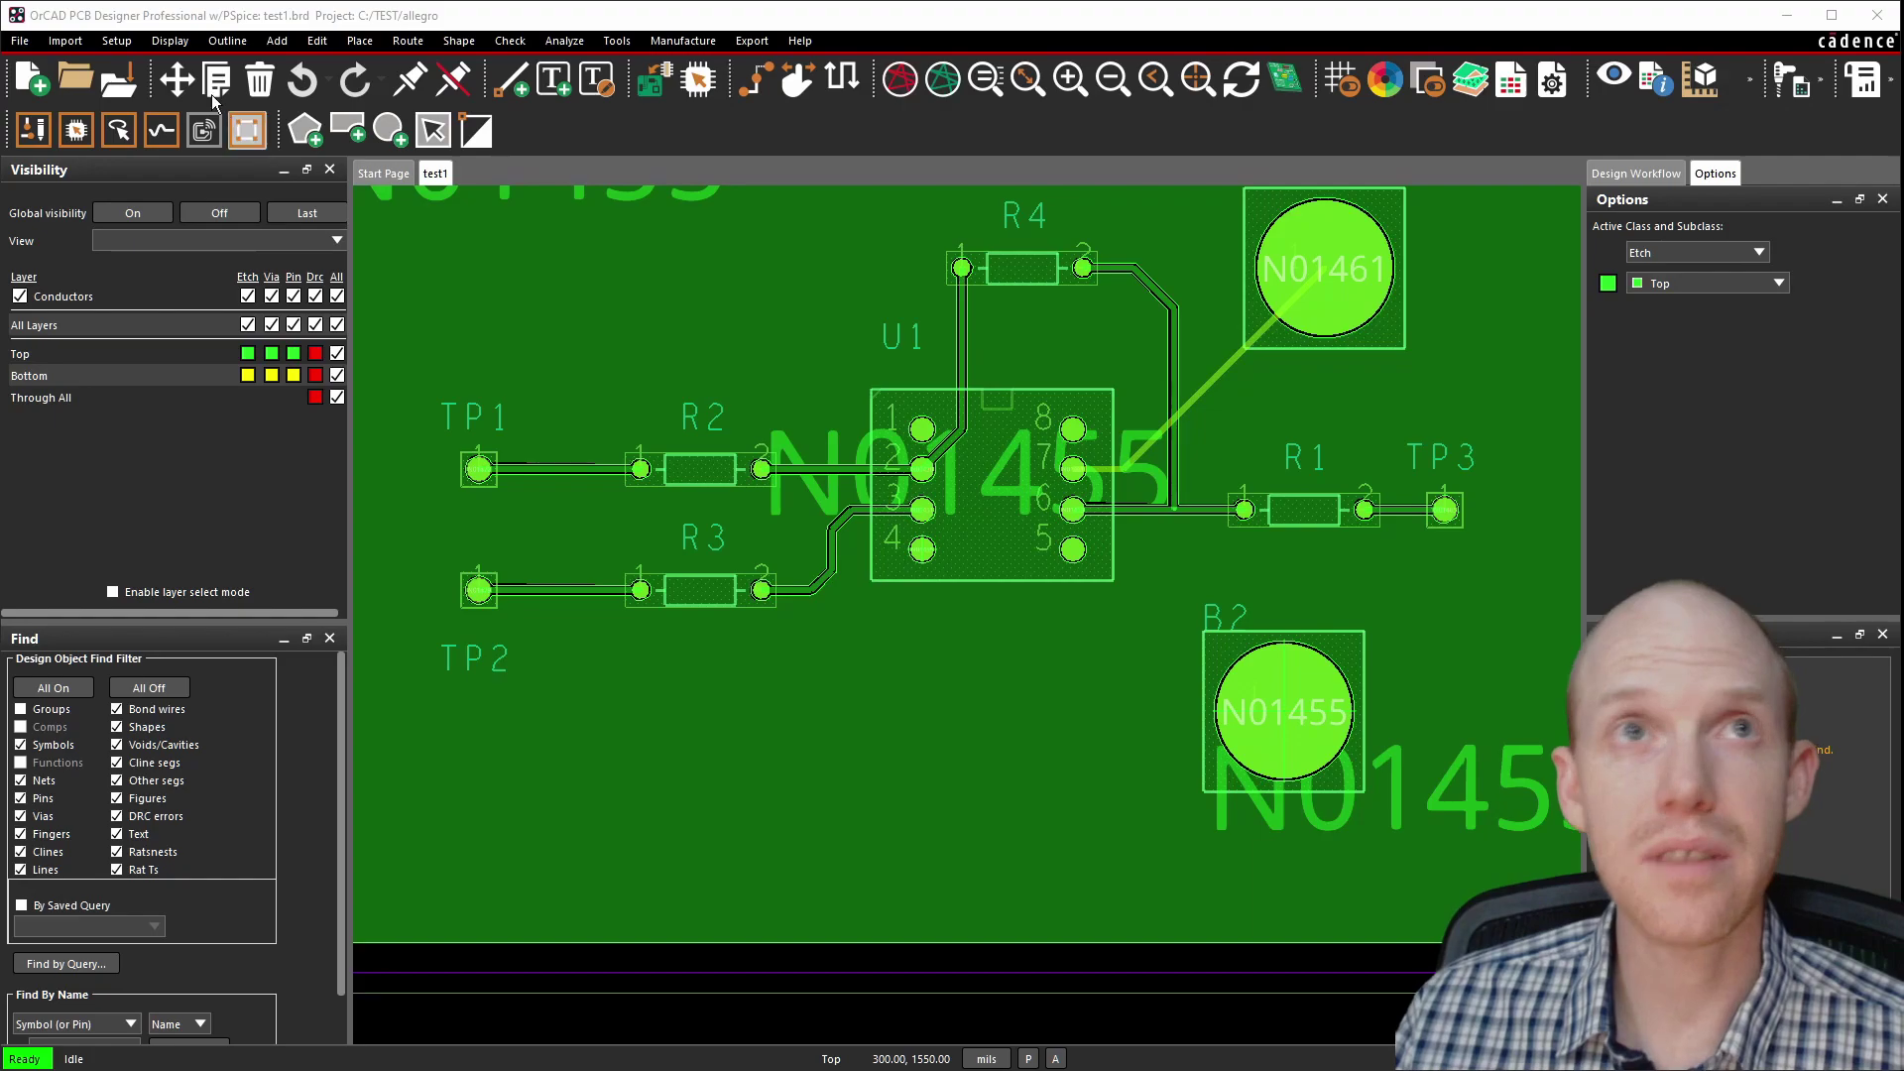
Set the Thru Pin To All spacing of the DEFAULT spacing constraint set to 15 mil and close the Constraint Manager.
{"action": "left_click", "coordinate": [116, 40]}
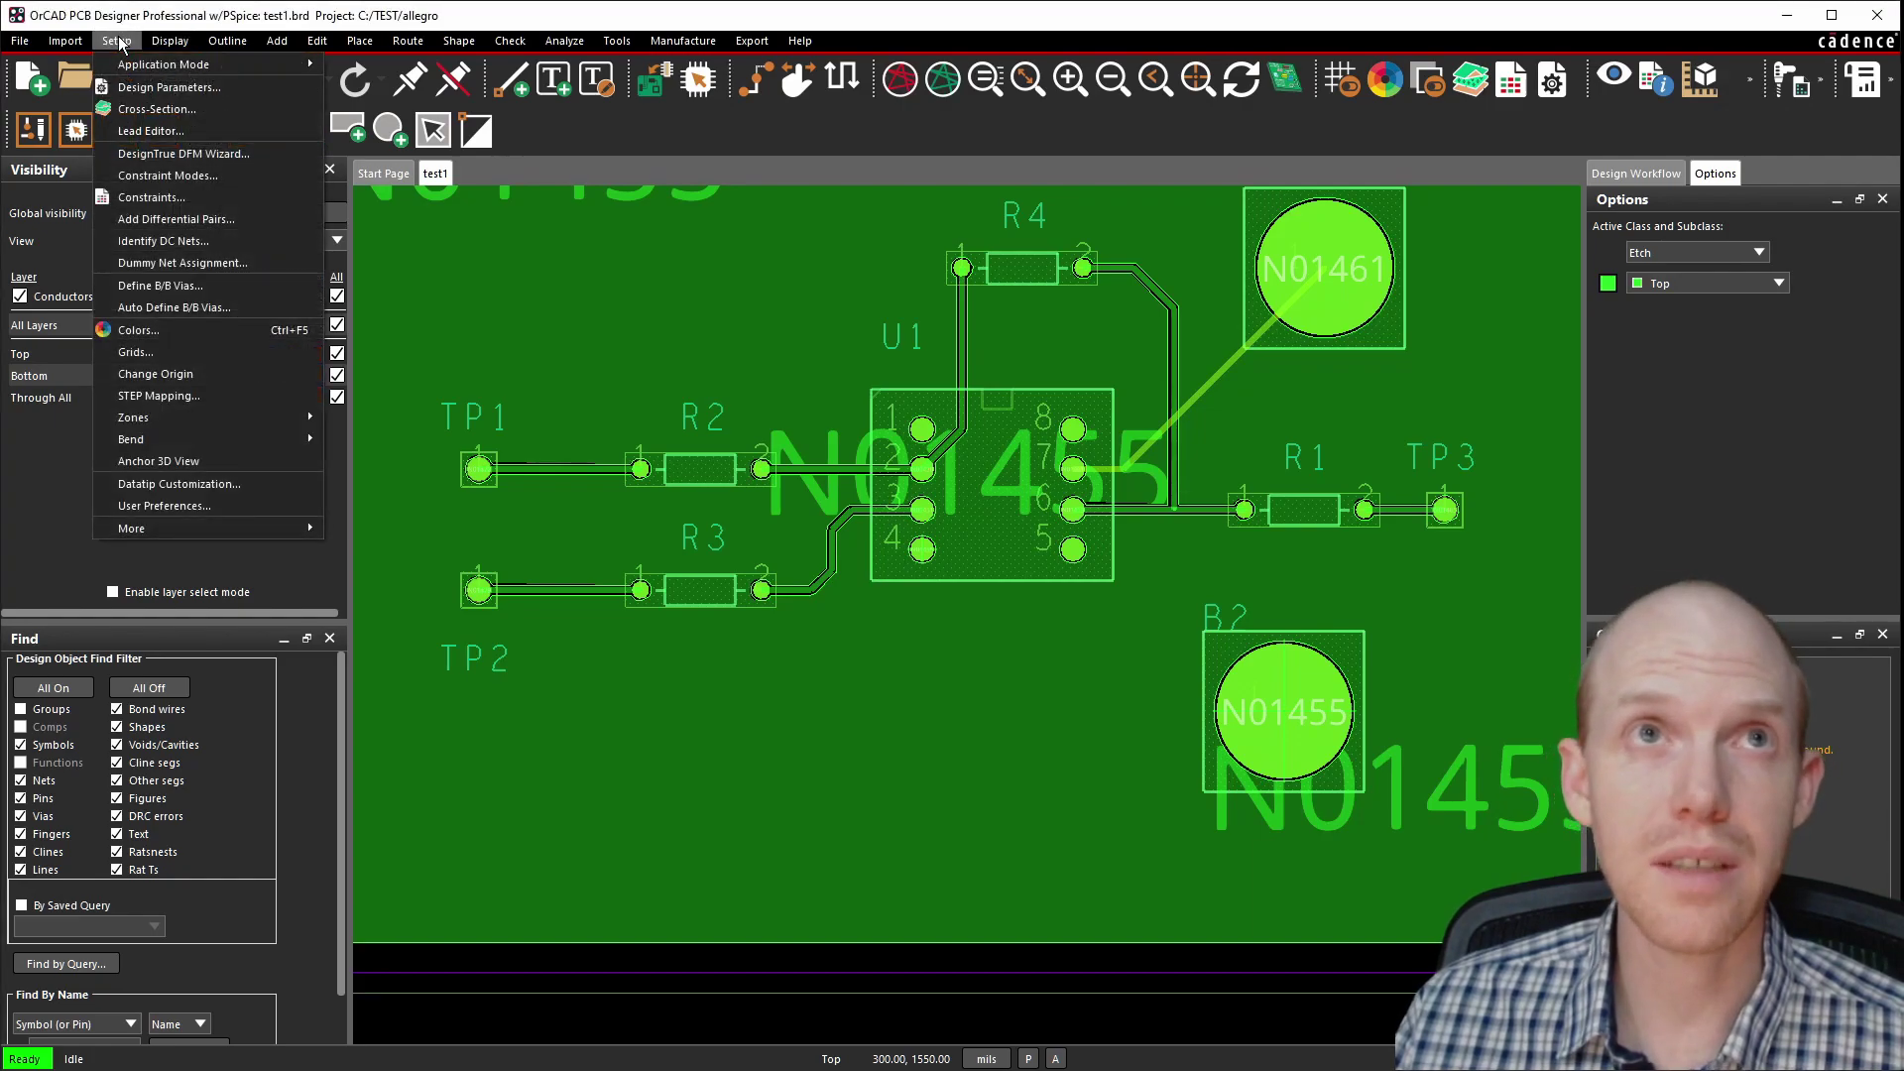
{"action": "left_click", "coordinate": [151, 197]}
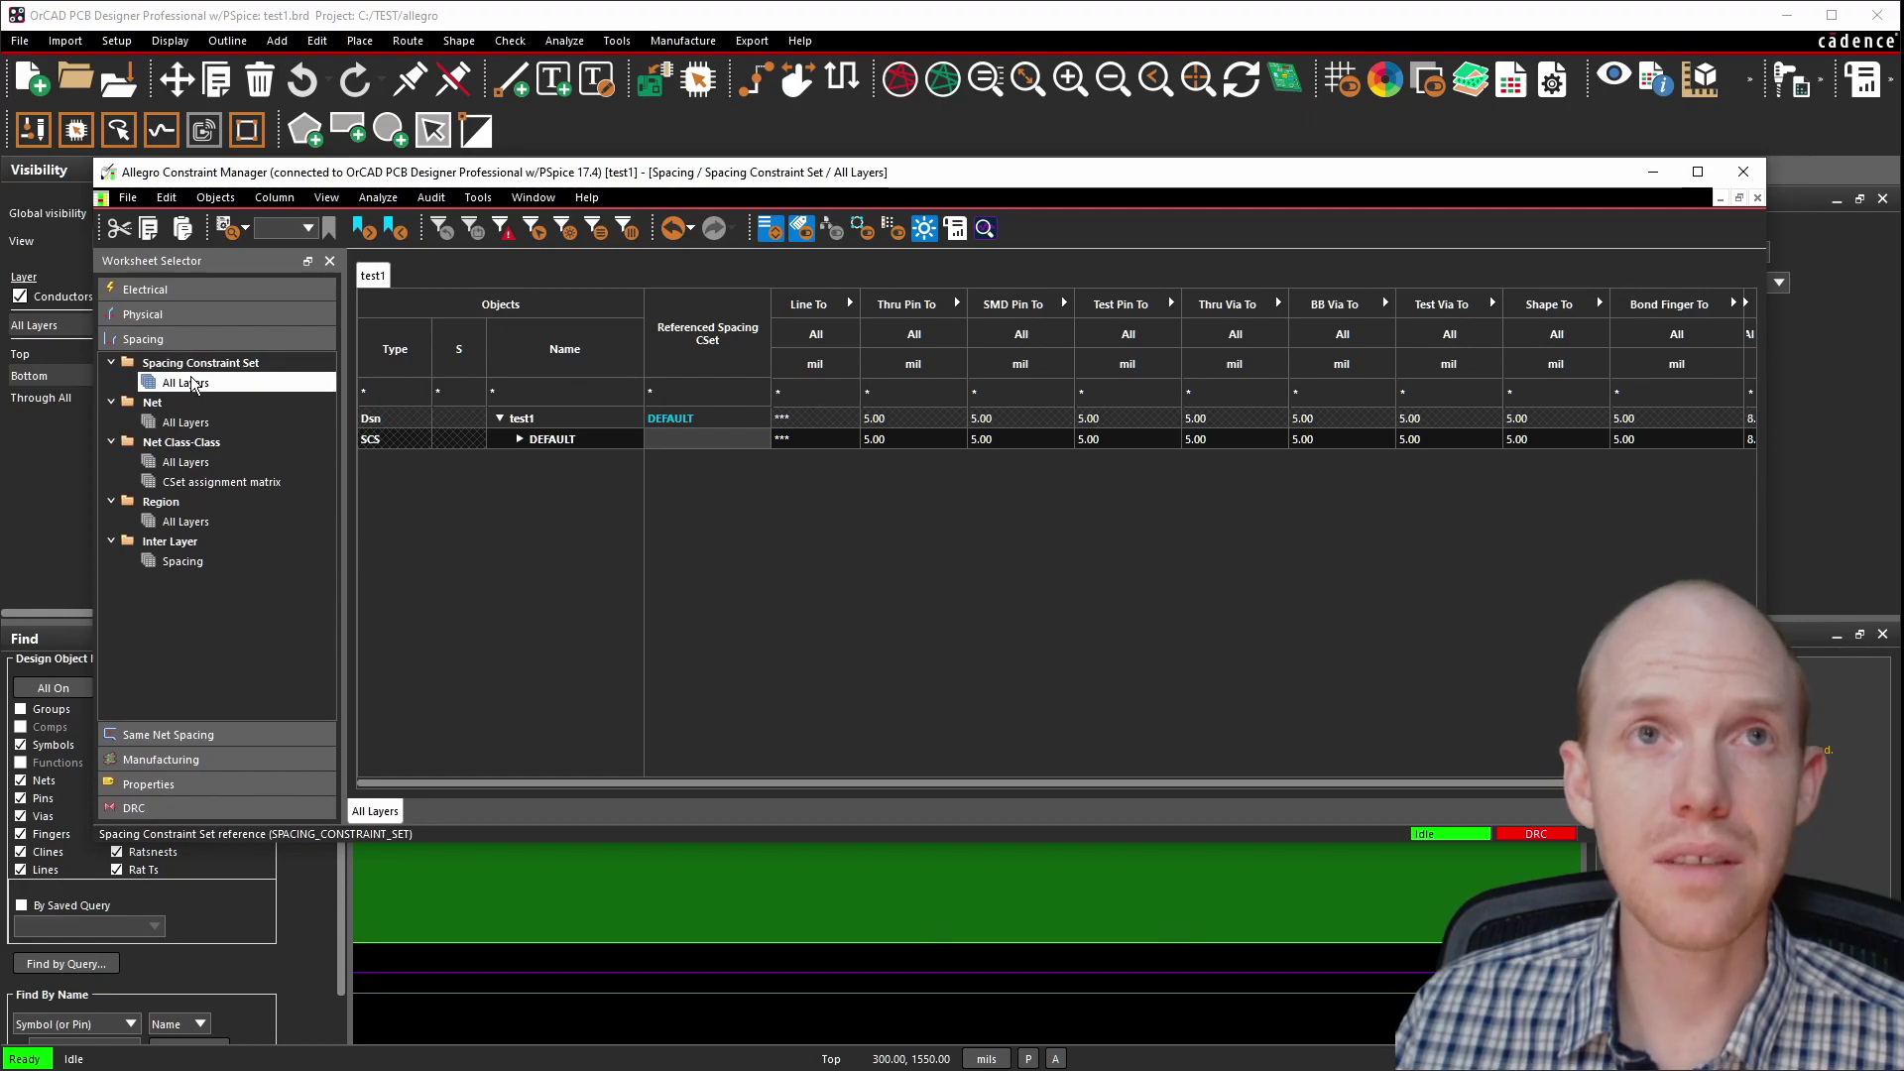
{"action": "left_click", "coordinate": [908, 439]}
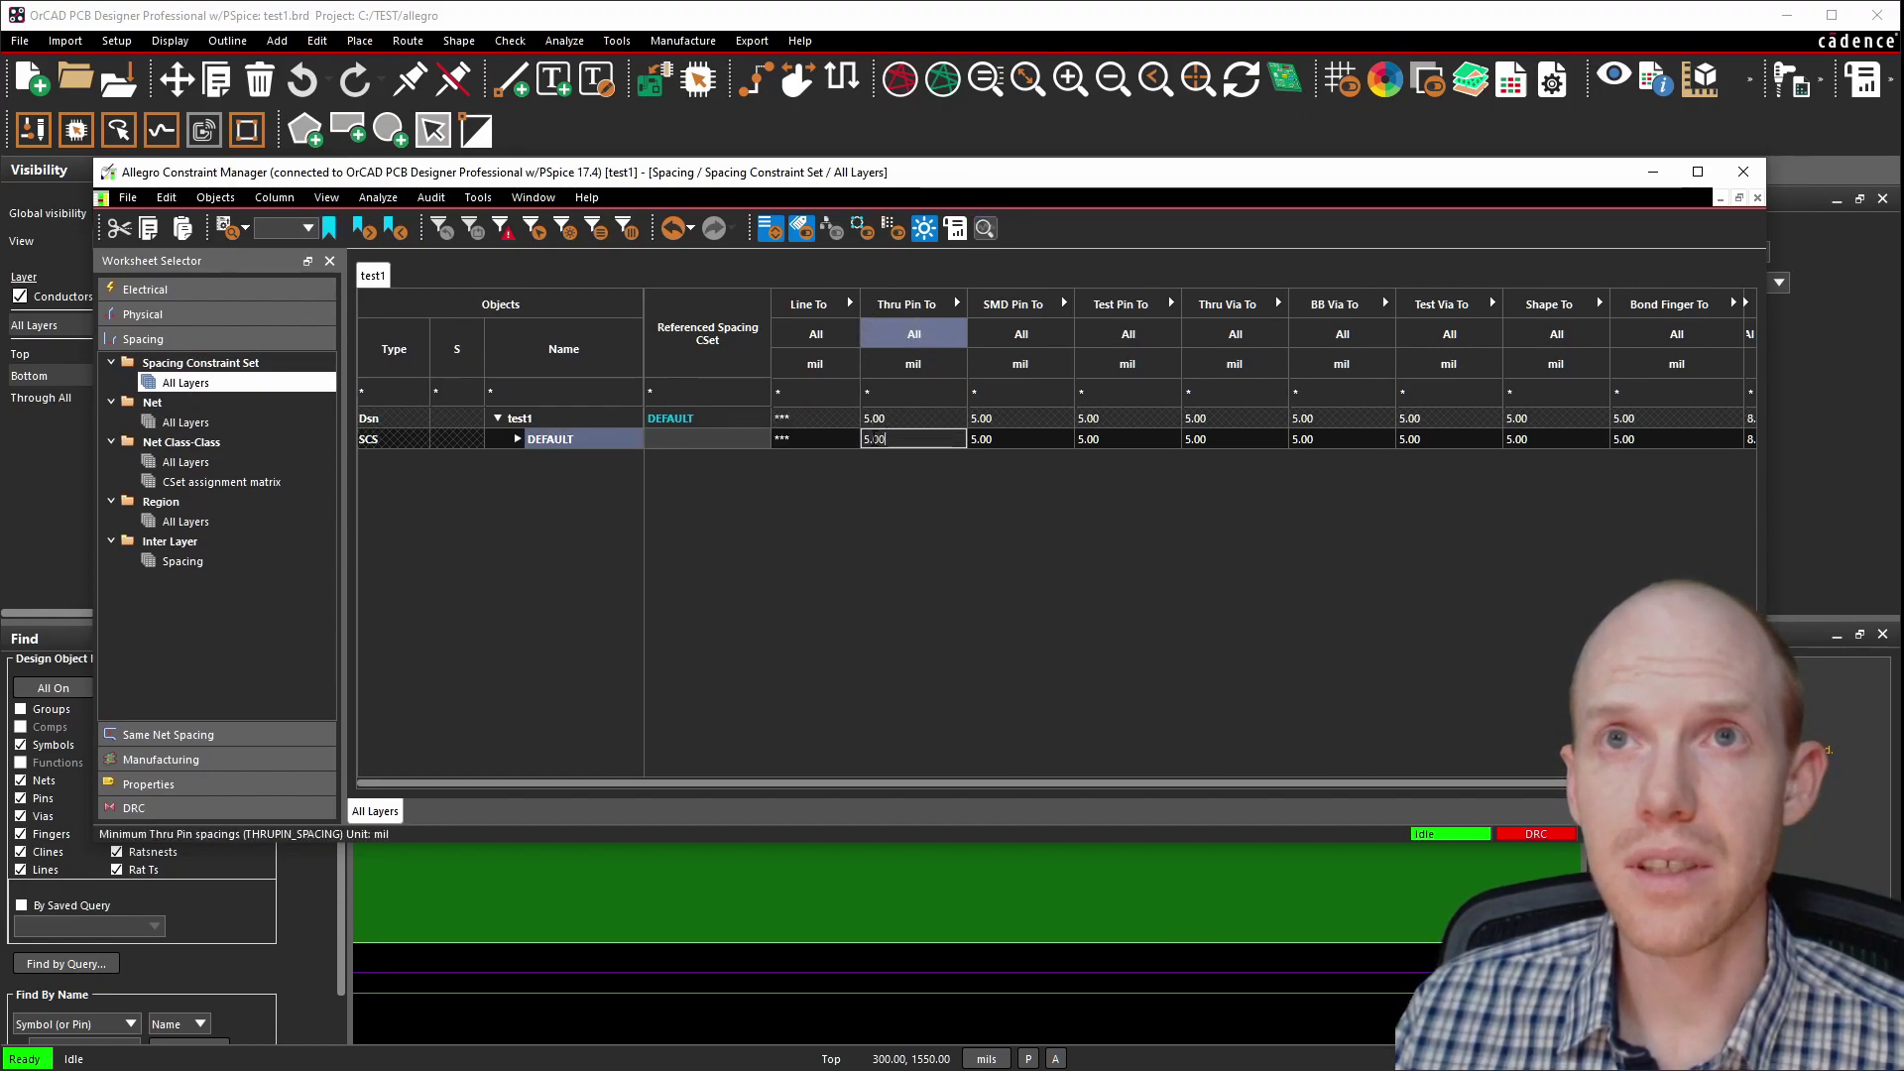
{"action": "type", "text": "15"}
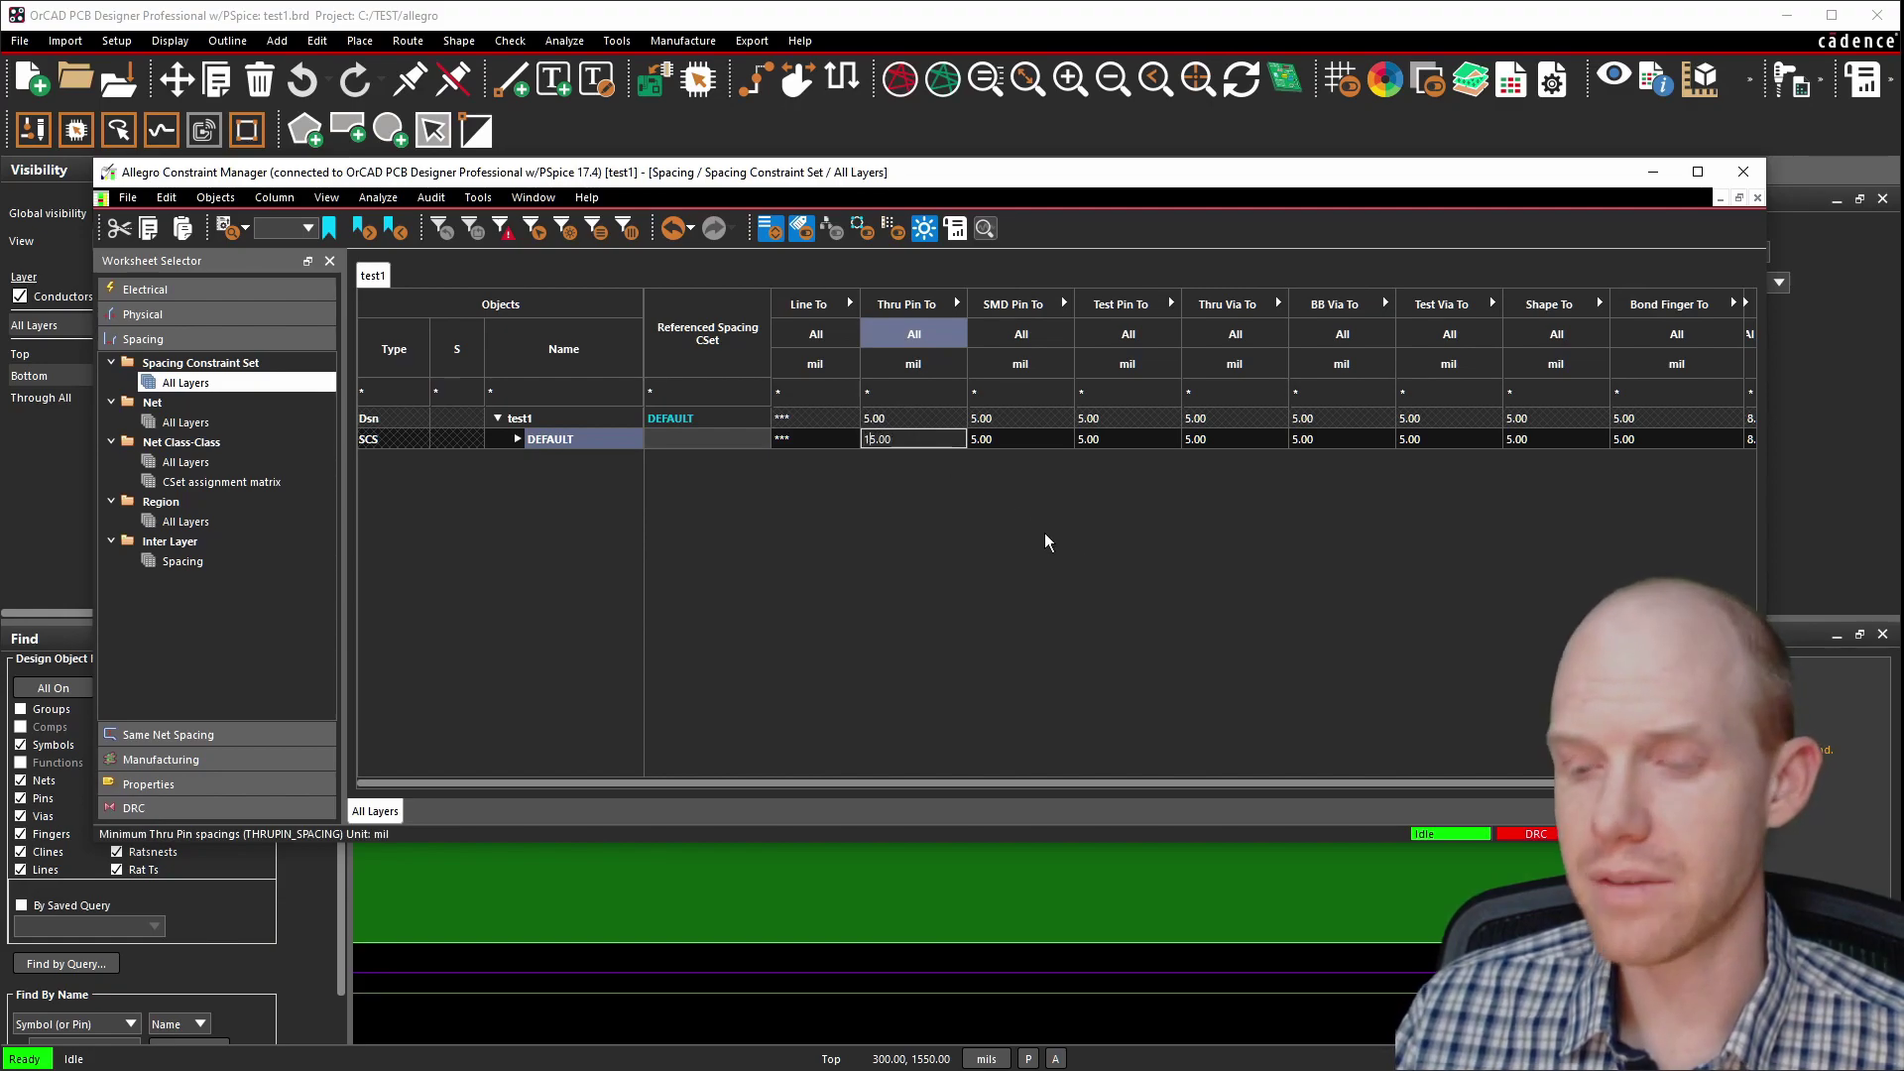
{"action": "key", "text": "Return"}
{"action": "left_click", "coordinate": [1742, 172]}
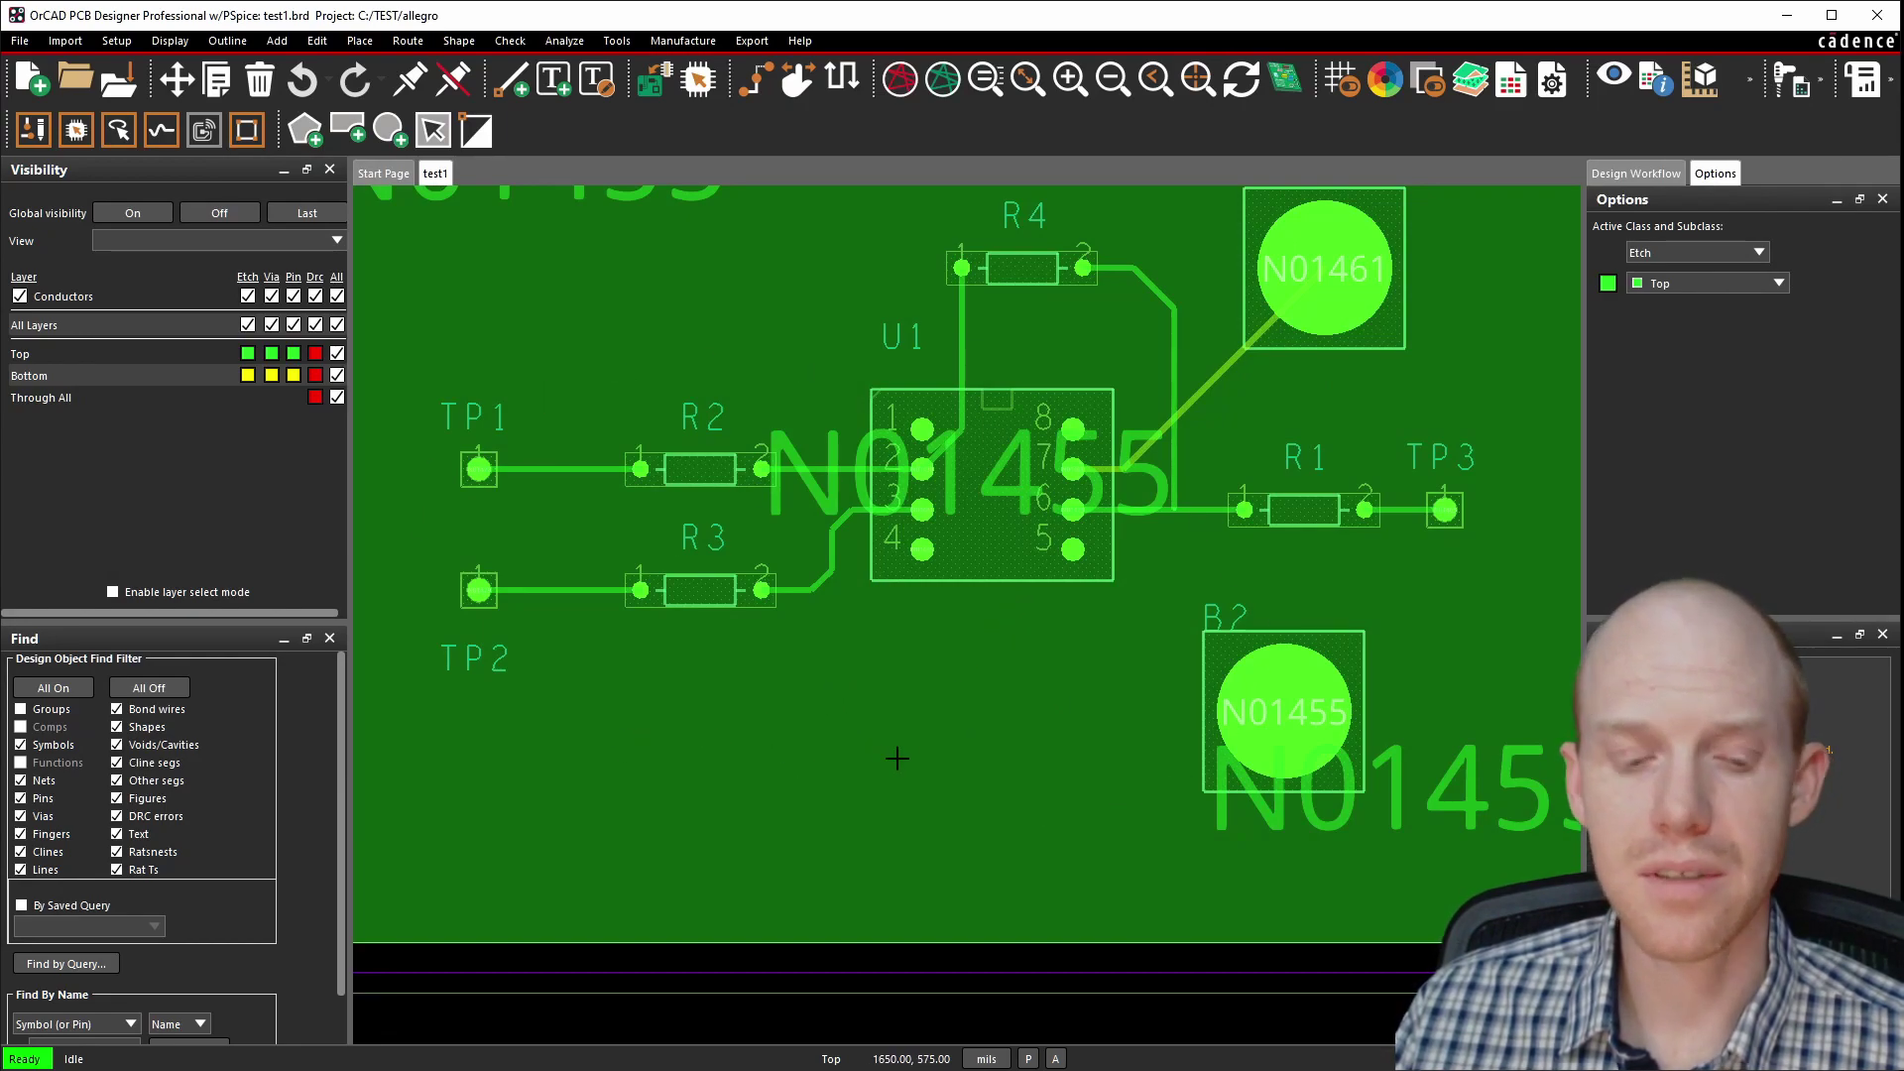
Update the top-layer N01455 copper shape to apply the new thru-pin spacing.
{"action": "left_click", "coordinate": [432, 130]}
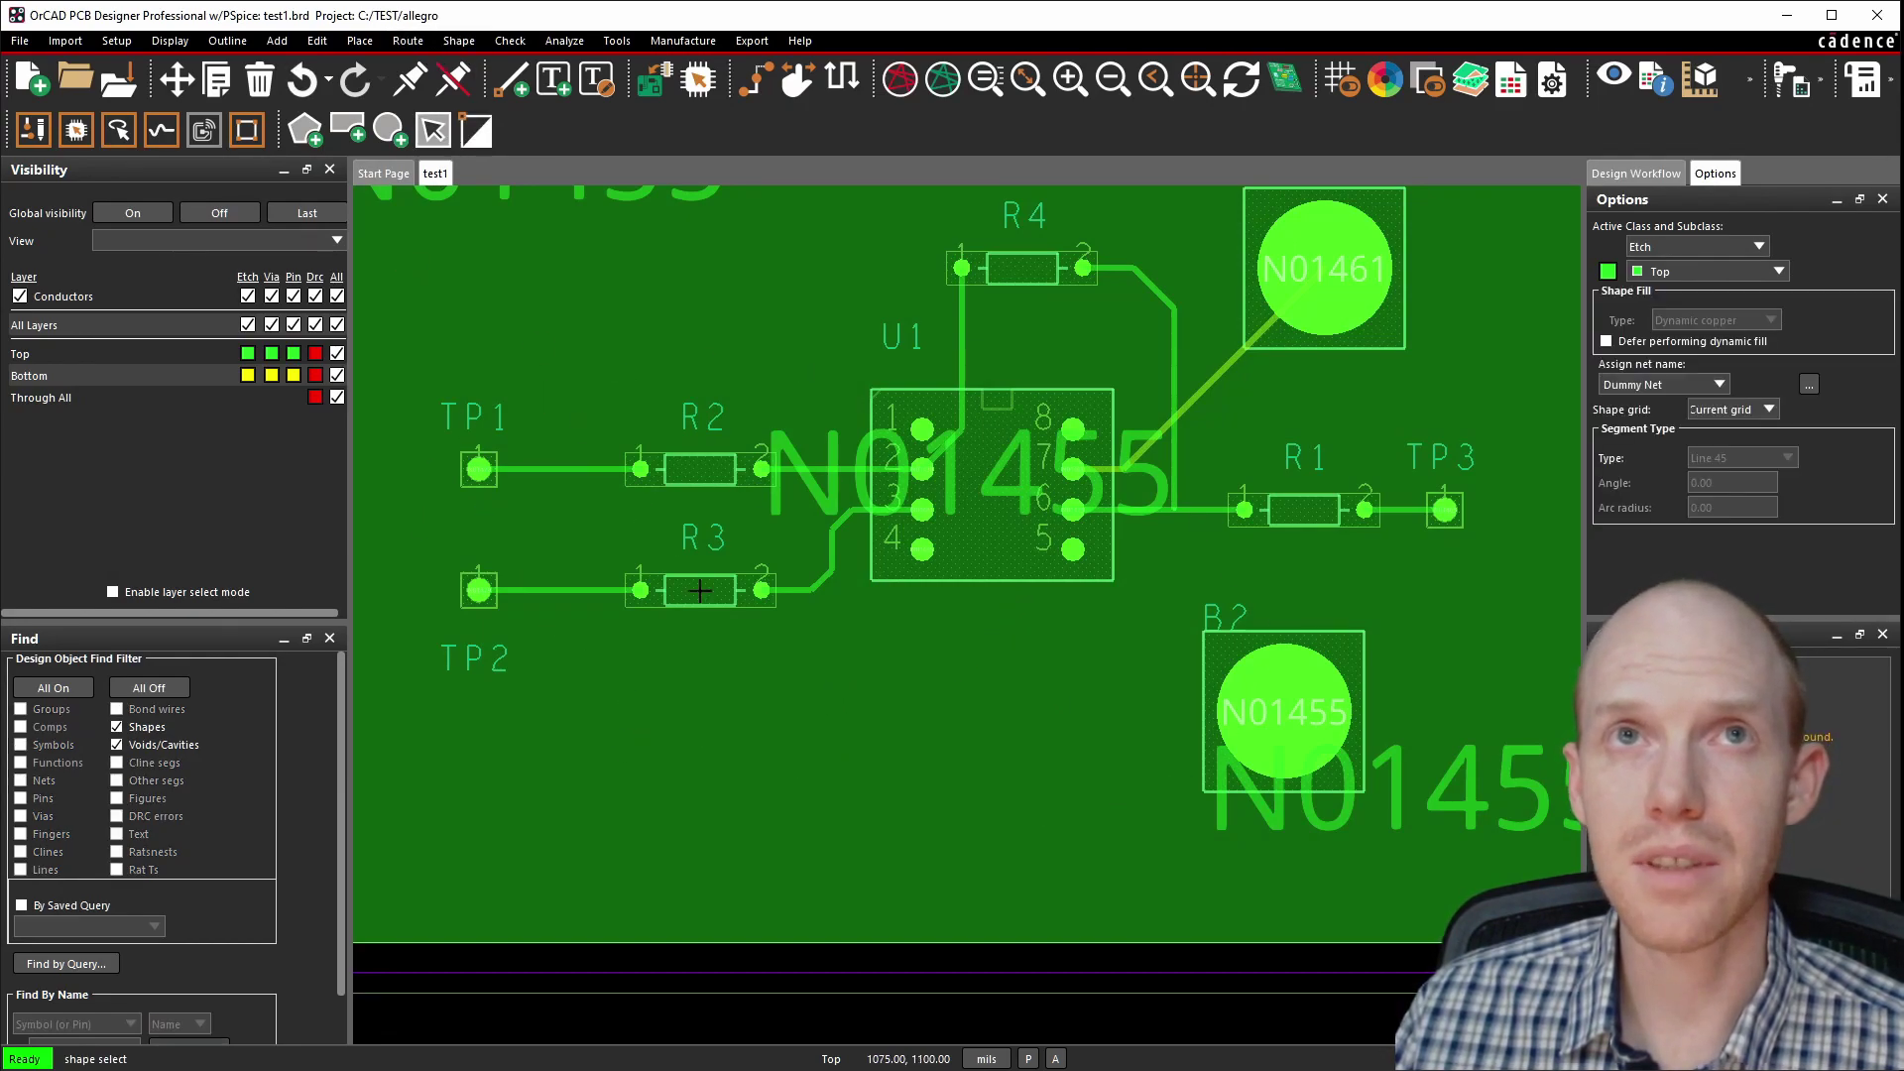
{"action": "left_click", "coordinate": [848, 708]}
{"action": "right_click", "coordinate": [849, 710]}
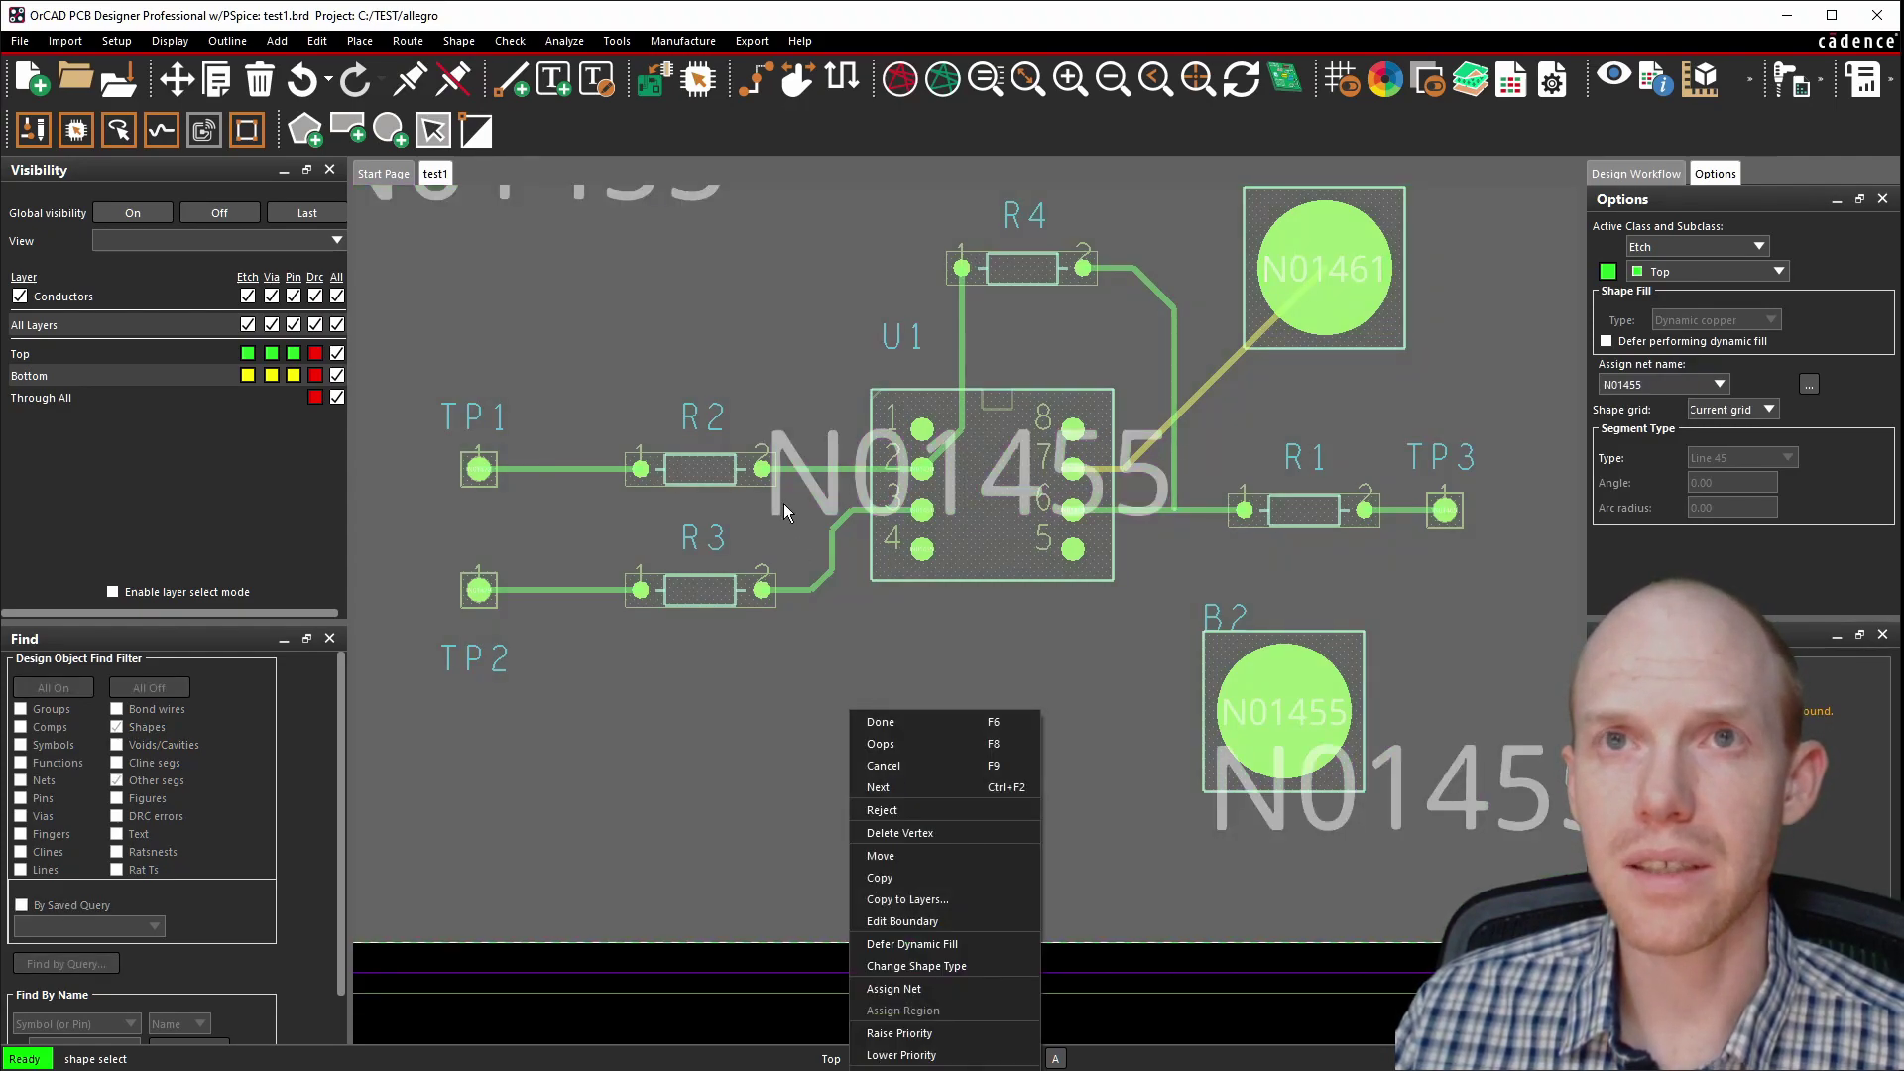
{"action": "right_click", "coordinate": [730, 289]}
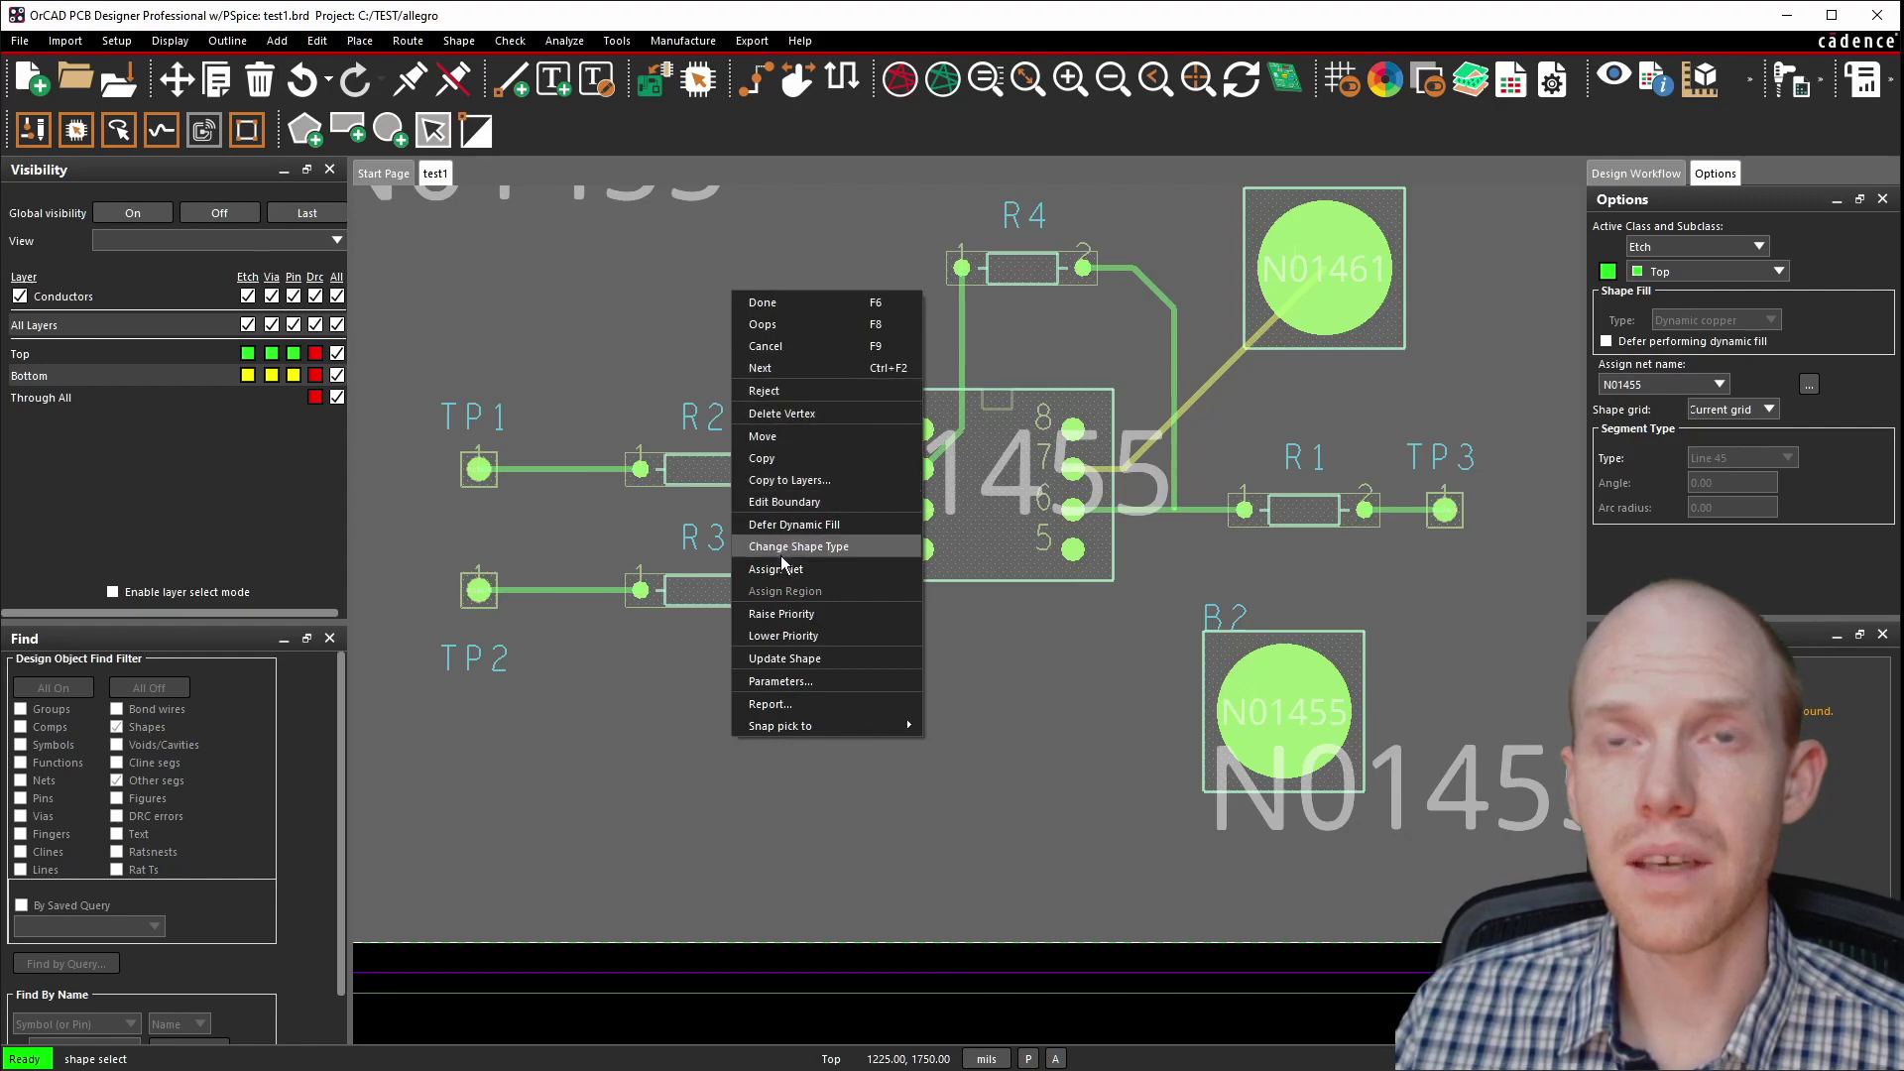
{"action": "left_click", "coordinate": [786, 659]}
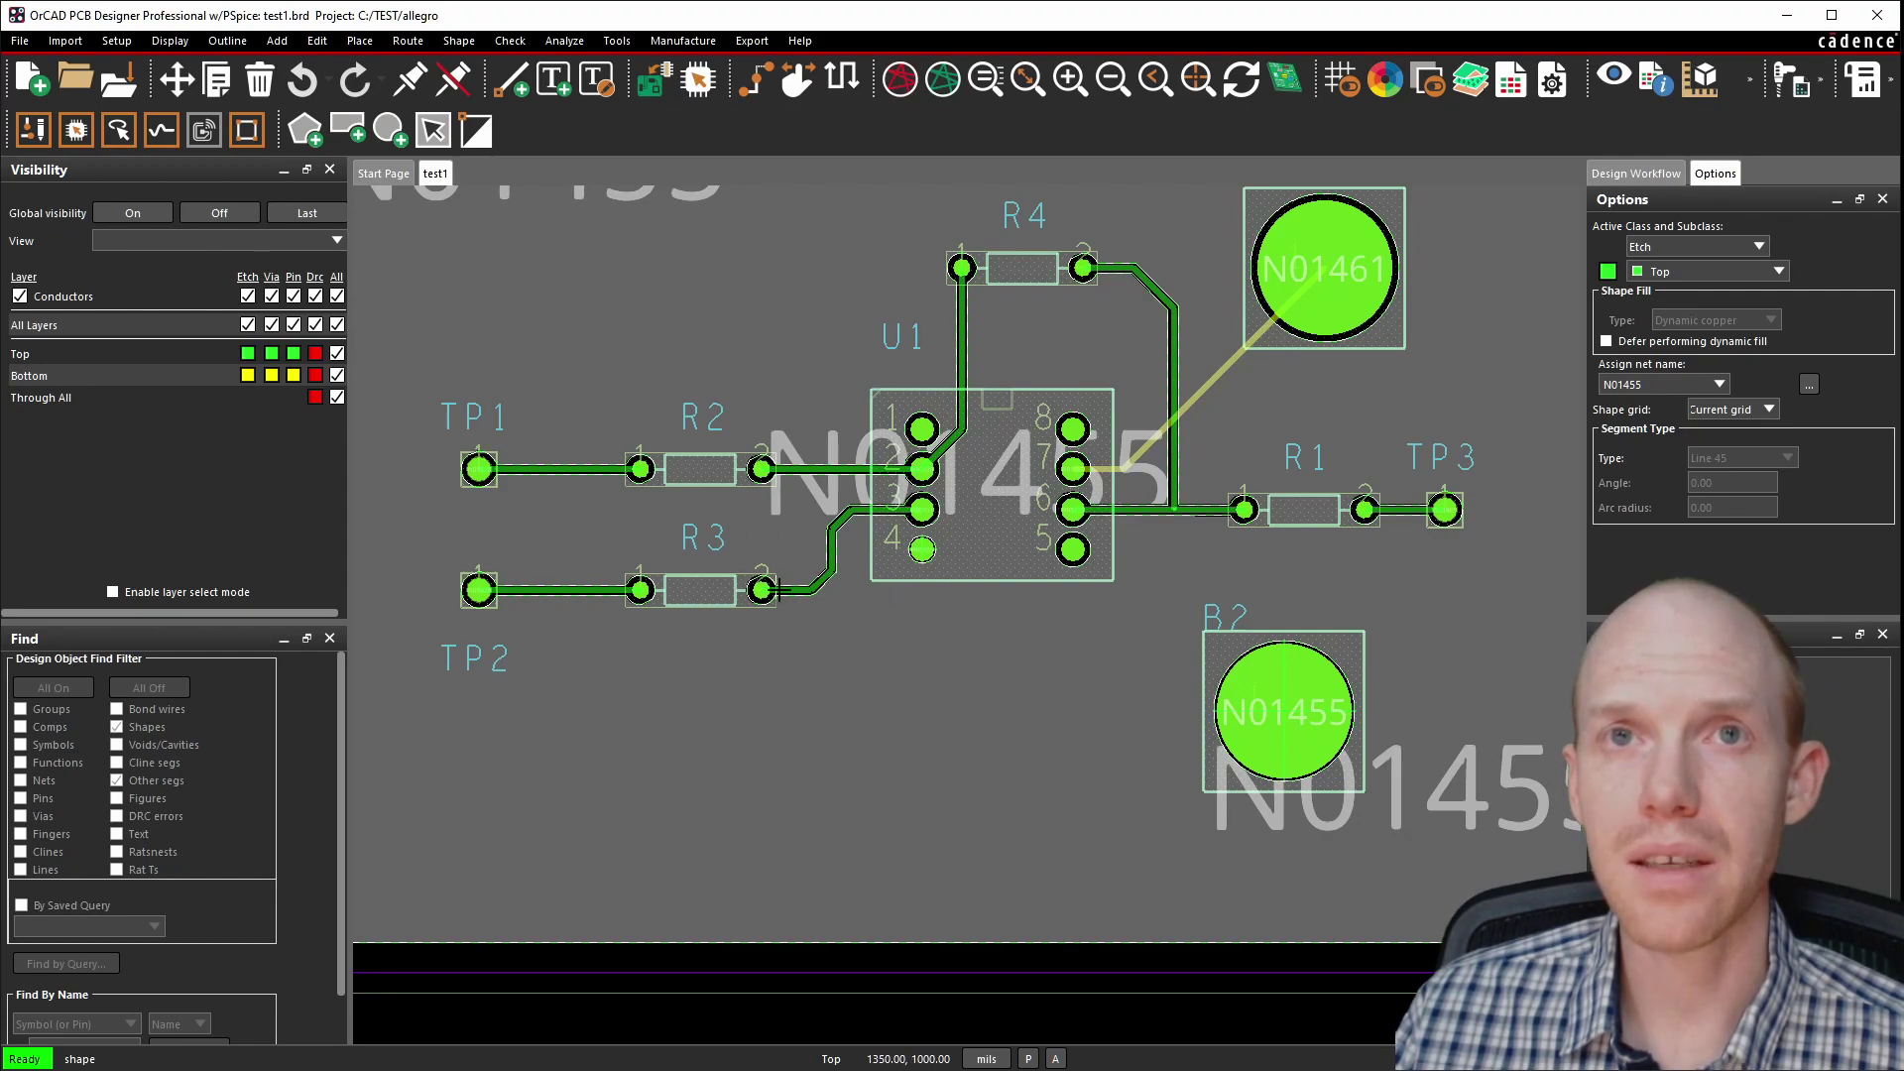
{"action": "scroll", "coordinate": [779, 591], "scroll_direction": "up", "scroll_amount": 2}
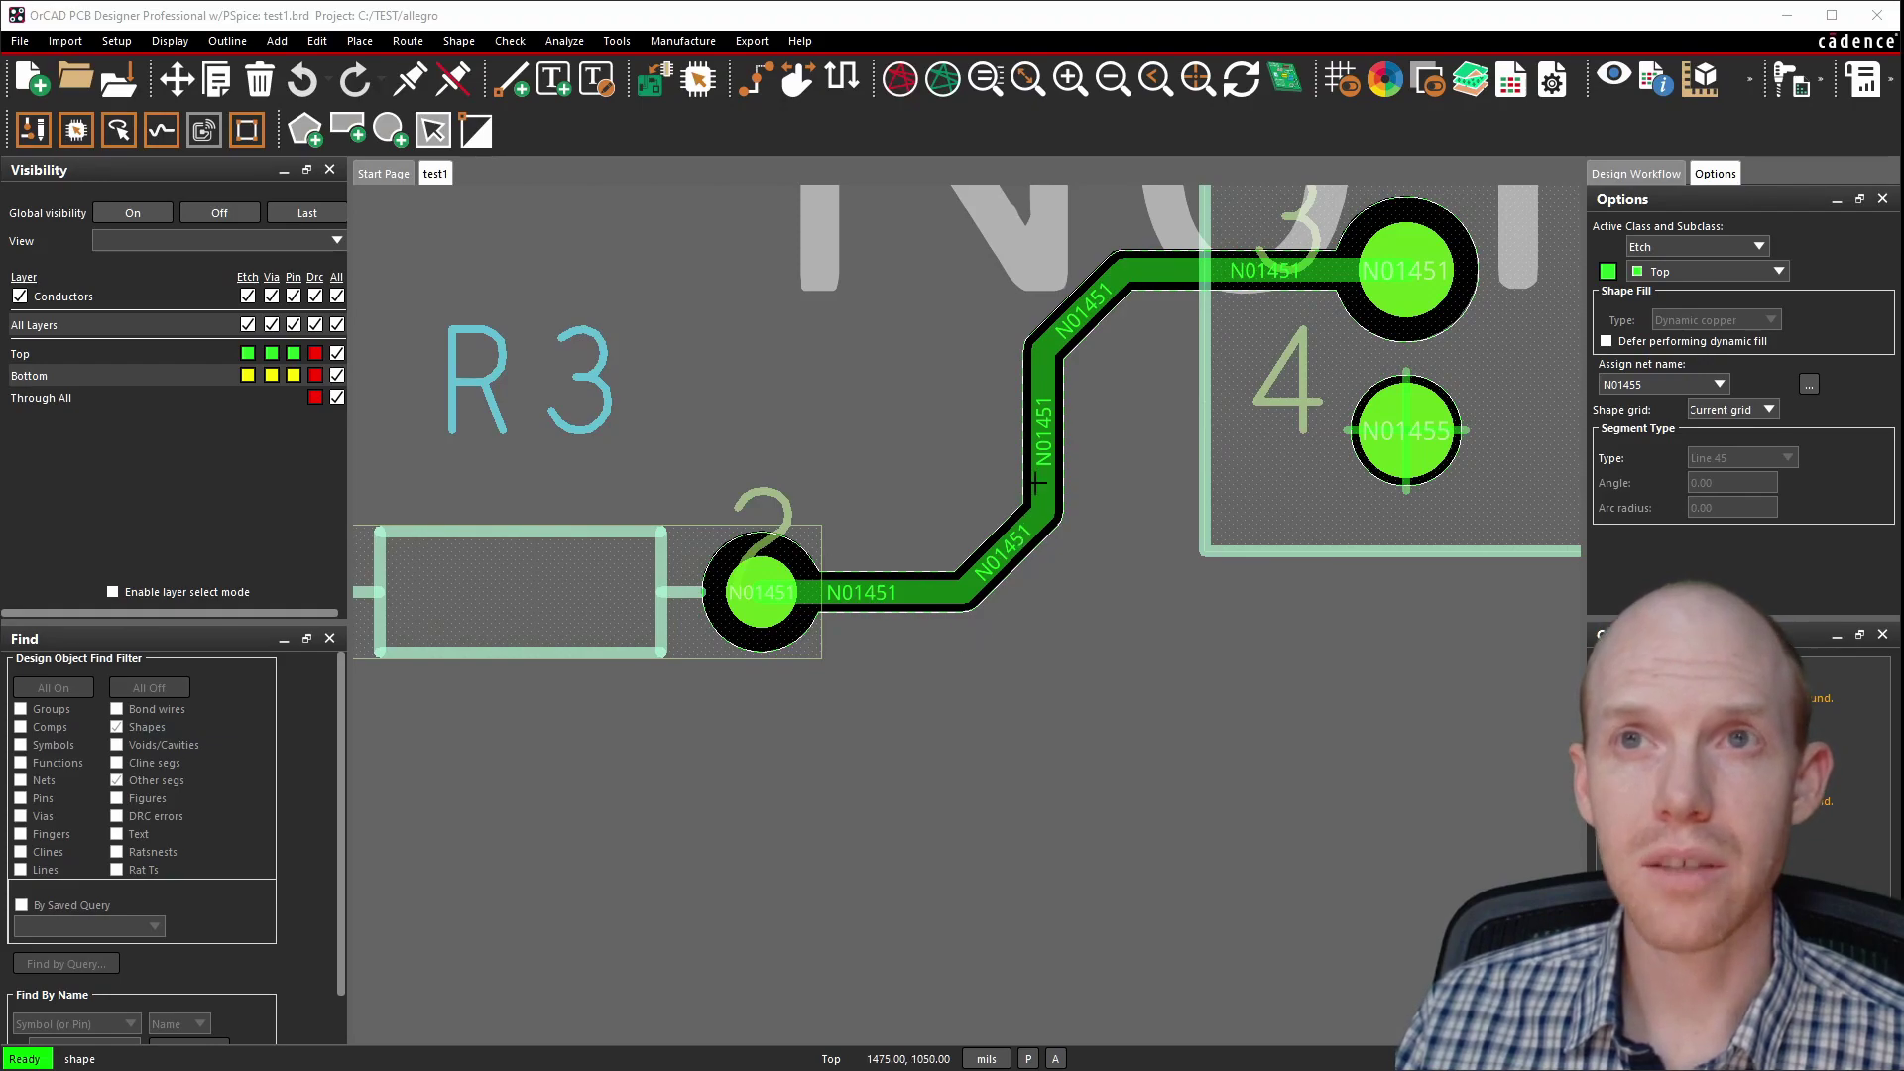
{"action": "left_click", "coordinate": [121, 41]}
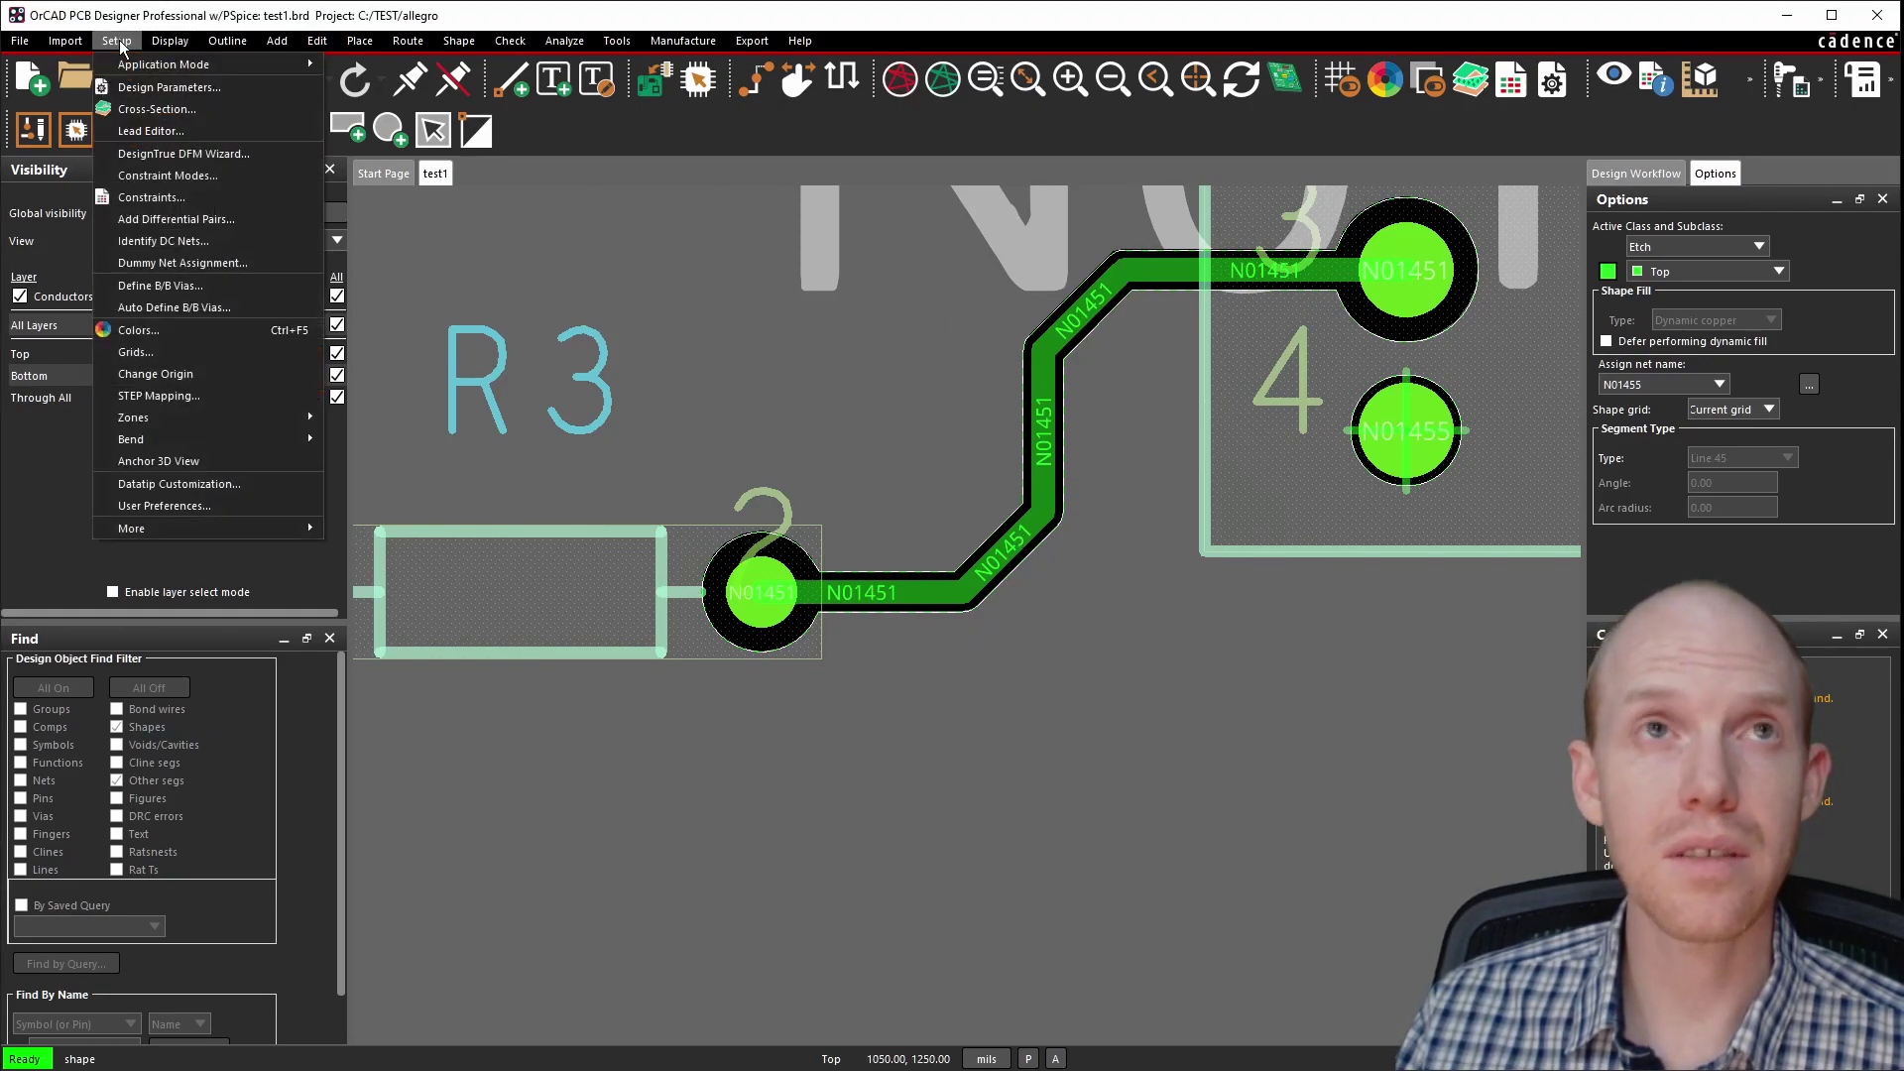
{"action": "left_click", "coordinate": [157, 202]}
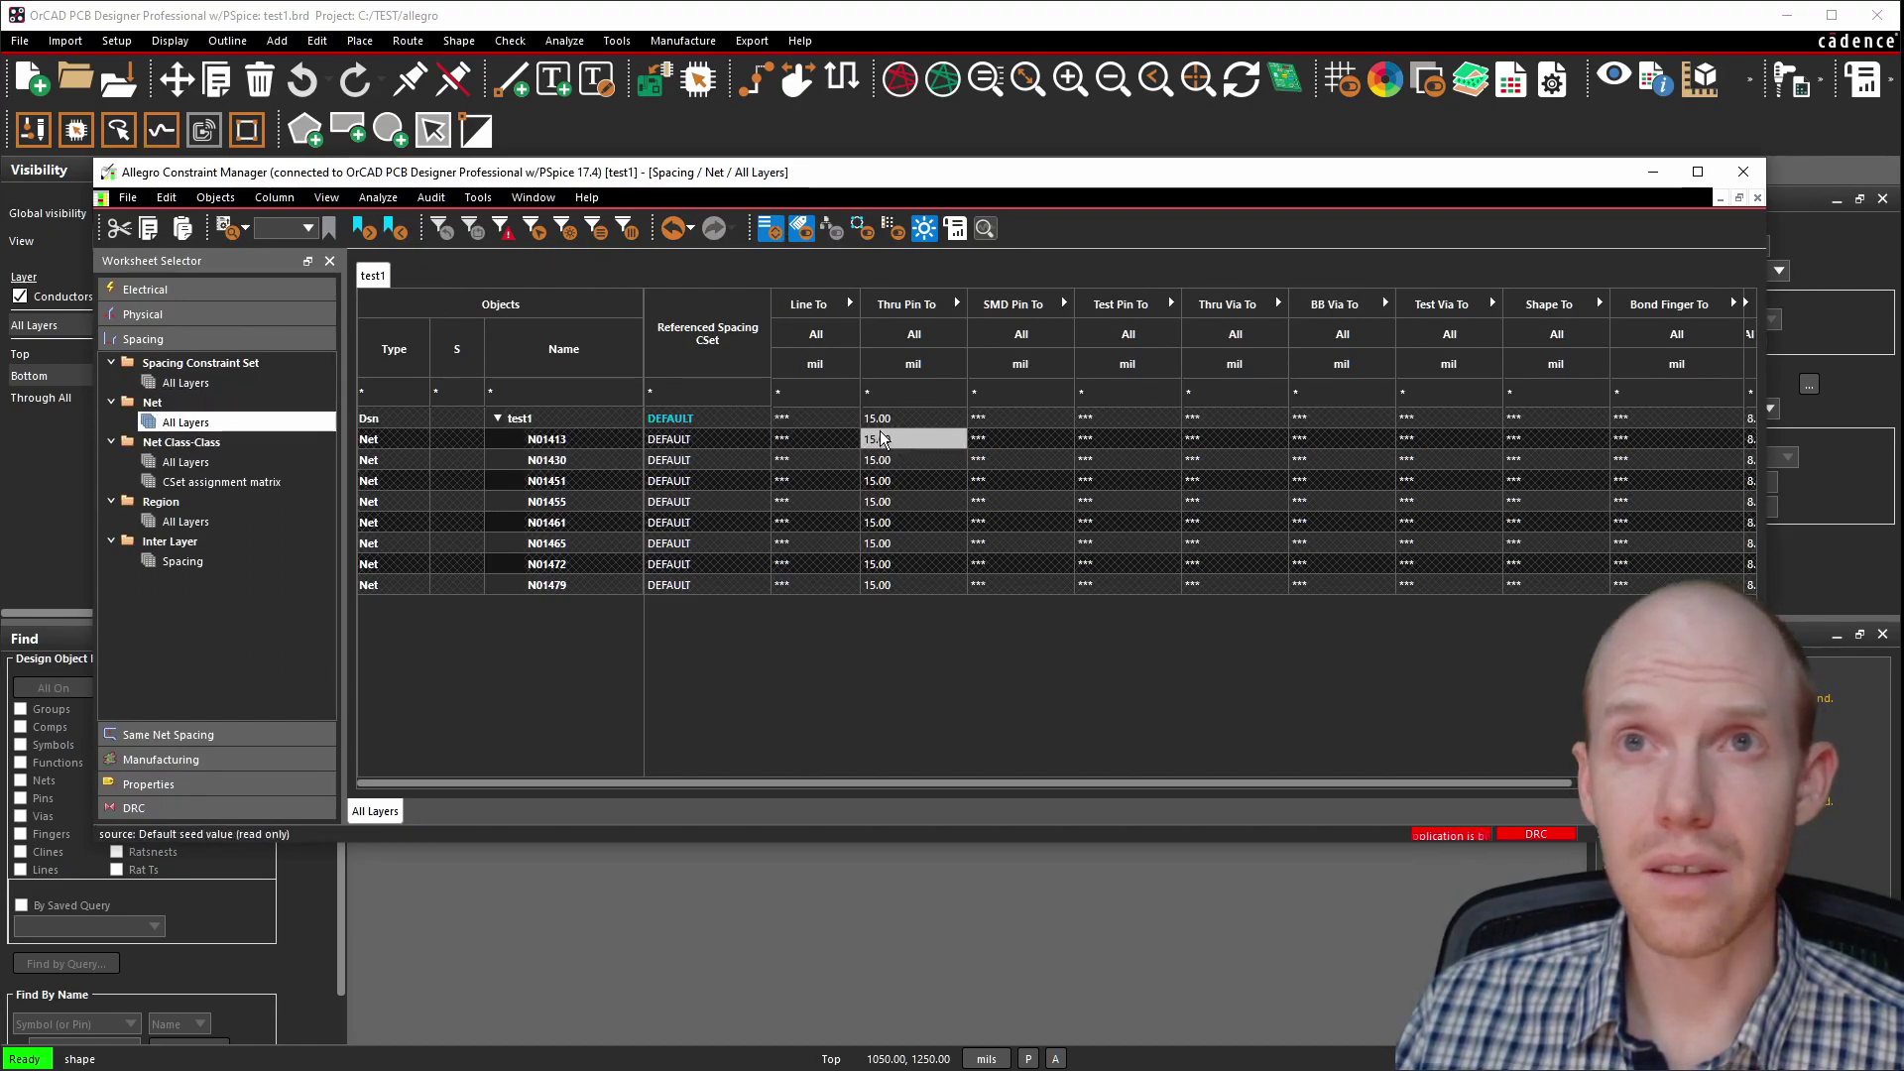
{"action": "left_click", "coordinate": [801, 414]}
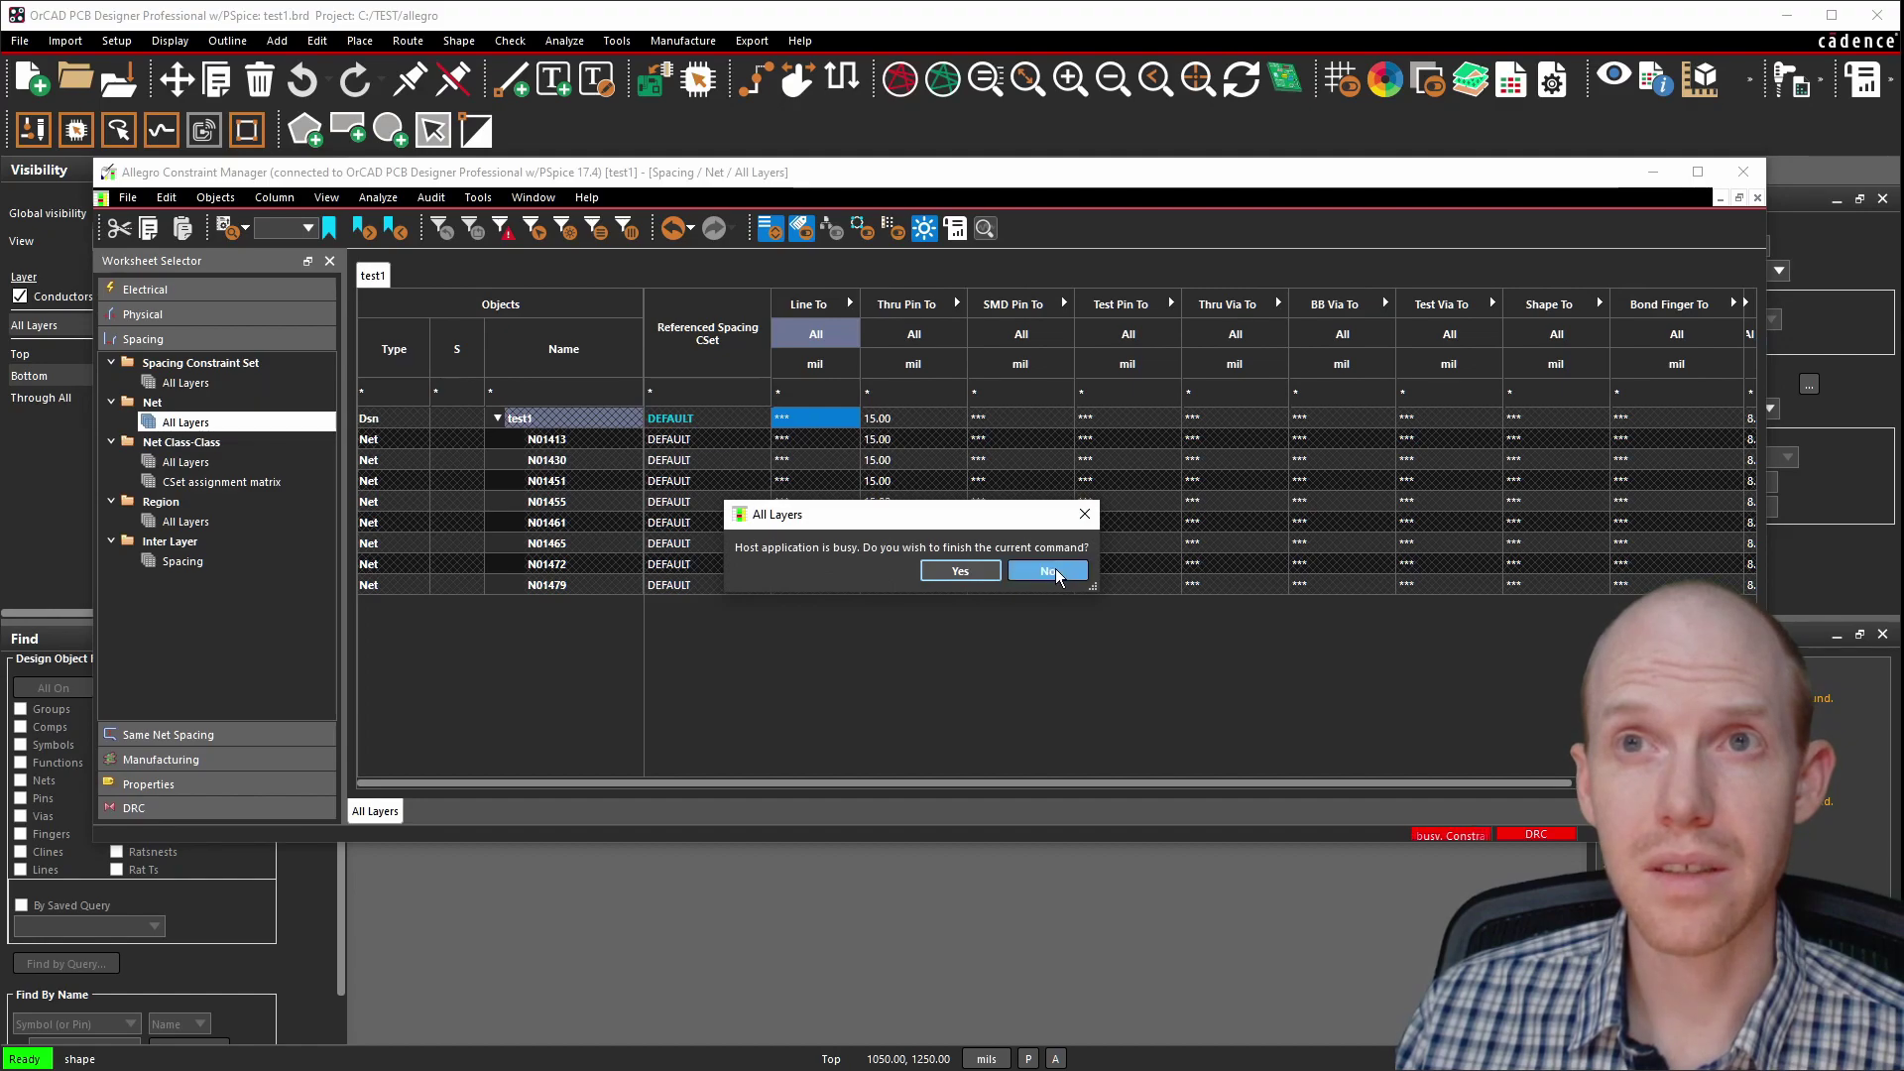
{"action": "left_click", "coordinate": [813, 438]}
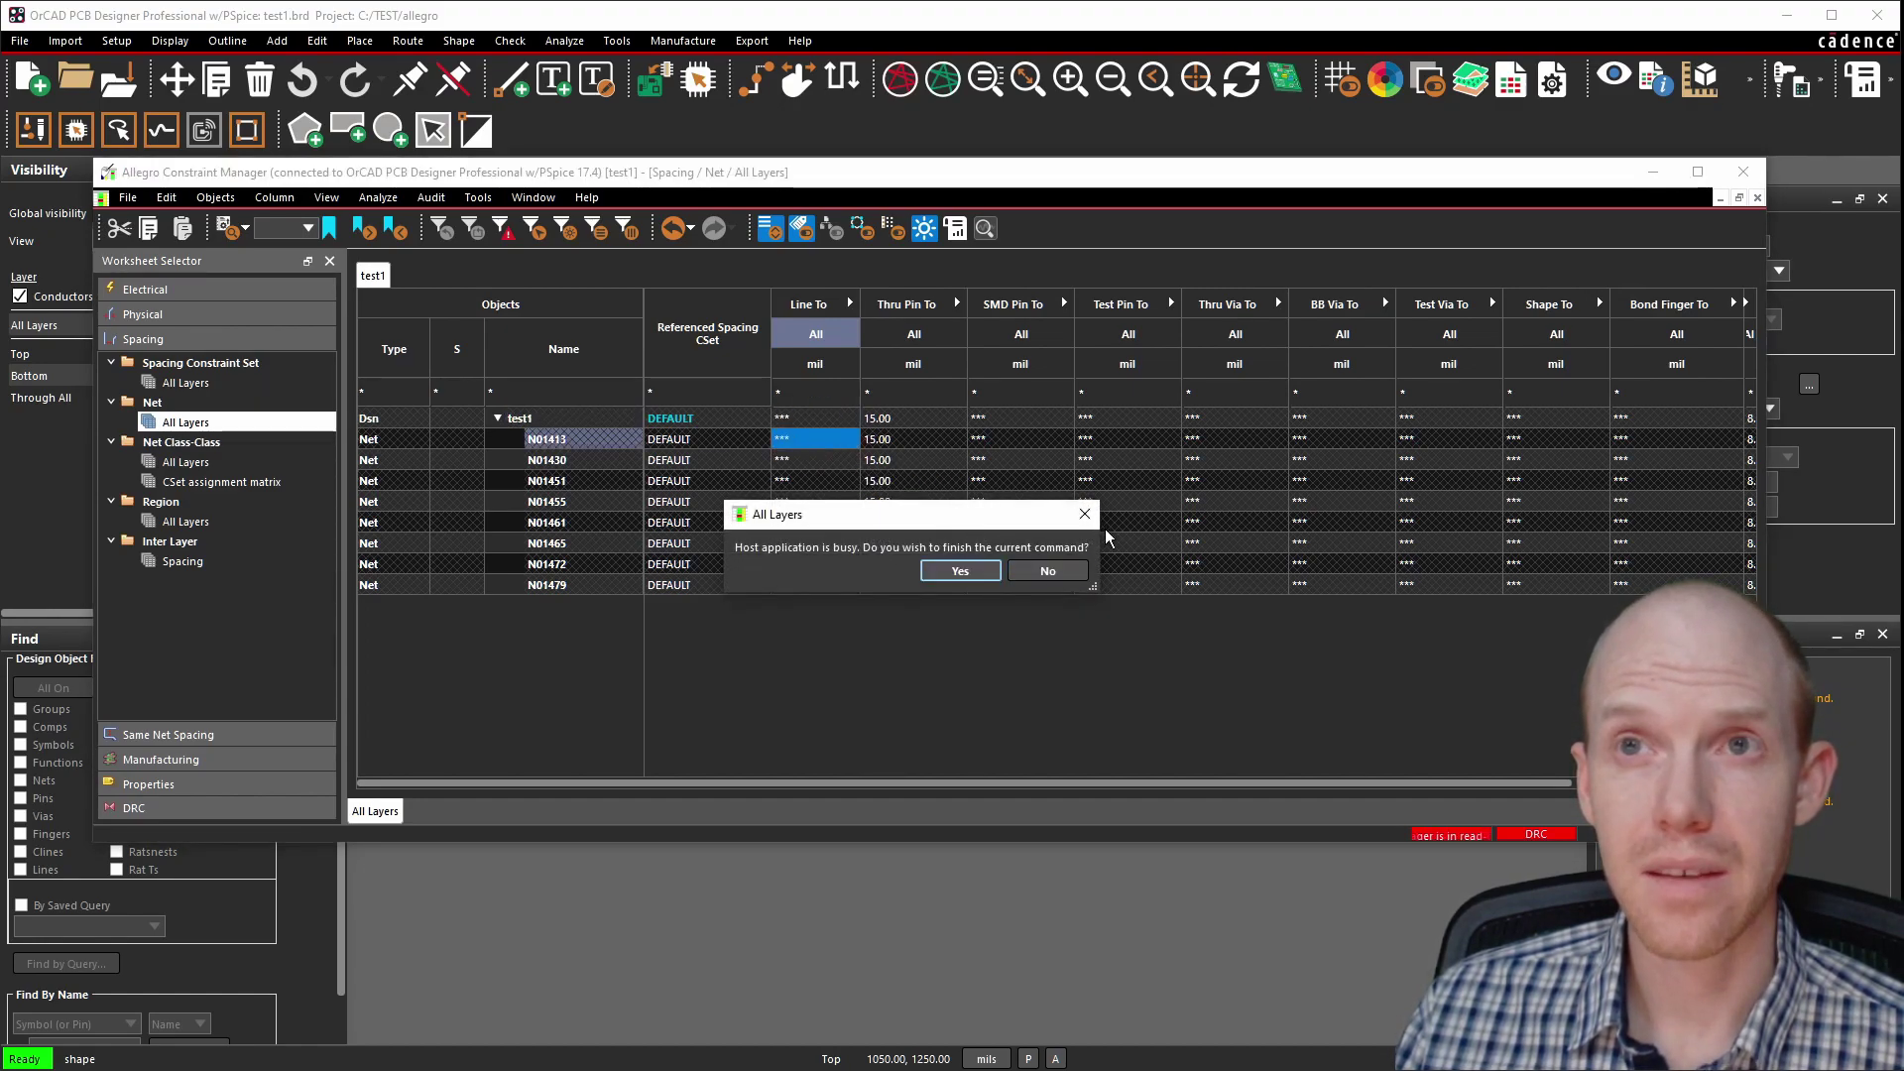
{"action": "left_click", "coordinate": [1050, 571]}
{"action": "left_click", "coordinate": [1742, 174]}
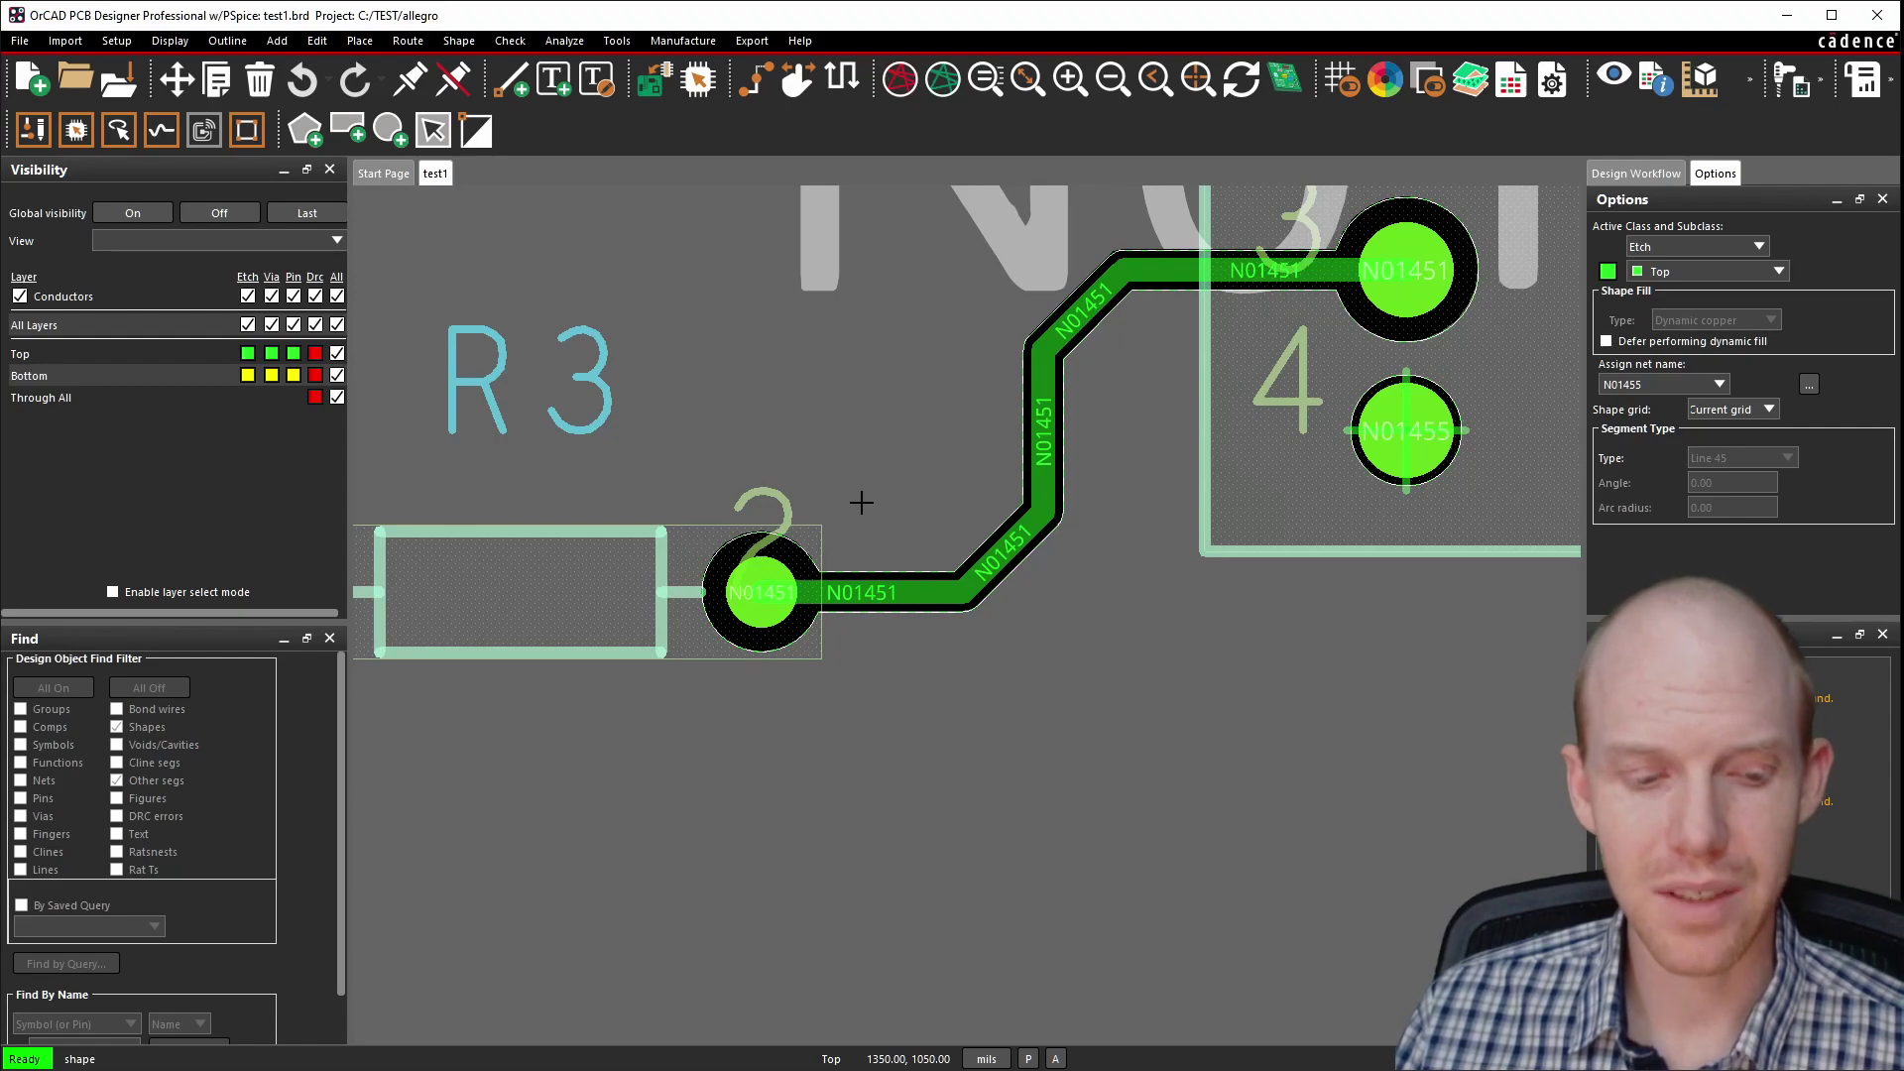
{"action": "key", "text": "Escape"}
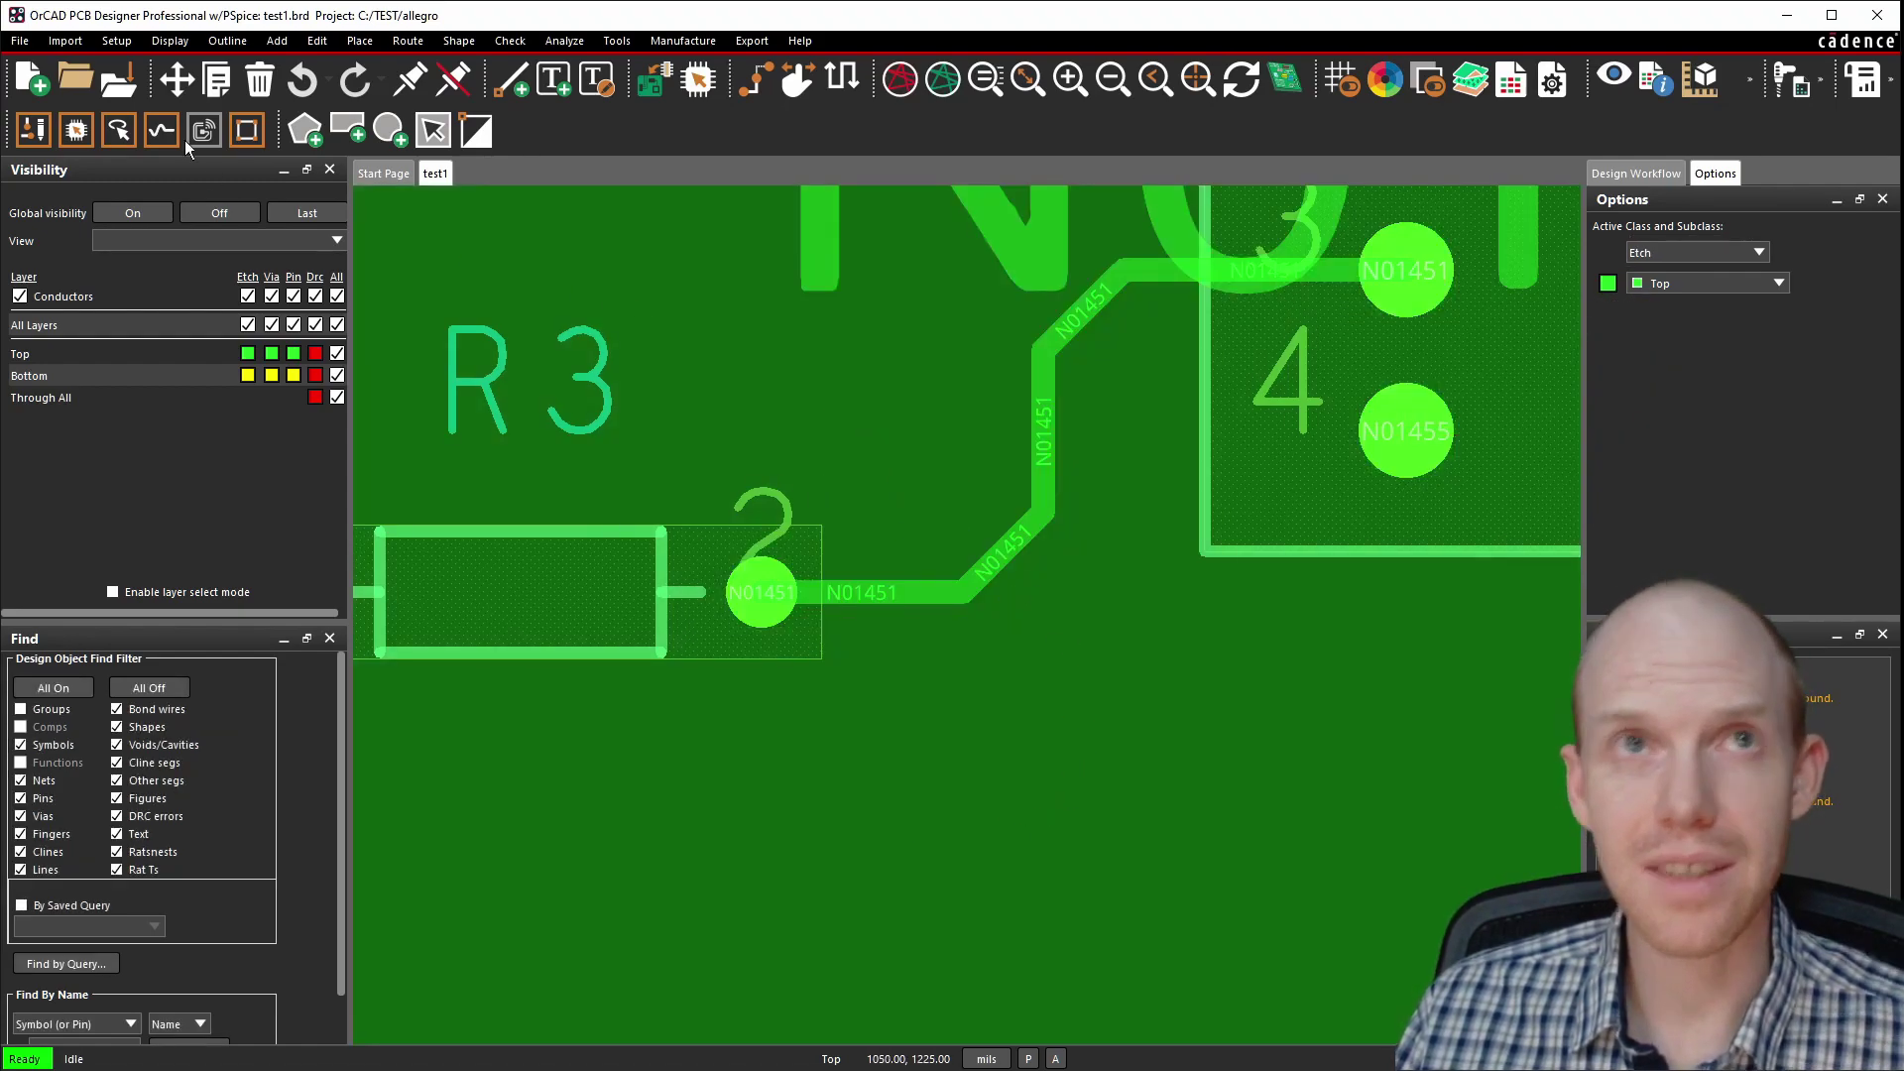
Set the Line To All spacing of net N01413 to 15 mil in the net spacing constraints for all layers.
{"action": "left_click", "coordinate": [116, 40]}
{"action": "left_click", "coordinate": [163, 208]}
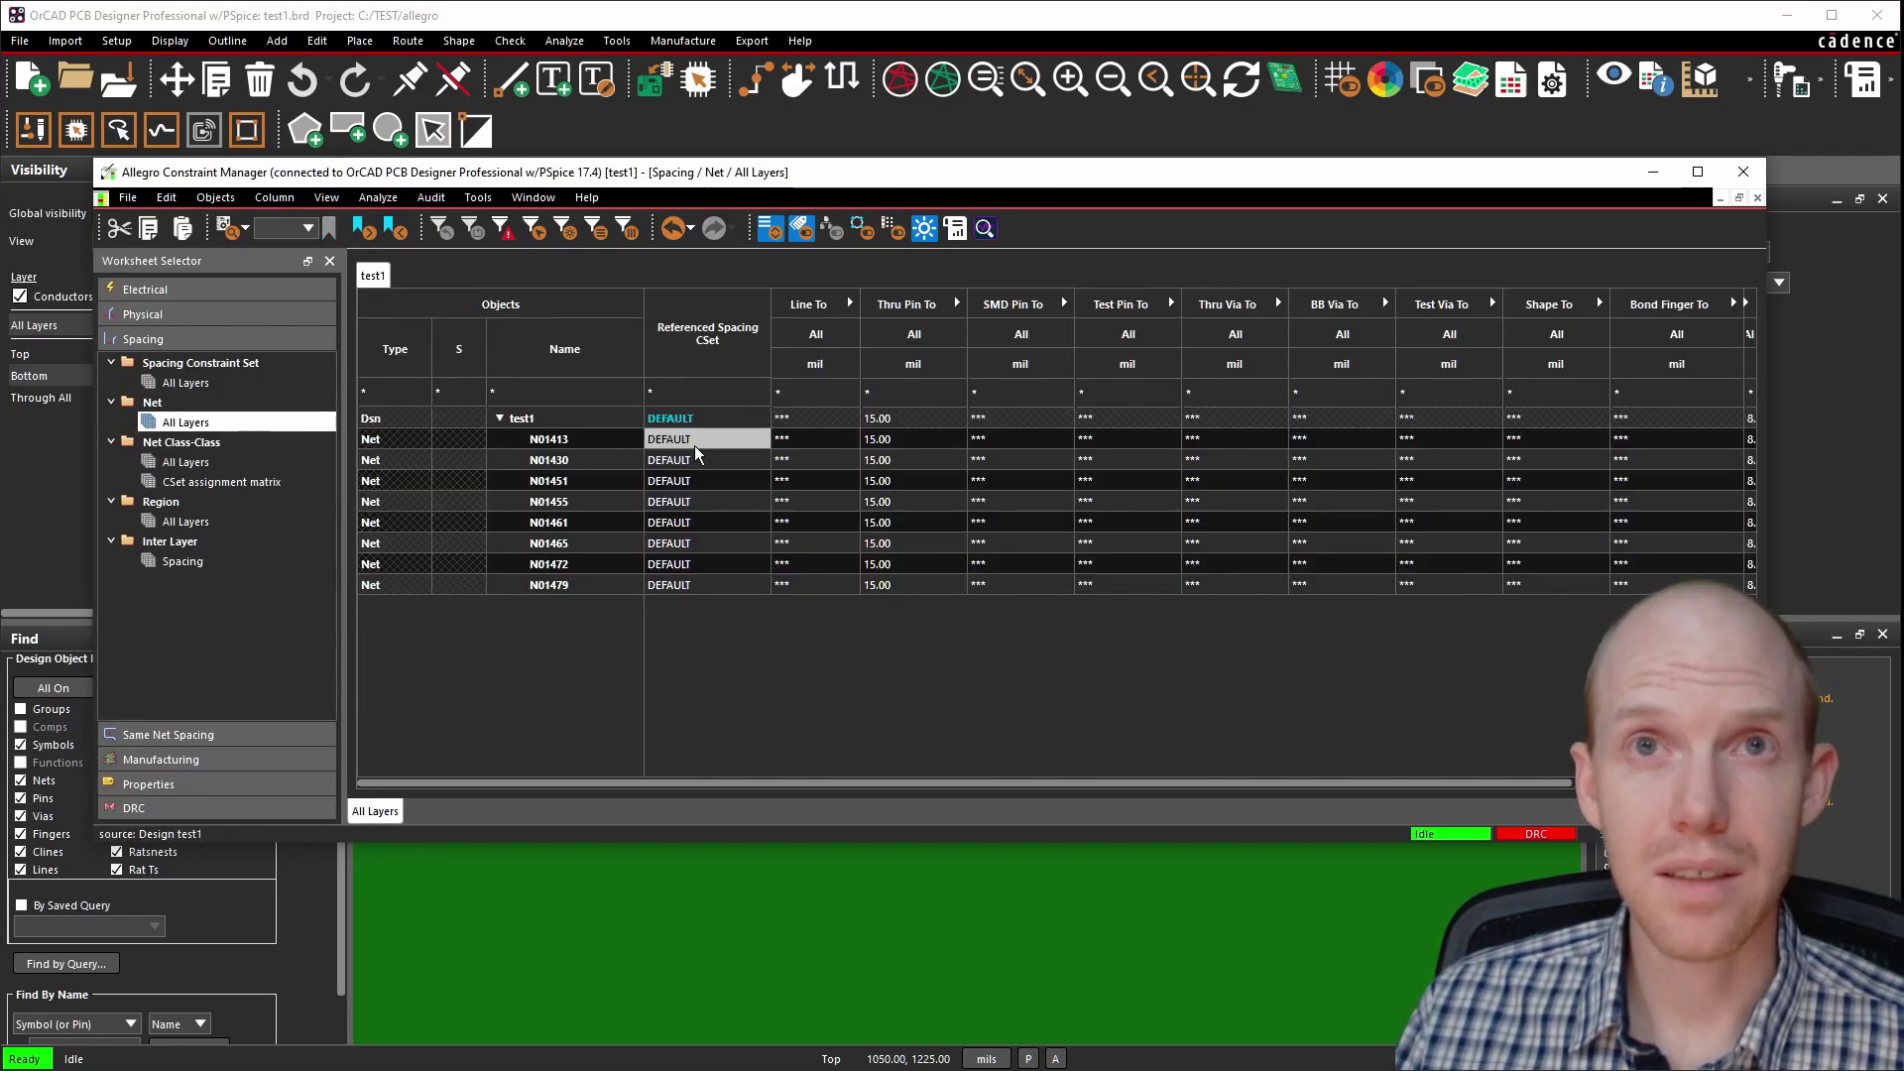
{"action": "left_click", "coordinate": [797, 419]}
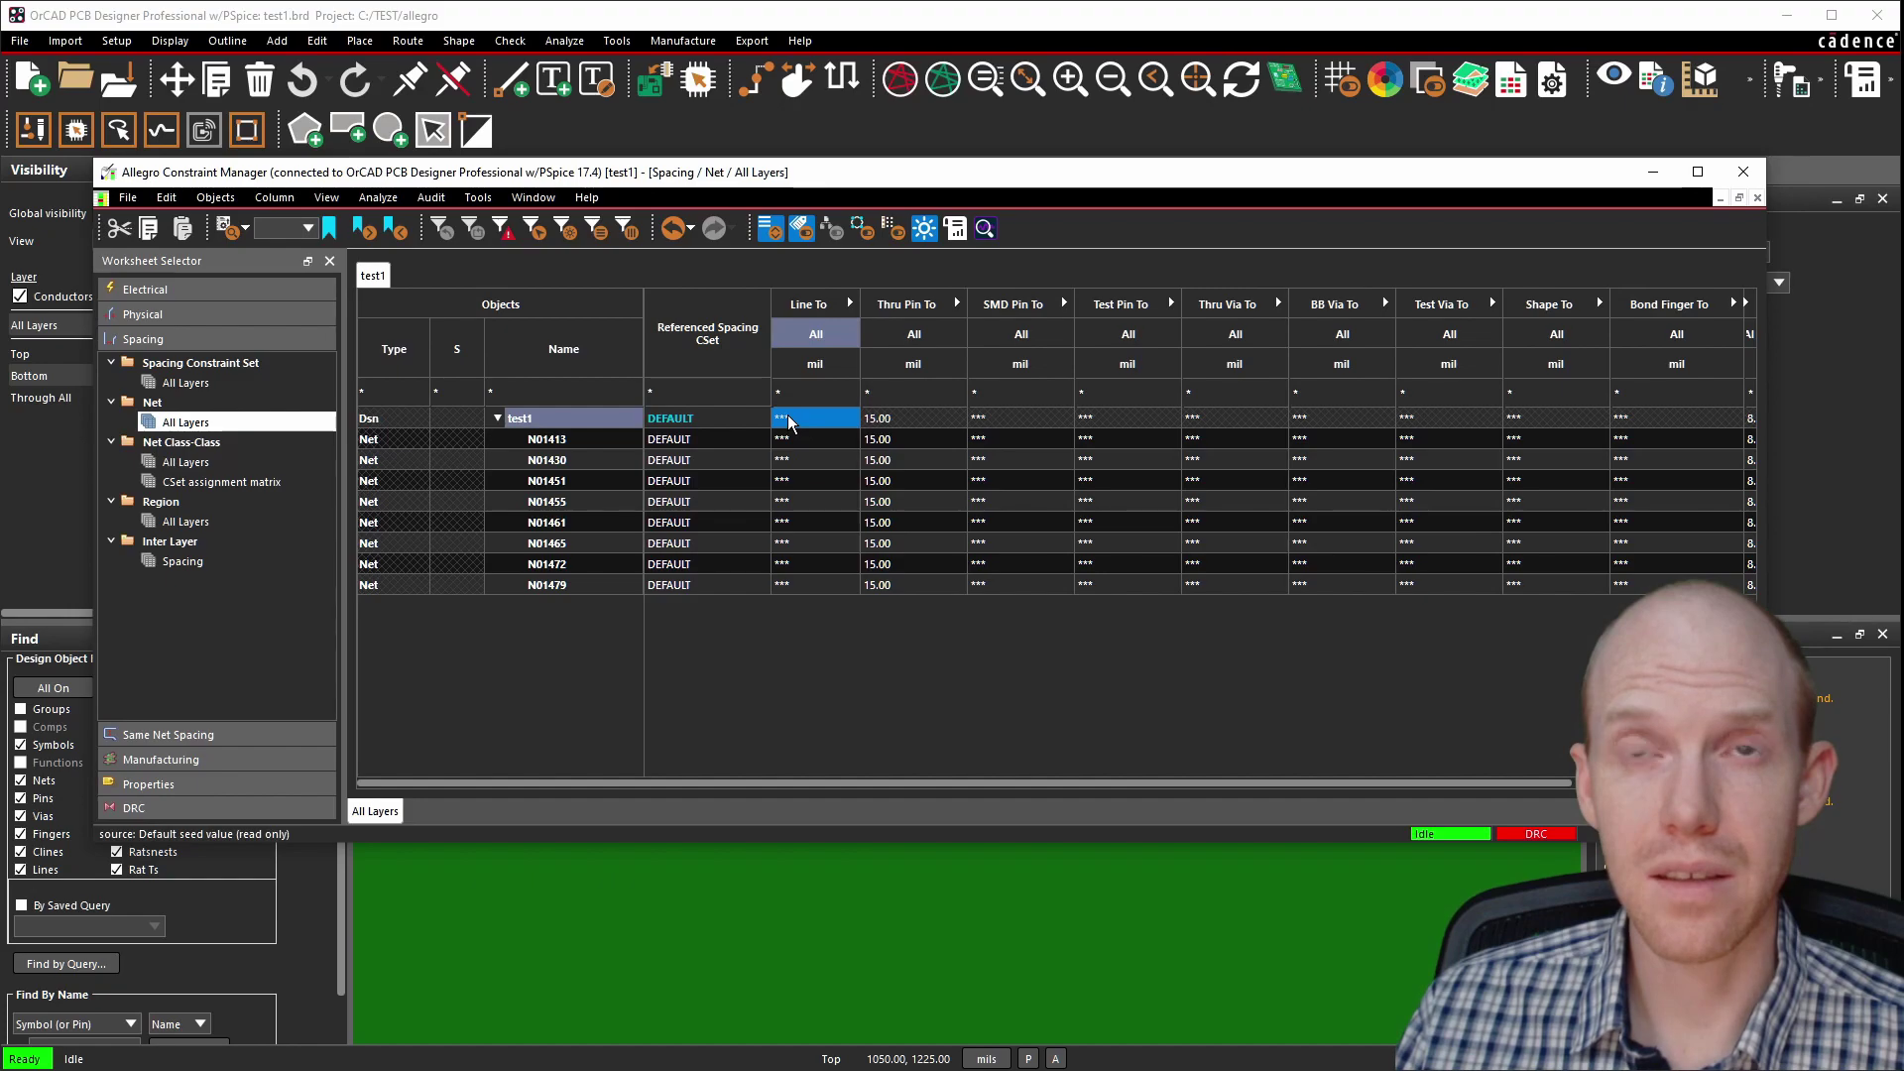
{"action": "left_click", "coordinate": [797, 419]}
{"action": "left_click", "coordinate": [1261, 586]}
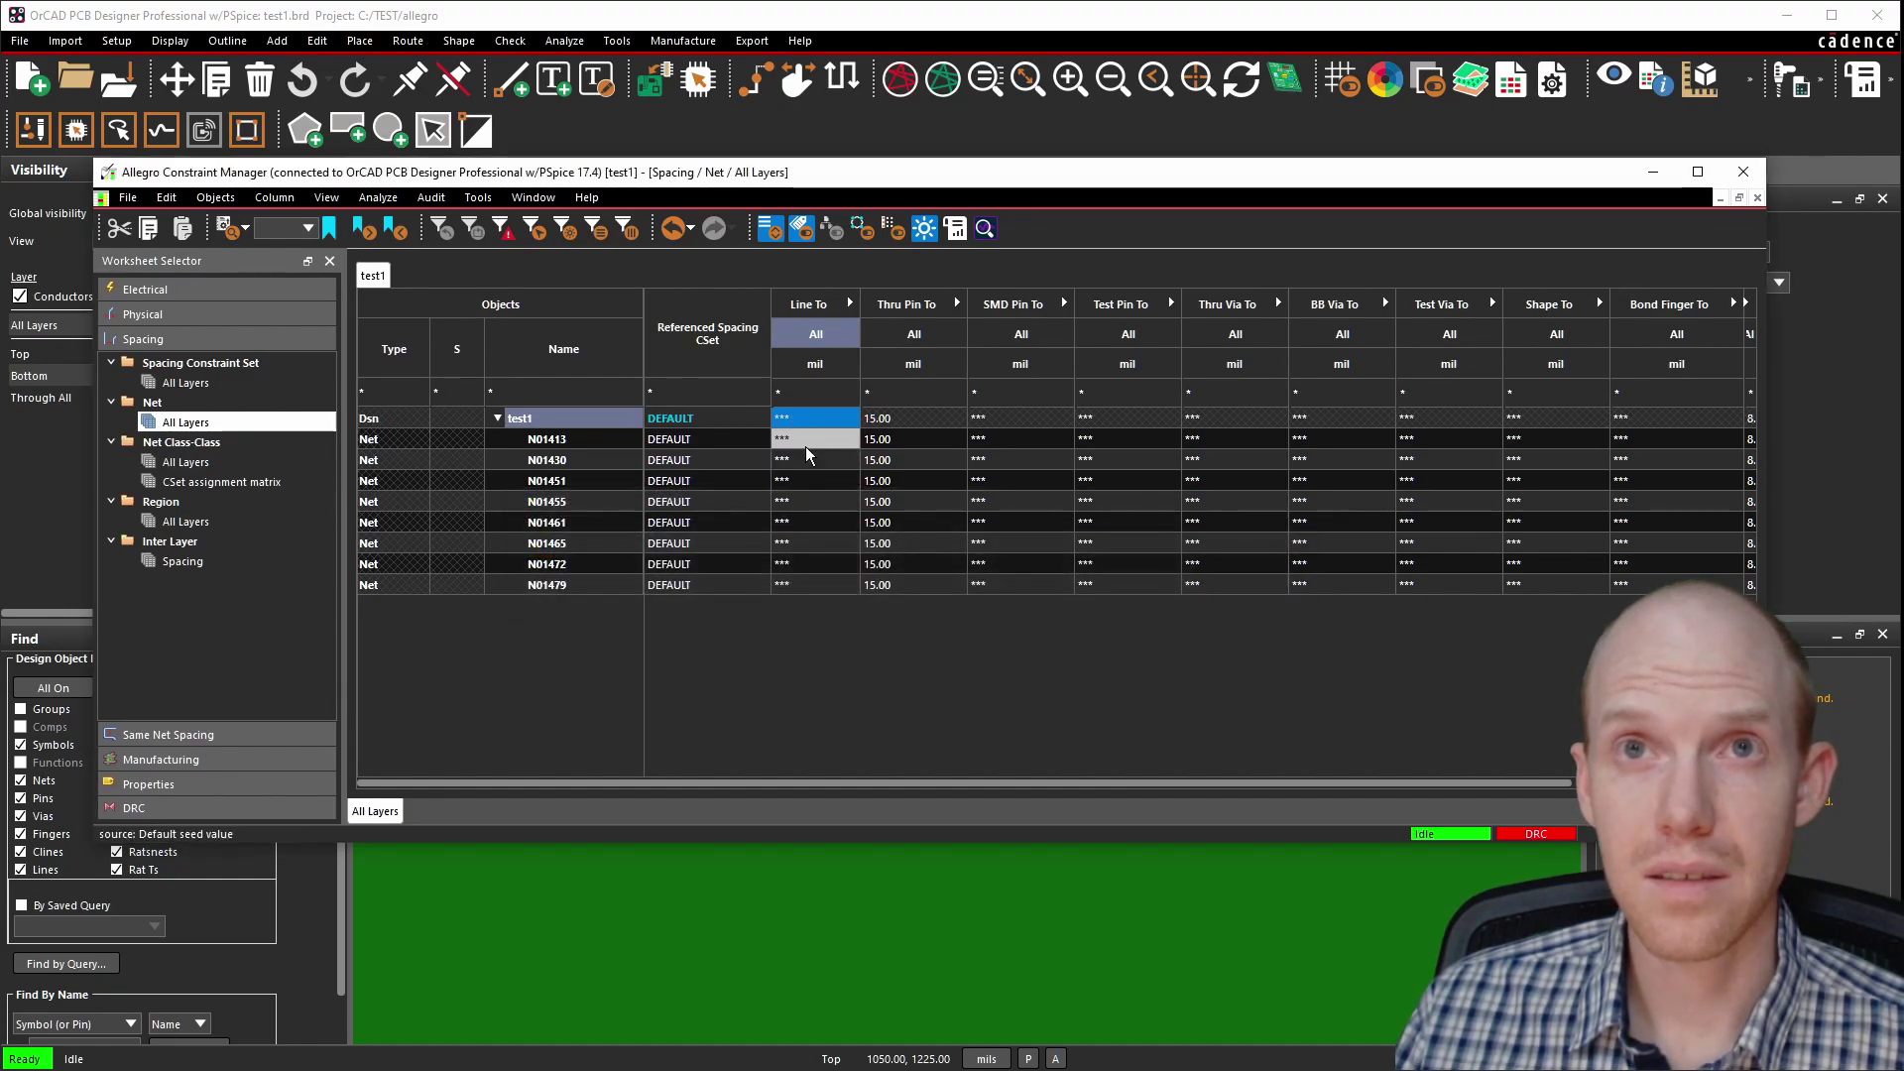
{"action": "double_click", "coordinate": [801, 441]}
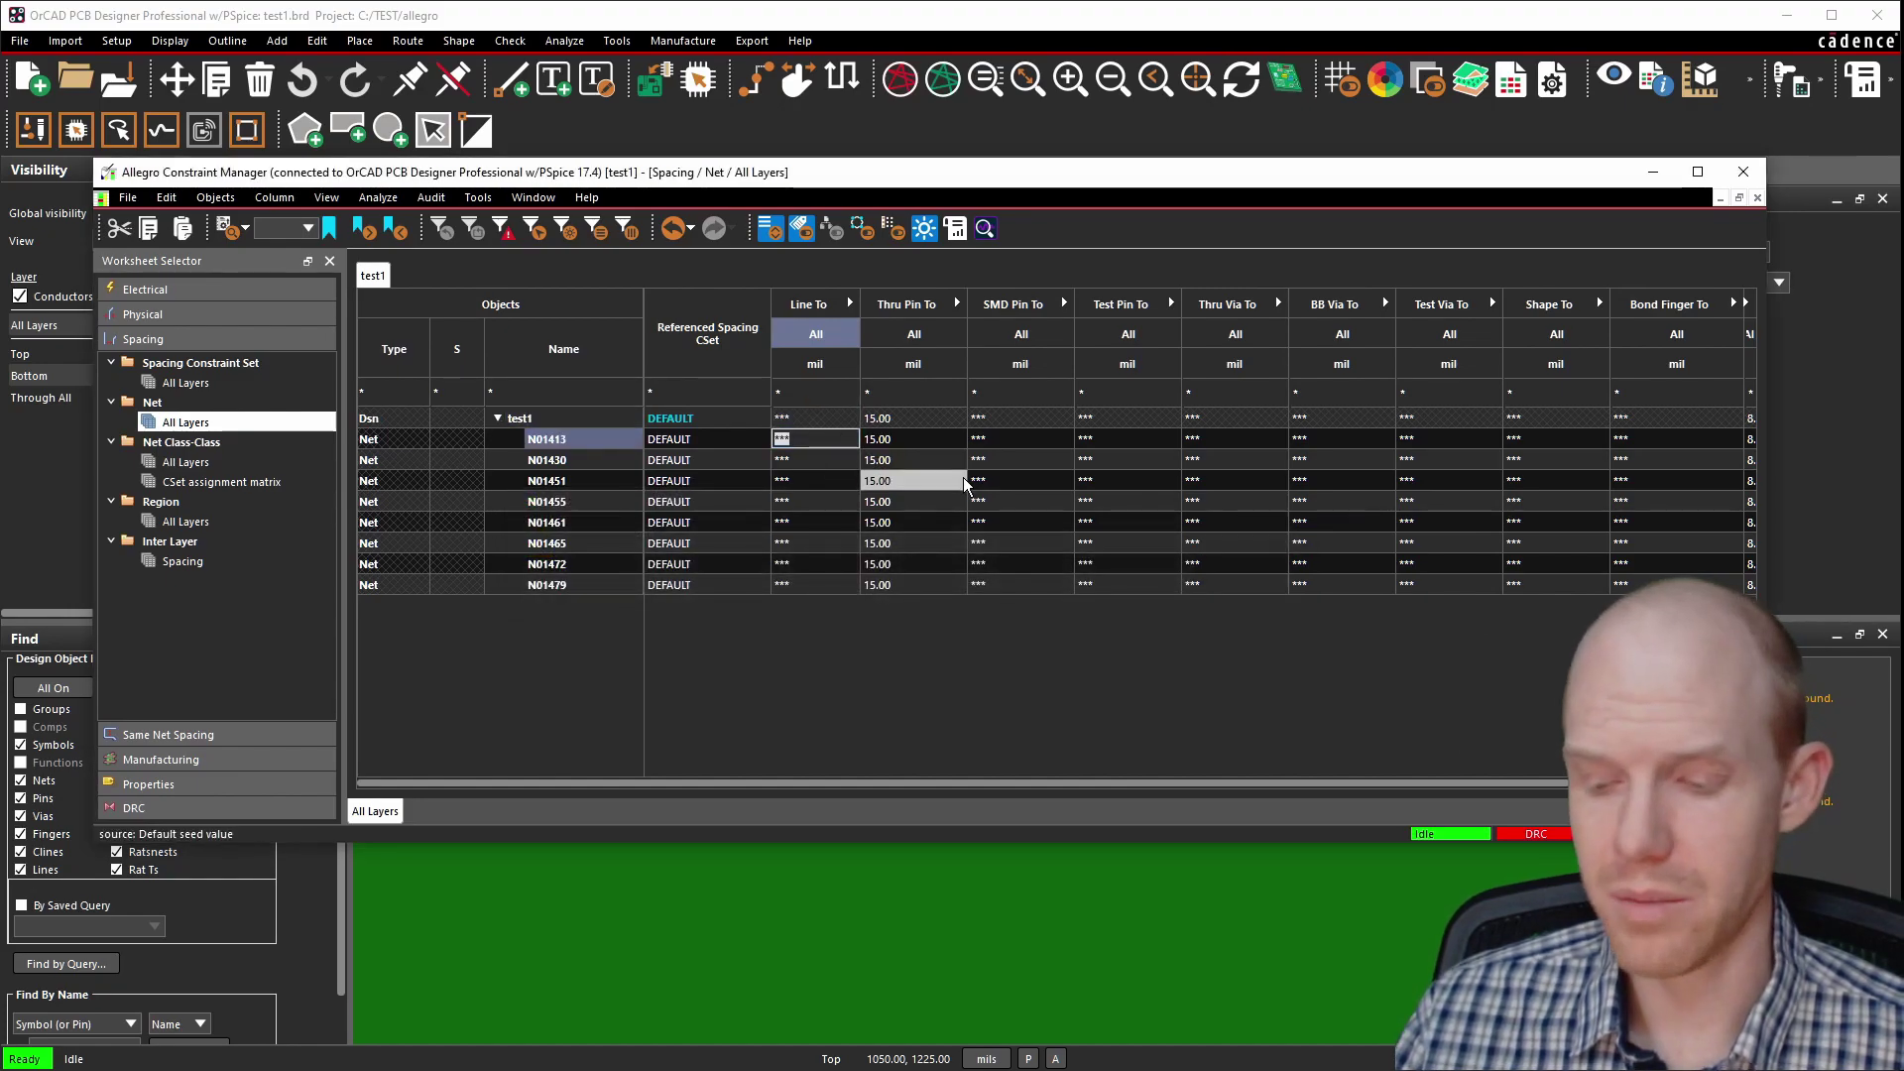
{"action": "type", "text": "15"}
{"action": "key", "text": "Return"}
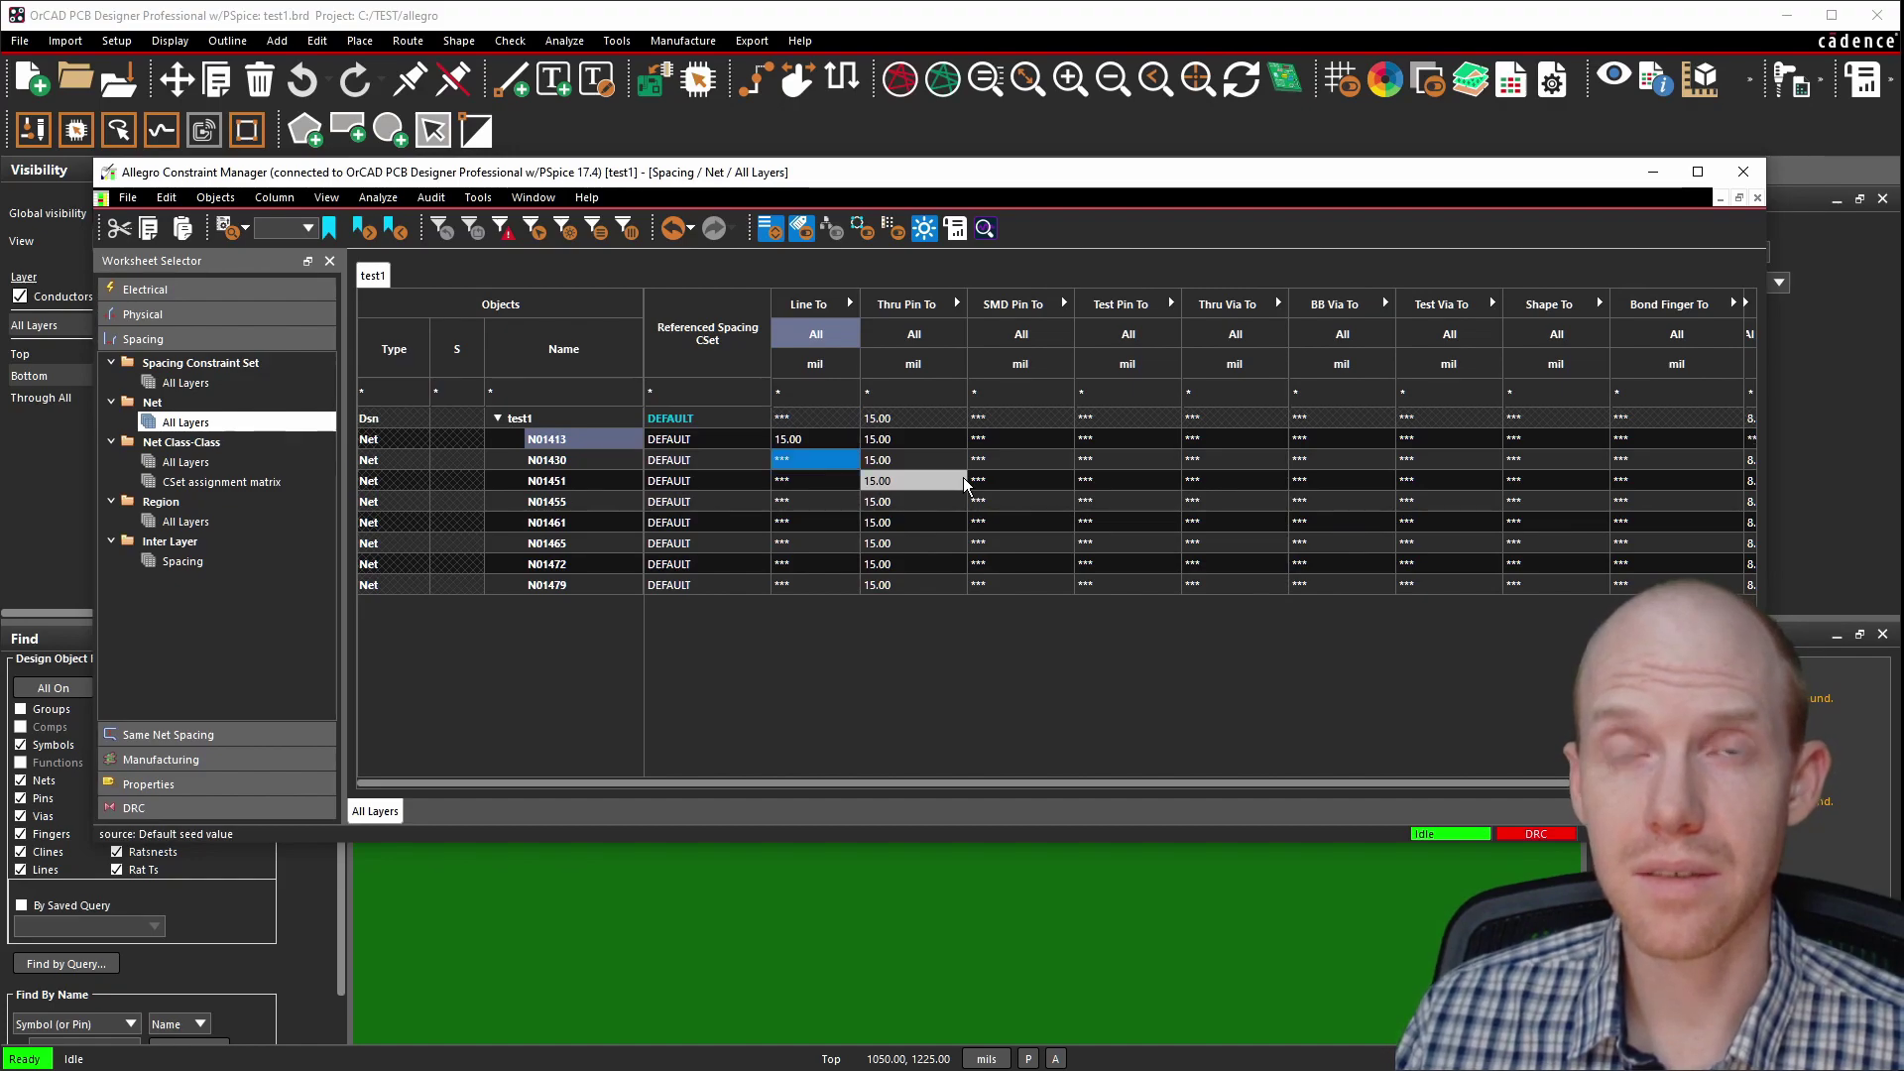
Copy N01413's 15 mil Line To All spacing to nets N01451, N01461 and N01472.
{"action": "double_click", "coordinate": [815, 438]}
{"action": "key", "text": "ctrl+c"}
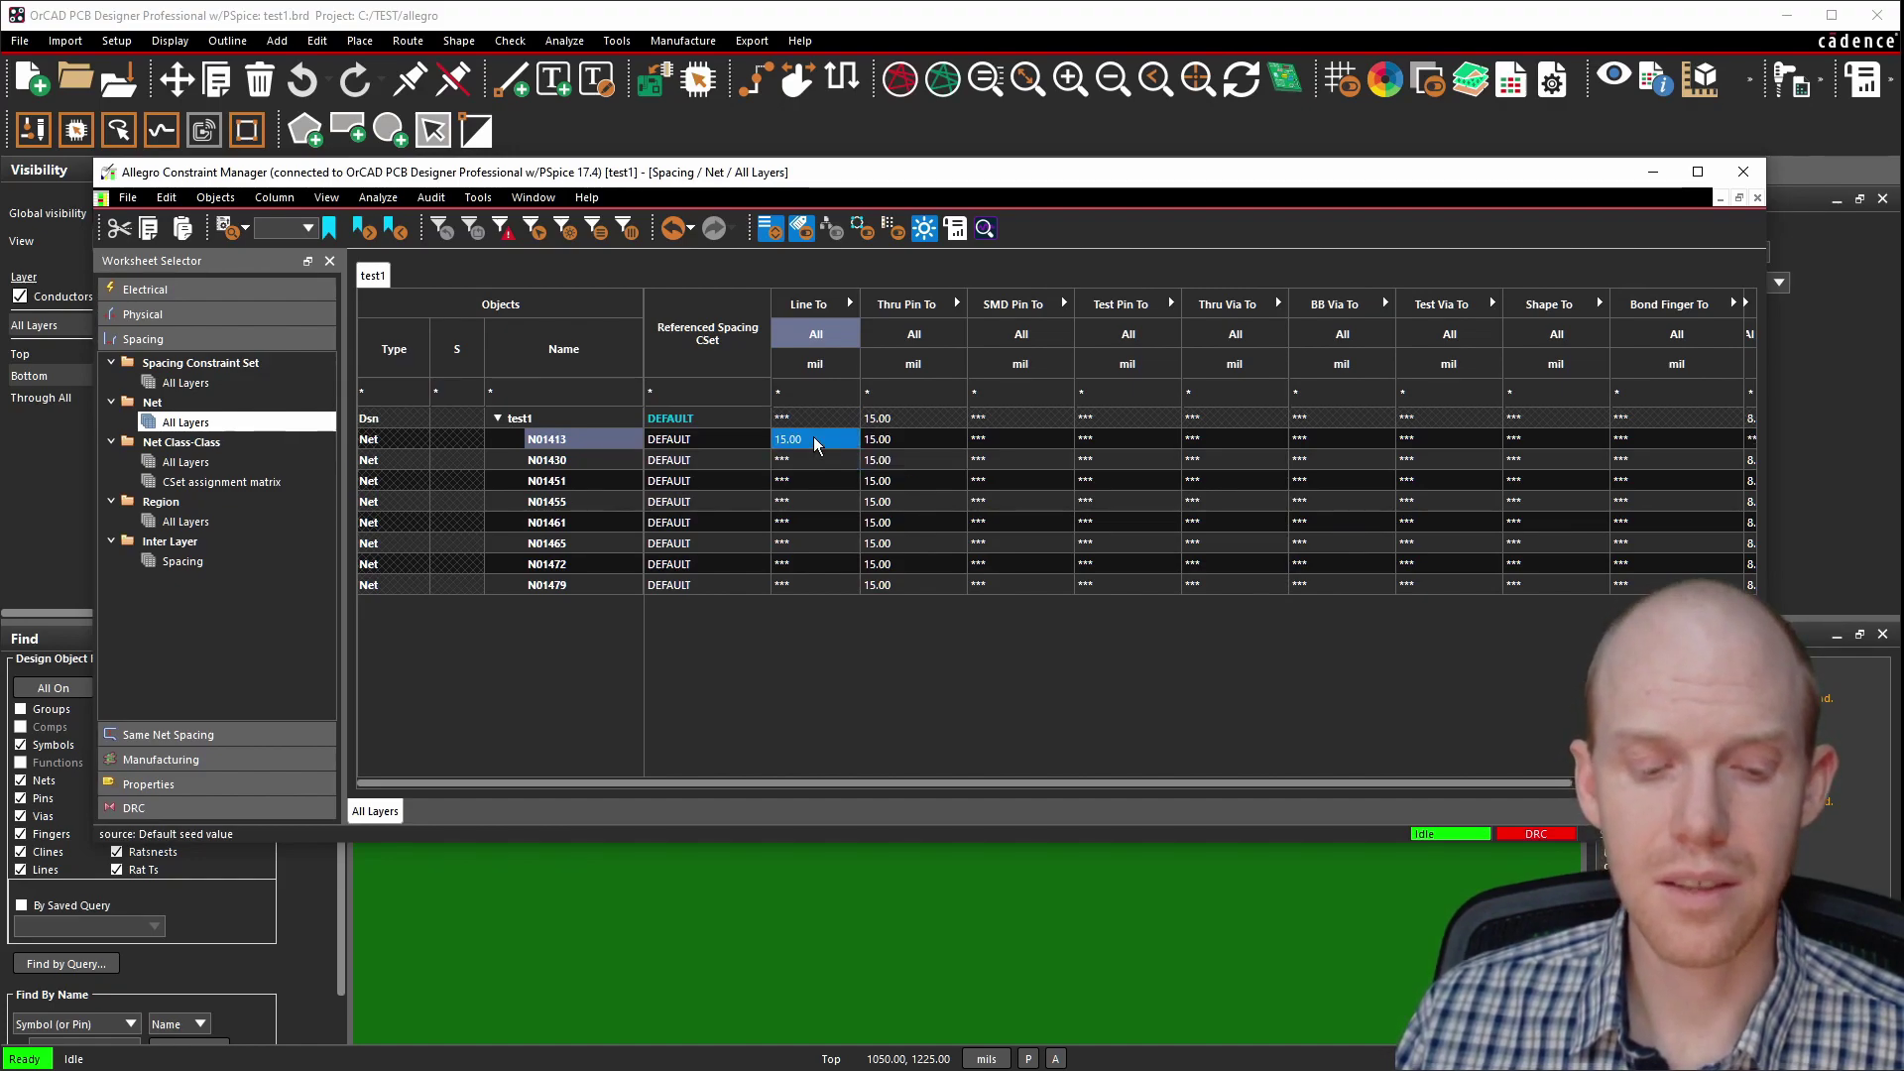
{"action": "left_click", "coordinate": [806, 479]}
{"action": "key", "text": "ctrl+v"}
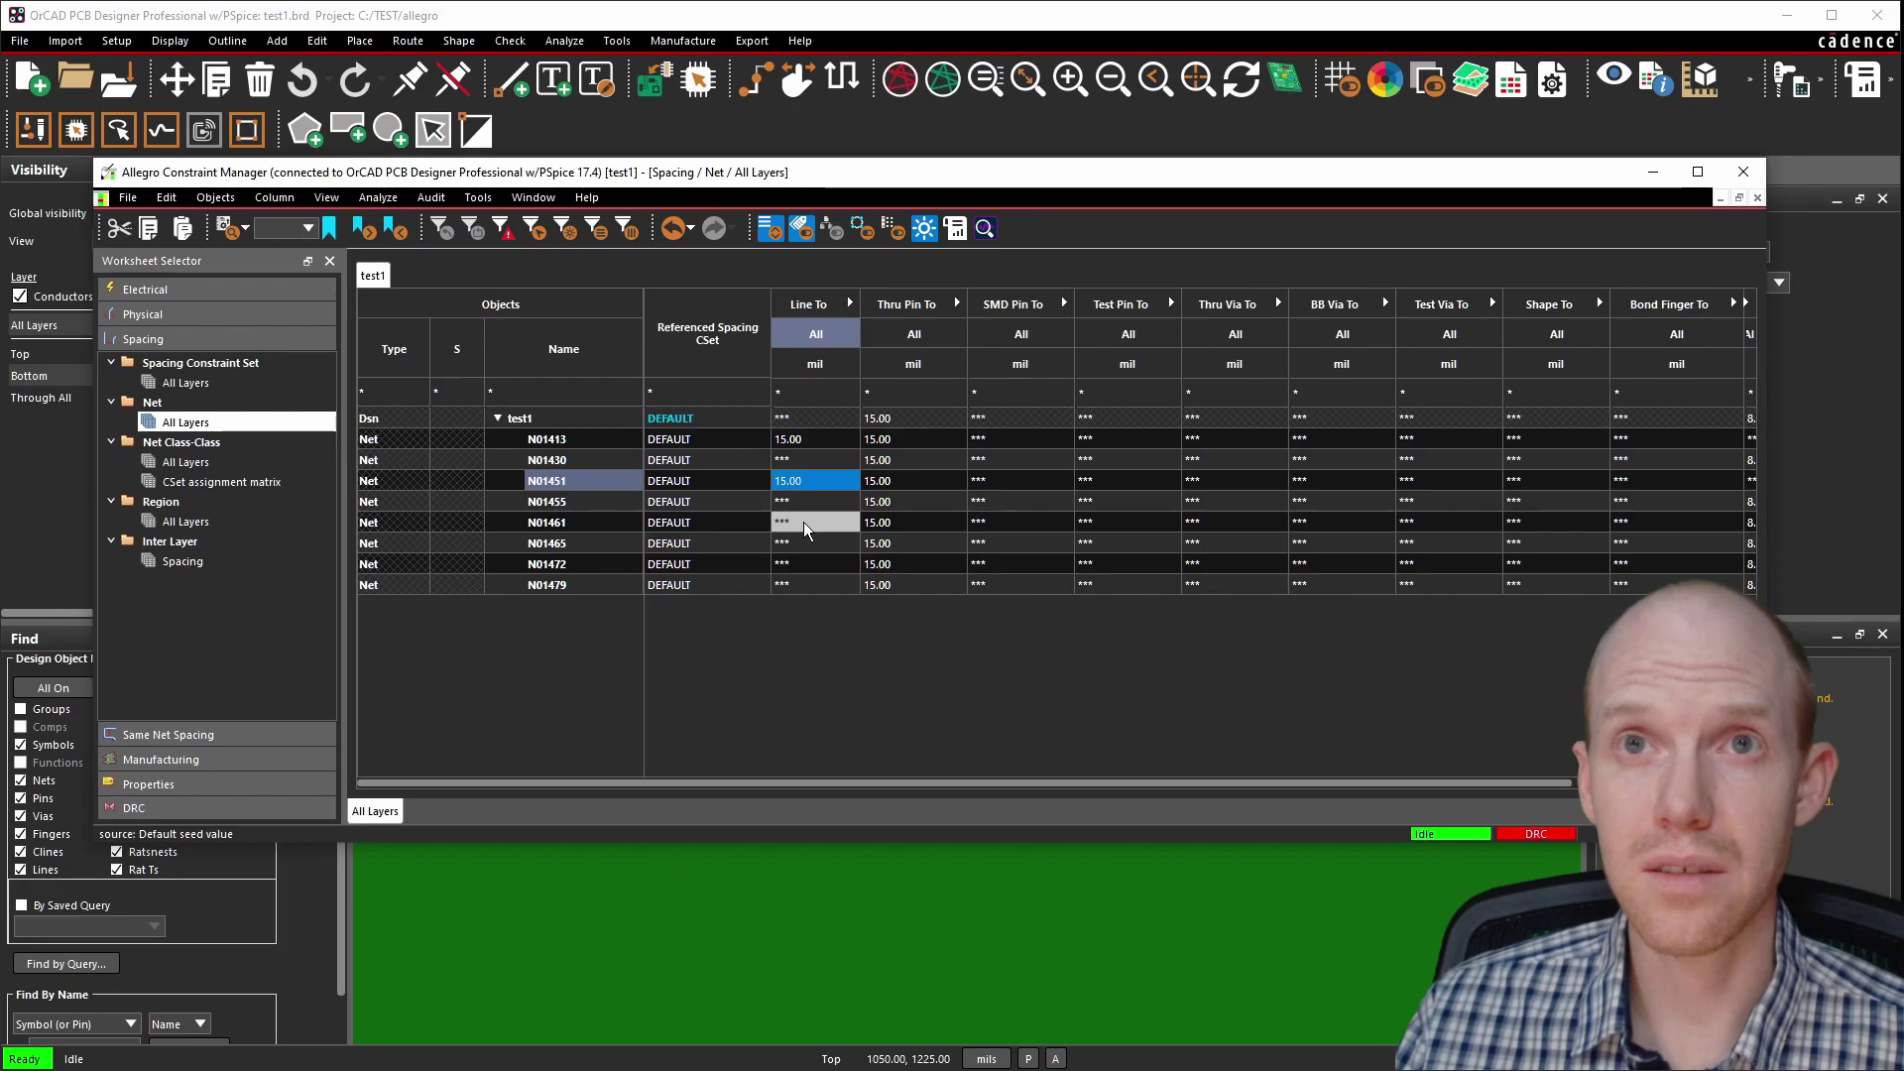
{"action": "left_click", "coordinate": [803, 521]}
{"action": "key", "text": "ctrl+v"}
{"action": "left_click", "coordinate": [806, 563]}
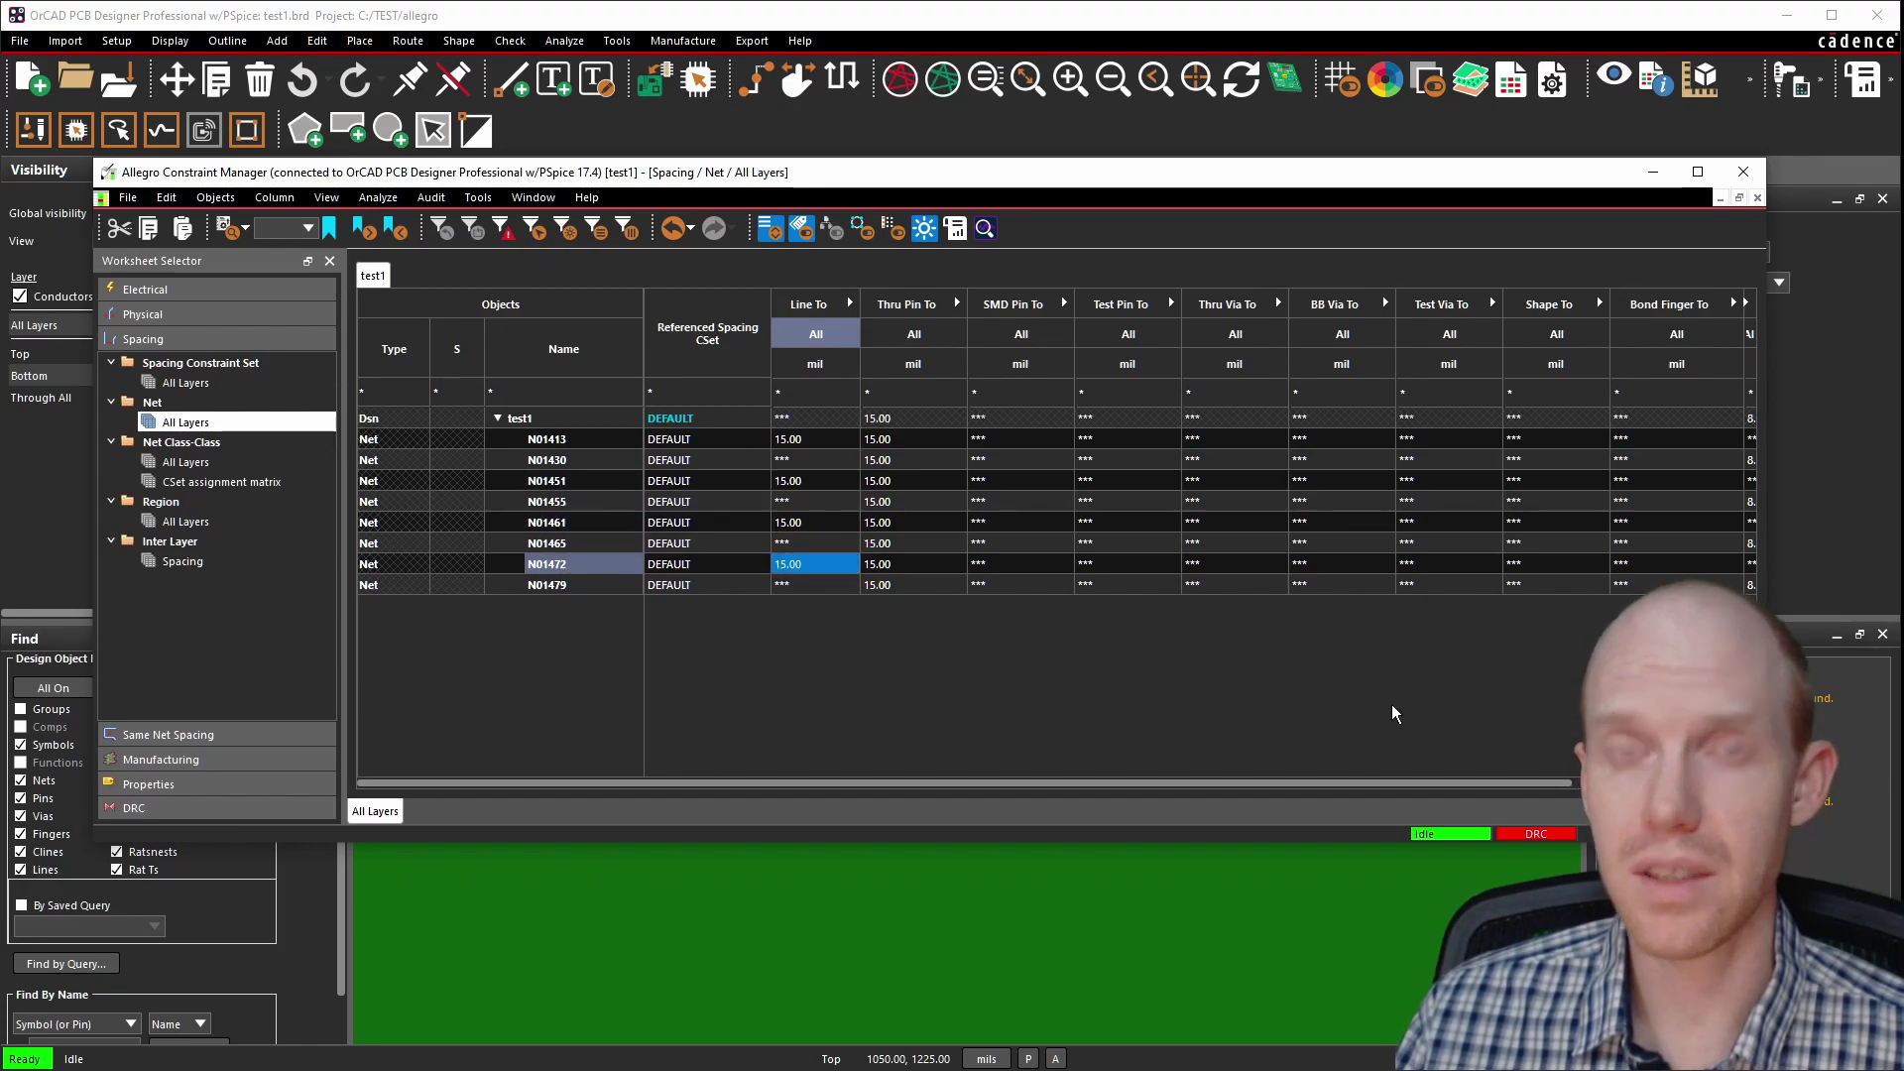
{"action": "key", "text": "ctrl+v"}
{"action": "key", "text": "Down"}
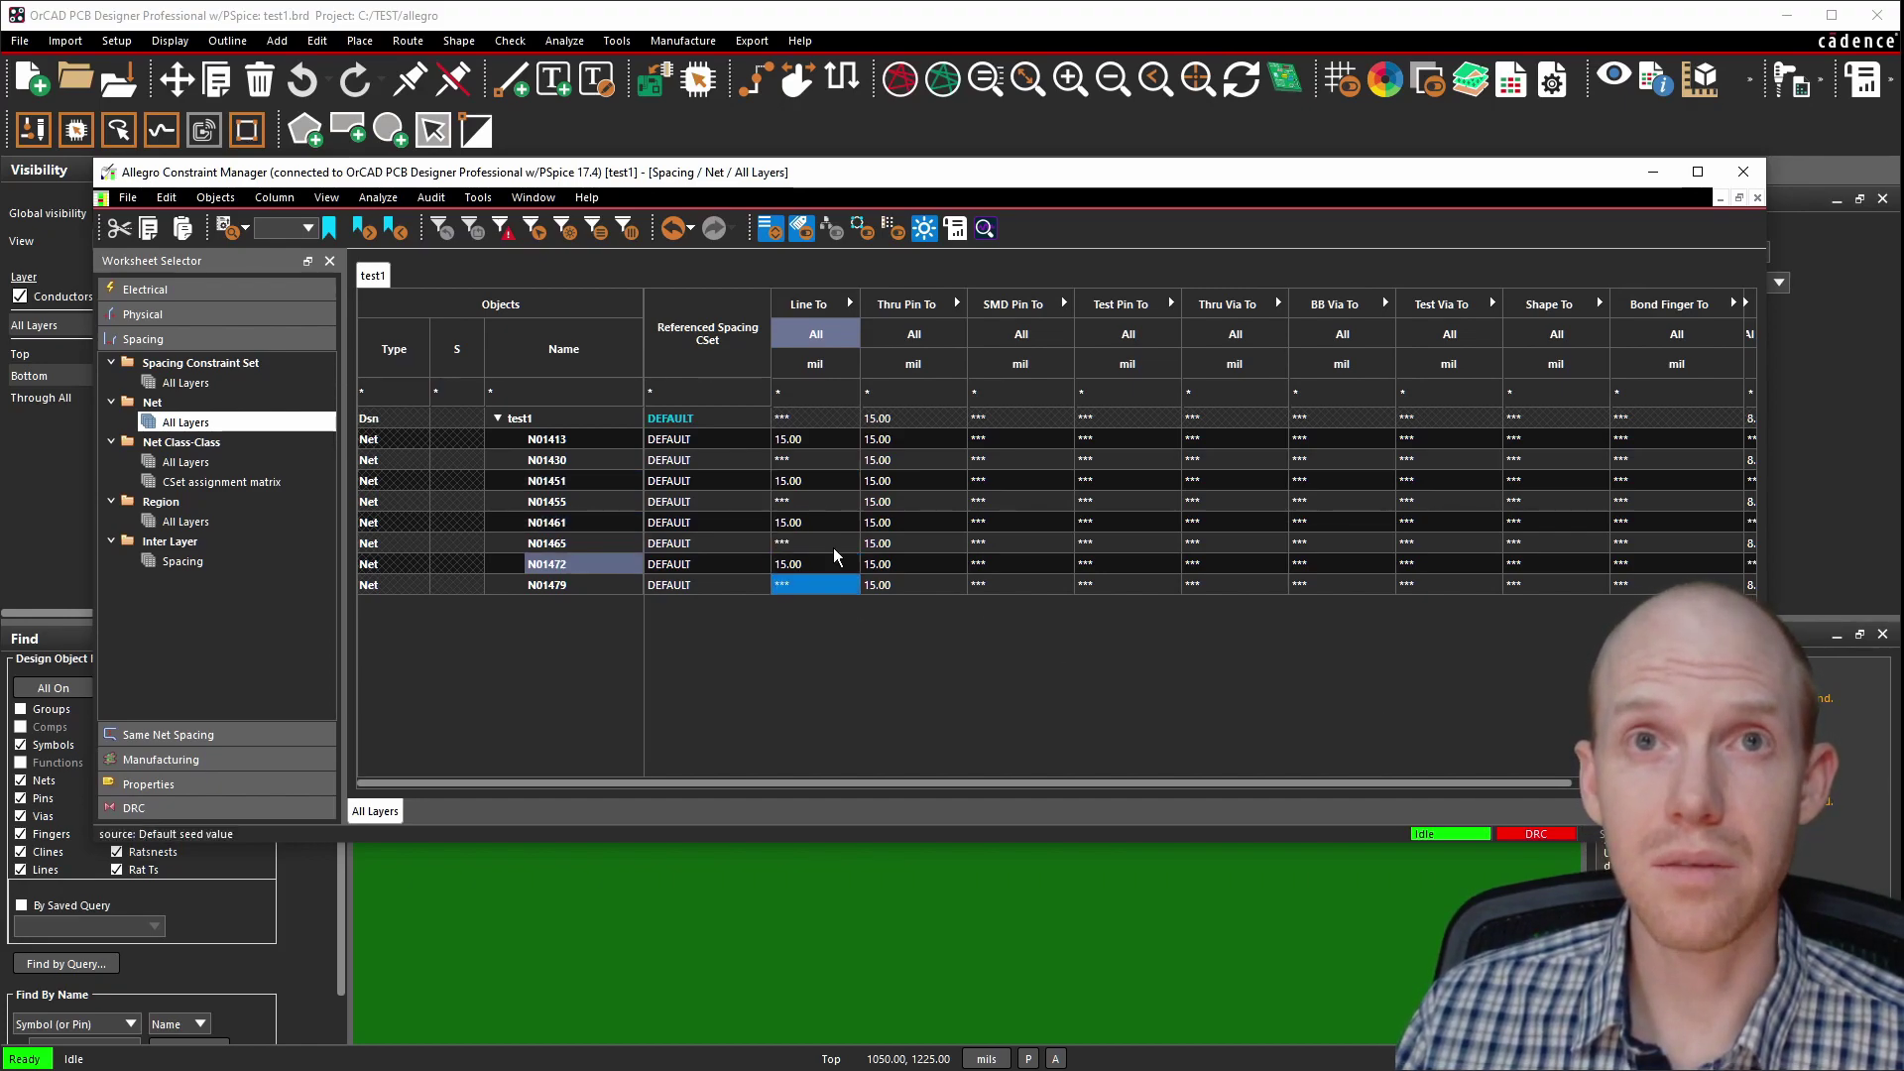
Apply the copied 15 mil Line To All spacing to nets N01430, N01455, N01465 and N01479, and close the Constraint Manager.
{"action": "left_click", "coordinate": [830, 460]}
{"action": "key", "text": "ctrl+v"}
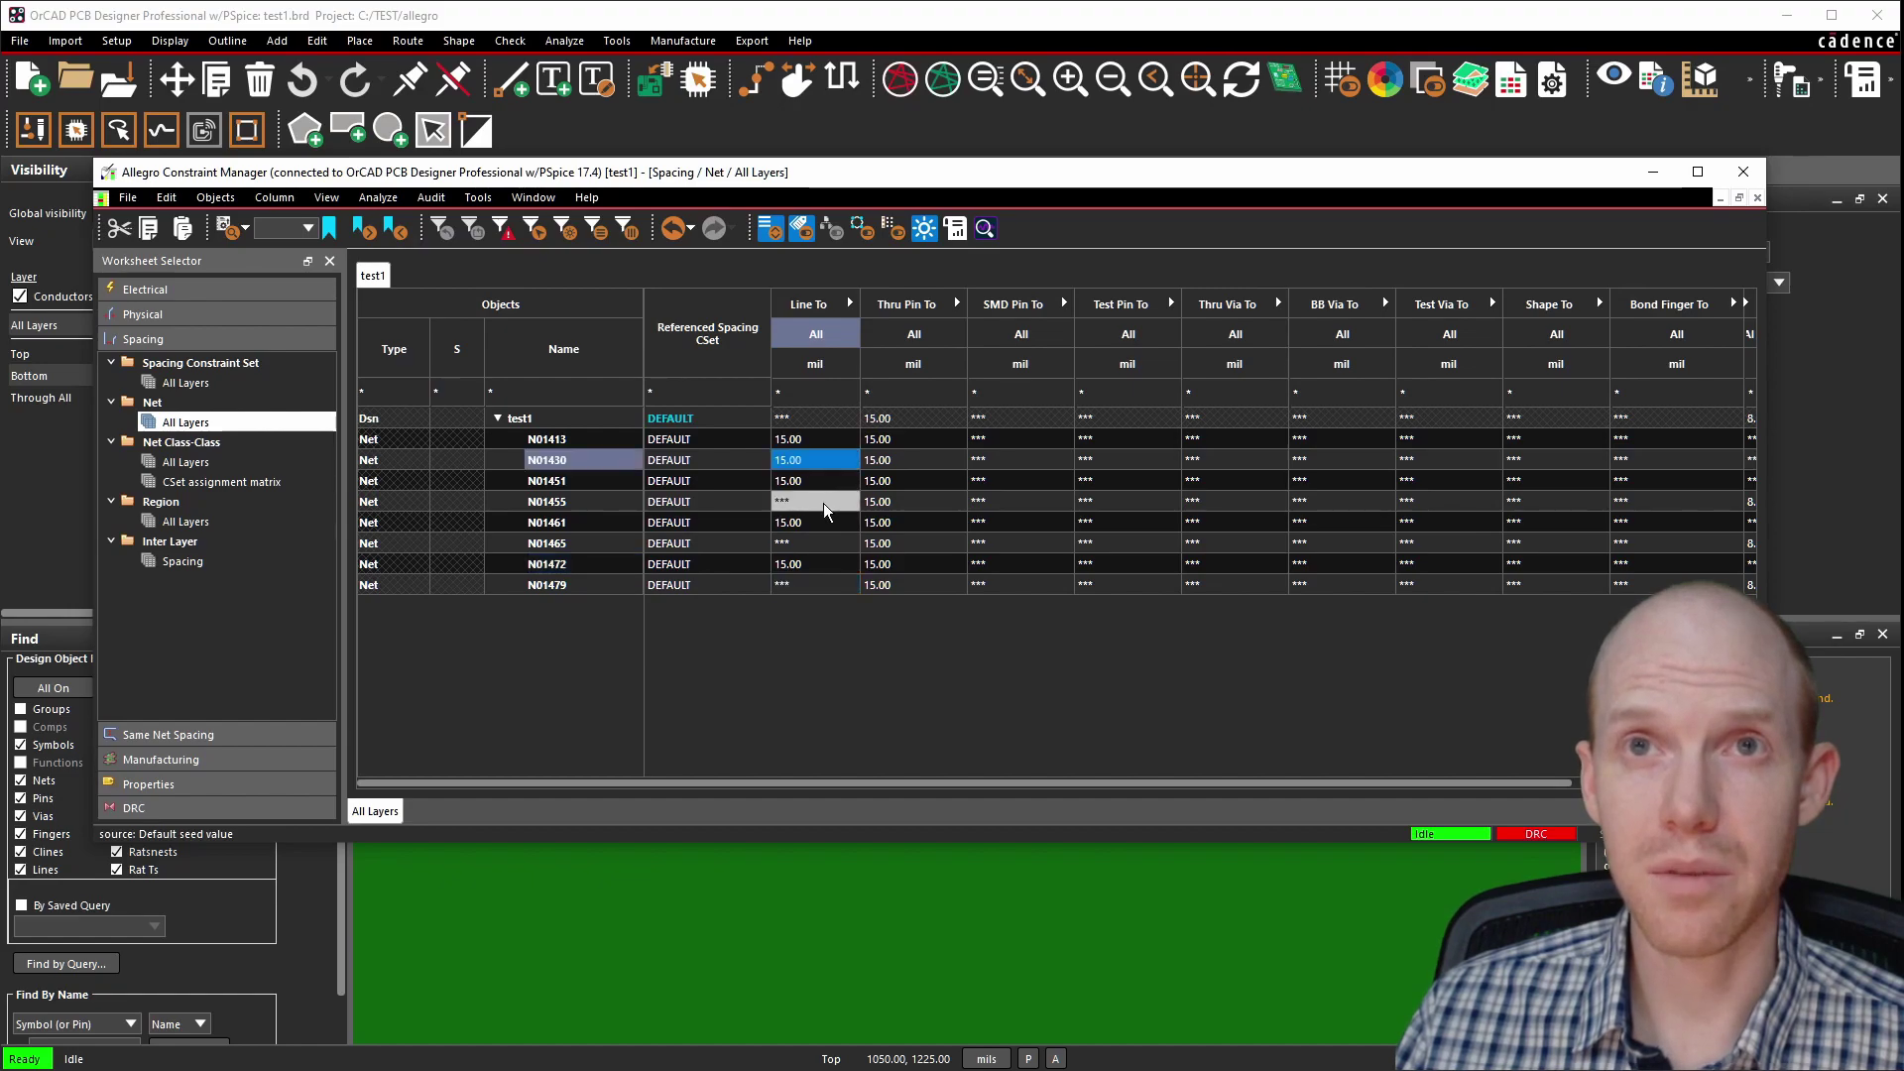
{"action": "left_click", "coordinate": [823, 503]}
{"action": "key", "text": "ctrl+v"}
{"action": "left_click", "coordinate": [819, 543]}
{"action": "key", "text": "ctrl+v"}
{"action": "left_click", "coordinate": [818, 584]}
{"action": "key", "text": "ctrl+v"}
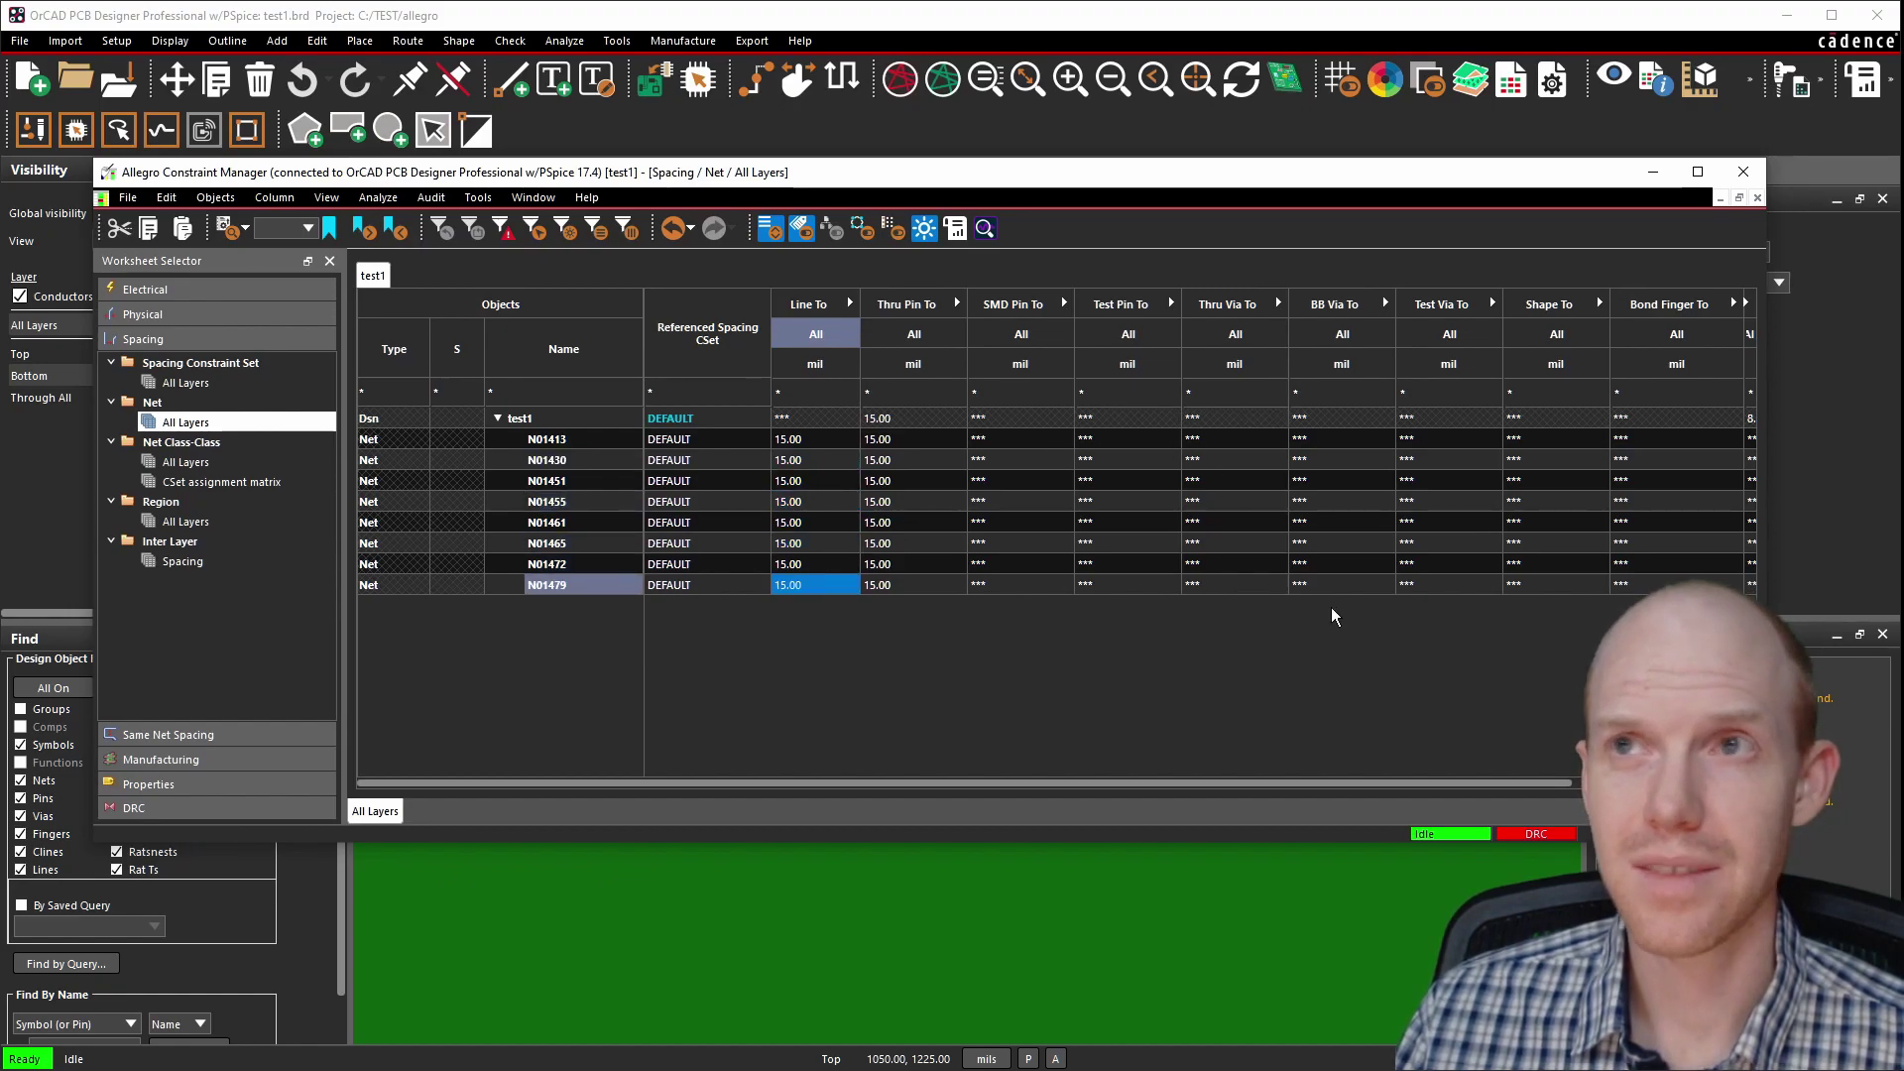
{"action": "left_click", "coordinate": [1743, 172]}
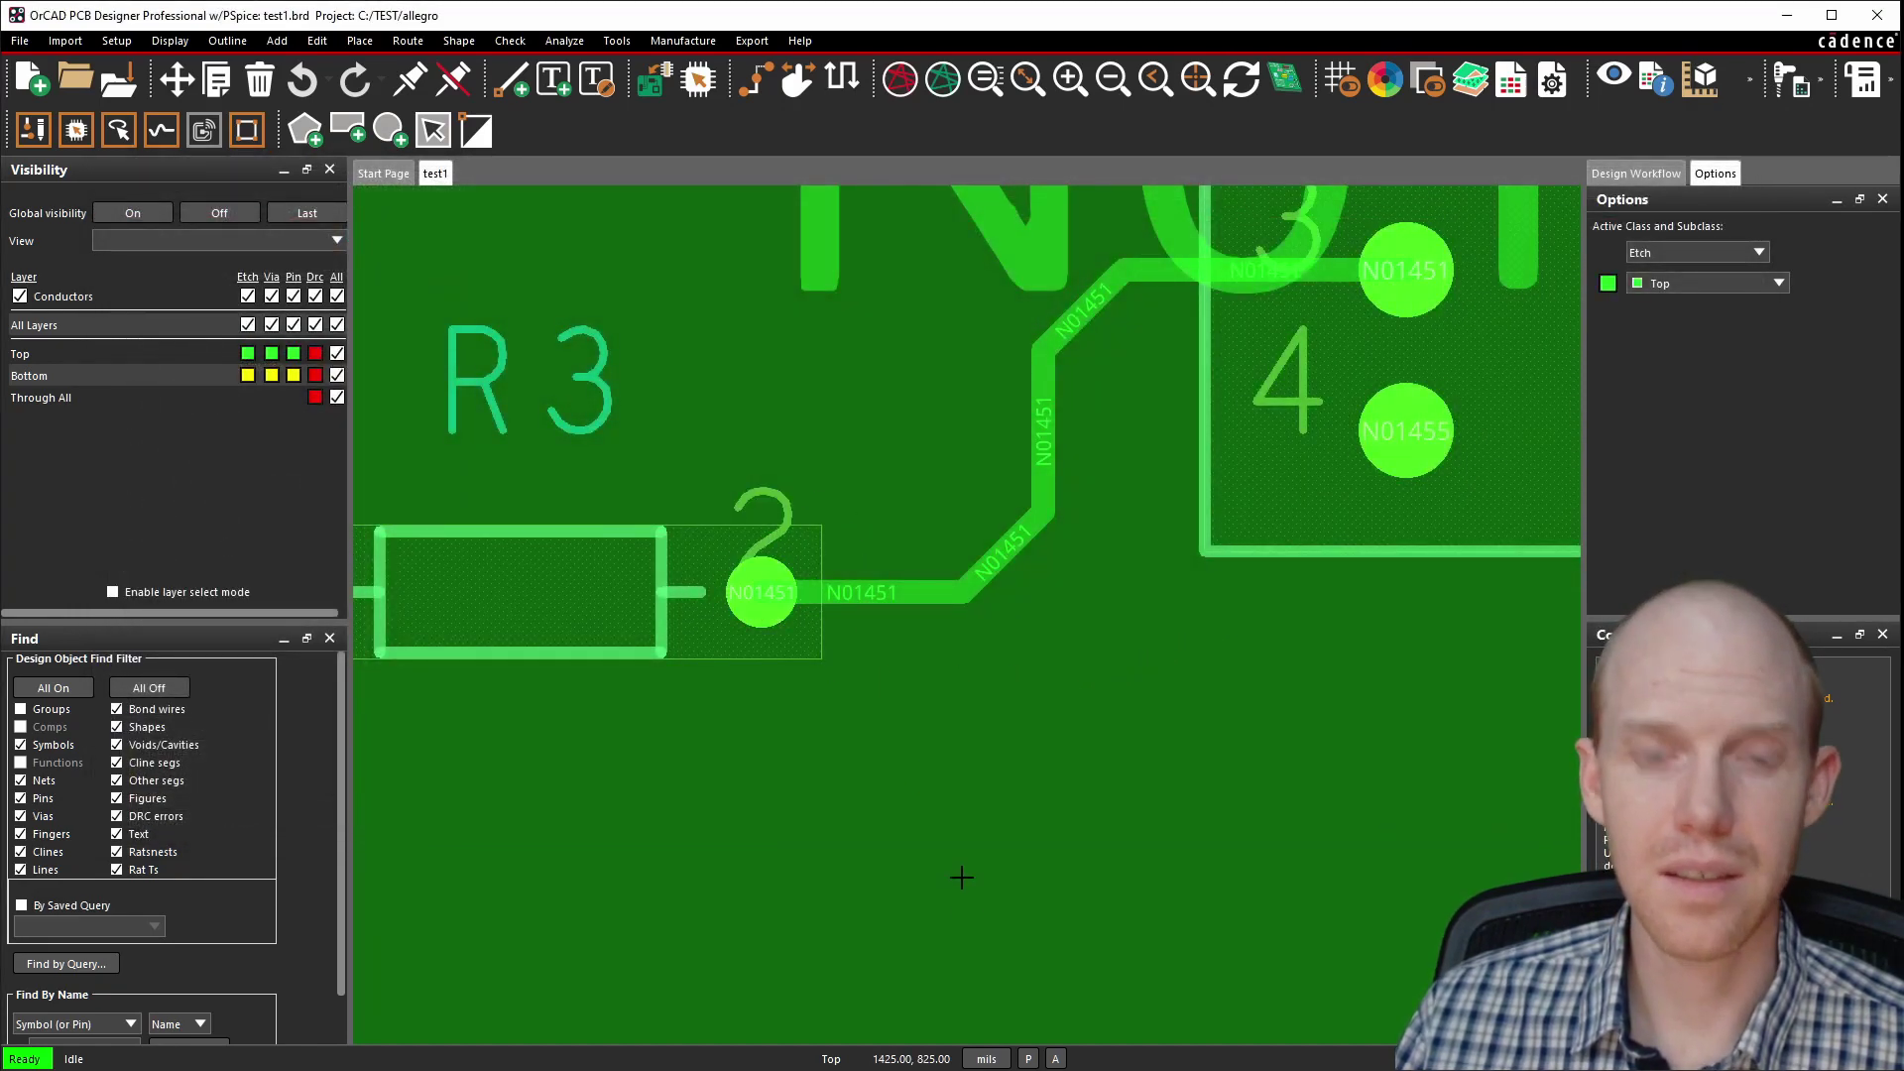
{"action": "double_click", "coordinate": [907, 783]}
{"action": "right_click", "coordinate": [972, 813]}
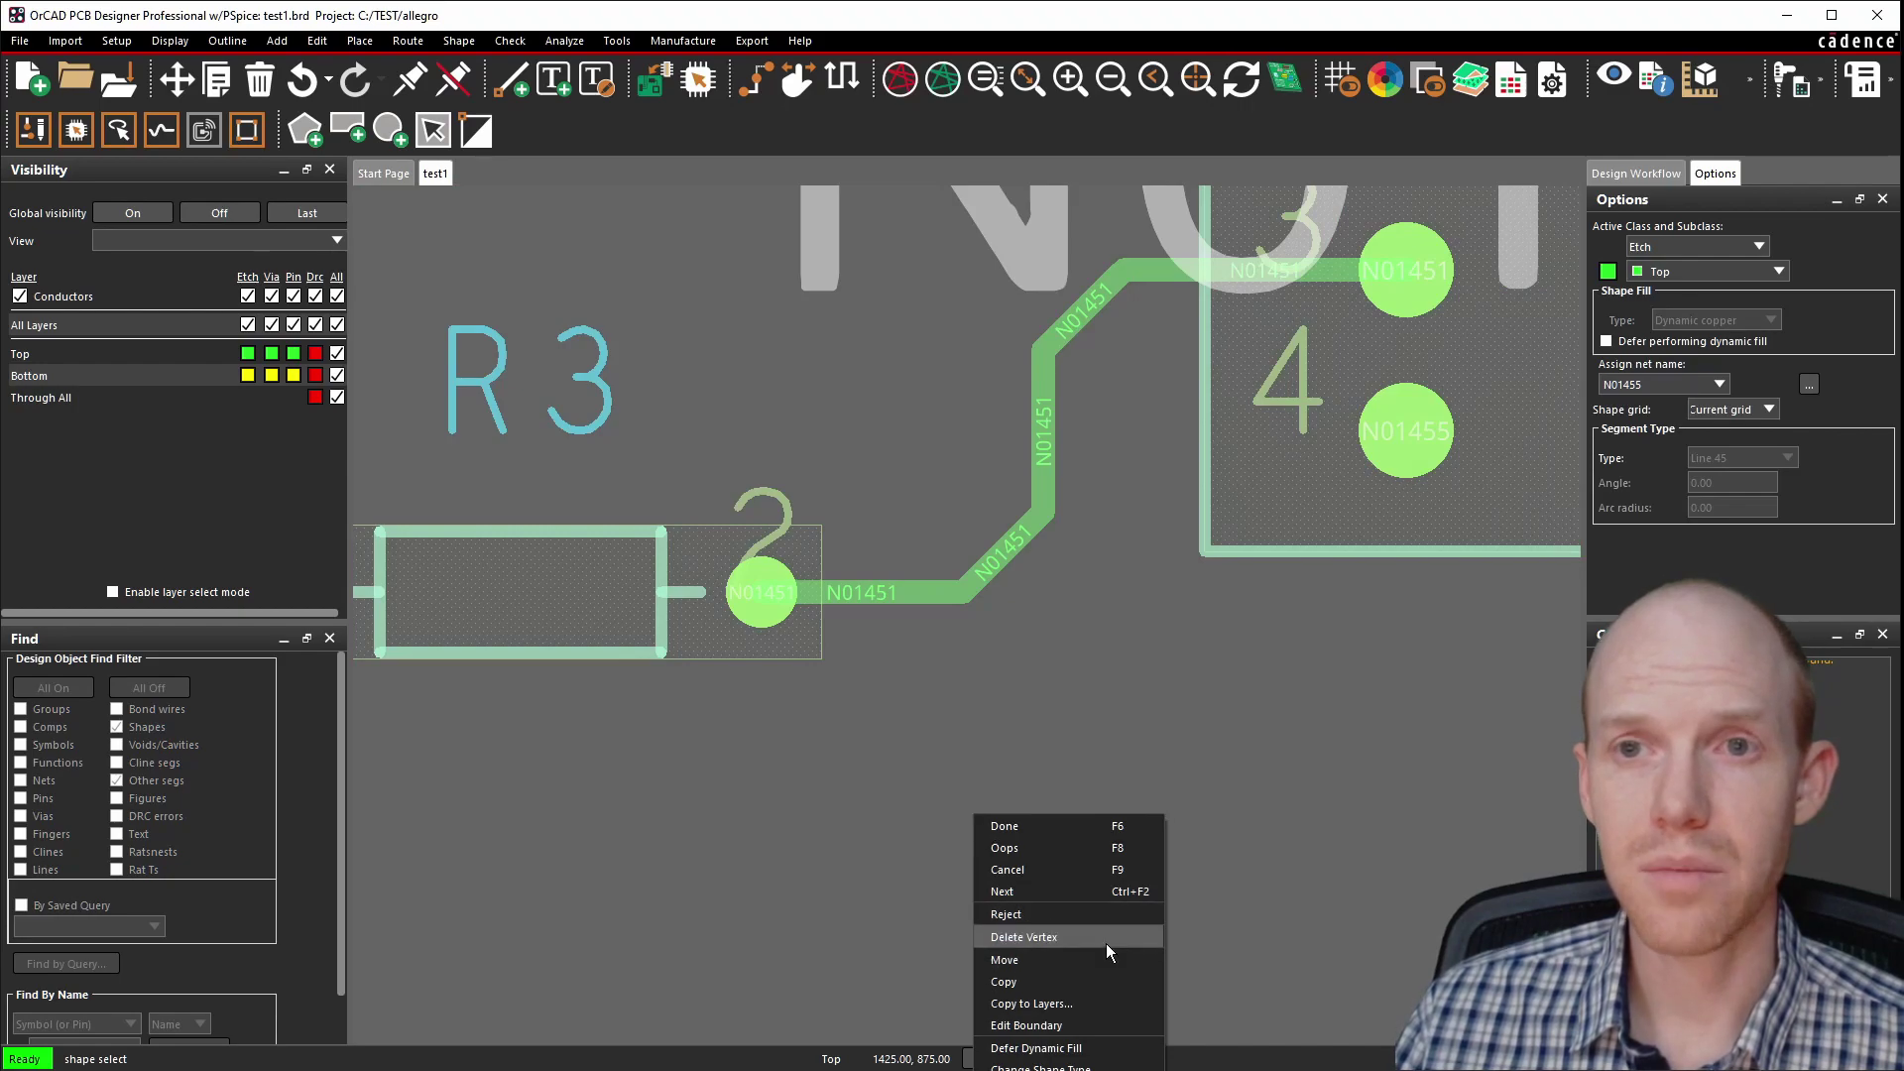
{"action": "right_click", "coordinate": [870, 409]}
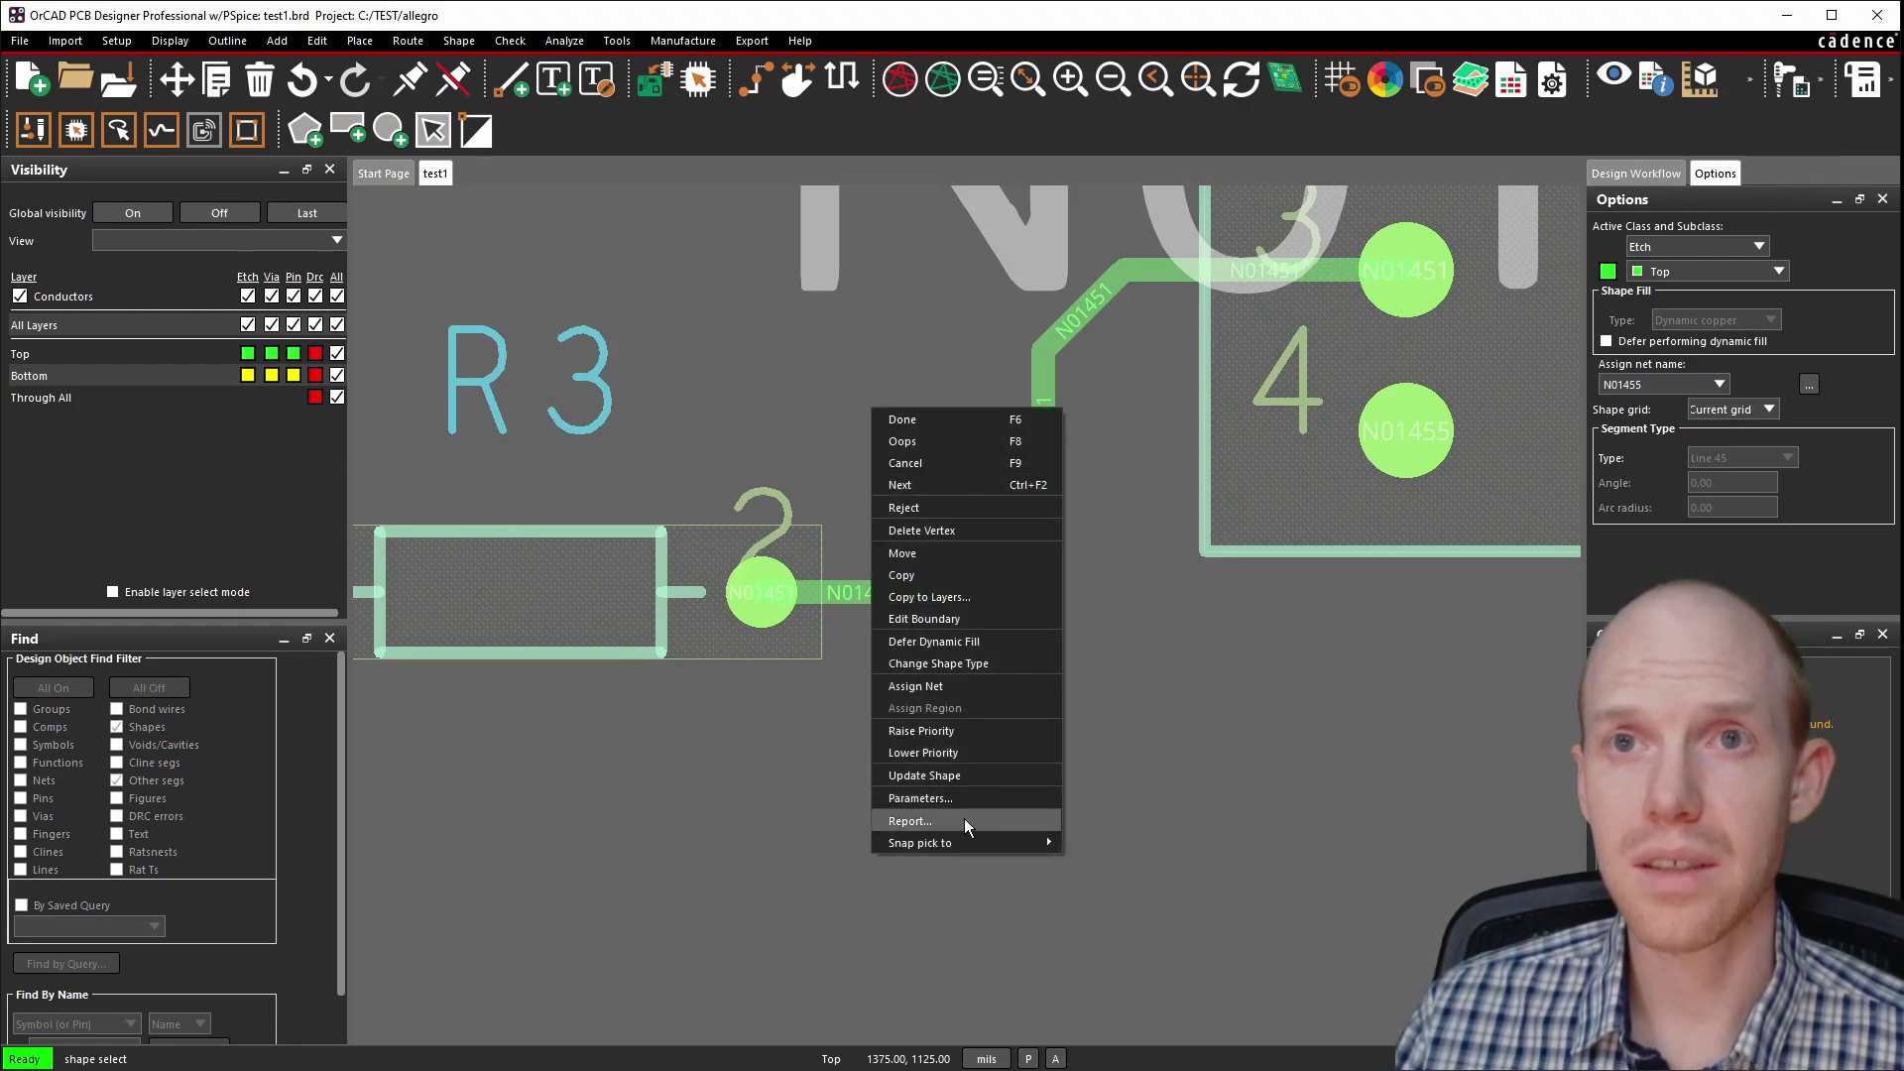
{"action": "left_click", "coordinate": [961, 774]}
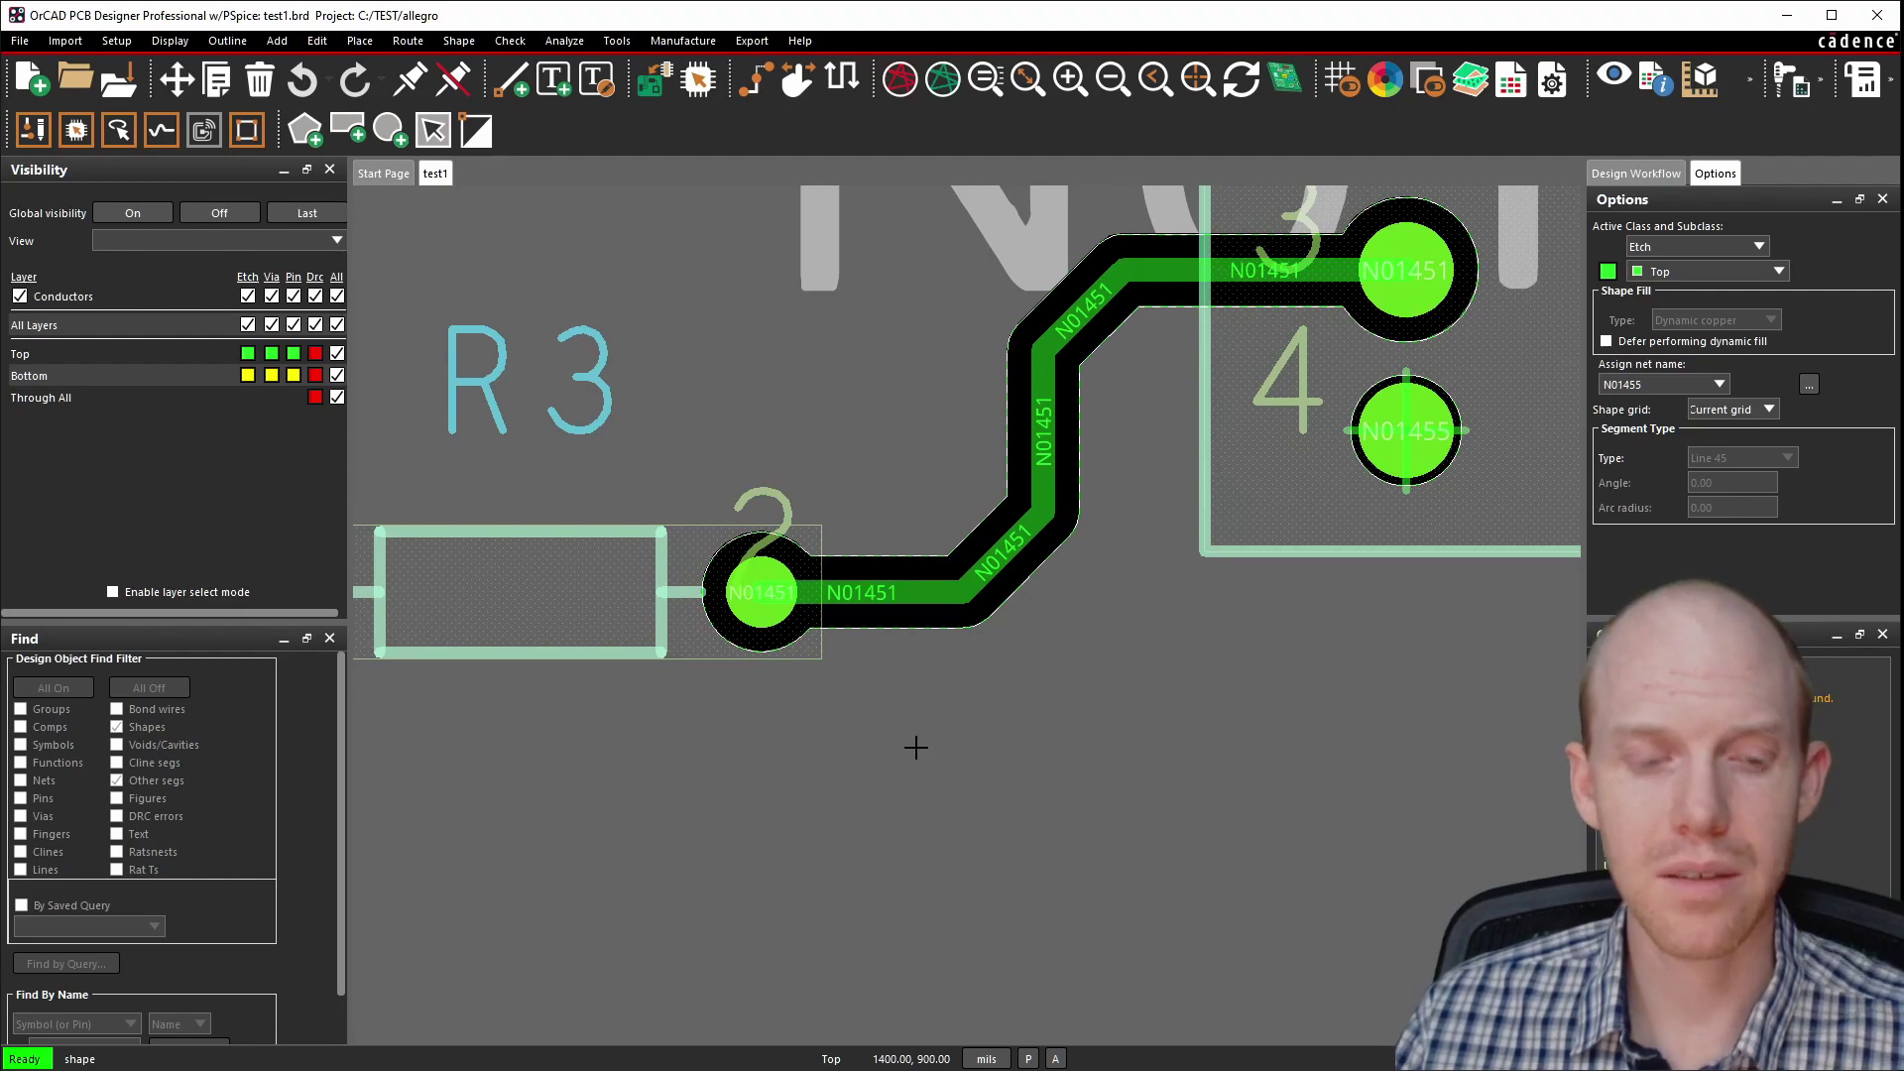
{"action": "key", "text": "Escape"}
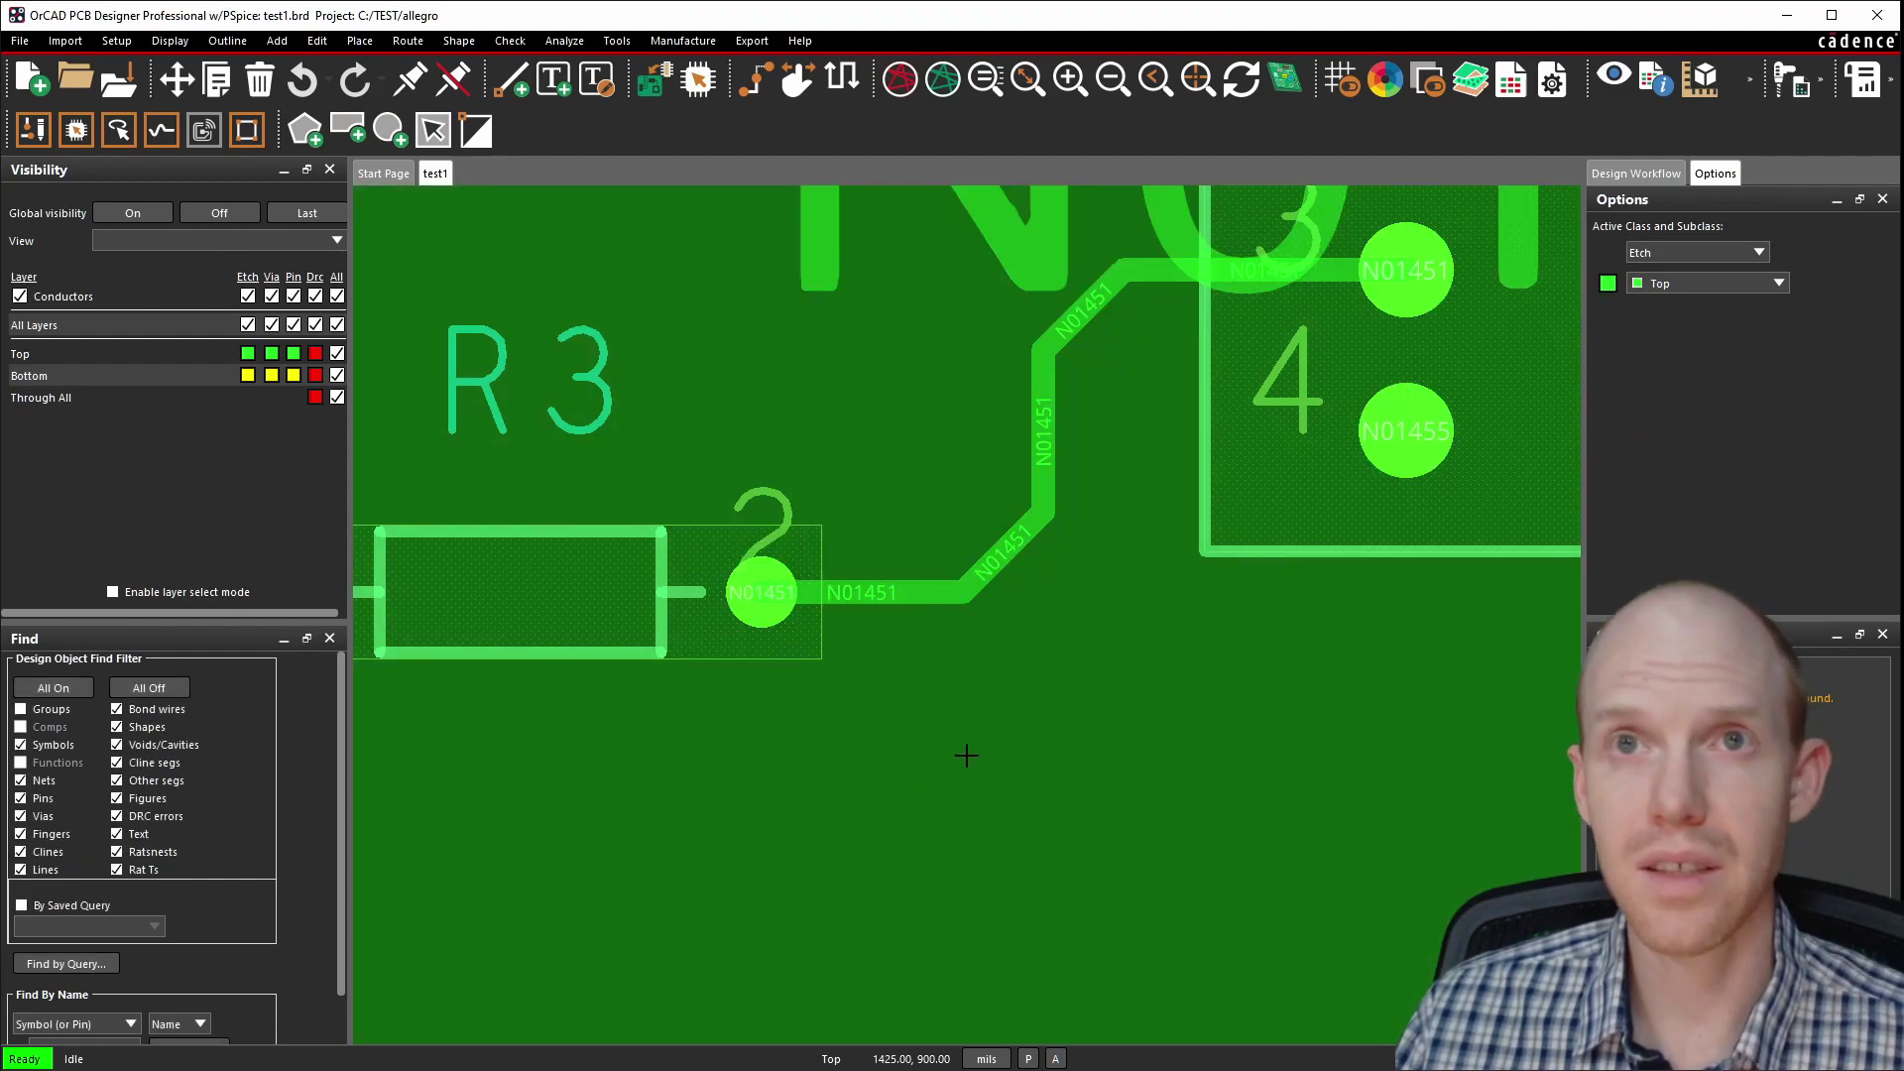
Update the top-layer N01455 copper shape to apply the new line spacing and finish the shape command.
{"action": "left_click", "coordinate": [900, 424]}
{"action": "right_click", "coordinate": [902, 427]}
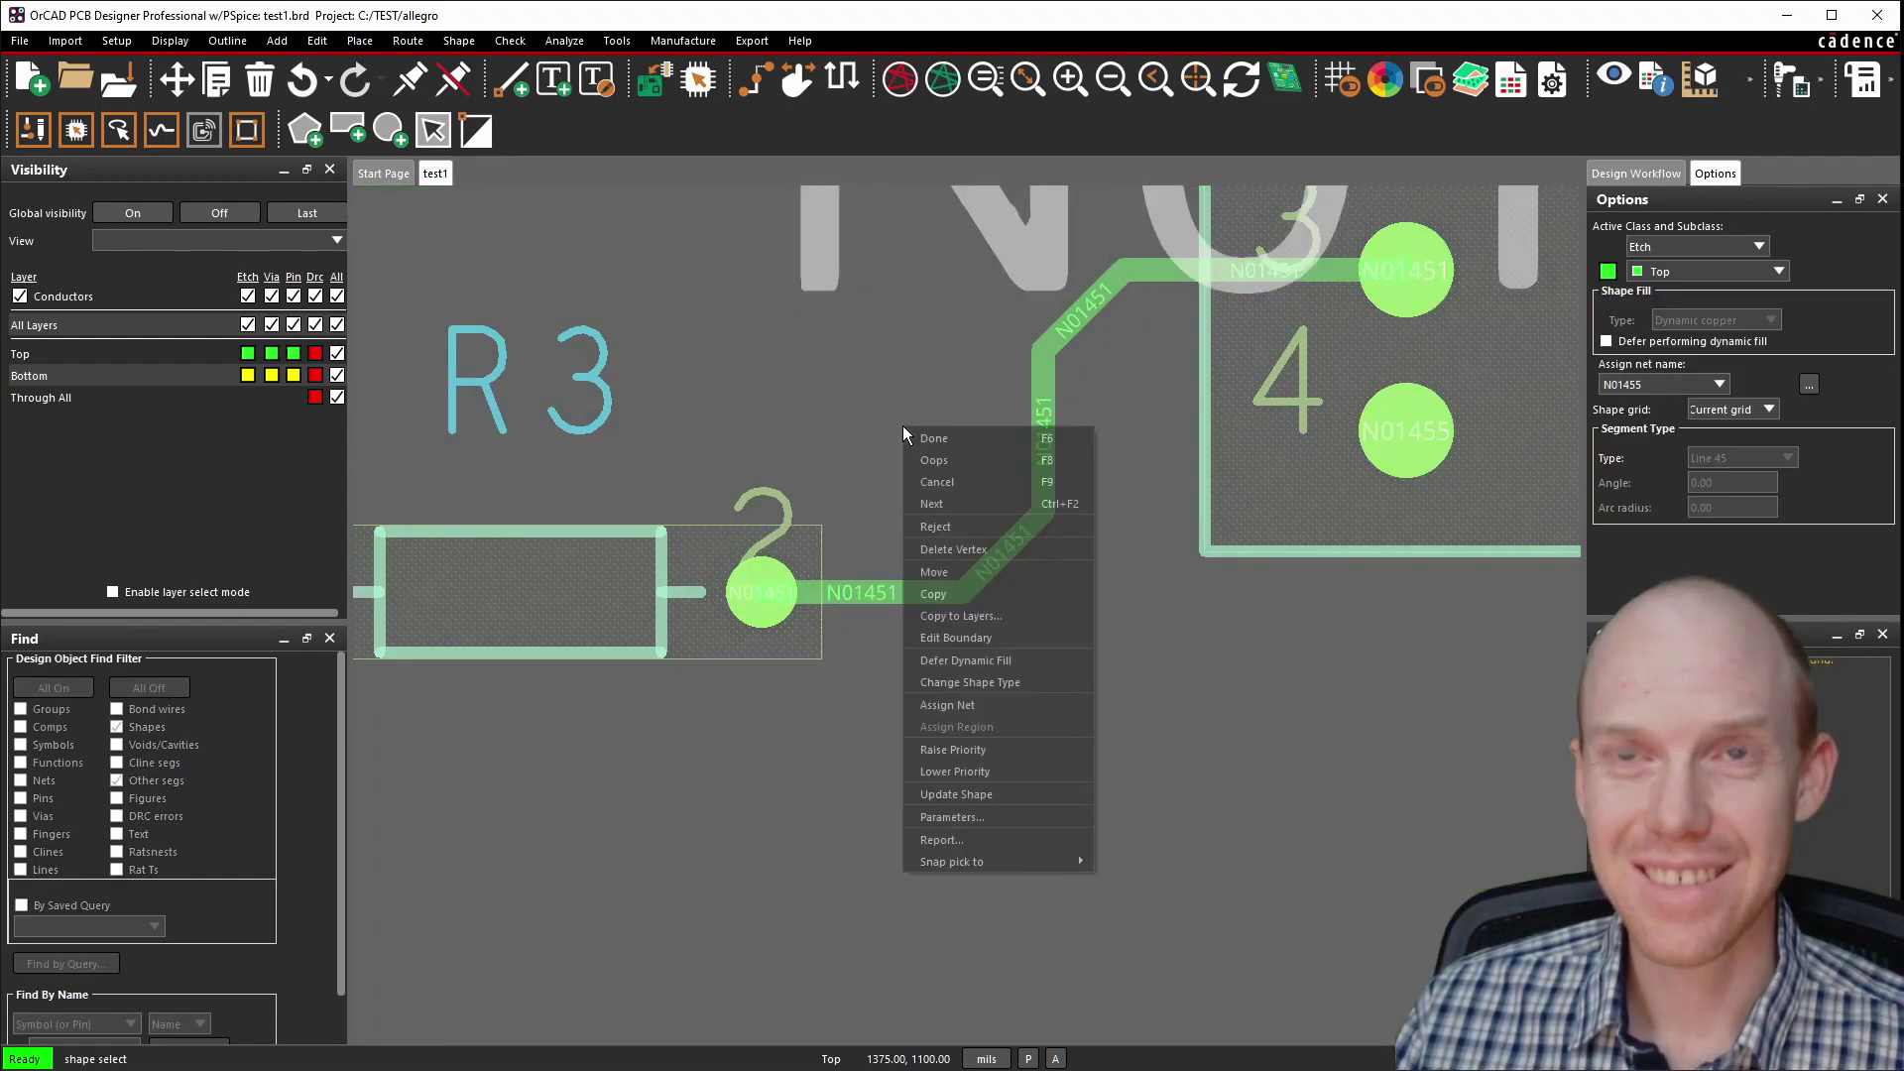
{"action": "left_click", "coordinate": [964, 795]}
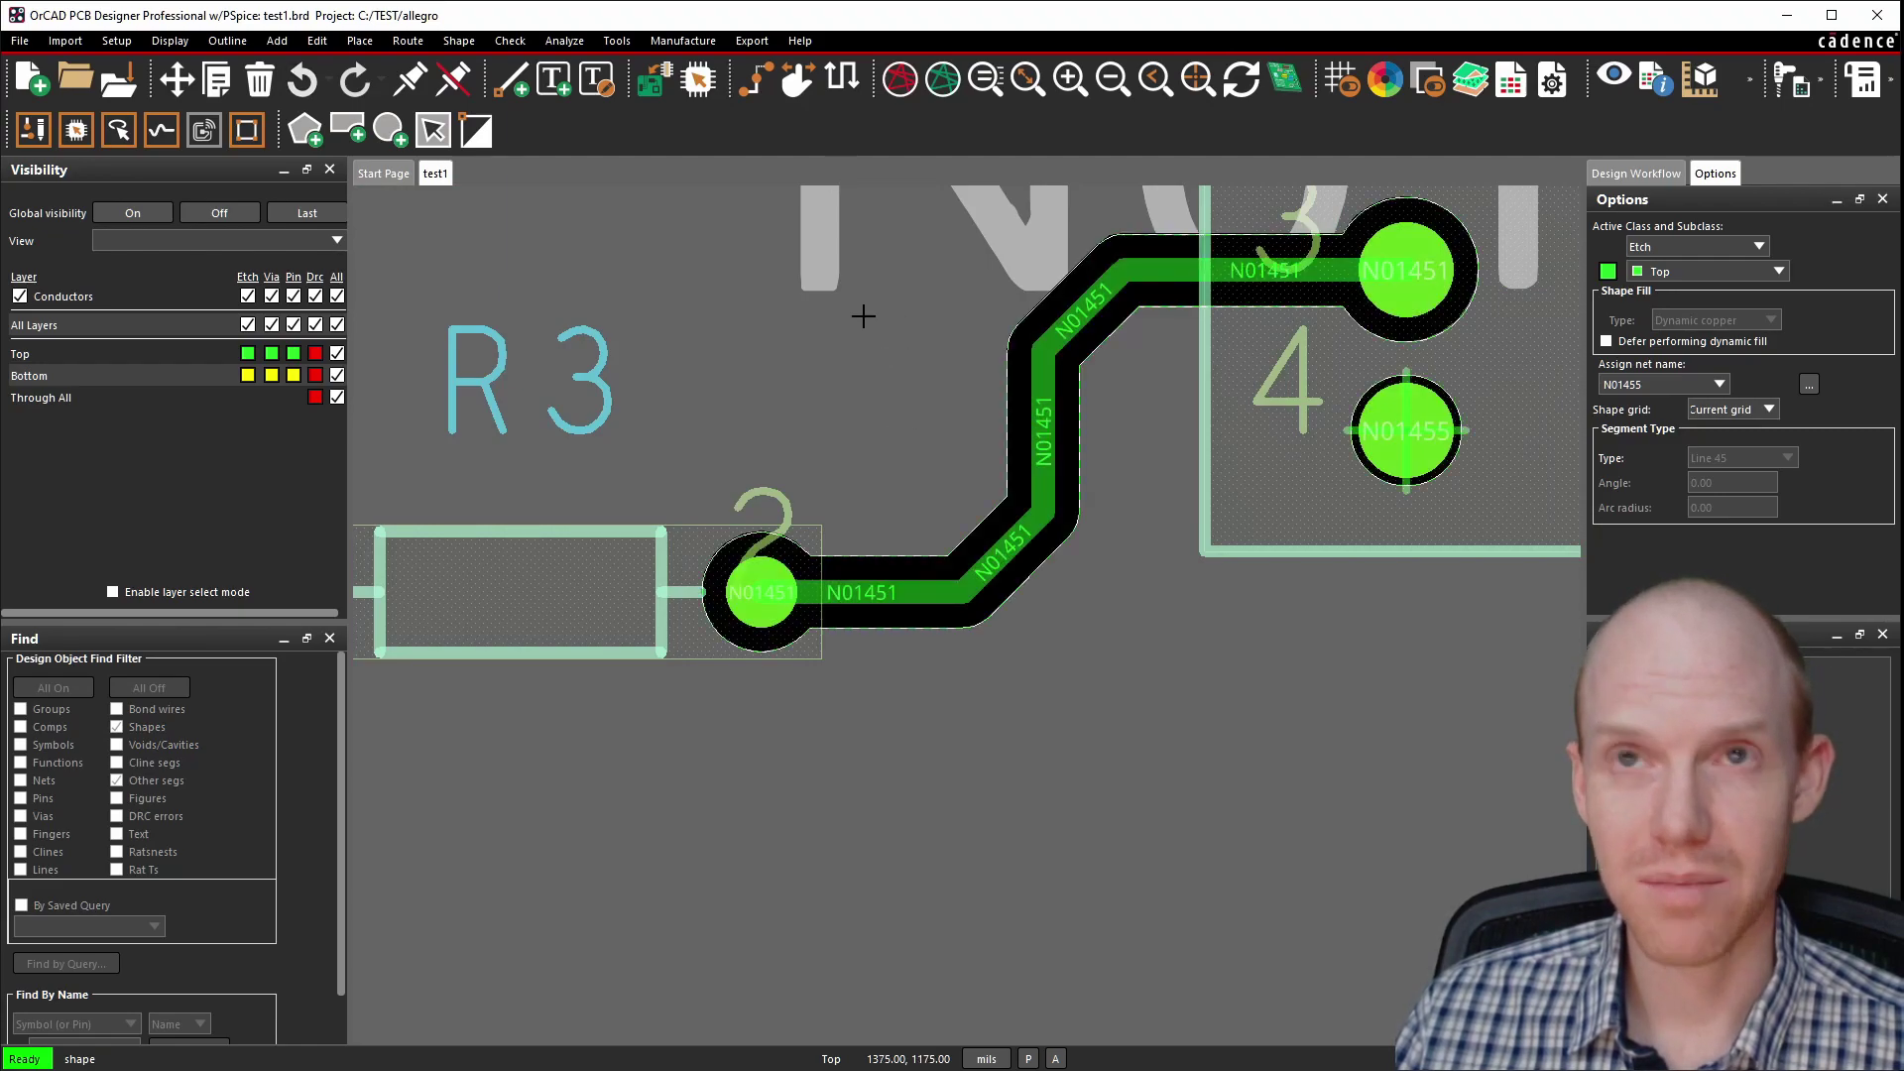
{"action": "key", "text": "F6"}
{"action": "scroll", "coordinate": [1092, 627], "scroll_direction": "down", "scroll_amount": 2}
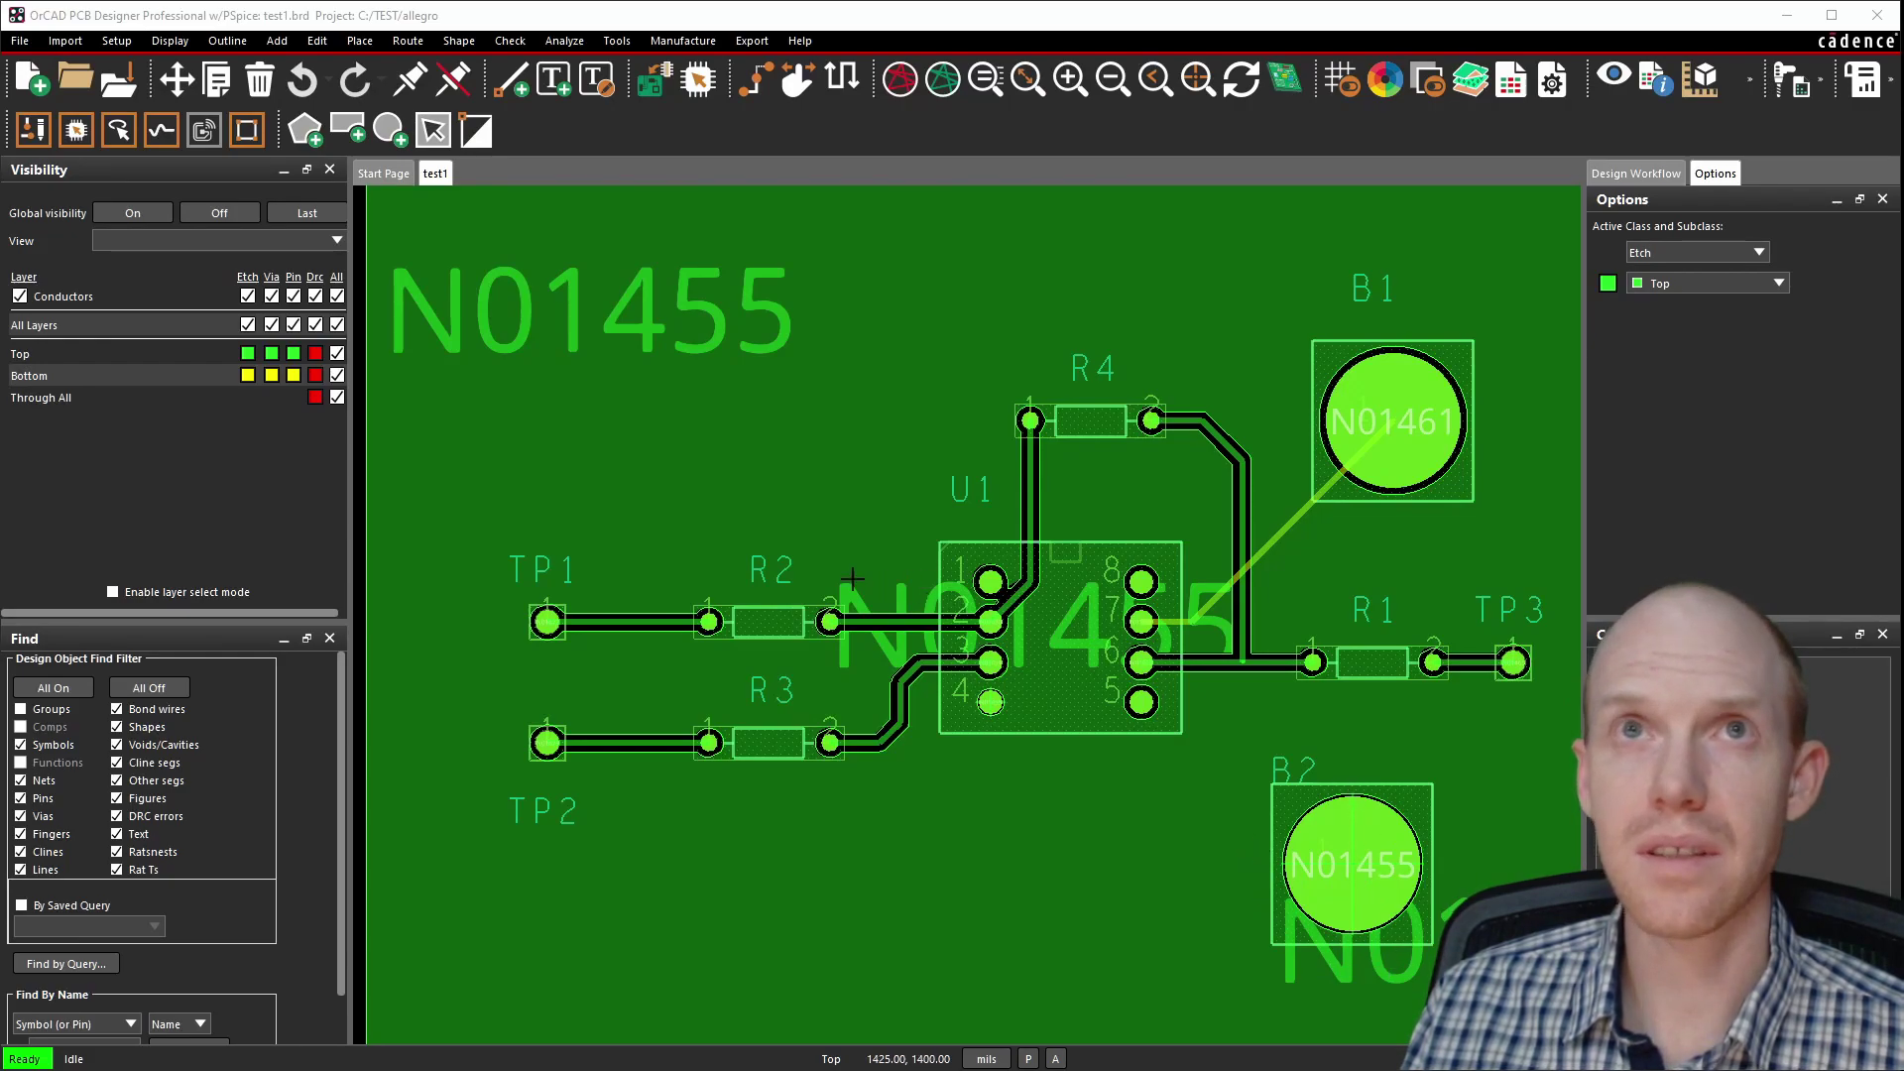
Set a fixed thermal width of 15 mil for thermal relief connects in the global dynamic shape parameters.
{"action": "left_click", "coordinate": [462, 42]}
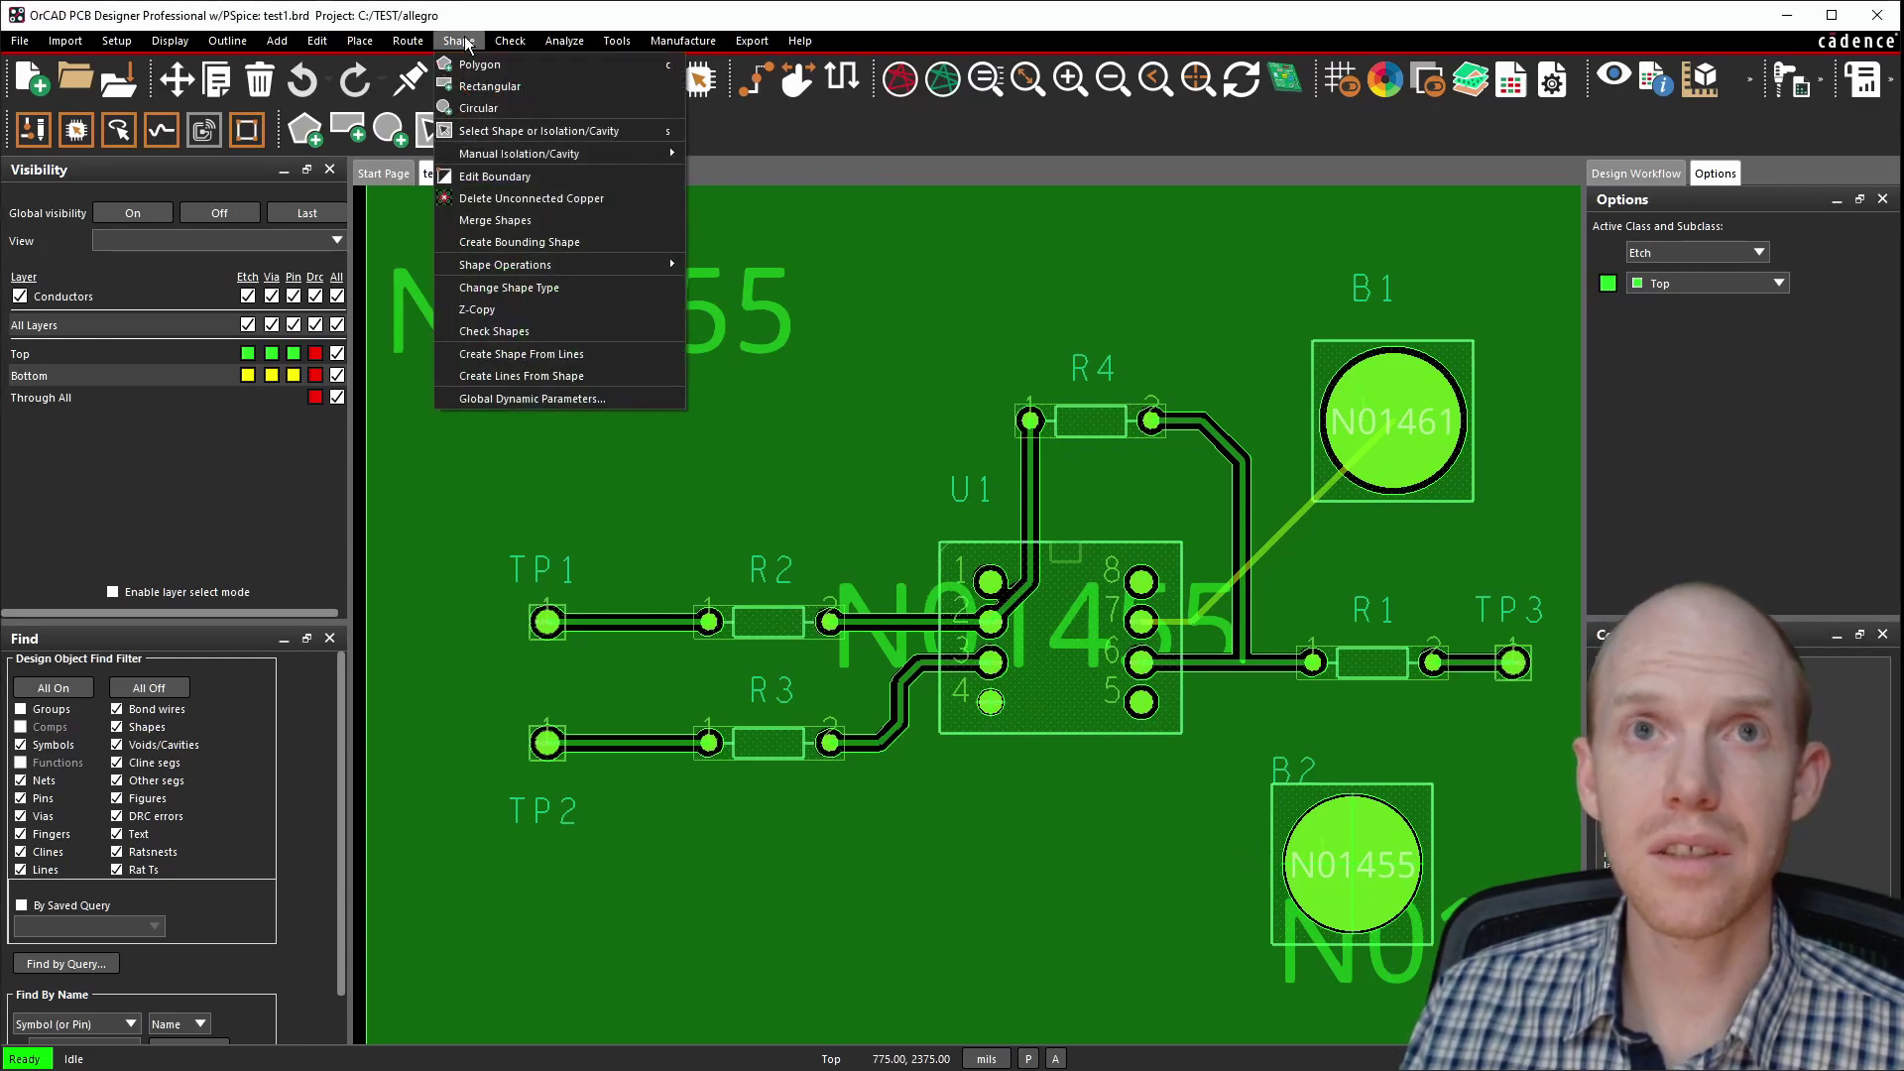
{"action": "left_click", "coordinate": [548, 398]}
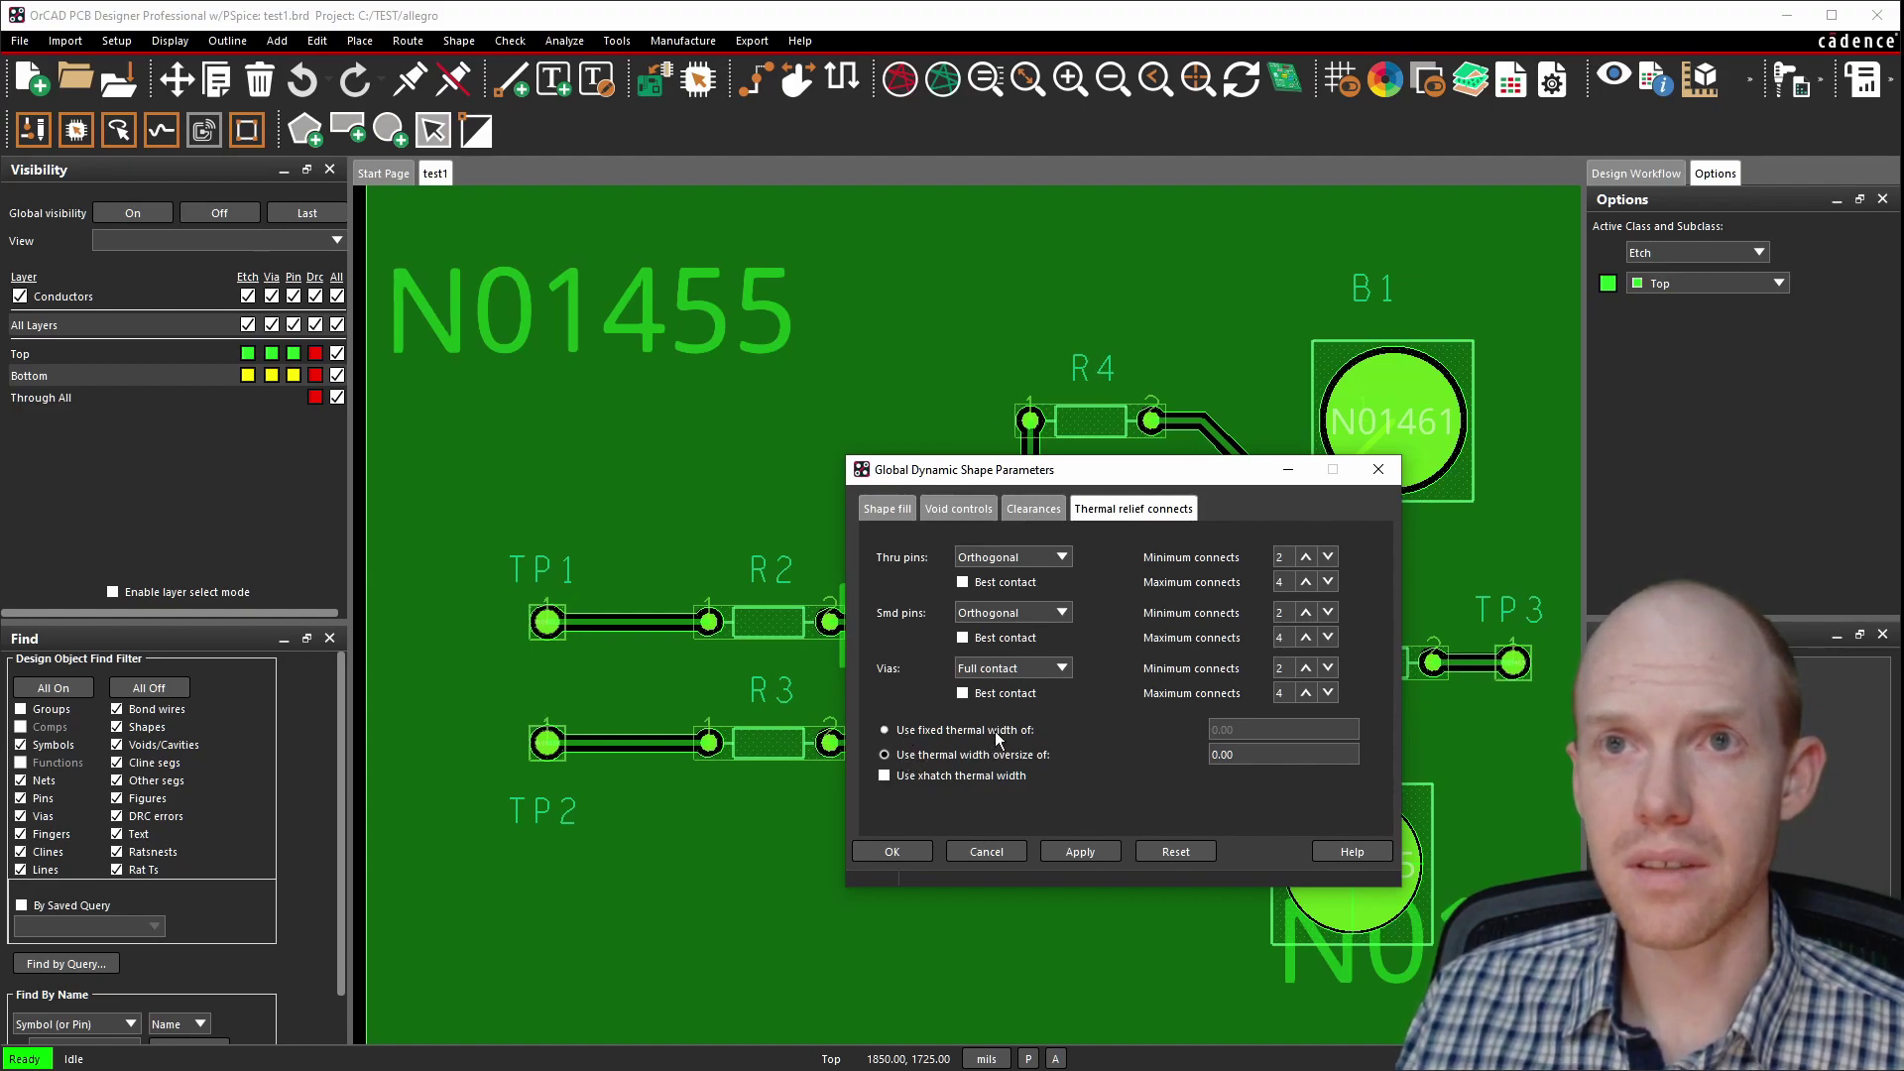
{"action": "left_click", "coordinate": [942, 729]}
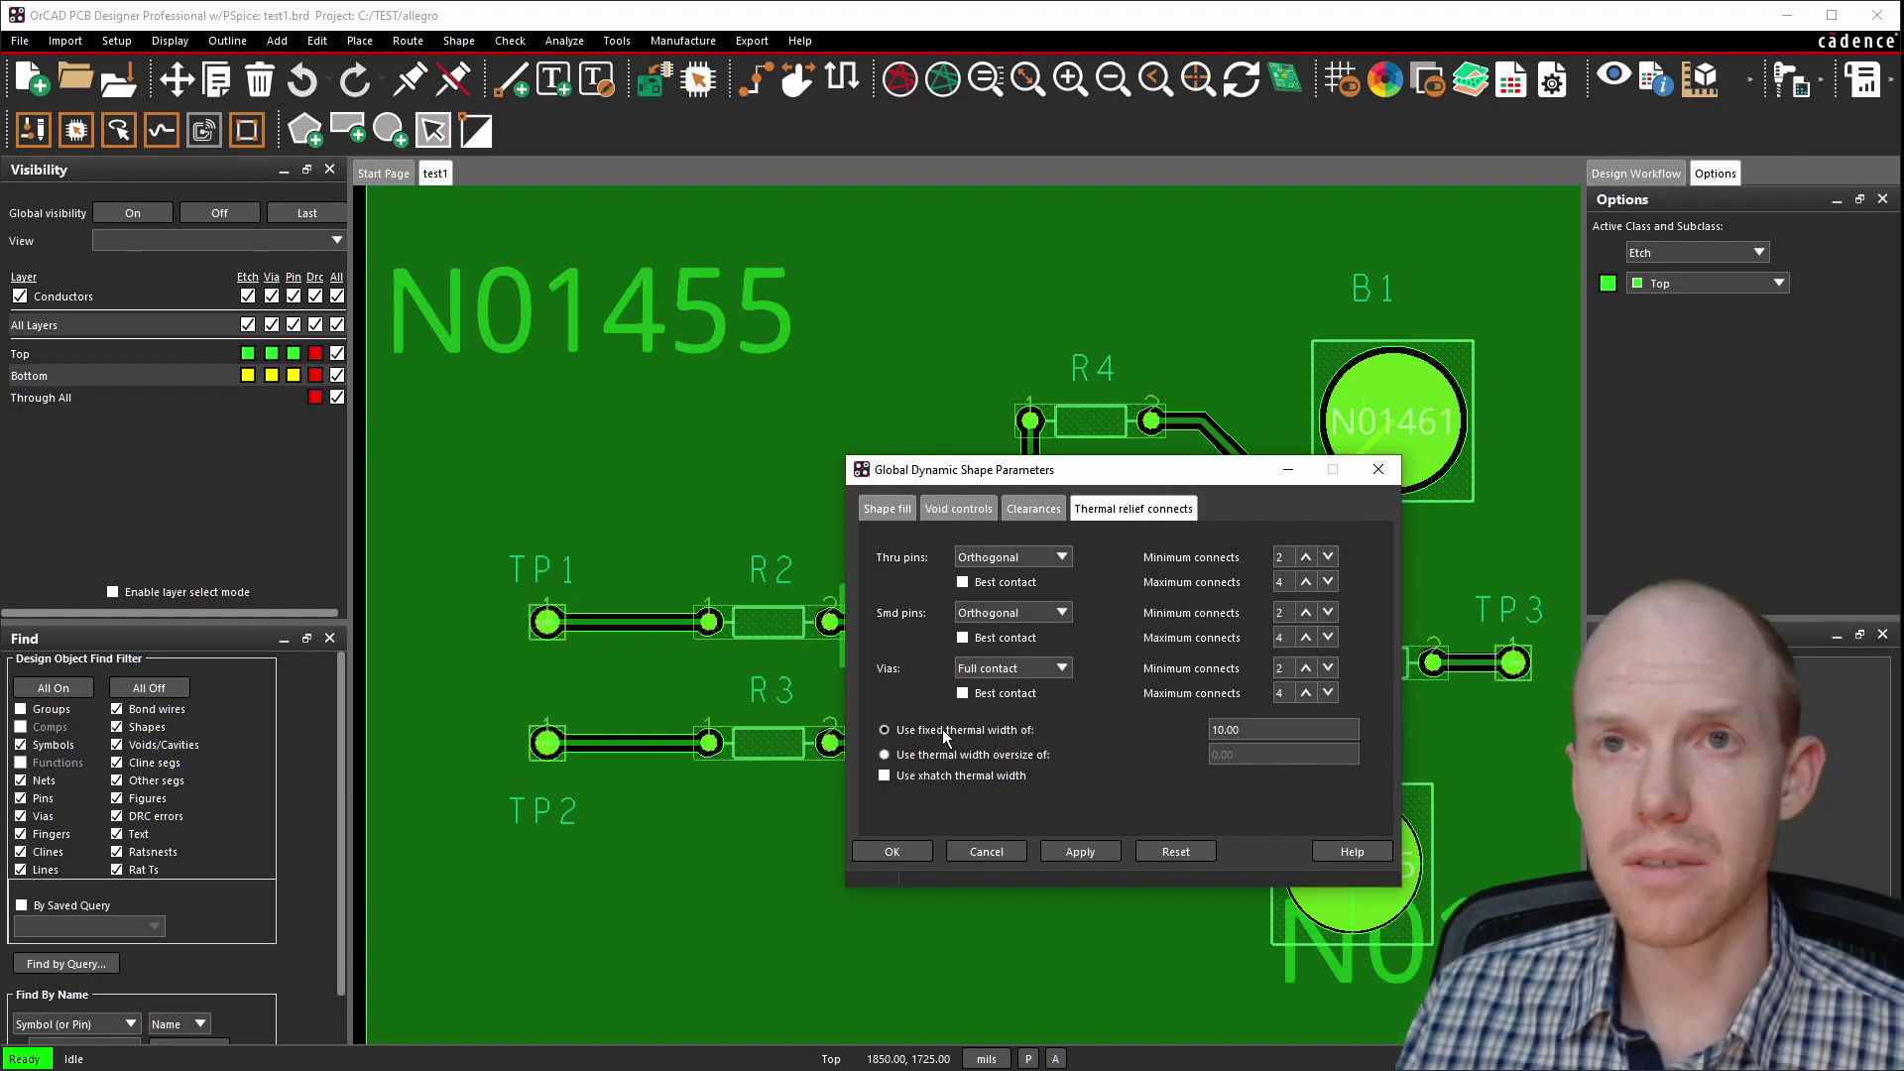
{"action": "left_click_drag", "start_coordinate": [1259, 732], "coordinate": [1189, 732]}
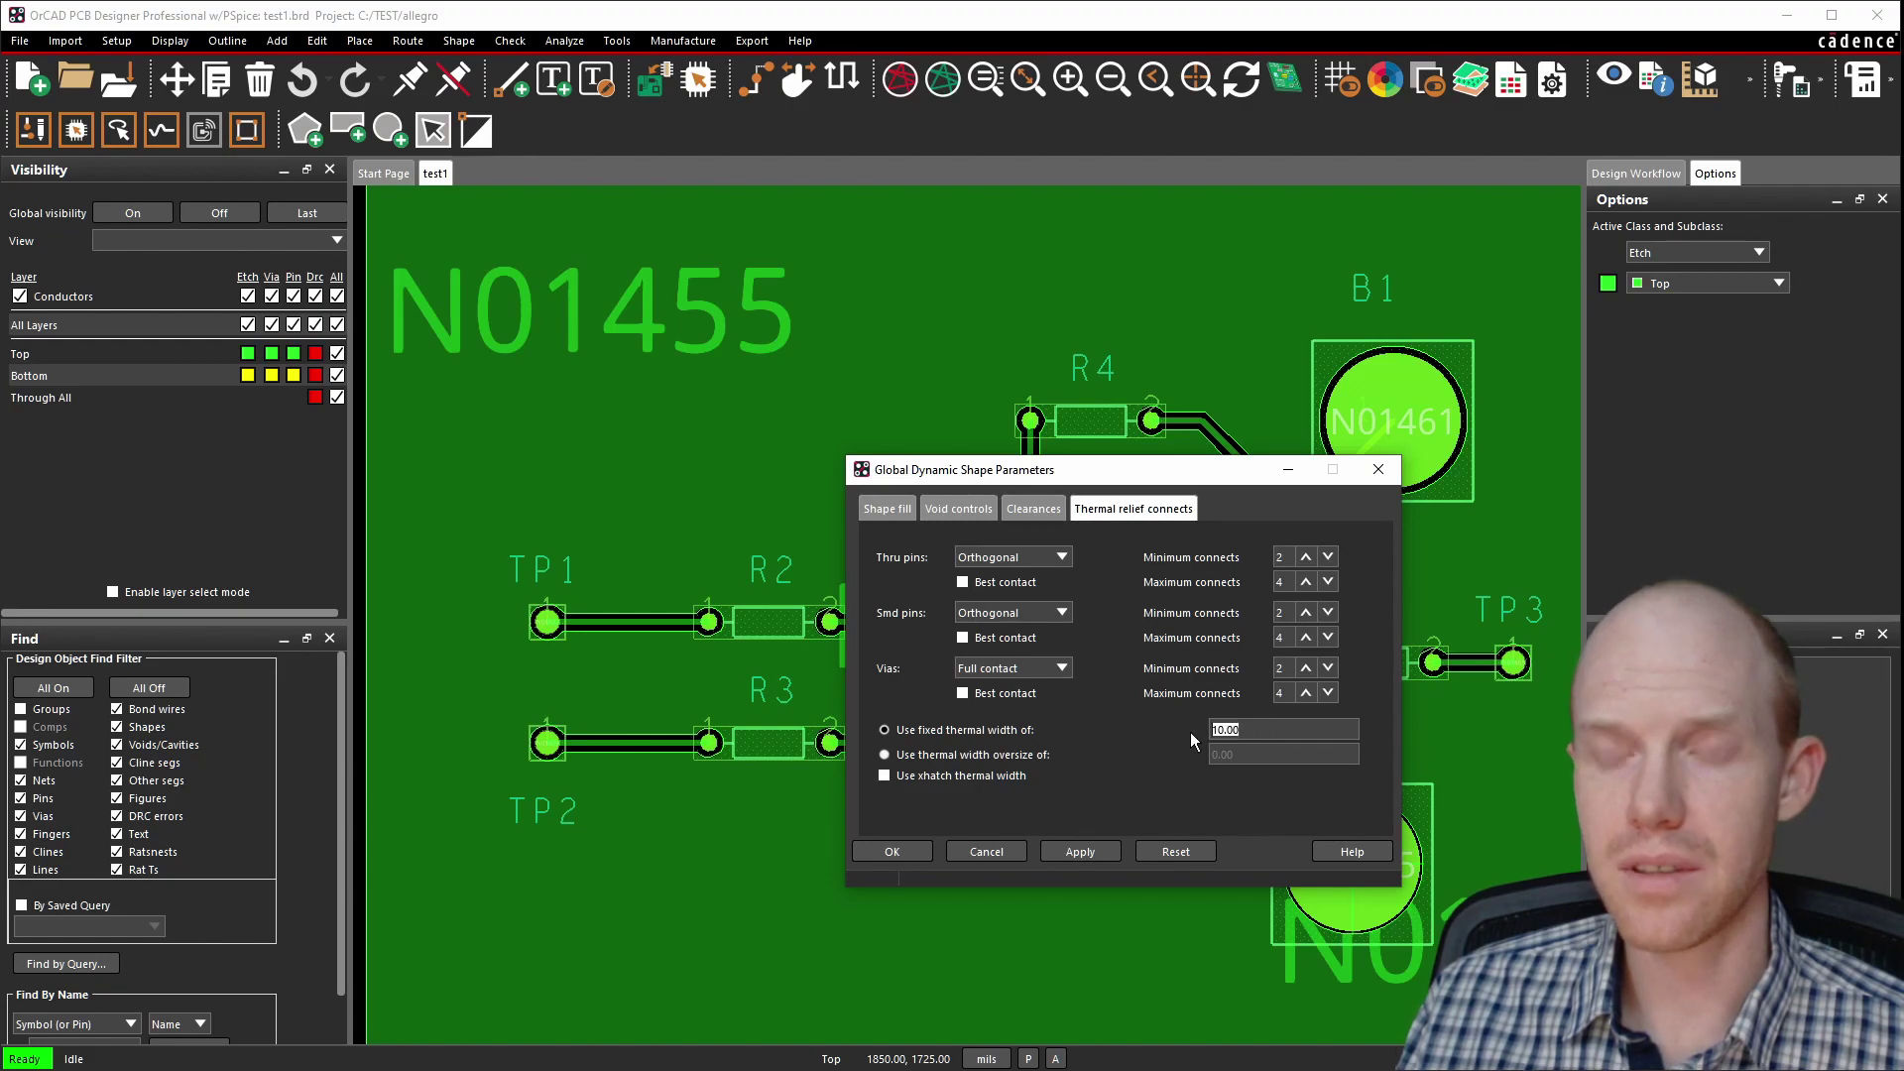
{"action": "type", "text": "15"}
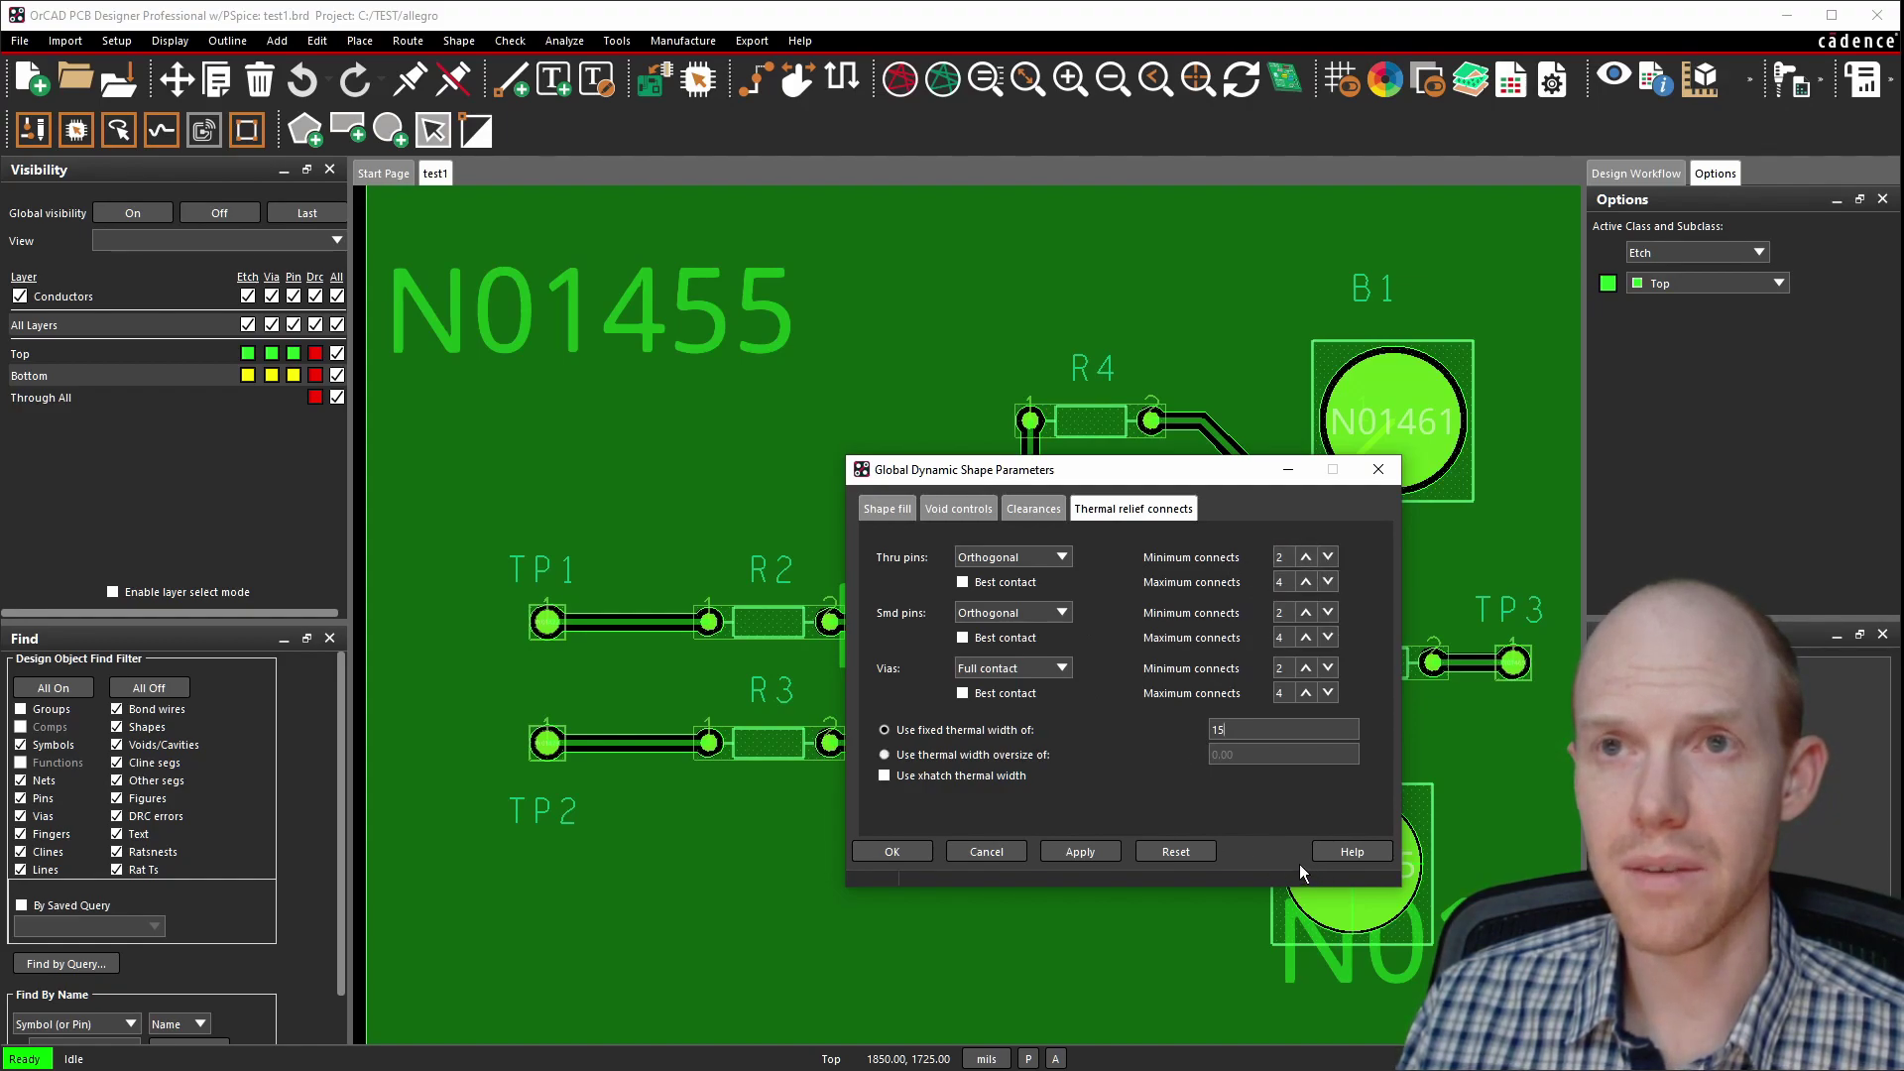
{"action": "left_click_drag", "start_coordinate": [1198, 466], "coordinate": [922, 342]}
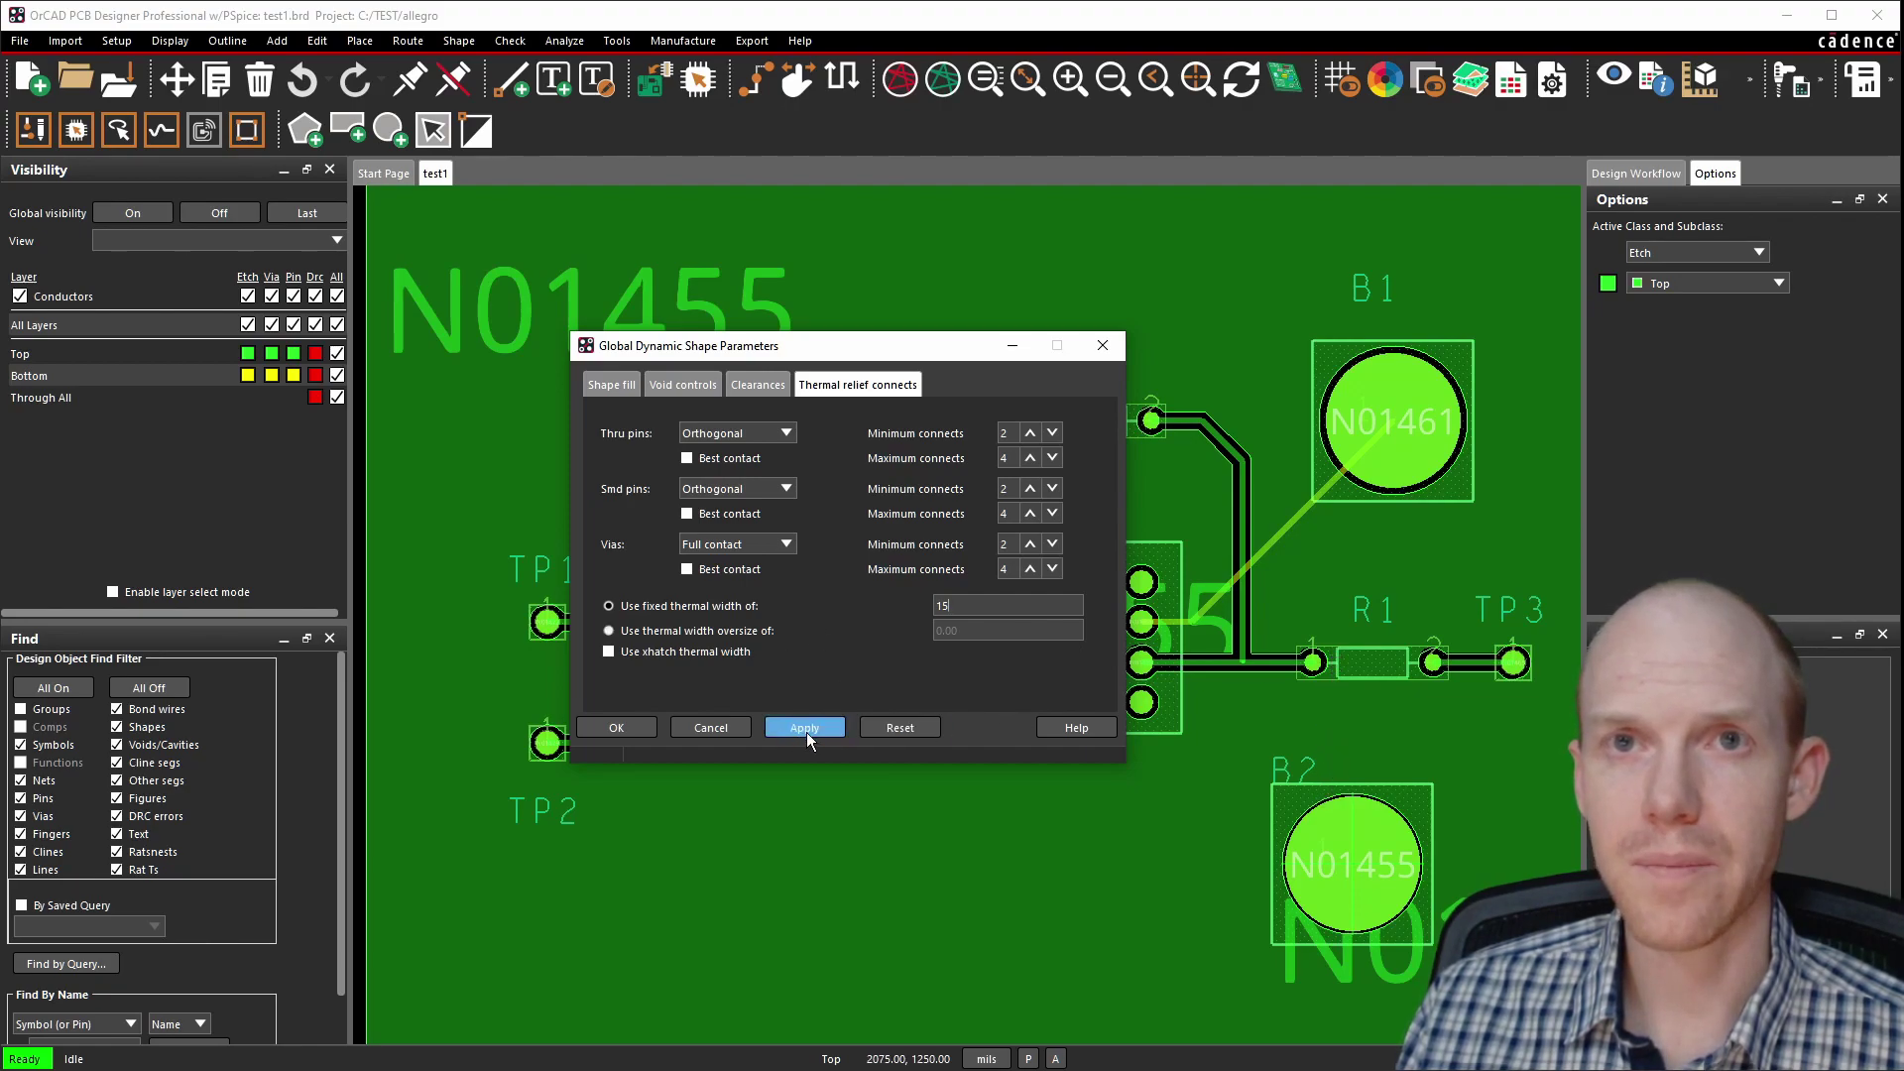
{"action": "left_click", "coordinate": [591, 727]}
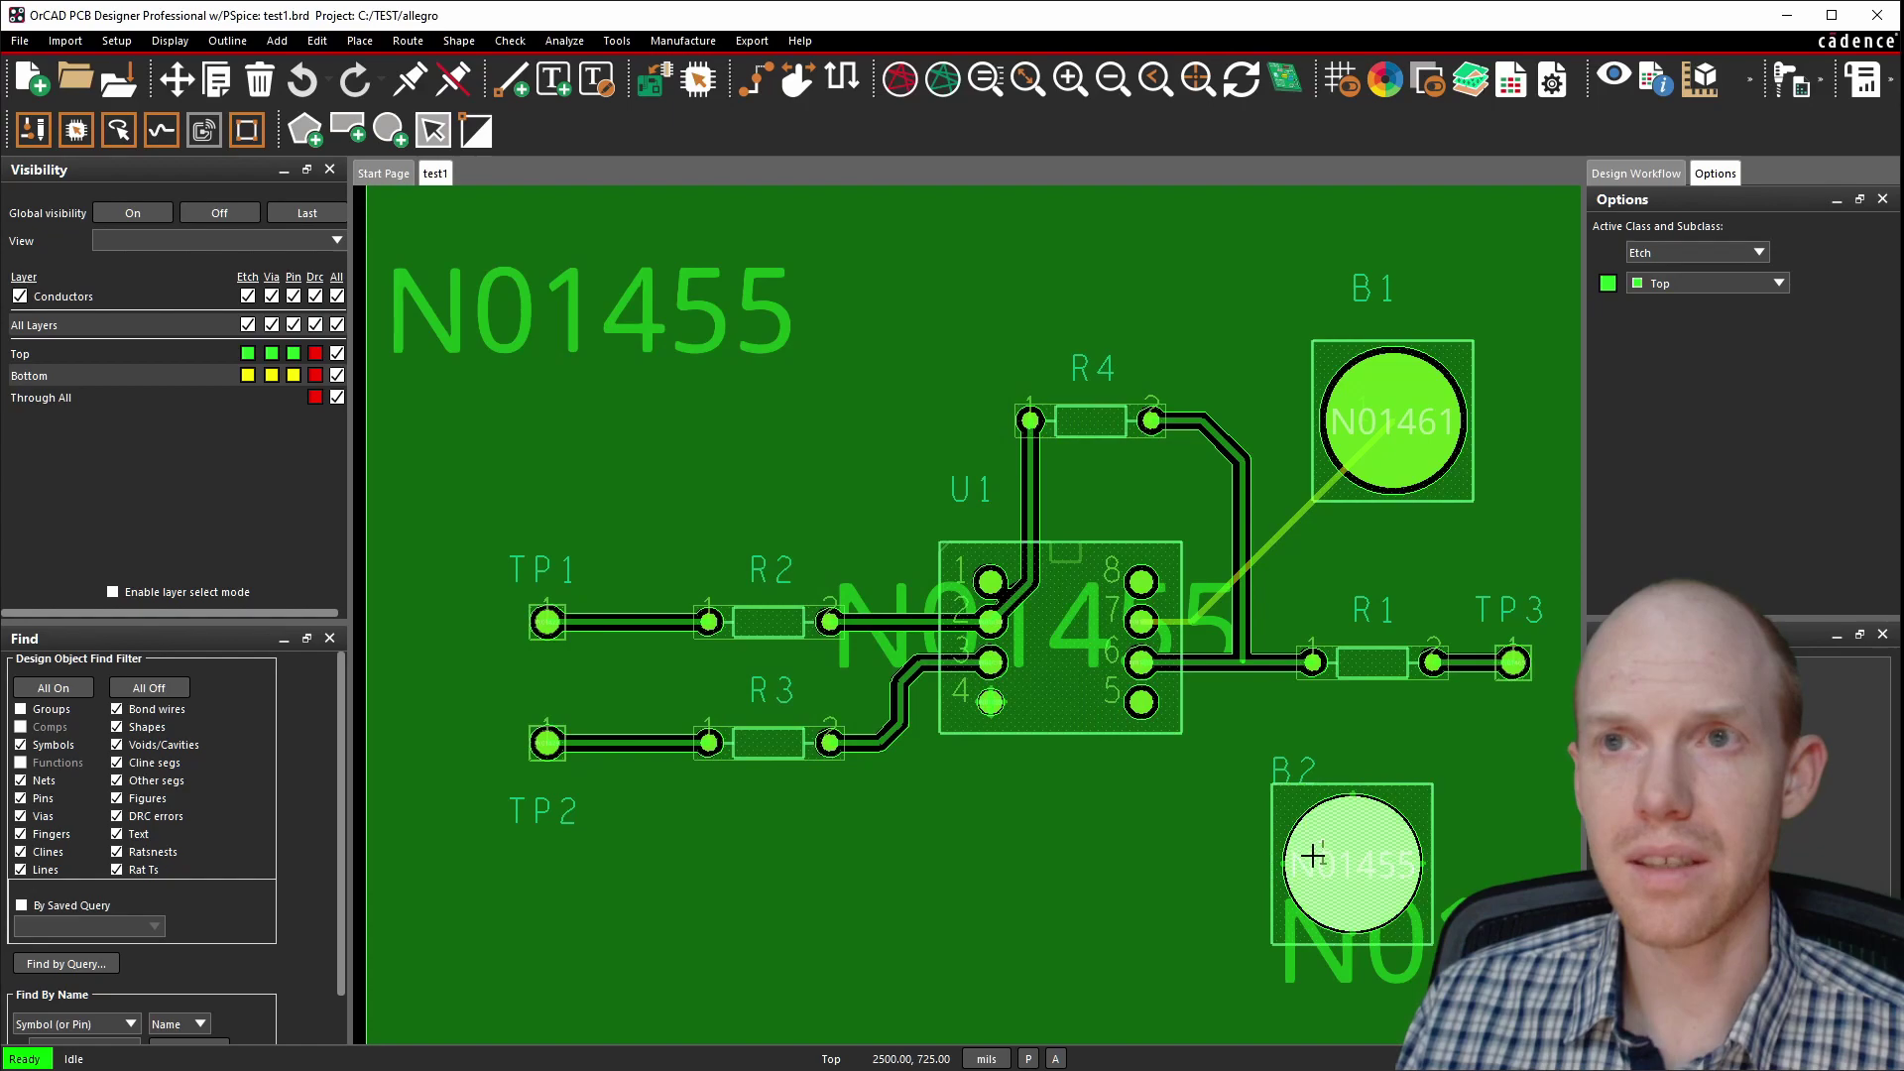
{"action": "scroll", "coordinate": [1310, 864], "scroll_direction": "up", "scroll_amount": 3}
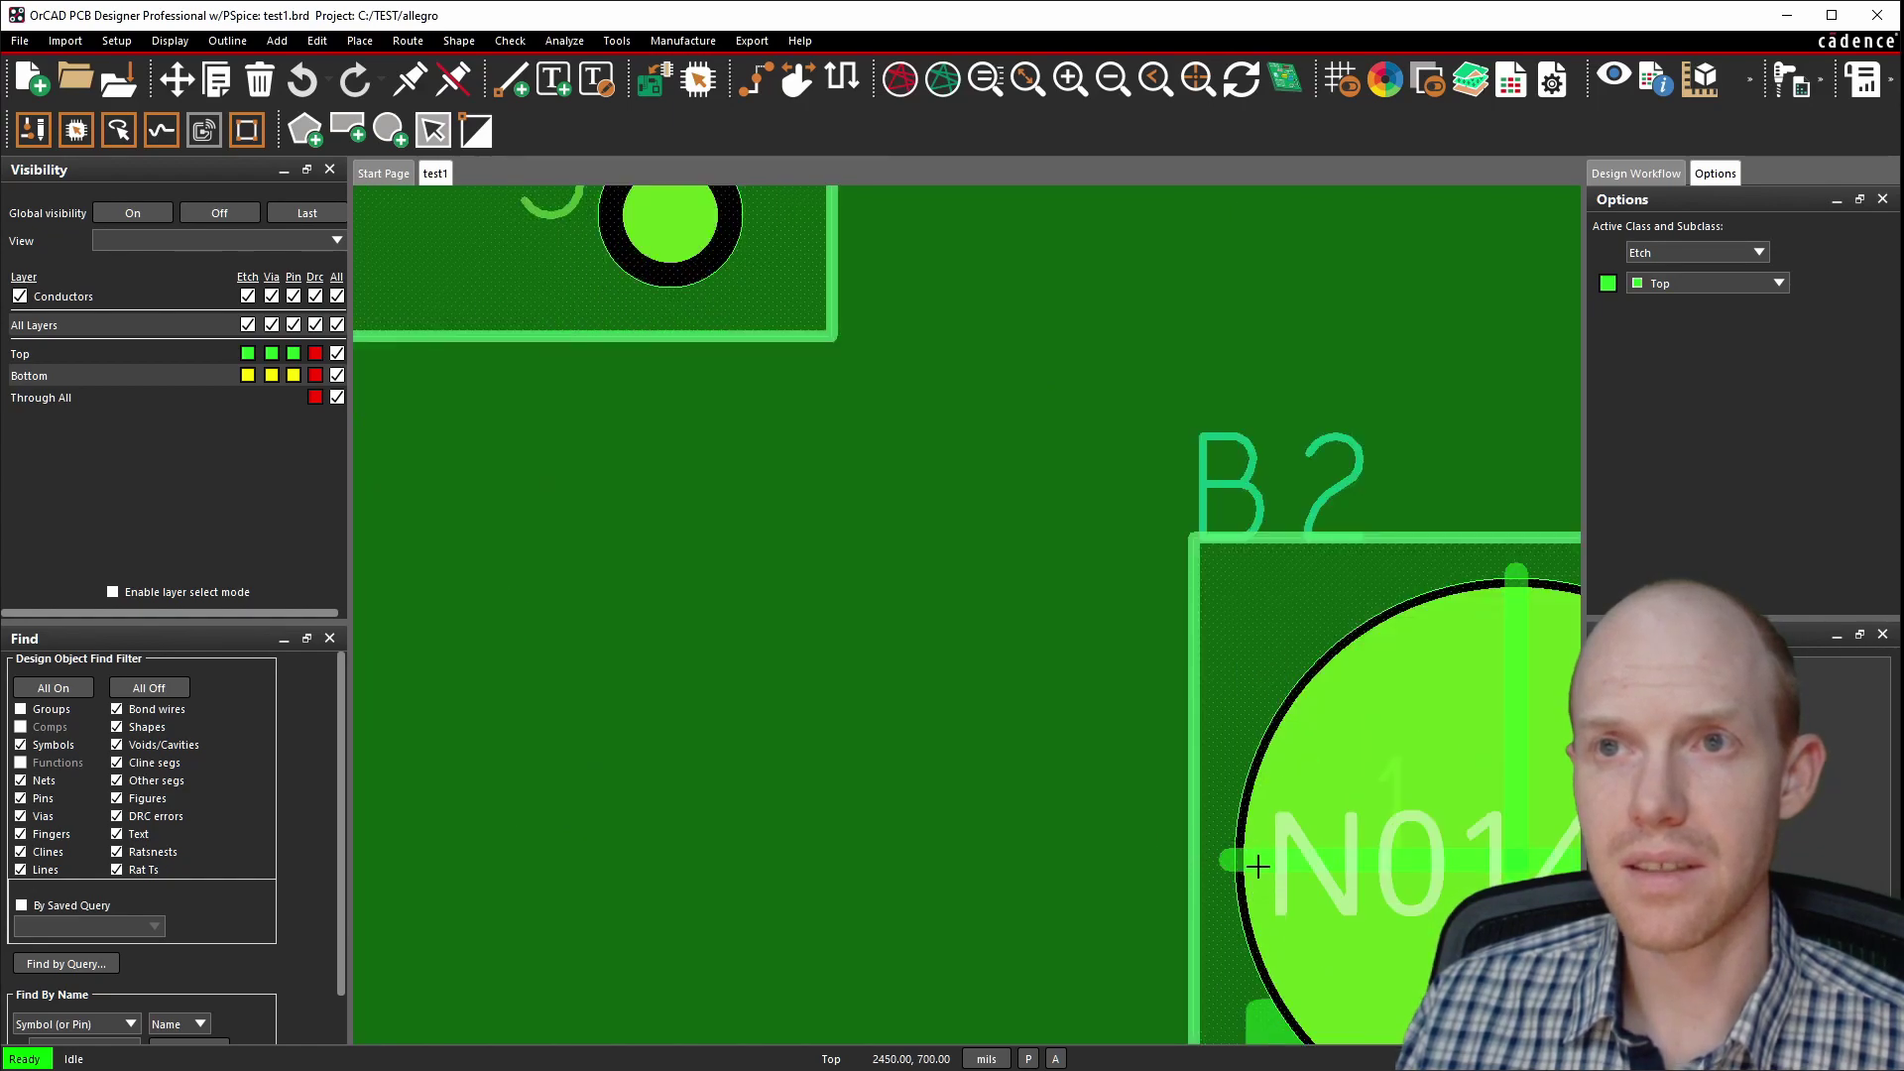
{"action": "scroll", "coordinate": [1266, 773], "scroll_direction": "down", "scroll_amount": 2}
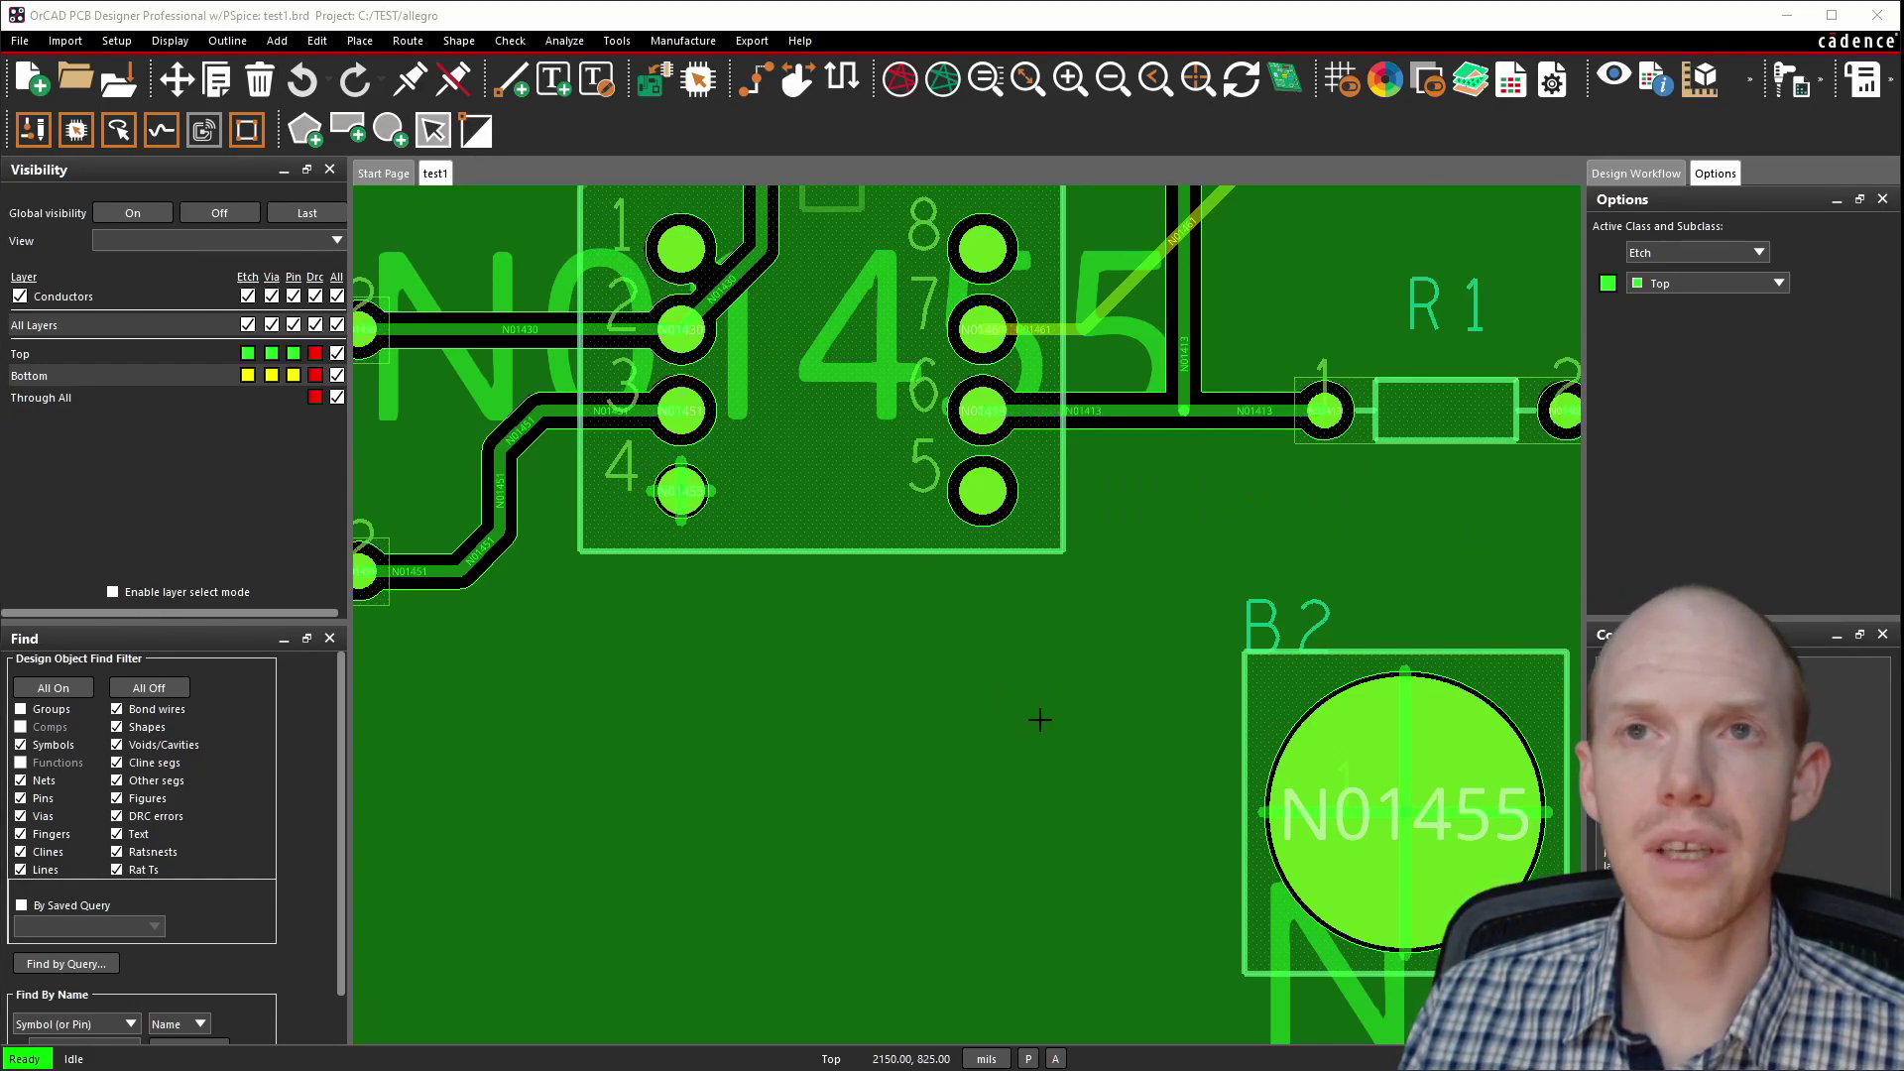
Edit the N01455 shape boundary to cut away the corner beside B2, using a vertical, a 45-degree and a horizontal segment.
{"action": "scroll", "coordinate": [1037, 718], "scroll_direction": "down", "scroll_amount": 2}
{"action": "scroll", "coordinate": [1039, 719], "scroll_direction": "down", "scroll_amount": 2}
{"action": "scroll", "coordinate": [1300, 829], "scroll_direction": "up", "scroll_amount": 2}
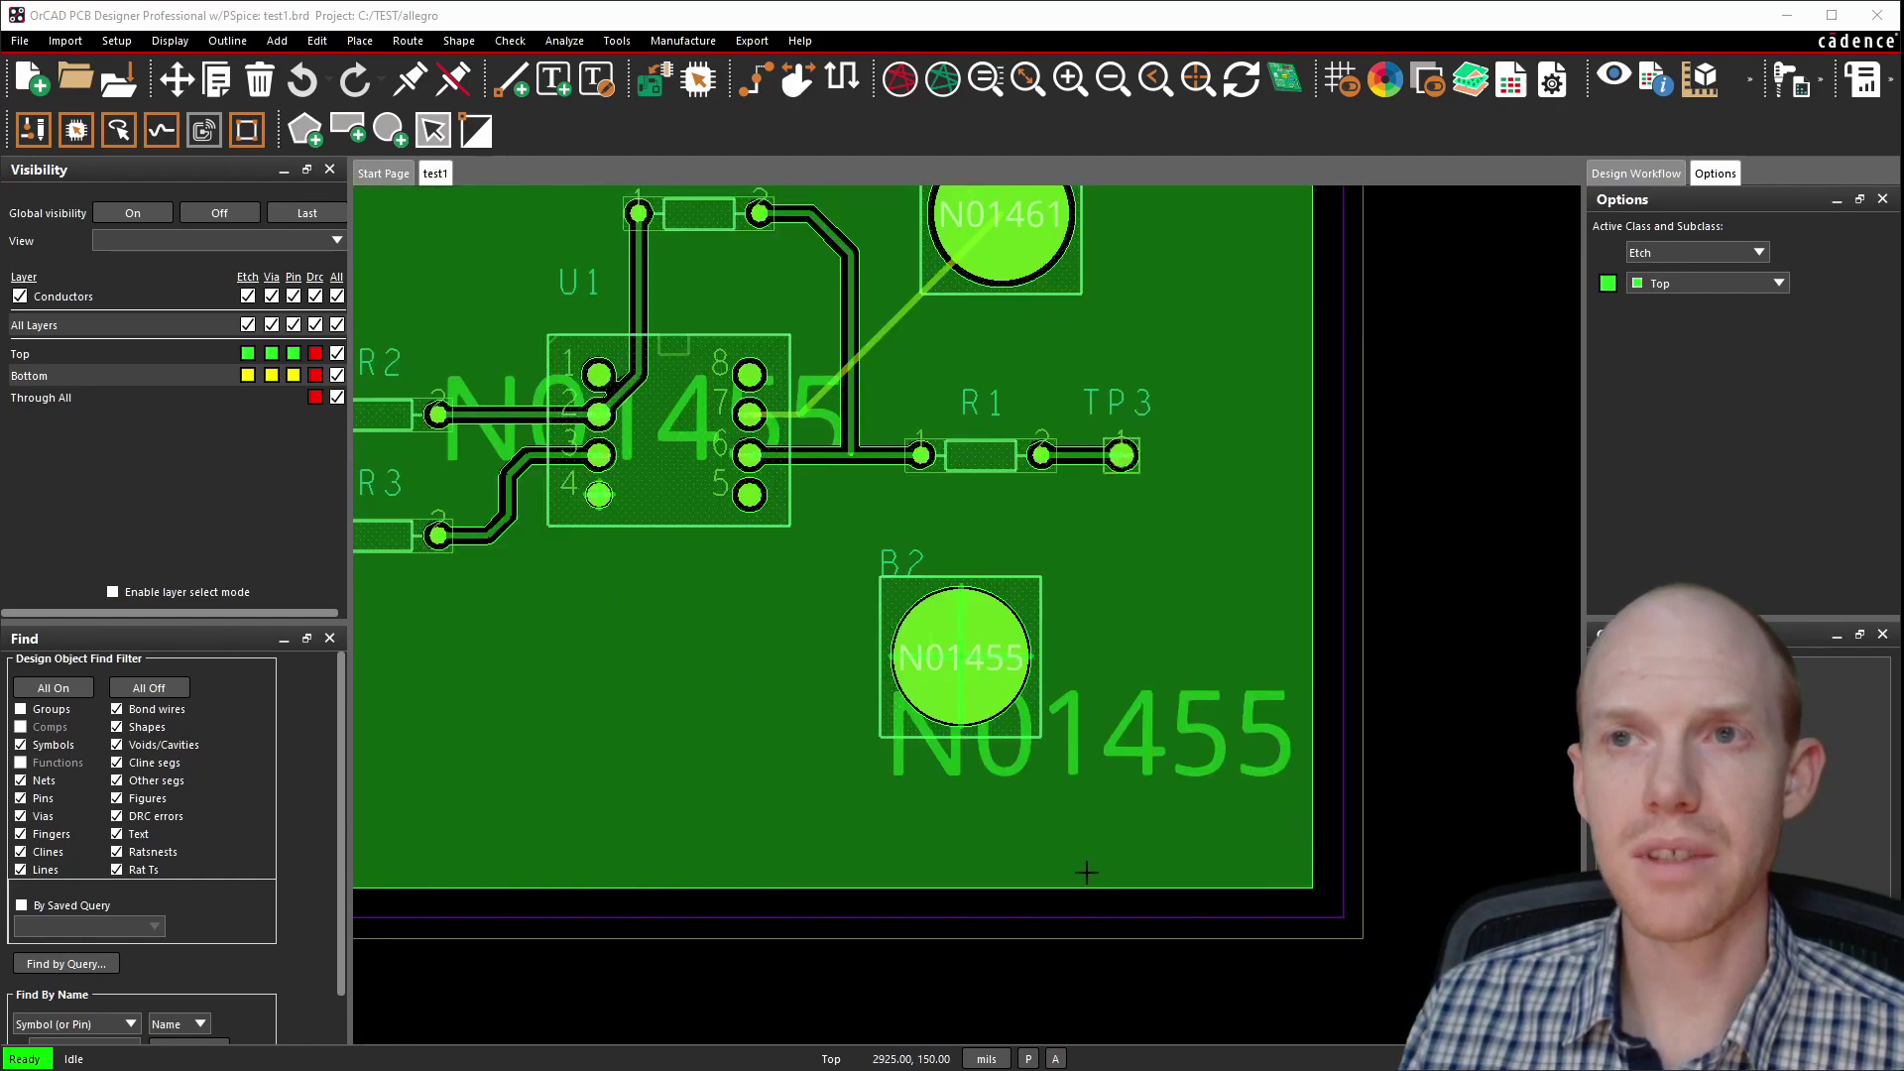
{"action": "scroll", "coordinate": [1257, 884], "scroll_direction": "up", "scroll_amount": 2}
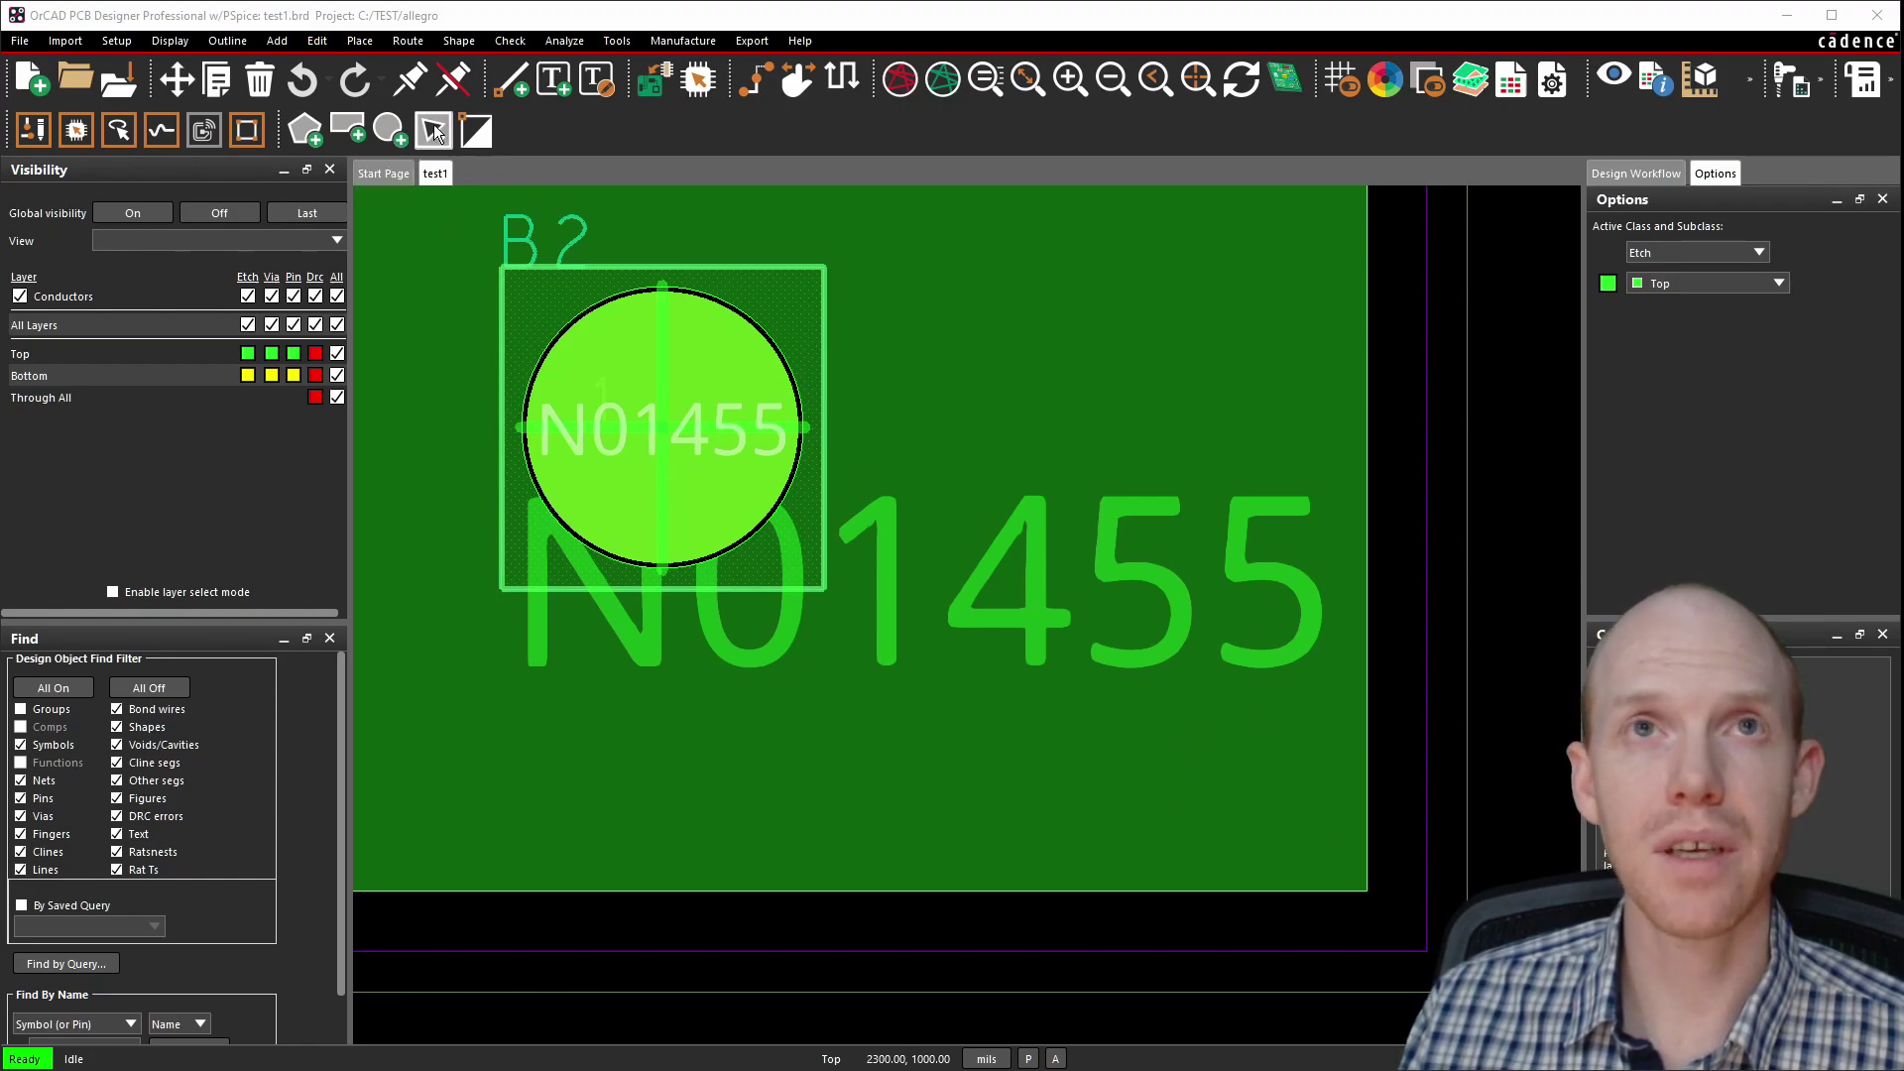
{"action": "left_click", "coordinate": [475, 126]}
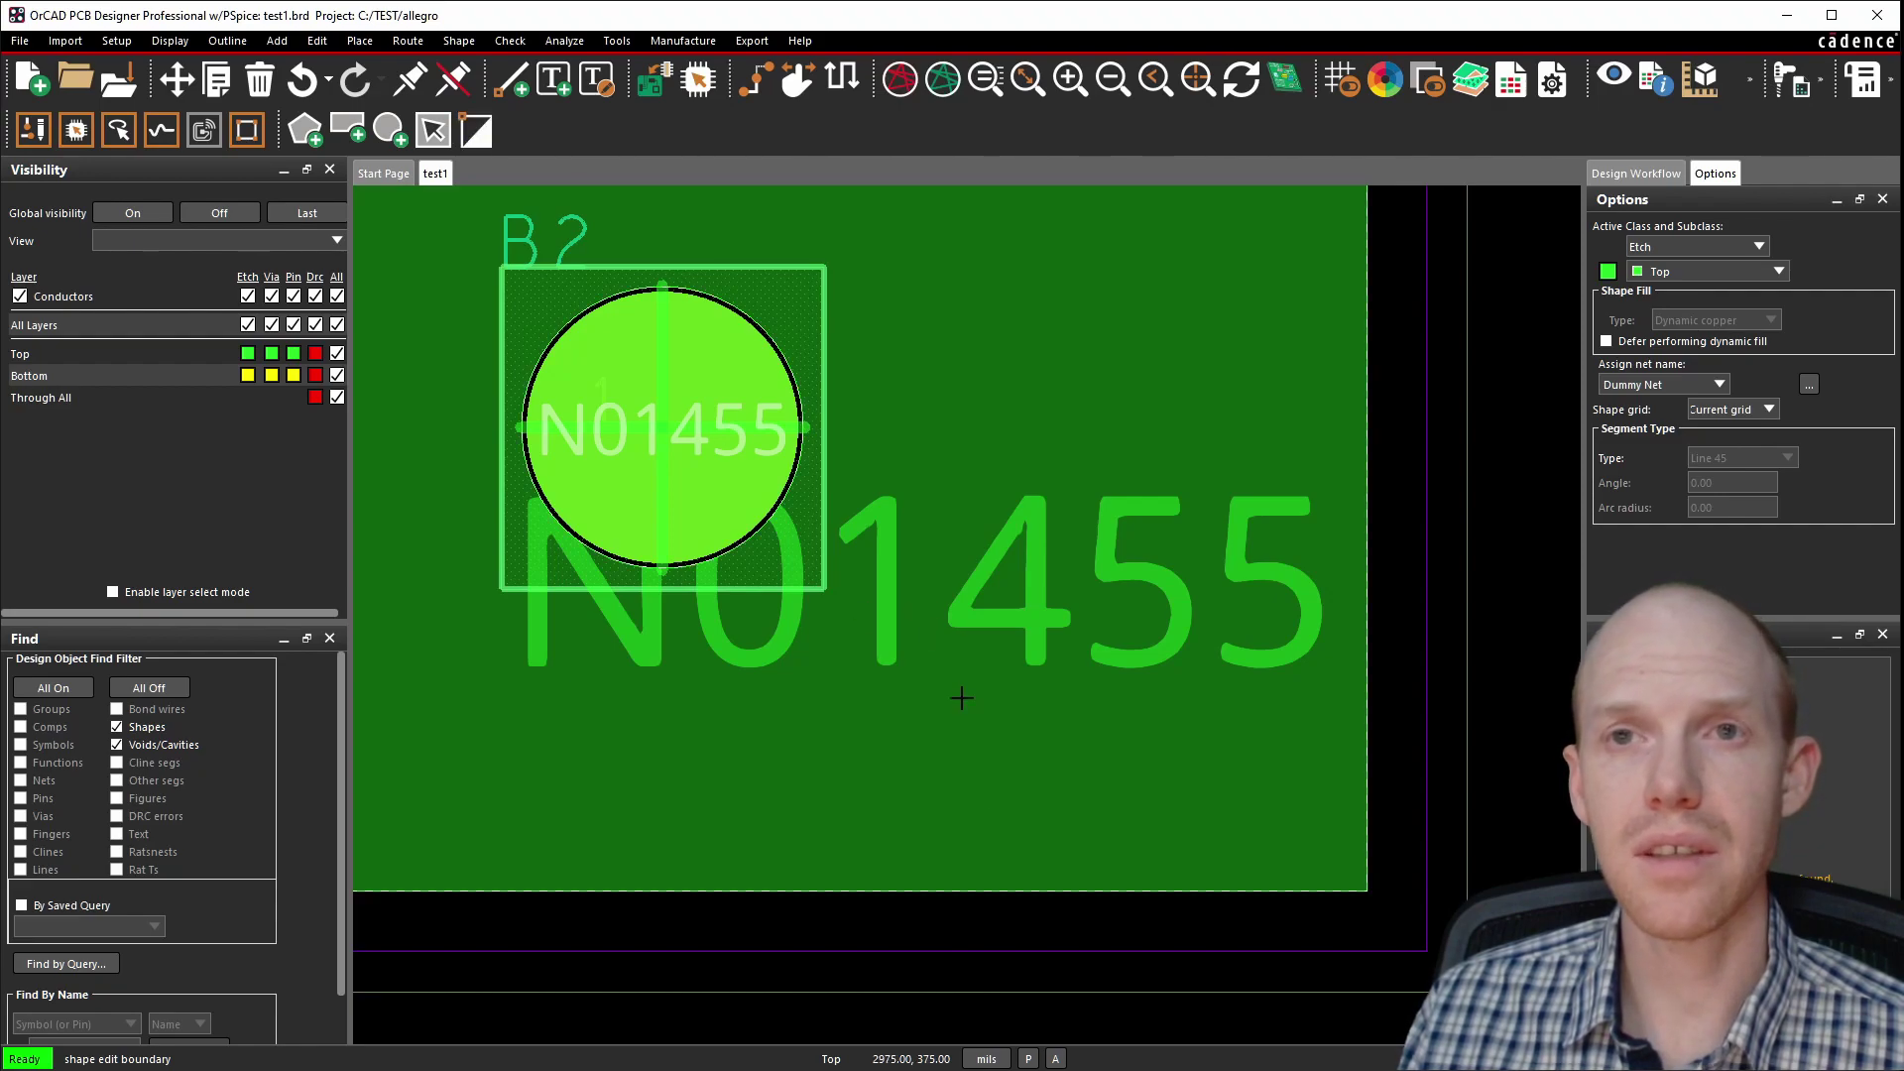
{"action": "left_click", "coordinate": [784, 888]}
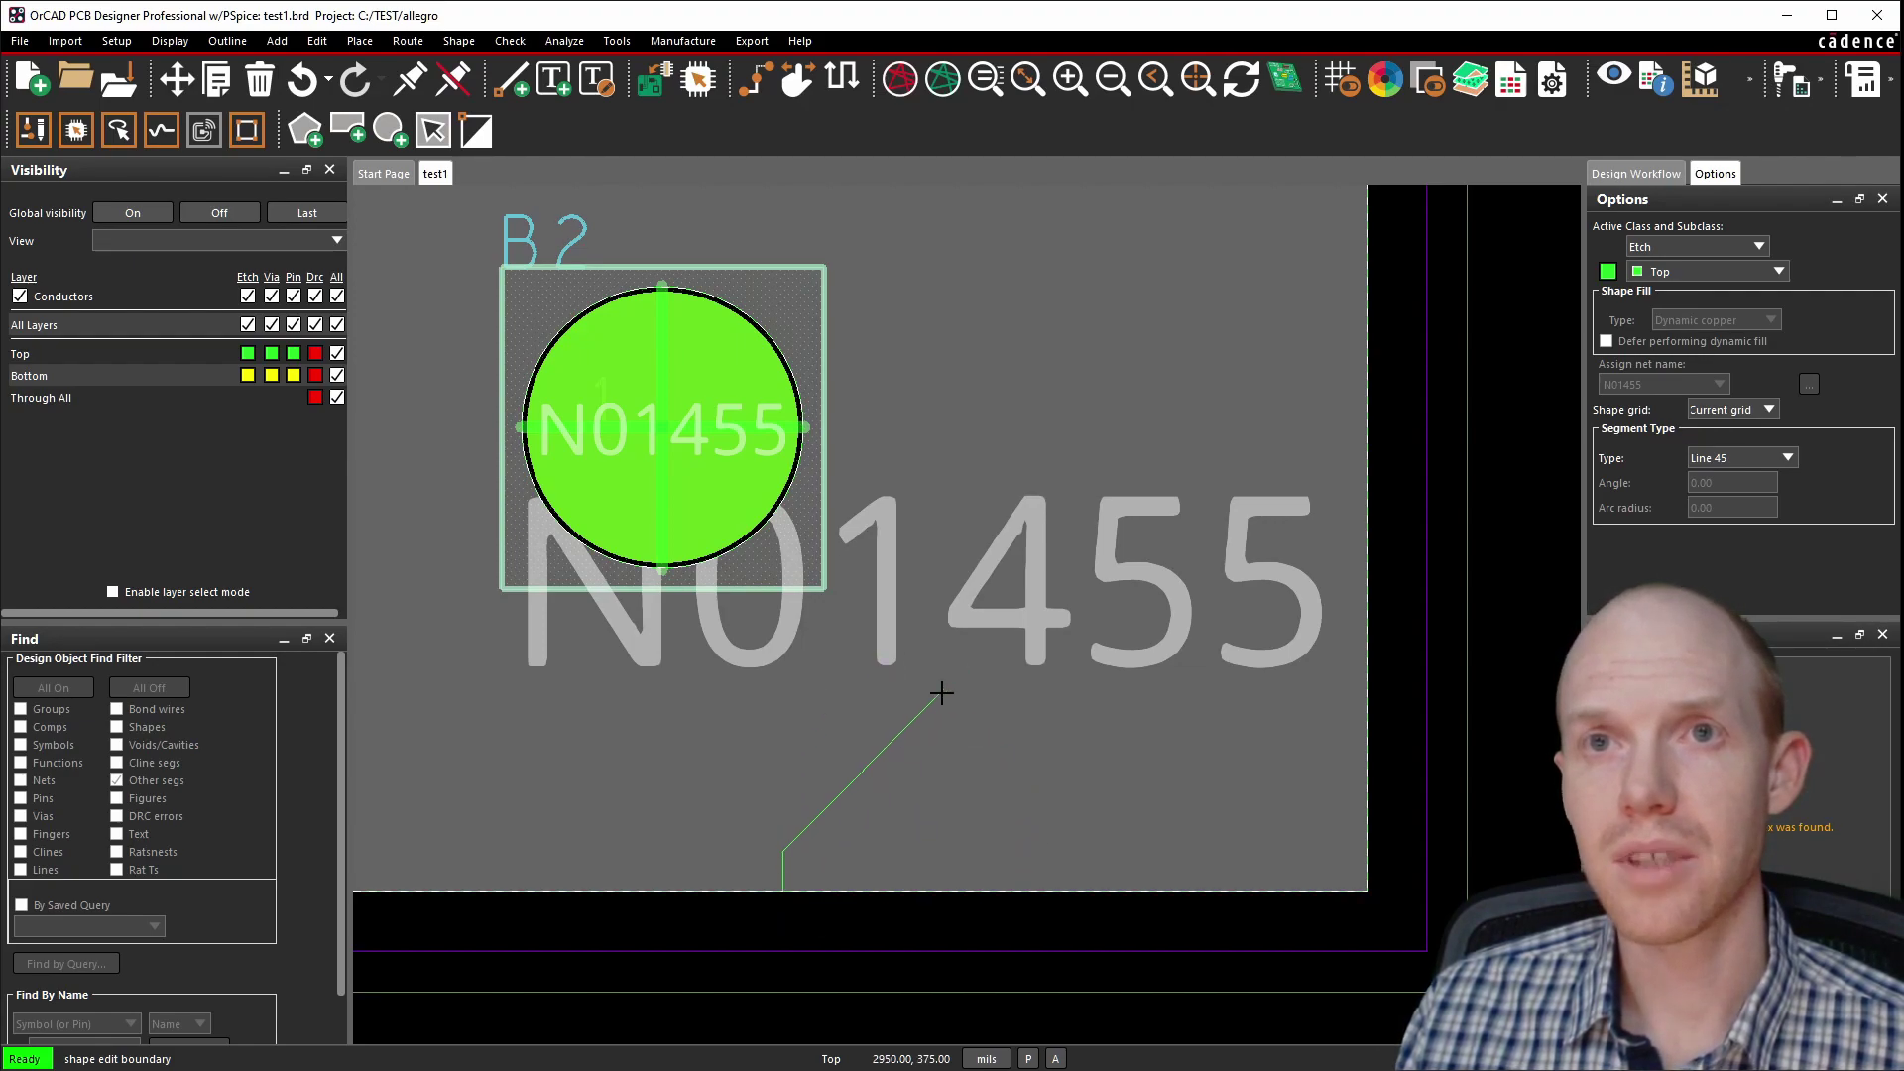
{"action": "left_click", "coordinate": [900, 597]}
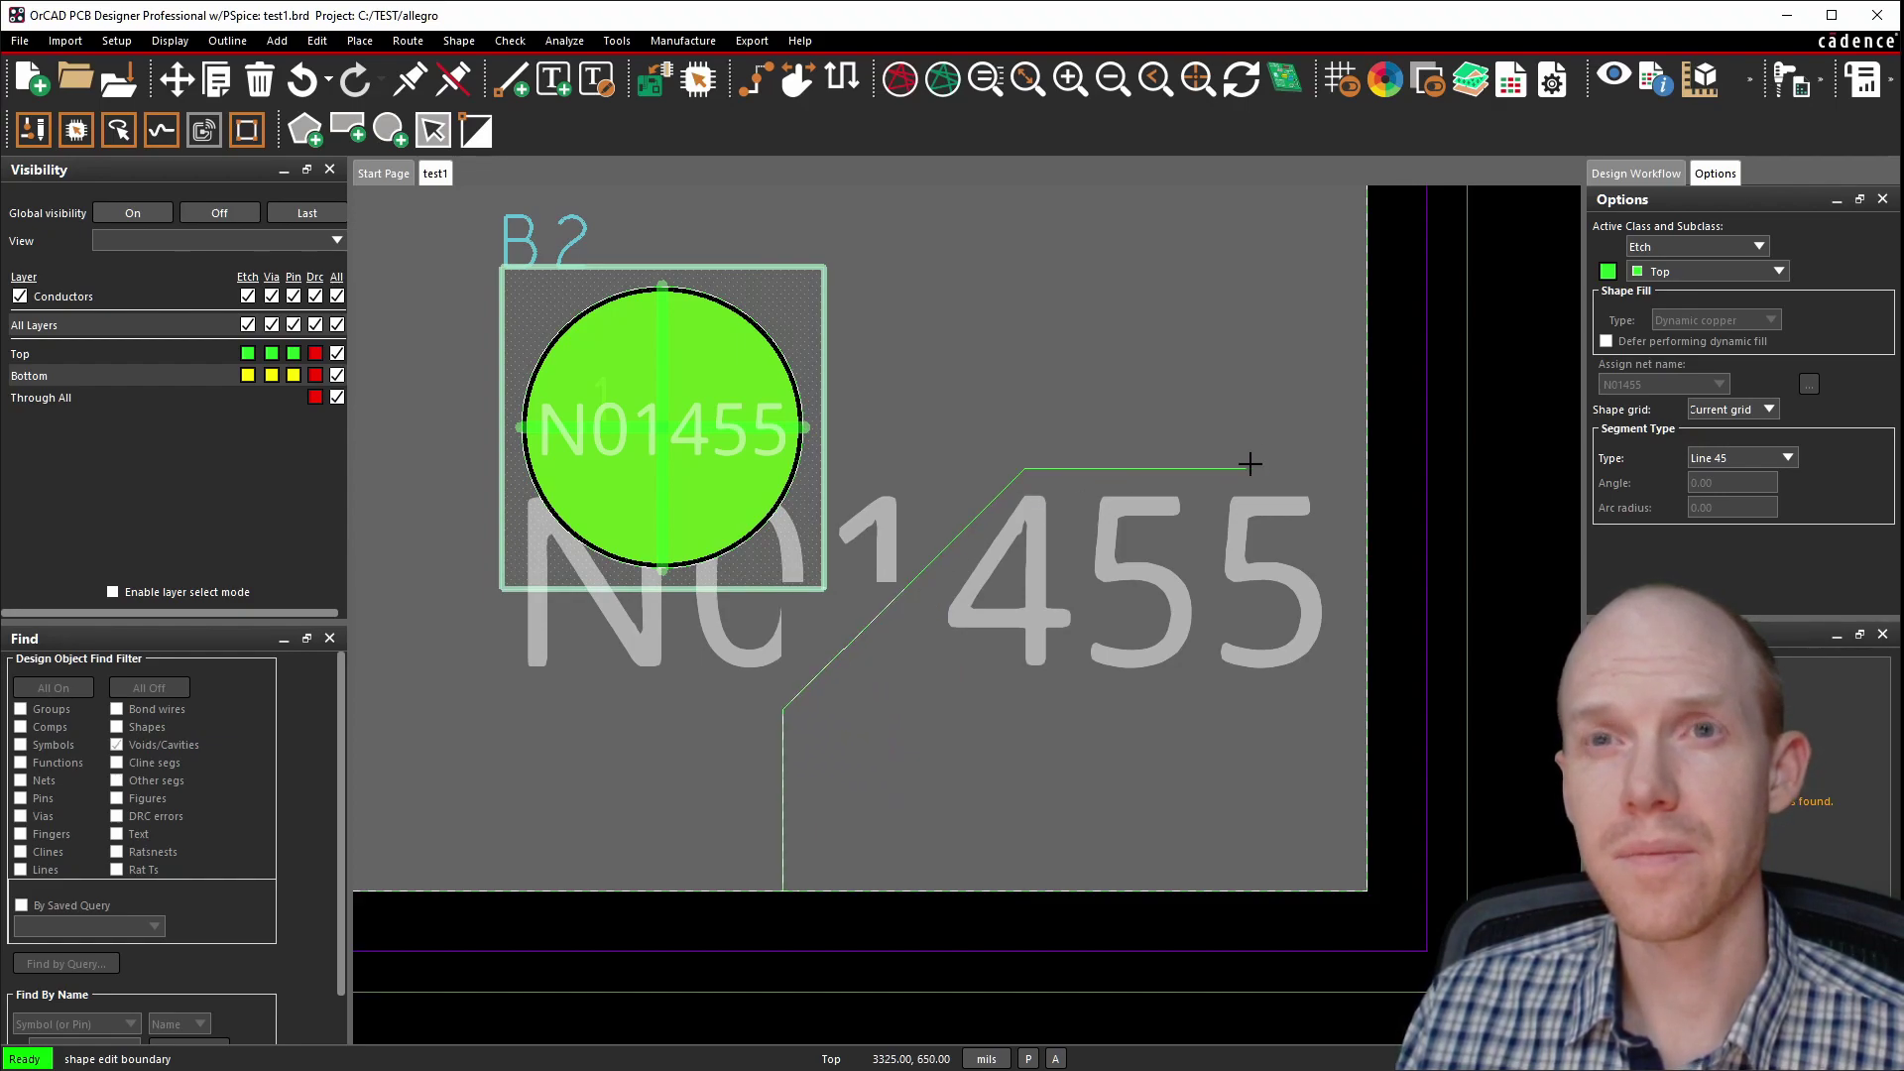
{"action": "left_click", "coordinate": [1364, 388]}
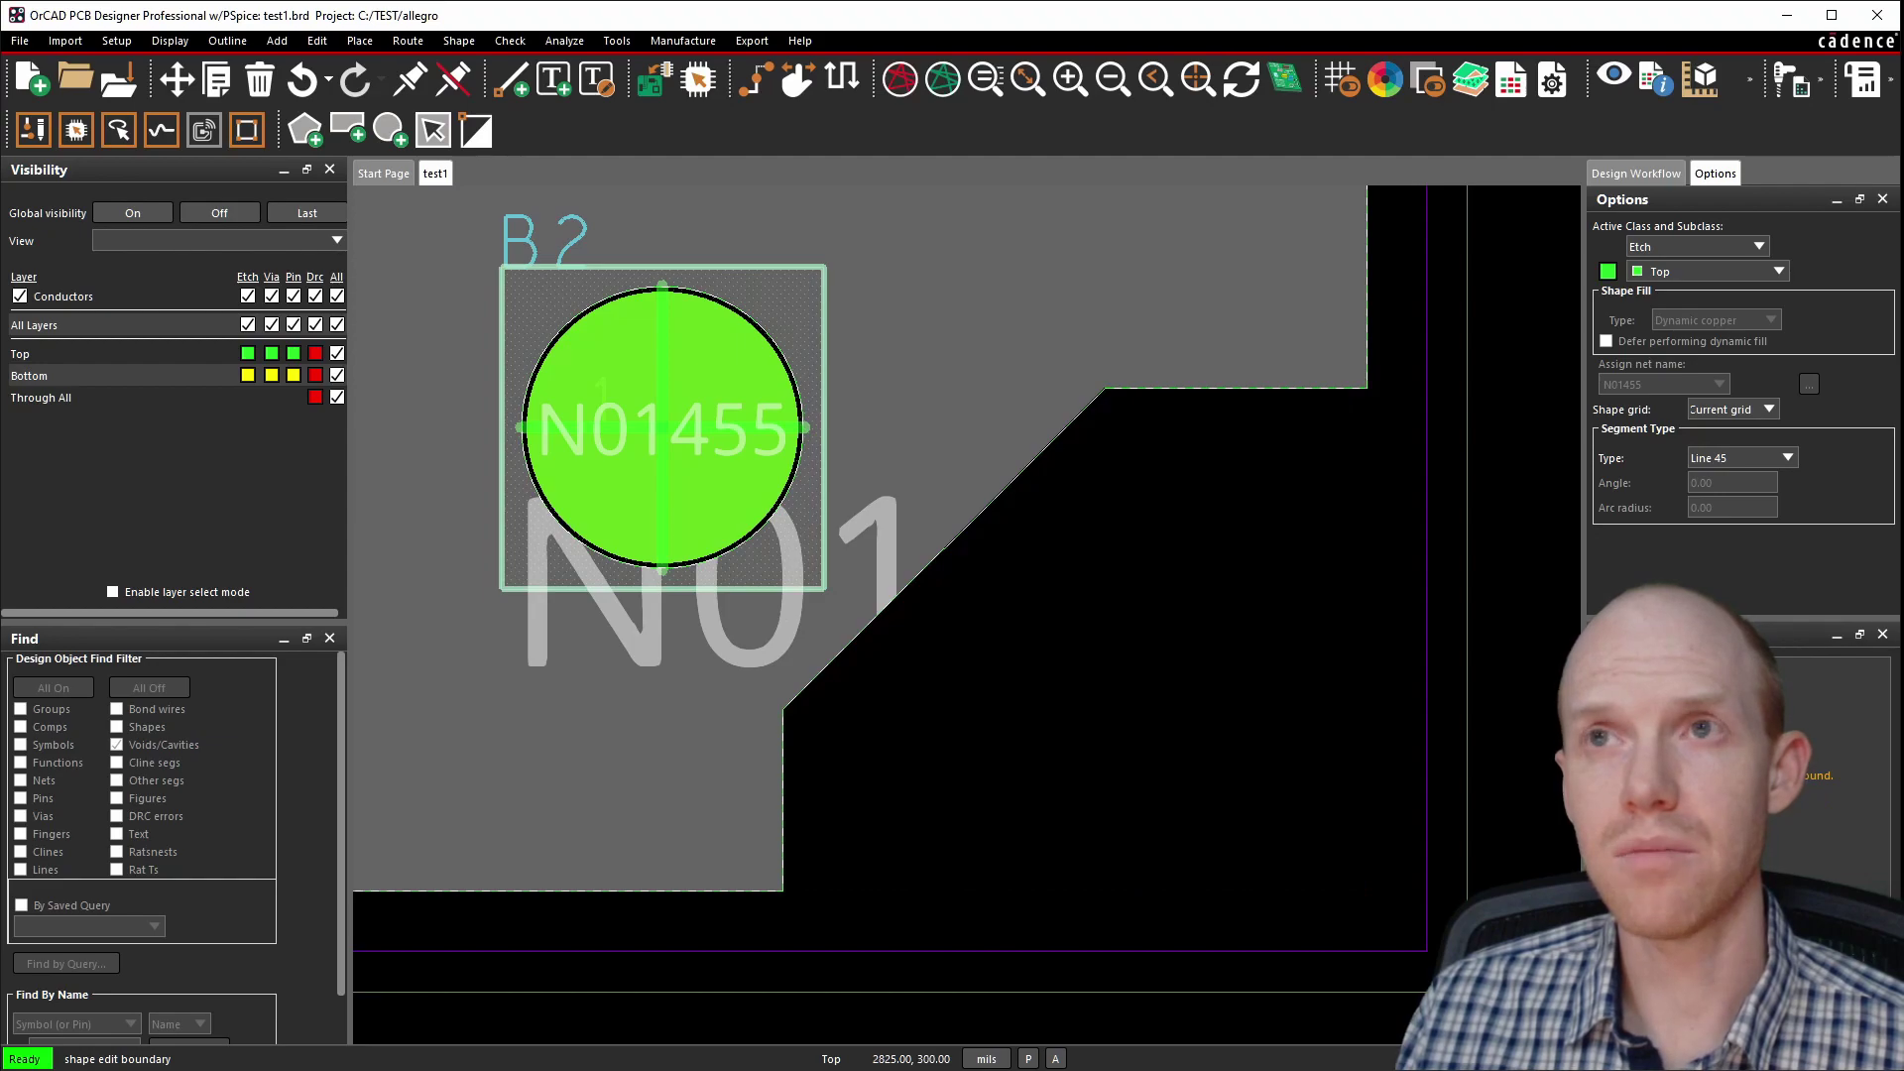
Chamfer the two outer corners of the copper at the ends of the cutaway near B2.
{"action": "left_click", "coordinate": [1286, 387]}
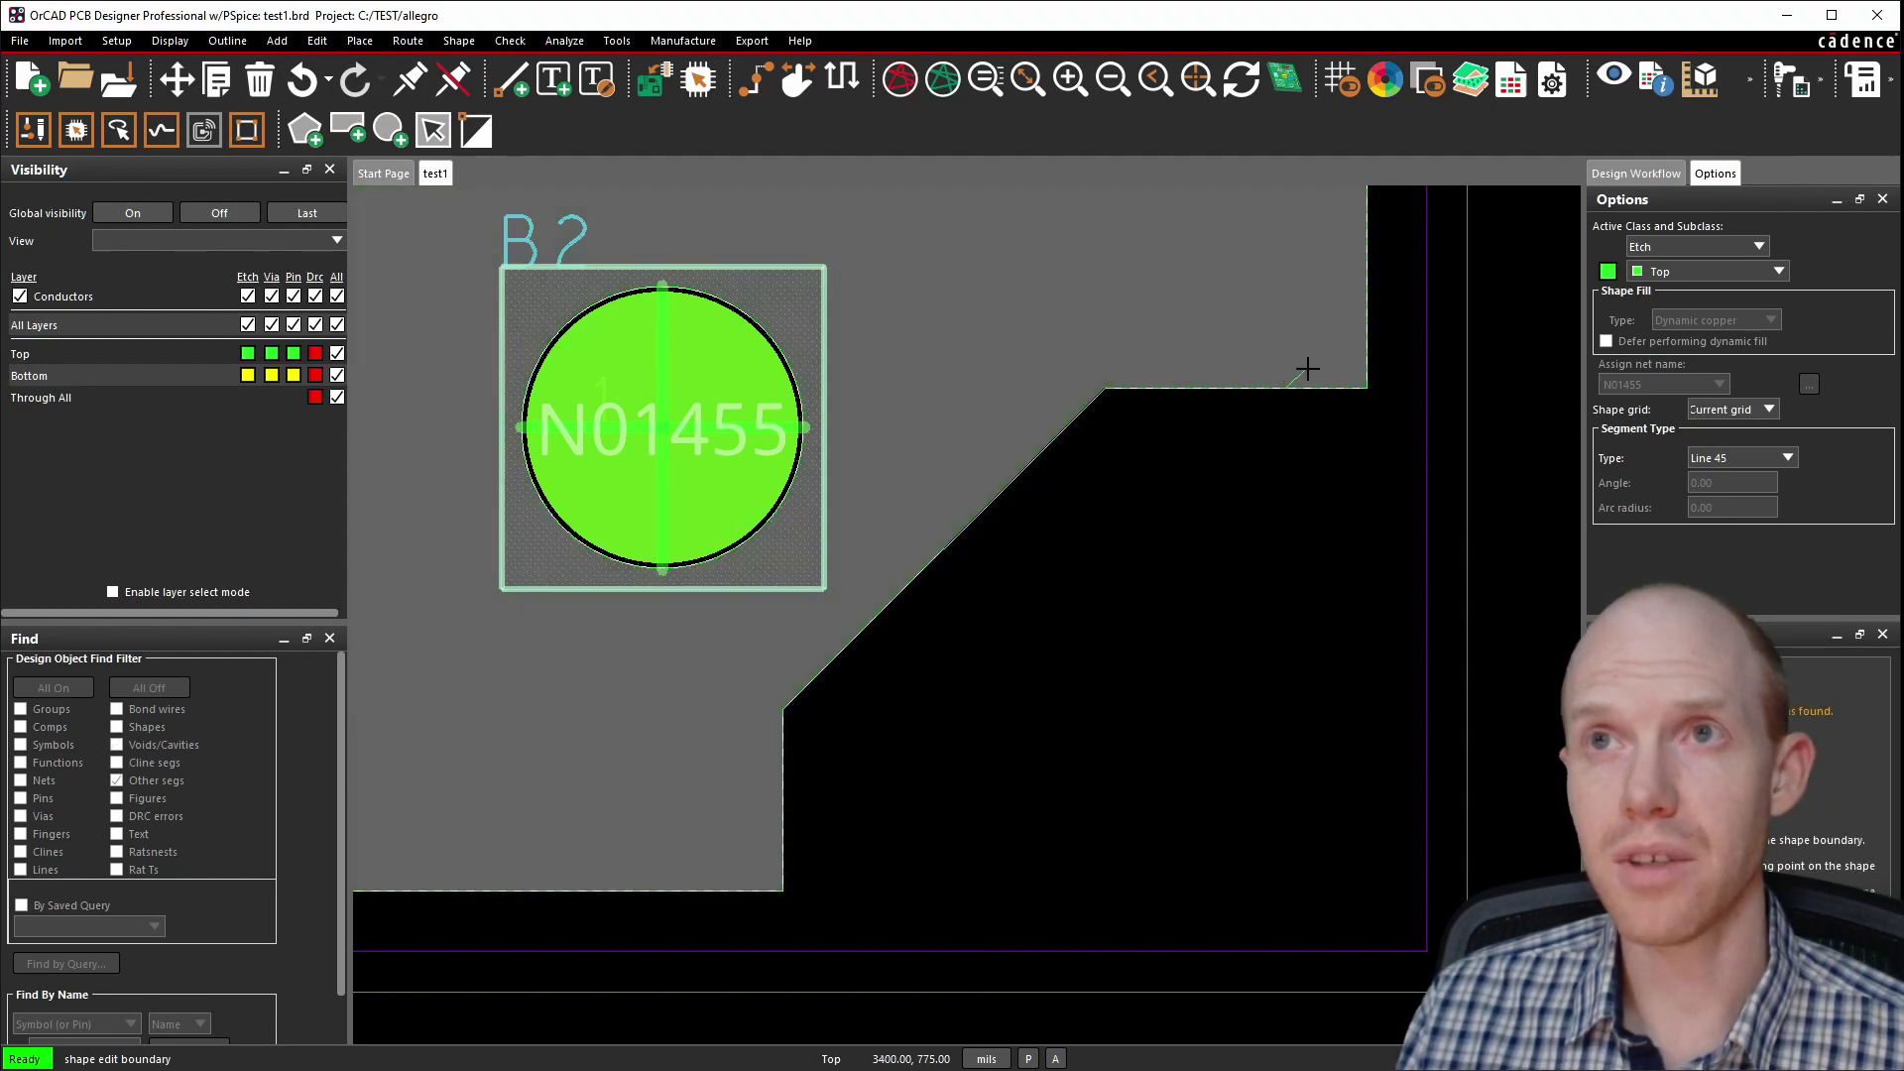
{"action": "left_click", "coordinate": [1363, 311]}
{"action": "left_click", "coordinate": [782, 853]}
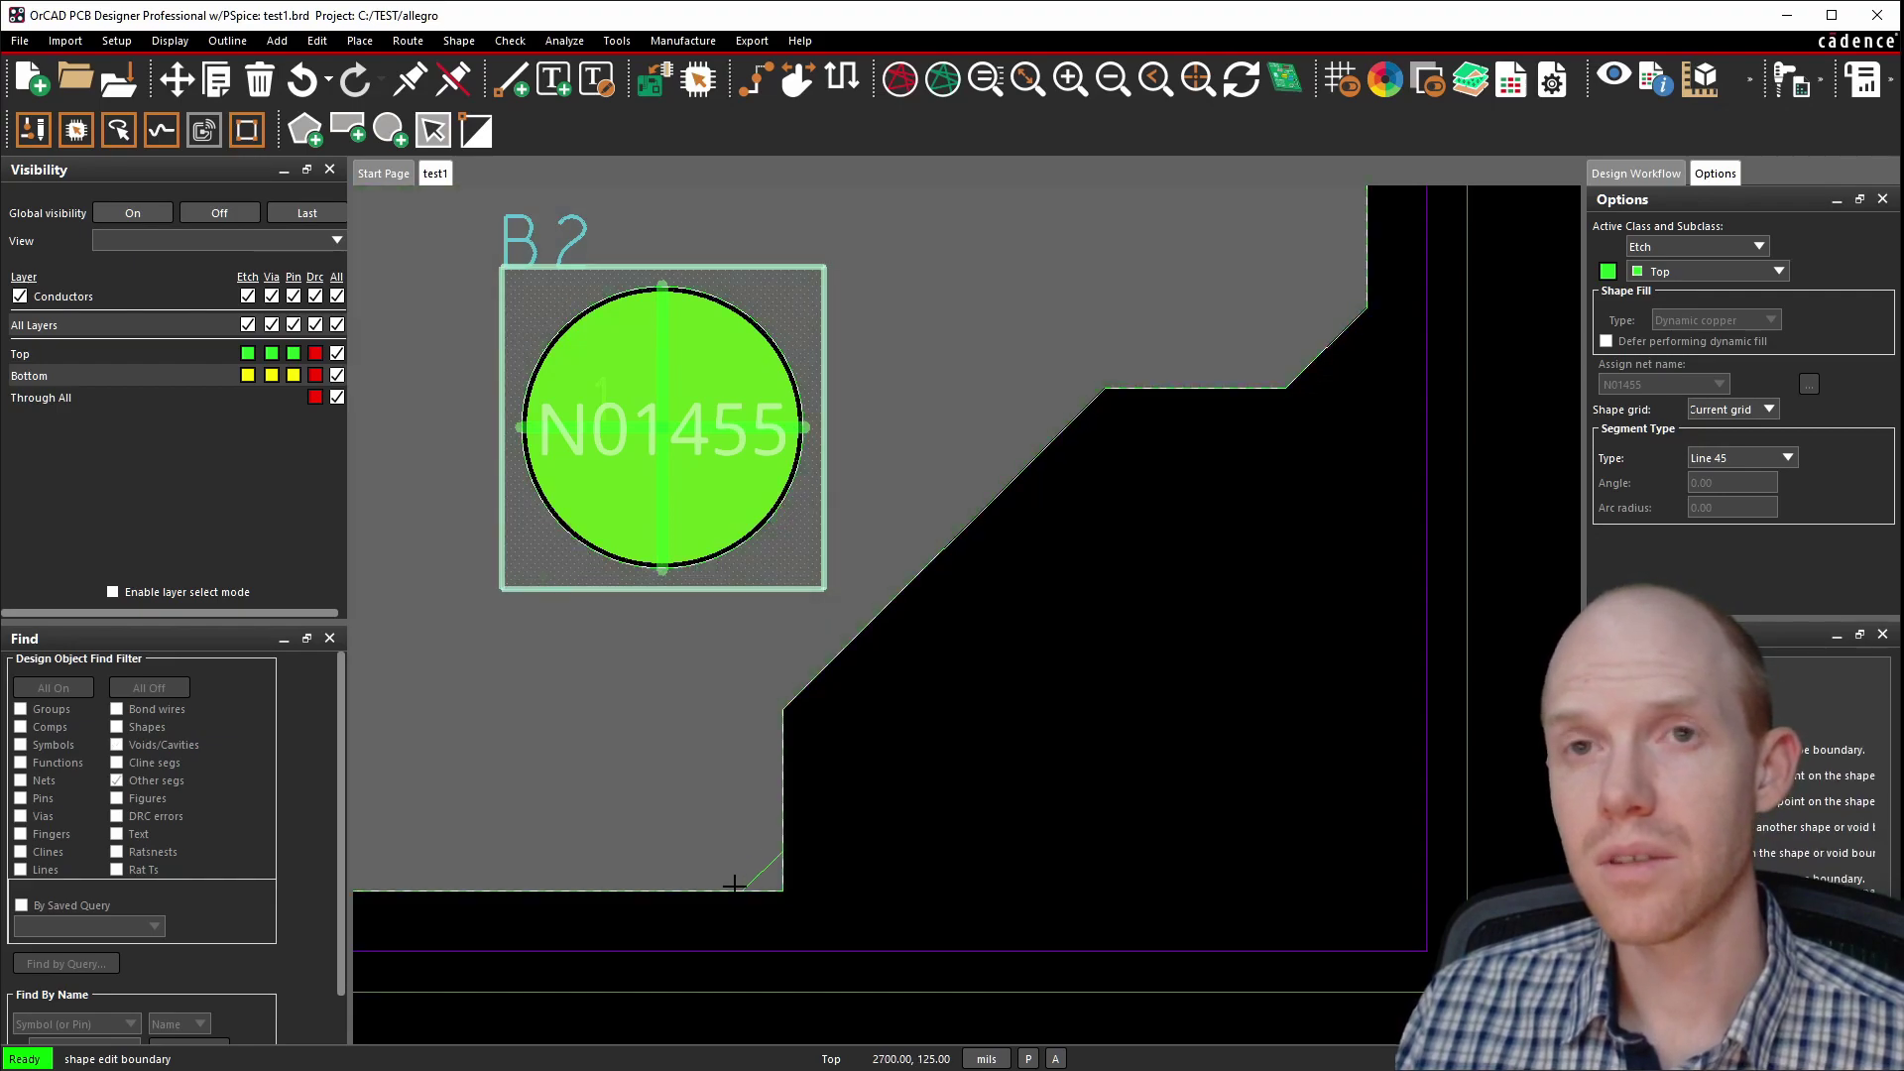
{"action": "left_click", "coordinate": [734, 887]}
Chamfer the copper shape's upper-right corner above B1 at 45 degrees by redrawing its boundary.
{"action": "scroll", "coordinate": [1079, 732], "scroll_direction": "down", "scroll_amount": 2}
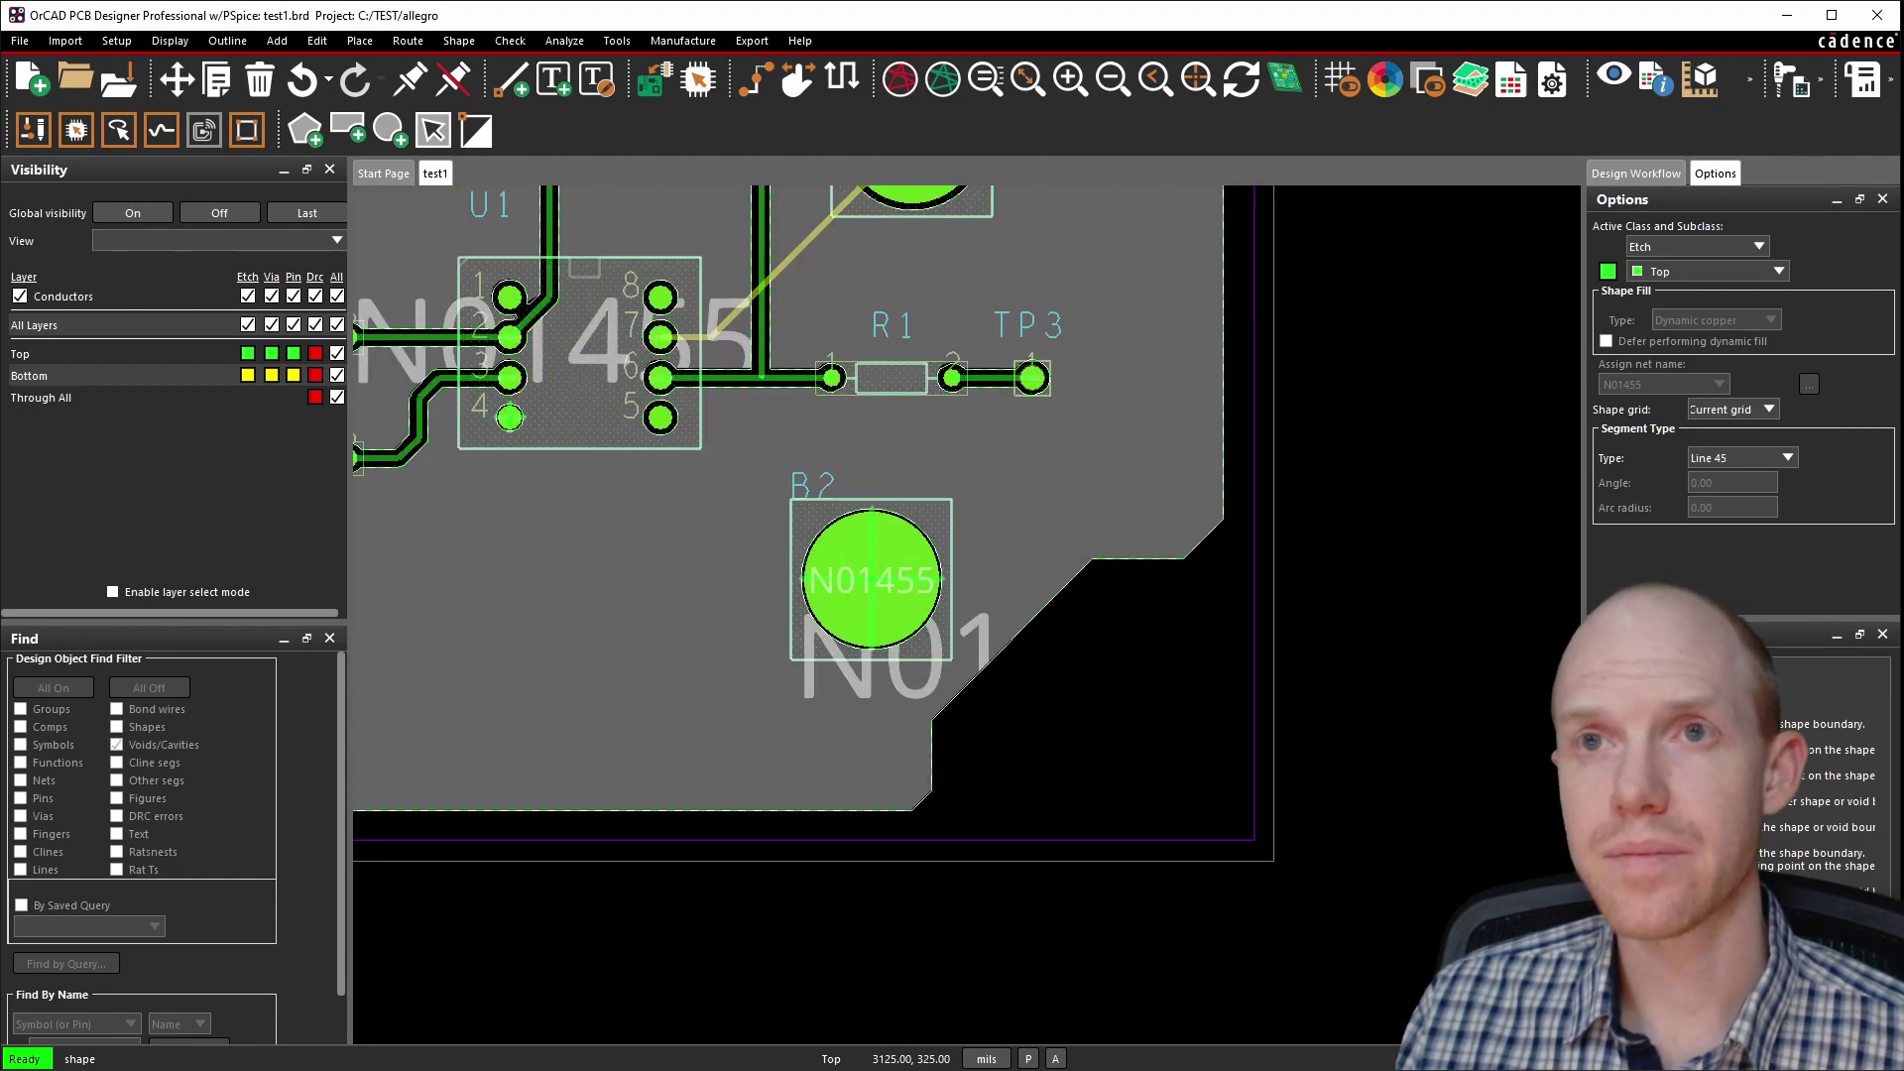
{"action": "scroll", "coordinate": [1080, 731], "scroll_direction": "down", "scroll_amount": 2}
{"action": "scroll", "coordinate": [1237, 481], "scroll_direction": "up", "scroll_amount": 2}
{"action": "scroll", "coordinate": [1426, 637], "scroll_direction": "down", "scroll_amount": 1}
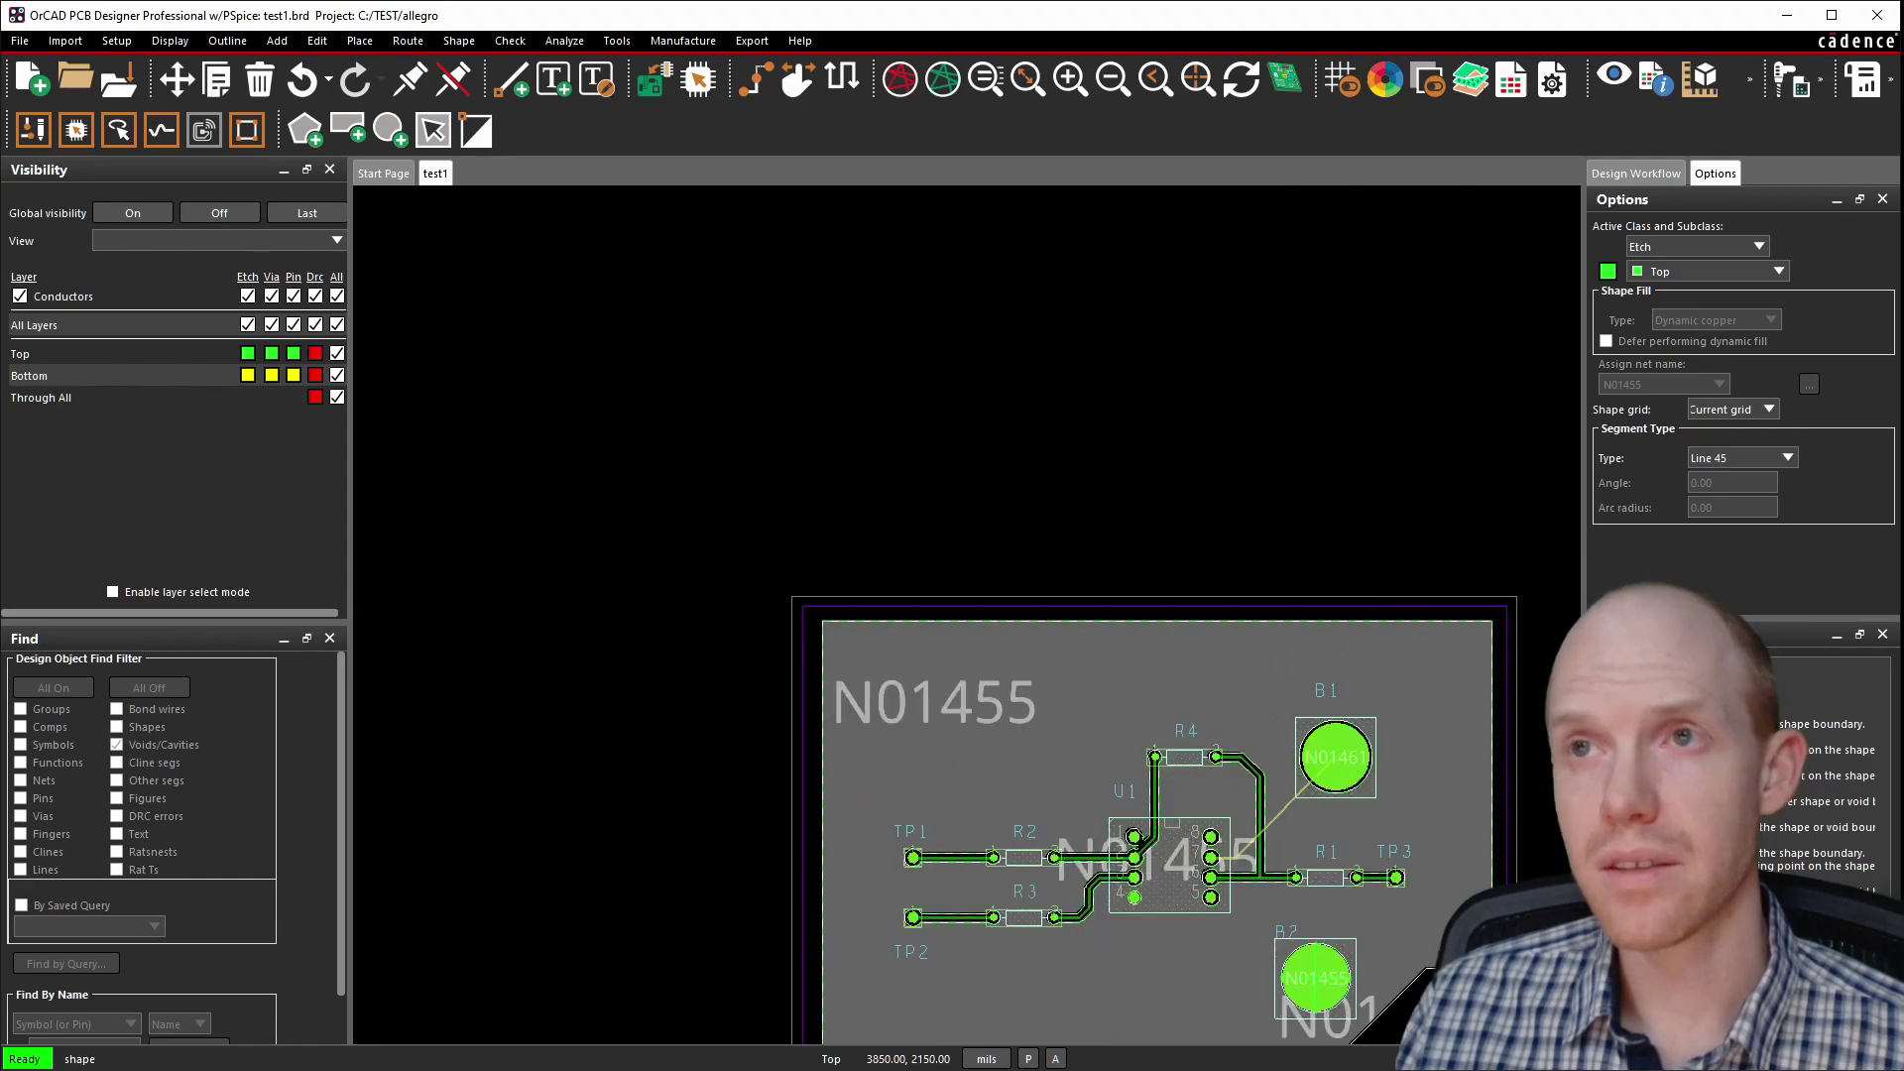
{"action": "scroll", "coordinate": [1567, 706], "scroll_direction": "up", "scroll_amount": 2}
{"action": "left_click", "coordinate": [1398, 659]}
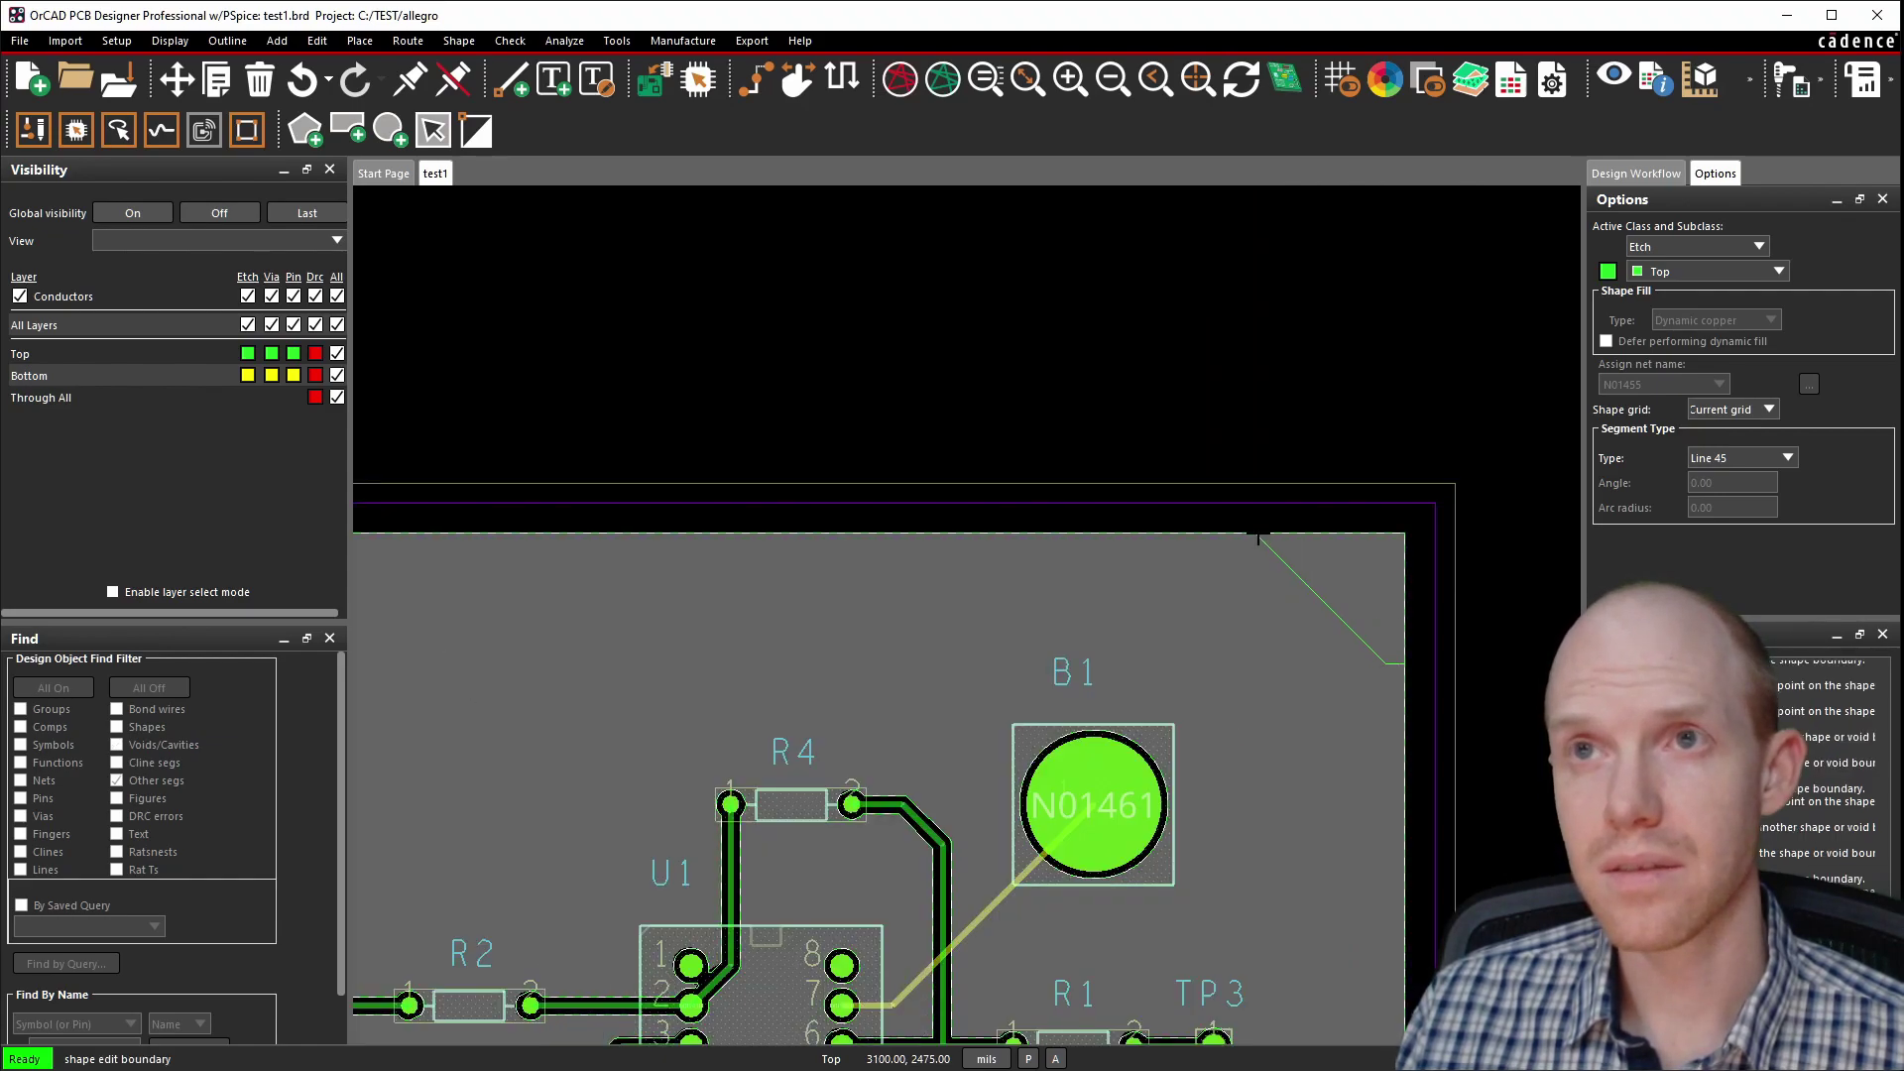
{"action": "left_click", "coordinate": [1267, 536]}
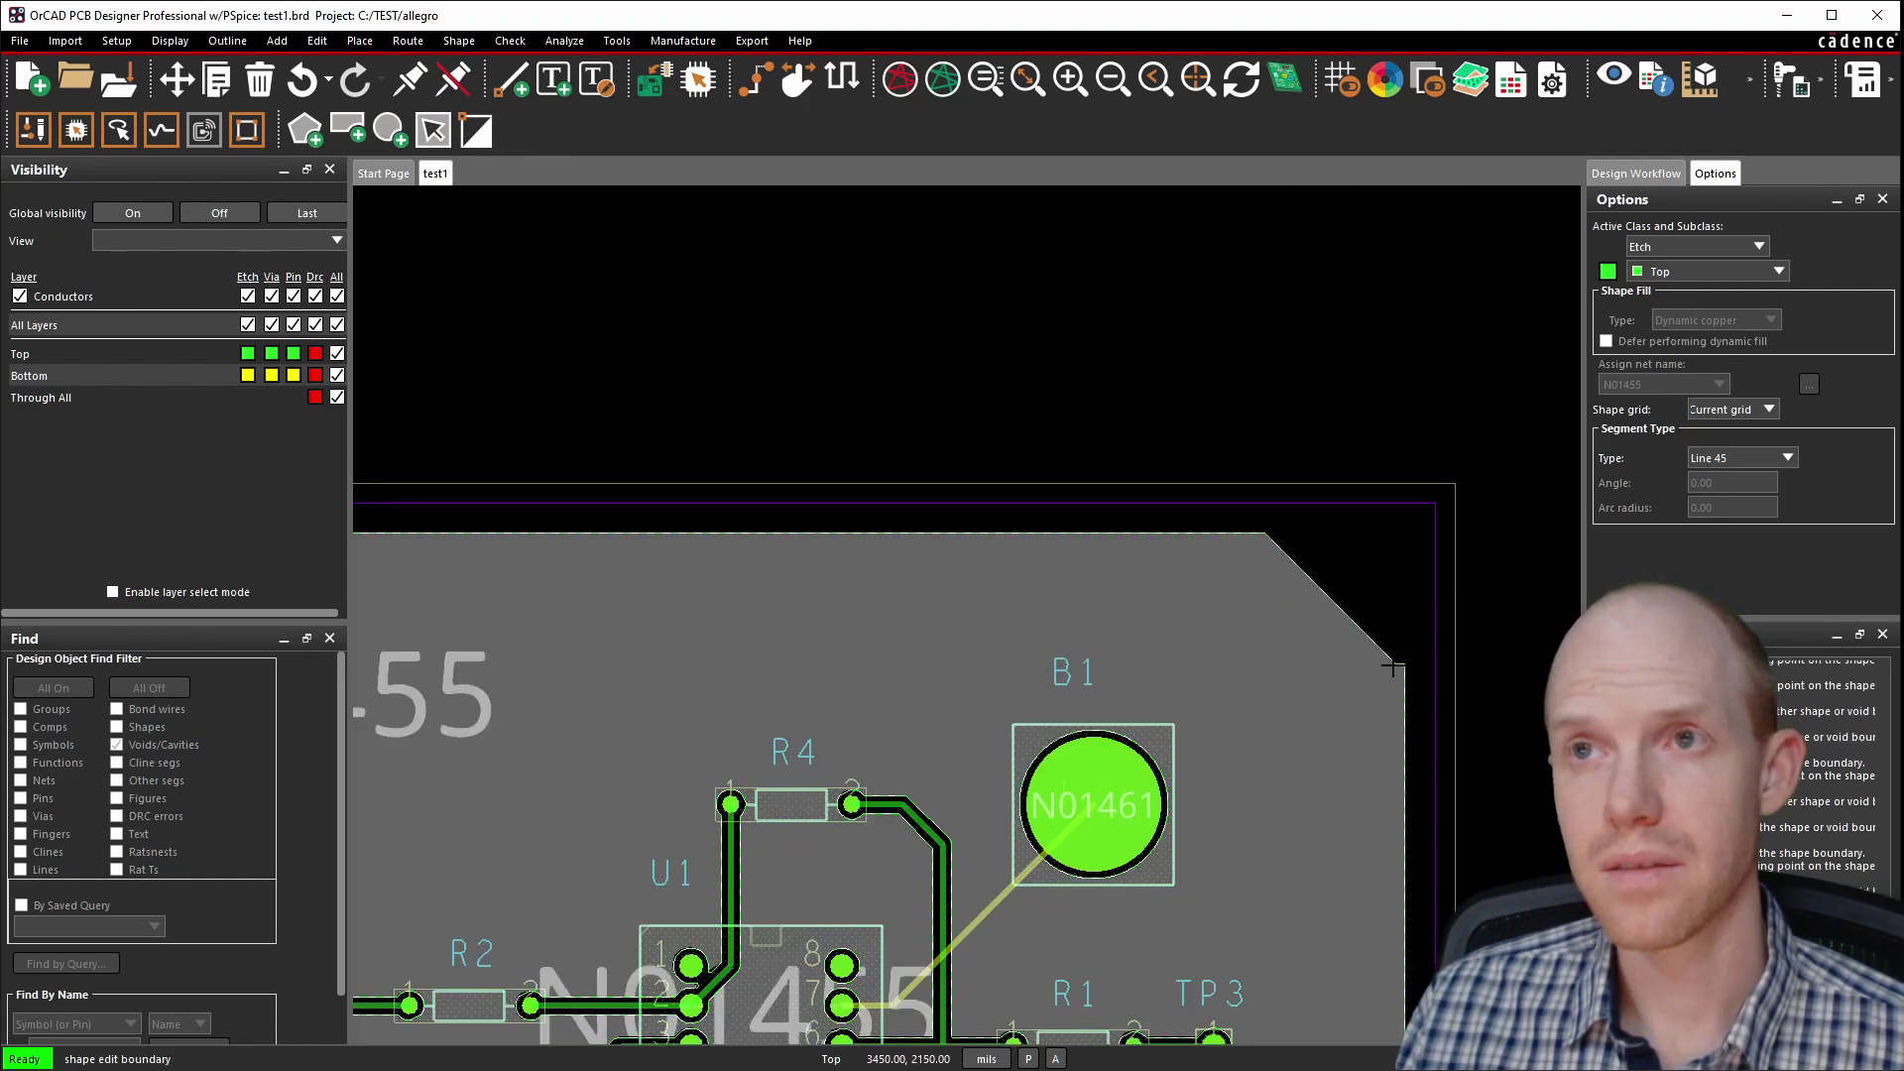
Chamfer the copper shape's upper-left corner above TP1 at 45 degrees by redrawing its boundary.
{"action": "scroll", "coordinate": [1398, 793], "scroll_direction": "down", "scroll_amount": 2}
{"action": "scroll", "coordinate": [738, 665], "scroll_direction": "up", "scroll_amount": 2}
{"action": "left_click", "coordinate": [884, 661]}
{"action": "left_click", "coordinate": [737, 809]}
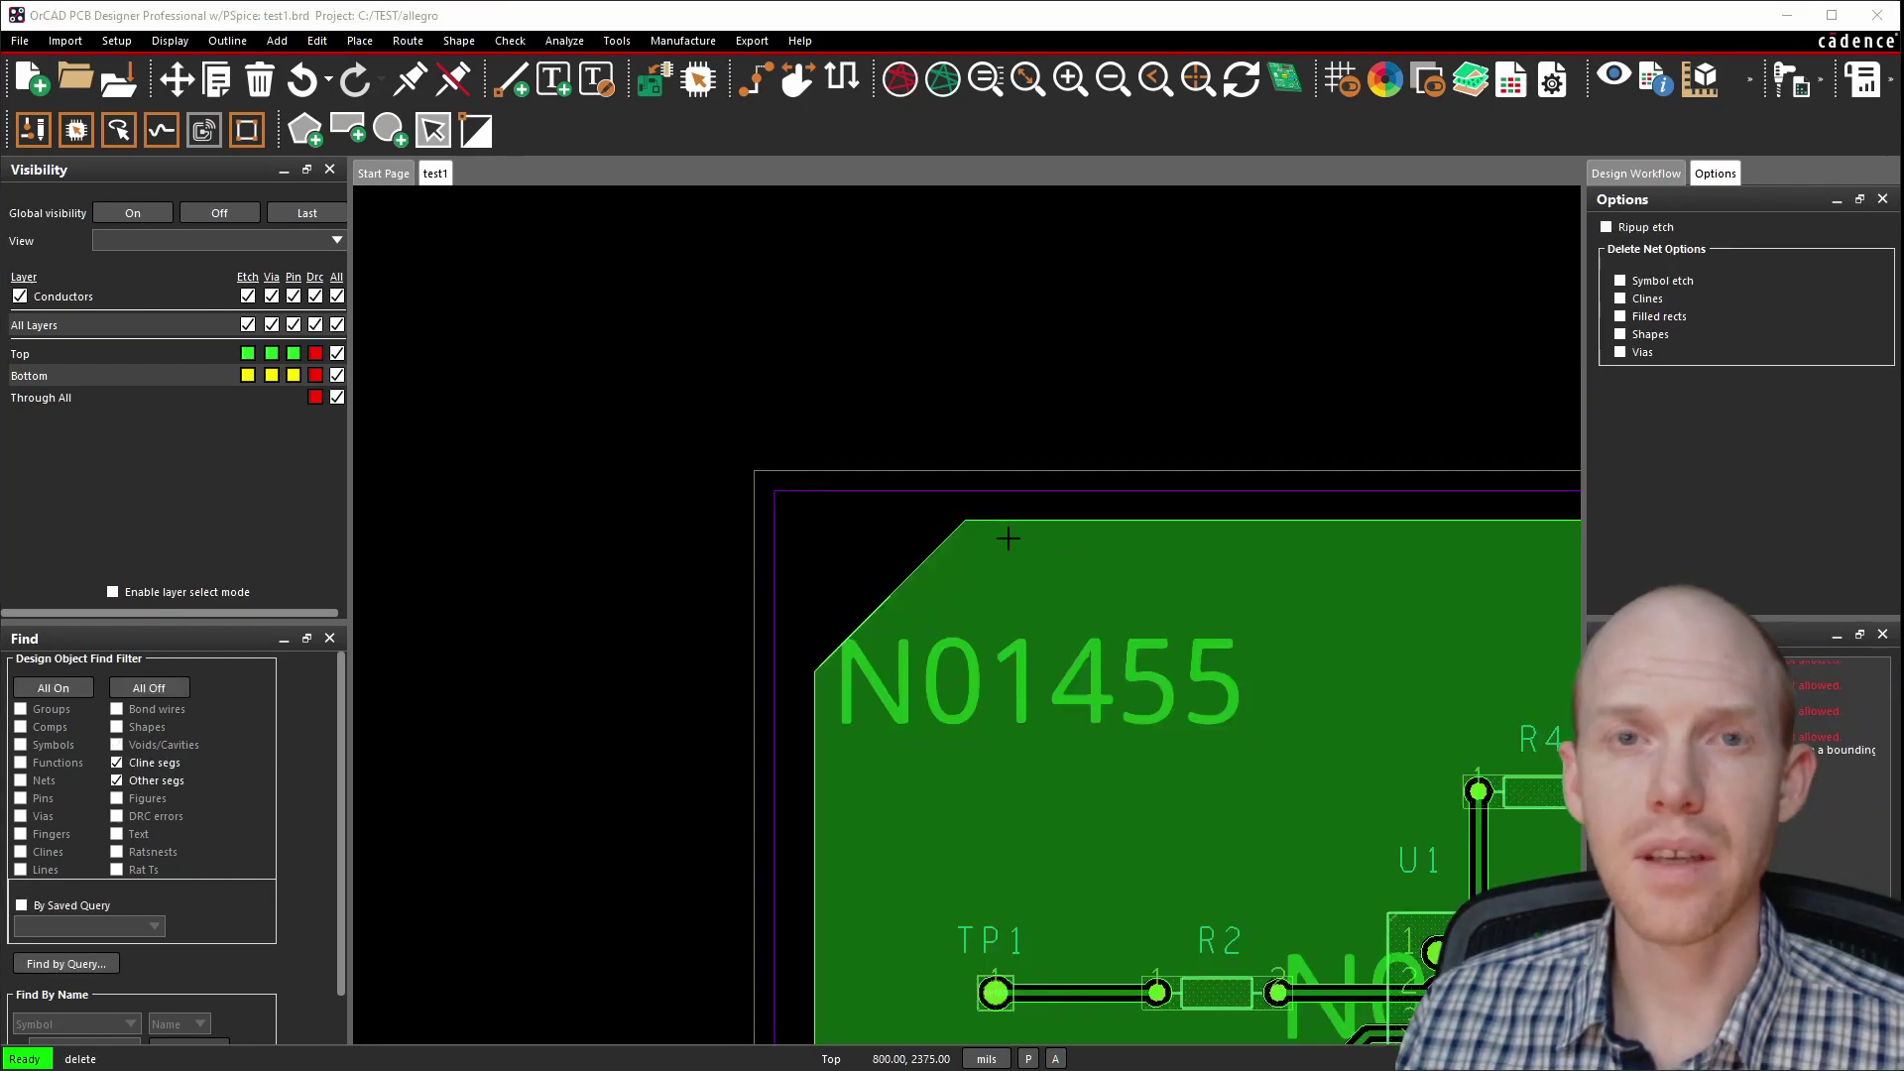
Add a rectangular dynamic copper shape on net N01455 on the Top layer, sitting against the main copper's upper edge.
{"action": "left_click", "coordinate": [347, 127]}
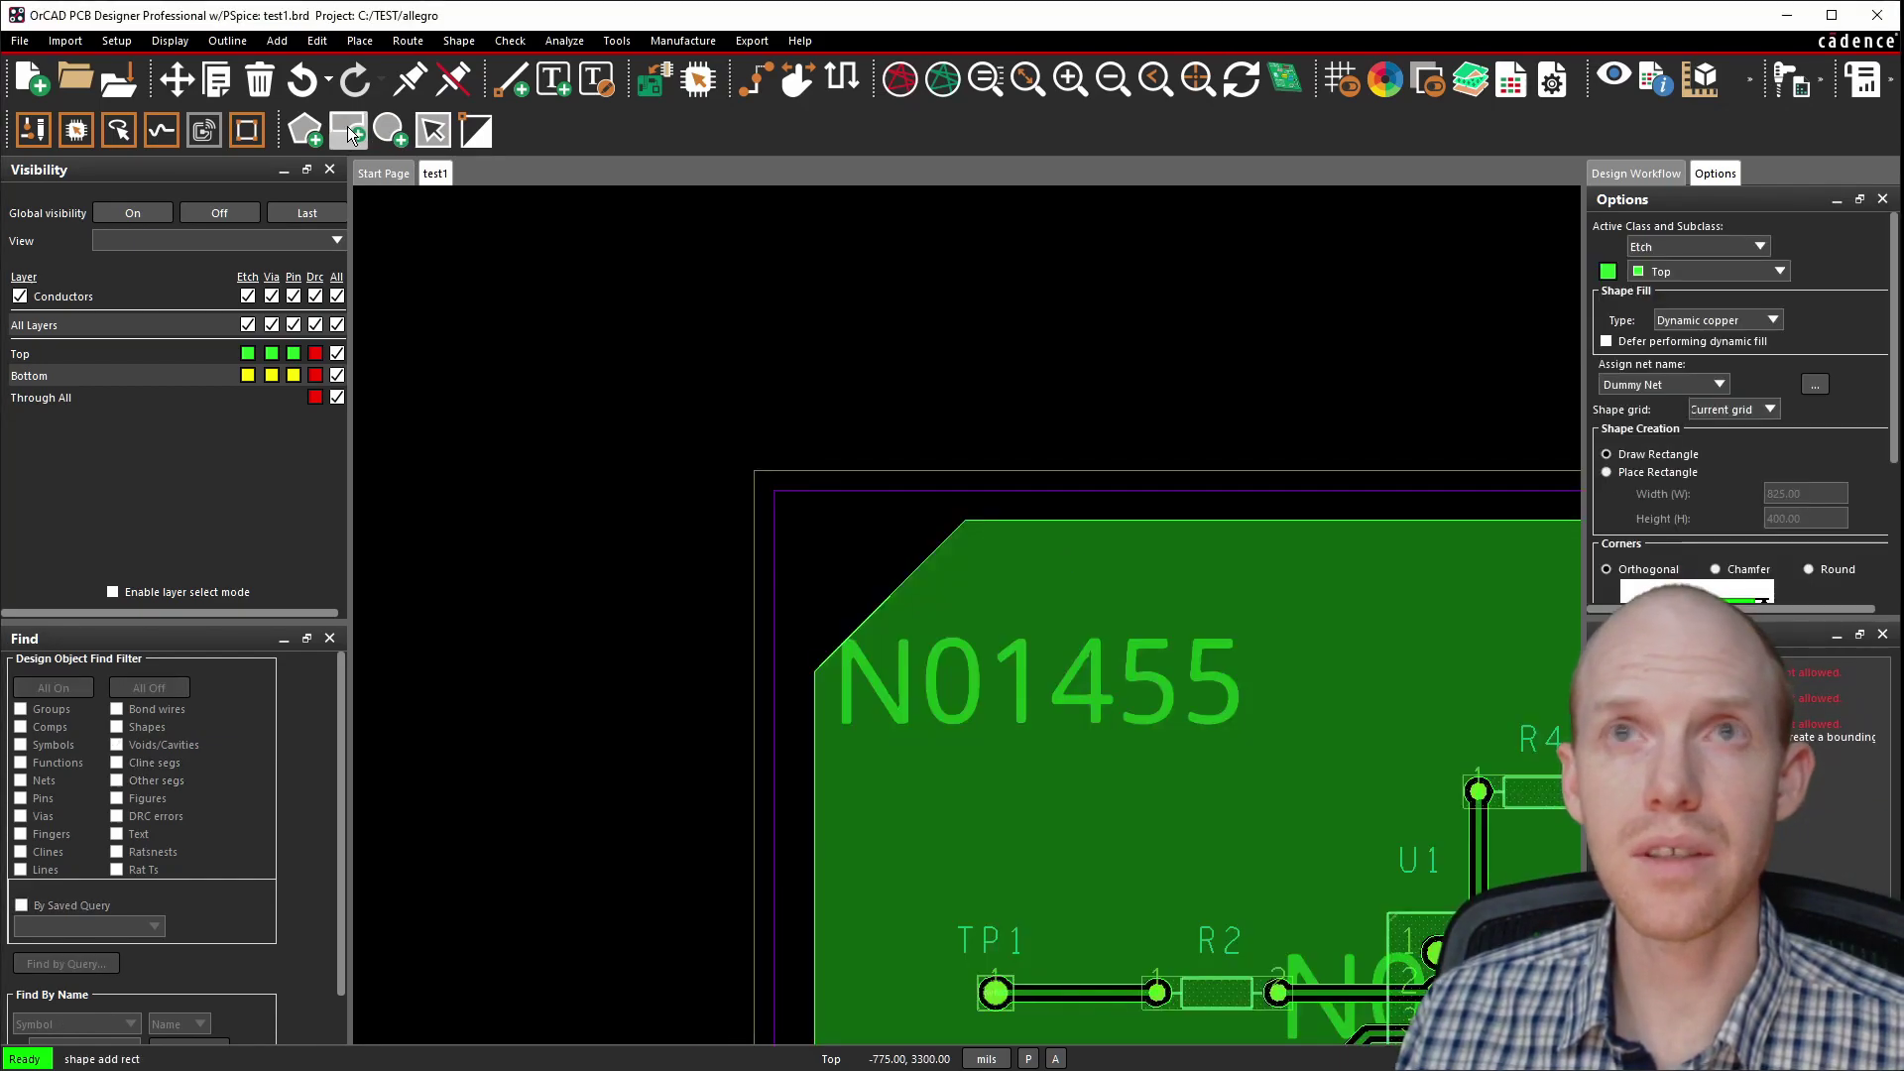
{"action": "left_click", "coordinate": [1767, 410]}
{"action": "left_click", "coordinate": [1813, 385]}
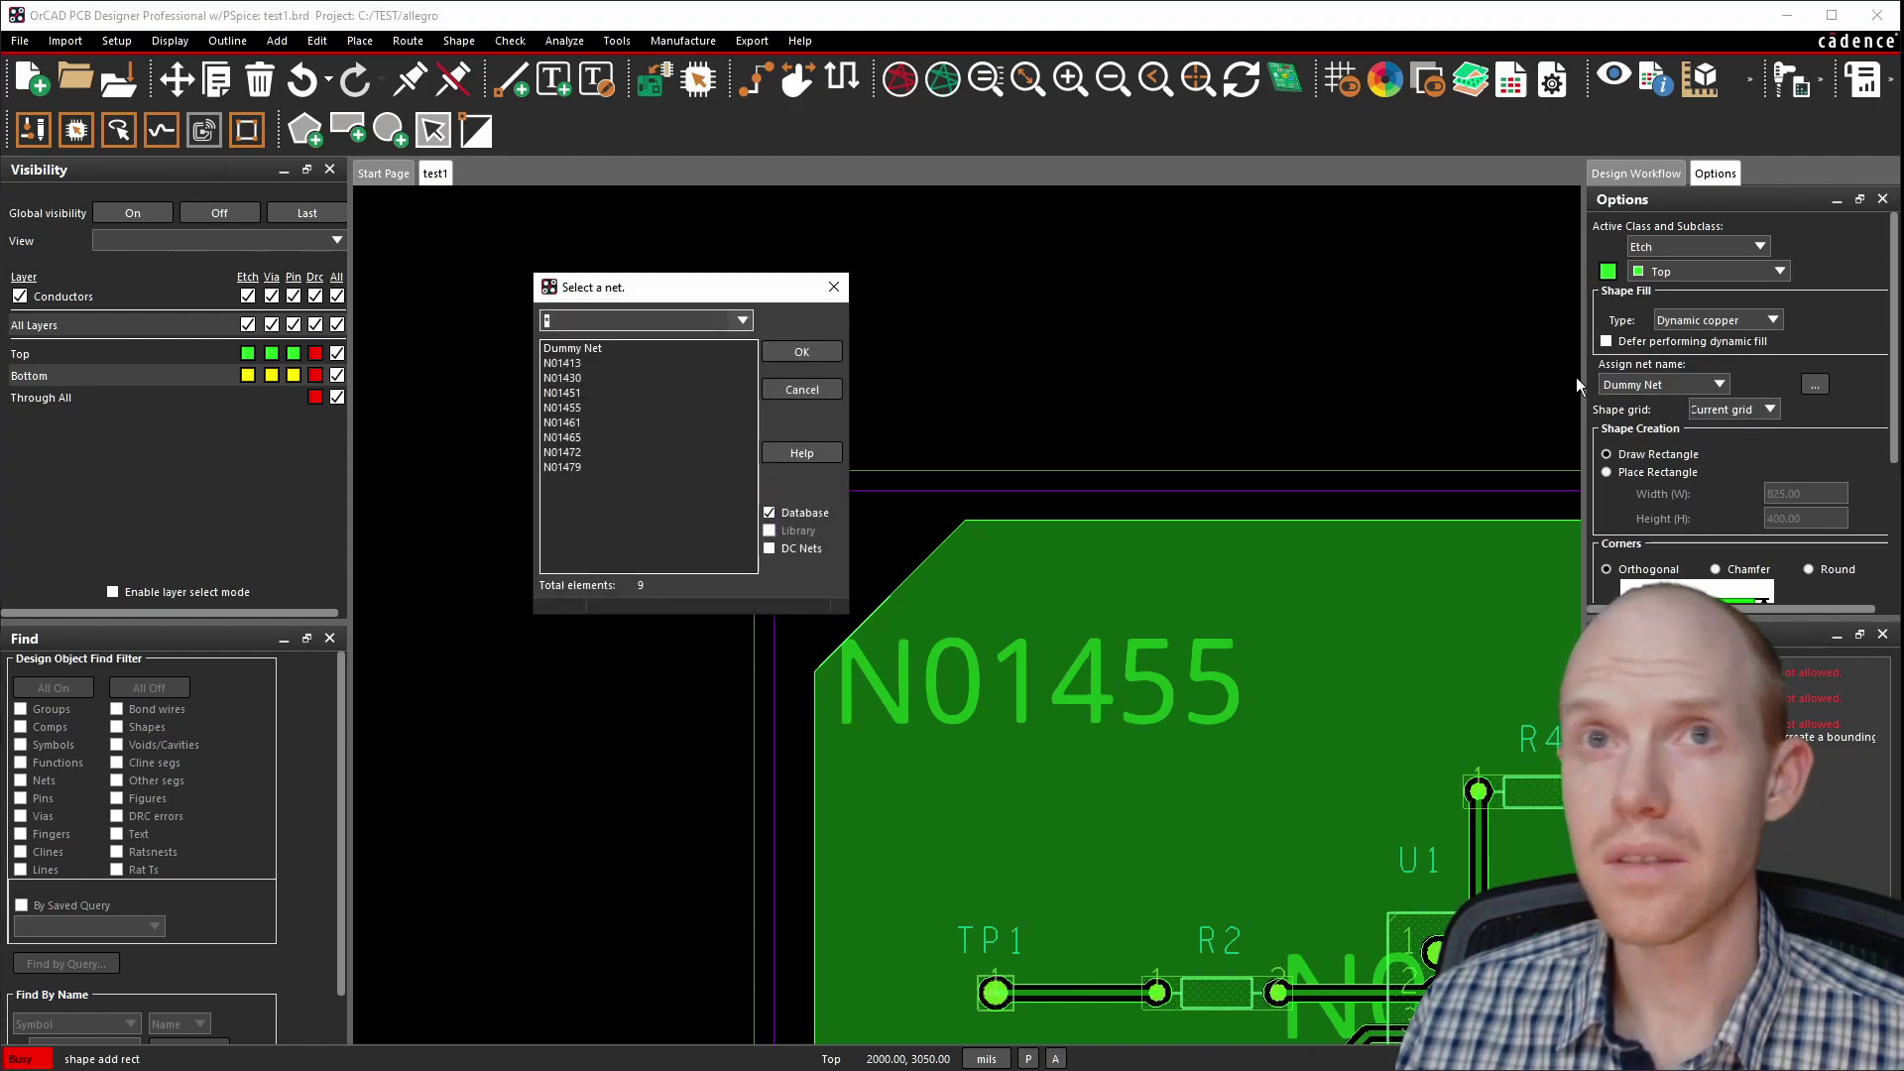
{"action": "double_click", "coordinate": [592, 406]}
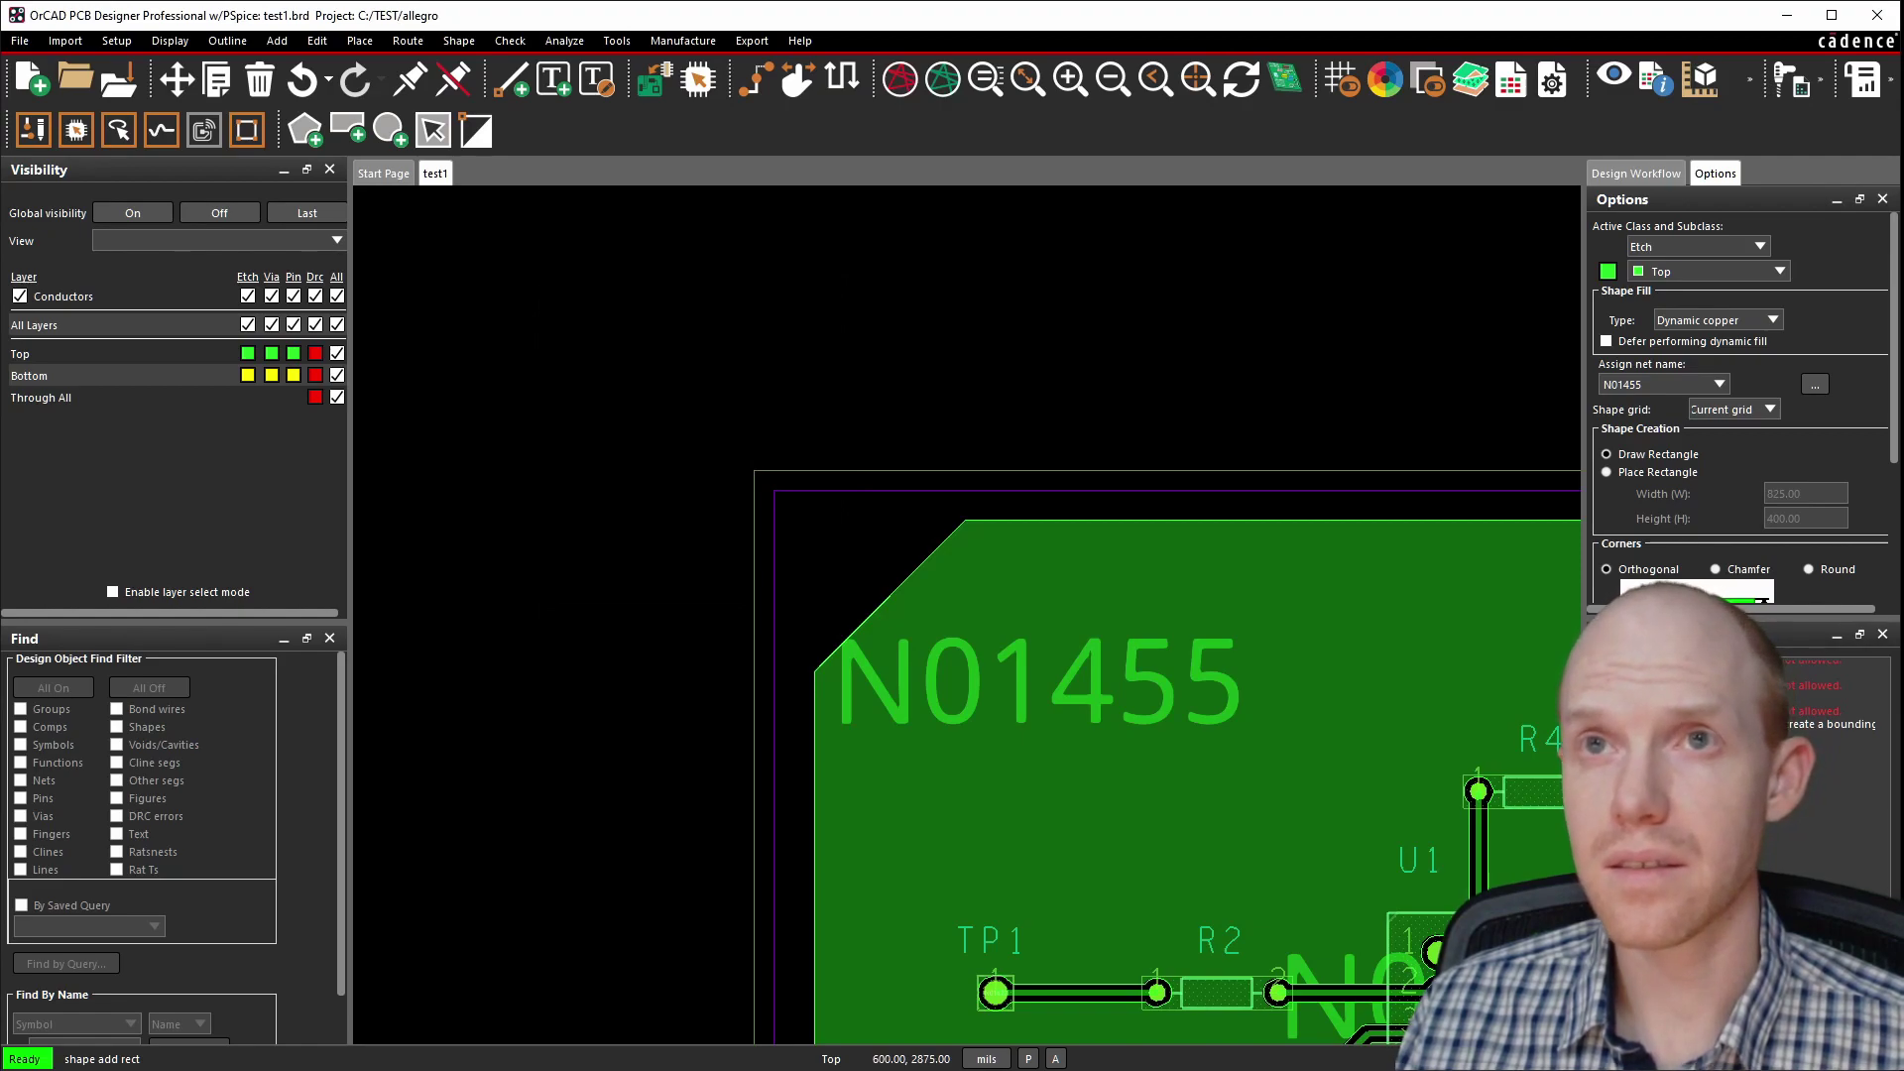
{"action": "left_click", "coordinate": [994, 360]}
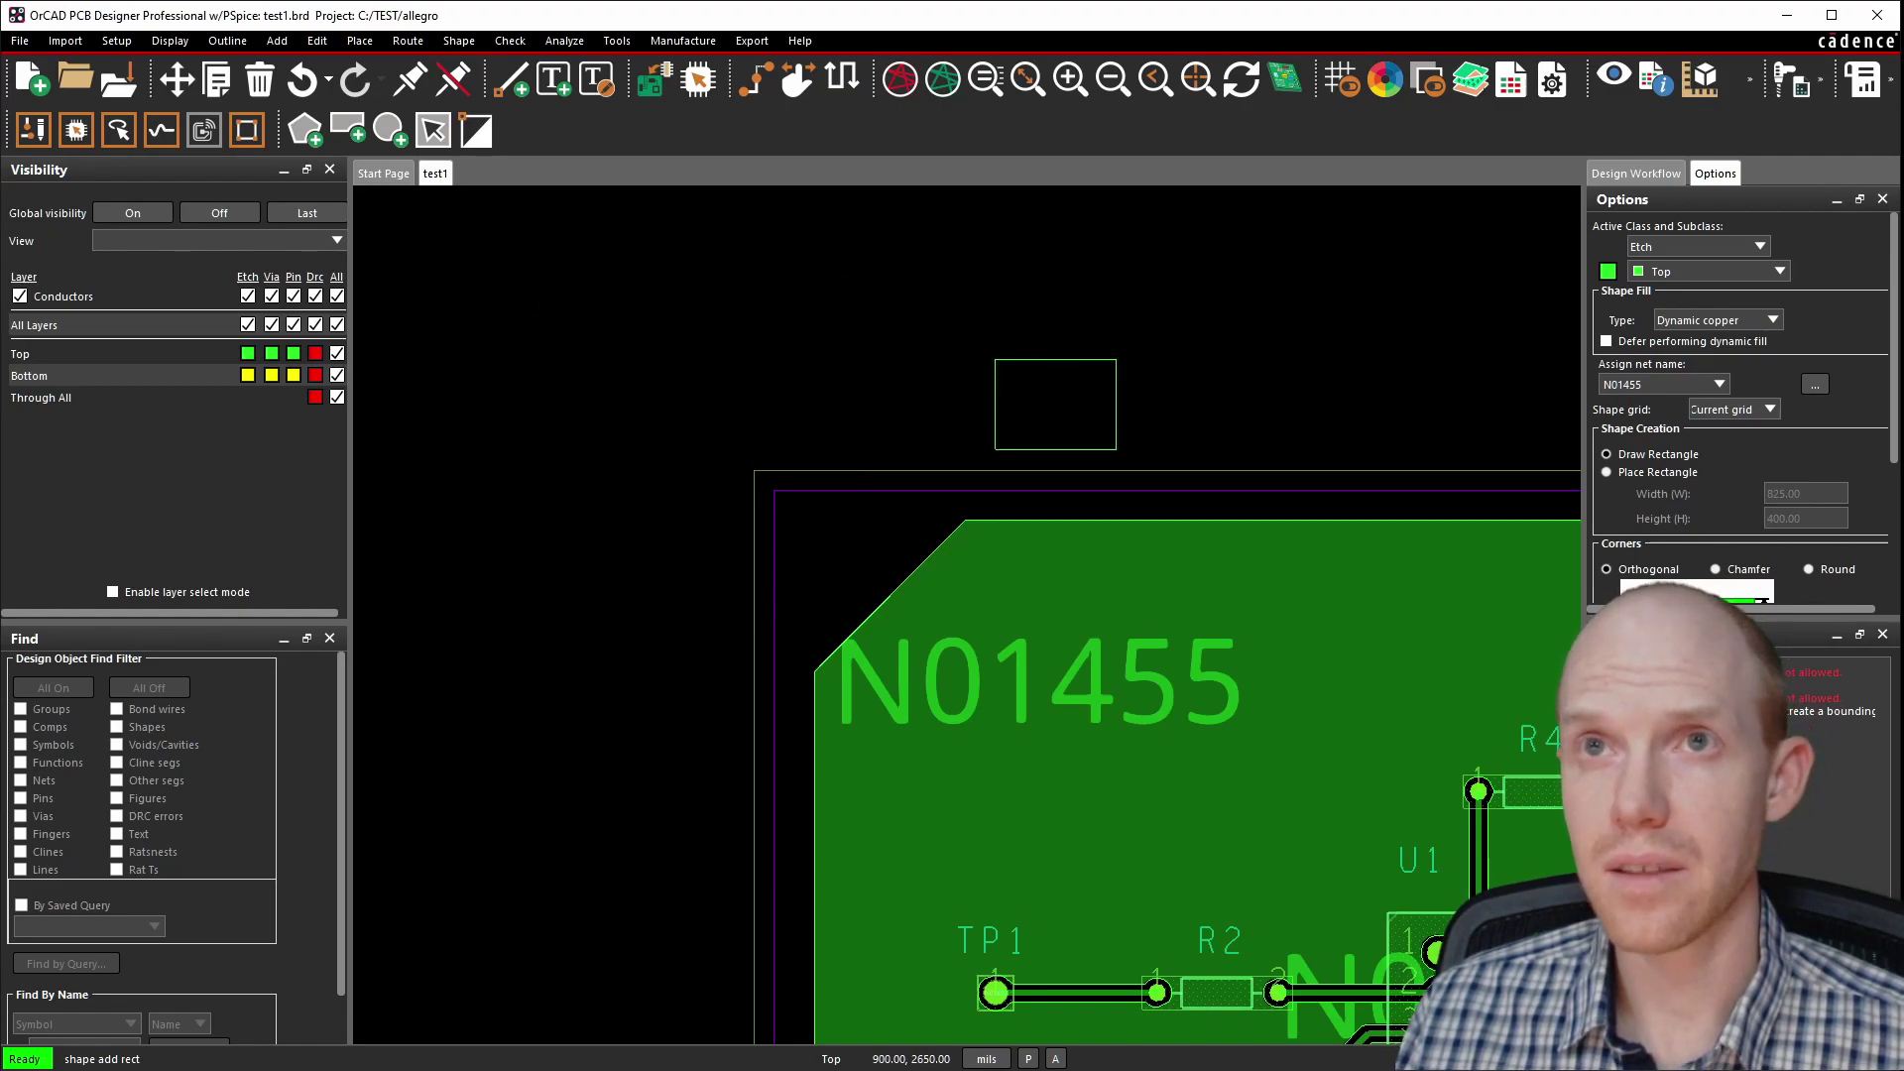
{"action": "left_click", "coordinate": [1520, 520]}
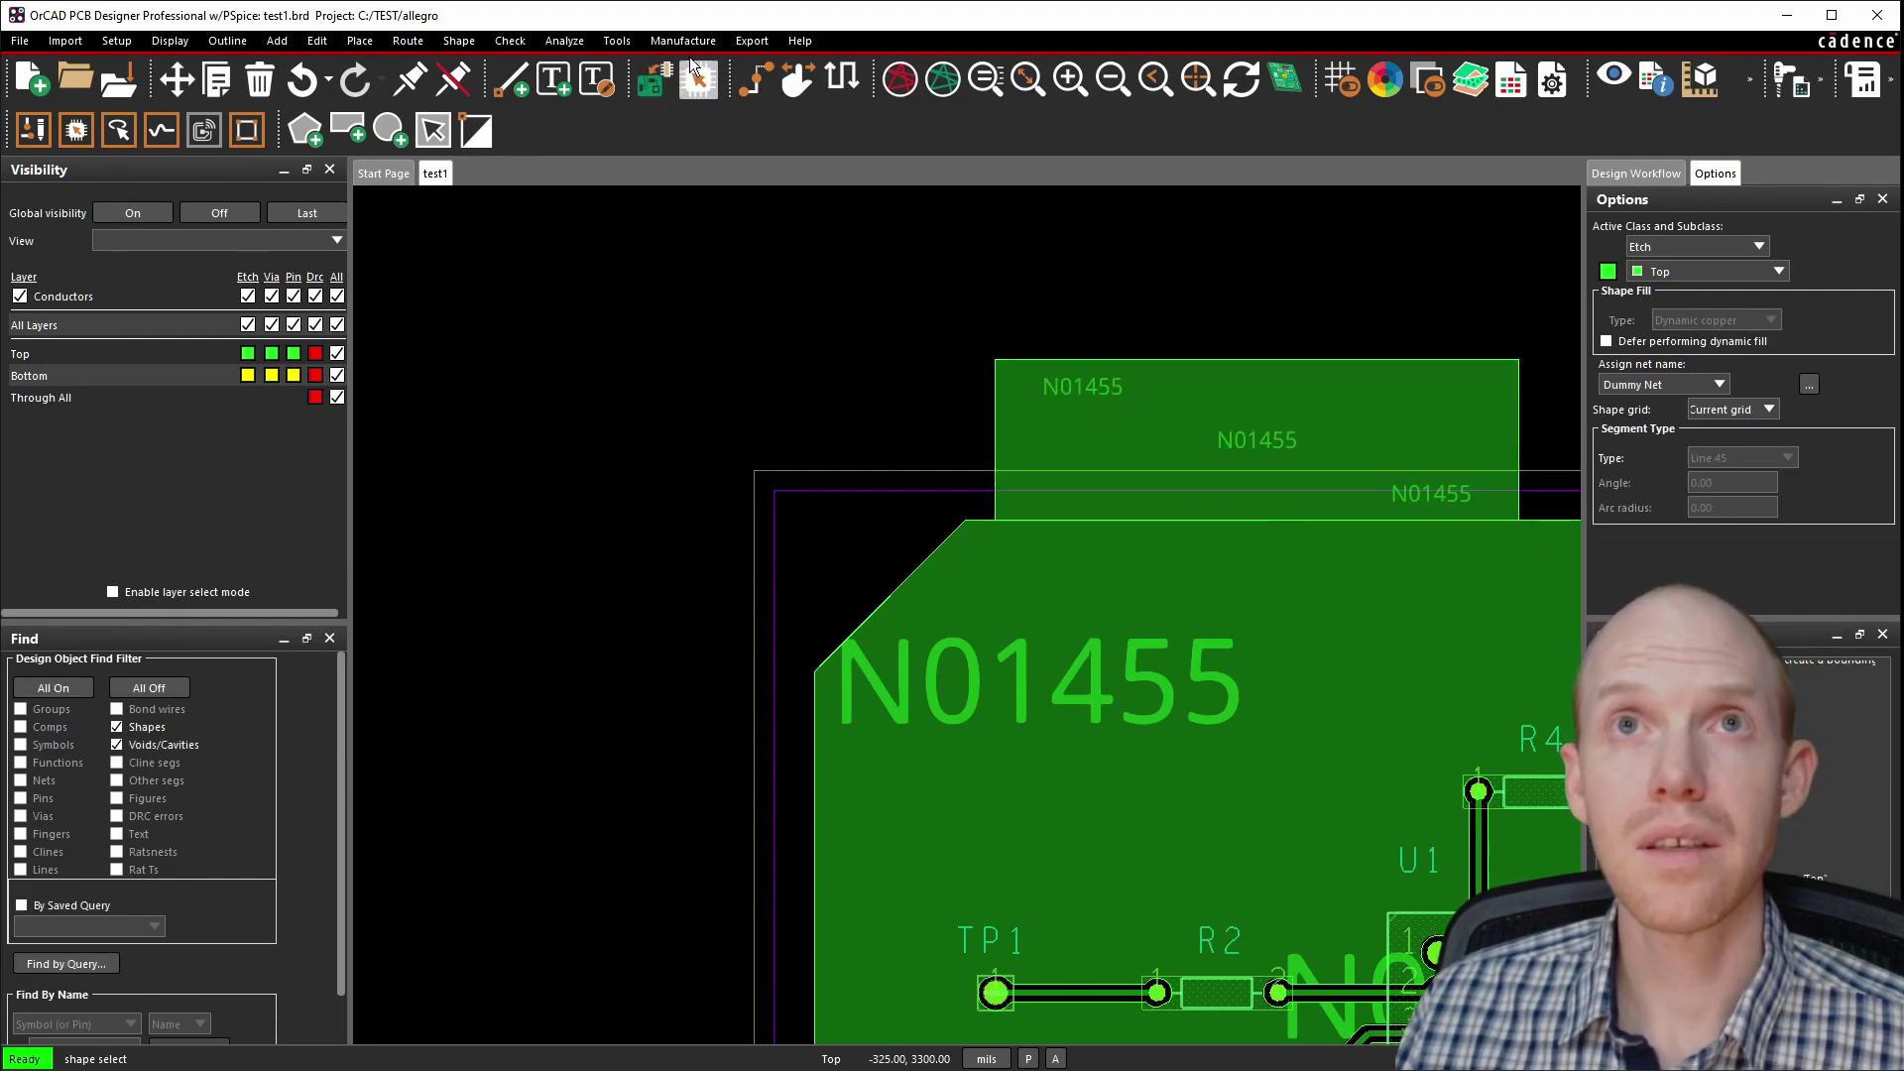
{"action": "key", "text": "F6"}
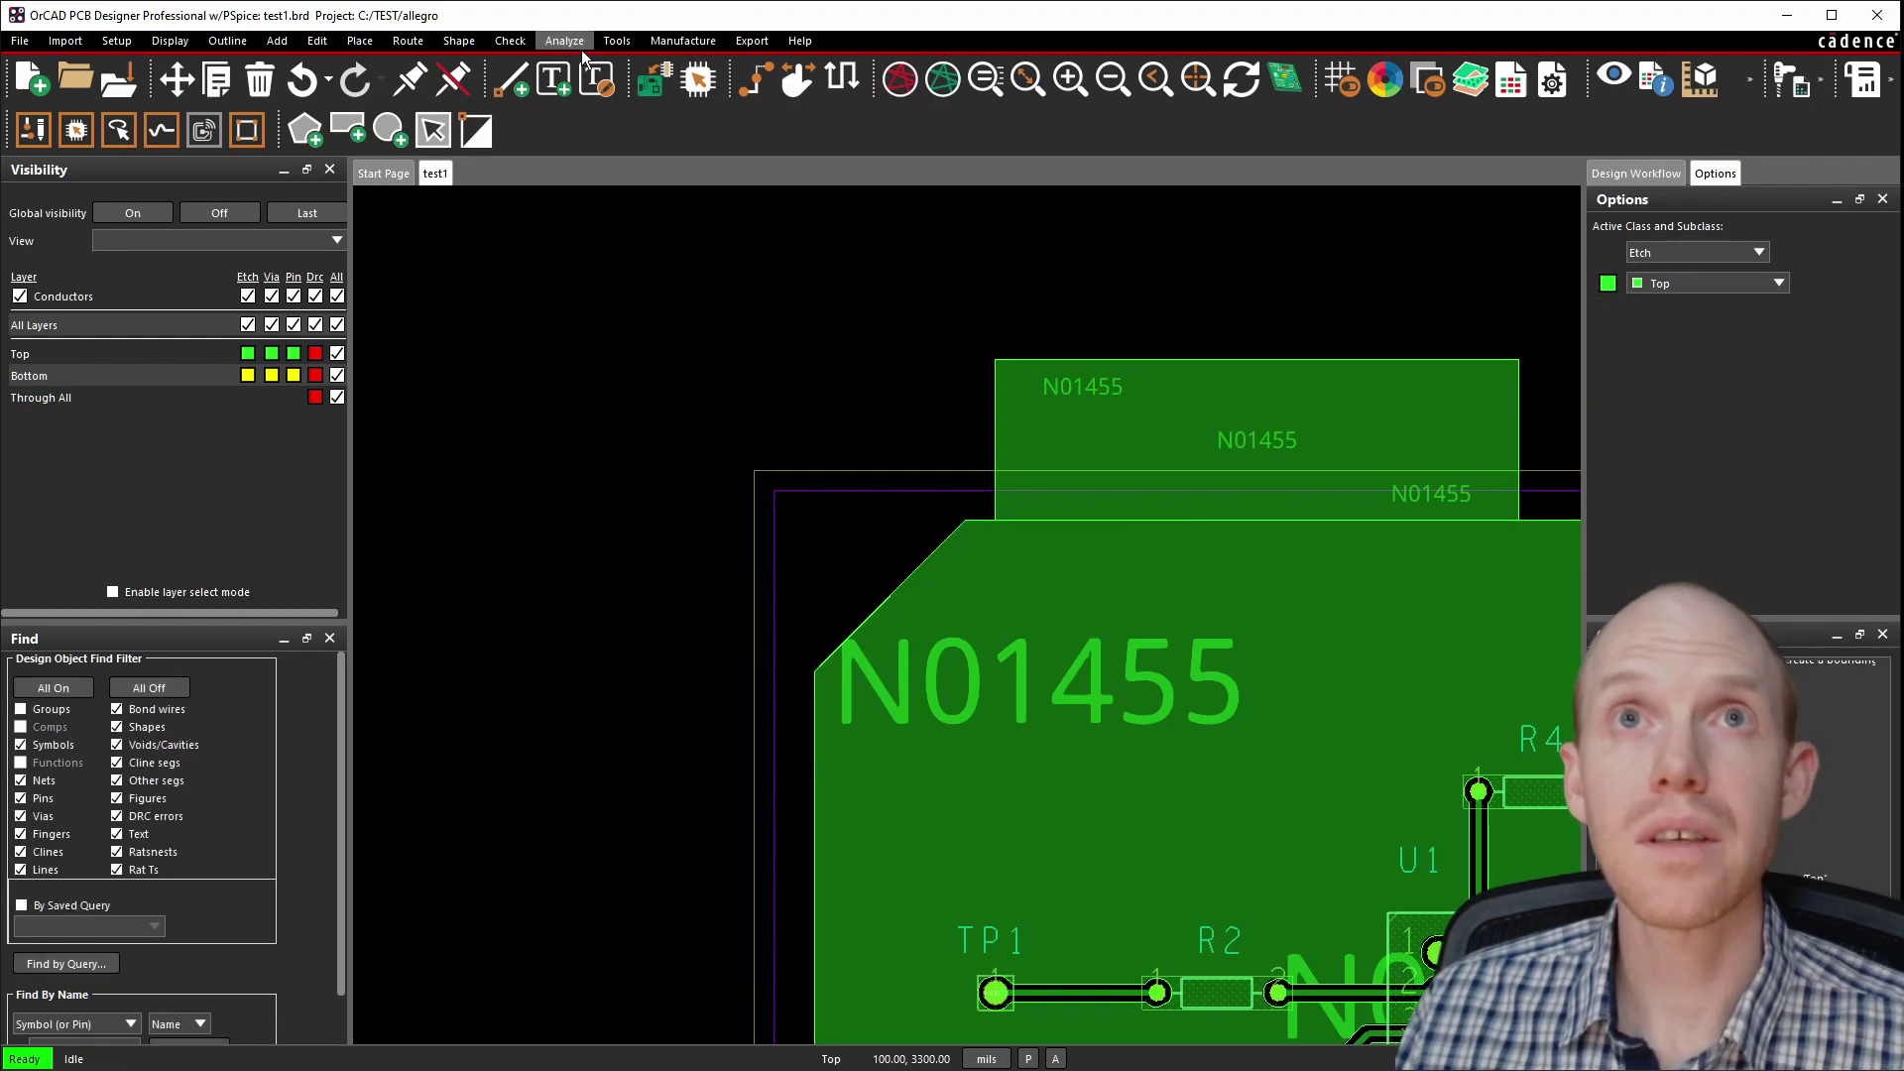
Merge the rectangular N01455 copper with the main N01455 copper shape on the Top layer.
{"action": "left_click", "coordinate": [459, 40]}
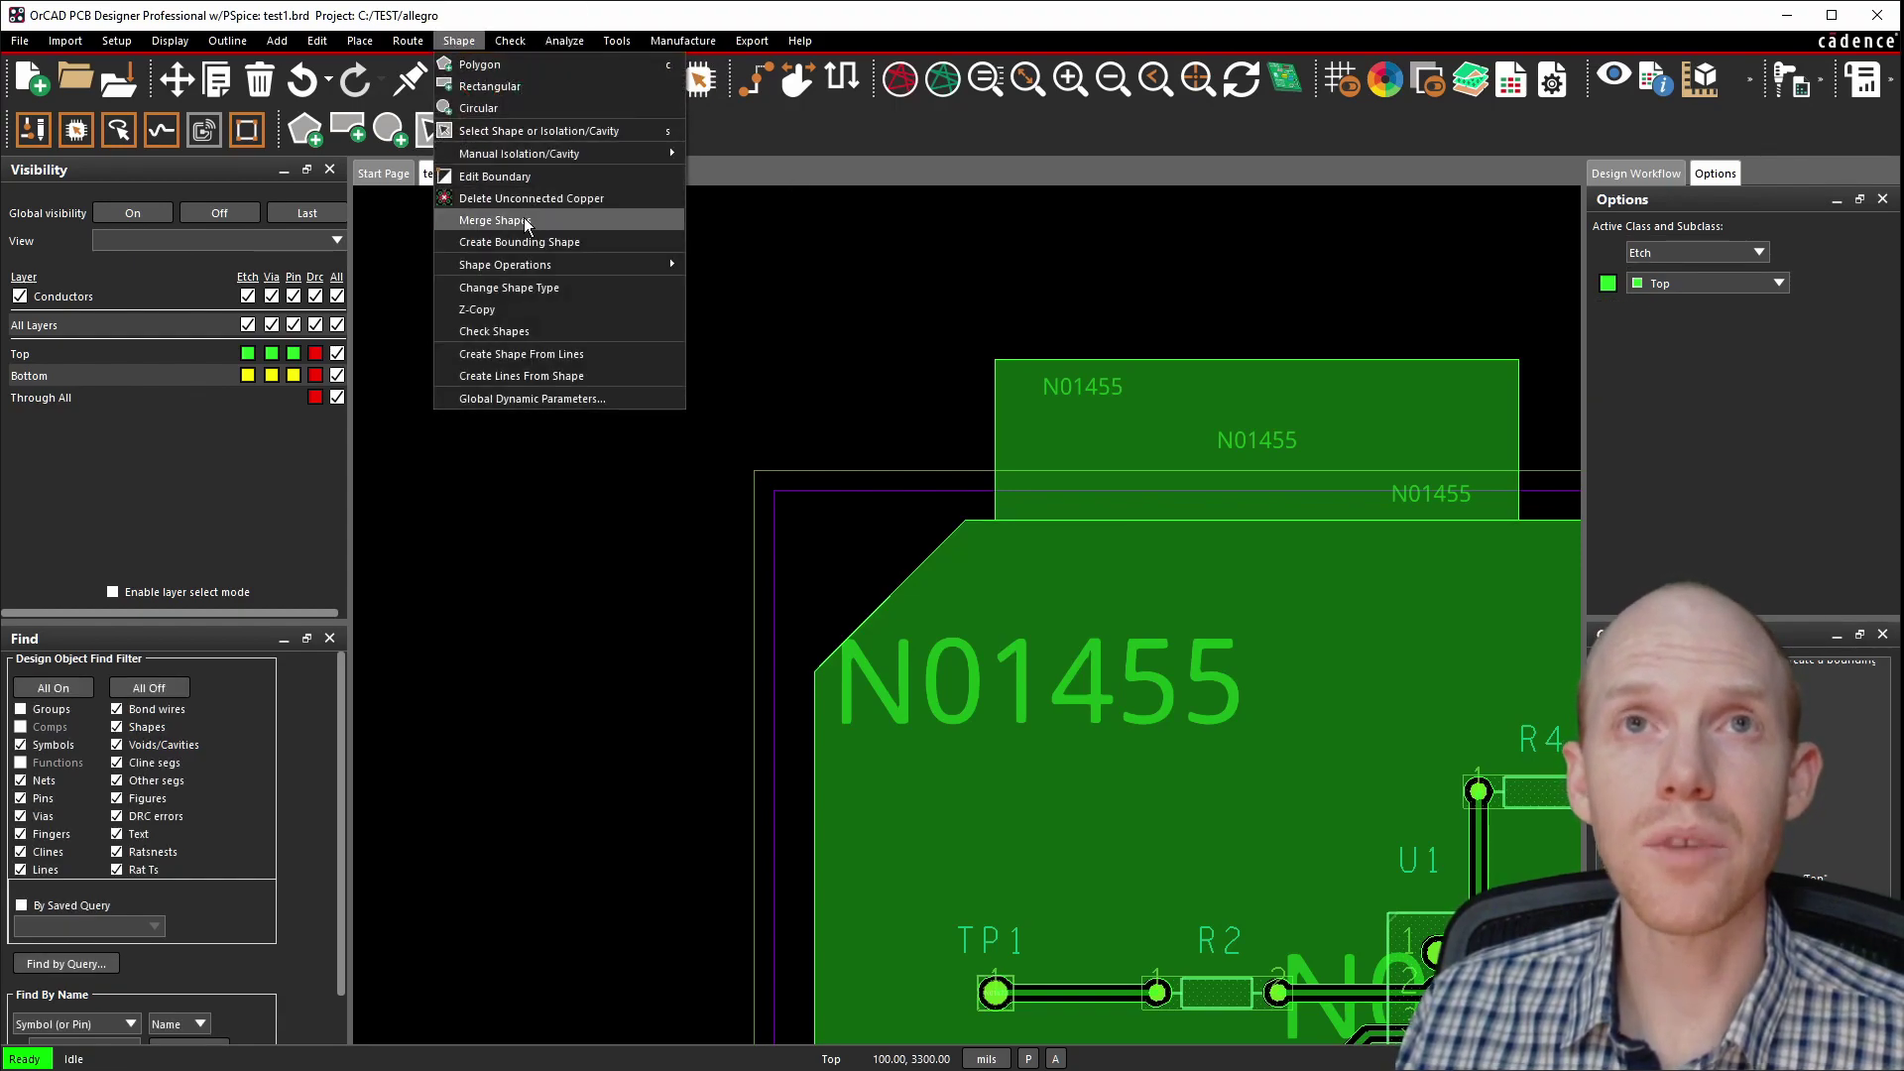
{"action": "left_click", "coordinate": [501, 220]}
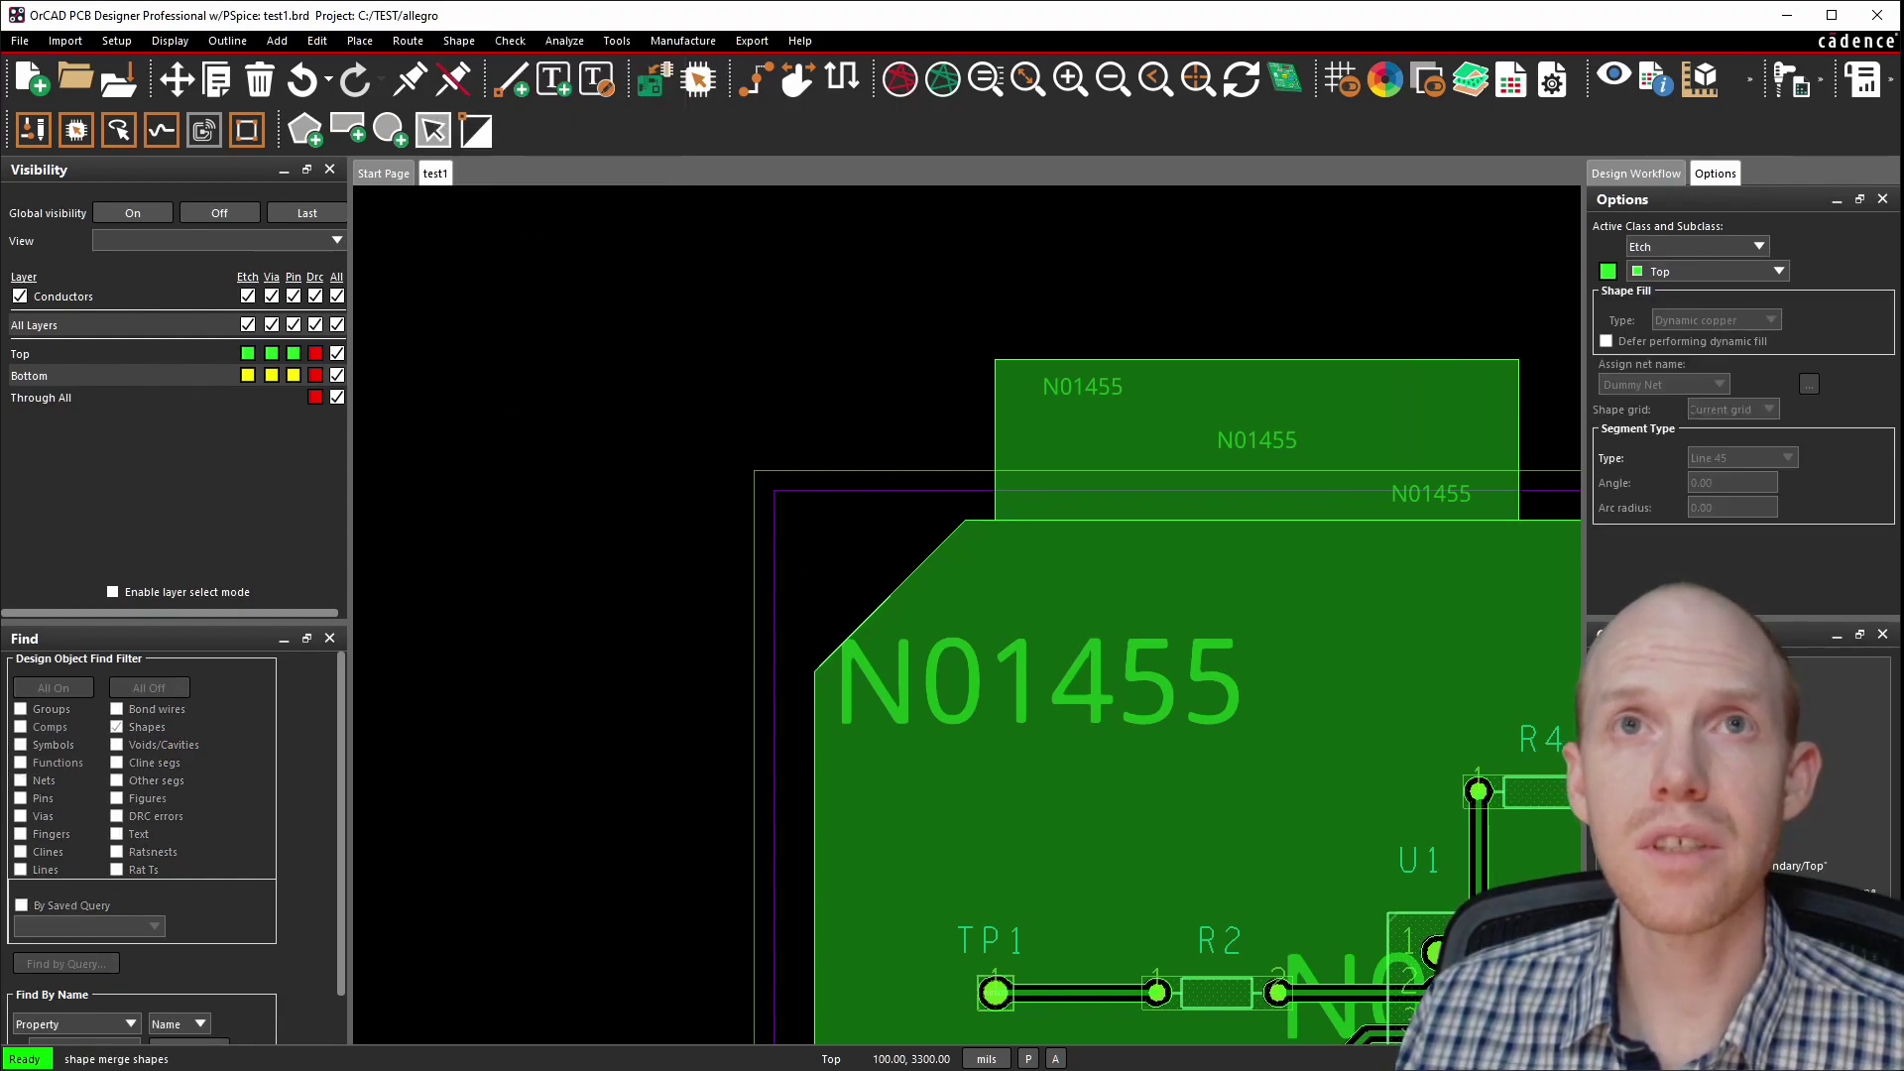
{"action": "left_click", "coordinate": [1168, 415]}
{"action": "left_click", "coordinate": [1009, 612]}
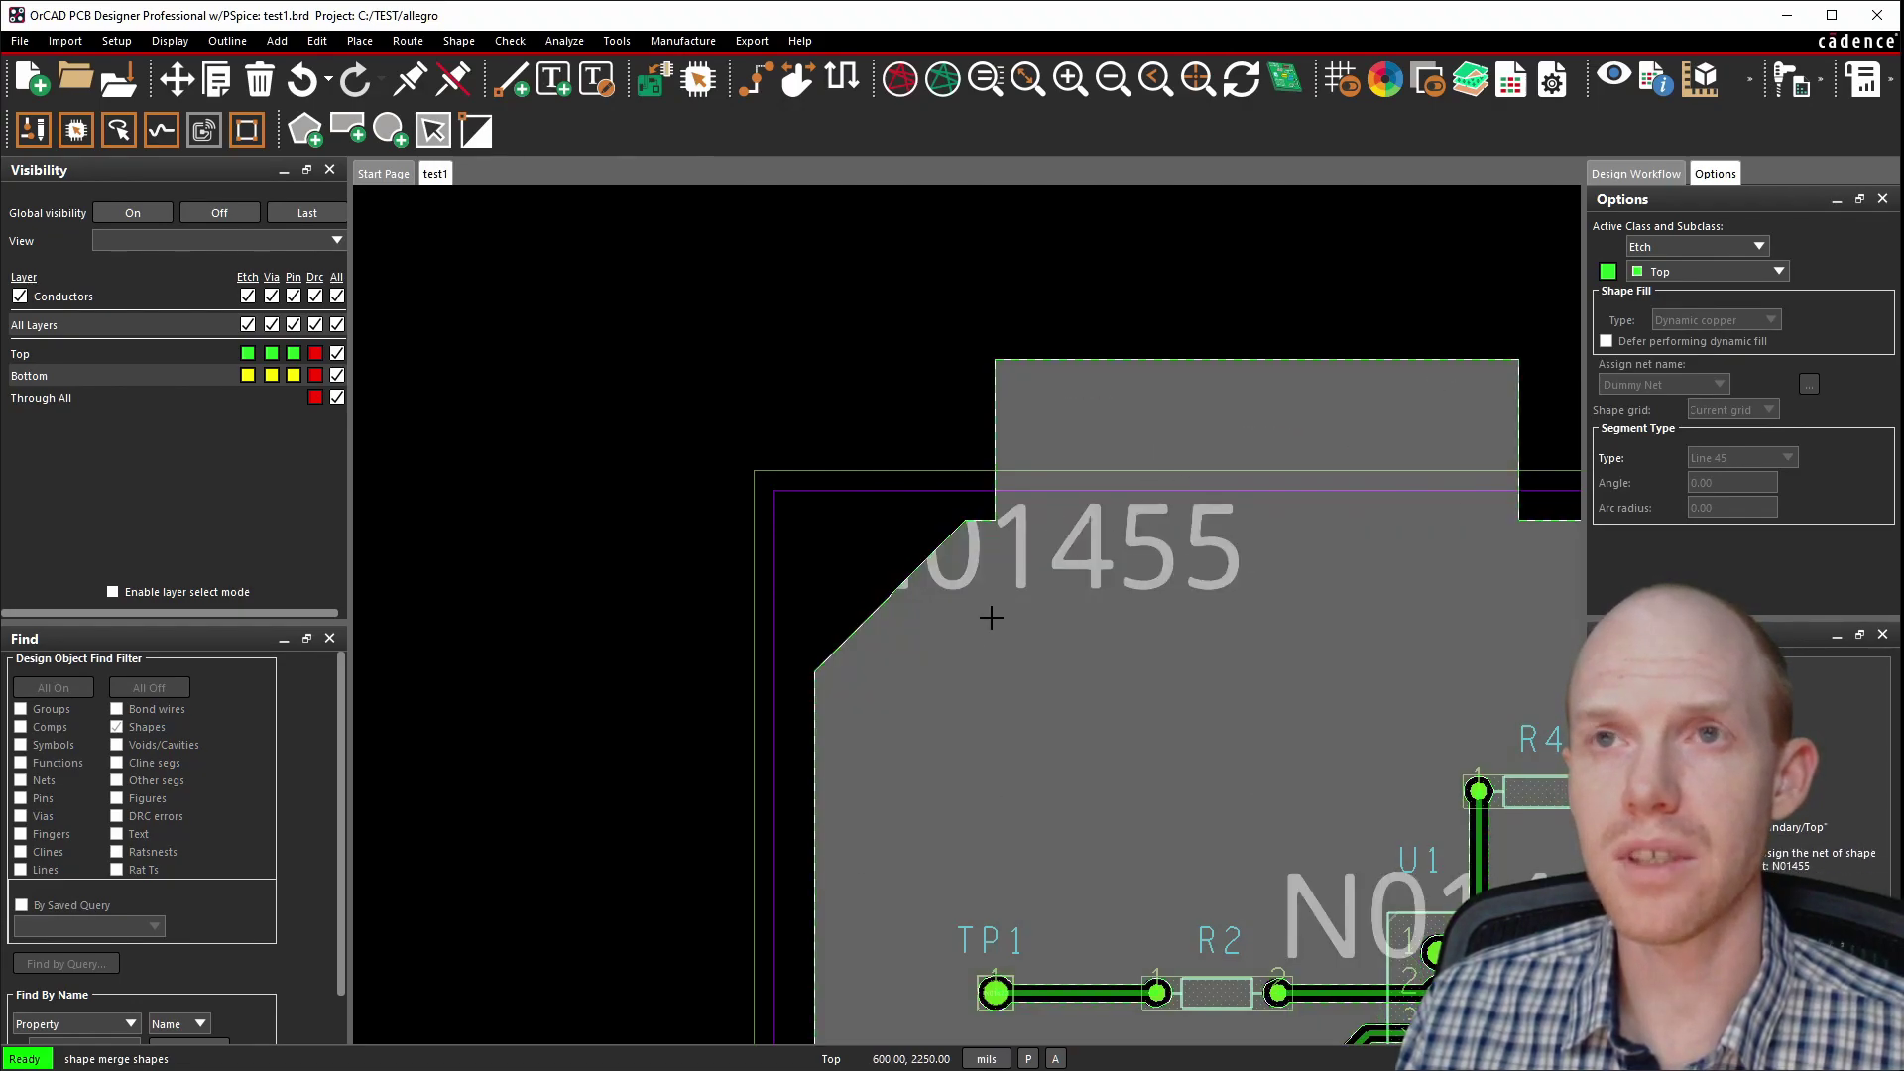
{"action": "scroll", "coordinate": [947, 684], "scroll_direction": "down", "scroll_amount": 4}
{"action": "scroll", "coordinate": [1052, 776], "scroll_direction": "up", "scroll_amount": 2}
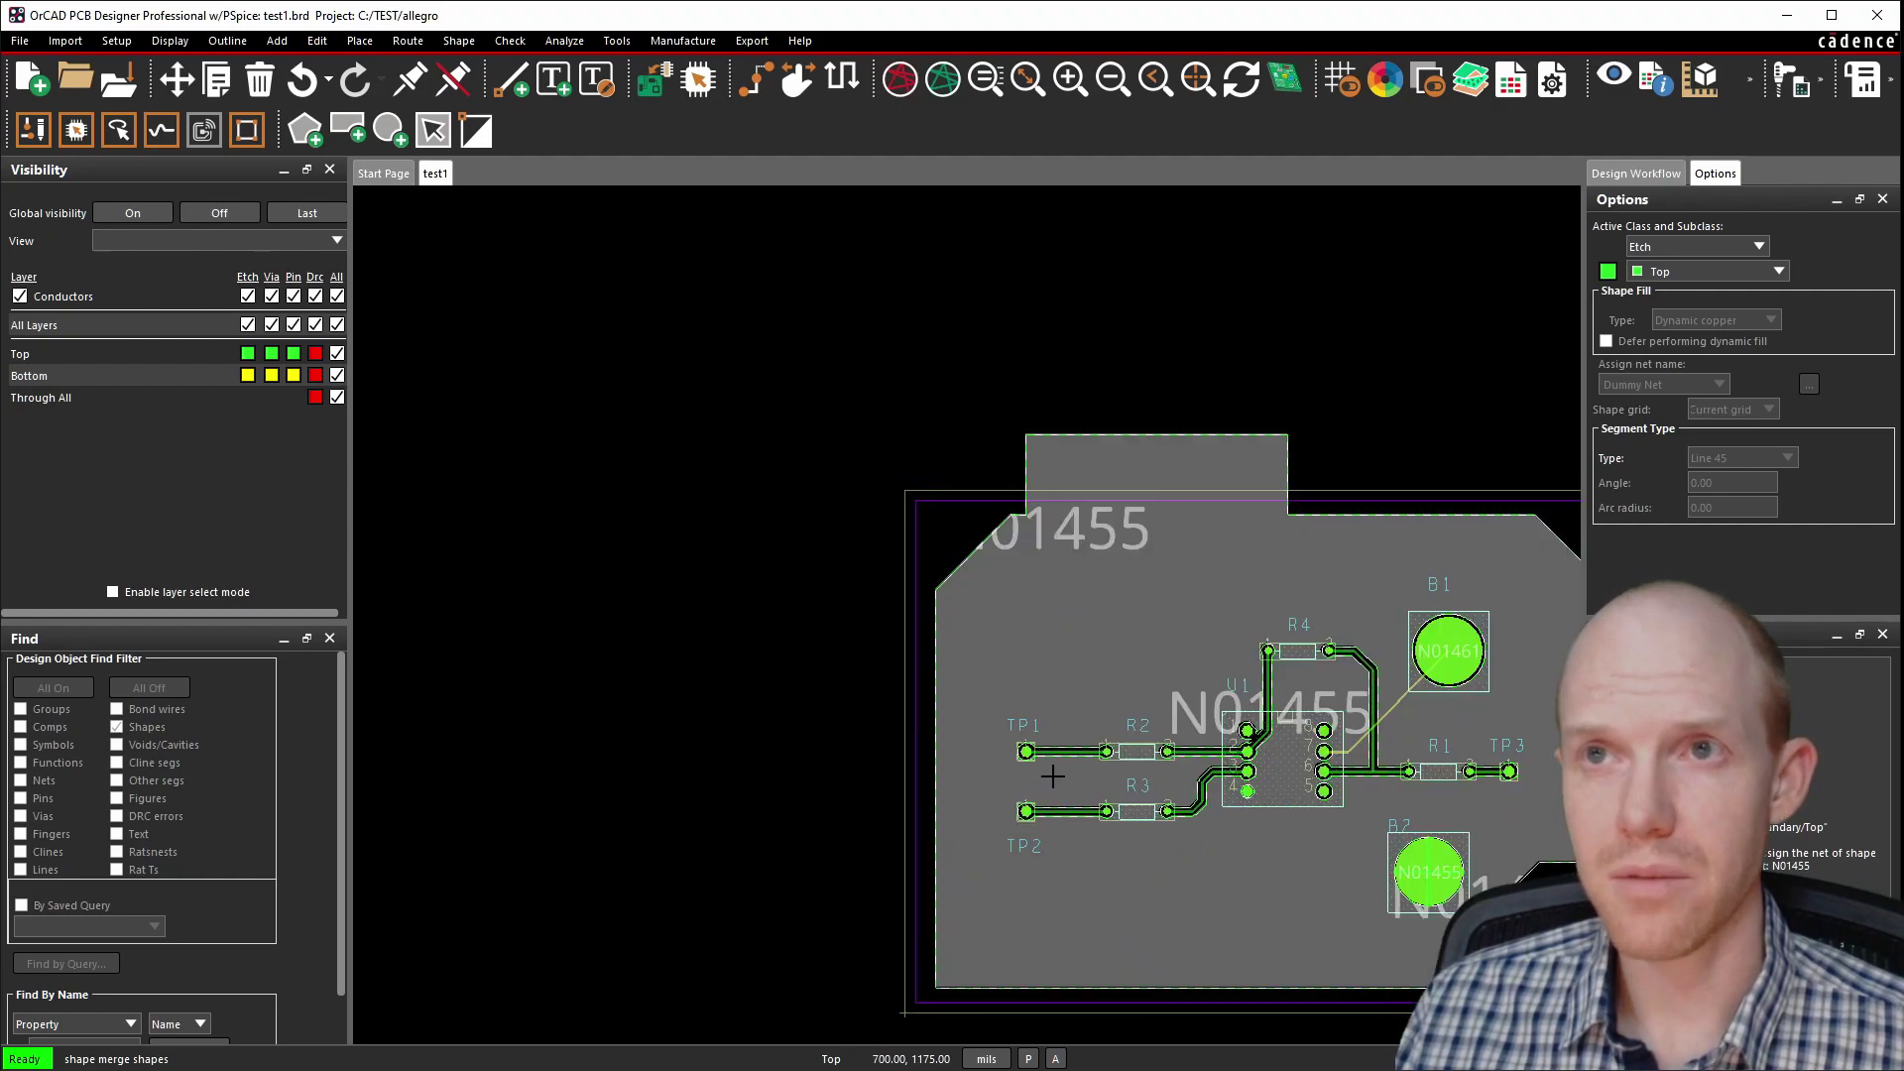
{"action": "key", "text": "F6"}
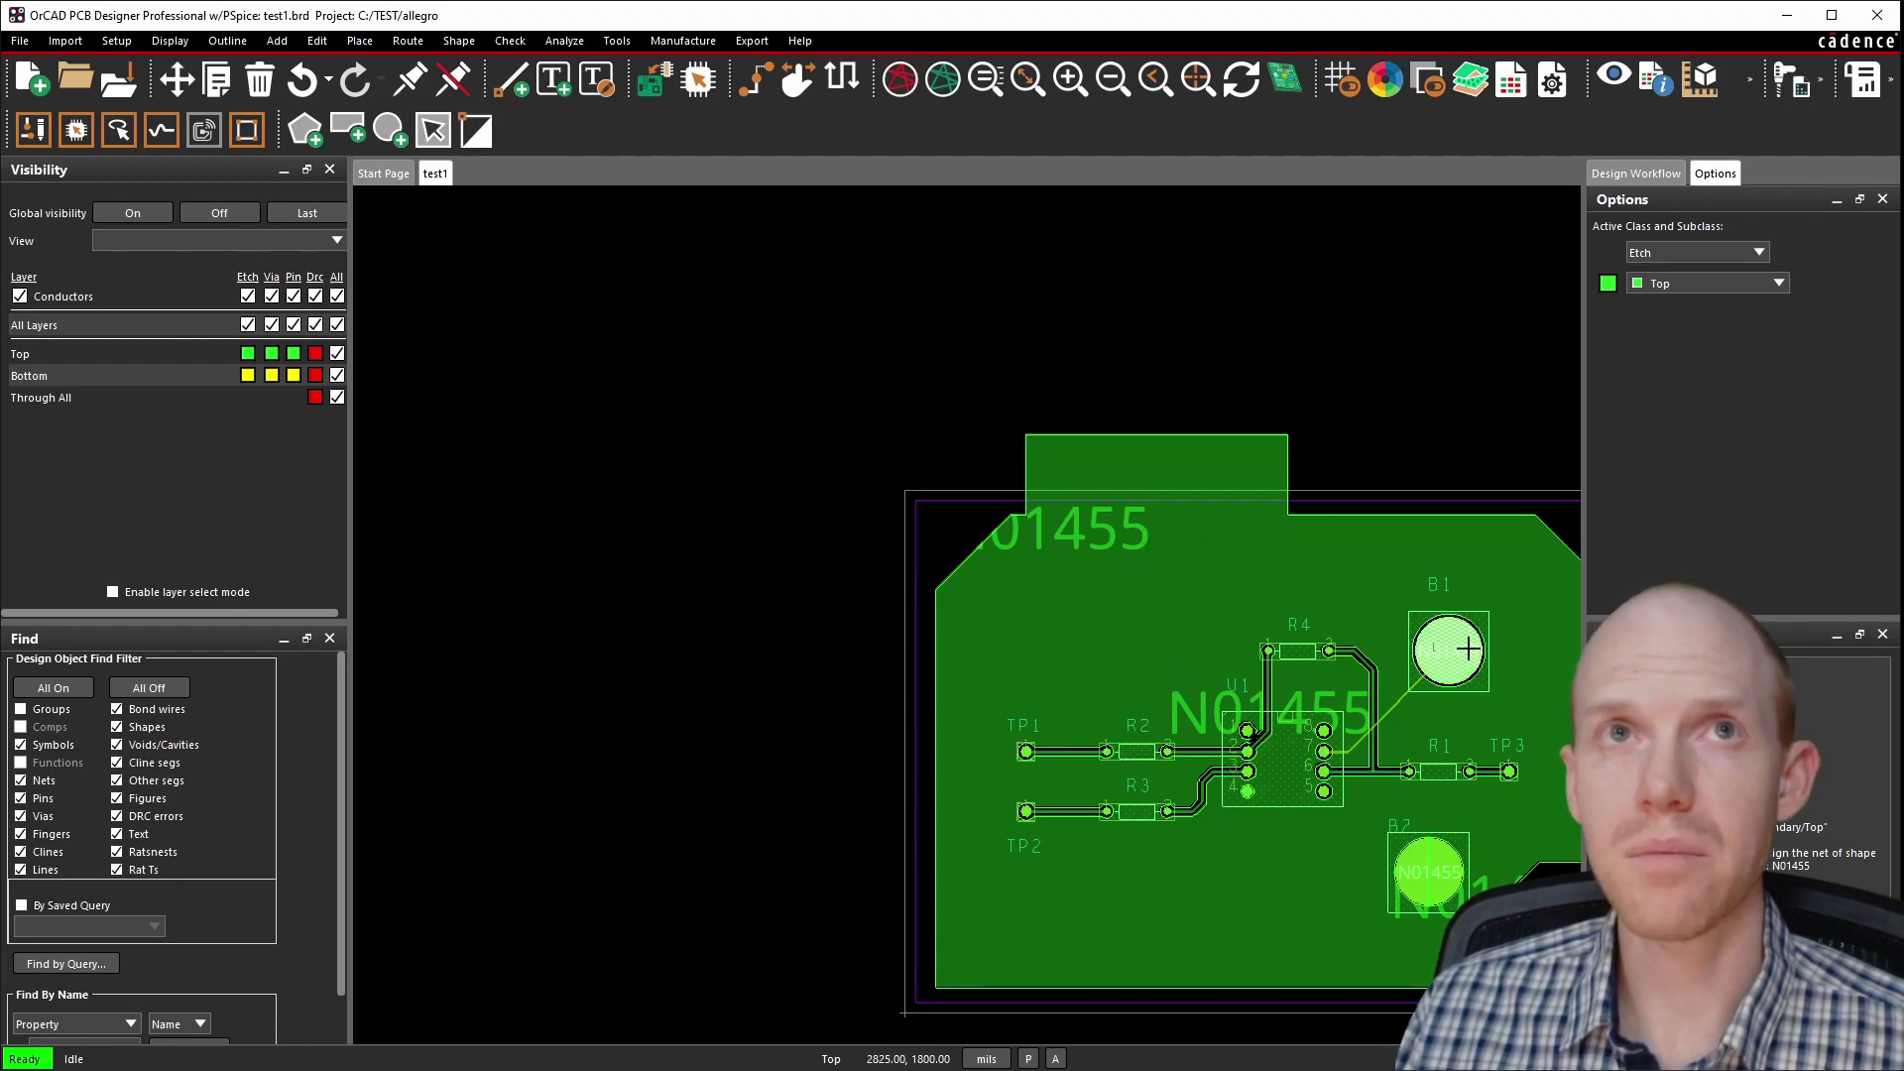
Try to reshape the merged copper's boundary by moving the corner where the rectangular tab meets the main copper above TP1.
{"action": "left_click", "coordinate": [433, 130]}
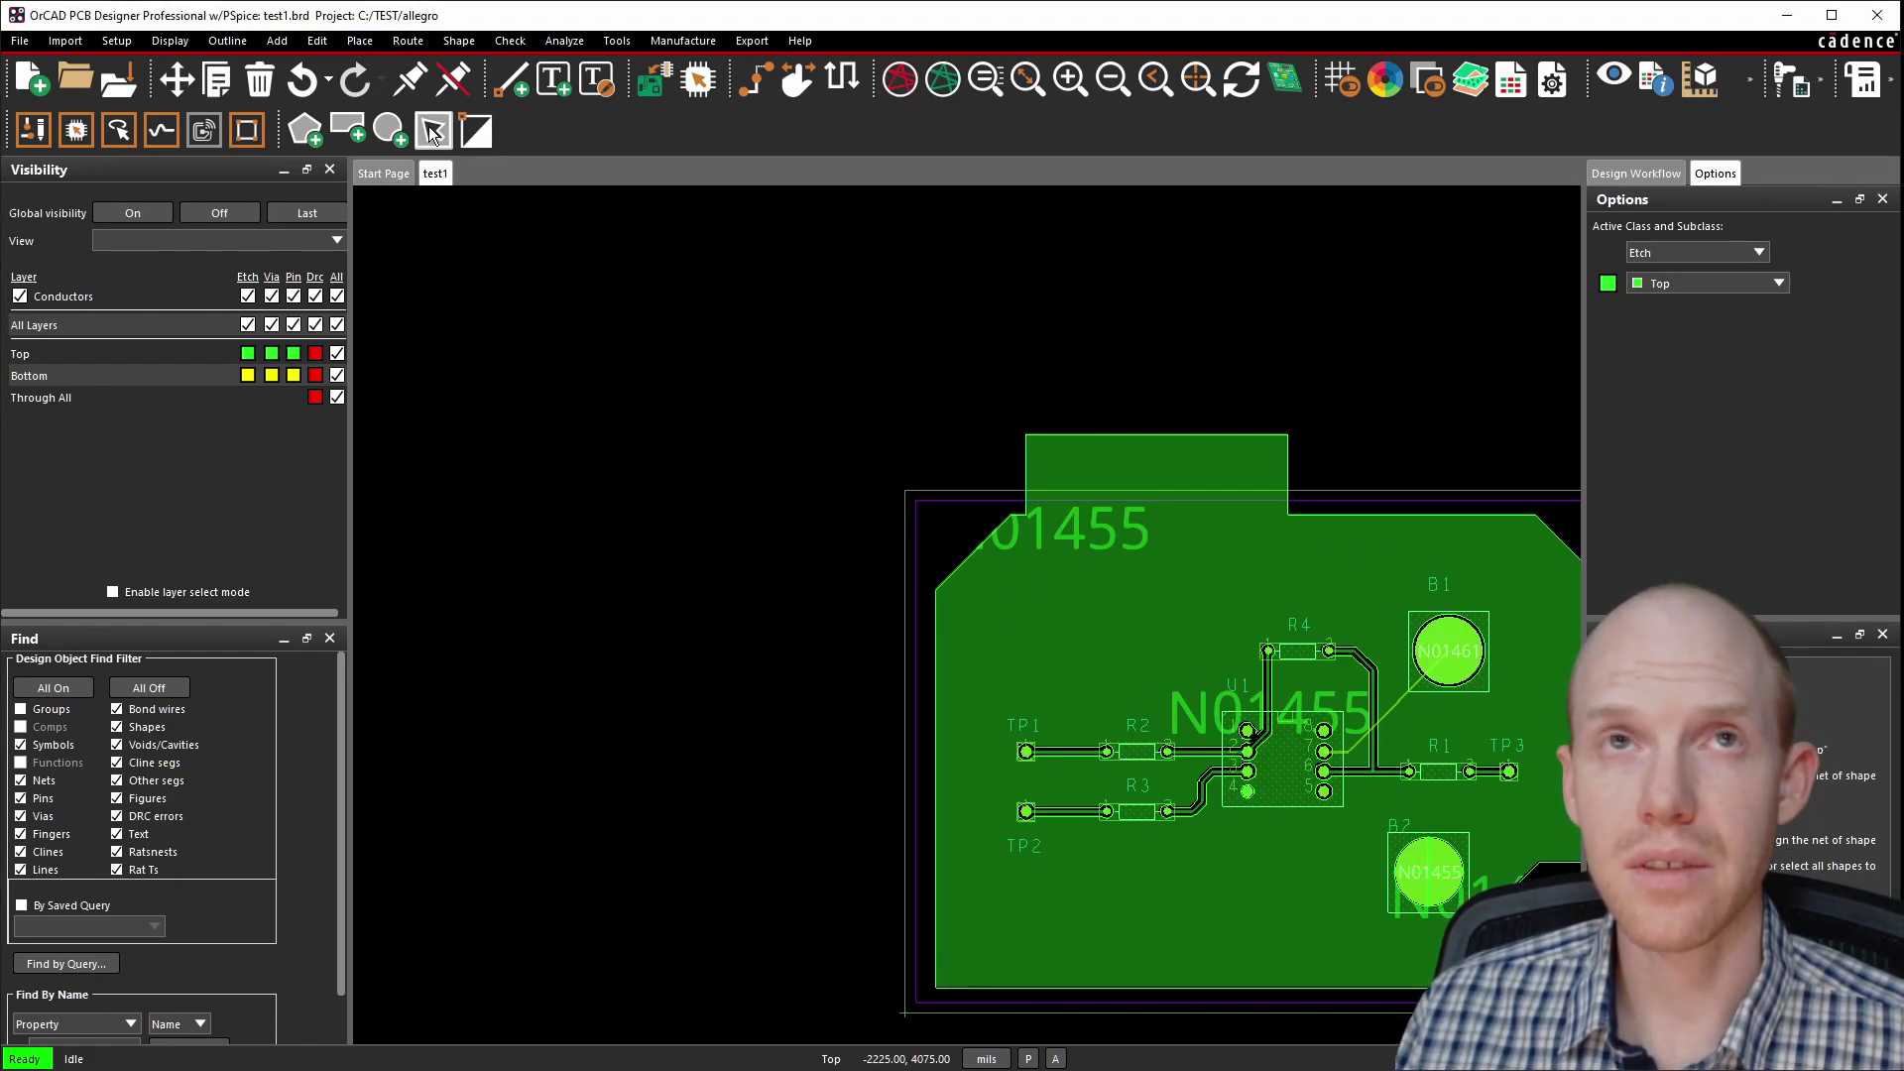
{"action": "left_click", "coordinate": [991, 564]}
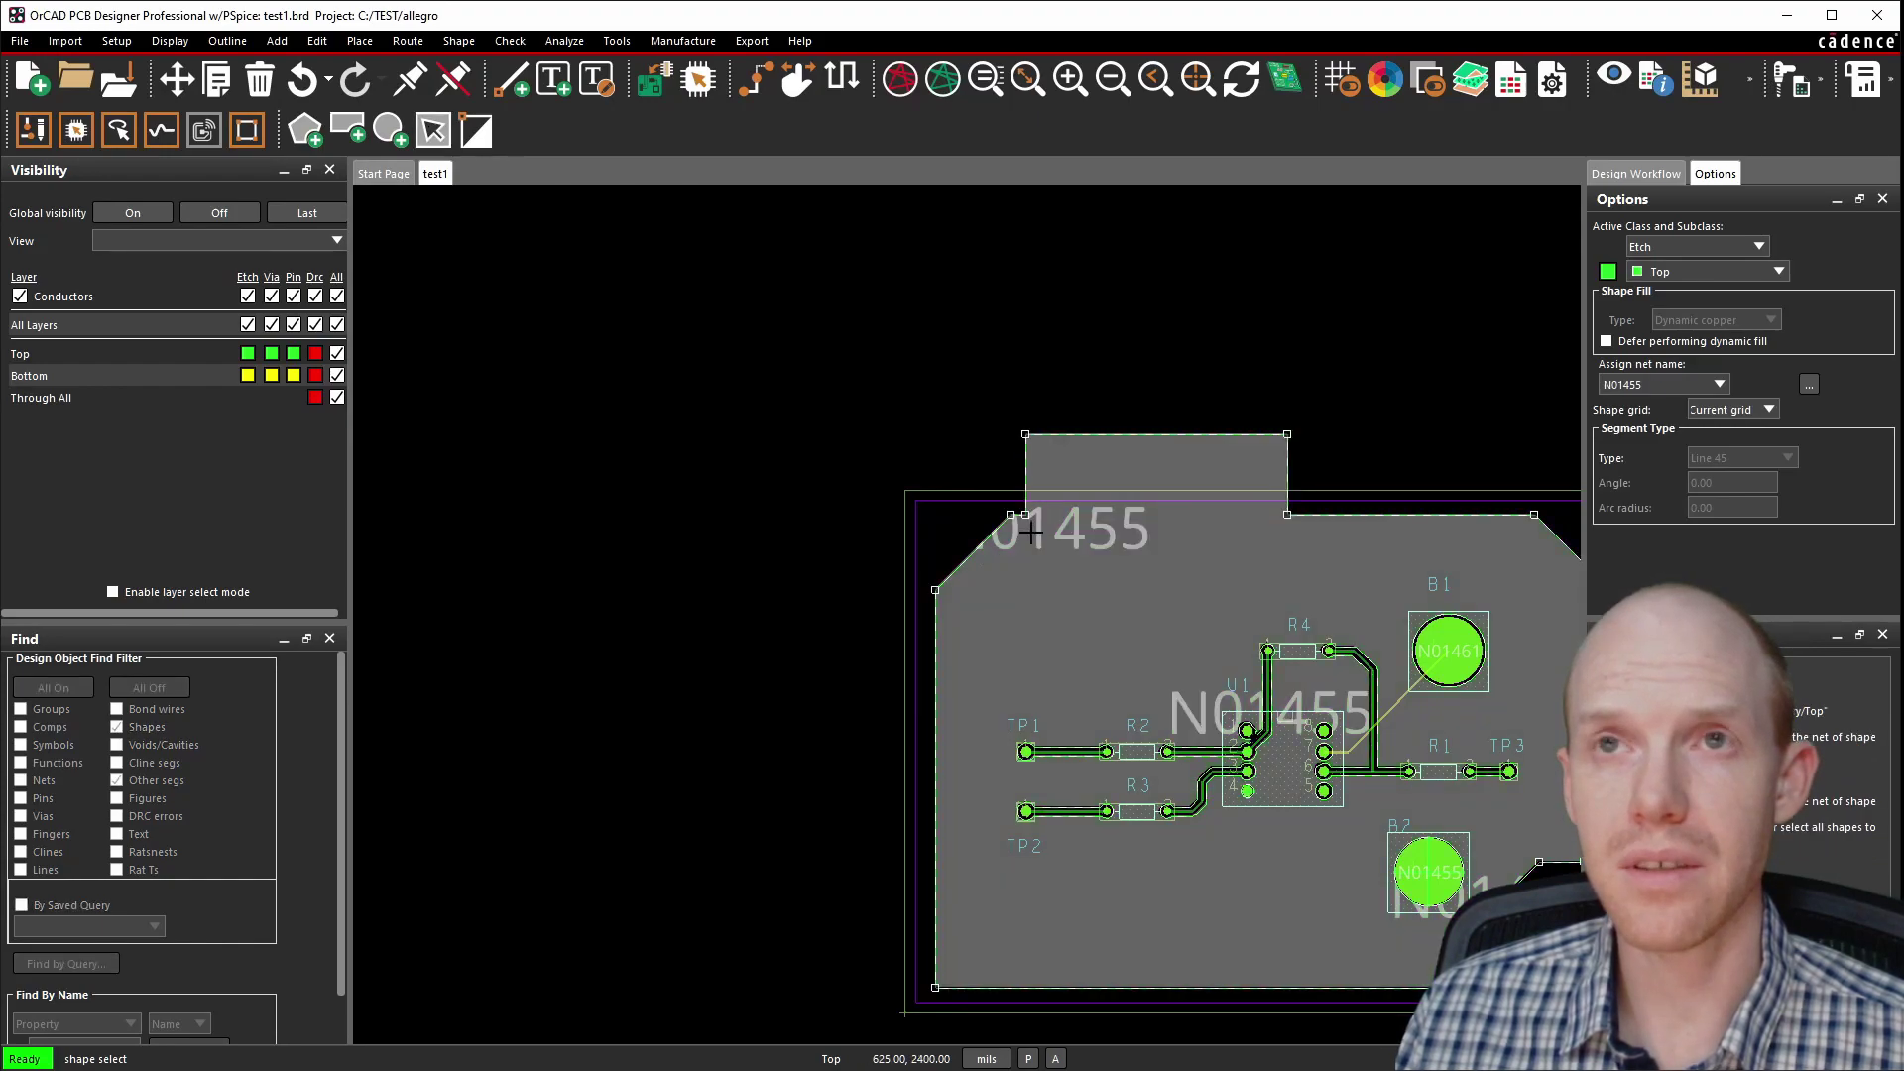
{"action": "scroll", "coordinate": [1031, 533], "scroll_direction": "up", "scroll_amount": 2}
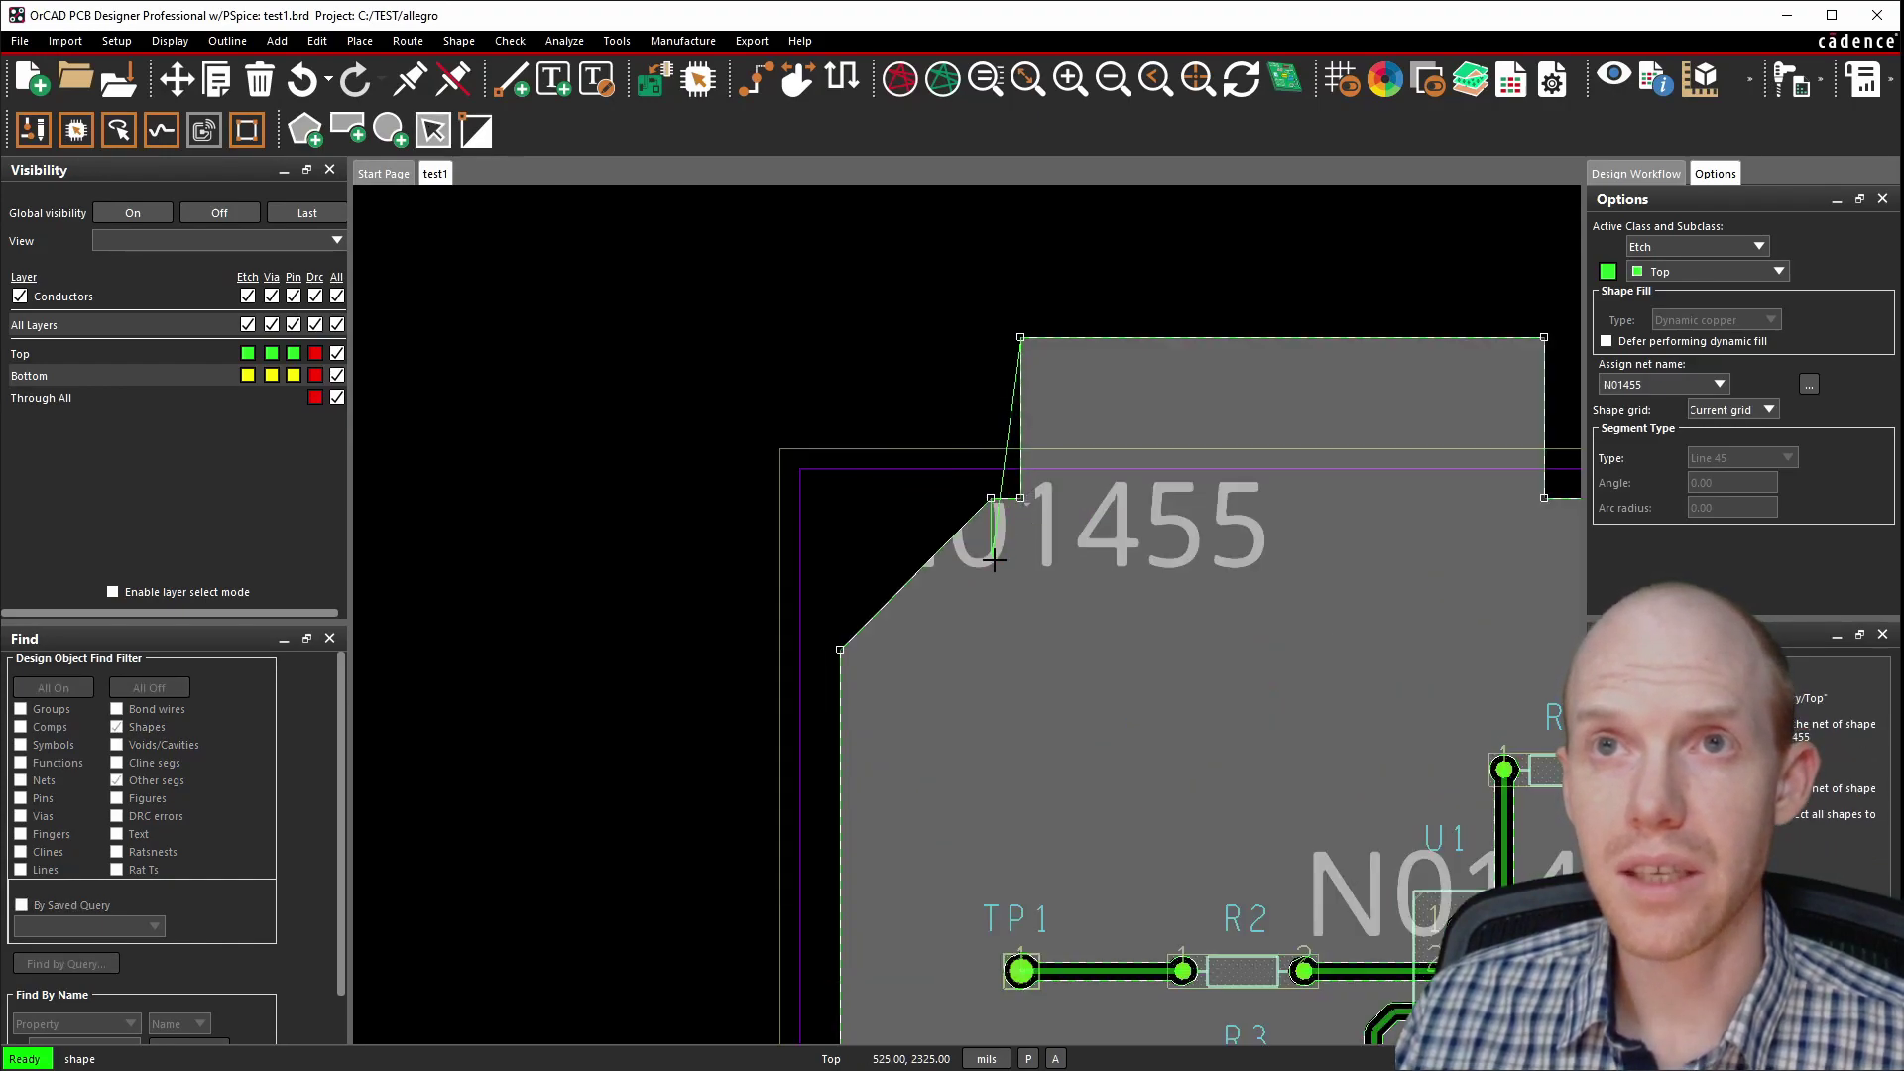
{"action": "left_click_drag", "start_coordinate": [1023, 503], "coordinate": [1101, 507]}
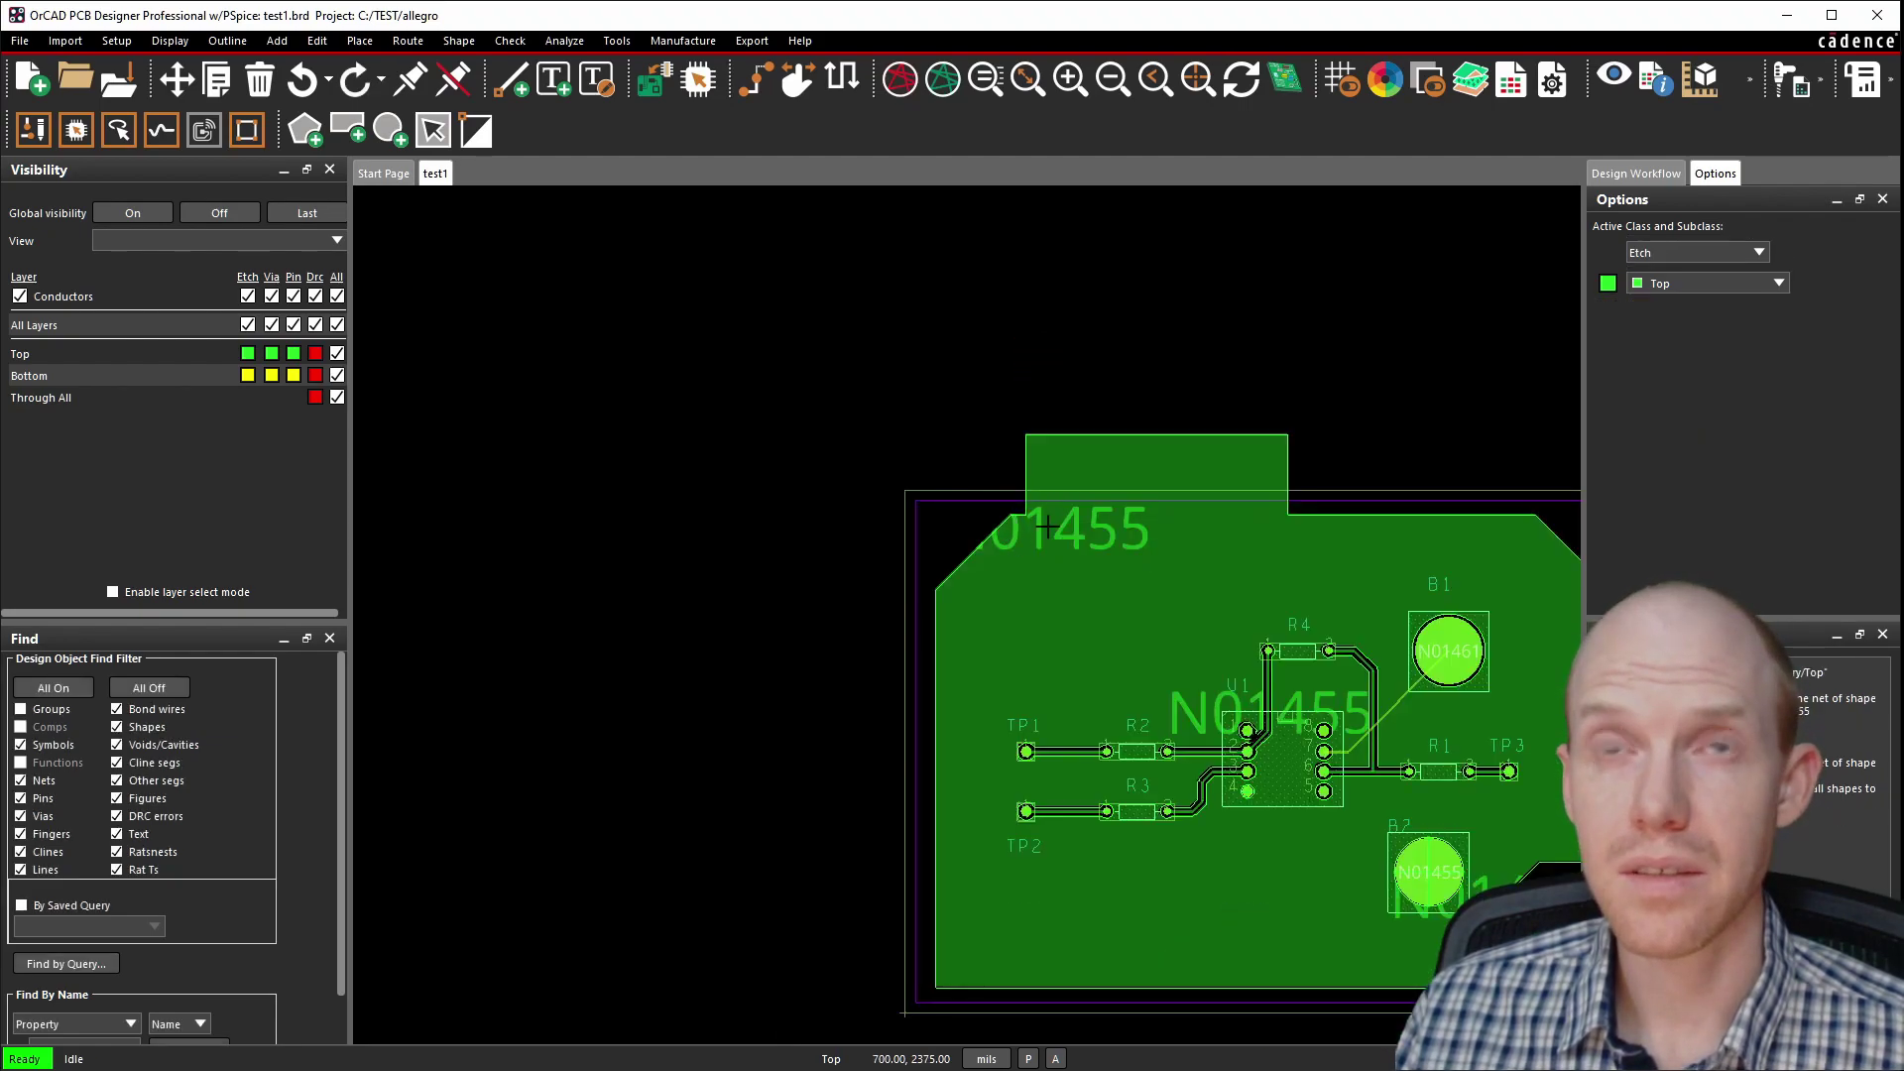
Slide the chamfered boundary segment above TP1 outward toward the board corner.
{"action": "left_click", "coordinate": [432, 130]}
{"action": "left_click", "coordinate": [982, 548]}
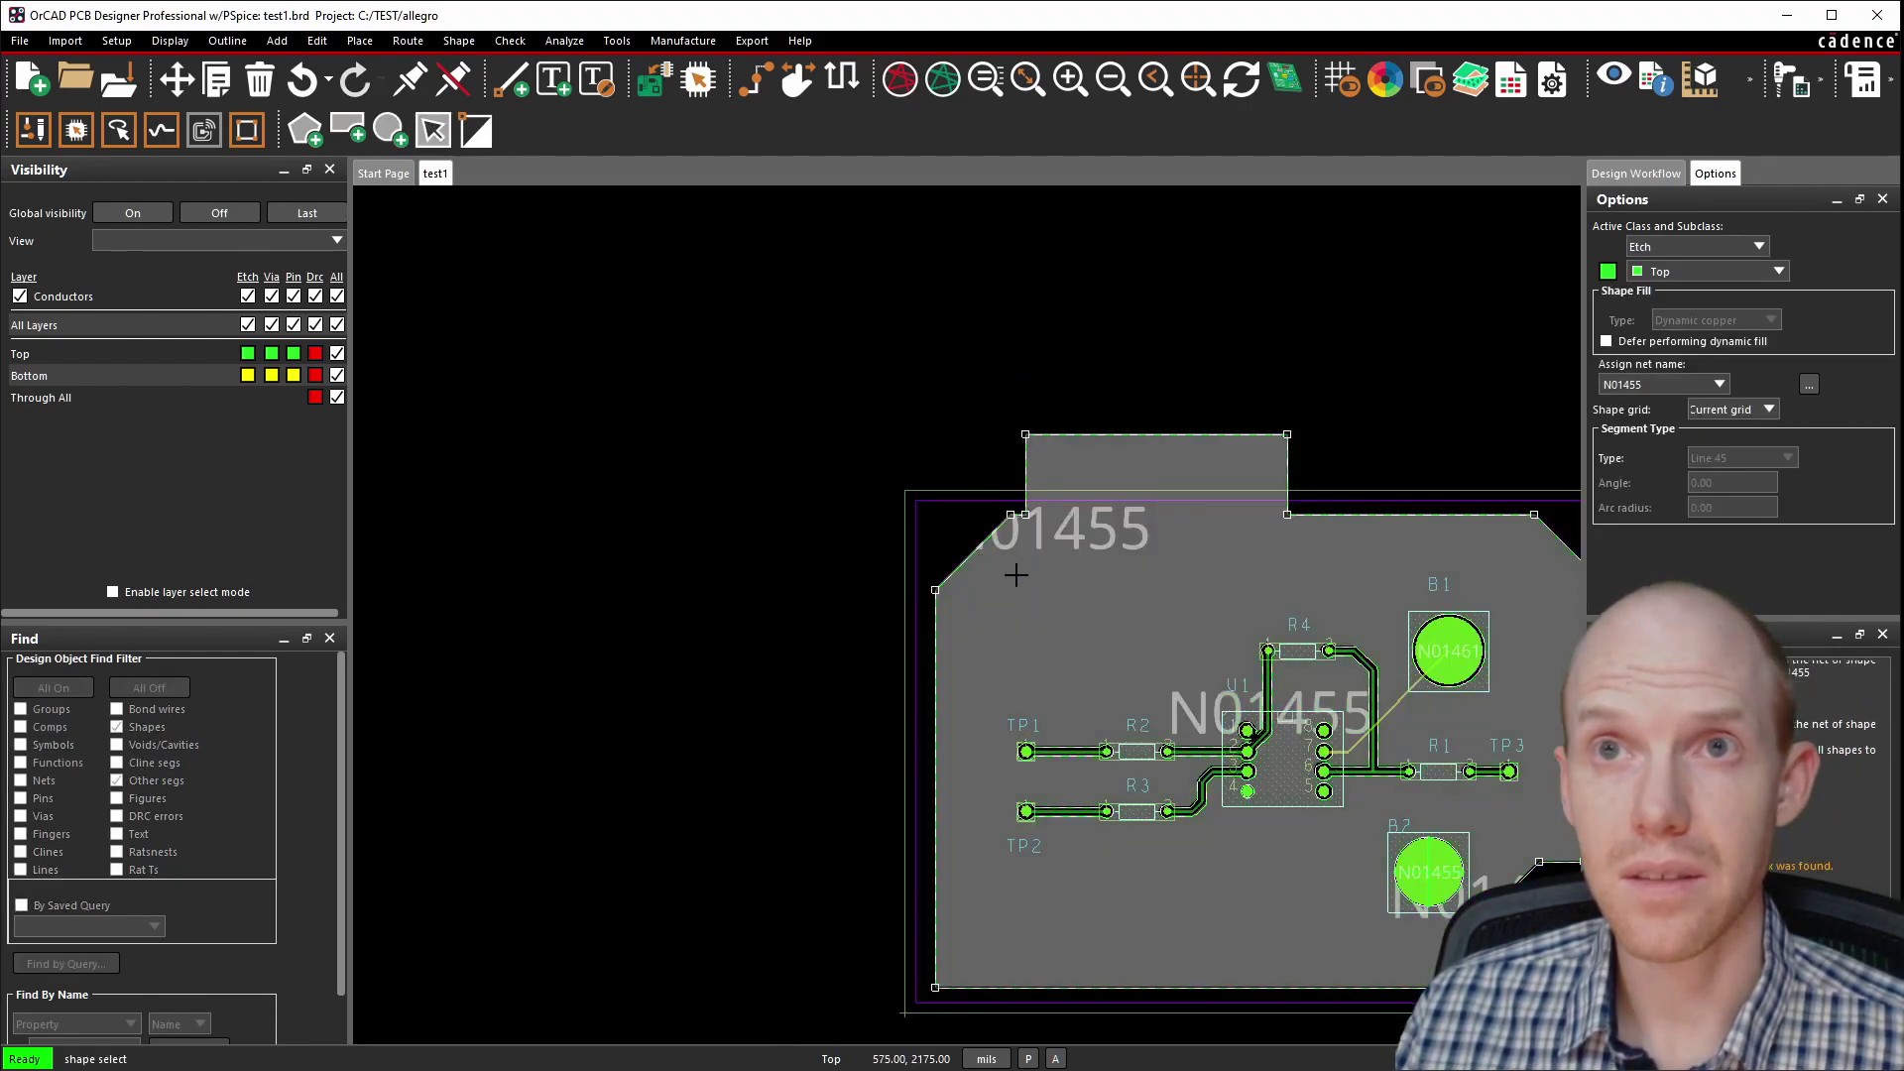
{"action": "mouse_move", "coordinate": [977, 552]}
{"action": "left_mouse_down"}
{"action": "mouse_move", "coordinate": [1045, 616]}
{"action": "mouse_move", "coordinate": [959, 544]}
{"action": "left_mouse_up"}
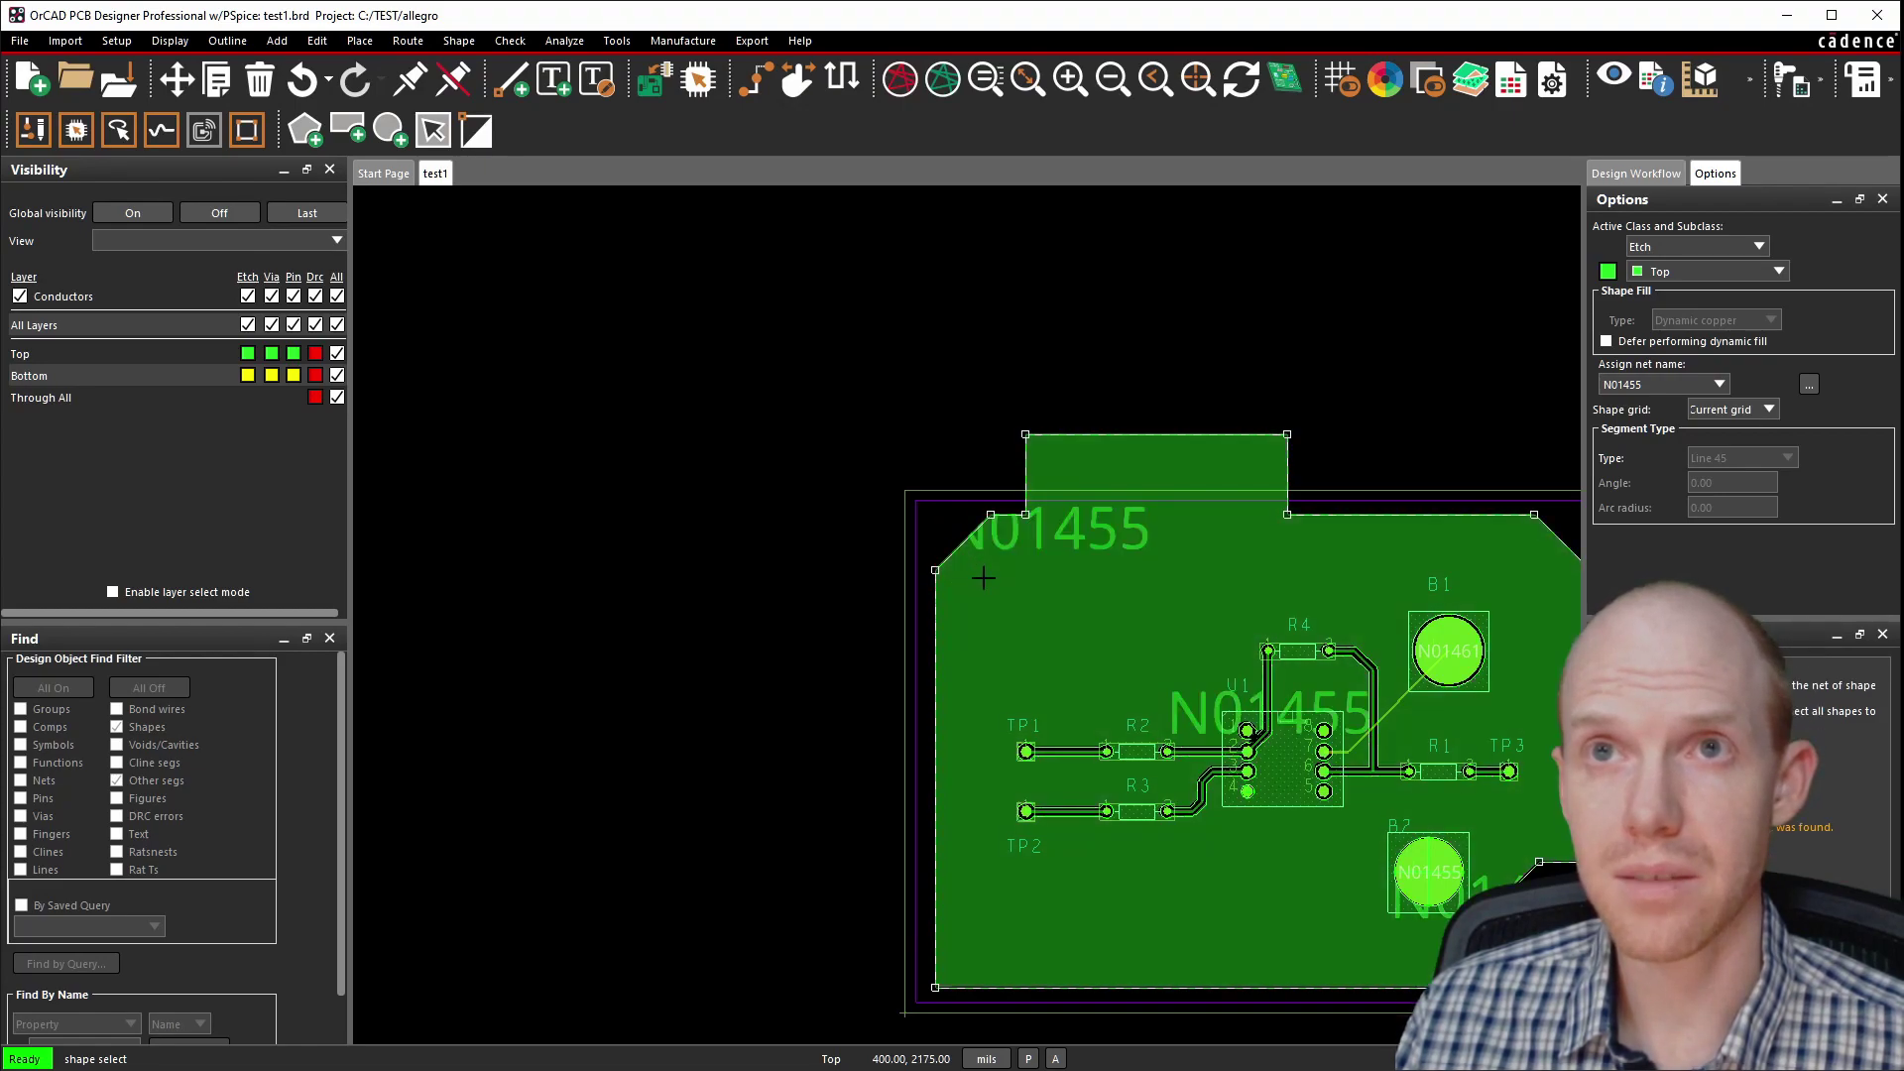
Bend the chamfer above TP1 outward at a new vertex and try pulling the adjacent vertical edge inward.
{"action": "scroll", "coordinate": [994, 552], "scroll_direction": "up", "scroll_amount": 4}
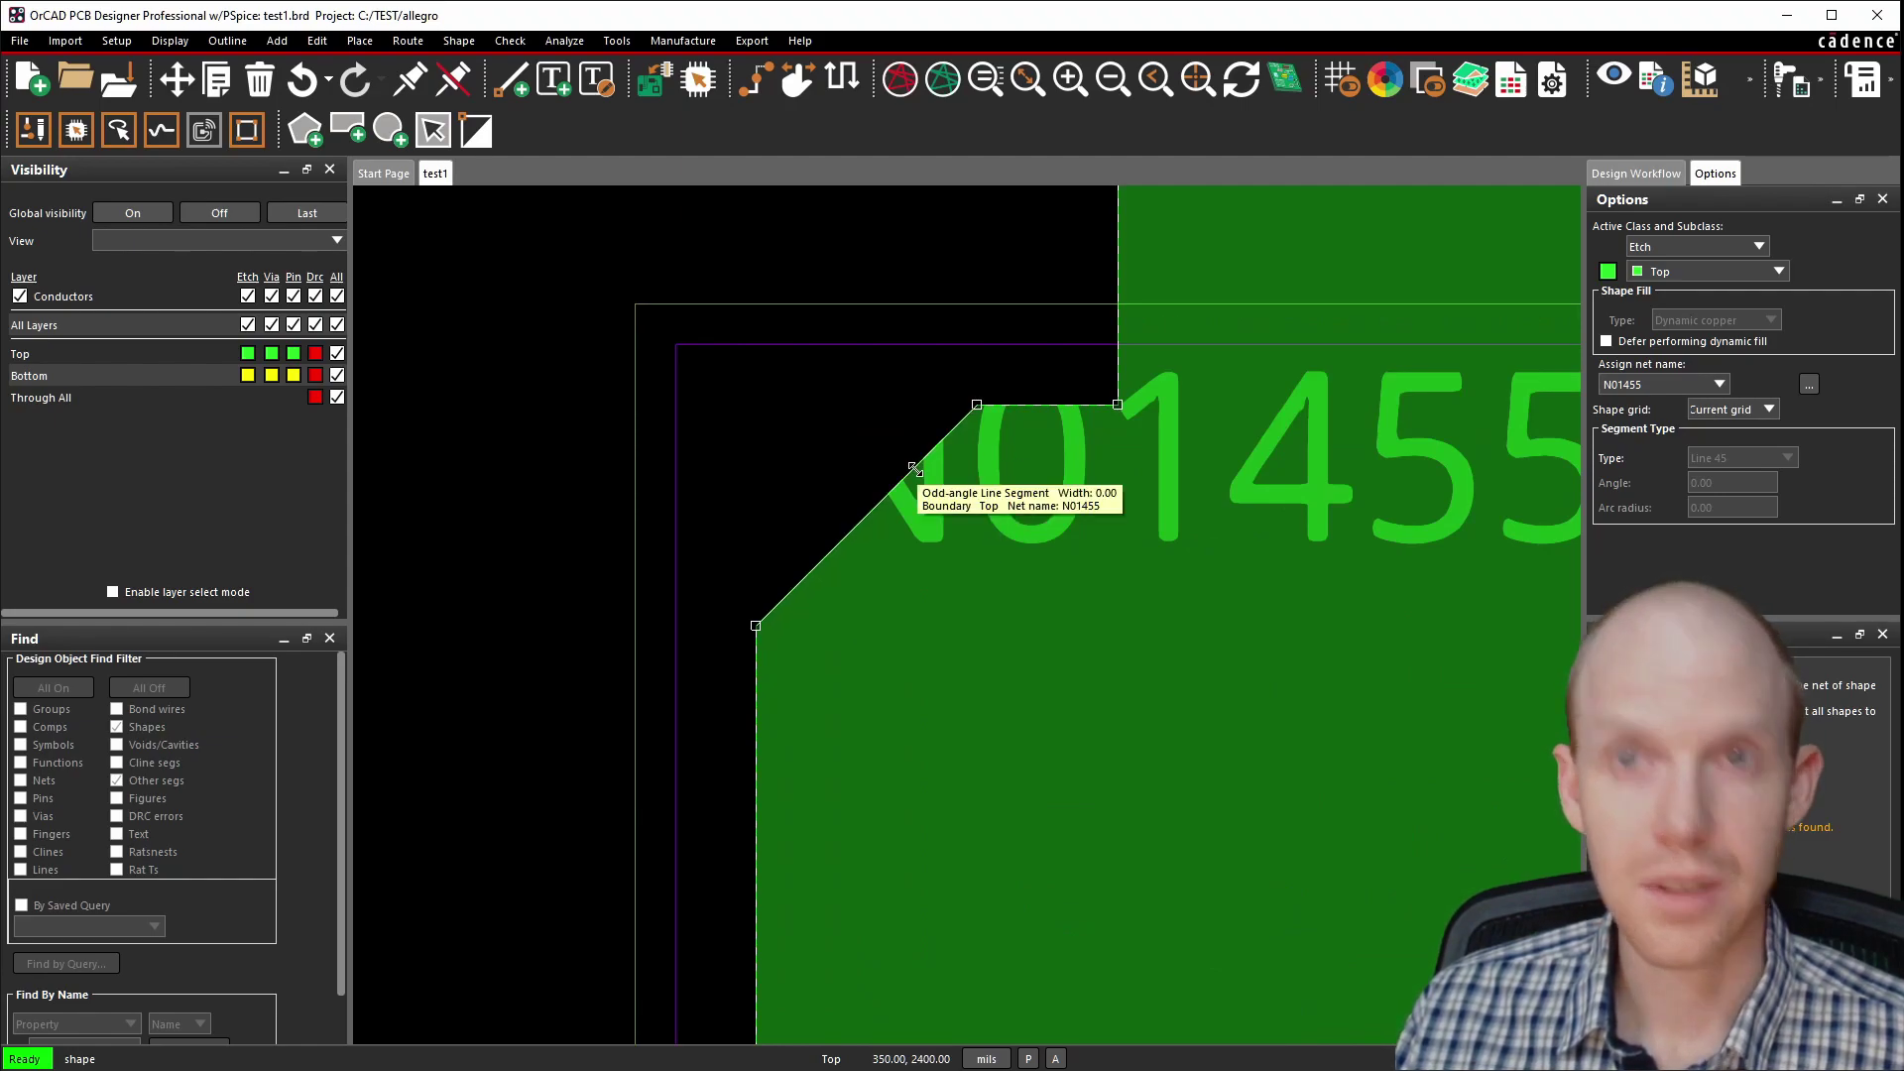
{"action": "left_click_drag", "start_coordinate": [914, 469], "coordinate": [836, 444]}
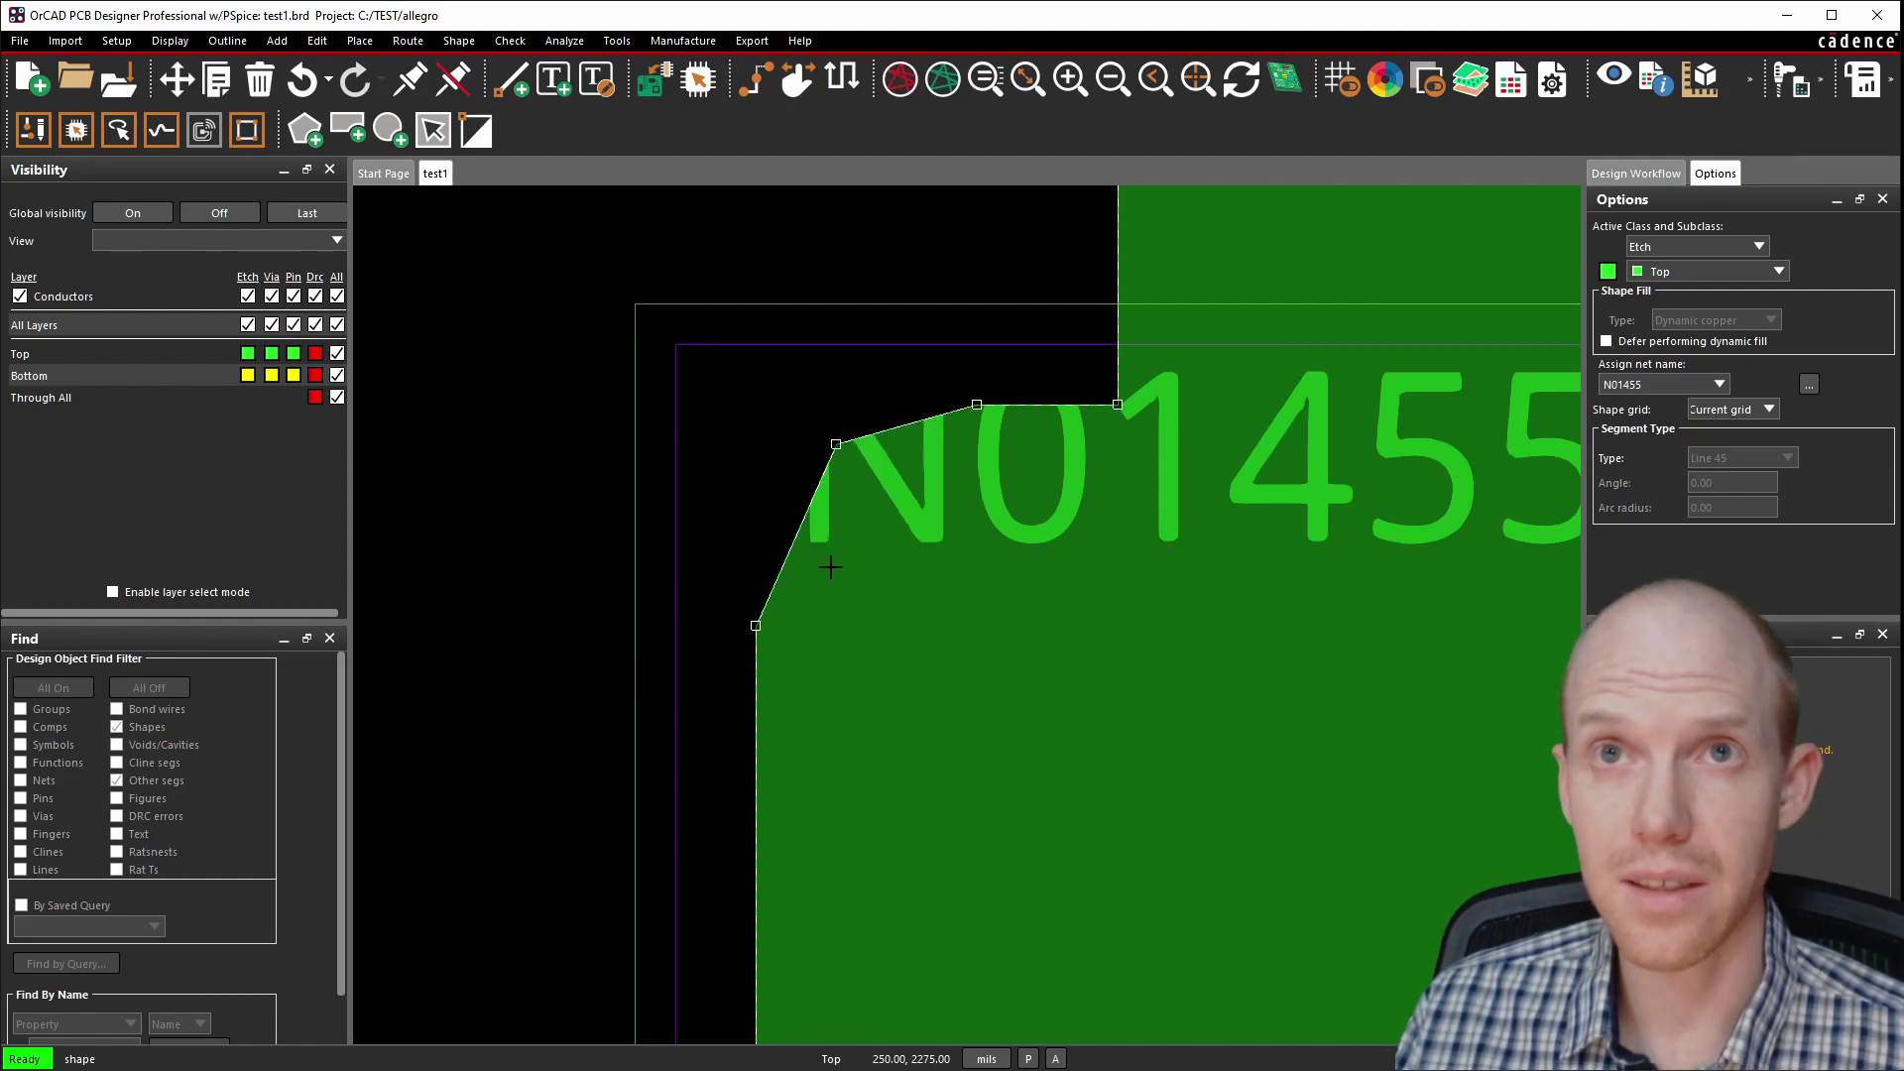
{"action": "scroll", "coordinate": [798, 669], "scroll_direction": "down", "scroll_amount": 1}
{"action": "scroll", "coordinate": [754, 699], "scroll_direction": "up", "scroll_amount": 1}
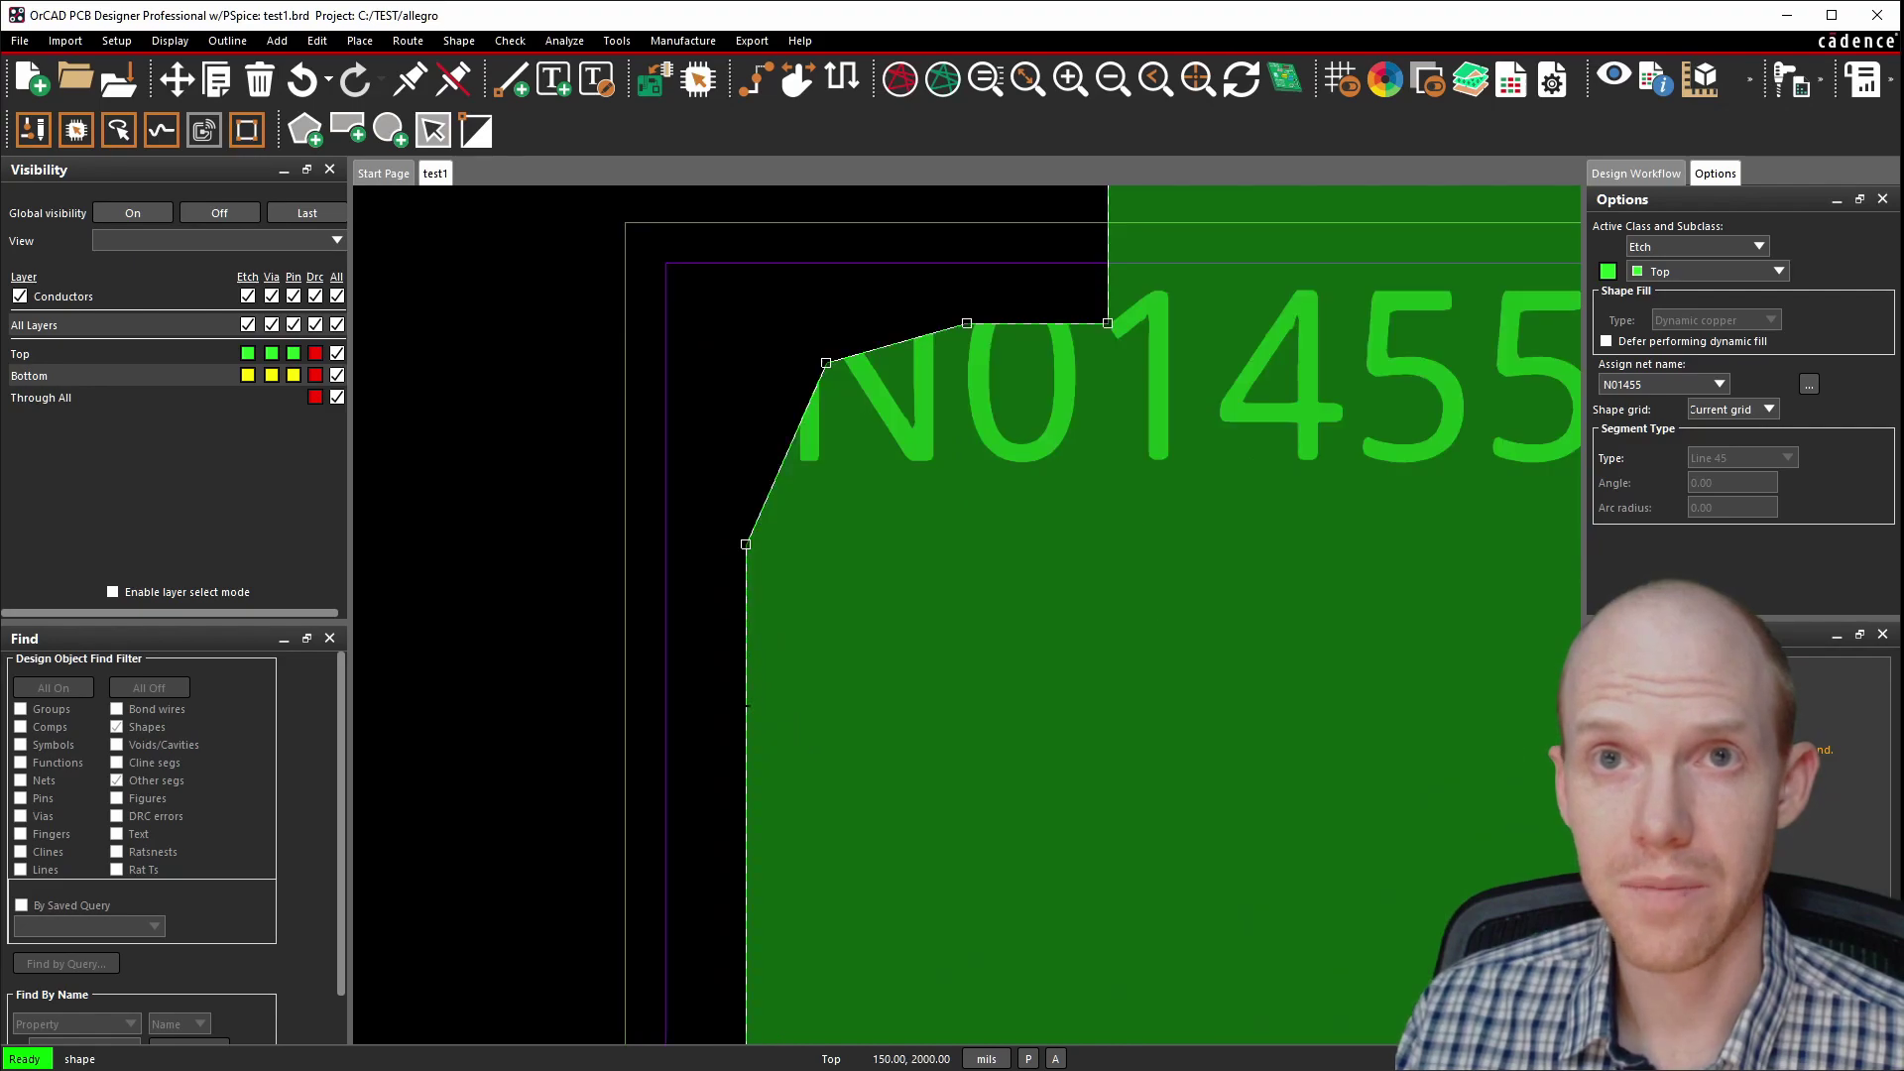
{"action": "left_click_drag", "start_coordinate": [750, 706], "coordinate": [809, 723]}
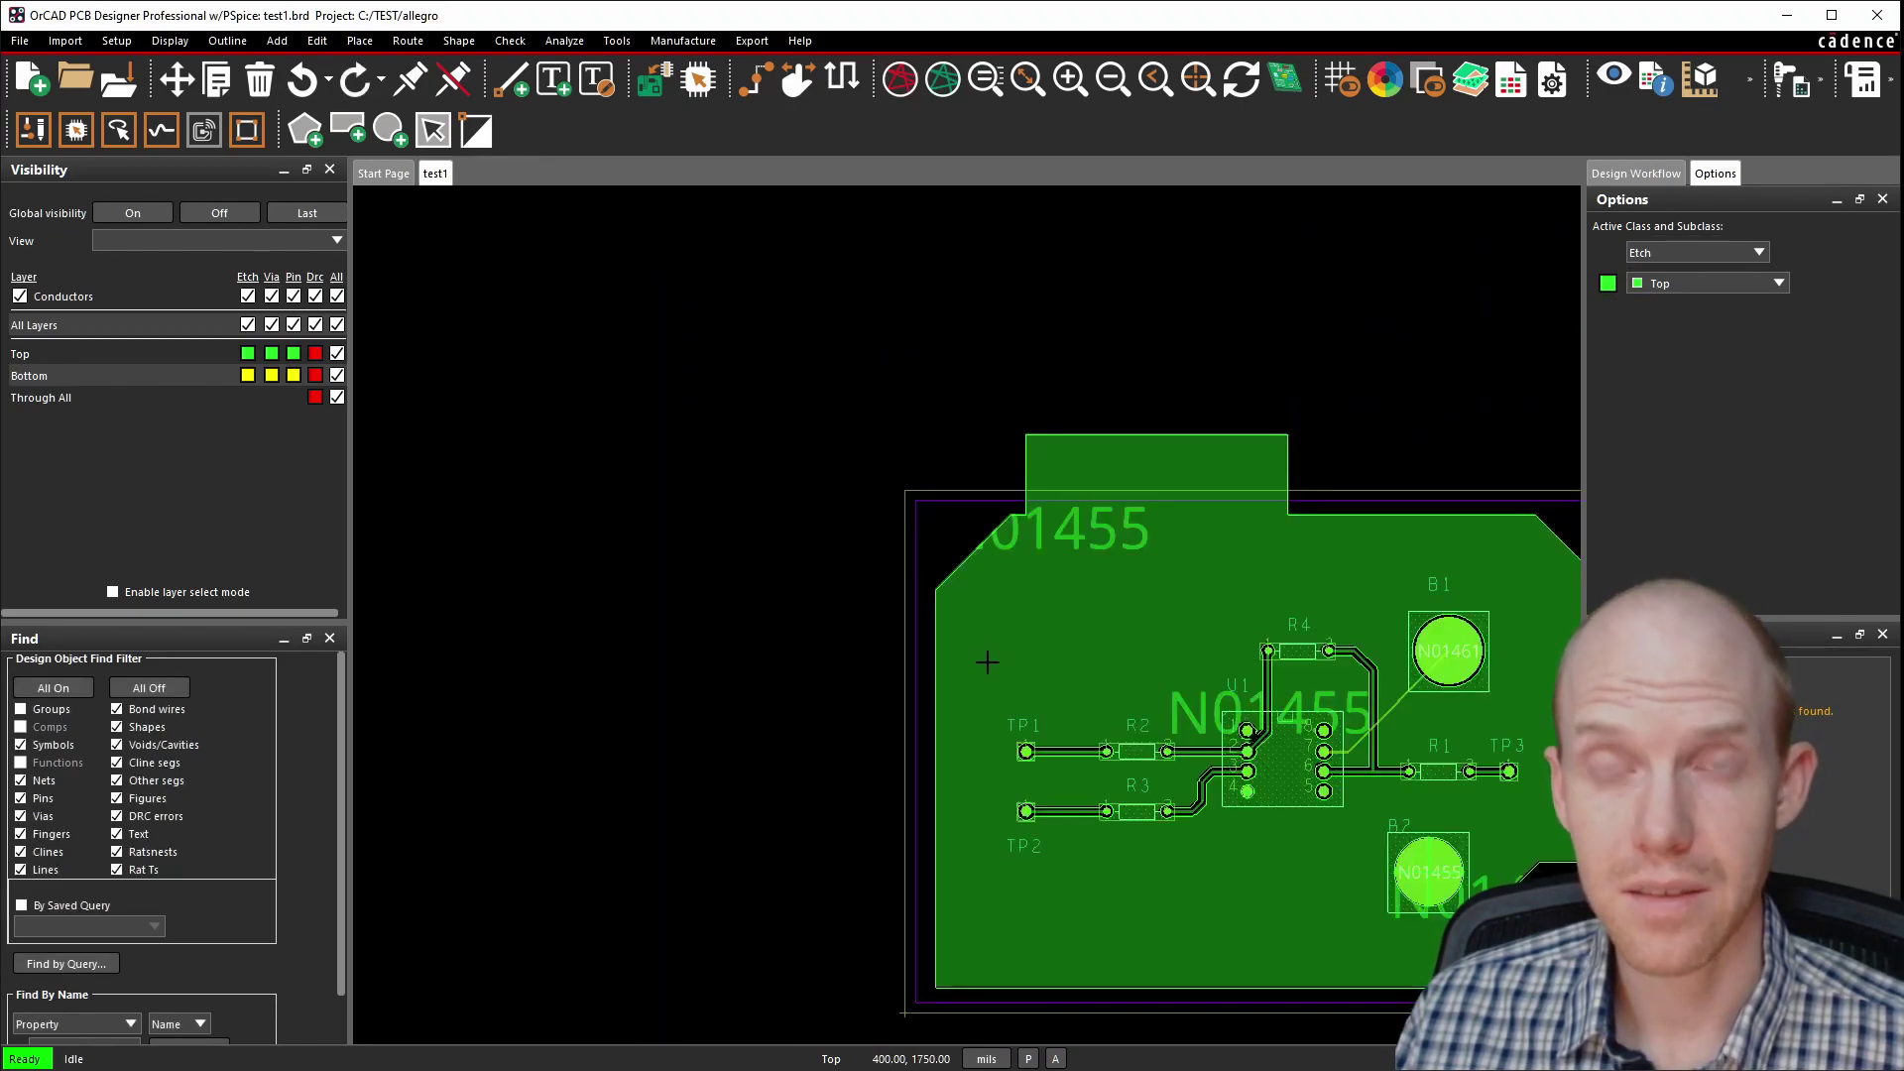
Reselect the merged copper shape and pull its vertical edge near TP1 inward at a new vertex.
{"action": "scroll", "coordinate": [1076, 671], "scroll_direction": "up", "scroll_amount": 2}
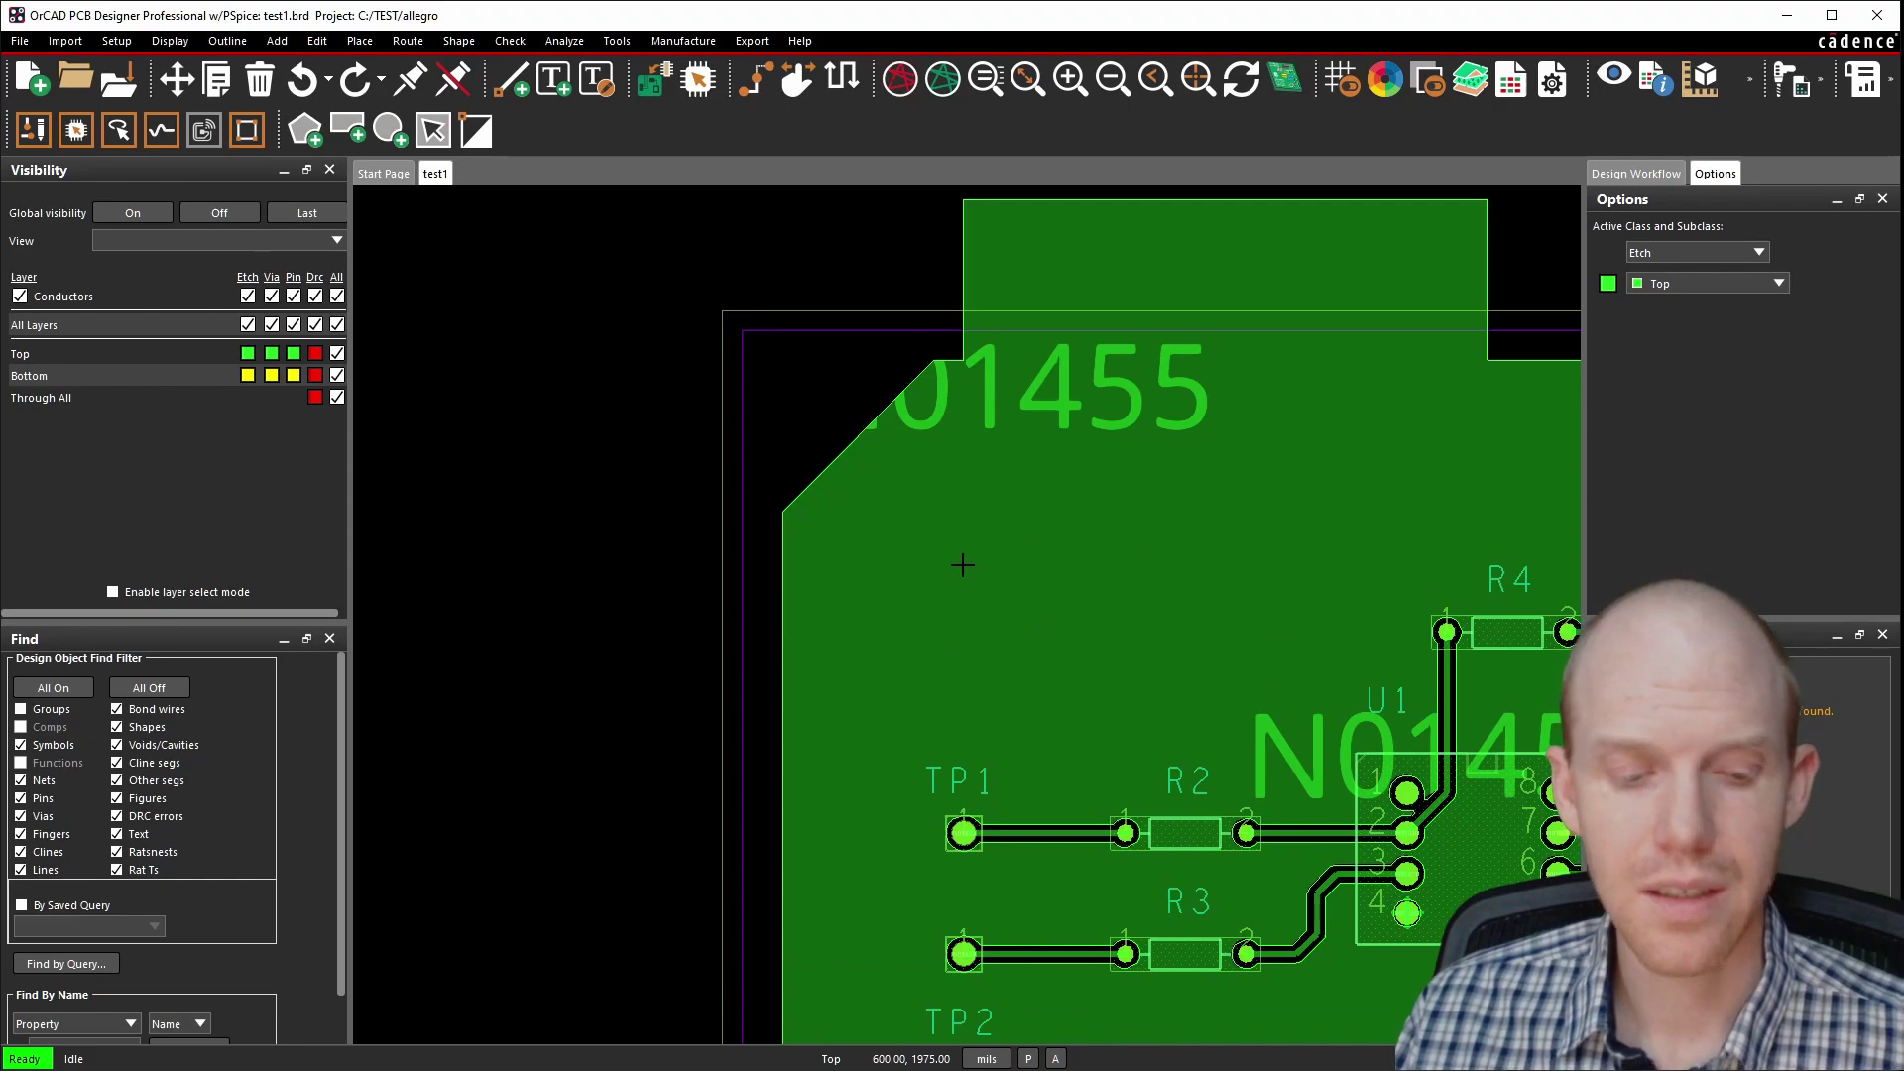
{"action": "key", "text": "s"}
{"action": "left_click", "coordinate": [924, 531]}
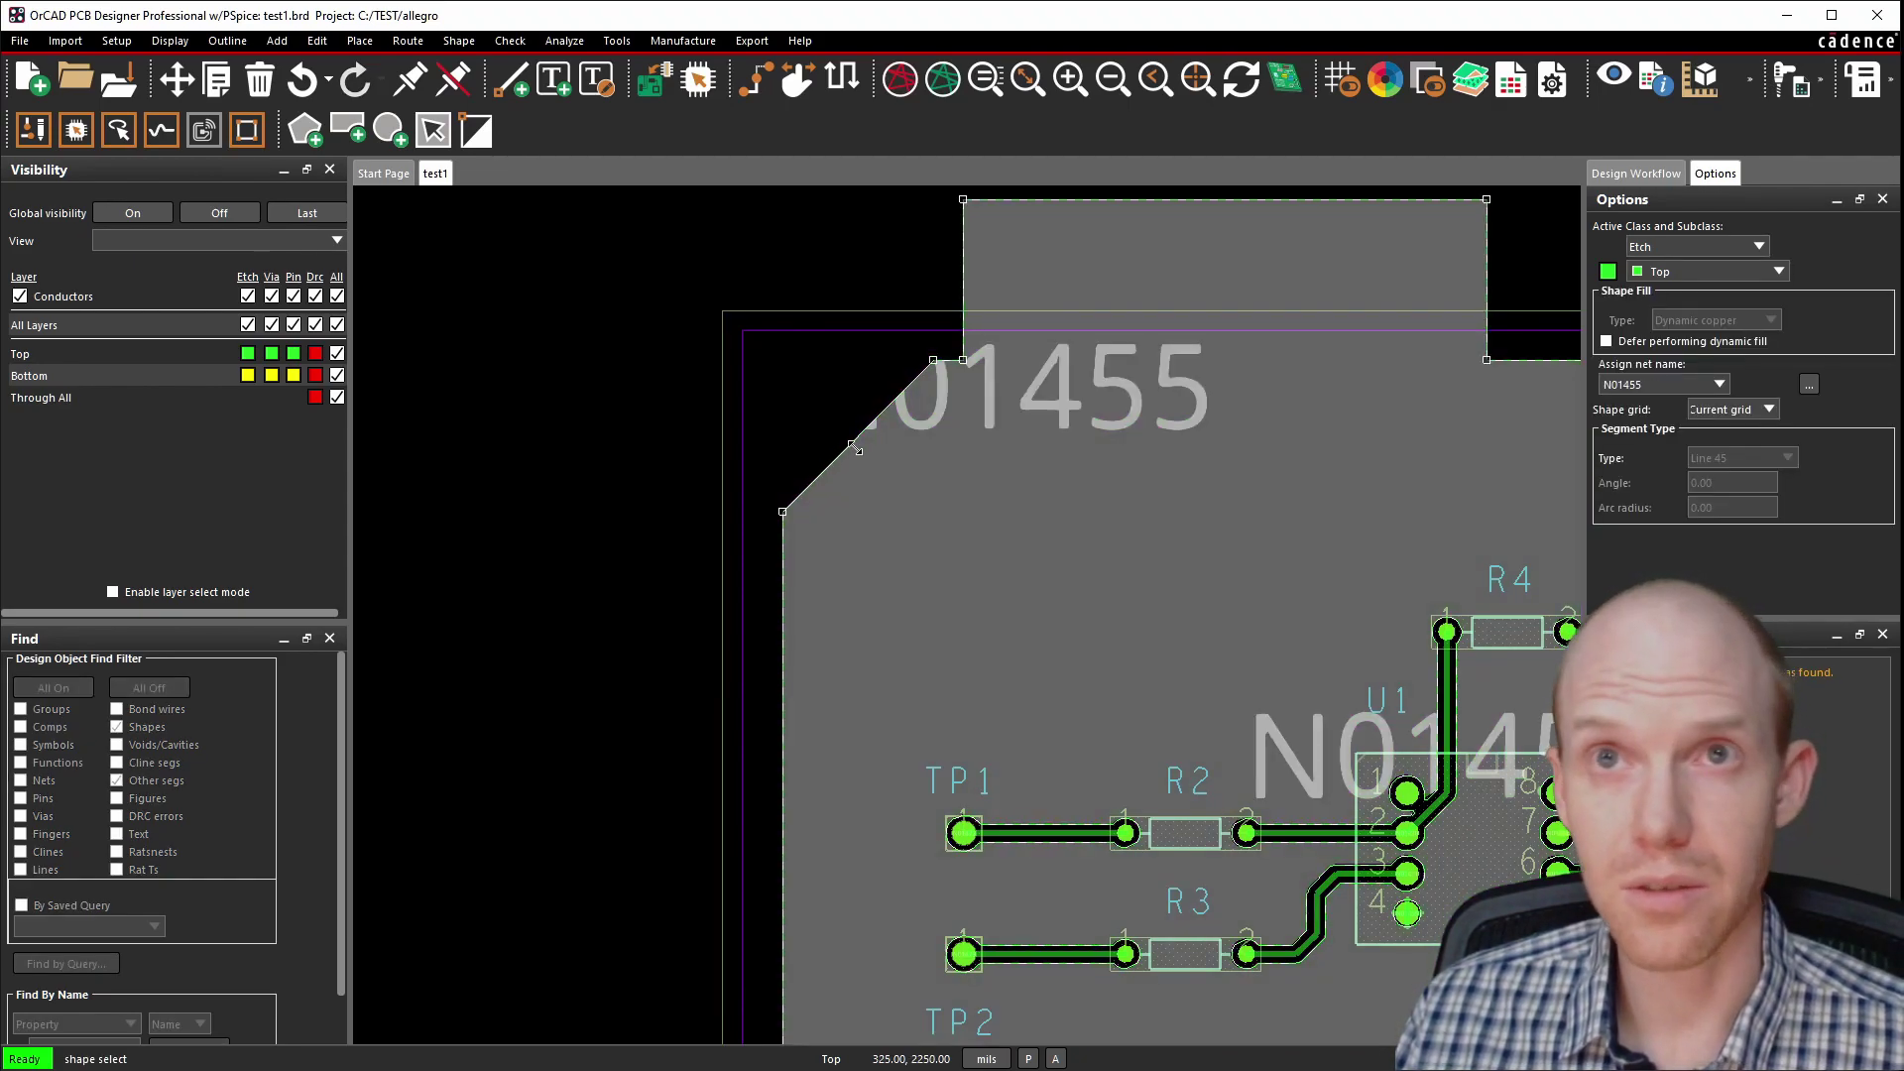
{"action": "left_click", "coordinate": [783, 778]}
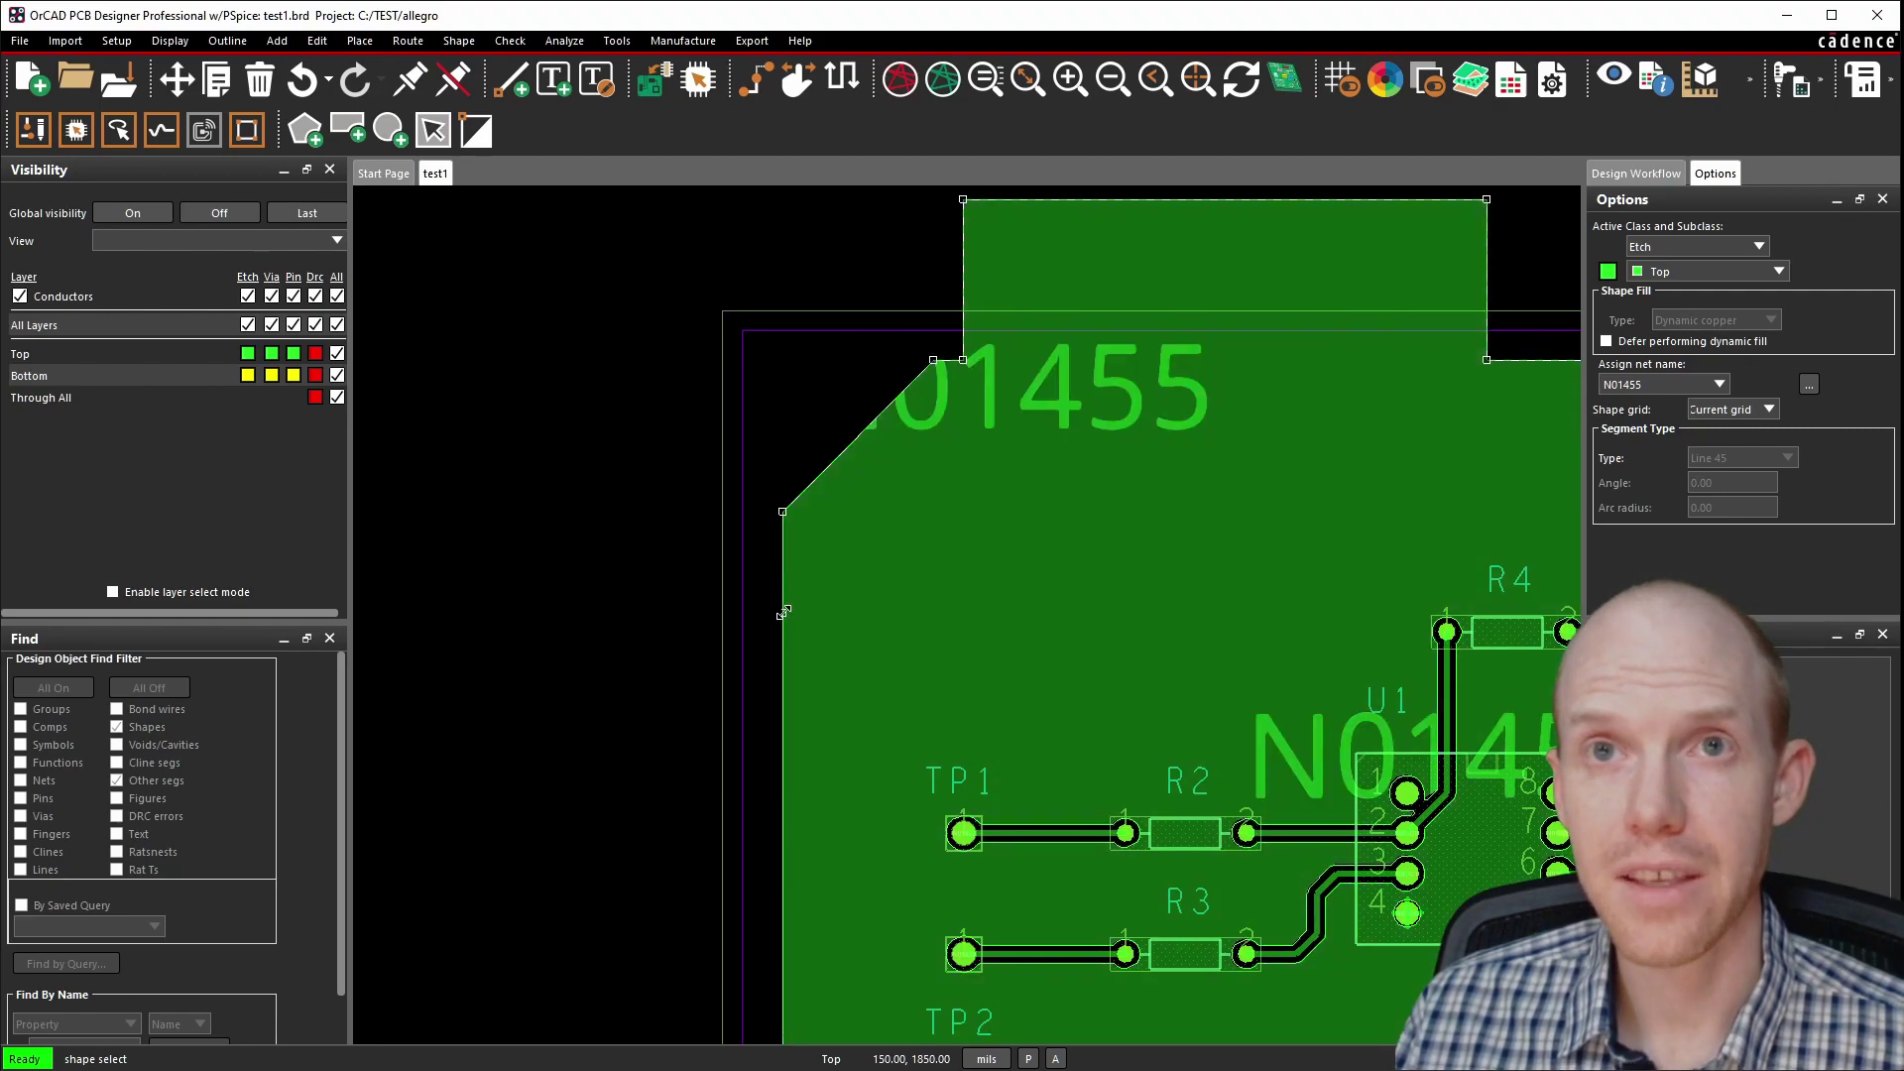
{"action": "left_click_drag", "start_coordinate": [778, 616], "coordinate": [864, 642]}
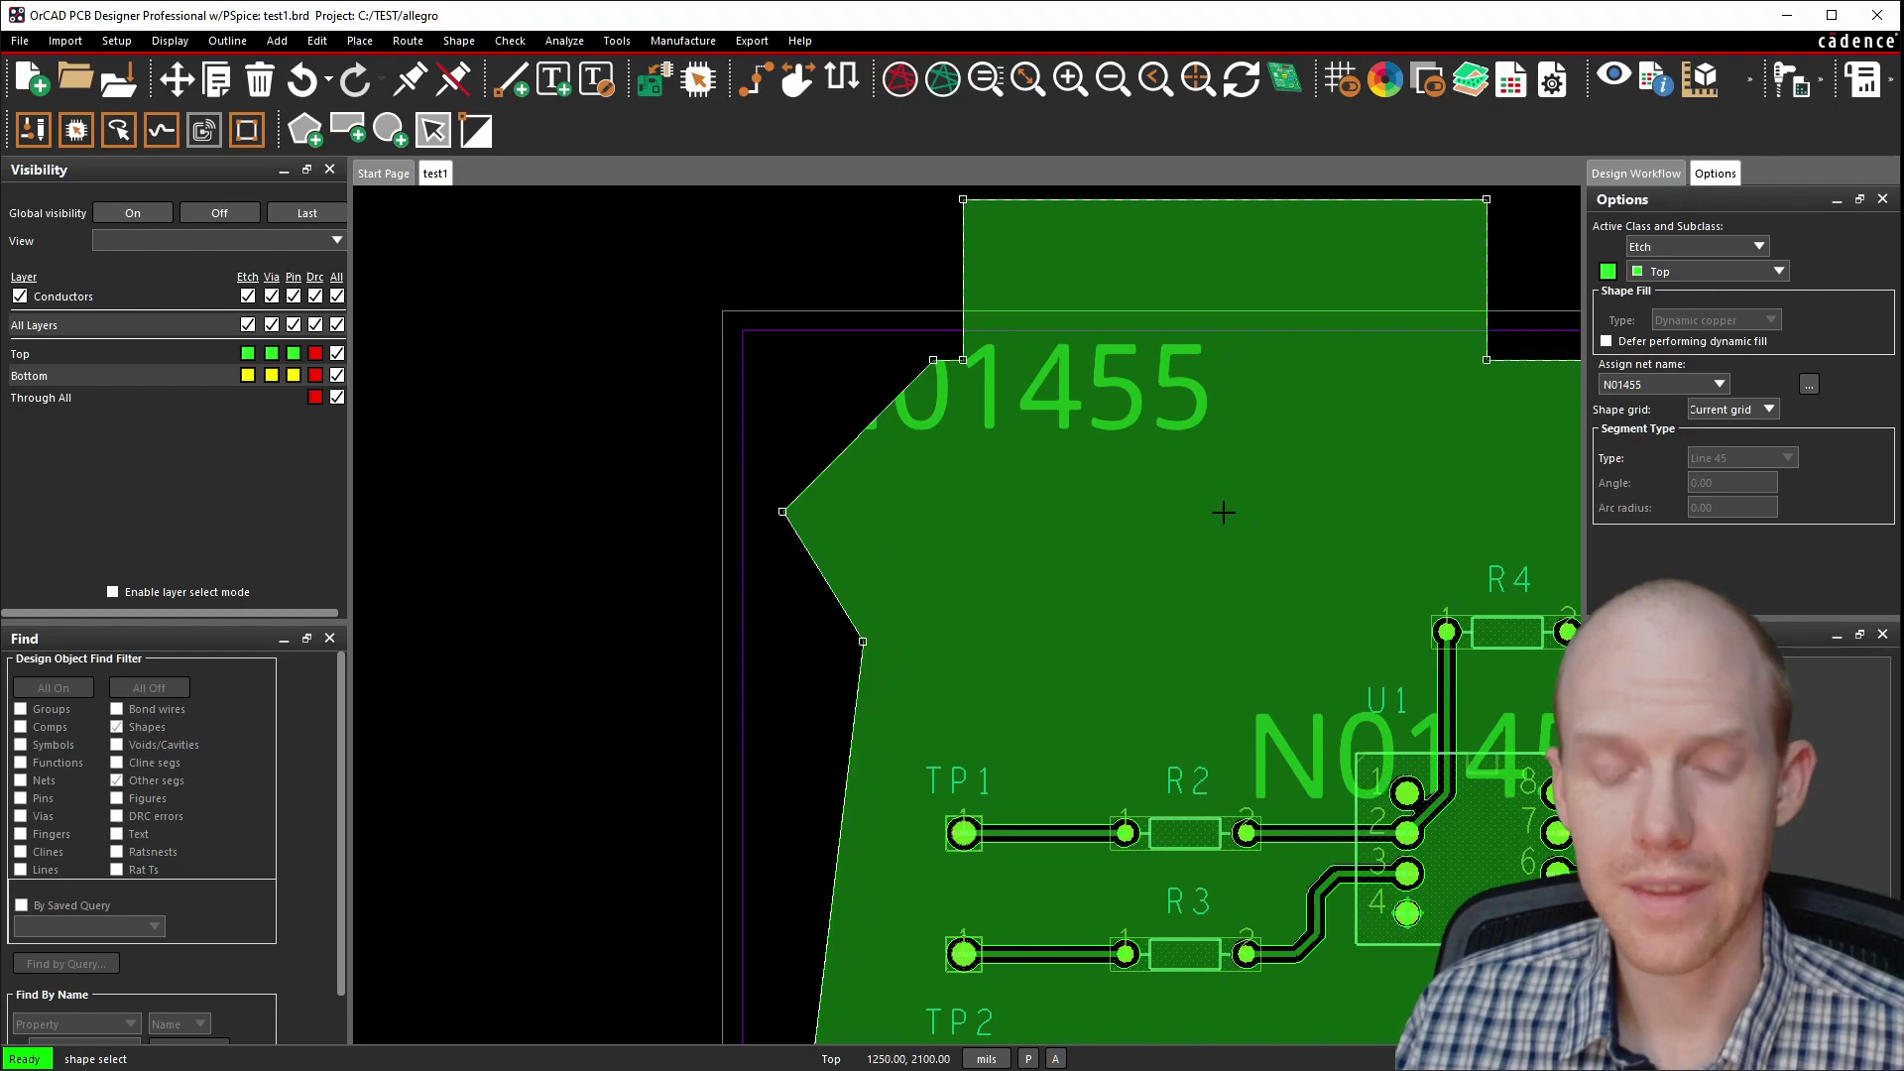
{"action": "key", "text": "Escape"}
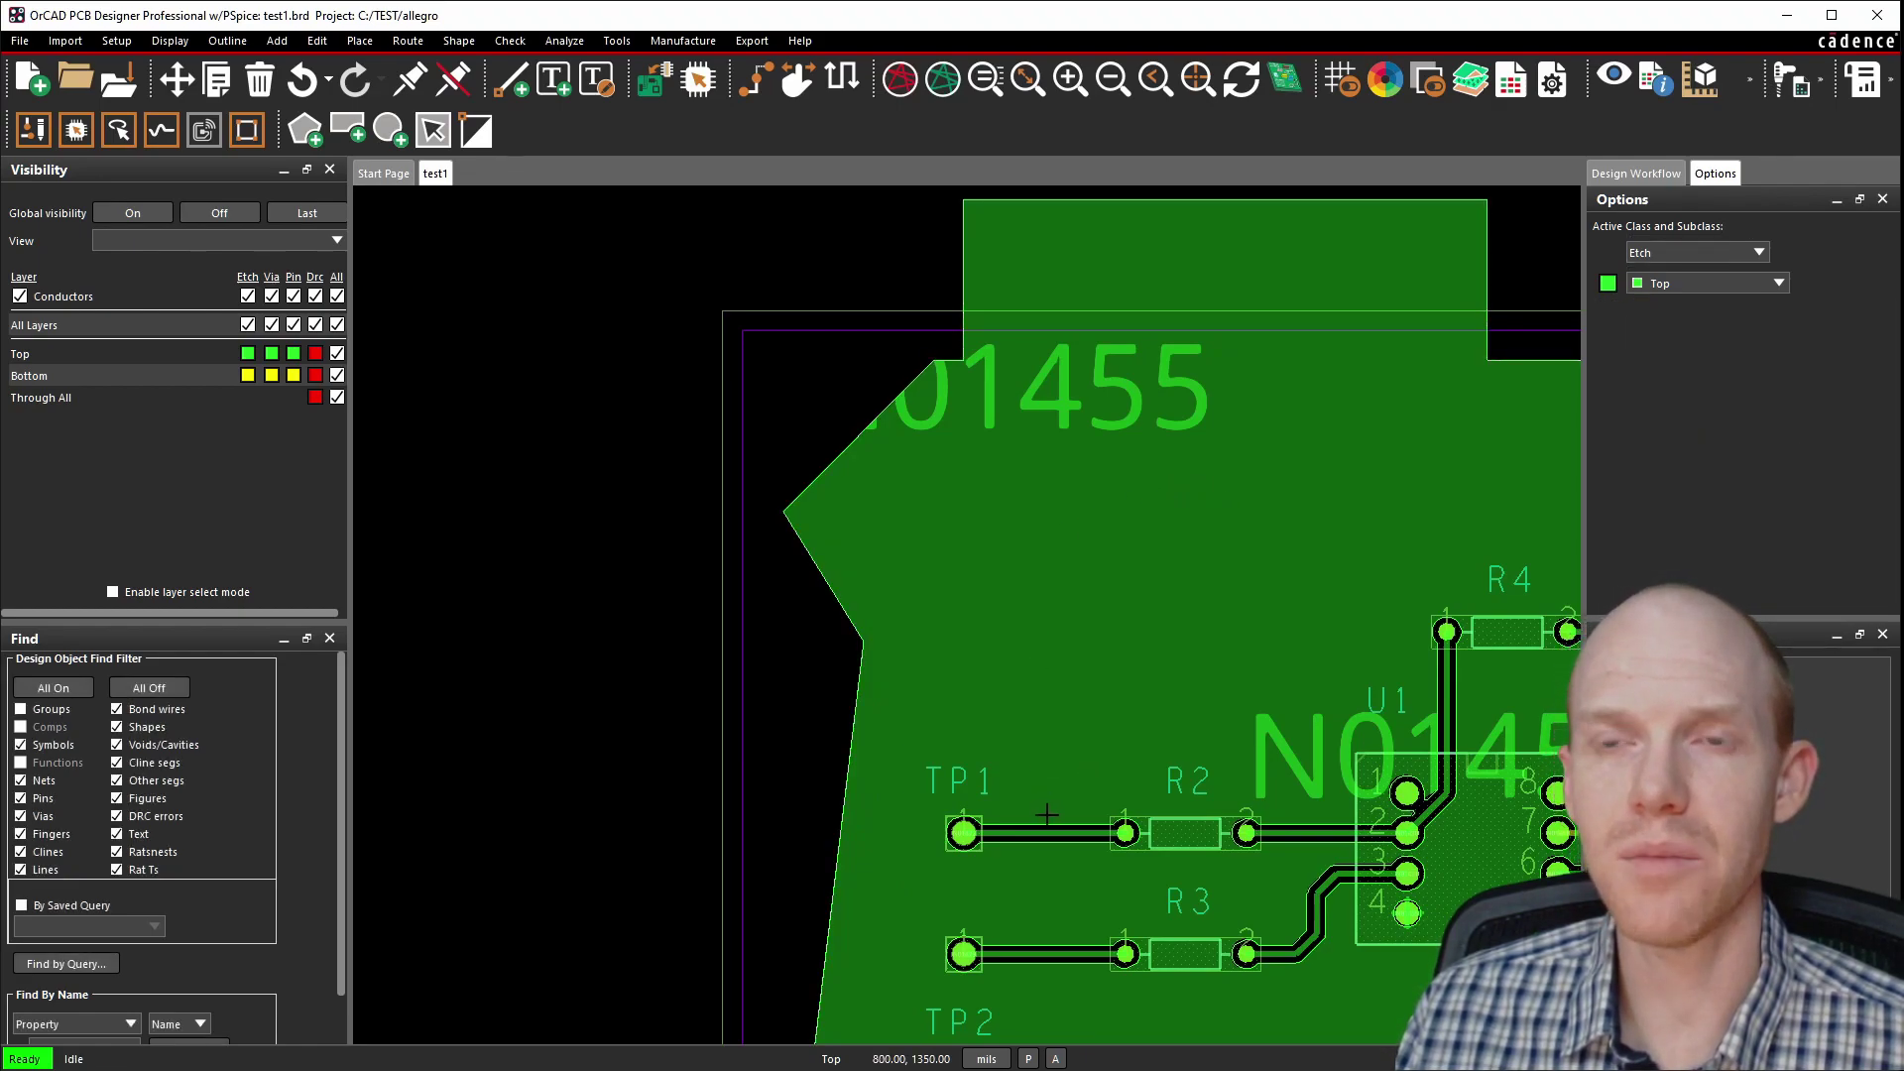
Undo the copper boundary reshaping and the shape merge.
{"action": "key", "text": "ctrl+z"}
{"action": "key", "text": "ctrl+z"}
{"action": "key", "text": "ctrl+z"}
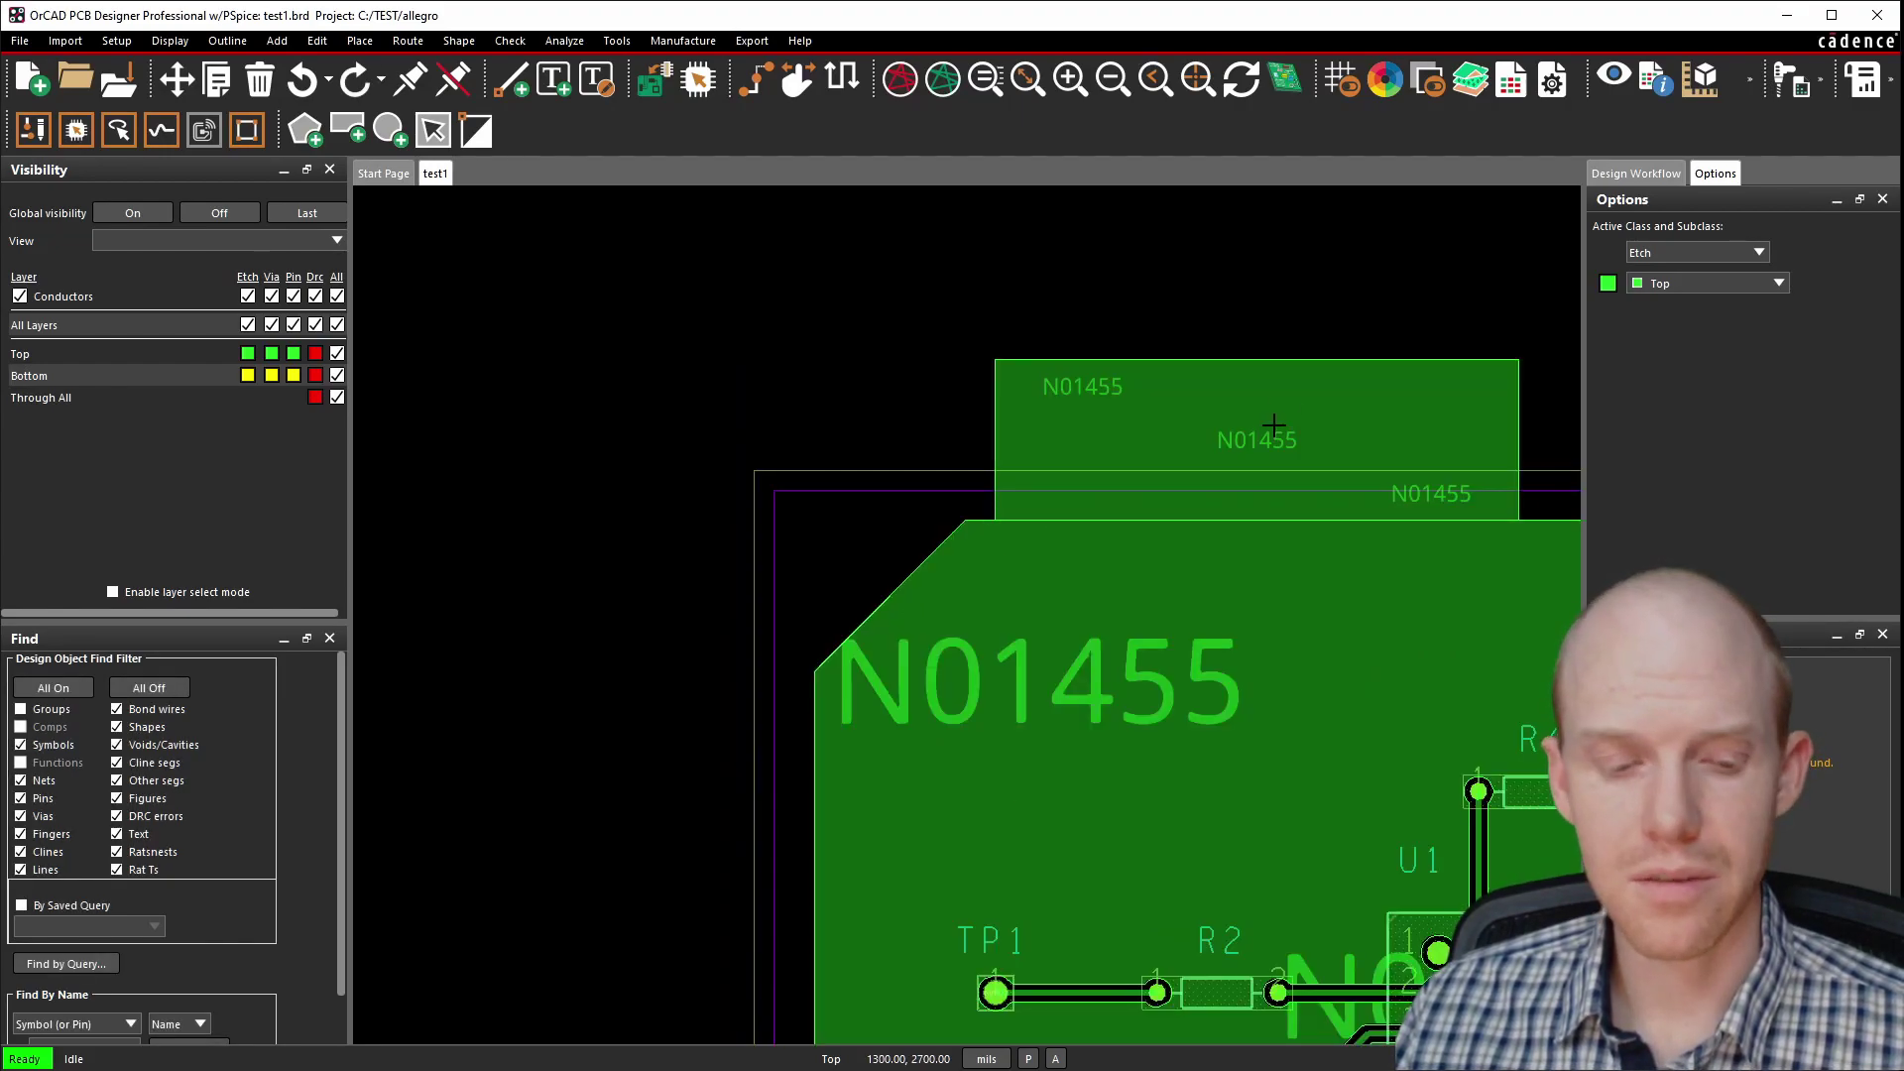
Delete the rectangular copper shape that sits against the main copper's upper edge.
{"action": "key", "text": "Delete"}
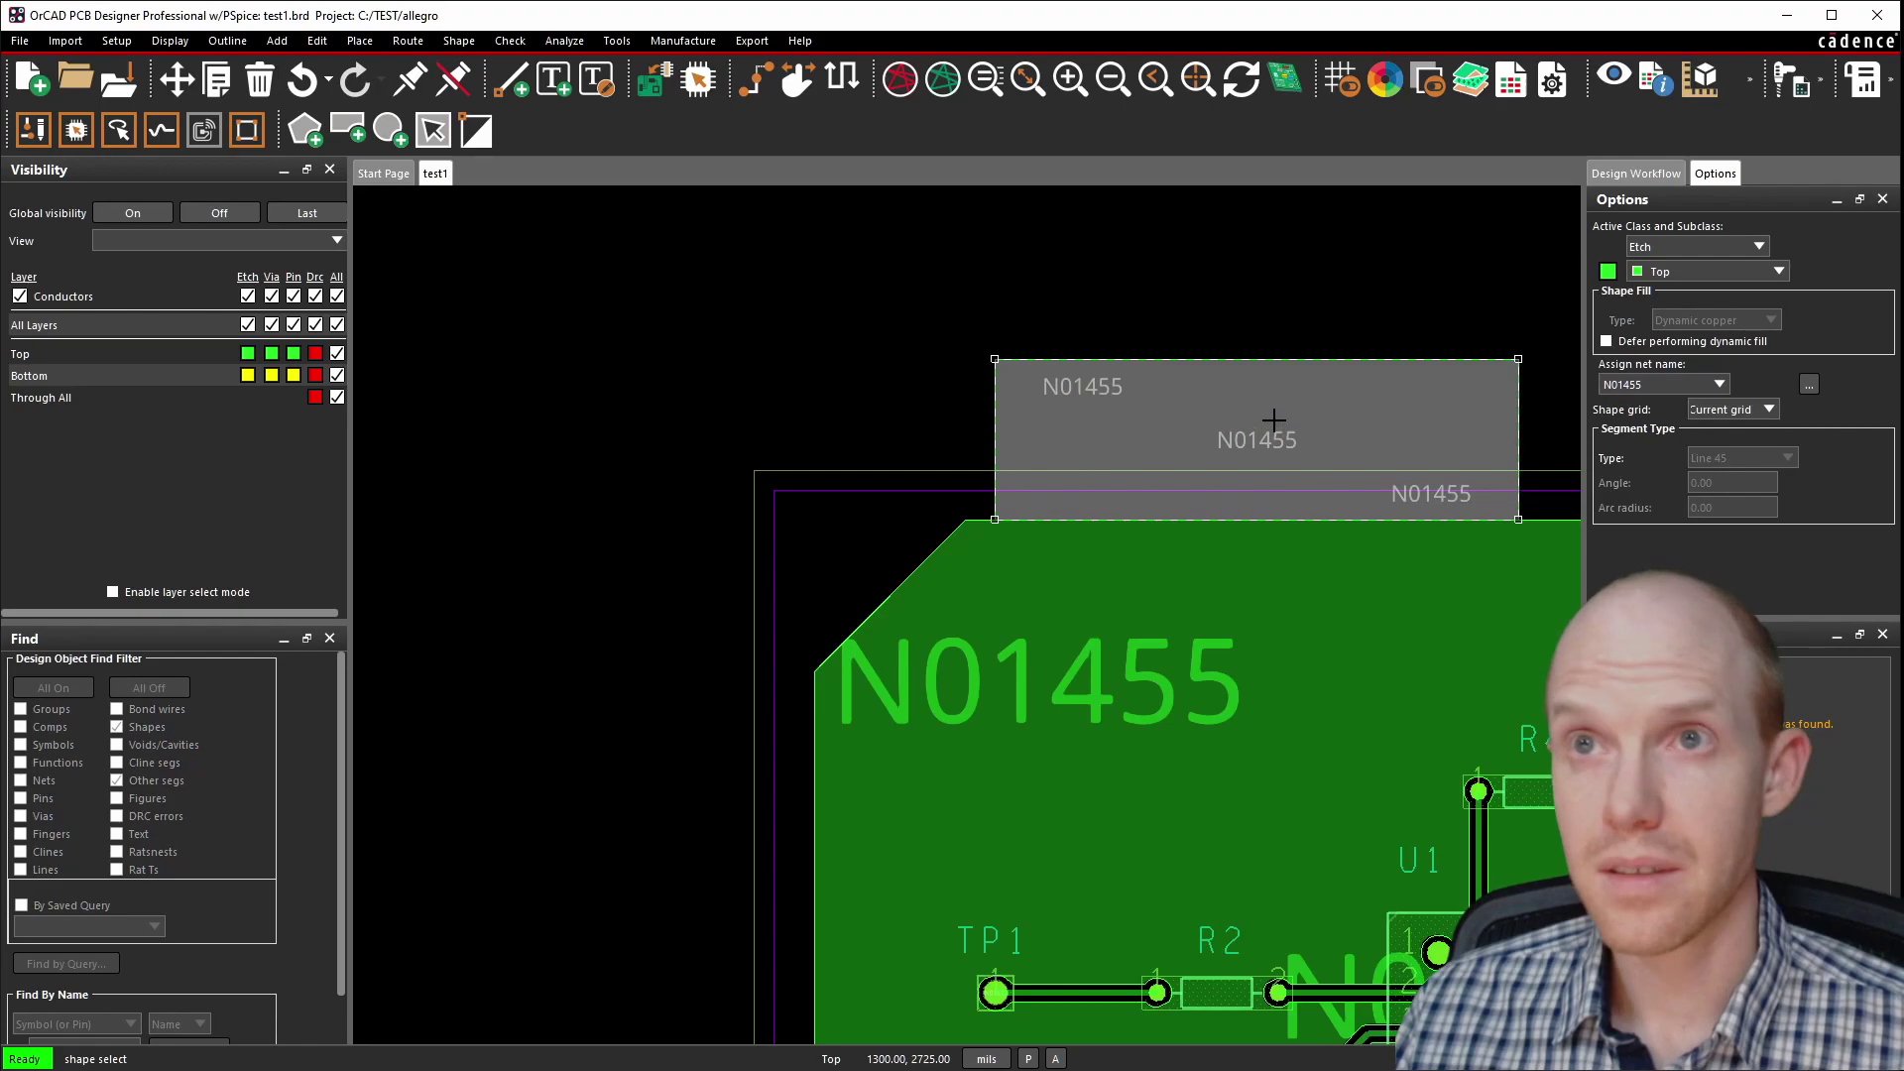
{"action": "left_click", "coordinate": [1422, 435]}
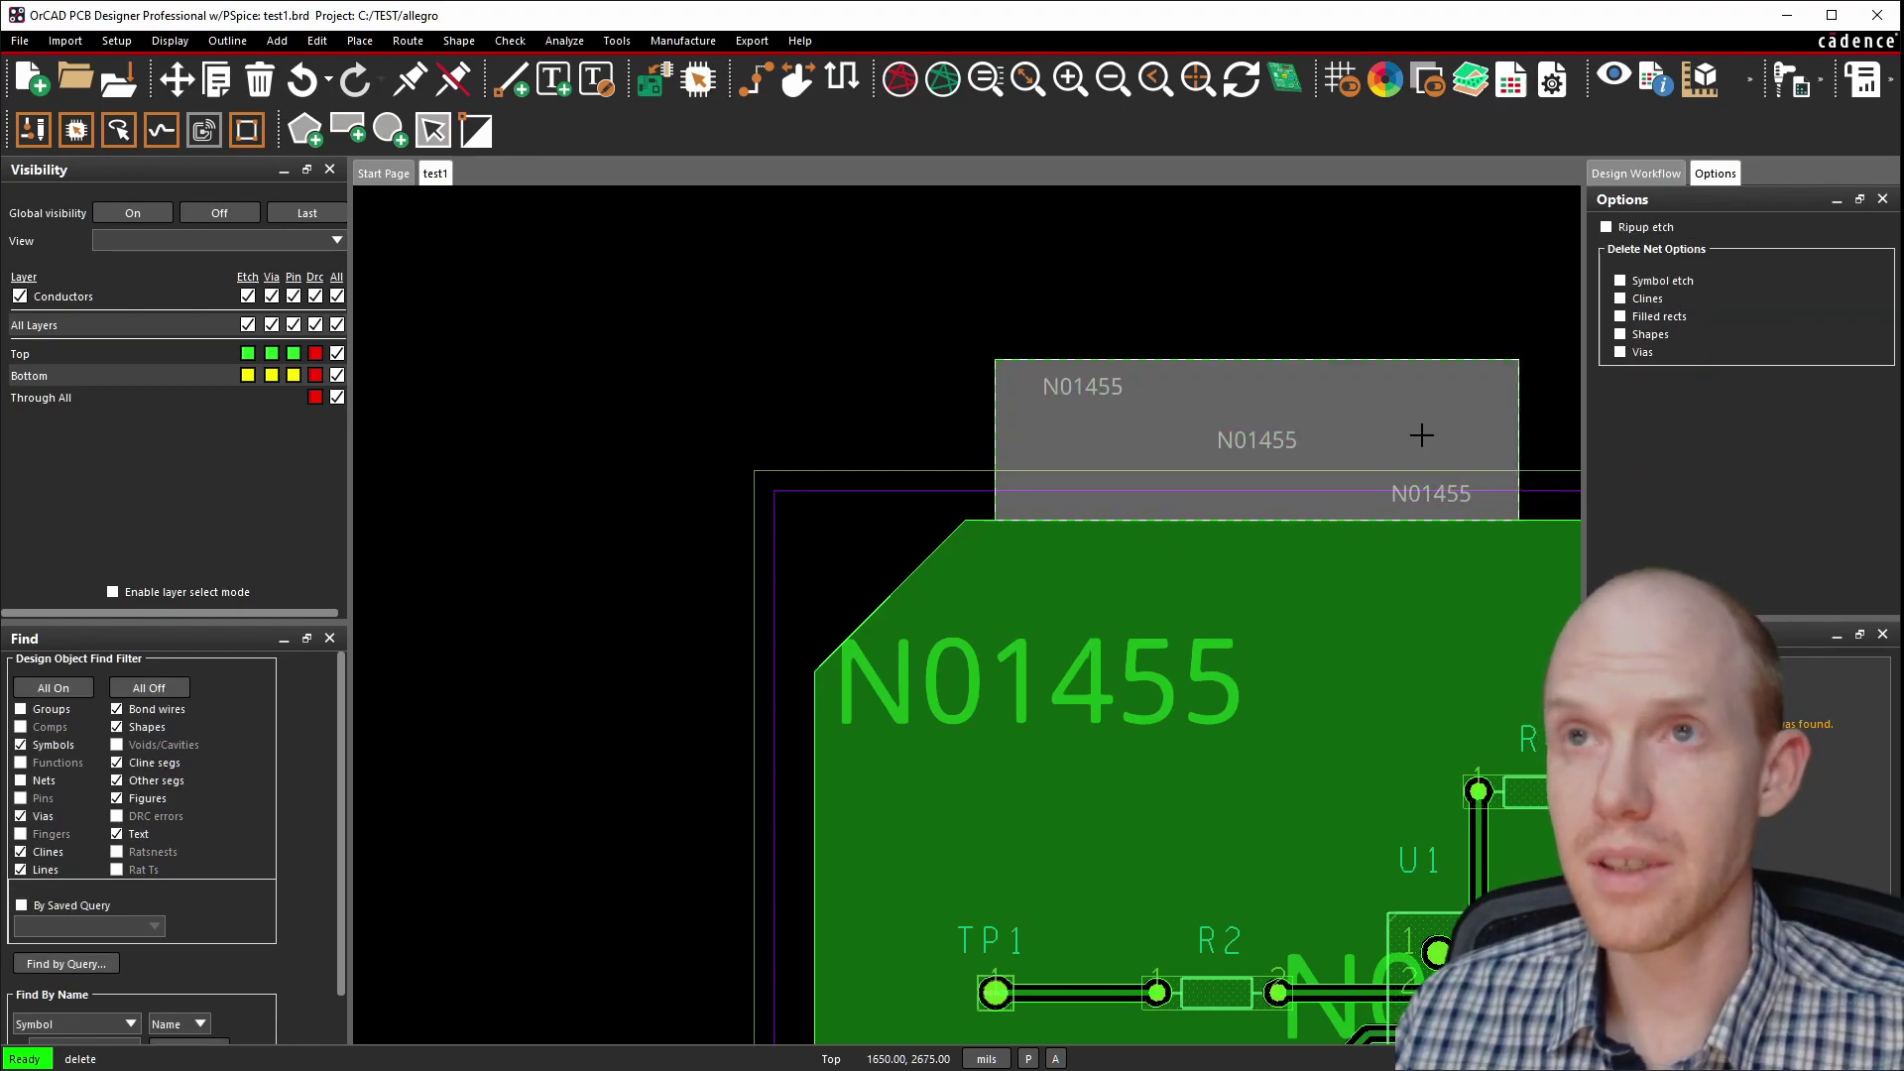
{"action": "scroll", "coordinate": [1084, 714], "scroll_direction": "down", "scroll_amount": 2}
{"action": "scroll", "coordinate": [1084, 714], "scroll_direction": "down", "scroll_amount": 2}
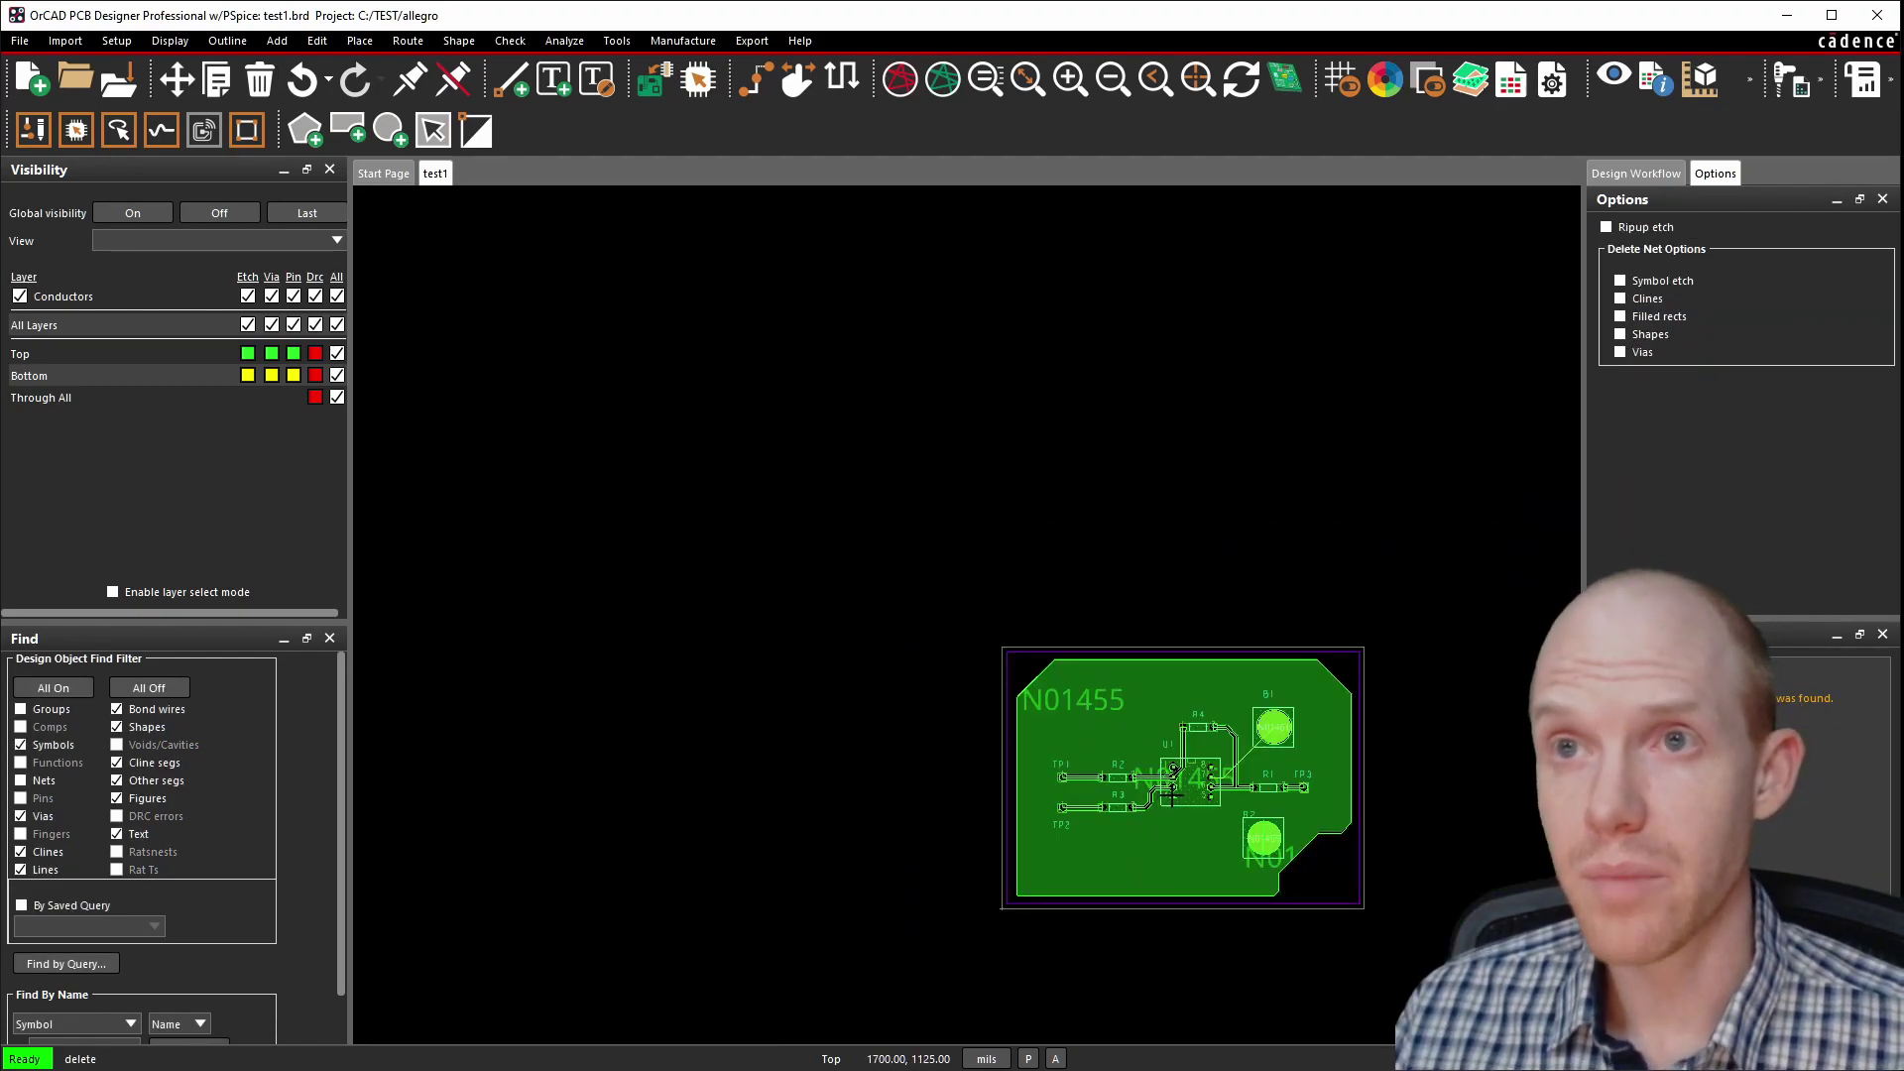
{"action": "scroll", "coordinate": [986, 637], "scroll_direction": "up", "scroll_amount": 2}
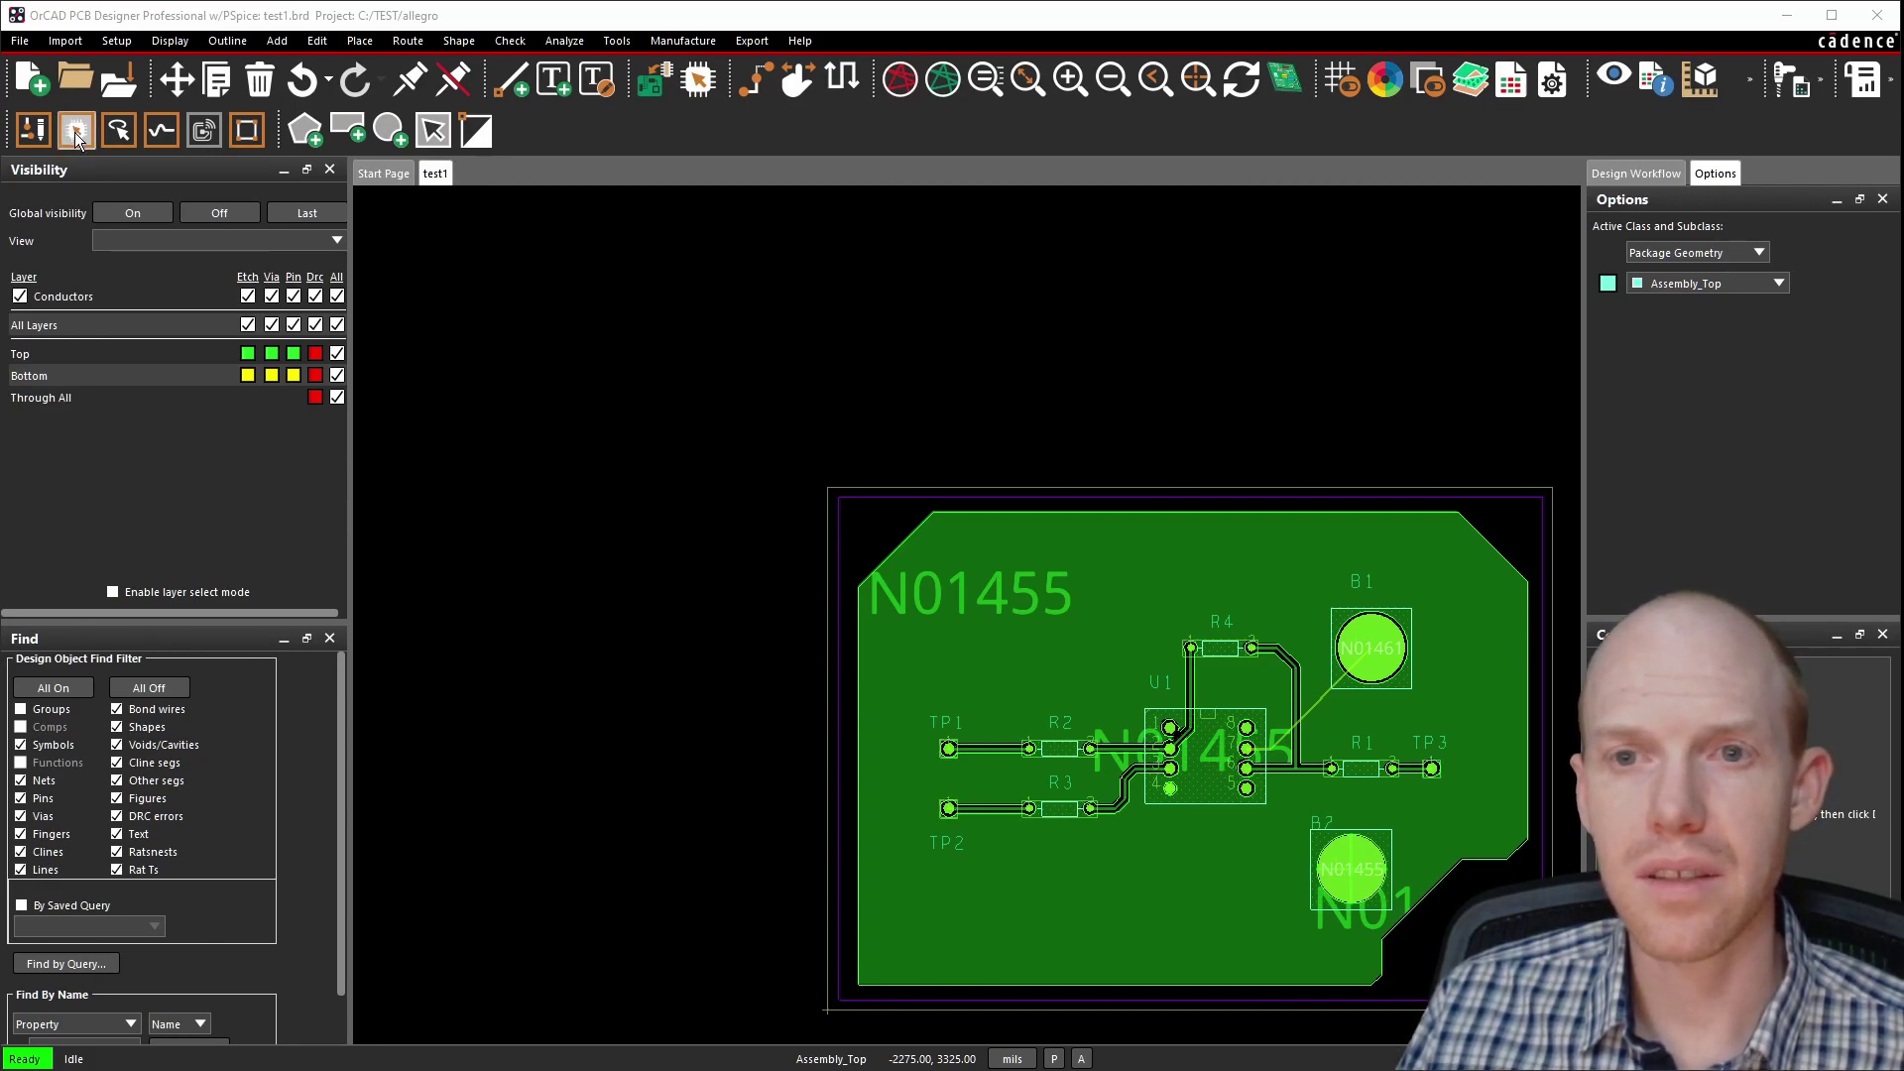
In placement edit mode, select all the board's components and start creating a place replicate circuit from them.
{"action": "left_click", "coordinate": [75, 130]}
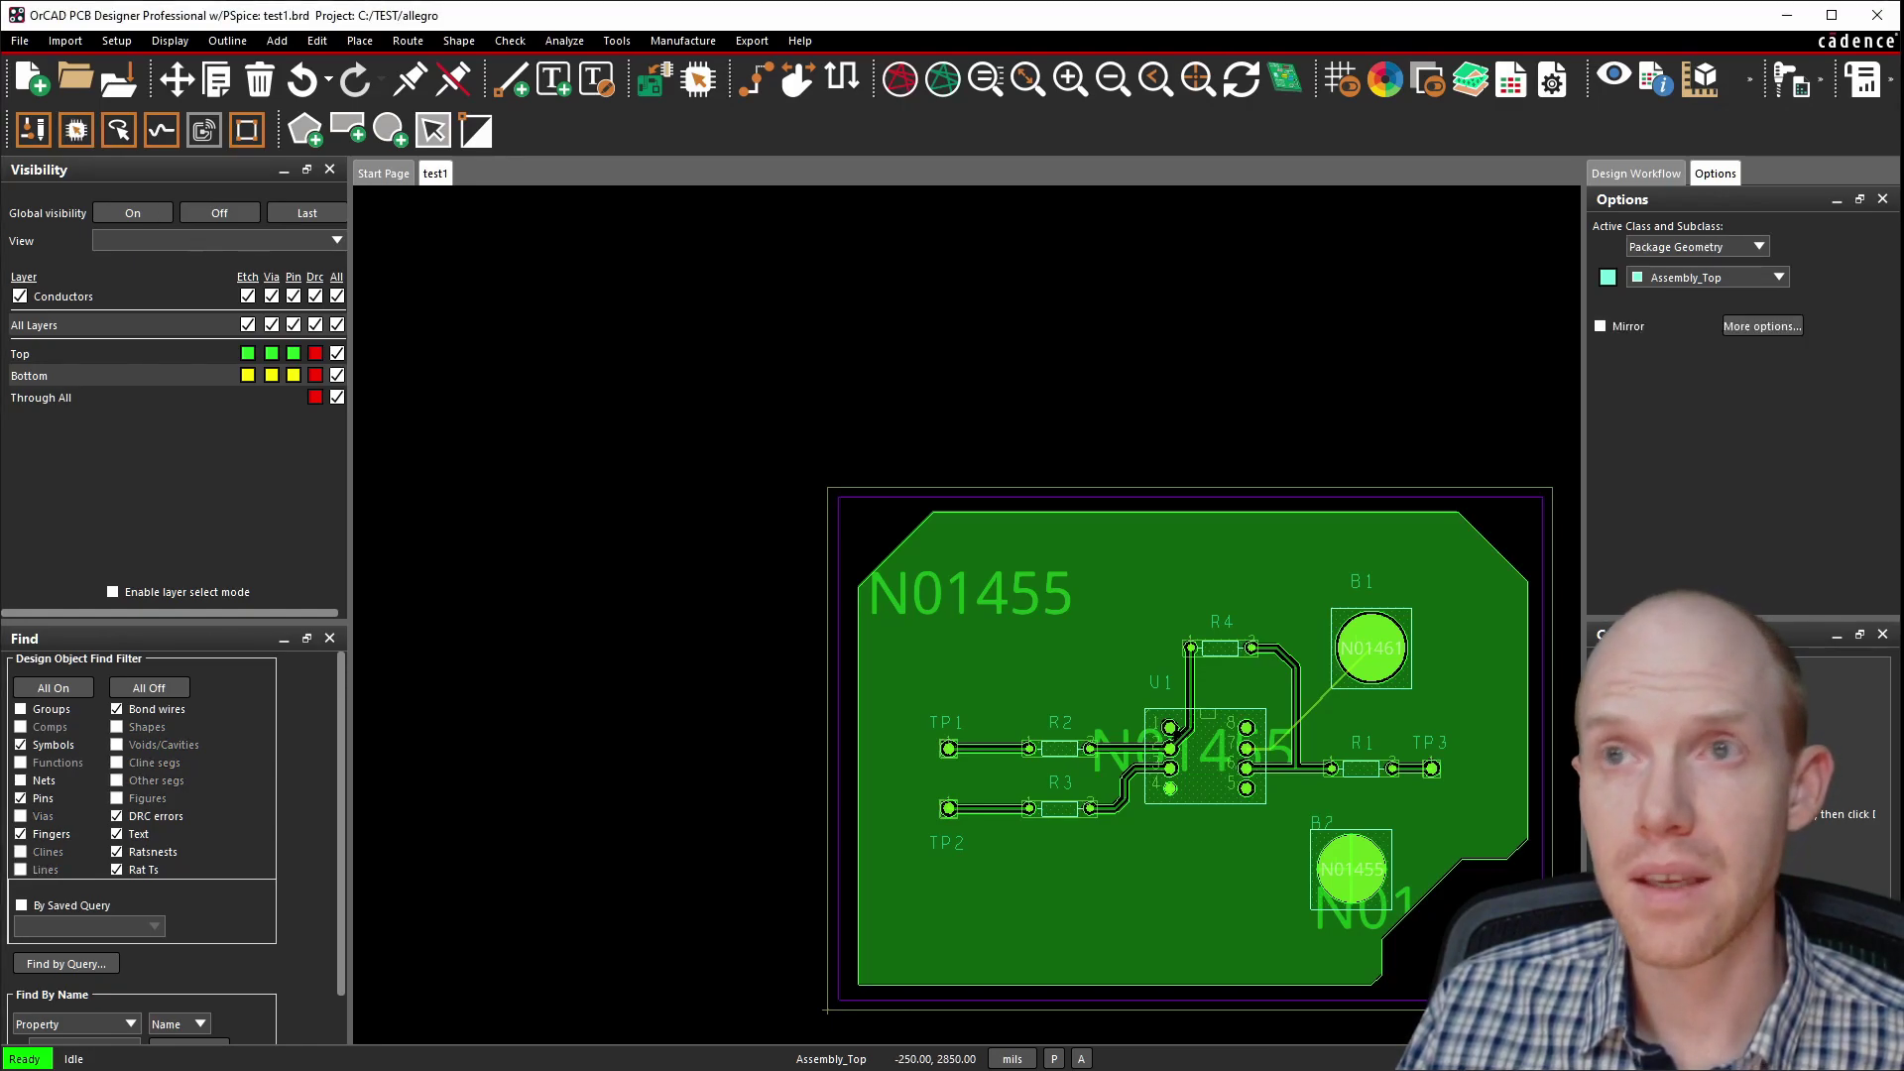
{"action": "left_click_drag", "start_coordinate": [779, 435], "coordinate": [1565, 1008]}
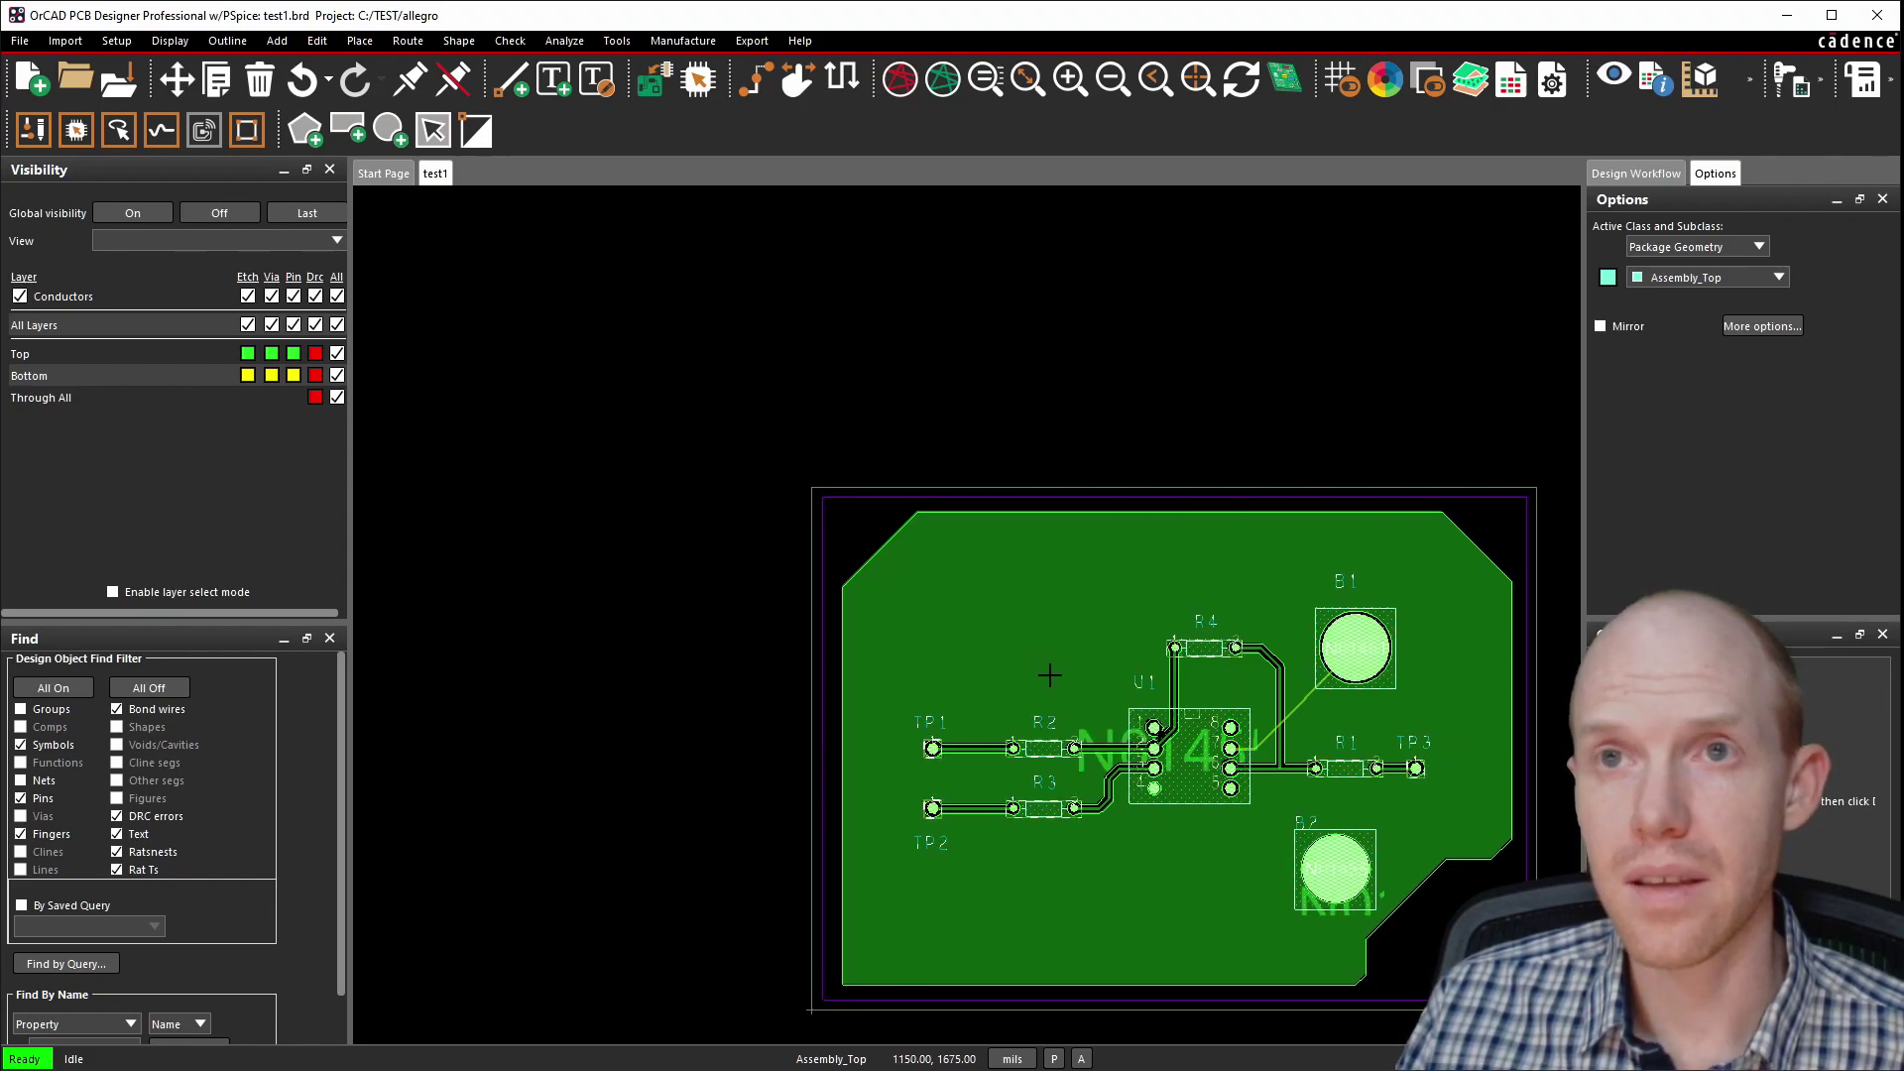
{"action": "right_click", "coordinate": [1172, 765]}
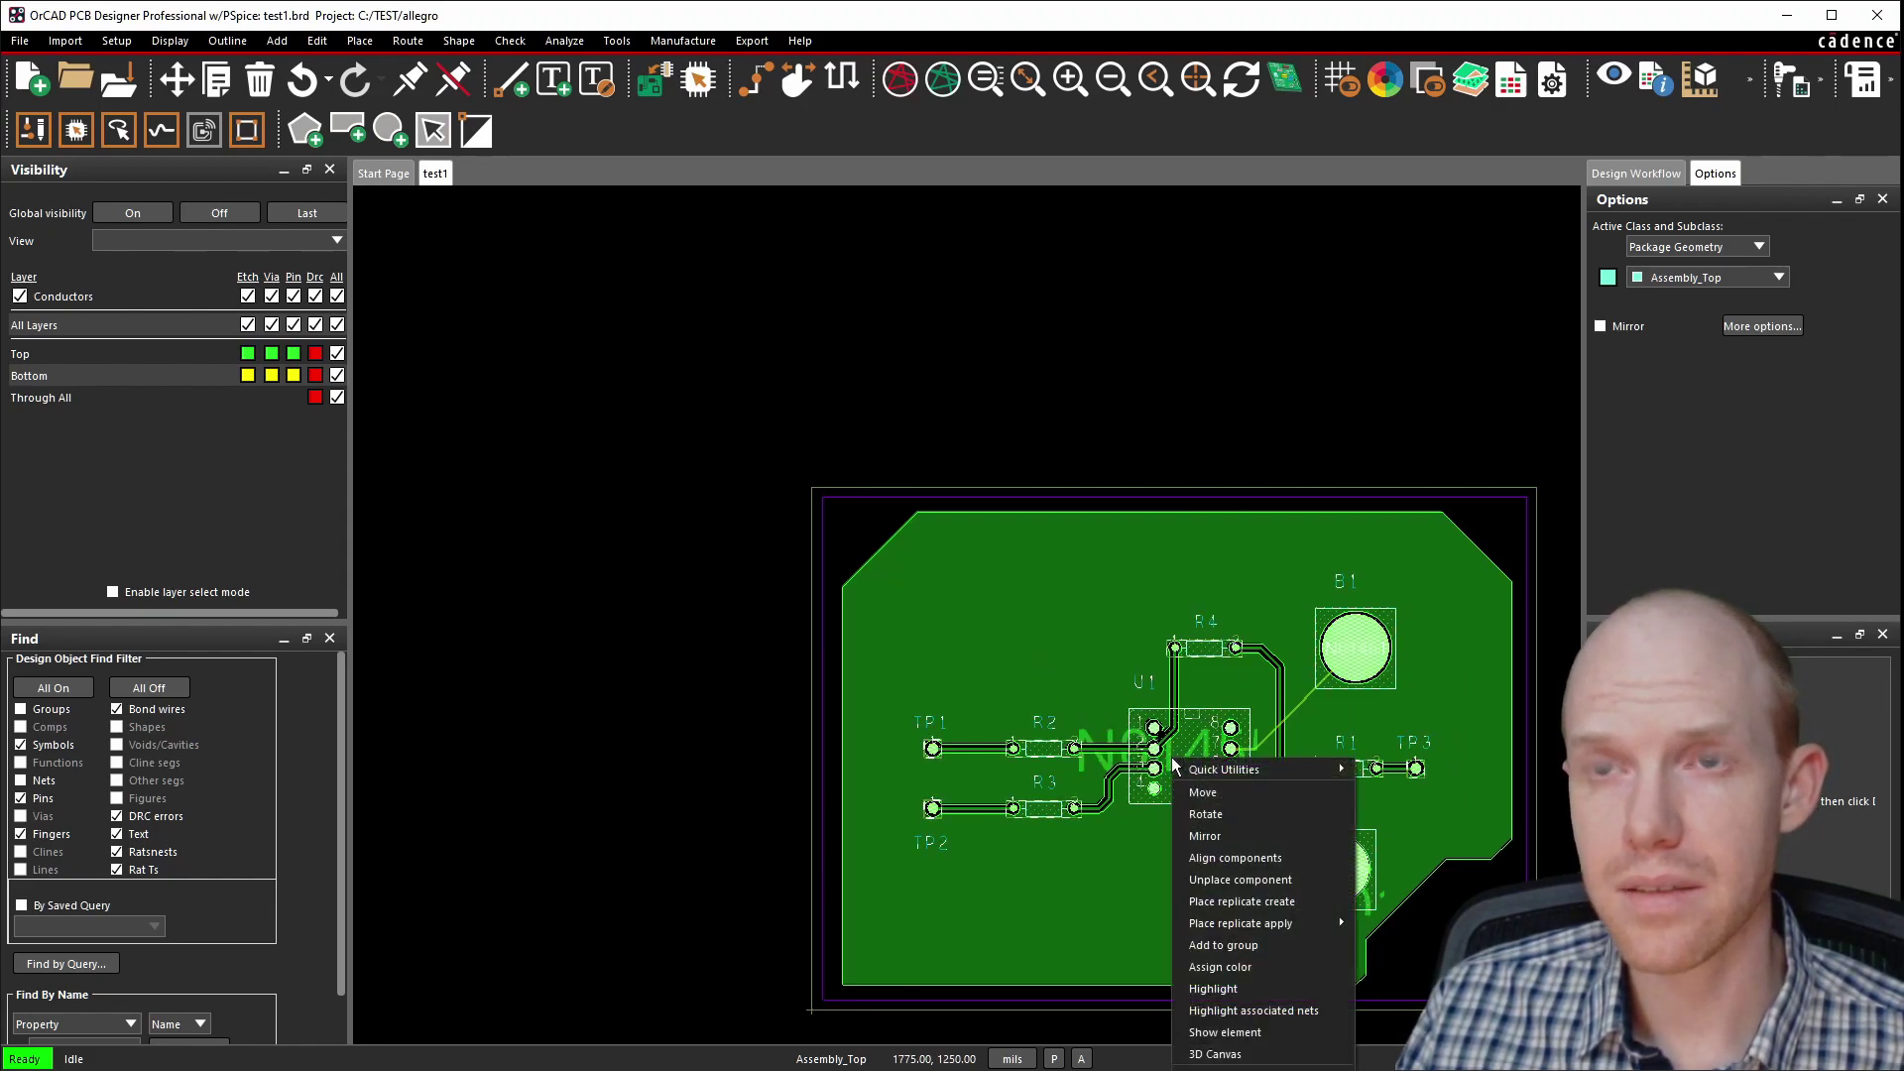
{"action": "left_click", "coordinate": [1229, 902]}
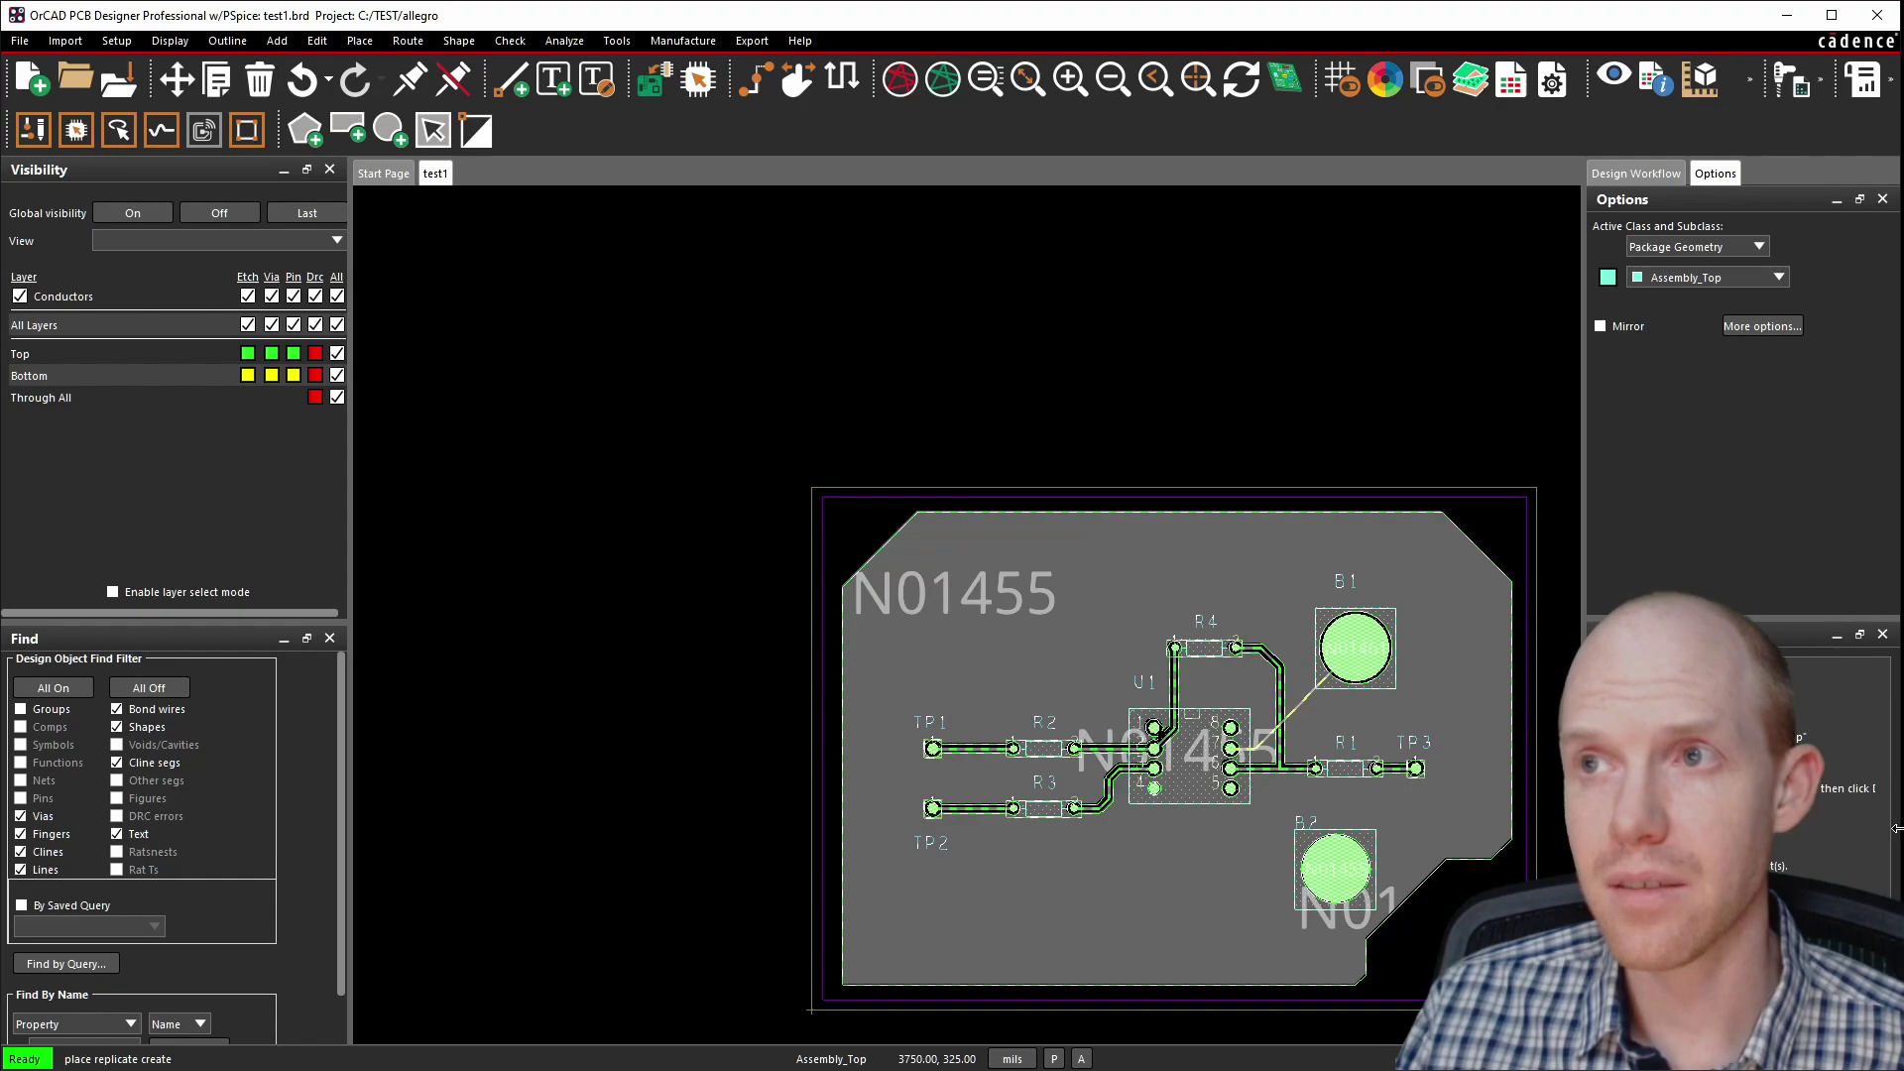
Narrow the program window to expose the command log, and finish the etch selection for the replicate circuit.
{"action": "left_click_drag", "start_coordinate": [1896, 828], "coordinate": [1472, 828]}
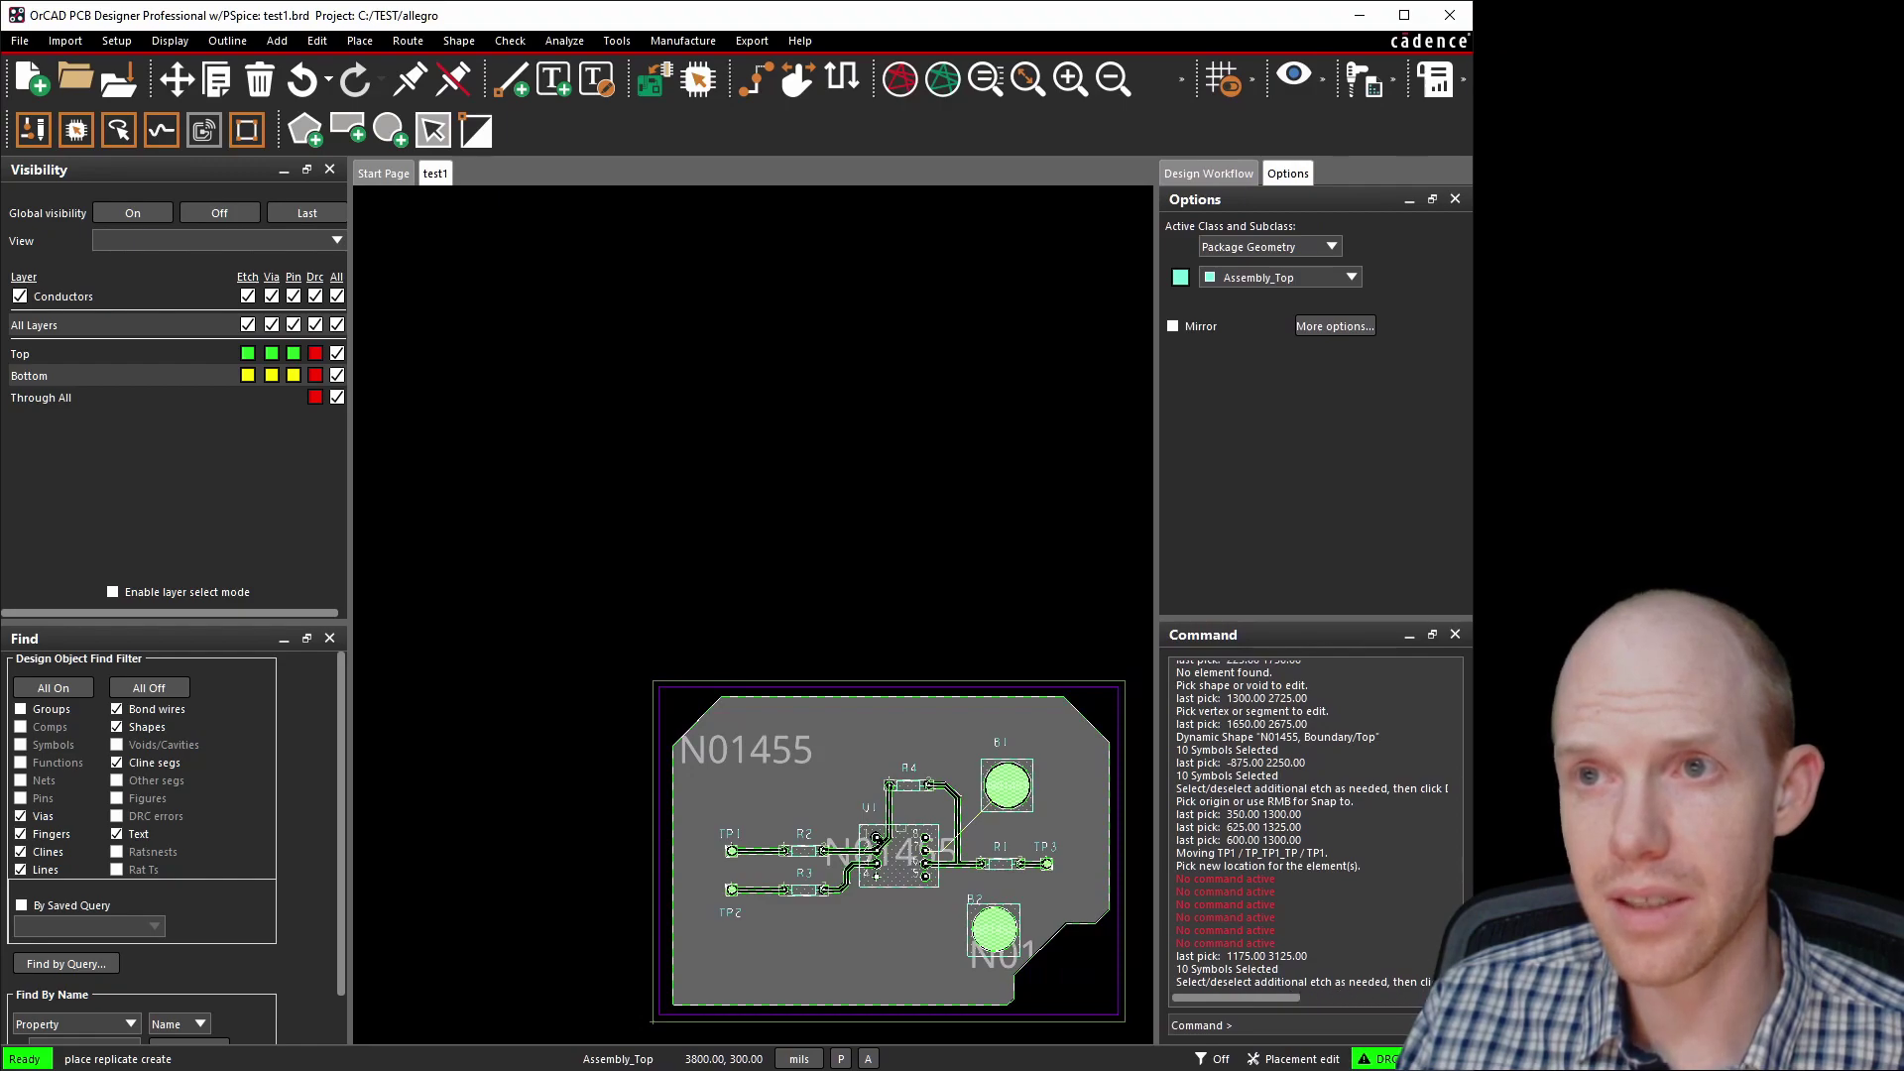
{"action": "mouse_move", "coordinate": [1278, 994]}
{"action": "left_mouse_down"}
{"action": "mouse_move", "coordinate": [1317, 996]}
{"action": "mouse_move", "coordinate": [1273, 994]}
{"action": "left_mouse_up"}
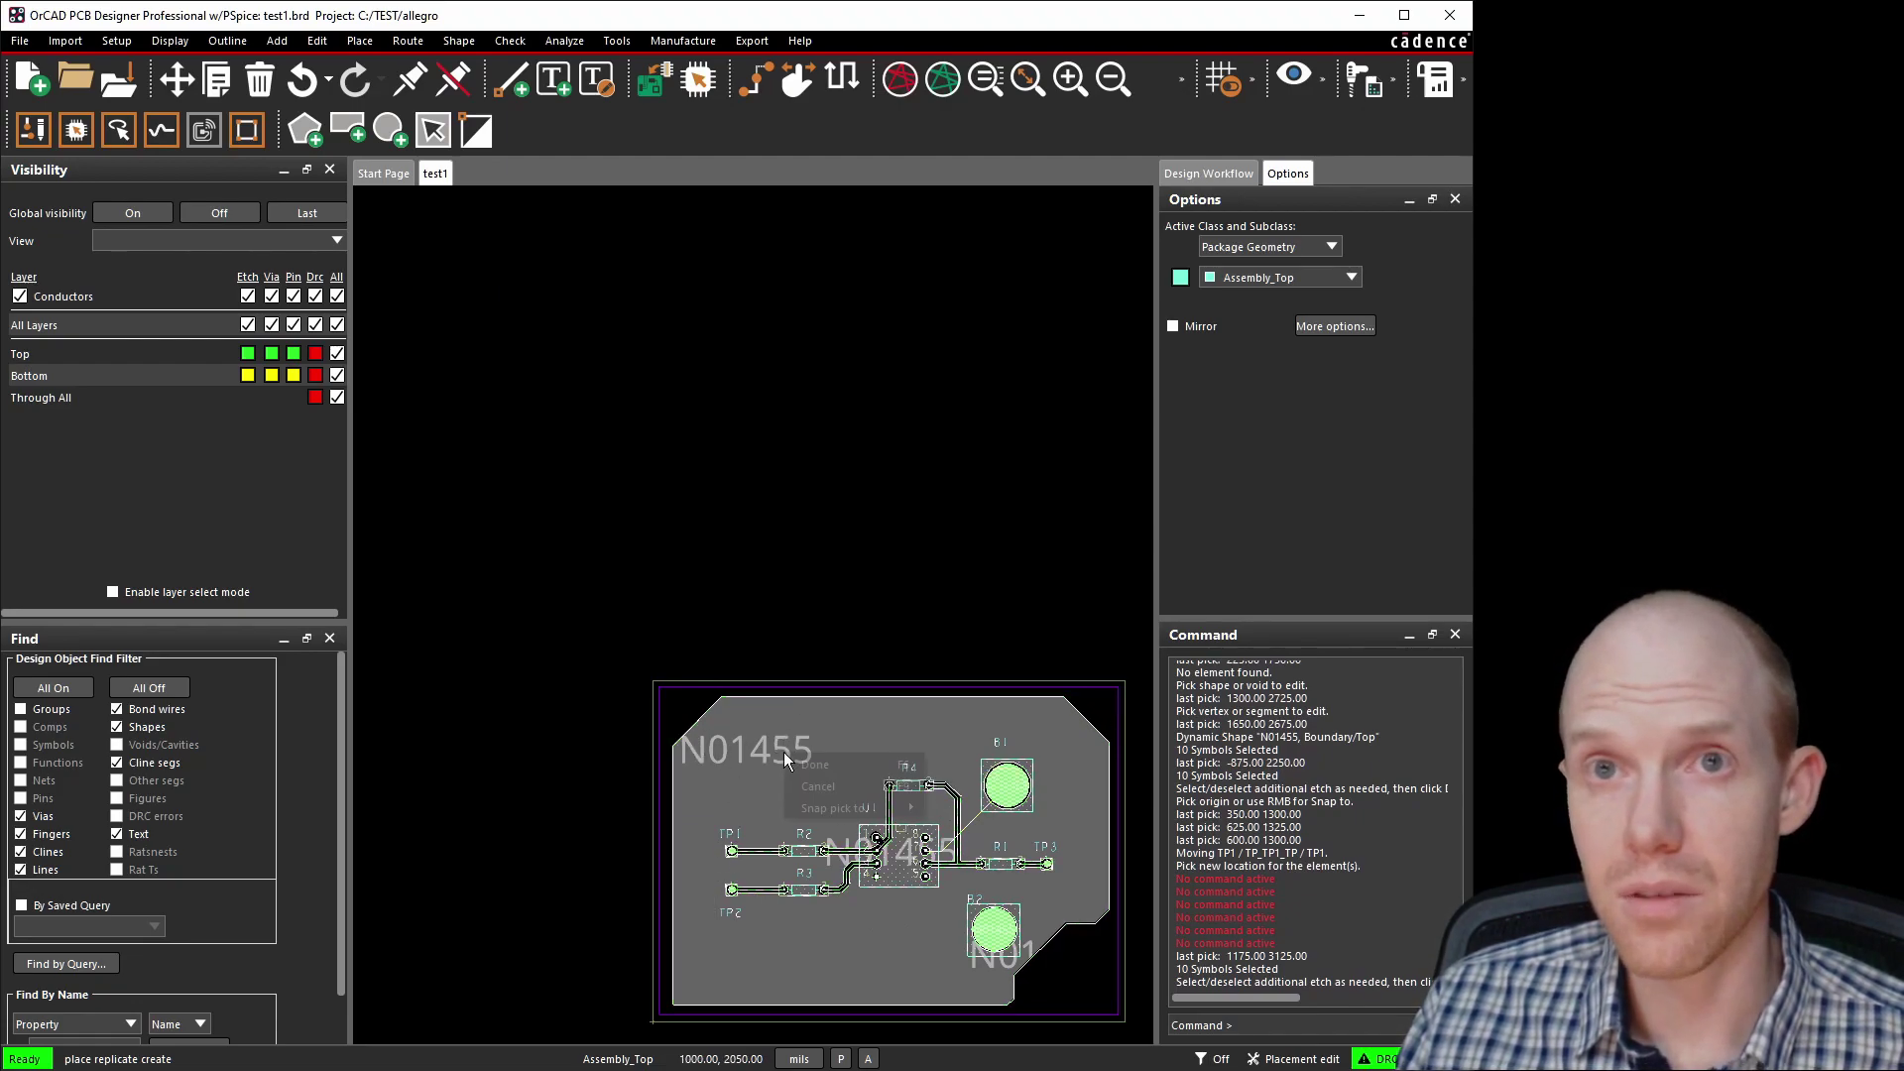
{"action": "right_click", "coordinate": [783, 752]}
{"action": "left_click", "coordinate": [817, 764]}
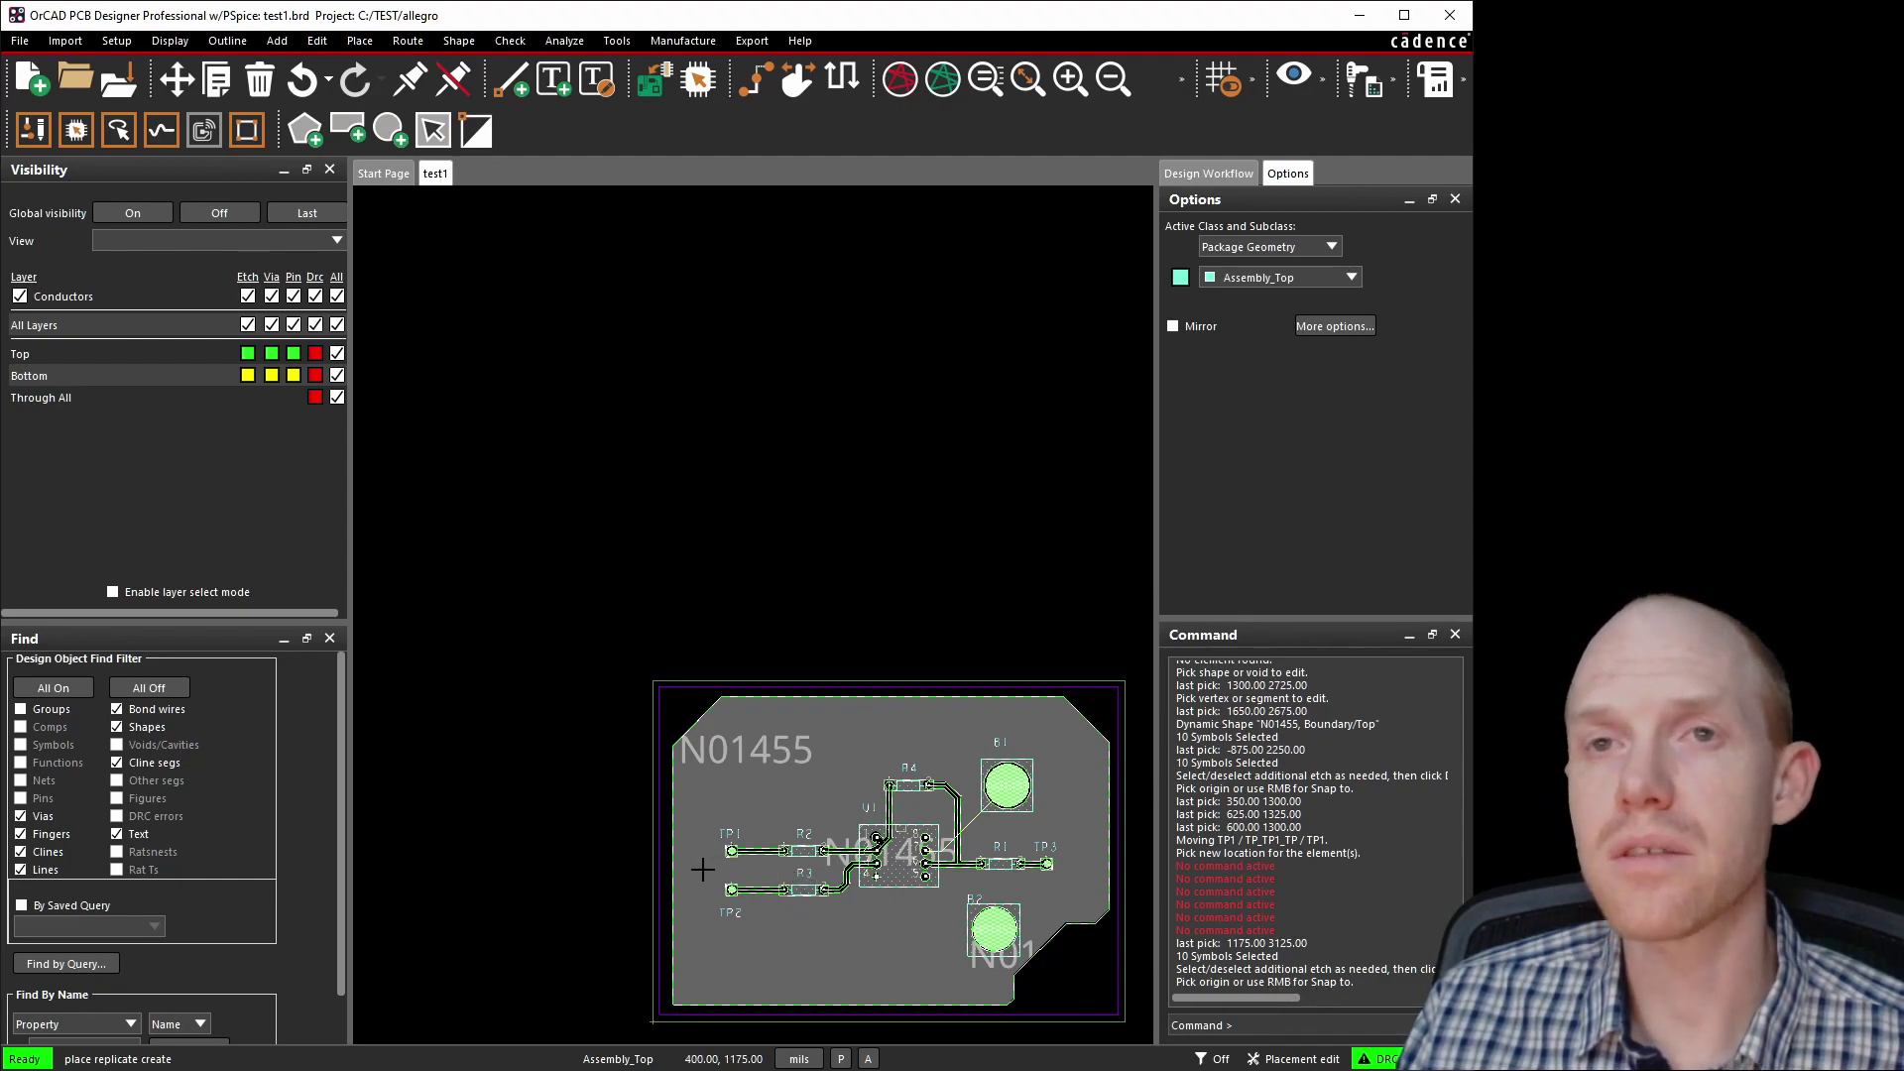
Set the replicate circuit's origin on the pin of test point TP1, snapping the pick to the pin.
{"action": "scroll", "coordinate": [702, 869], "scroll_direction": "up", "scroll_amount": 2}
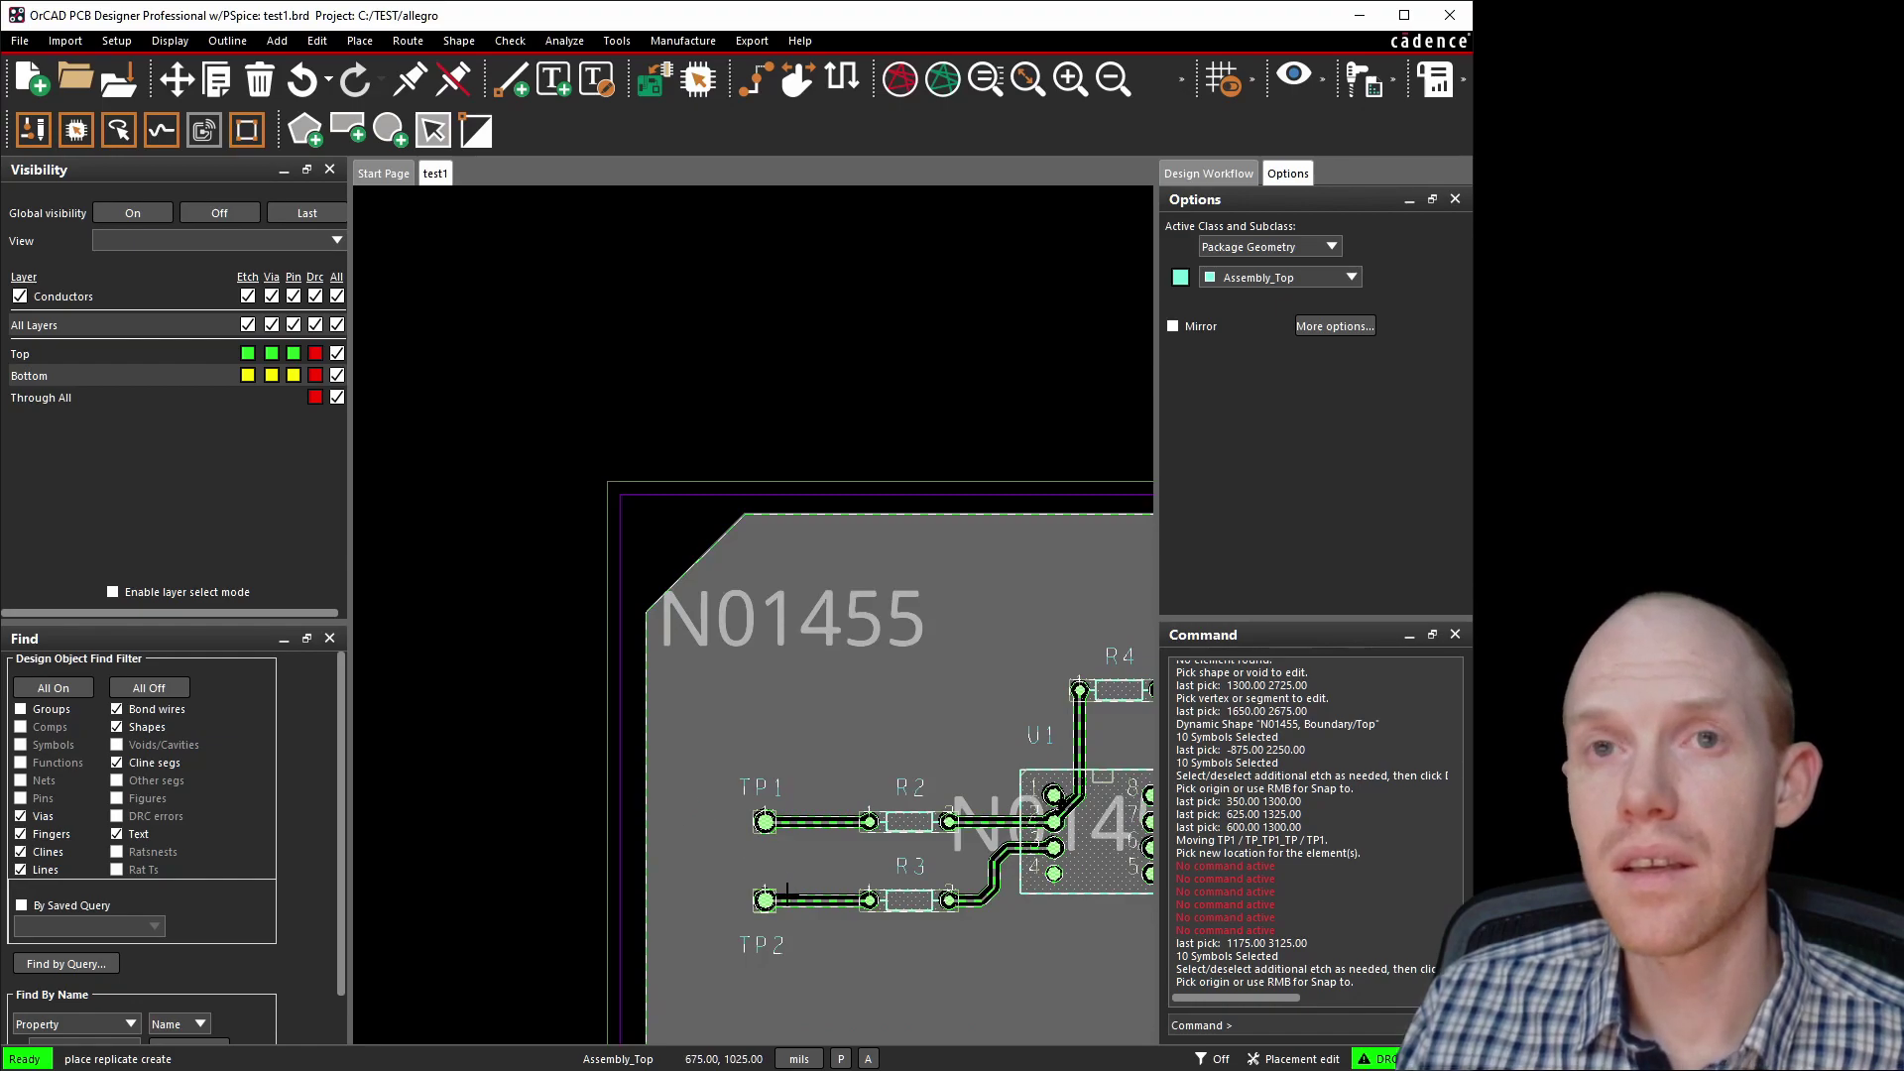
{"action": "scroll", "coordinate": [697, 795], "scroll_direction": "up", "scroll_amount": 2}
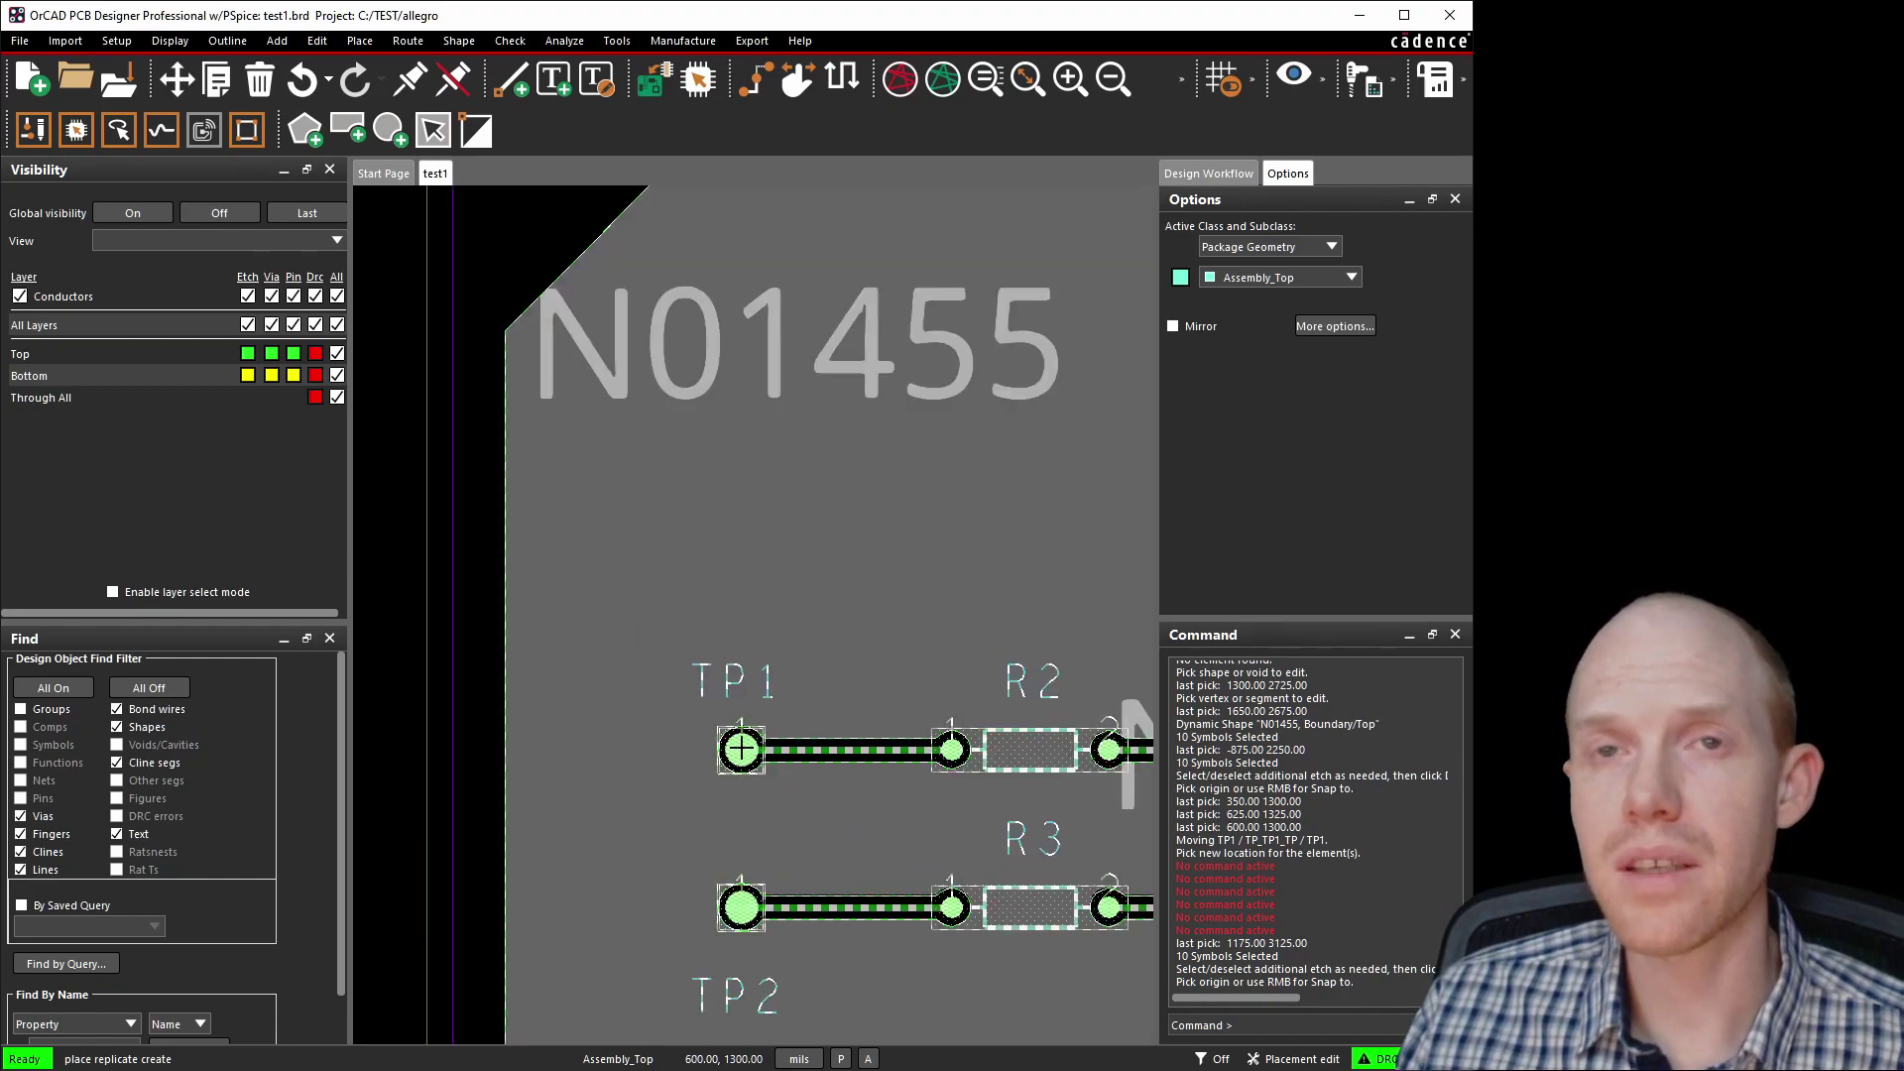
{"action": "right_click", "coordinate": [743, 752]}
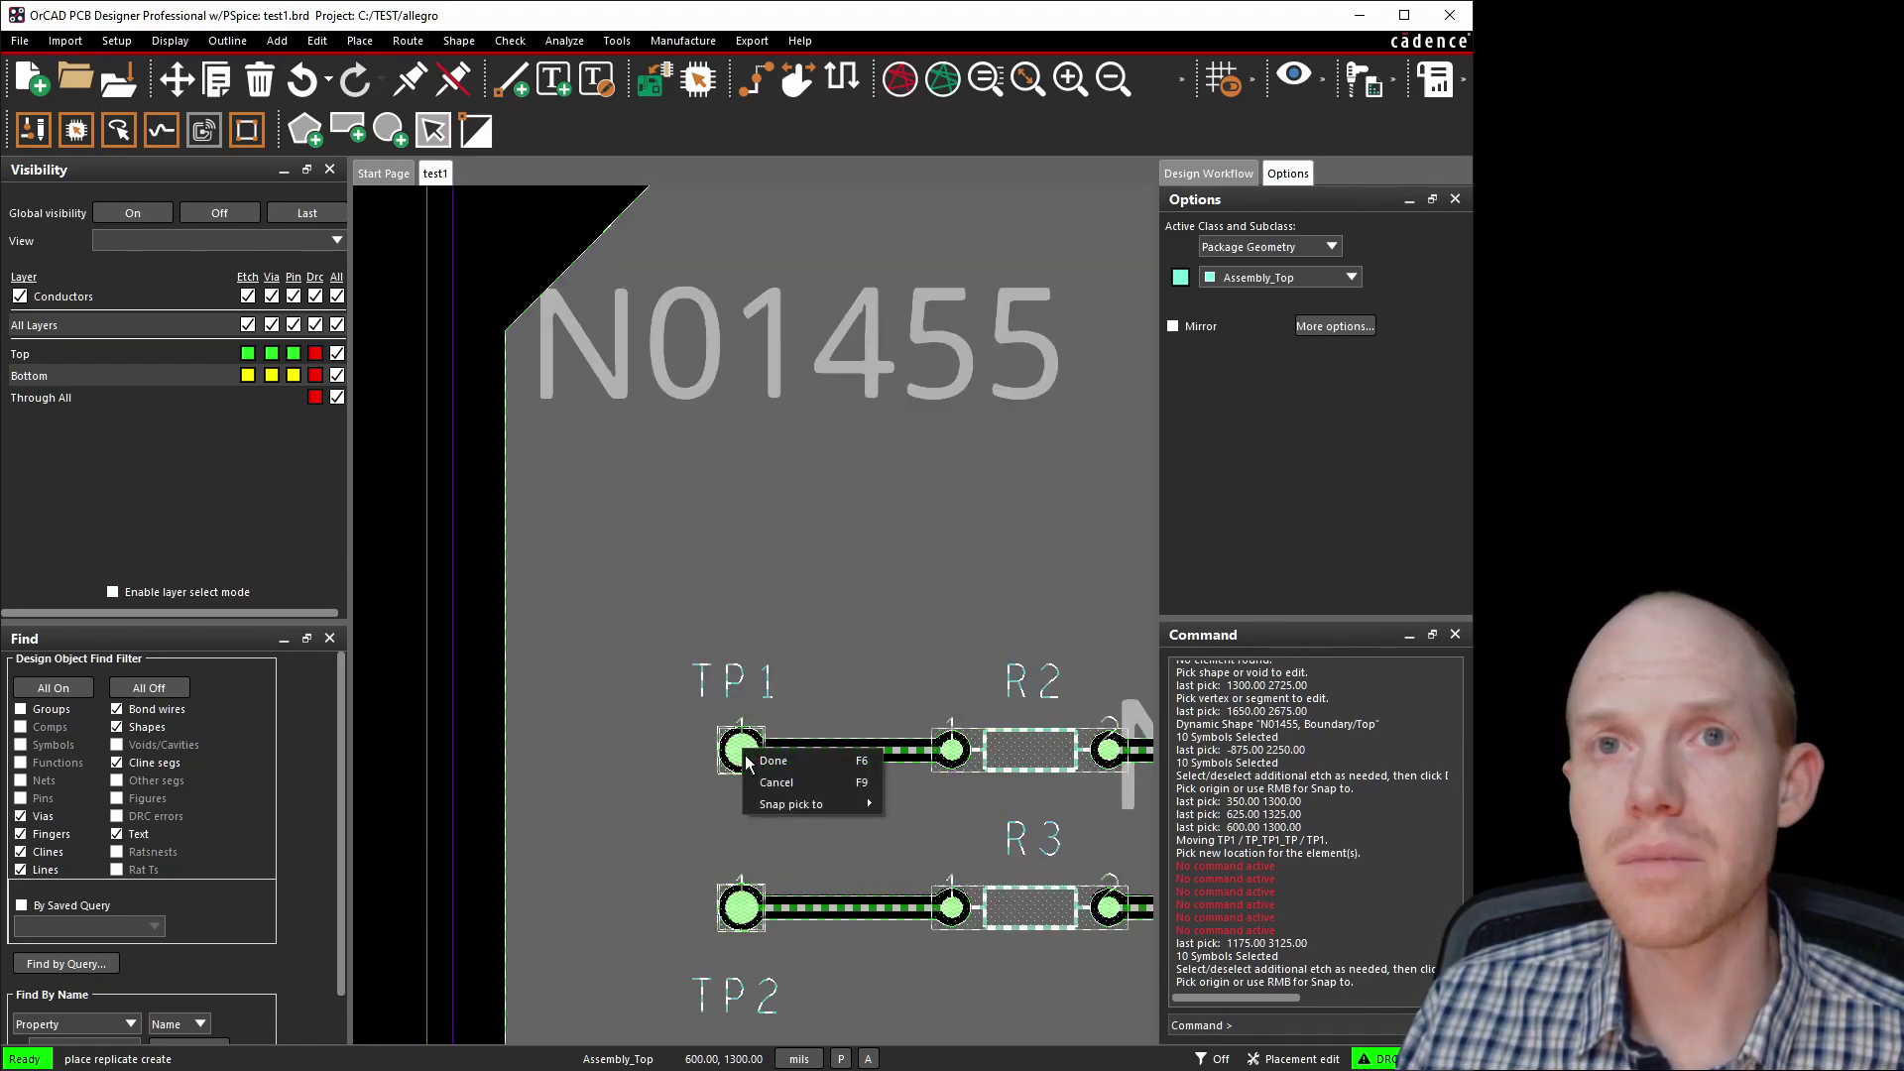
{"action": "mouse_move", "coordinate": [813, 805]}
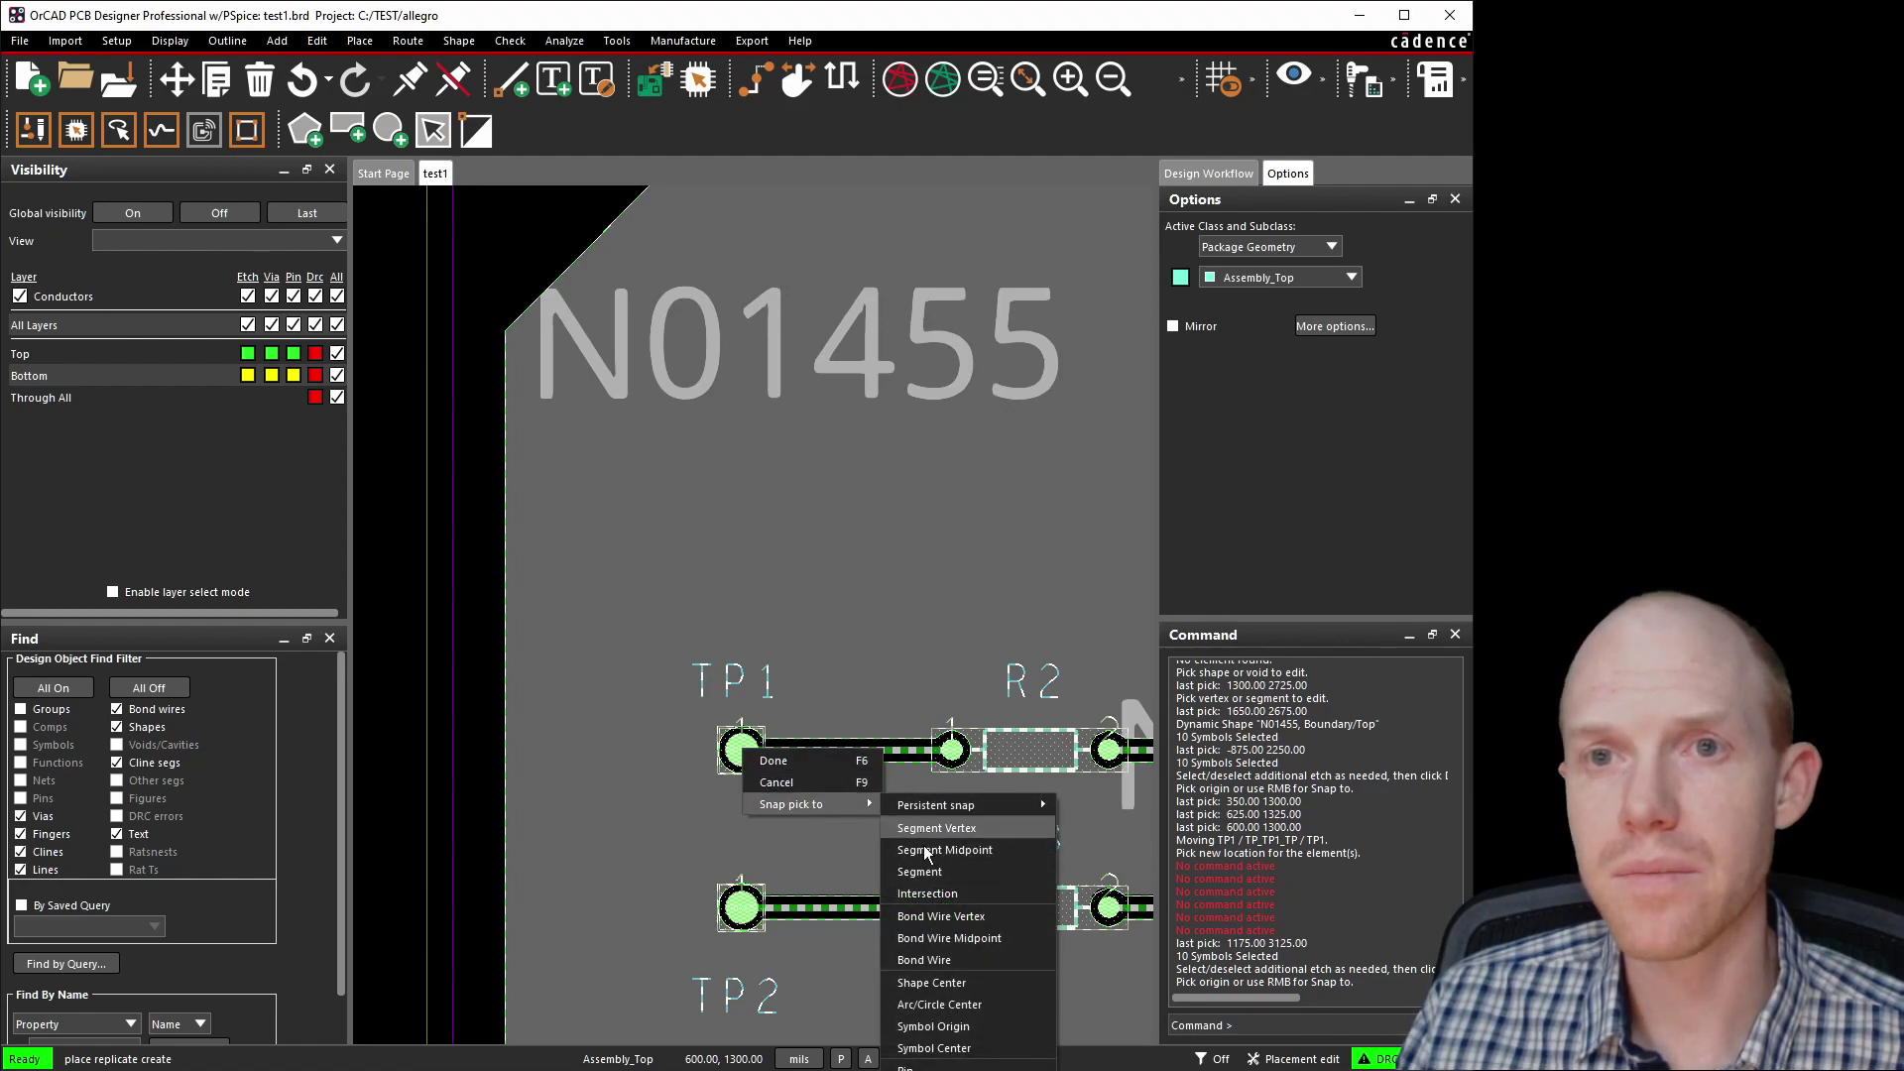
{"action": "left_click", "coordinate": [907, 1067]}
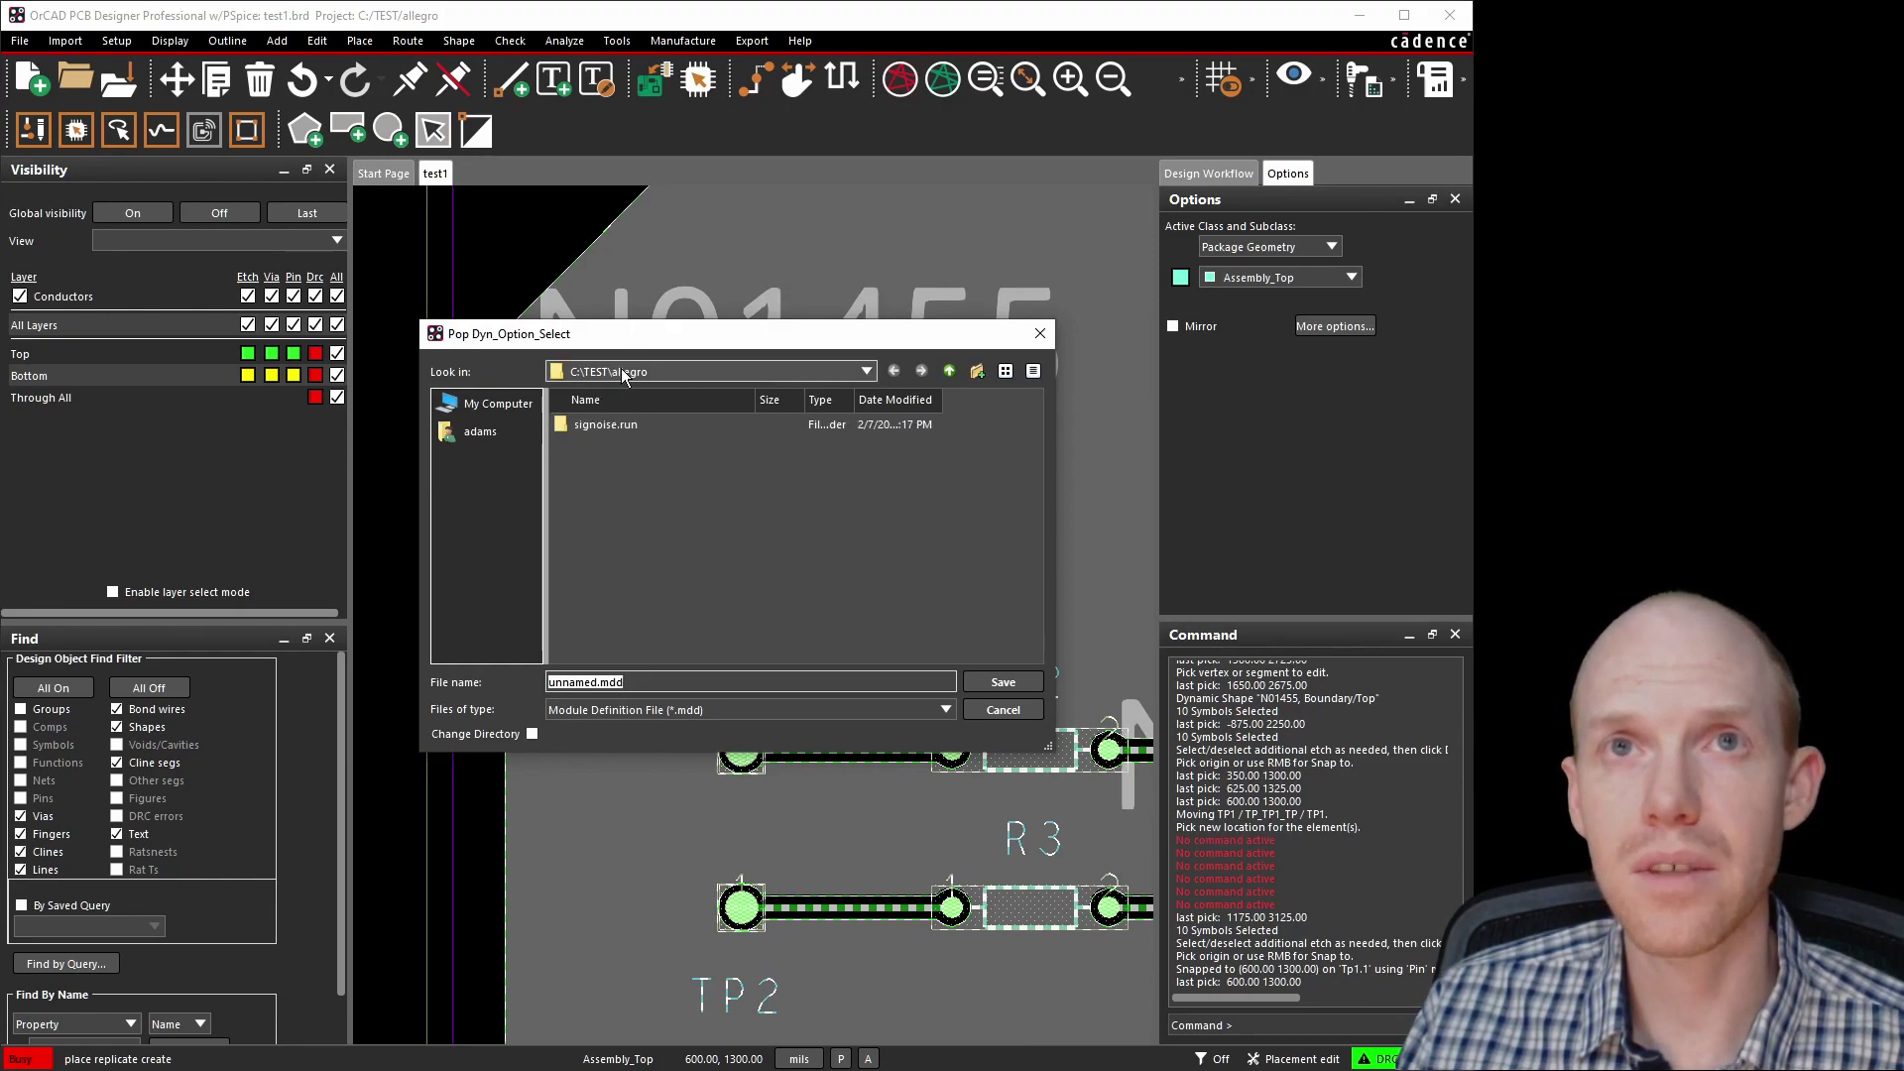
Save the replicate circuit as the module definition file group1.mdd in C:\TEST\allegro.
{"action": "left_click_drag", "start_coordinate": [598, 683], "coordinate": [564, 683]}
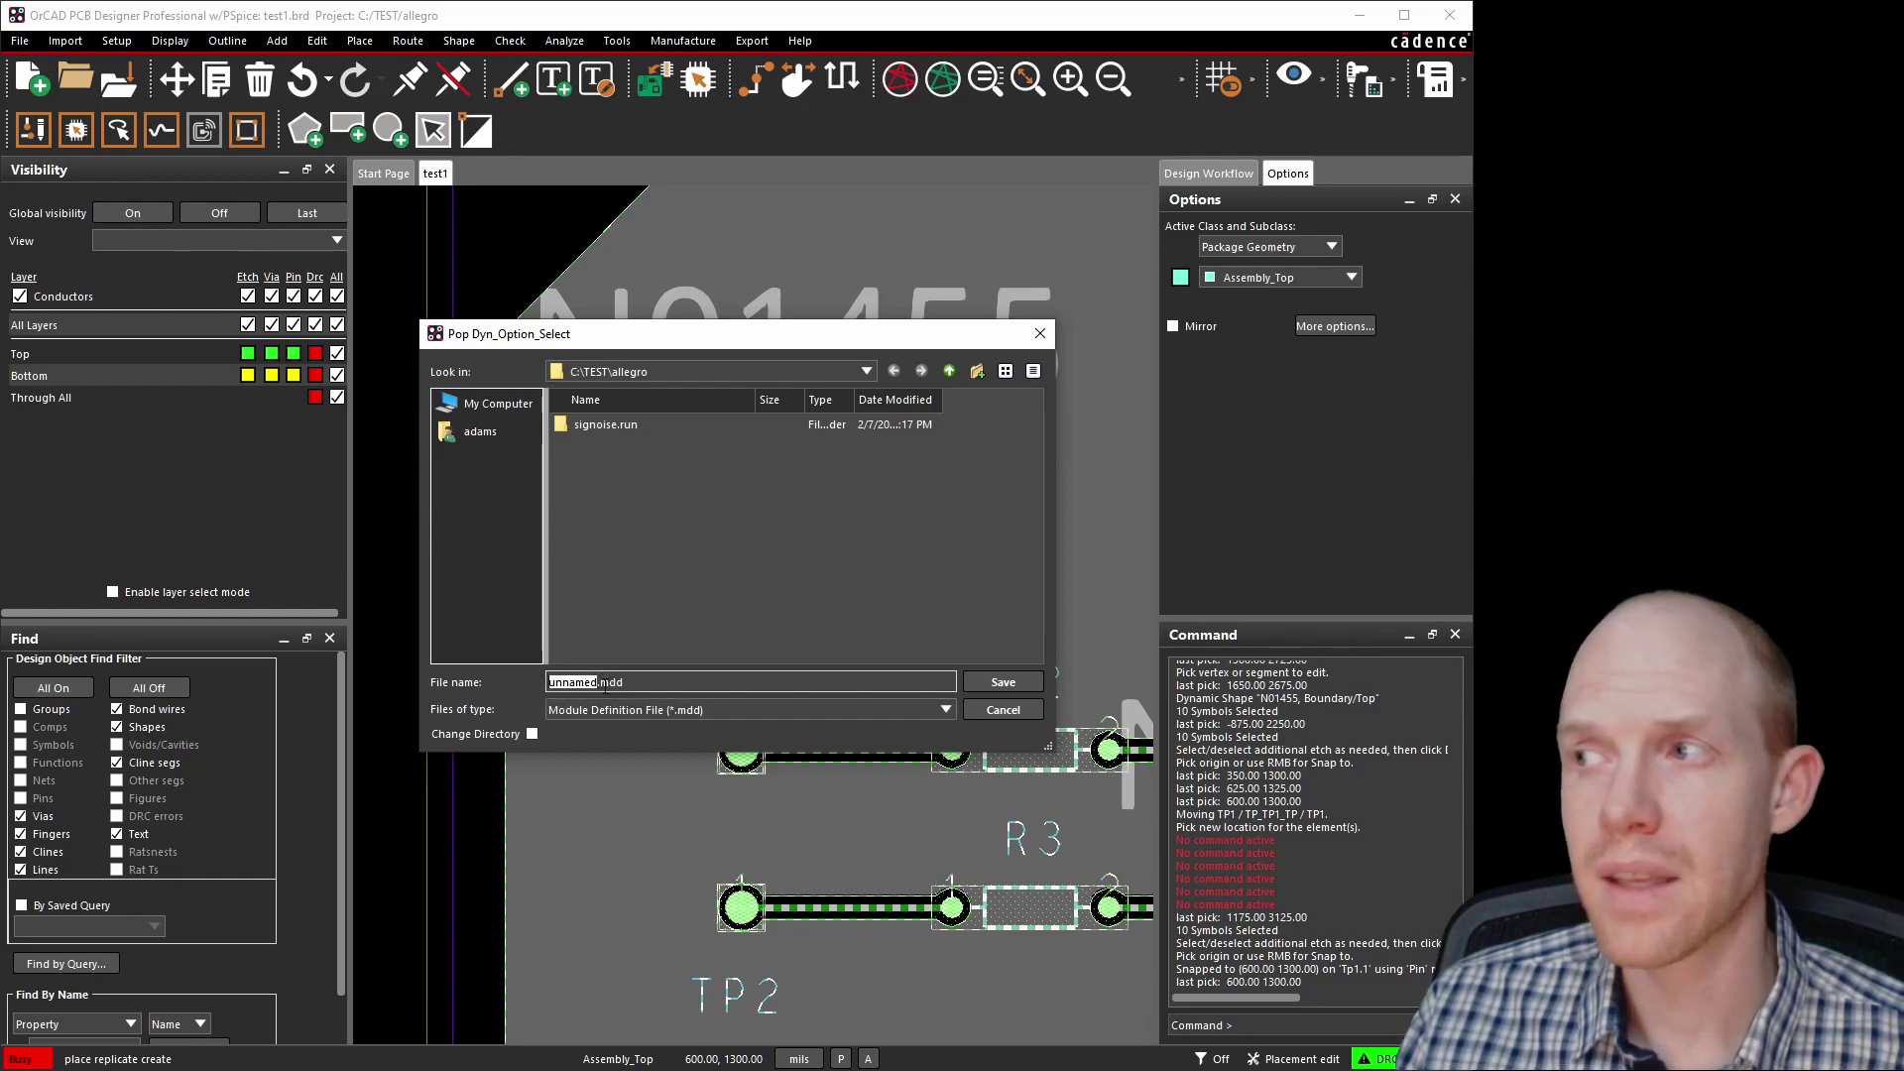
{"action": "type", "text": "group1"}
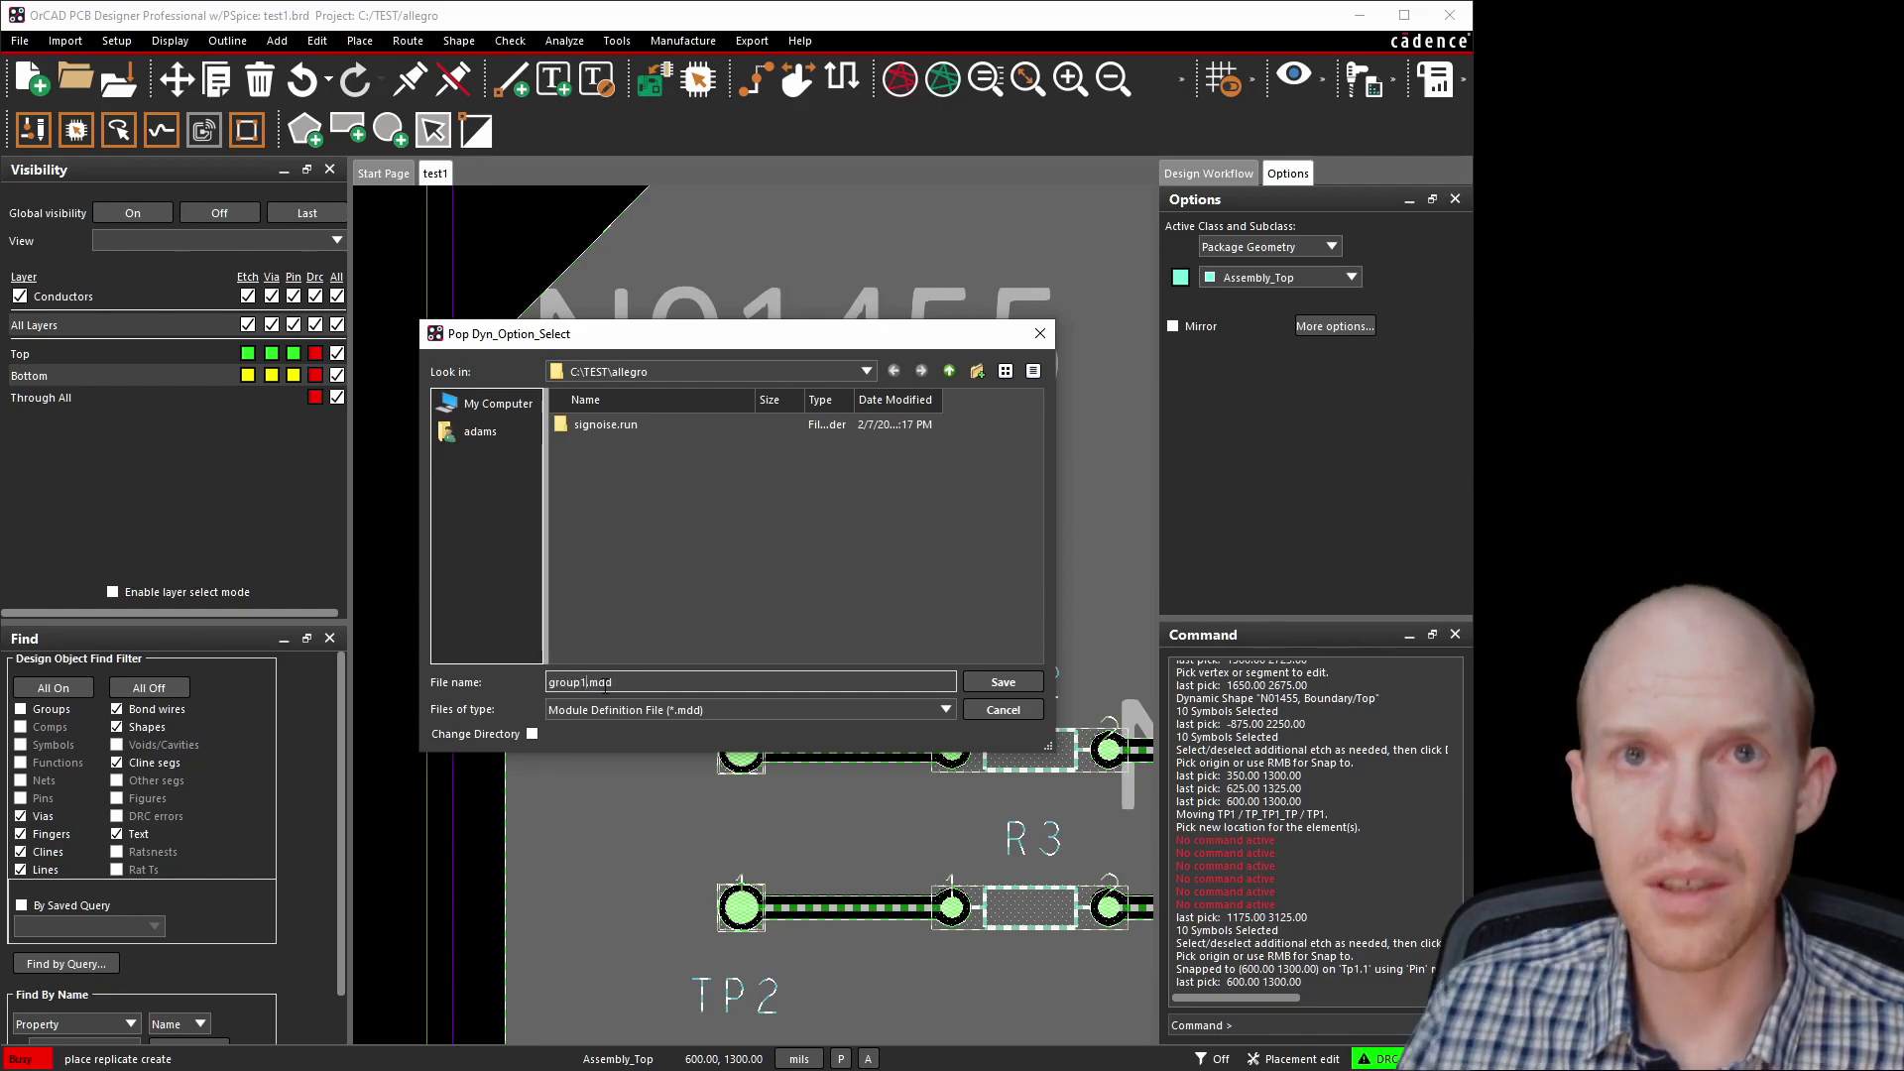
{"action": "left_click", "coordinate": [1013, 680]}
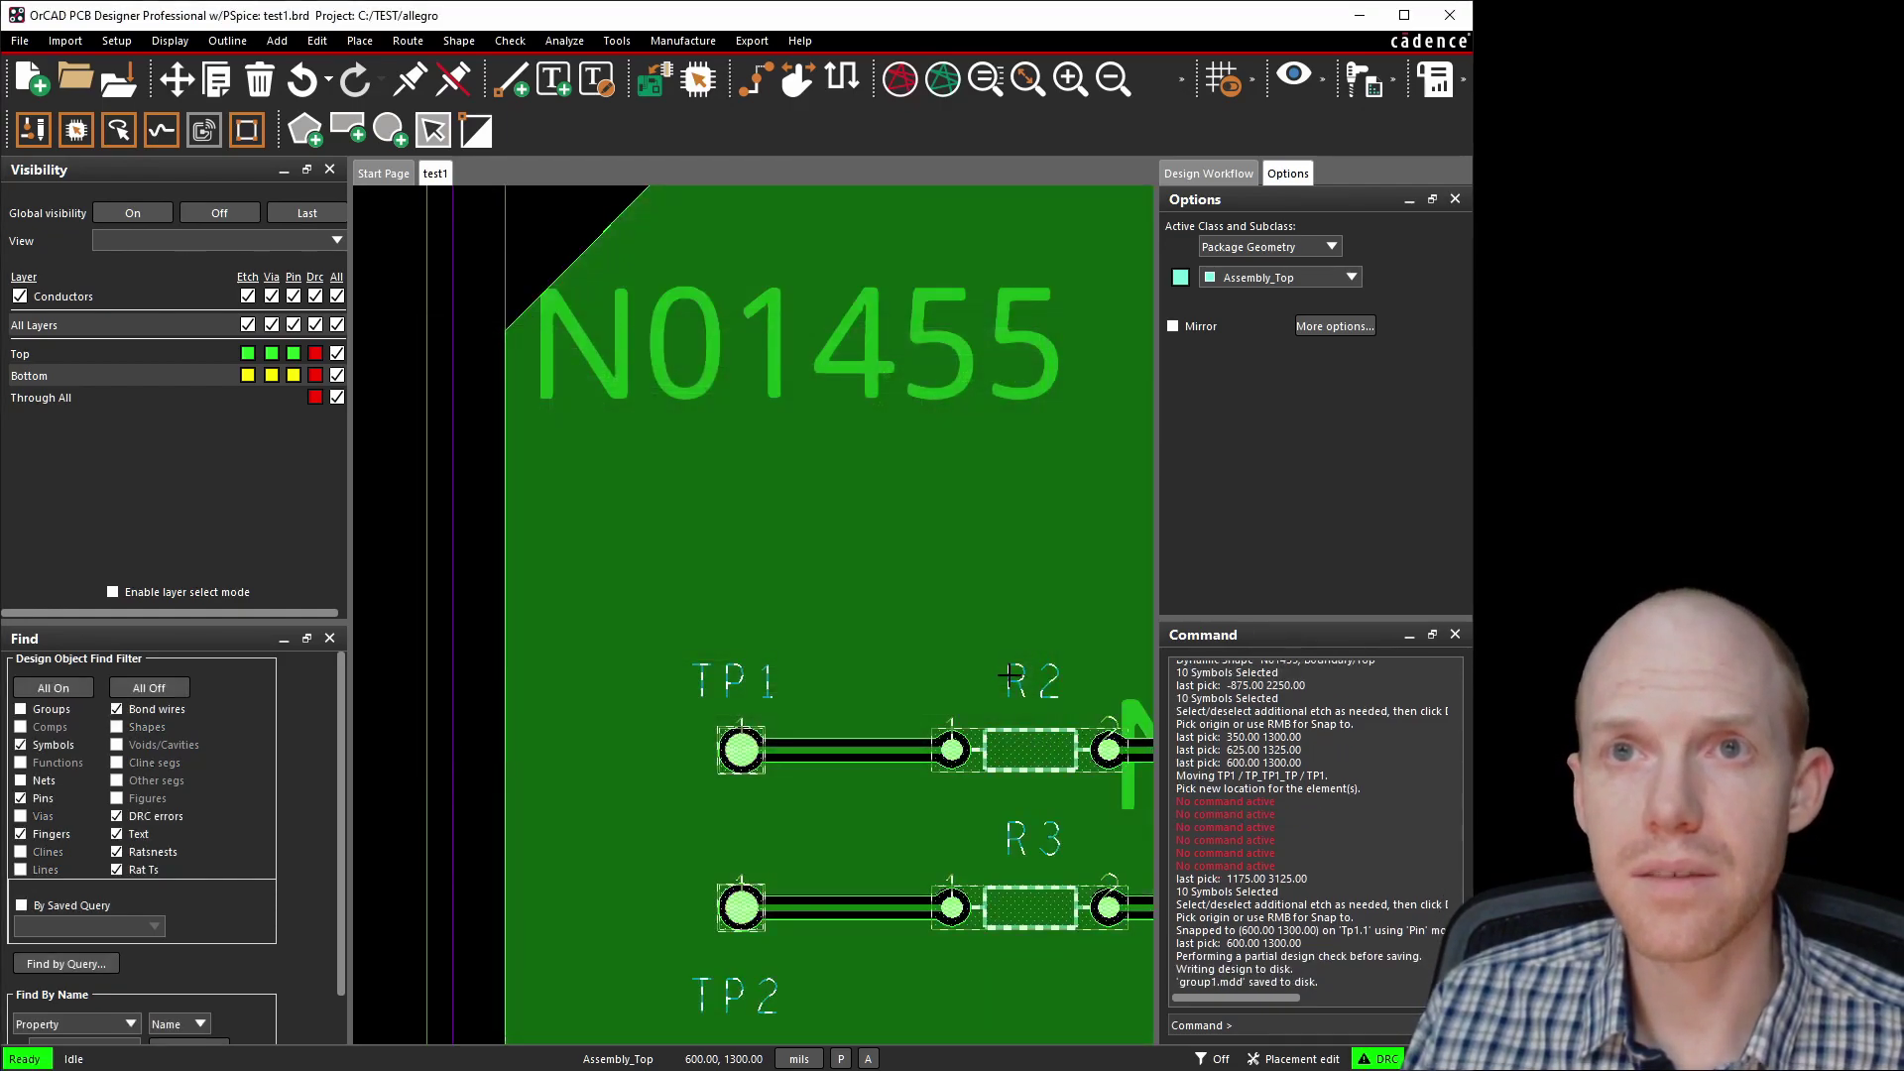
Switch to File Explorer and locate the saved group1.mdd in the C:\TEST\allegro folder, and minimize that window.
{"action": "scroll", "coordinate": [675, 632], "scroll_direction": "down", "scroll_amount": 5}
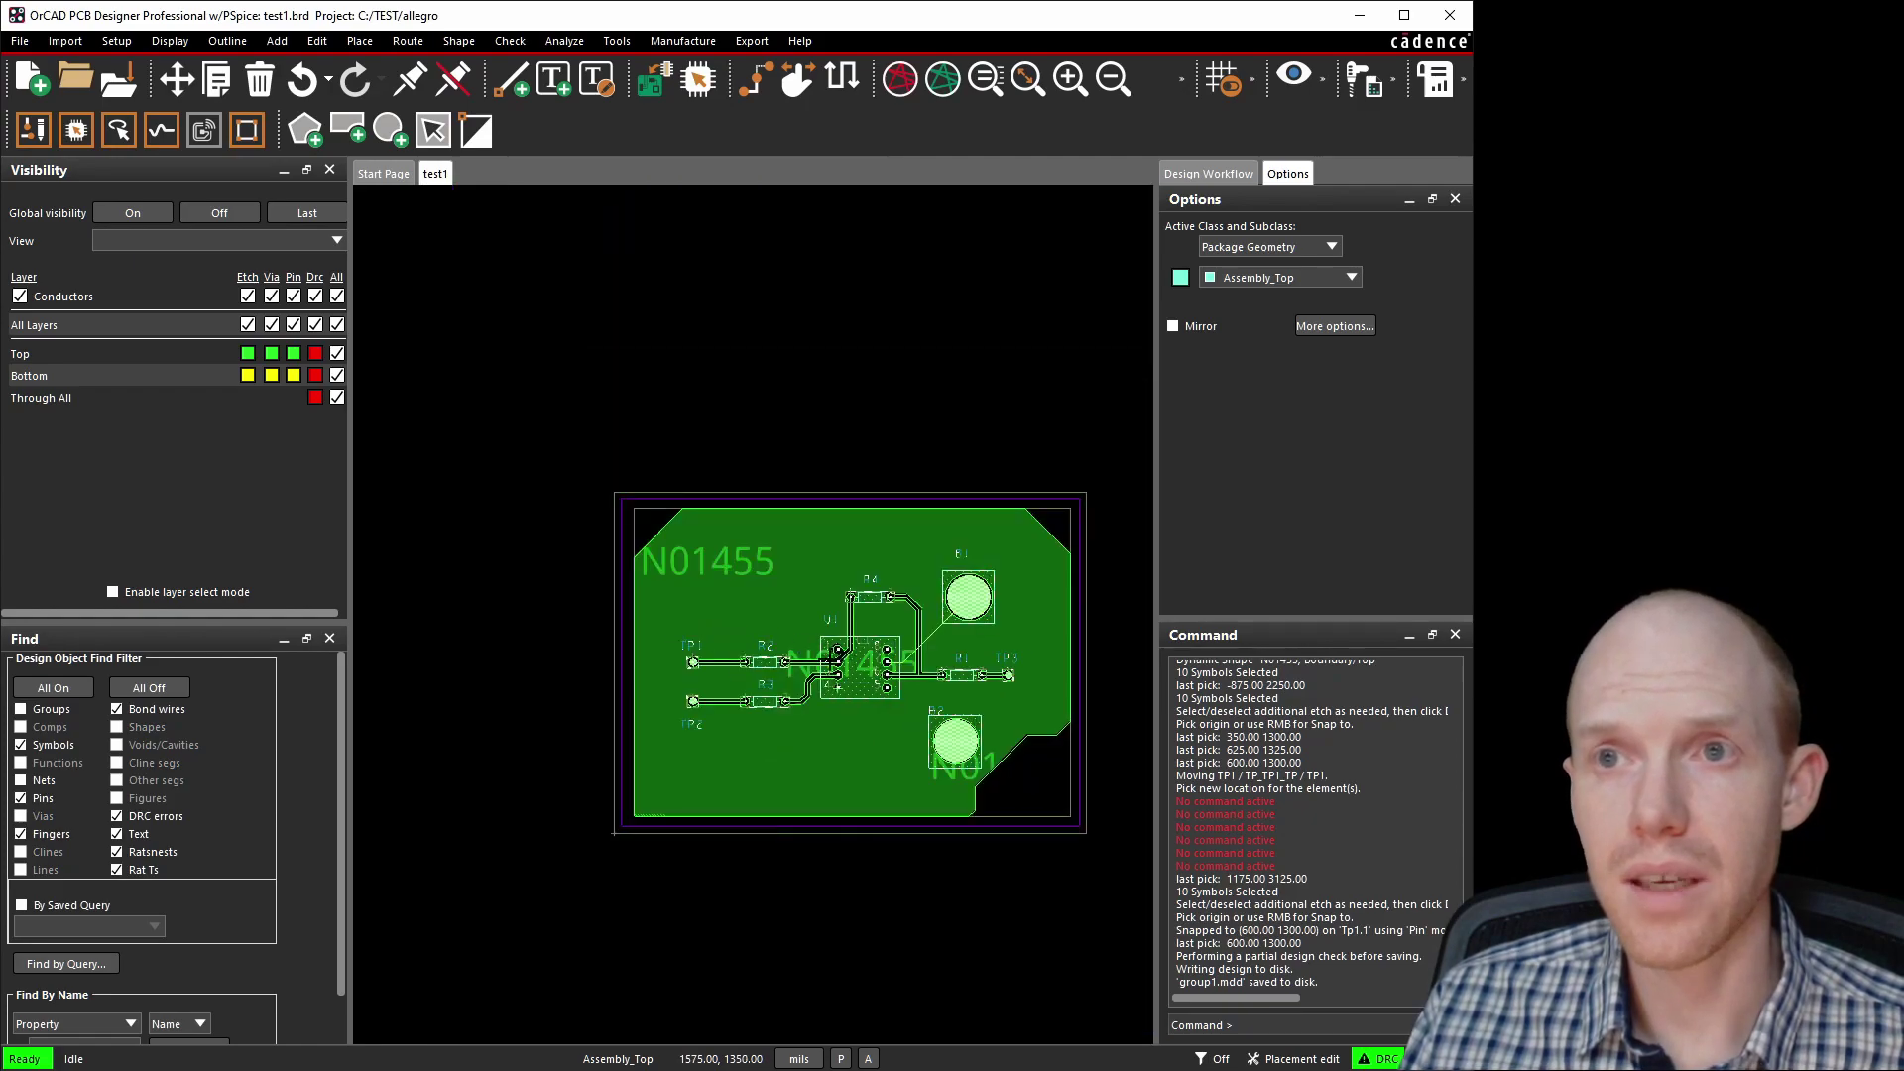
{"action": "scroll", "coordinate": [884, 710], "scroll_direction": "up", "scroll_amount": 2}
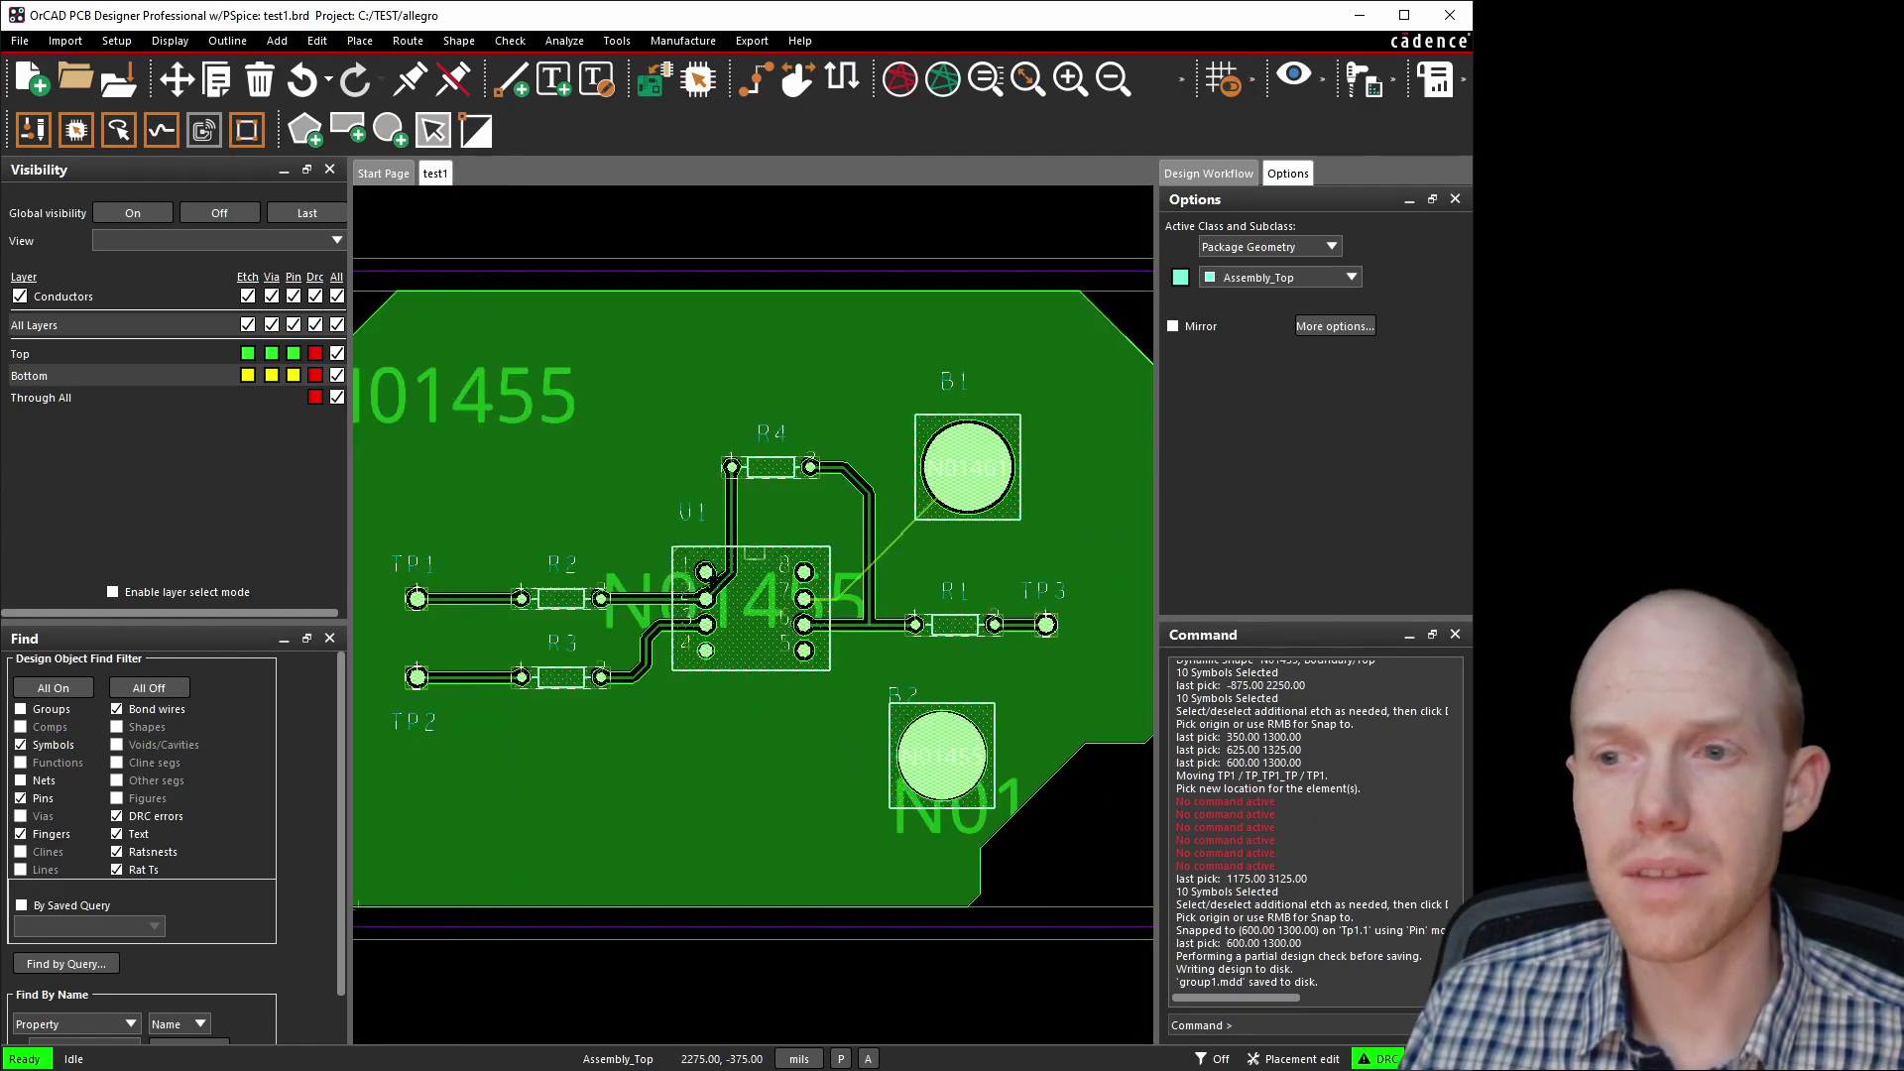
{"action": "key", "text": "alt+Tab"}
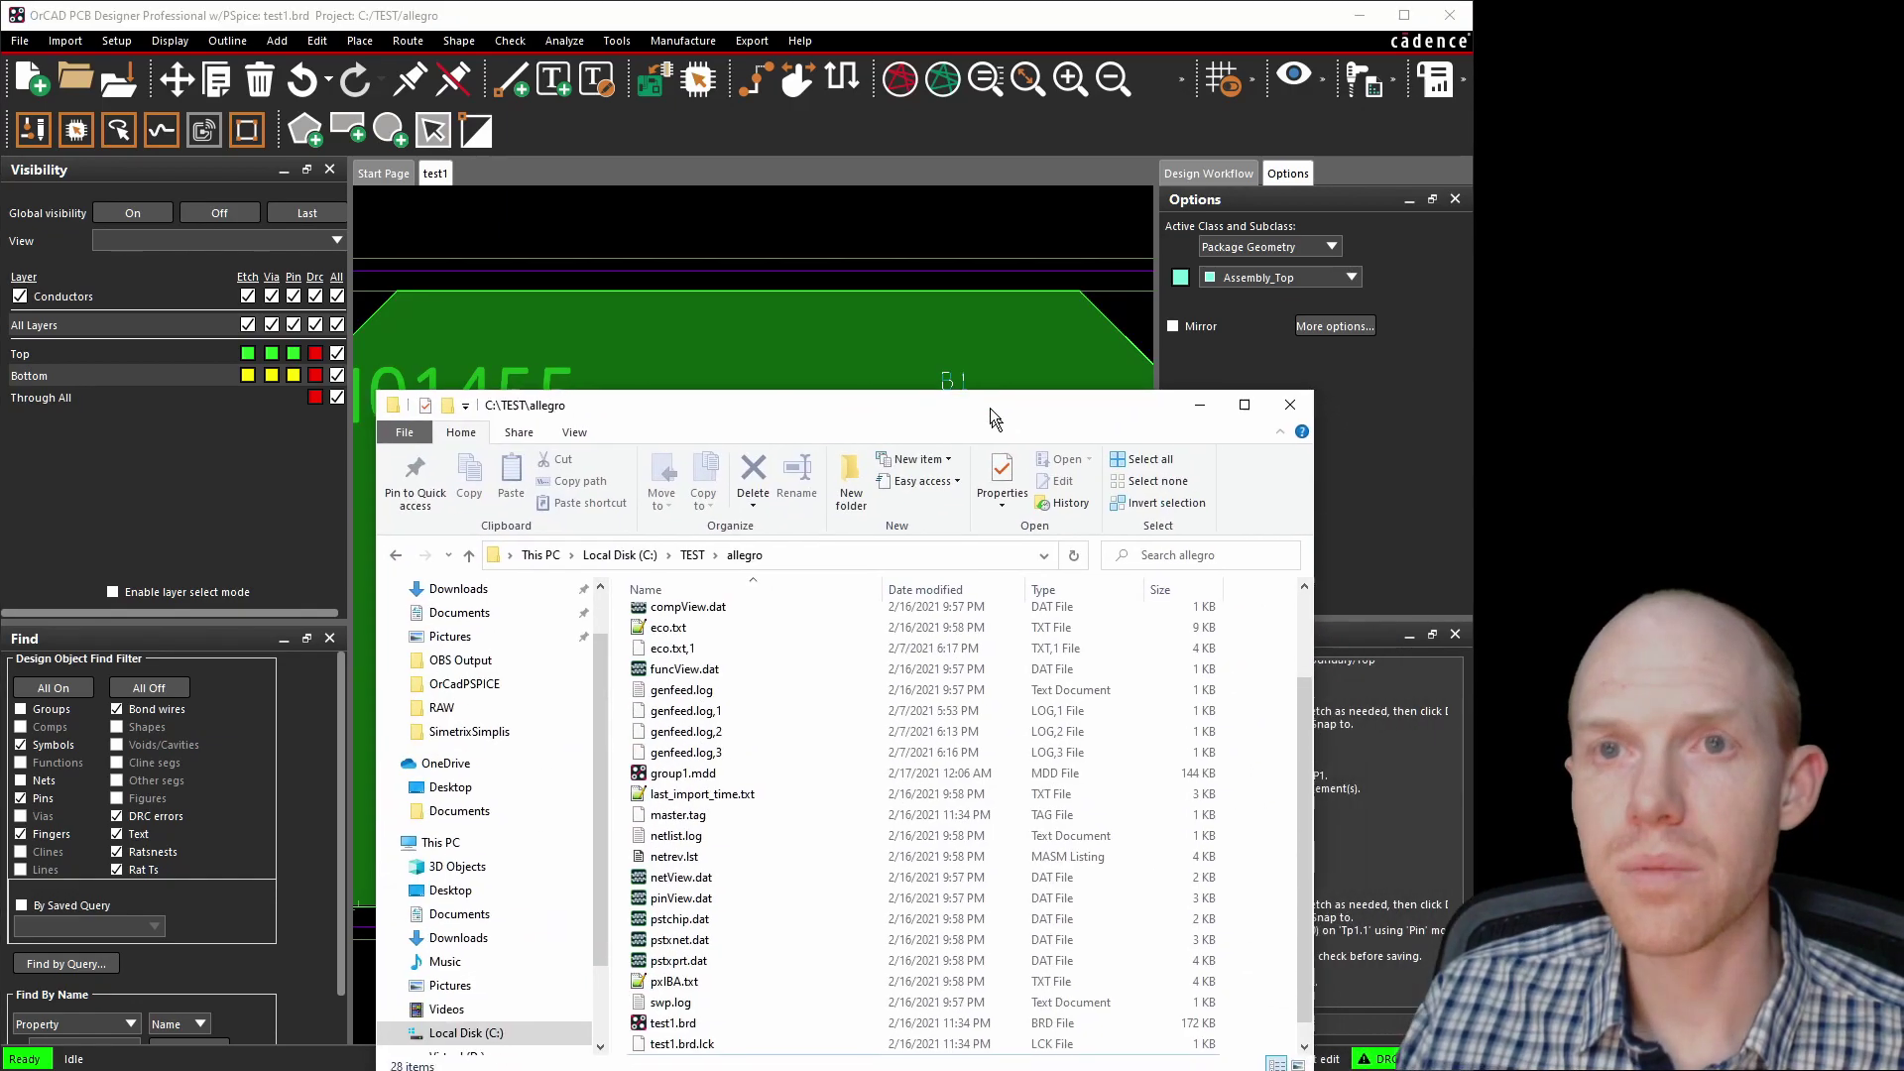
{"action": "left_click_drag", "start_coordinate": [989, 408], "coordinate": [897, 218]}
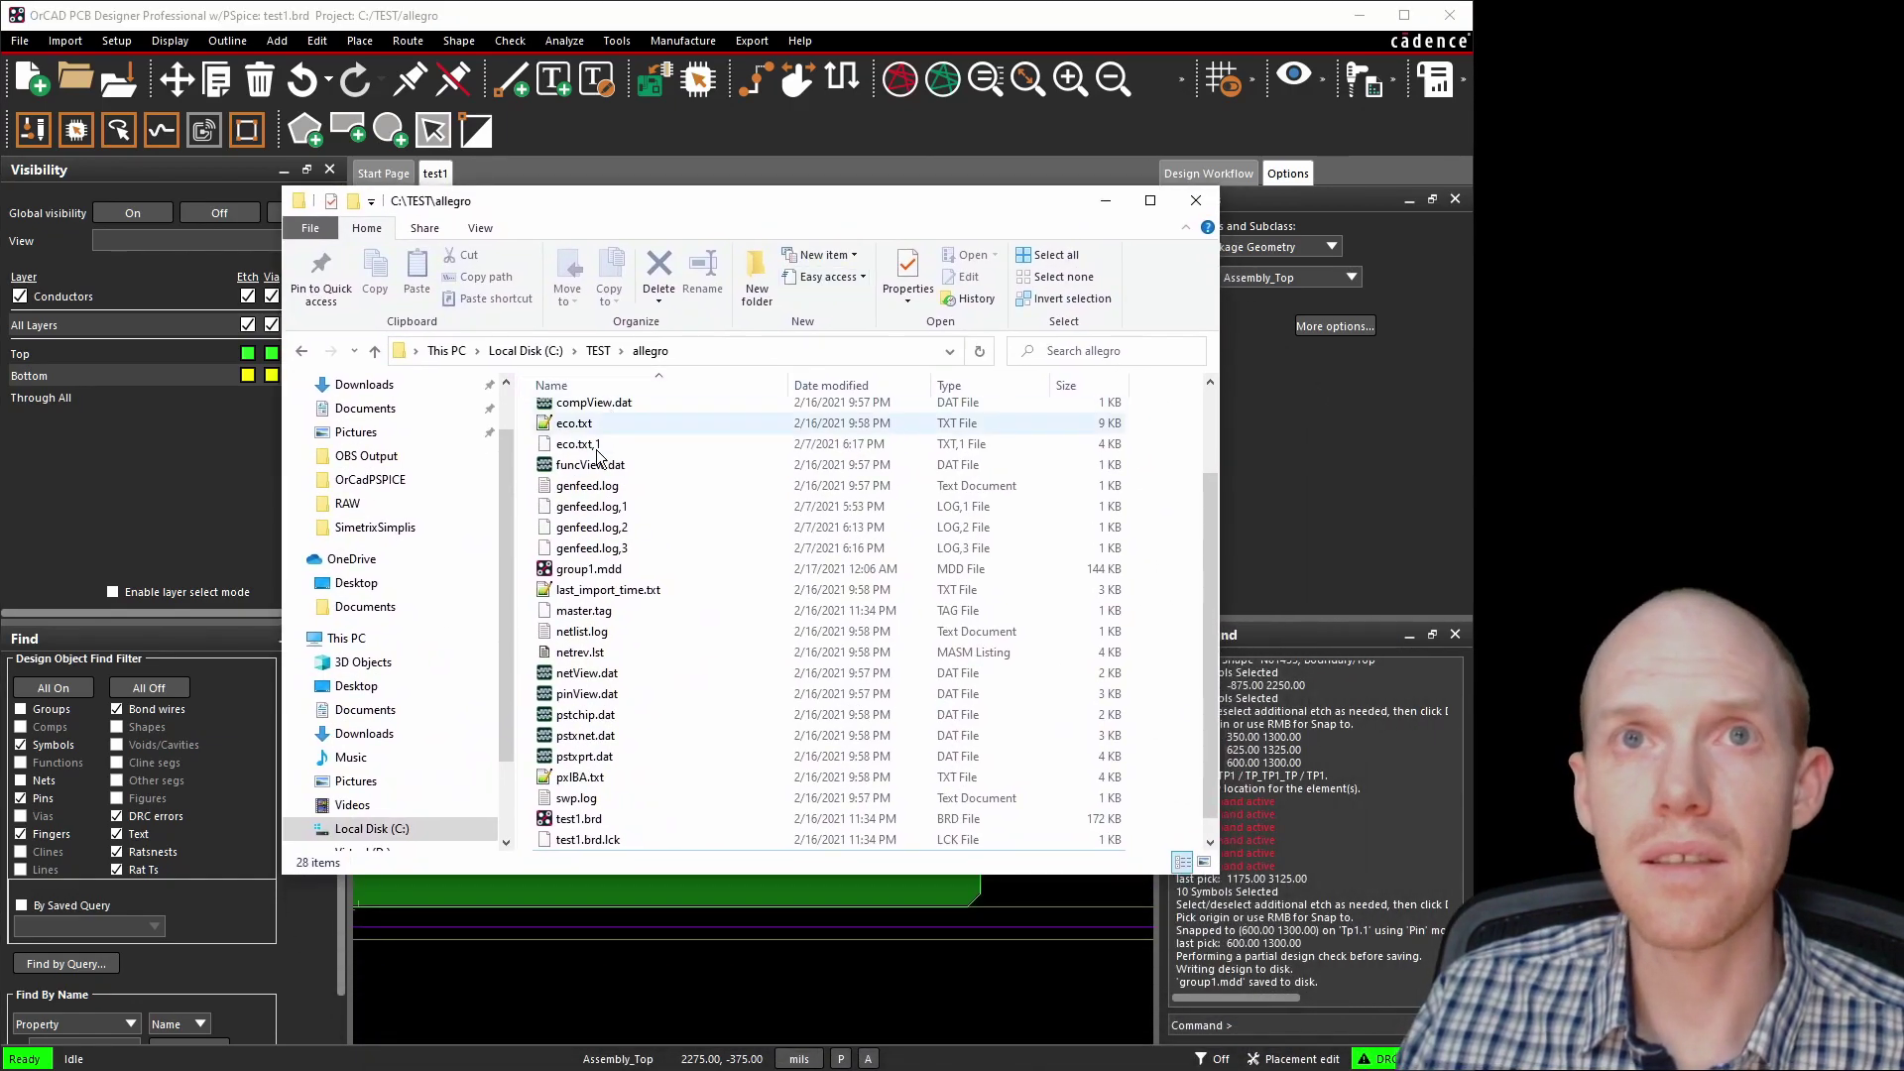
{"action": "left_click", "coordinate": [621, 672]}
{"action": "left_click", "coordinate": [568, 487]}
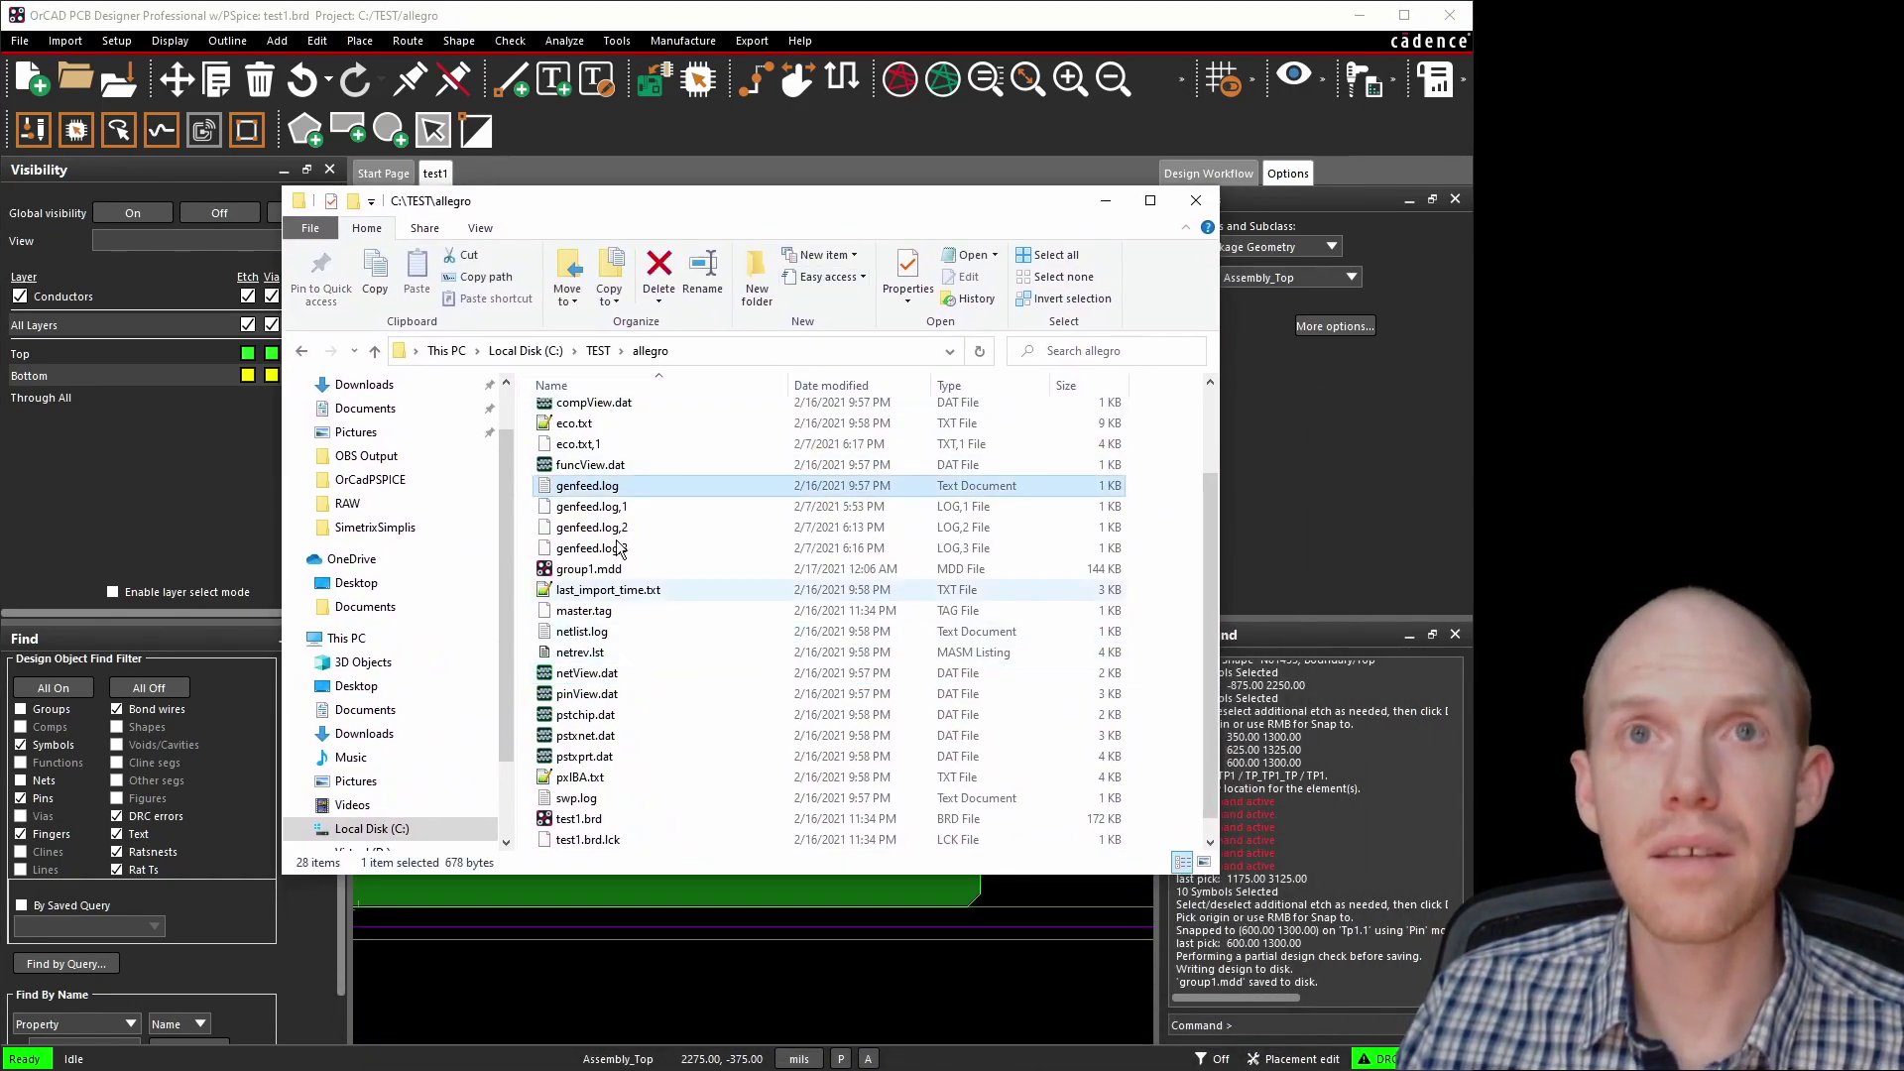
{"action": "left_click", "coordinate": [581, 578]}
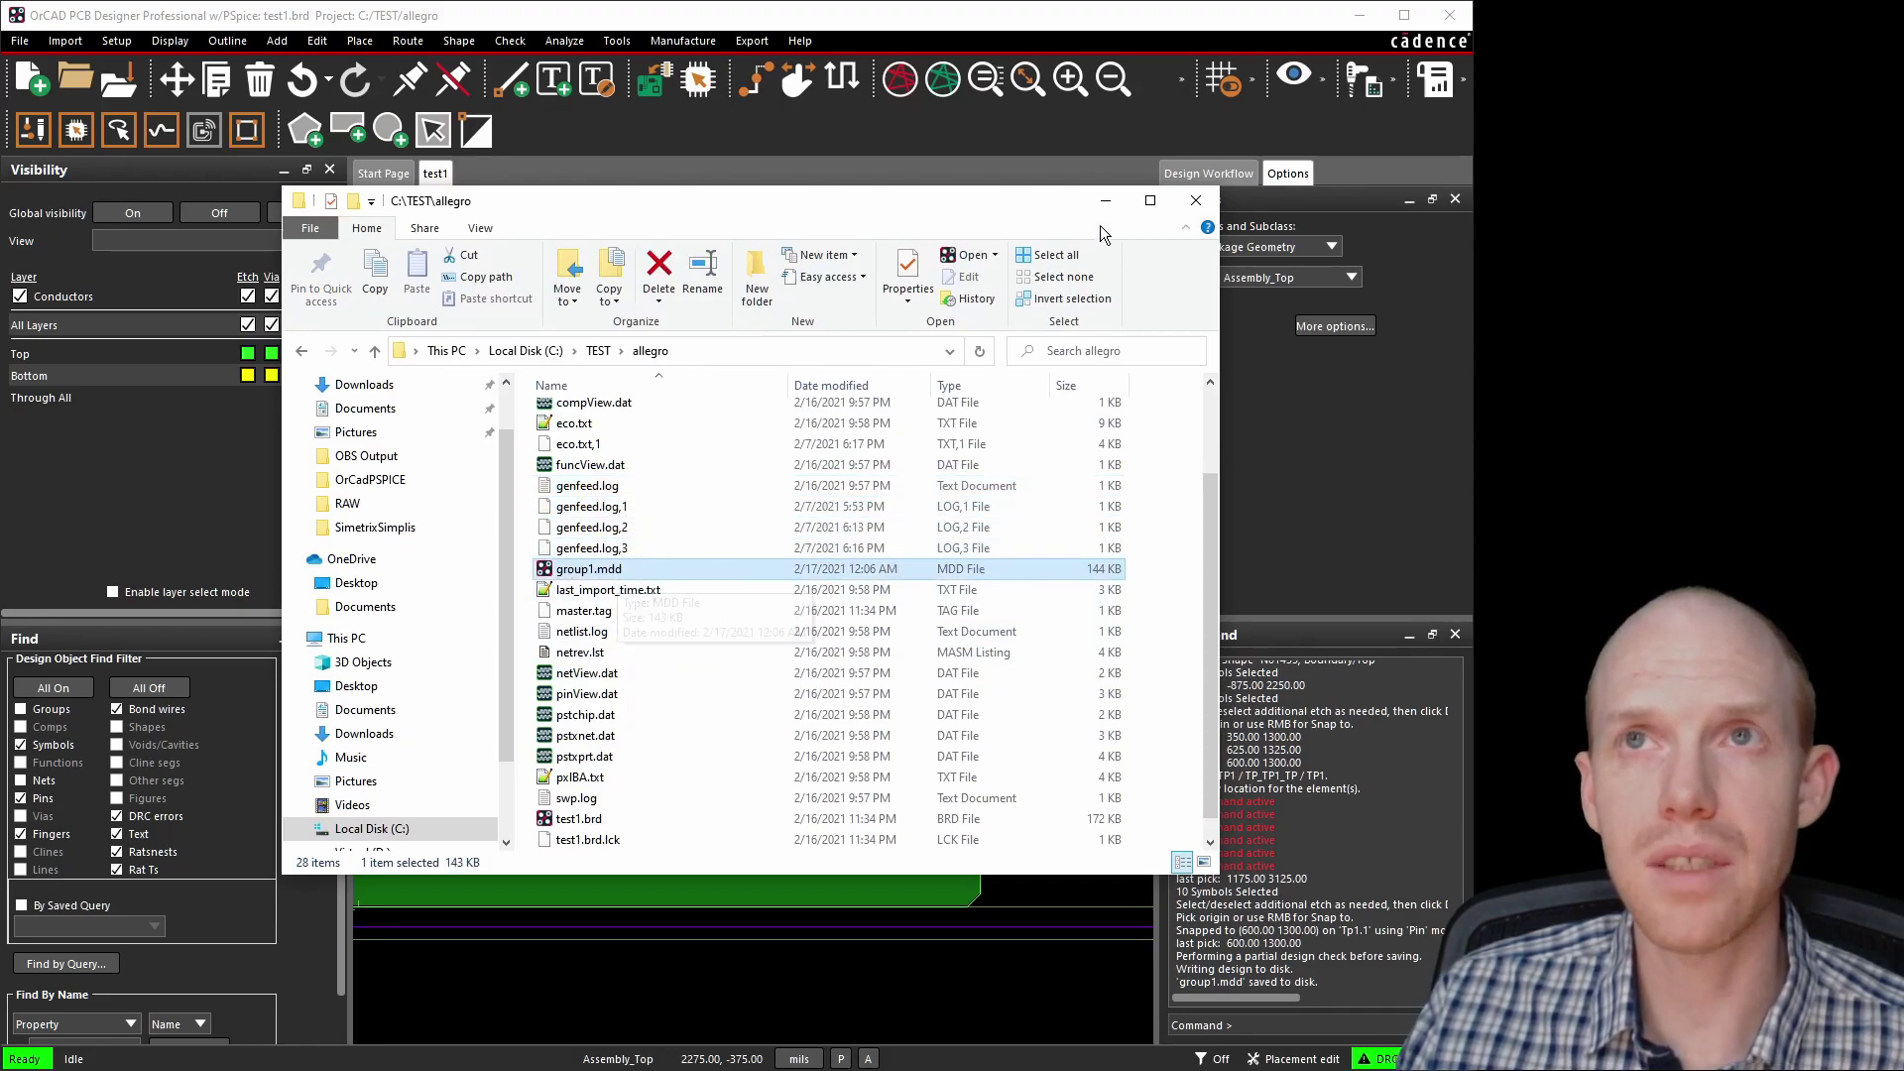
{"action": "left_click", "coordinate": [1104, 200]}
Switch to the OrCAD Capture schematic, copy the whole op-amp circuit with its wires, and paste a duplicate on PAGE1.
{"action": "scroll", "coordinate": [912, 565], "scroll_direction": "down", "scroll_amount": 2}
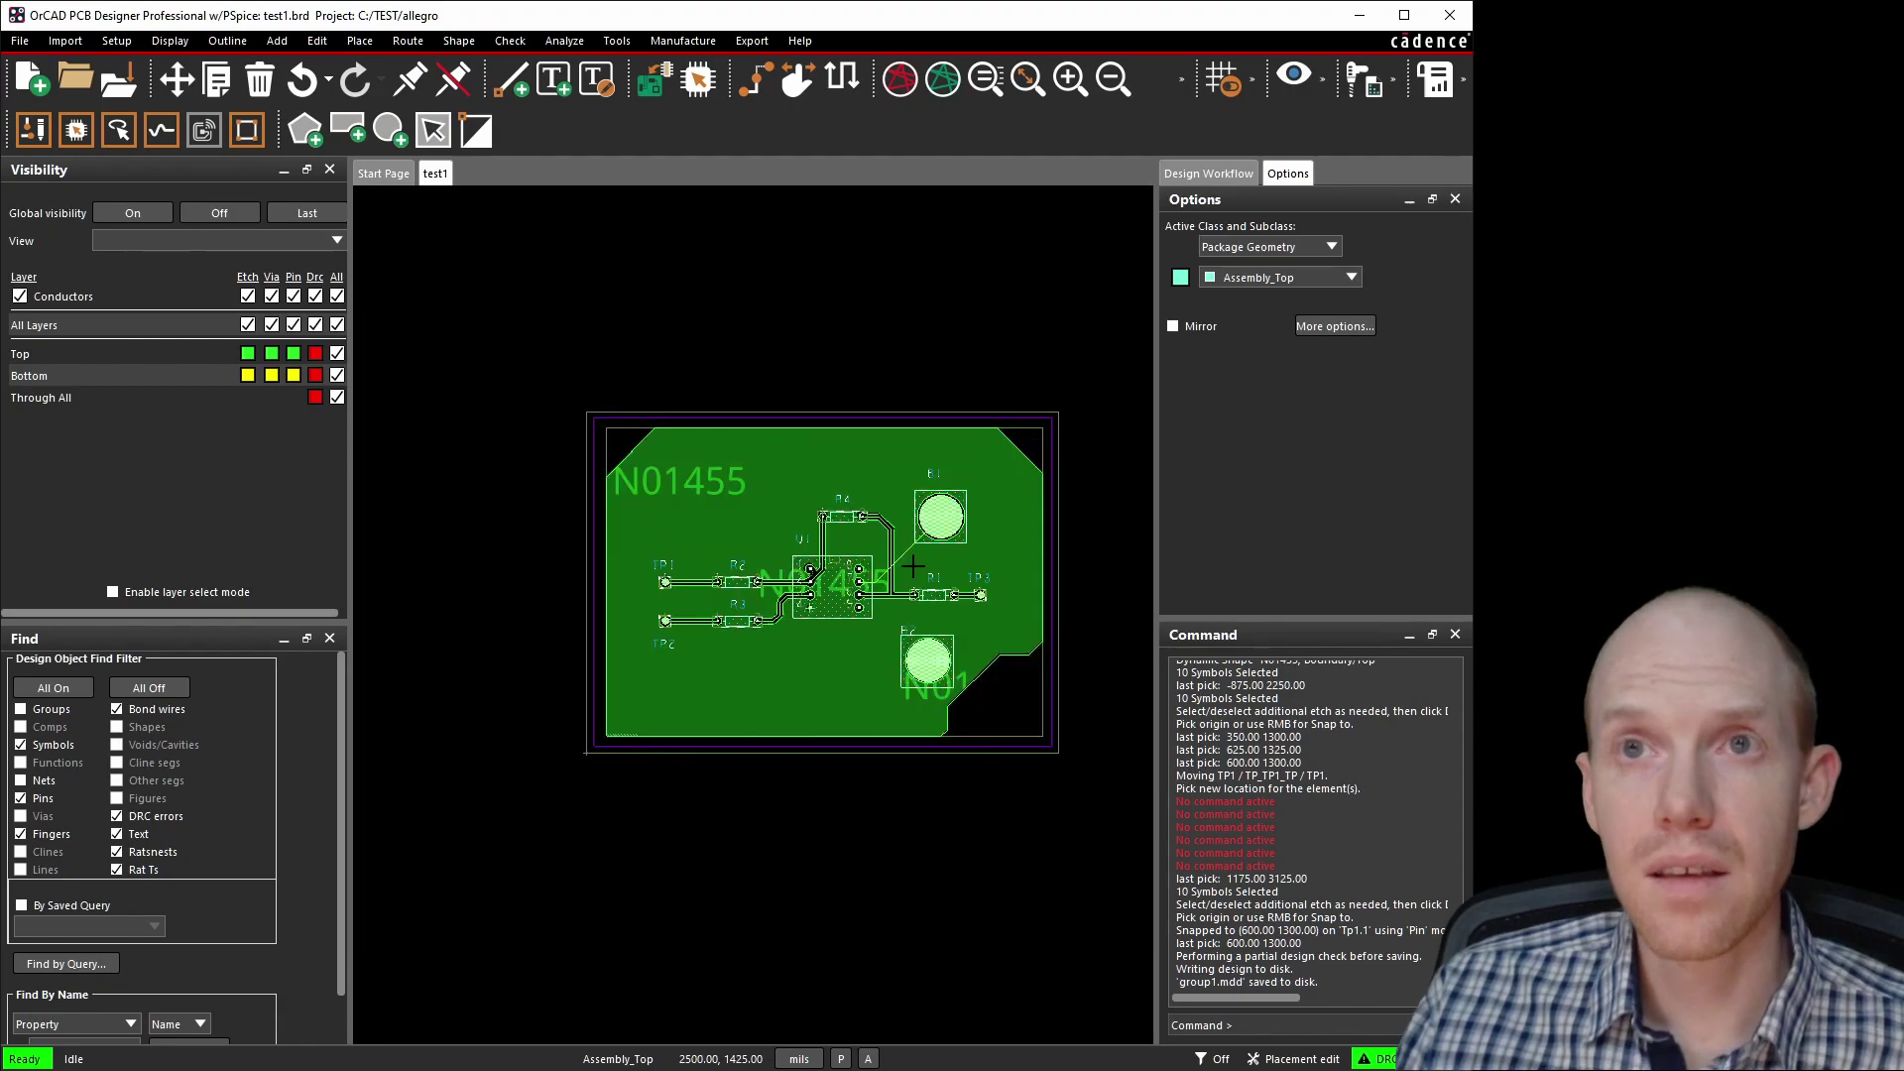
{"action": "left_click_drag", "start_coordinate": [556, 360], "coordinate": [1074, 822]}
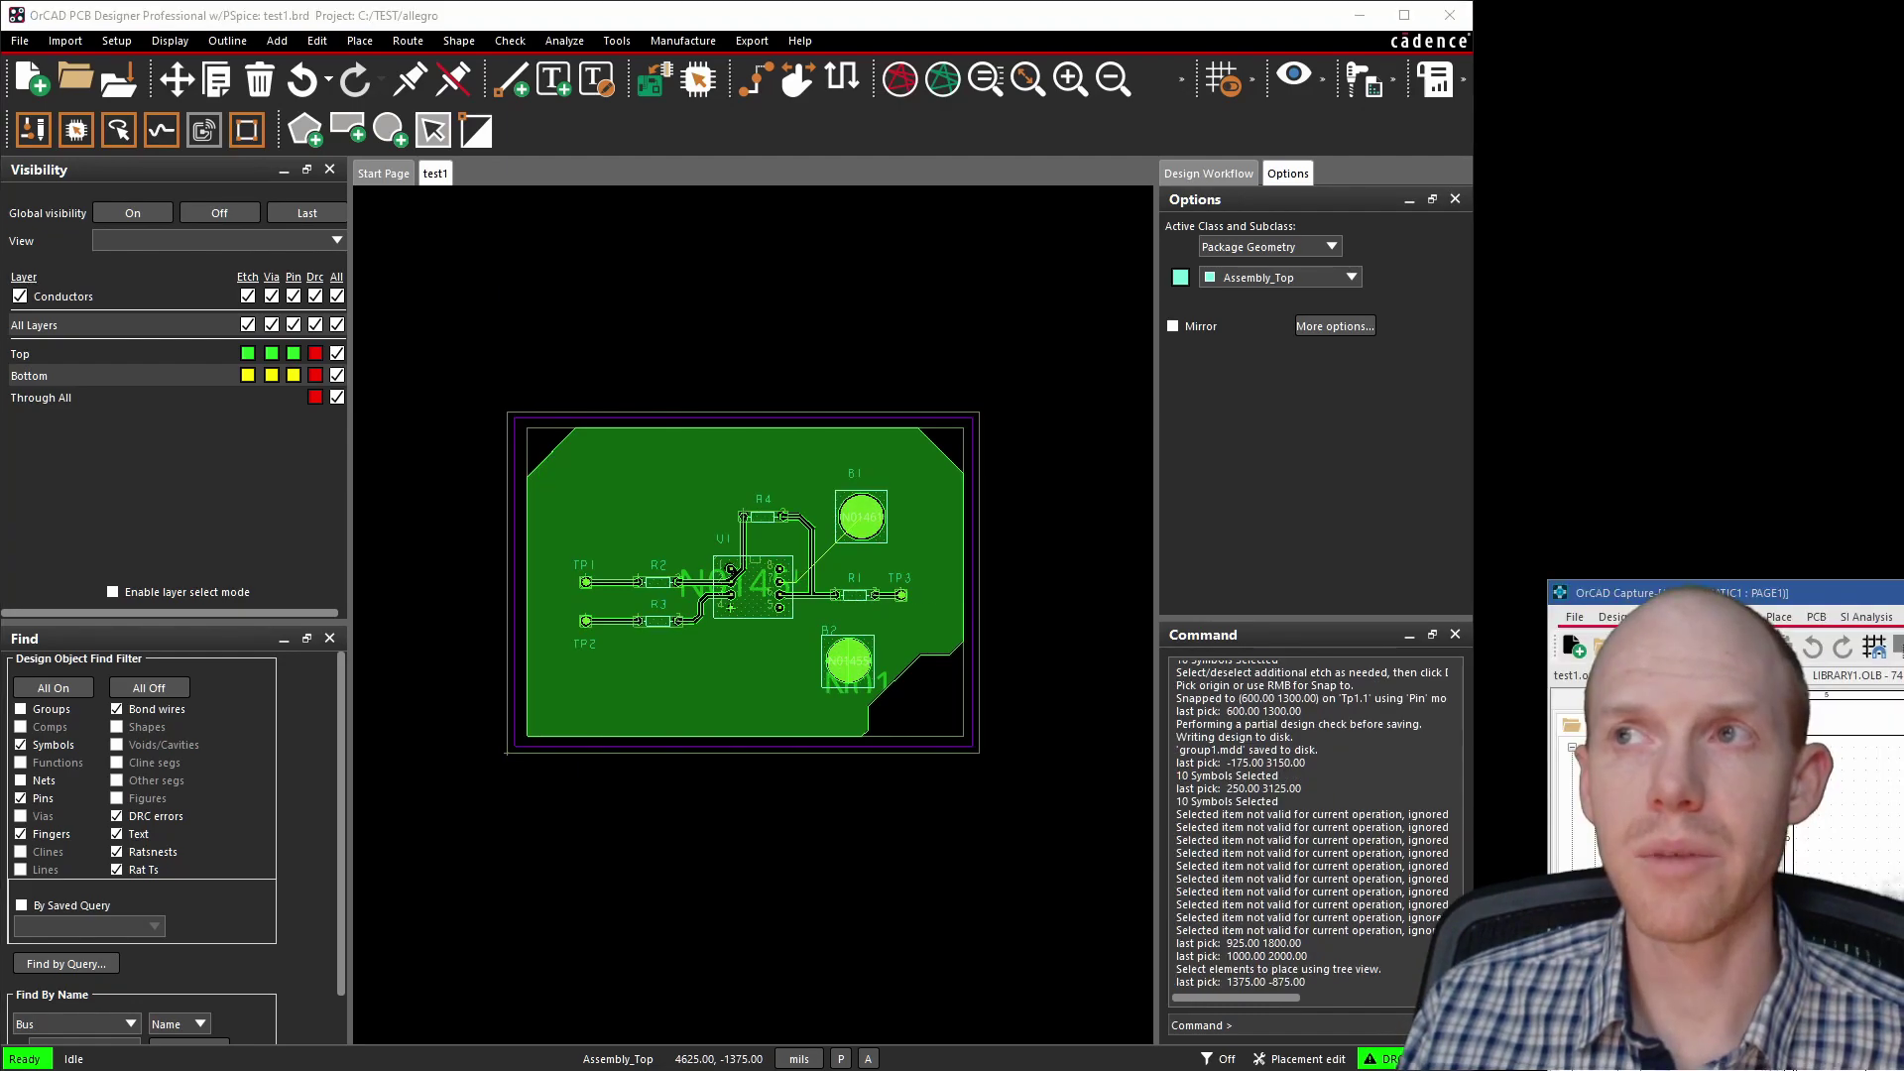
{"action": "left_click_drag", "start_coordinate": [1903, 590], "coordinate": [657, 70]}
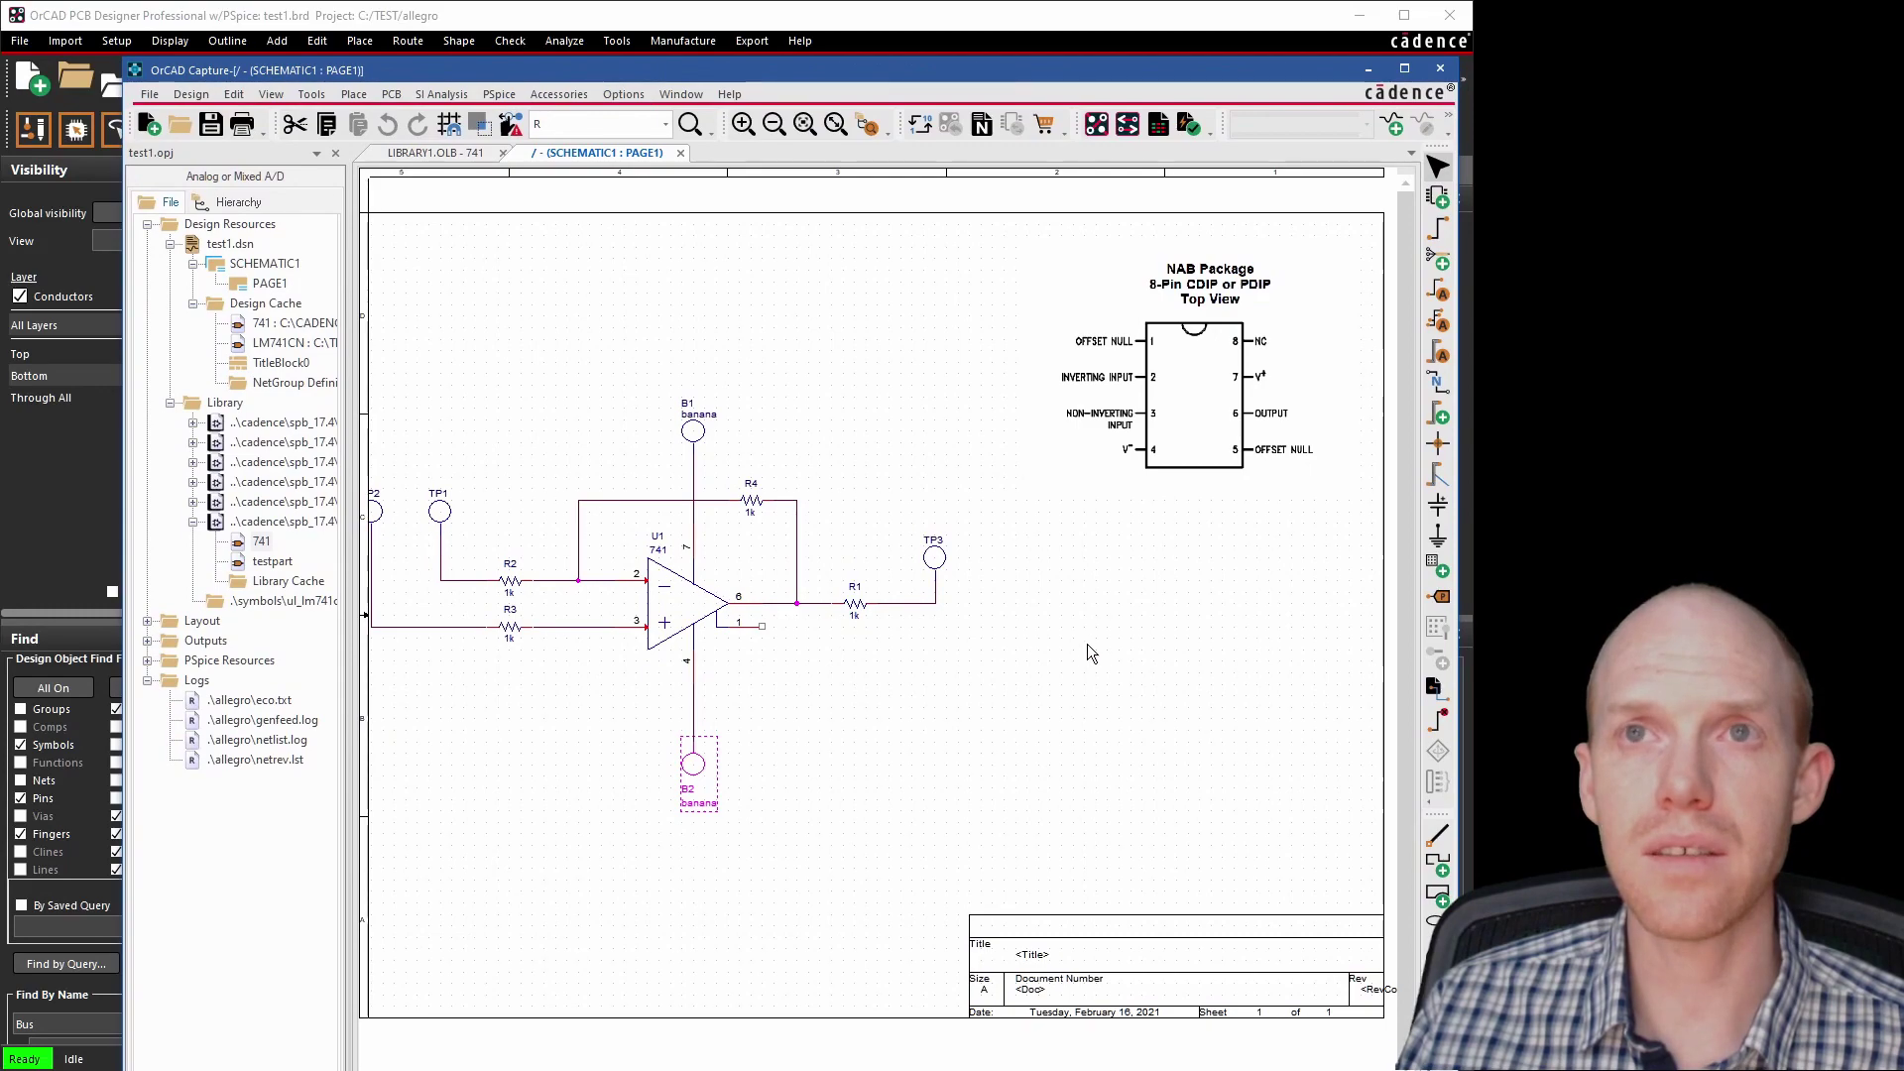
{"action": "scroll", "coordinate": [1087, 651], "scroll_direction": "down", "scroll_amount": 1, "text": "ctrl"}
{"action": "left_click_drag", "start_coordinate": [392, 406], "coordinate": [981, 845]}
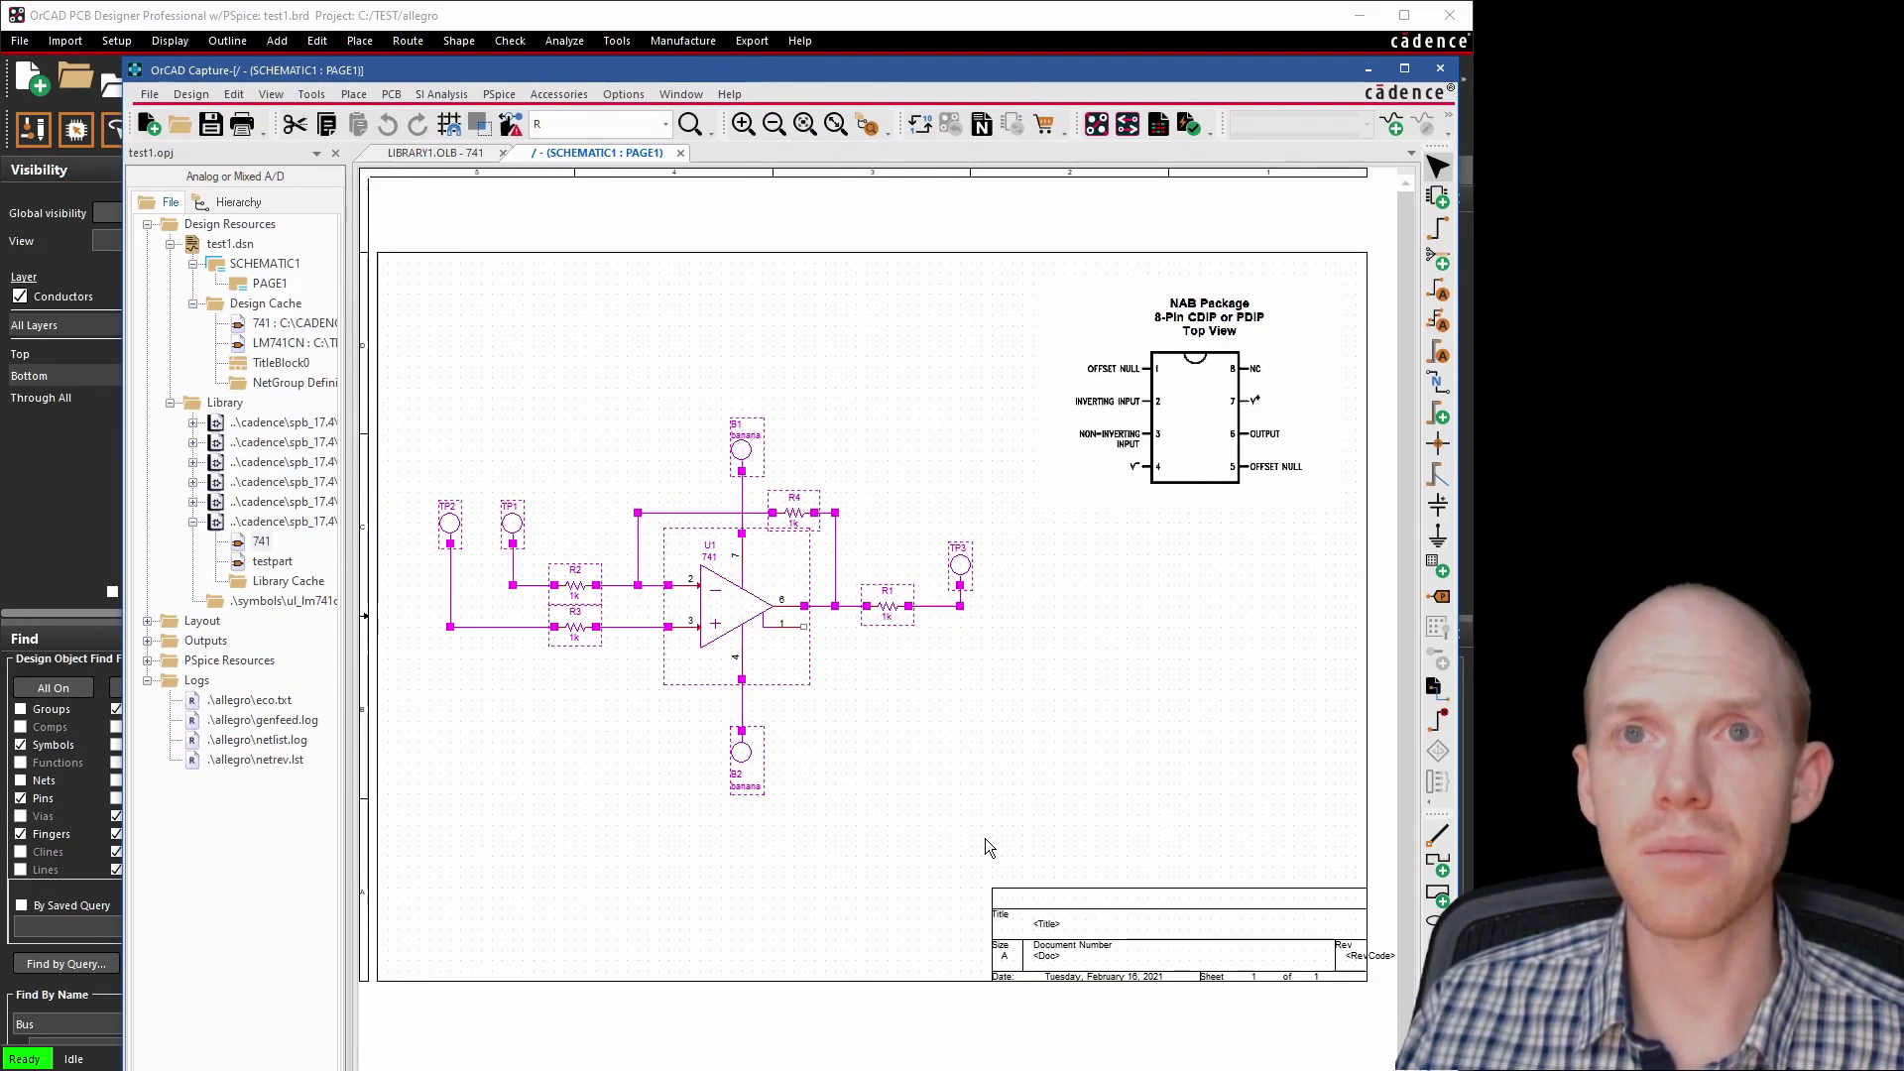
{"action": "key", "text": "ctrl+c"}
{"action": "key", "text": "ctrl+v"}
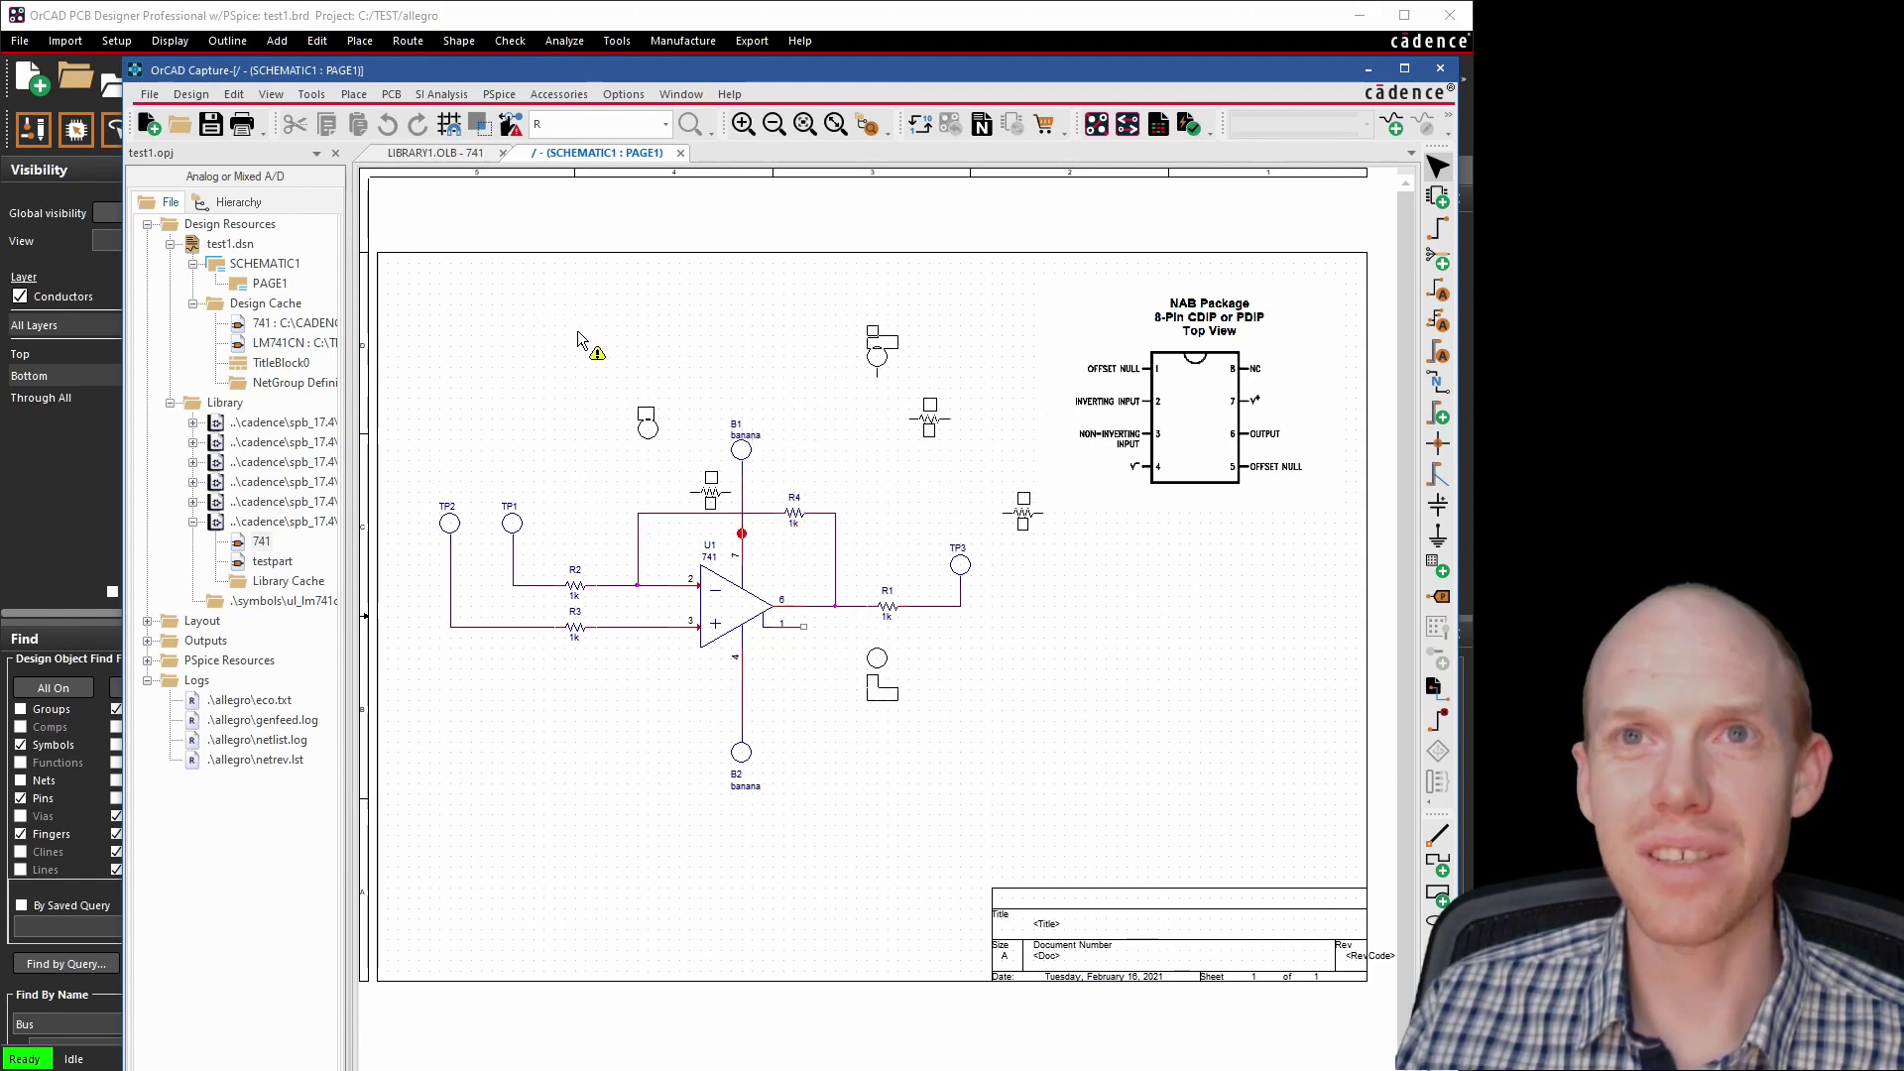
{"action": "left_click", "coordinate": [839, 551]}
{"action": "left_click", "coordinate": [968, 433]}
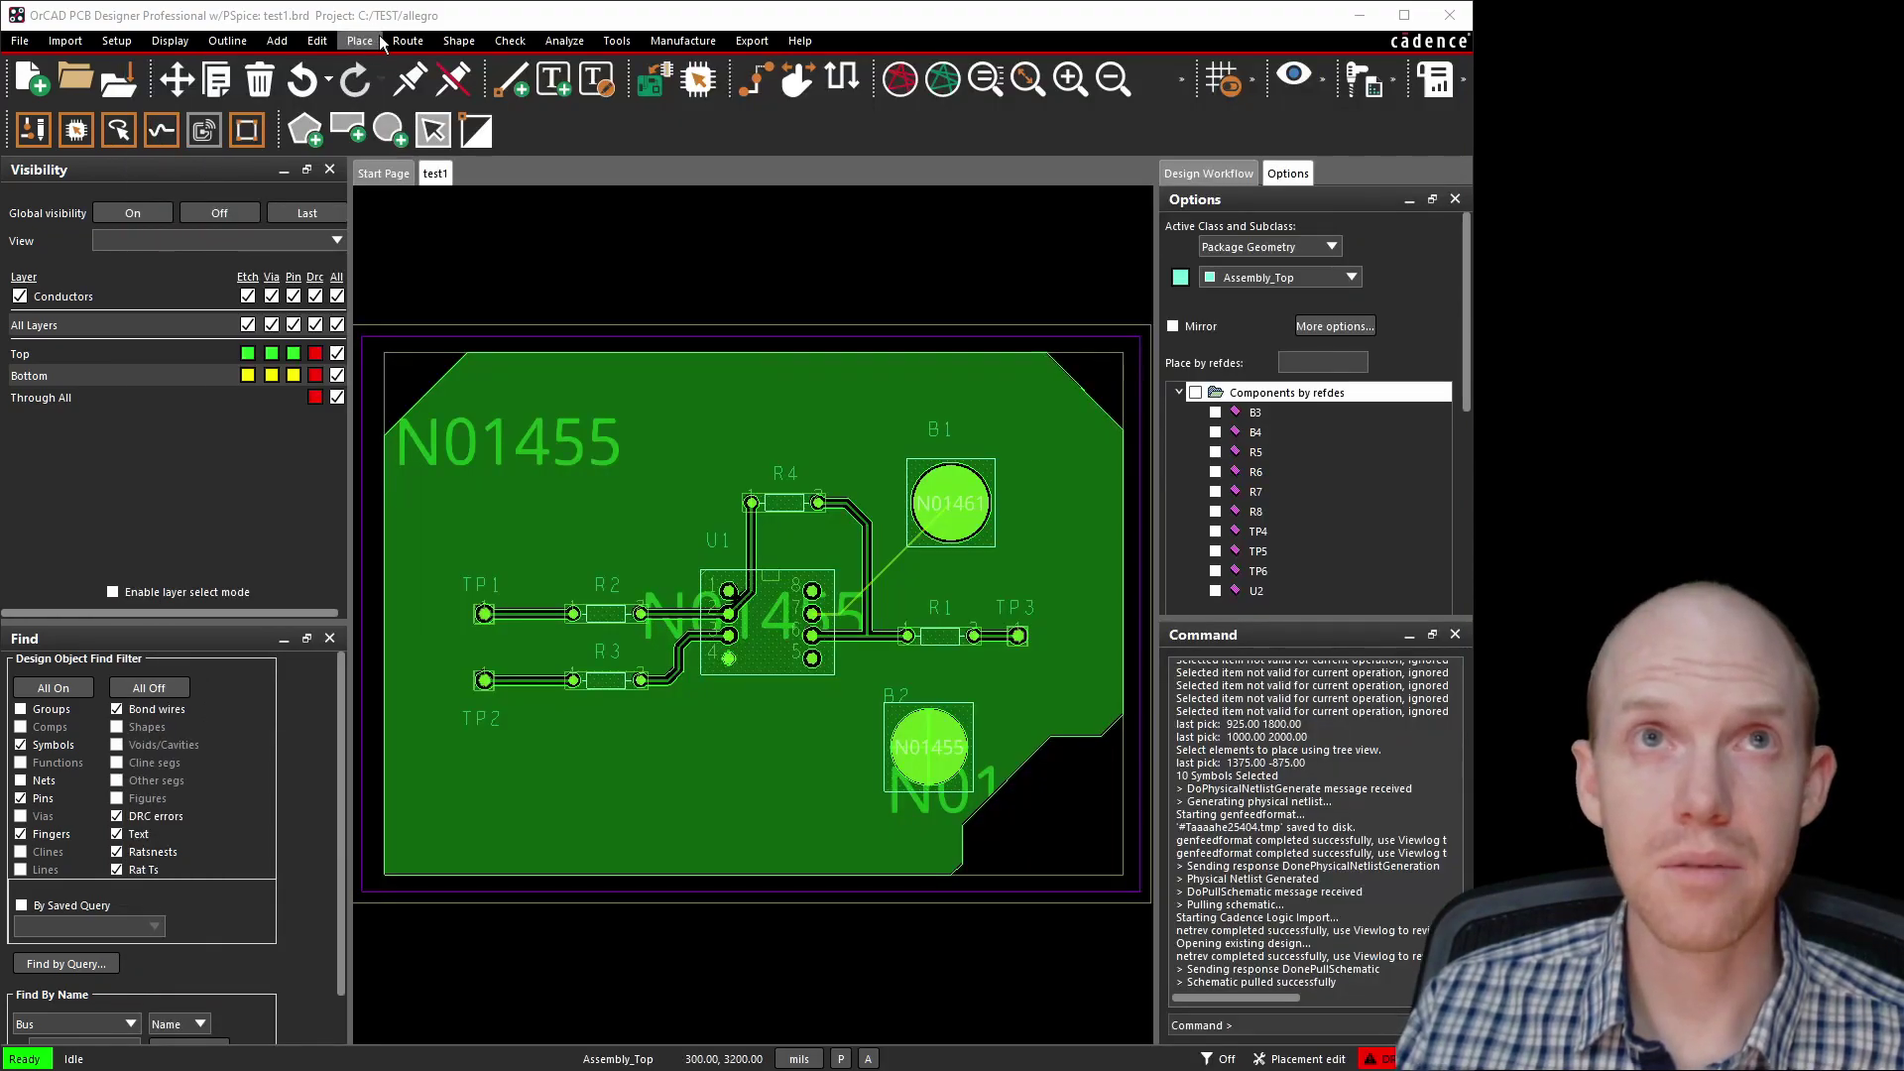
Start manual placement in PCB Designer with all unplaced components by refdes checked, and hide the placement dialog.
{"action": "left_click", "coordinate": [359, 40]}
{"action": "left_click", "coordinate": [401, 65]}
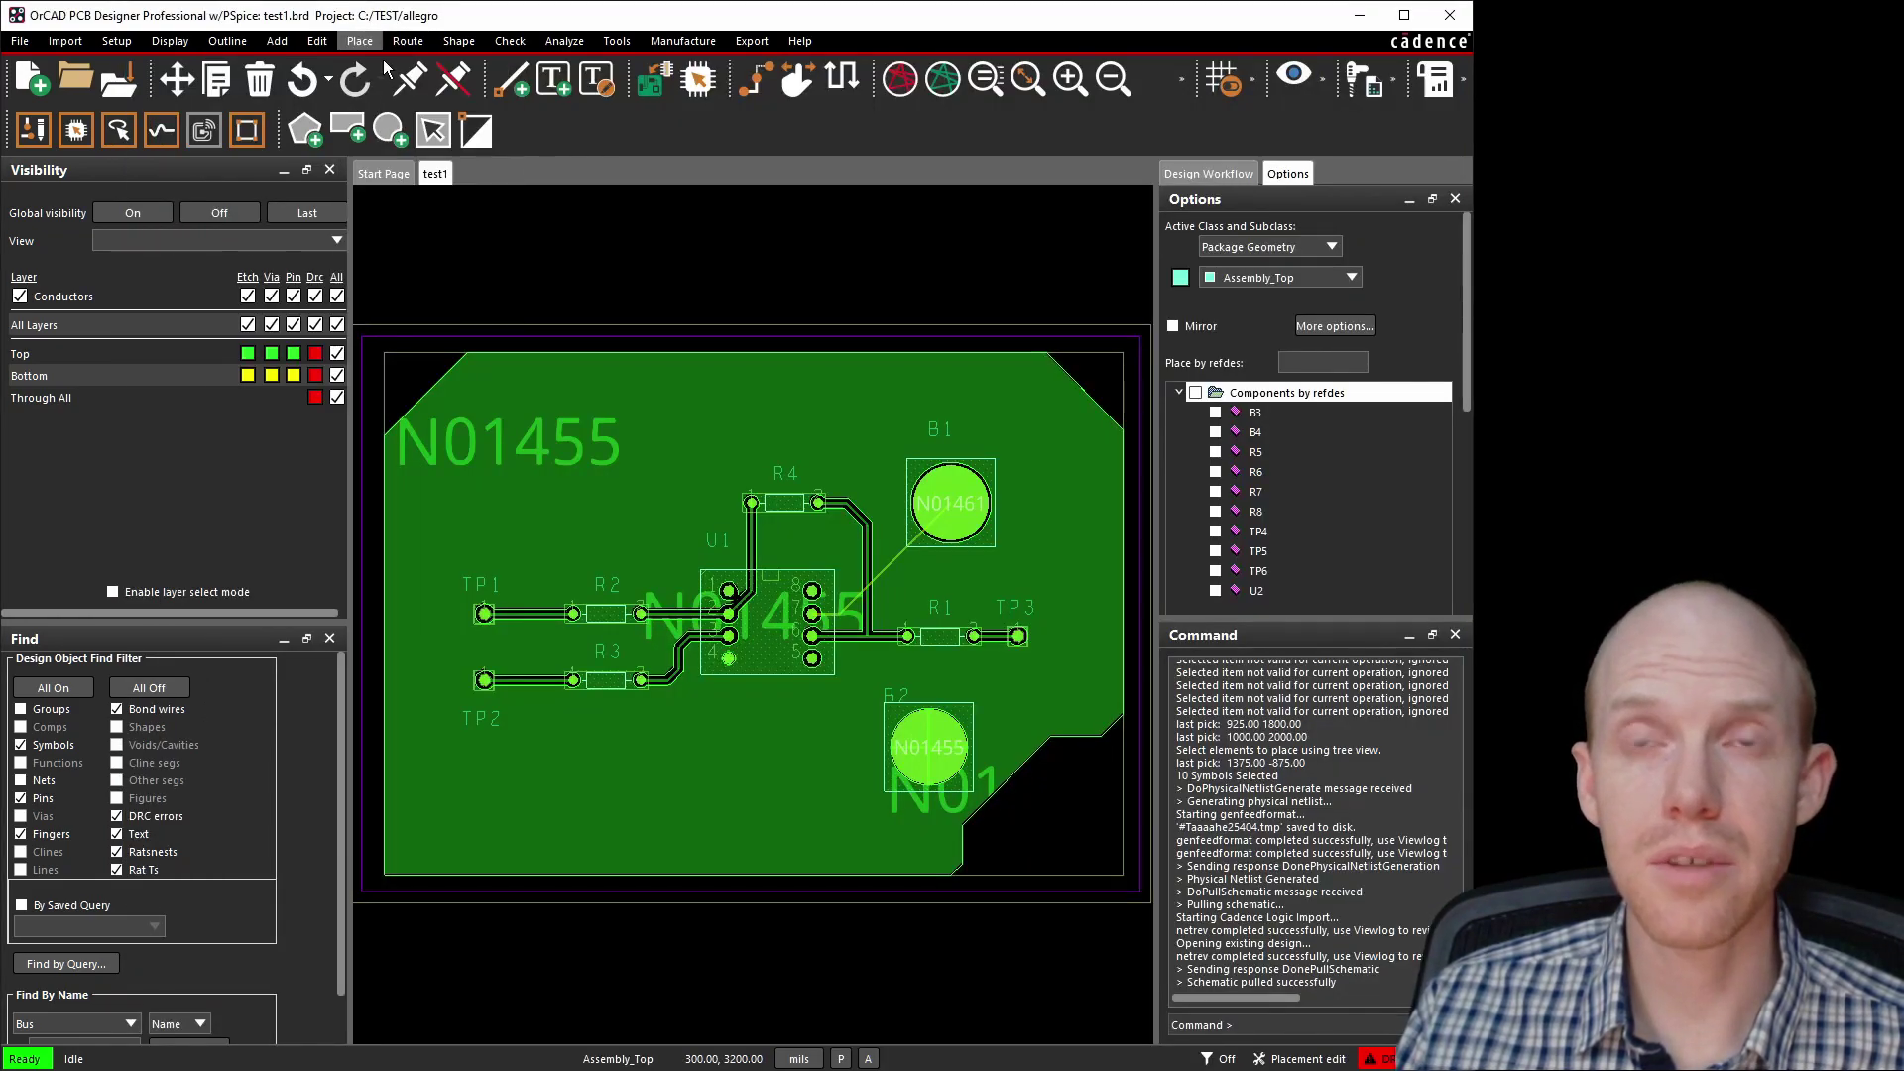
{"action": "left_click", "coordinate": [425, 373]}
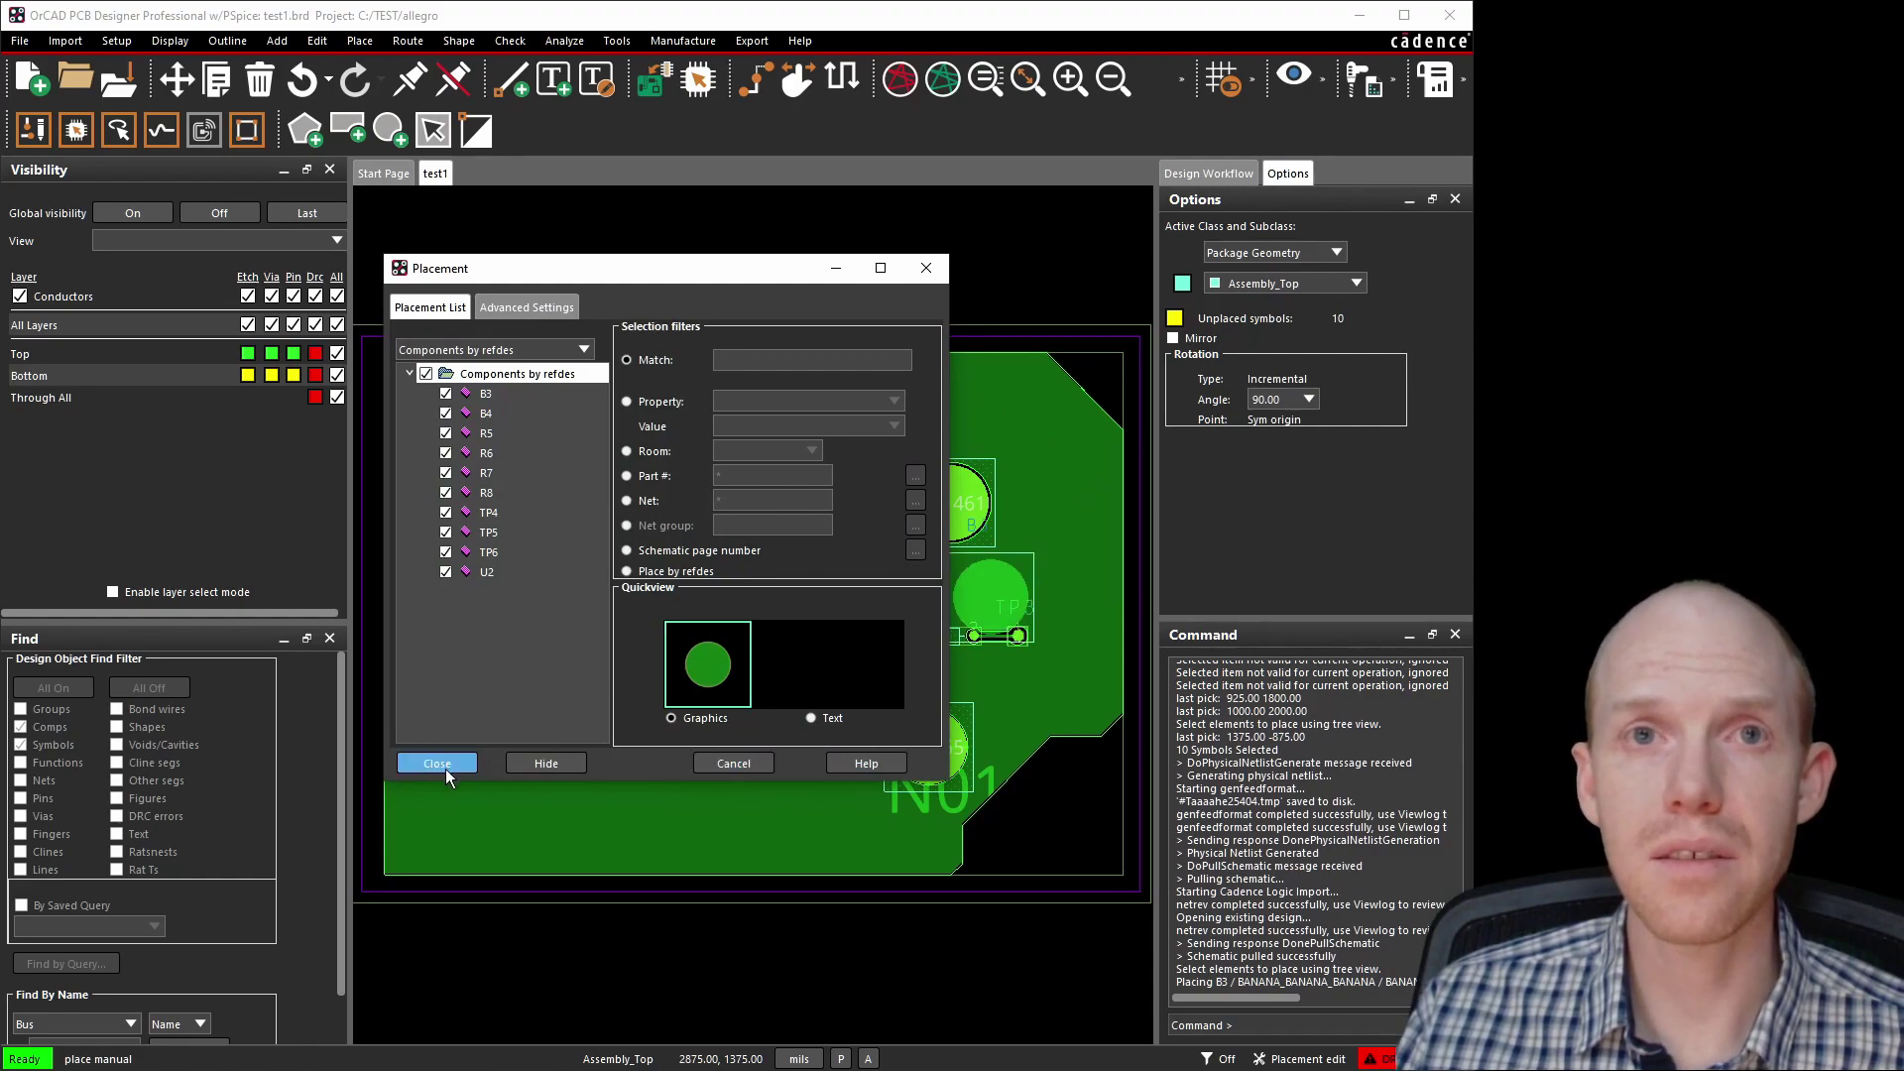
{"action": "left_click", "coordinate": [546, 763]}
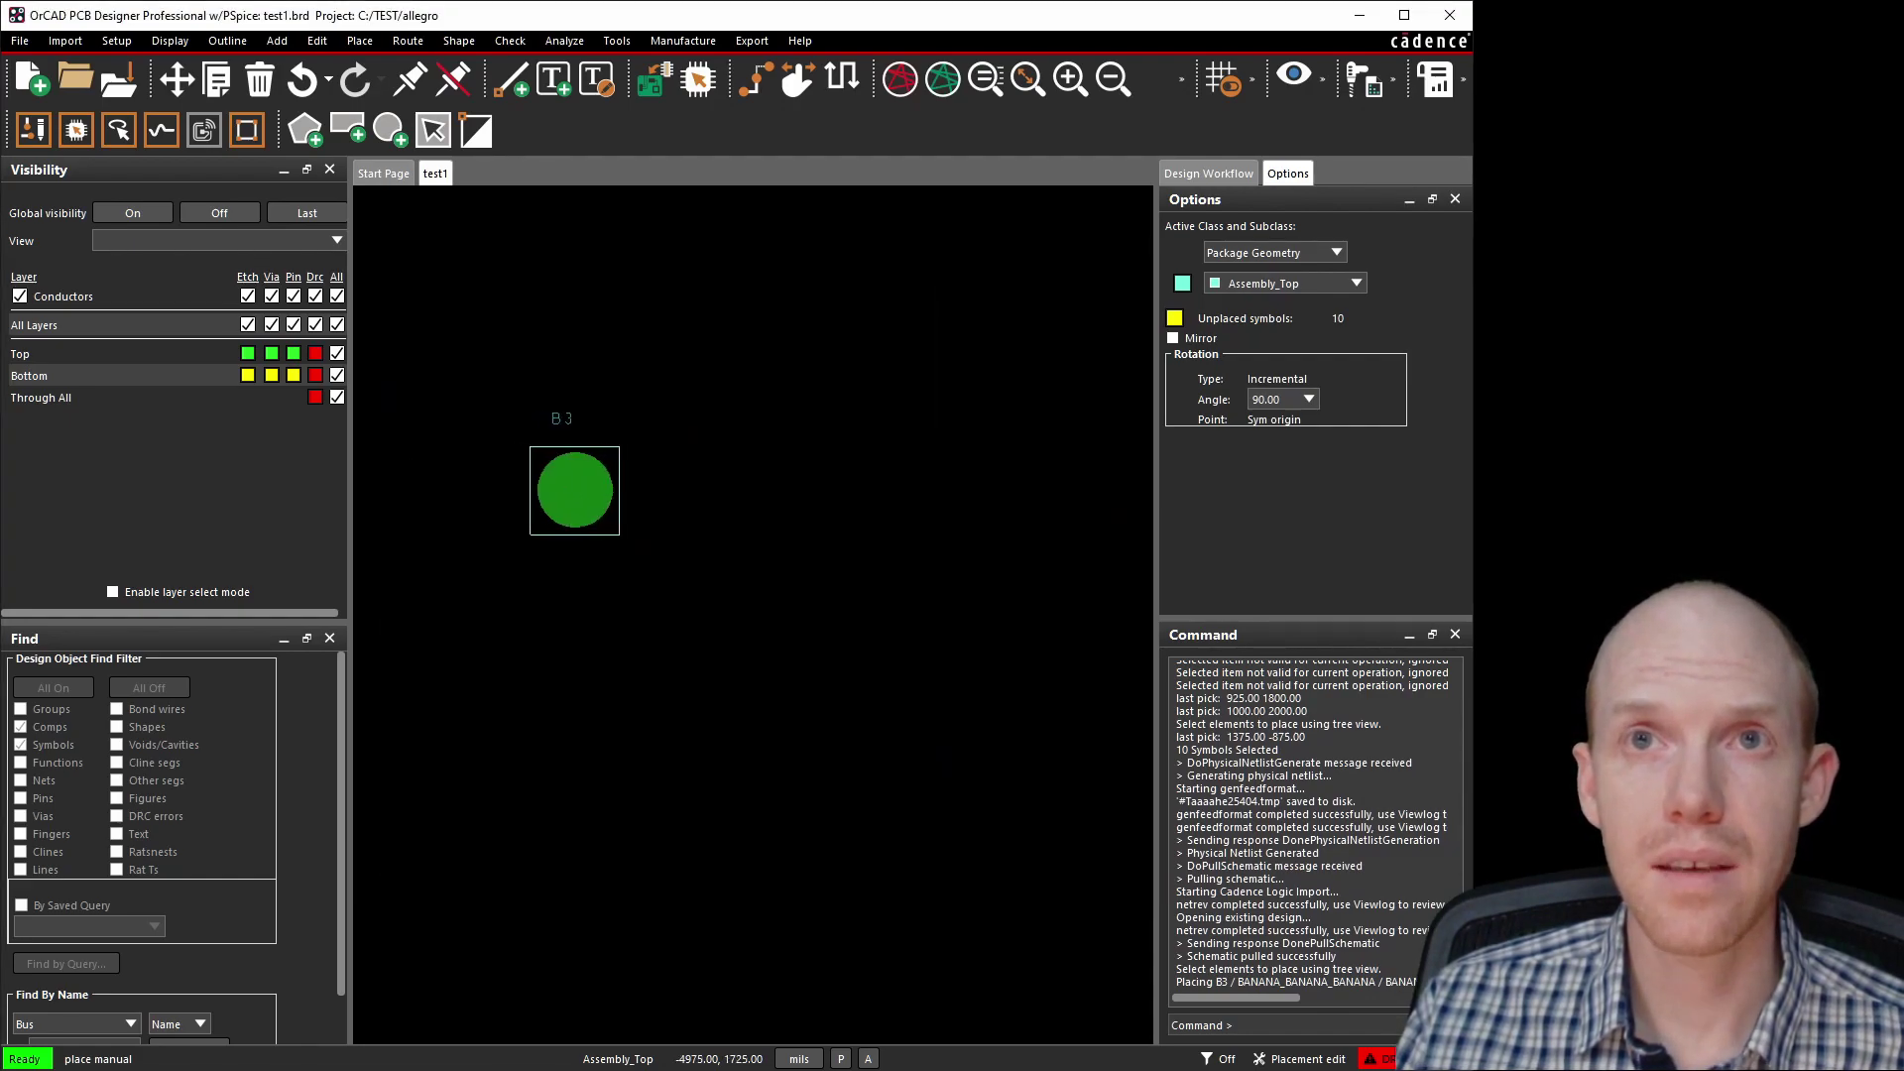
Place B3, B4, R5 to R8, TP4 to TP6 and U2 loosely in the empty area outside the board, and end placement.
{"action": "scroll", "coordinate": [735, 479], "scroll_direction": "down", "scroll_amount": 2}
{"action": "scroll", "coordinate": [737, 459], "scroll_direction": "up", "scroll_amount": 1}
{"action": "left_click", "coordinate": [692, 445]}
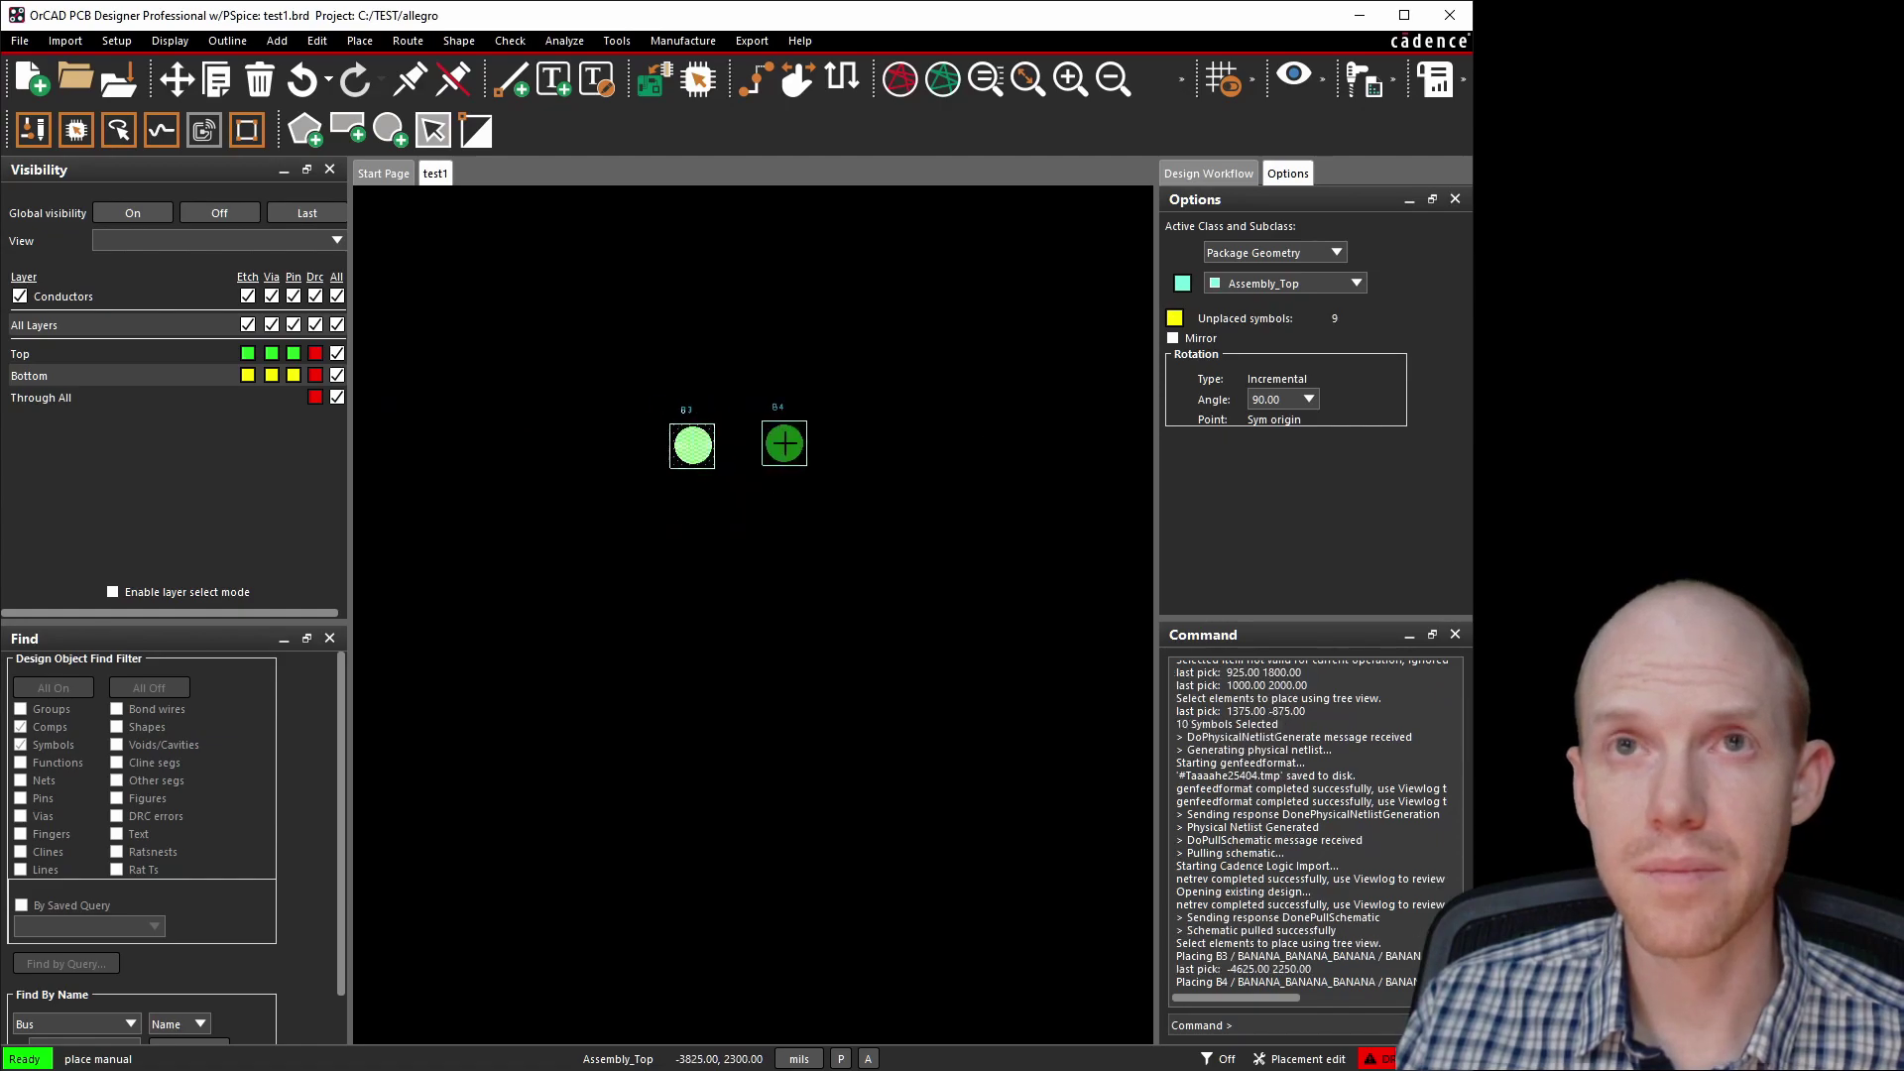
{"action": "left_click", "coordinate": [809, 453]}
{"action": "left_click", "coordinate": [920, 456]}
{"action": "left_click", "coordinate": [945, 545]}
{"action": "left_click", "coordinate": [881, 634]}
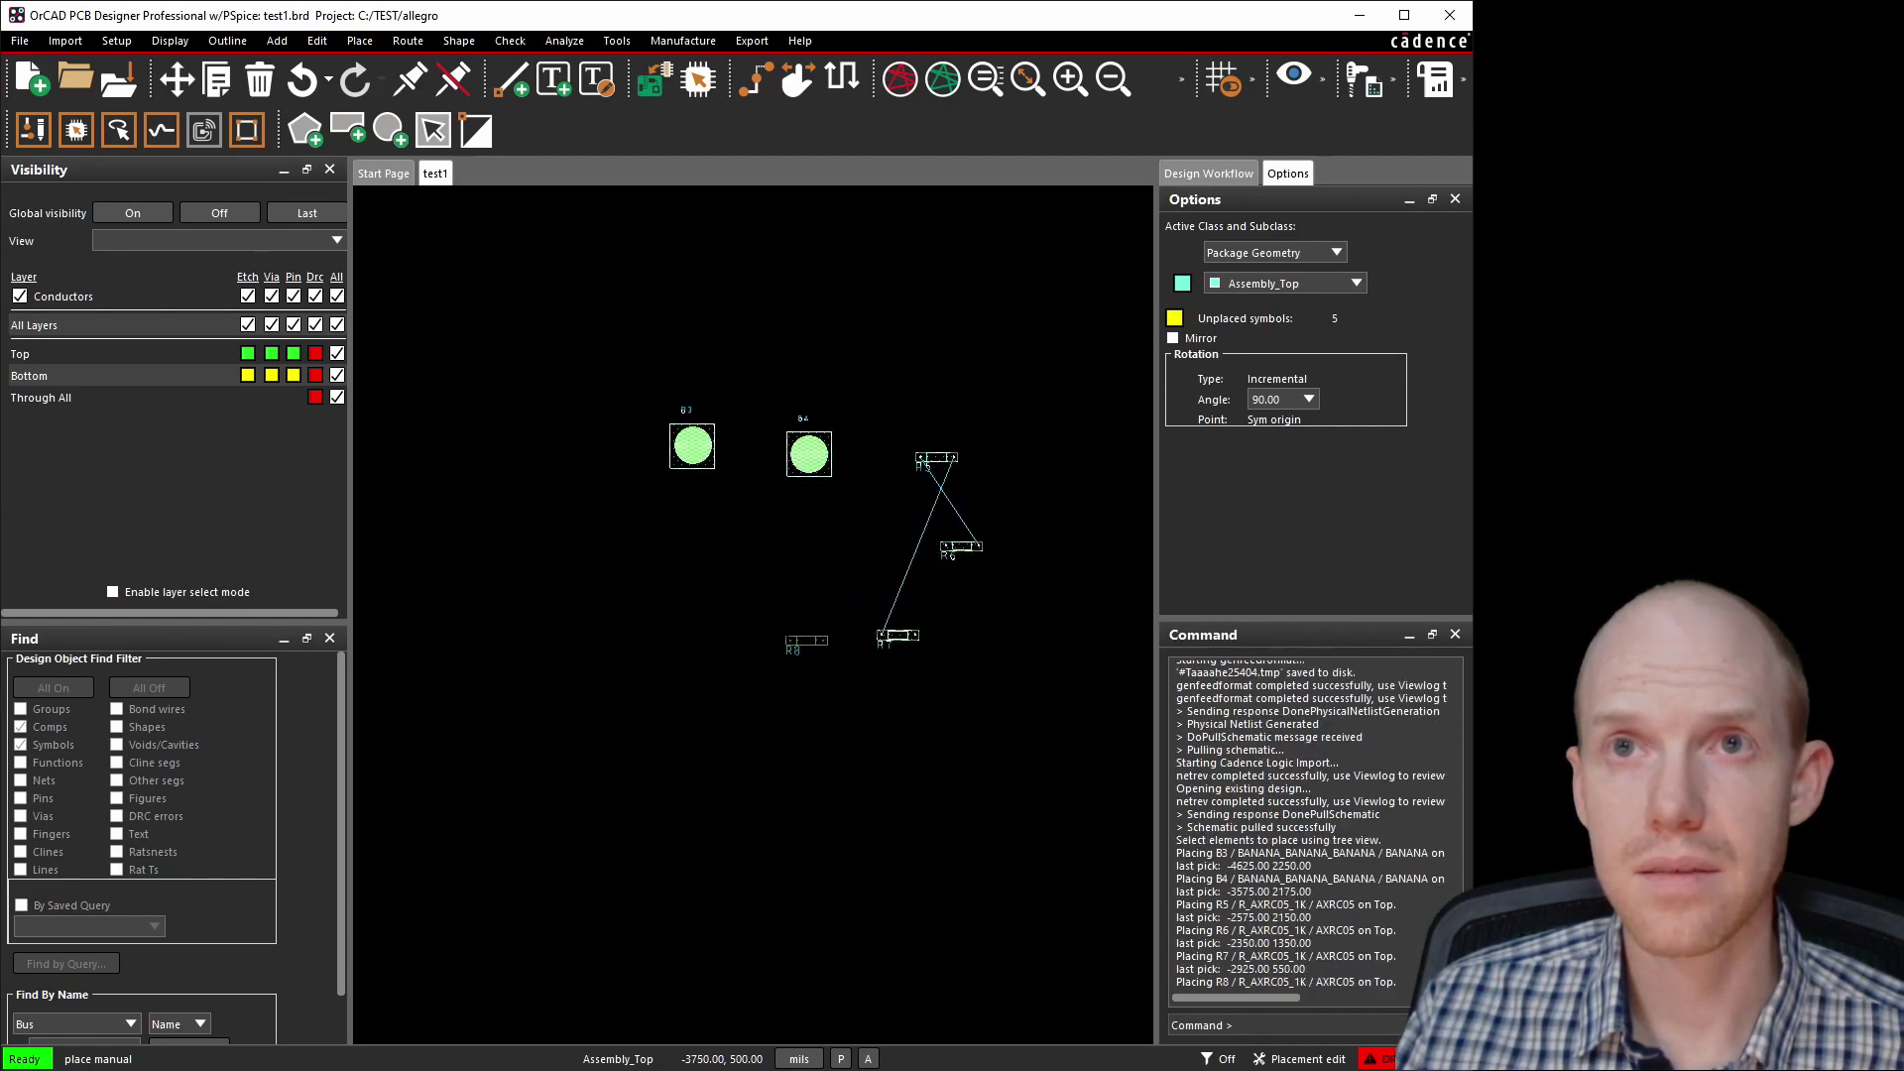
{"action": "left_click", "coordinate": [767, 610]}
{"action": "left_click", "coordinate": [654, 510]}
{"action": "left_click", "coordinate": [672, 638]}
{"action": "left_click", "coordinate": [801, 737]}
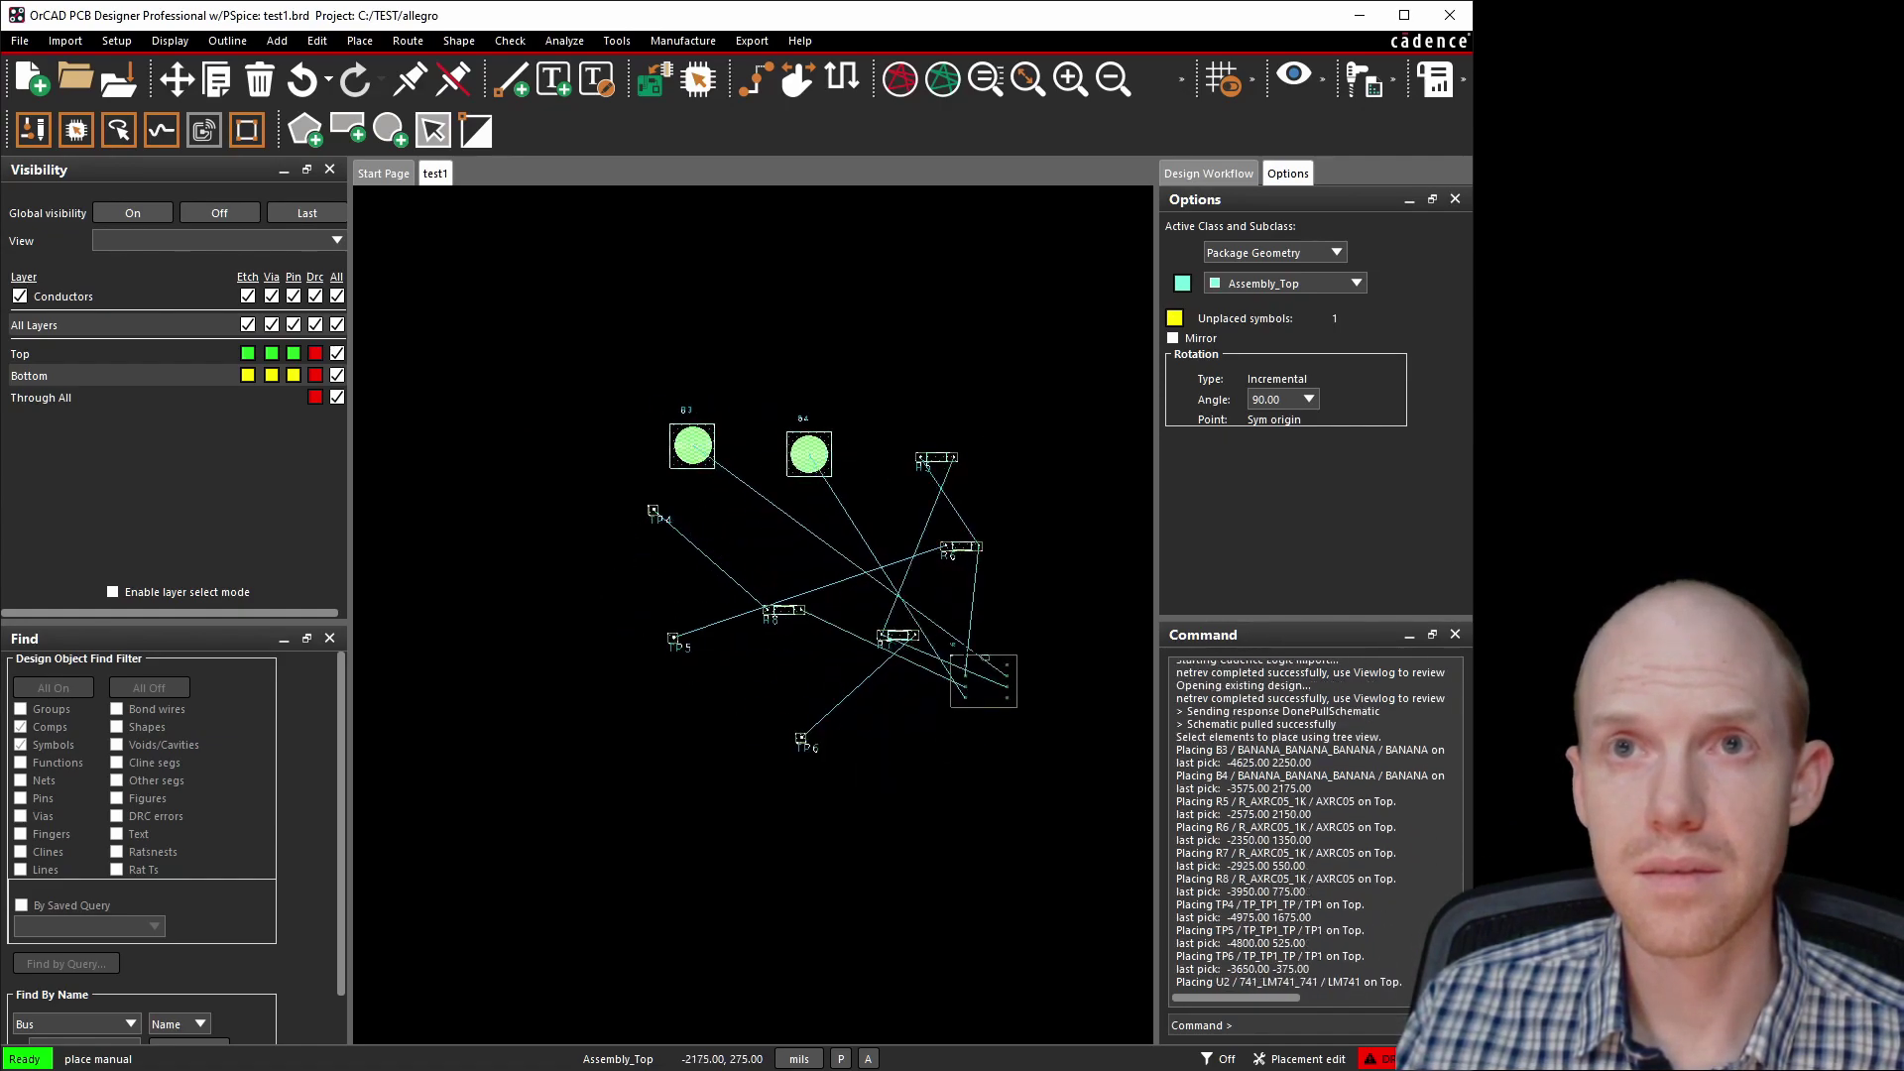
{"action": "left_click", "coordinate": [965, 651]}
{"action": "left_click", "coordinate": [728, 338]}
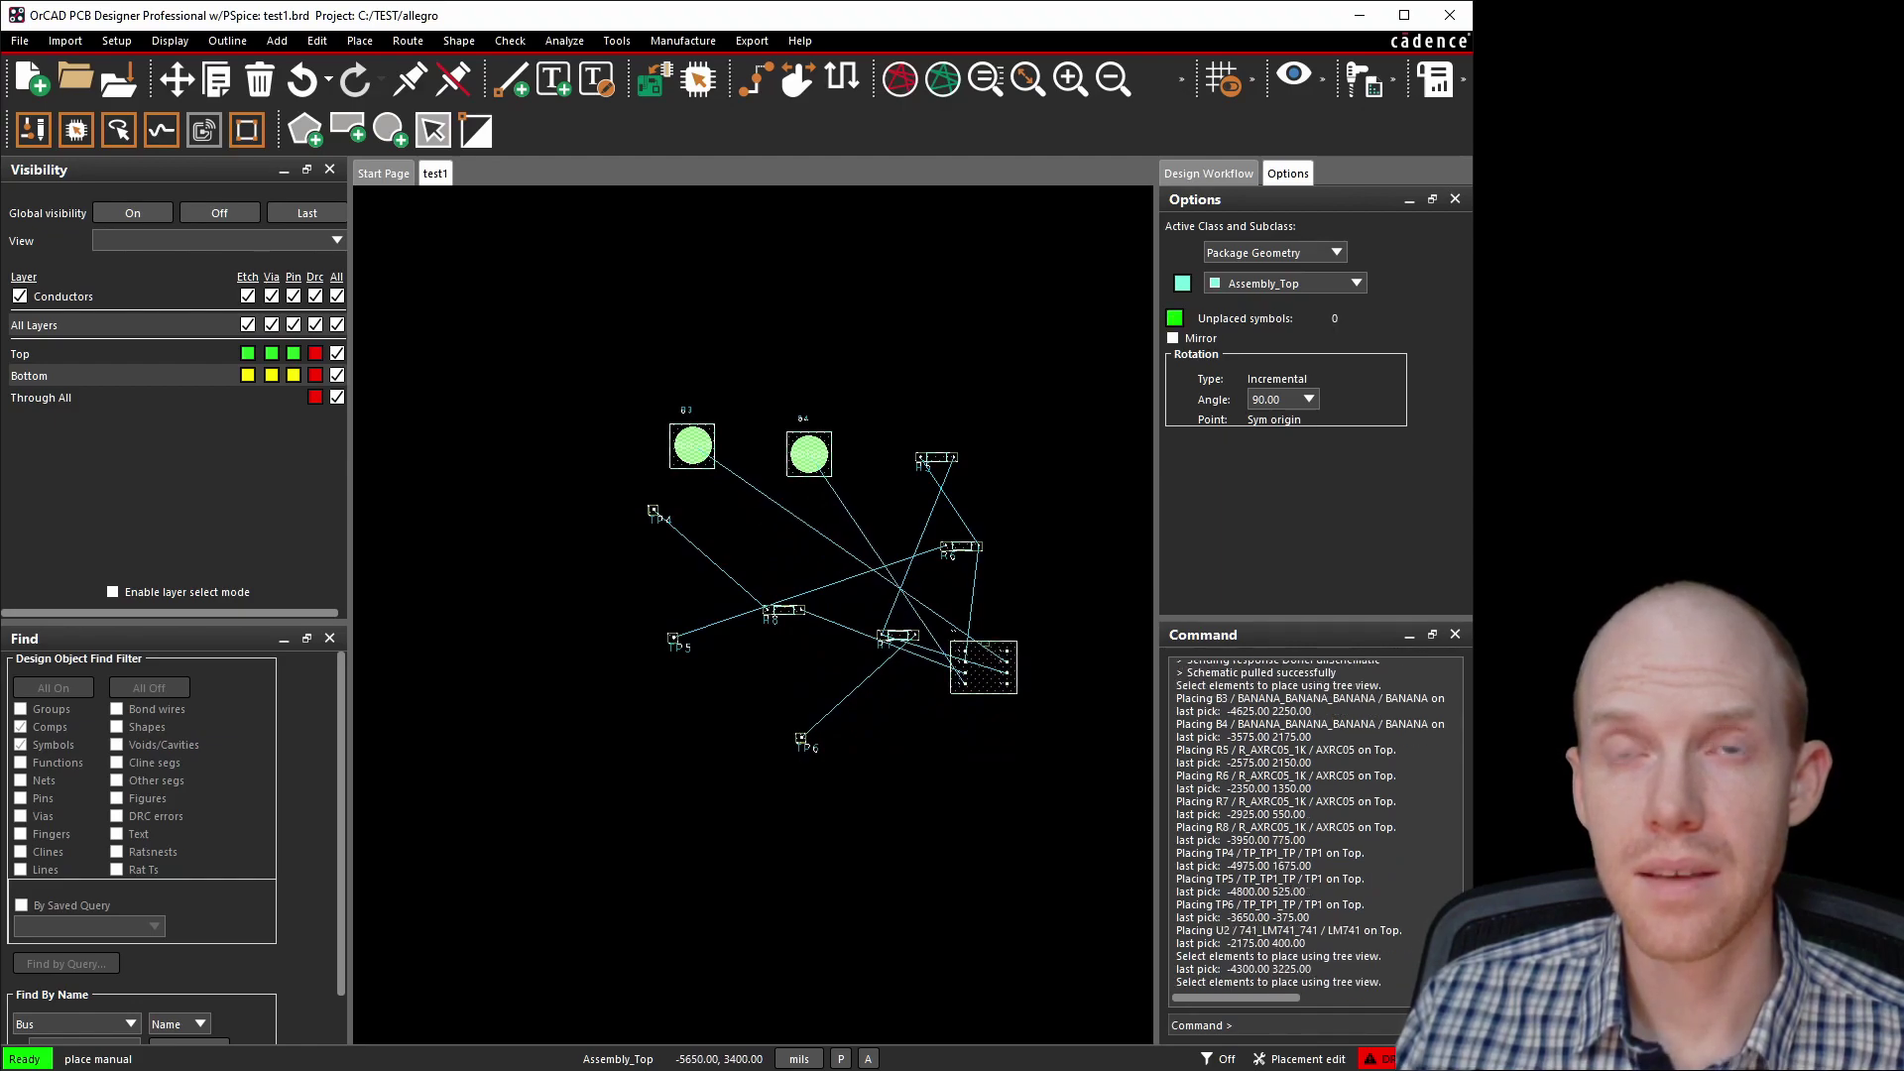
{"action": "left_click", "coordinate": [579, 318]}
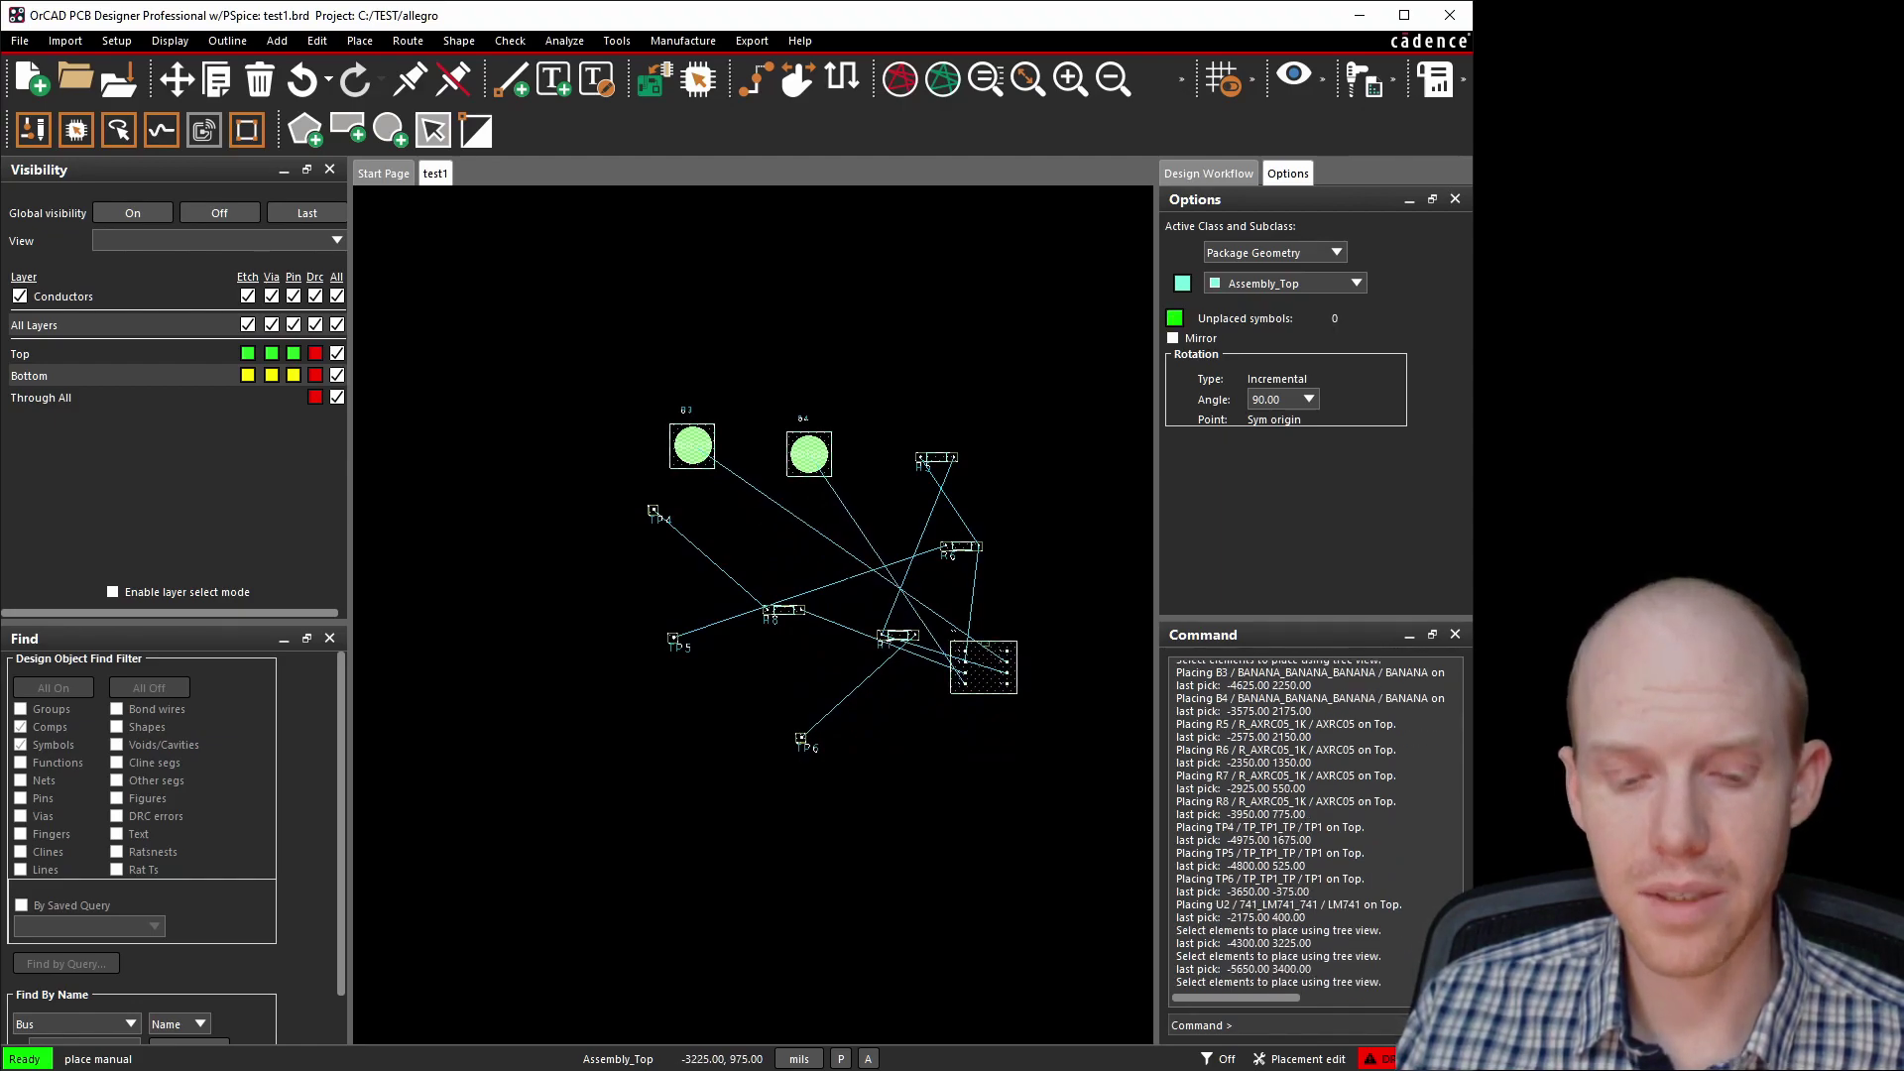
{"action": "key", "text": "Escape"}
Select all the newly placed components and apply the GROUP1 place replicate module to them.
{"action": "left_click_drag", "start_coordinate": [515, 321], "coordinate": [1092, 806]}
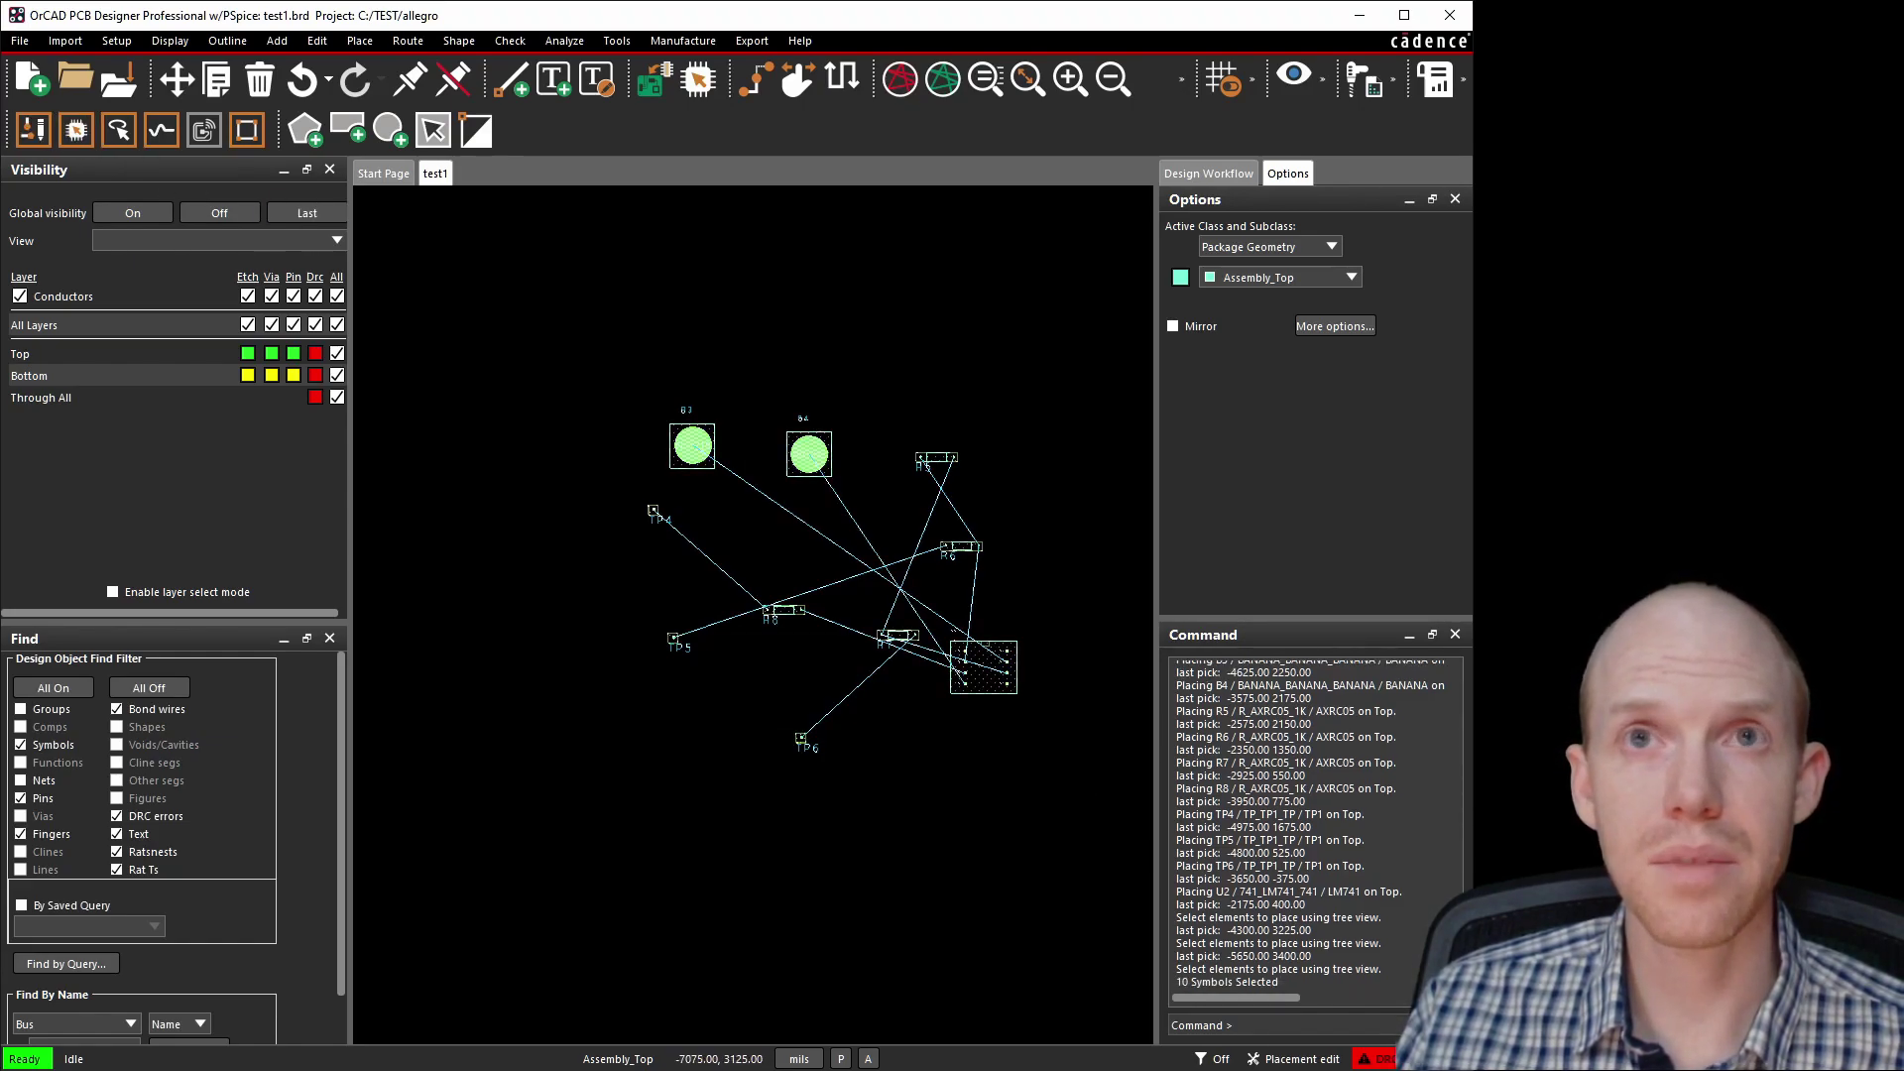
{"action": "right_click", "coordinate": [694, 452]}
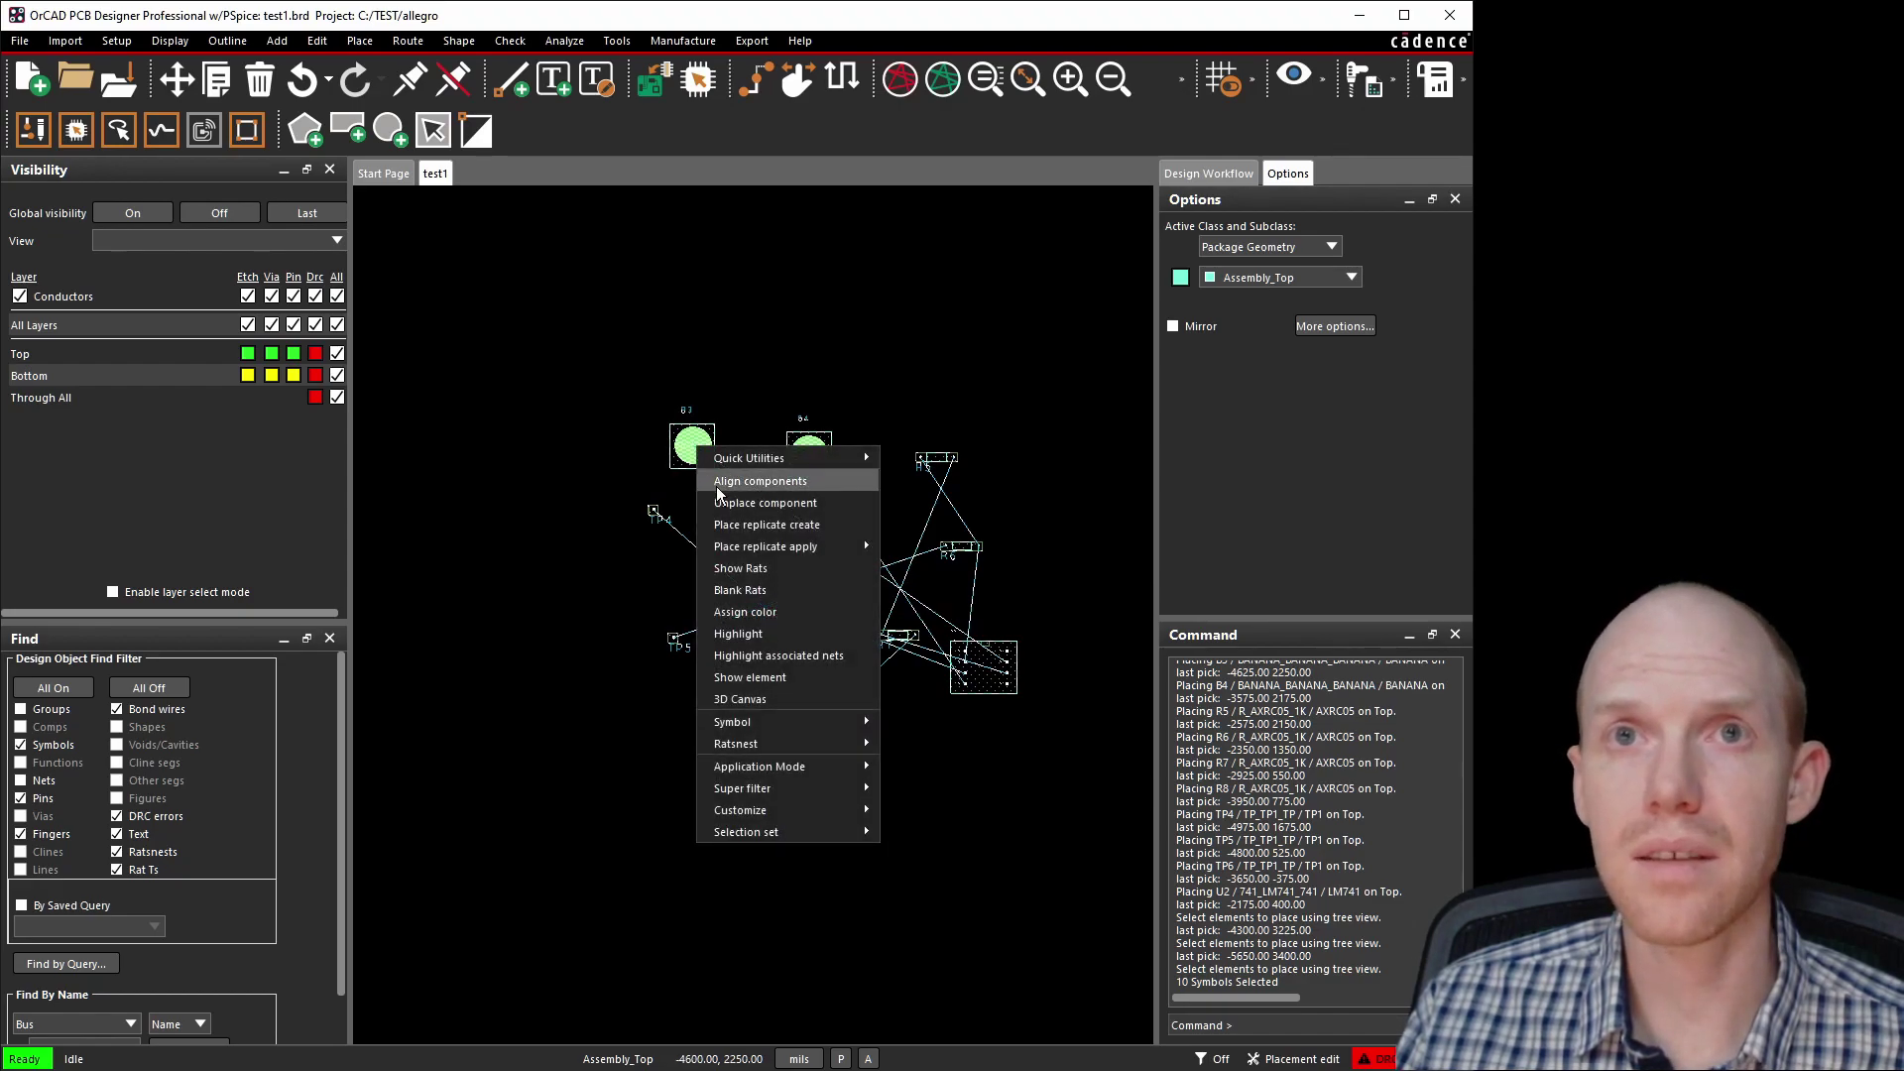
{"action": "mouse_move", "coordinate": [778, 552]}
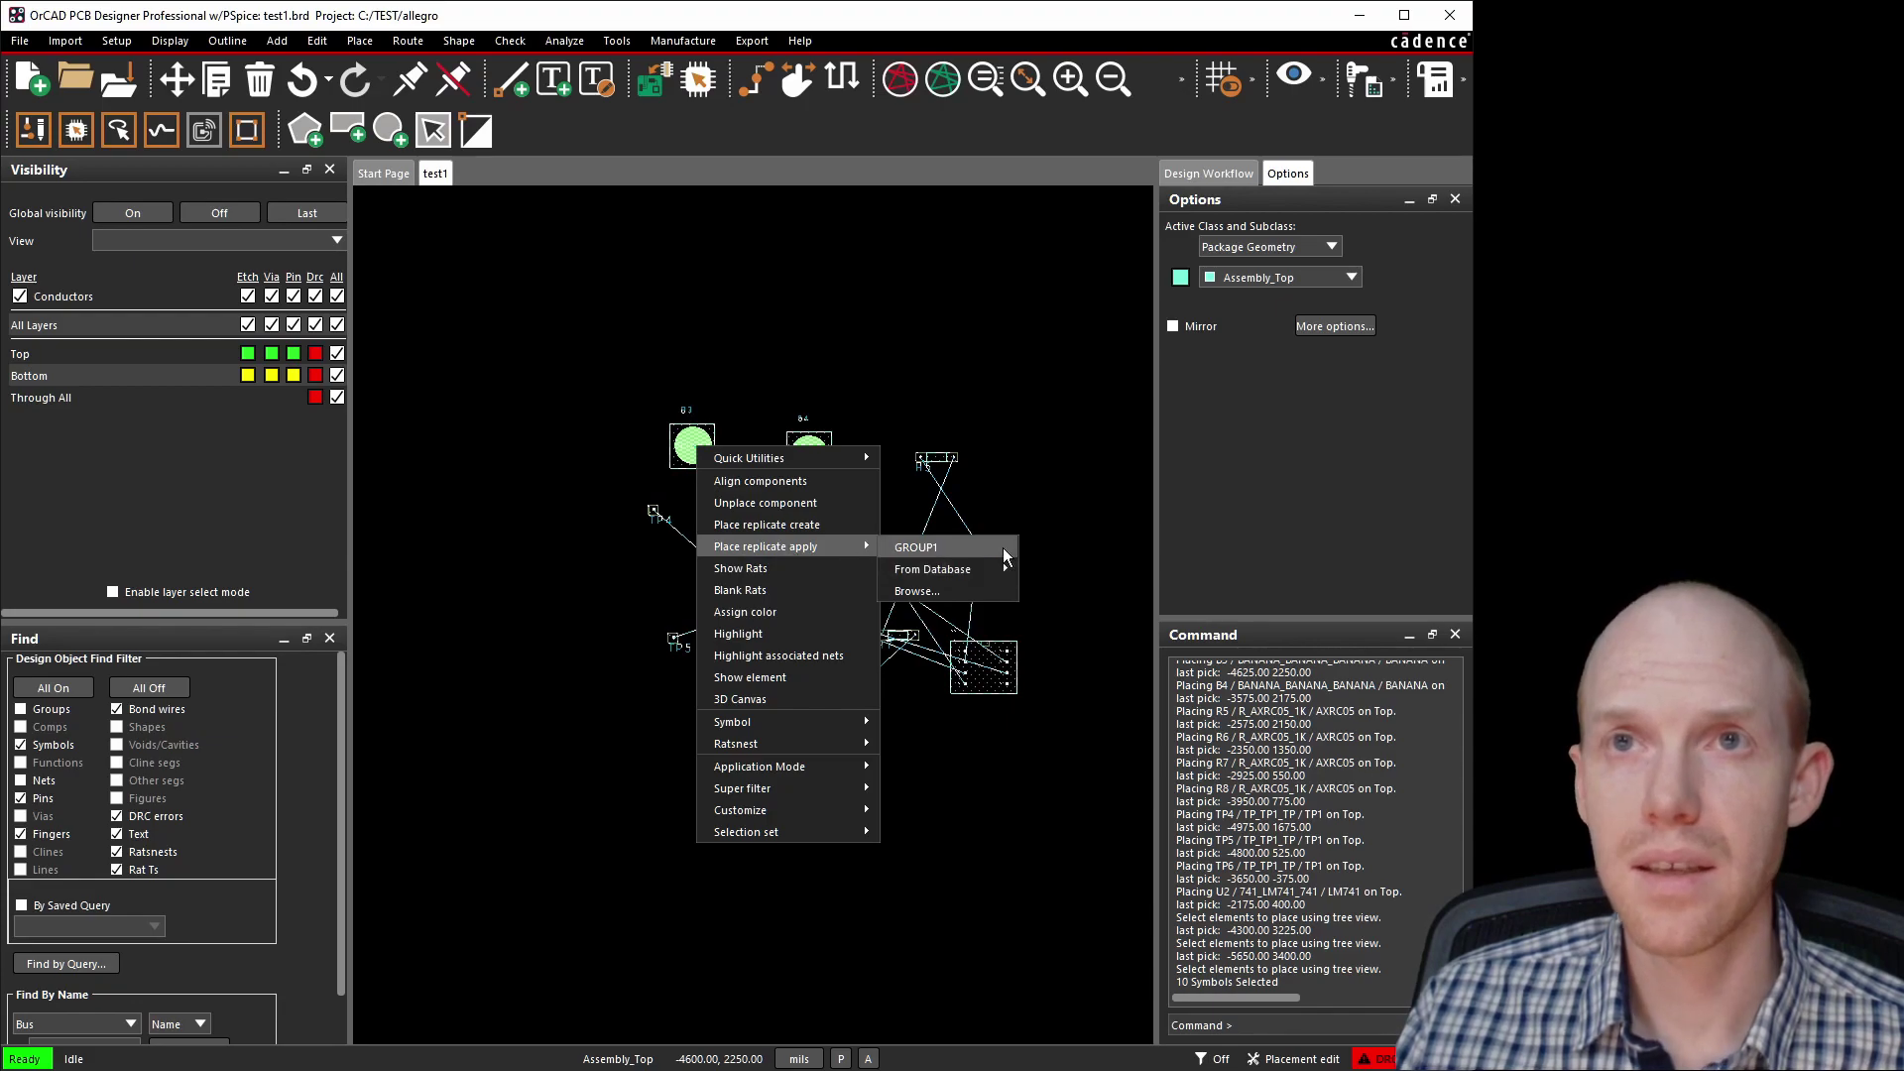
{"action": "left_click", "coordinate": [917, 548]}
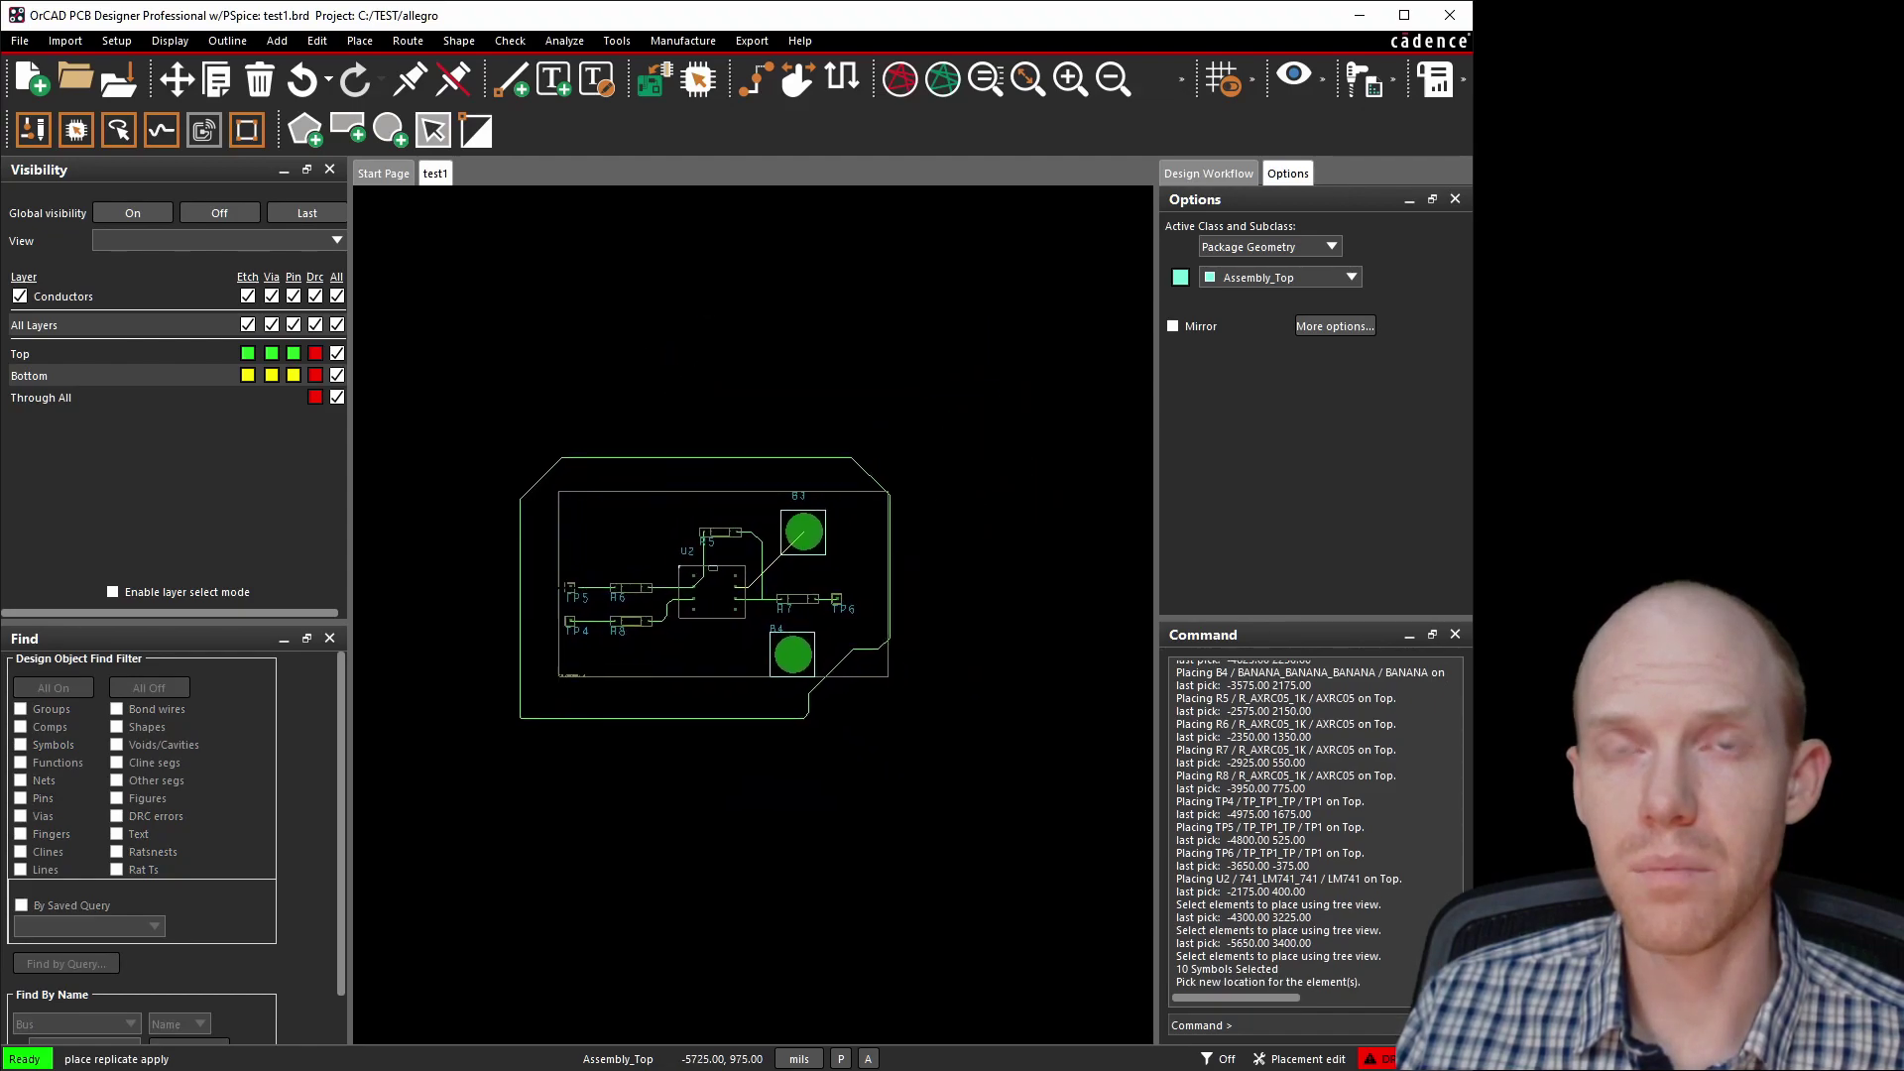
Place the replicated GROUP1 circuit directly below the original board outline.
{"action": "scroll", "coordinate": [601, 593], "scroll_direction": "down", "scroll_amount": 2}
{"action": "scroll", "coordinate": [983, 534], "scroll_direction": "up", "scroll_amount": 2}
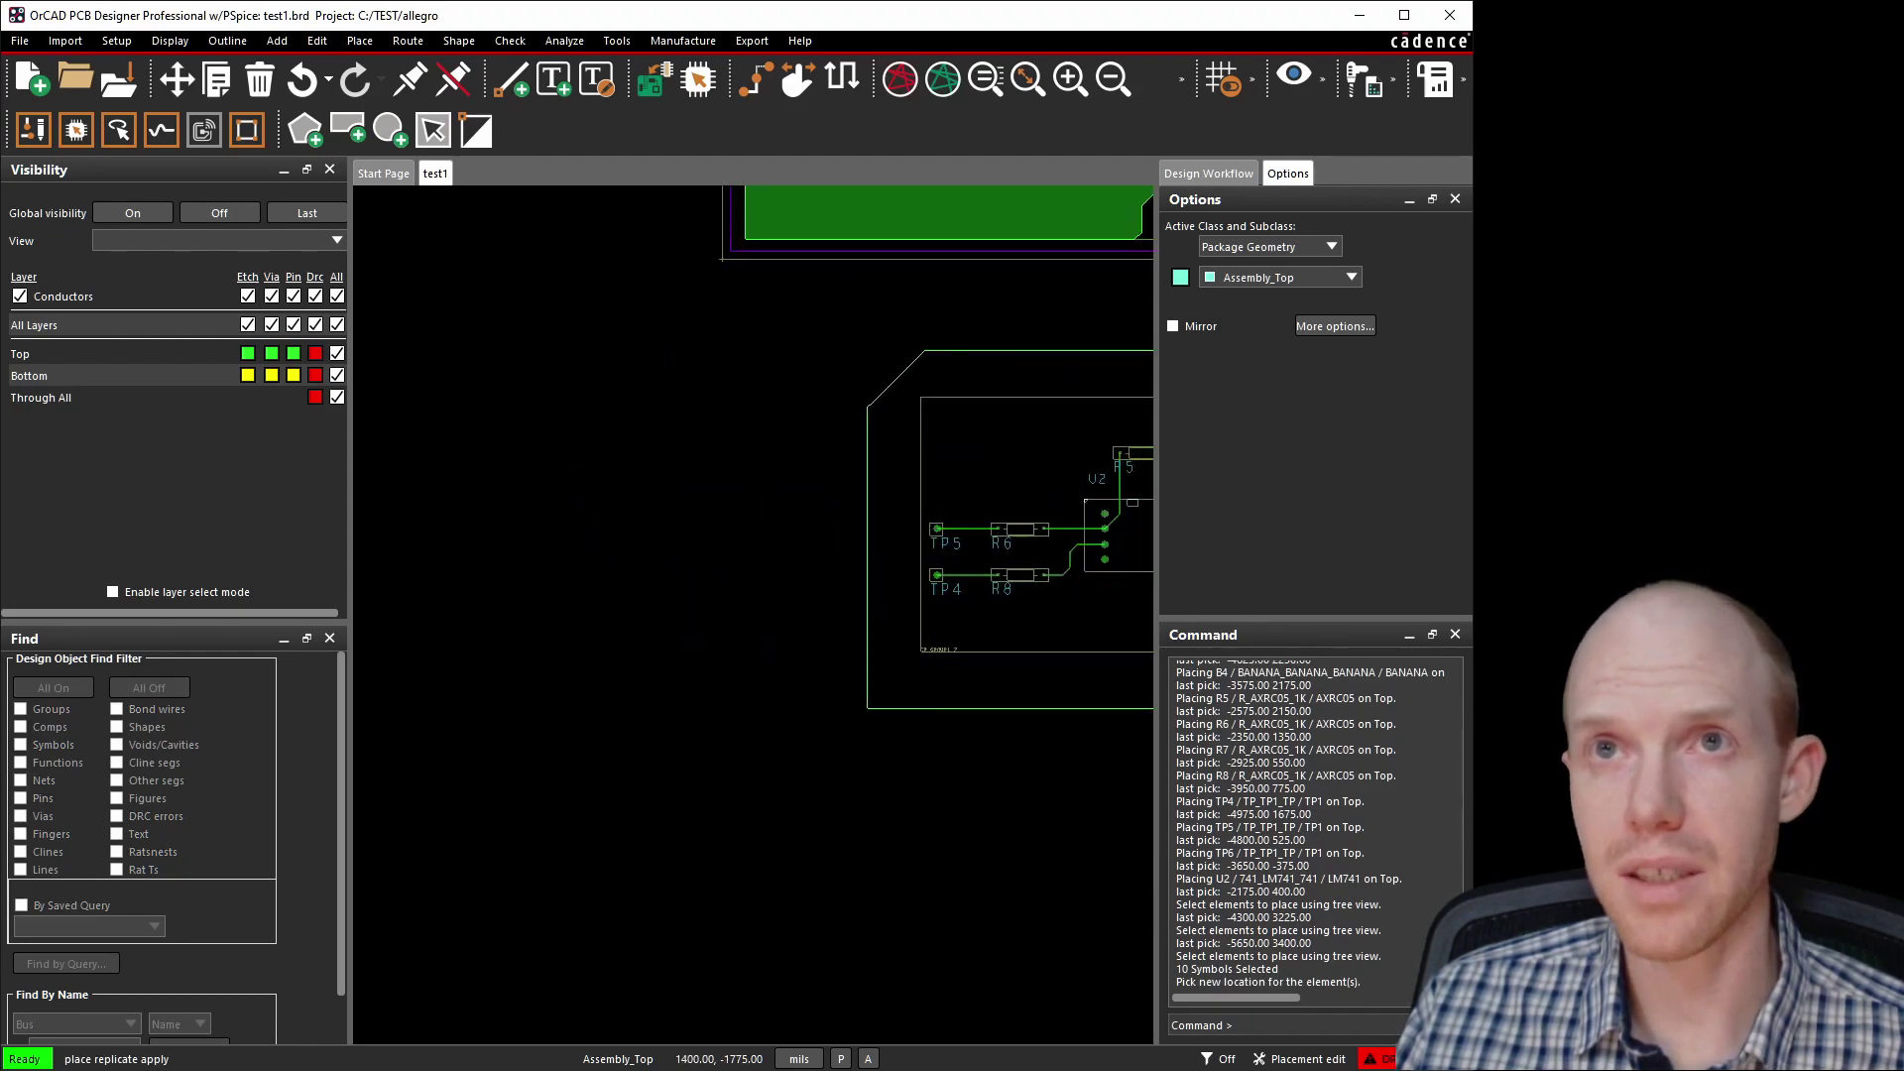
{"action": "scroll", "coordinate": [519, 481], "scroll_direction": "down", "scroll_amount": 2}
{"action": "scroll", "coordinate": [827, 514], "scroll_direction": "up", "scroll_amount": 1}
{"action": "scroll", "coordinate": [551, 445], "scroll_direction": "down", "scroll_amount": 1}
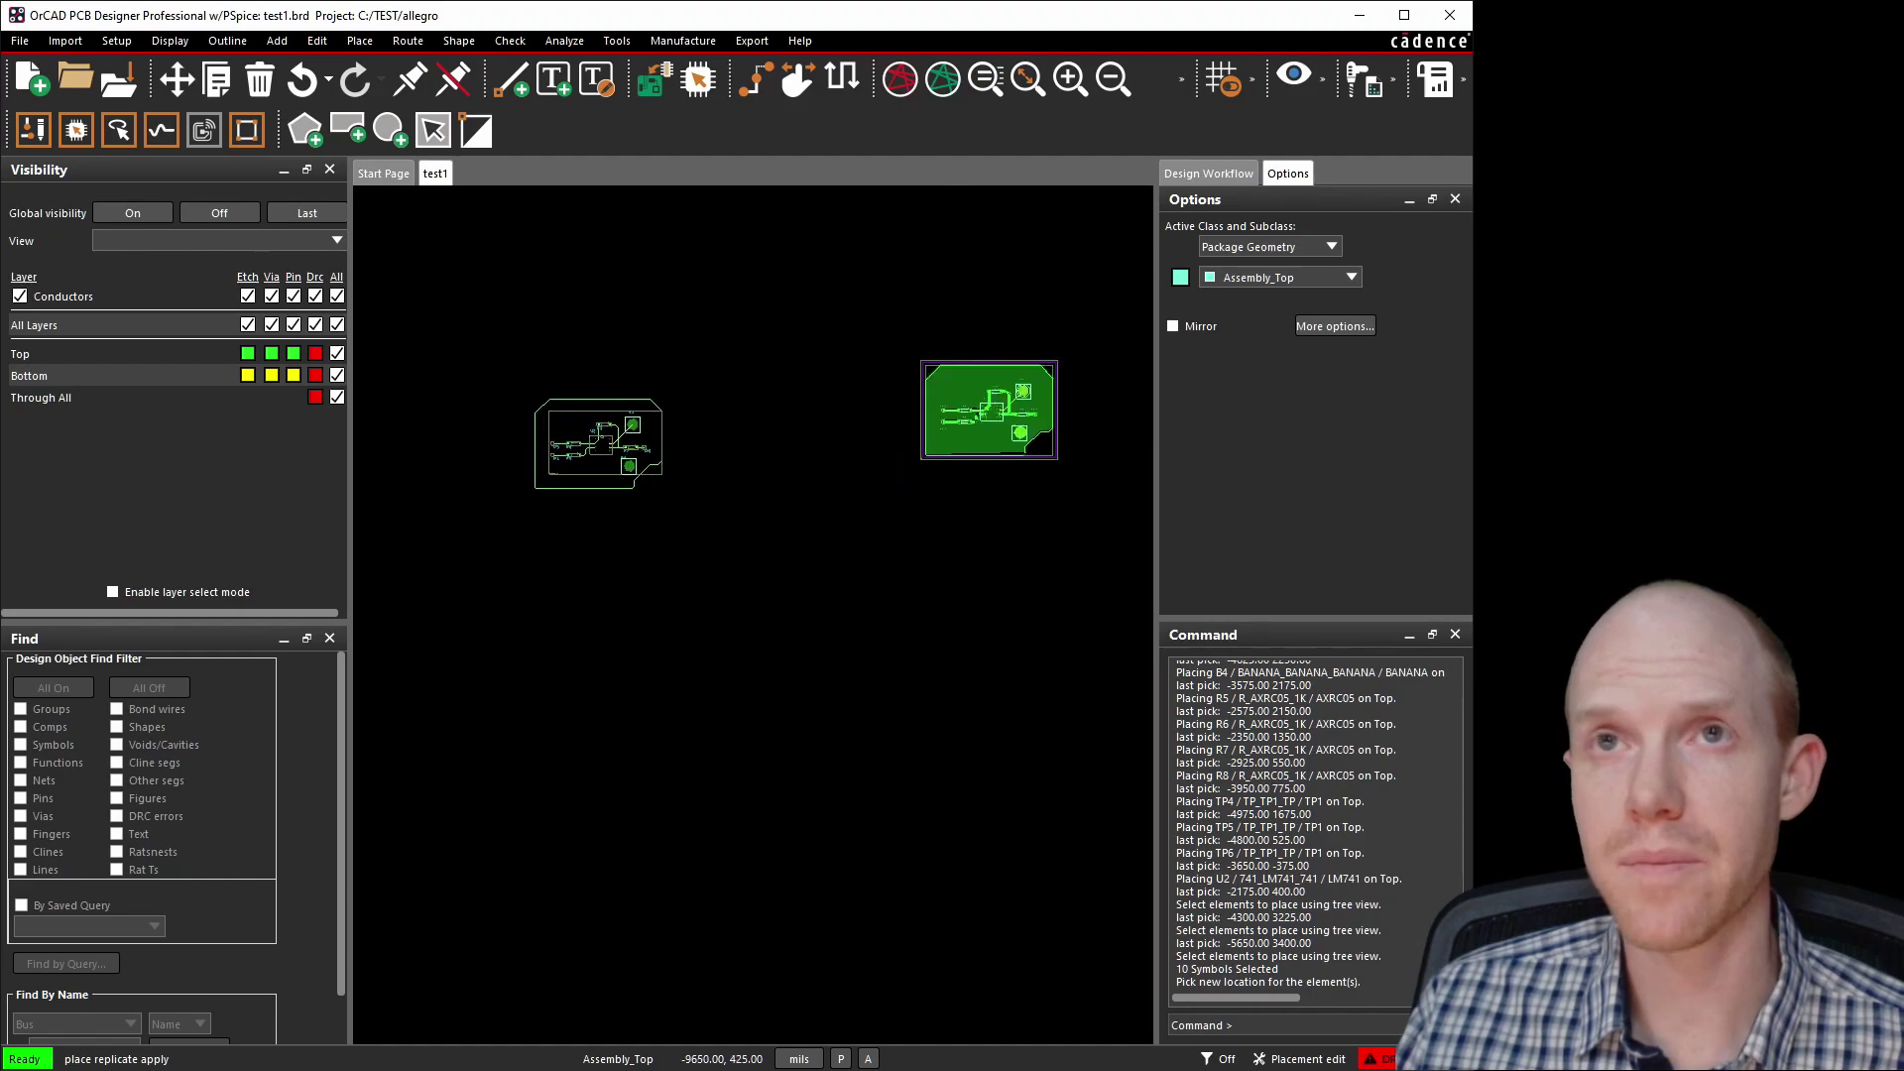
{"action": "scroll", "coordinate": [1091, 456], "scroll_direction": "up", "scroll_amount": 4}
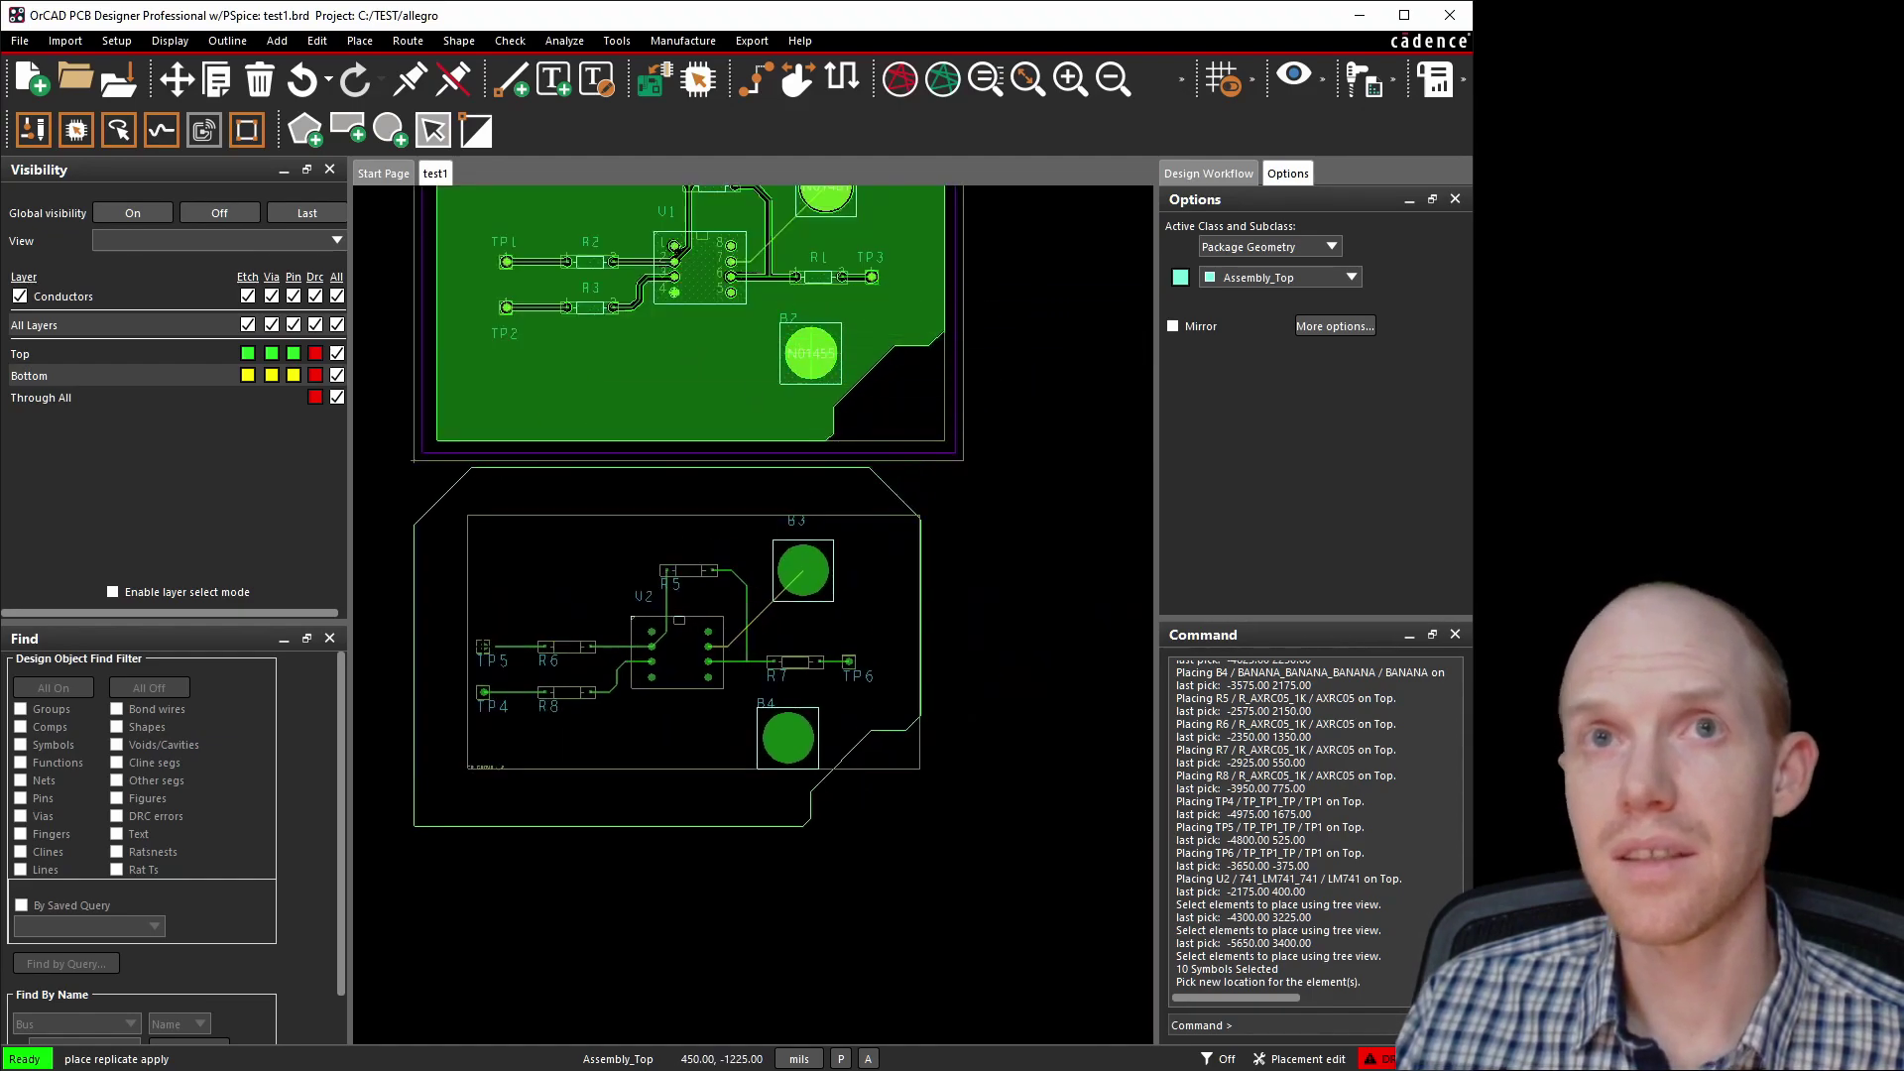
{"action": "left_click", "coordinate": [477, 721]}
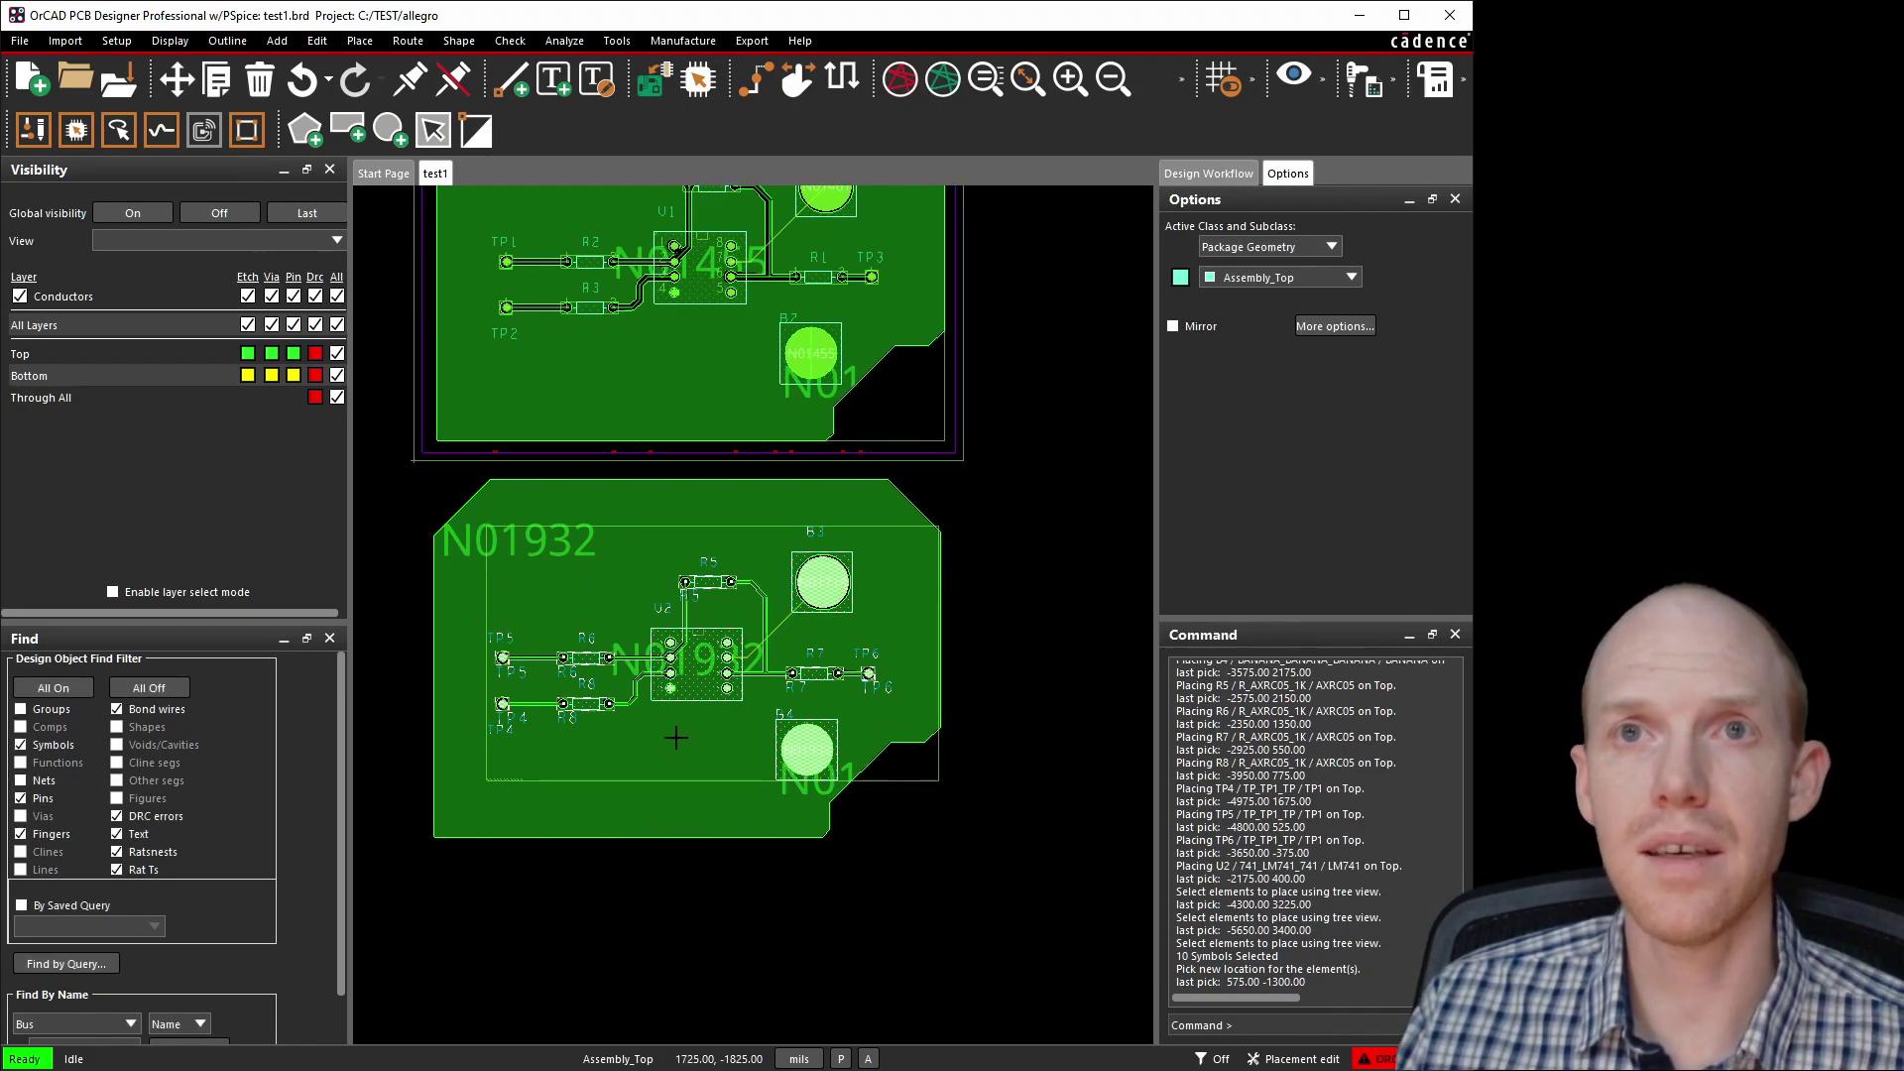
Switch from placement edit to general edit mode.
{"action": "scroll", "coordinate": [963, 665], "scroll_direction": "down", "scroll_amount": 1}
{"action": "scroll", "coordinate": [838, 546], "scroll_direction": "up", "scroll_amount": 1}
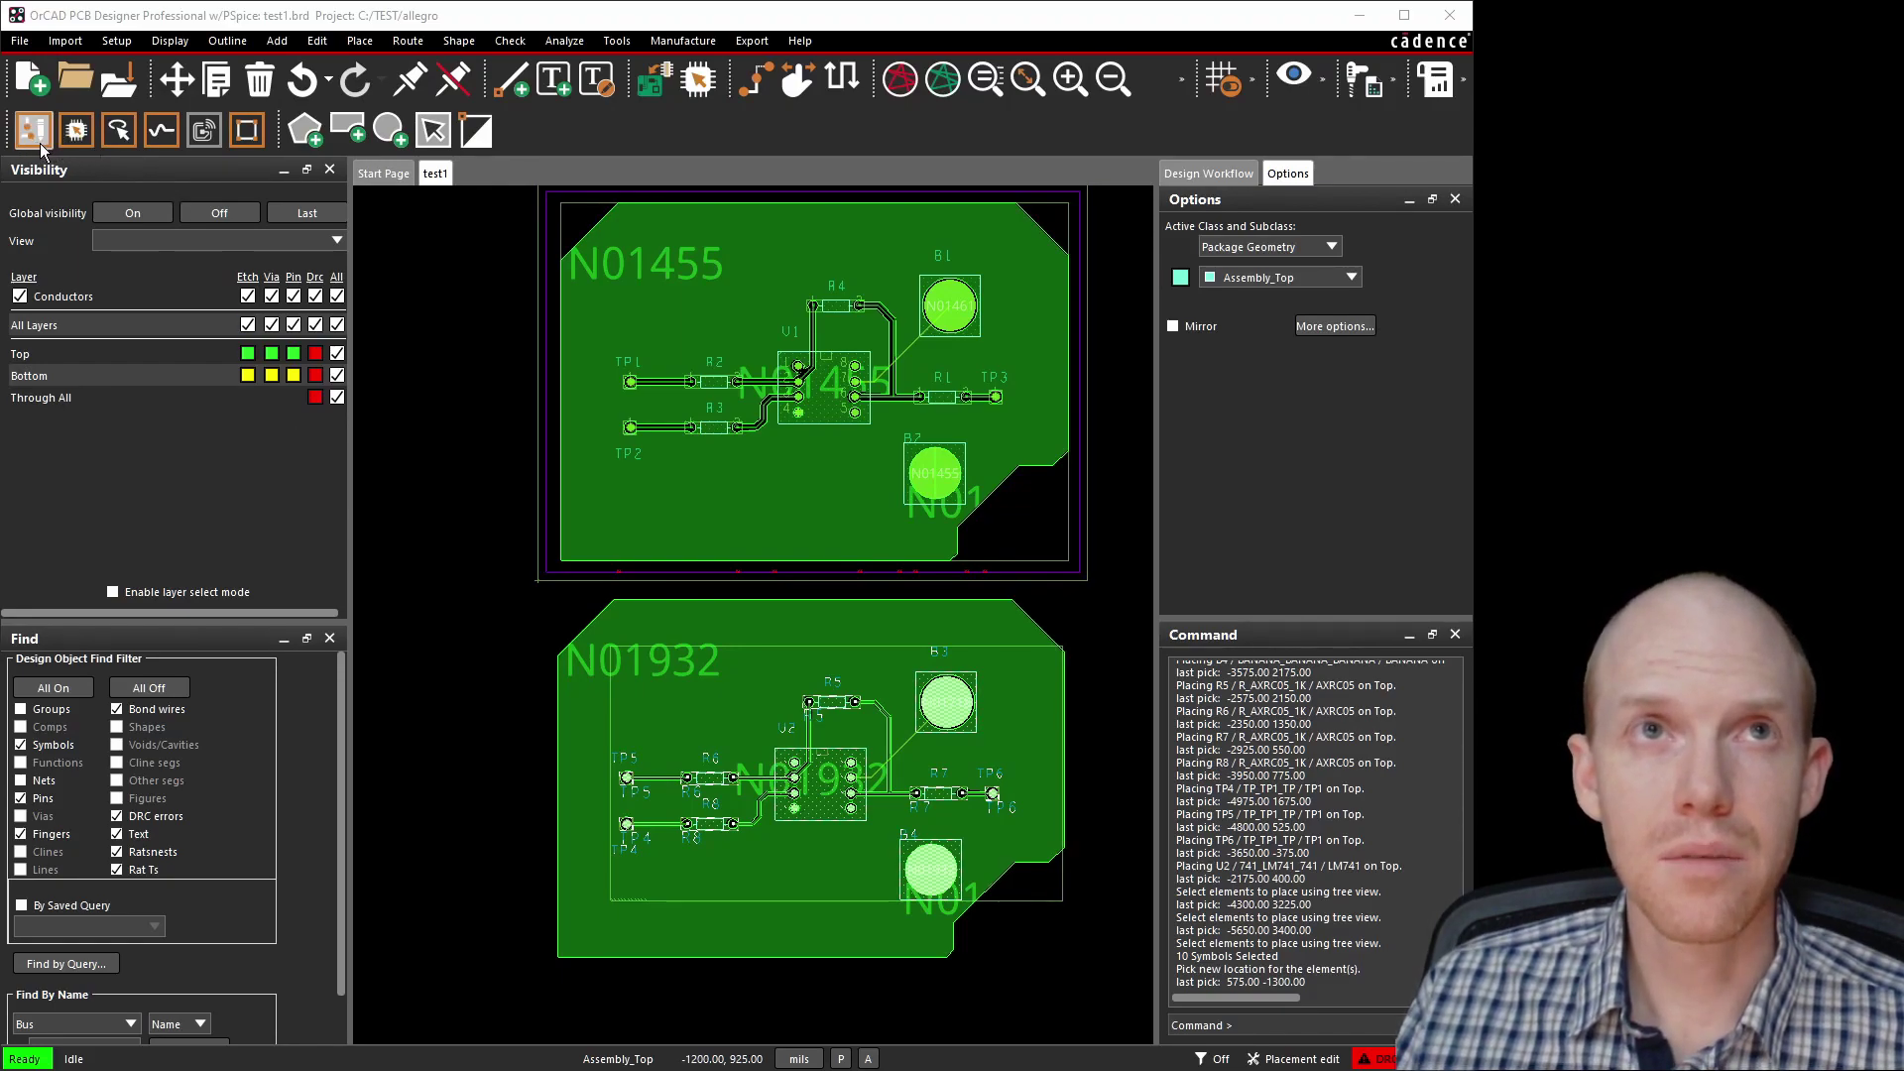
{"action": "left_click", "coordinate": [87, 143]}
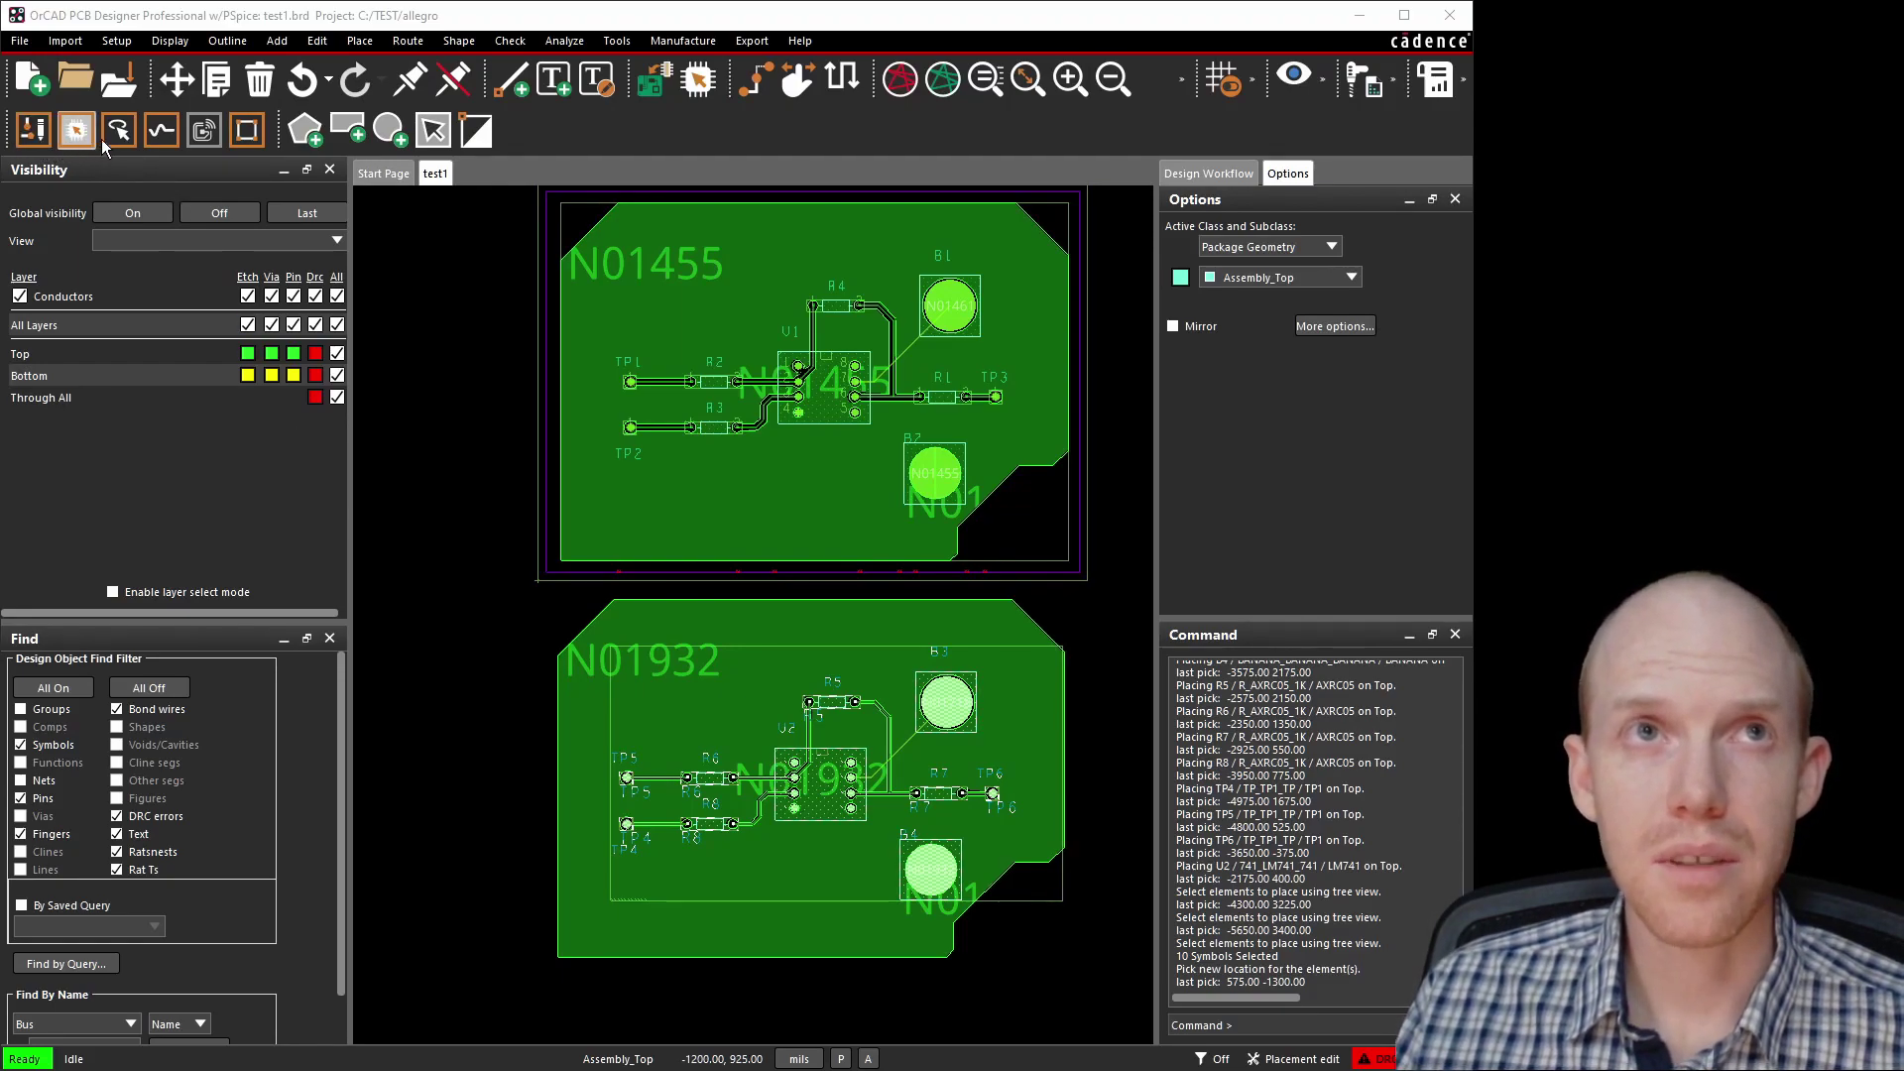
{"action": "left_click", "coordinate": [32, 131]}
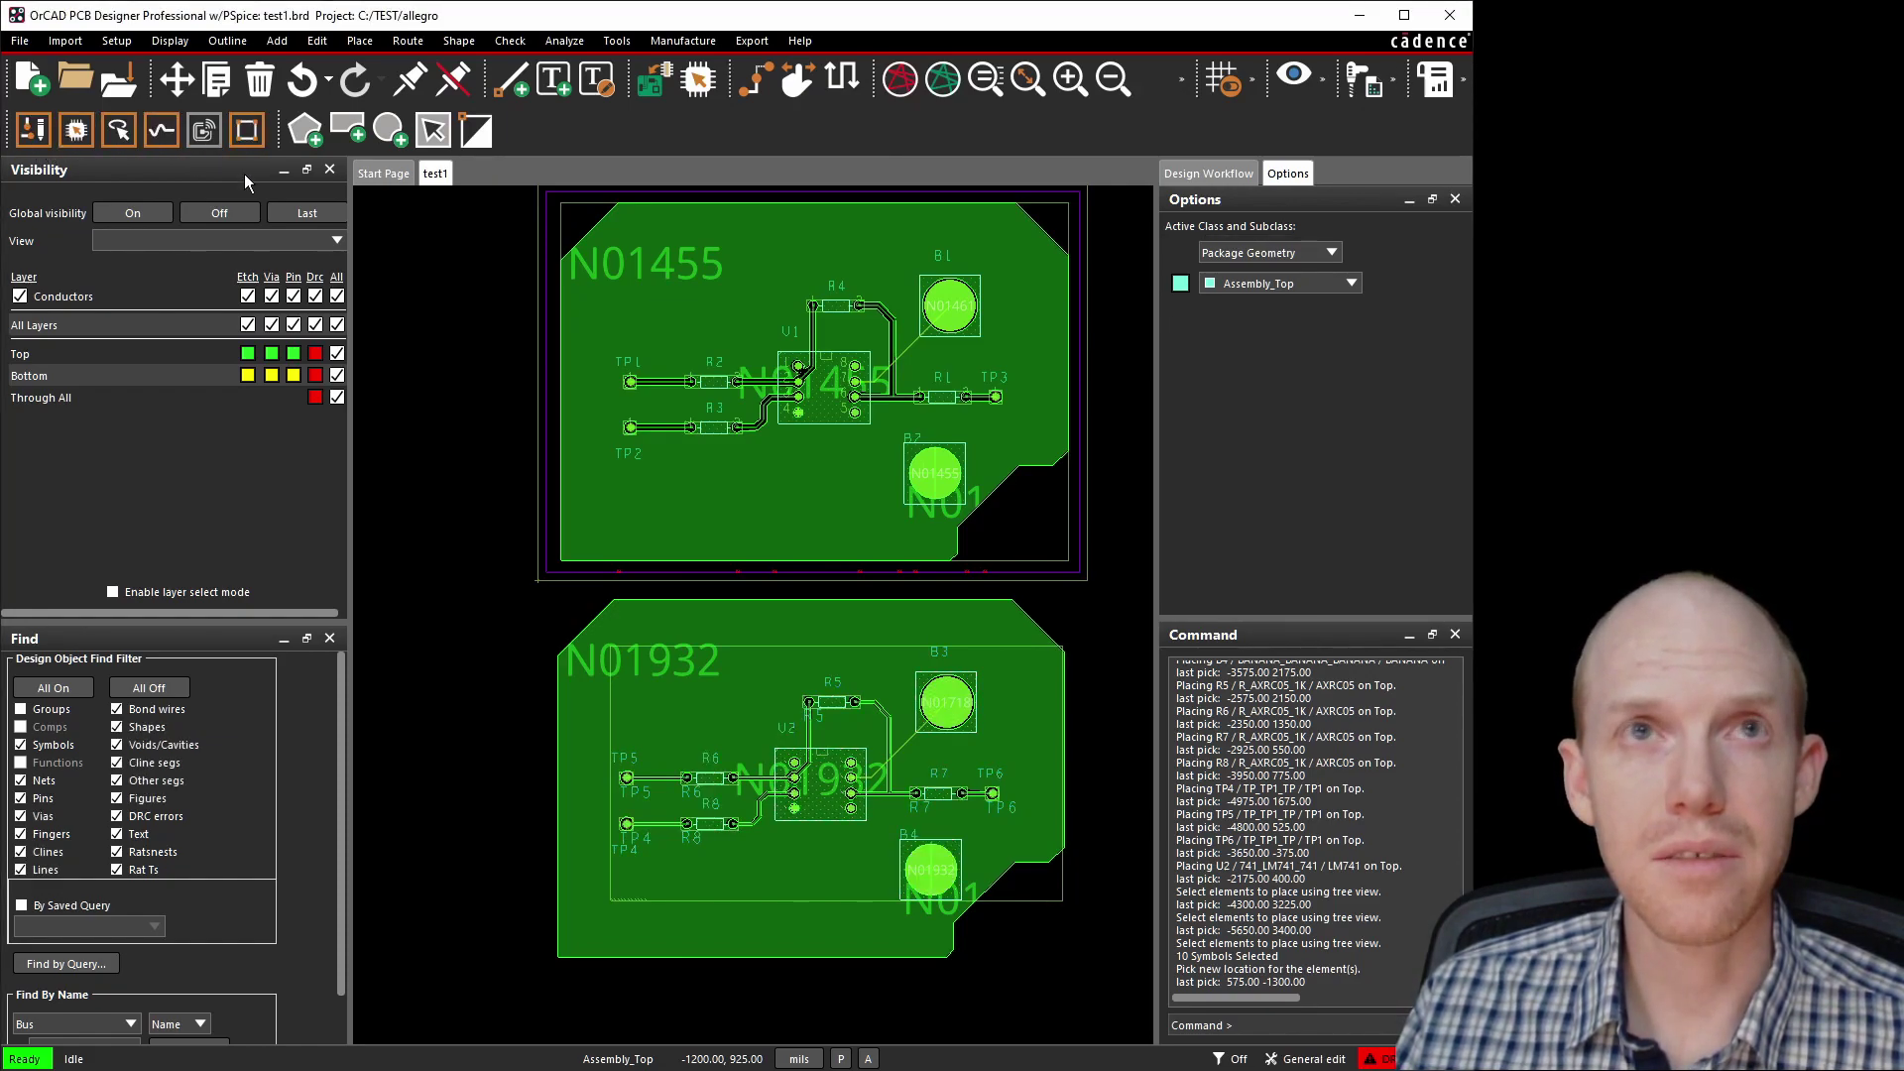